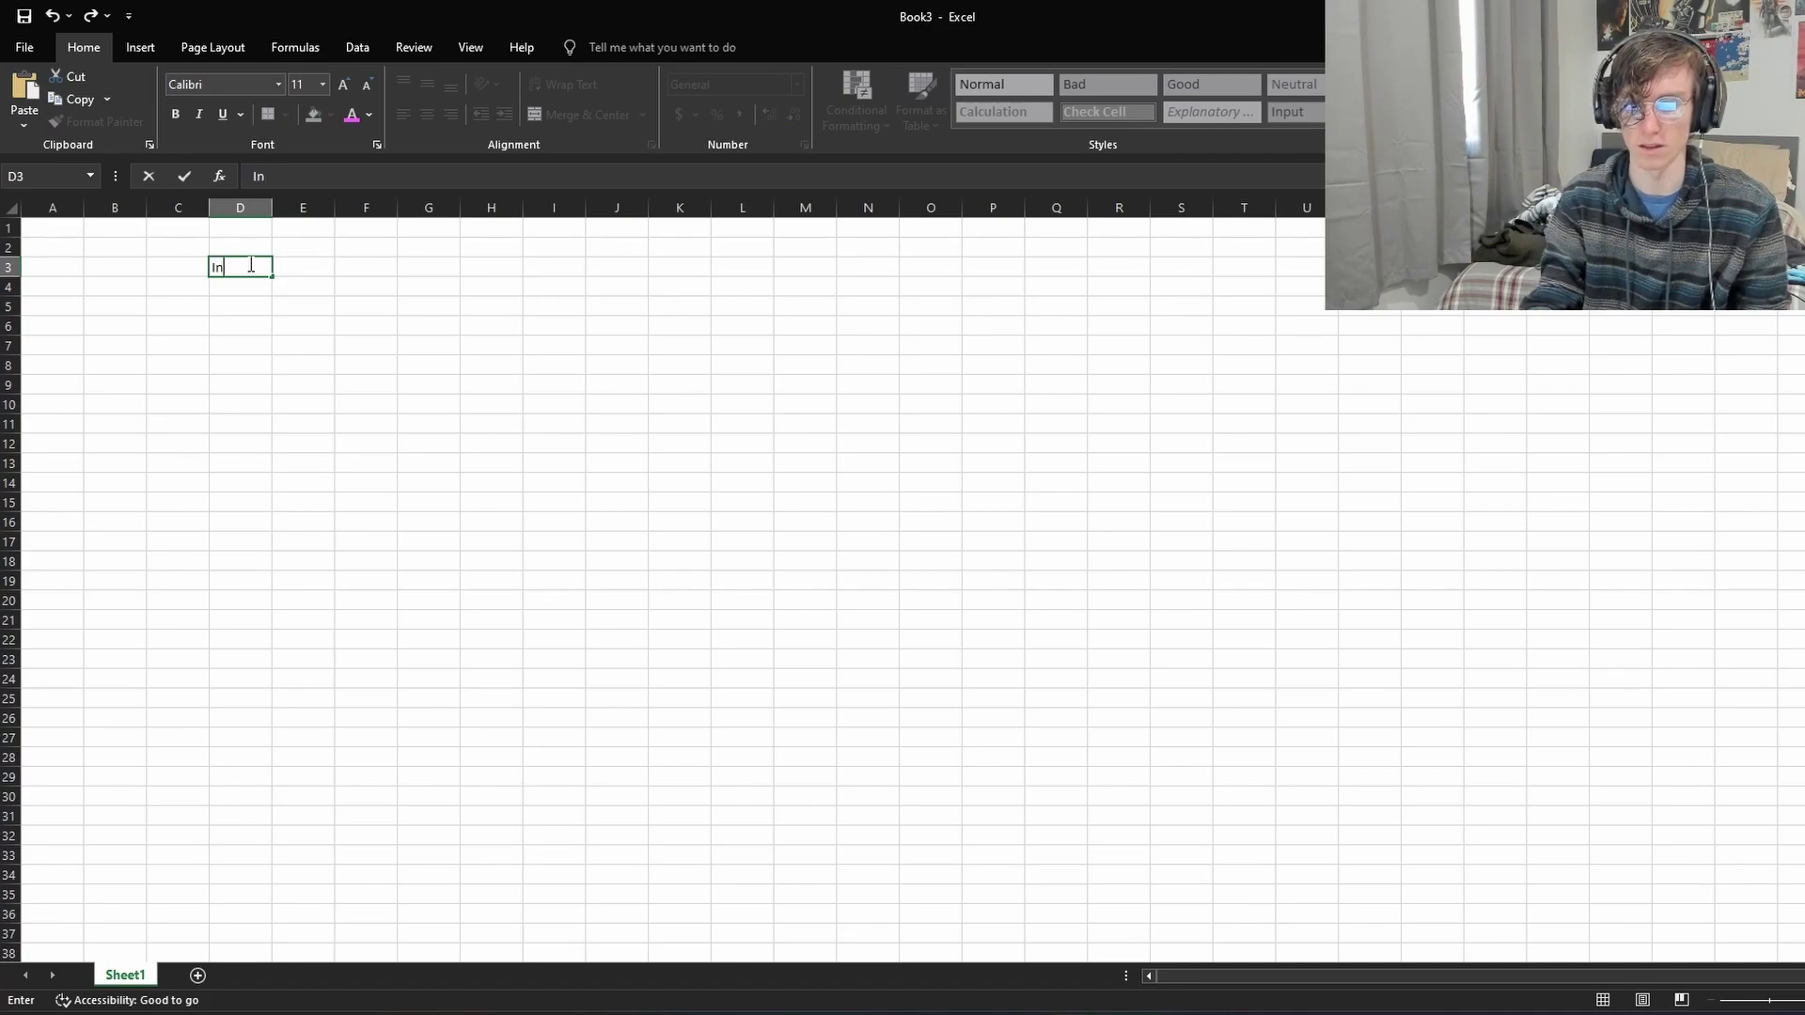
# Step: Complete the label "Inputs:" in cell D3 and align it to the right
pyautogui.write('uts:')
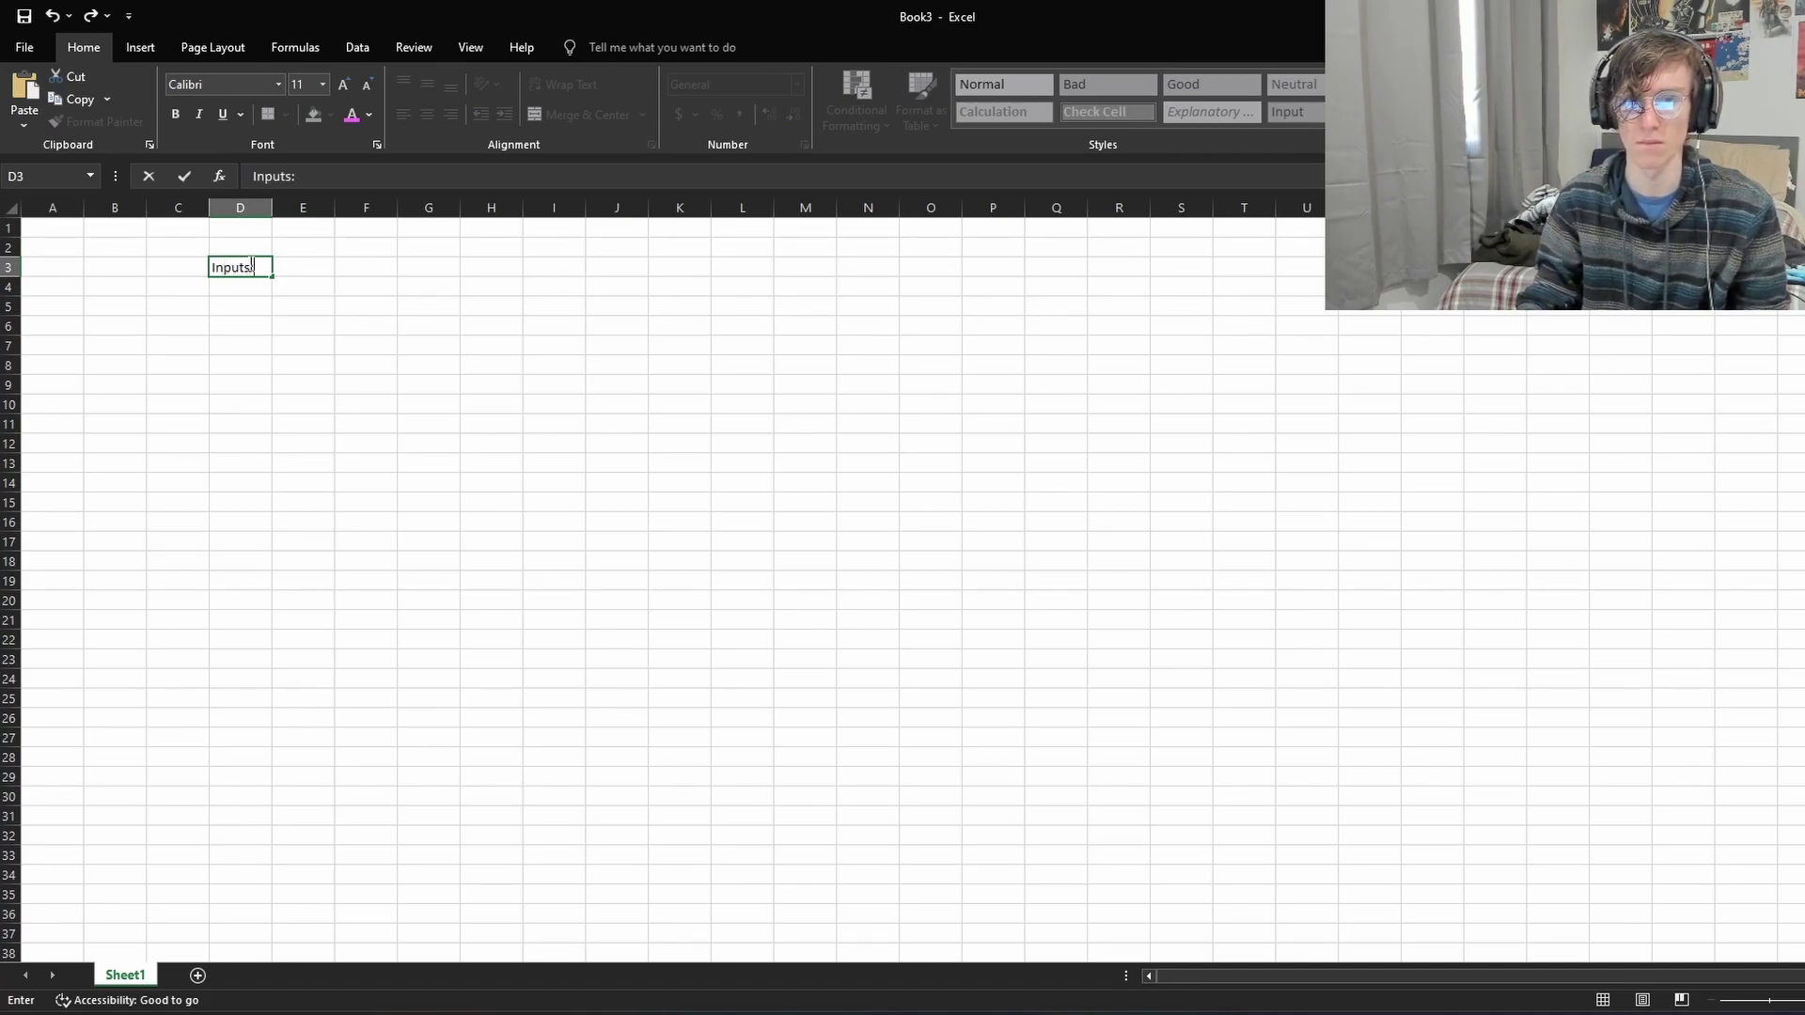
pyautogui.click(289, 323)
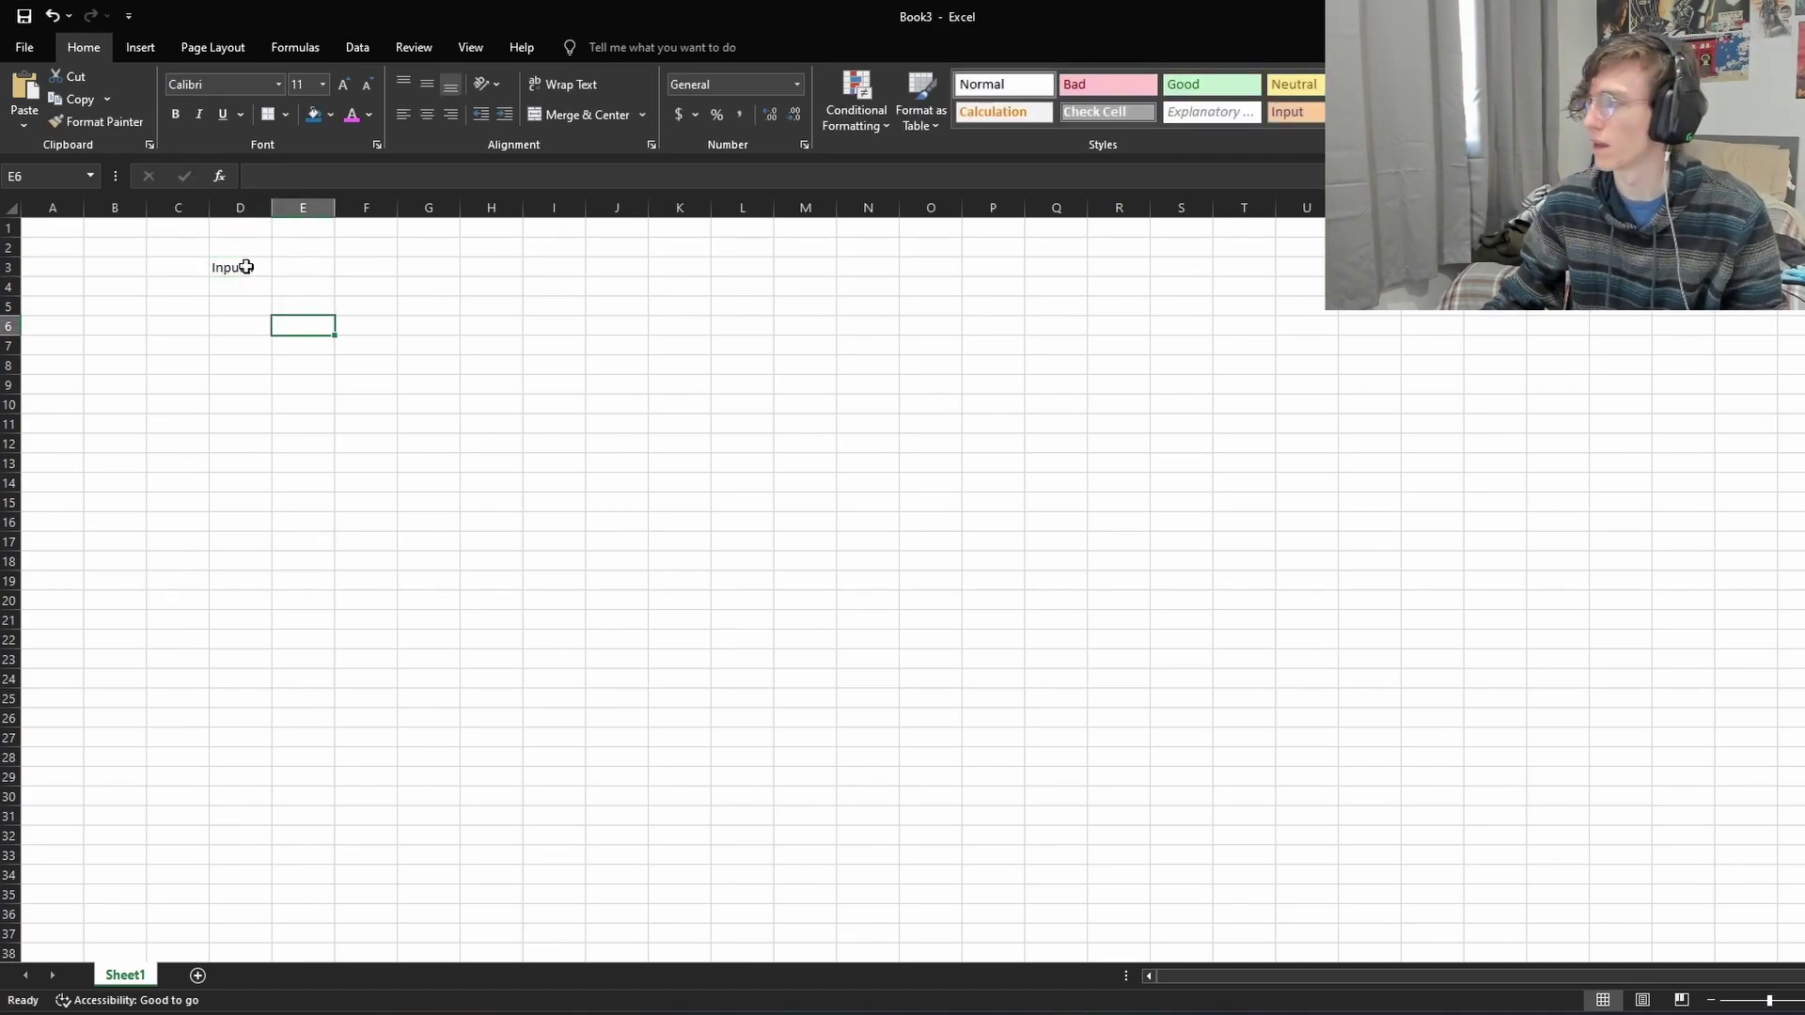
pyautogui.click(246, 267)
pyautogui.click(450, 114)
pyautogui.click(250, 346)
# Step: Enter the right-aligned label "A->" in cell E3 and the input value 0 in F3
pyautogui.doubleClick(295, 270)
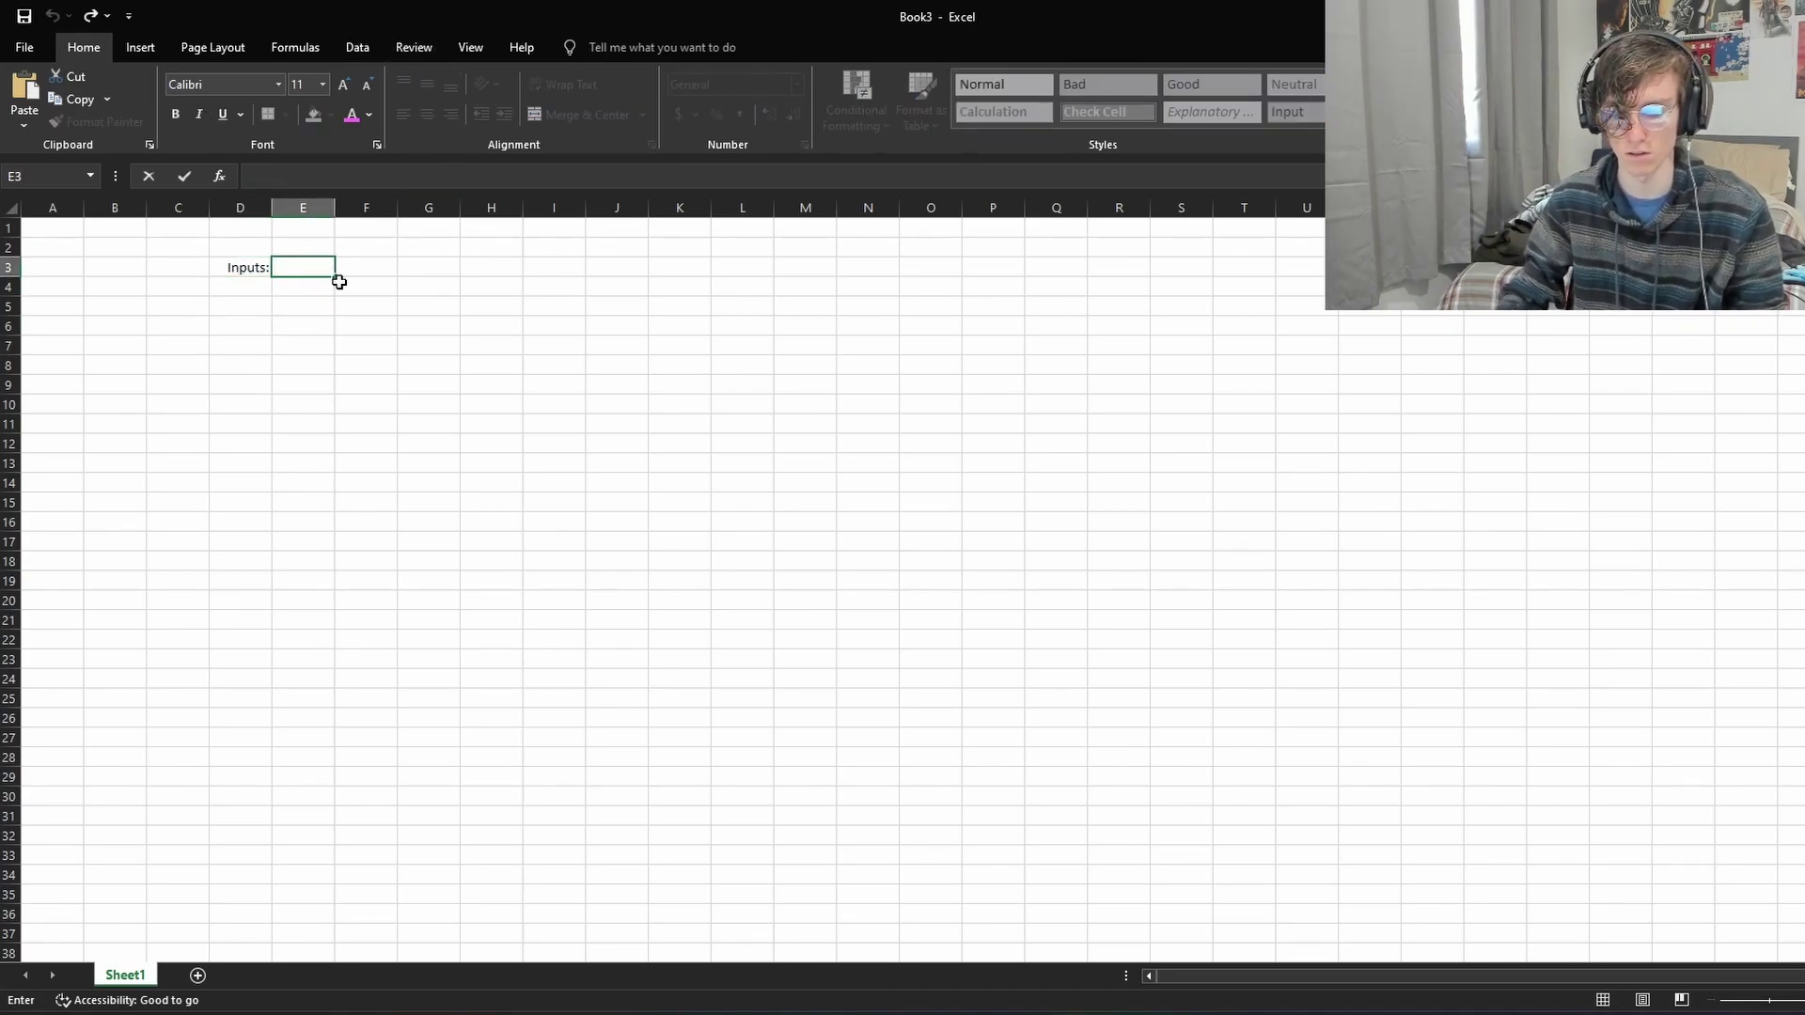
pyautogui.click(282, 347)
pyautogui.click(284, 269)
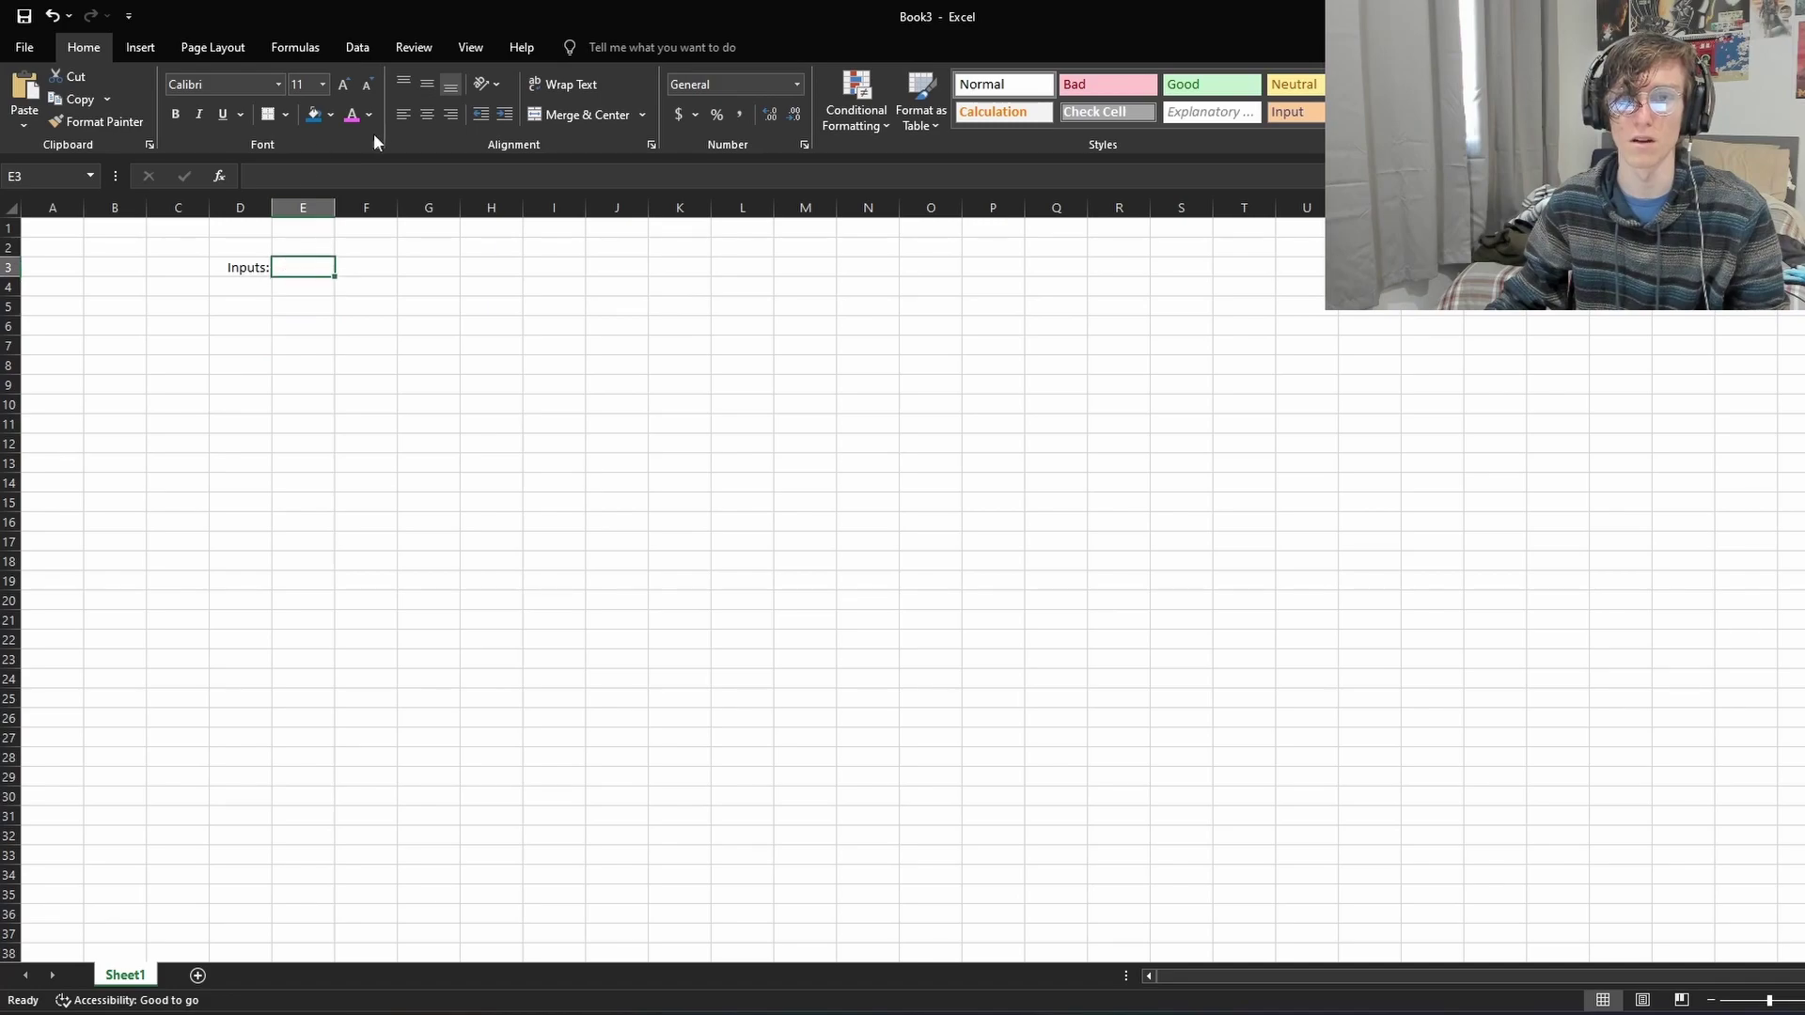
pyautogui.click(448, 115)
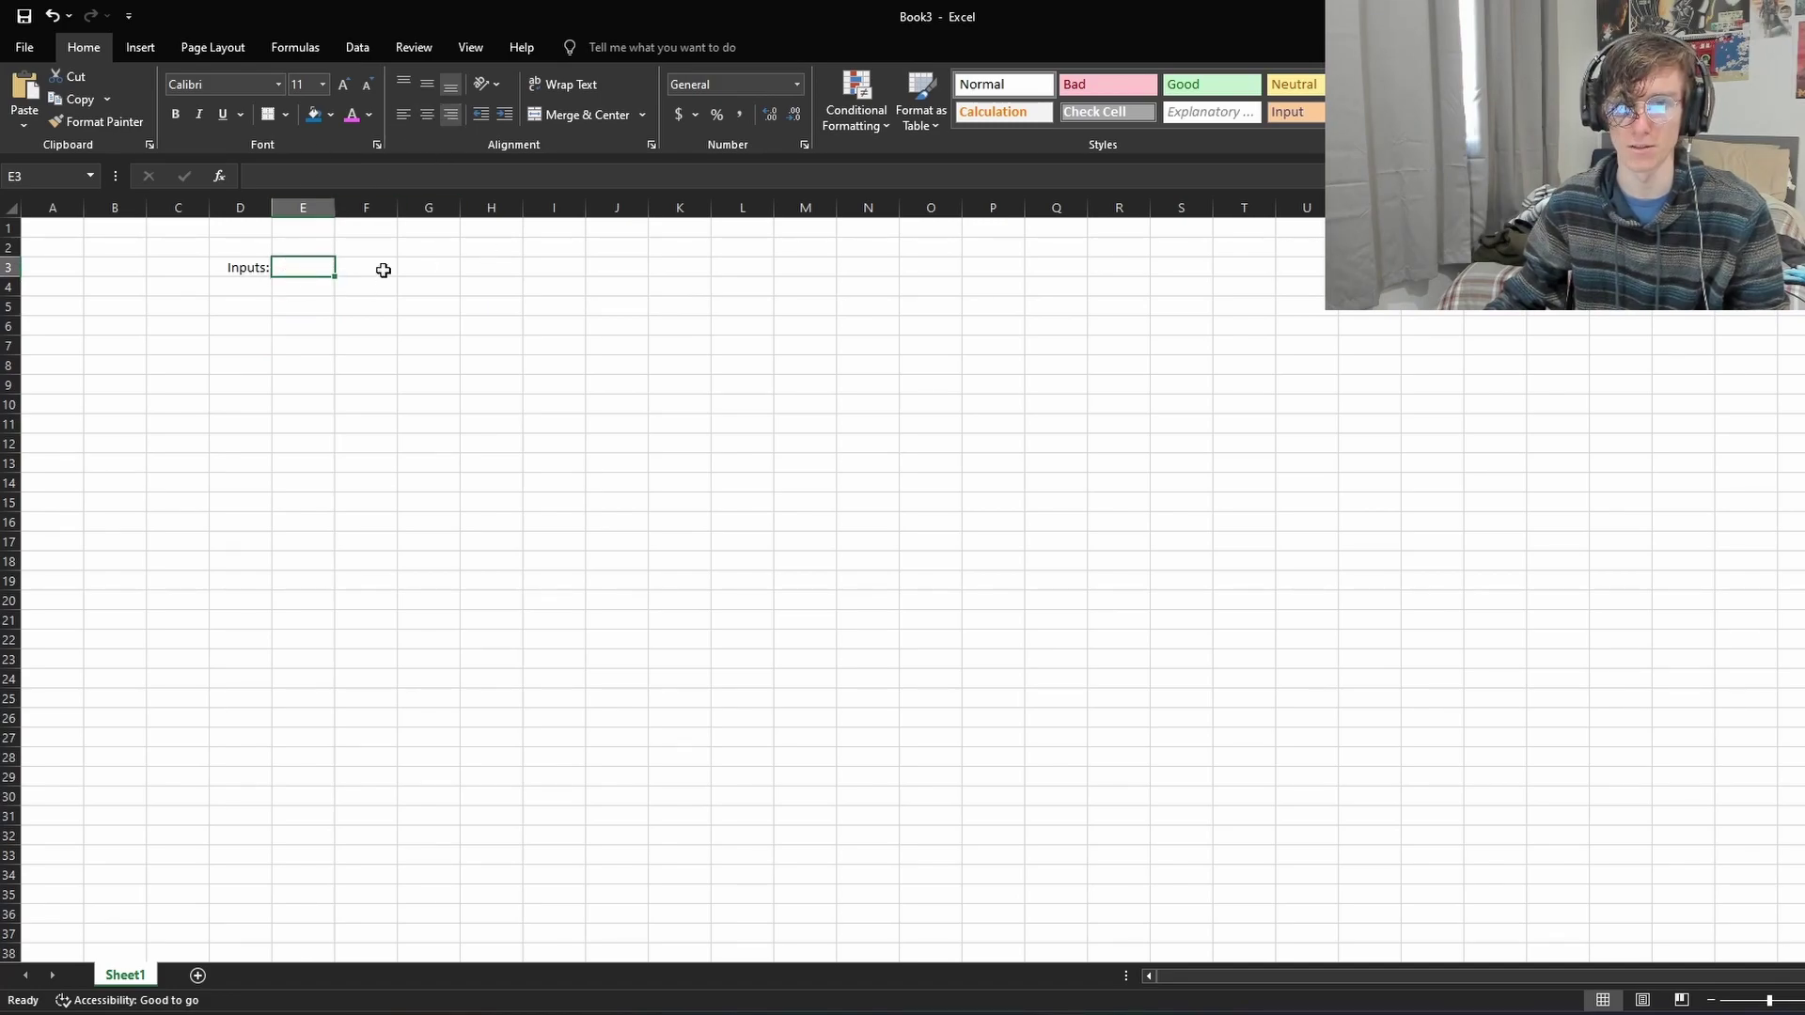
pyautogui.write('A-')
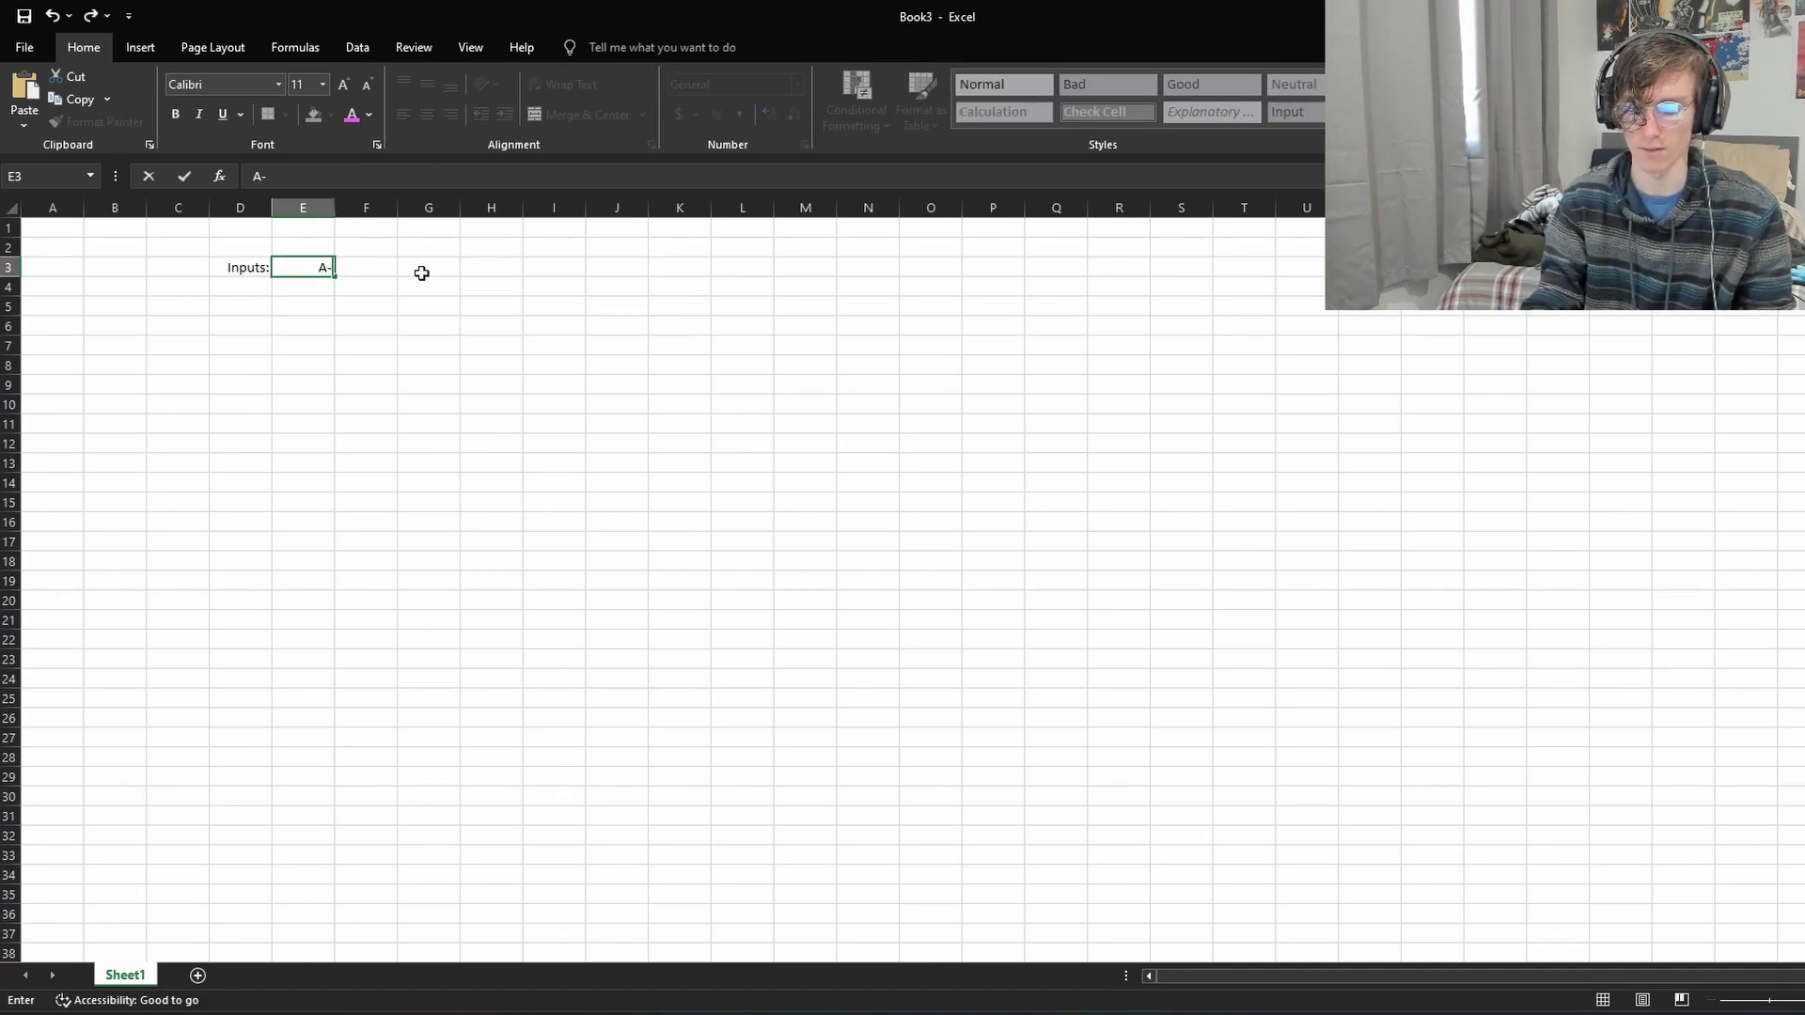
pyautogui.click(358, 274)
pyautogui.doubleClick(364, 270)
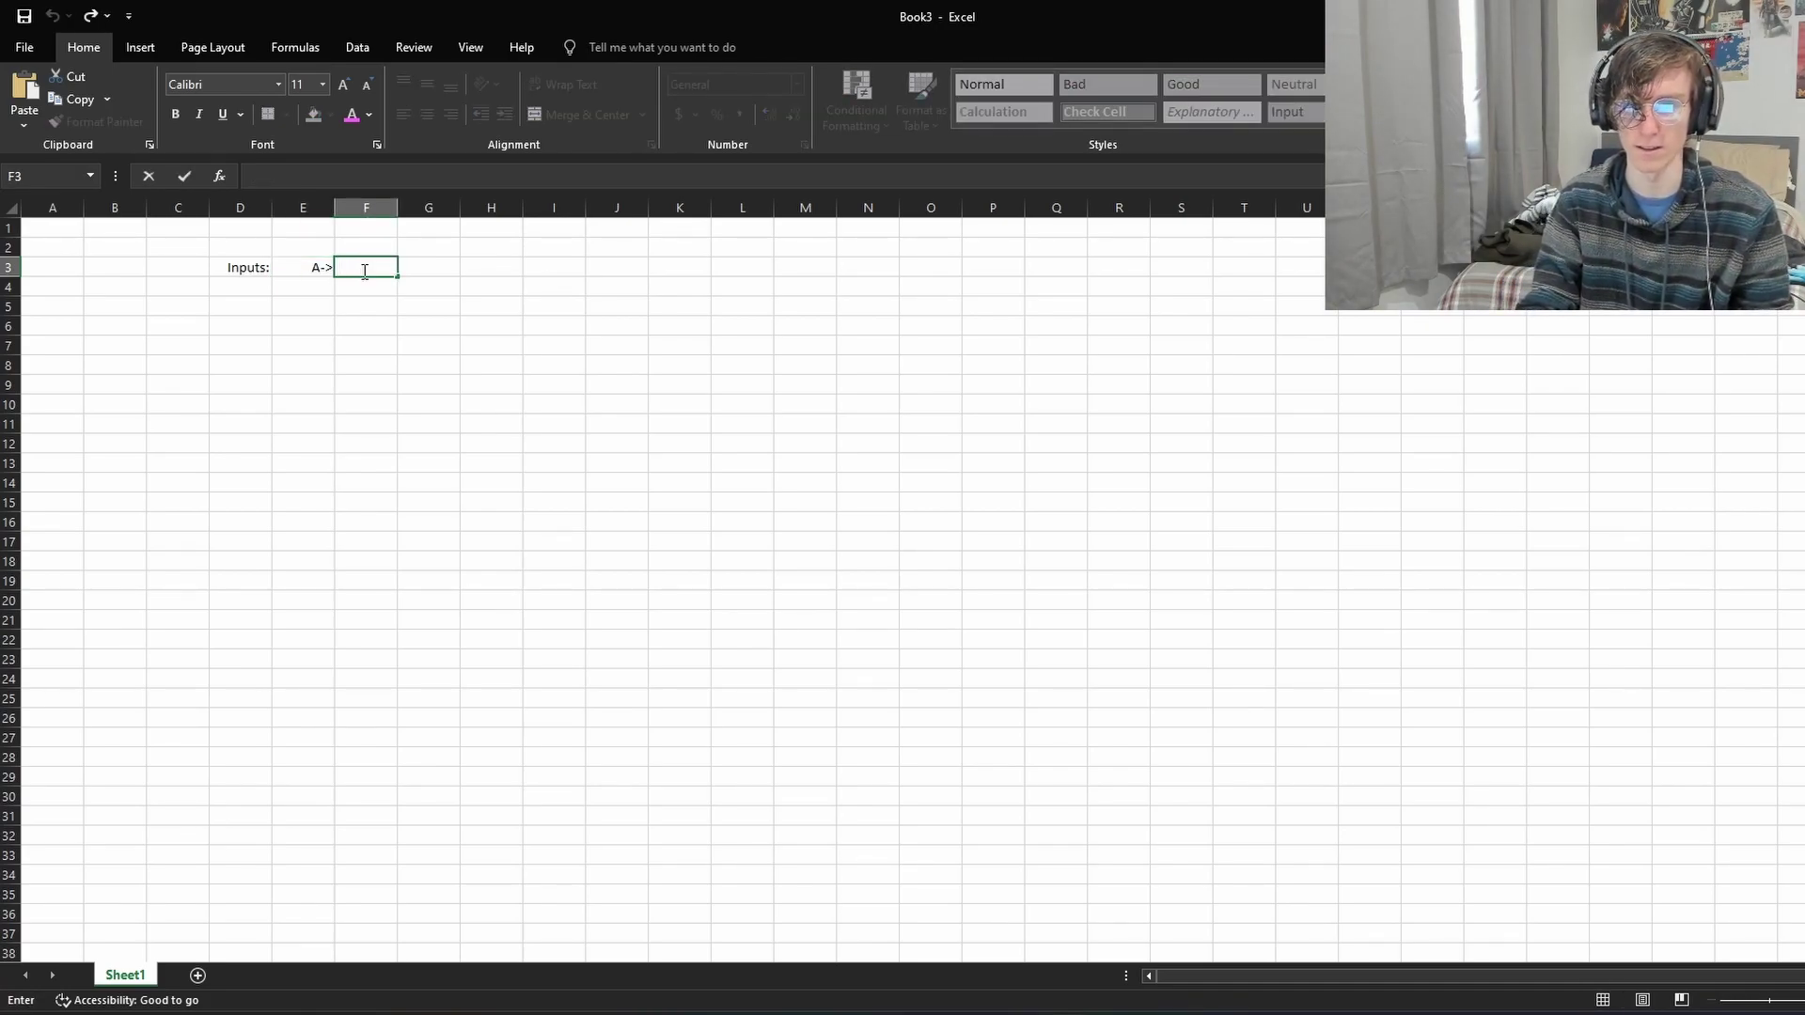
pyautogui.write('0')
pyautogui.press('Return')
# Step: Enter the right-aligned label "B->" in cell G3 and the input value 0 in H3
pyautogui.click(451, 264)
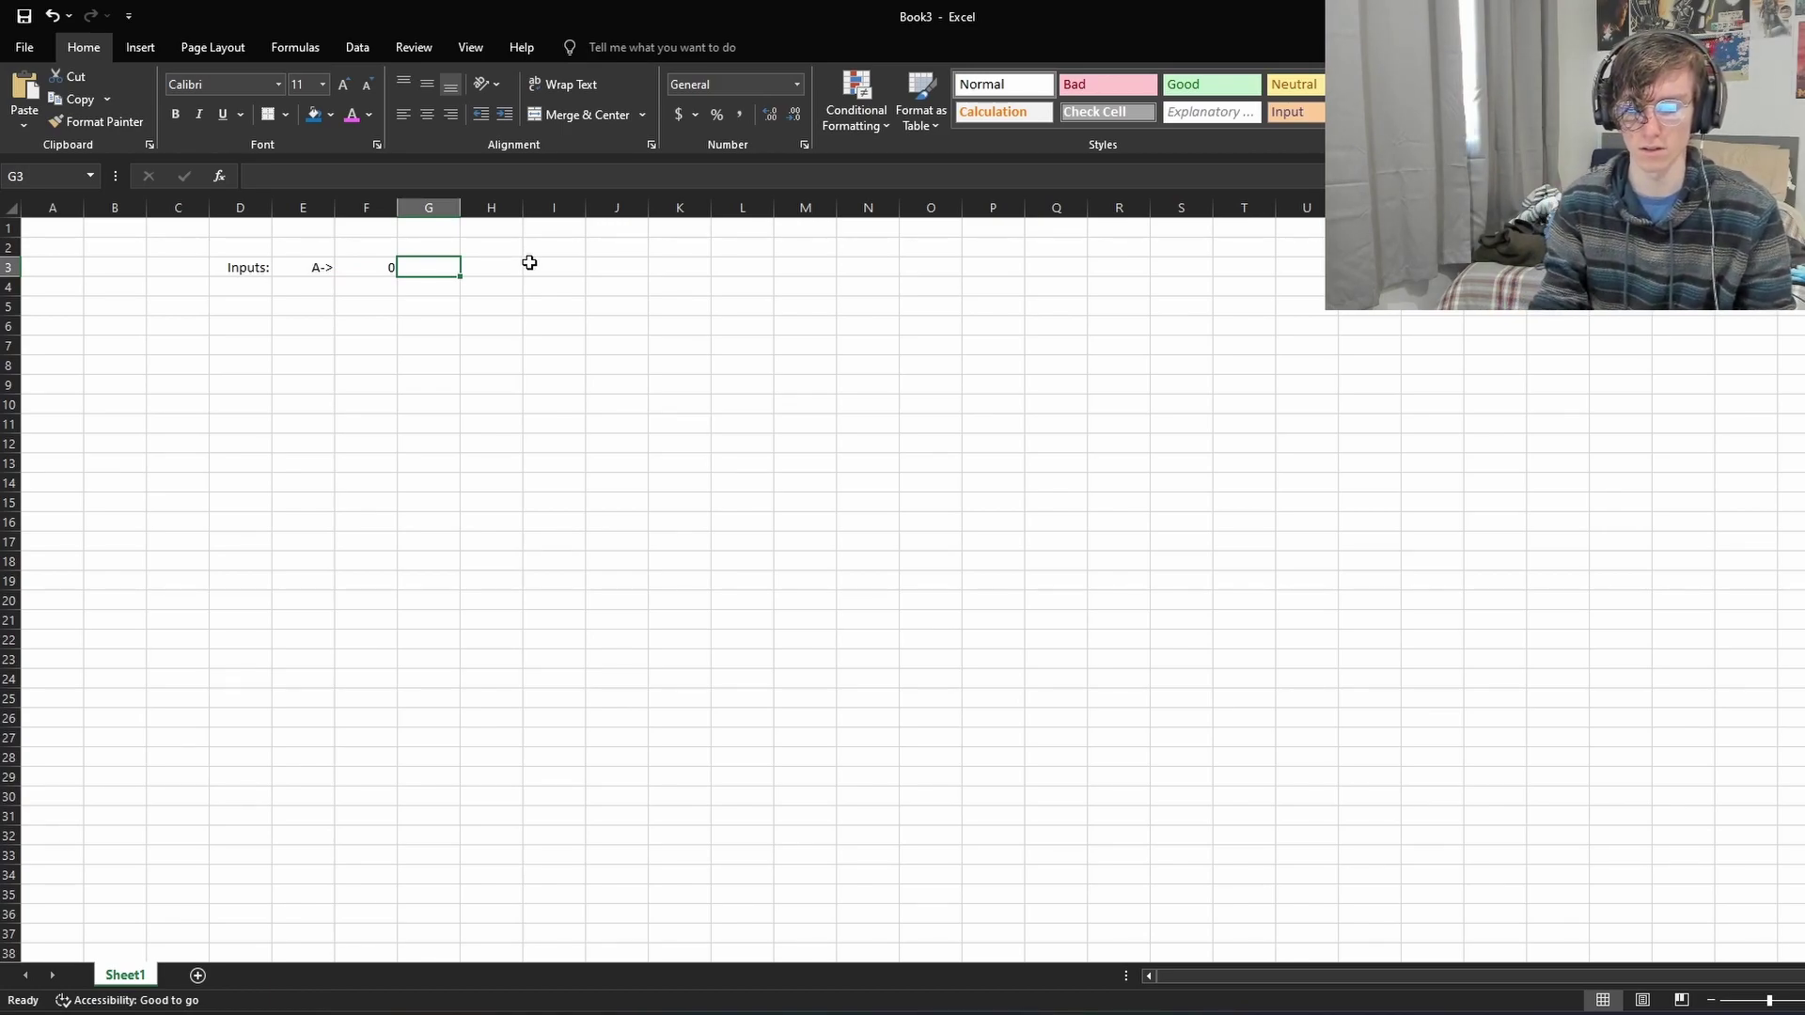
pyautogui.write('B->')
pyautogui.click(391, 299)
pyautogui.click(417, 270)
pyautogui.click(452, 120)
pyautogui.click(488, 268)
pyautogui.write('0')
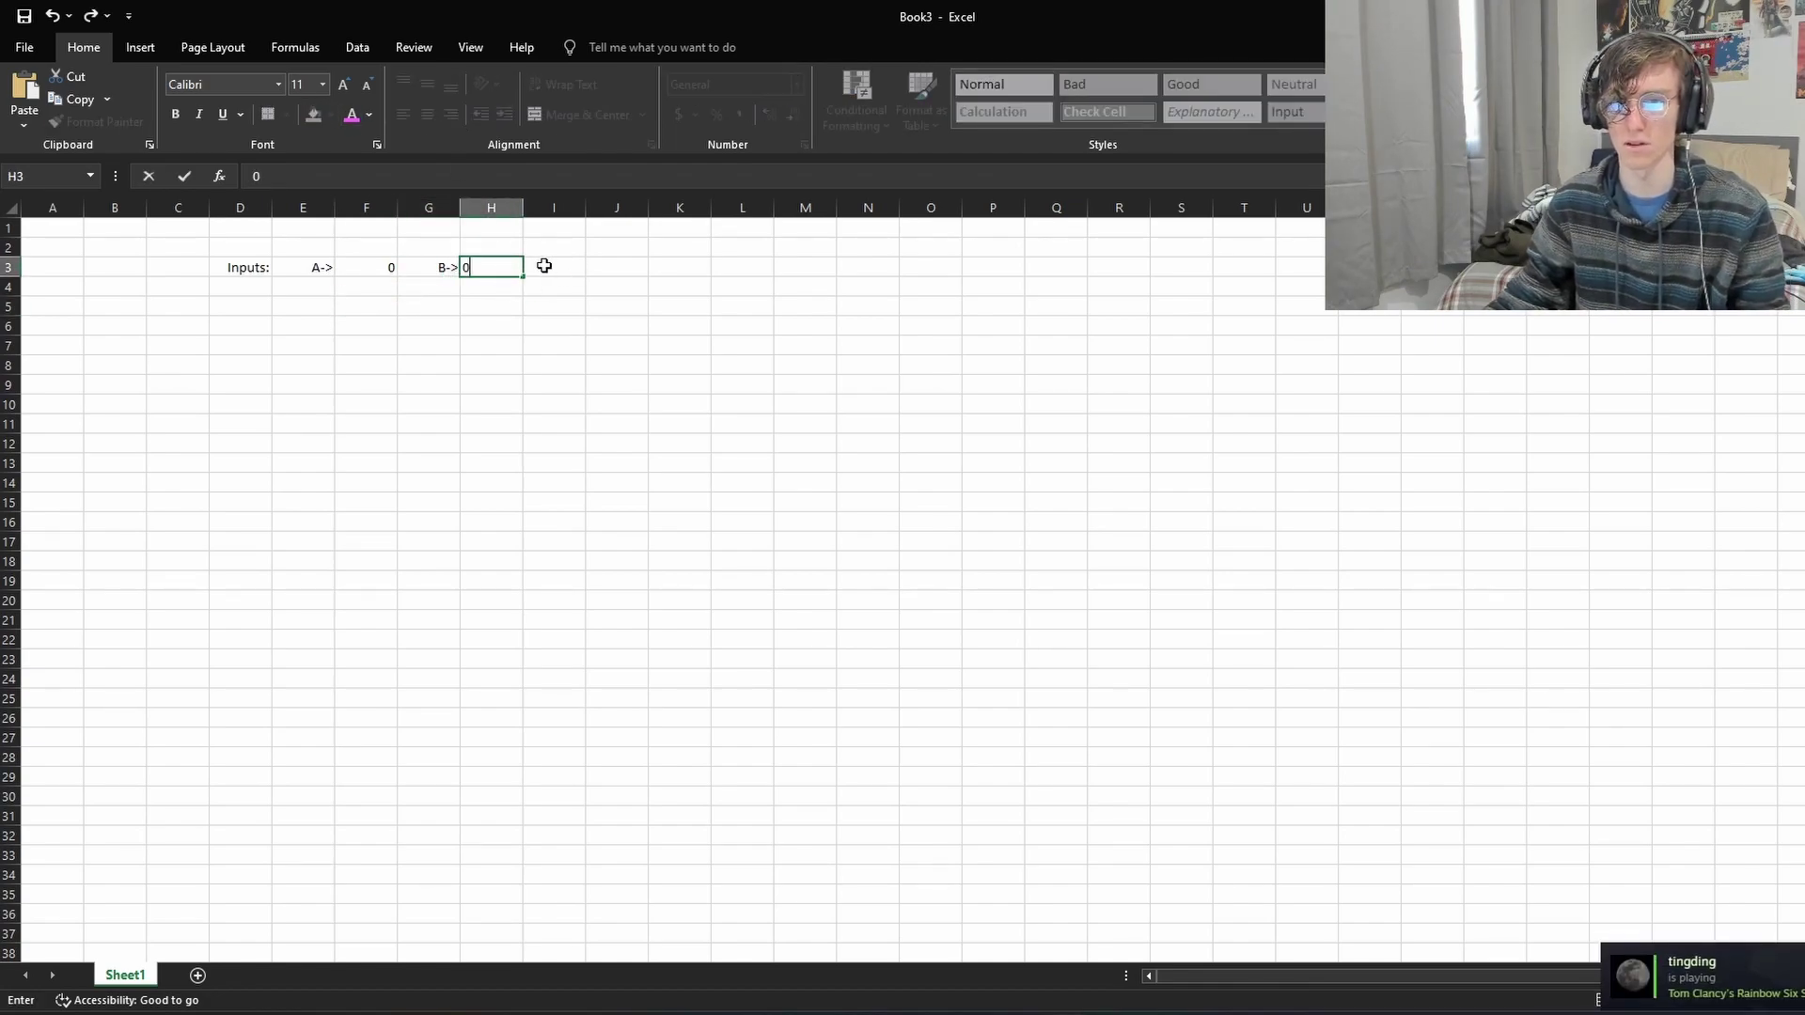
# Step: Enter the label "C->" in cell I3 and the input value 0 in J3
pyautogui.click(545, 266)
pyautogui.write('c')
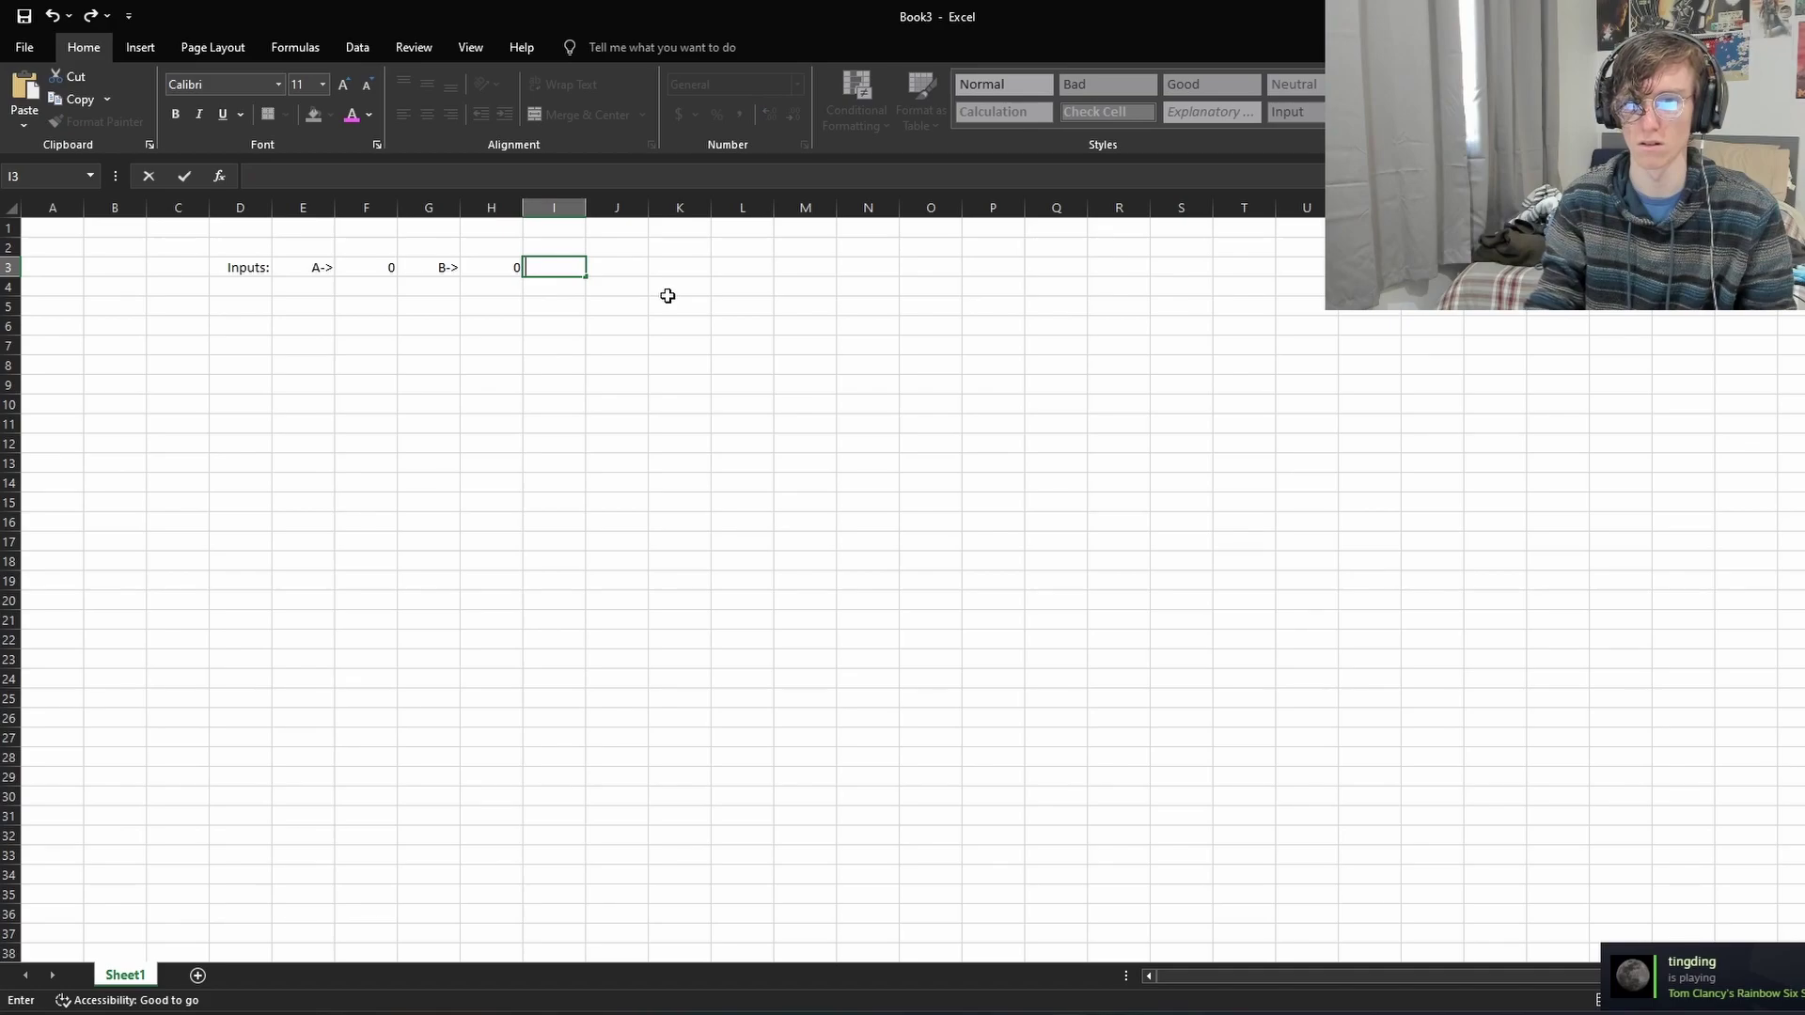
pyautogui.write('-<')
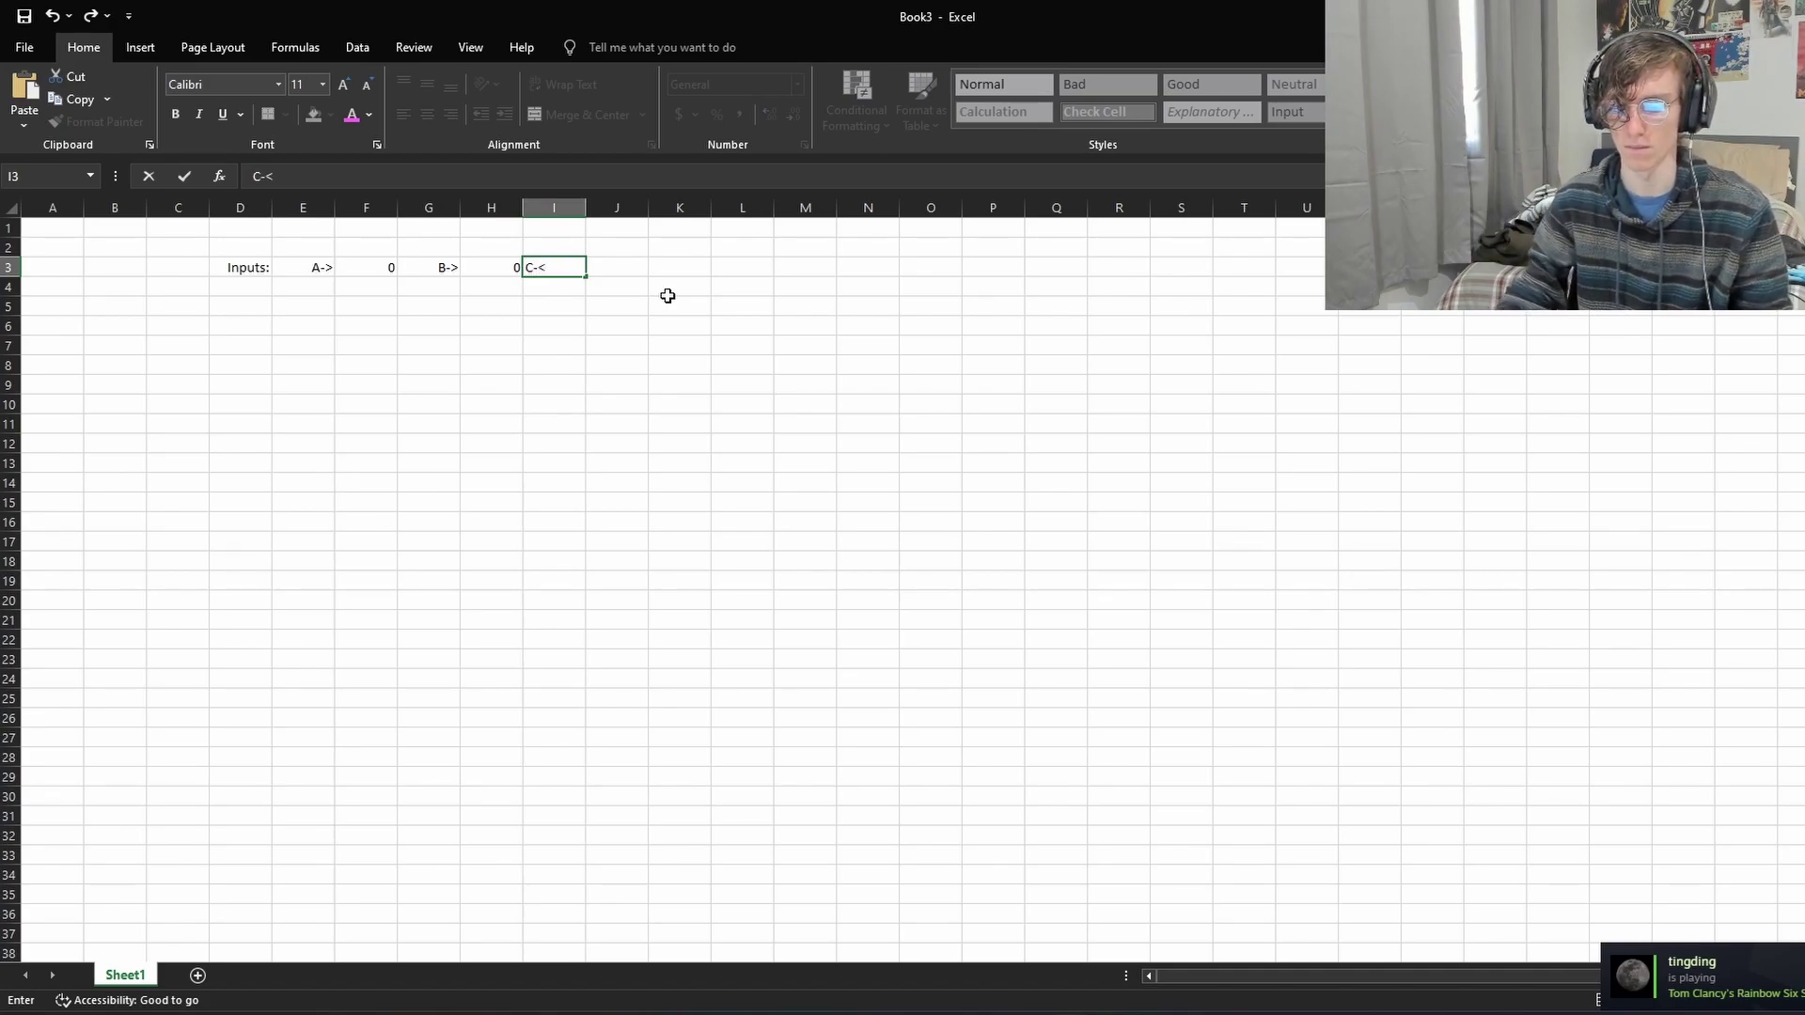
pyautogui.press('BackSpace')
pyautogui.write('>')
pyautogui.press('Return')
pyautogui.click(564, 270)
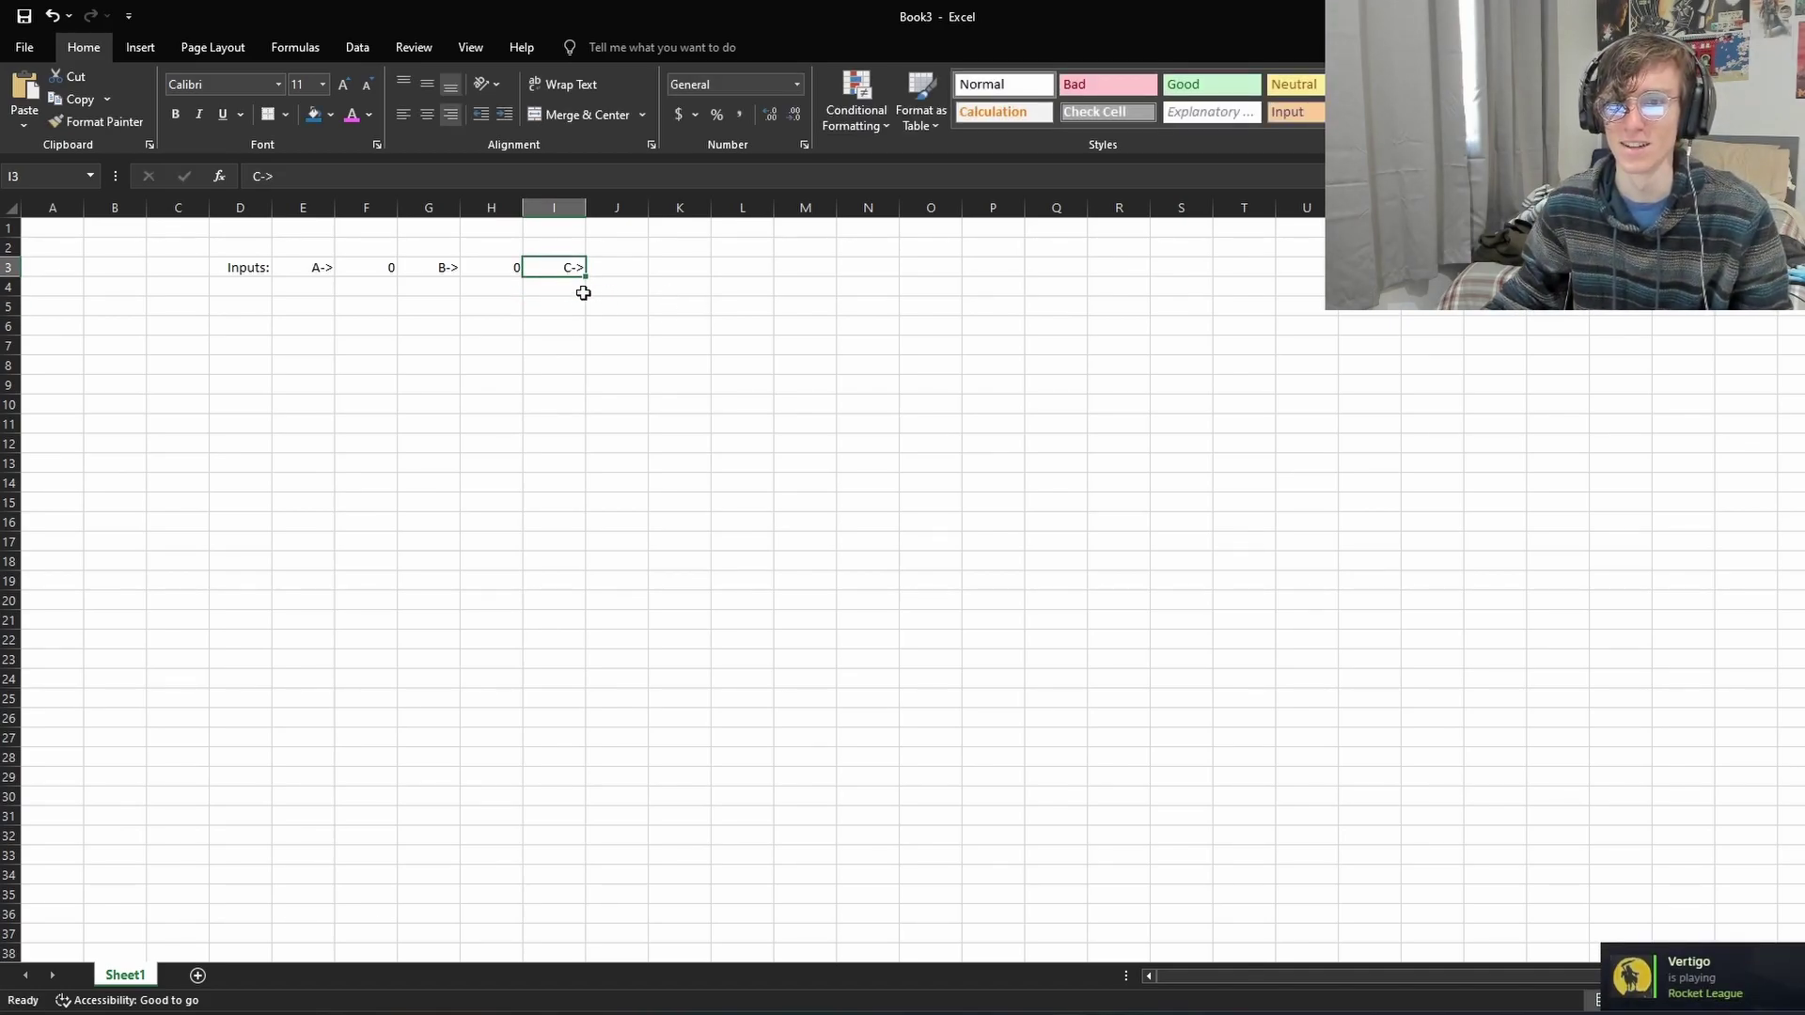
pyautogui.click(608, 265)
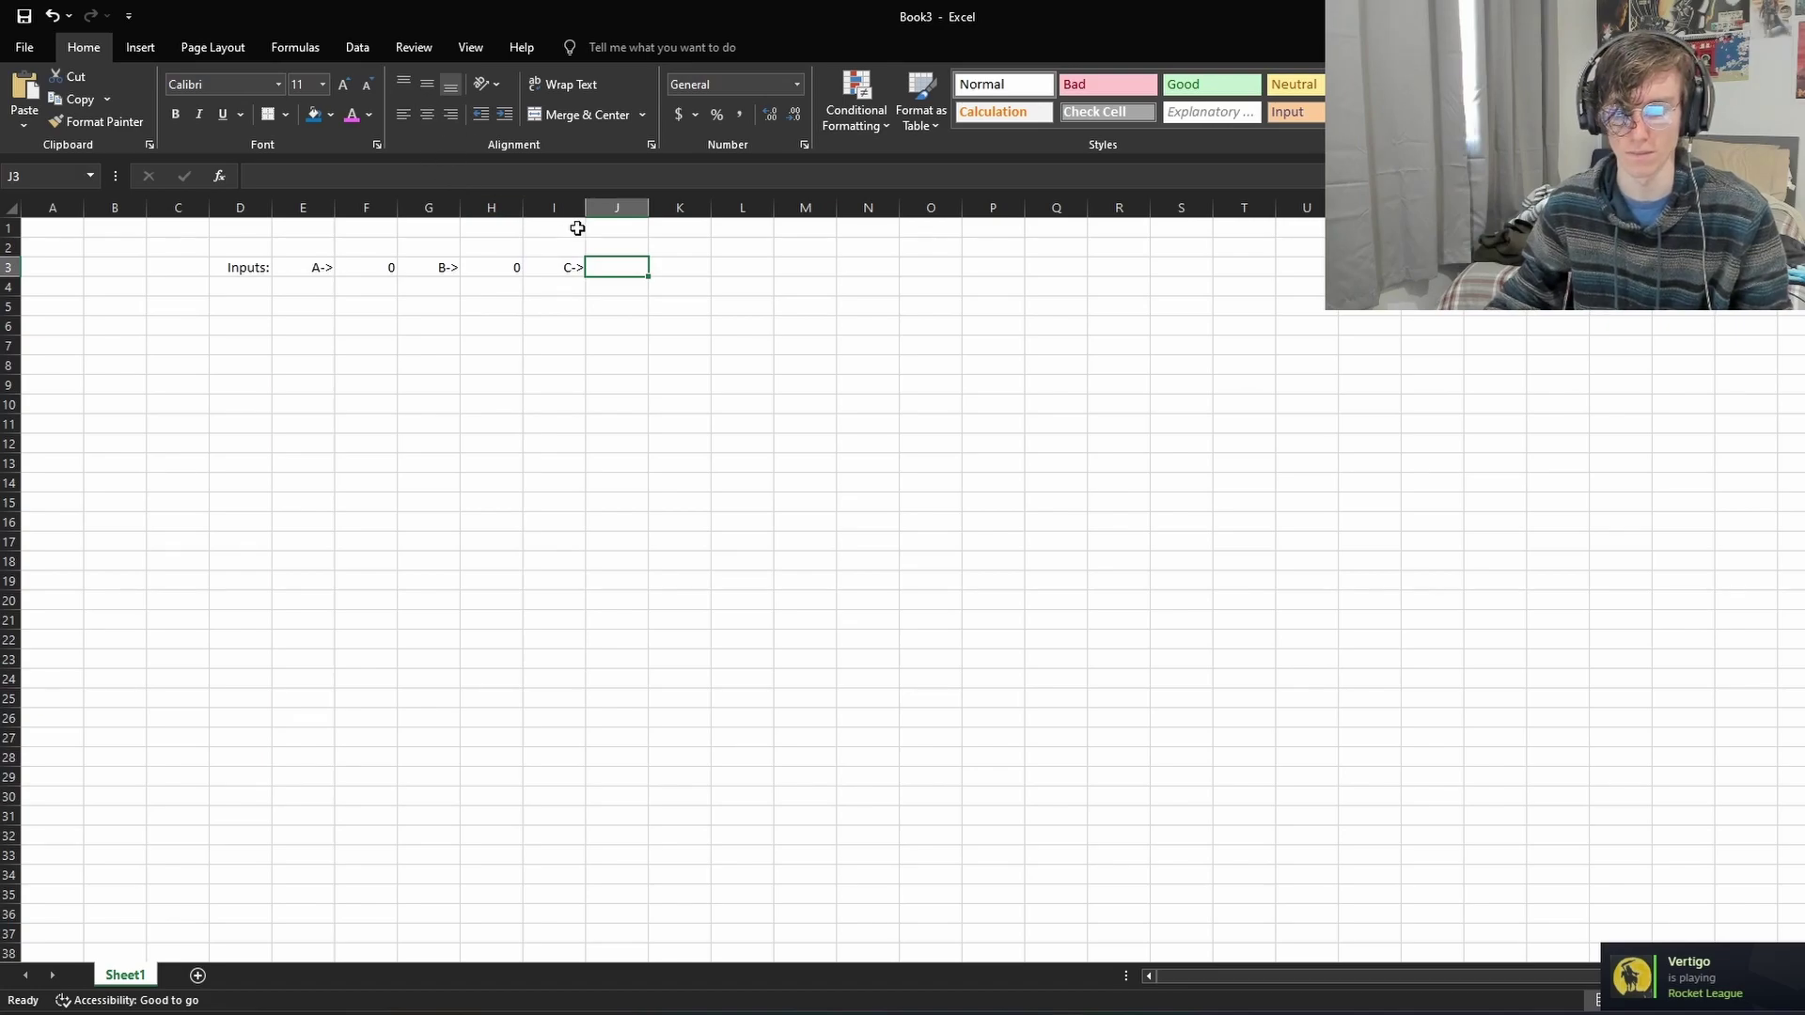
pyautogui.write('0')
pyautogui.click(629, 380)
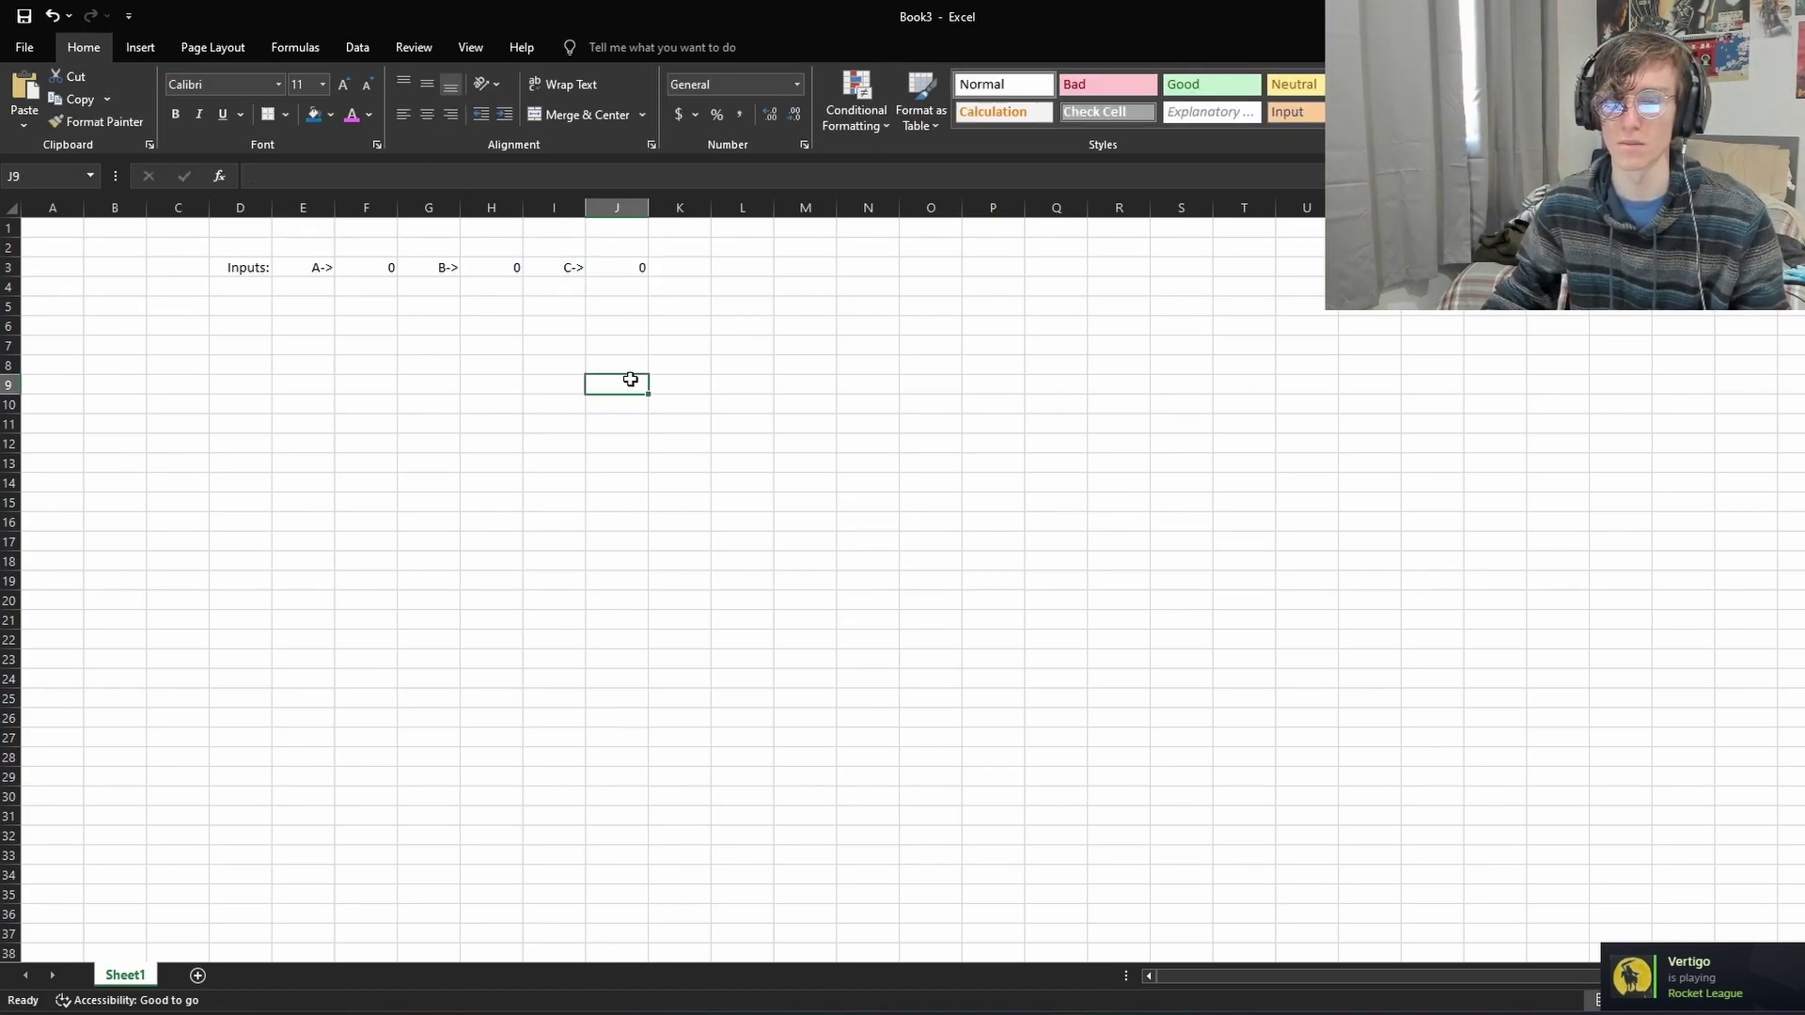
# Step: Enter the formula =F3*H3 in cell G5 to multiply inputs A and B as an AND operation
pyautogui.press('Down')
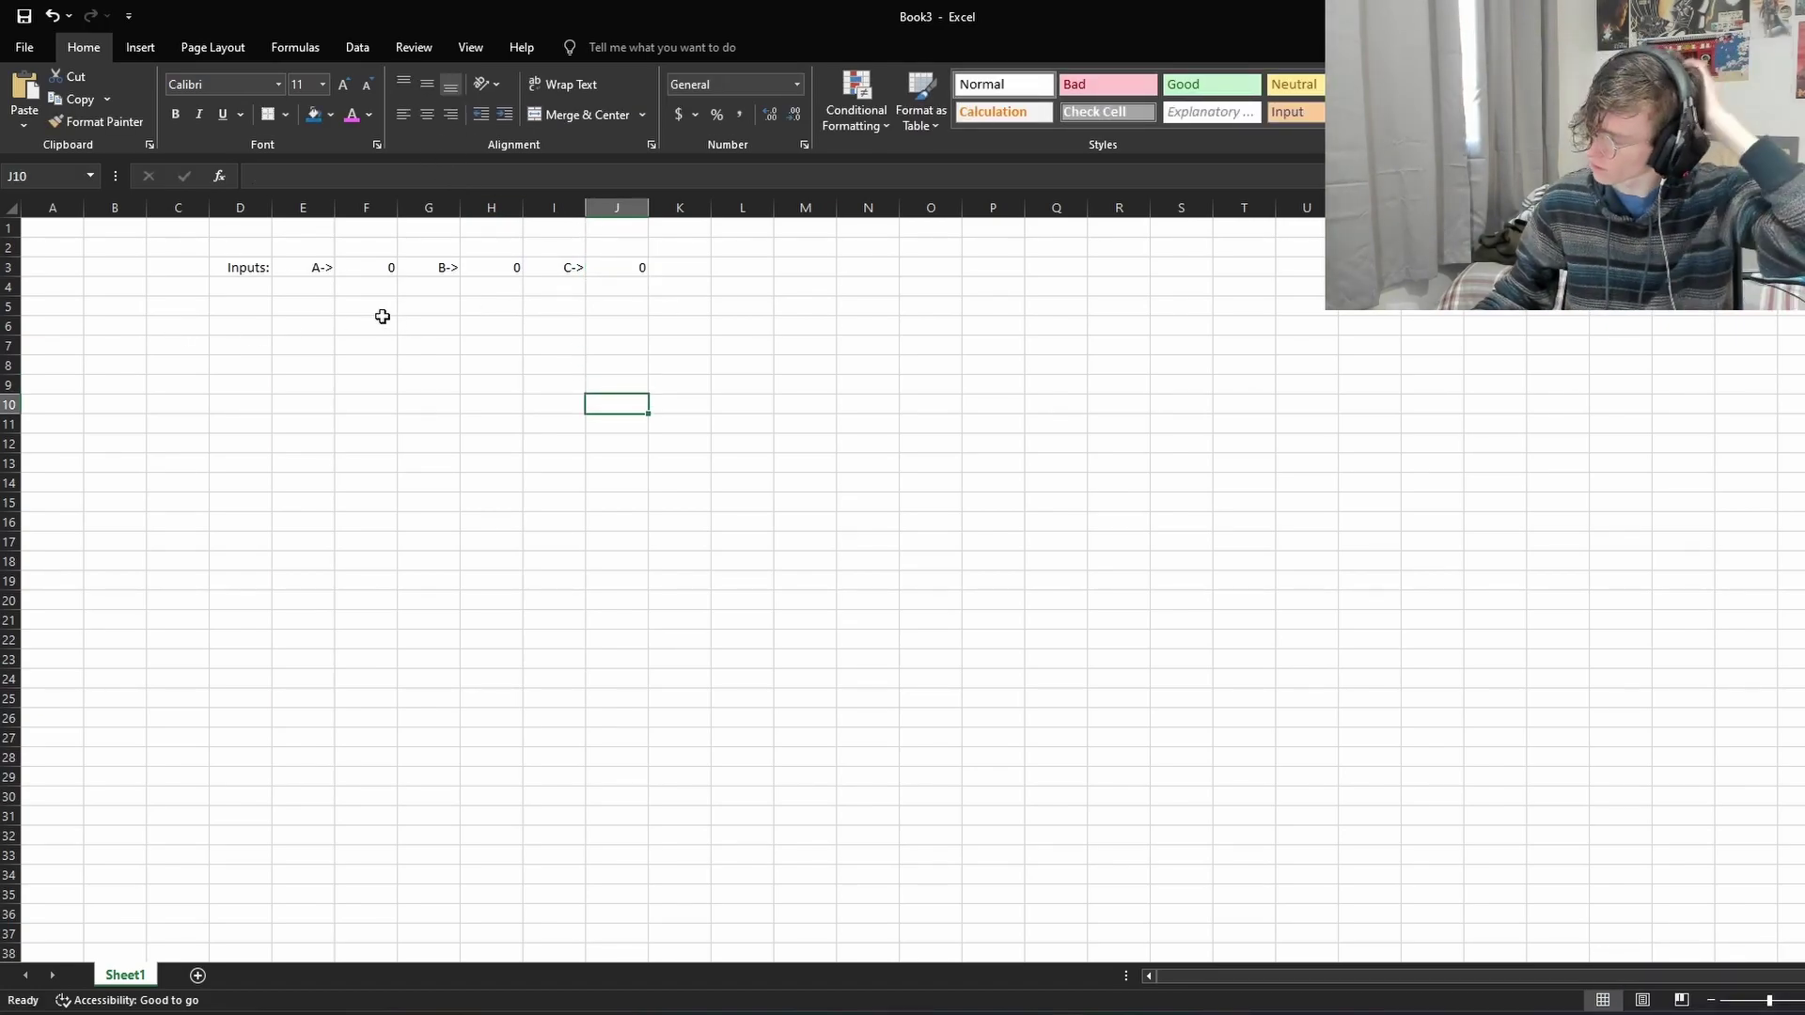
pyautogui.click(377, 306)
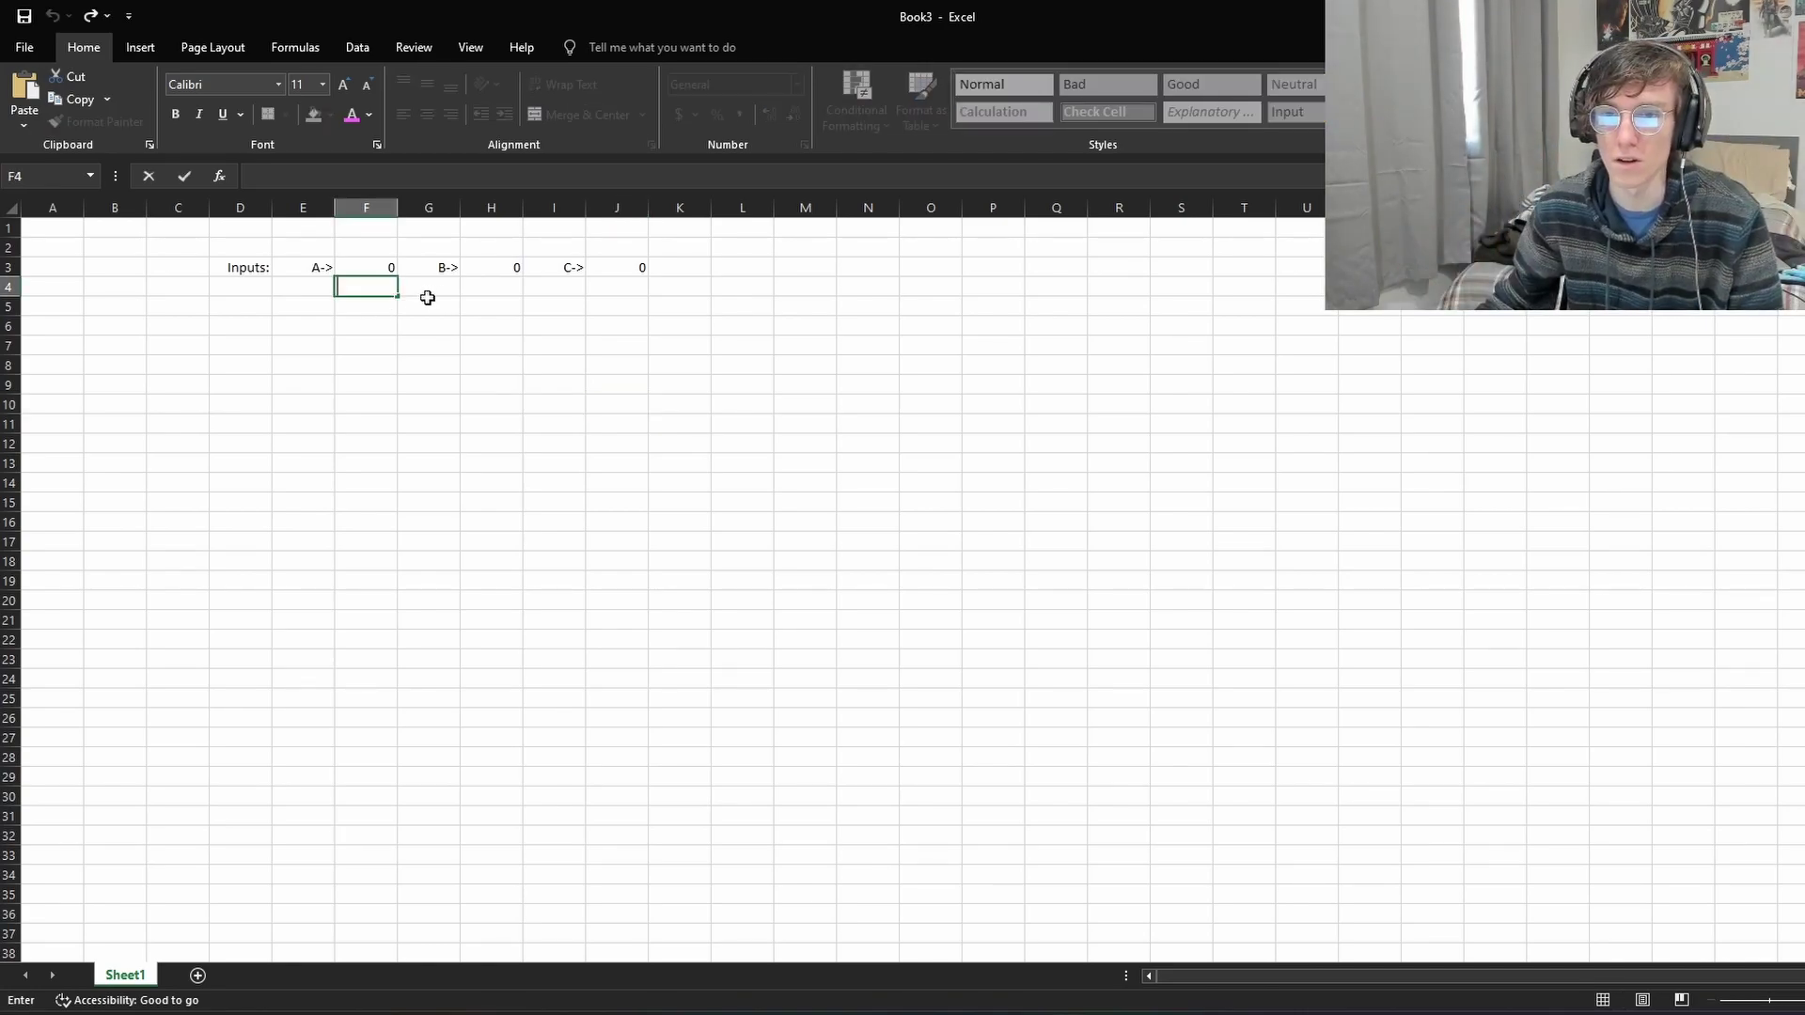
pyautogui.click(424, 301)
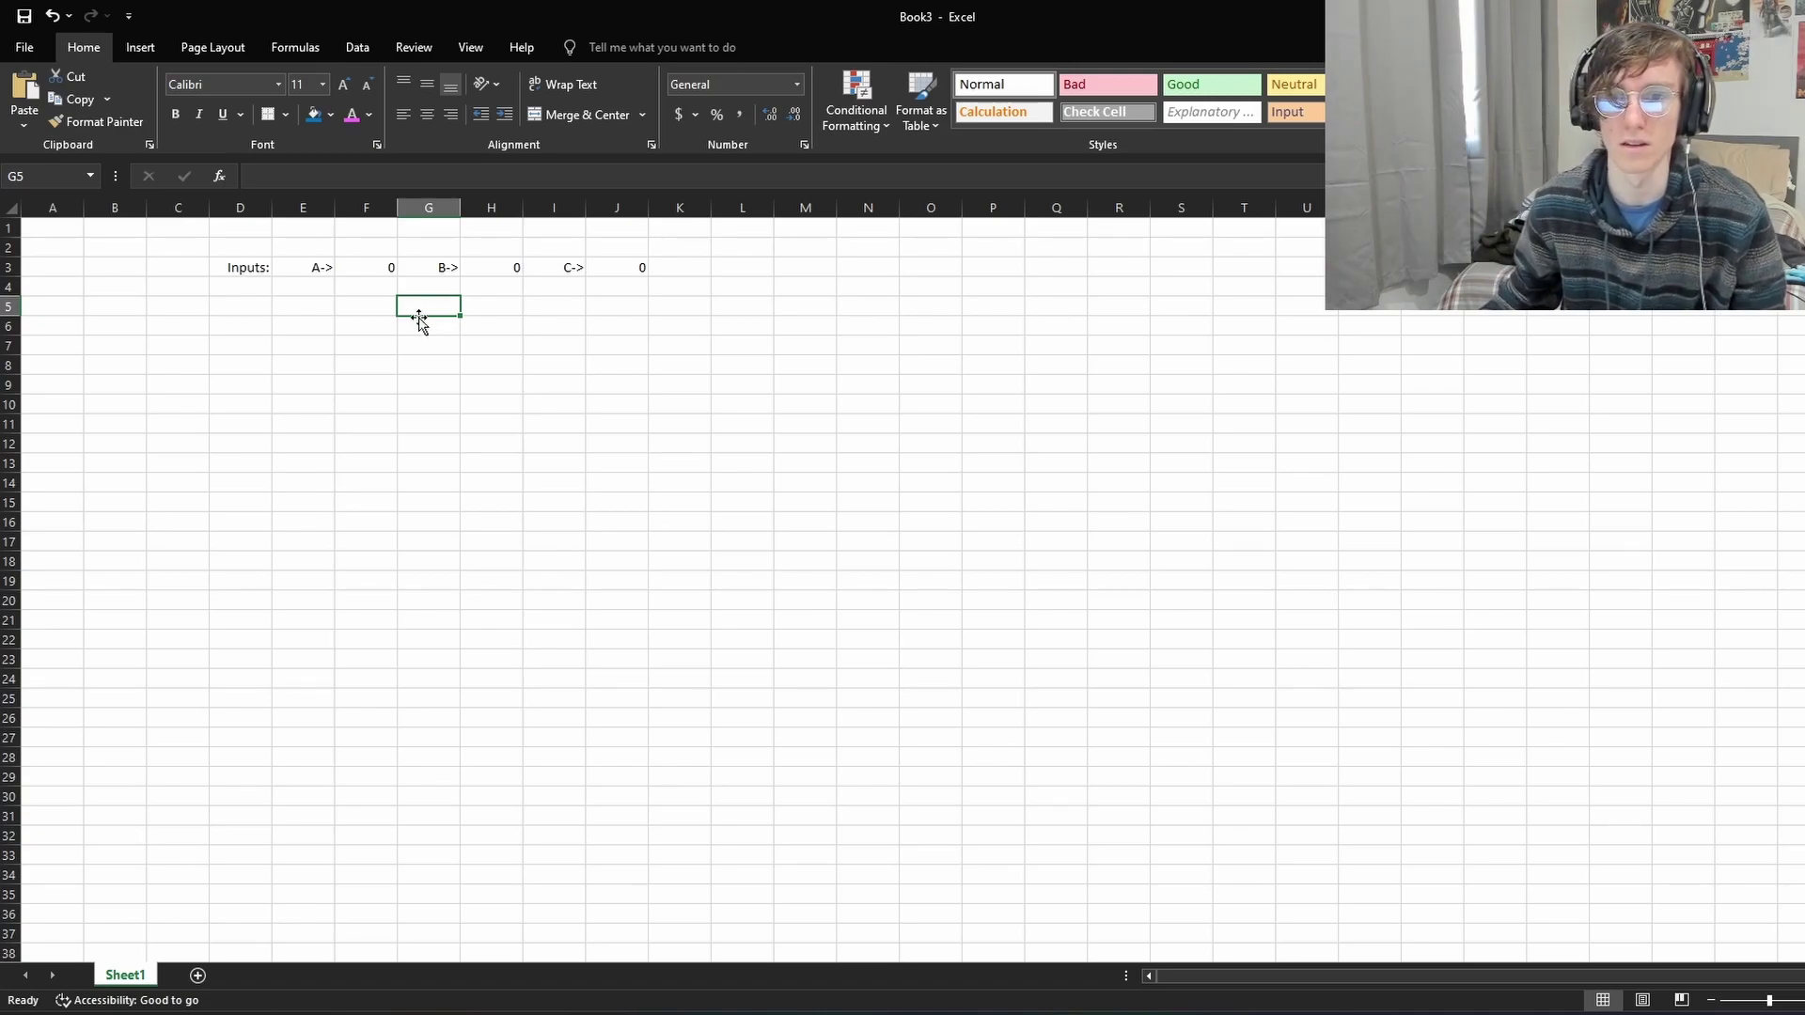
pyautogui.doubleClick(430, 309)
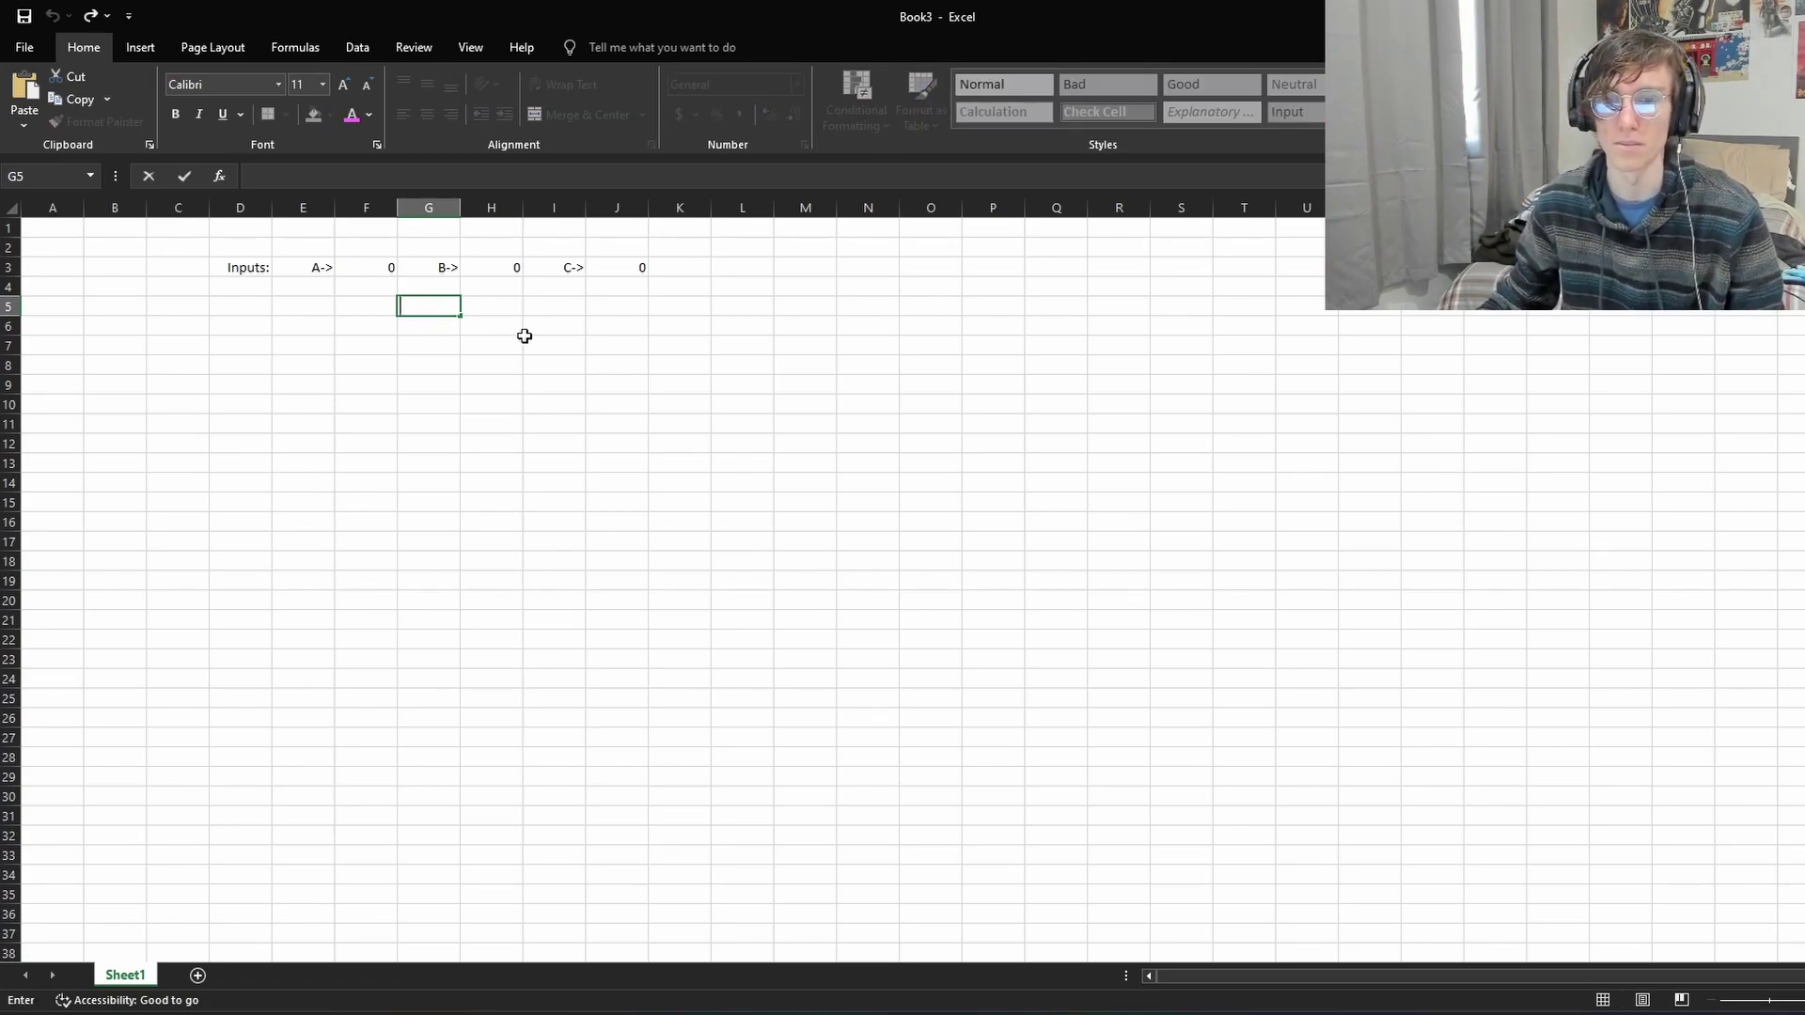
pyautogui.write('=')
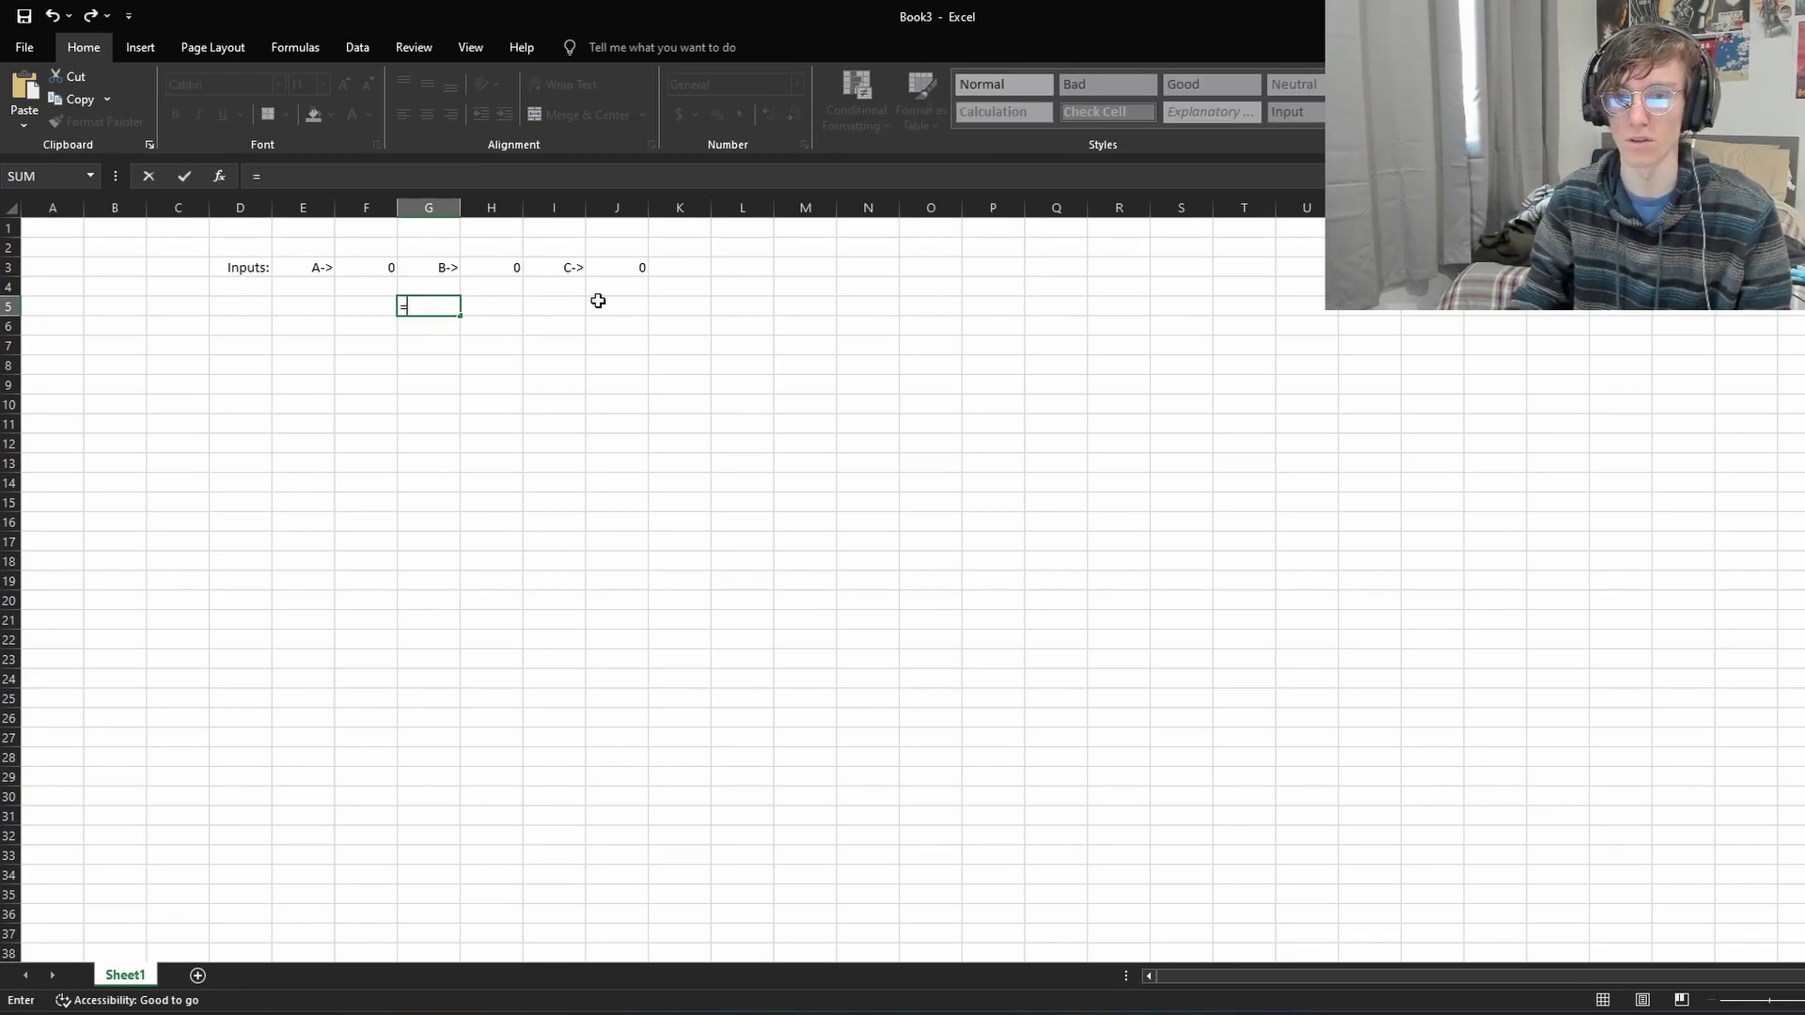
pyautogui.click(383, 271)
pyautogui.write('*')
pyautogui.click(509, 275)
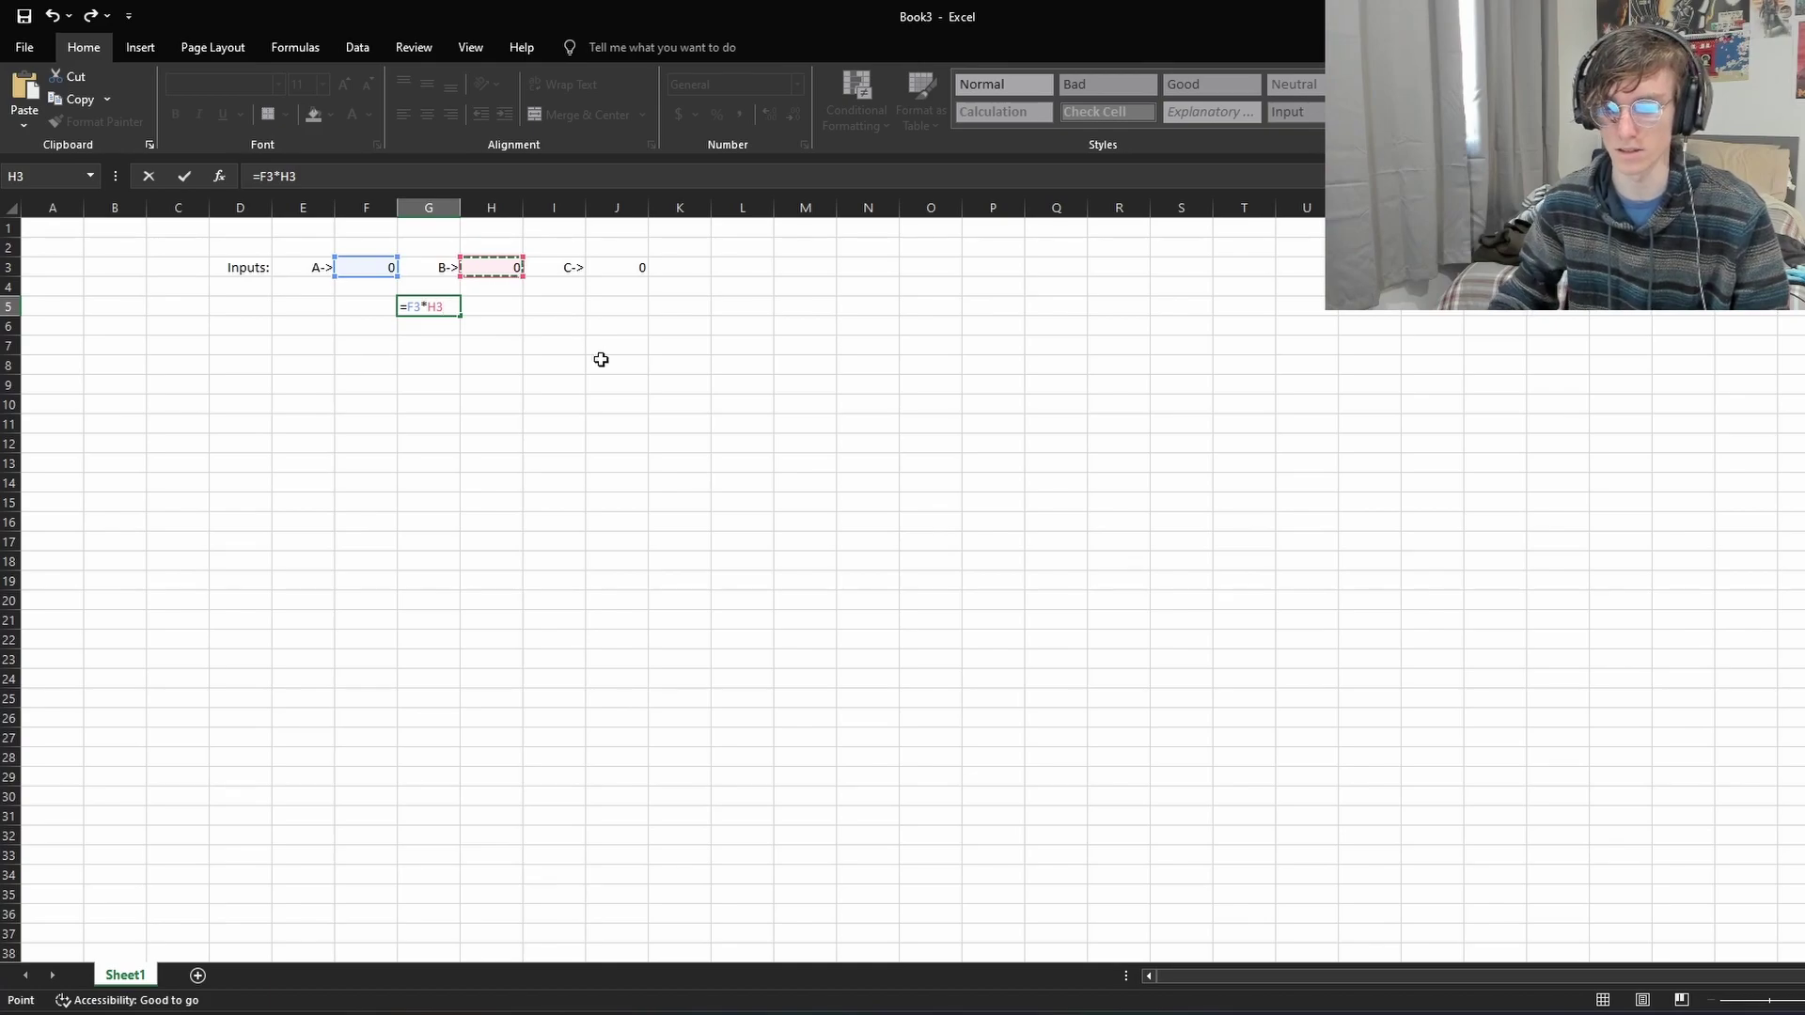
pyautogui.press('Return')
pyautogui.click(450, 307)
# Step: Test the AND formula by setting input A in F3 and input B in H3 to 1
pyautogui.click(373, 267)
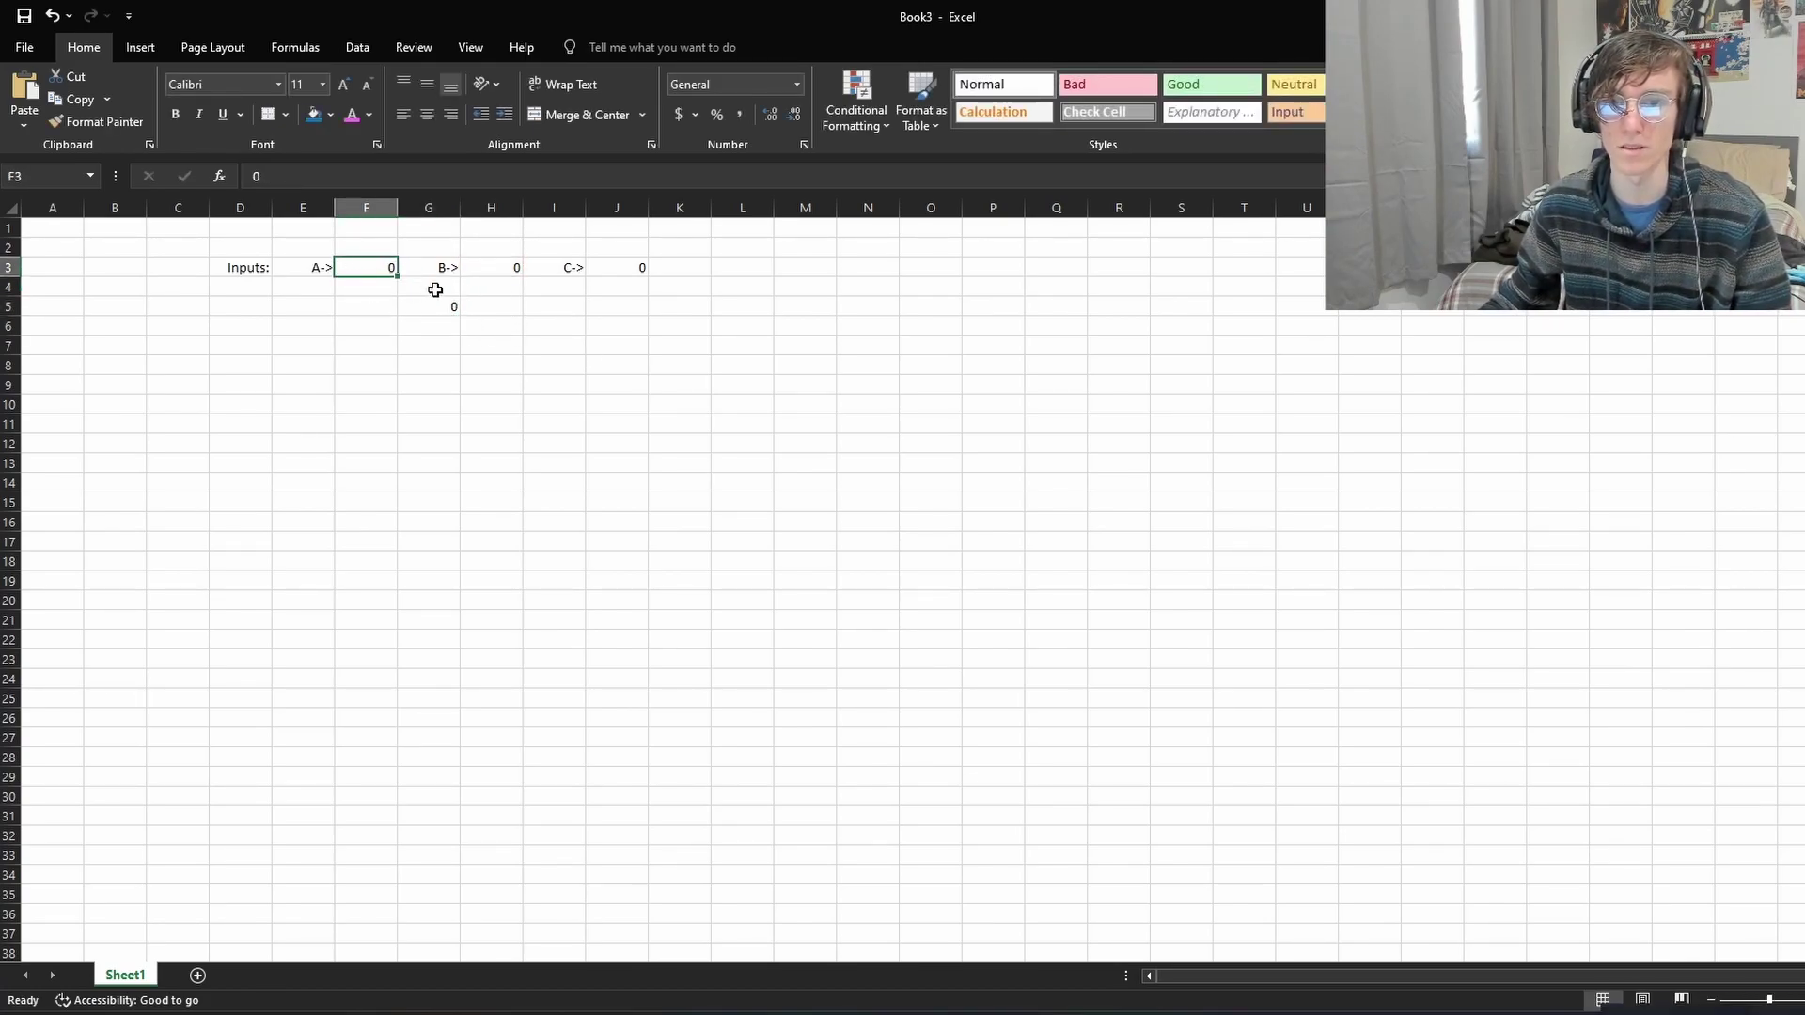
pyautogui.write('1')
pyautogui.click(491, 343)
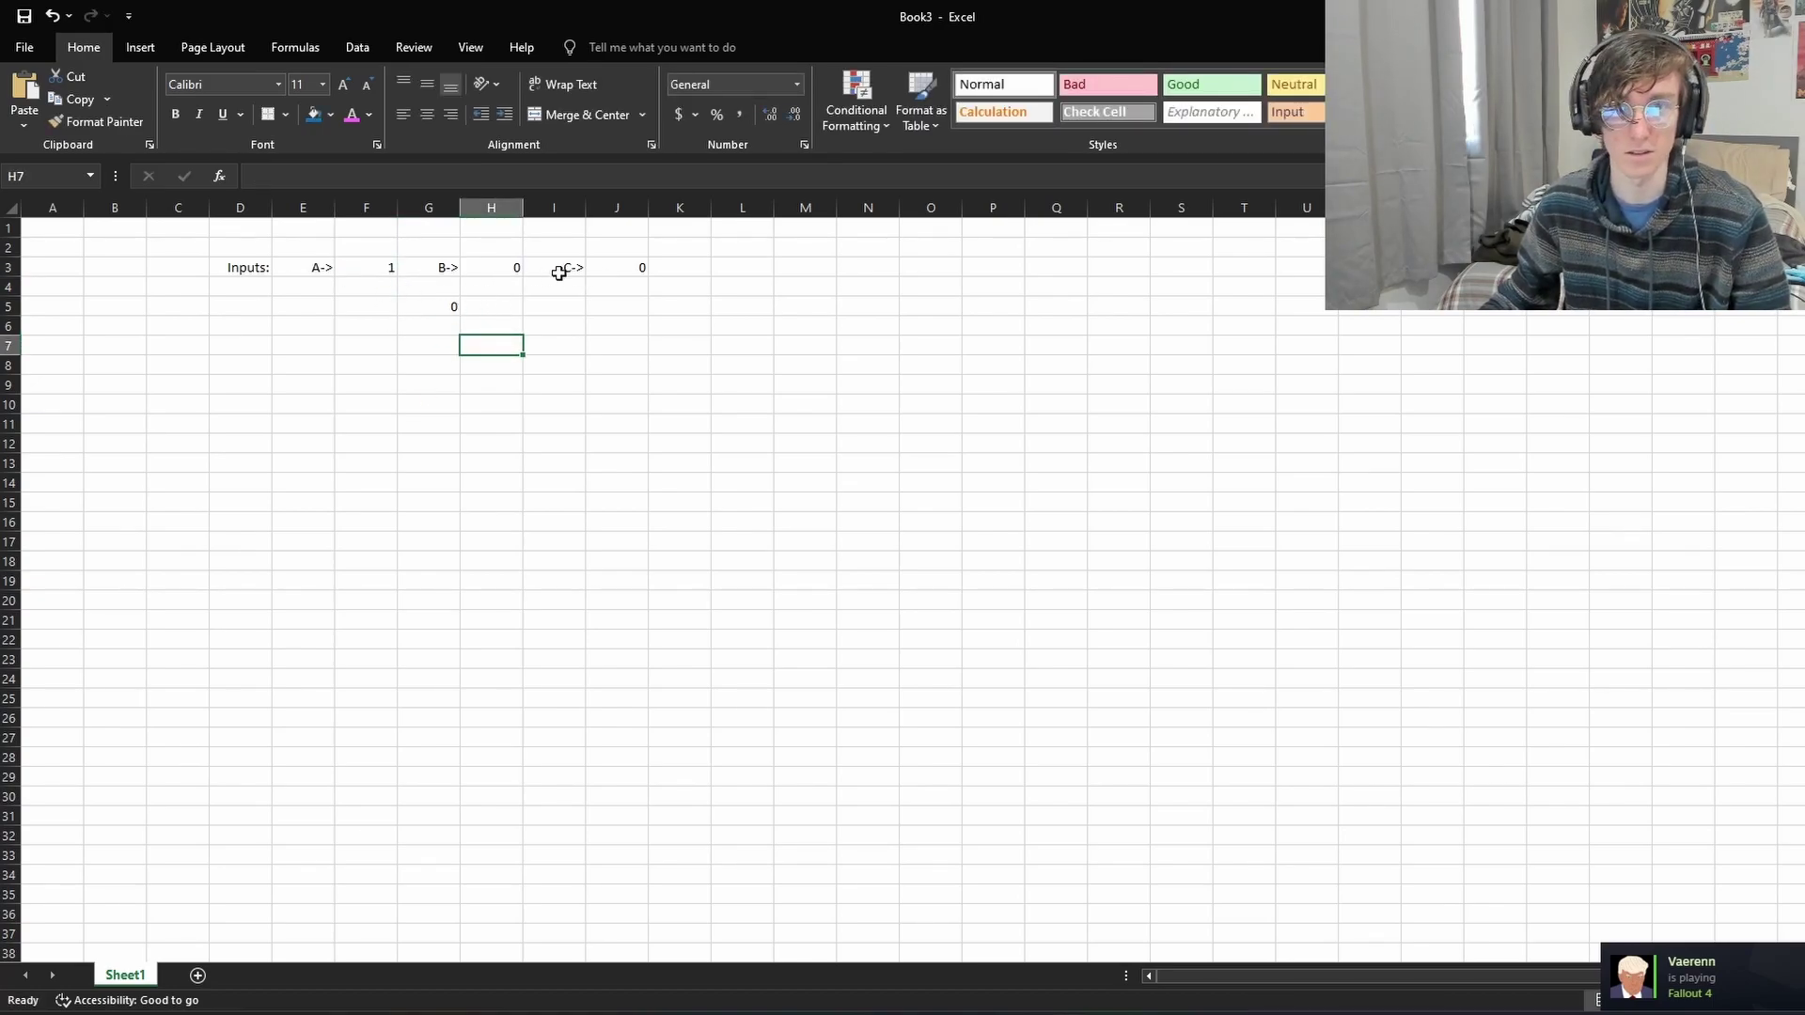
pyautogui.click(447, 308)
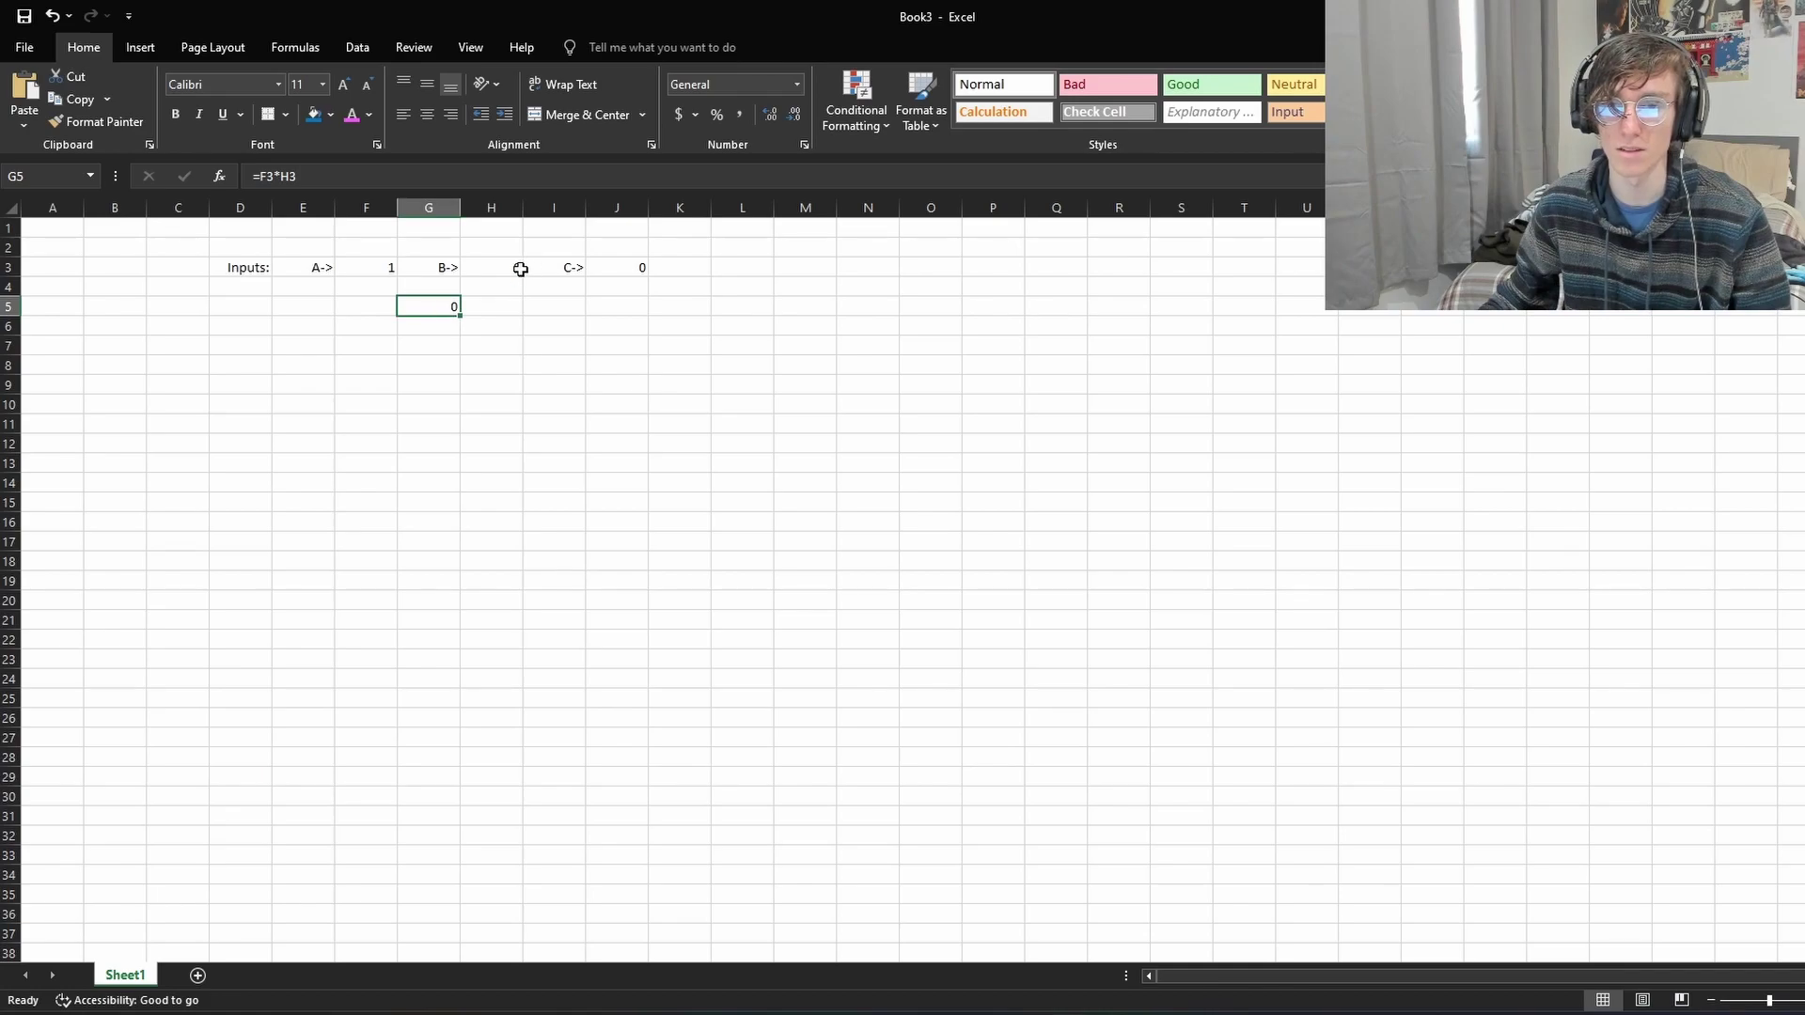
pyautogui.click(512, 271)
pyautogui.write('1')
pyautogui.click(573, 380)
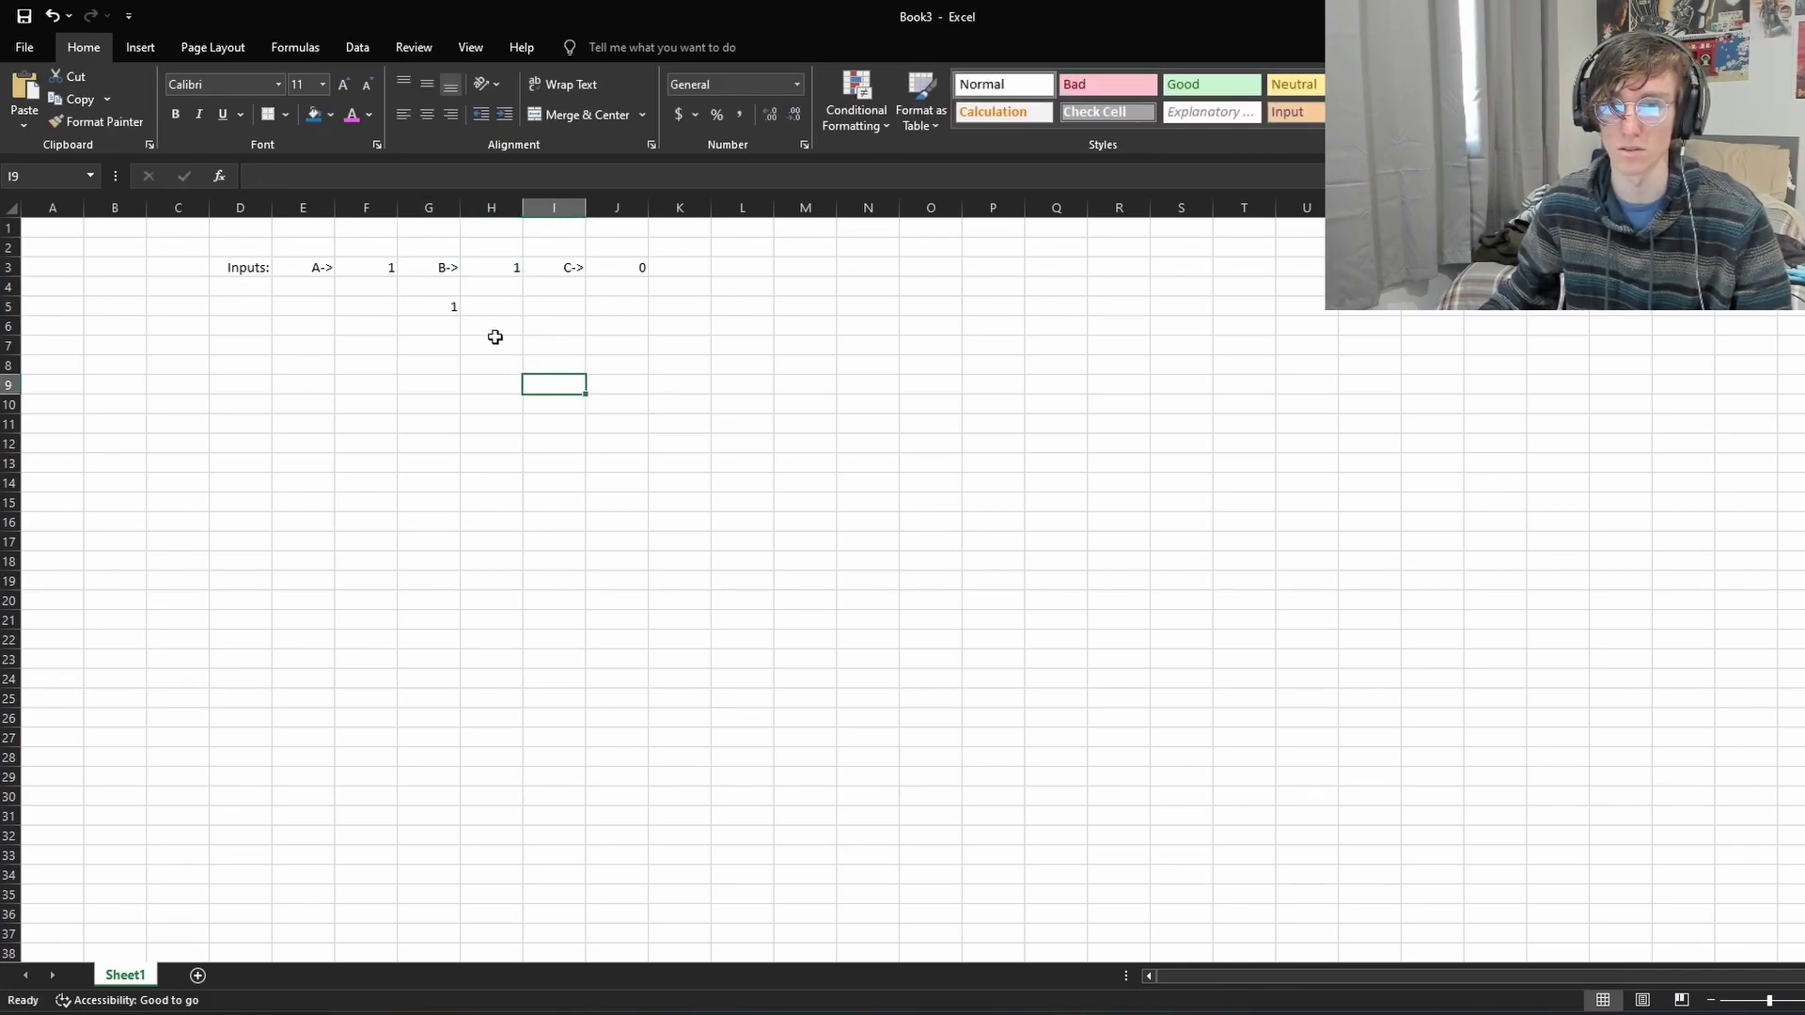
# Step: Try the value 2 for input B in cell H3, and set it back to 1
pyautogui.click(499, 274)
pyautogui.write('2')
pyautogui.press('Return')
pyautogui.click(515, 269)
pyautogui.write('1')
pyautogui.press('Return')
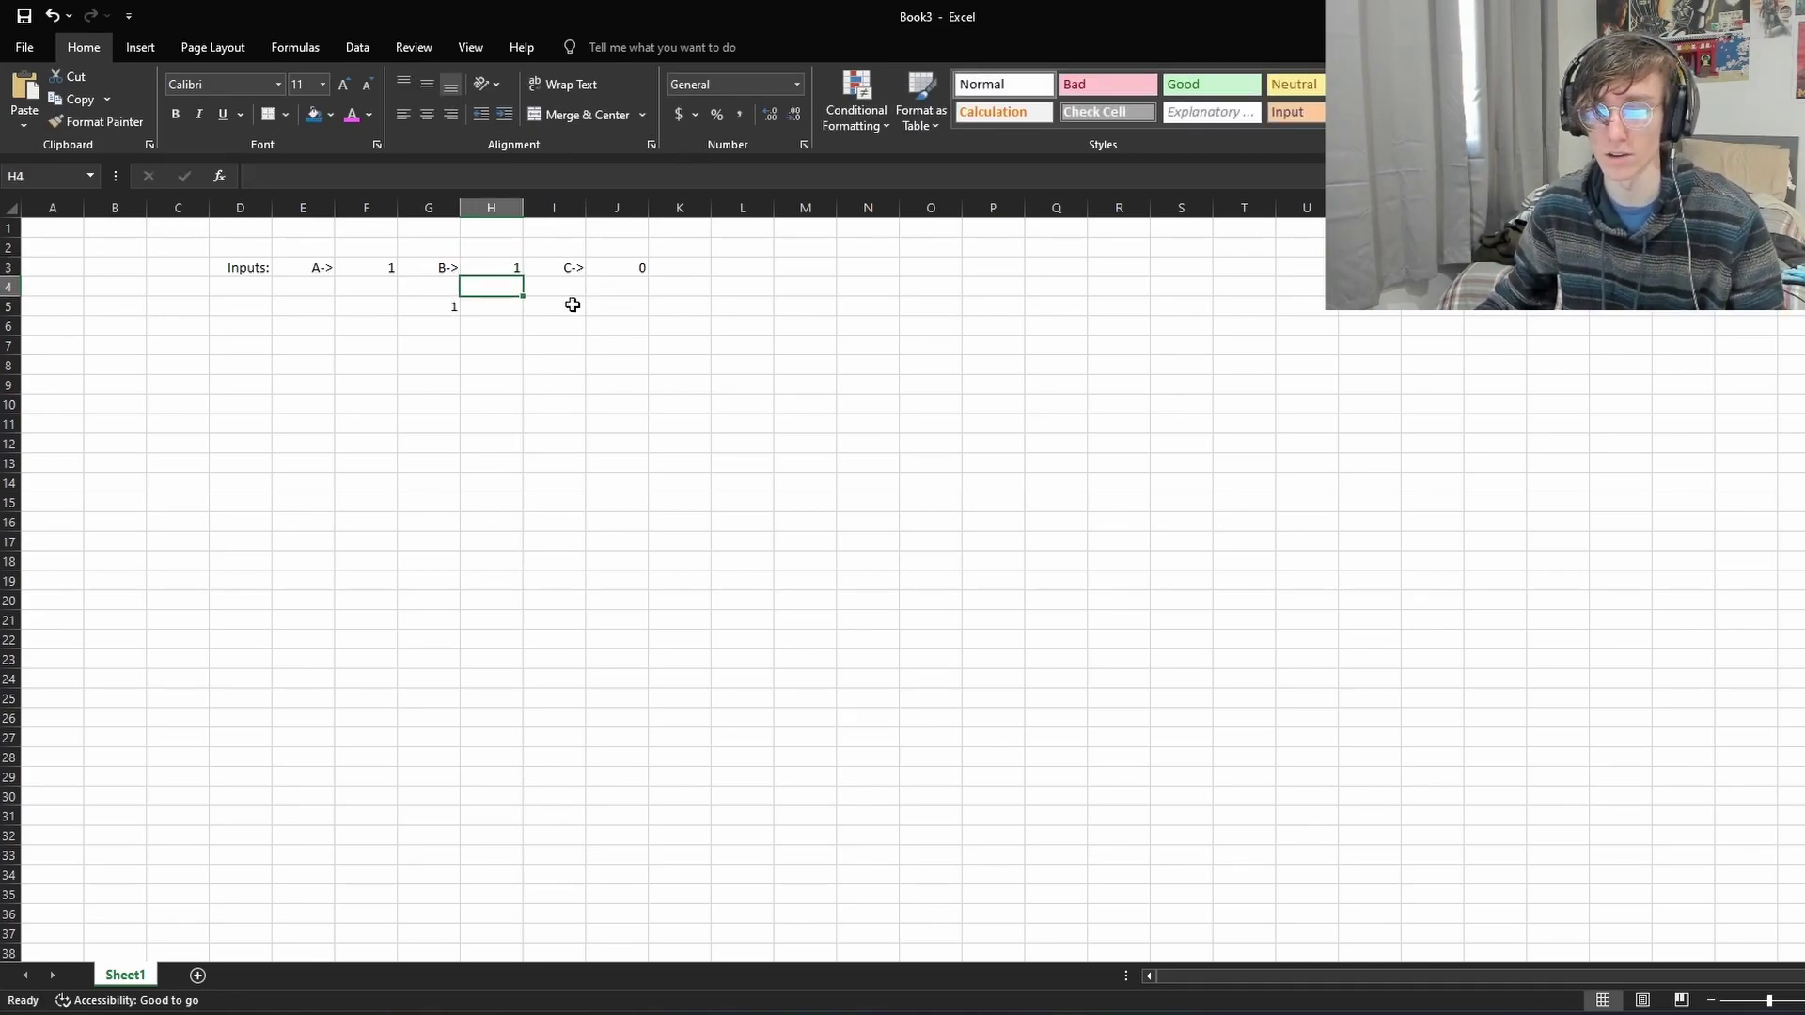
# Step: Set input A in cell F3 to 0 and check the AND formula in G5
pyautogui.click(498, 270)
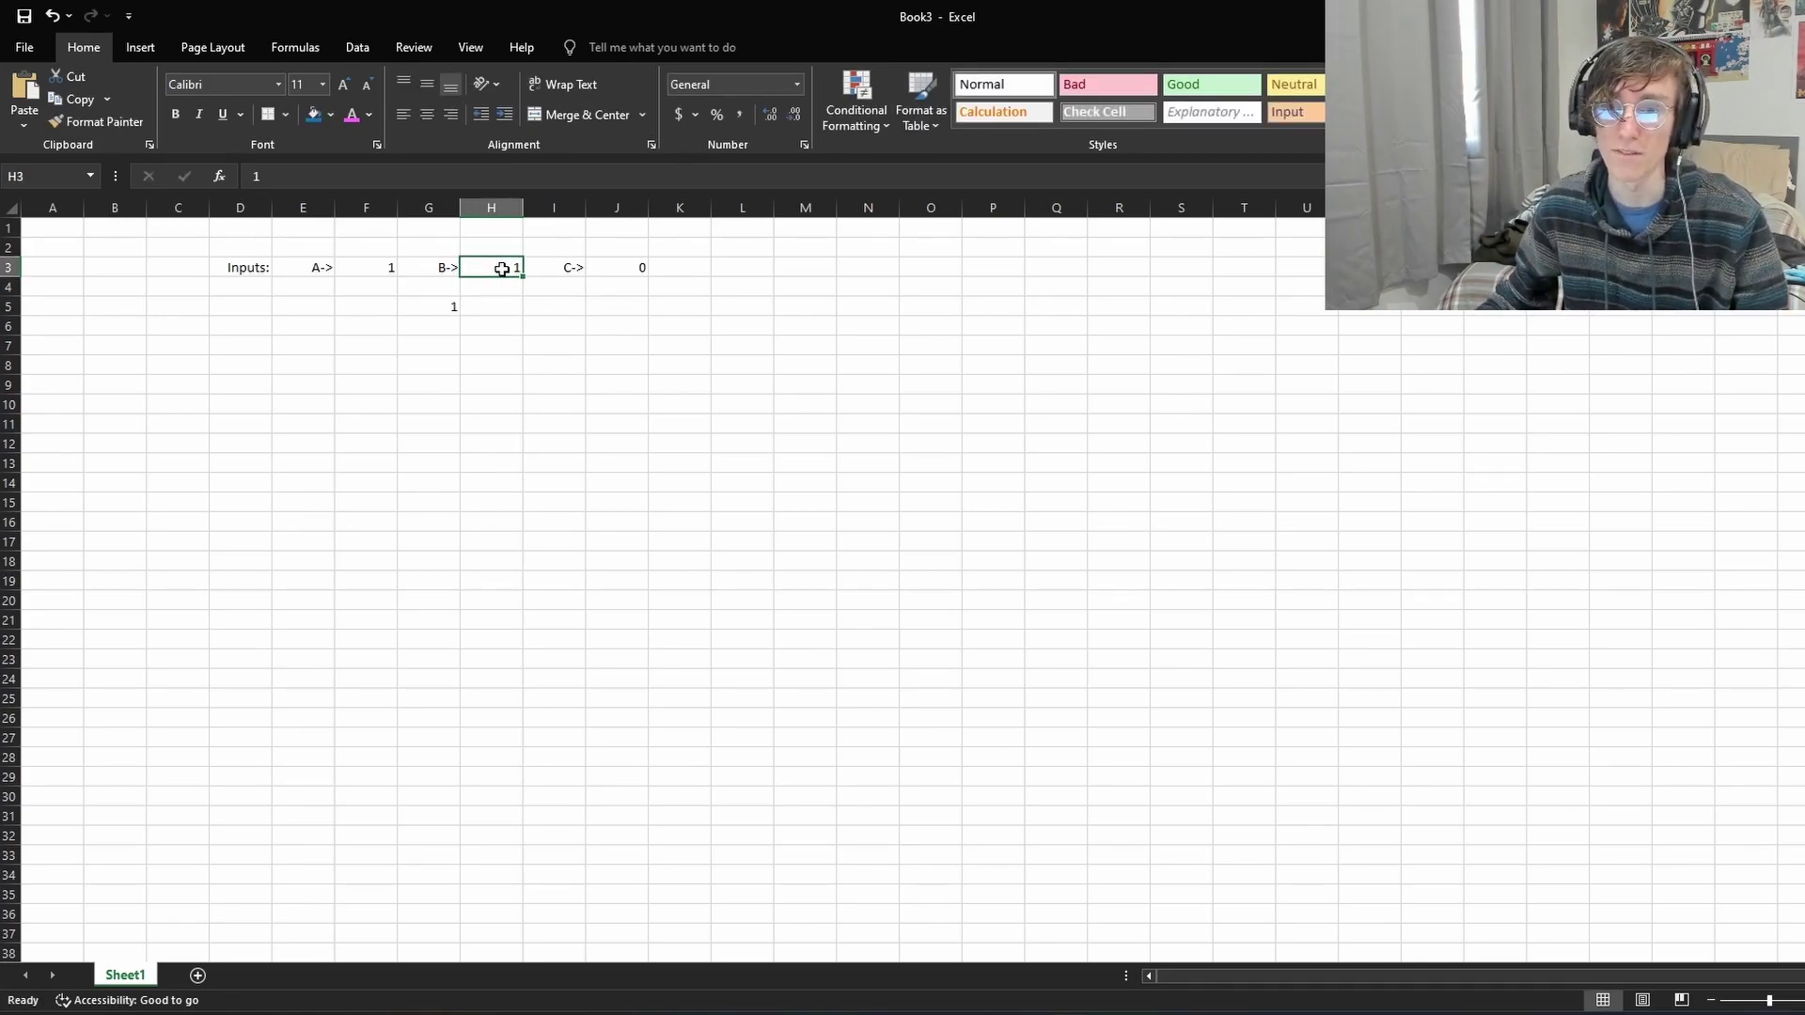
pyautogui.click(393, 268)
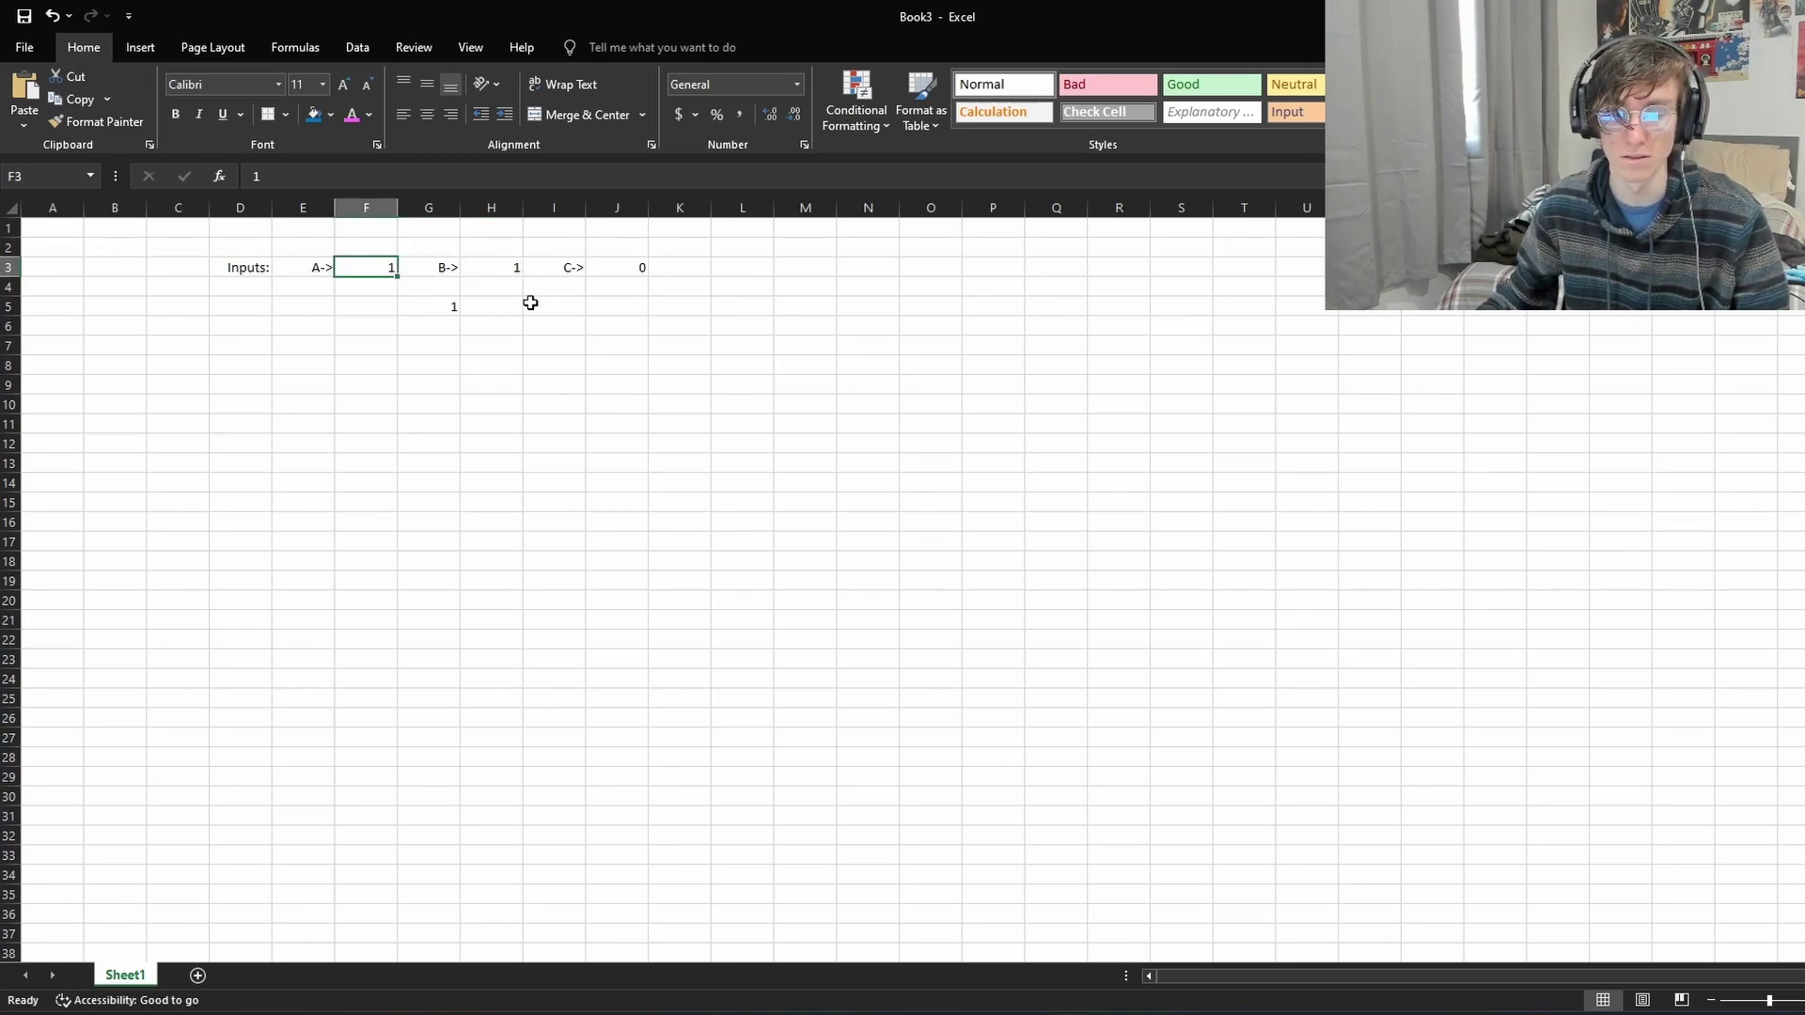
pyautogui.write('0')
pyautogui.press('Return')
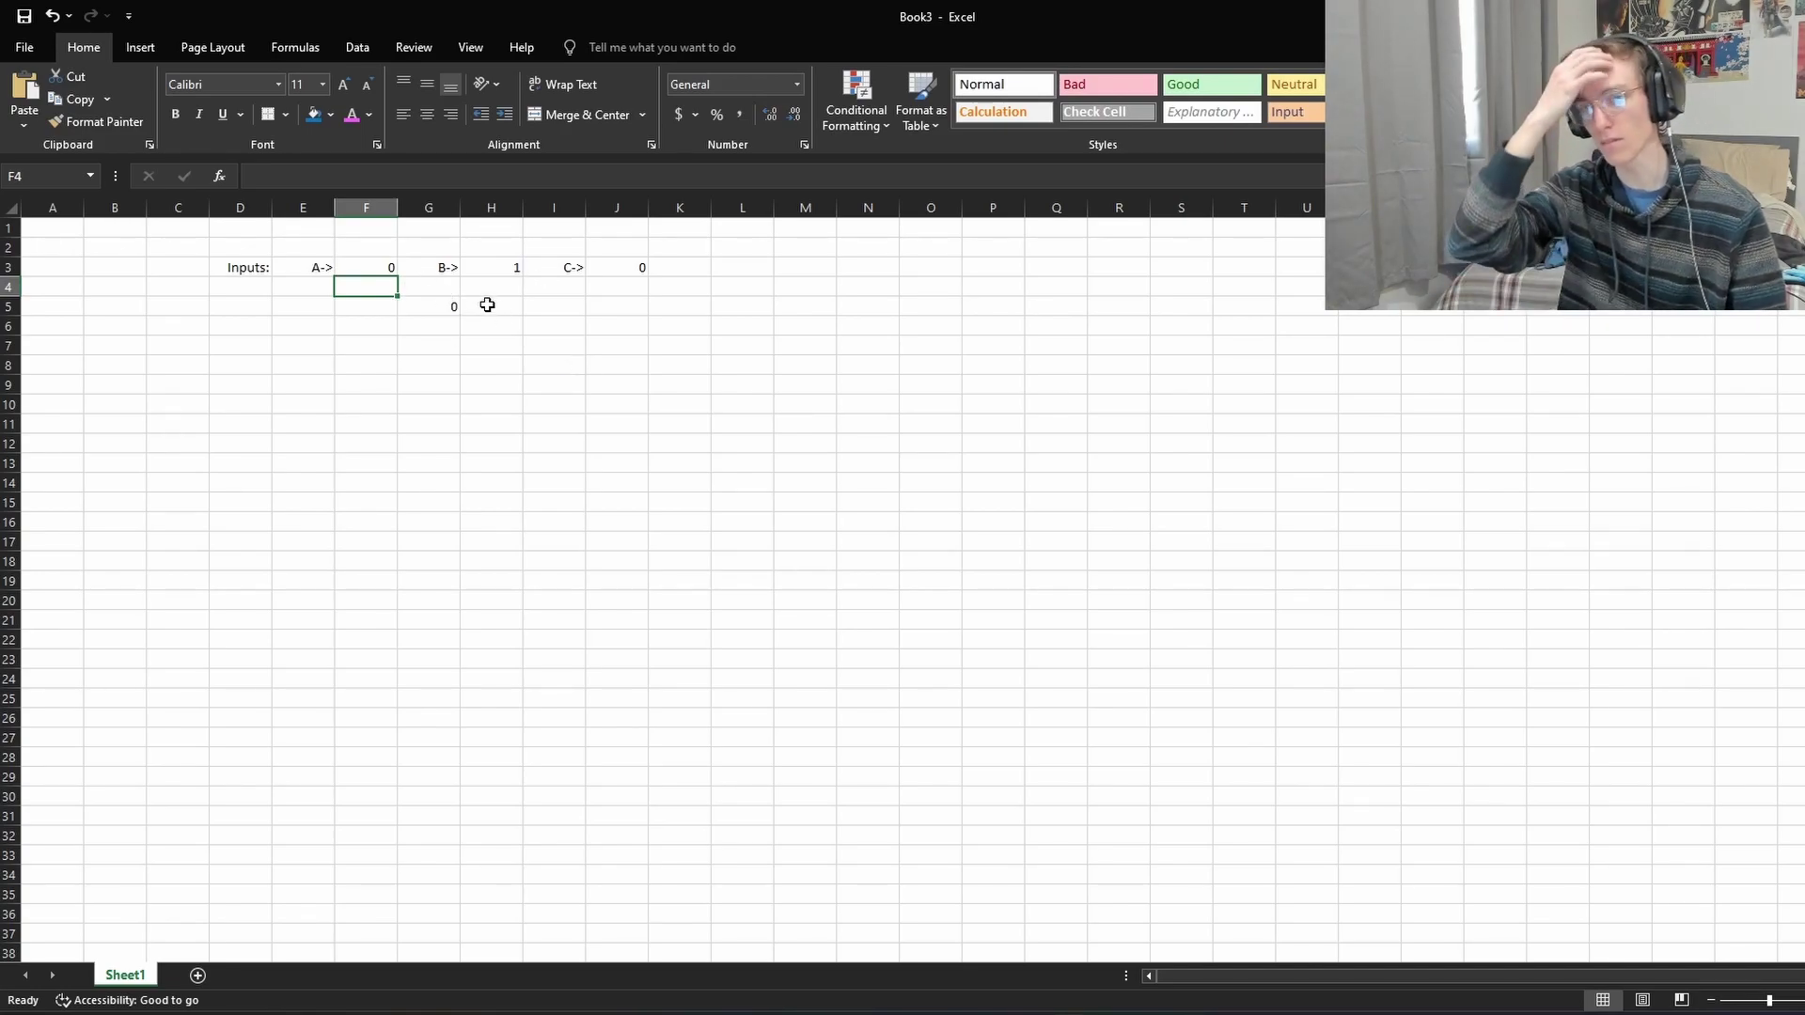
pyautogui.click(429, 301)
pyautogui.doubleClick(431, 305)
pyautogui.press('Return')
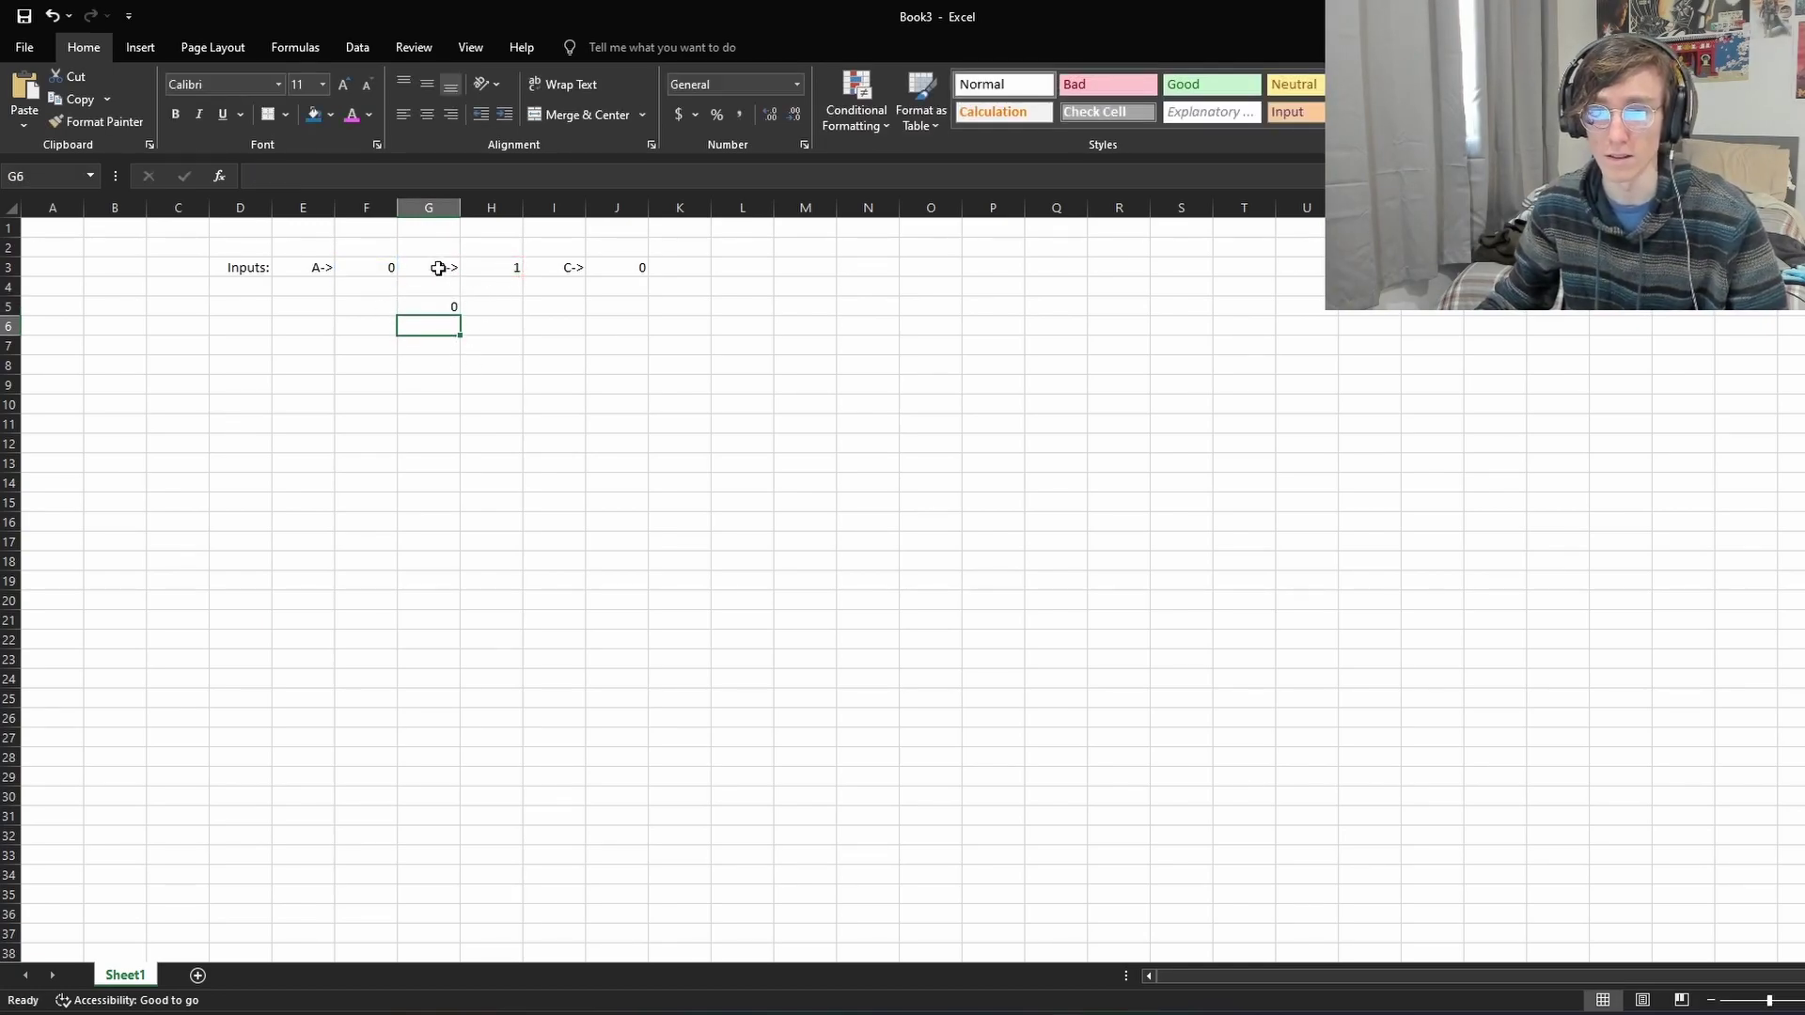
# Step: Label the AND result by entering "A and B" in cell F5, aligned to the right
pyautogui.click(381, 302)
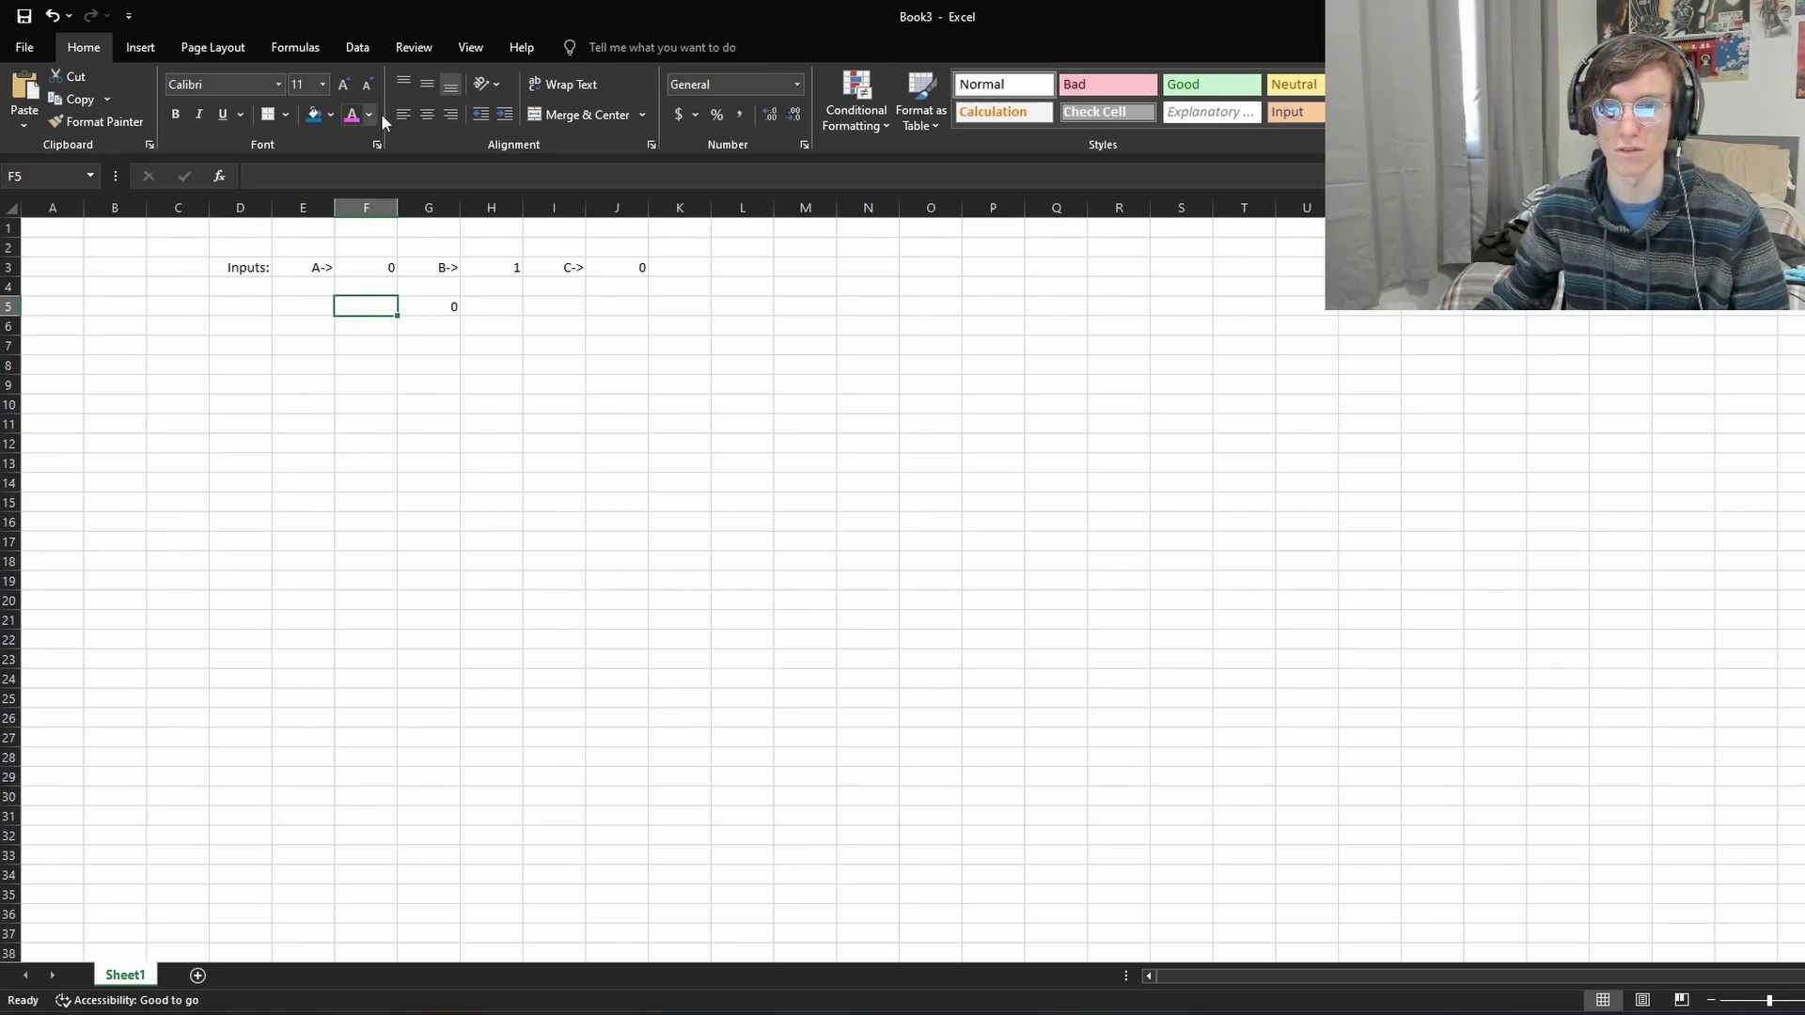
pyautogui.click(453, 122)
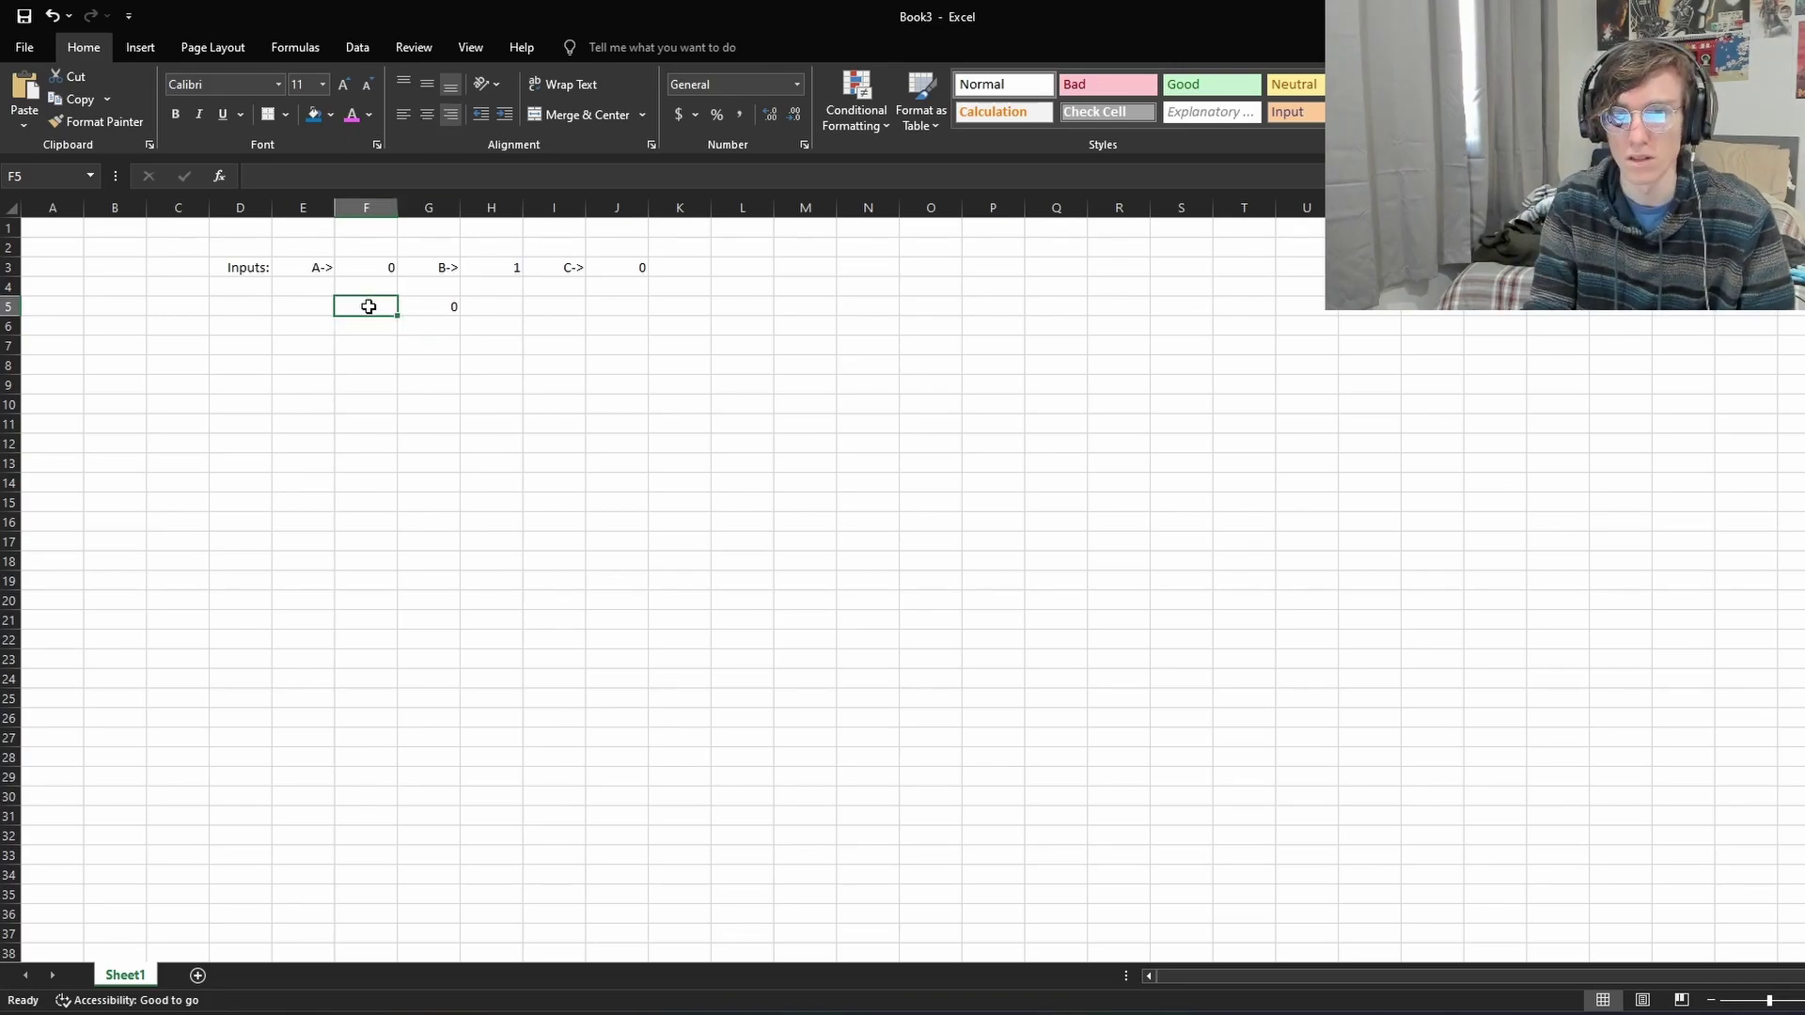
pyautogui.write('A and B')
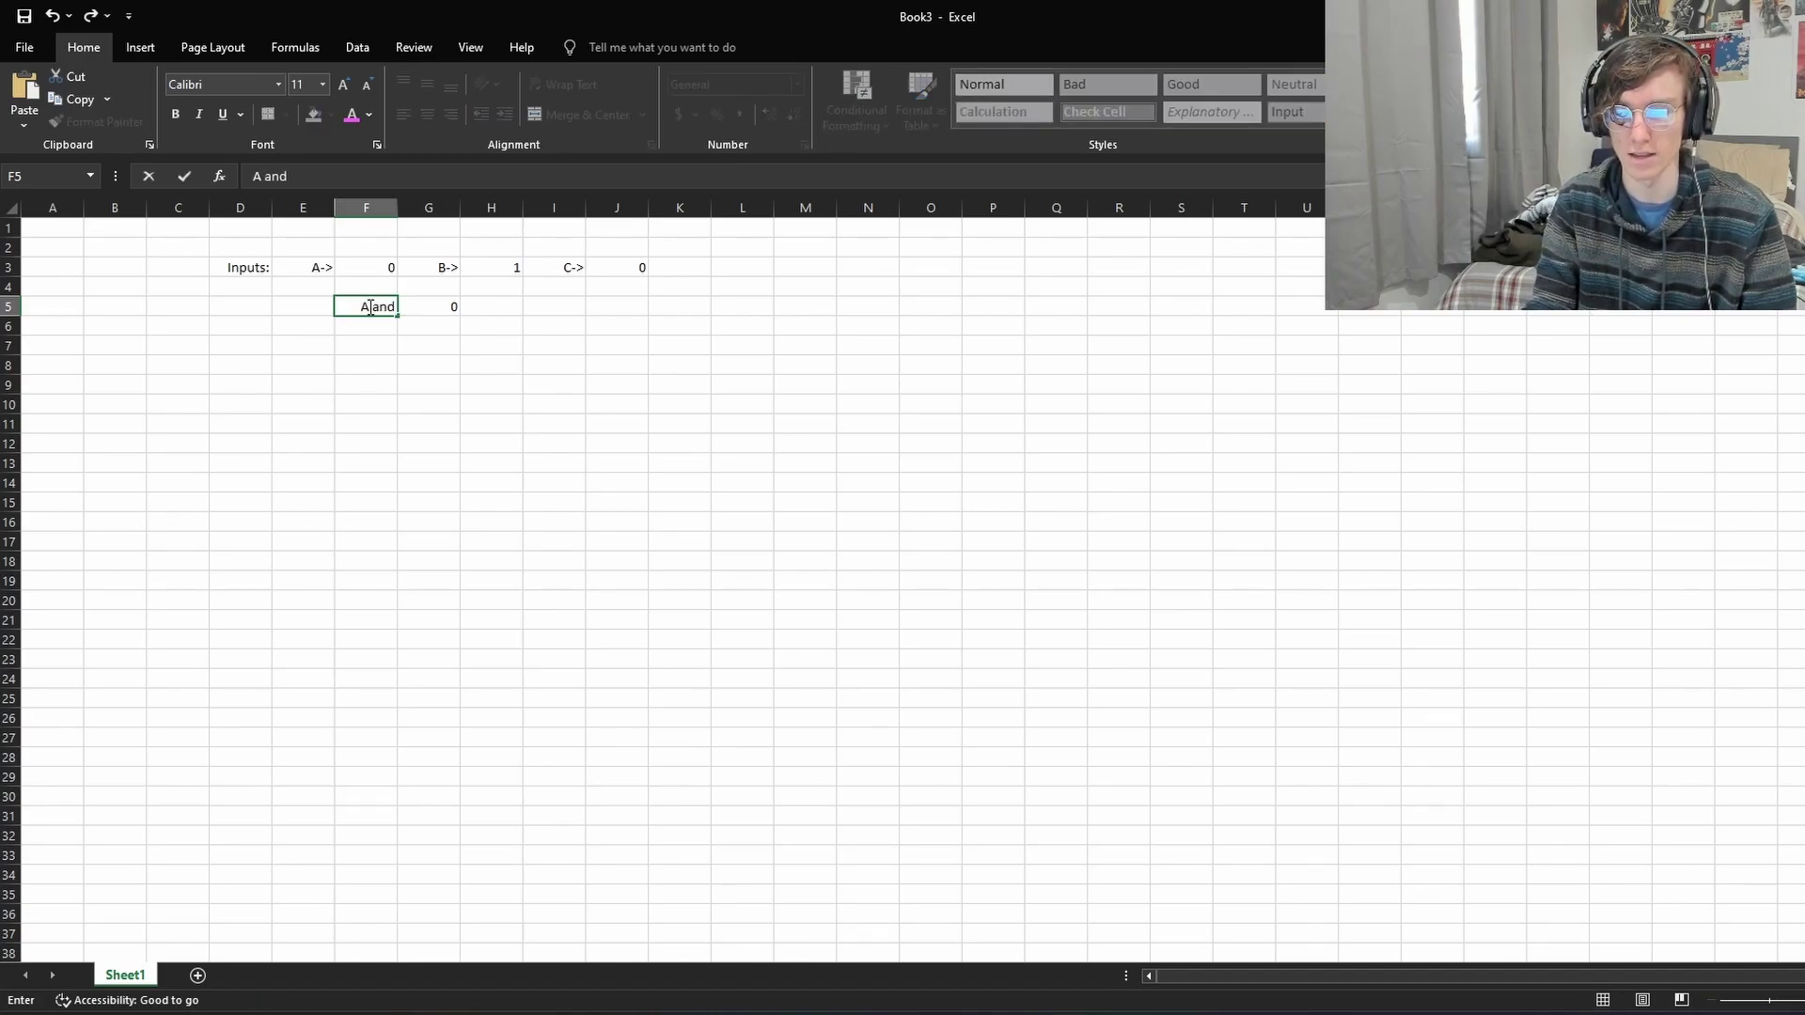
pyautogui.click(418, 363)
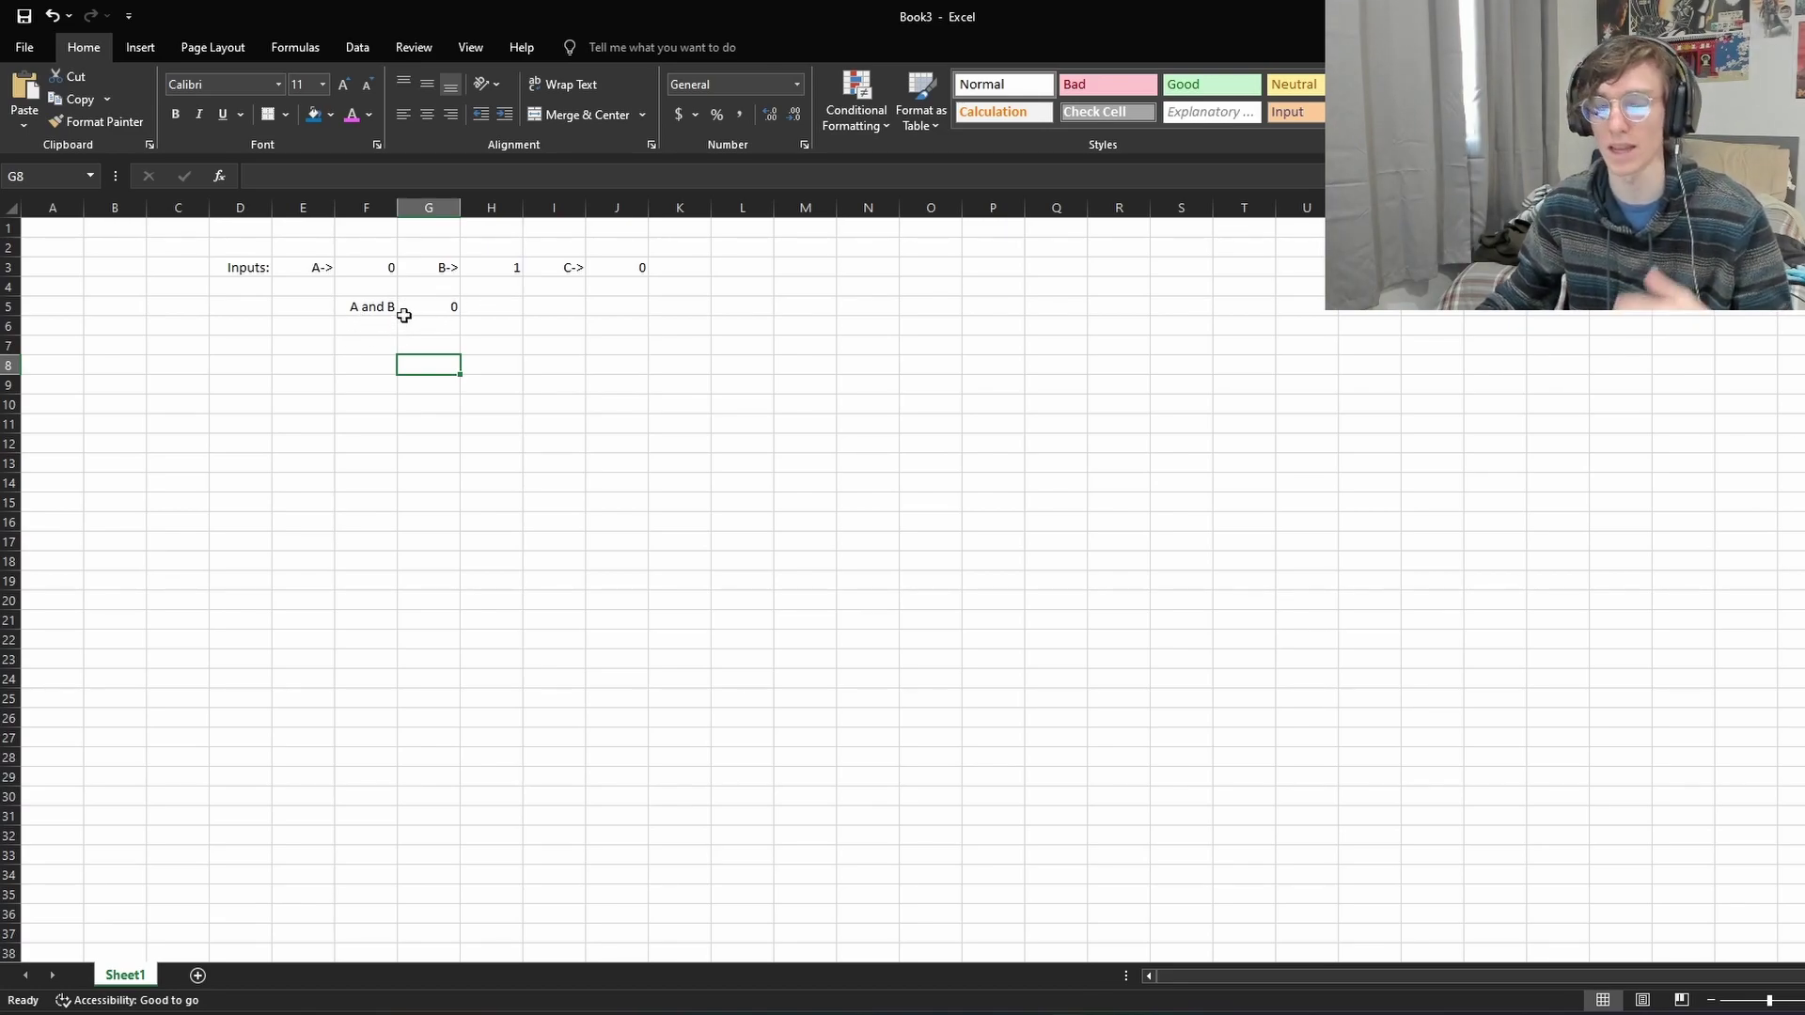
# Step: Label the NOT result by entering "Not G5:" in cell F6
pyautogui.click(437, 308)
pyautogui.click(391, 324)
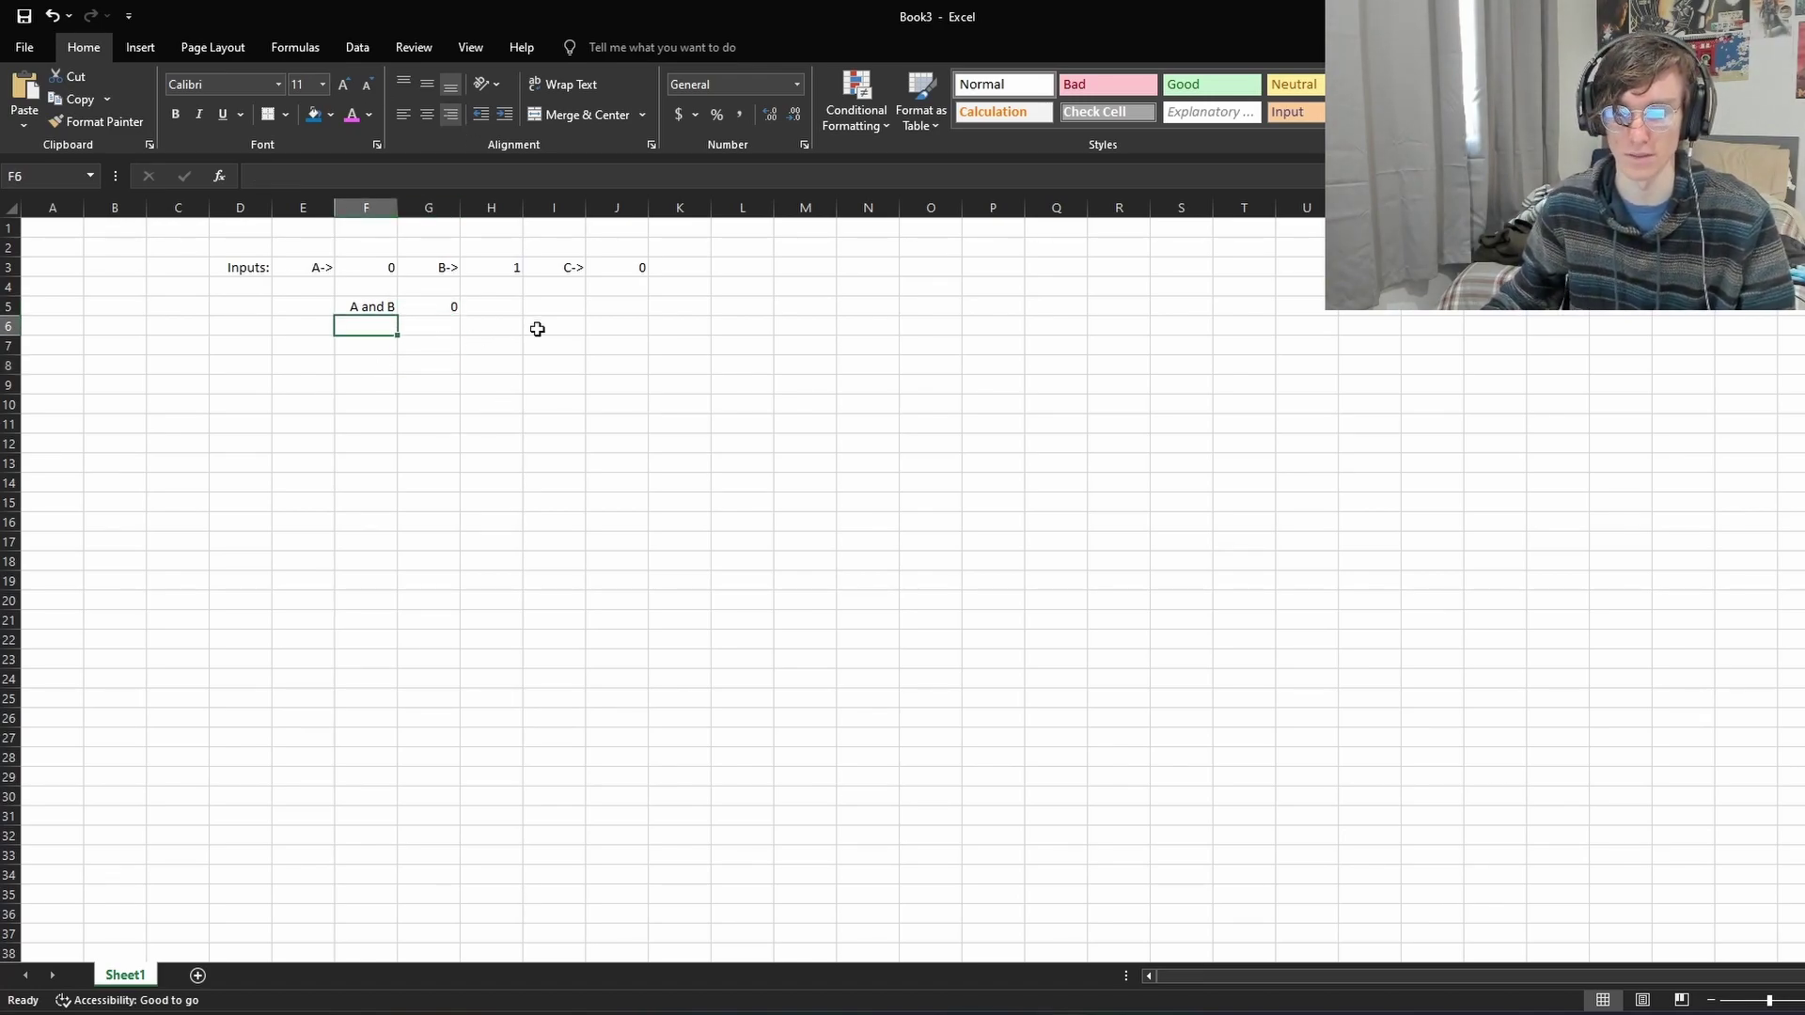
pyautogui.write('Not')
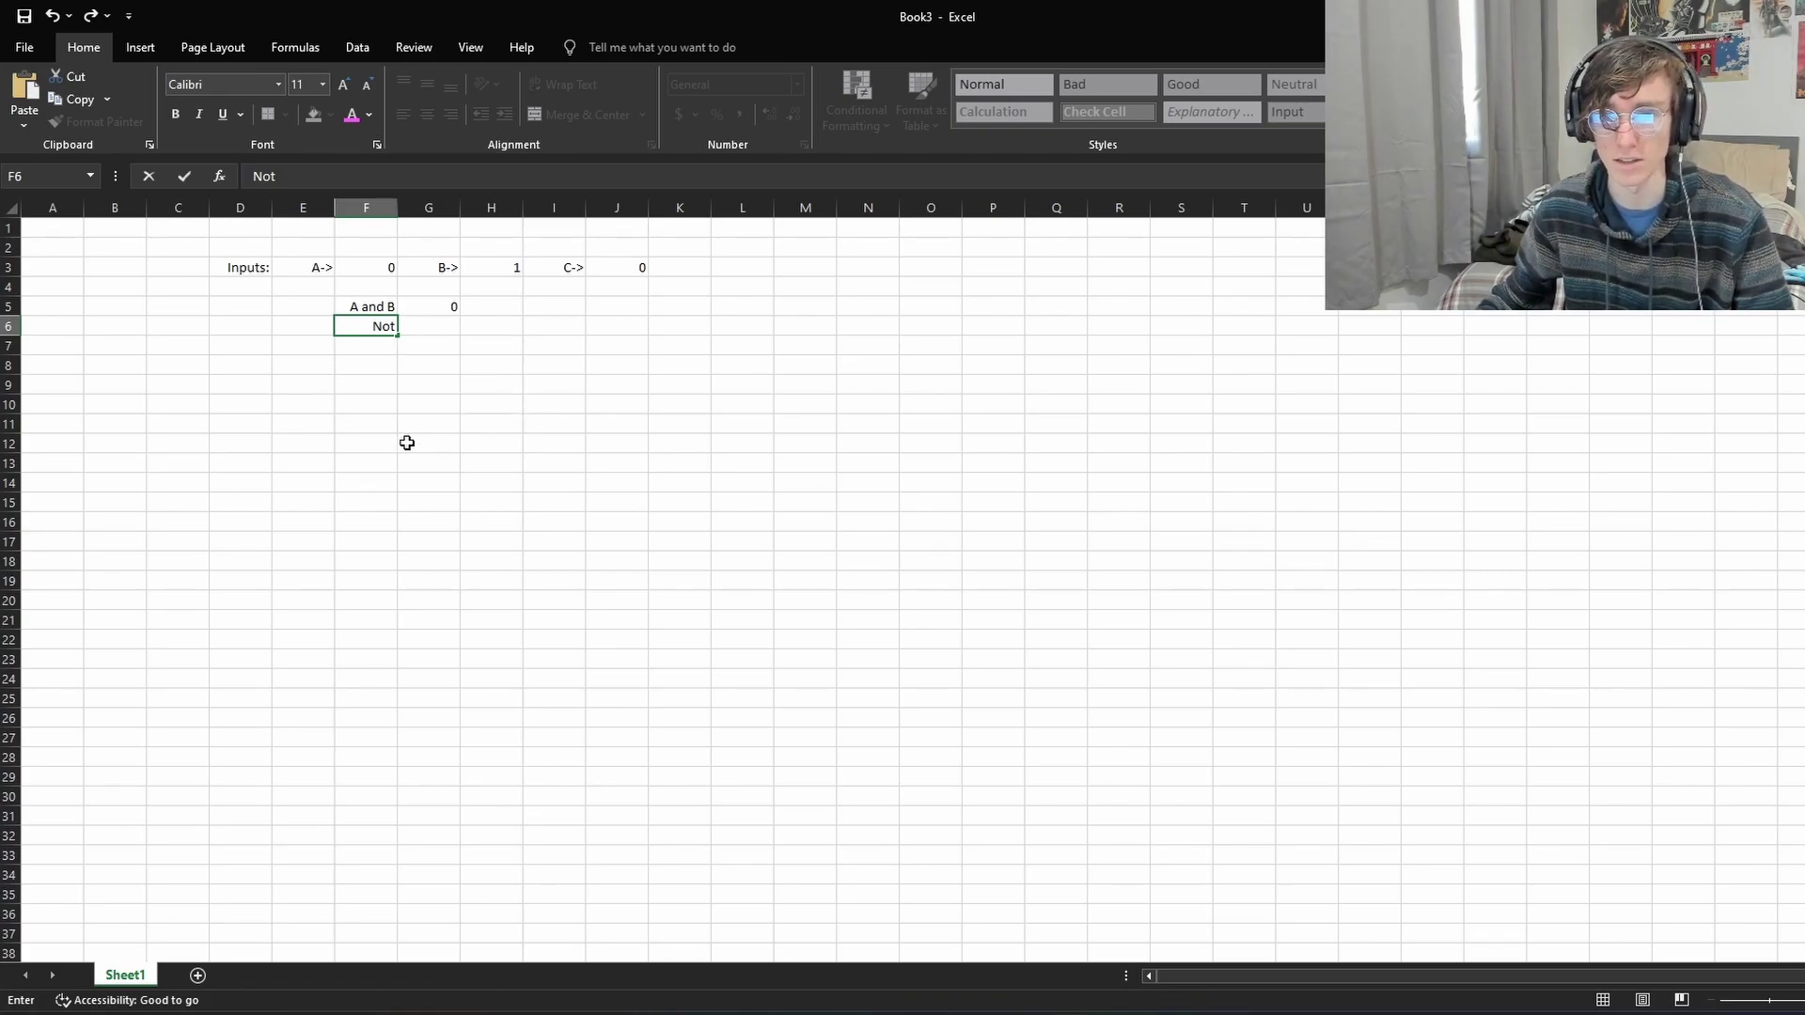
pyautogui.click(396, 326)
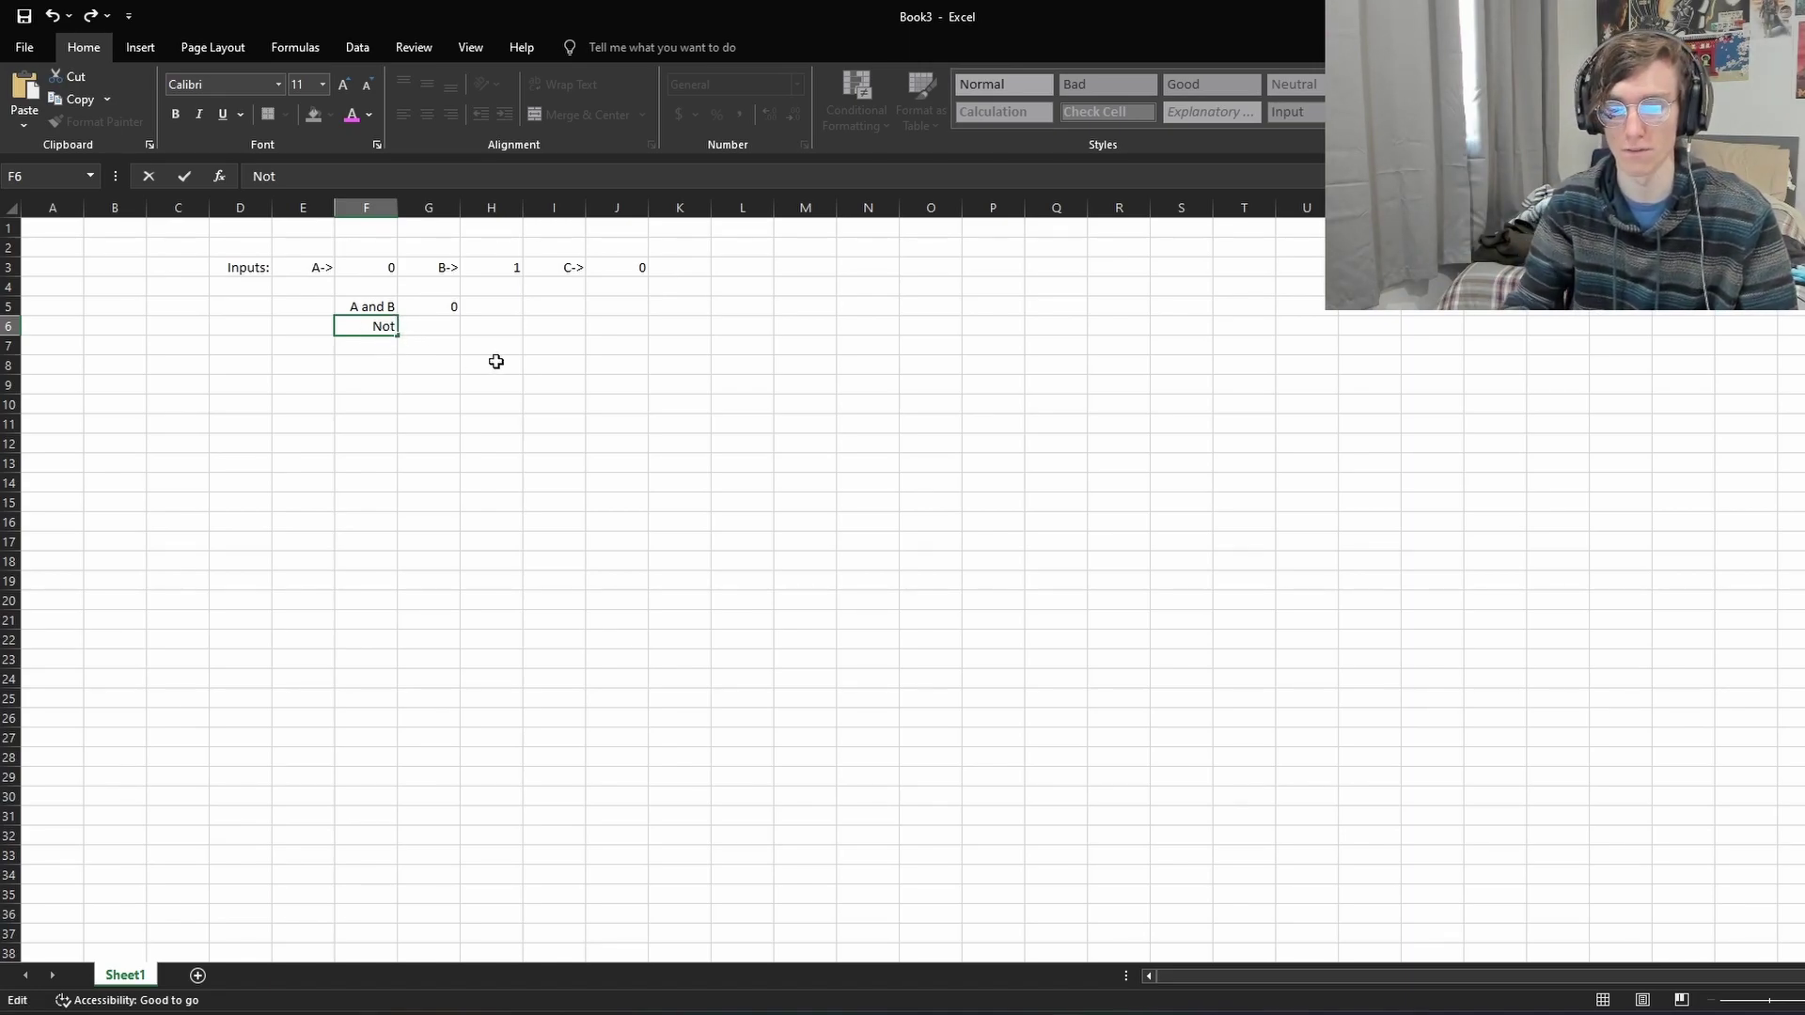
pyautogui.write('G')
pyautogui.press('BackSpace')
pyautogui.write('G')
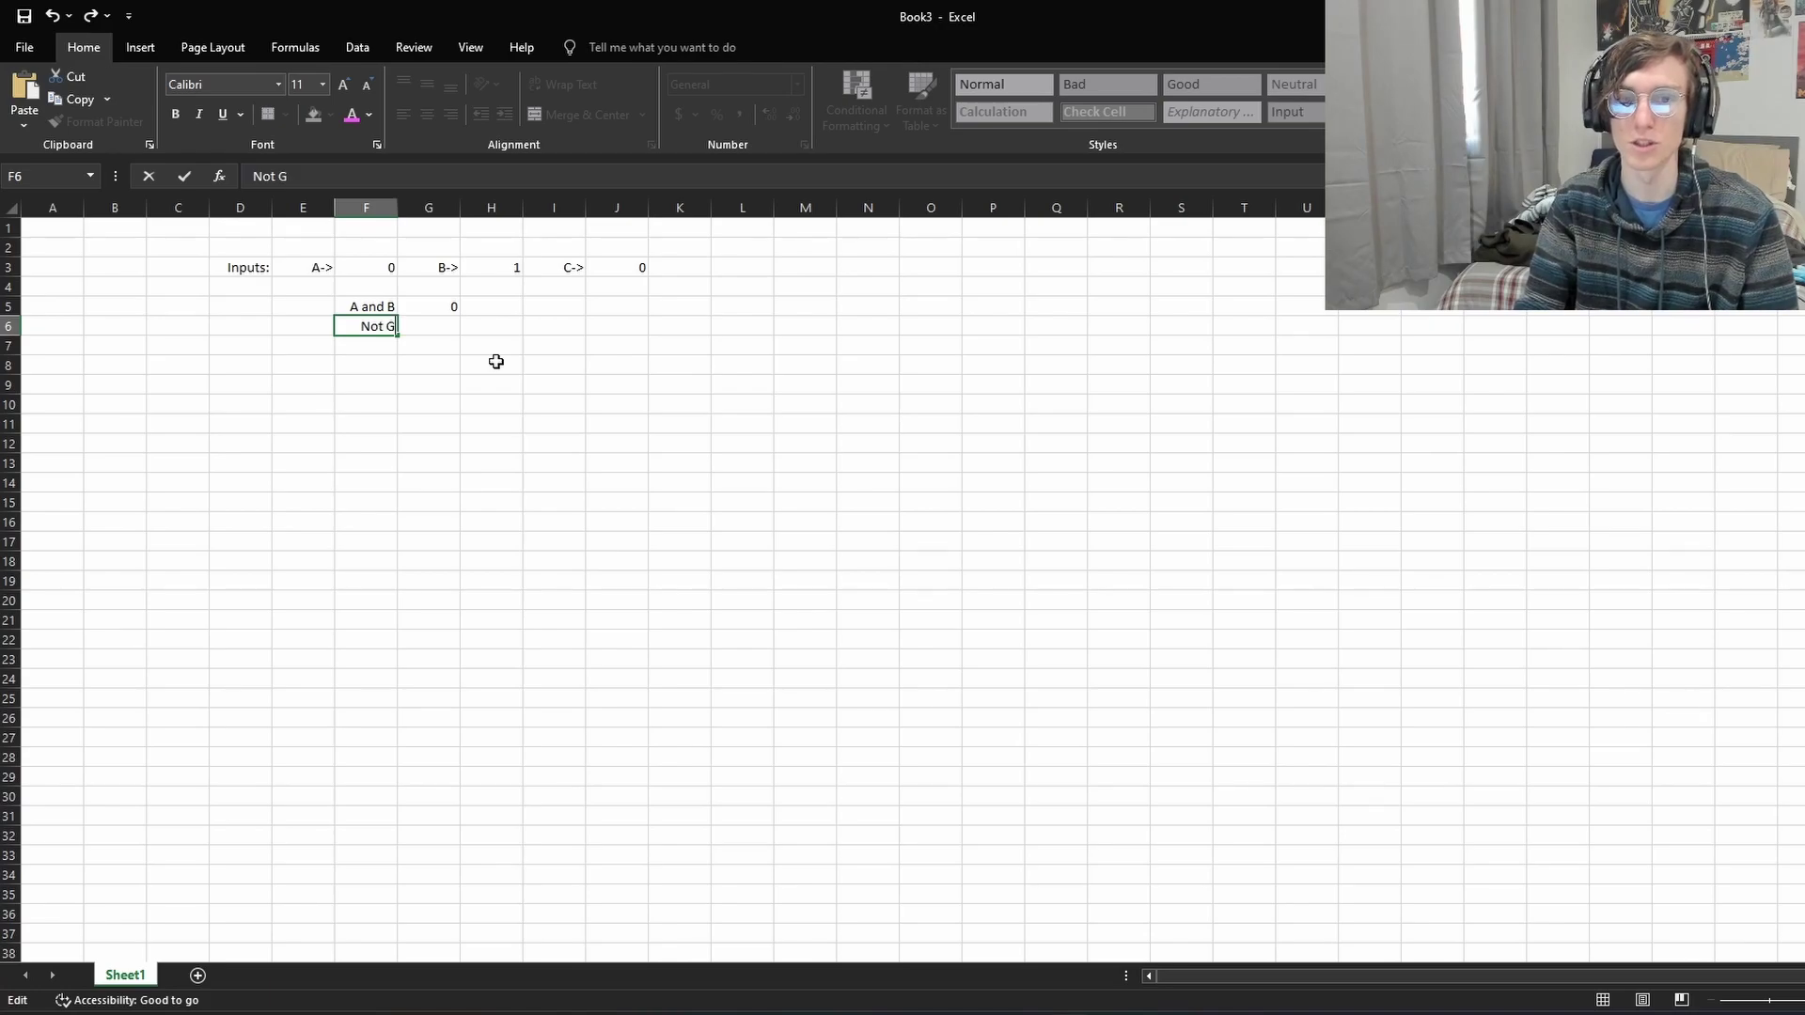
pyautogui.write('5:')
pyautogui.click(494, 358)
# Step: Enter the NOT formula =ABS(1-G5) in cell G6 to invert the AND result
pyautogui.click(442, 310)
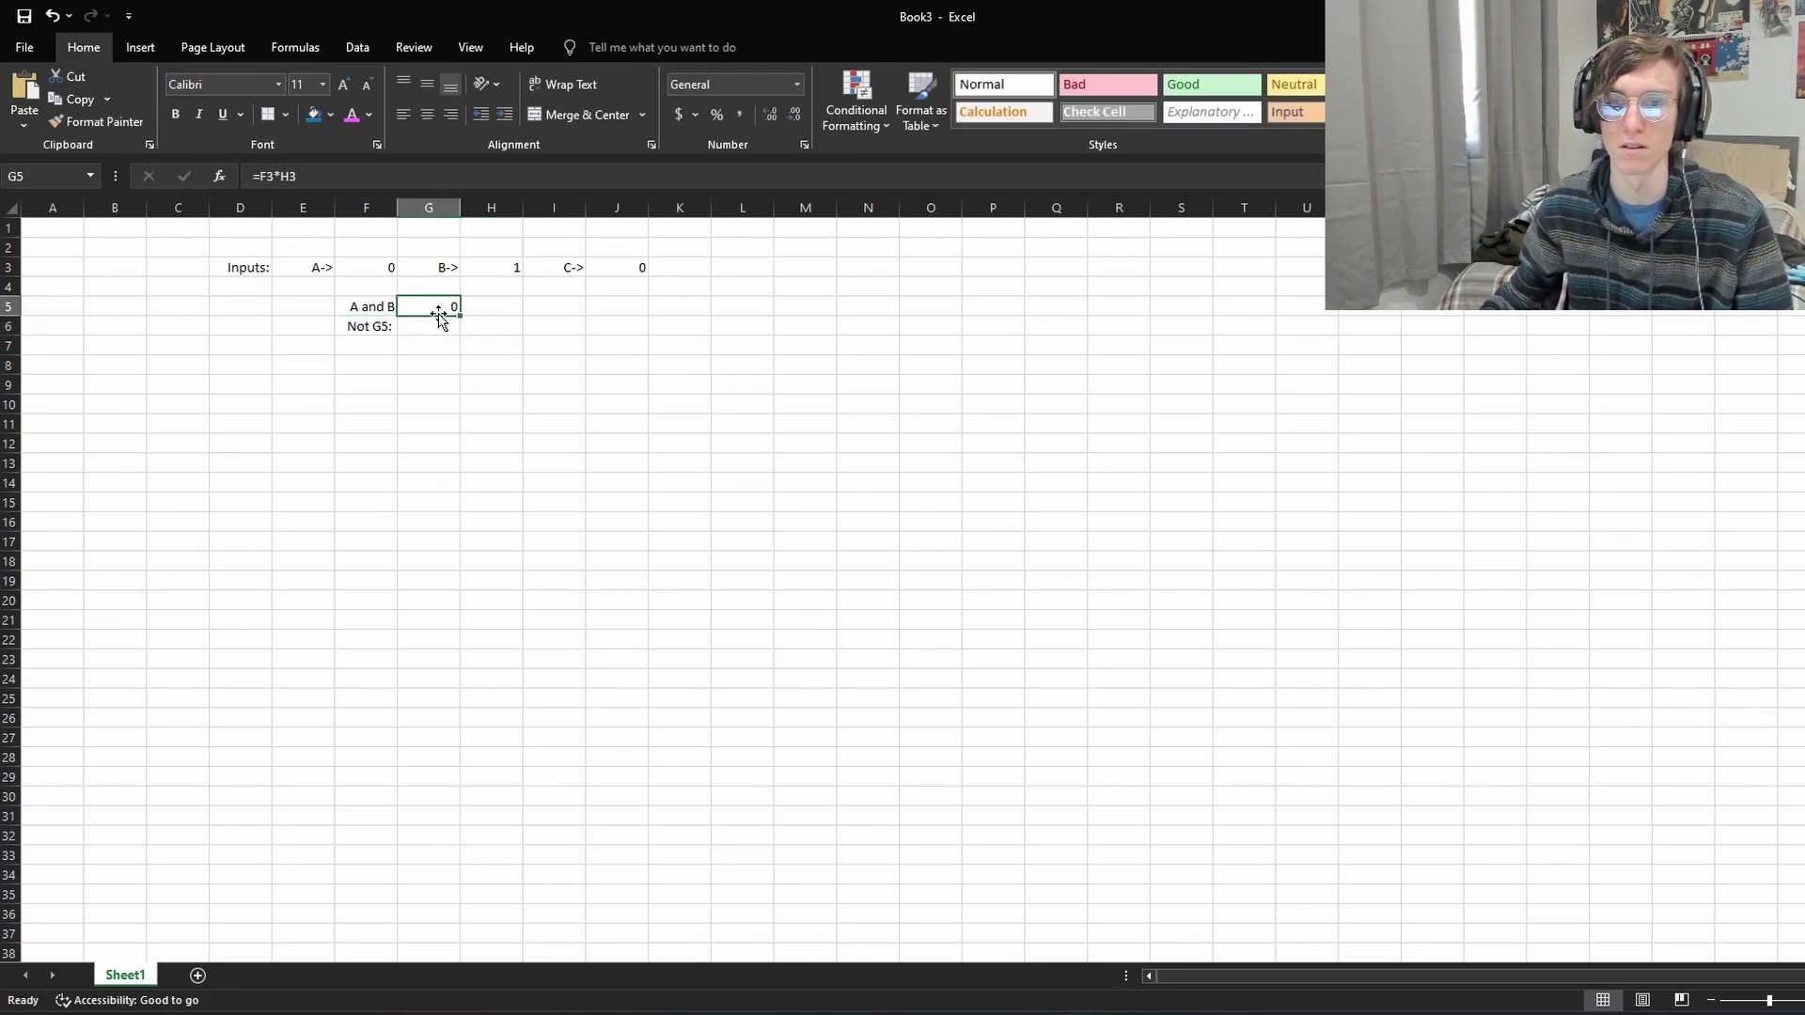
pyautogui.click(429, 331)
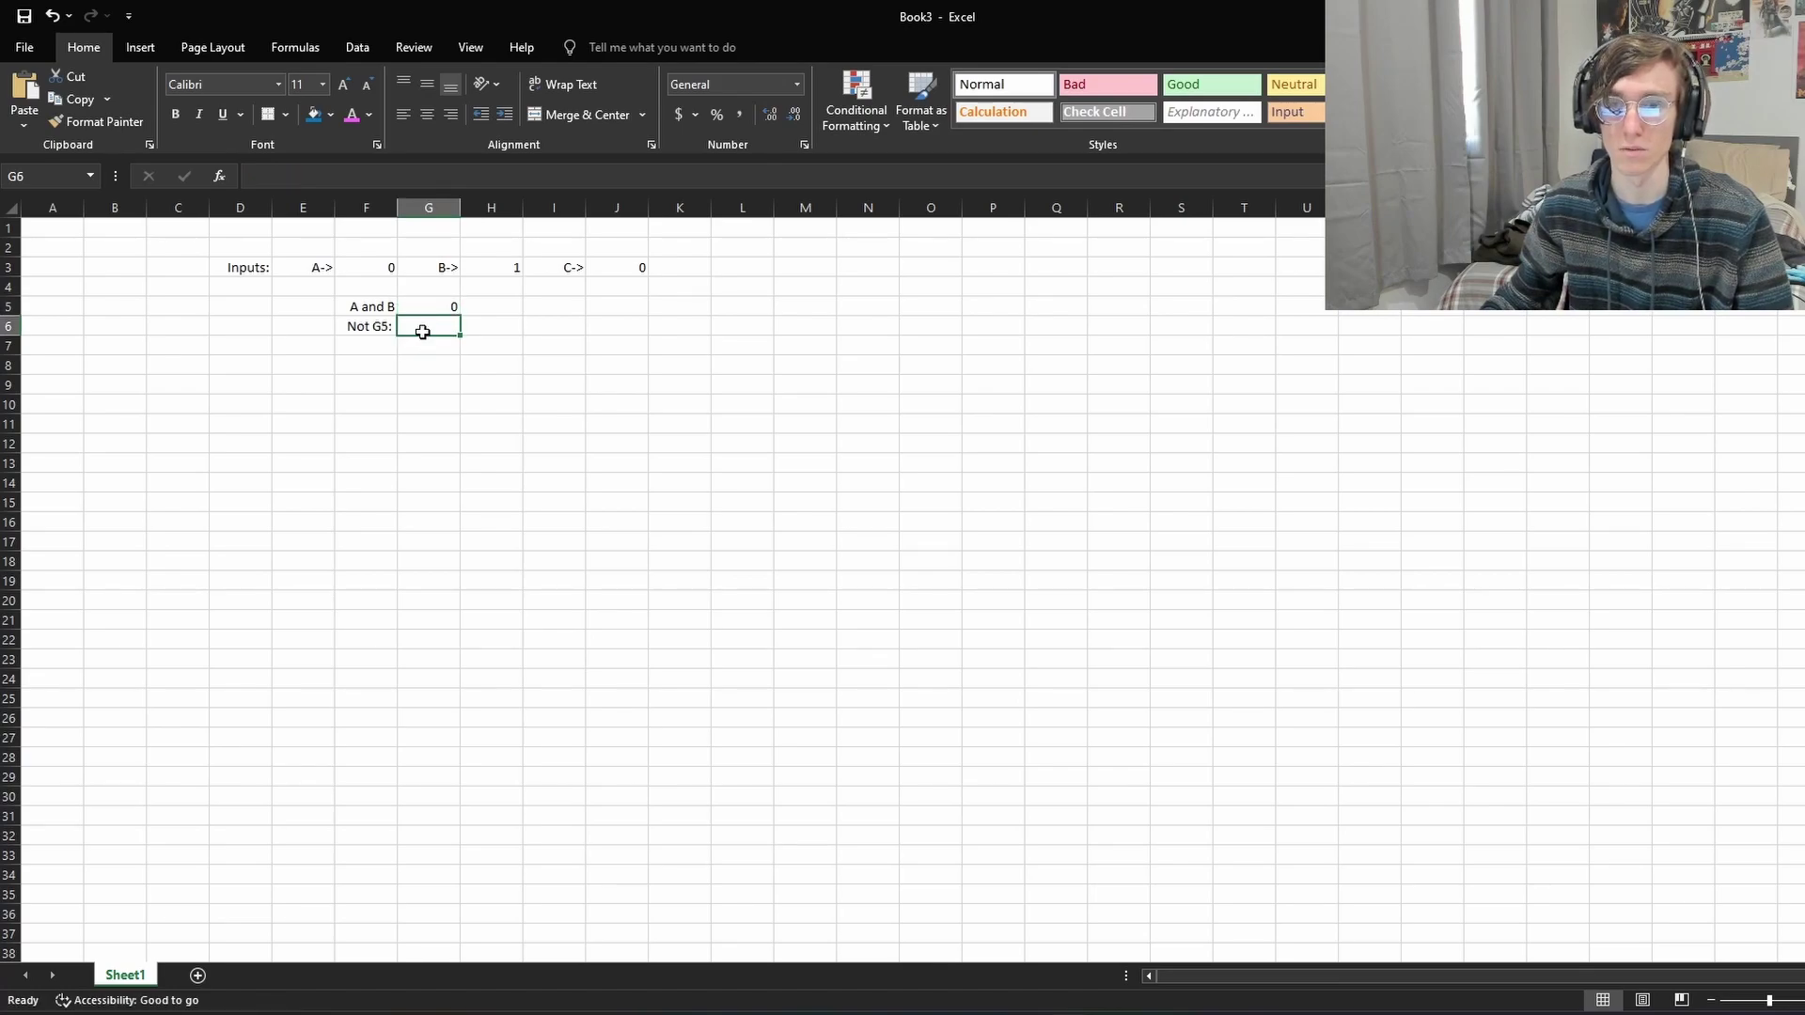
pyautogui.doubleClick(435, 328)
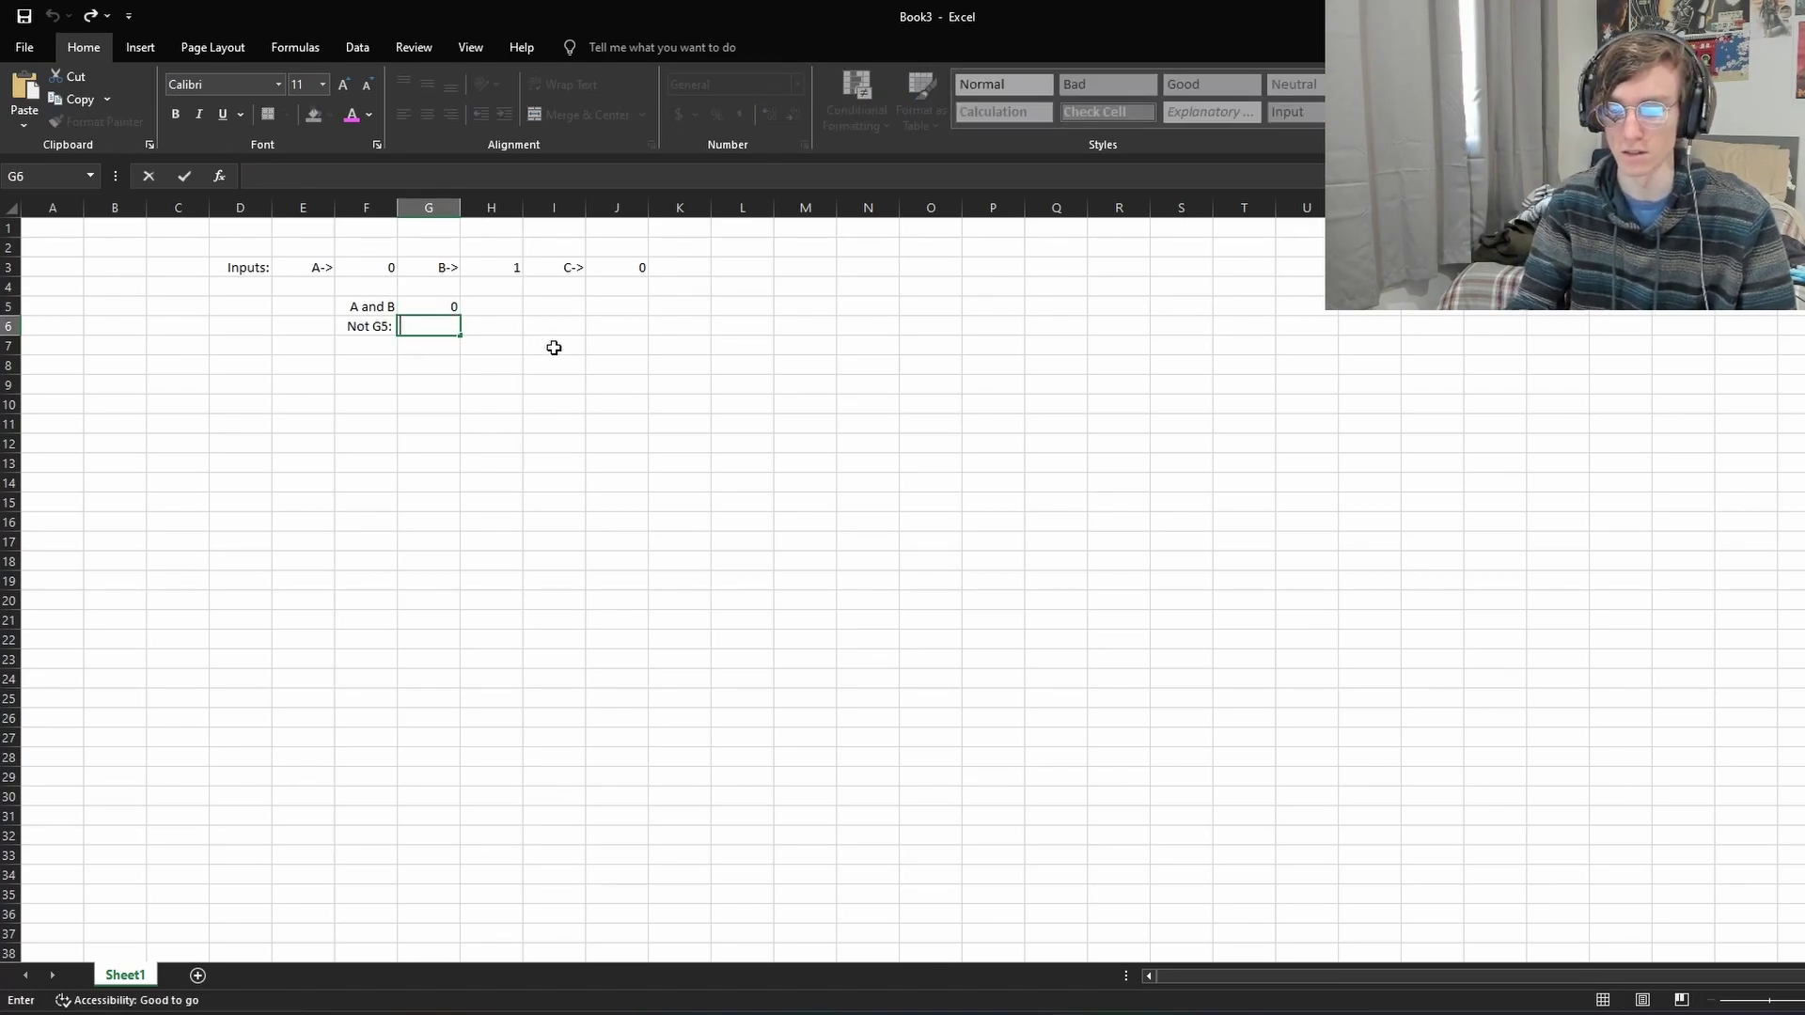
pyautogui.write('=')
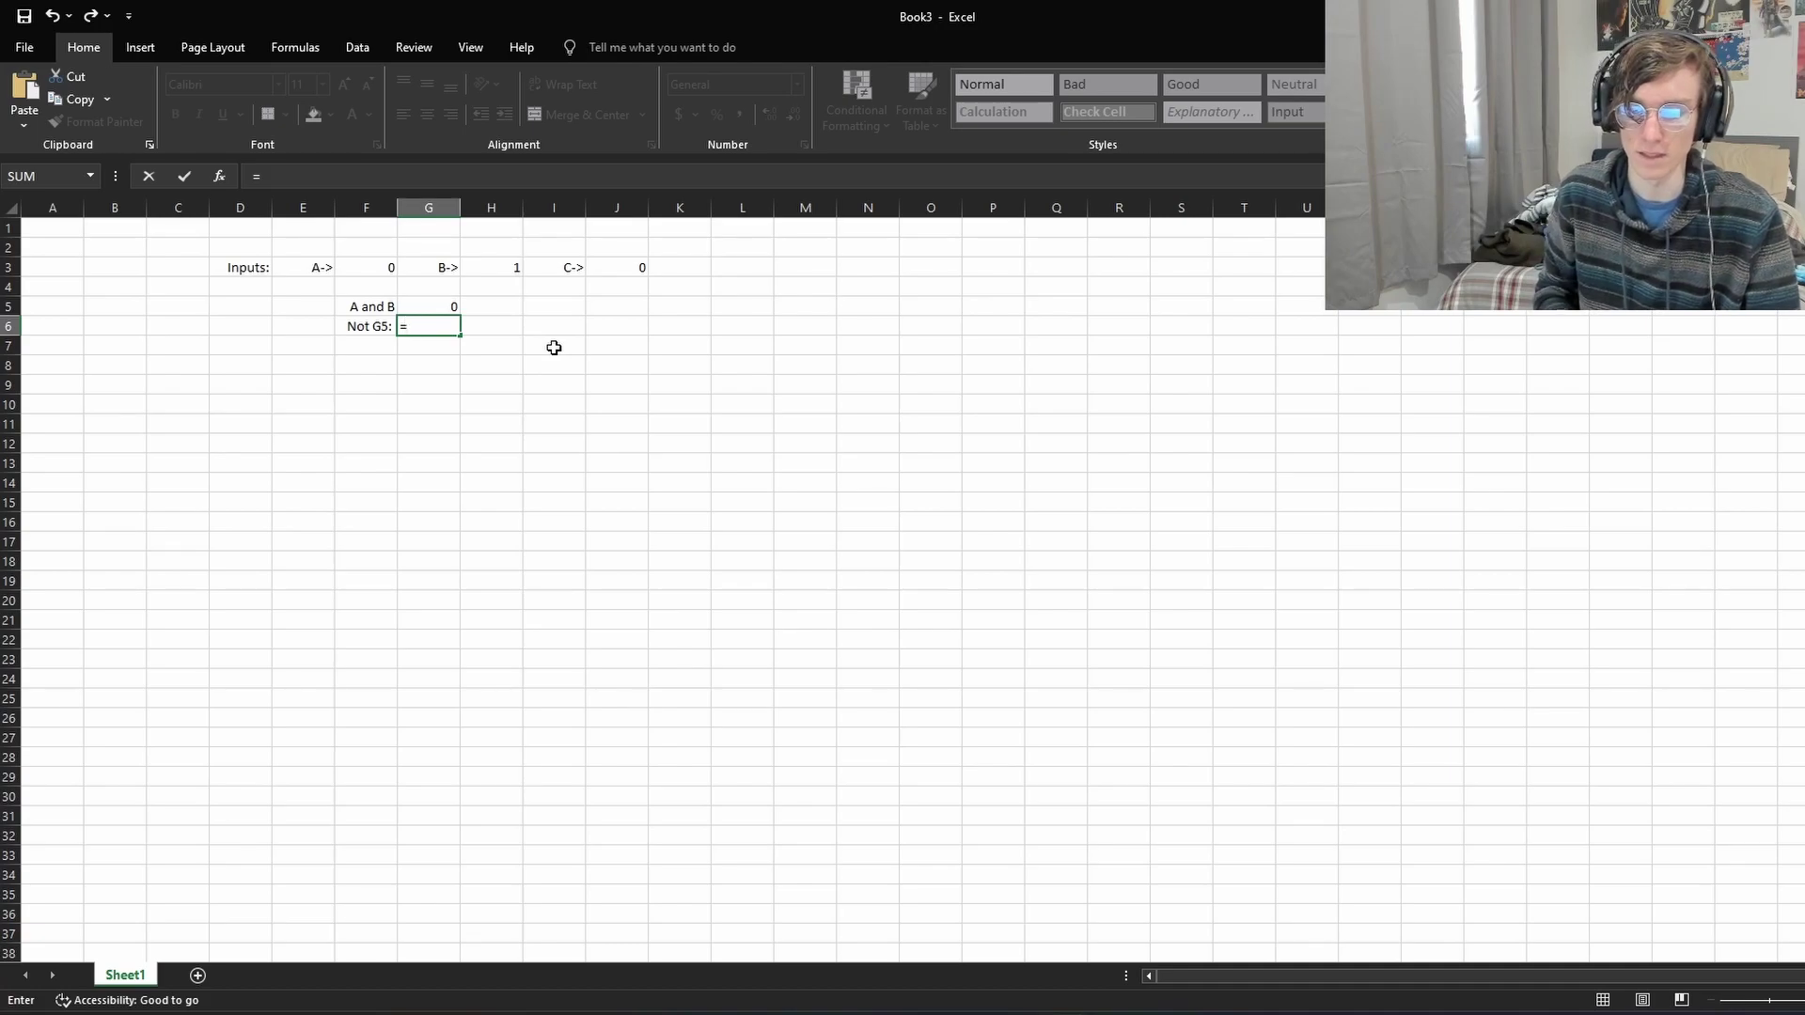
pyautogui.write('abs(')
pyautogui.press('Up')
pyautogui.press('BackSpace')
pyautogui.press('BackSpace')
pyautogui.write('1-')
pyautogui.press('Up')
pyautogui.press('Return')
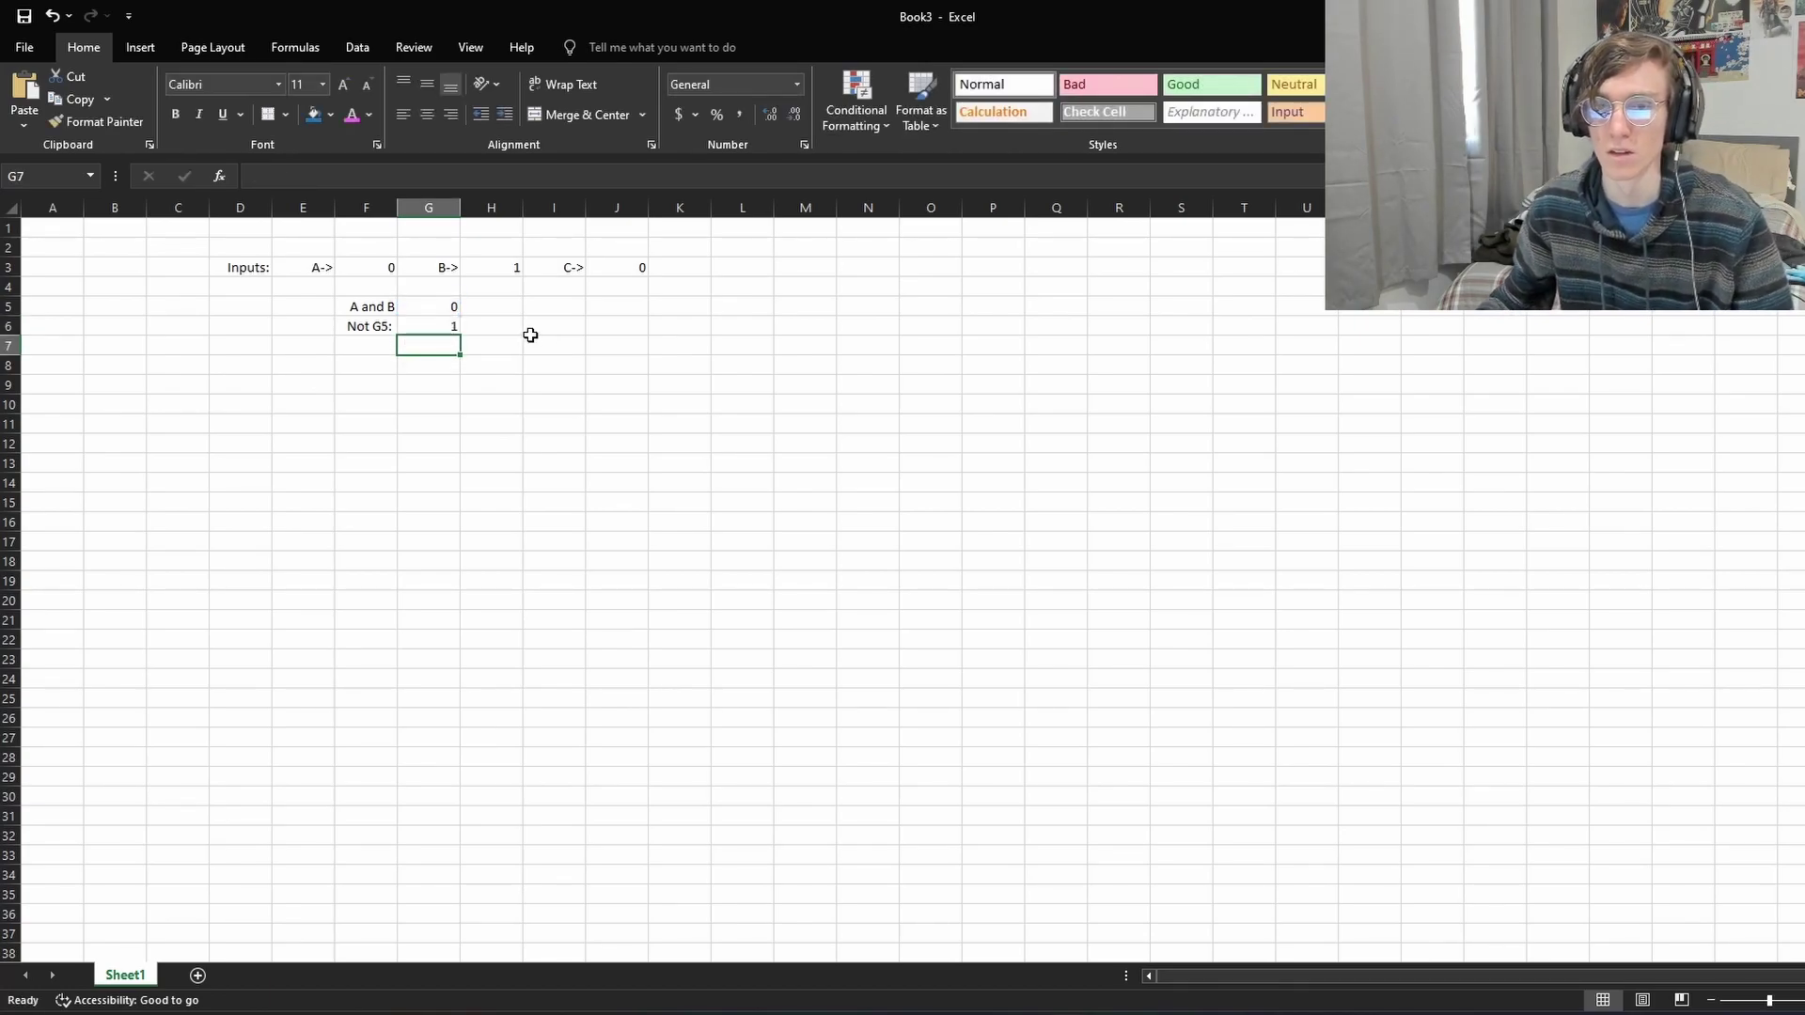
# Step: Inspect the NOT formula in cell G6 and discard any accidental change to it
pyautogui.doubleClick(448, 328)
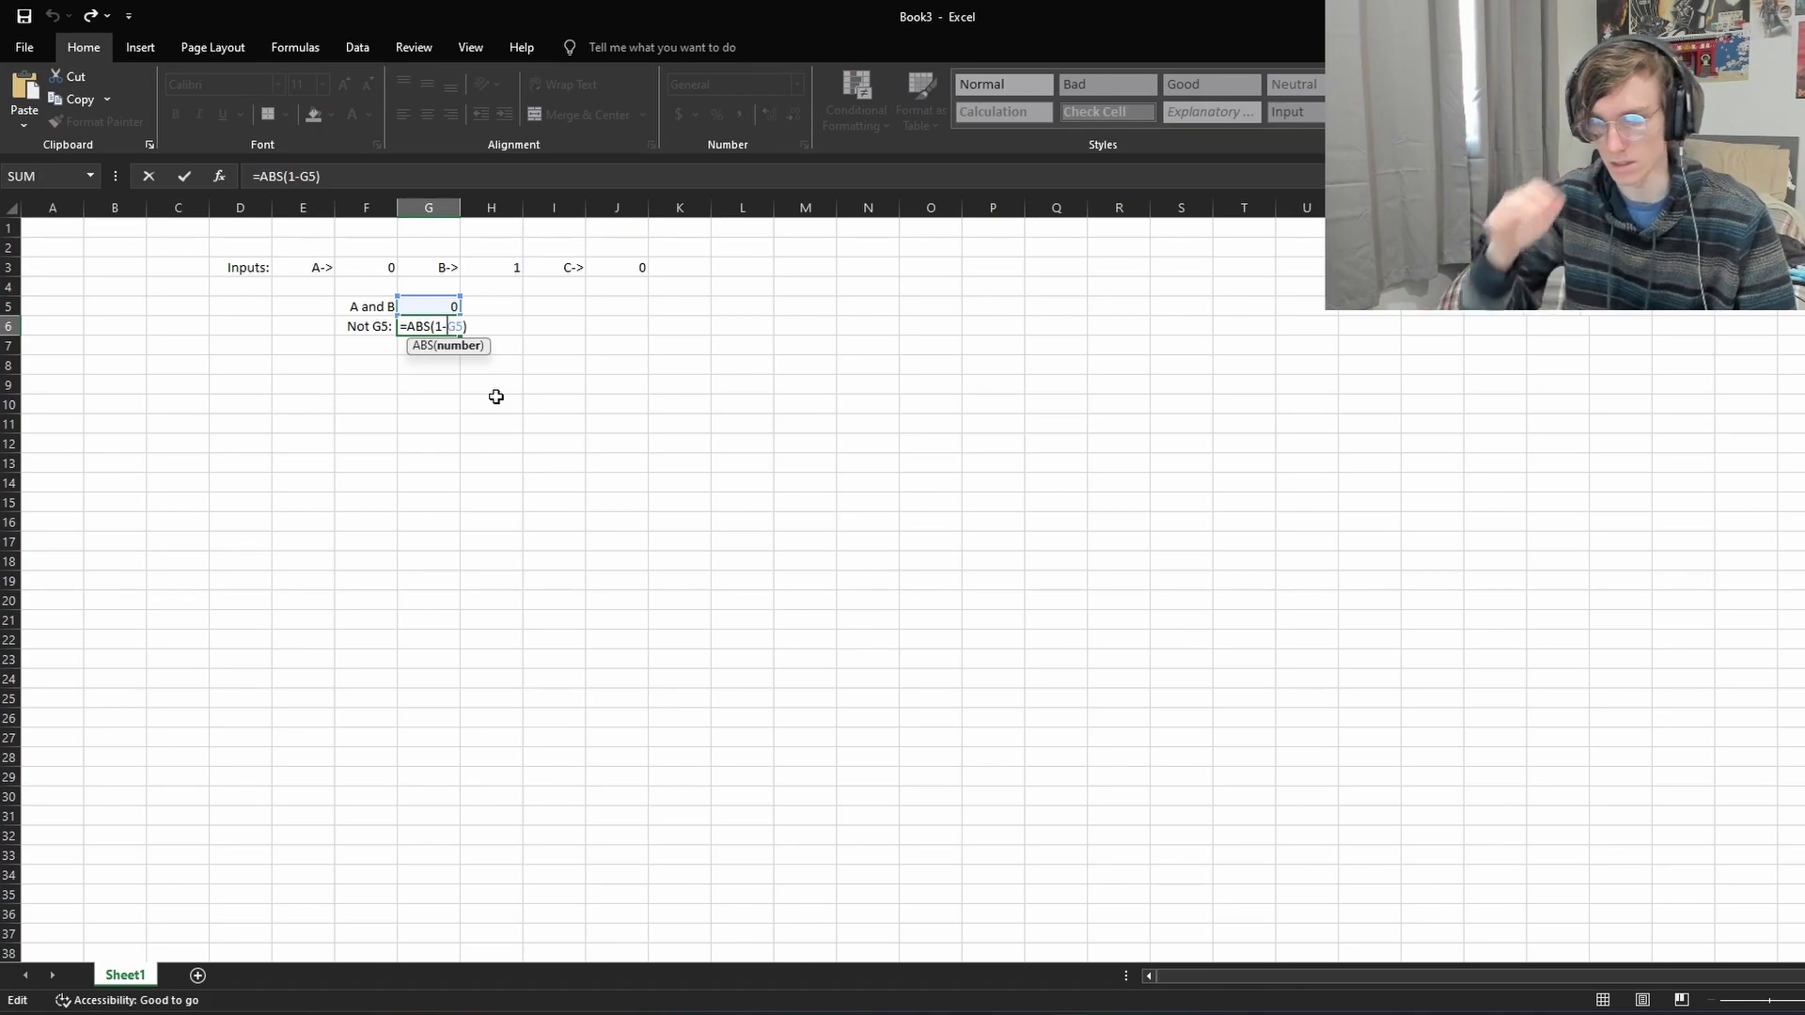
pyautogui.click(428, 463)
pyautogui.click(452, 303)
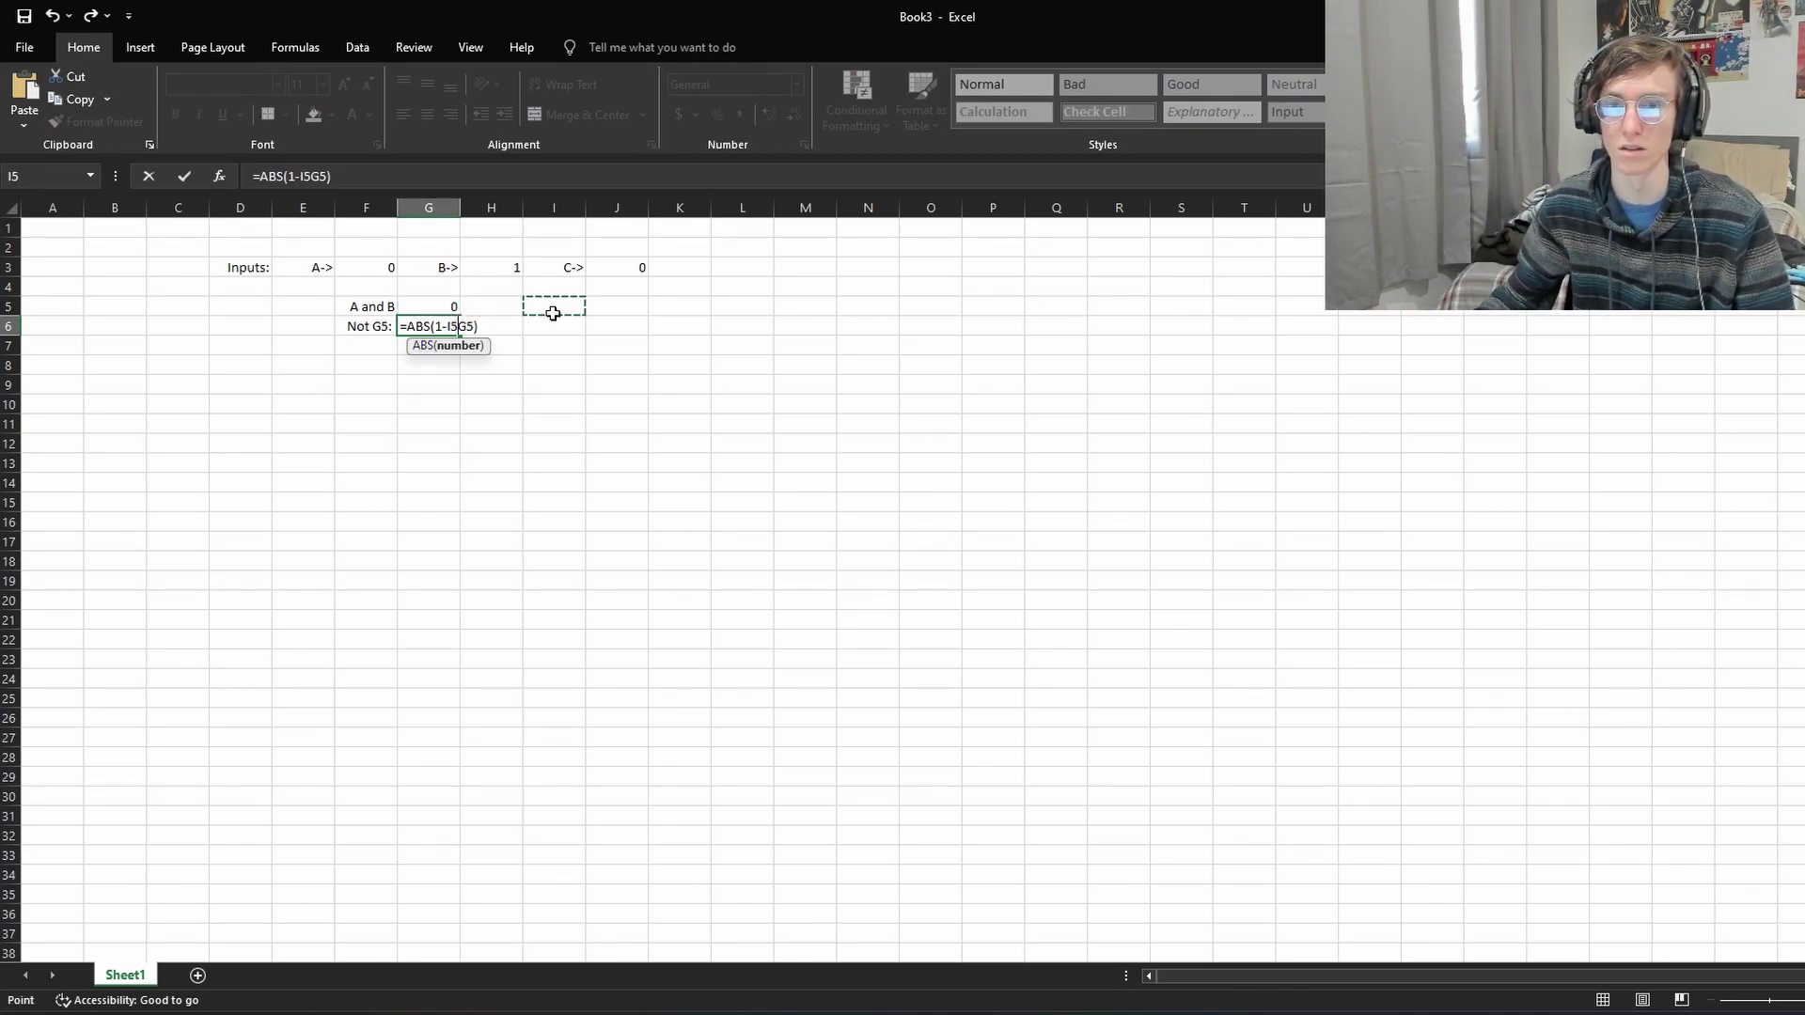
pyautogui.press('Escape')
# Step: Test the NOT formula by setting input A in F3 to 1 and checking cells G5 and G6
pyautogui.click(393, 271)
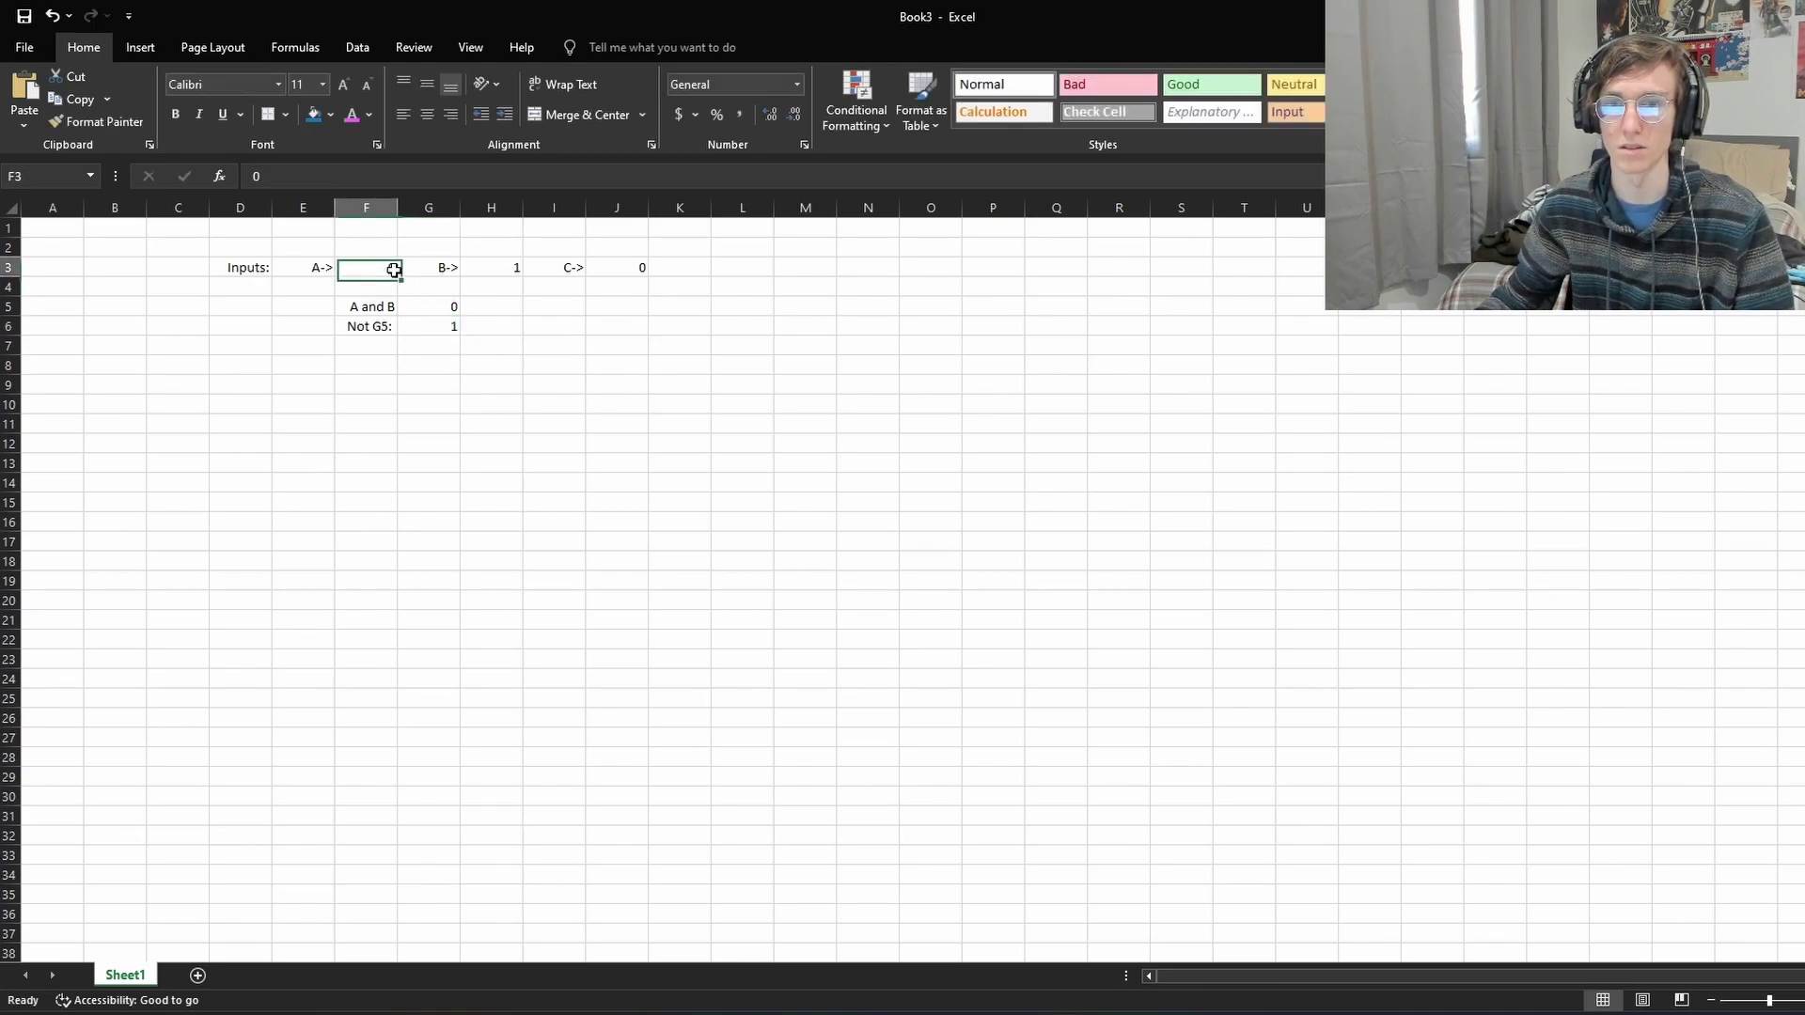
pyautogui.write('1')
pyautogui.press('Return')
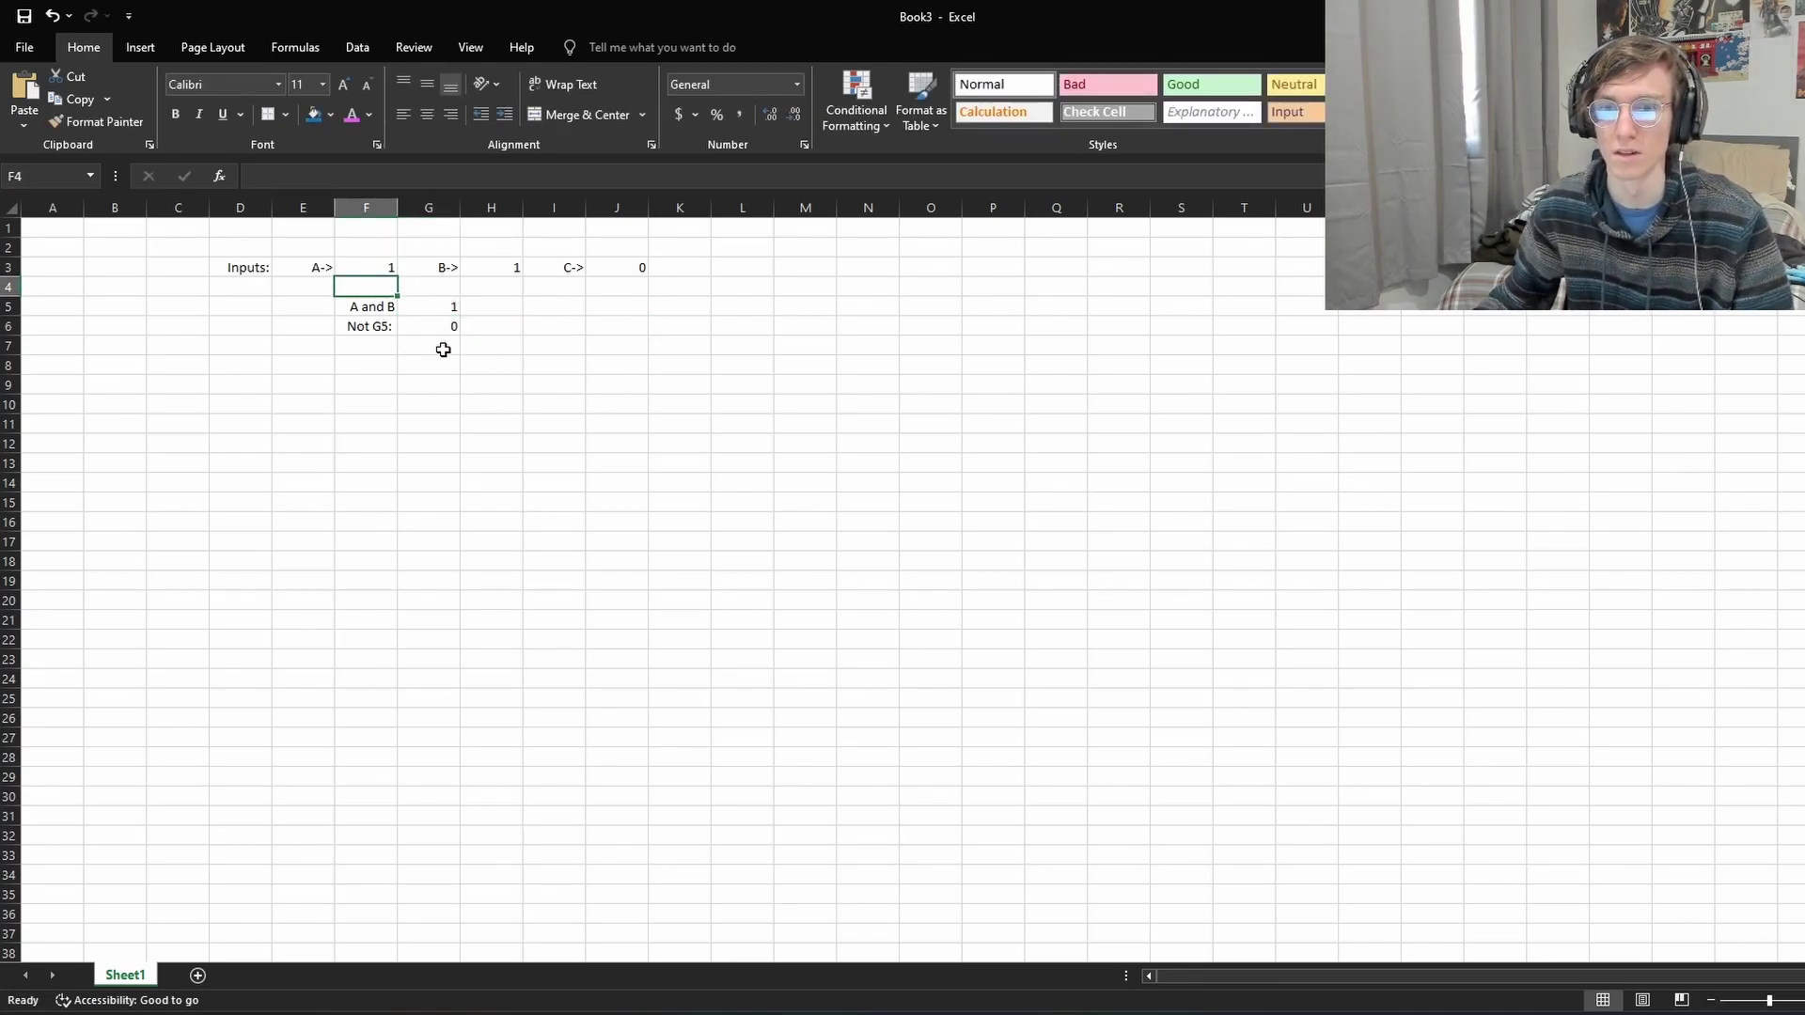
pyautogui.click(446, 308)
pyautogui.click(427, 329)
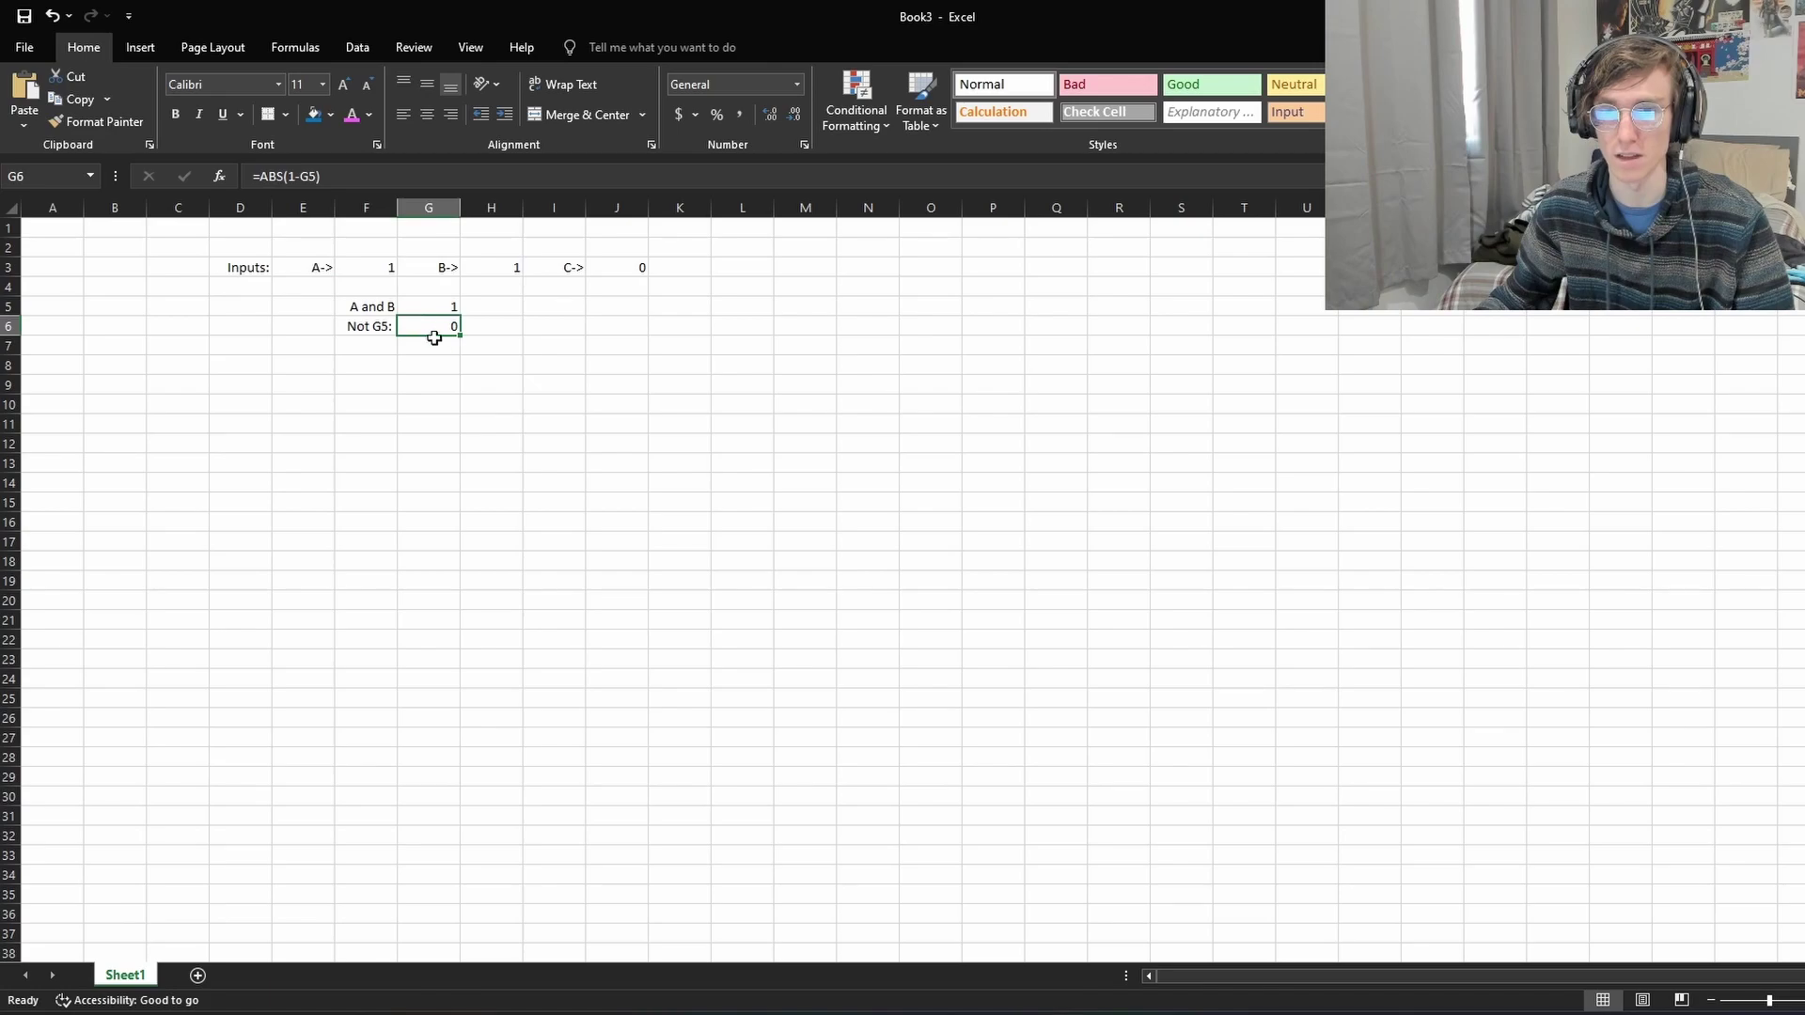
# Step: Examine how the formula in cell G6 subtracts G5 from 1, leaving the cell without edits
pyautogui.doubleClick(414, 331)
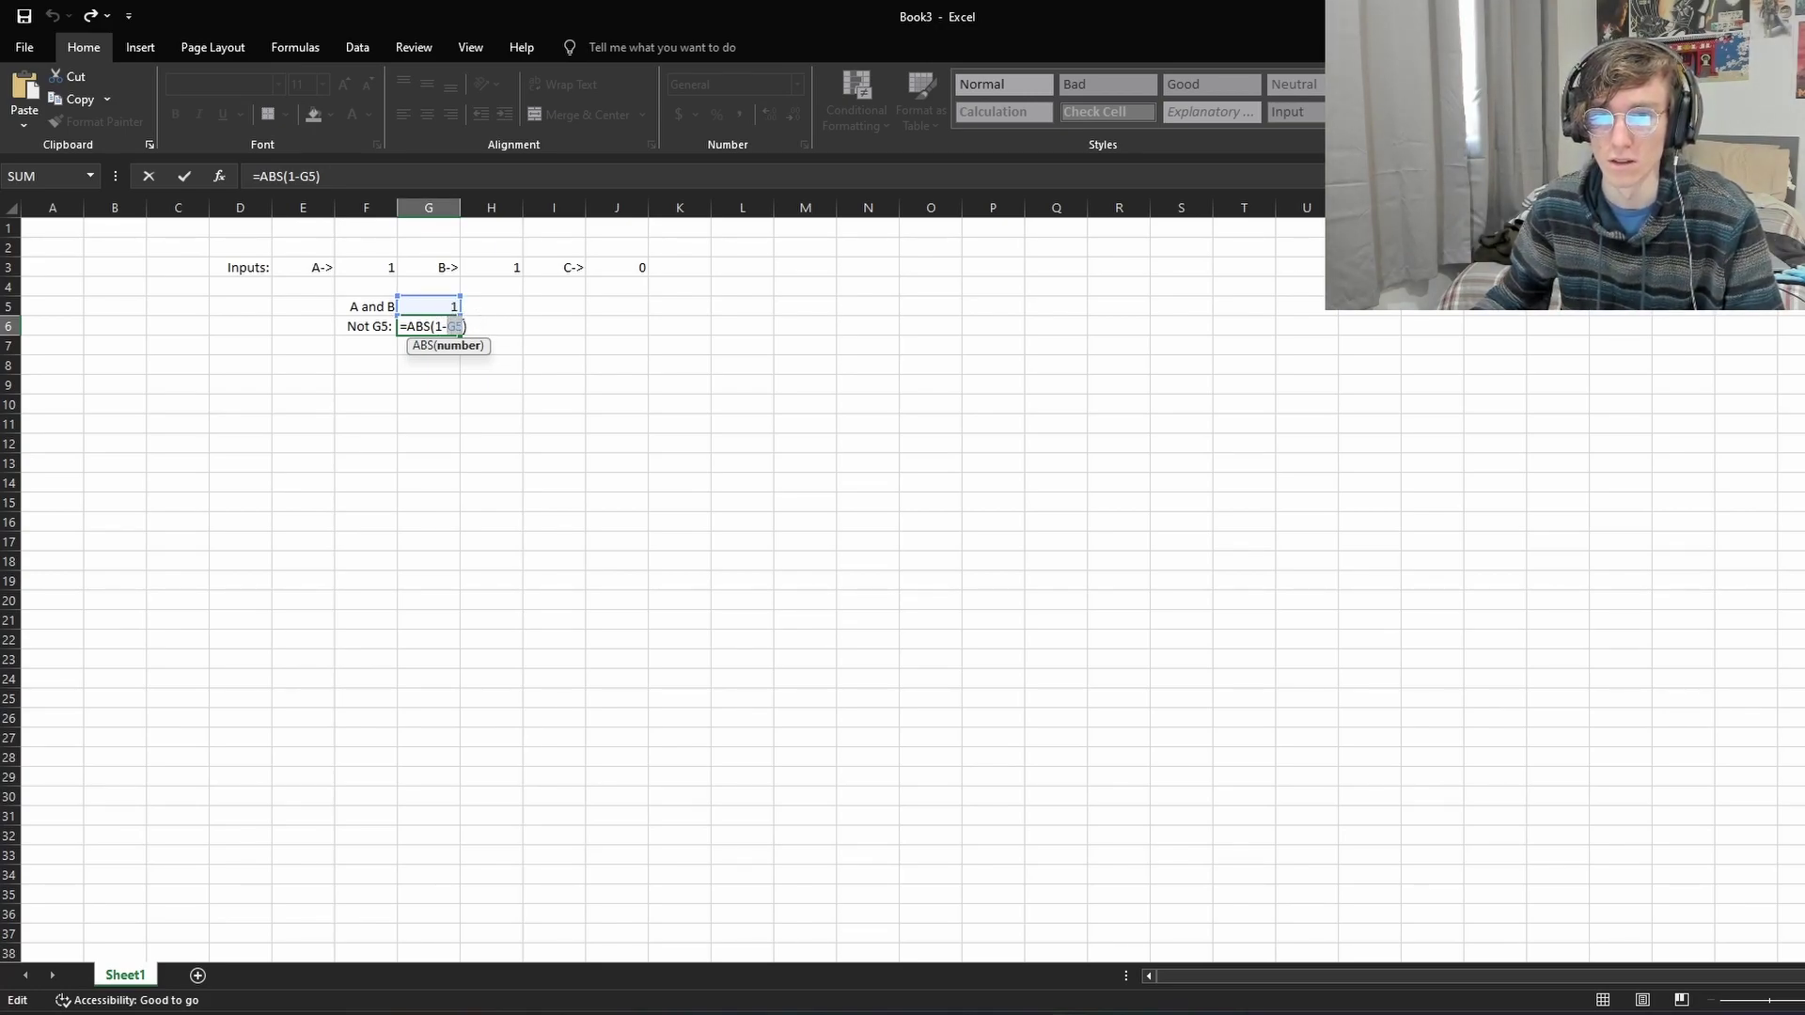
pyautogui.click(481, 362)
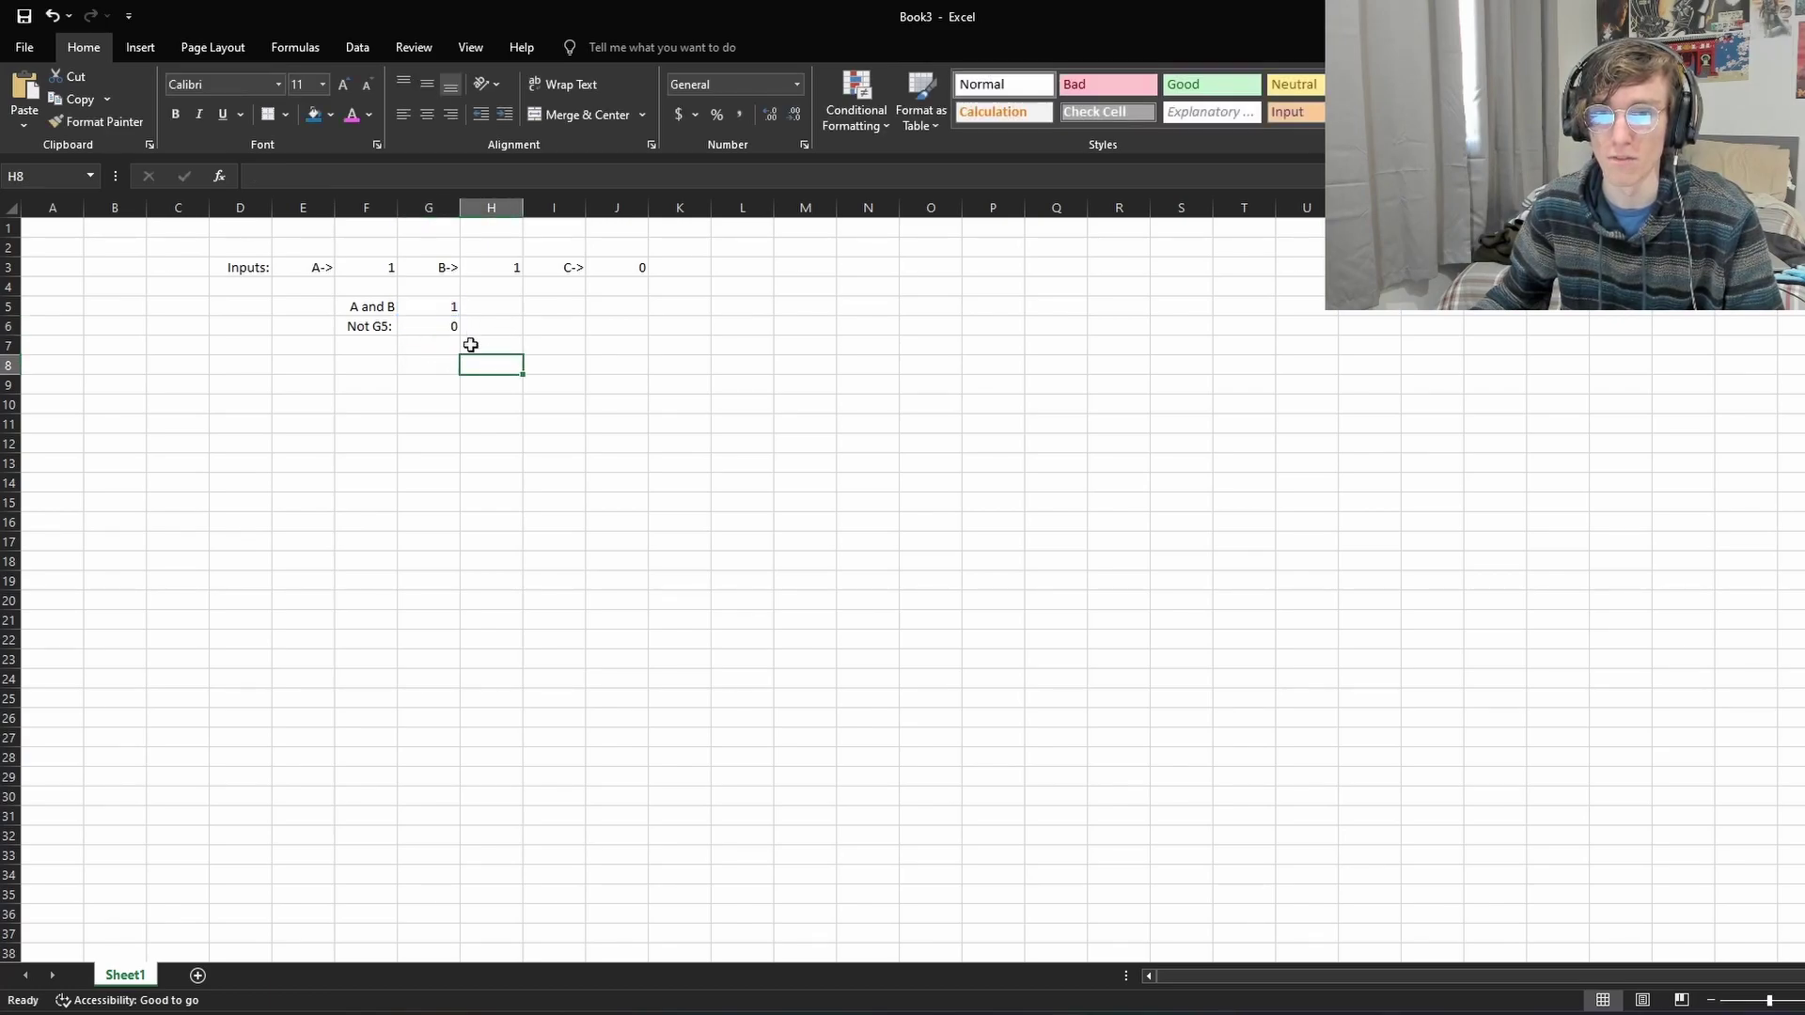
pyautogui.click(451, 326)
pyautogui.doubleClick(451, 326)
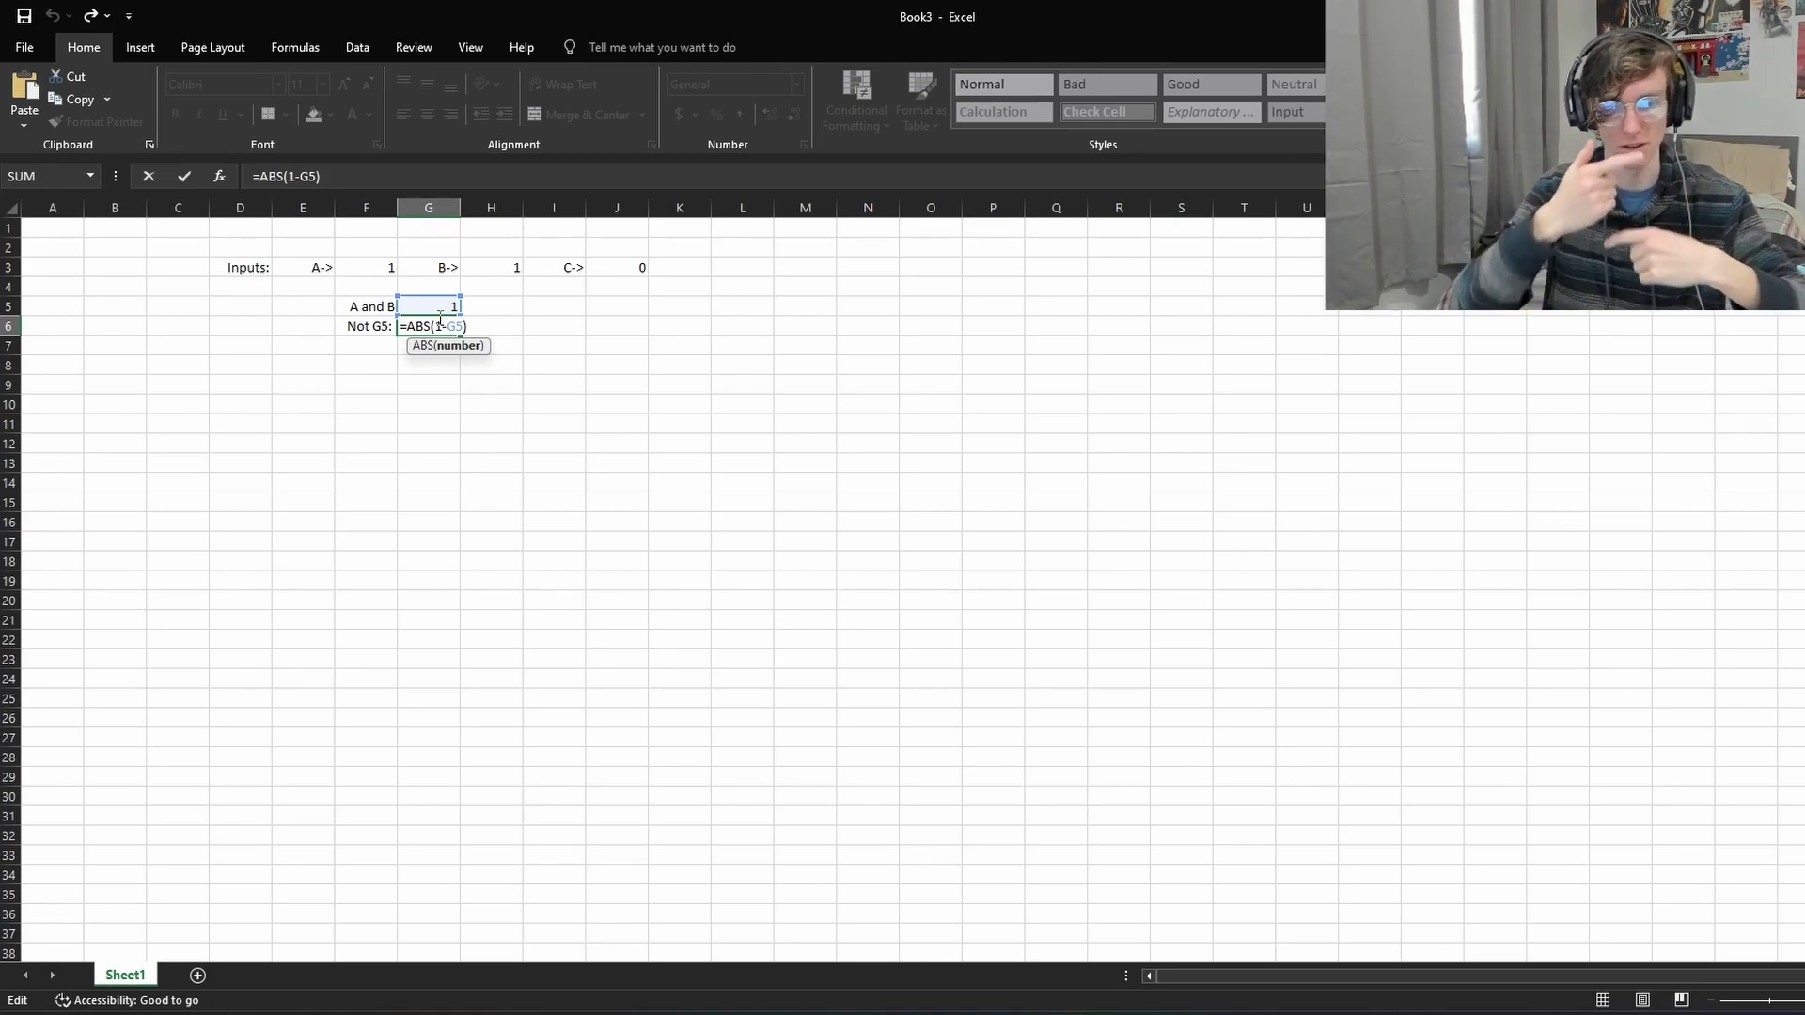
pyautogui.click(606, 325)
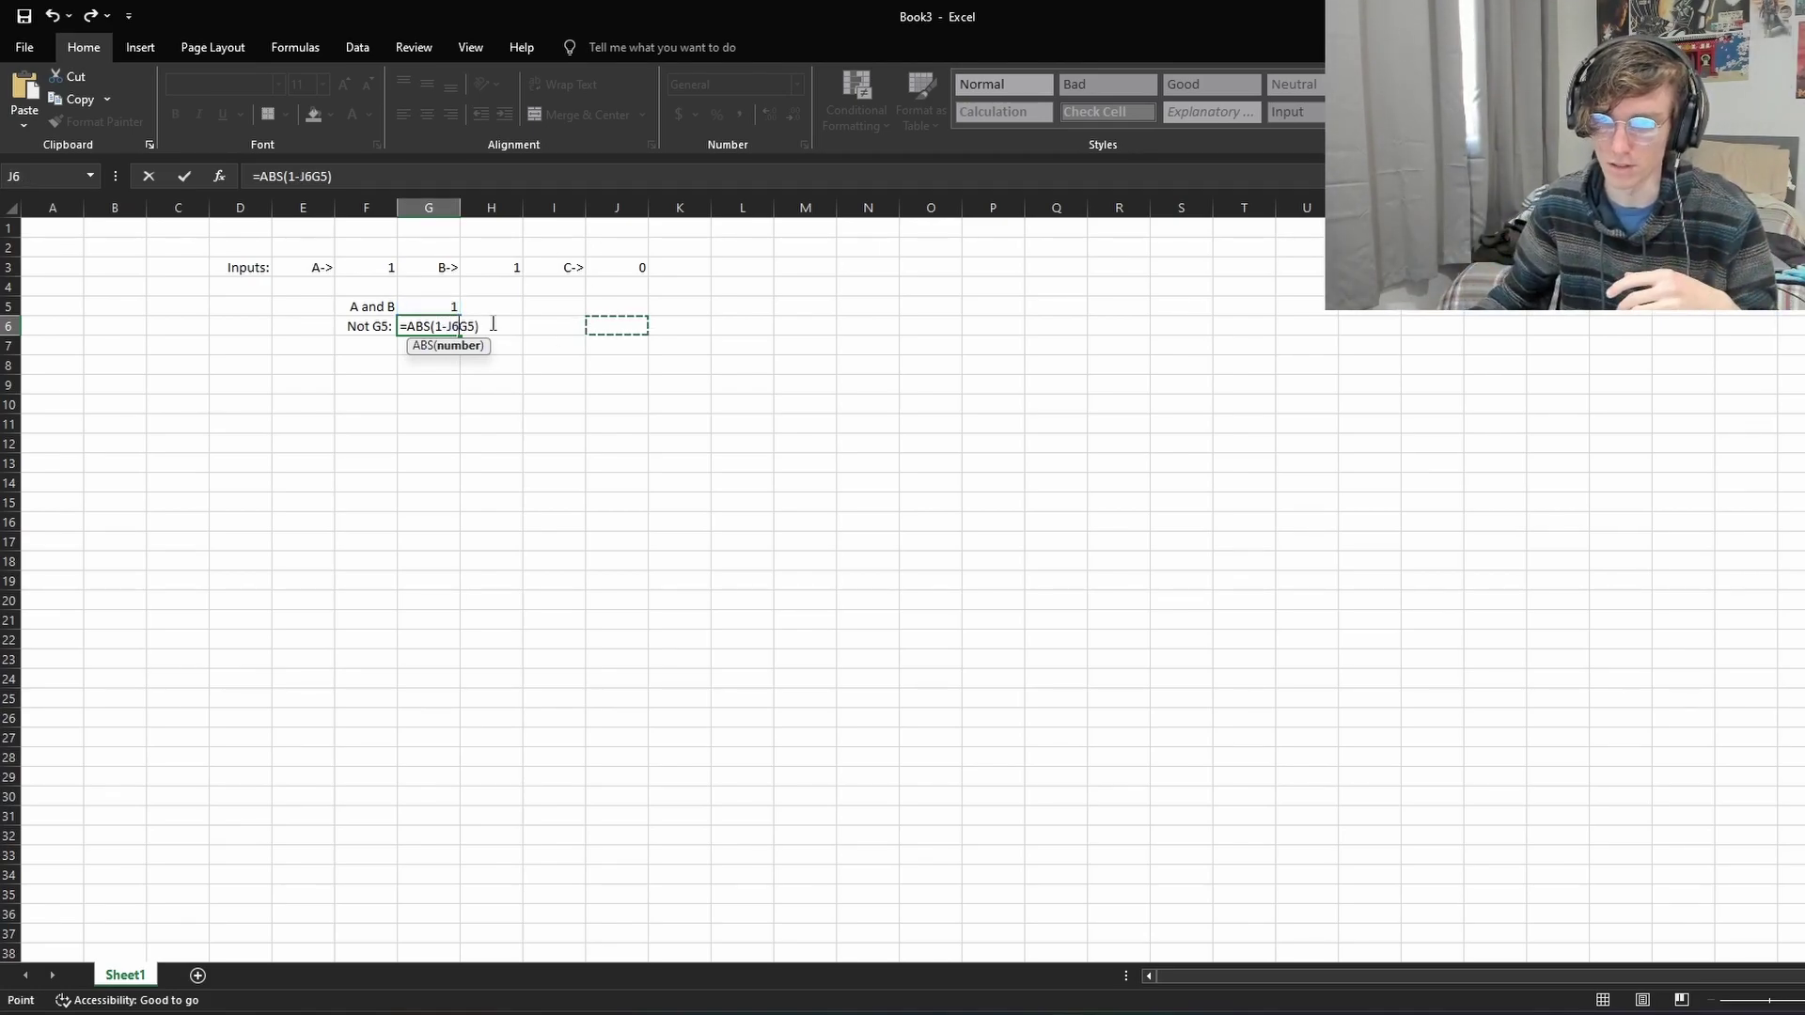
pyautogui.press('Escape')
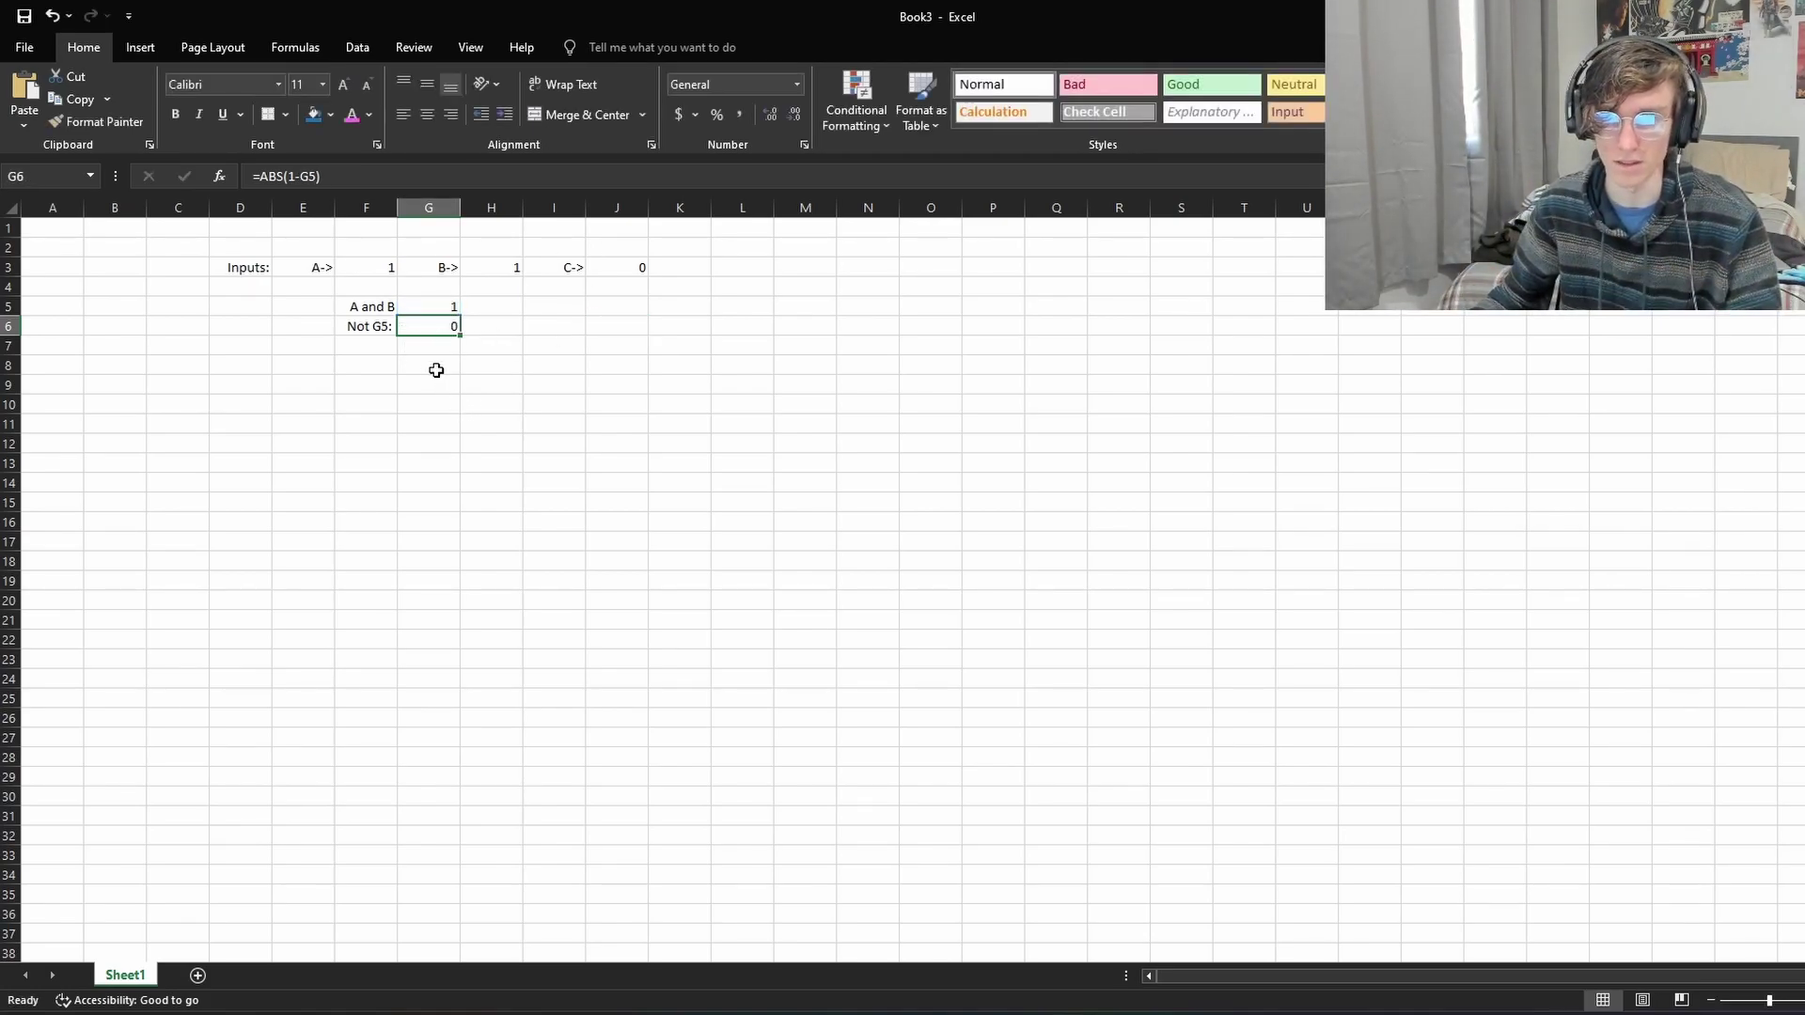
# Step: Set input A in cell F3 to 0 and check the AND result in G5
pyautogui.doubleClick(376, 267)
pyautogui.press('BackSpace')
pyautogui.write('0')
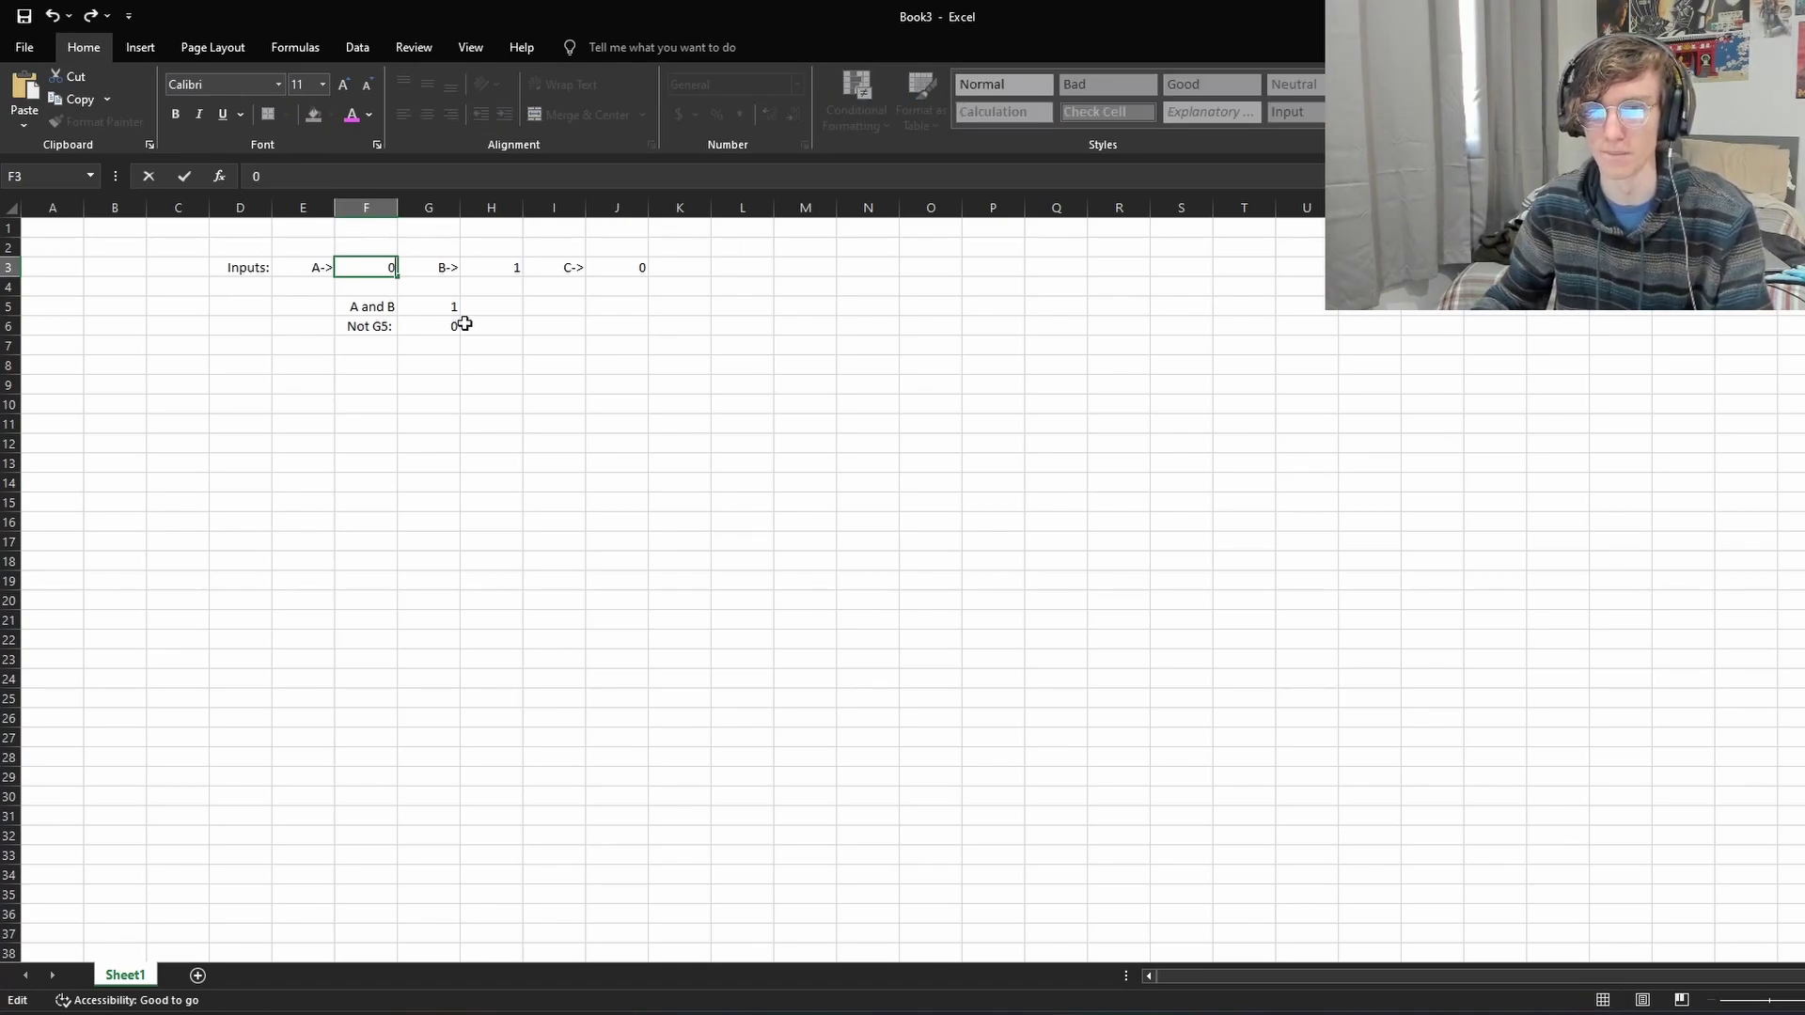
pyautogui.press('Return')
pyautogui.click(453, 309)
# Step: Simplify the NOT formula in cell G6 to =1-G5 by removing the ABS function
pyautogui.doubleClick(444, 322)
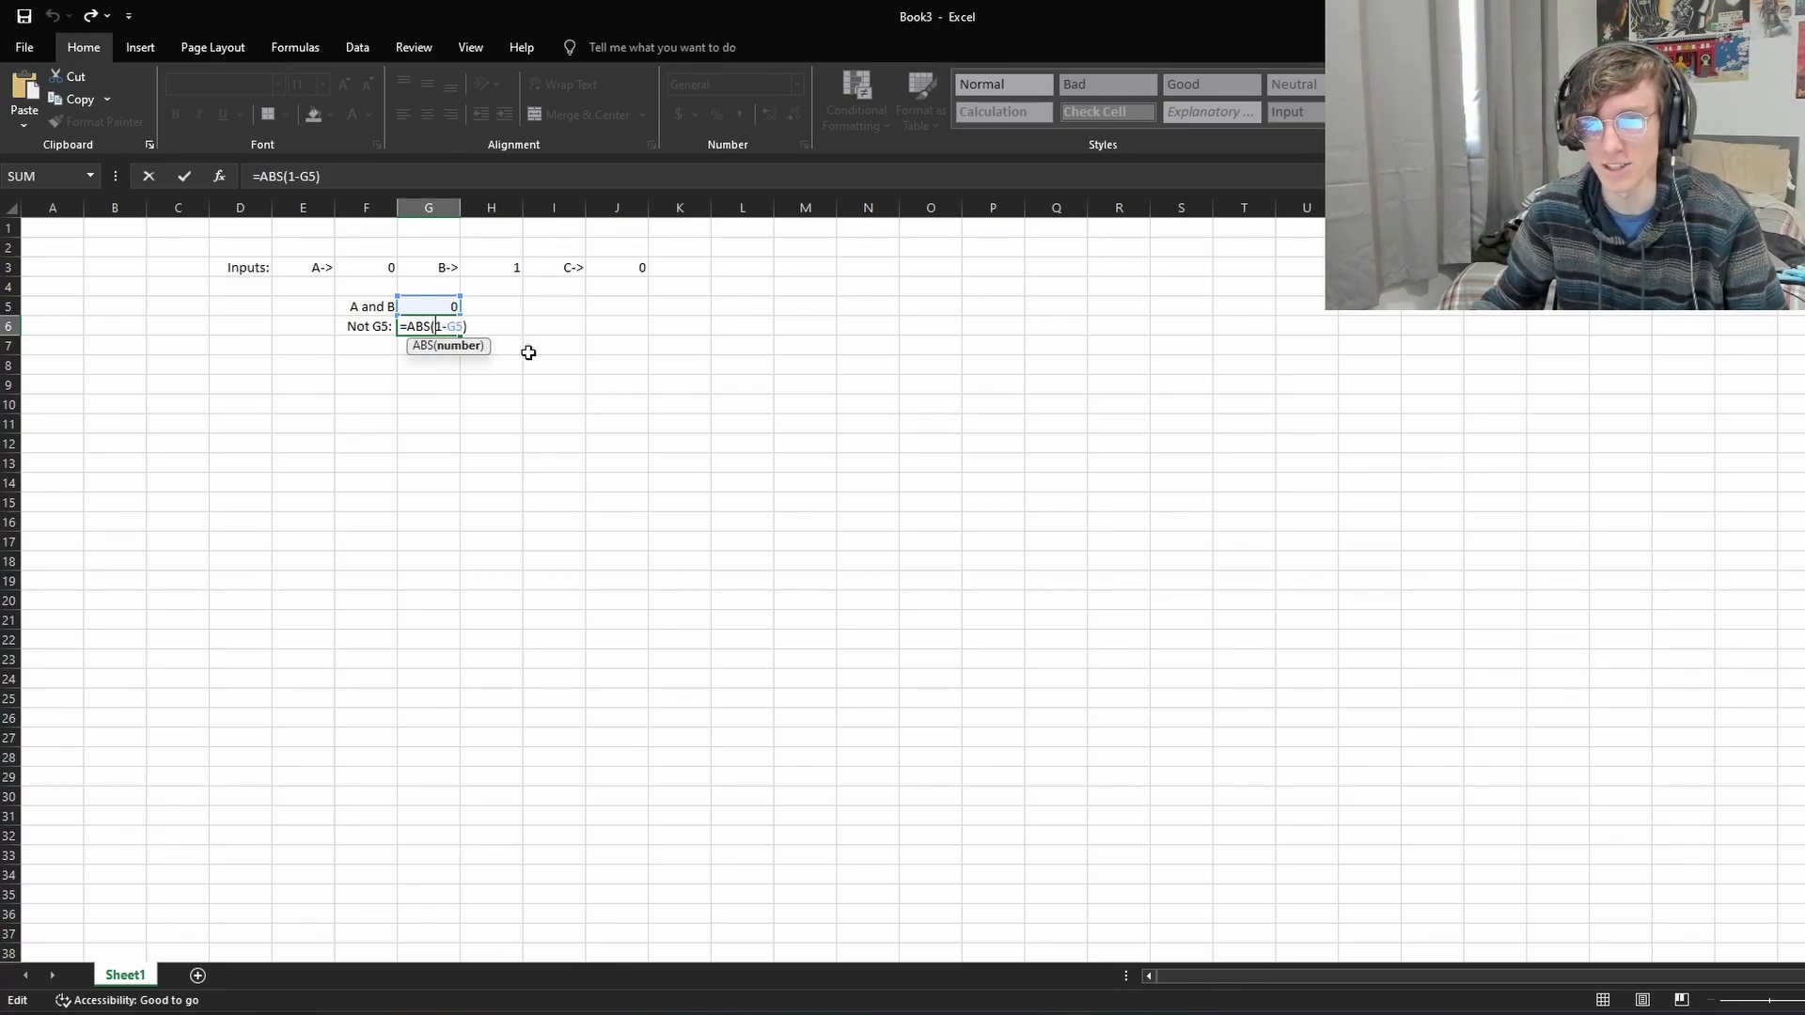
pyautogui.press('BackSpace')
pyautogui.press('BackSpace')
pyautogui.press('BackSpace')
pyautogui.press('BackSpace')
pyautogui.press('BackSpace')
pyautogui.click(439, 329)
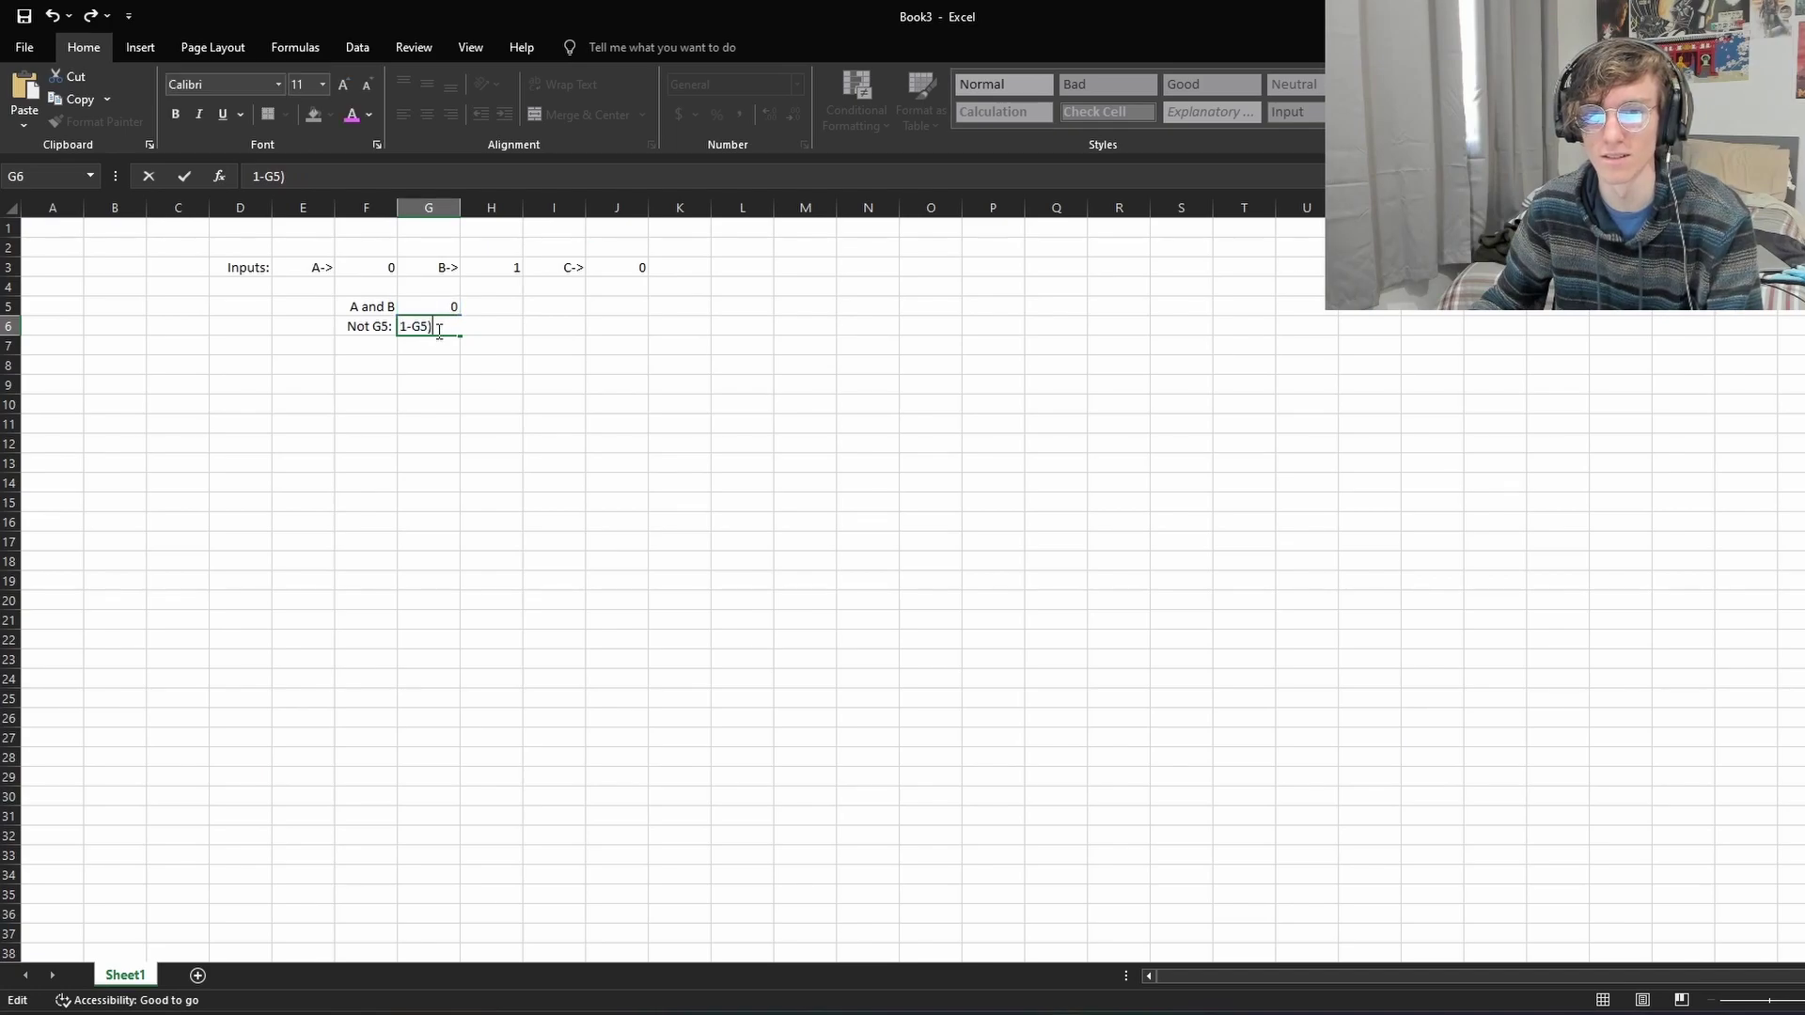
pyautogui.click(466, 363)
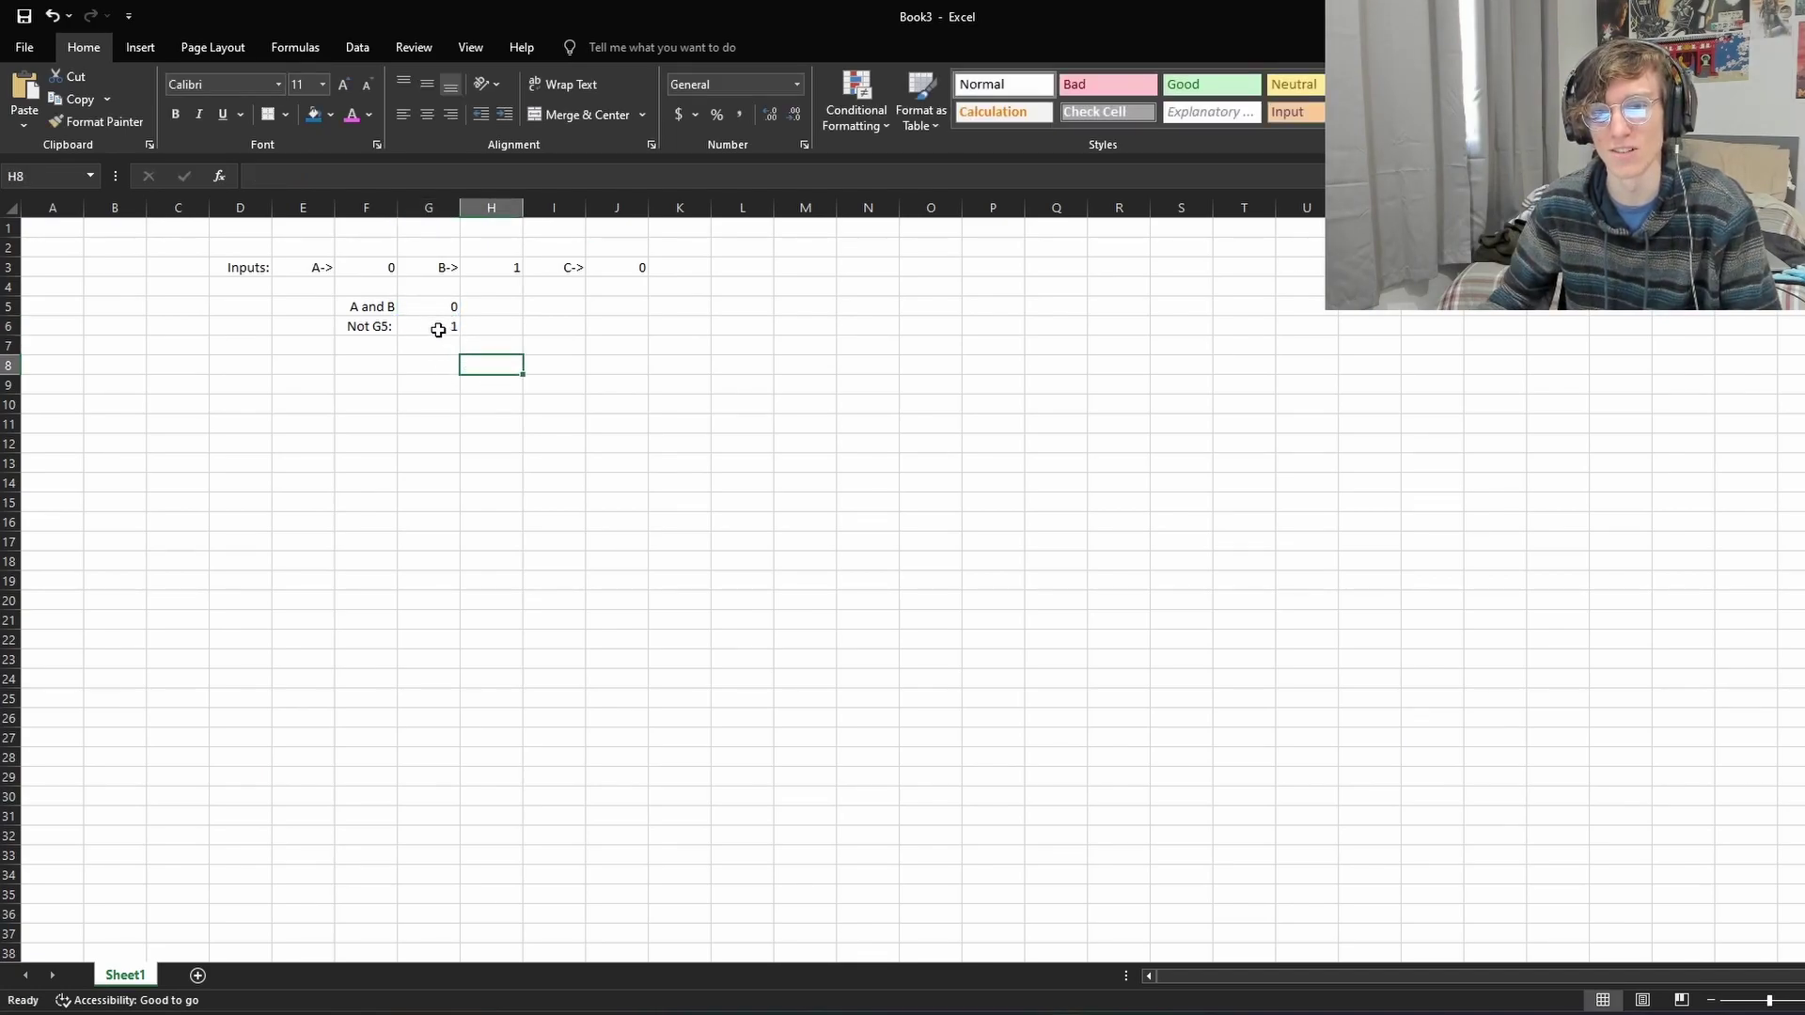
pyautogui.doubleClick(439, 329)
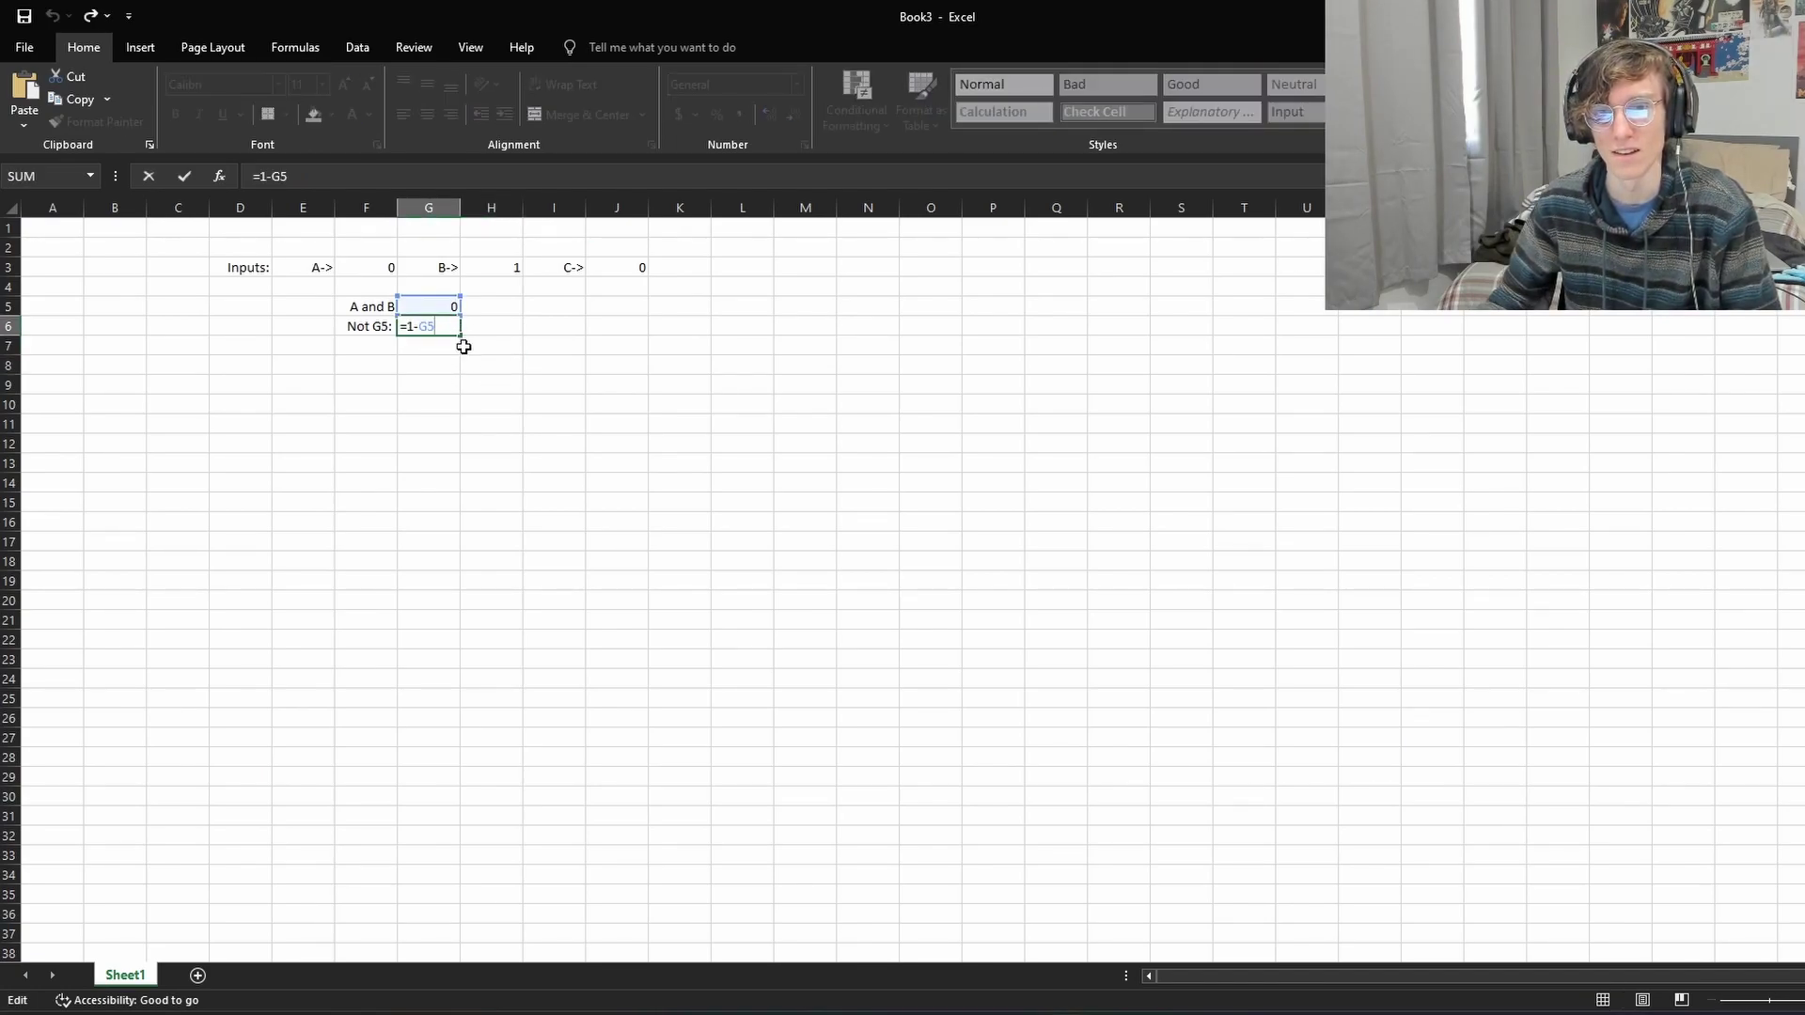
pyautogui.click(463, 347)
# Step: Test the simplified NOT formula by setting input A in cell F3 to 1 and checking G6
pyautogui.click(373, 269)
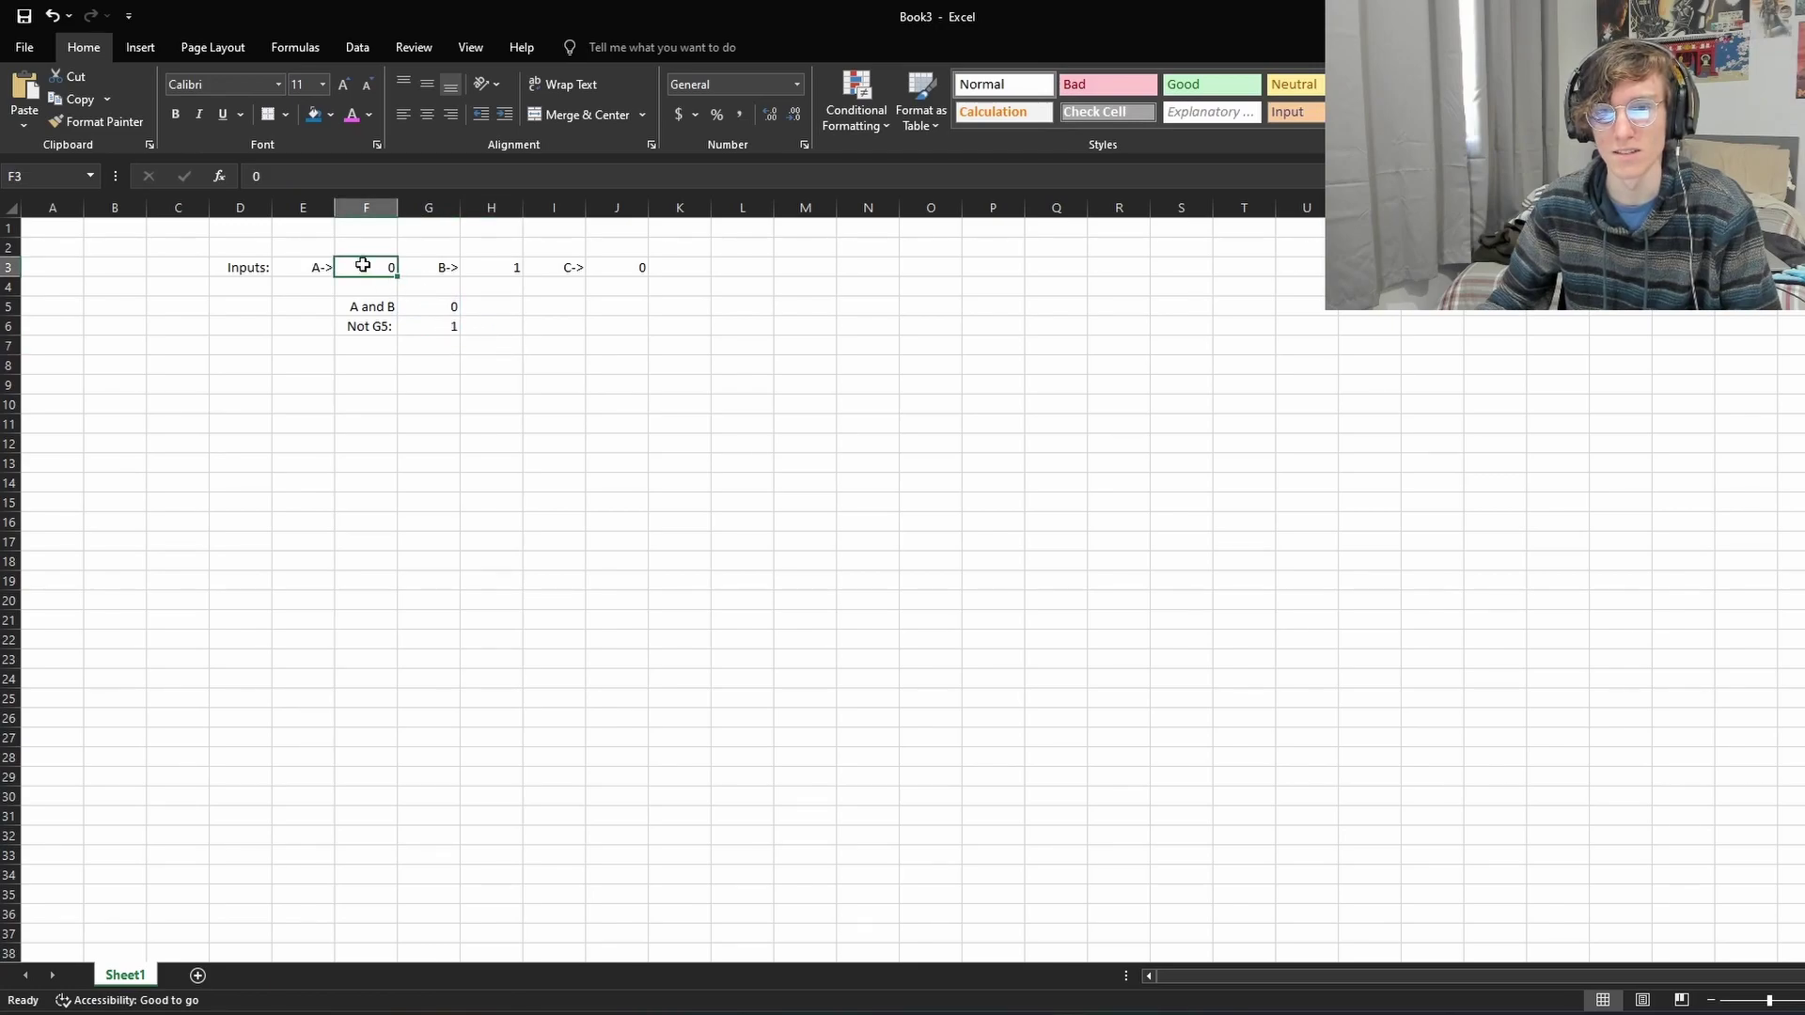
pyautogui.doubleClick(364, 261)
pyautogui.press('BackSpace')
pyautogui.write('1')
pyautogui.click(427, 285)
pyautogui.click(462, 327)
# Step: Set input A in cell F3 back to 0
pyautogui.click(385, 267)
pyautogui.doubleClick(385, 267)
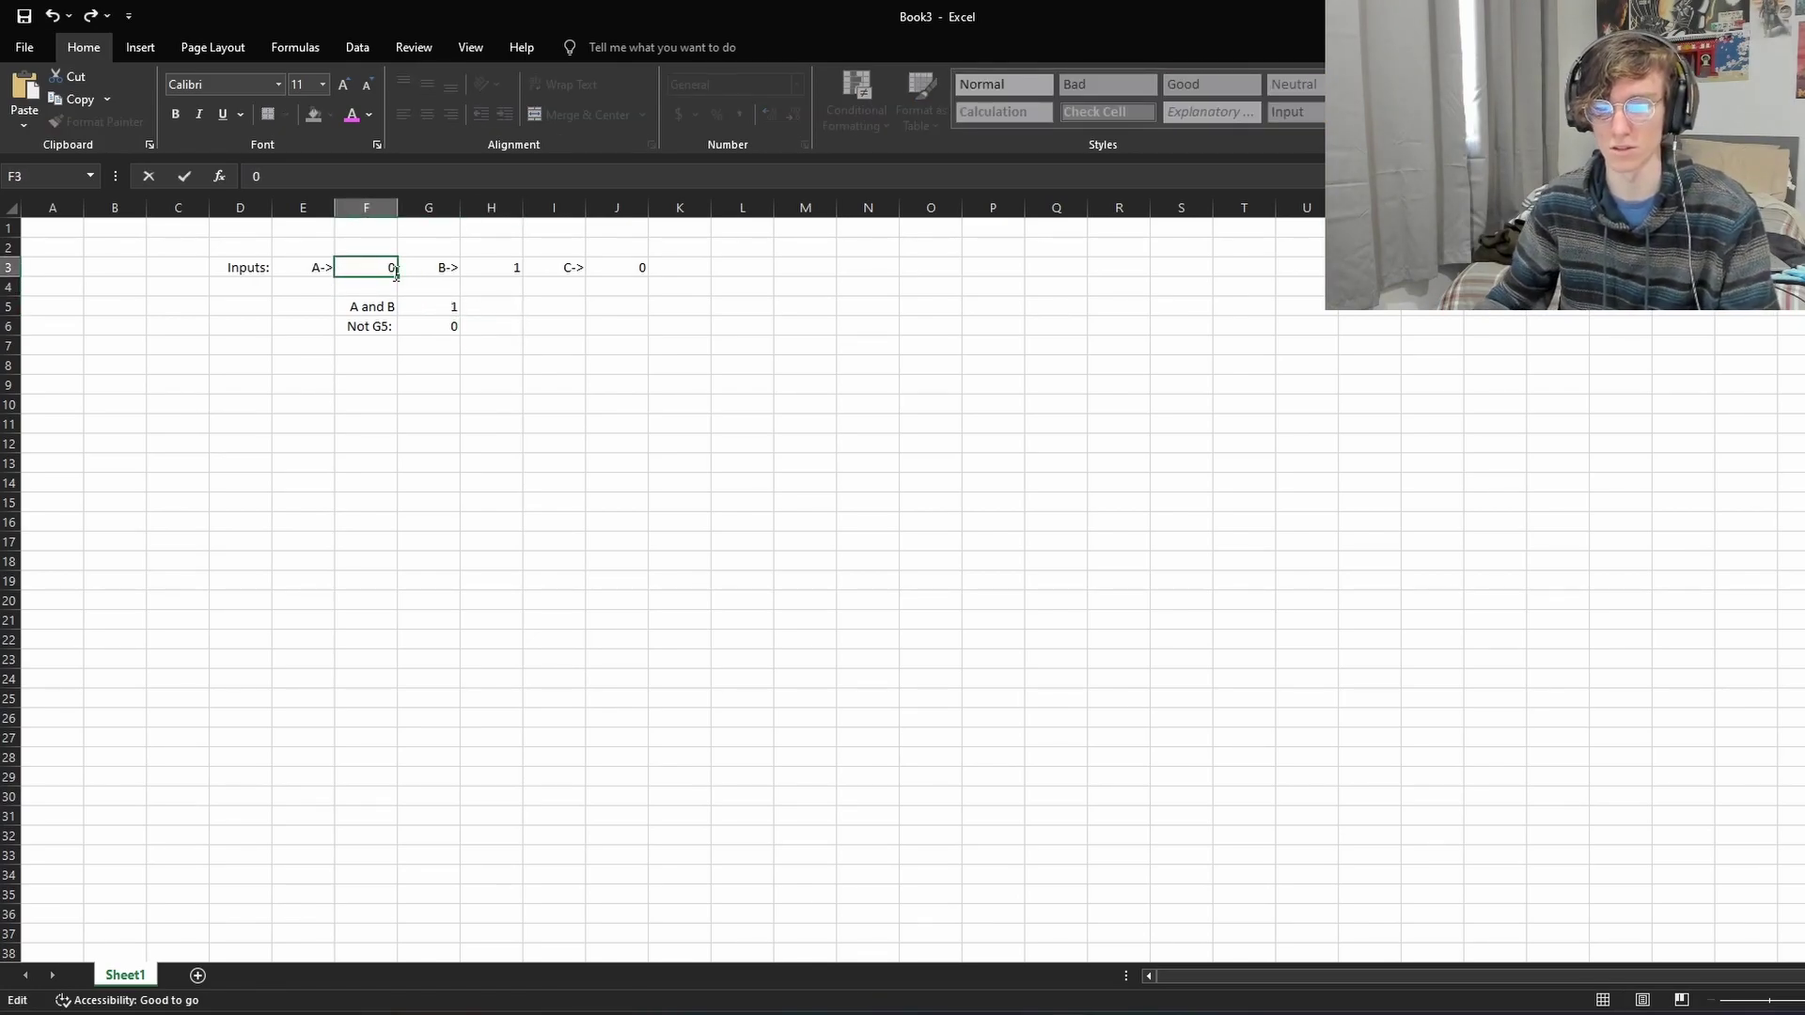
pyautogui.write('0')
pyautogui.press('Return')
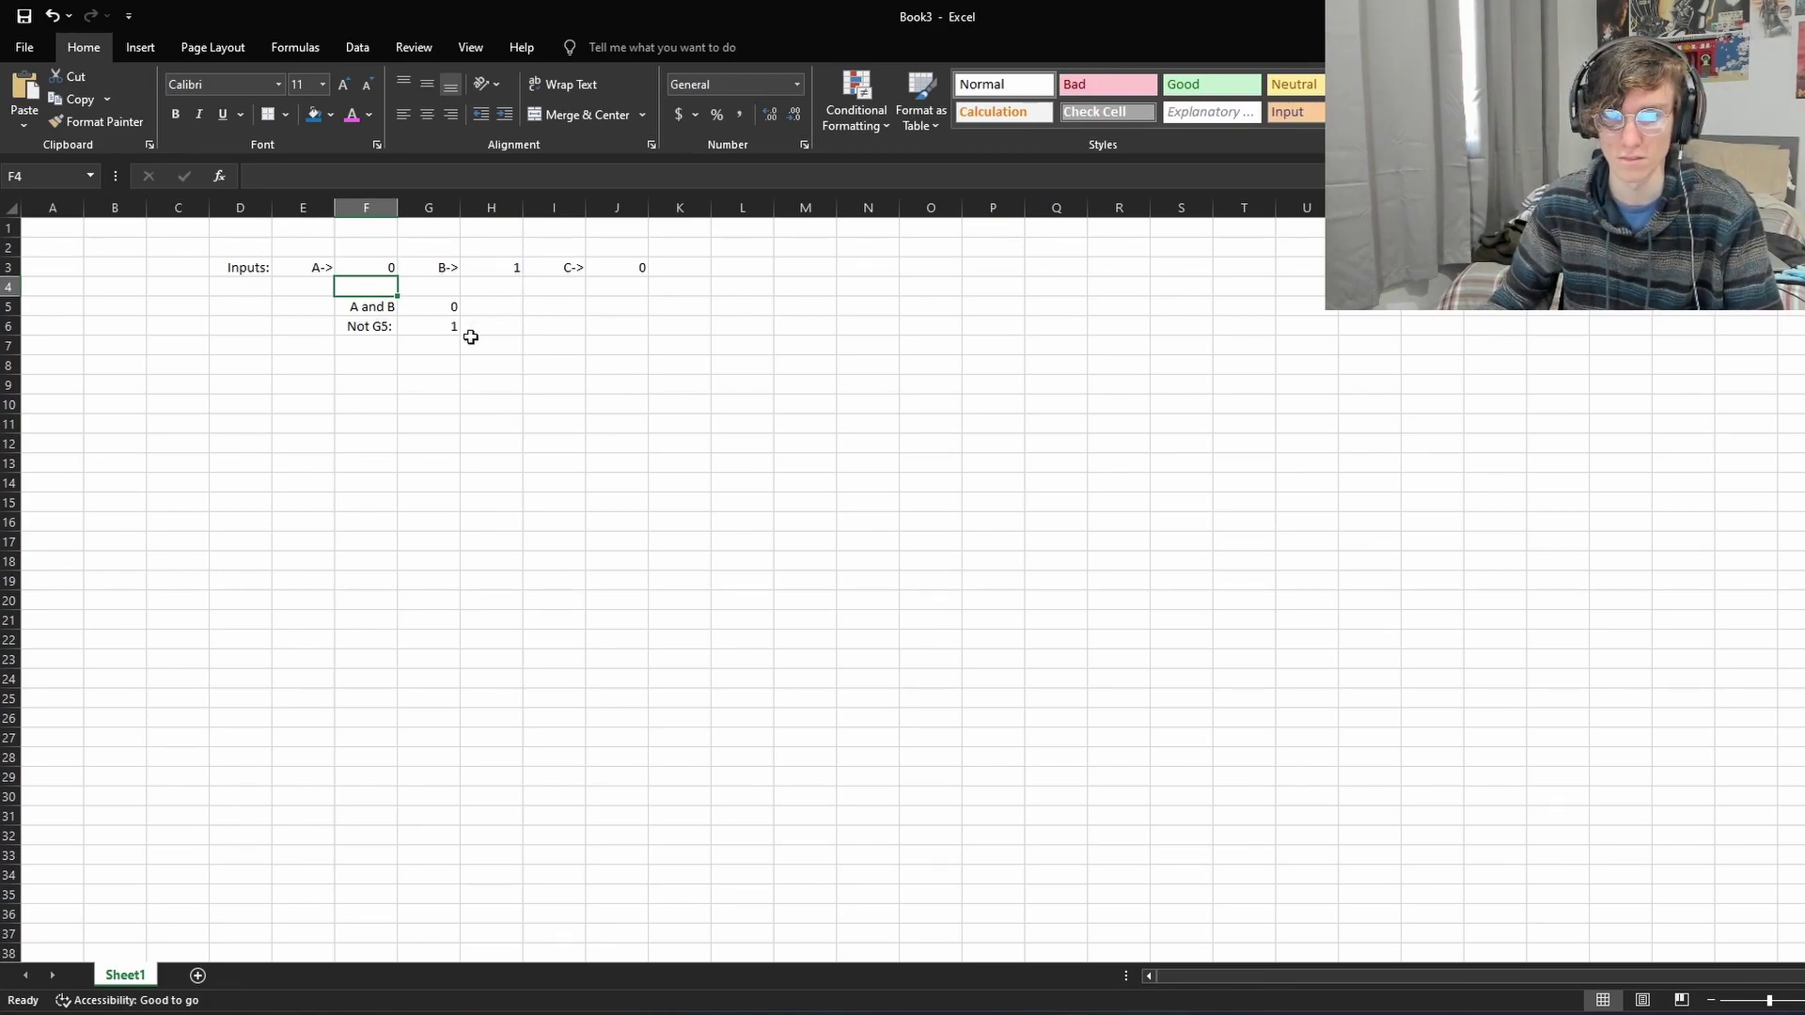
# Step: Review the AND formula in cell G5 and the NOT result beneath it
pyautogui.doubleClick(448, 311)
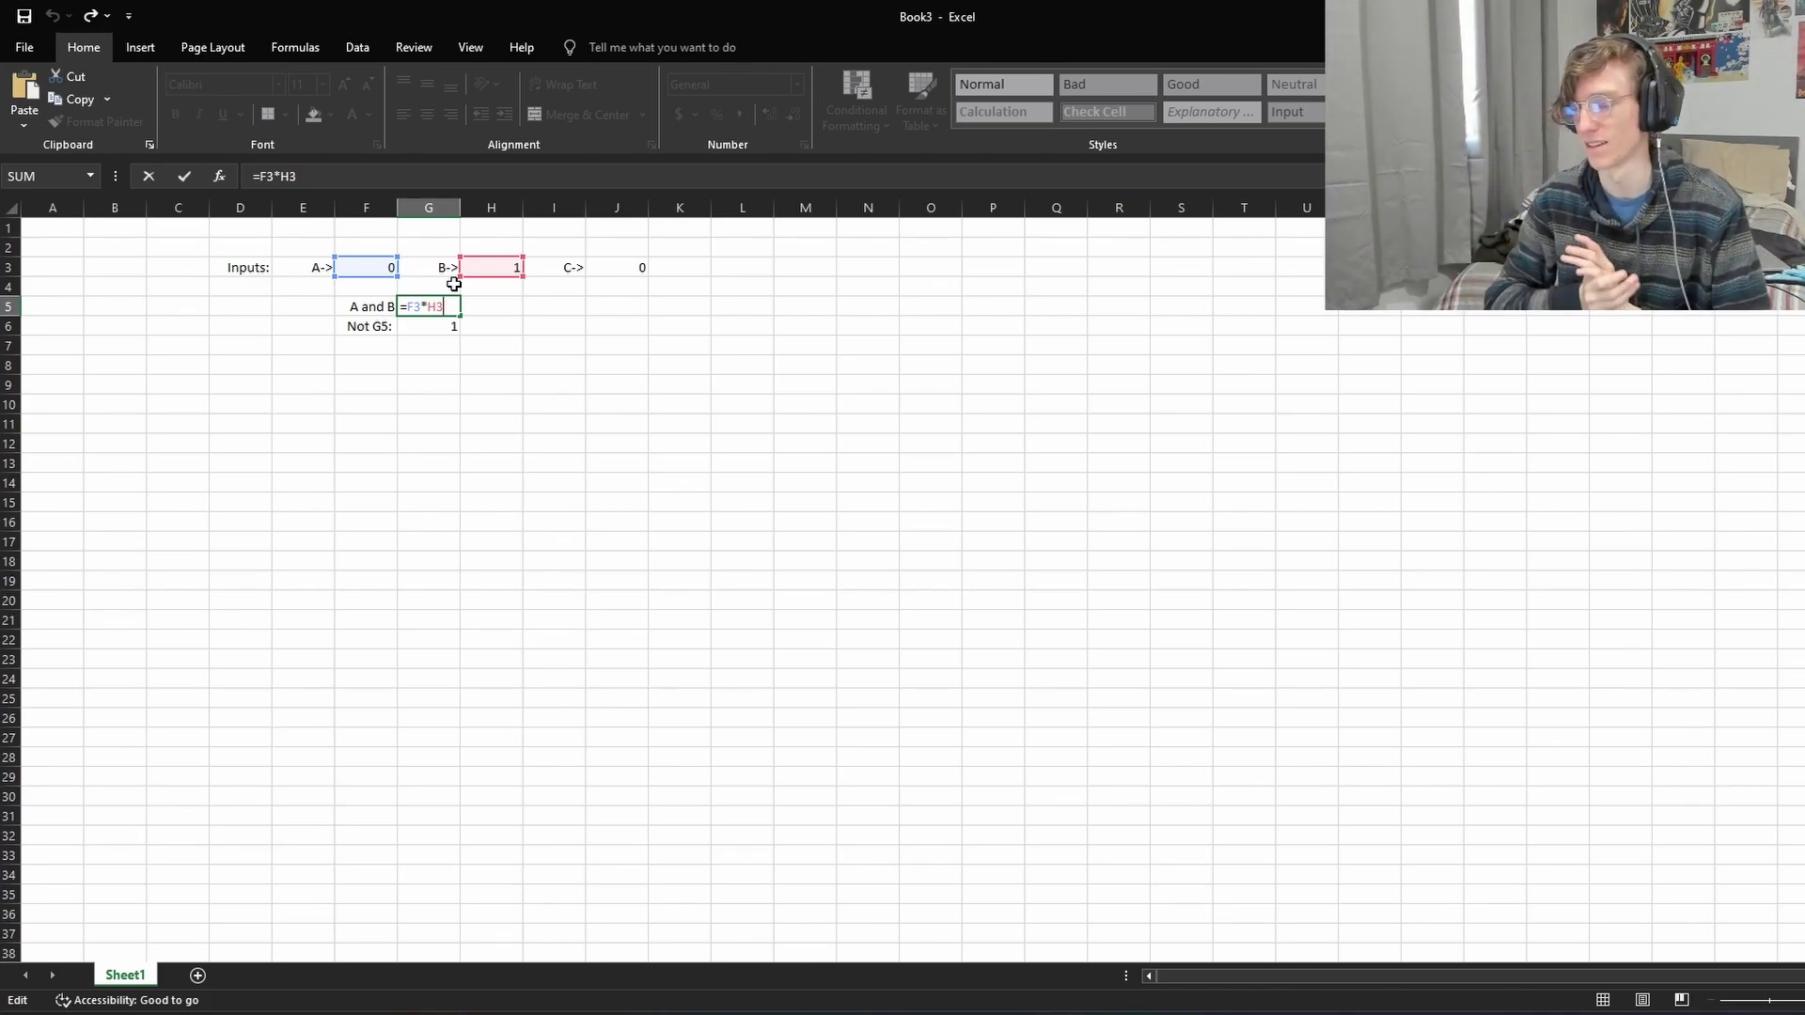
pyautogui.click(499, 497)
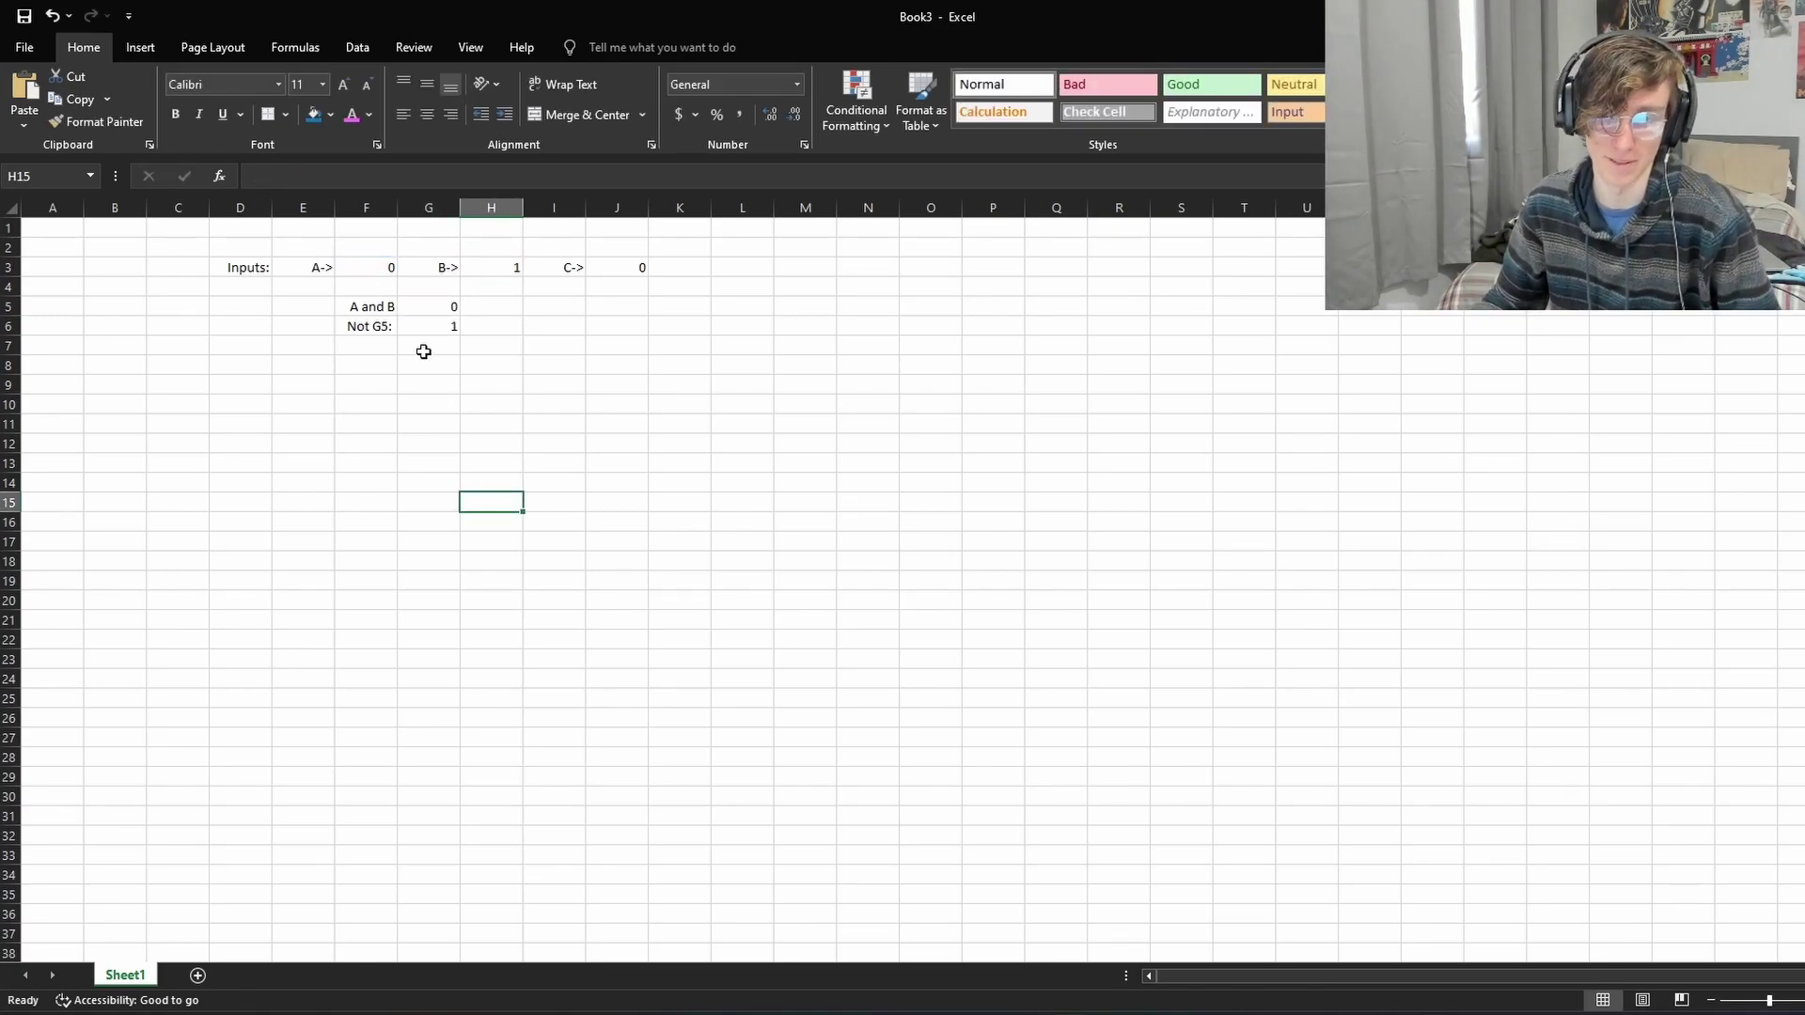
pyautogui.click(444, 315)
pyautogui.click(431, 334)
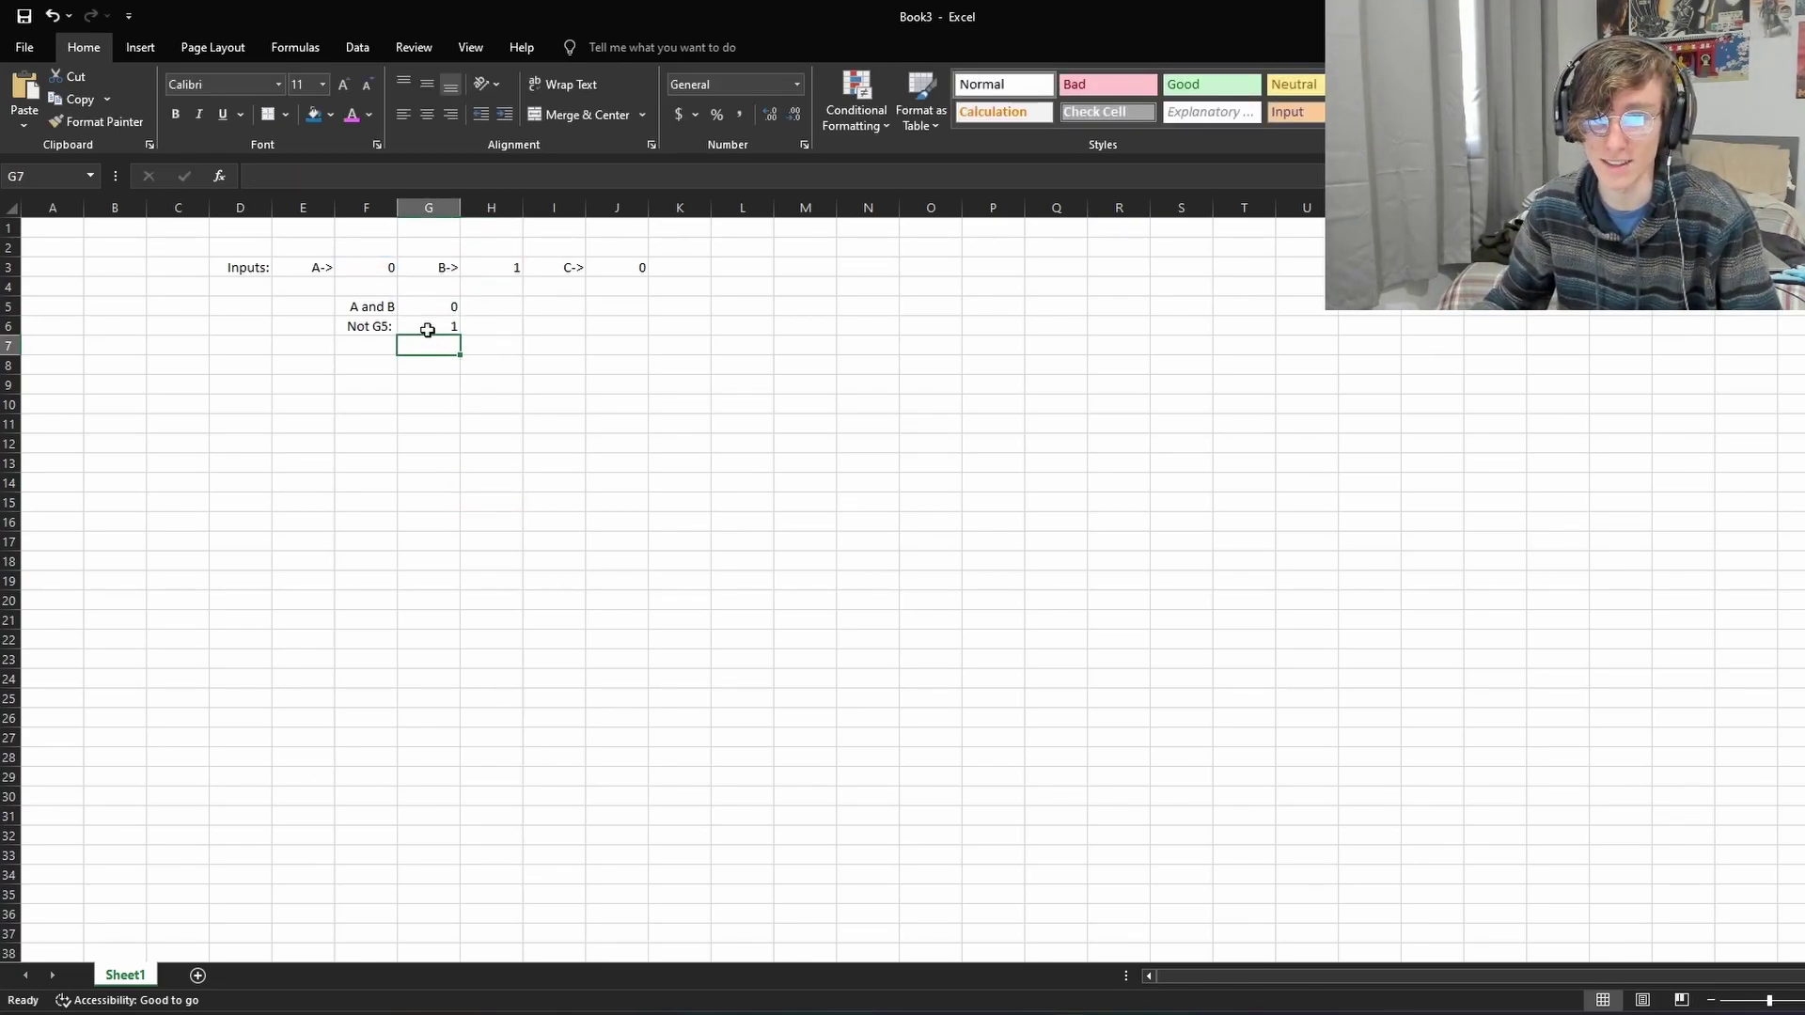
# Step: Fill the AND result cell G5 with light green
pyautogui.click(439, 311)
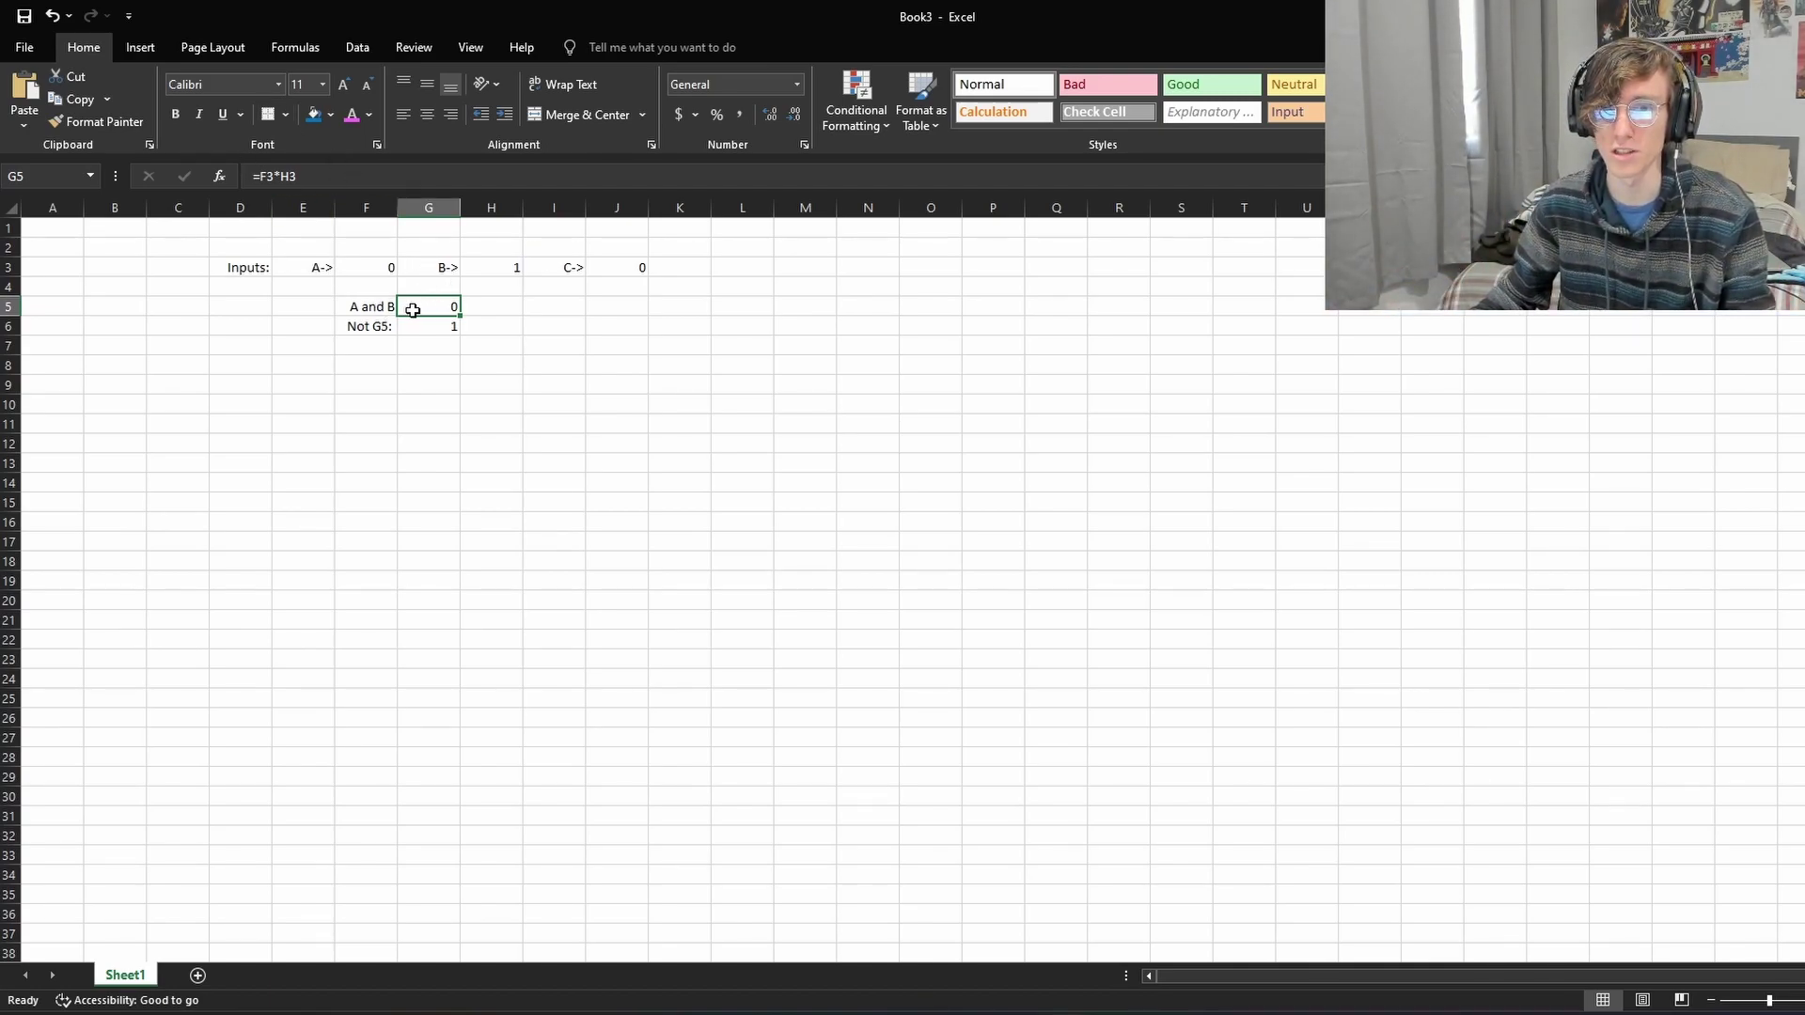
pyautogui.click(330, 115)
pyautogui.click(383, 269)
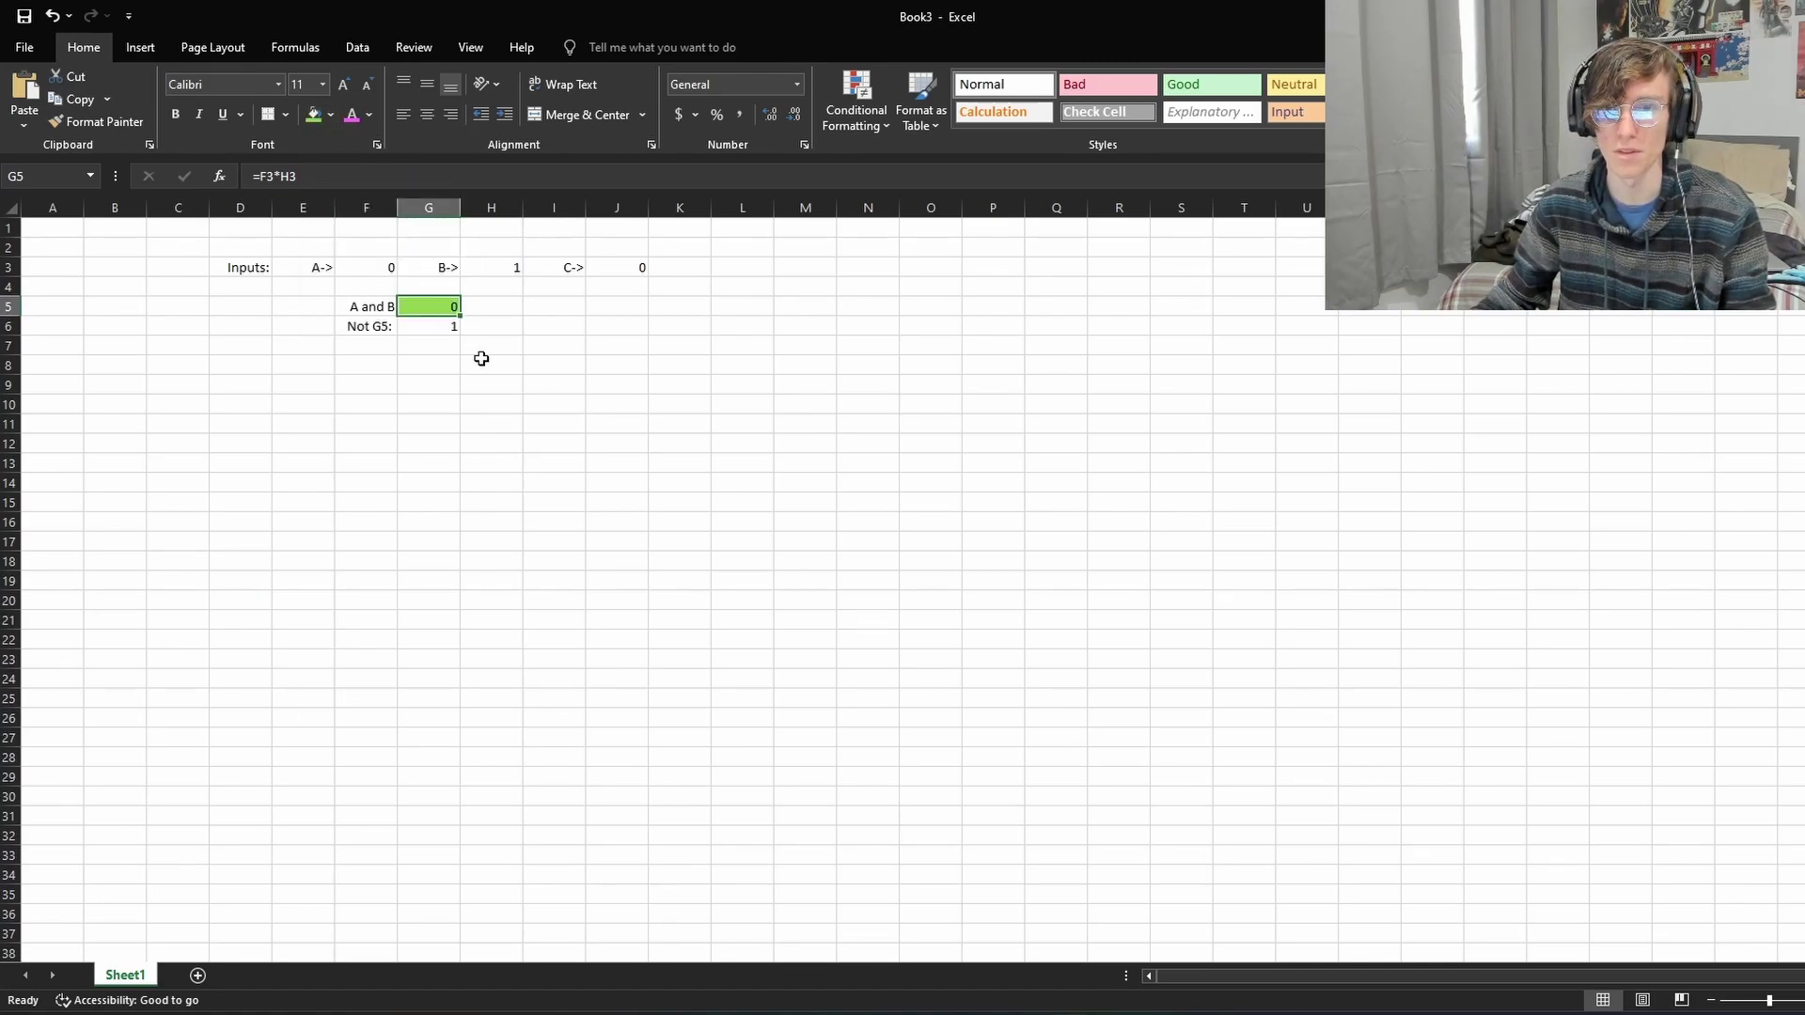
# Step: Check the "Not G5:" label in F6 against the formula in the green cell G5
pyautogui.click(376, 329)
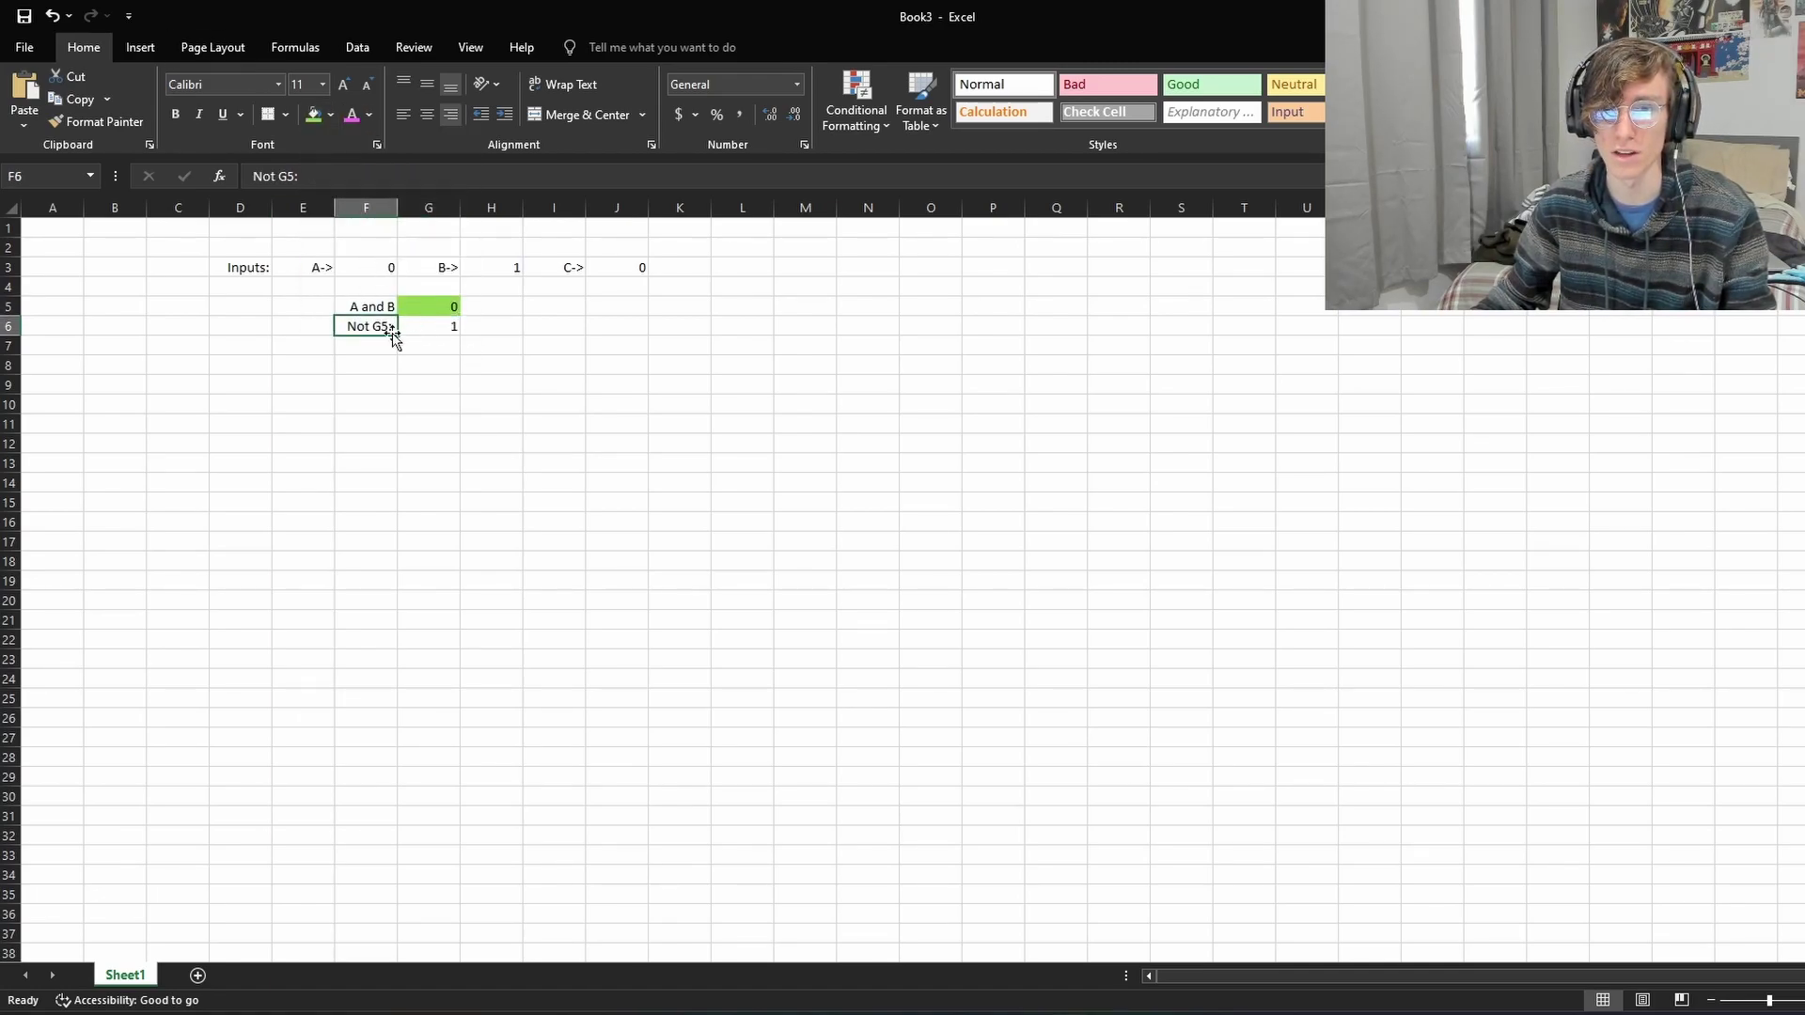
pyautogui.click(432, 306)
pyautogui.doubleClick(433, 305)
pyautogui.click(488, 322)
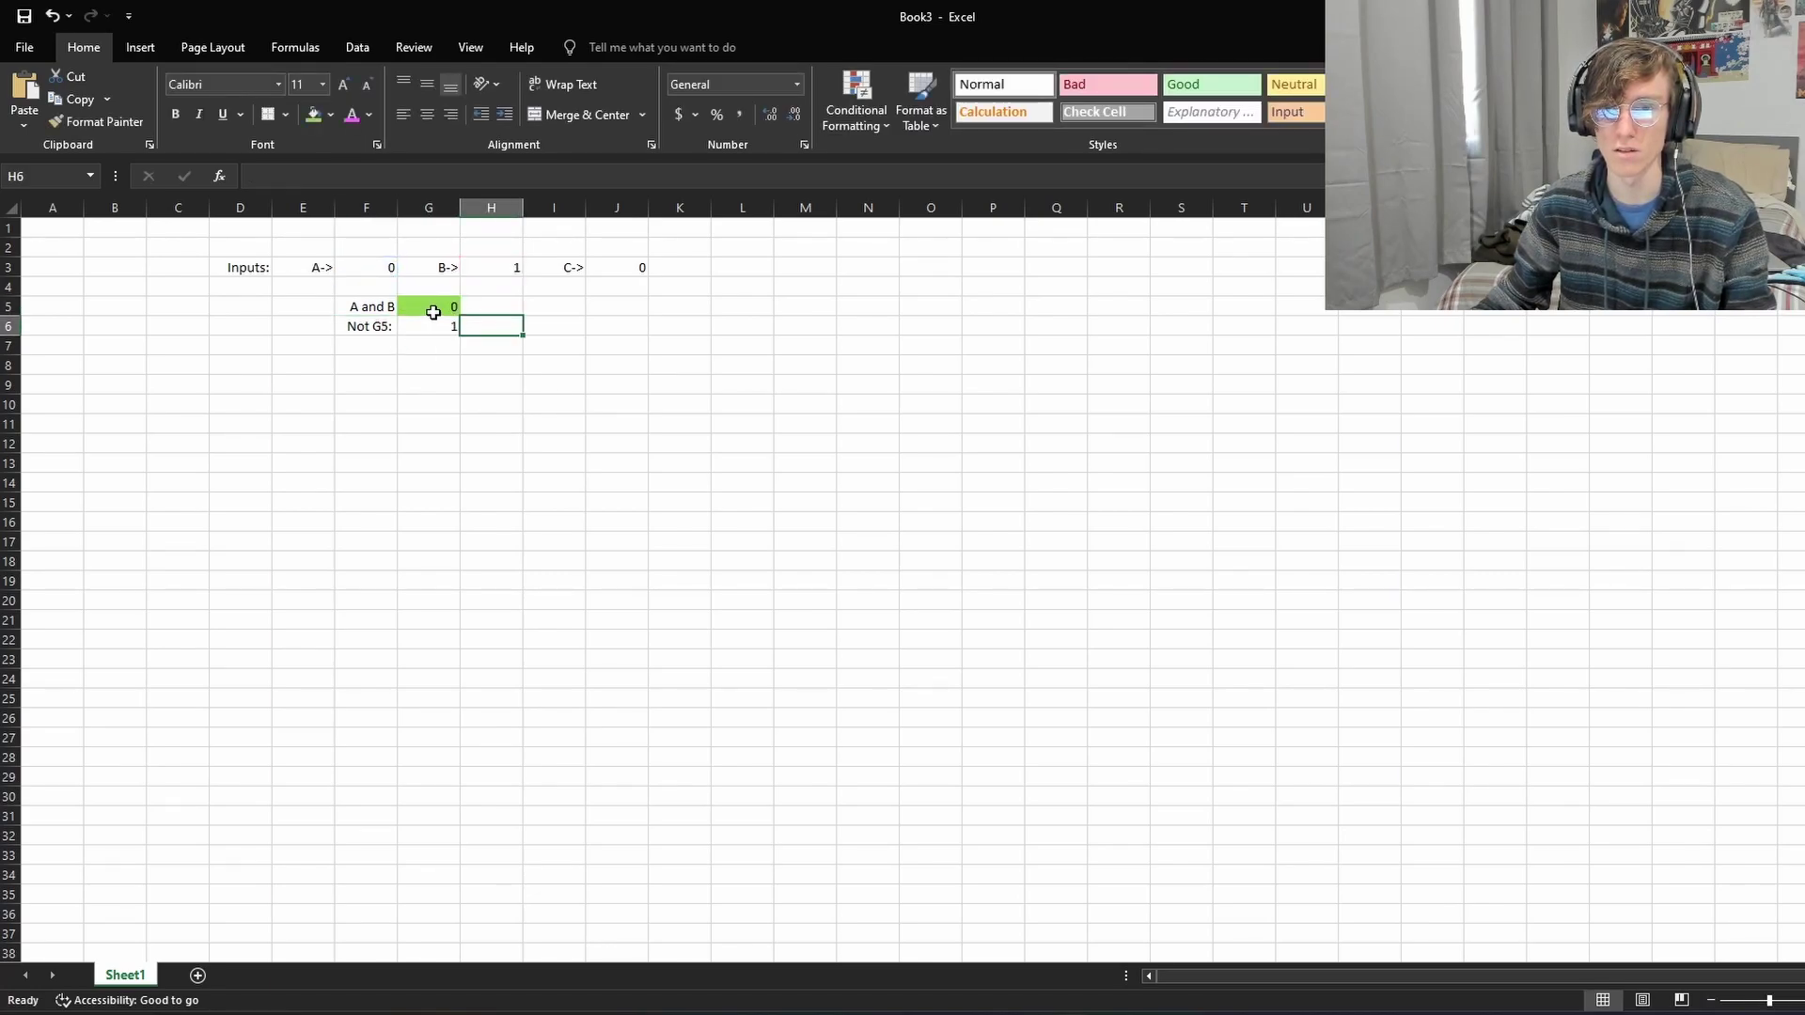
pyautogui.click(432, 308)
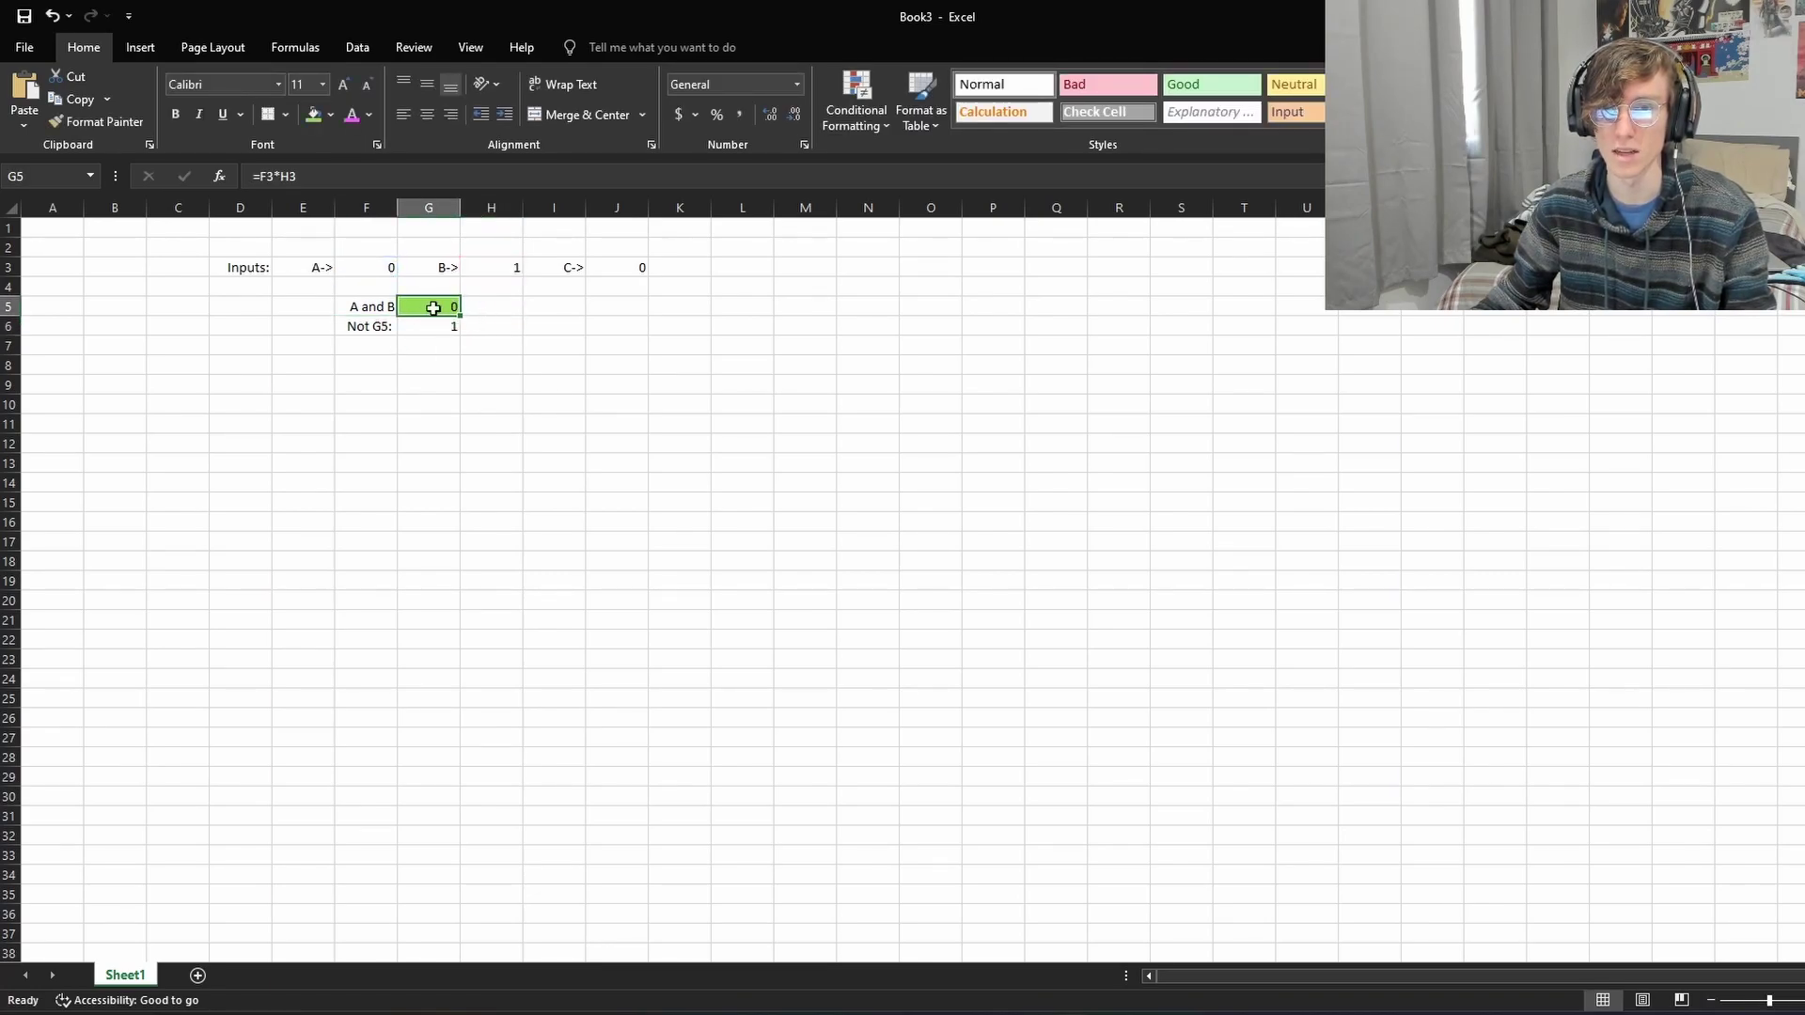
# Step: Color the "G5:" part of the label in cell F6 light green
pyautogui.click(385, 326)
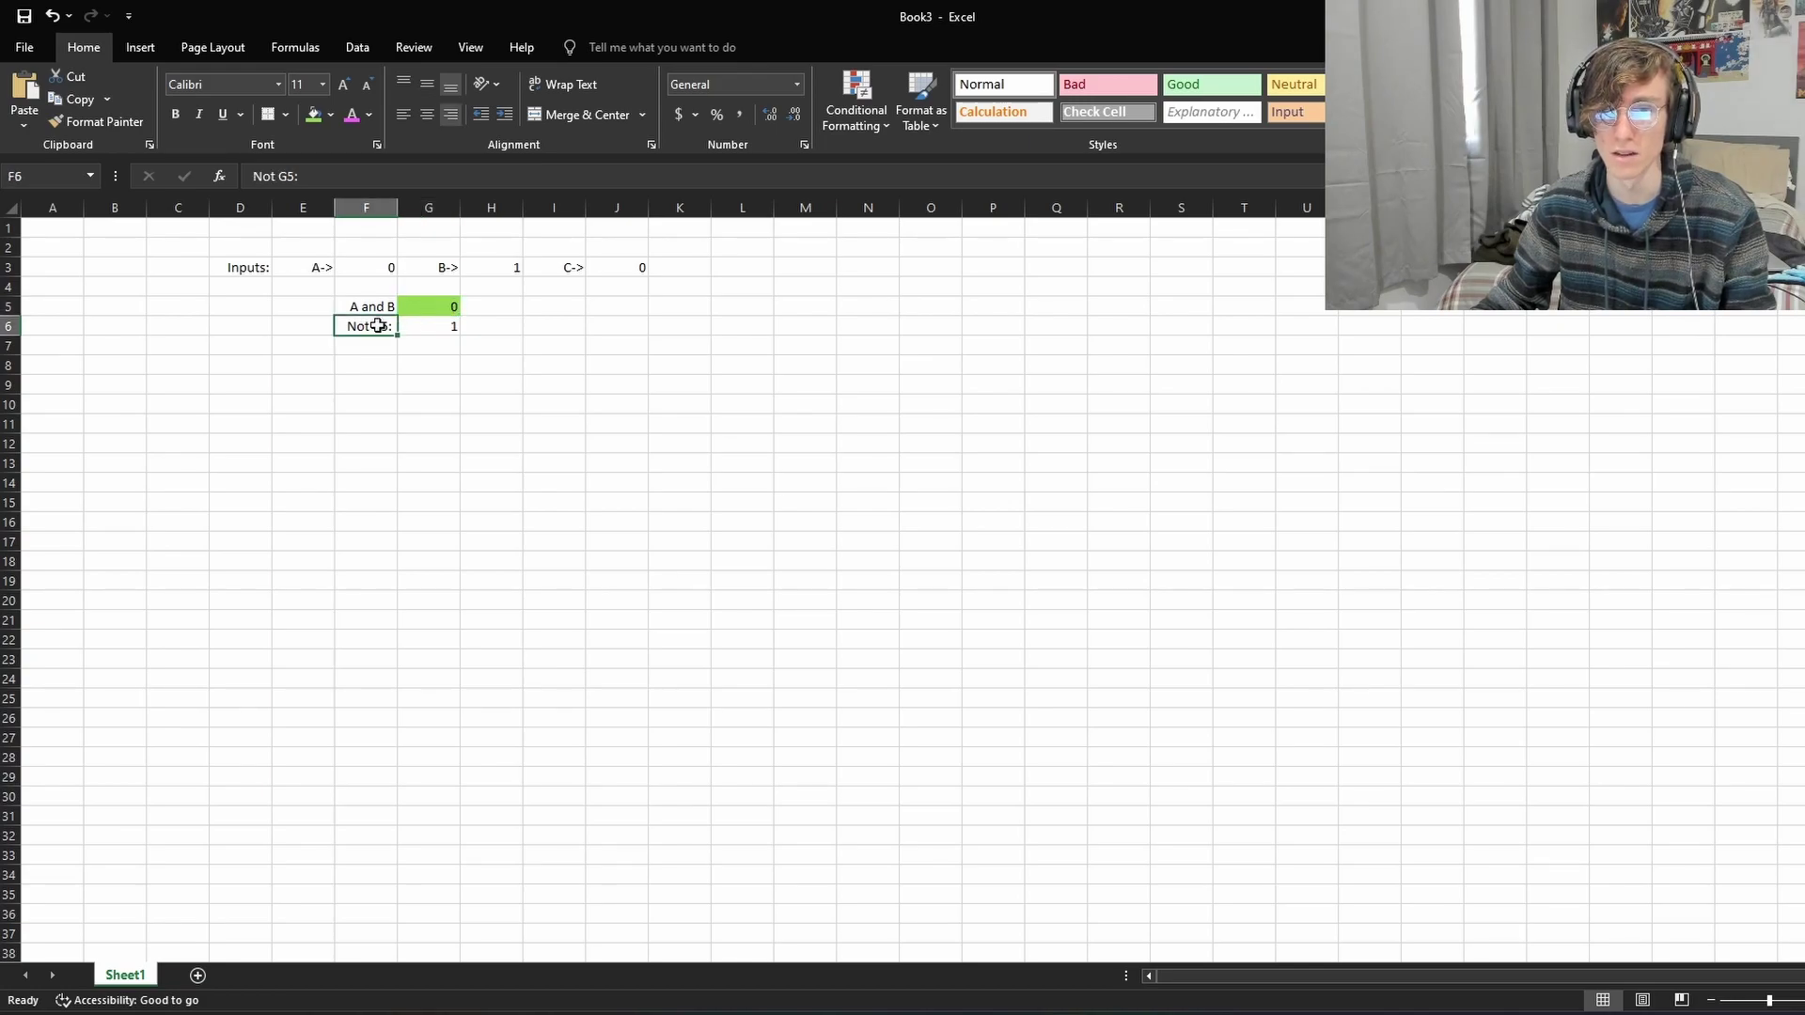
pyautogui.doubleClick(378, 326)
pyautogui.moveTo(379, 326); pyautogui.dragTo(393, 326)
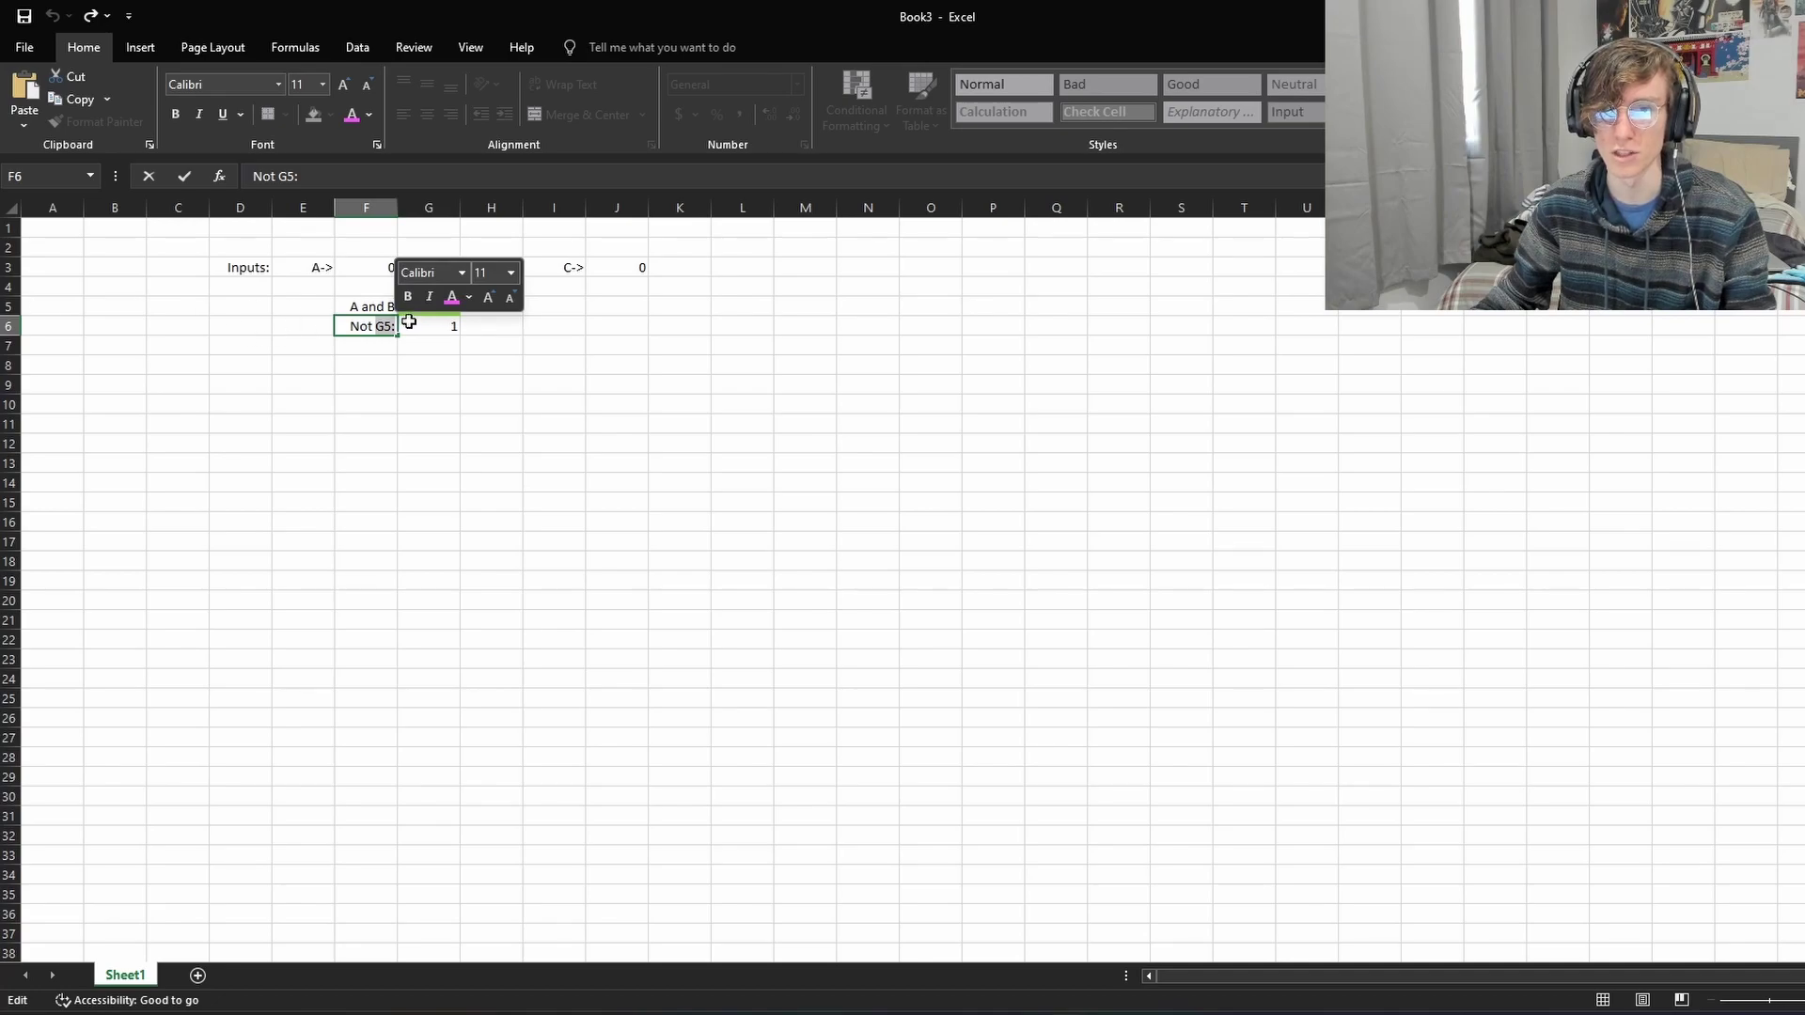
pyautogui.click(368, 115)
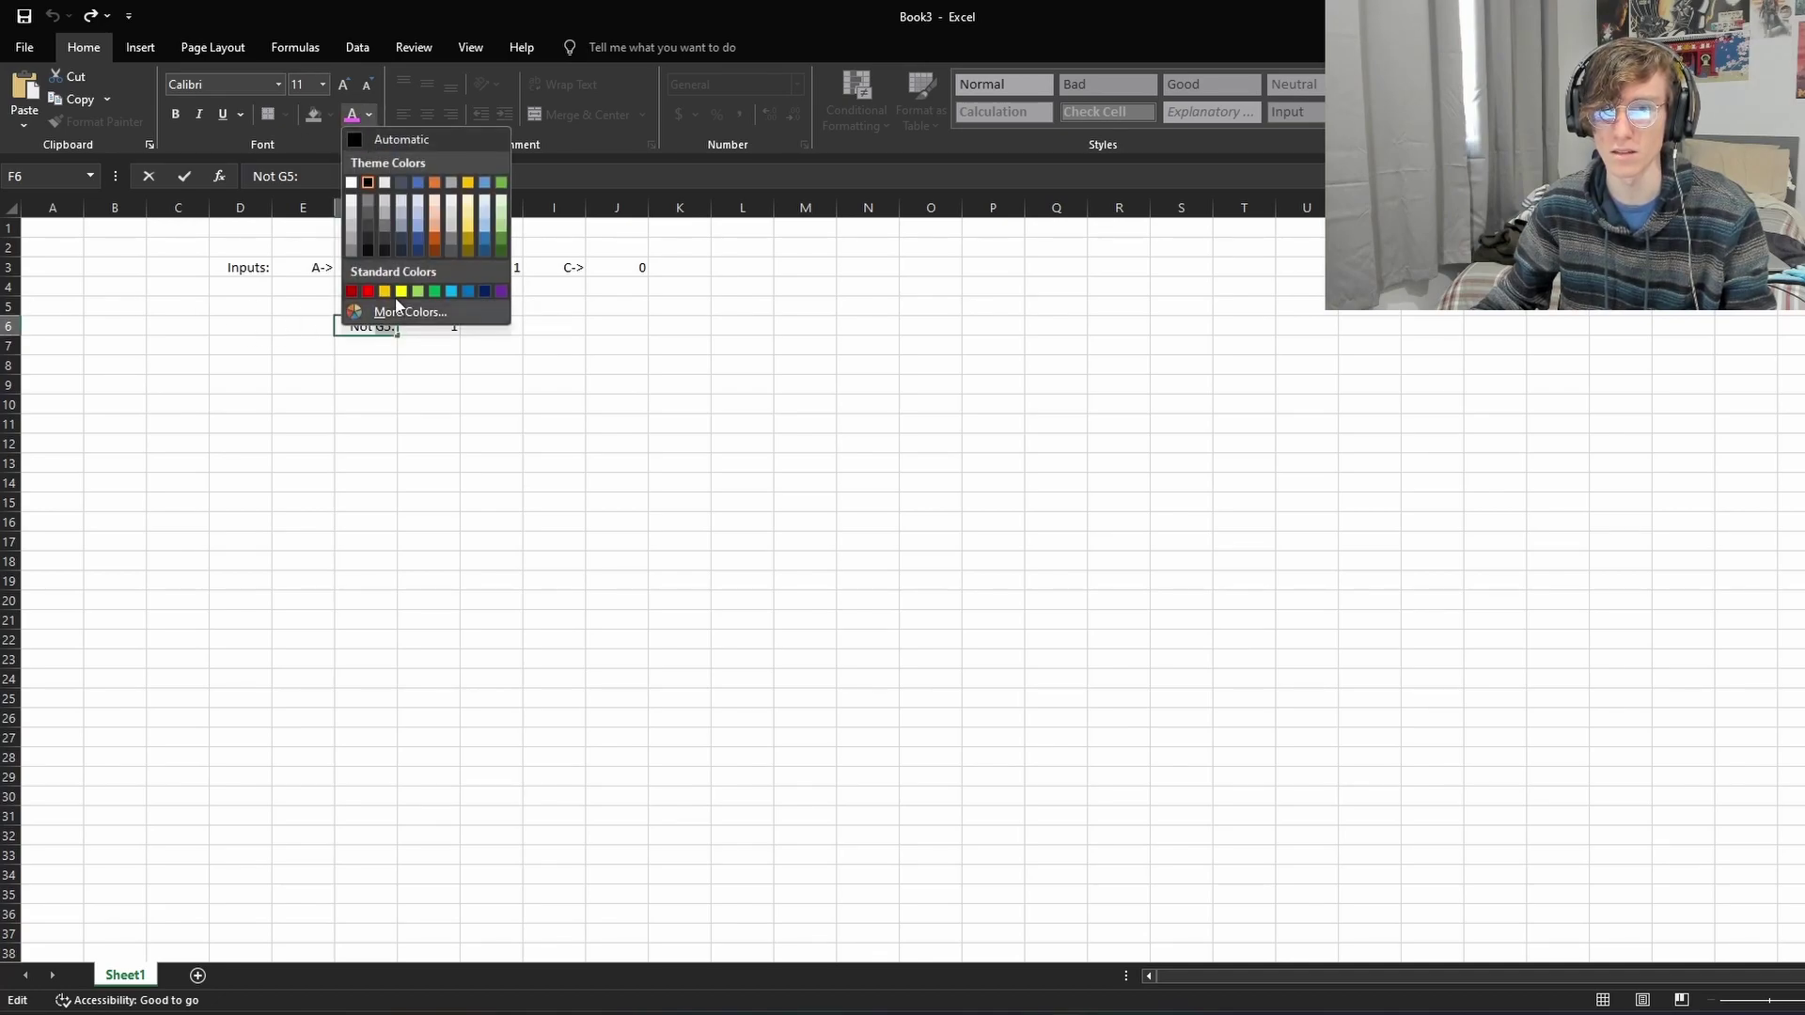
pyautogui.click(417, 288)
pyautogui.click(425, 386)
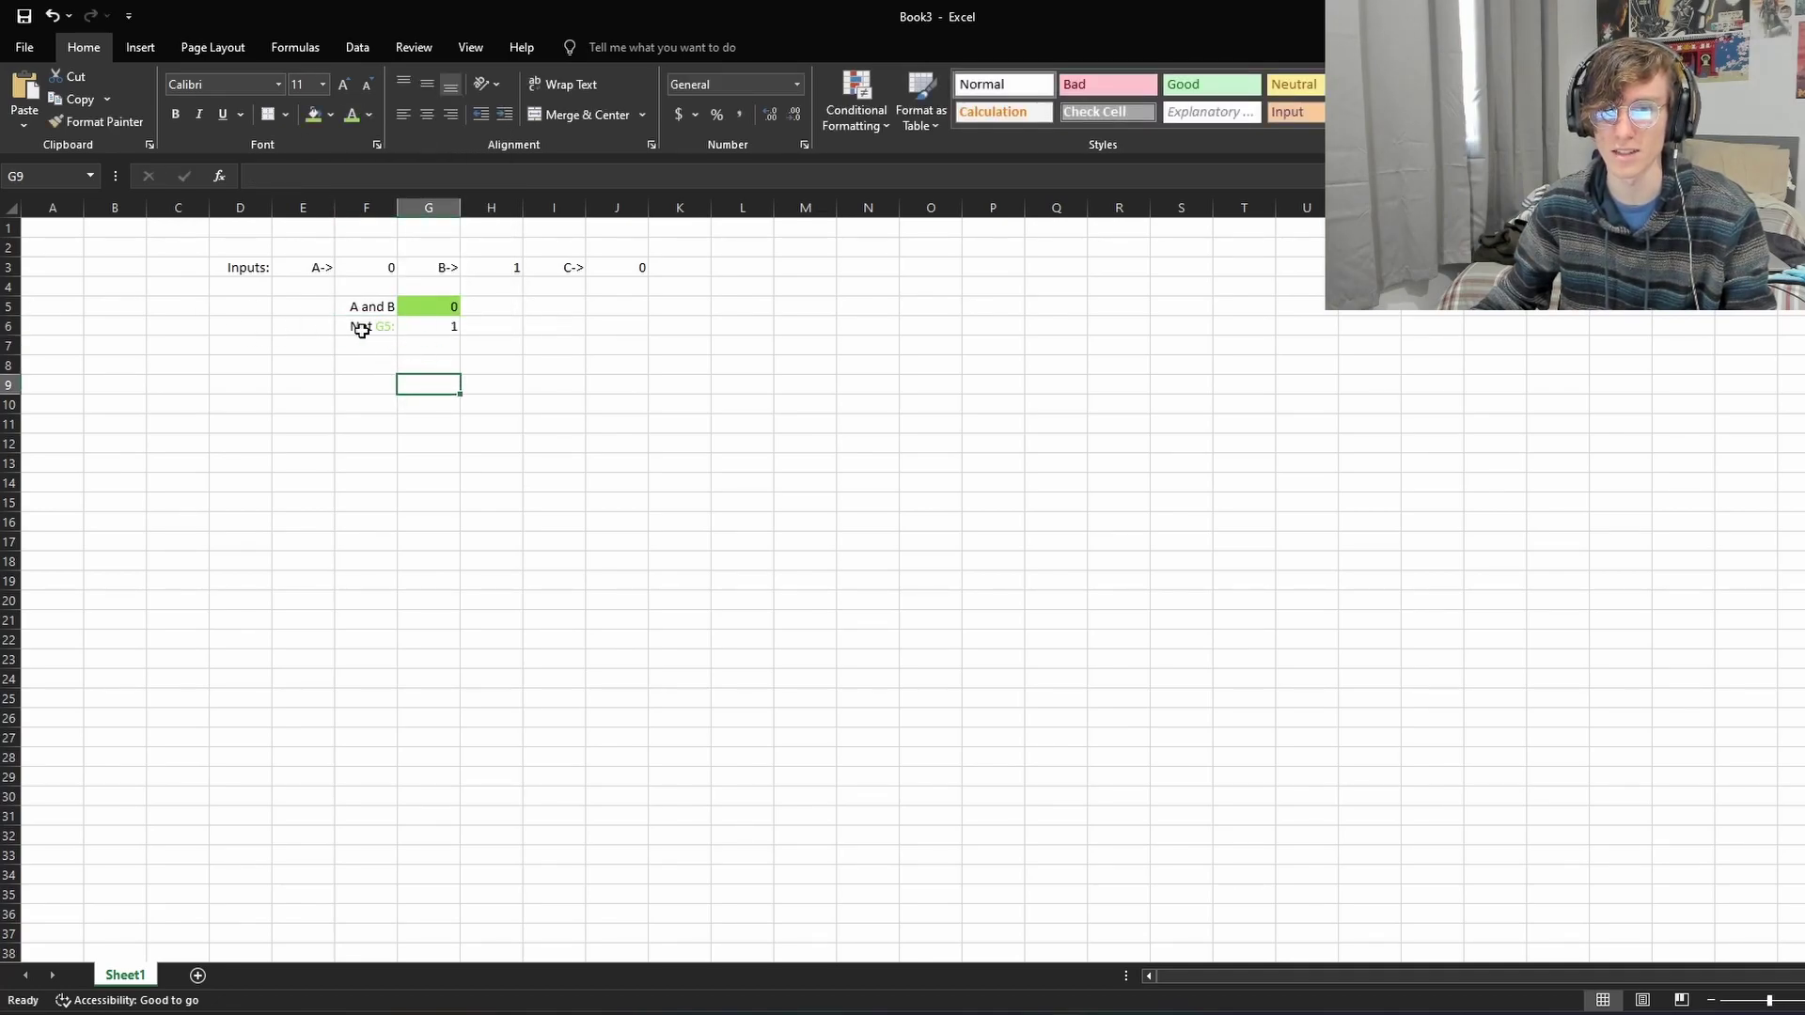
# Step: Compare the label in F6 with the formulas in cells G5 and G6
pyautogui.click(387, 326)
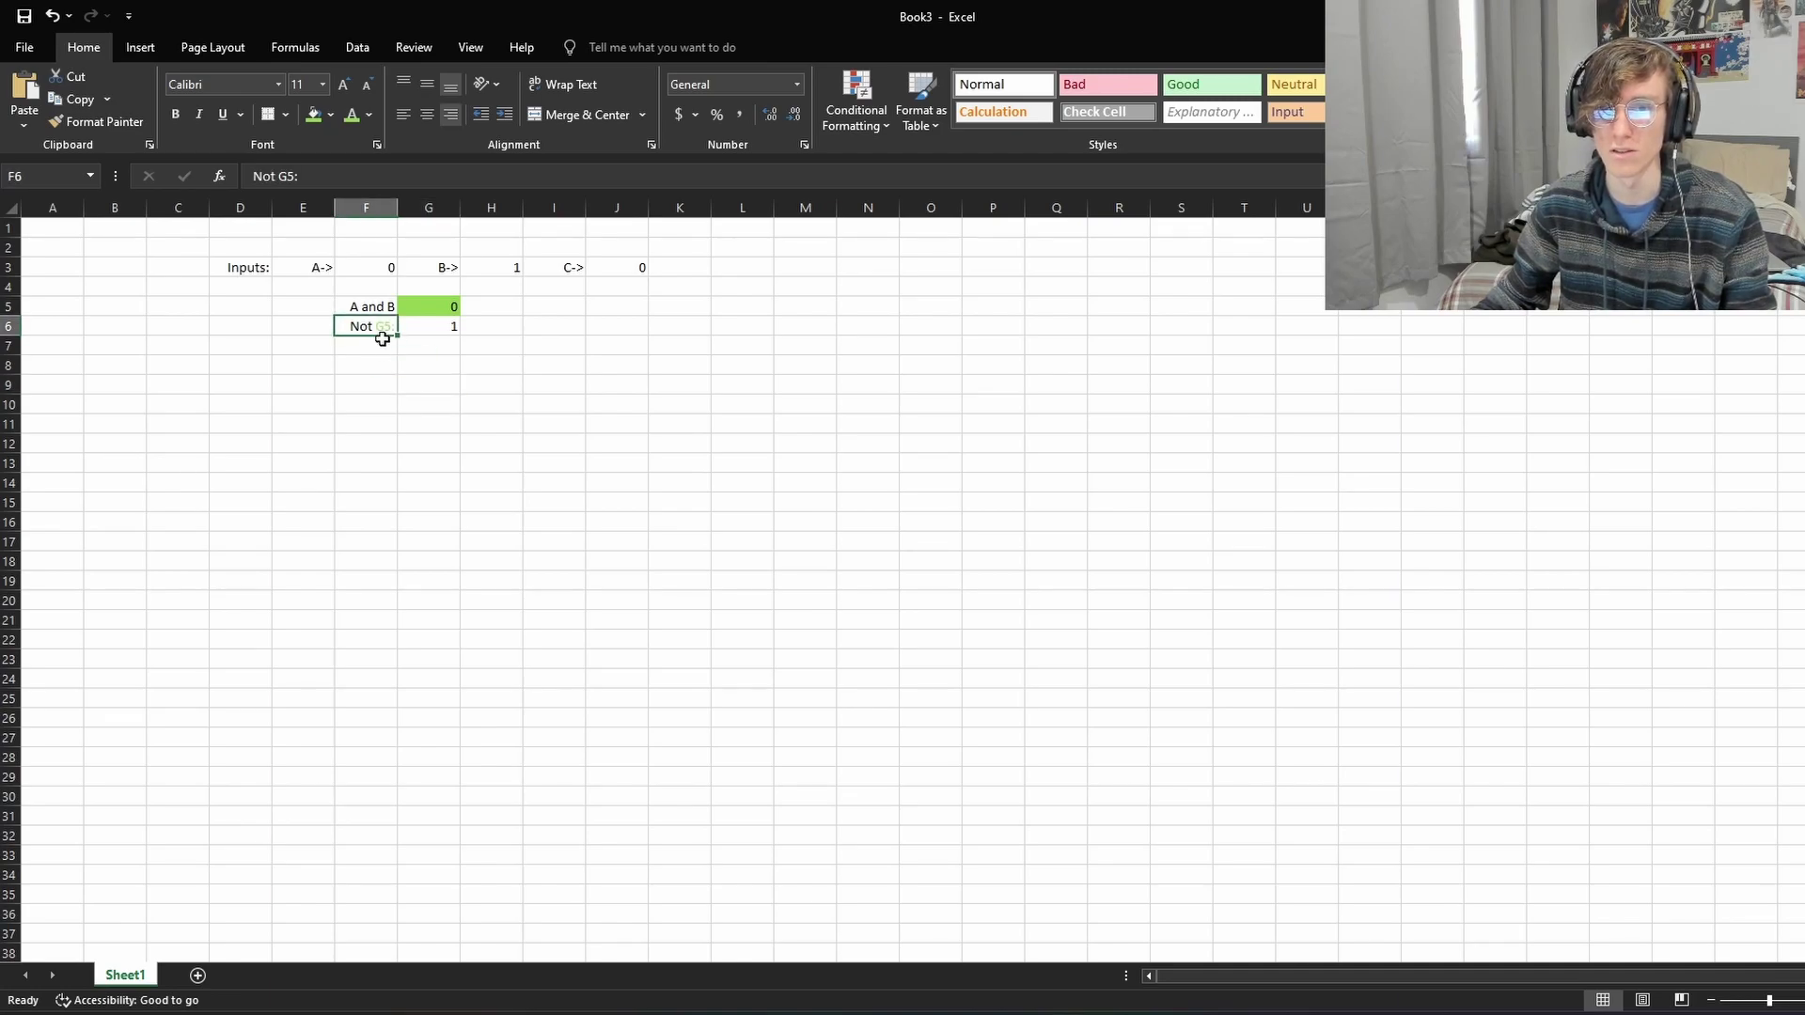
pyautogui.click(432, 303)
pyautogui.doubleClick(439, 309)
pyautogui.click(445, 386)
pyautogui.click(438, 330)
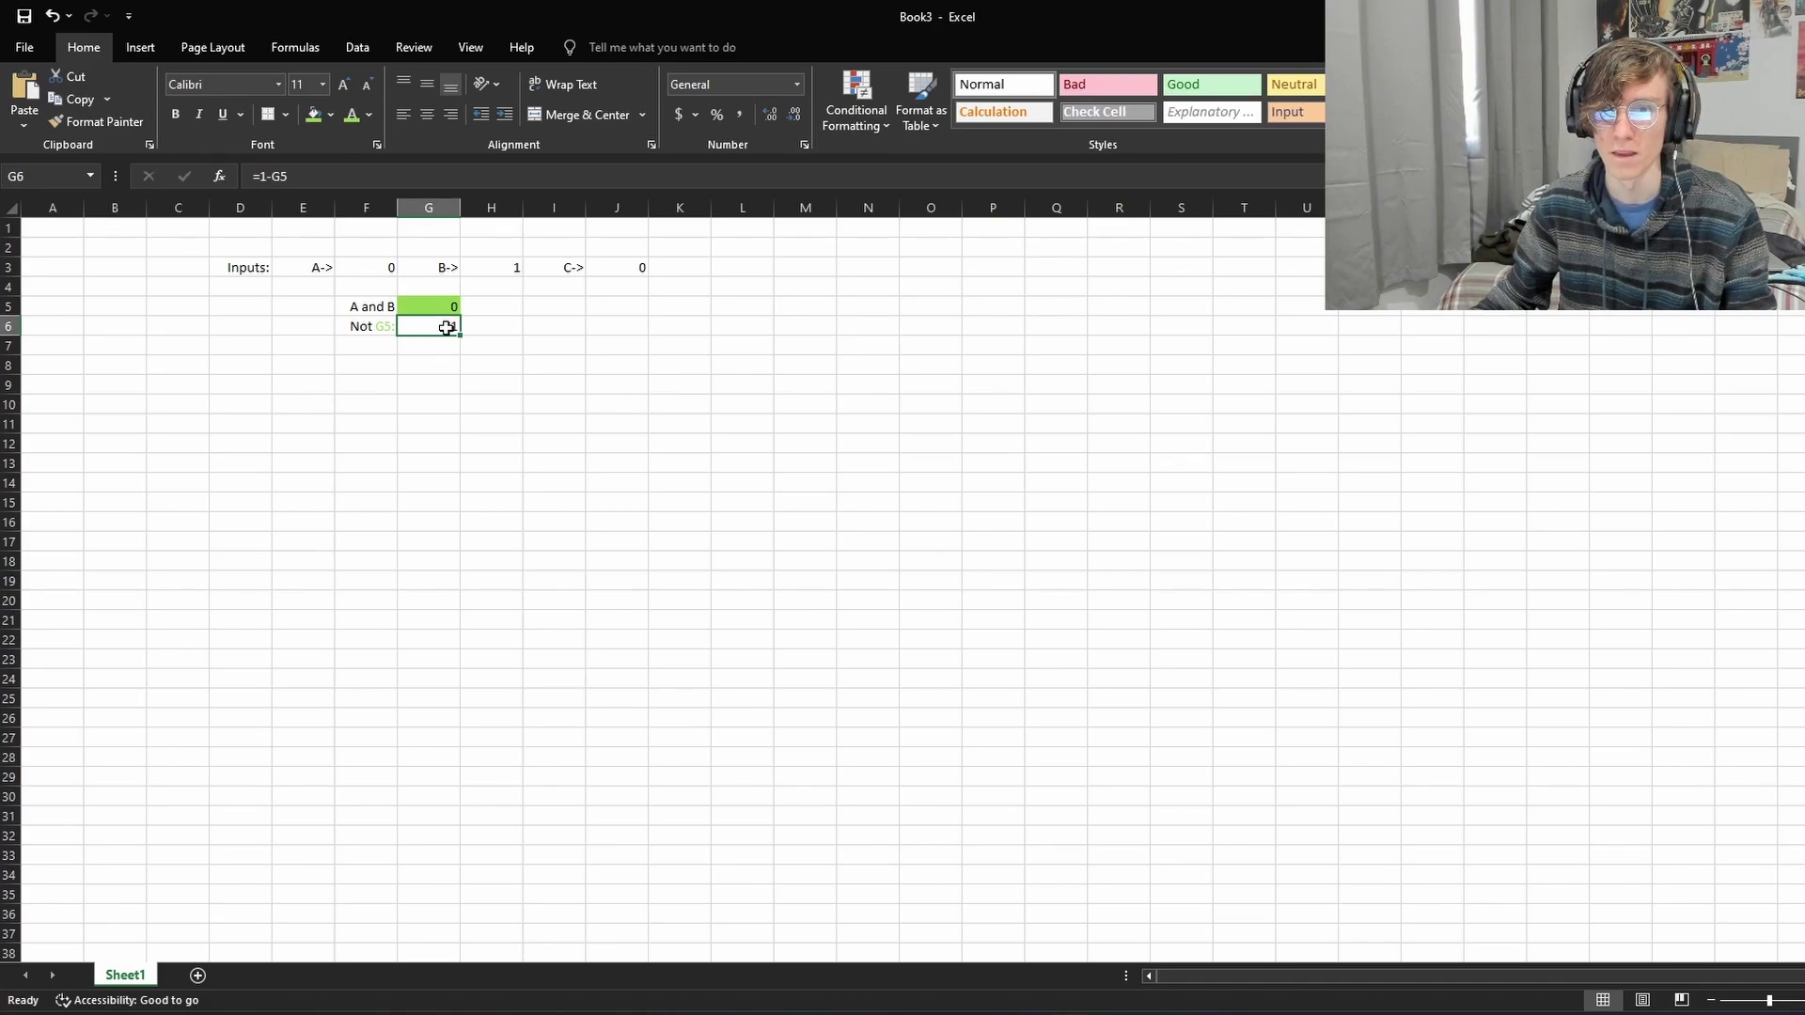
pyautogui.doubleClick(446, 327)
pyautogui.click(460, 376)
# Step: Fill the NOT result cell G6 with green
pyautogui.click(435, 326)
pyautogui.click(330, 115)
pyautogui.click(396, 270)
pyautogui.click(456, 384)
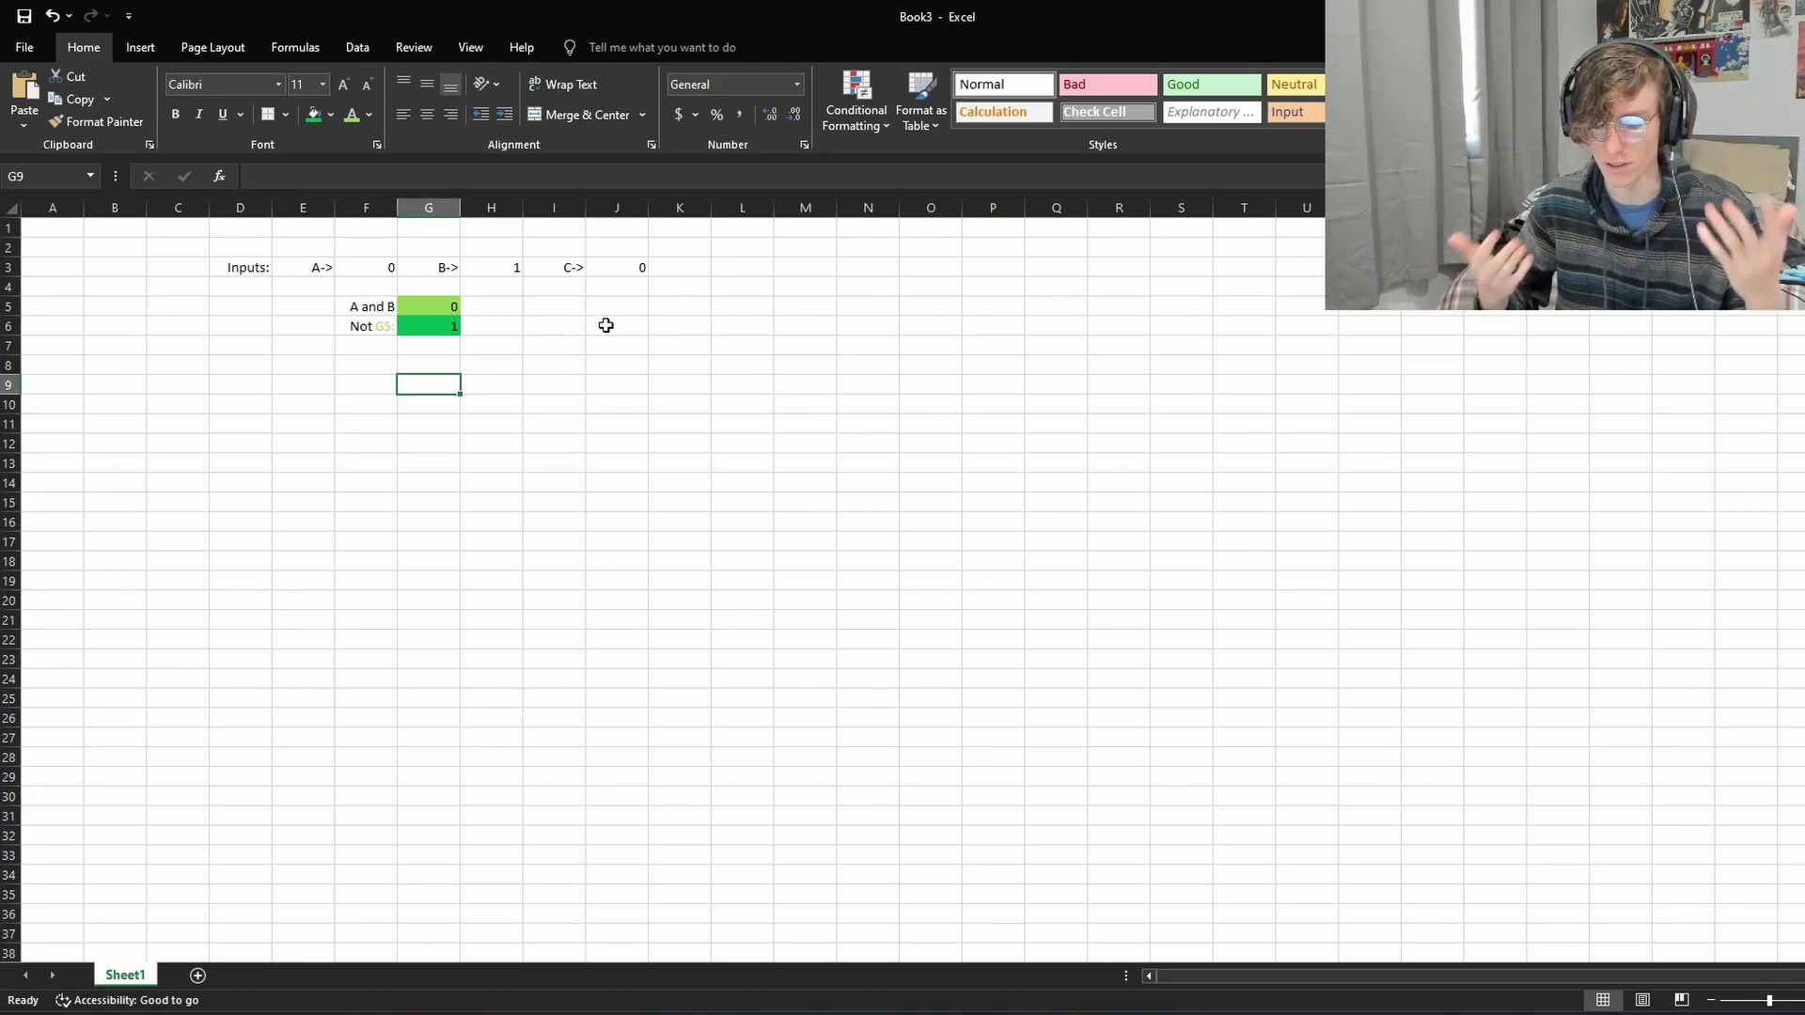
pyautogui.click(445, 329)
pyautogui.click(445, 309)
pyautogui.click(448, 326)
pyautogui.click(518, 385)
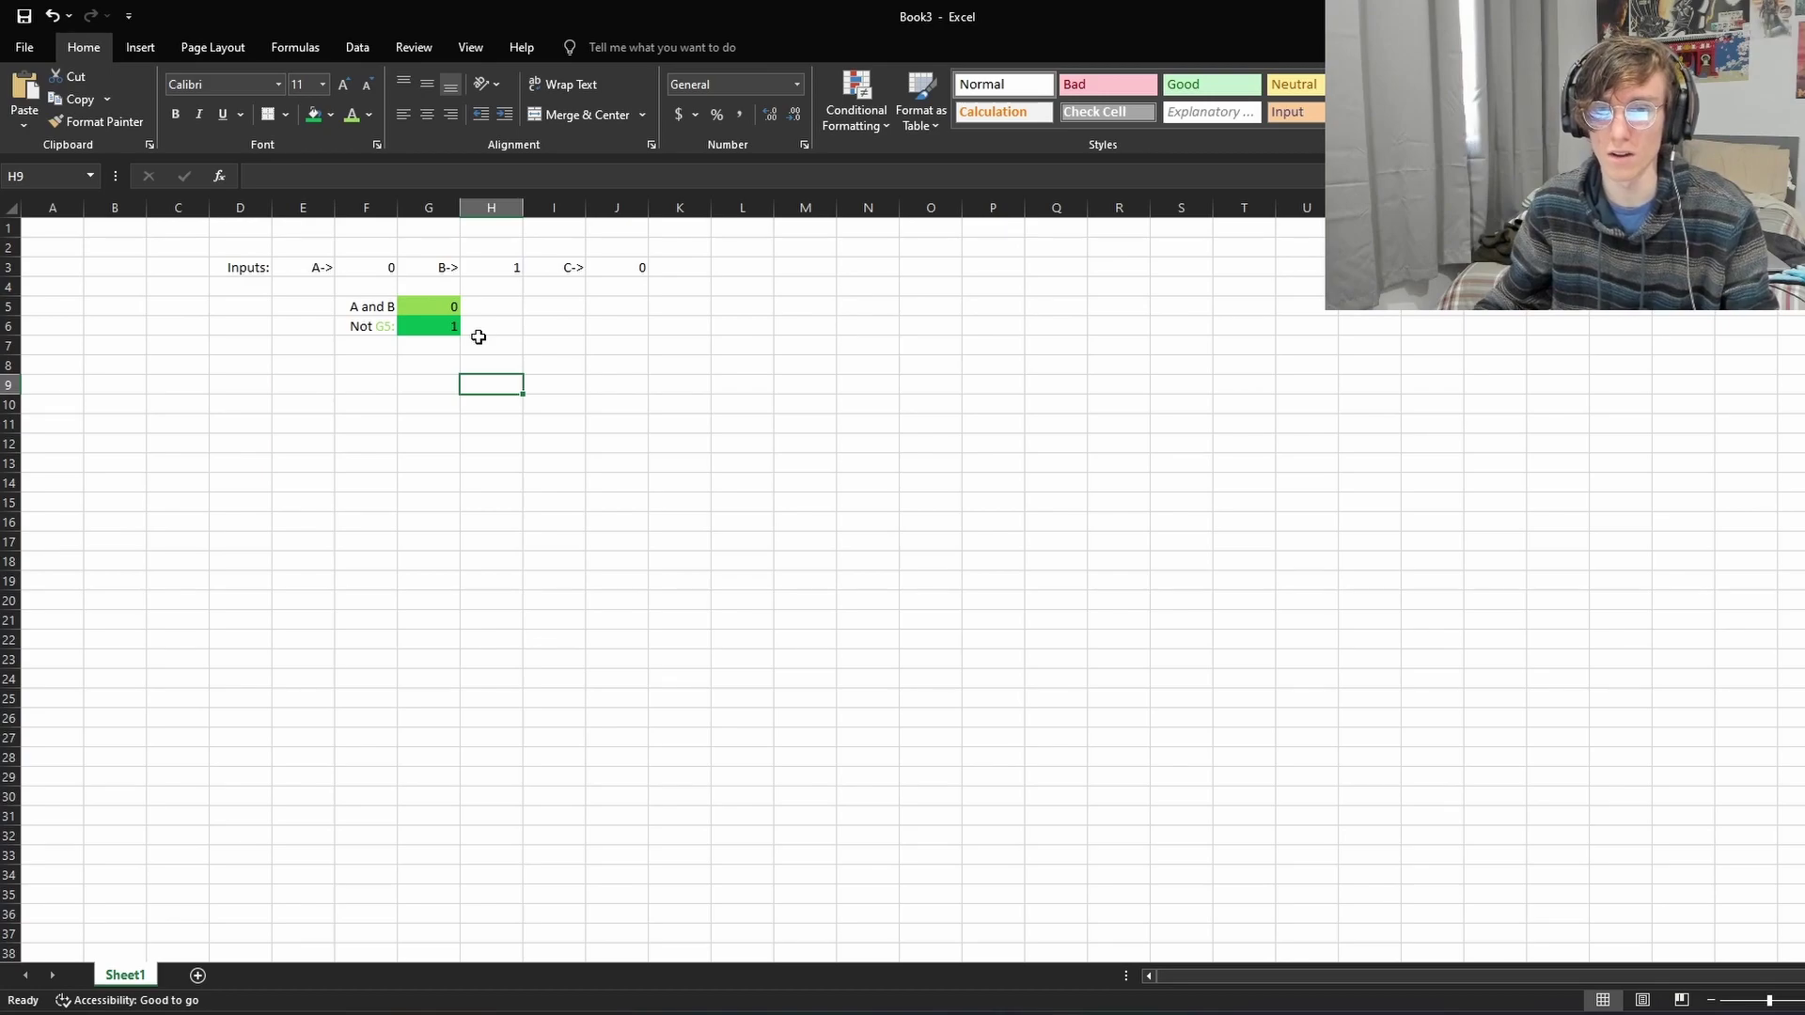
pyautogui.click(433, 383)
pyautogui.click(431, 320)
pyautogui.moveTo(411, 367); pyautogui.dragTo(403, 377)
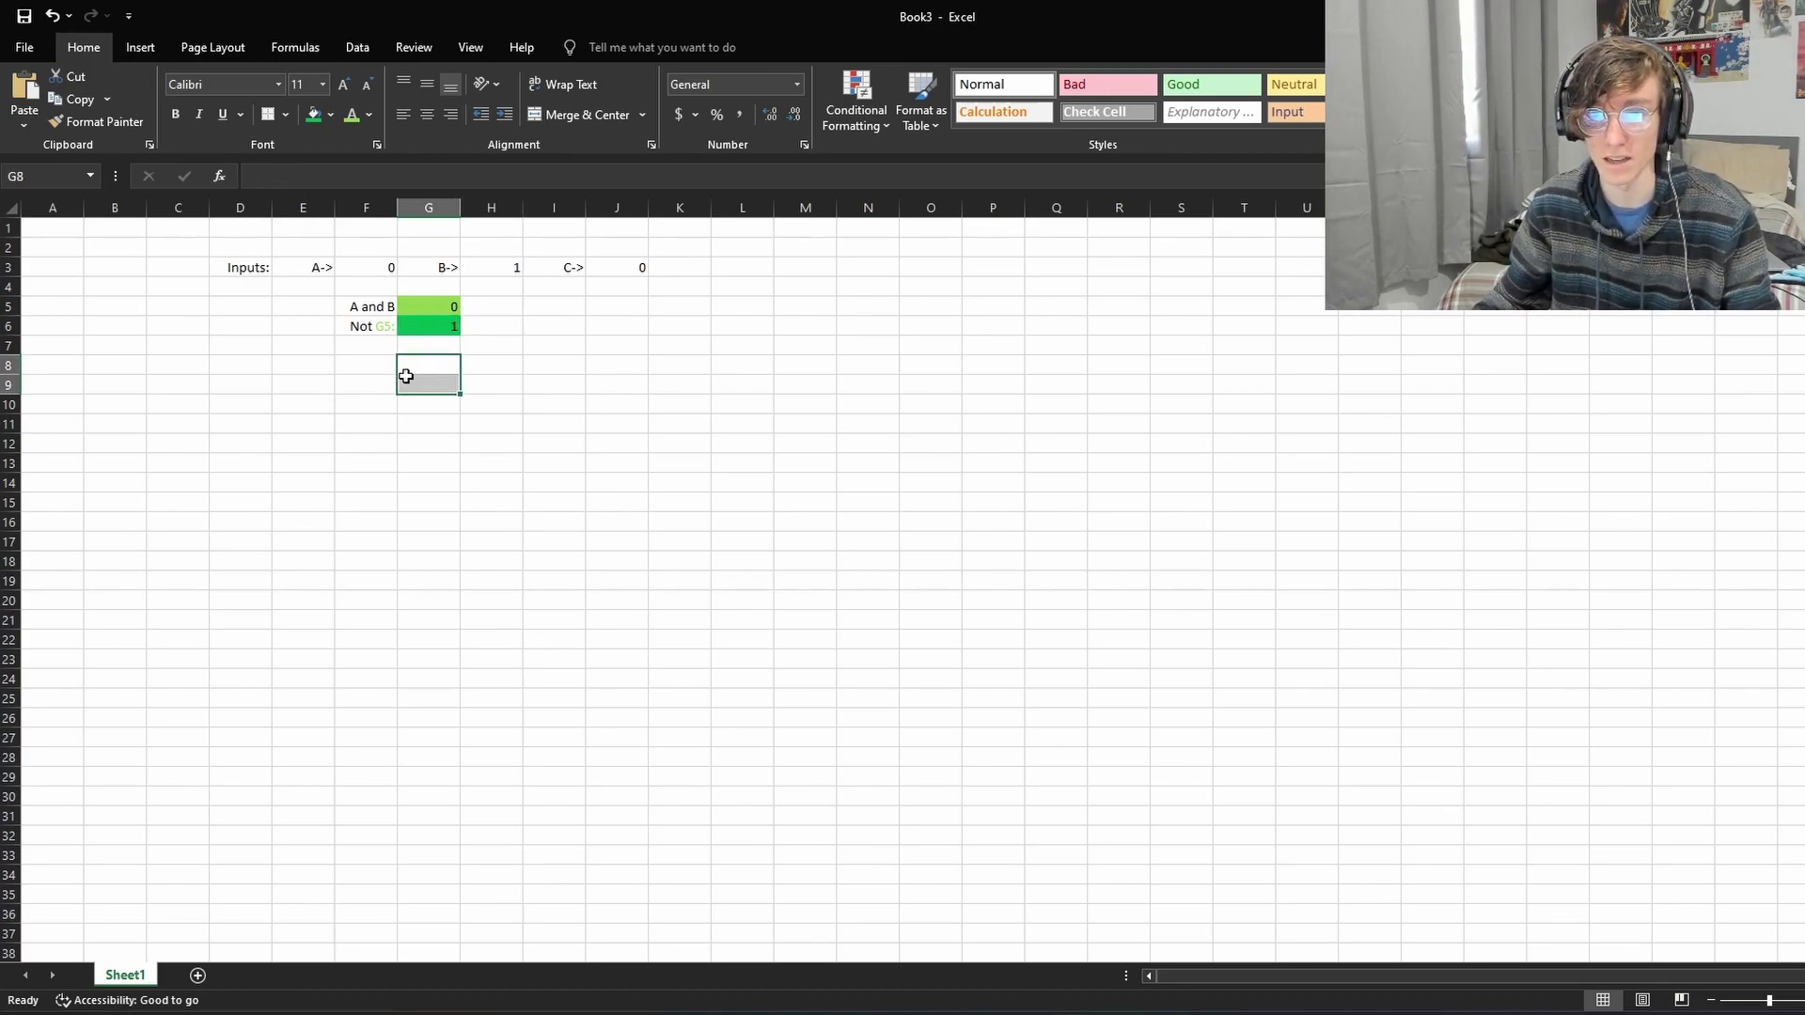
pyautogui.click(449, 369)
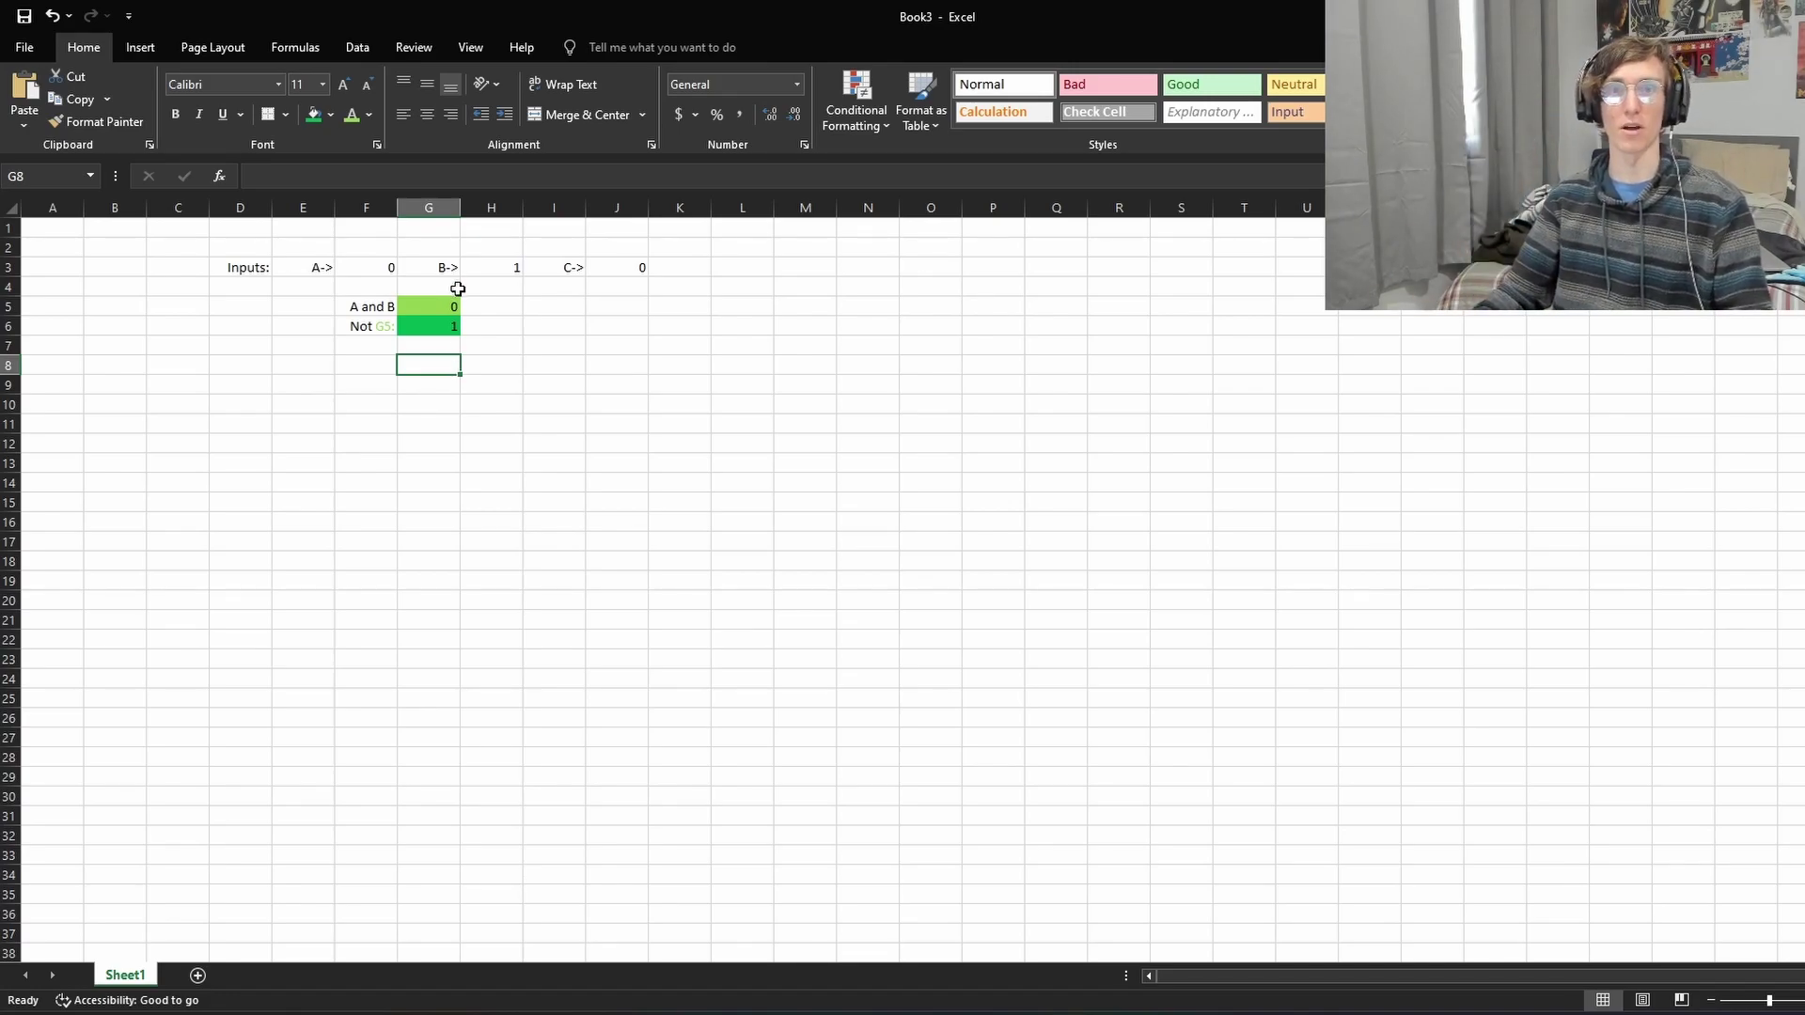
pyautogui.click(495, 341)
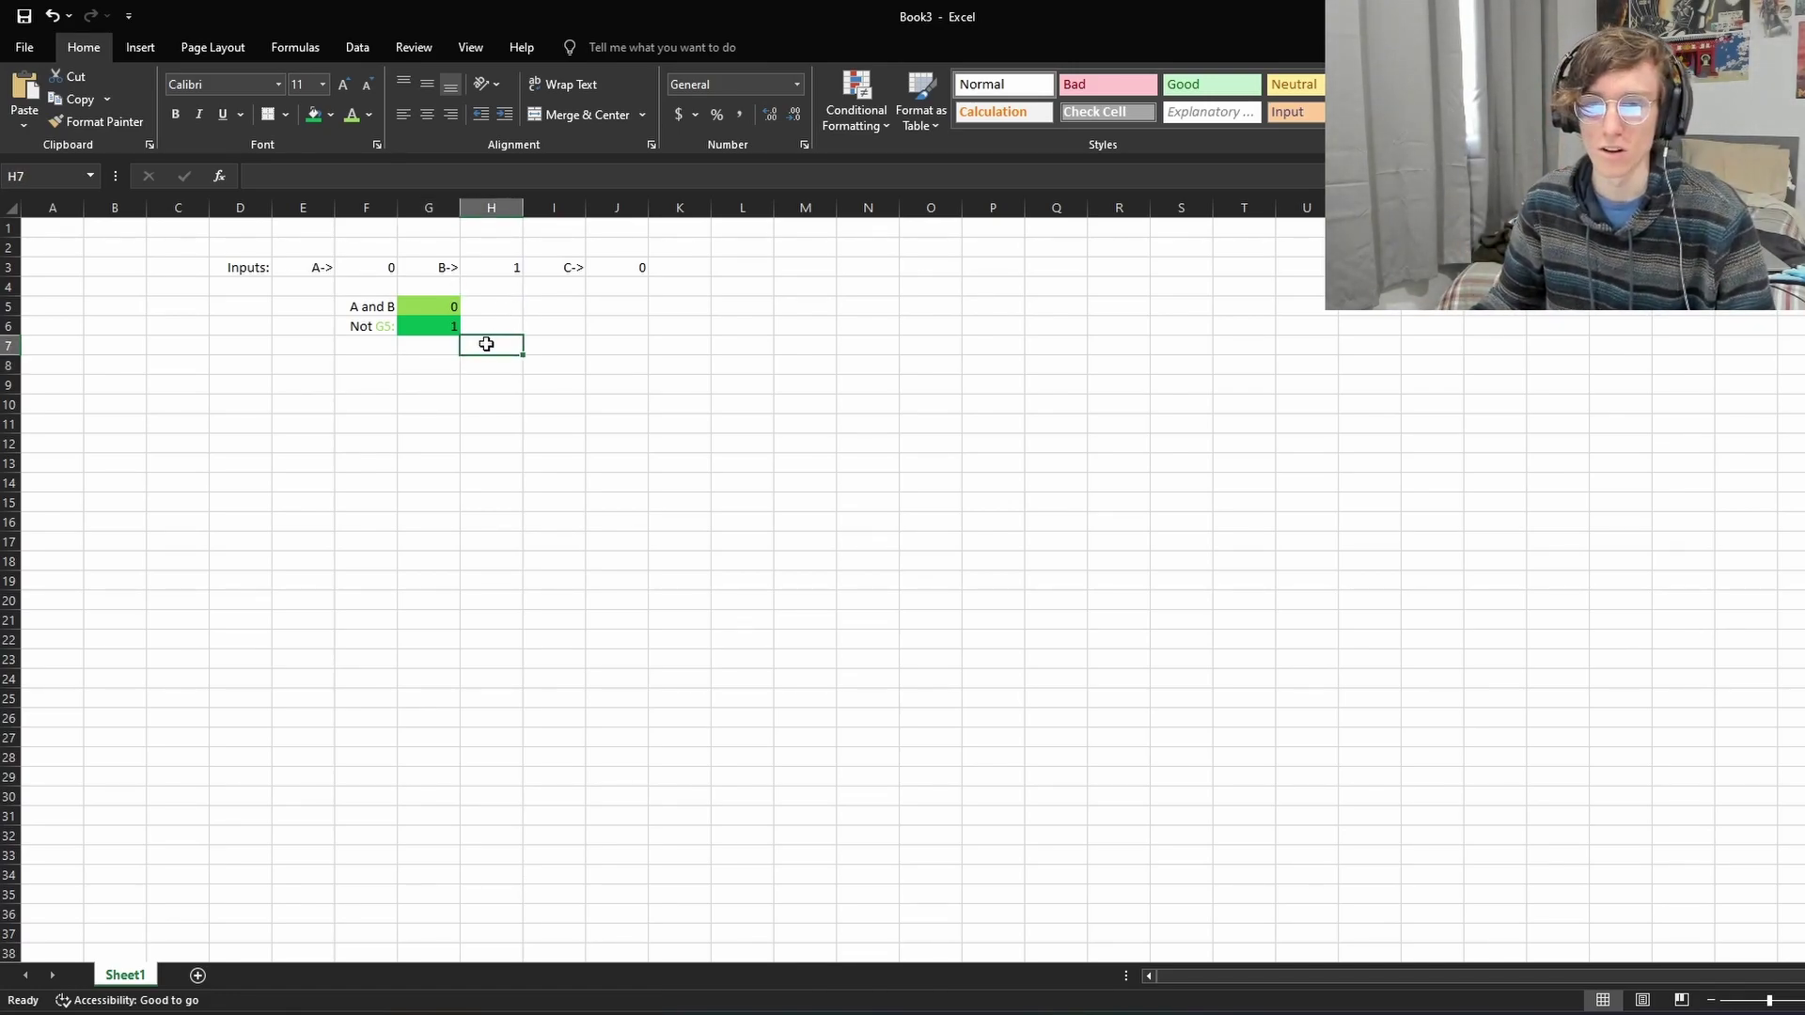
# Step: Check input B in cell H3 and the NOT formula in cell G6
pyautogui.click(490, 268)
pyautogui.doubleClick(504, 273)
pyautogui.click(495, 346)
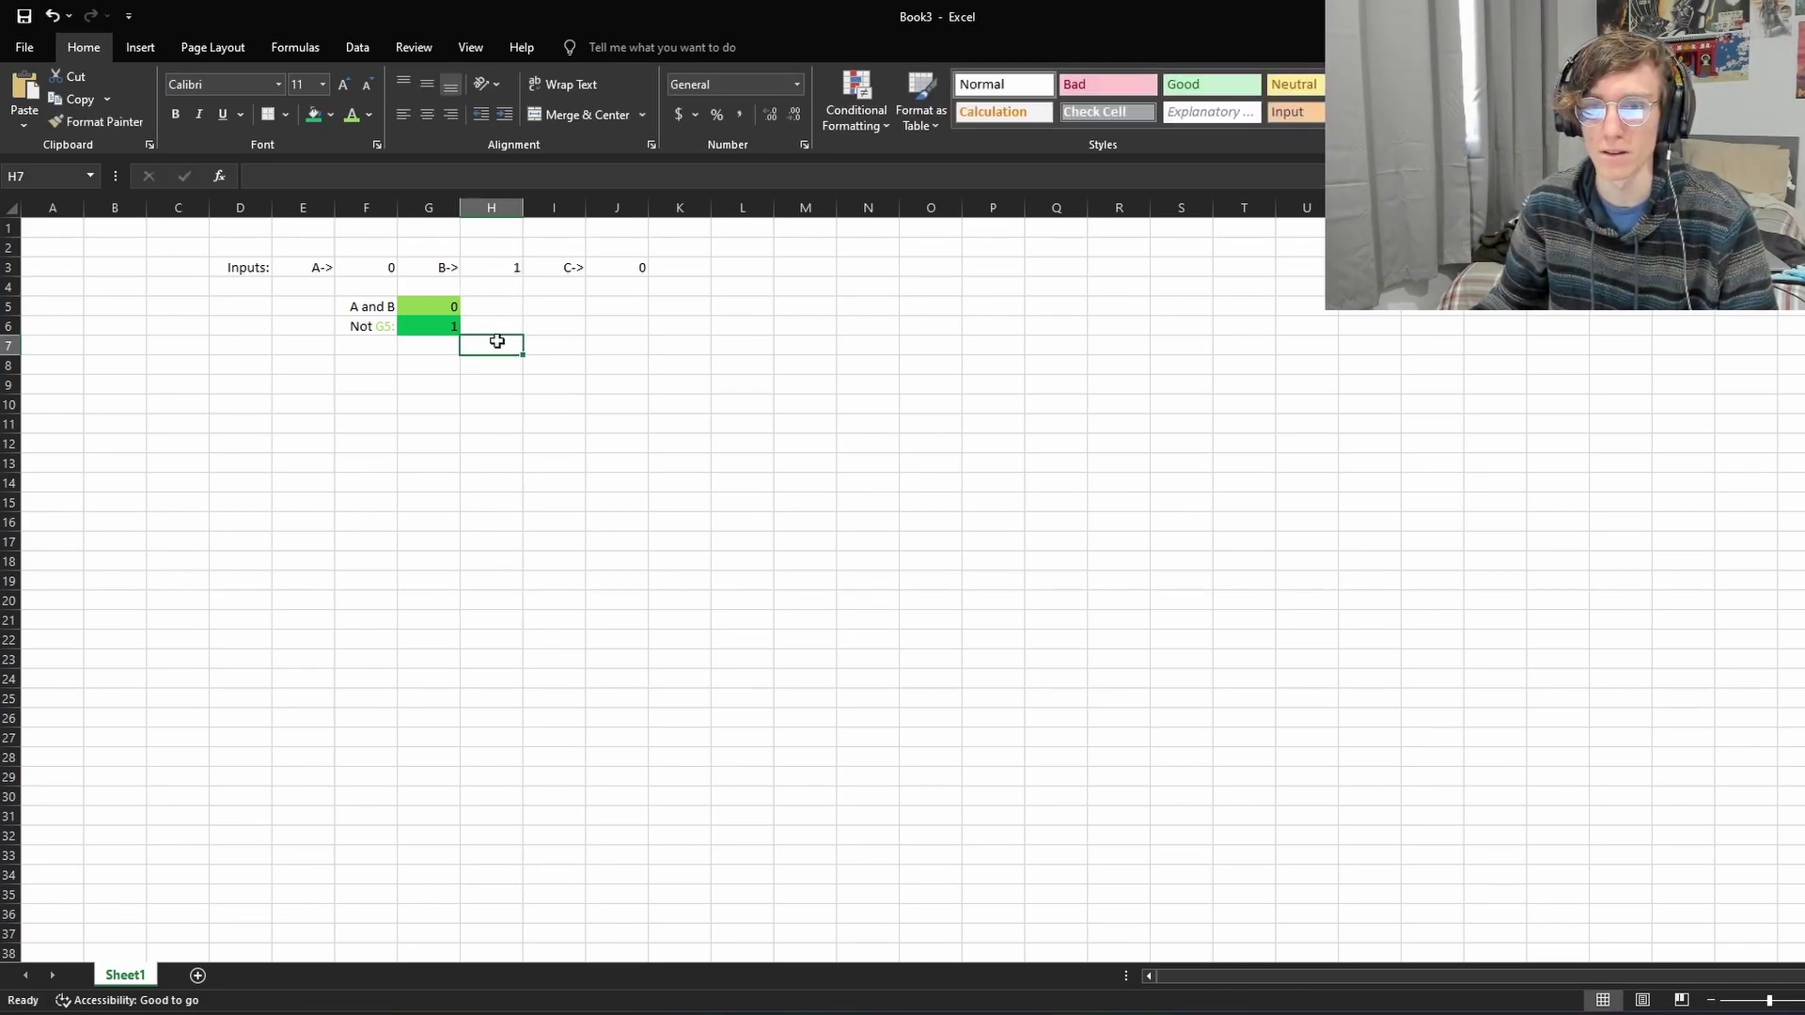
pyautogui.doubleClick(445, 327)
pyautogui.click(487, 371)
pyautogui.click(441, 331)
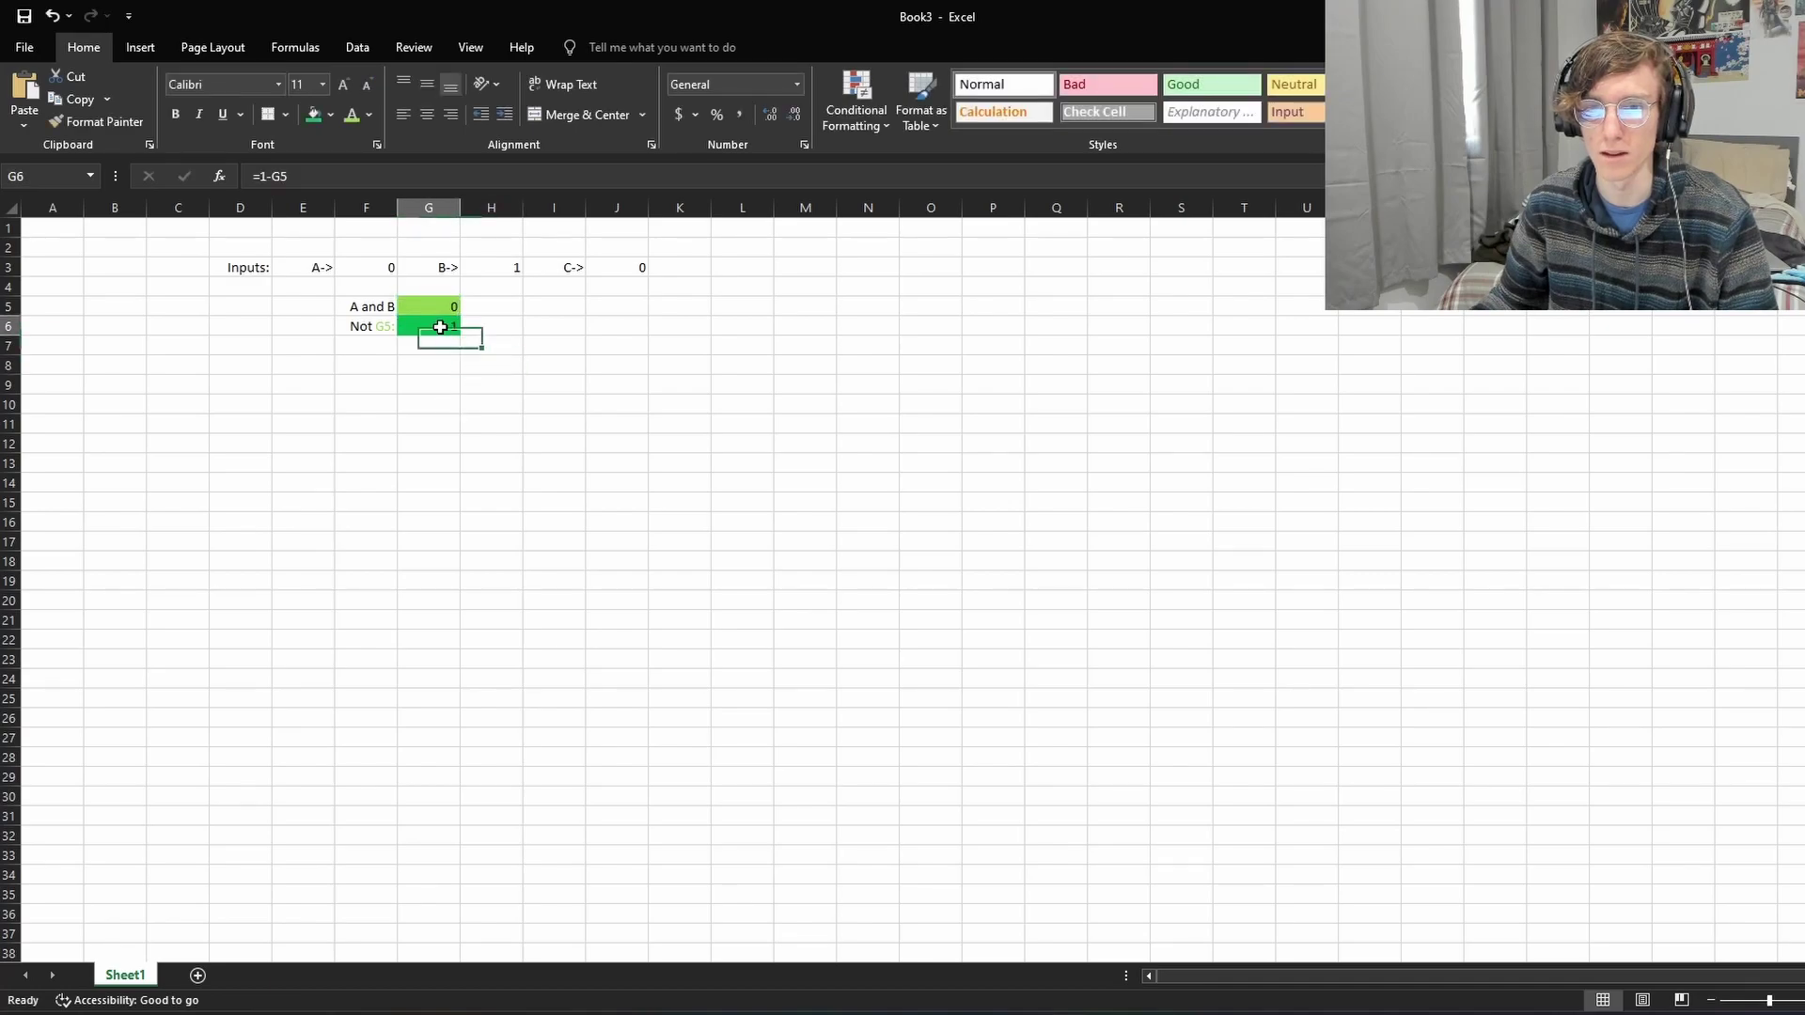
pyautogui.click(481, 381)
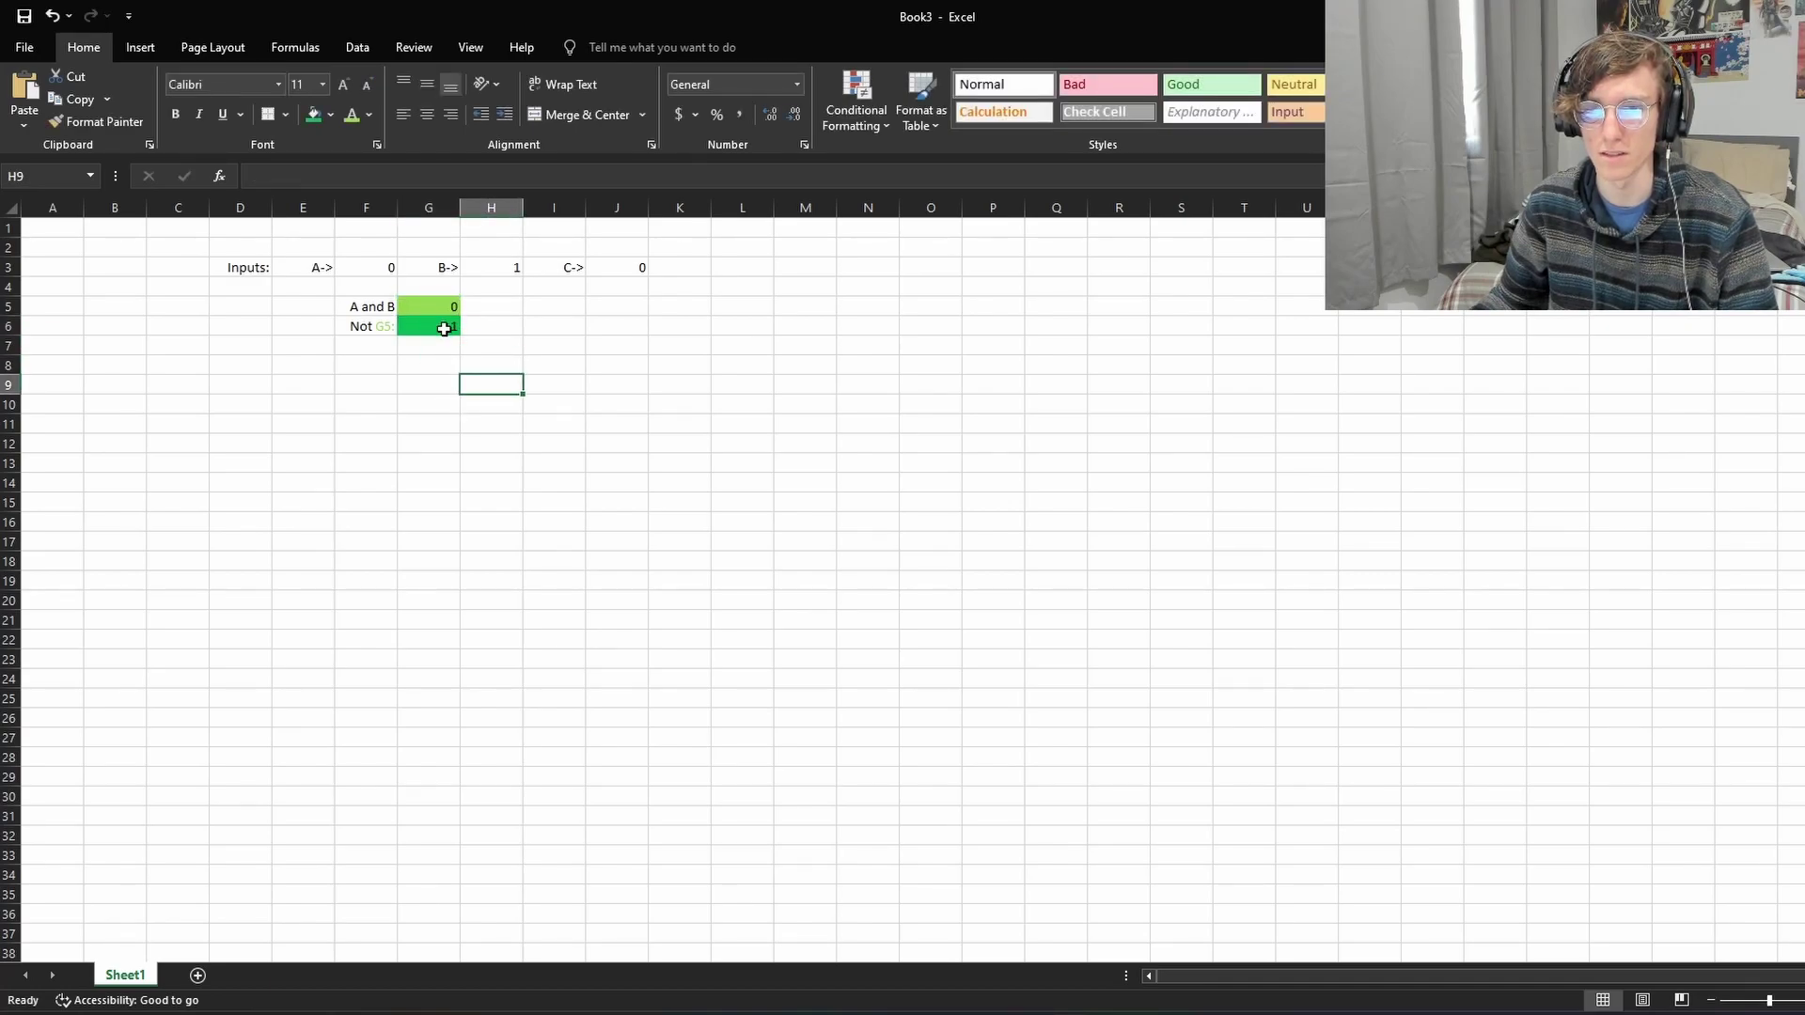
pyautogui.click(443, 330)
pyautogui.click(495, 366)
pyautogui.doubleClick(510, 369)
pyautogui.press('Return')
pyautogui.click(367, 268)
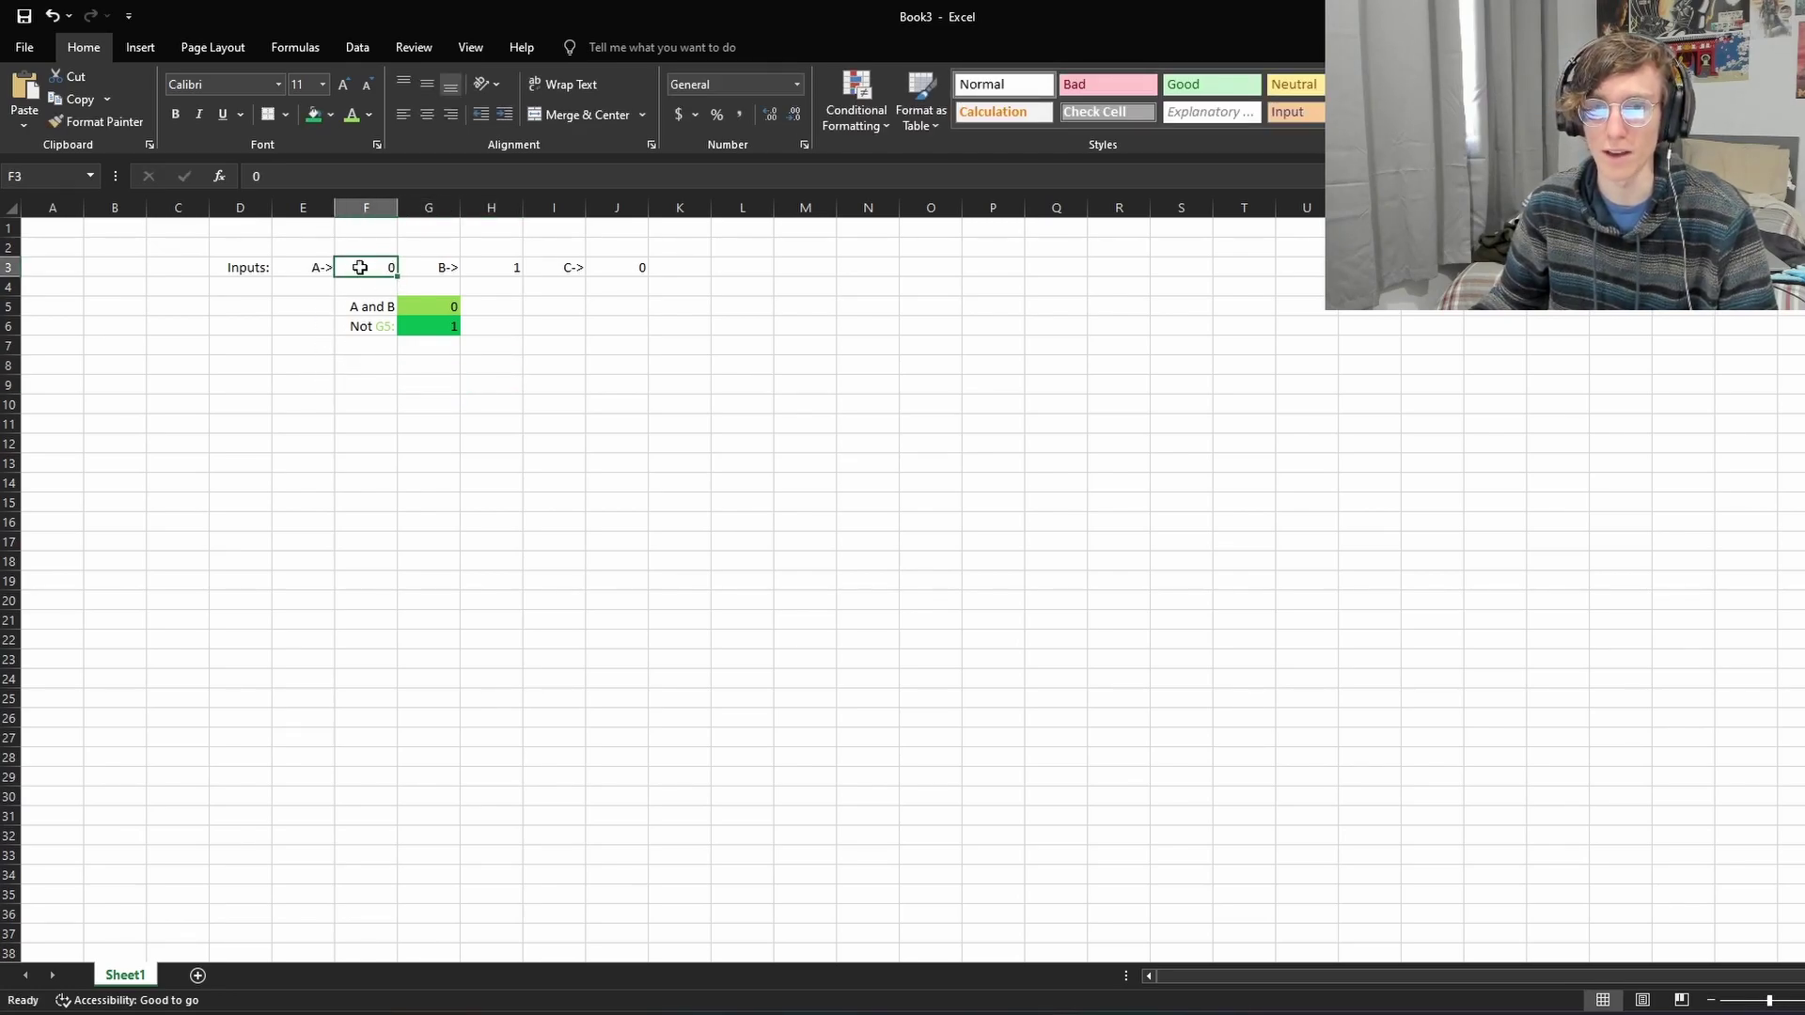
pyautogui.click(329, 372)
pyautogui.click(435, 324)
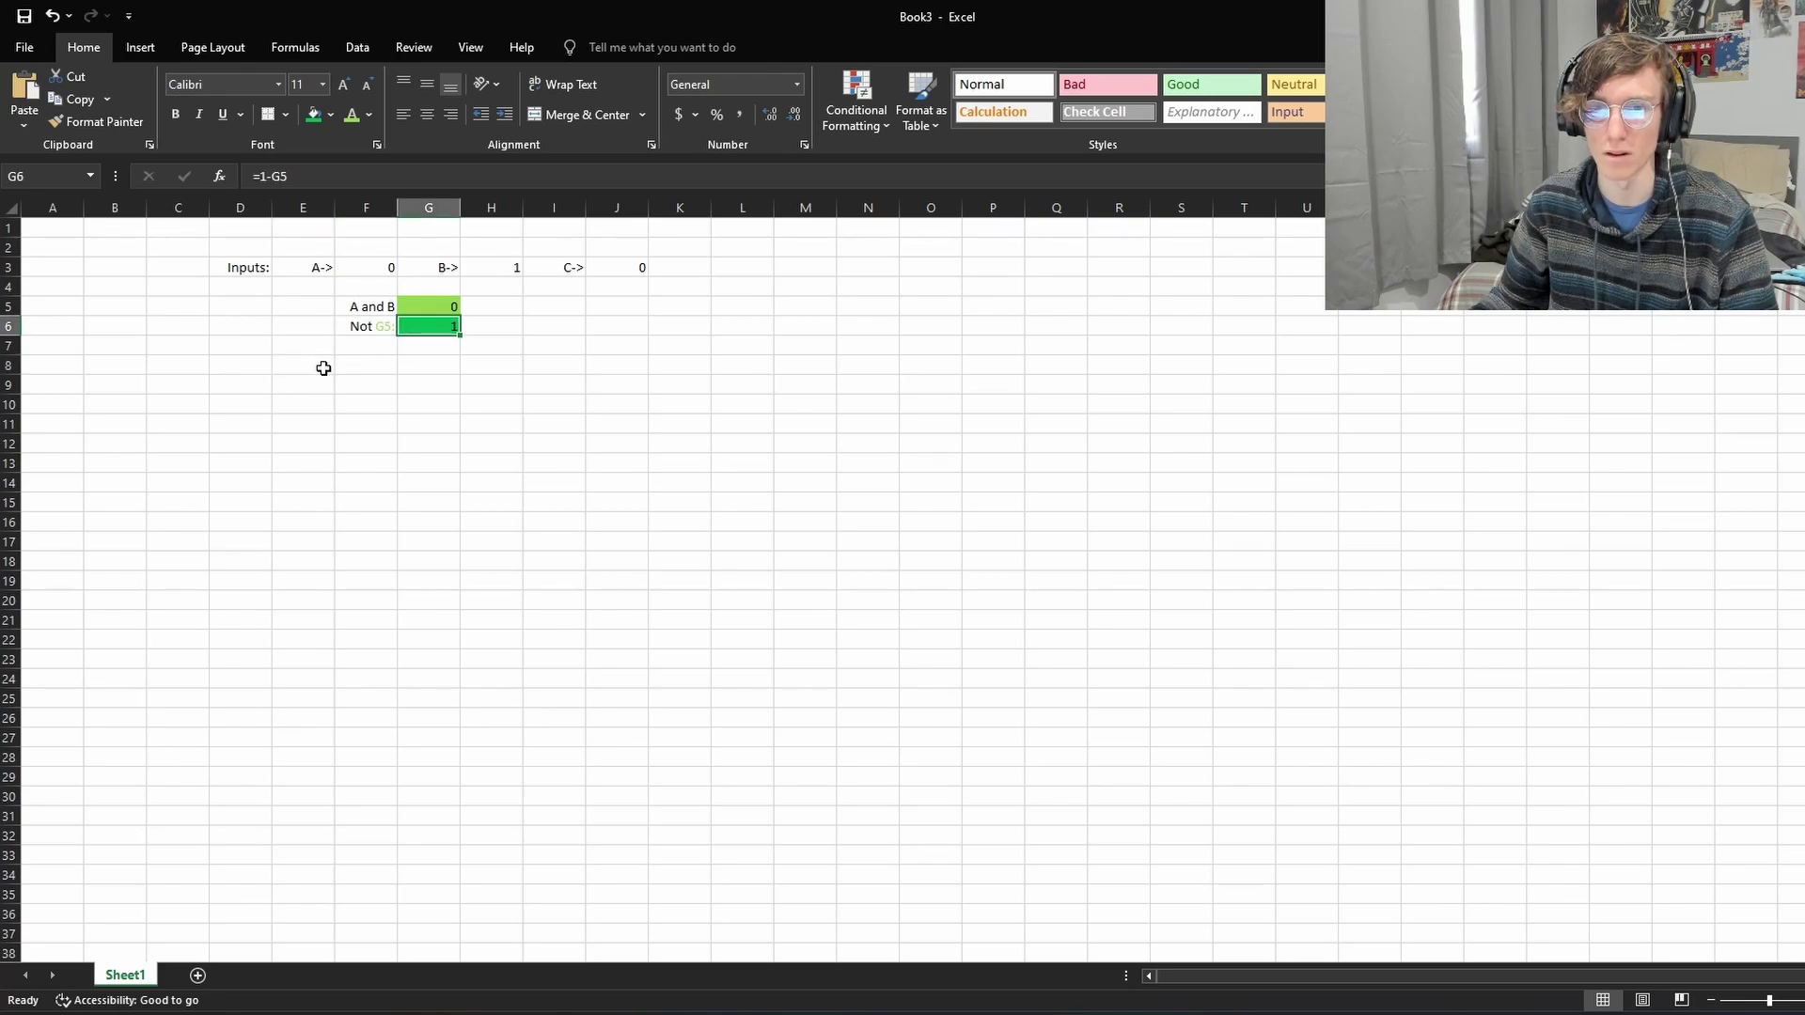
pyautogui.click(325, 367)
pyautogui.click(423, 325)
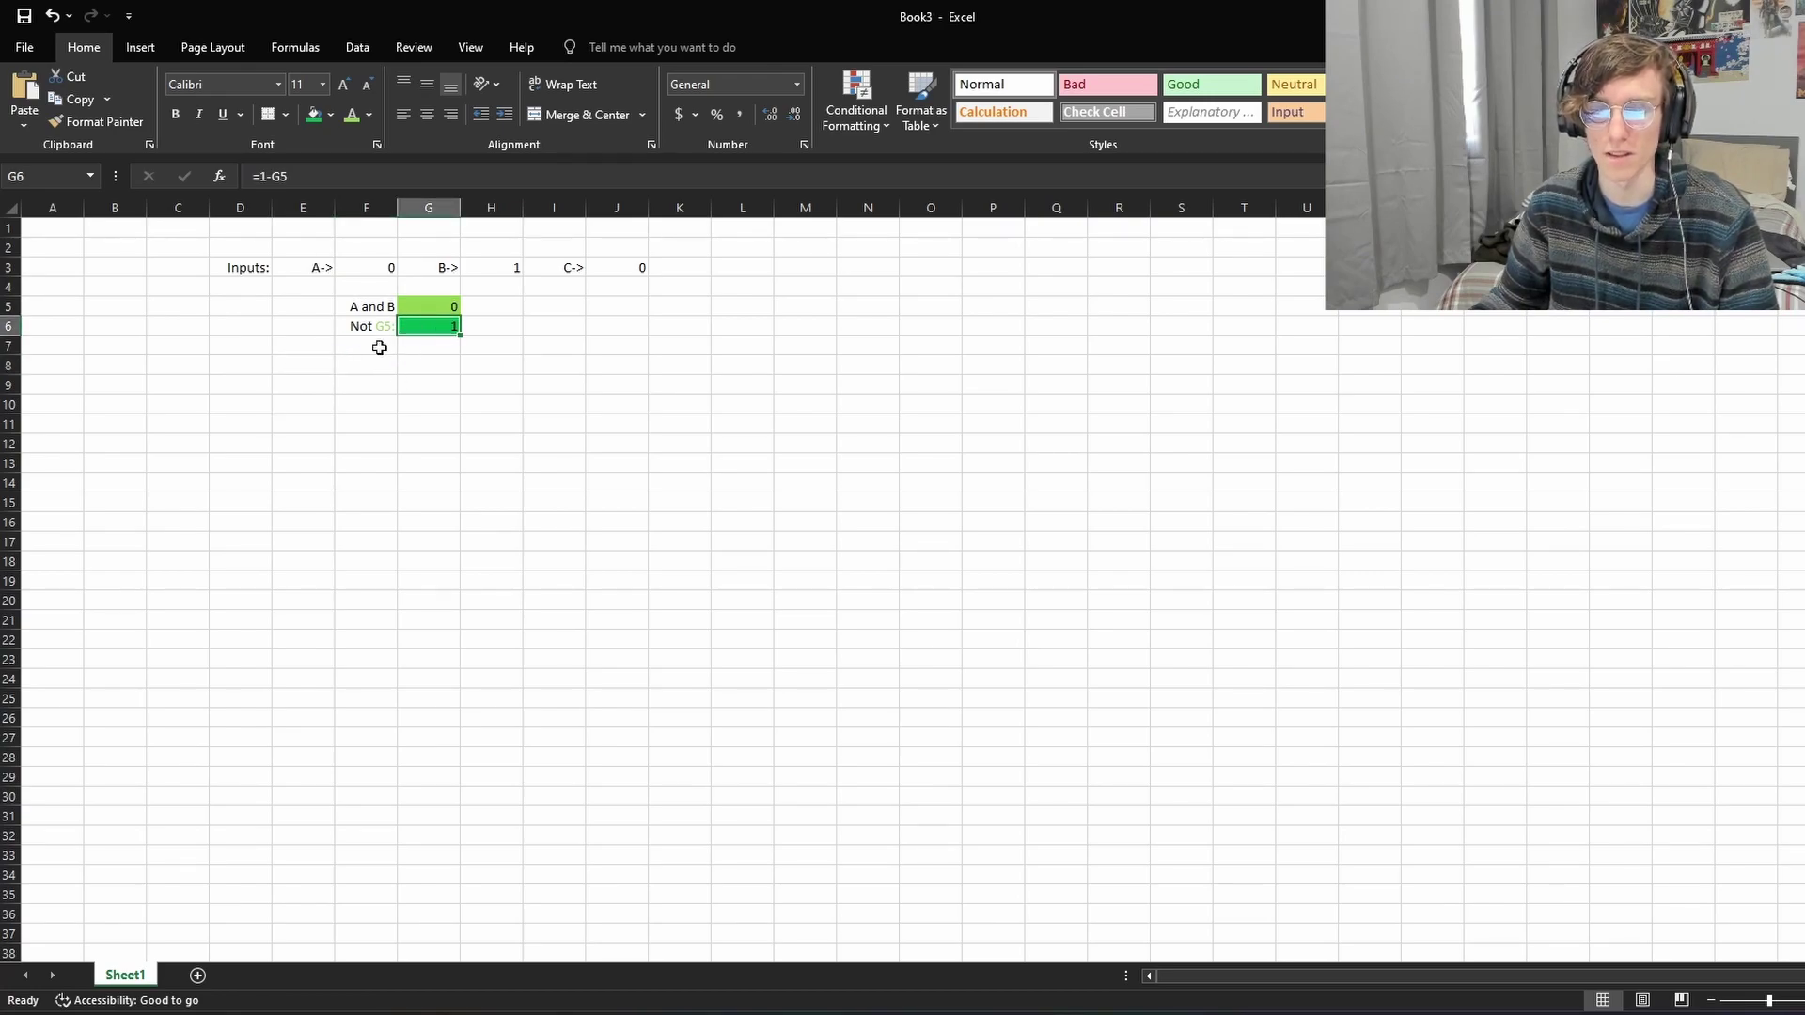
pyautogui.click(319, 366)
pyautogui.click(496, 366)
pyautogui.click(310, 367)
pyautogui.click(530, 369)
pyautogui.click(302, 373)
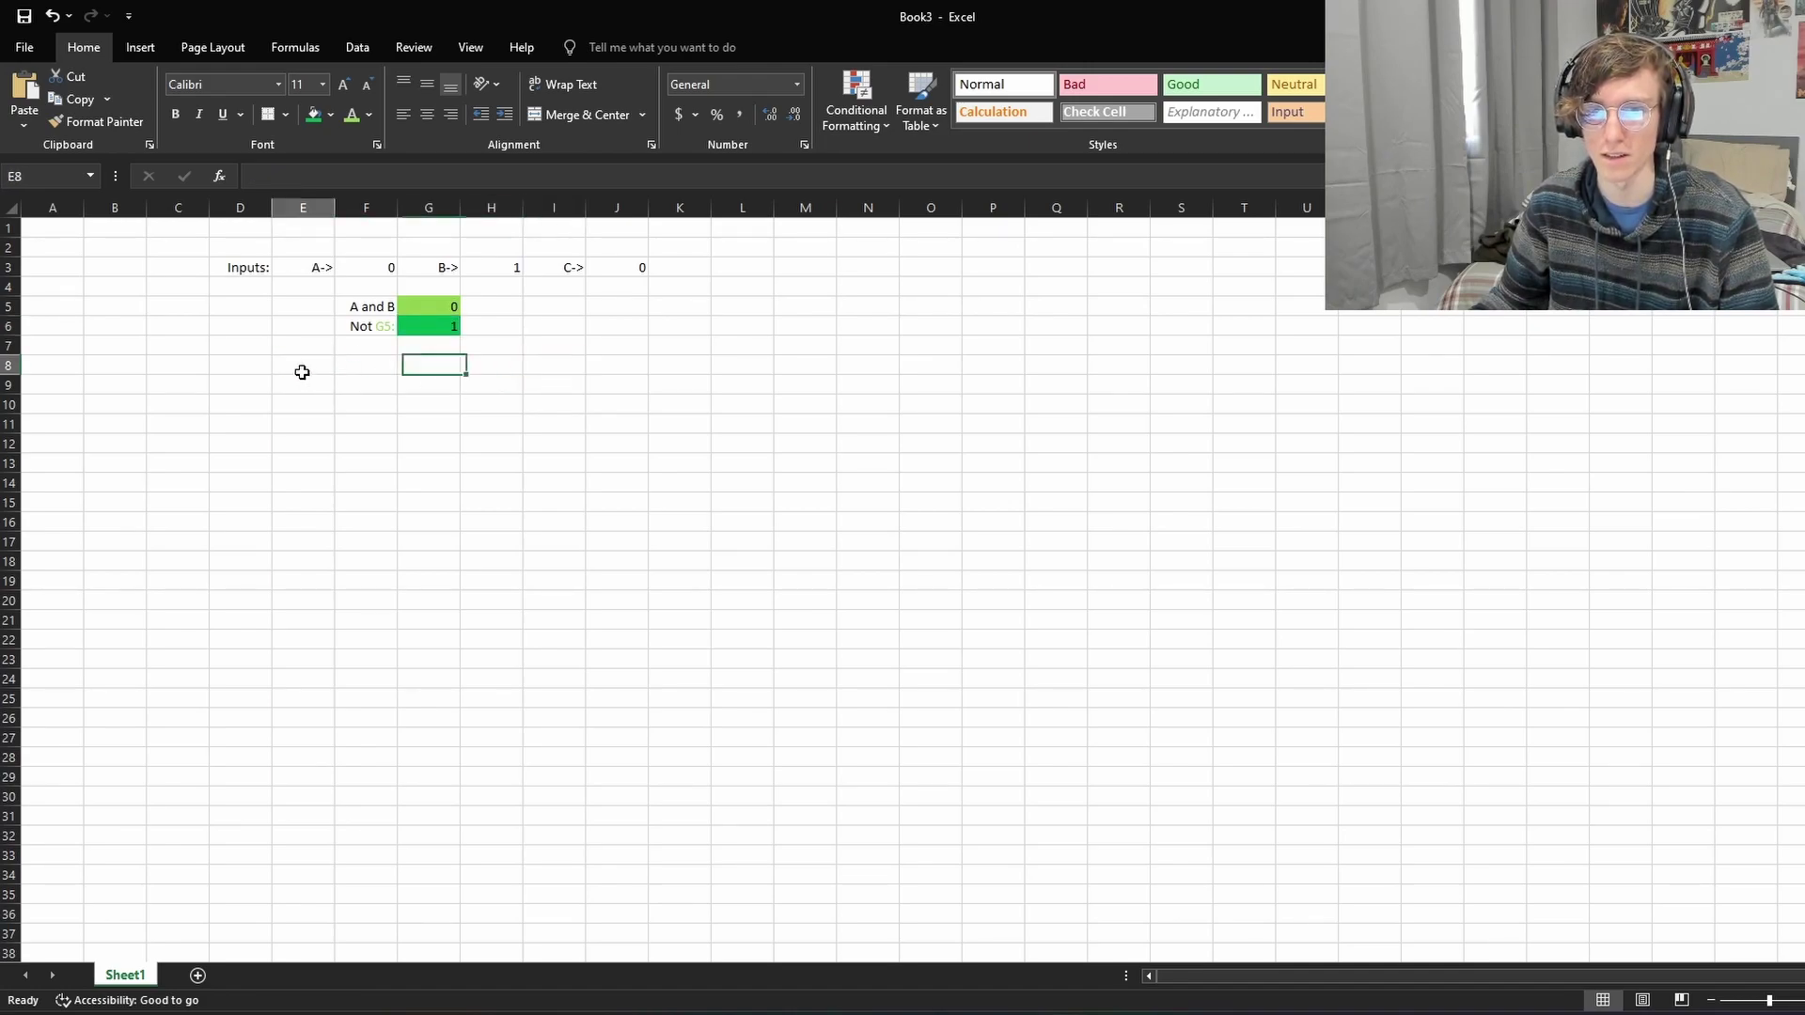
pyautogui.click(528, 371)
pyautogui.click(425, 425)
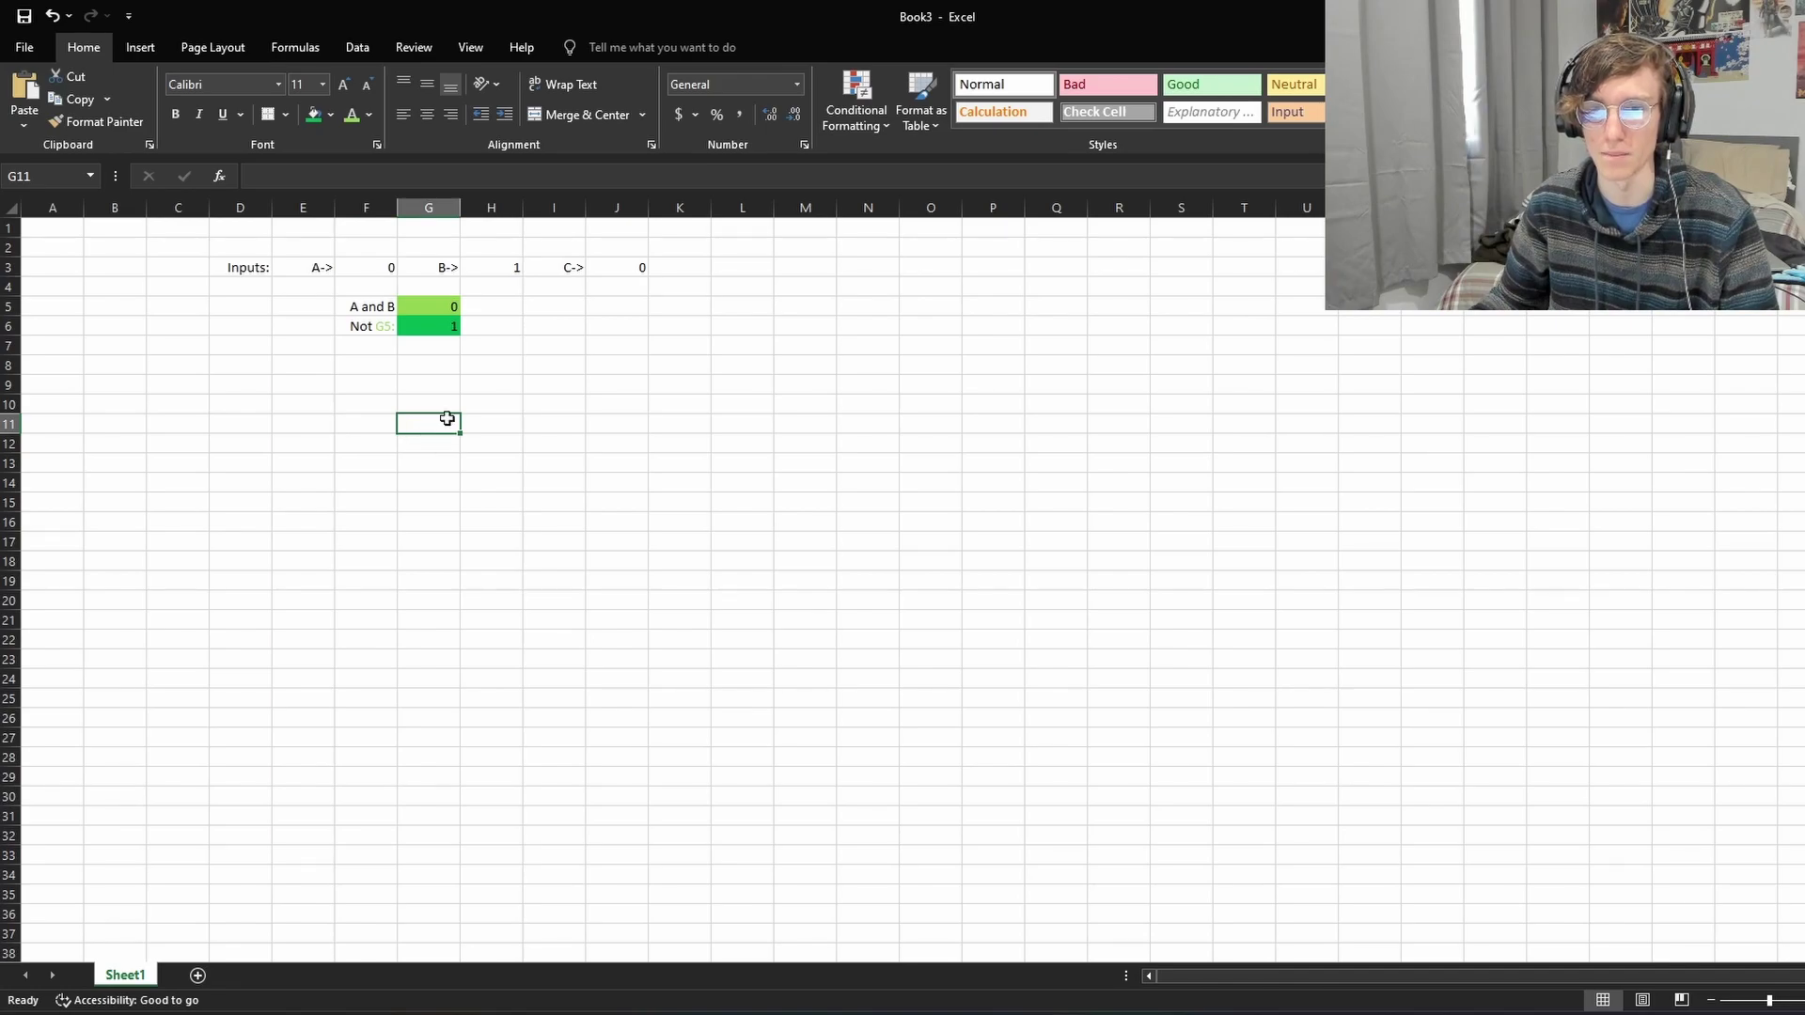
pyautogui.click(511, 370)
pyautogui.click(539, 368)
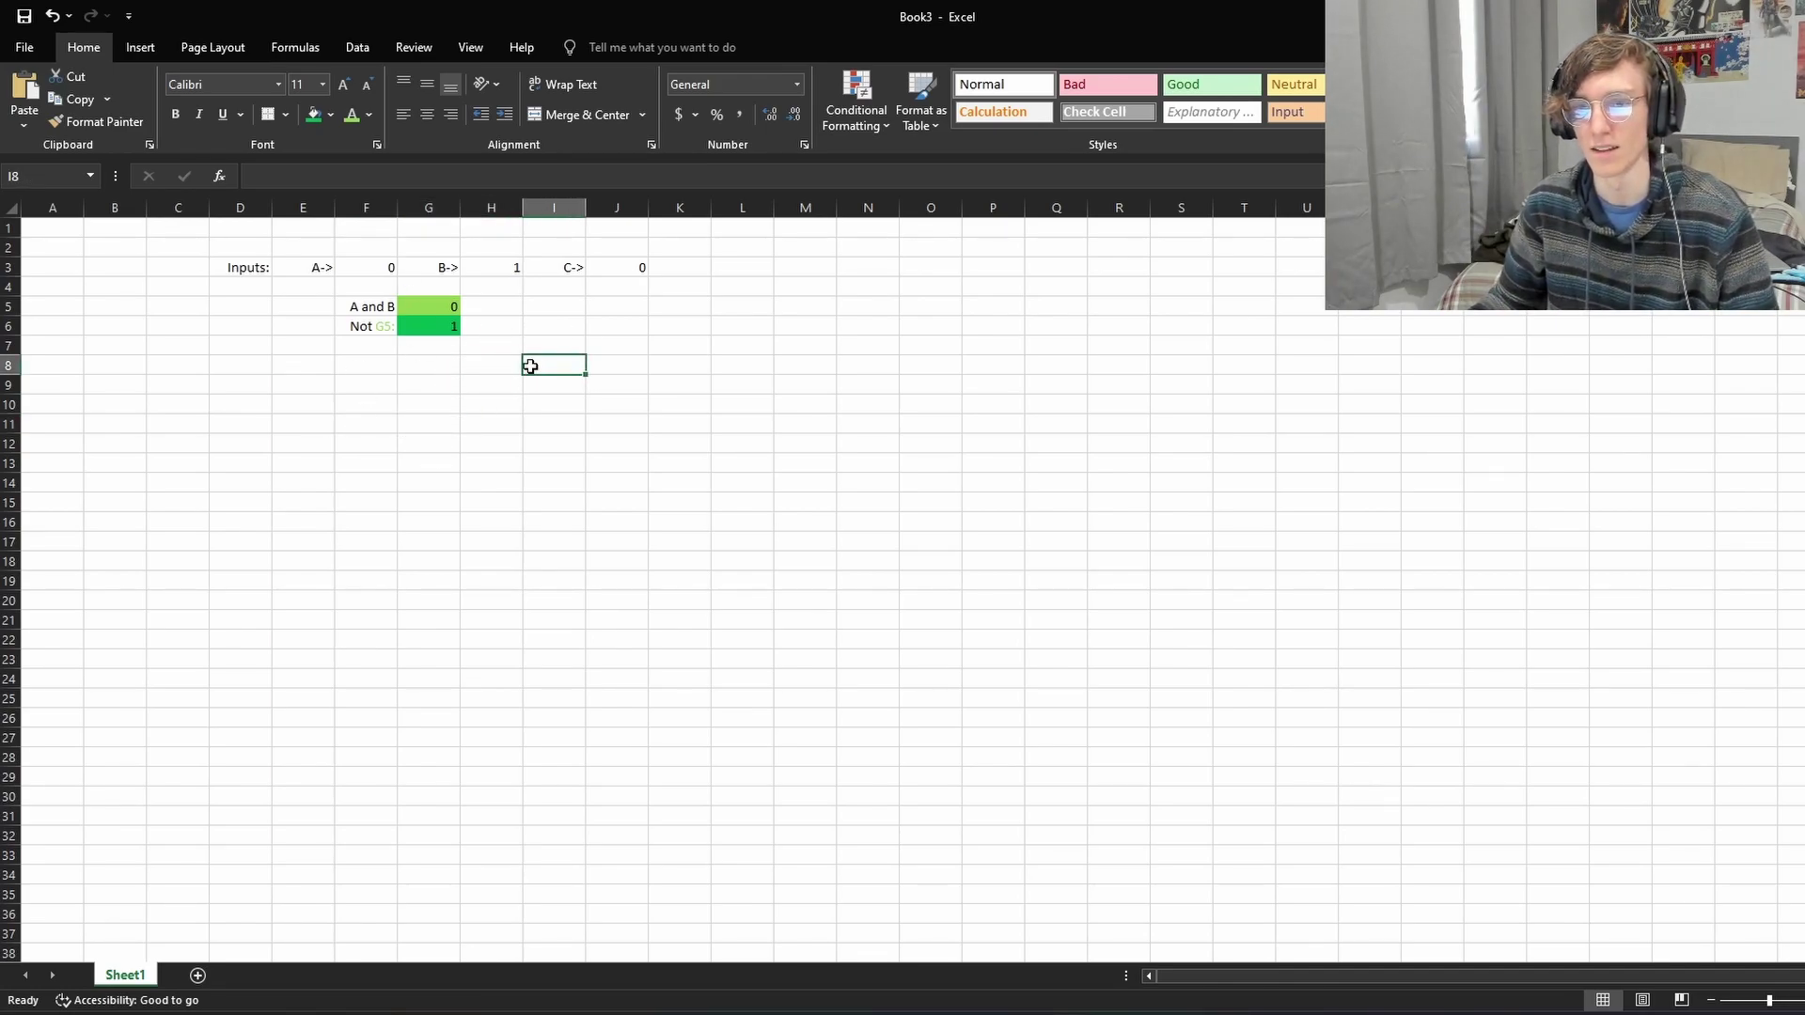
pyautogui.click(505, 345)
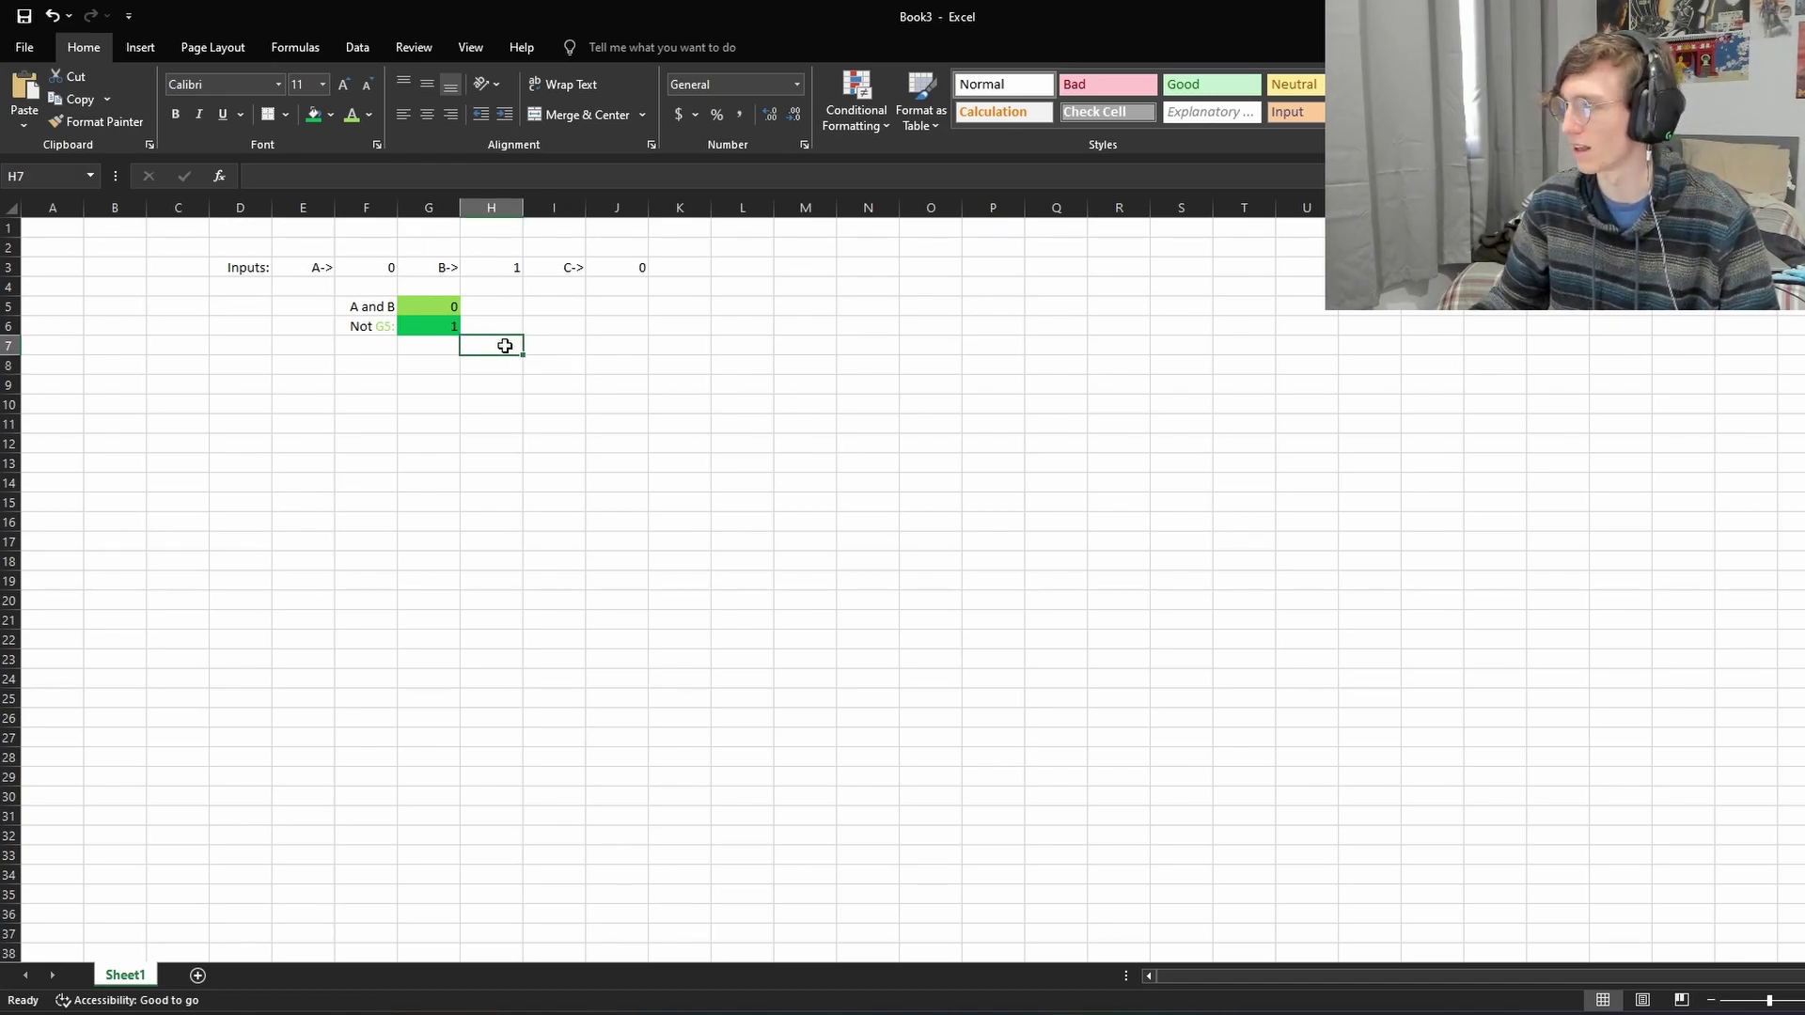
# Step: Enter the label "B and G6" in cell H8 and color its "G6" part green
pyautogui.doubleClick(503, 365)
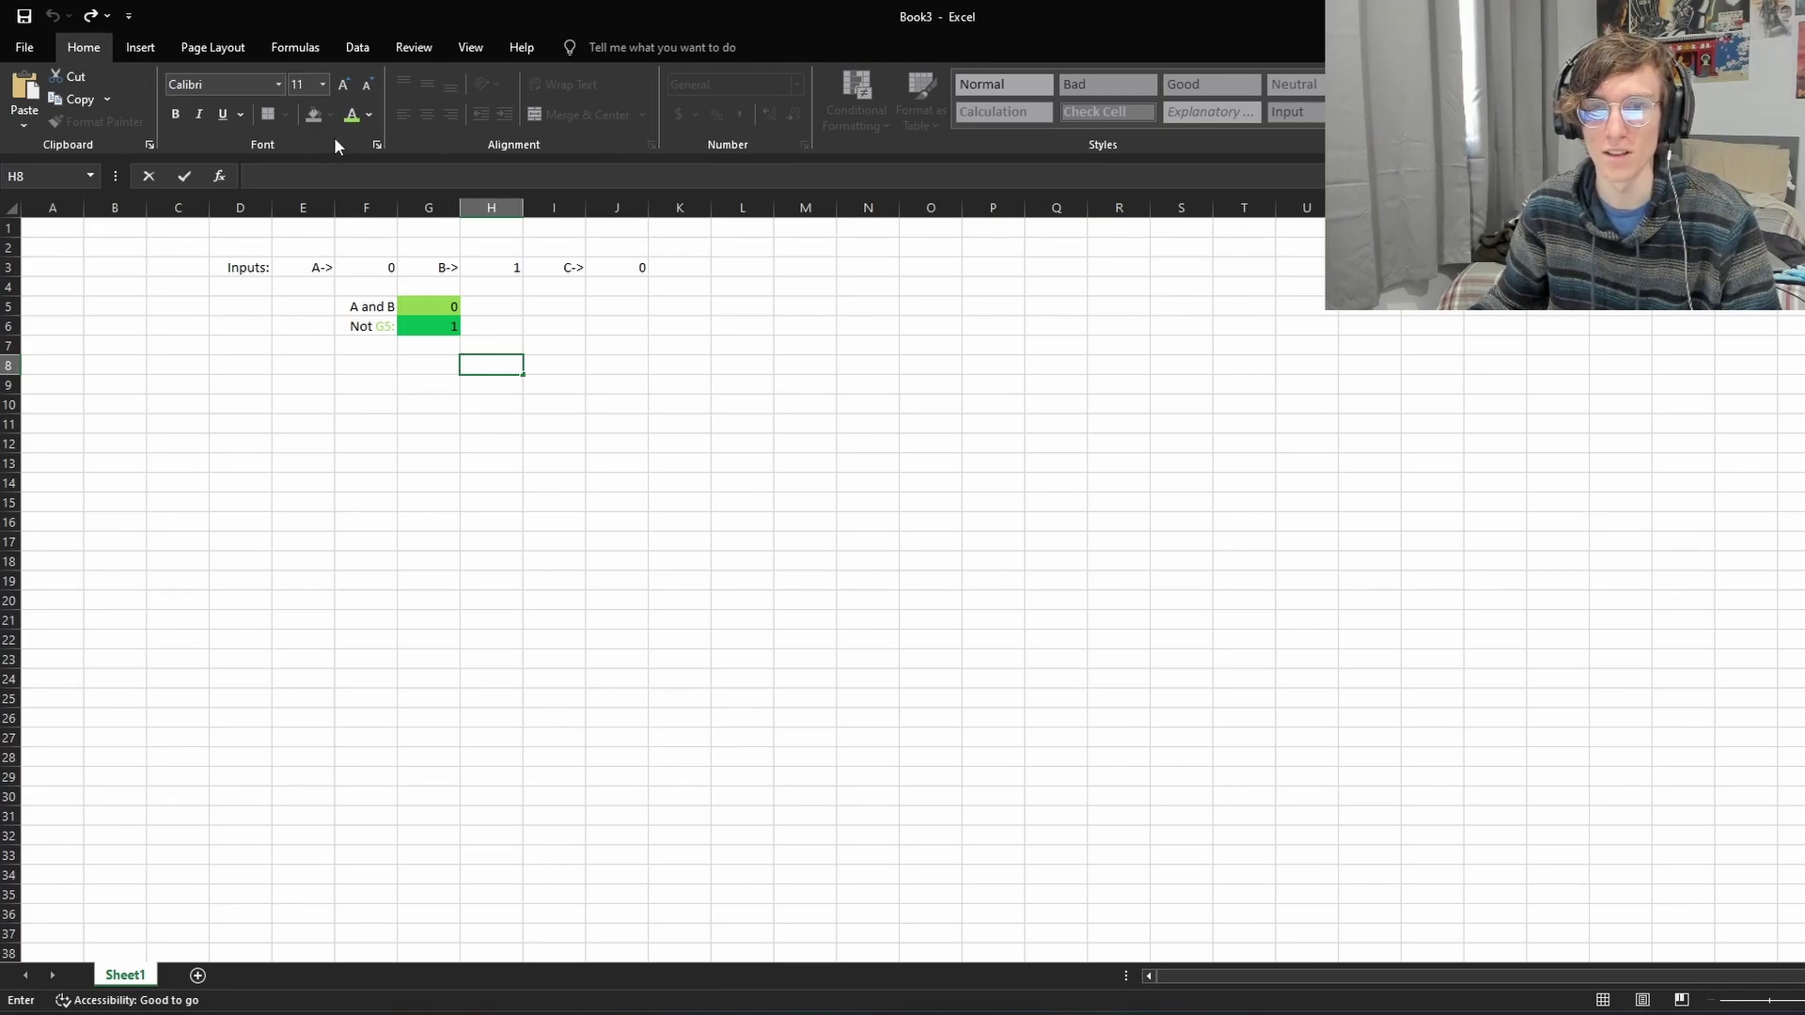
pyautogui.press('Escape')
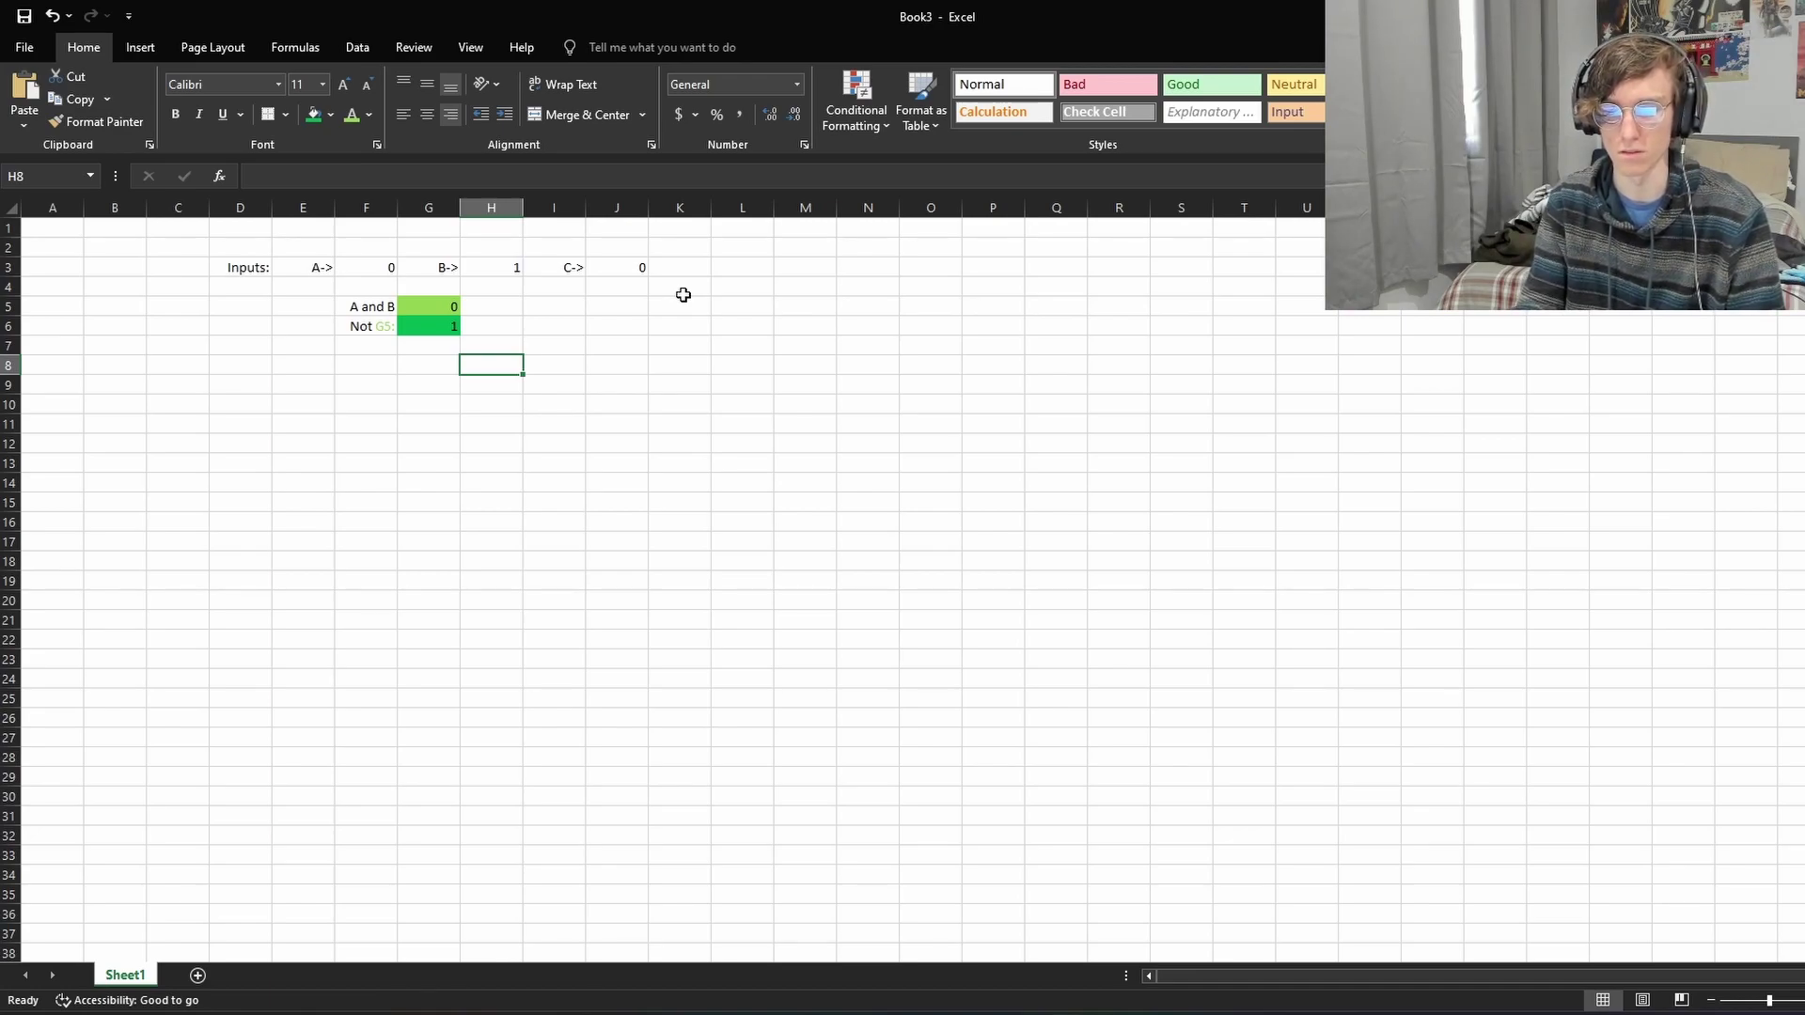
pyautogui.write('B and')
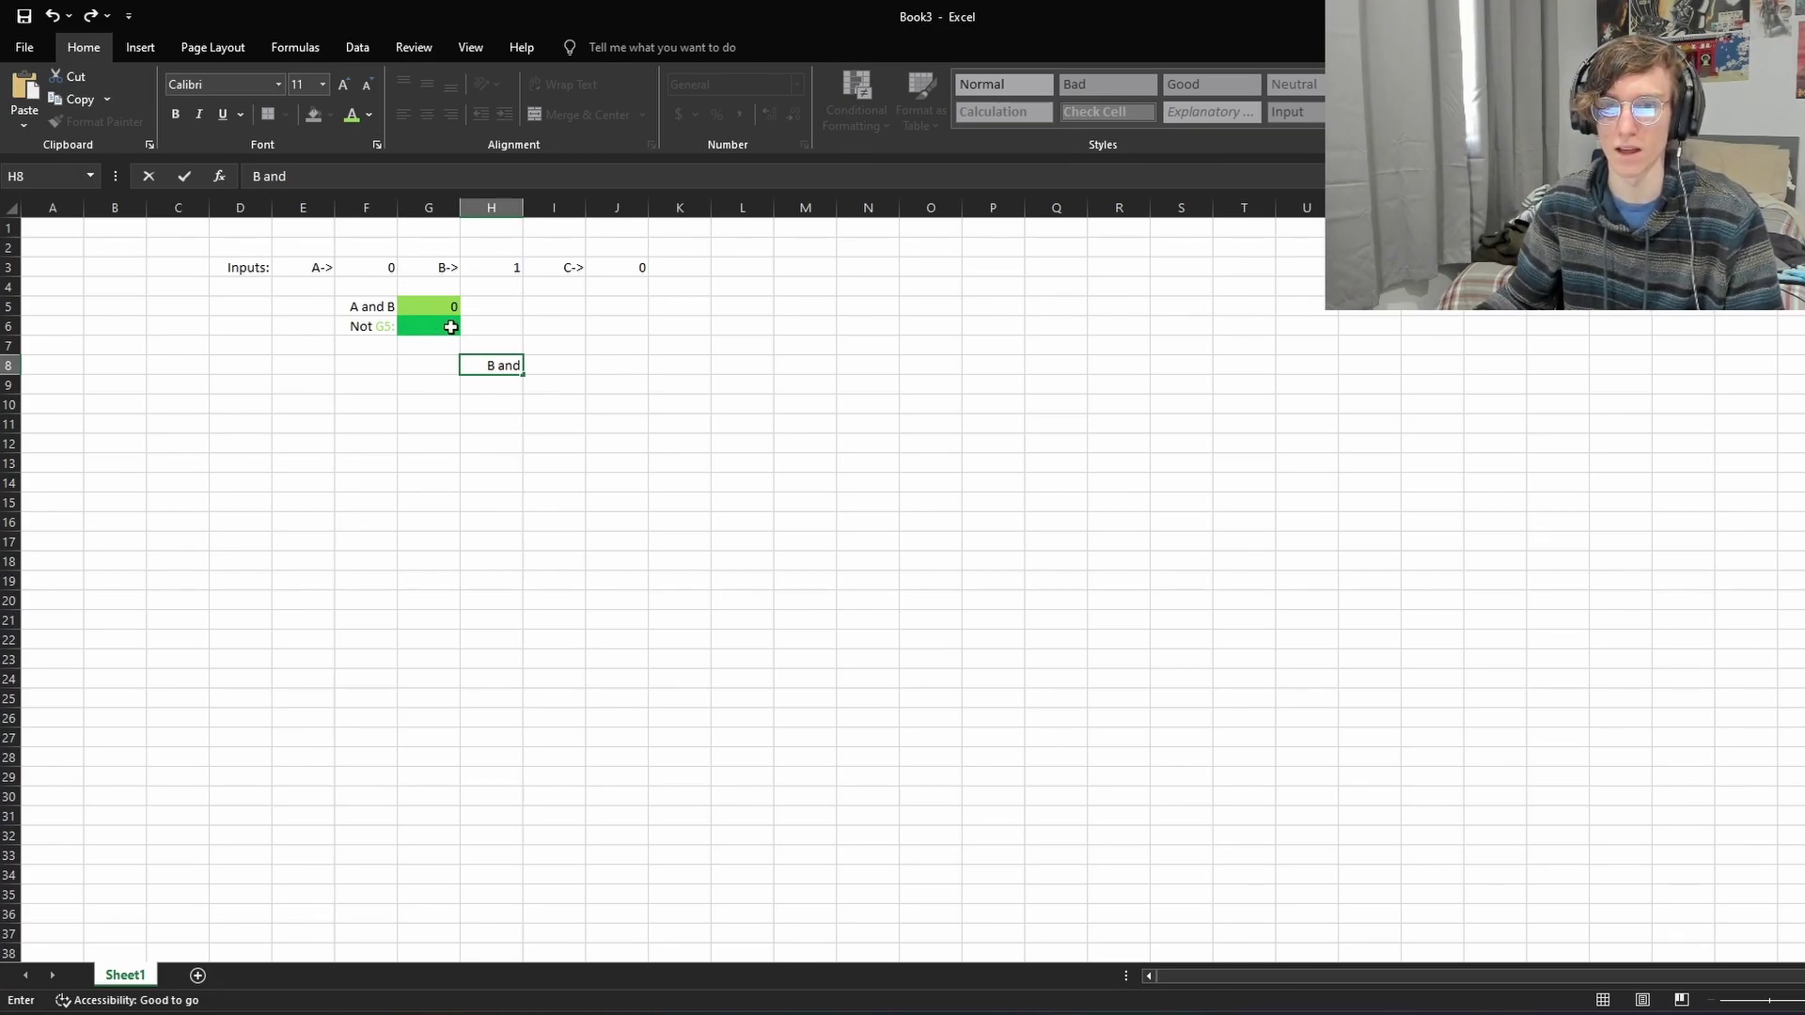
pyautogui.write('G6')
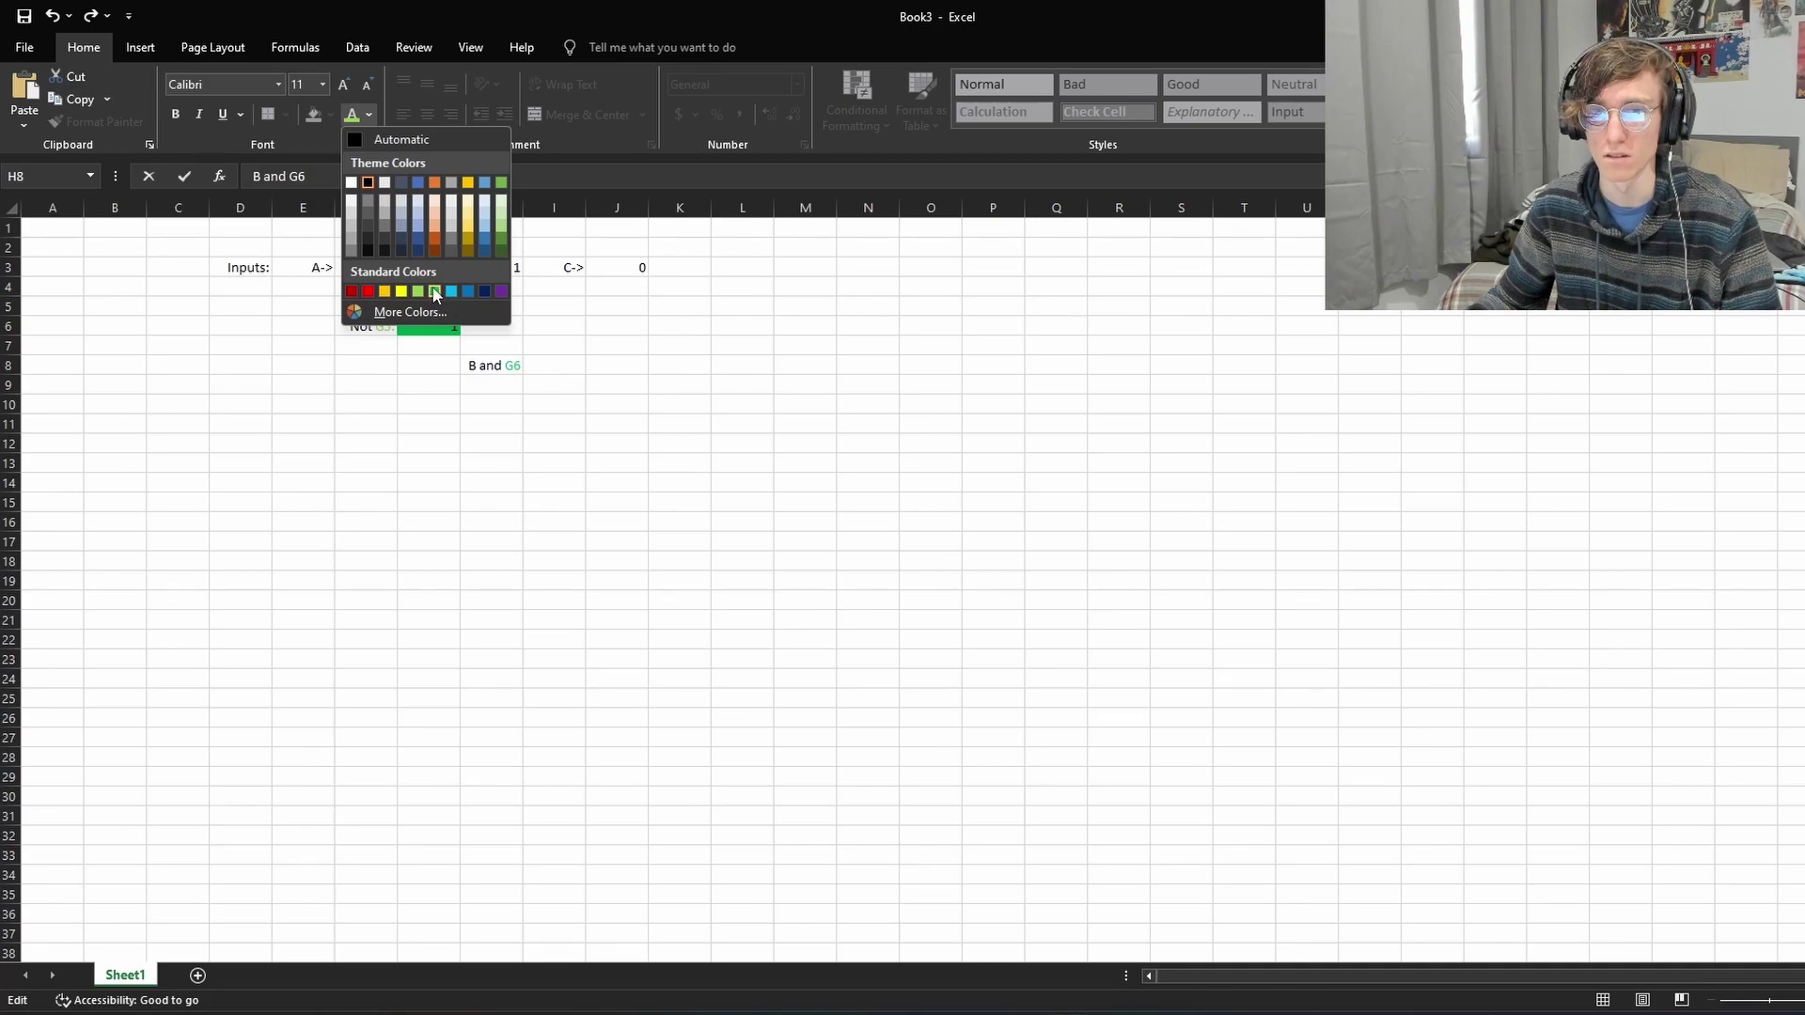
pyautogui.click(435, 293)
pyautogui.click(658, 365)
# Step: Compare the H8 label with cell G6 and add a colon to its end
pyautogui.click(438, 327)
pyautogui.click(503, 365)
pyautogui.moveTo(431, 332); pyautogui.dragTo(499, 364)
pyautogui.click(444, 331)
pyautogui.click(502, 366)
pyautogui.doubleClick(519, 367)
pyautogui.write(':')
pyautogui.click(568, 366)
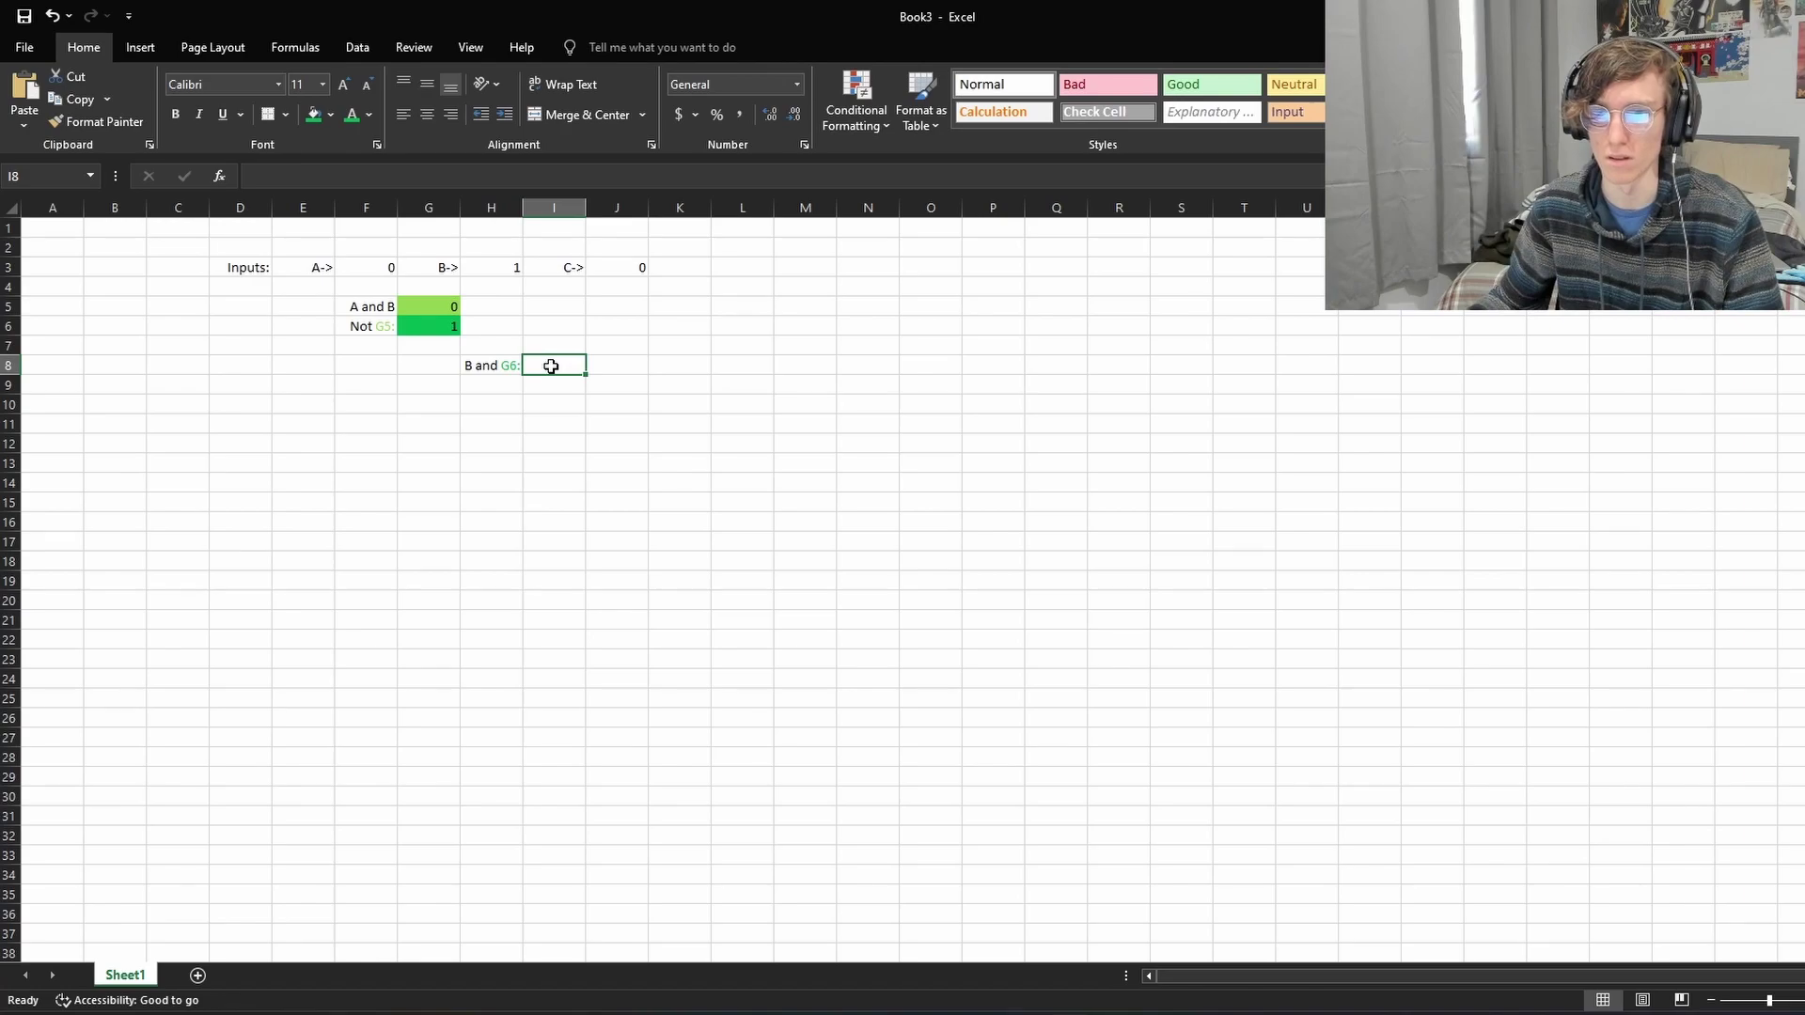
# Step: Enter the formula =H3*G6 in cell I8 to AND input B with the NOT result
pyautogui.doubleClick(549, 365)
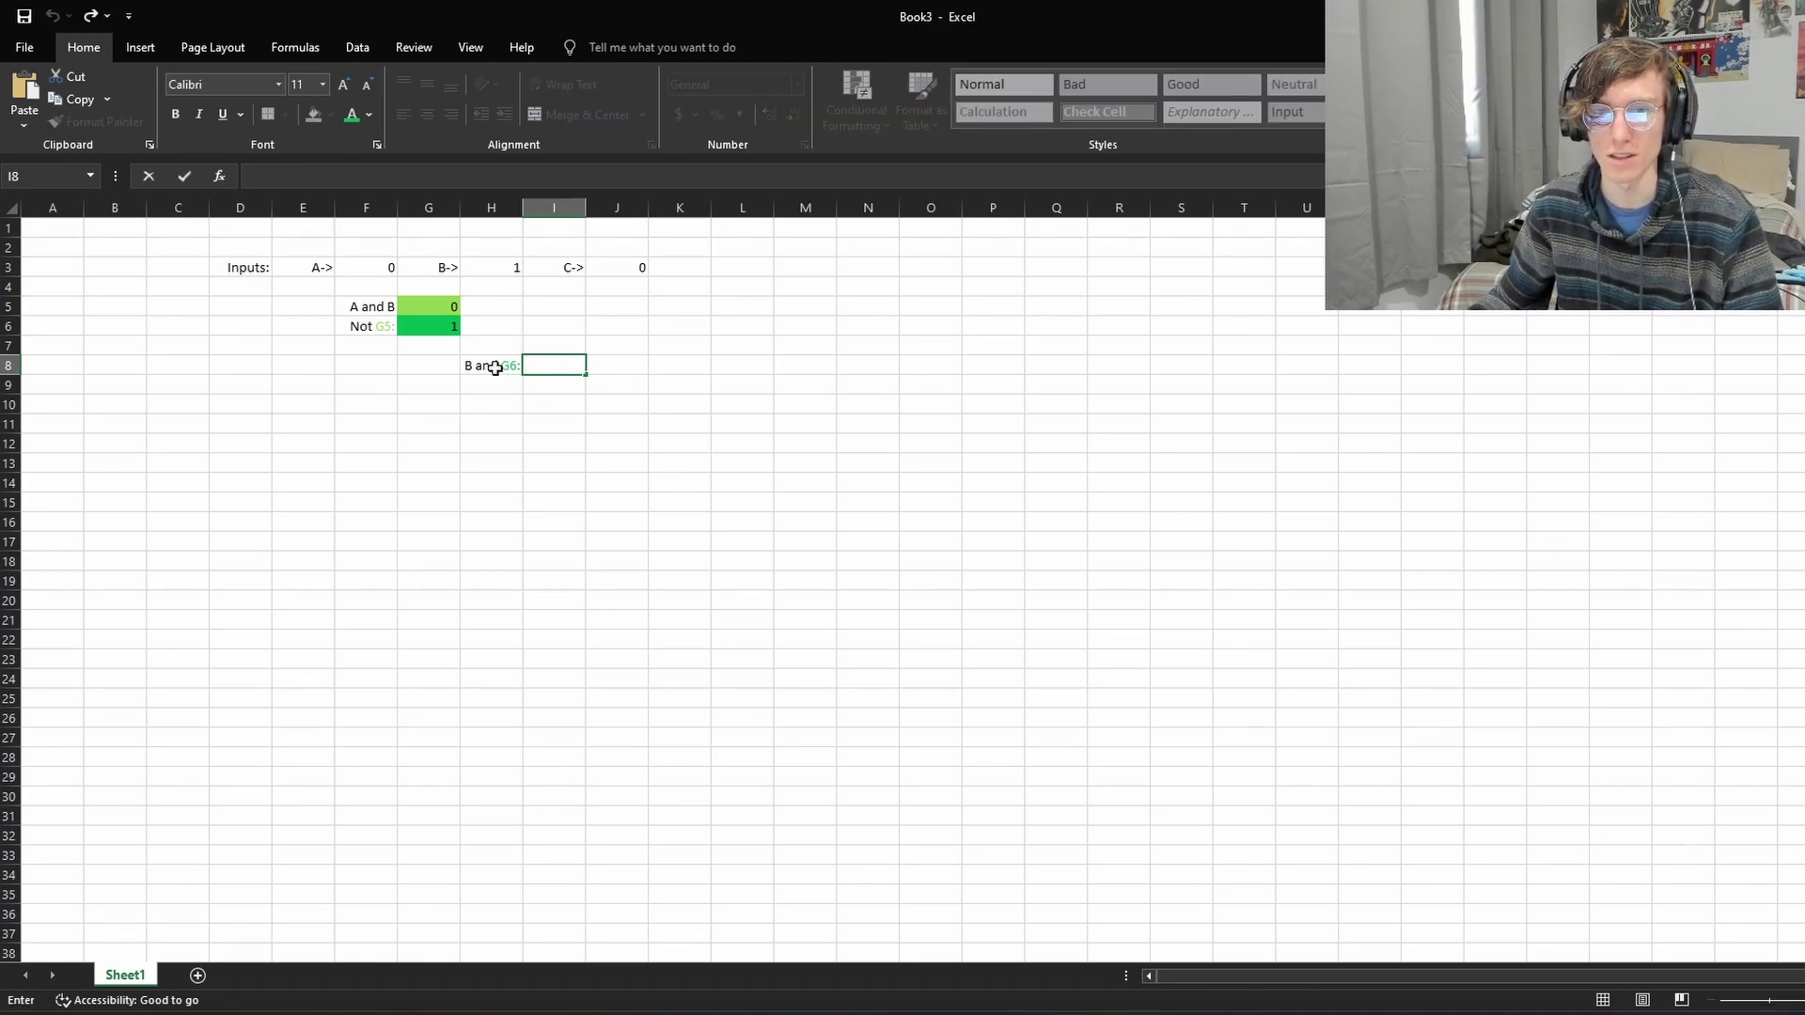
pyautogui.click(441, 324)
pyautogui.click(441, 343)
pyautogui.doubleClick(543, 365)
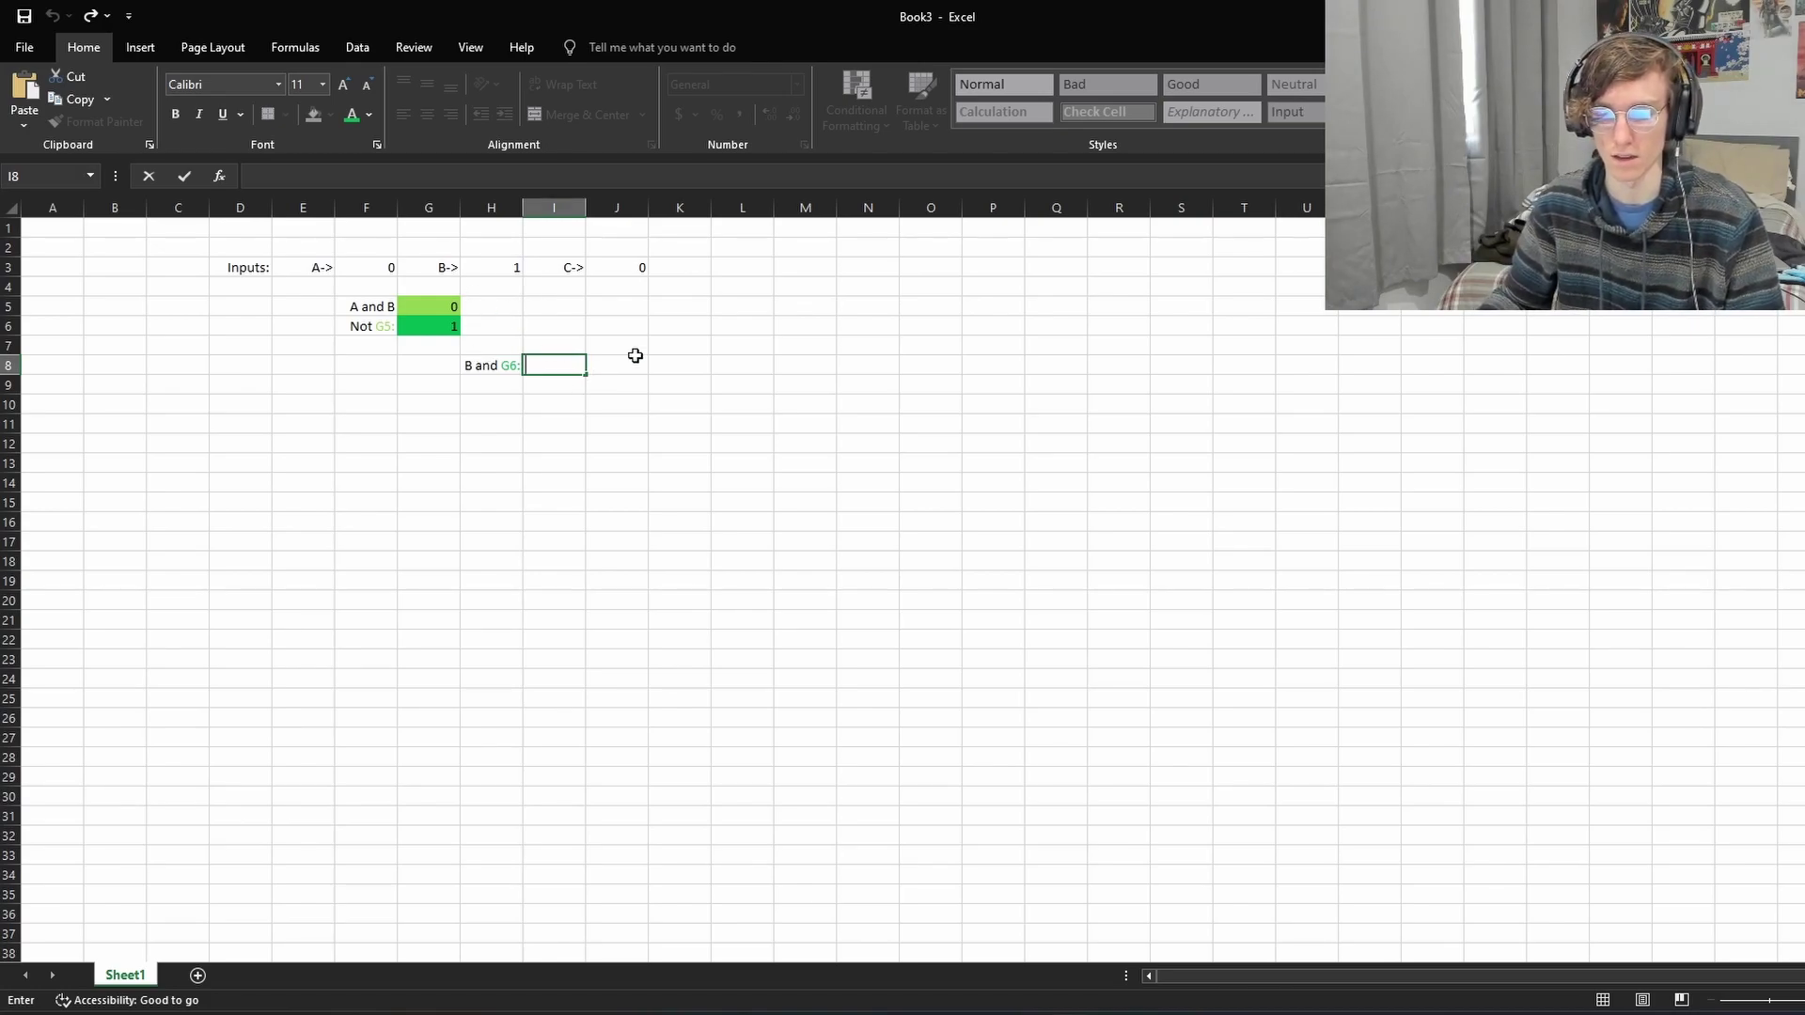
pyautogui.write('=')
pyautogui.click(493, 267)
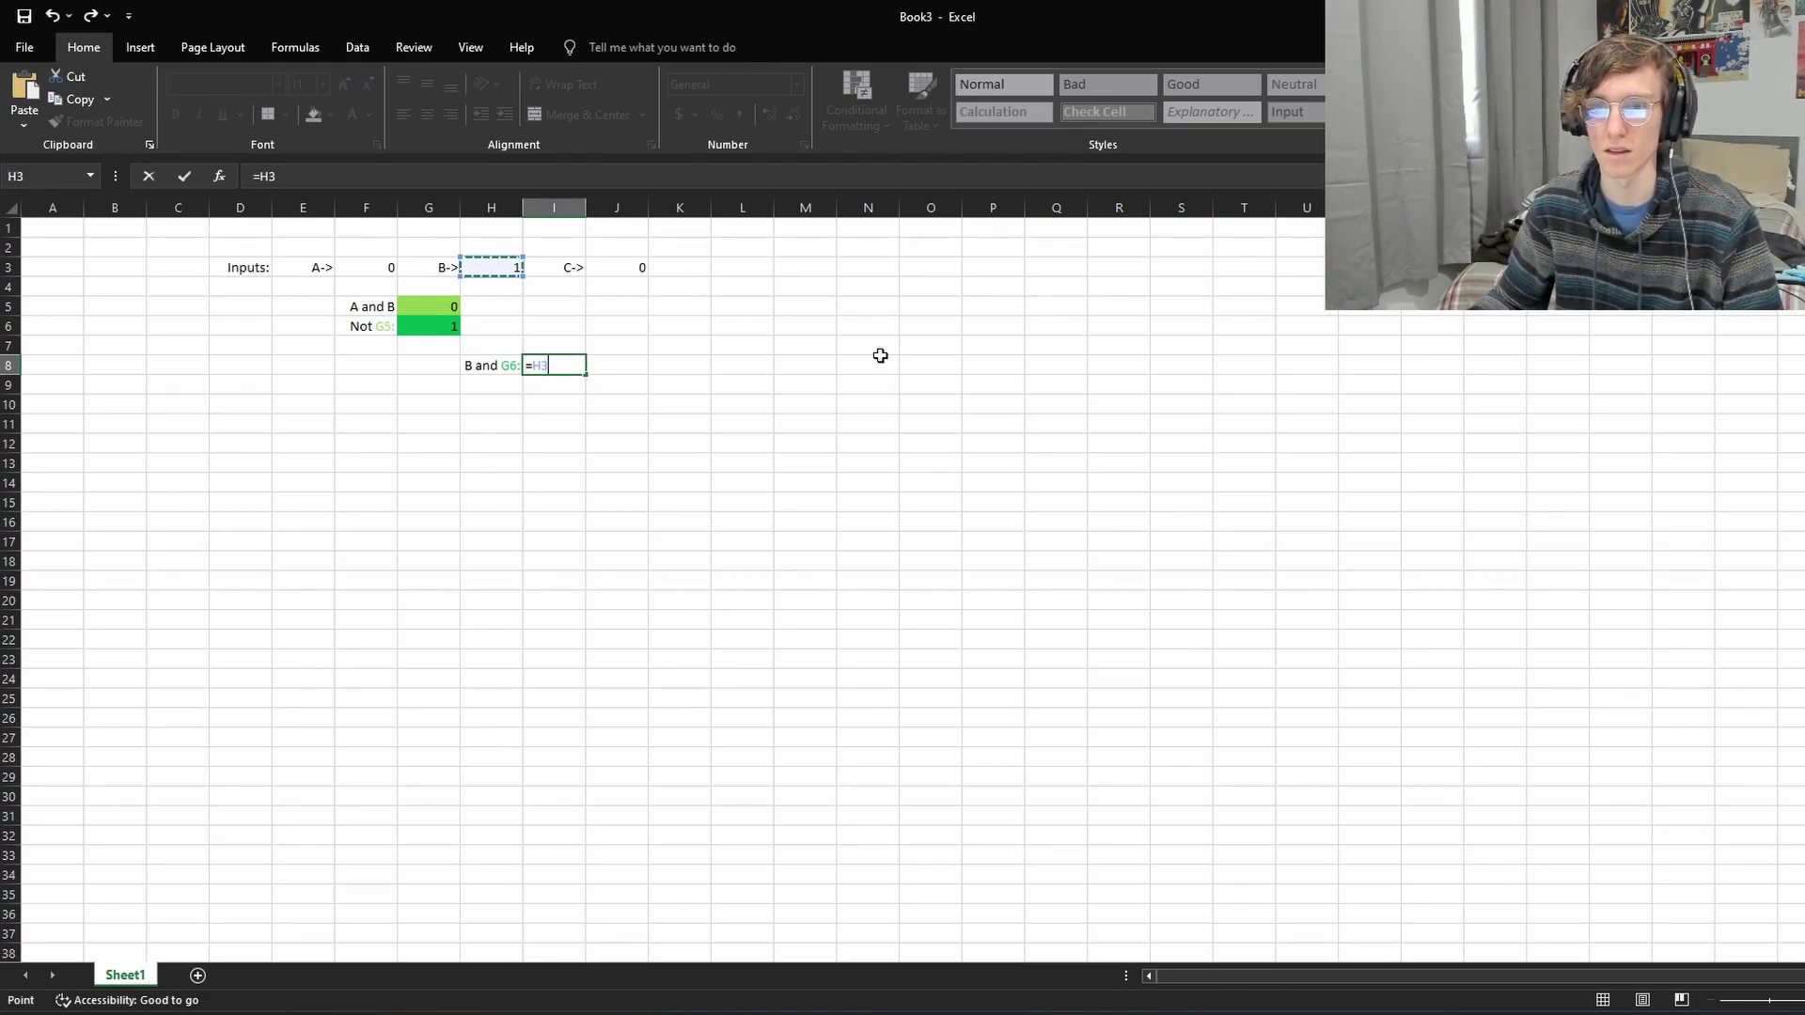
pyautogui.write('*')
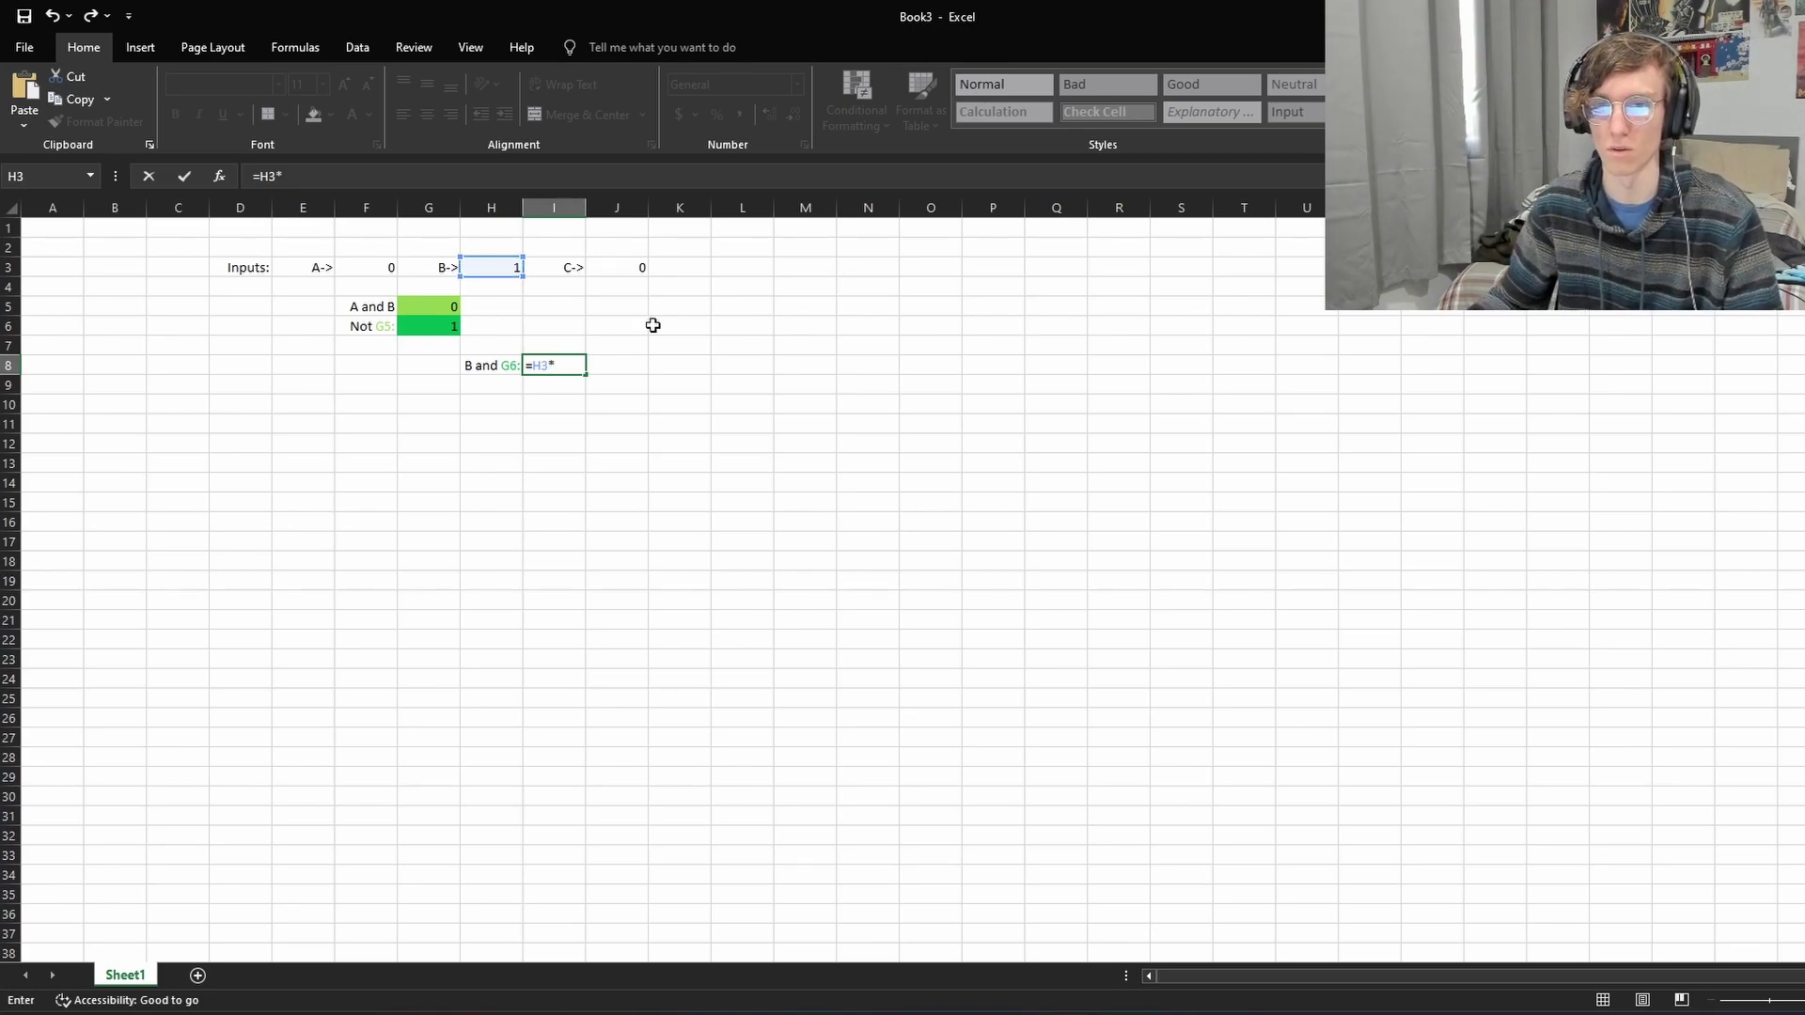
pyautogui.click(455, 328)
pyautogui.press('Return')
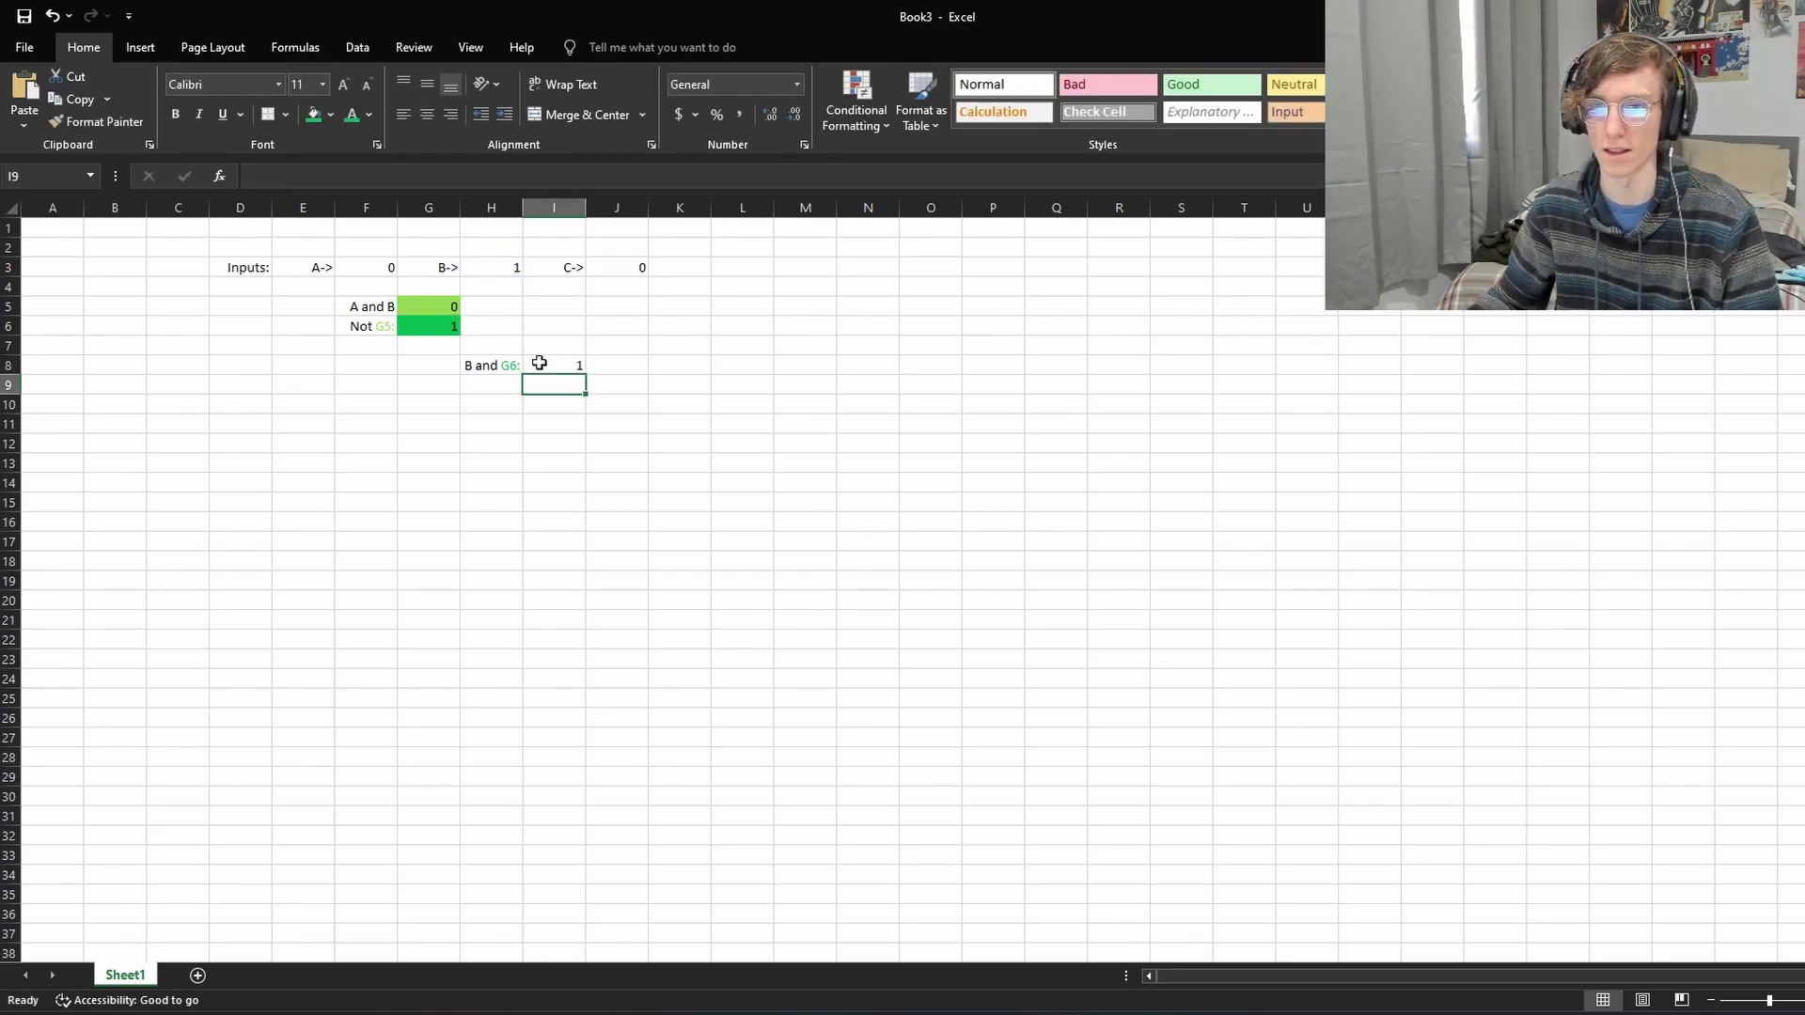
pyautogui.click(568, 366)
pyautogui.press('Delete')
pyautogui.click(512, 272)
pyautogui.click(506, 328)
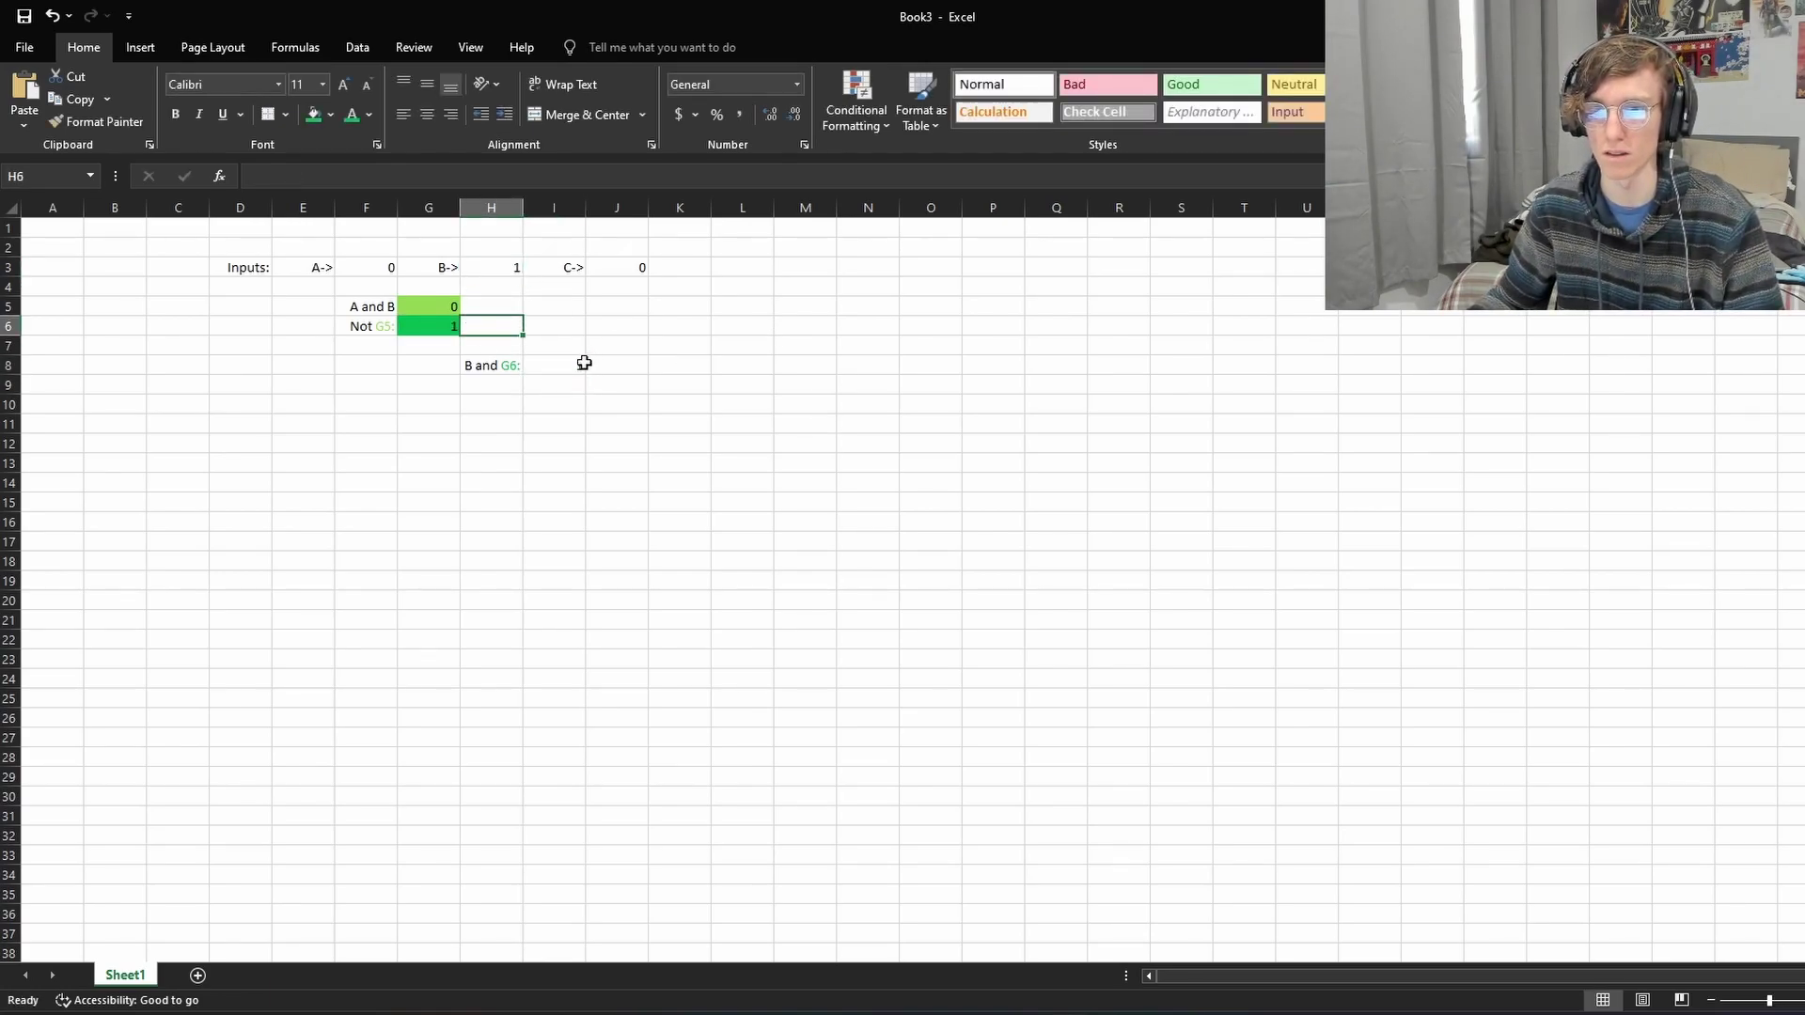
pyautogui.hotkey('ctrl', 'z')
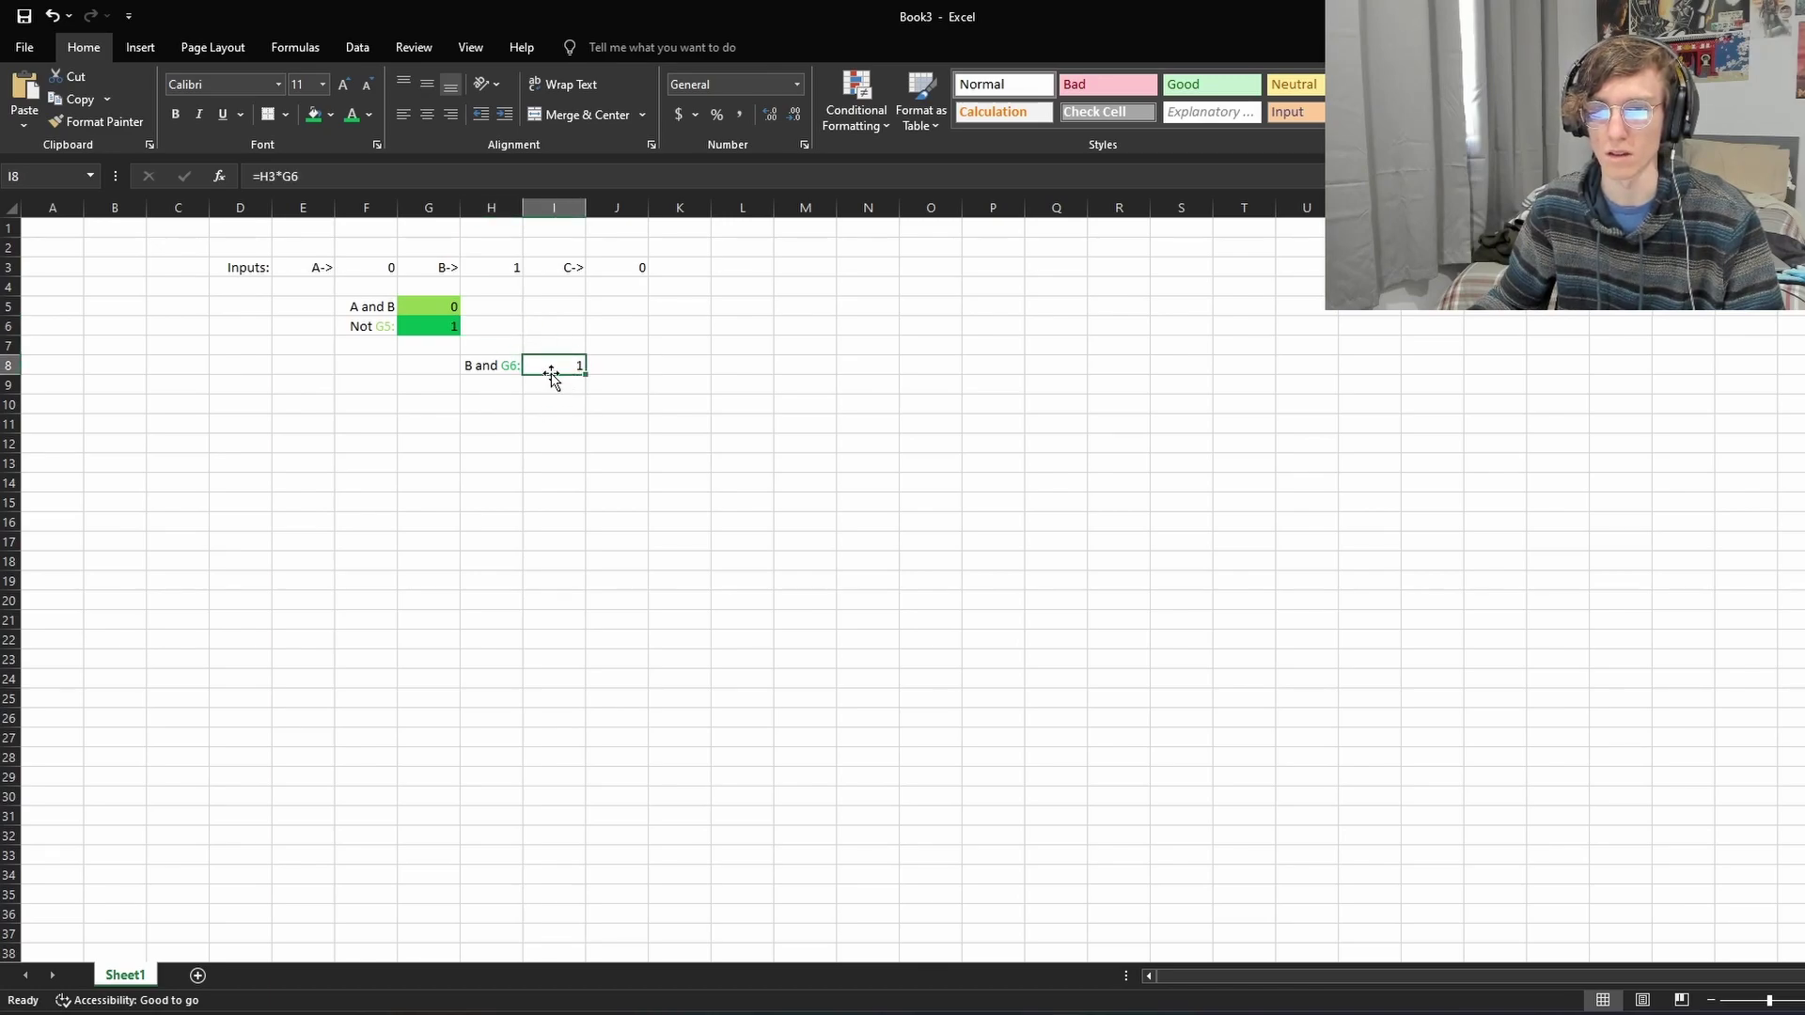
# Step: Fill the result cell I8 with light blue
pyautogui.click(368, 115)
pyautogui.click(330, 113)
pyautogui.click(331, 114)
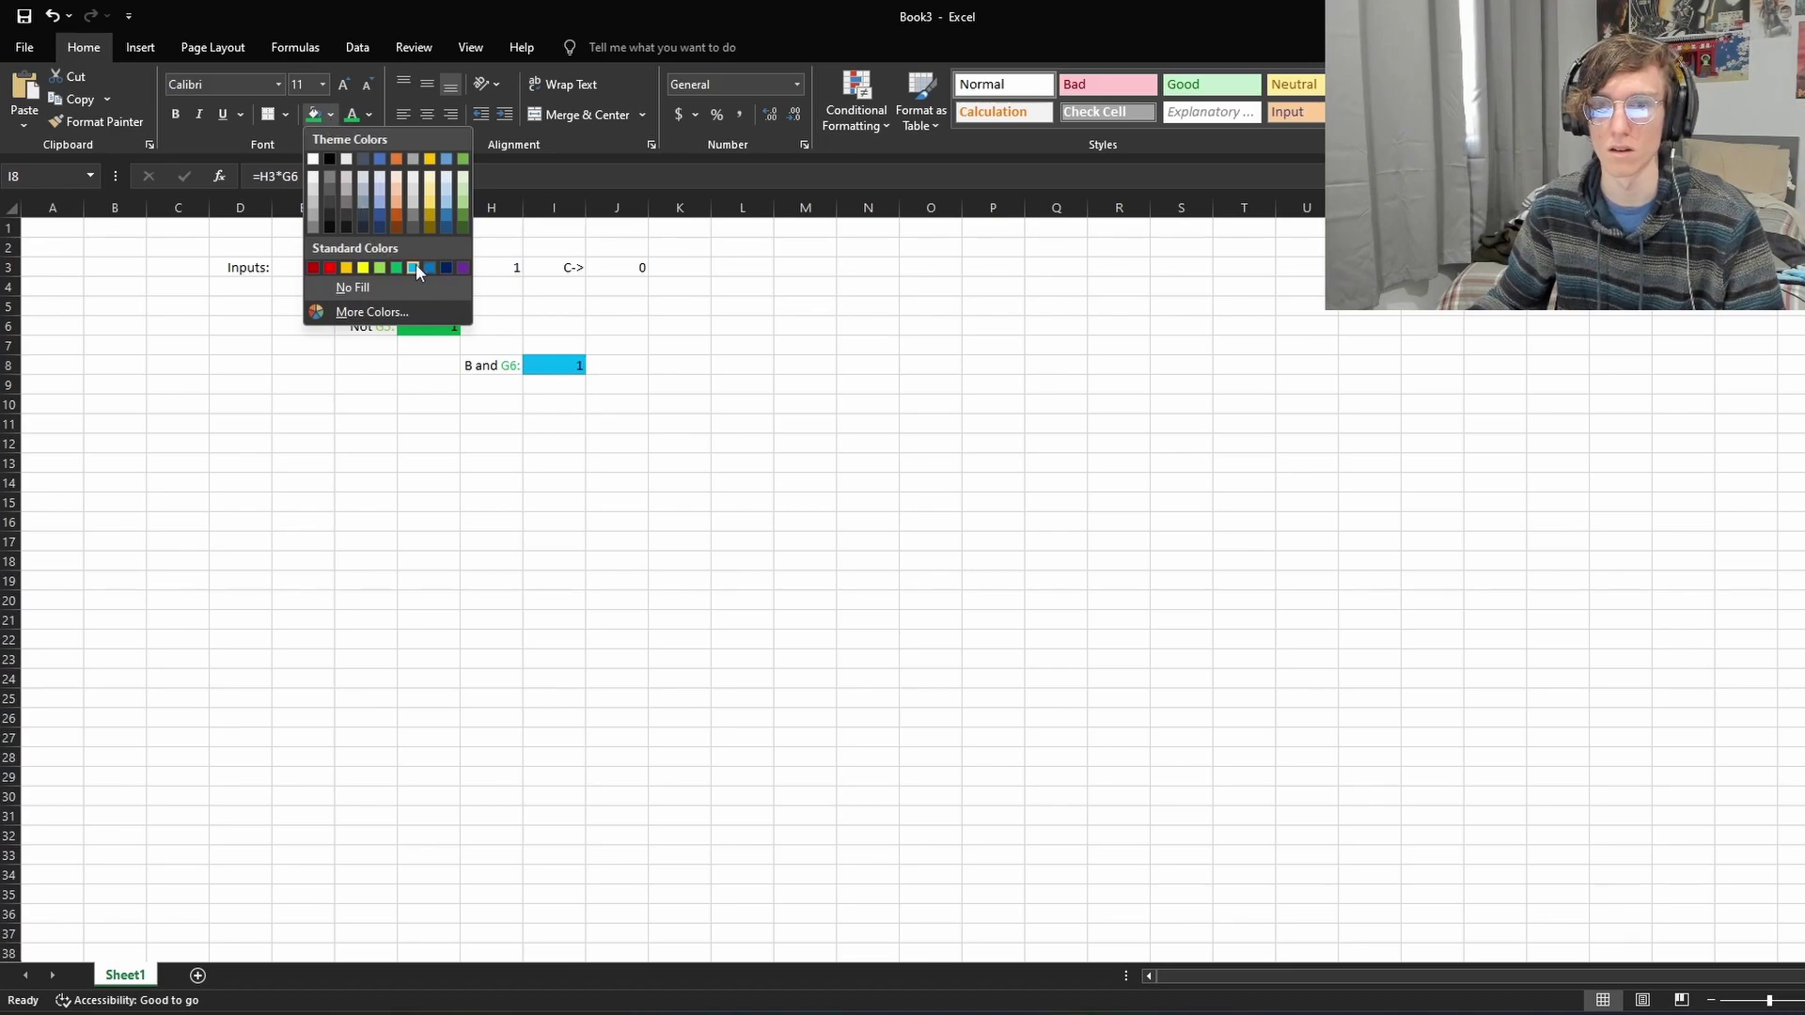
pyautogui.click(414, 267)
pyautogui.click(534, 404)
# Step: Enter the right-aligned label "Not I8:" in cell H9 and color its "I8:" part light blue
pyautogui.doubleClick(498, 385)
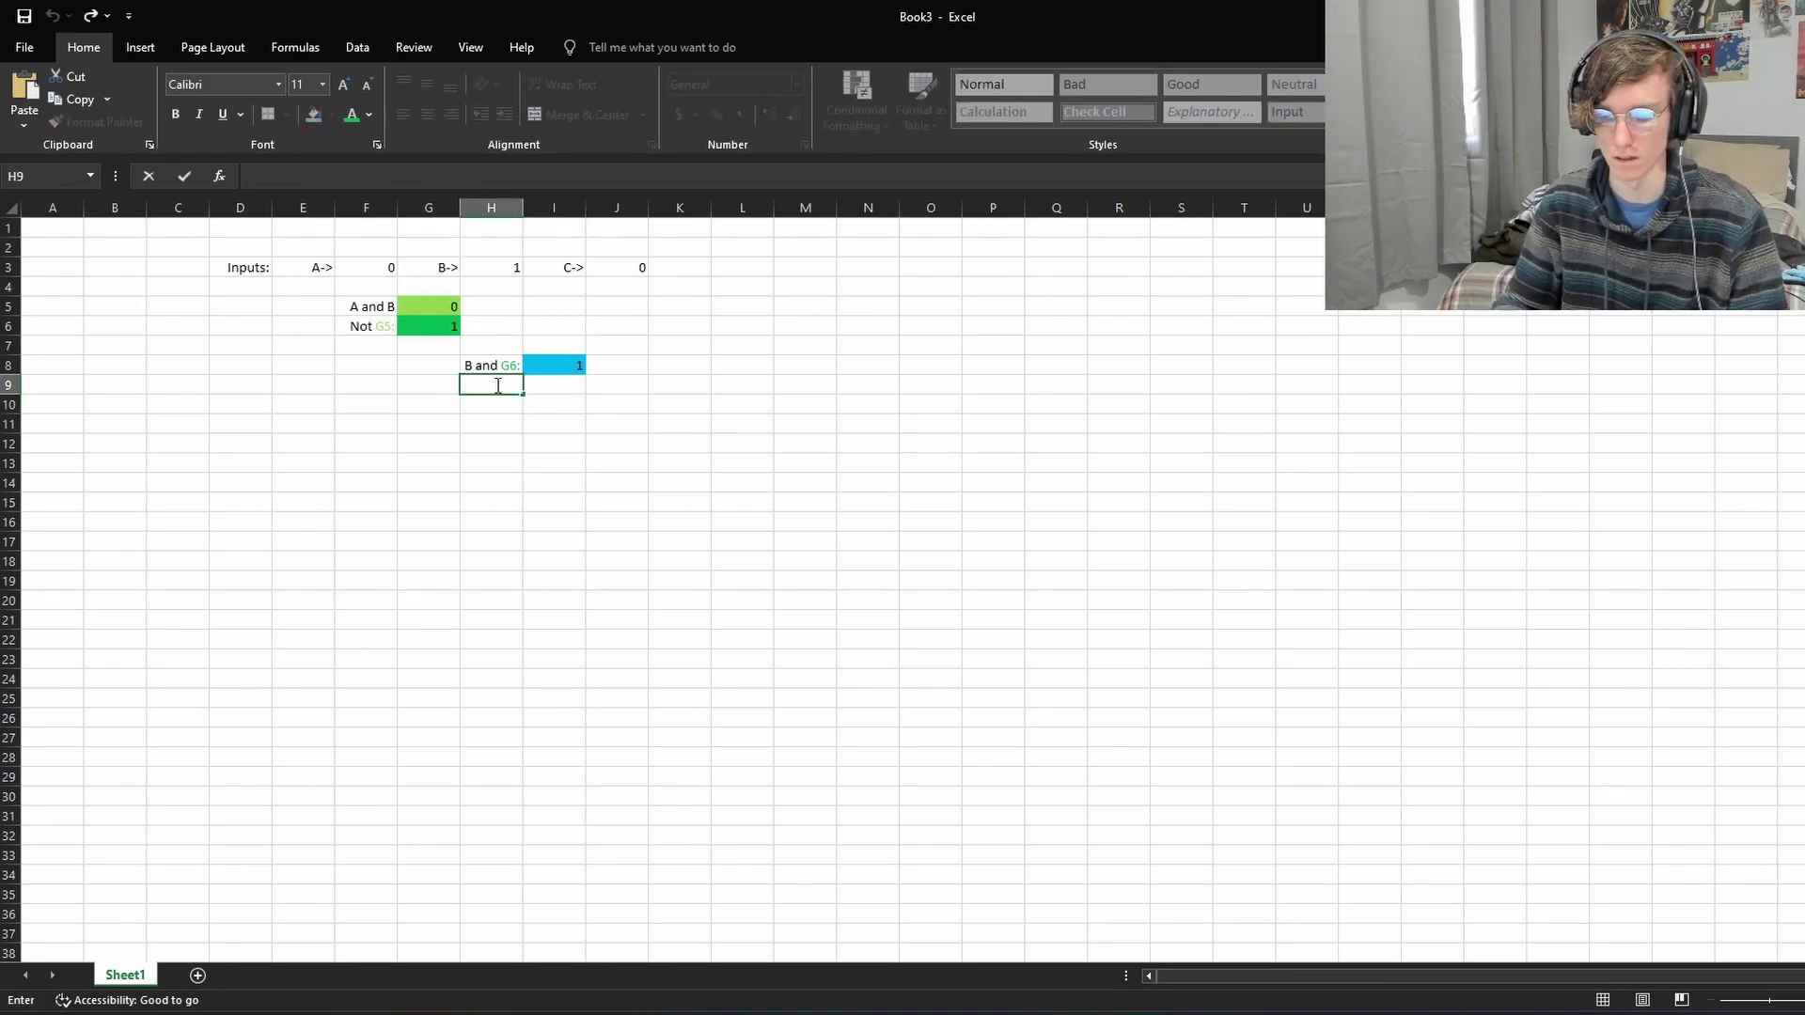
pyautogui.click(449, 403)
pyautogui.click(473, 388)
pyautogui.click(452, 116)
pyautogui.write('N')
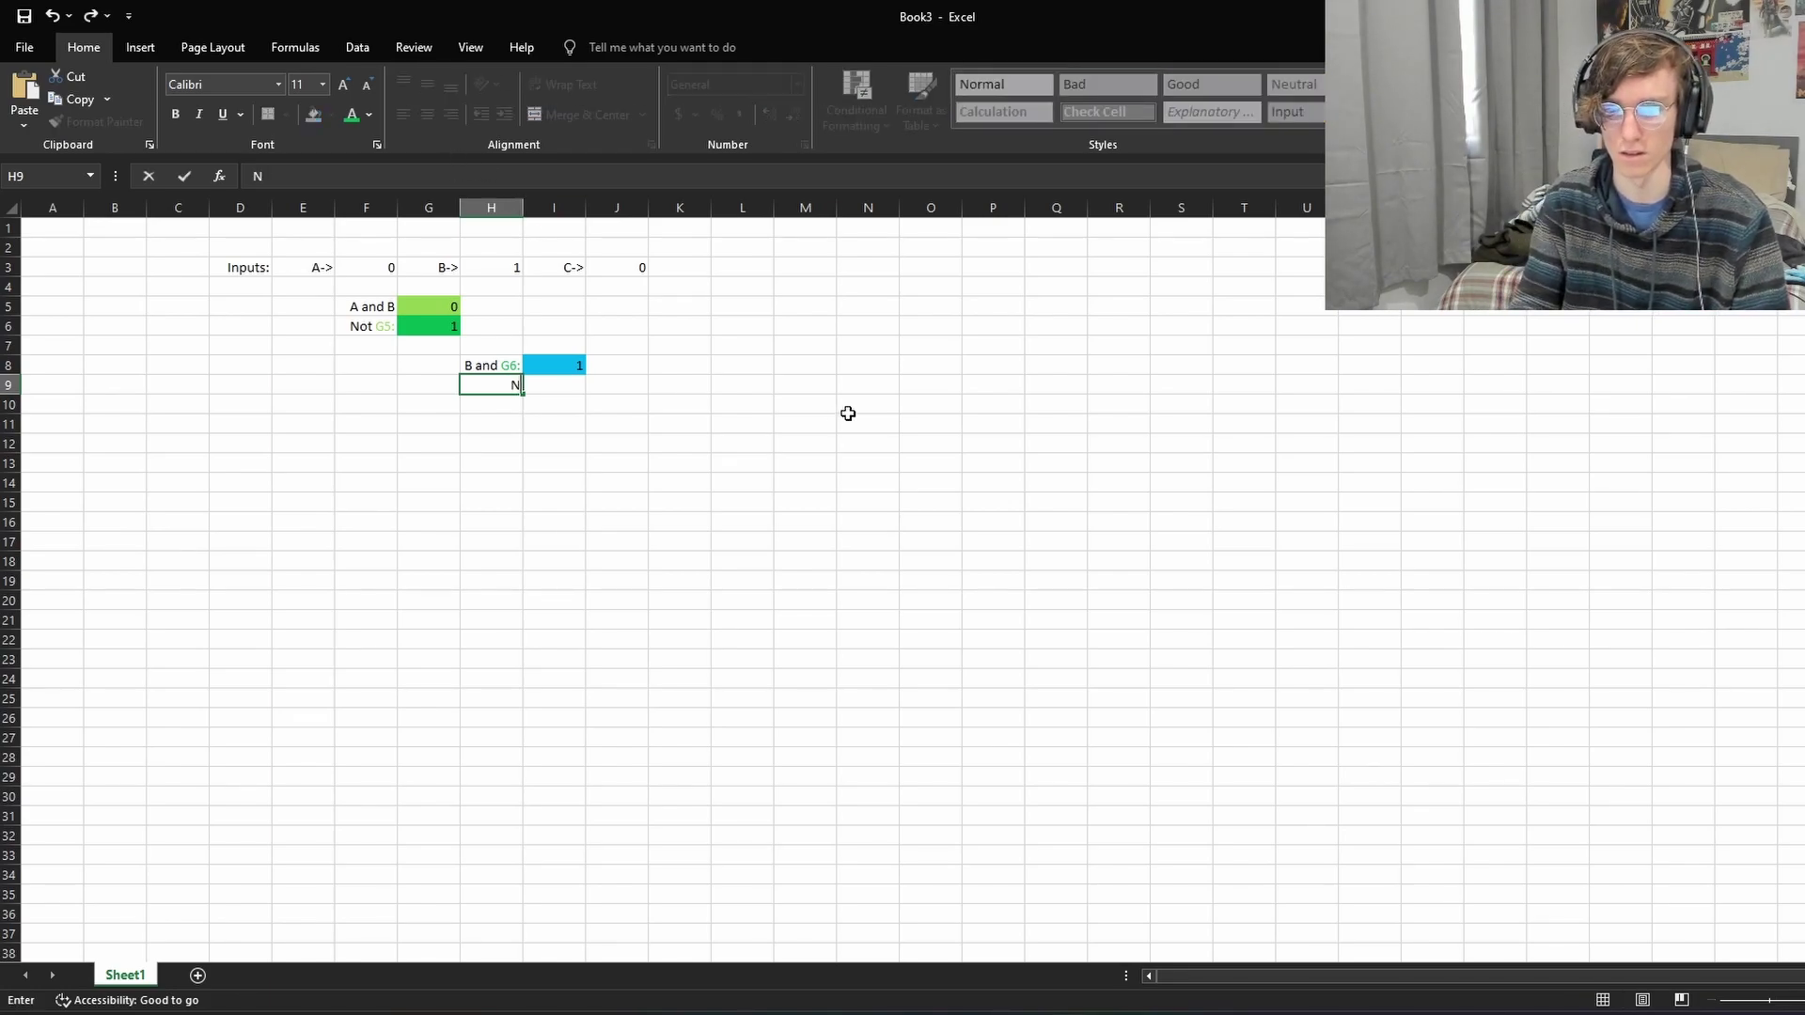
pyautogui.write('ot I8:')
pyautogui.moveTo(507, 383); pyautogui.dragTo(523, 384)
pyautogui.click(369, 116)
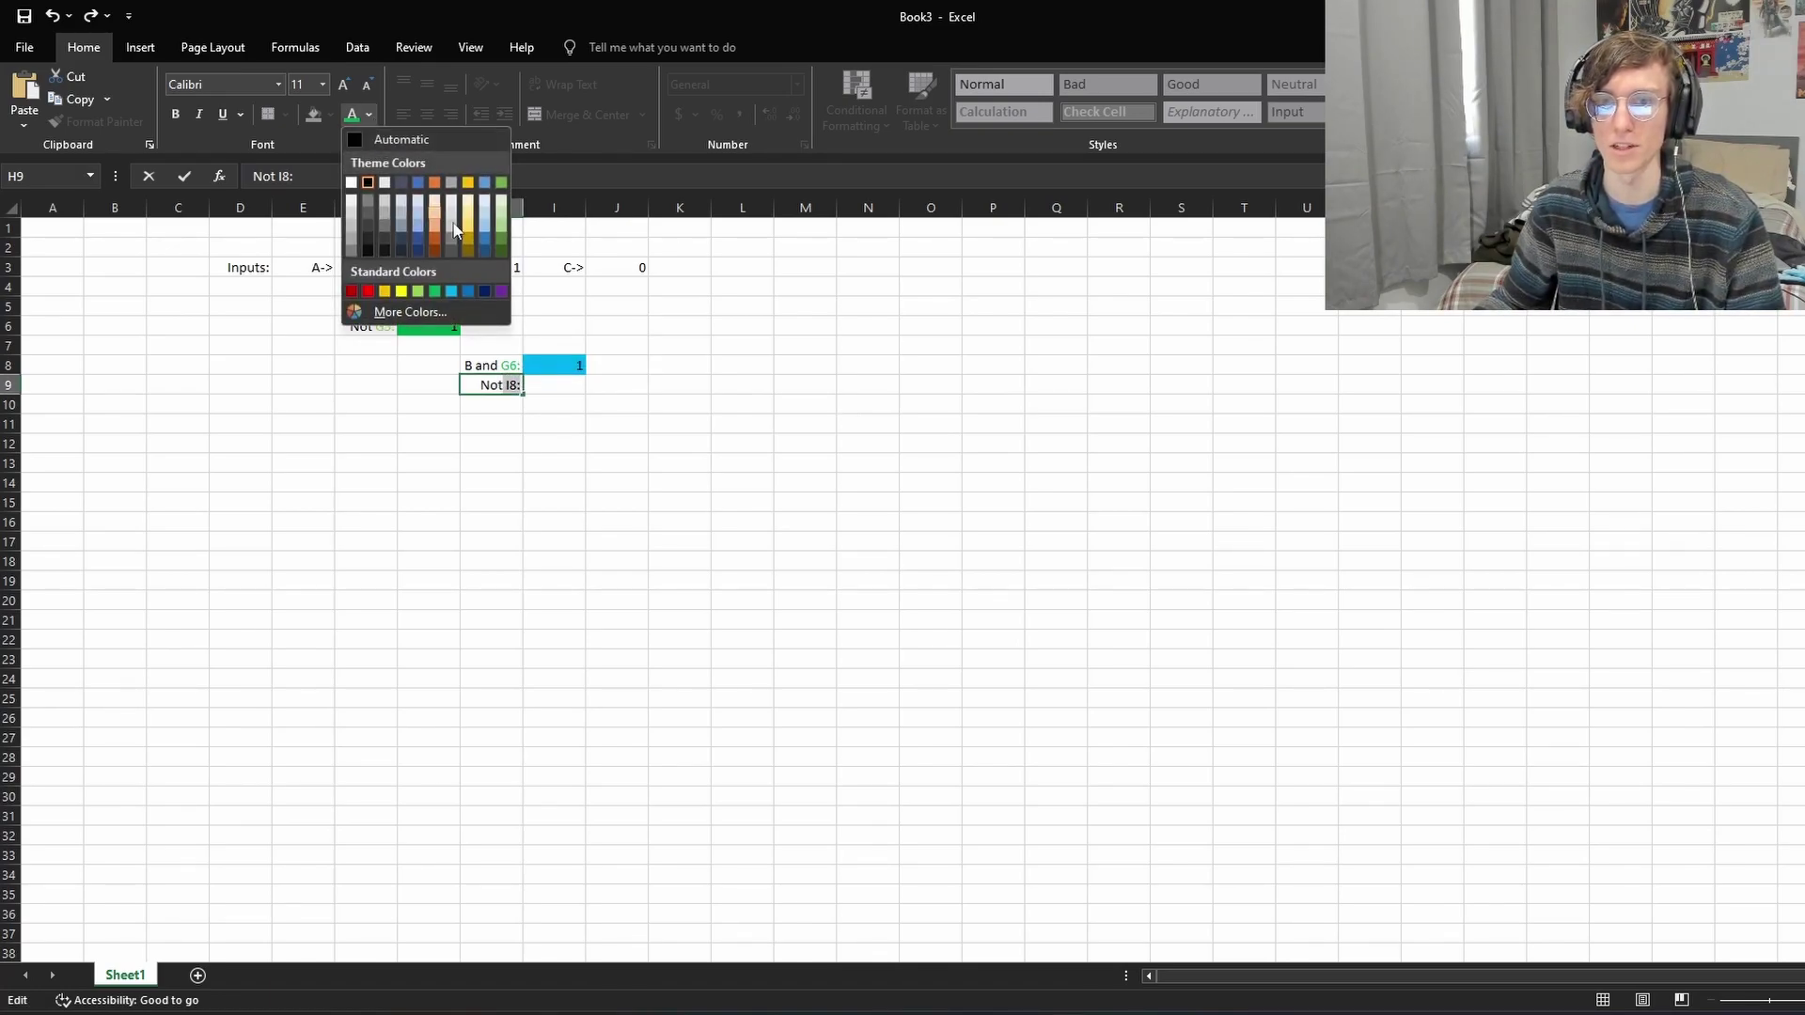
pyautogui.click(451, 291)
# Step: Enter the formula =1-I8 in cell I9 to negate the result above it
pyautogui.click(534, 385)
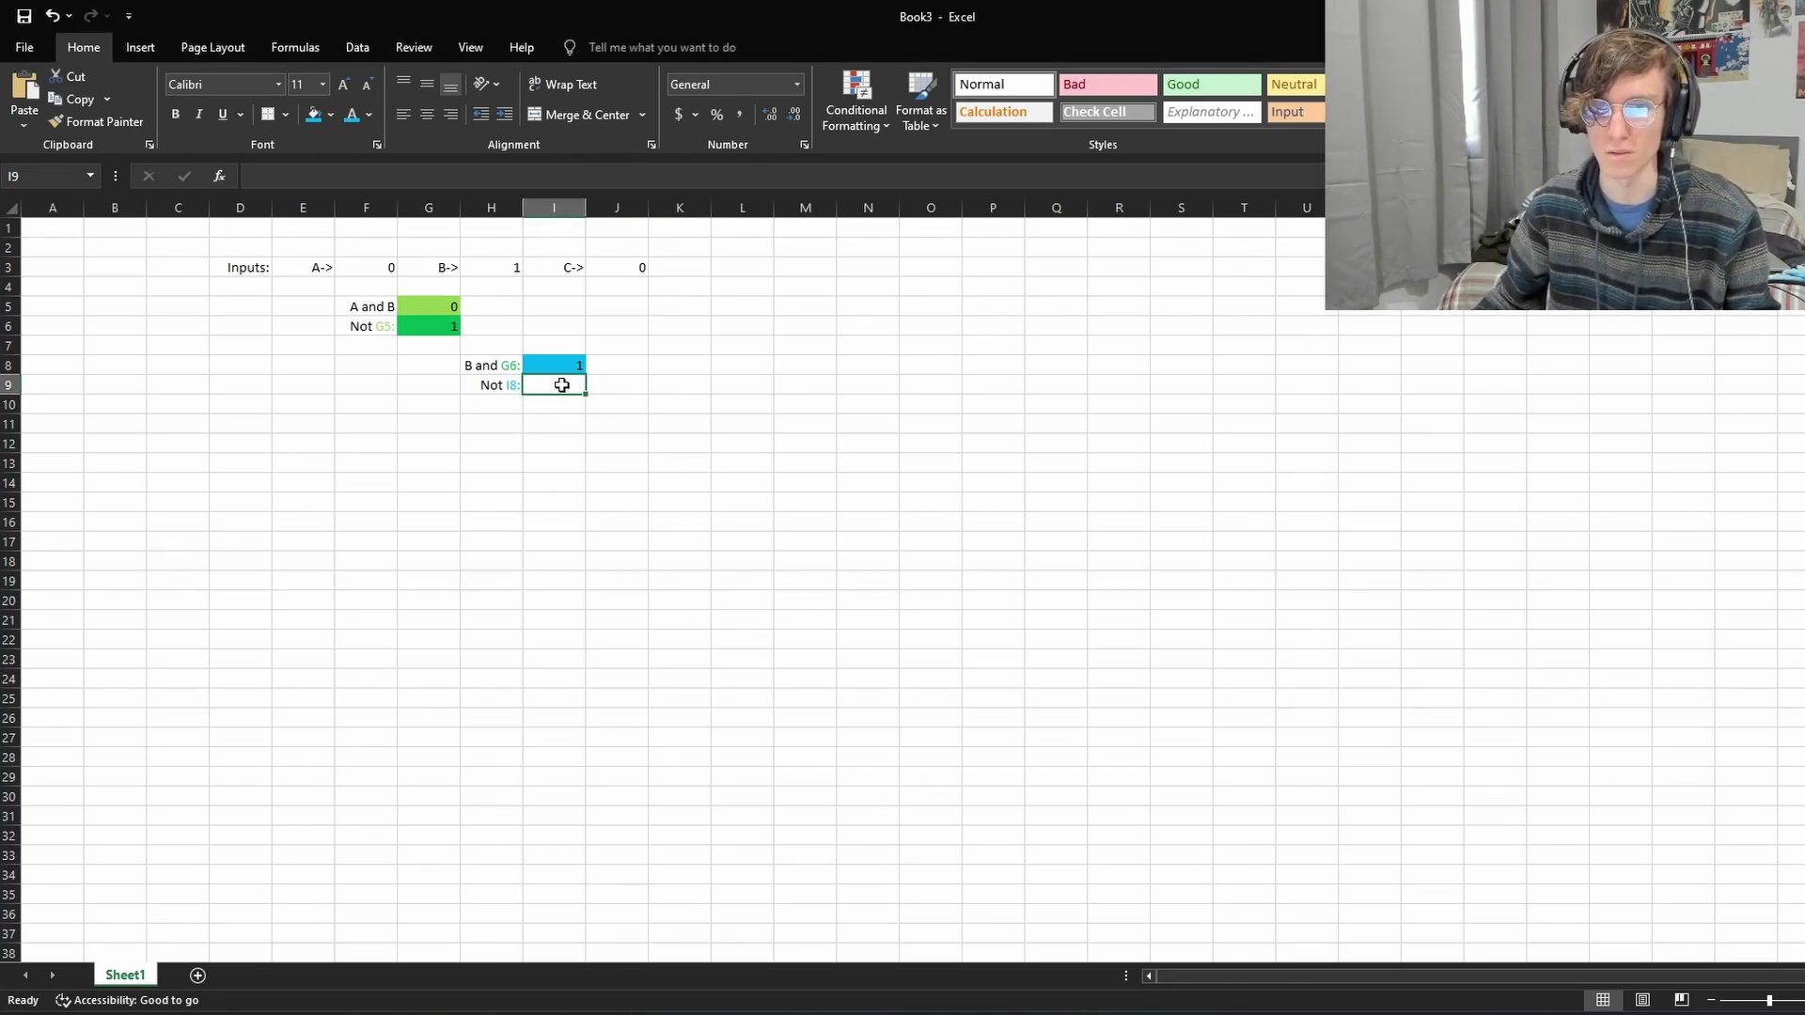
pyautogui.write('=')
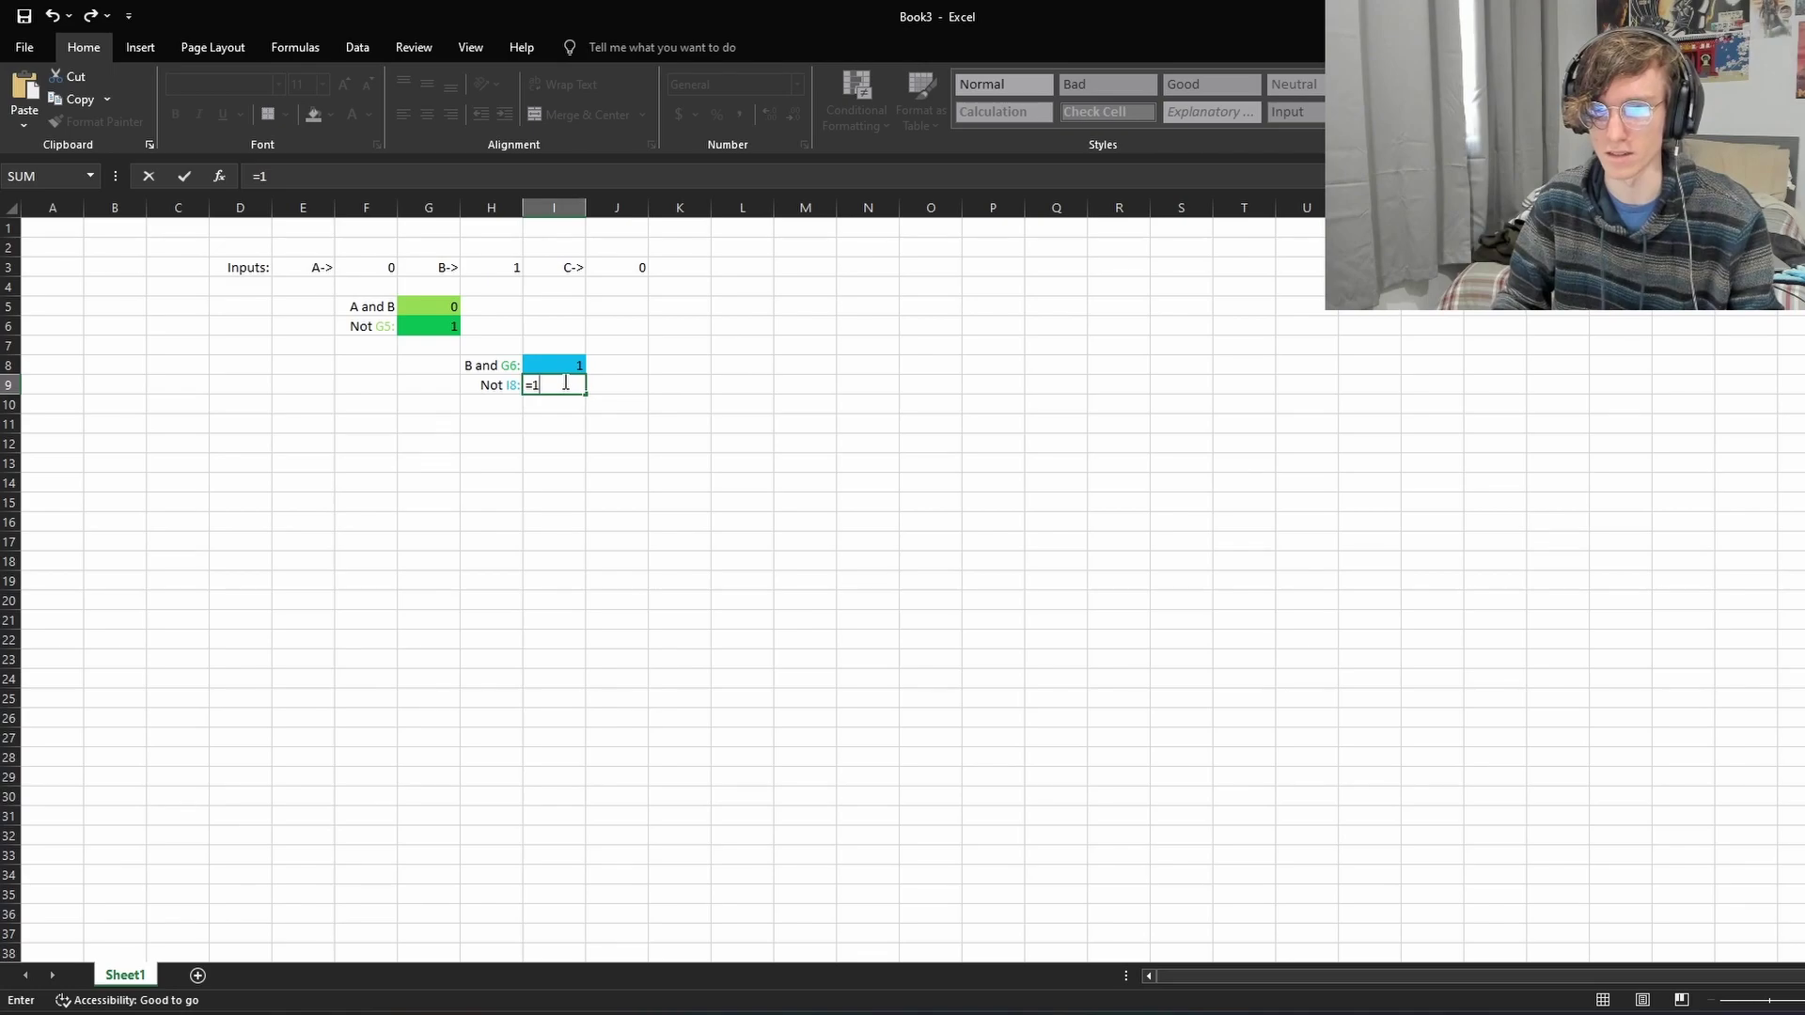
pyautogui.write('1')
pyautogui.press('Up')
pyautogui.press('Down')
pyautogui.press('Down')
pyautogui.press('Up')
pyautogui.press('BackSpace')
pyautogui.write('=')
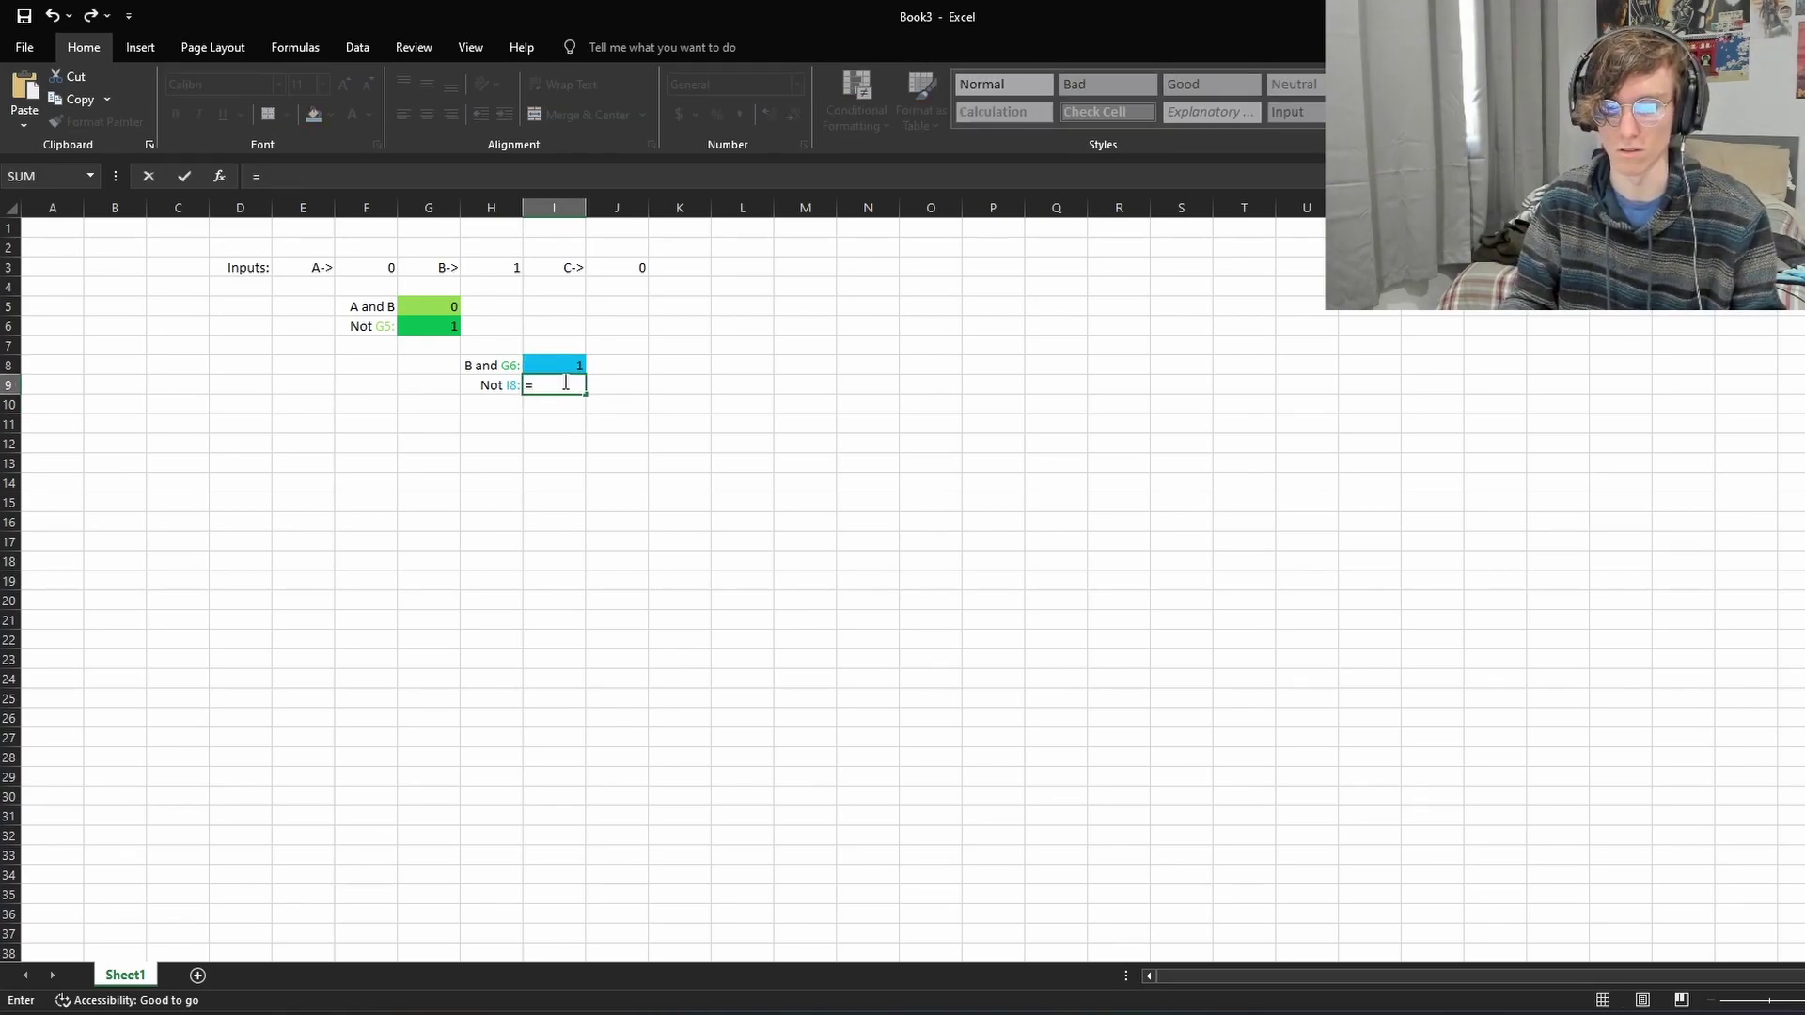
pyautogui.write('1-')
pyautogui.press('Up')
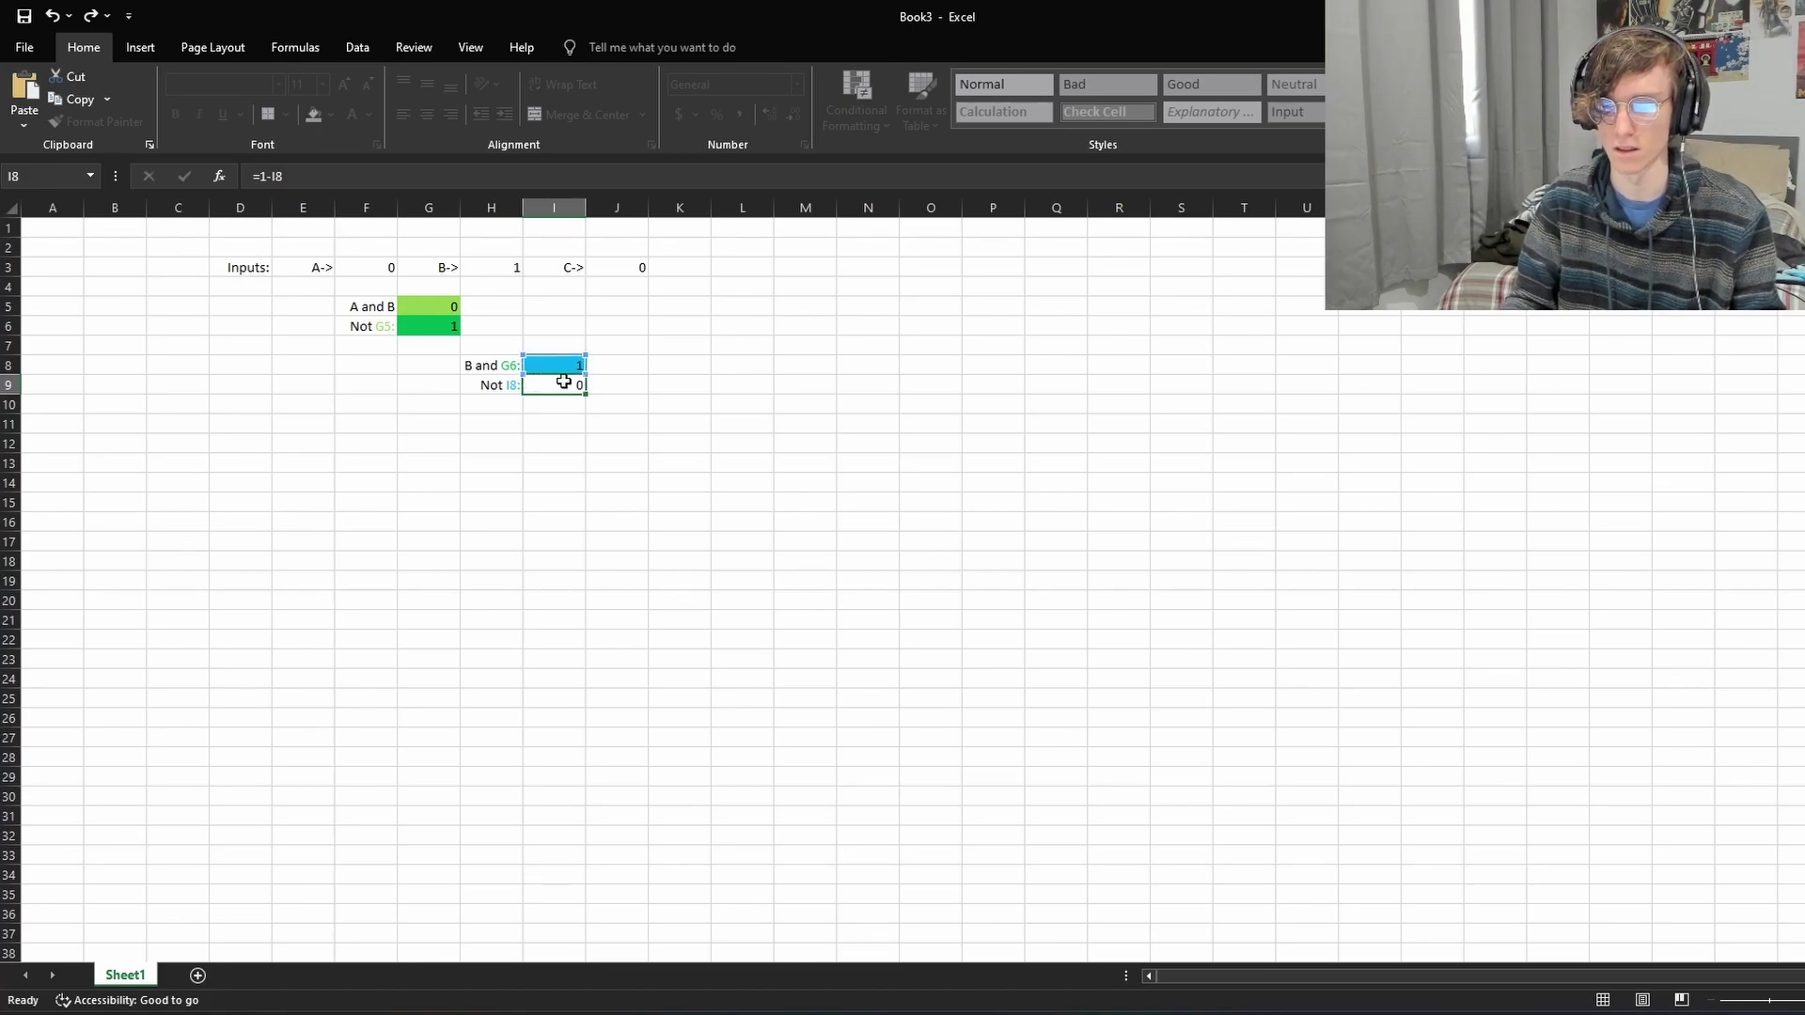
pyautogui.press('Return')
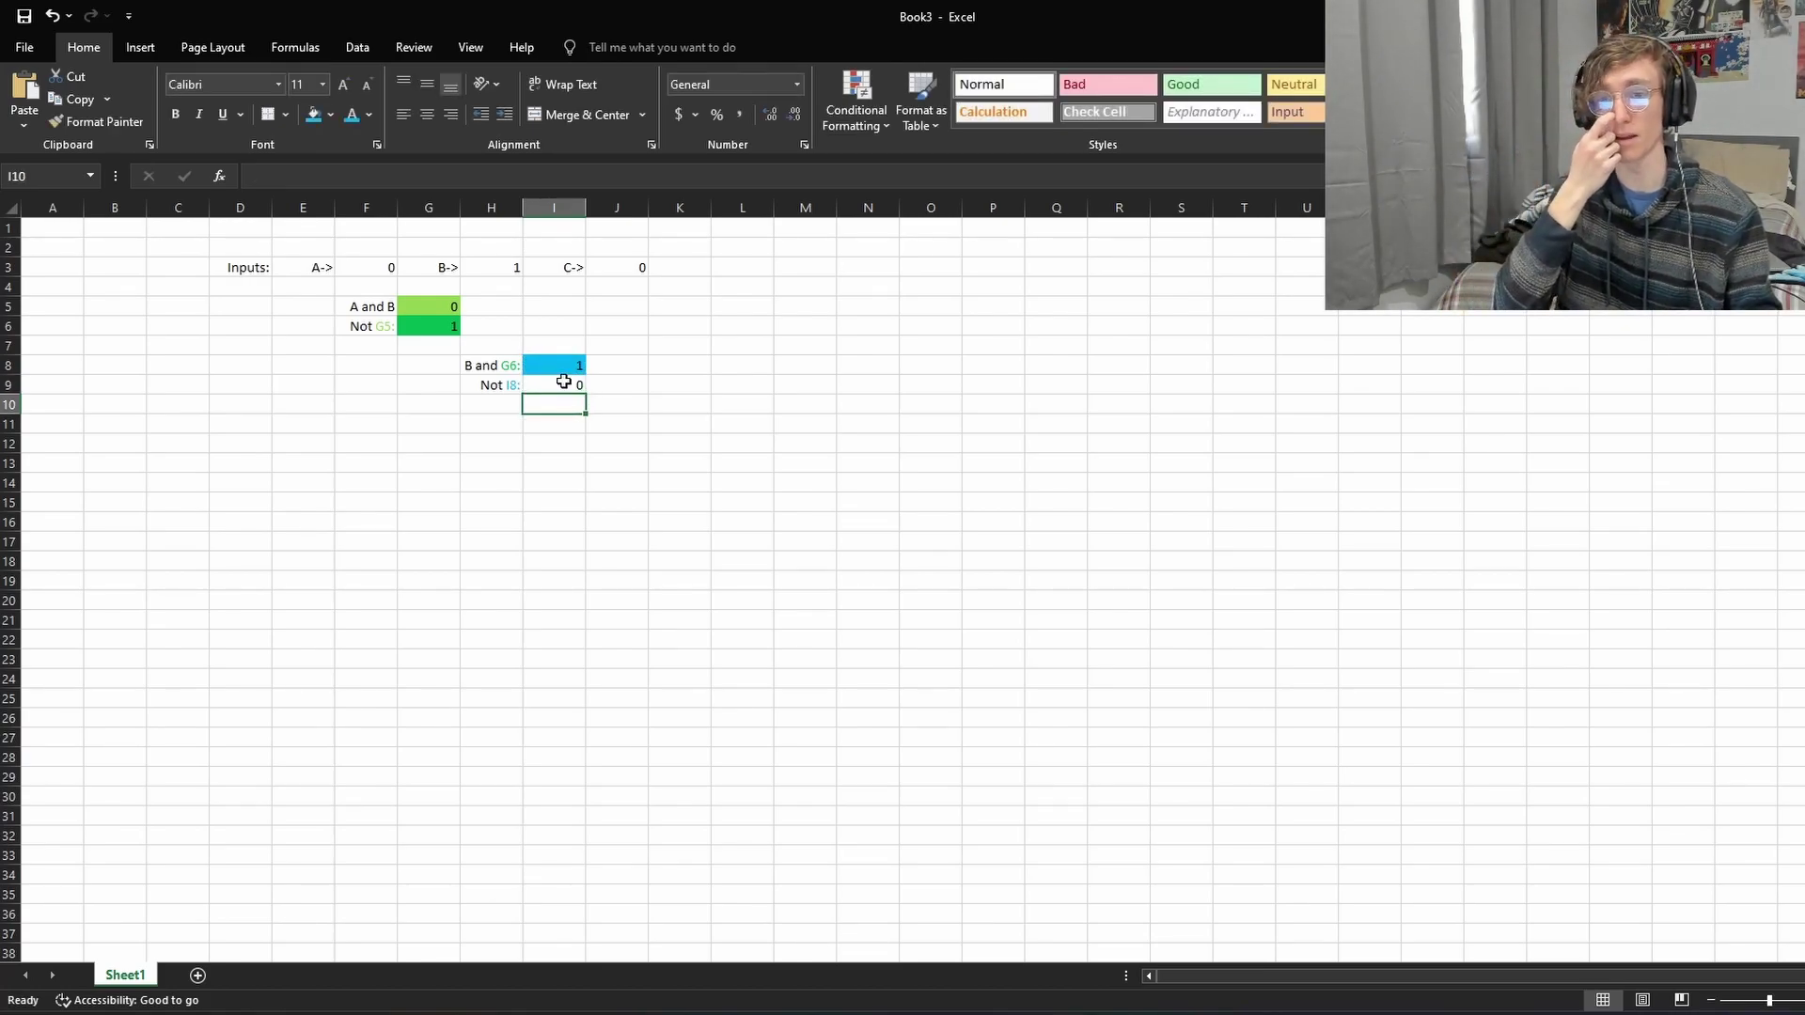
# Step: Fill the NOT result cell I9 with dark blue
pyautogui.click(563, 382)
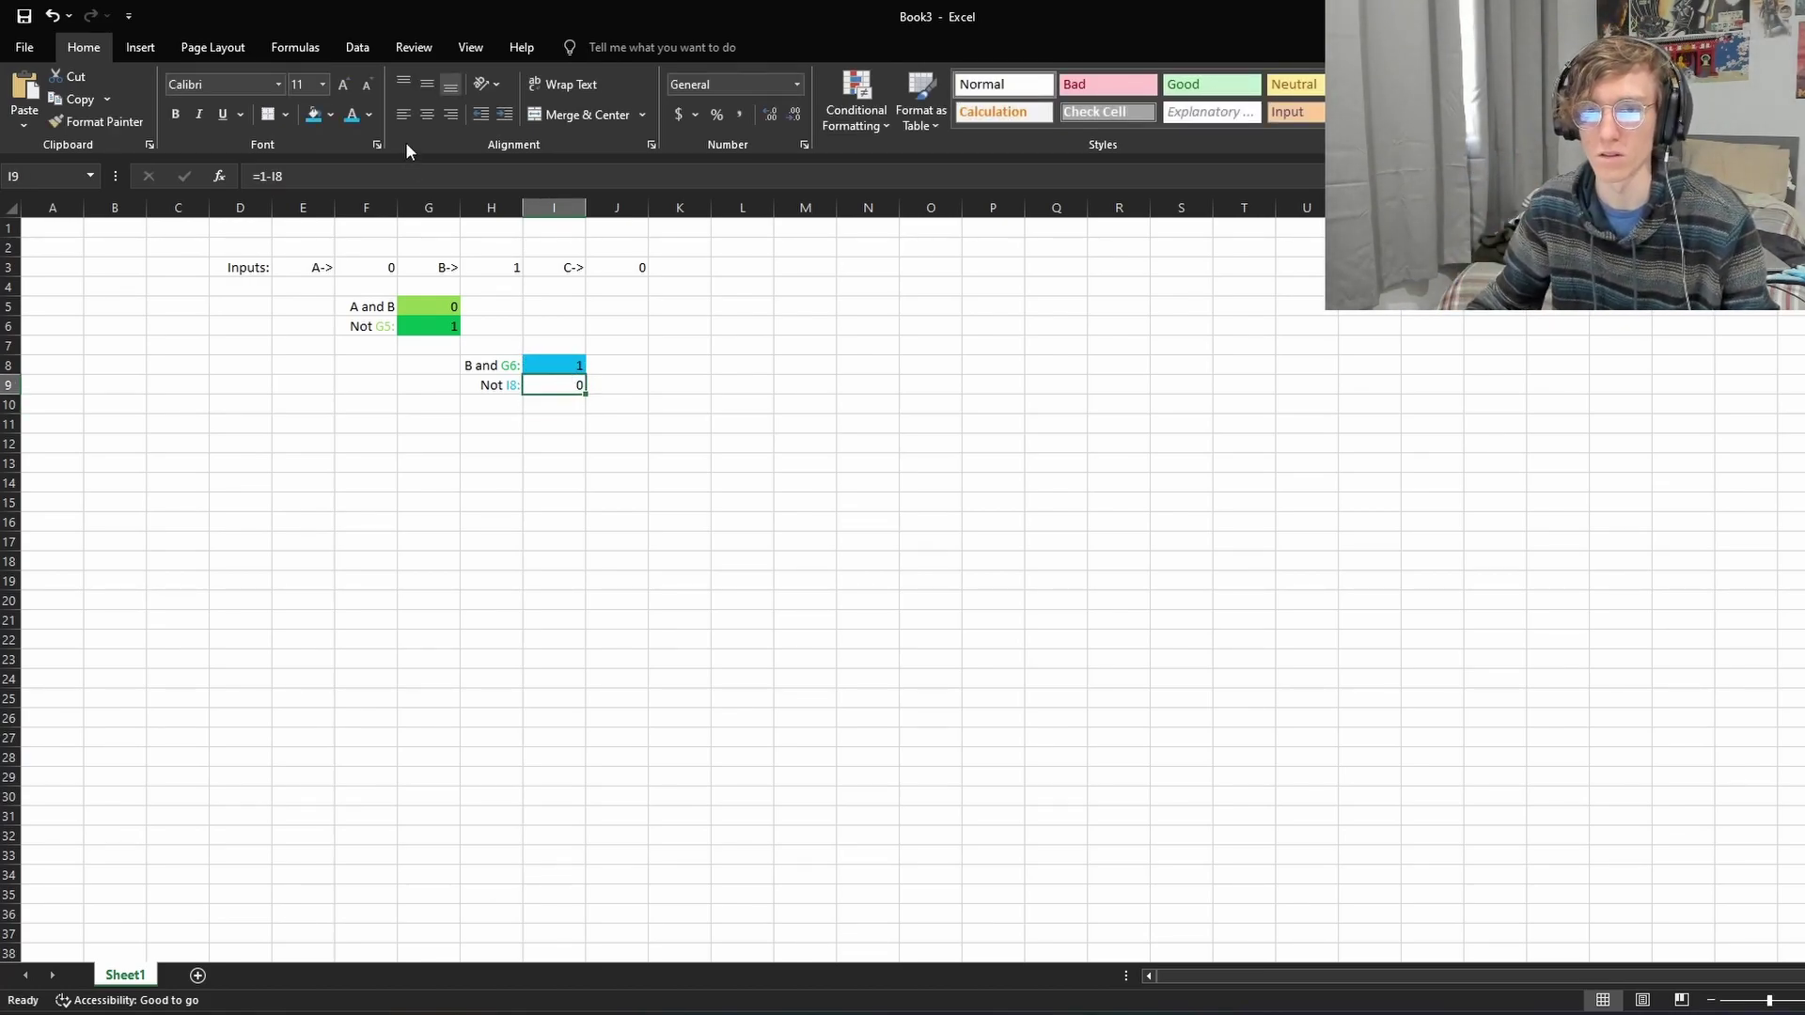
pyautogui.click(330, 114)
pyautogui.click(447, 266)
# Step: Enter the label "A and G6:" in cell D8 and color its "G6:" part green
pyautogui.click(308, 363)
pyautogui.click(252, 362)
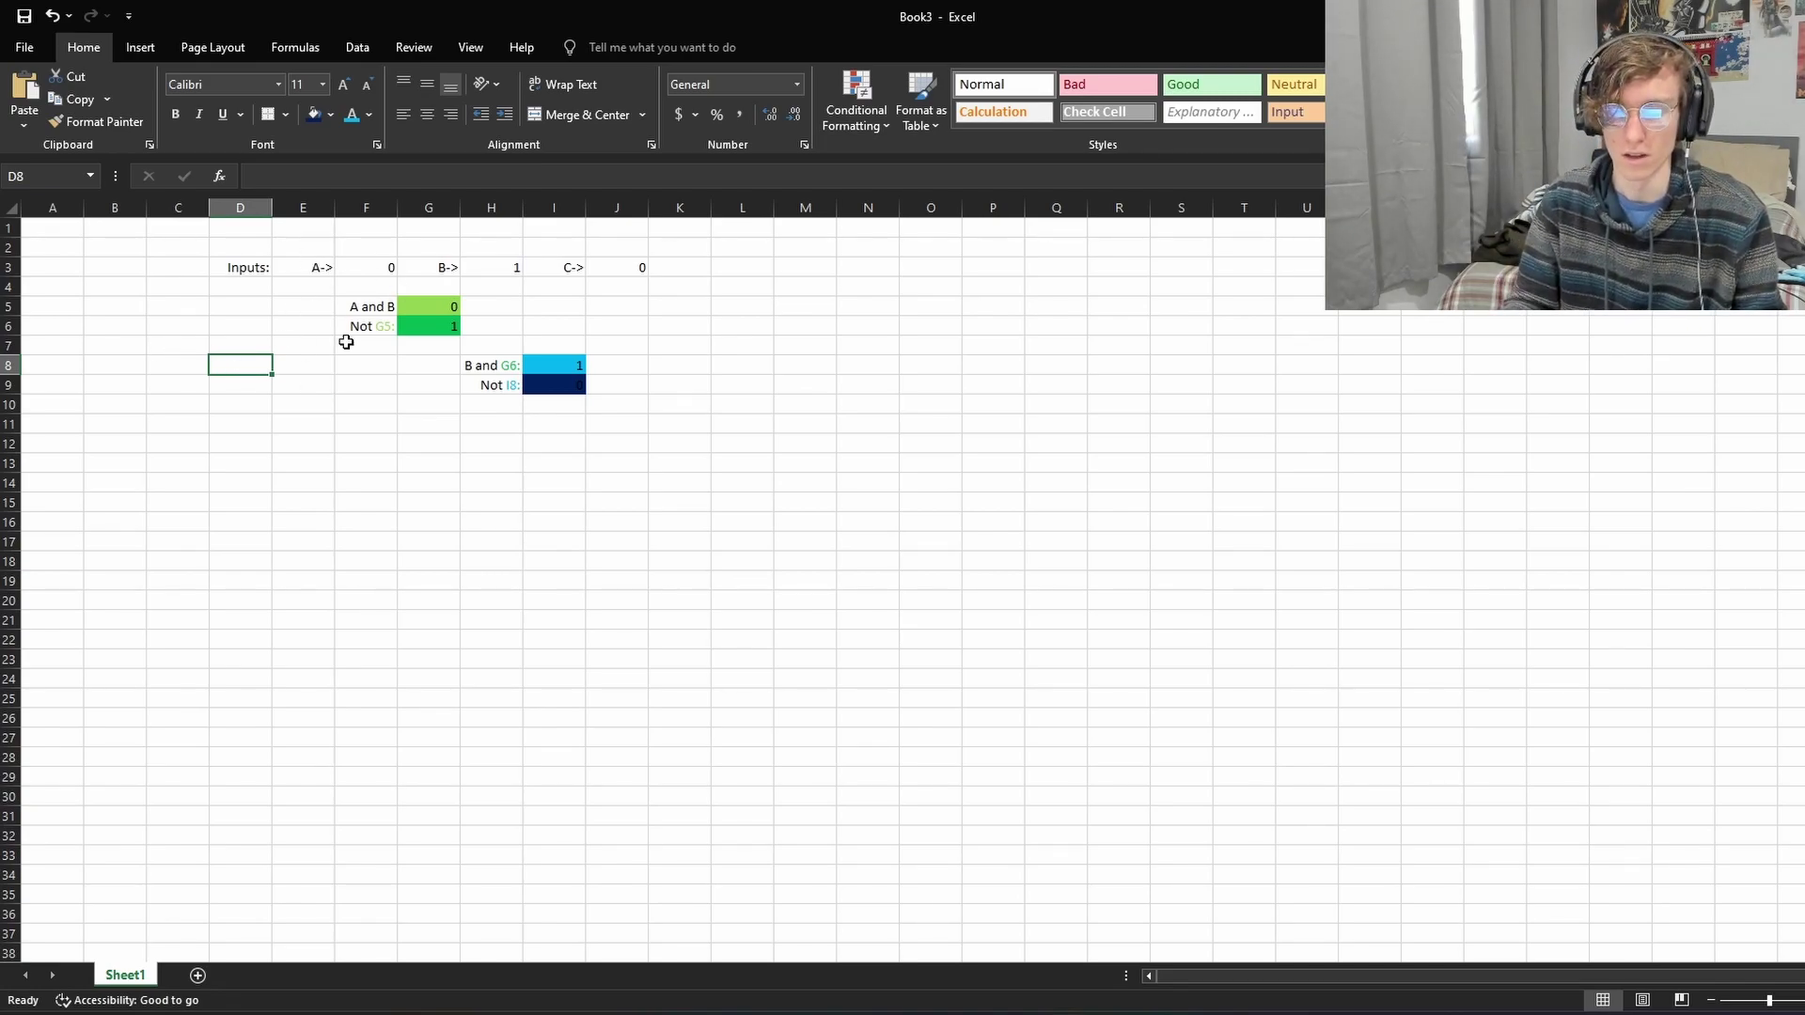
pyautogui.write('A')
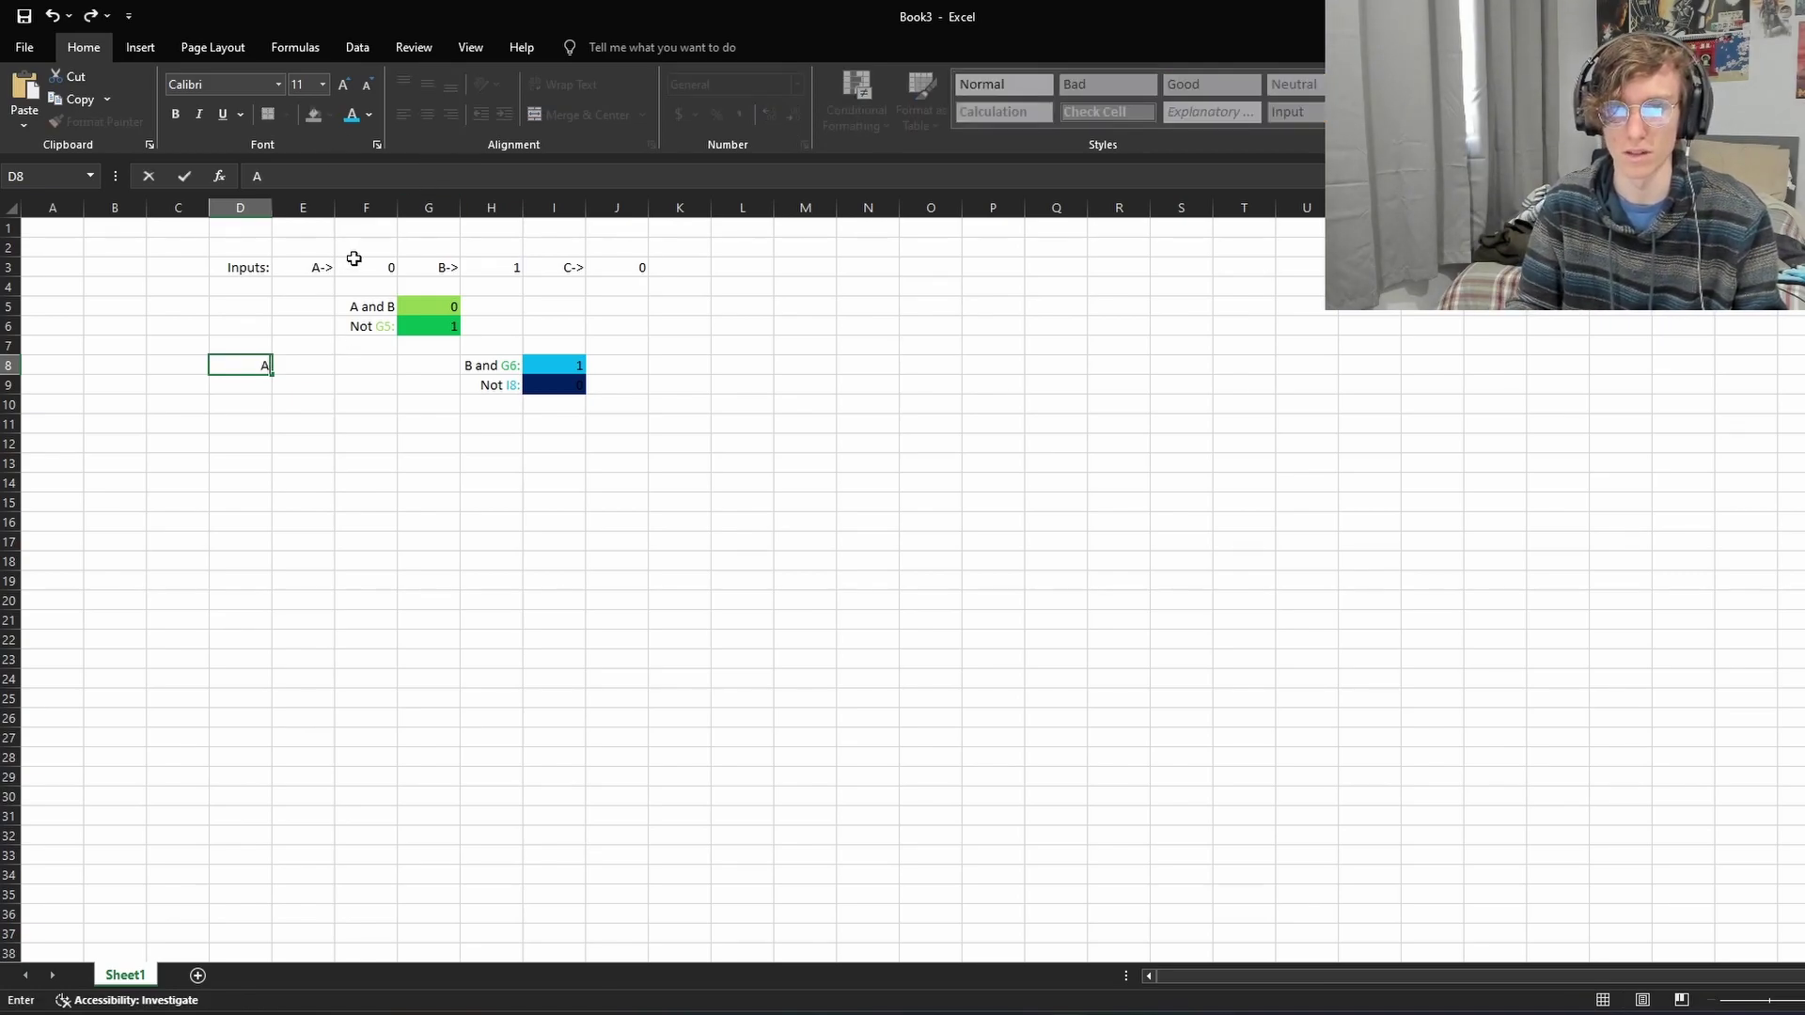
pyautogui.write(' and')
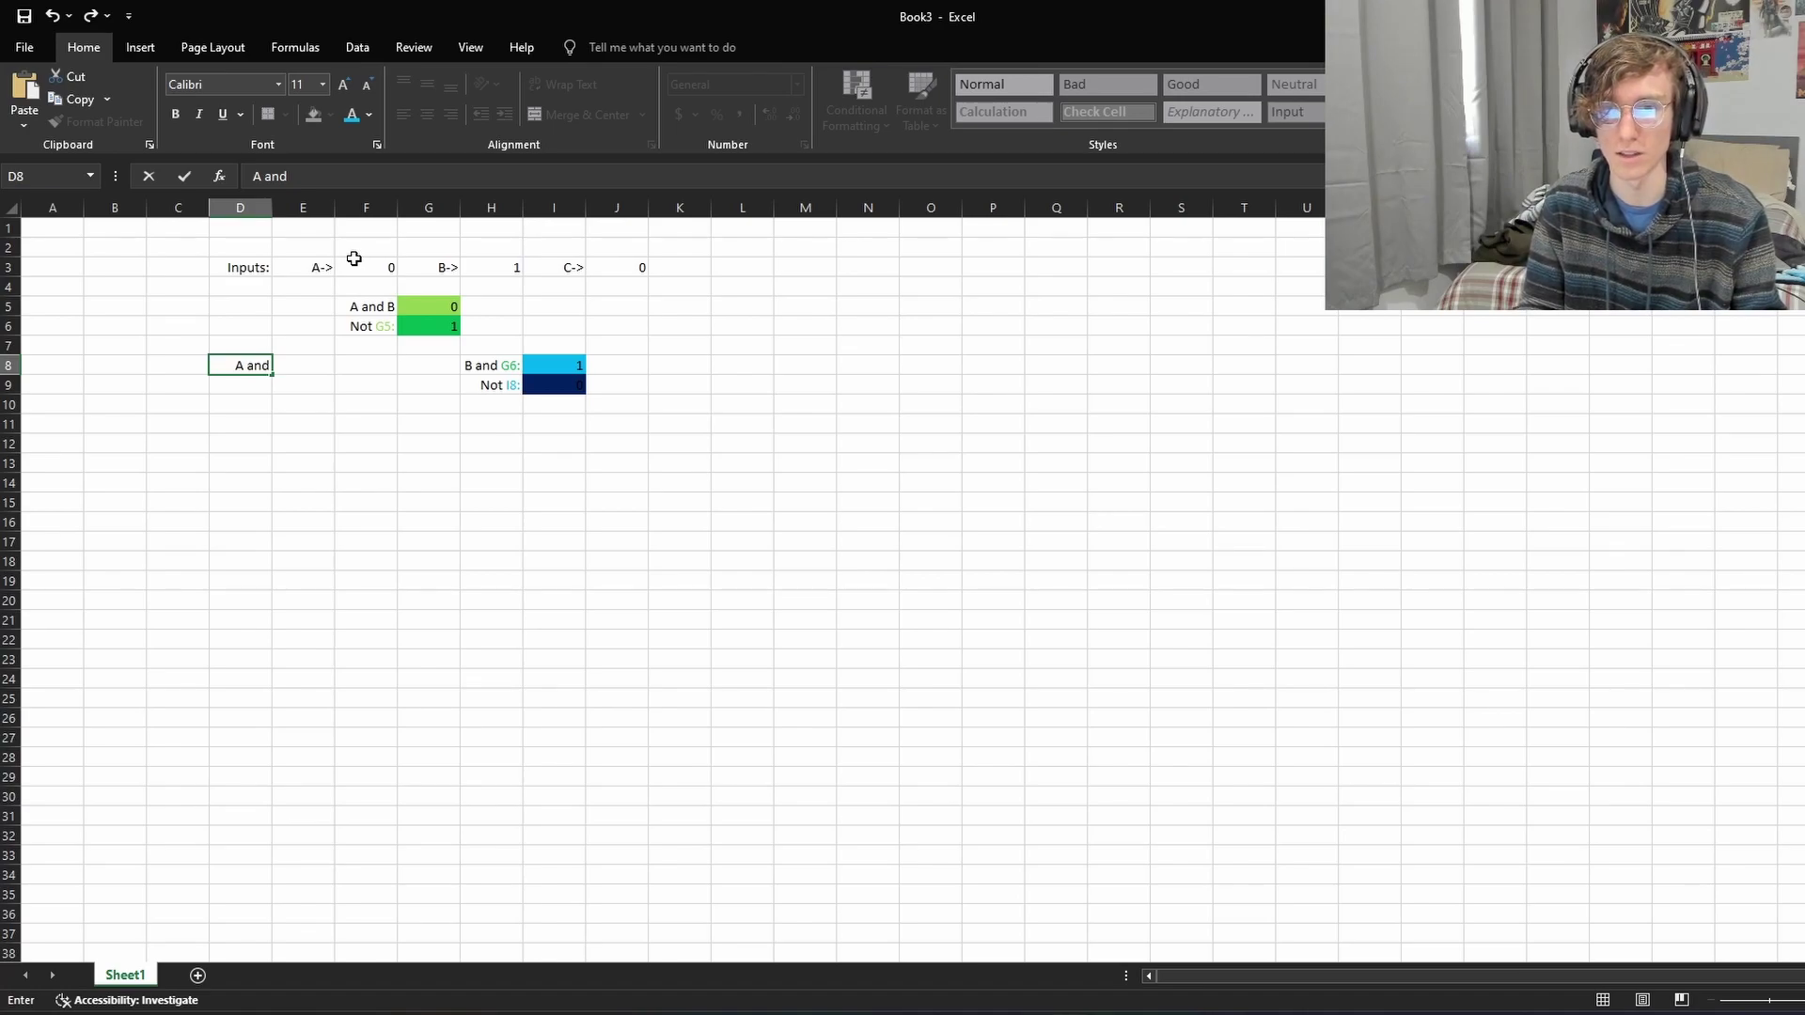
pyautogui.write(' G6:')
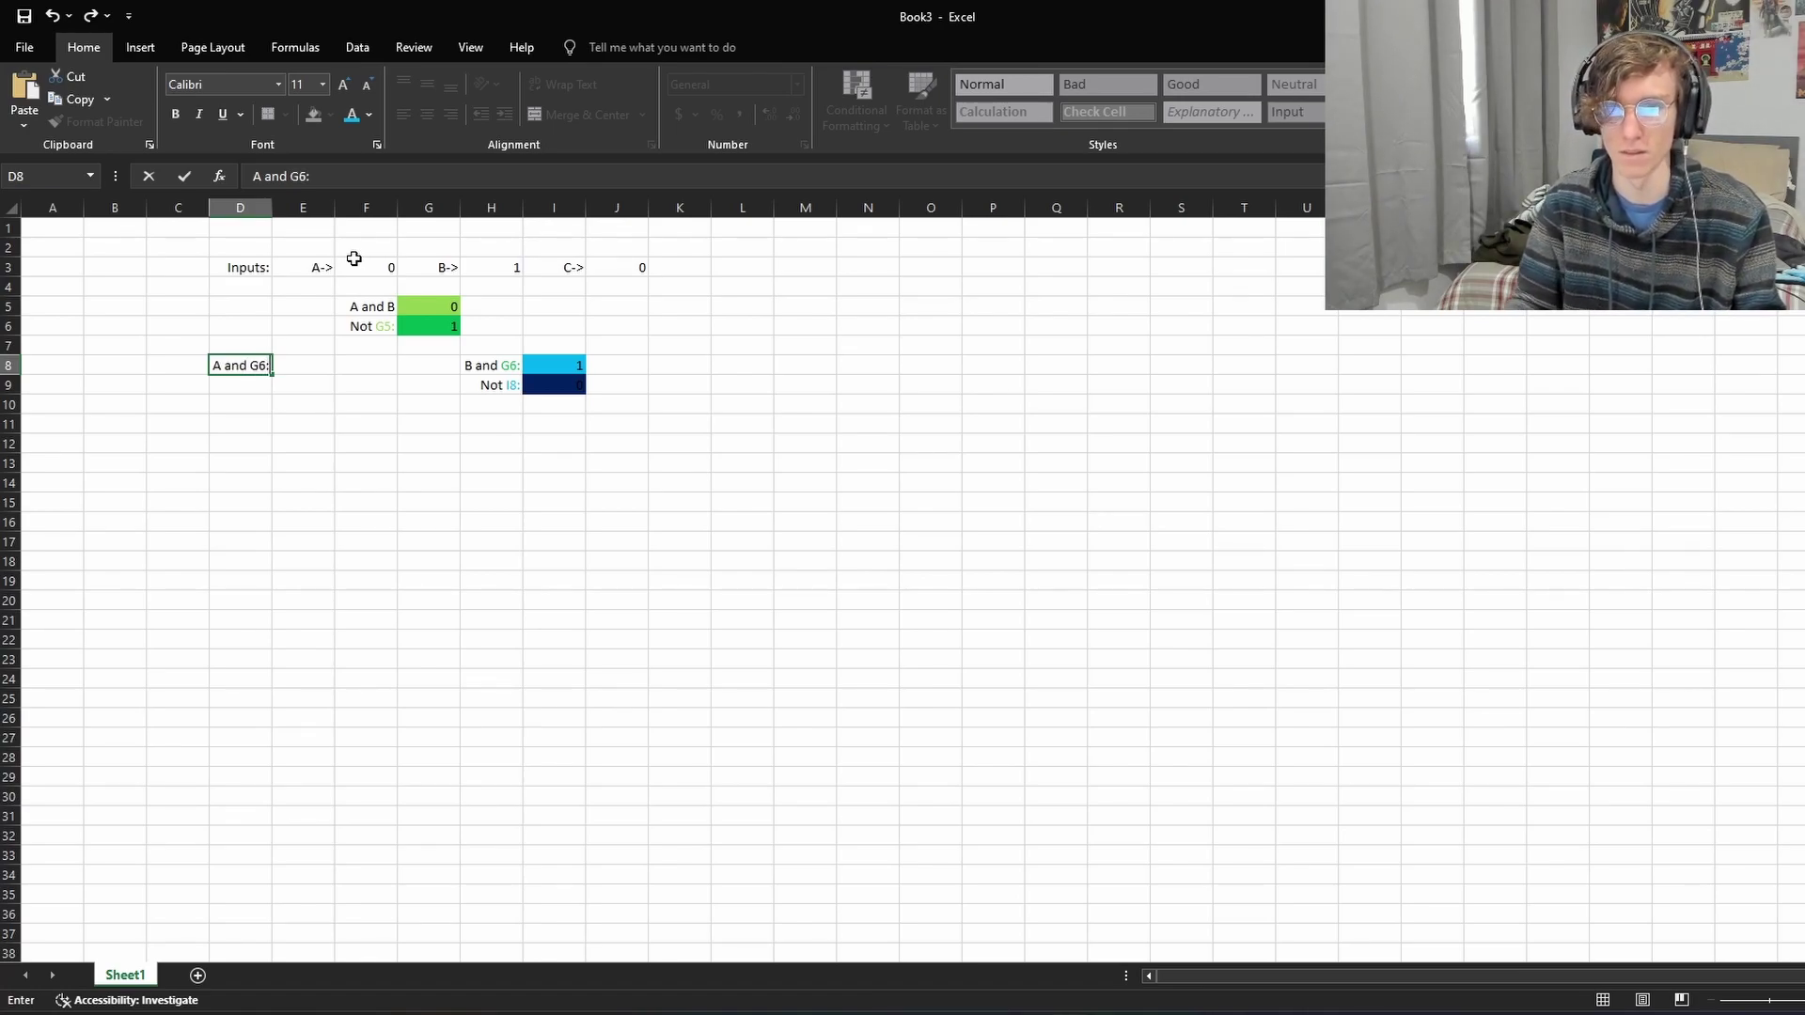
pyautogui.doubleClick(252, 360)
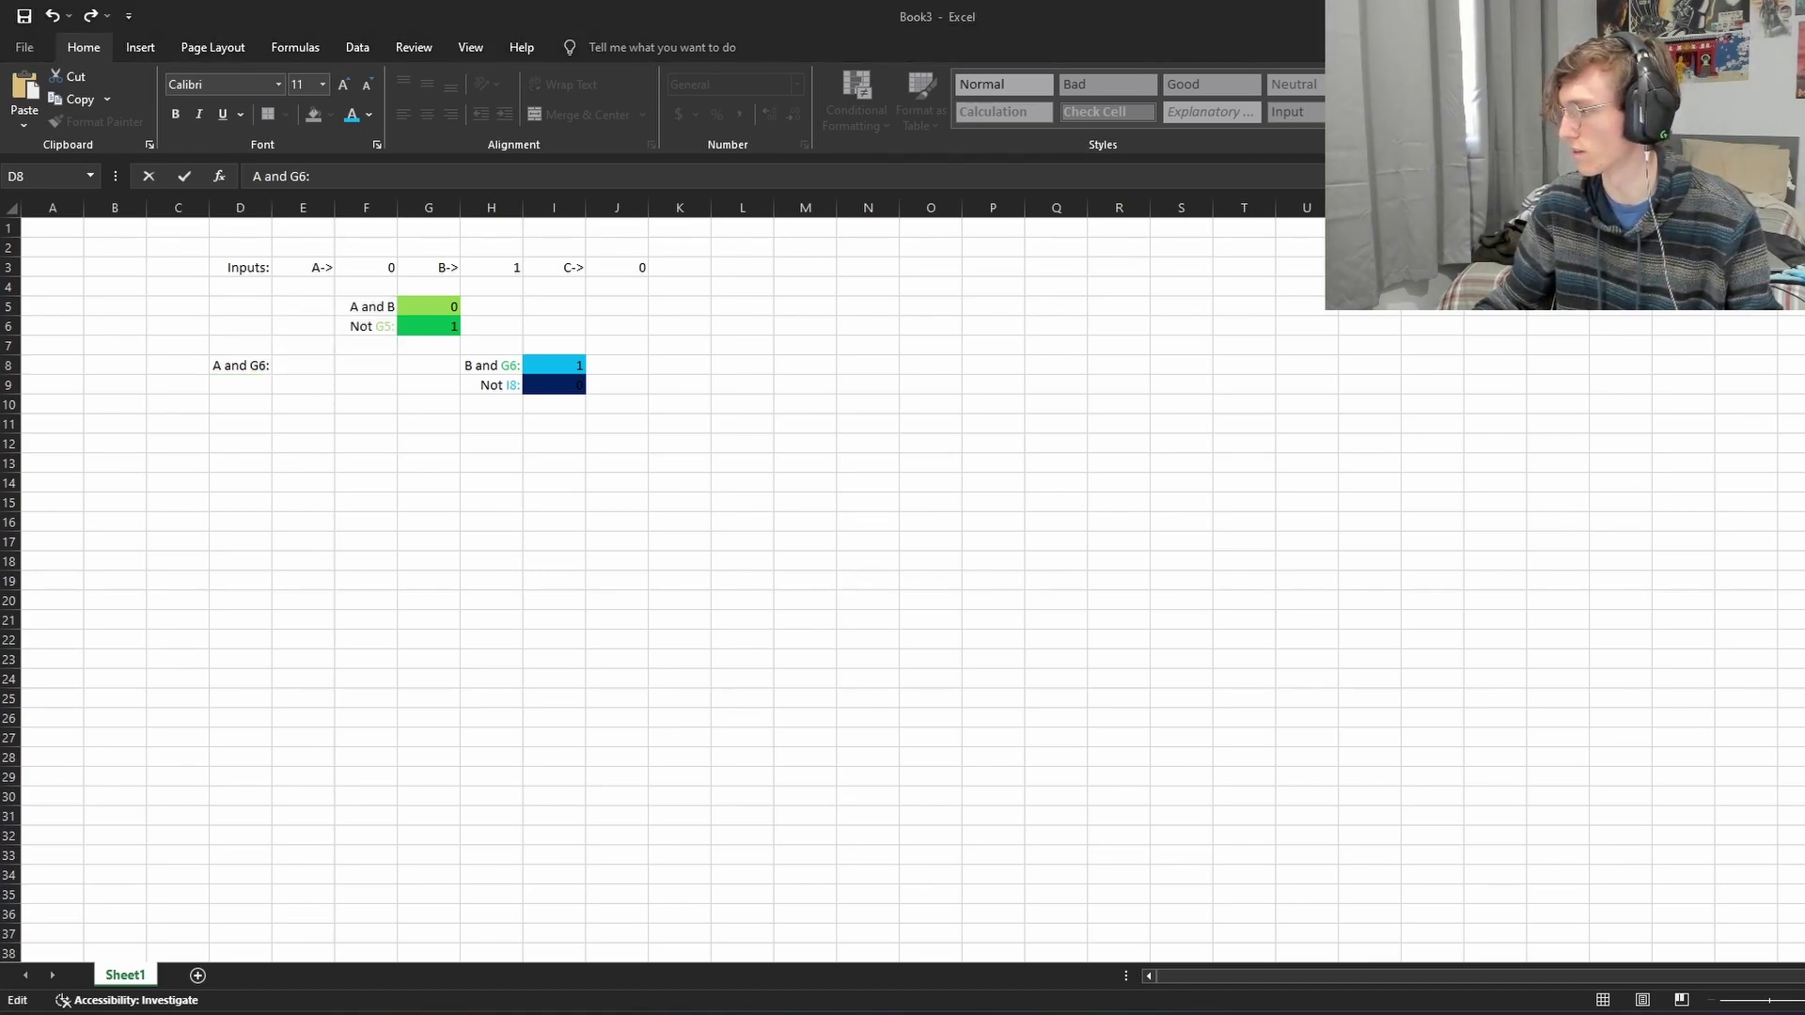
pyautogui.click(769, 384)
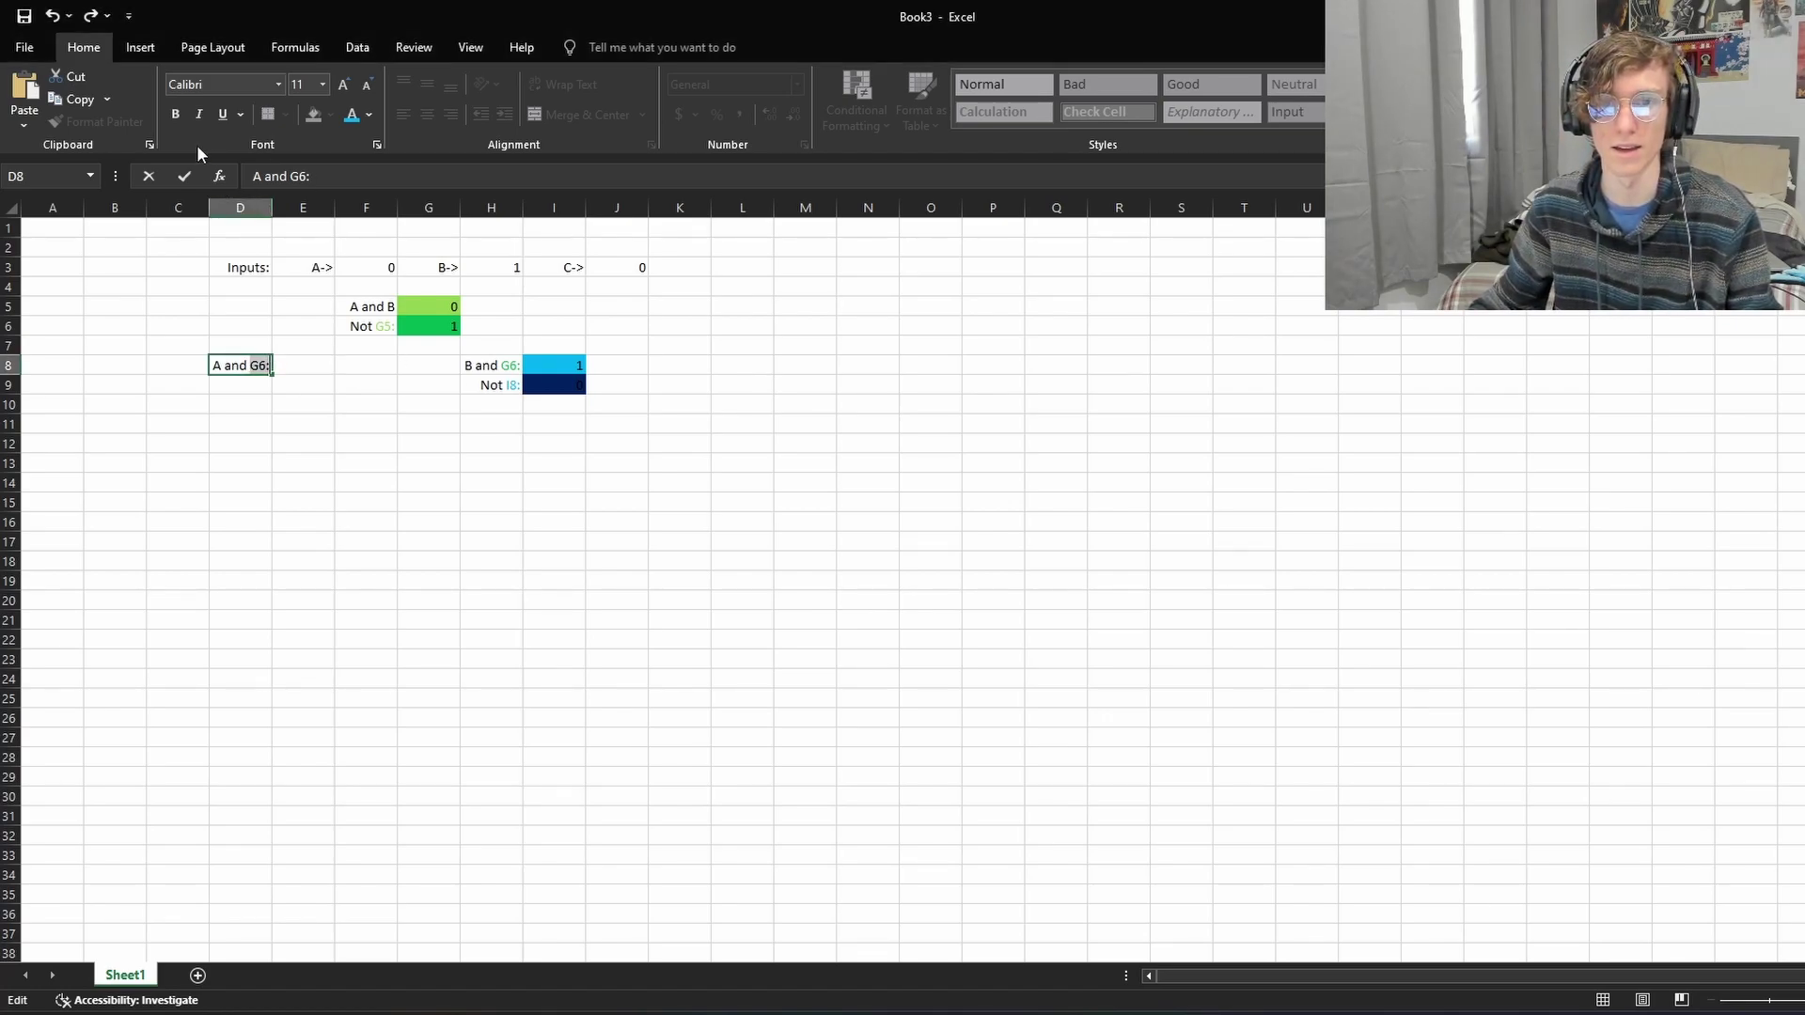
pyautogui.click(367, 115)
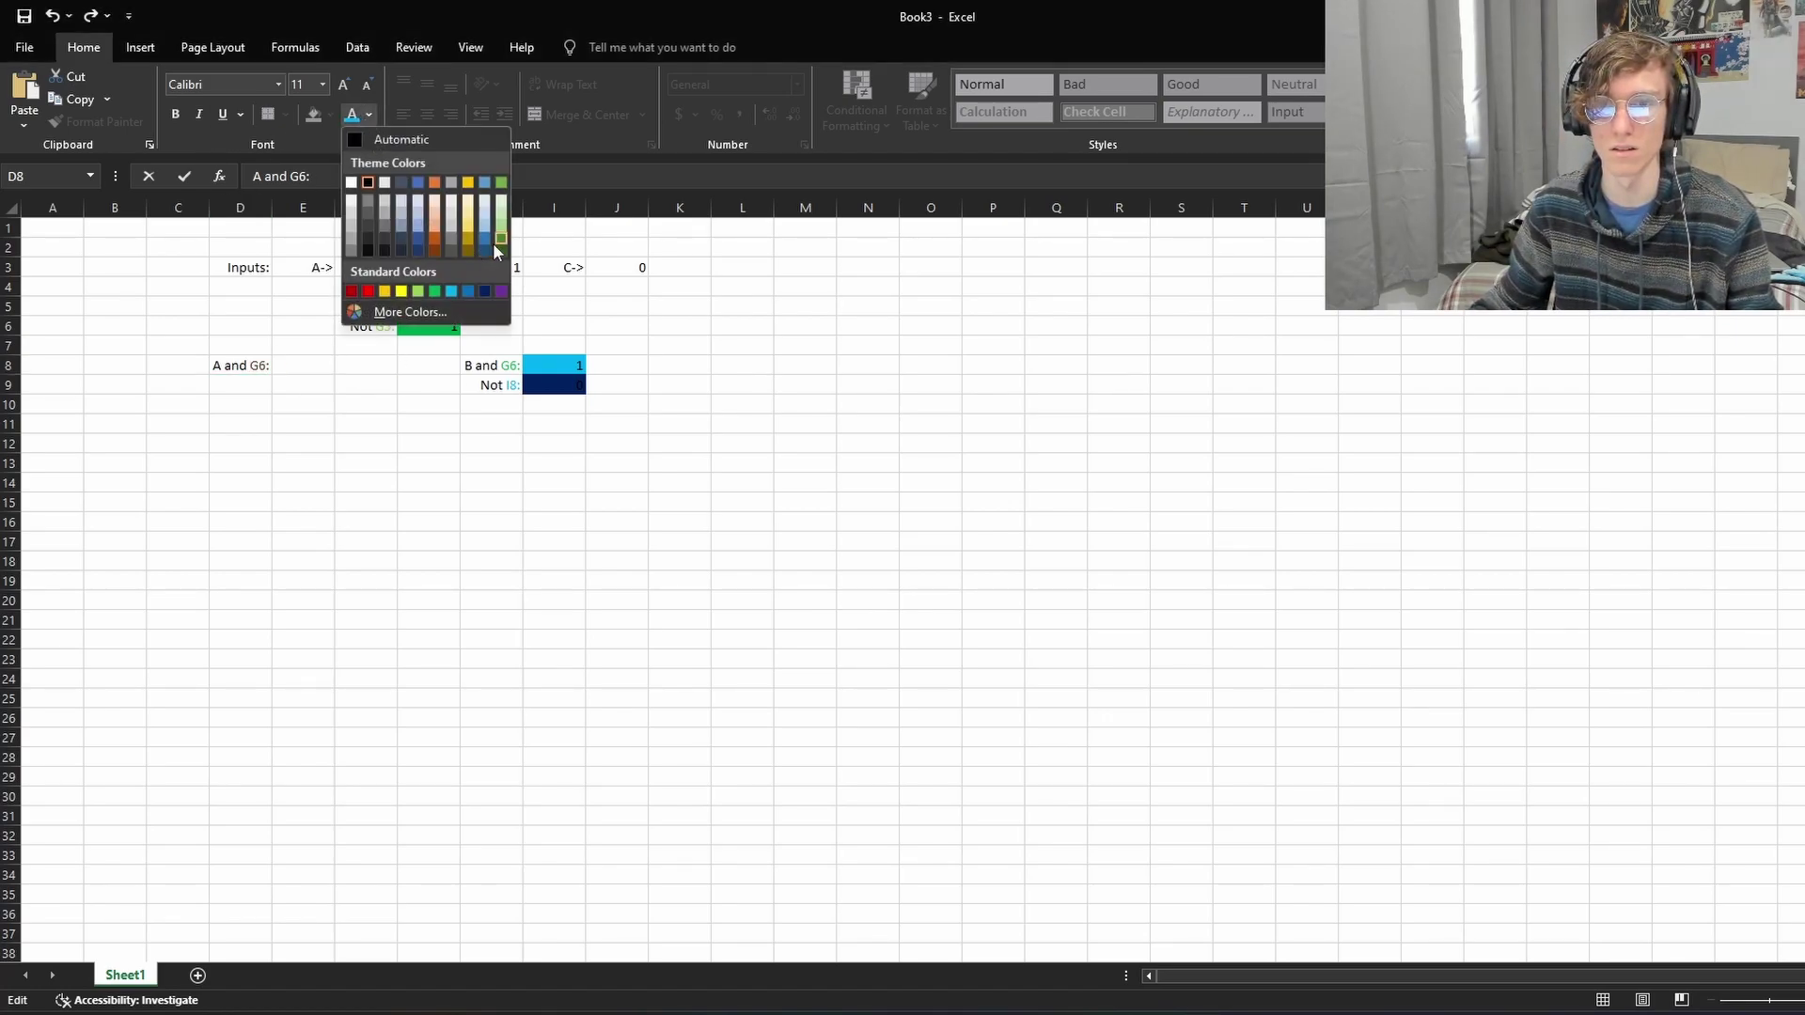
pyautogui.click(435, 292)
pyautogui.click(251, 404)
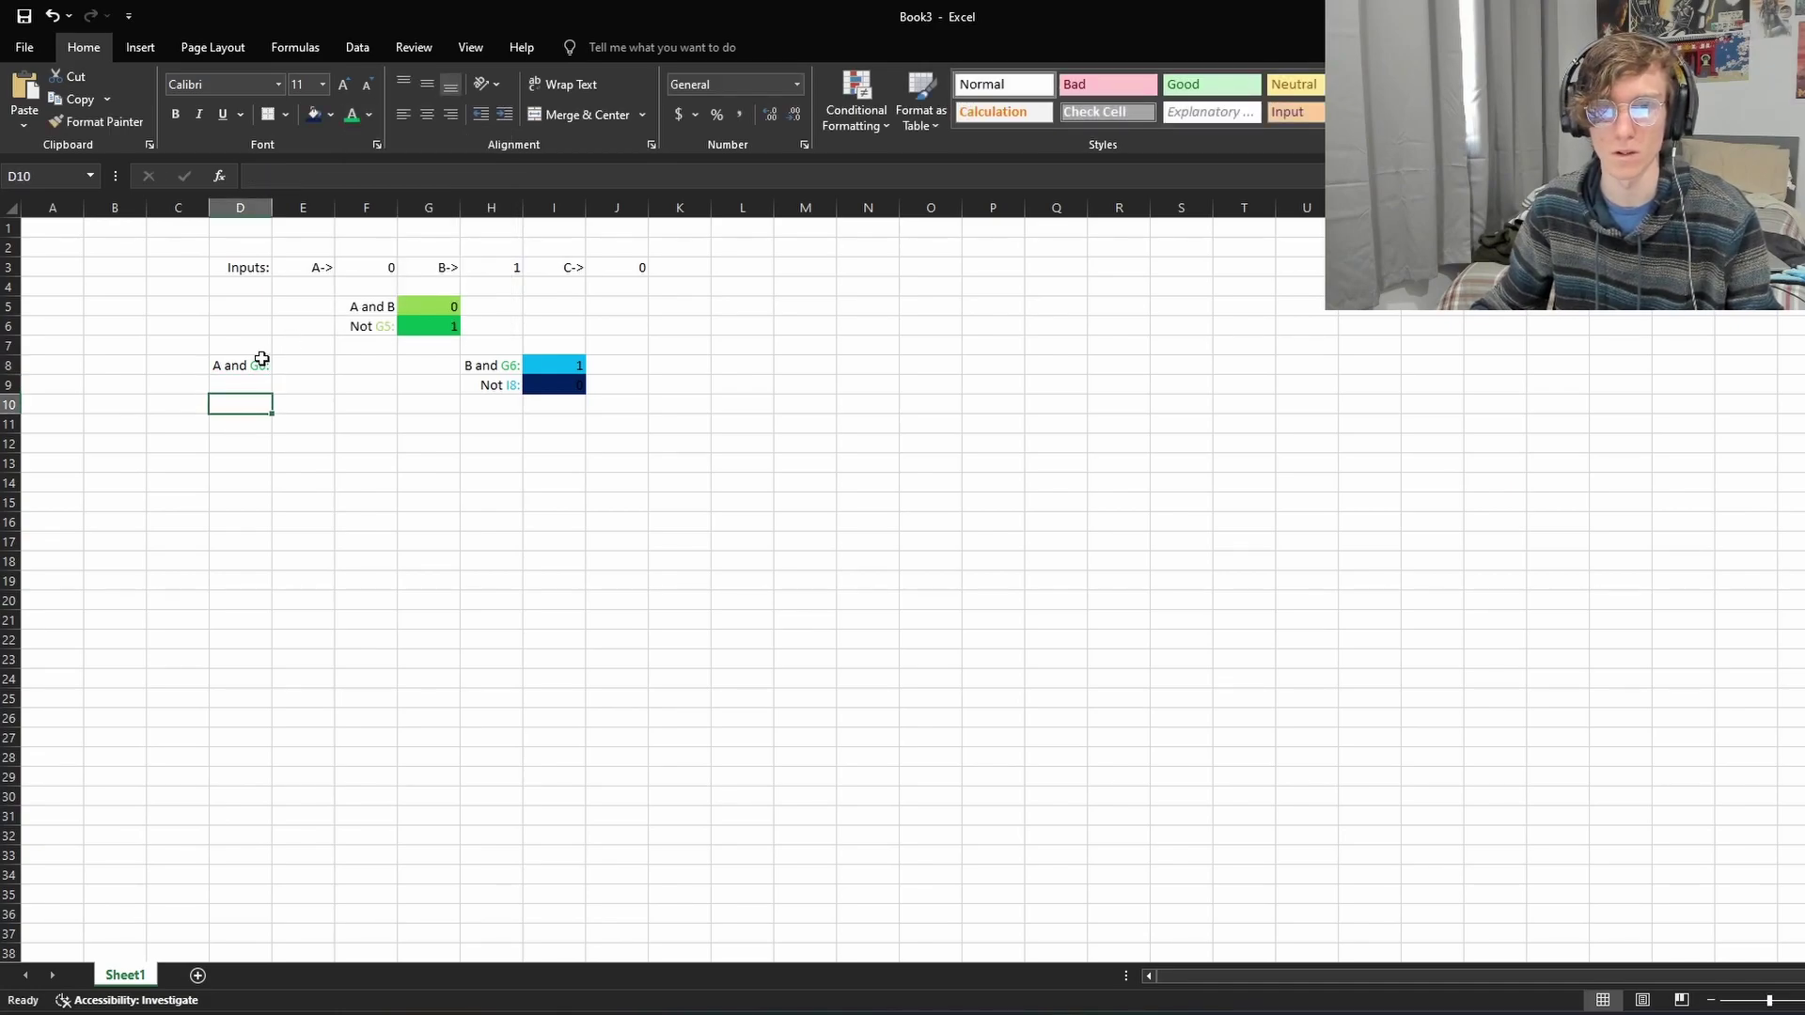
# Step: Enter the formula =F3*G6 in cell E8 to AND input A with the NOT result
pyautogui.click(258, 383)
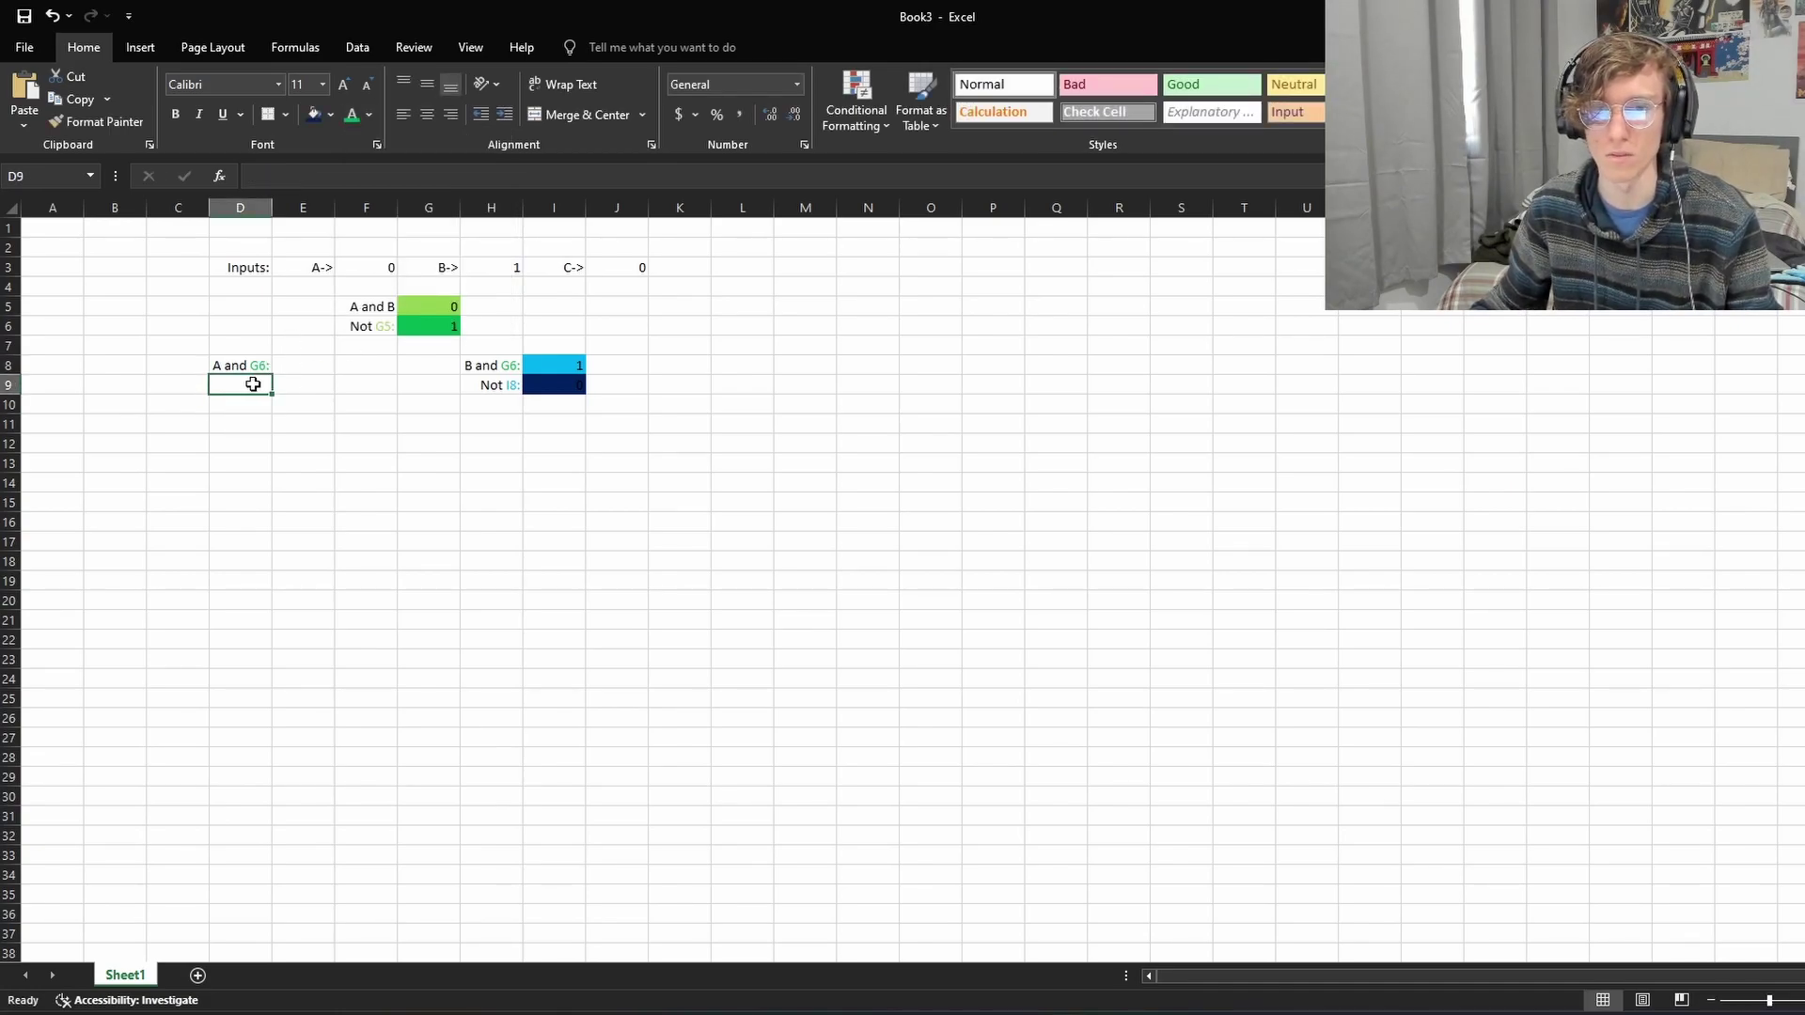
pyautogui.click(321, 363)
pyautogui.doubleClick(323, 362)
pyautogui.write('=')
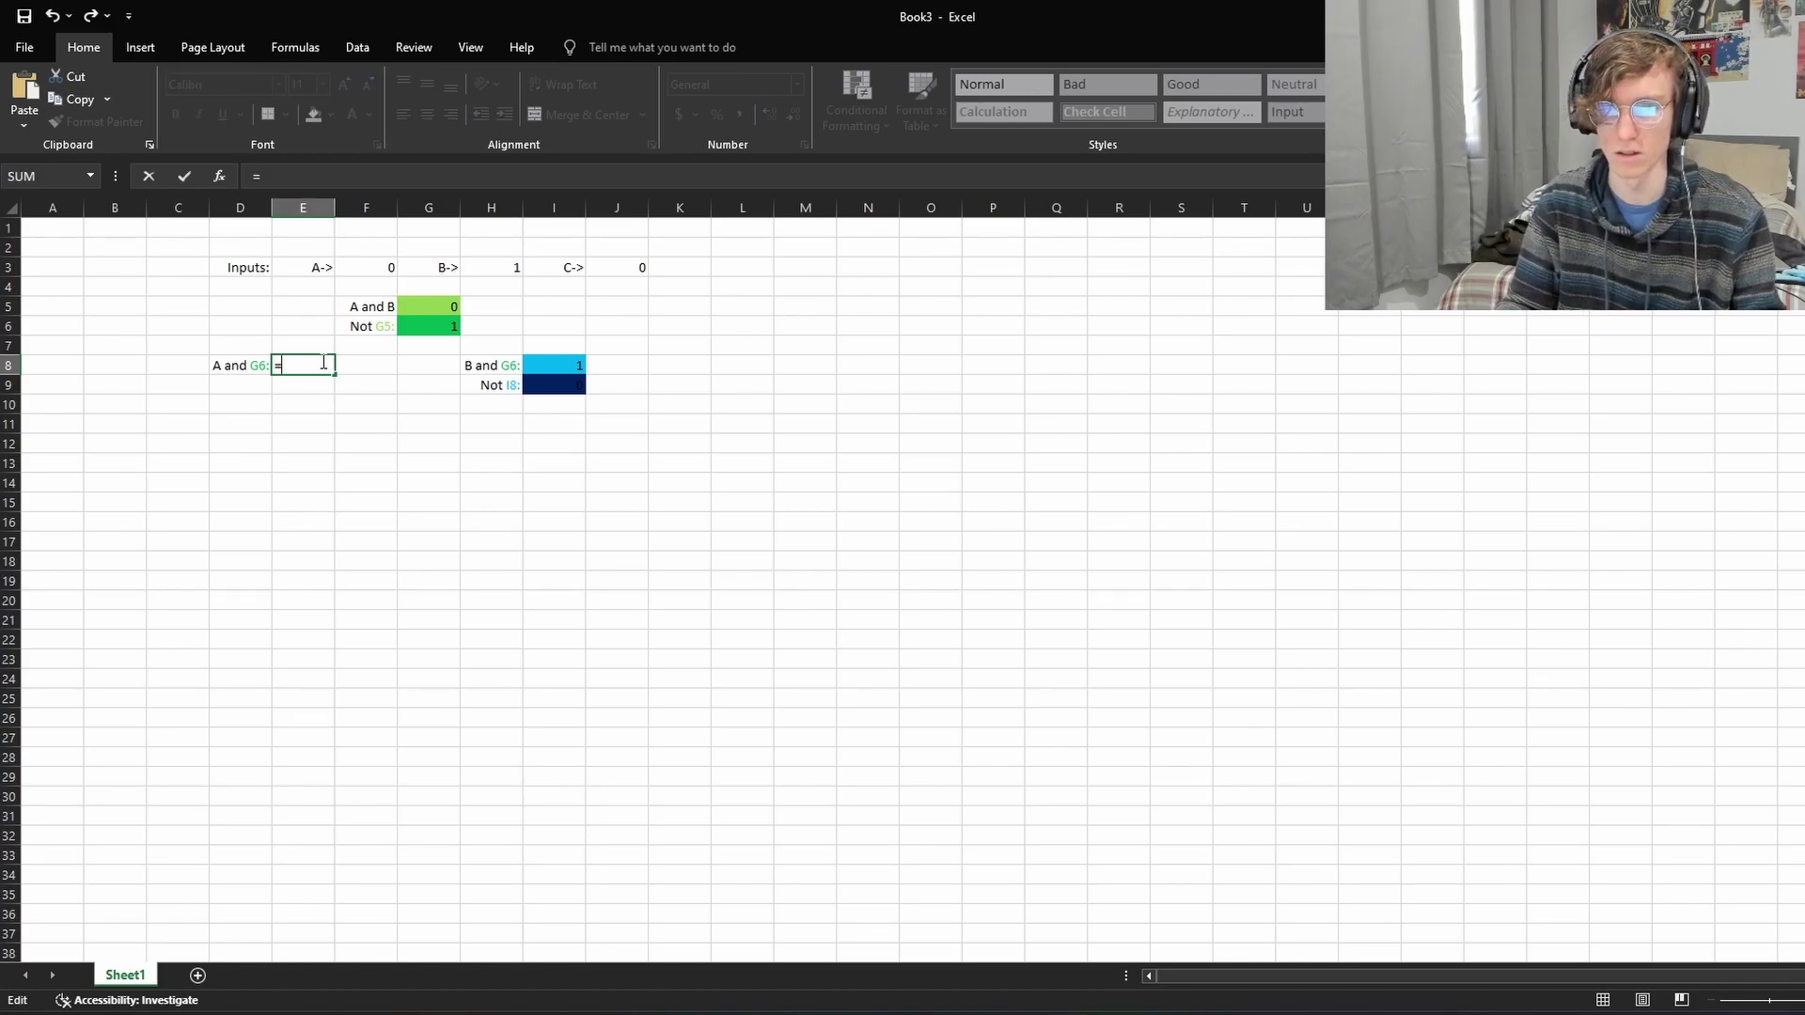
pyautogui.click(381, 267)
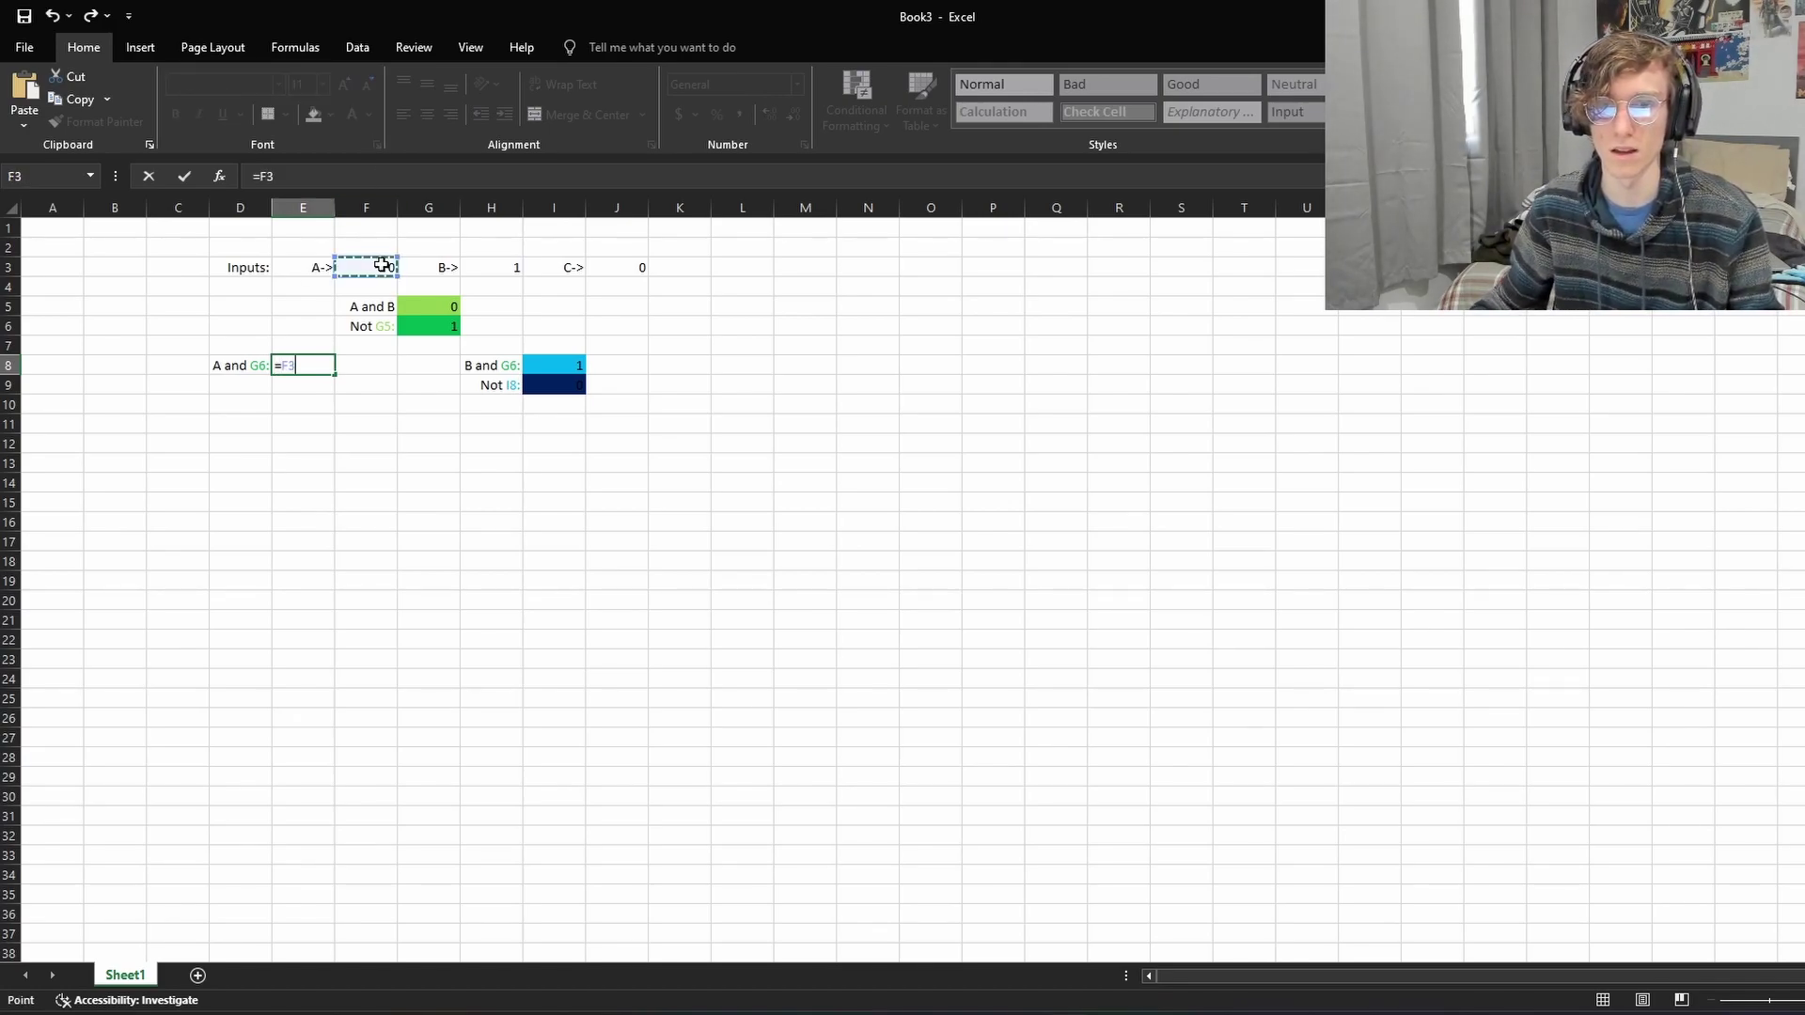
pyautogui.write('*')
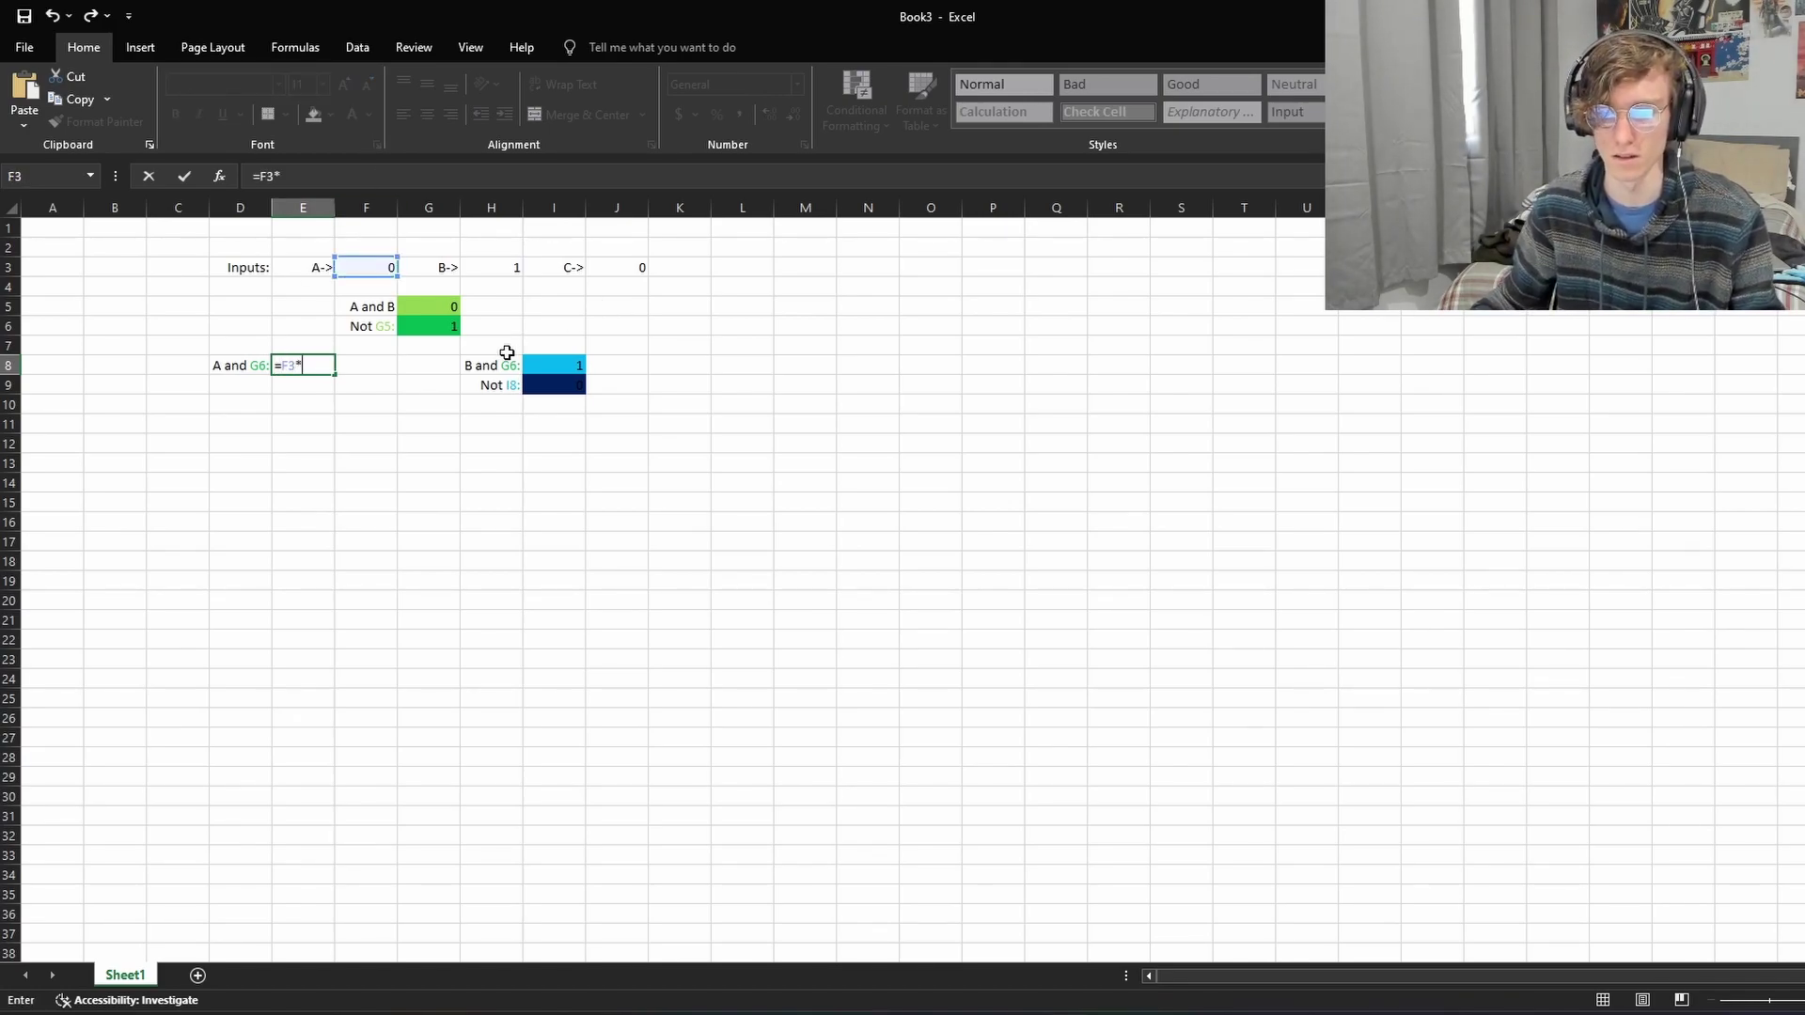
pyautogui.click(444, 331)
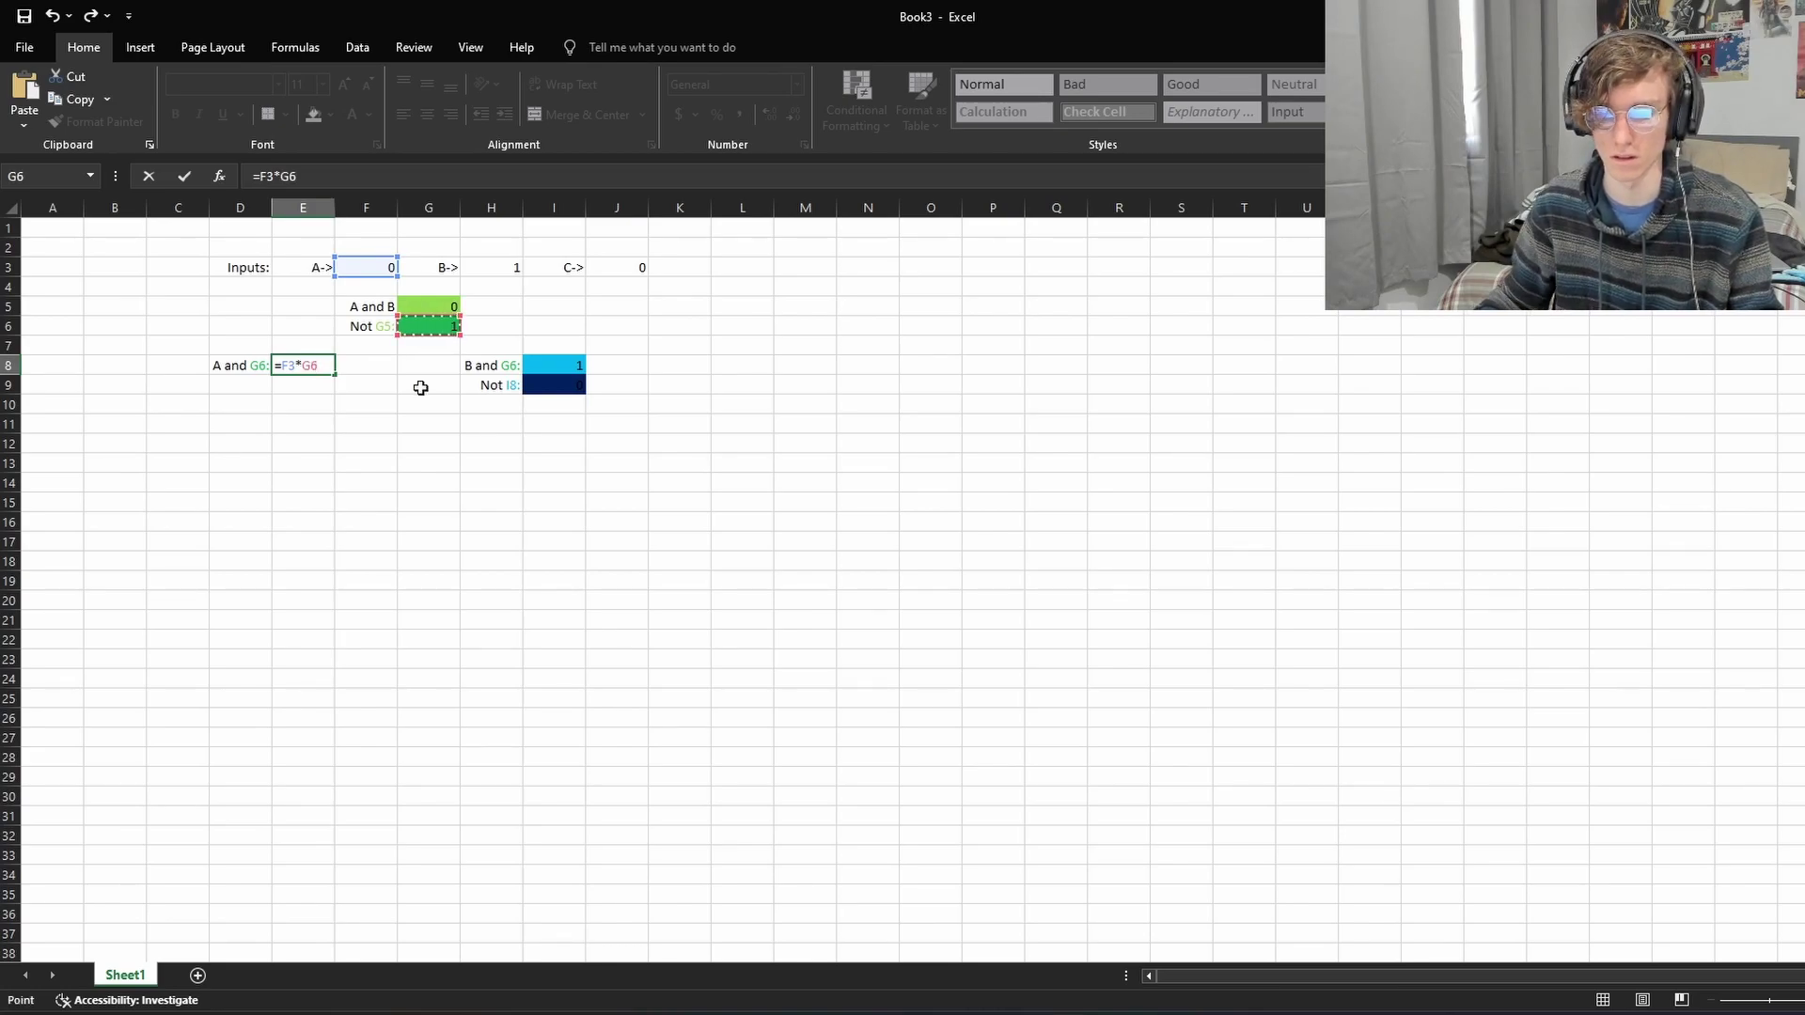
pyautogui.press('Return')
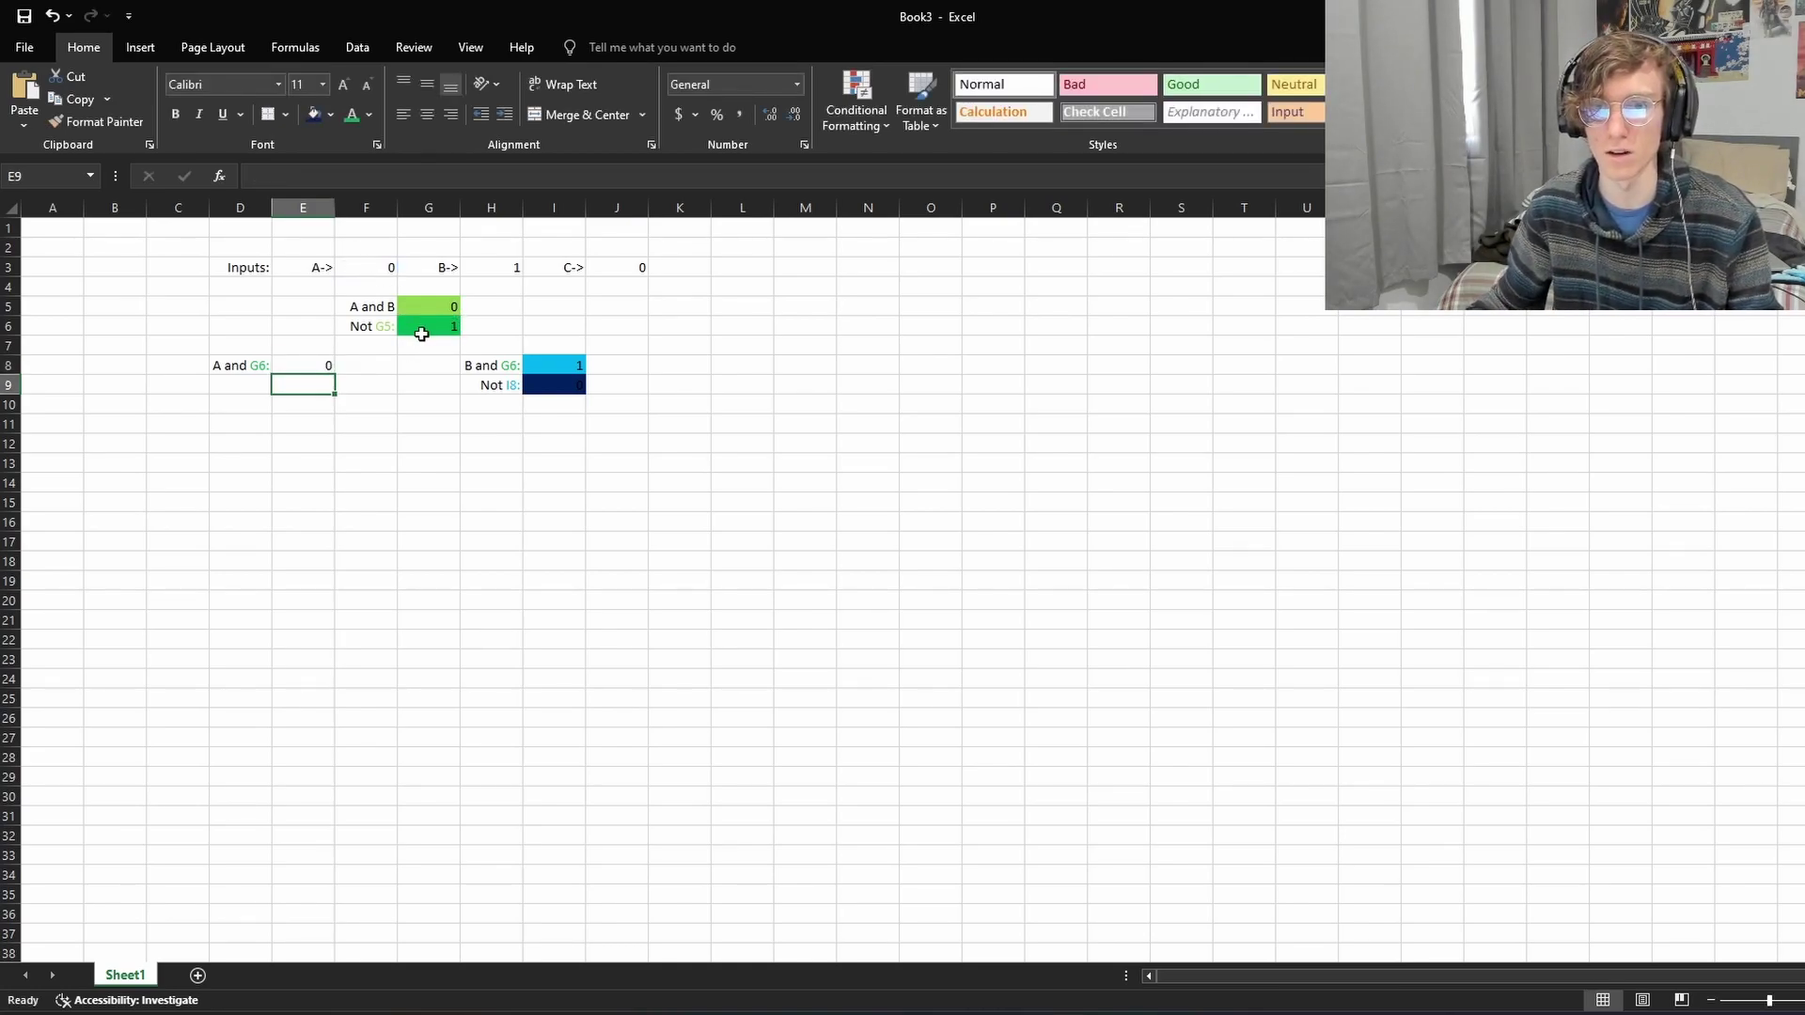
# Step: Enter the right-aligned label "Not E8:" in cell D9
pyautogui.doubleClick(263, 384)
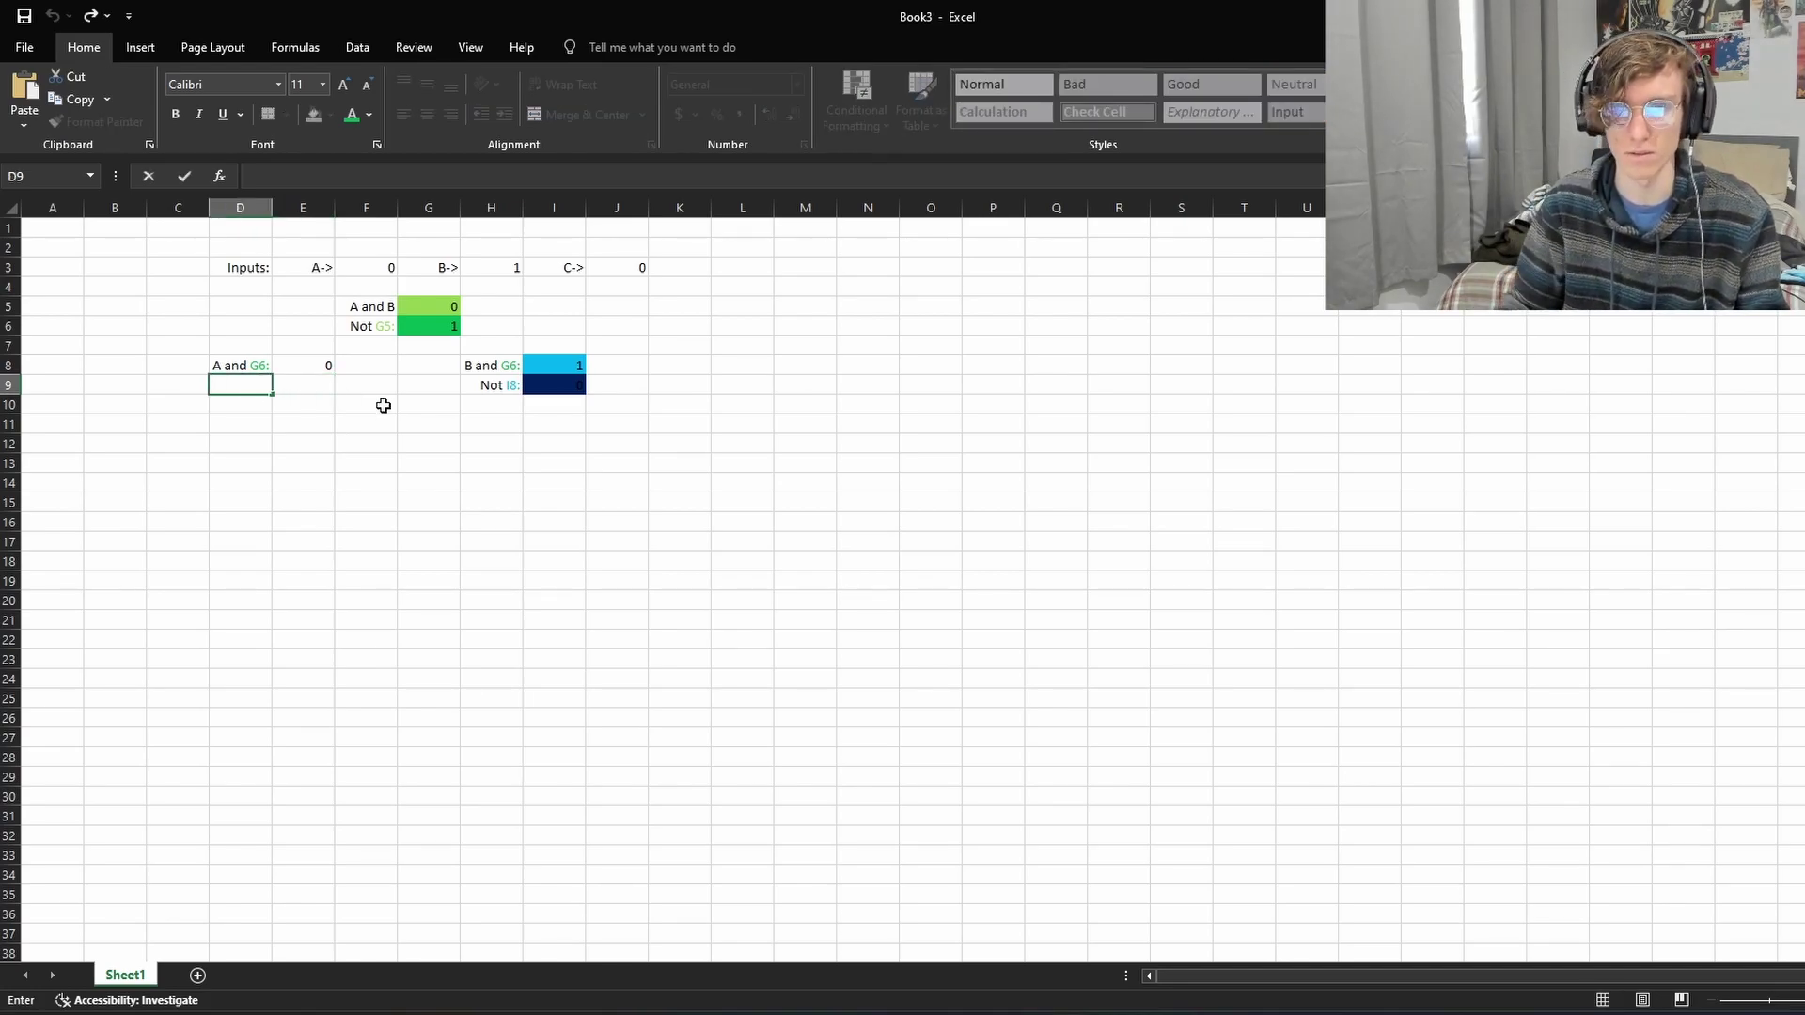
pyautogui.click(313, 434)
pyautogui.click(235, 386)
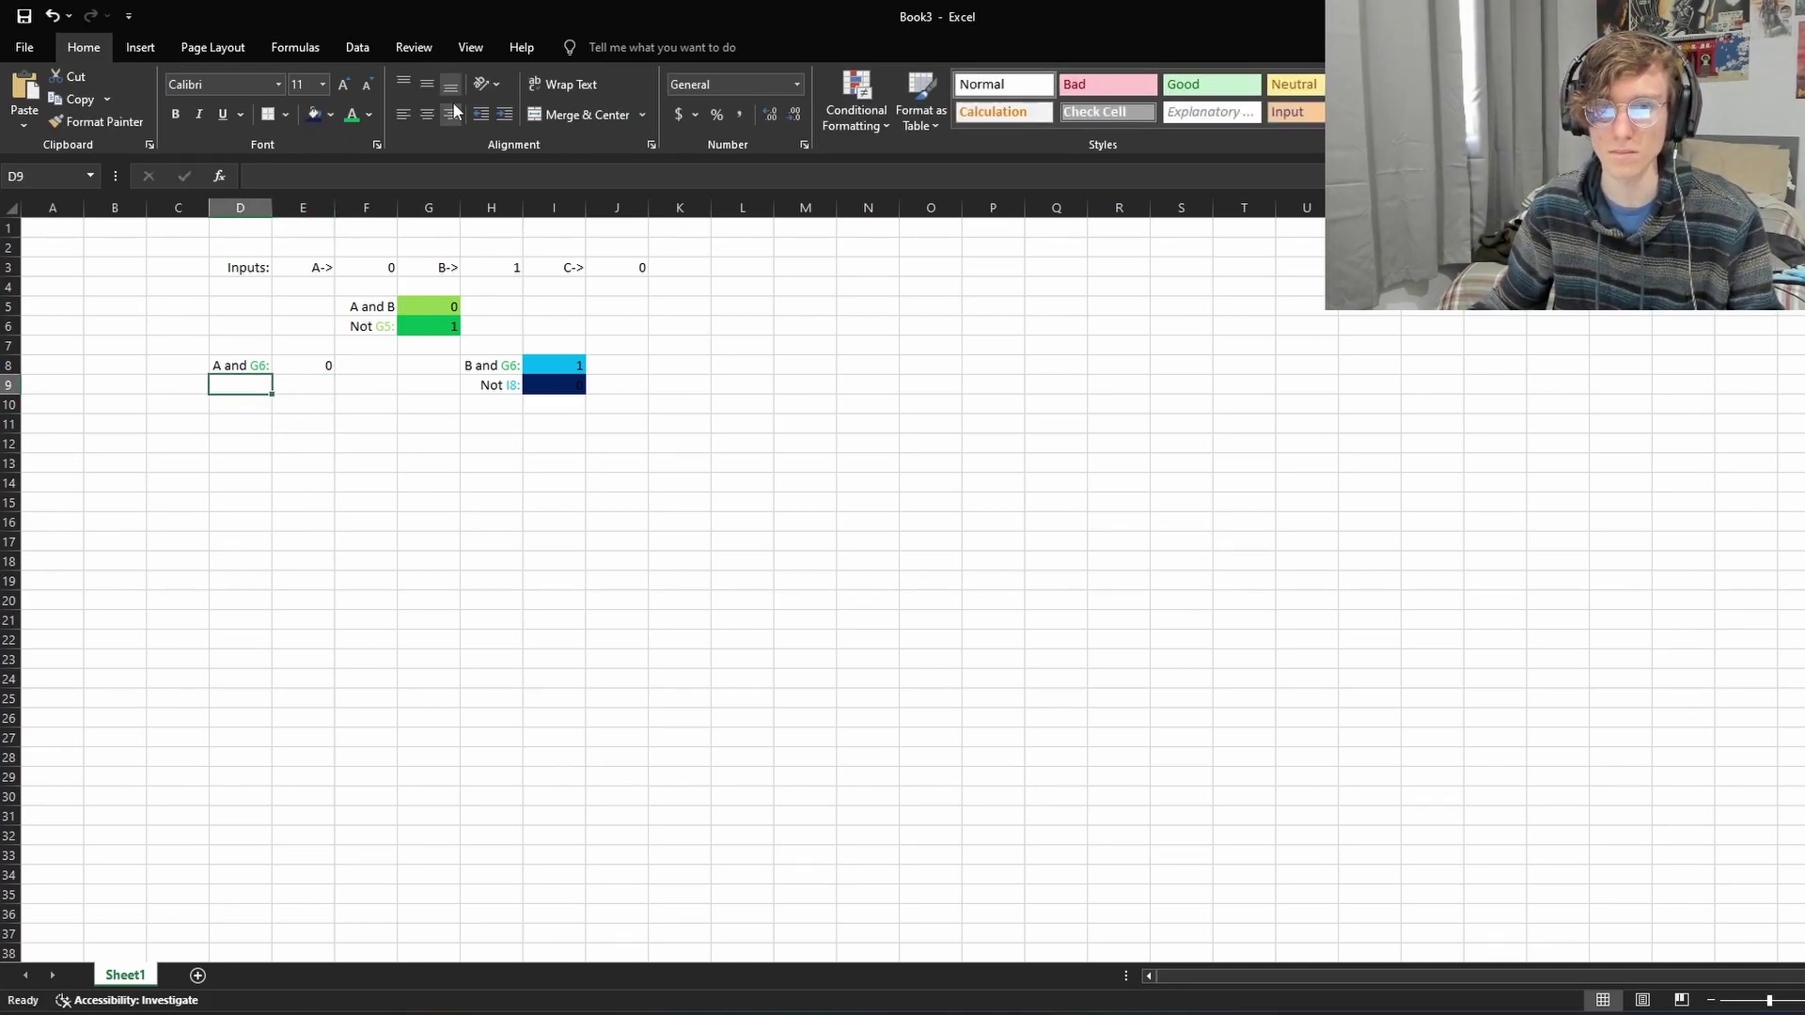
pyautogui.write('Not')
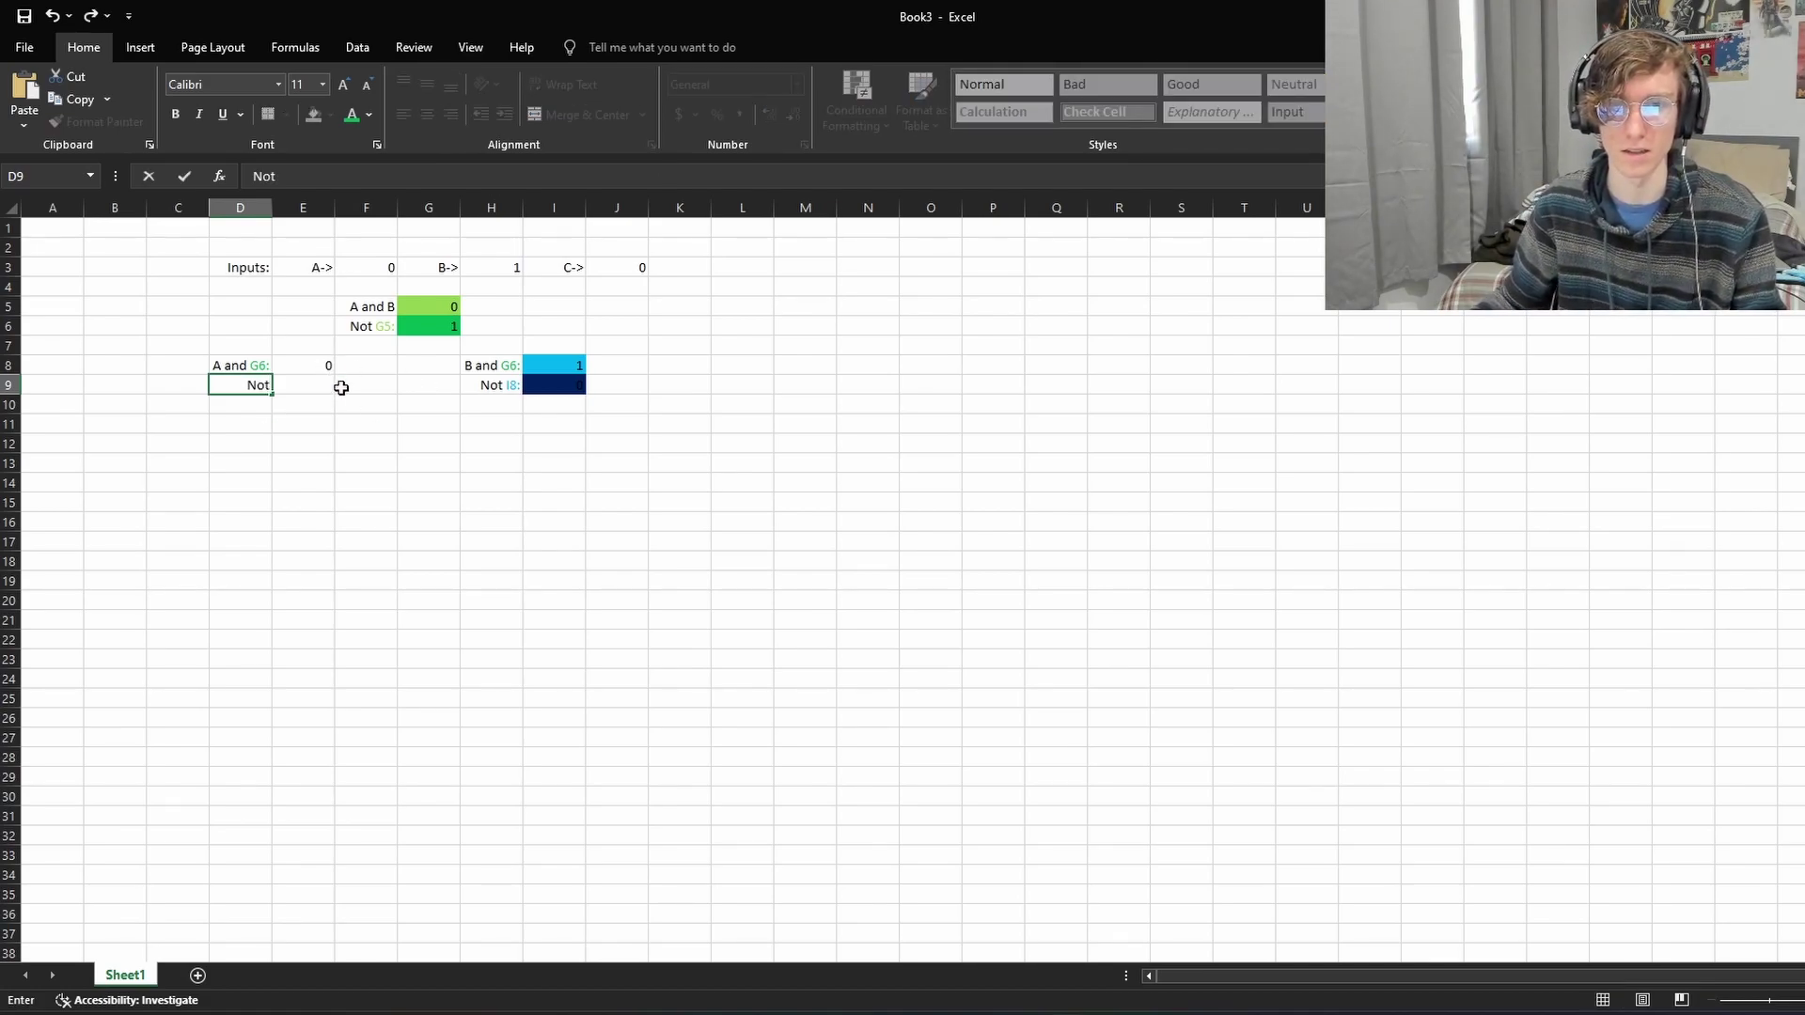
pyautogui.write(' E')
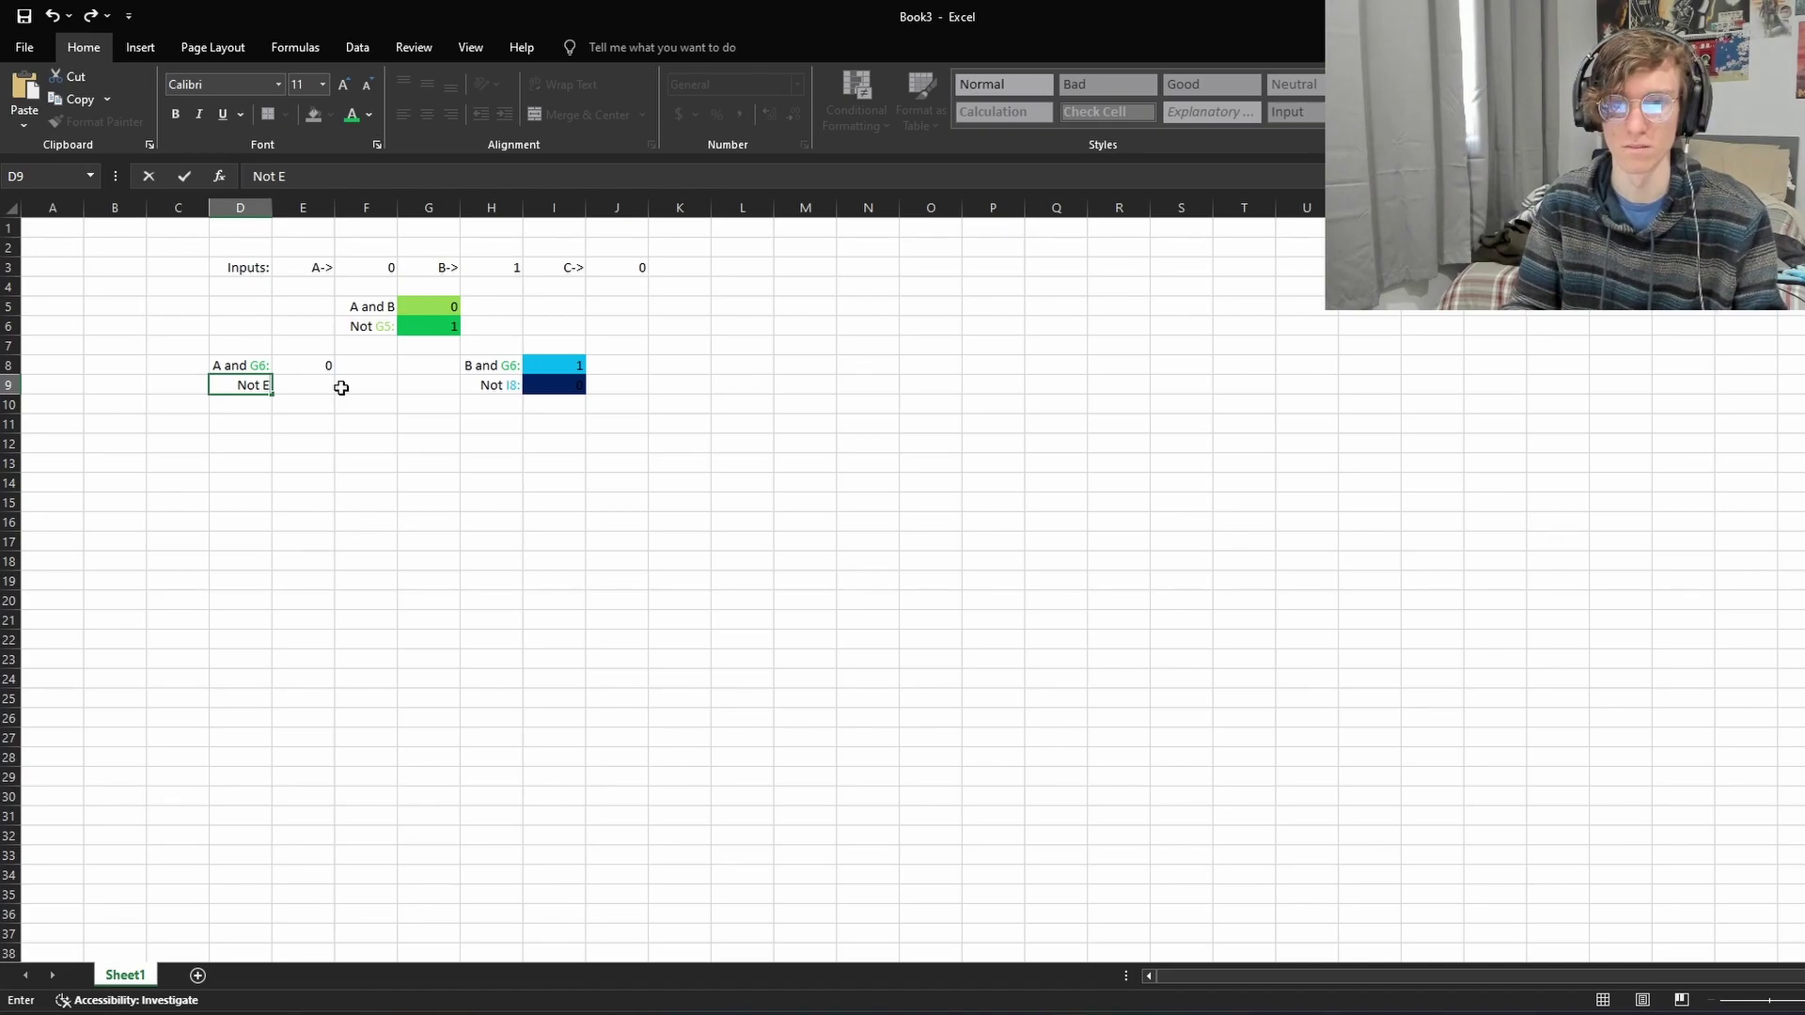
pyautogui.write('8:')
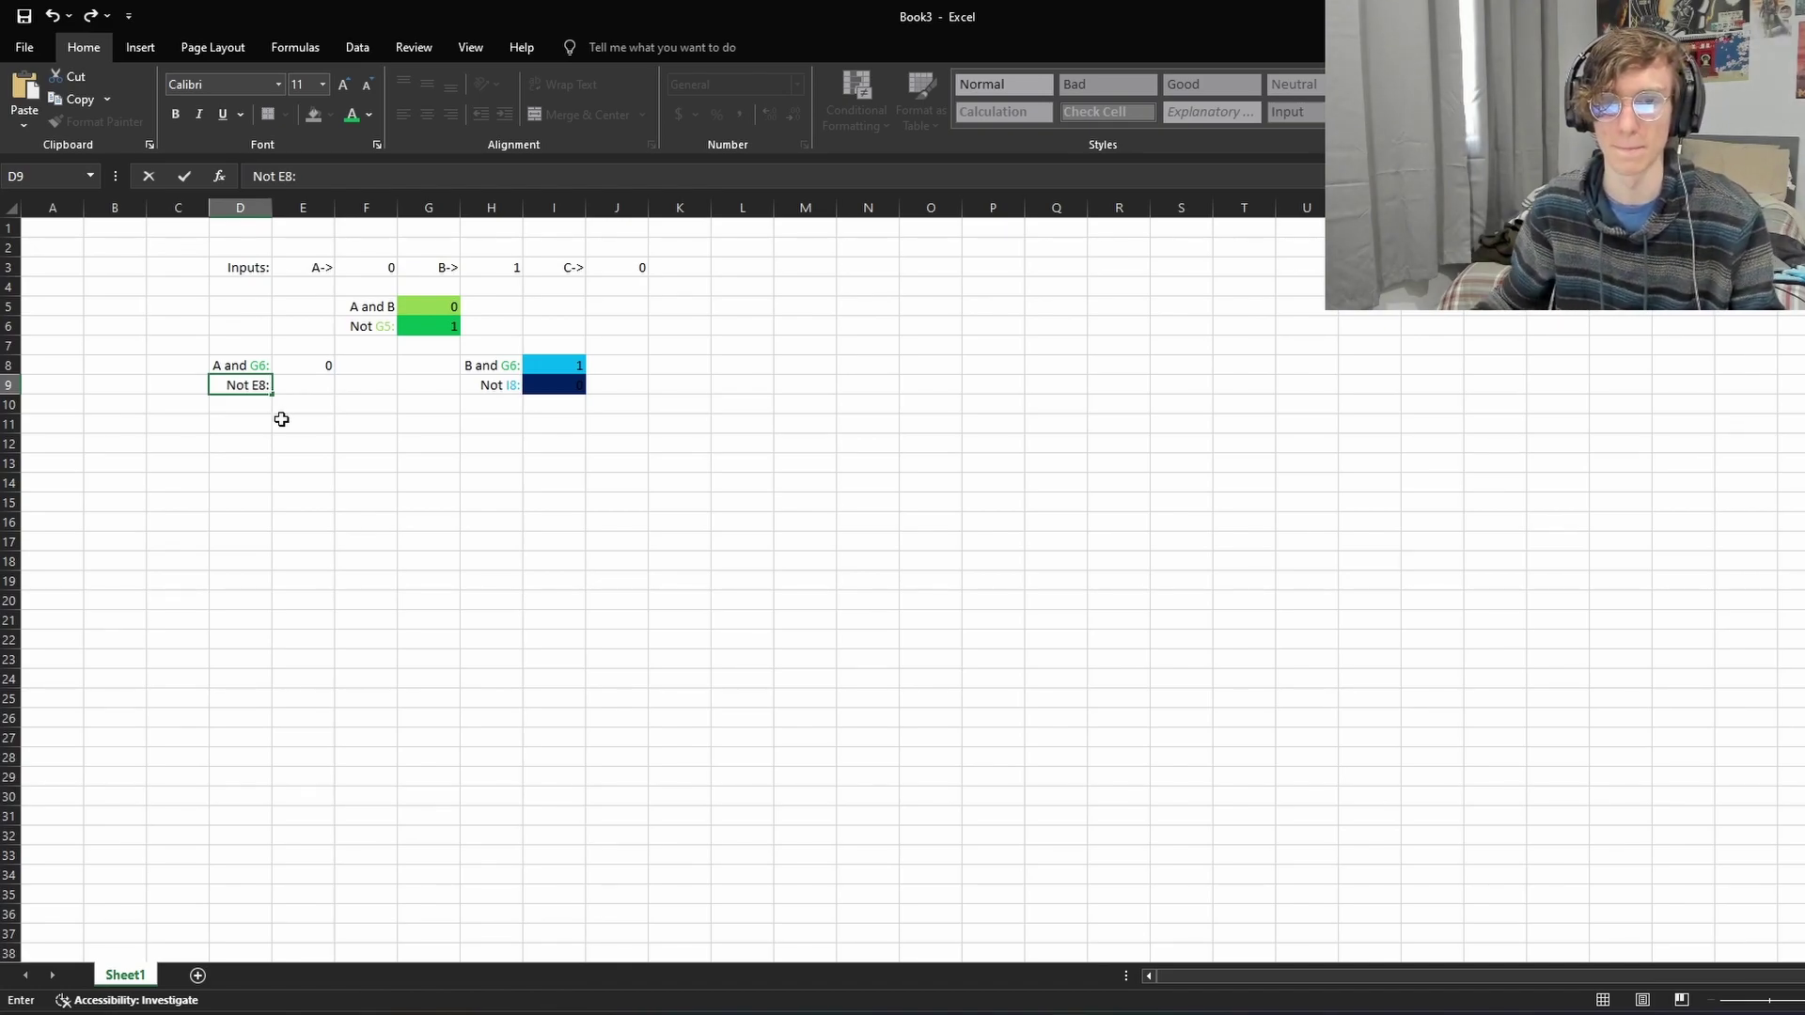
# Step: Fill the result cell E8 with a pink shade chosen from the extended standard color palette
pyautogui.click(298, 367)
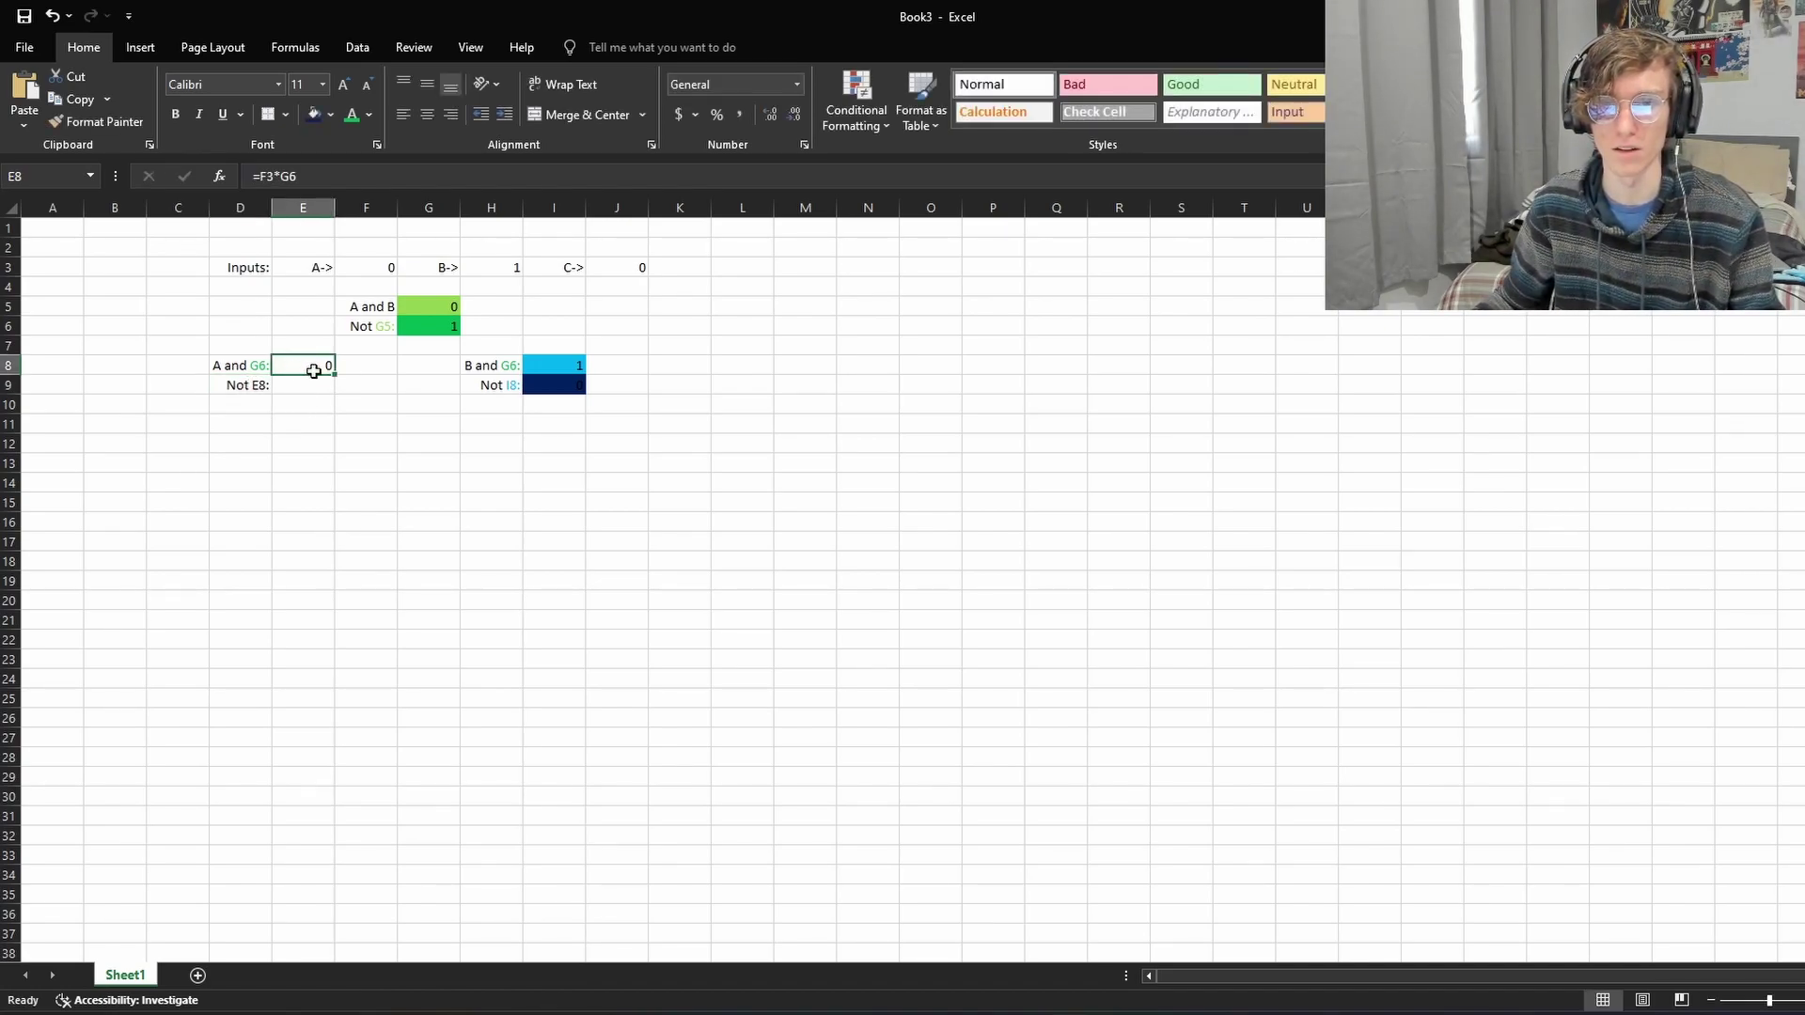
pyautogui.click(330, 115)
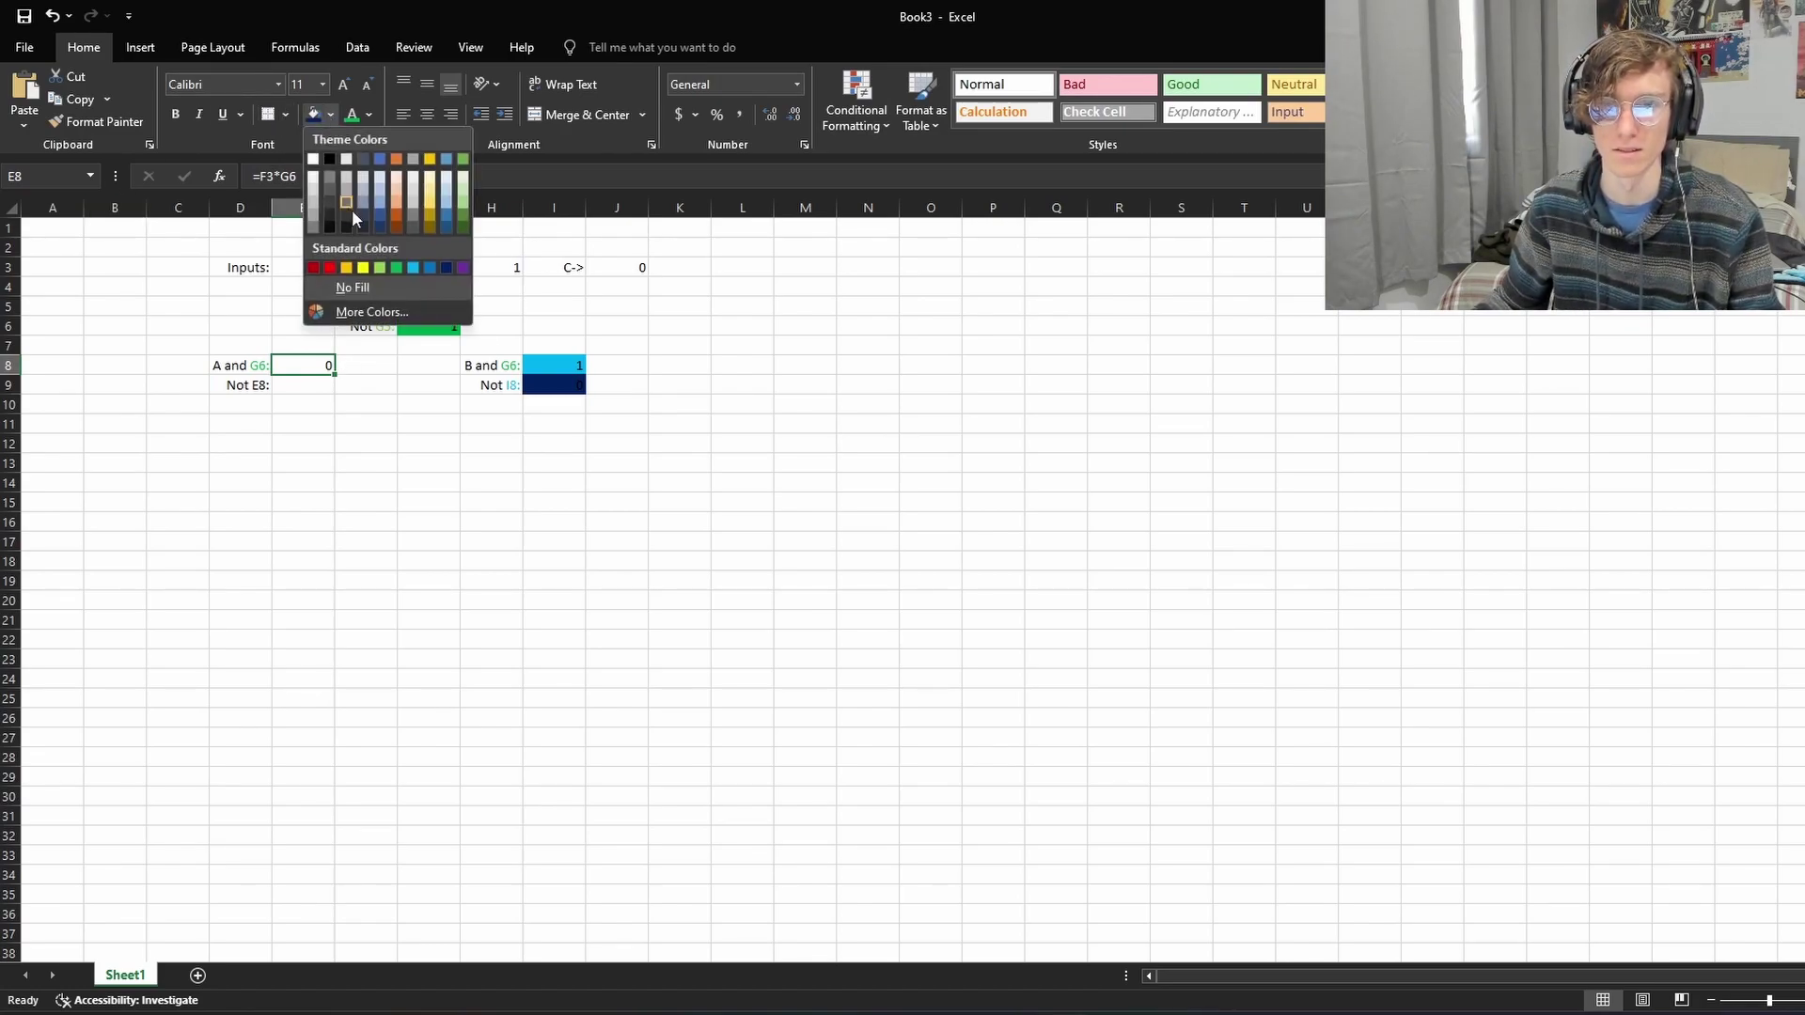
pyautogui.click(371, 311)
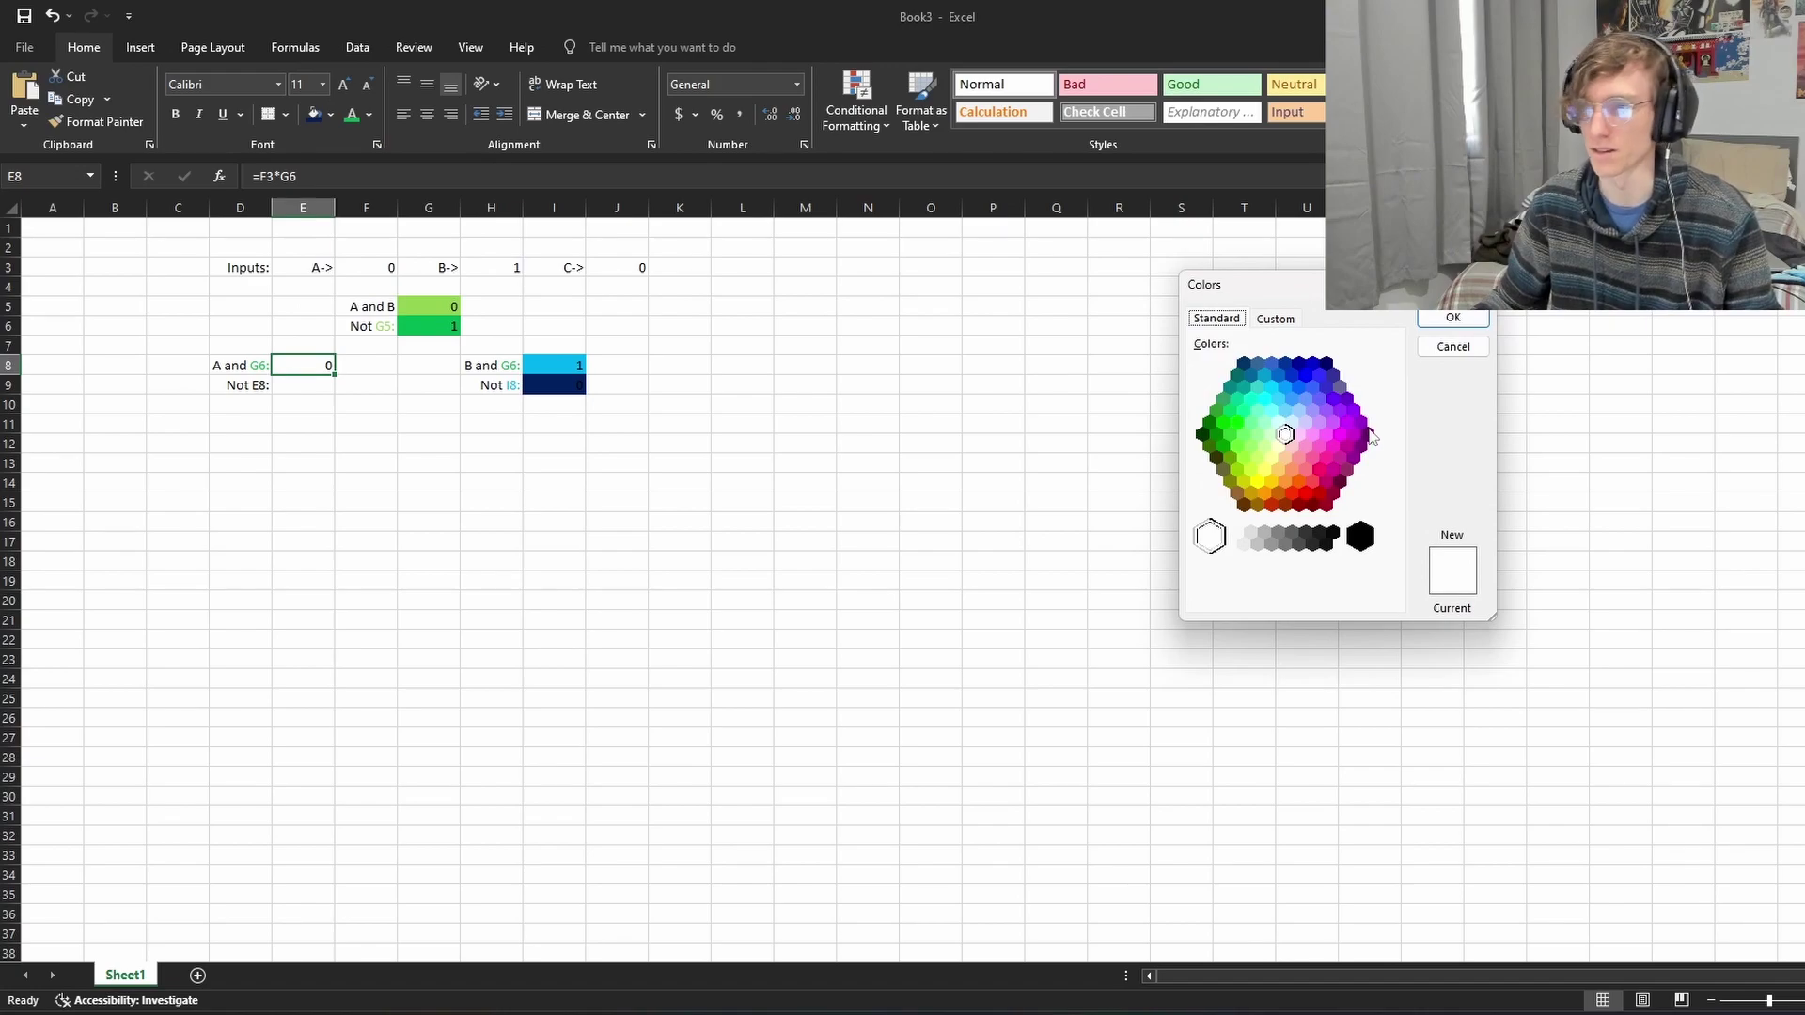
pyautogui.click(1319, 461)
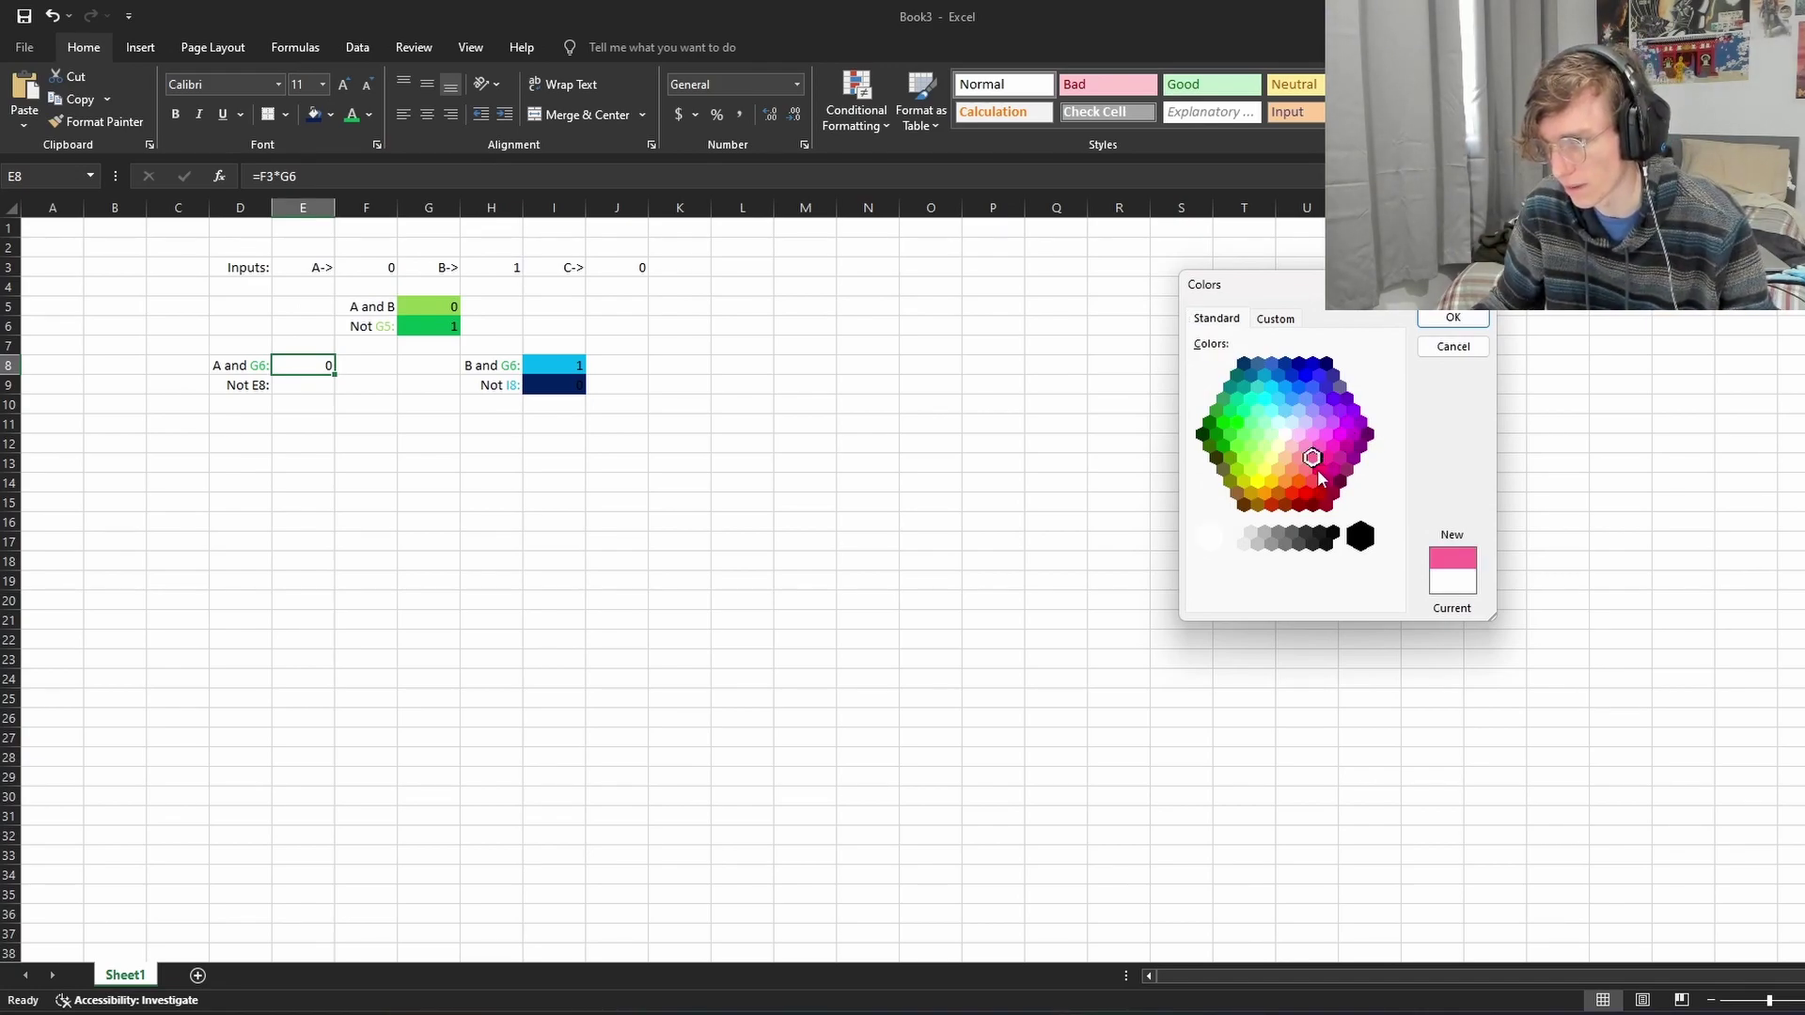
pyautogui.click(1333, 445)
pyautogui.click(1340, 435)
pyautogui.click(1346, 423)
pyautogui.click(1330, 445)
pyautogui.click(1315, 455)
pyautogui.click(1326, 457)
pyautogui.click(1319, 447)
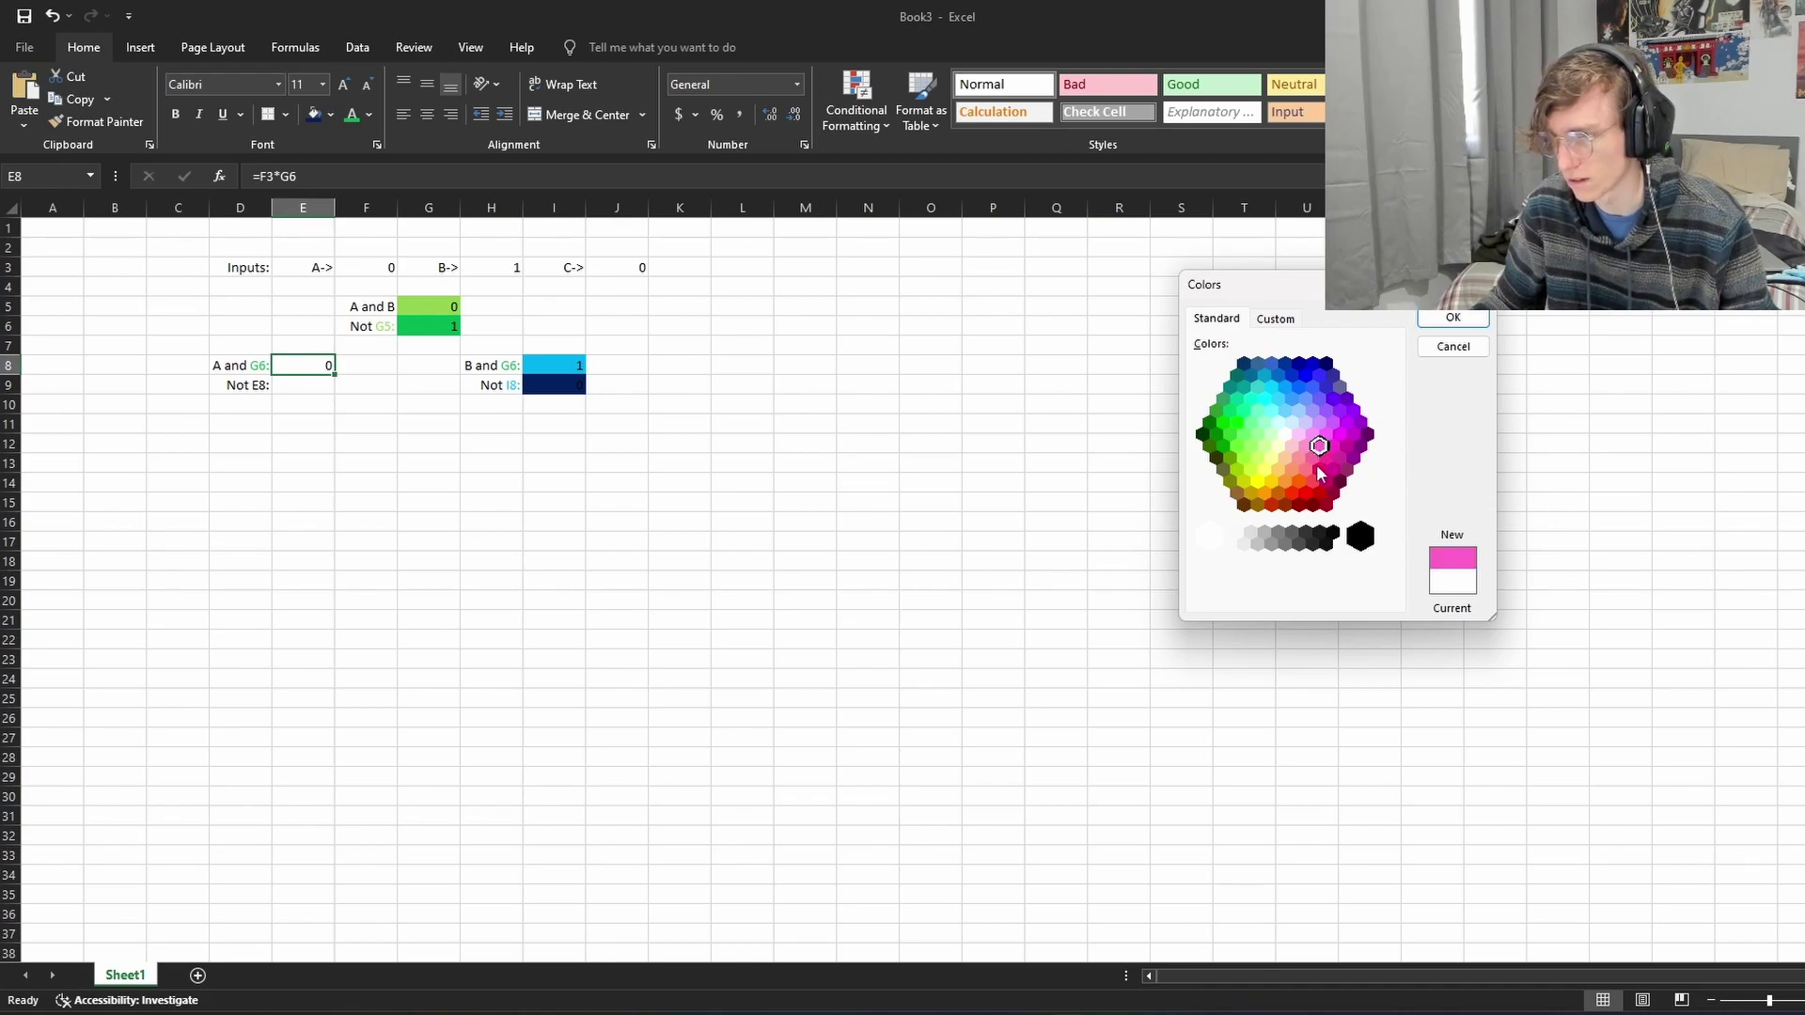
pyautogui.click(1320, 461)
pyautogui.click(1319, 448)
pyautogui.click(1450, 317)
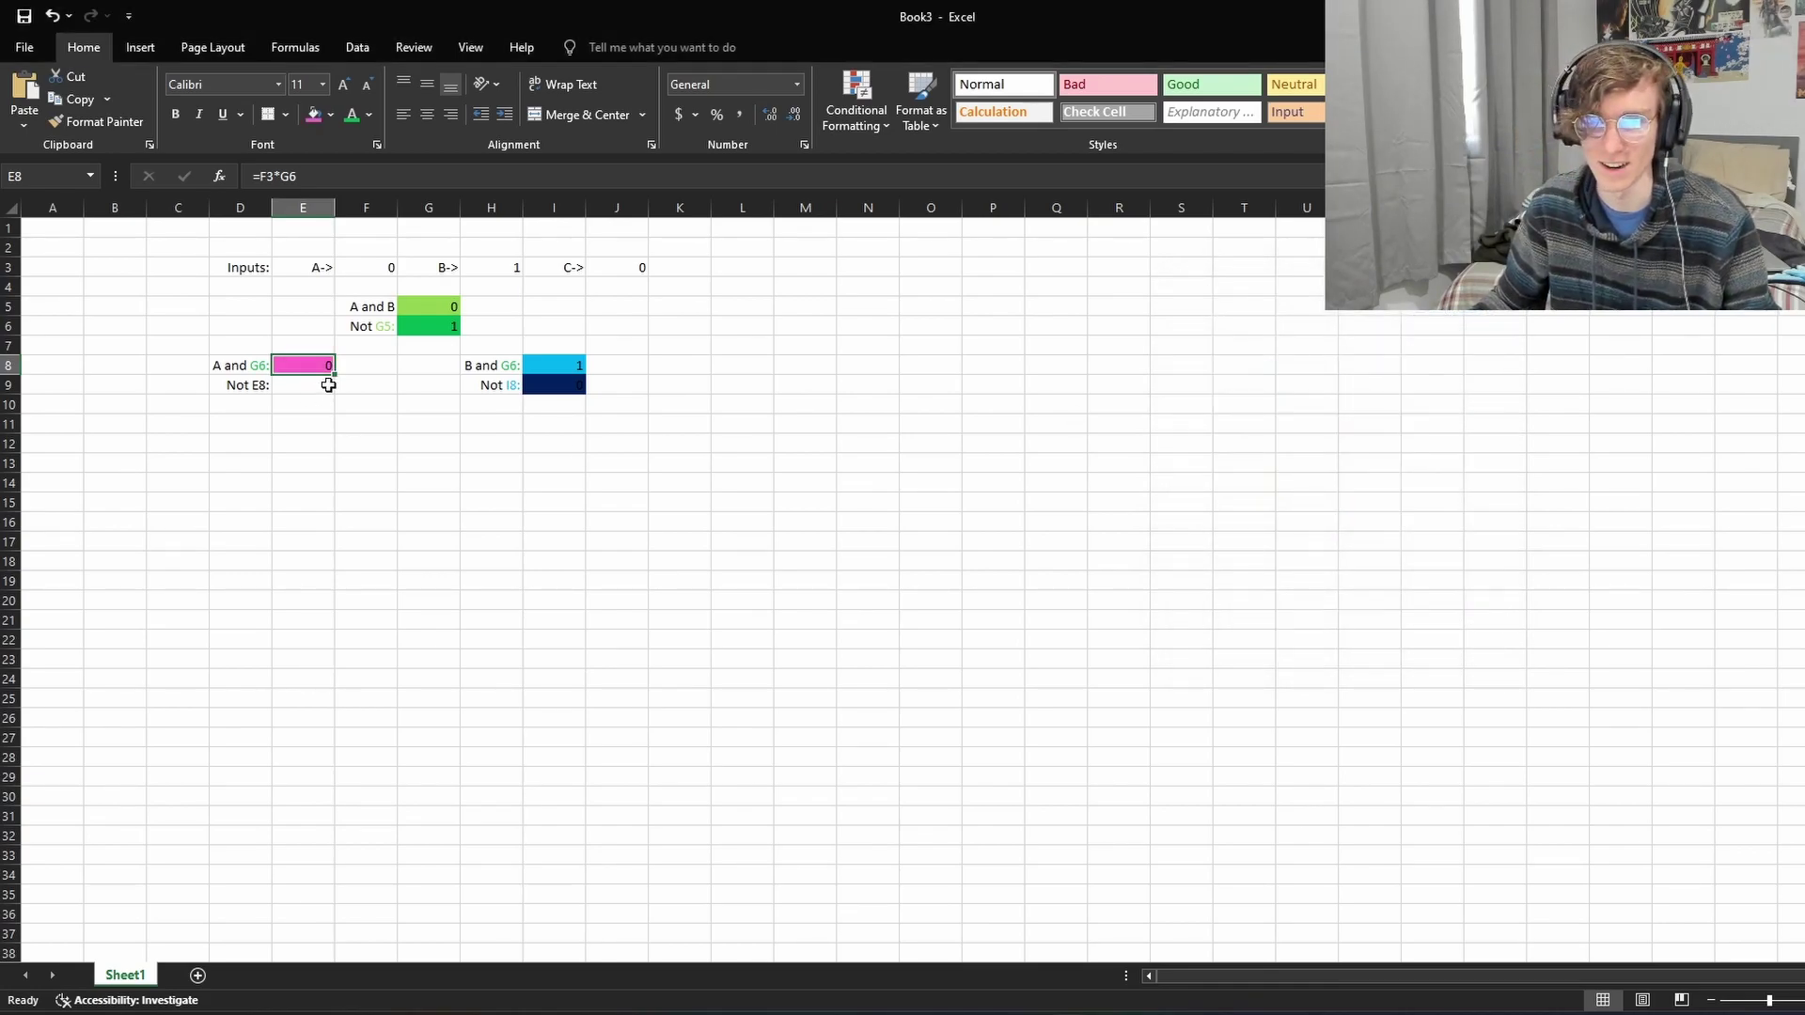
# Step: Color the "E8:" part of the "Not E8:" label in cell D9 with the recent pink shade
pyautogui.click(257, 385)
pyautogui.doubleClick(256, 385)
pyautogui.moveTo(252, 385); pyautogui.dragTo(268, 386)
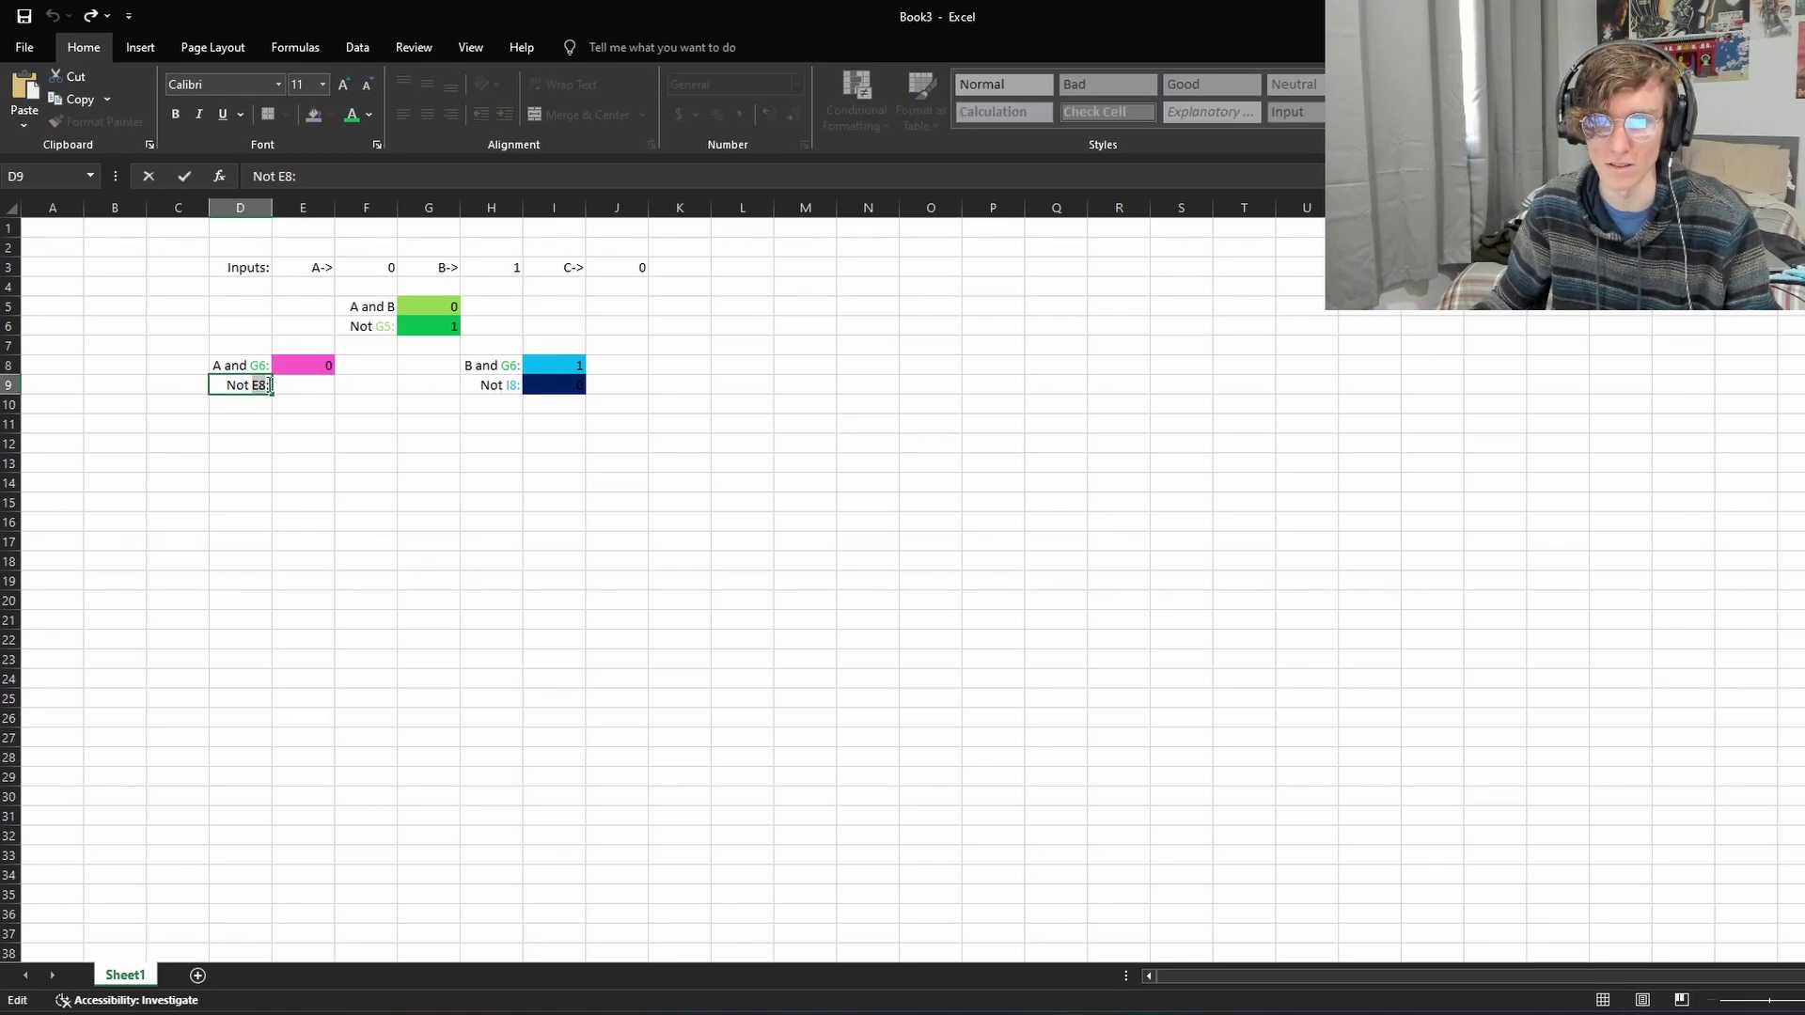
pyautogui.click(369, 117)
pyautogui.click(352, 334)
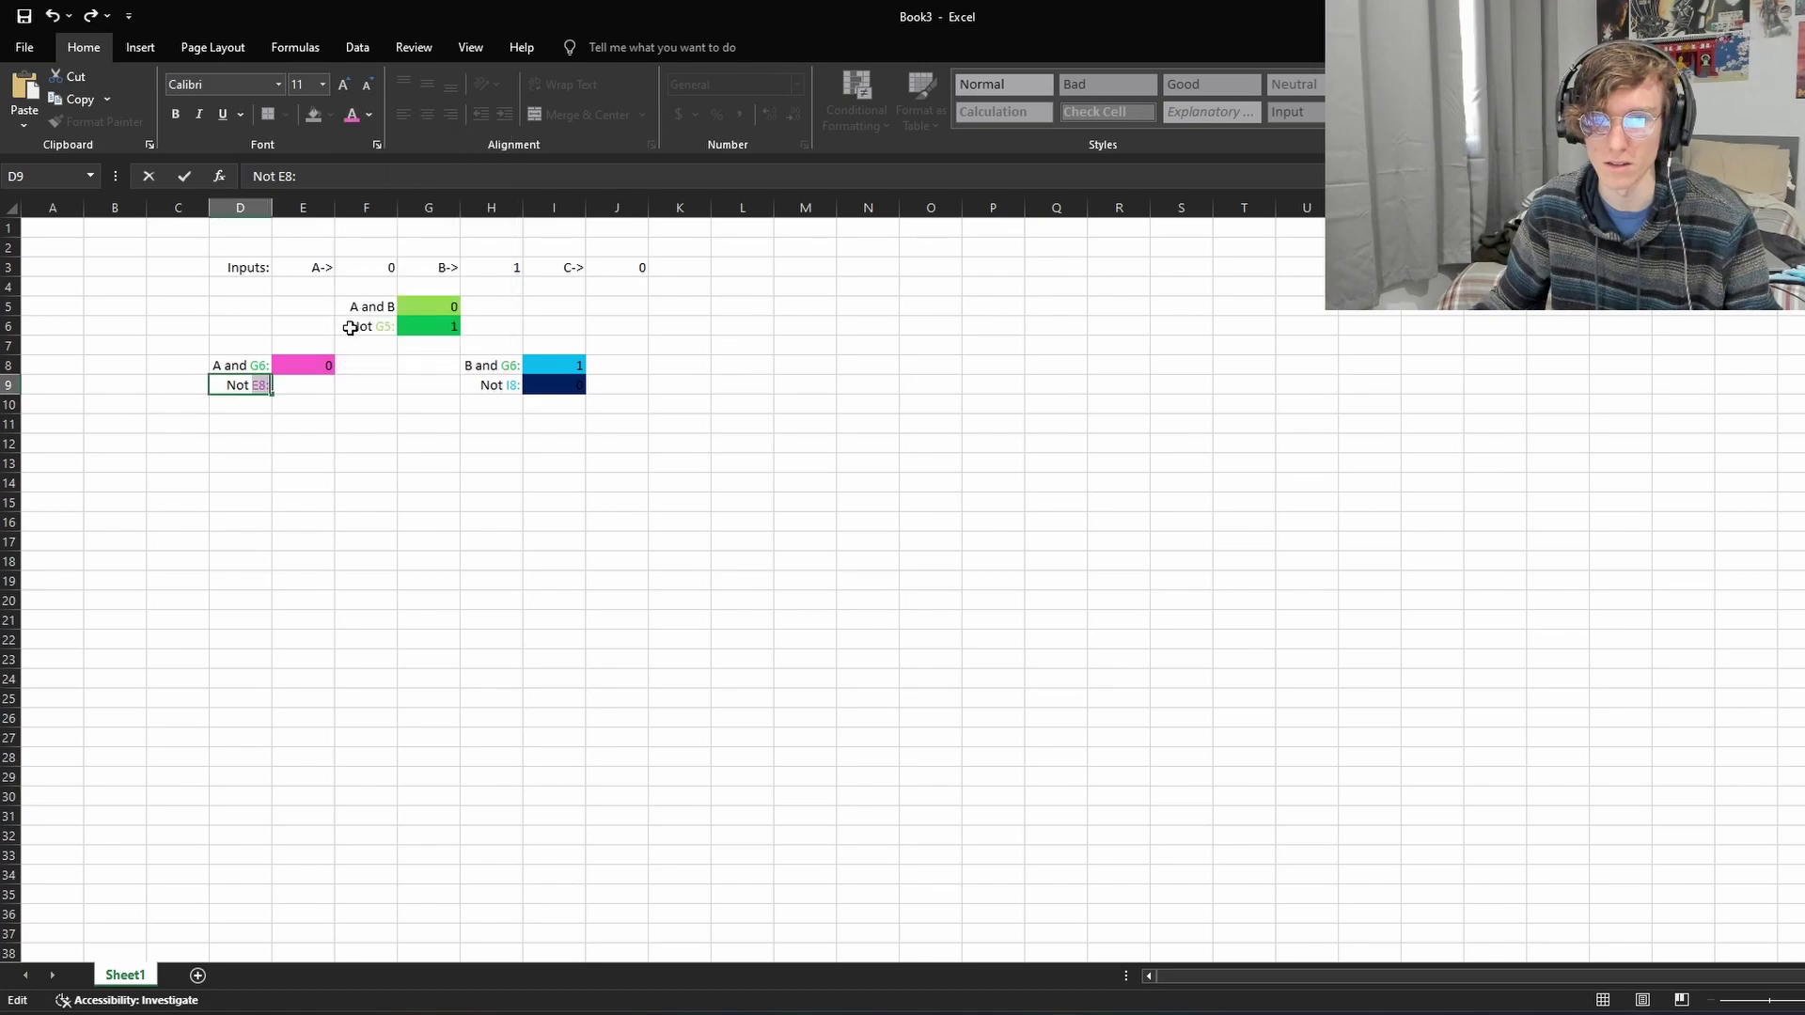
# Step: Enter the formula =1-E8 in cell E9 to compute the NOT of the E8 result
pyautogui.click(309, 391)
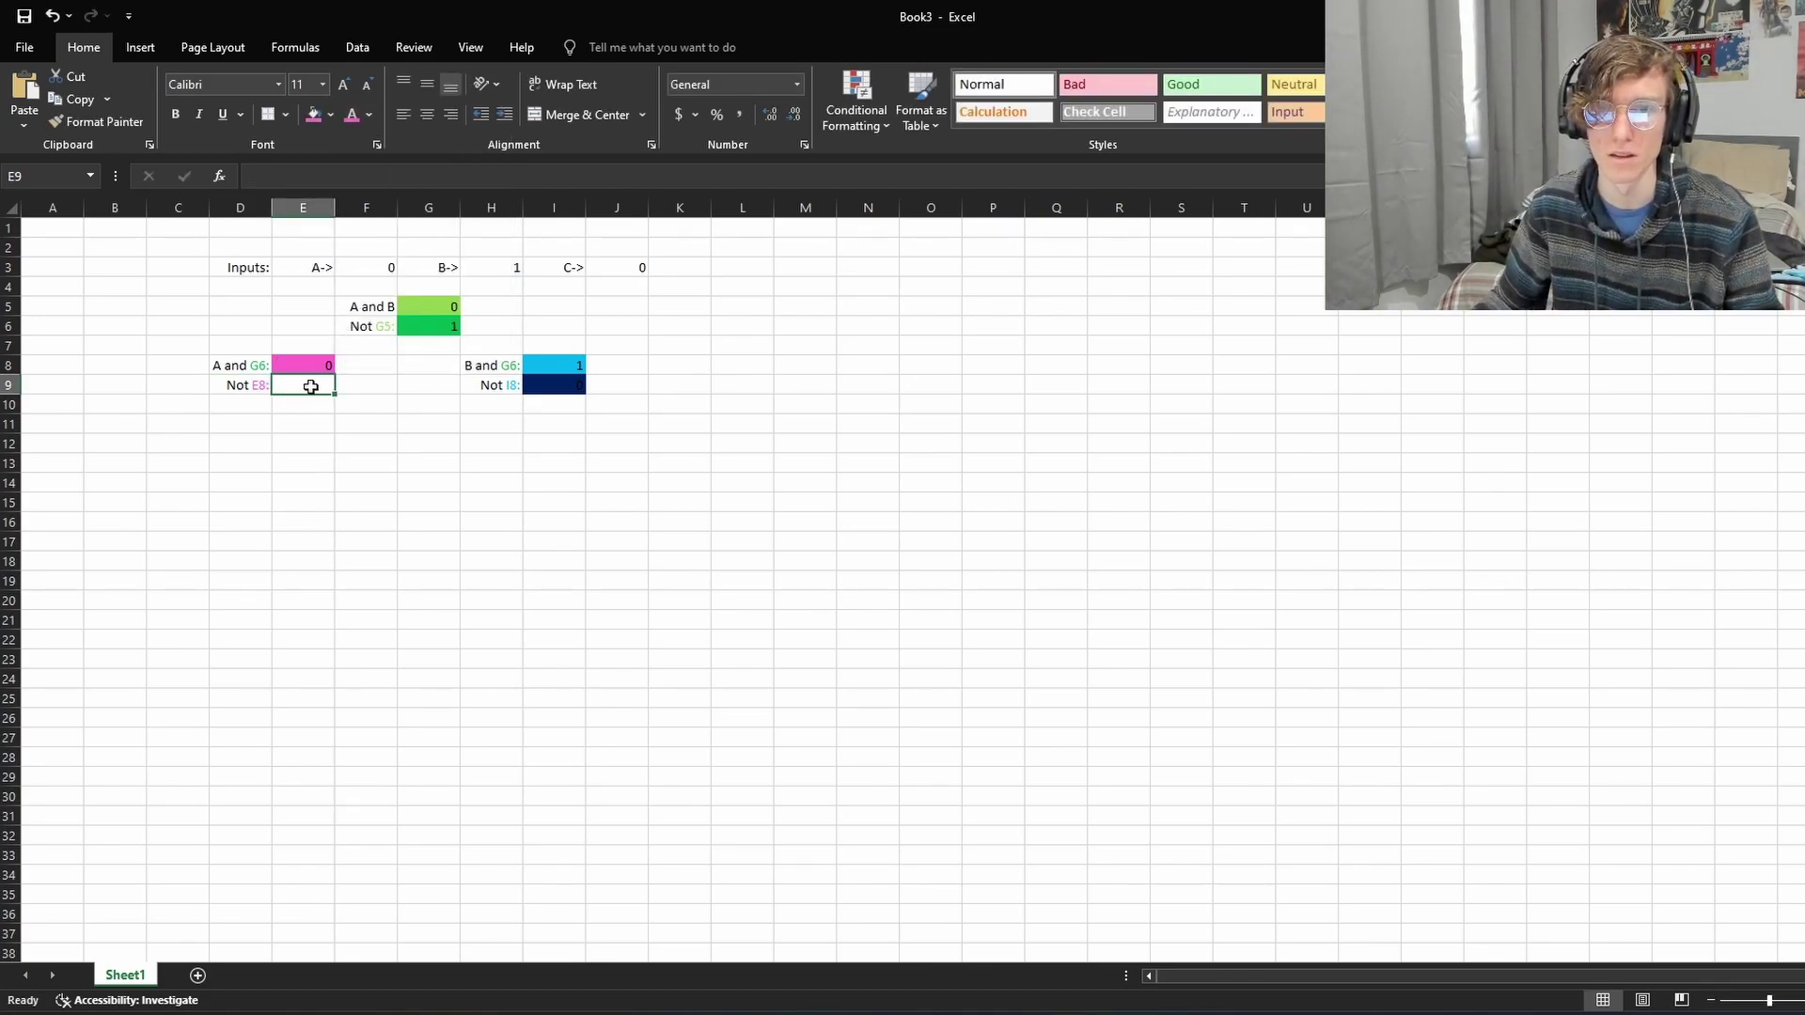
pyautogui.write('=')
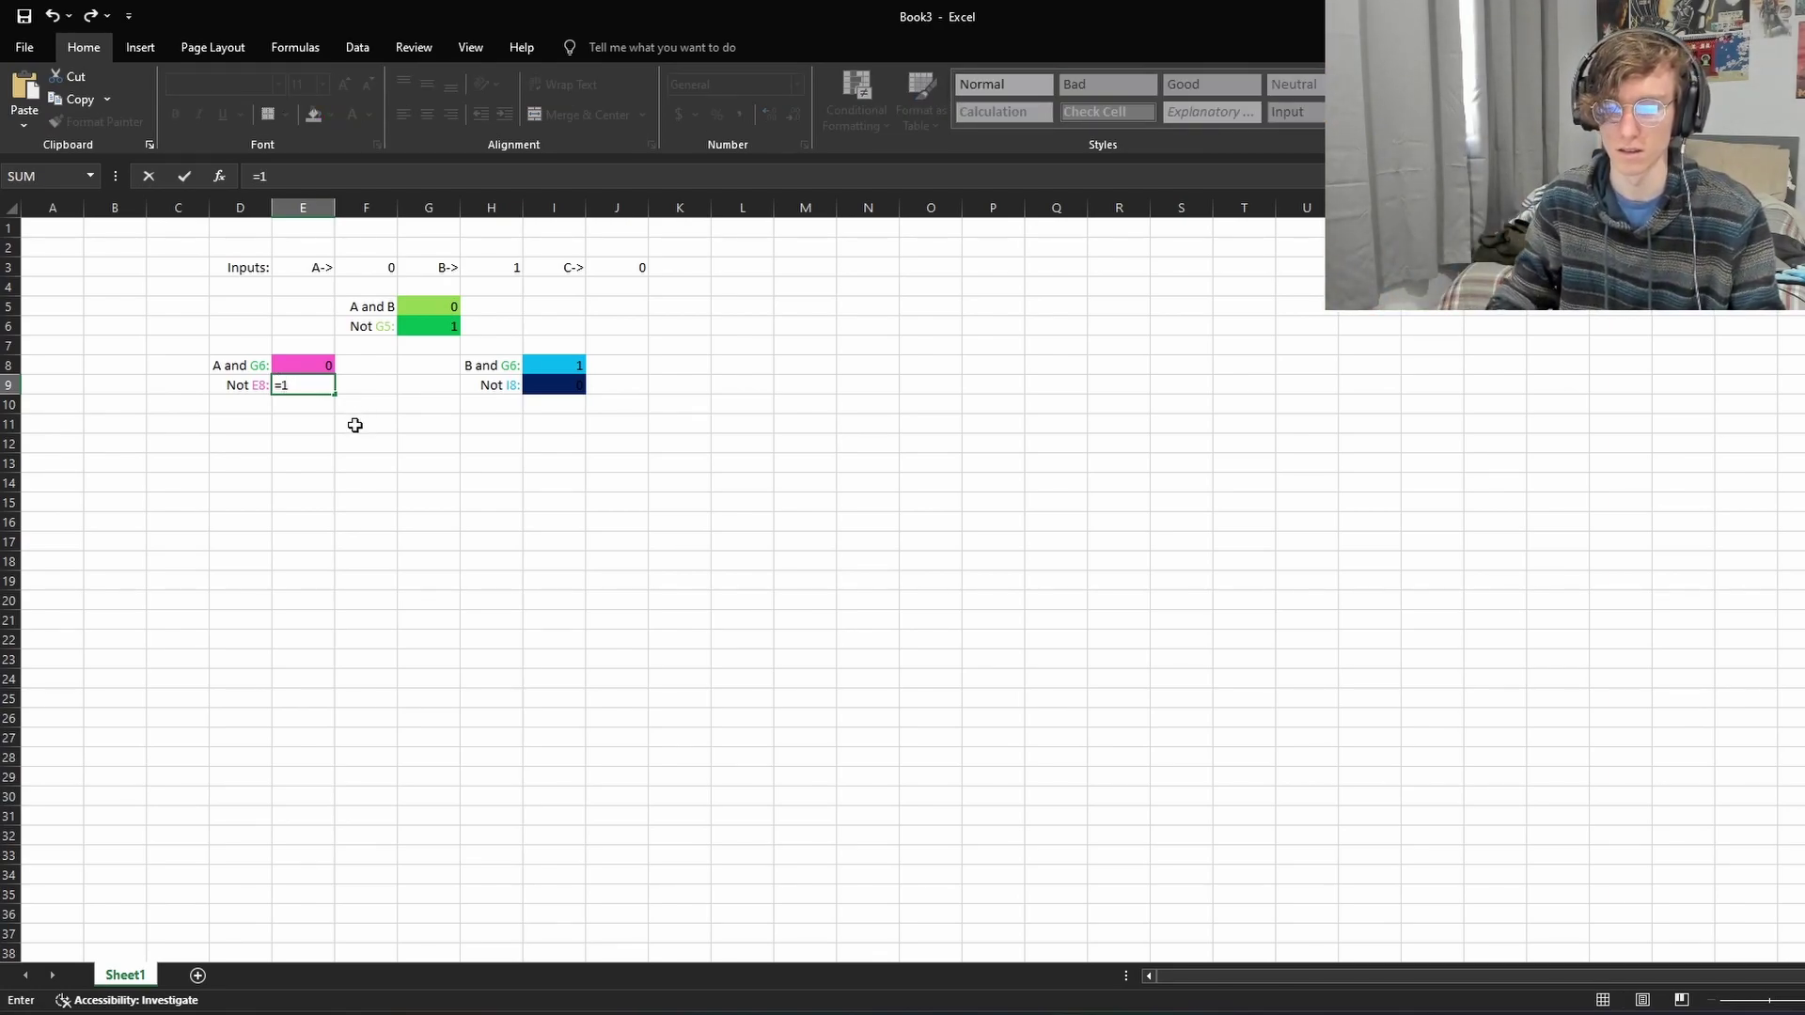
pyautogui.write('1-E8')
pyautogui.press('Return')
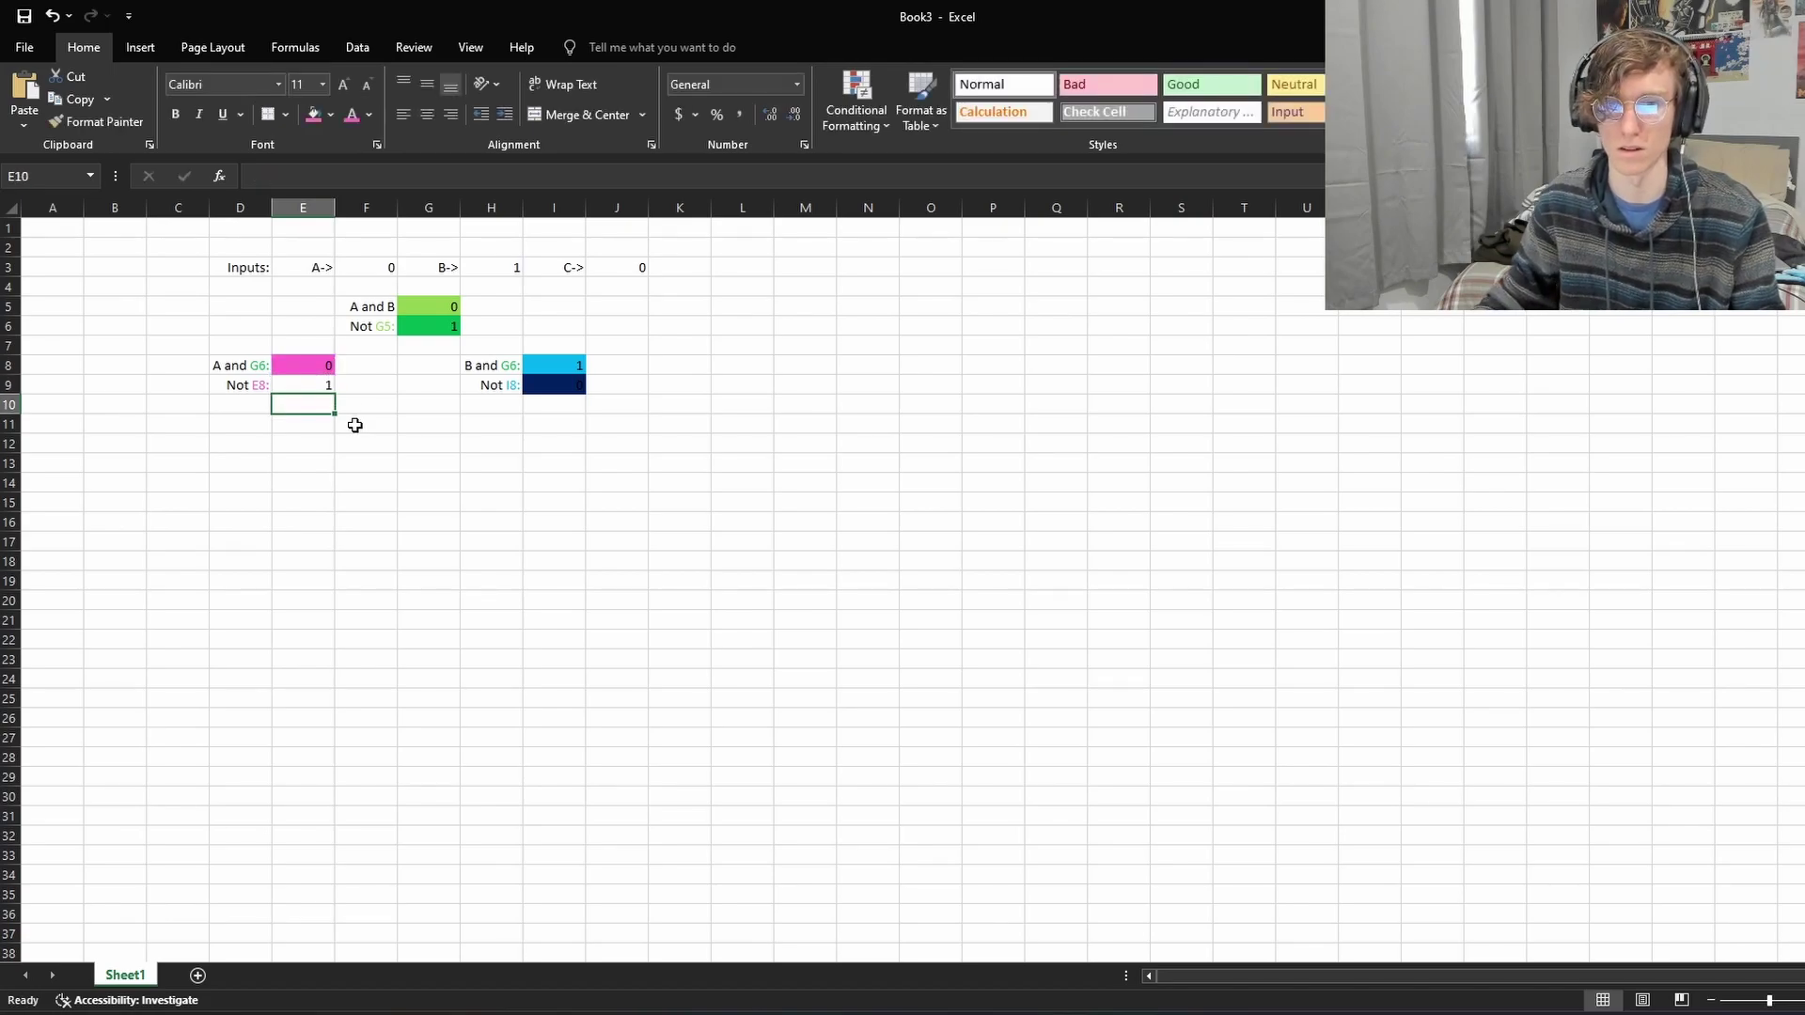
# Step: Fill the NOT result cell E9 with standard red
pyautogui.click(323, 387)
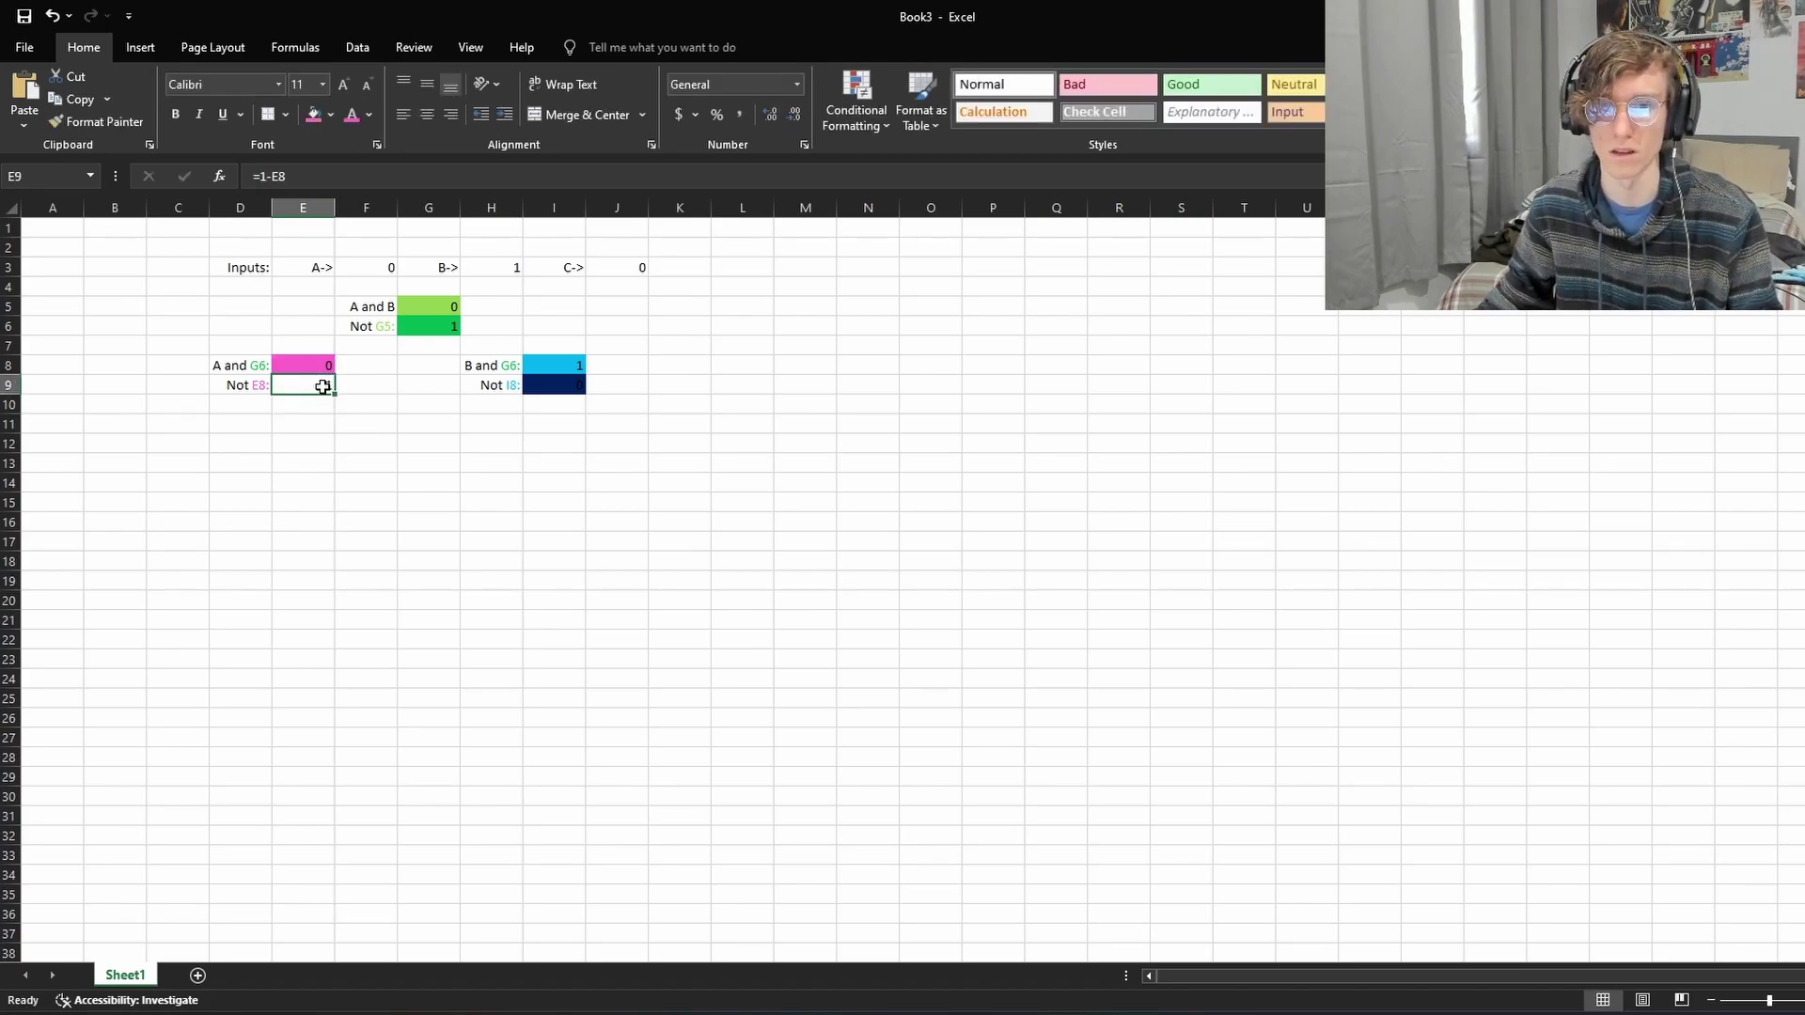
pyautogui.click(330, 115)
pyautogui.click(327, 271)
pyautogui.click(341, 404)
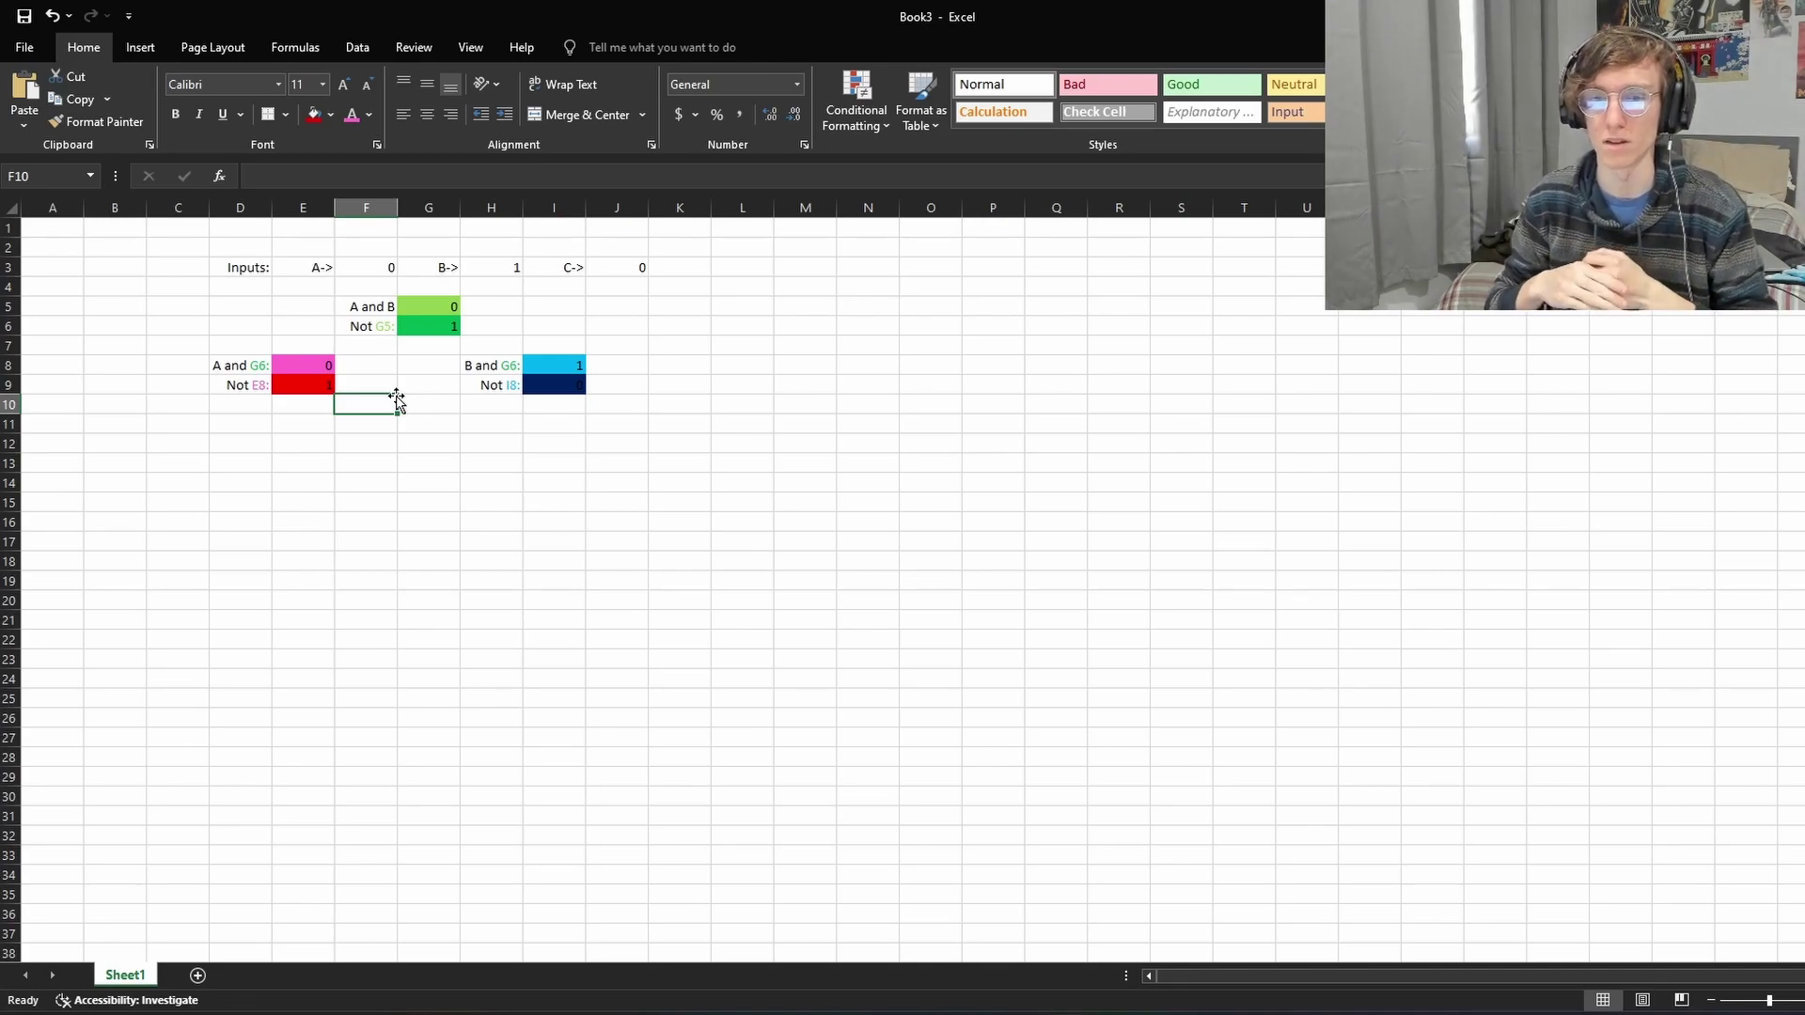
# Step: Enter the label "E9 and I9:" in cell F11
pyautogui.click(551, 392)
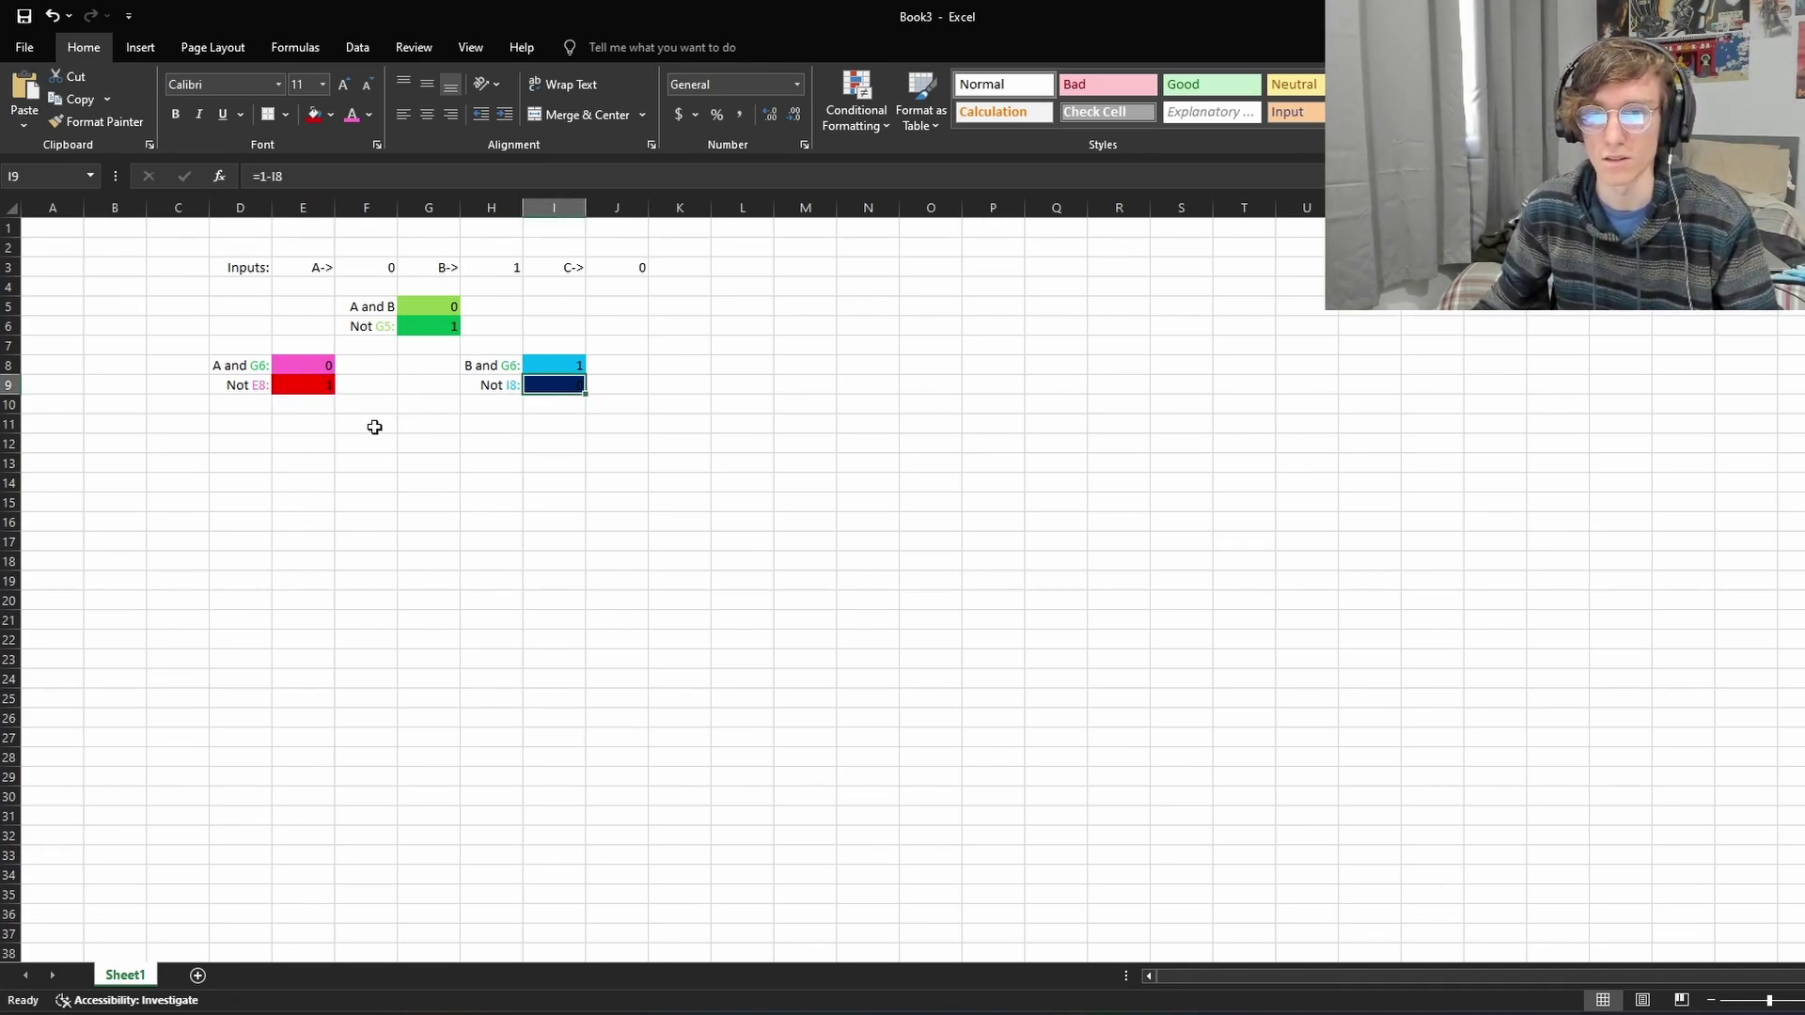
pyautogui.click(394, 423)
pyautogui.doubleClick(378, 426)
pyautogui.press('Escape')
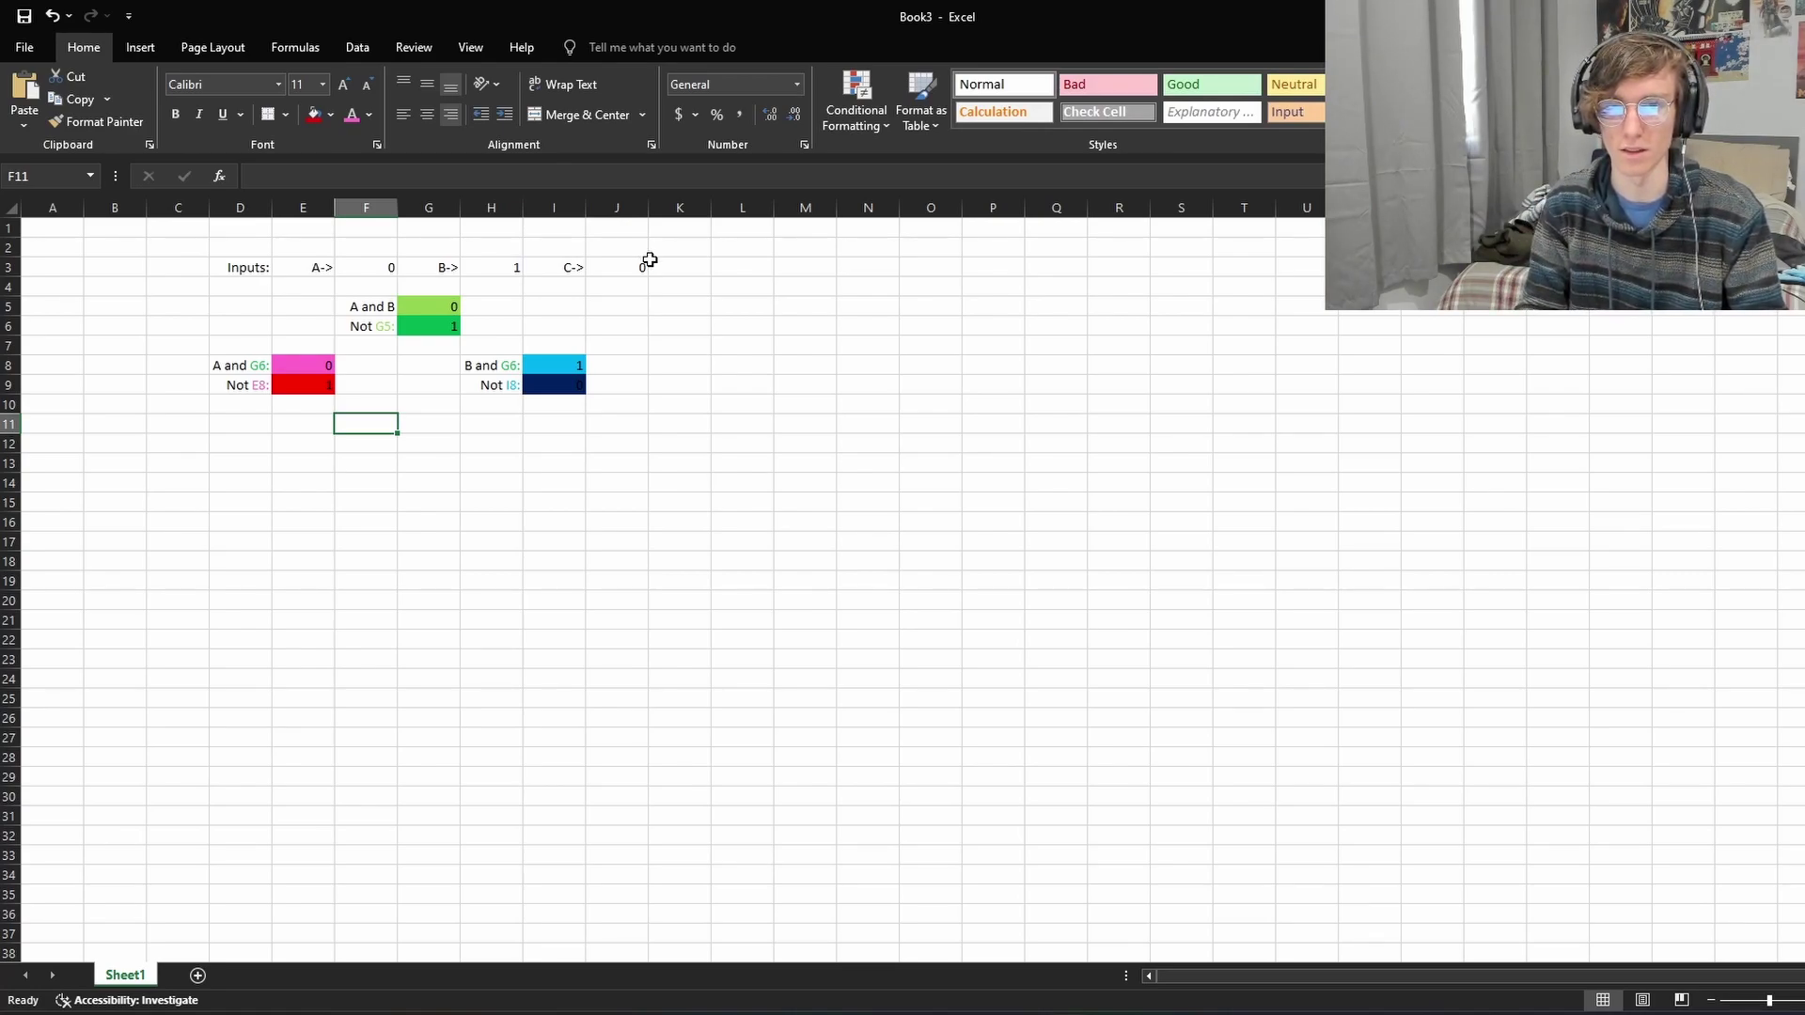
pyautogui.write('E9 and')
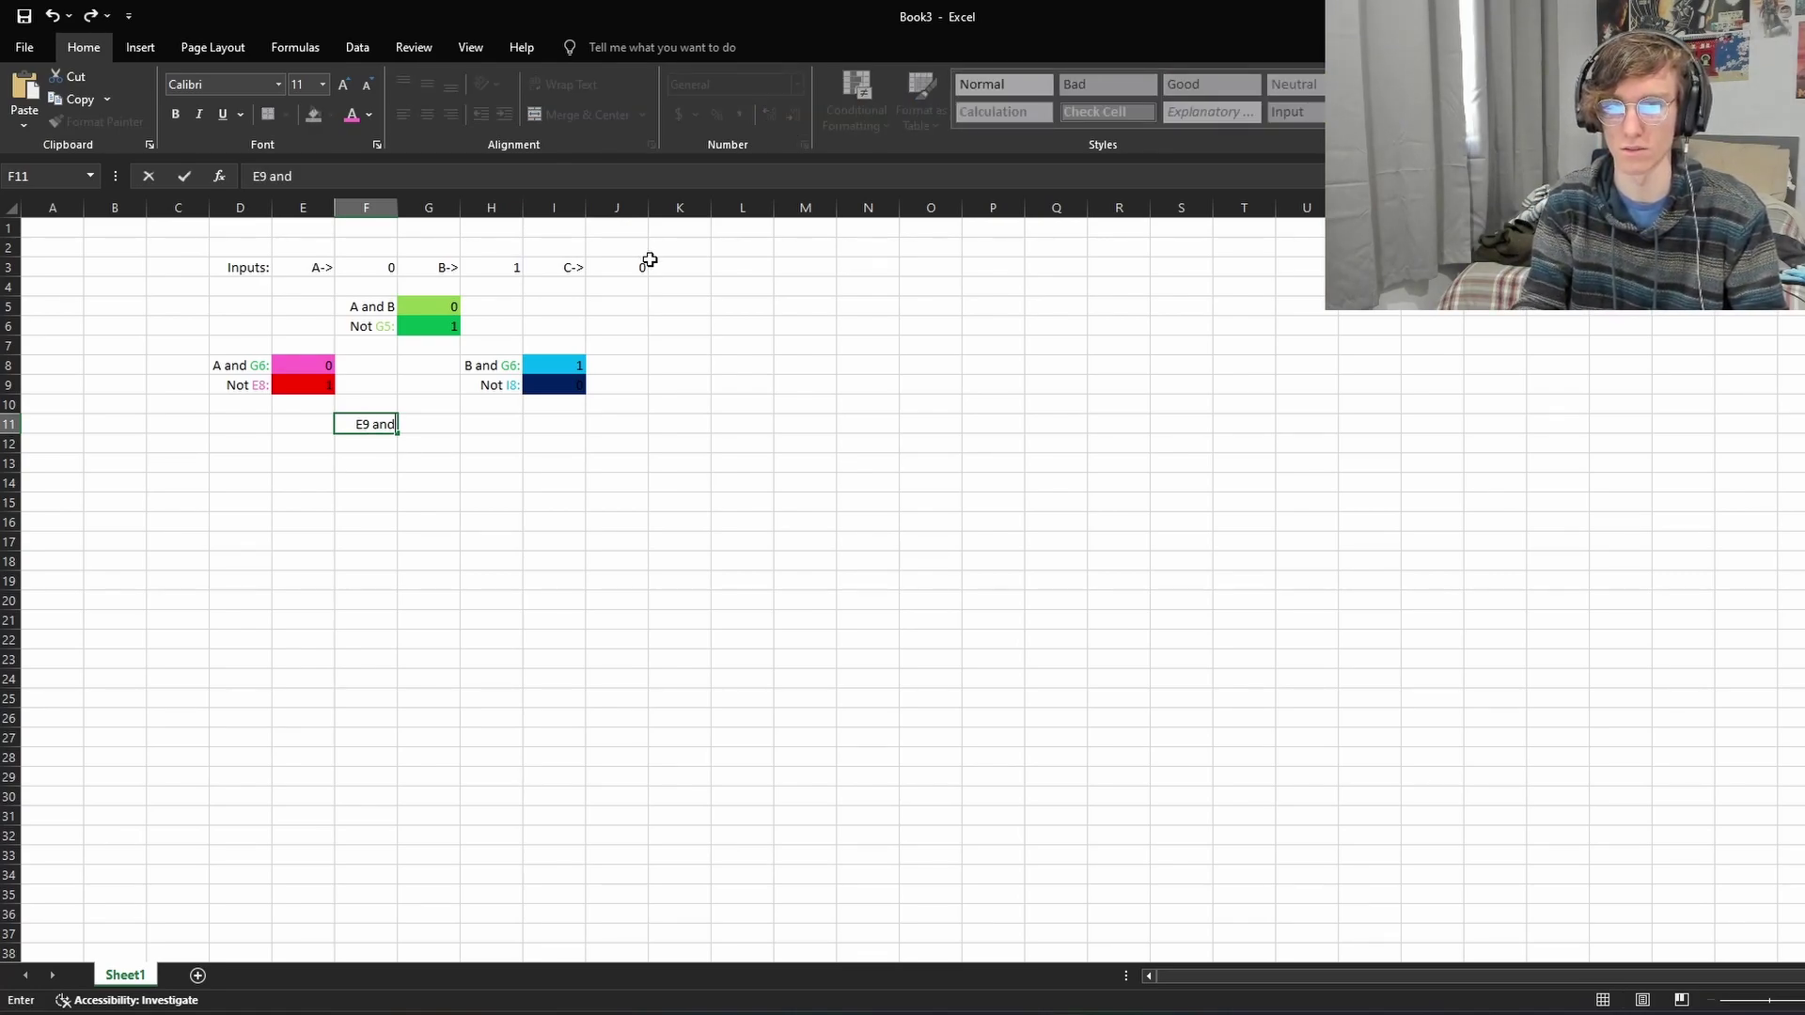
pyautogui.write(' I9:')
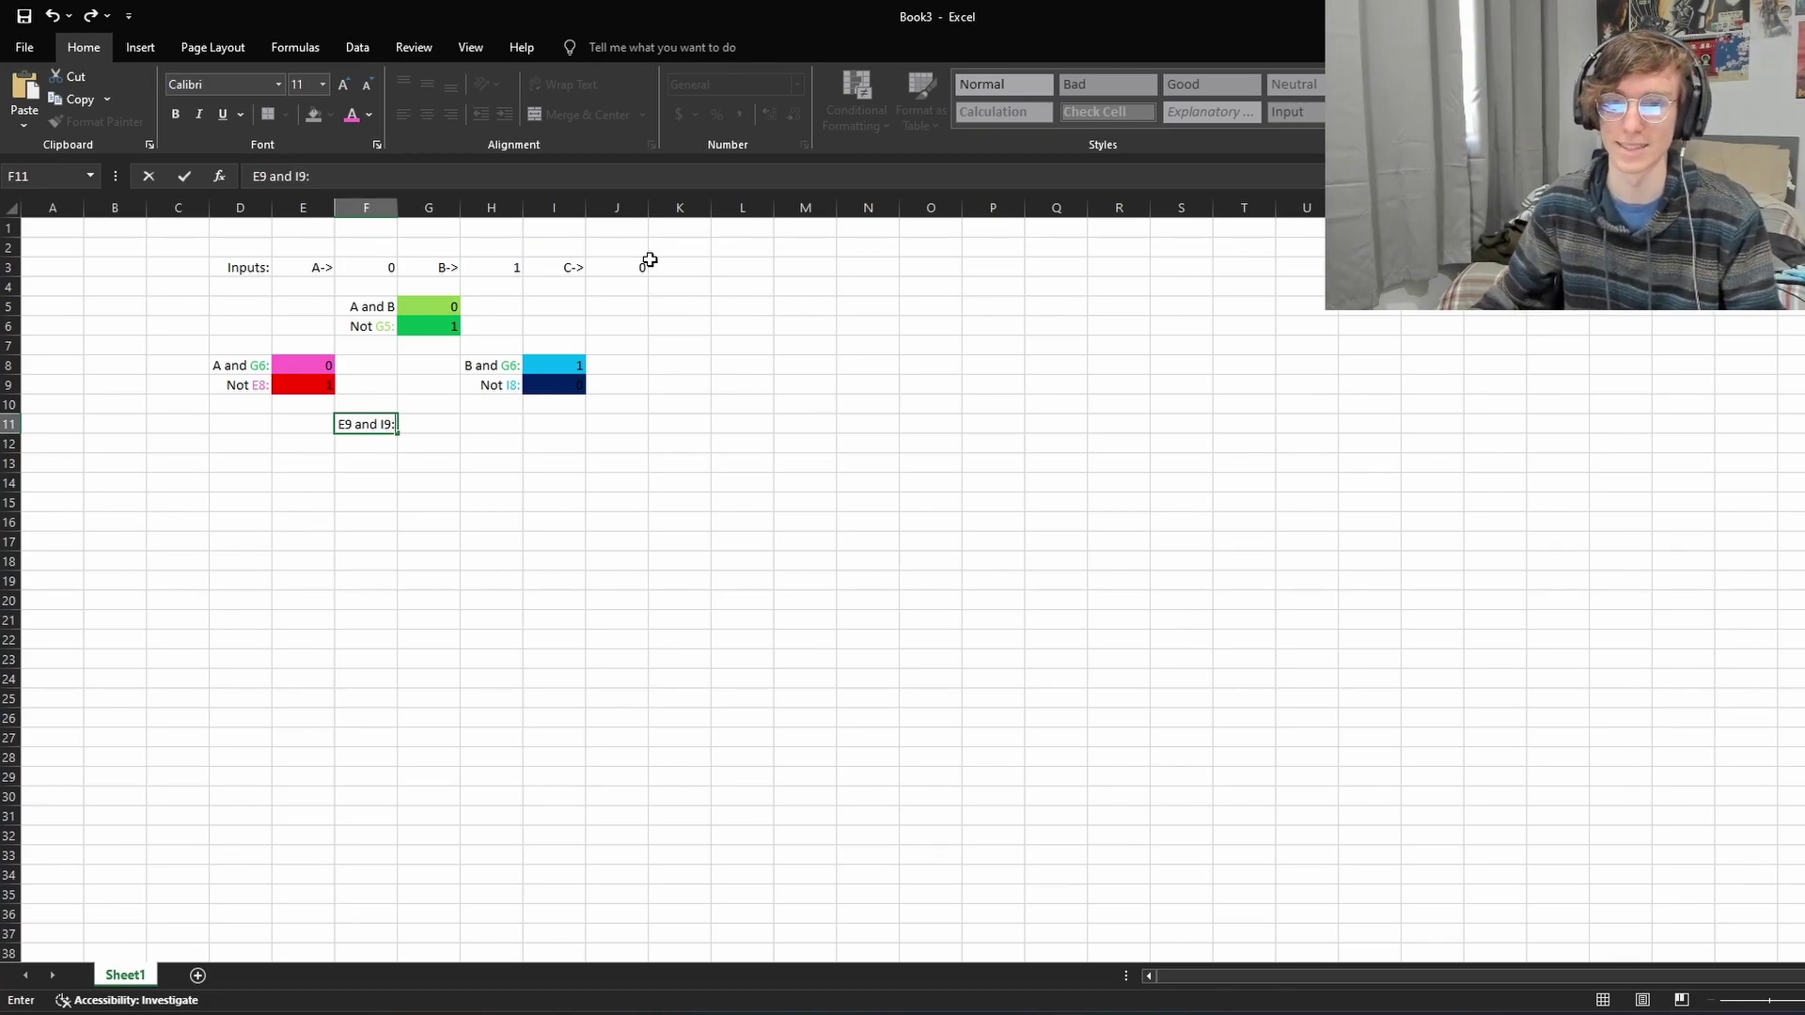
# Step: Color the "E9" part of the label in cell F11 red
pyautogui.doubleClick(348, 424)
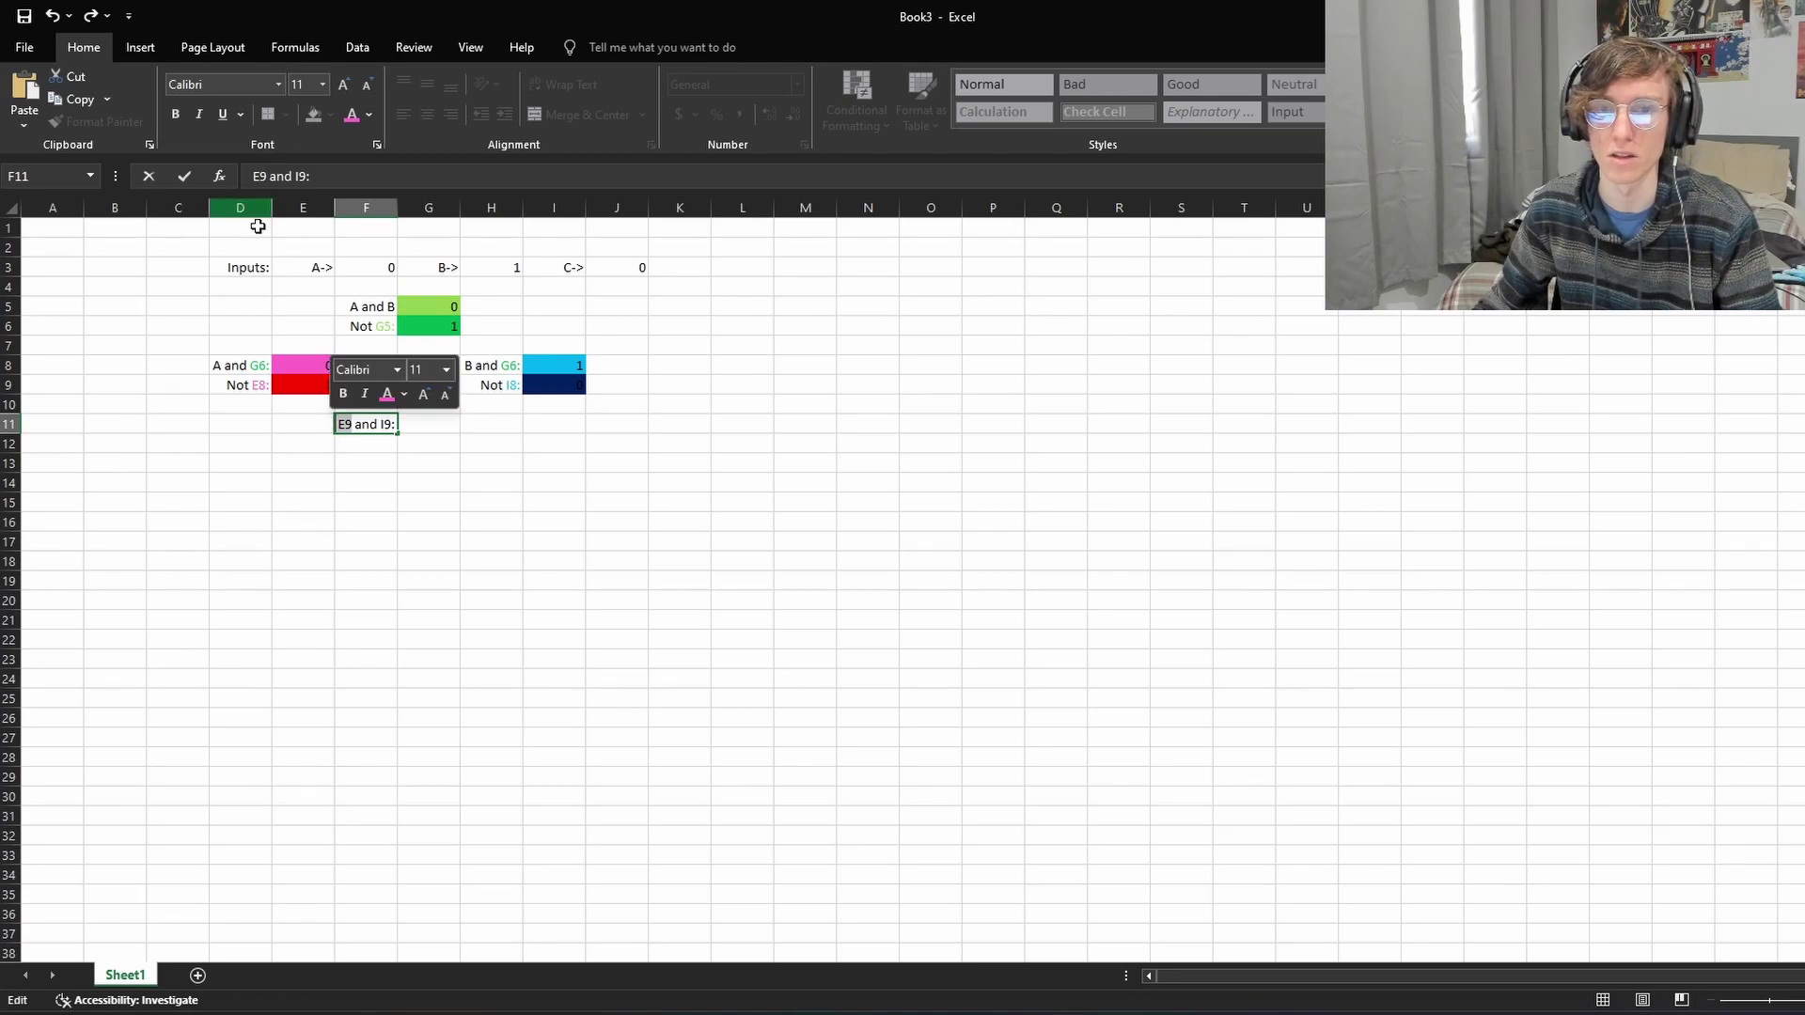
pyautogui.click(368, 114)
pyautogui.click(369, 292)
# Step: Color the "I9:" part of the label in cell F11 dark blue to match the fill of cell I9
pyautogui.moveTo(379, 424); pyautogui.dragTo(397, 424)
pyautogui.click(376, 111)
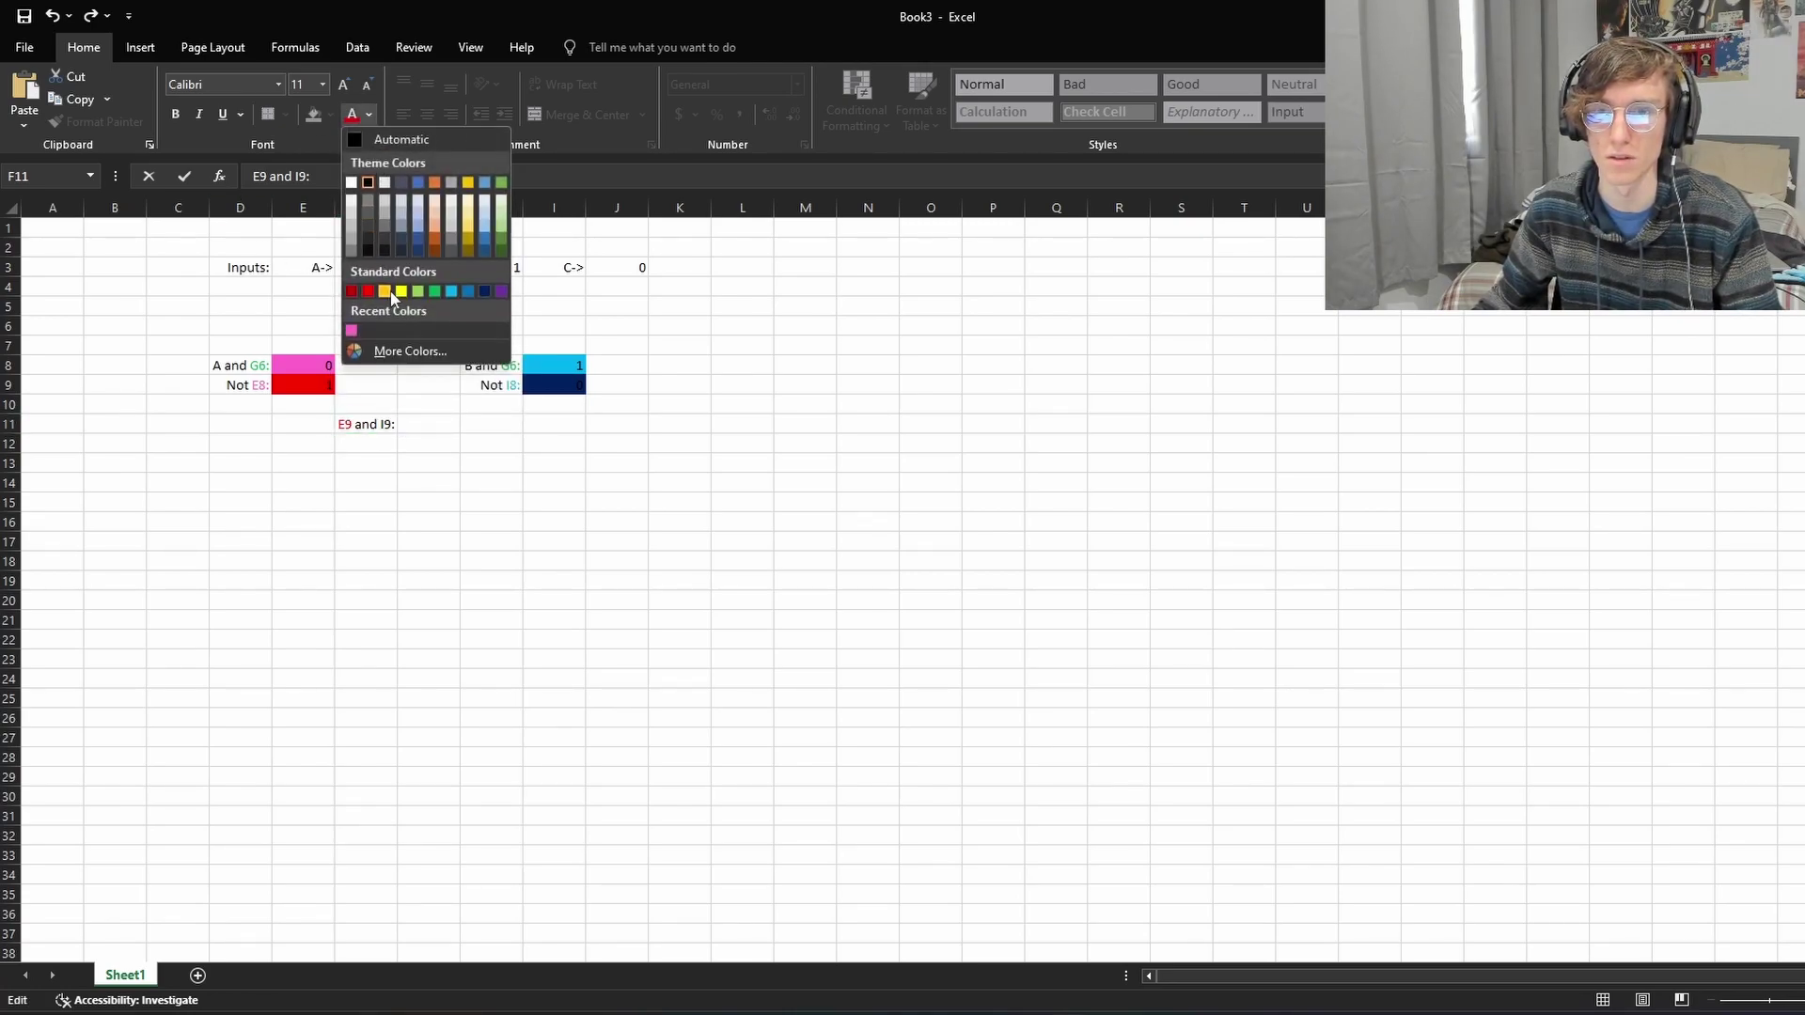
pyautogui.click(466, 299)
pyautogui.press('Tab')
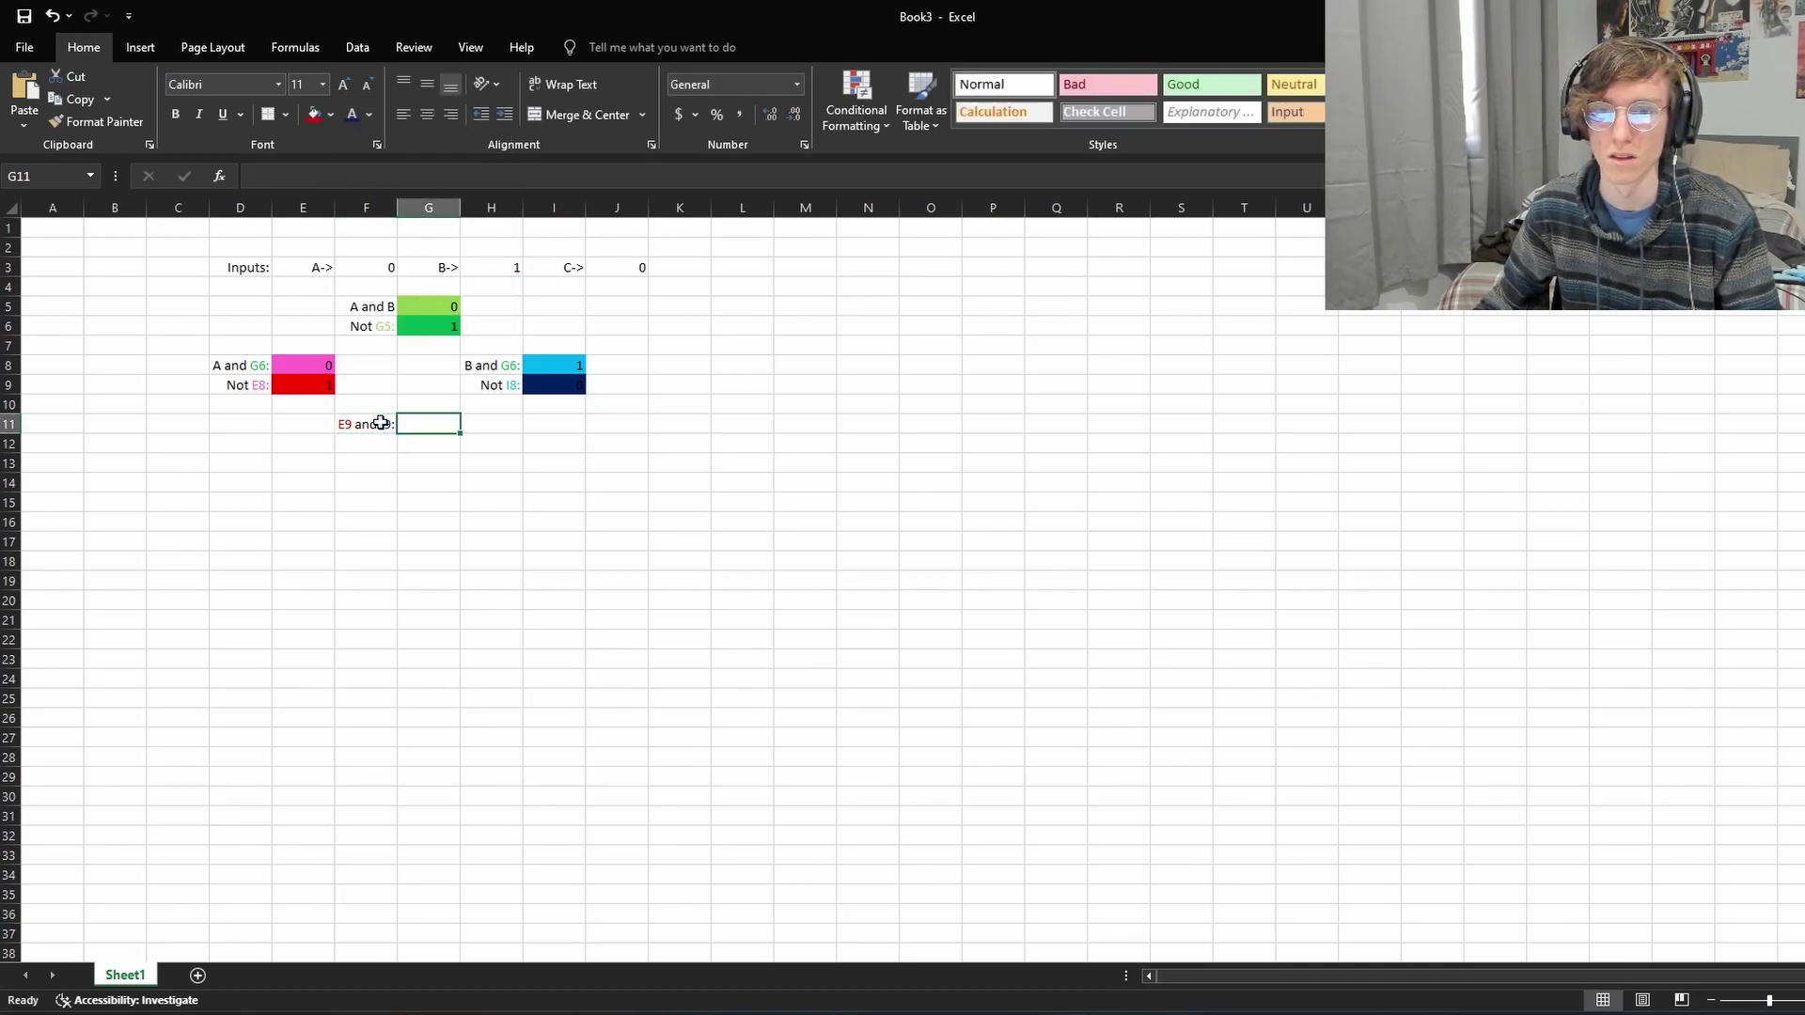
pyautogui.click(381, 424)
pyautogui.doubleClick(379, 424)
pyautogui.moveTo(380, 424); pyautogui.dragTo(396, 428)
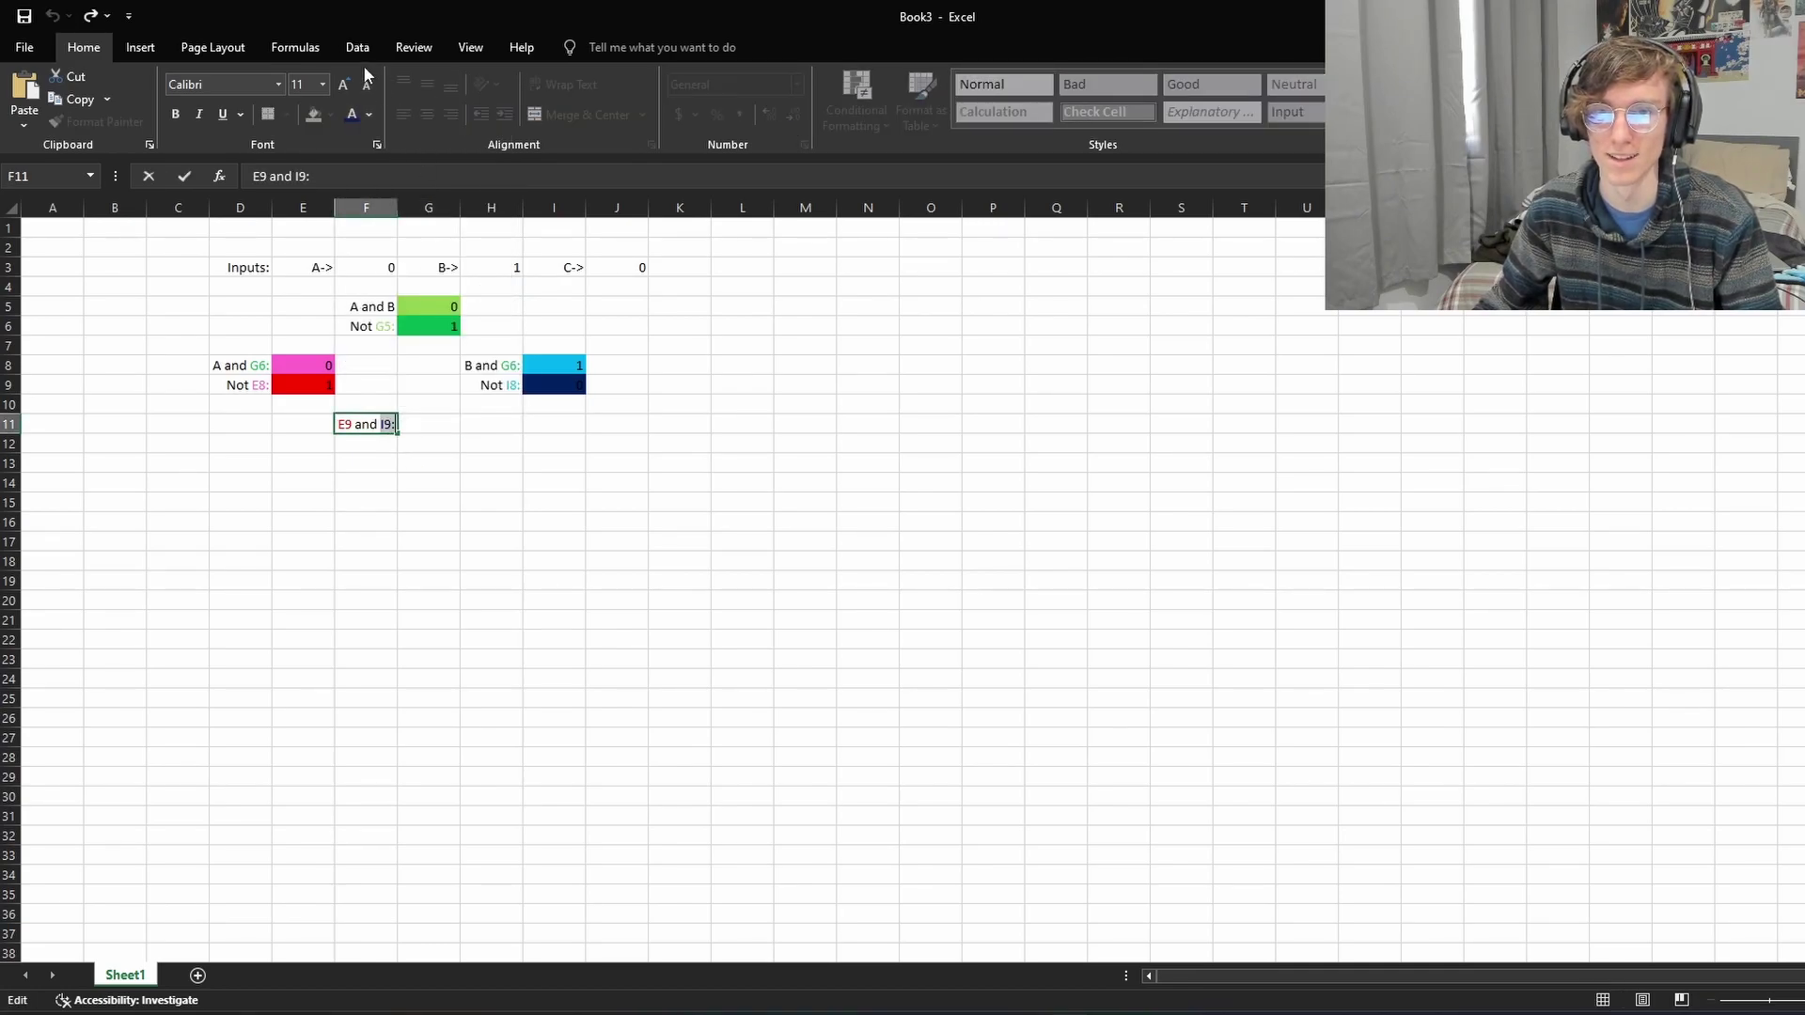
pyautogui.click(371, 118)
pyautogui.click(349, 114)
pyautogui.click(467, 365)
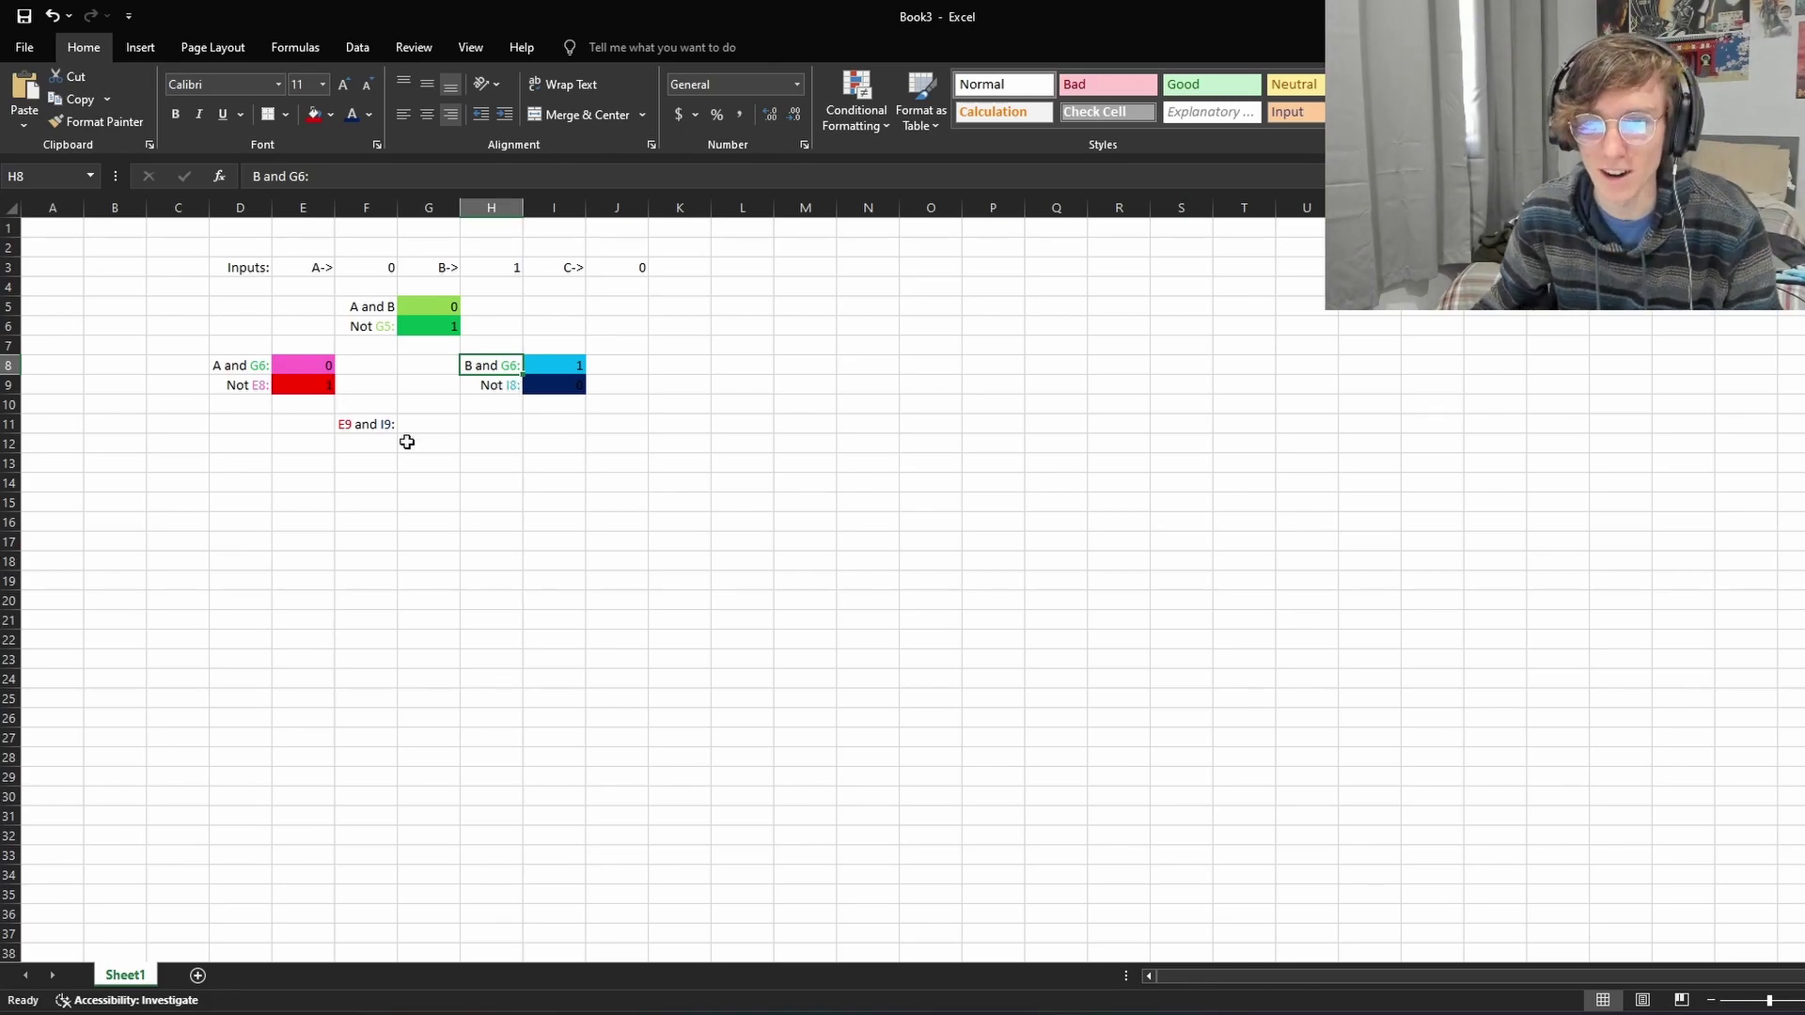
pyautogui.doubleClick(380, 427)
pyautogui.doubleClick(380, 428)
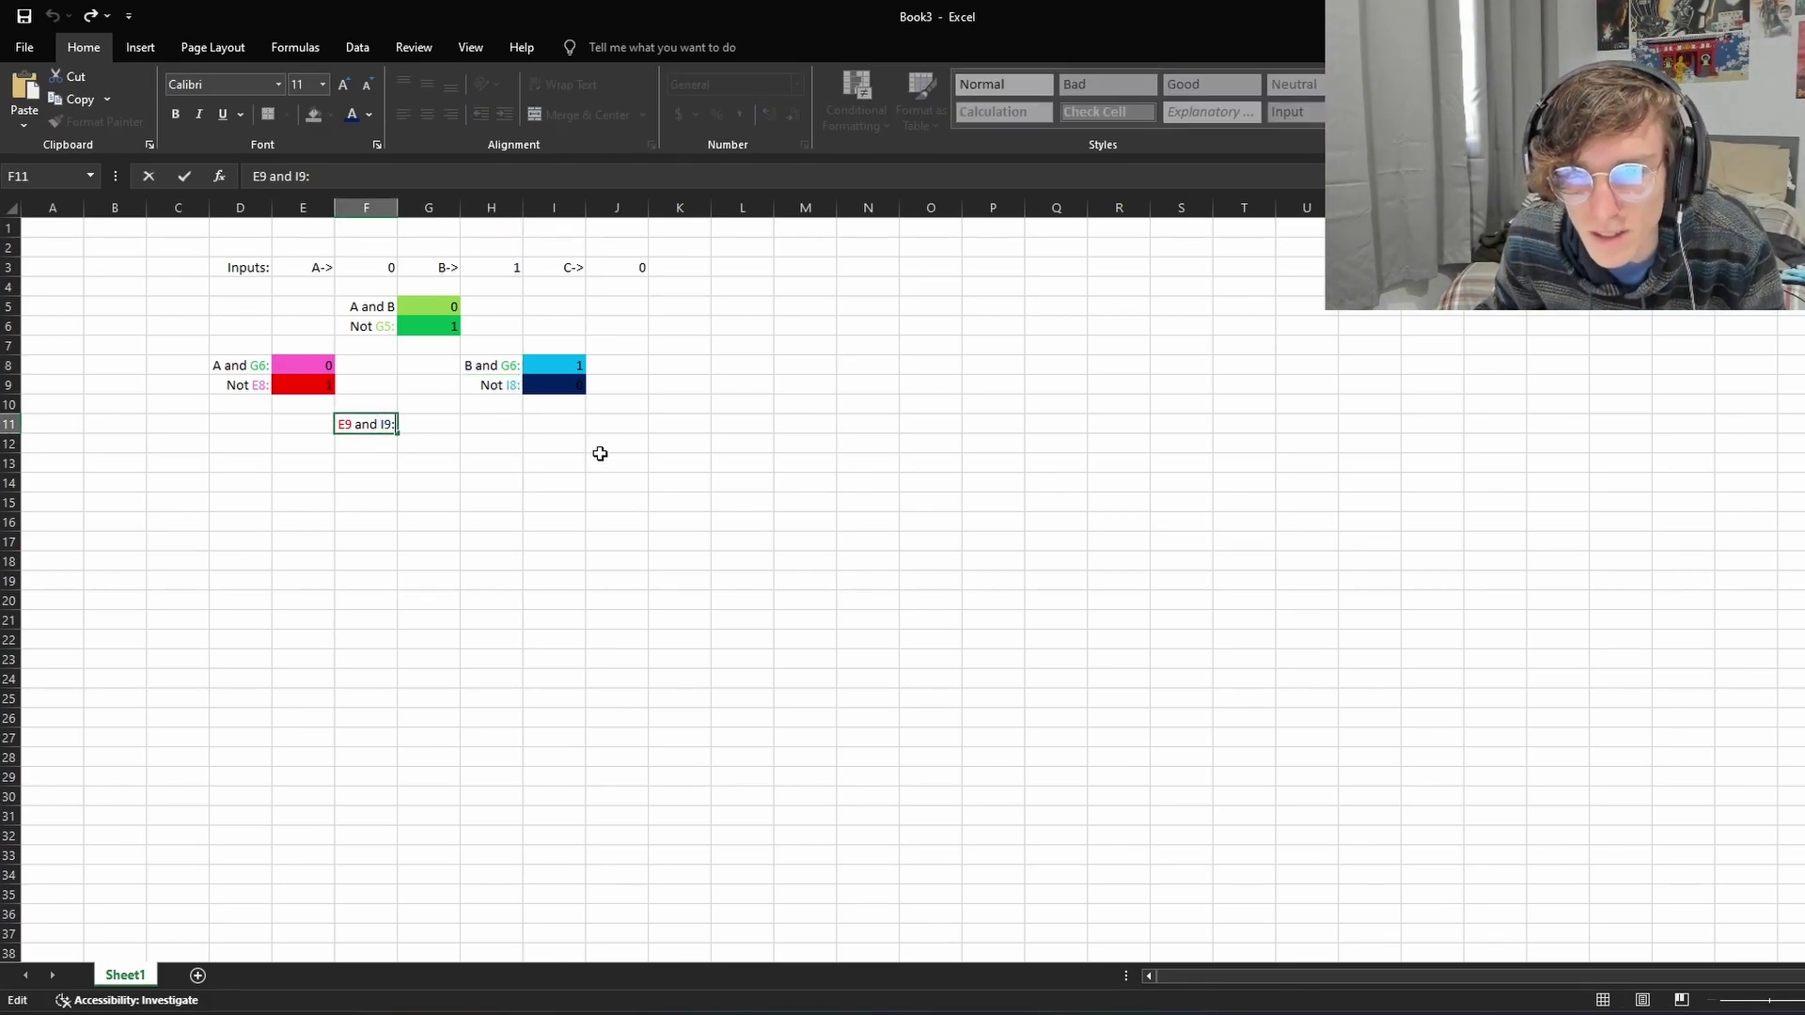
pyautogui.click(533, 445)
# Step: Enter the formula =E9*I9 in cell G11 to AND the two NOT results, and check its source cells
pyautogui.click(436, 424)
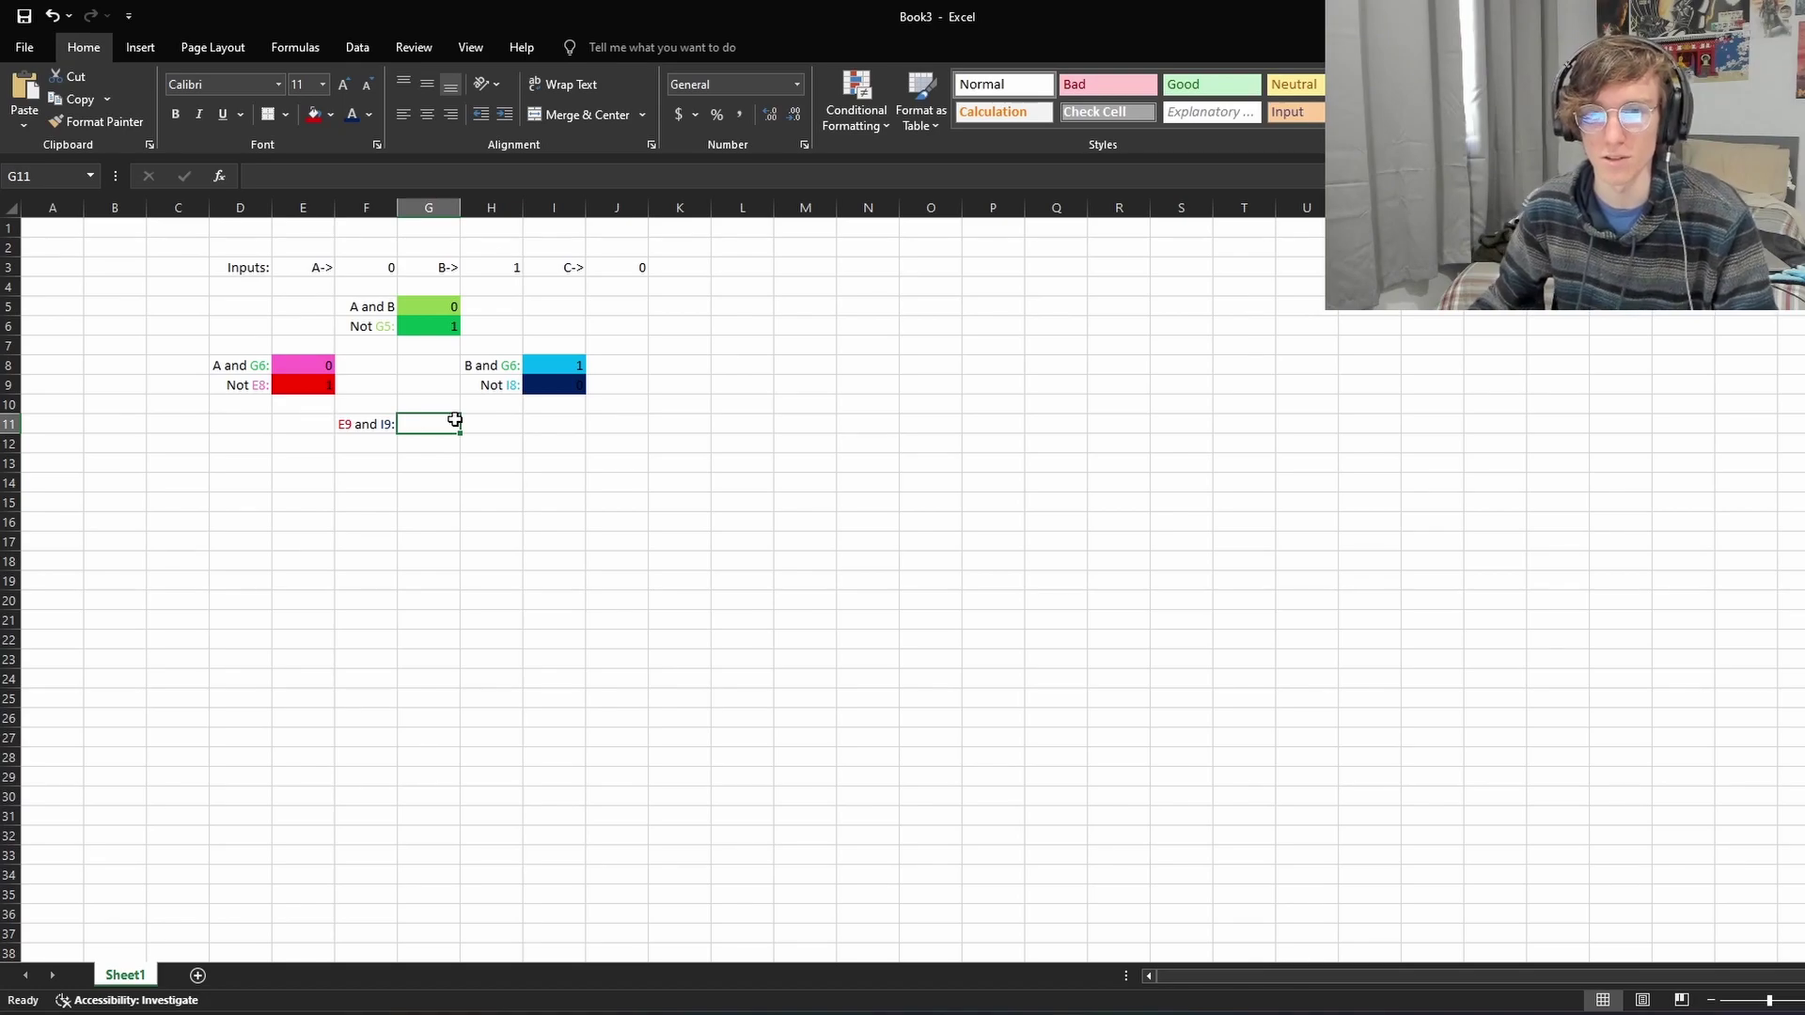
pyautogui.write('=')
pyautogui.click(315, 385)
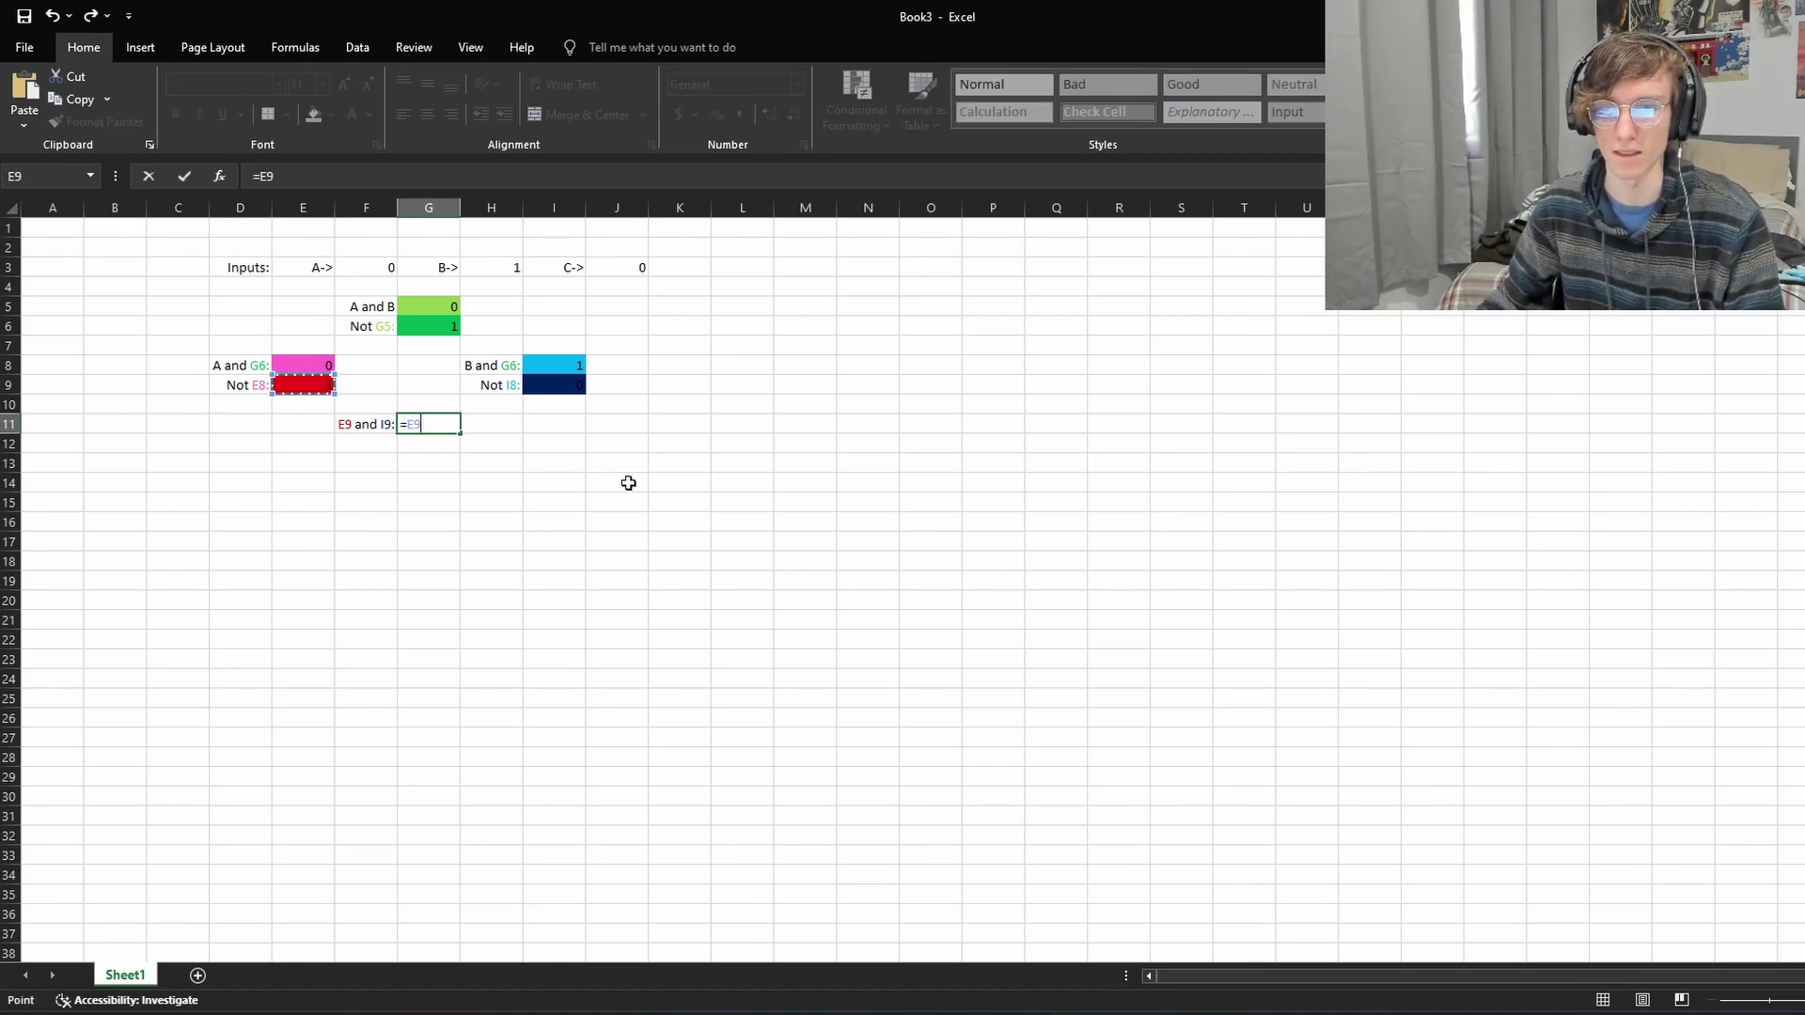
pyautogui.write('*')
pyautogui.click(583, 401)
pyautogui.press('Down')
pyautogui.press('Down')
pyautogui.press('Down')
pyautogui.press('Up')
pyautogui.press('Up')
pyautogui.press('Up')
pyautogui.press('Up')
pyautogui.press('Return')
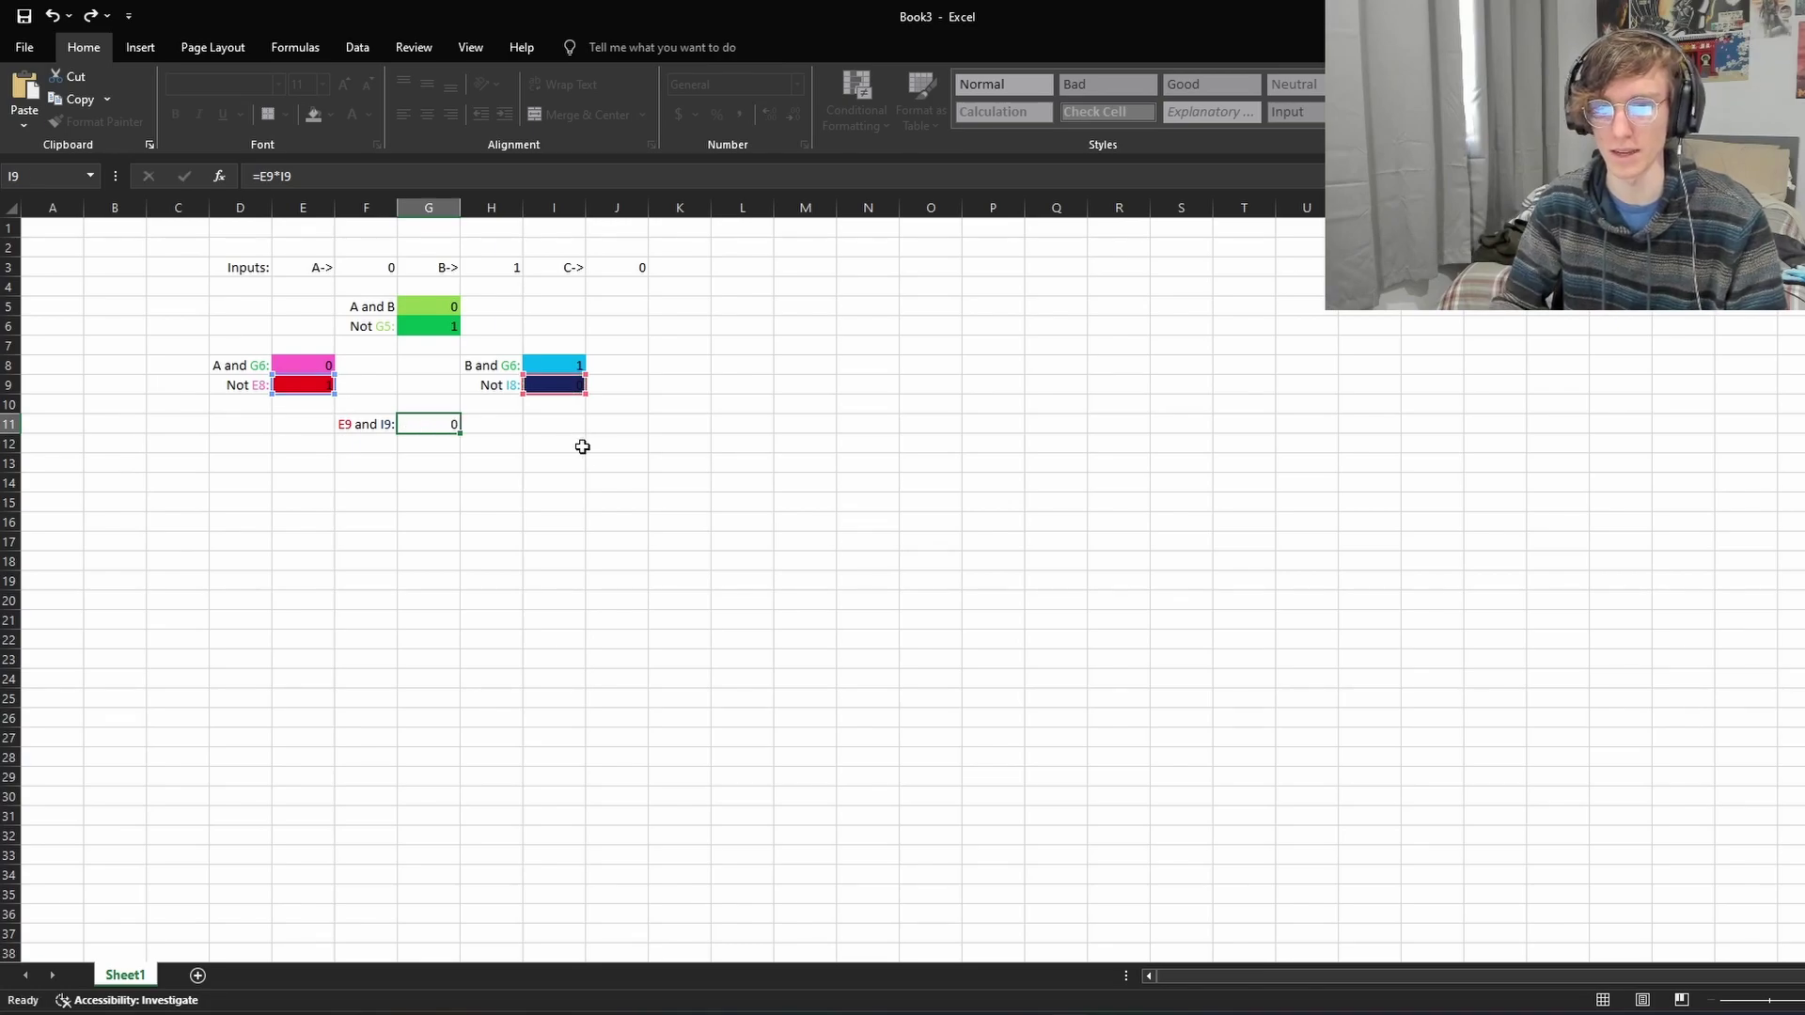
pyautogui.click(576, 382)
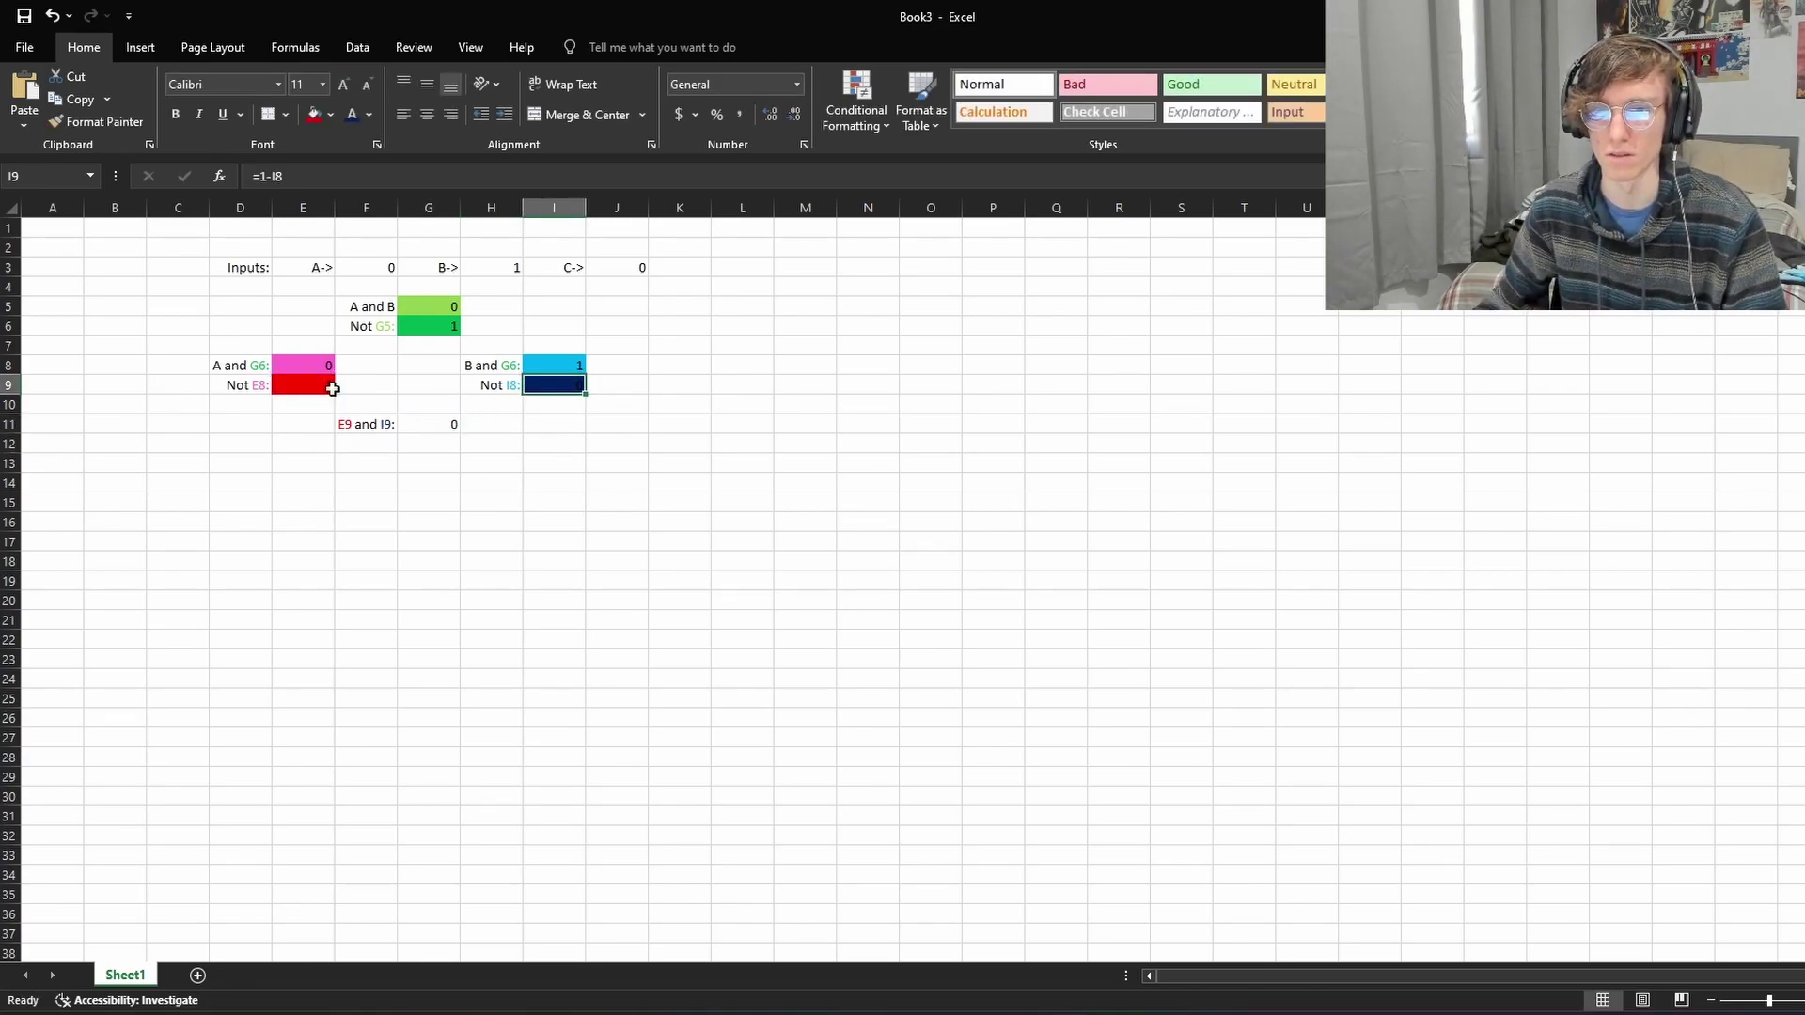
pyautogui.click(313, 388)
# Step: Fill the result cell G11 with a bright purple shade chosen from the extended standard color palette
pyautogui.click(450, 424)
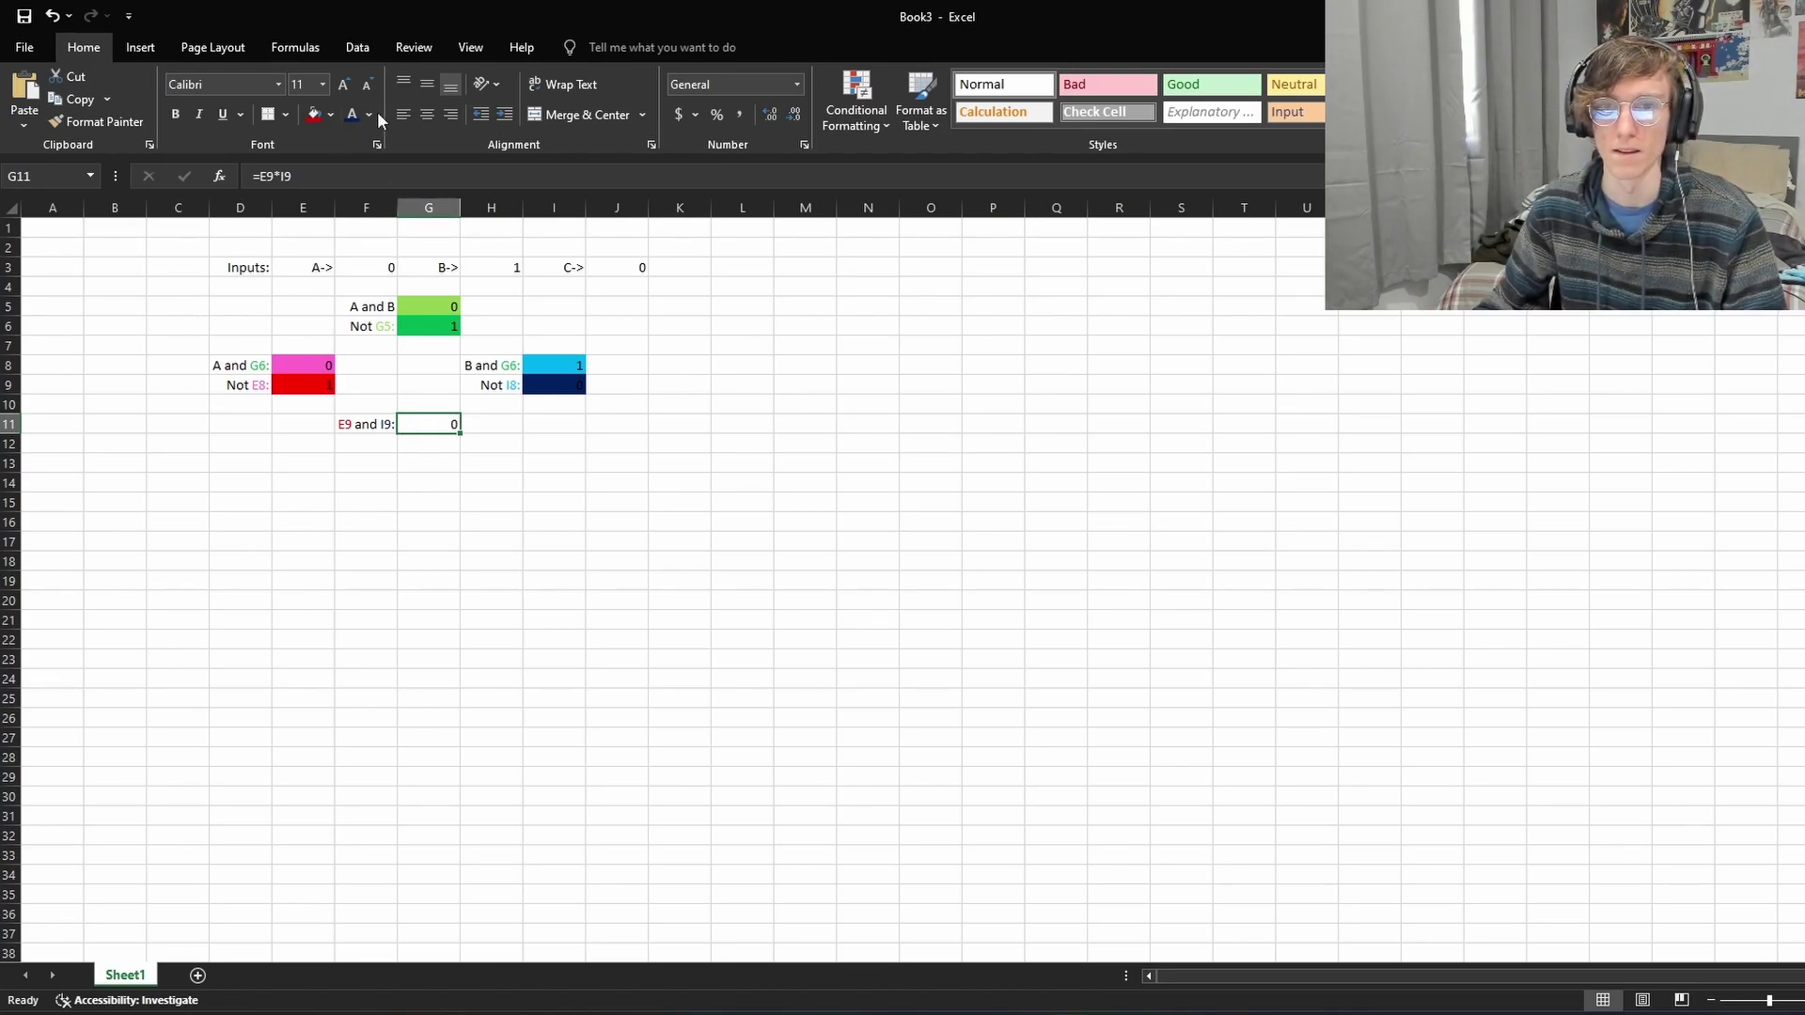
pyautogui.click(331, 114)
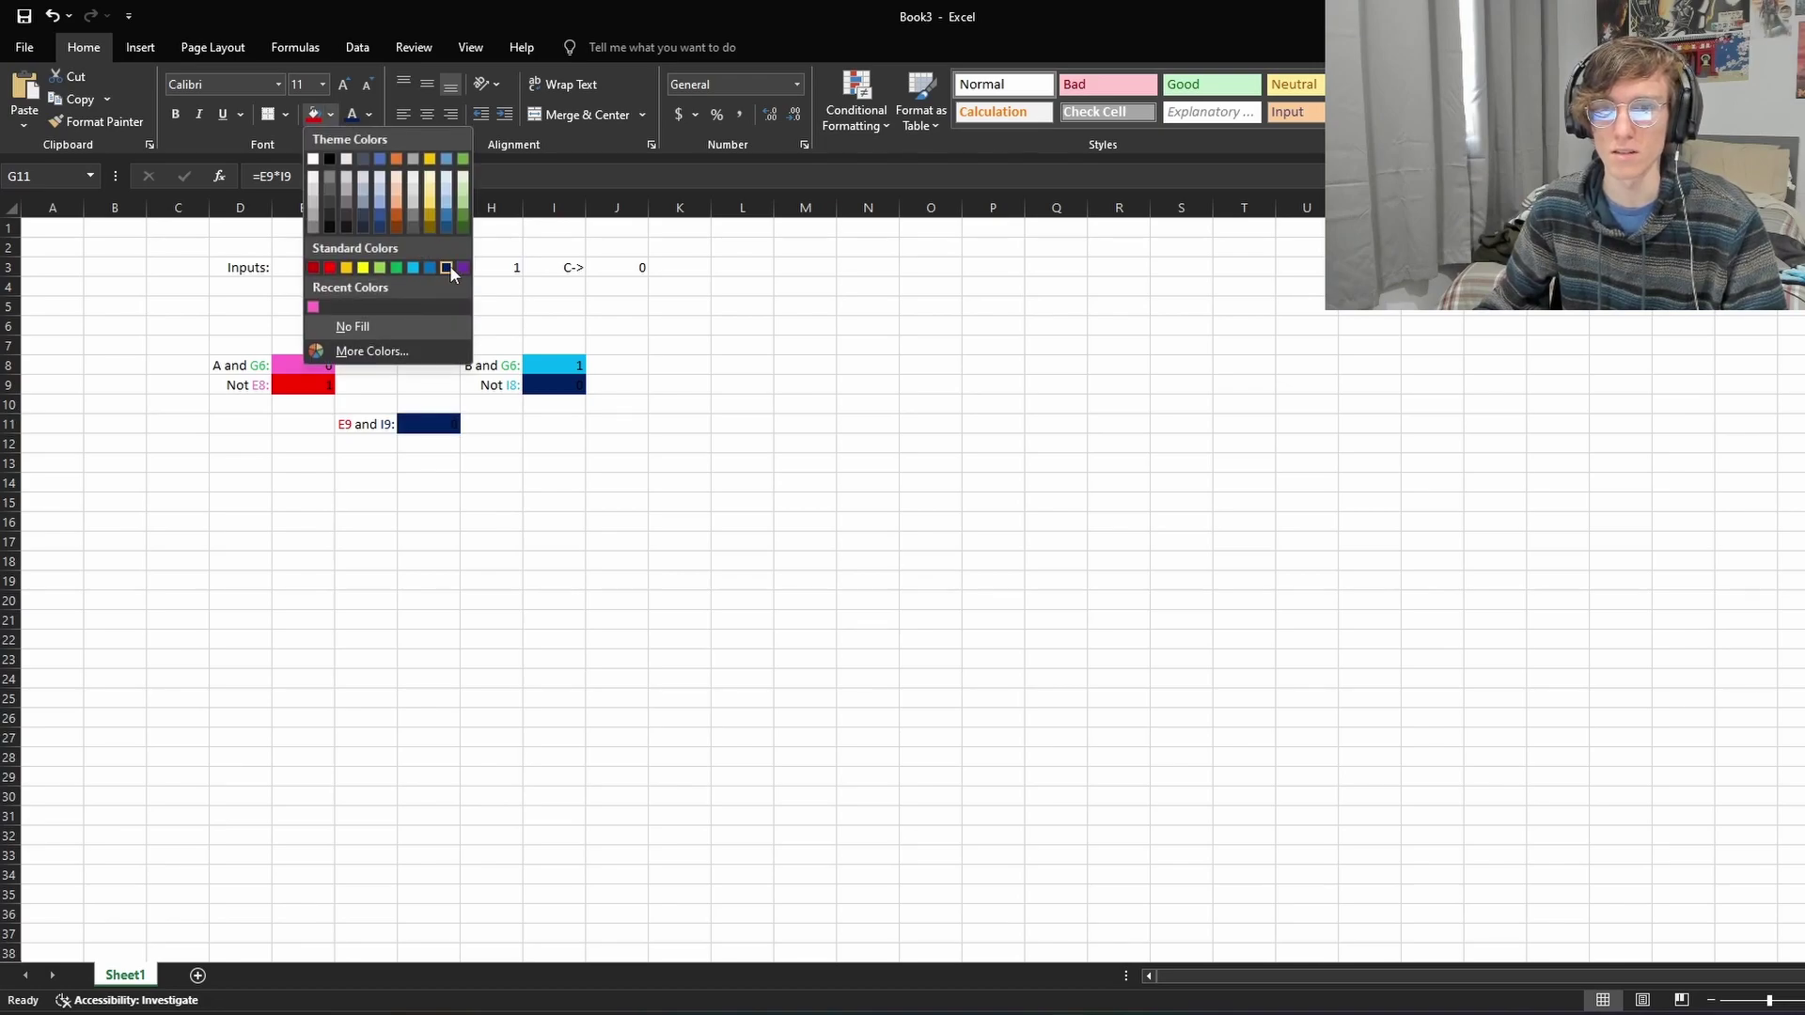
pyautogui.click(366, 351)
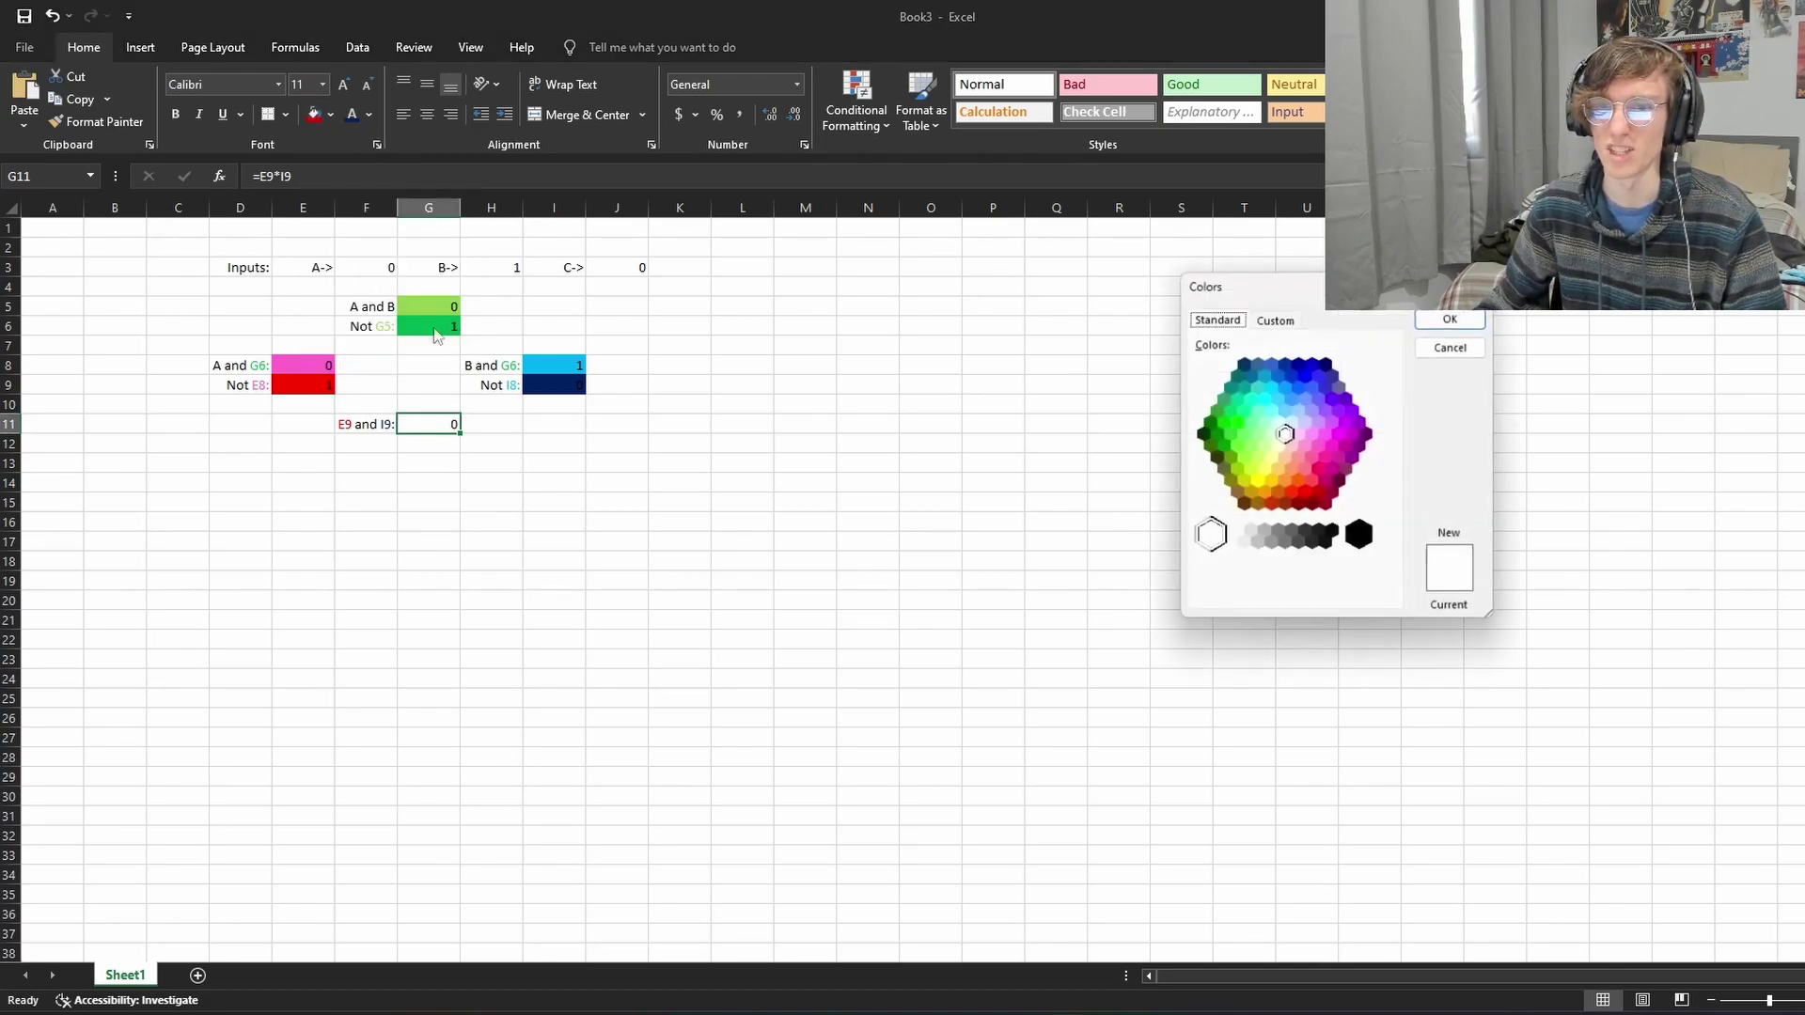
pyautogui.click(1347, 424)
pyautogui.click(1361, 424)
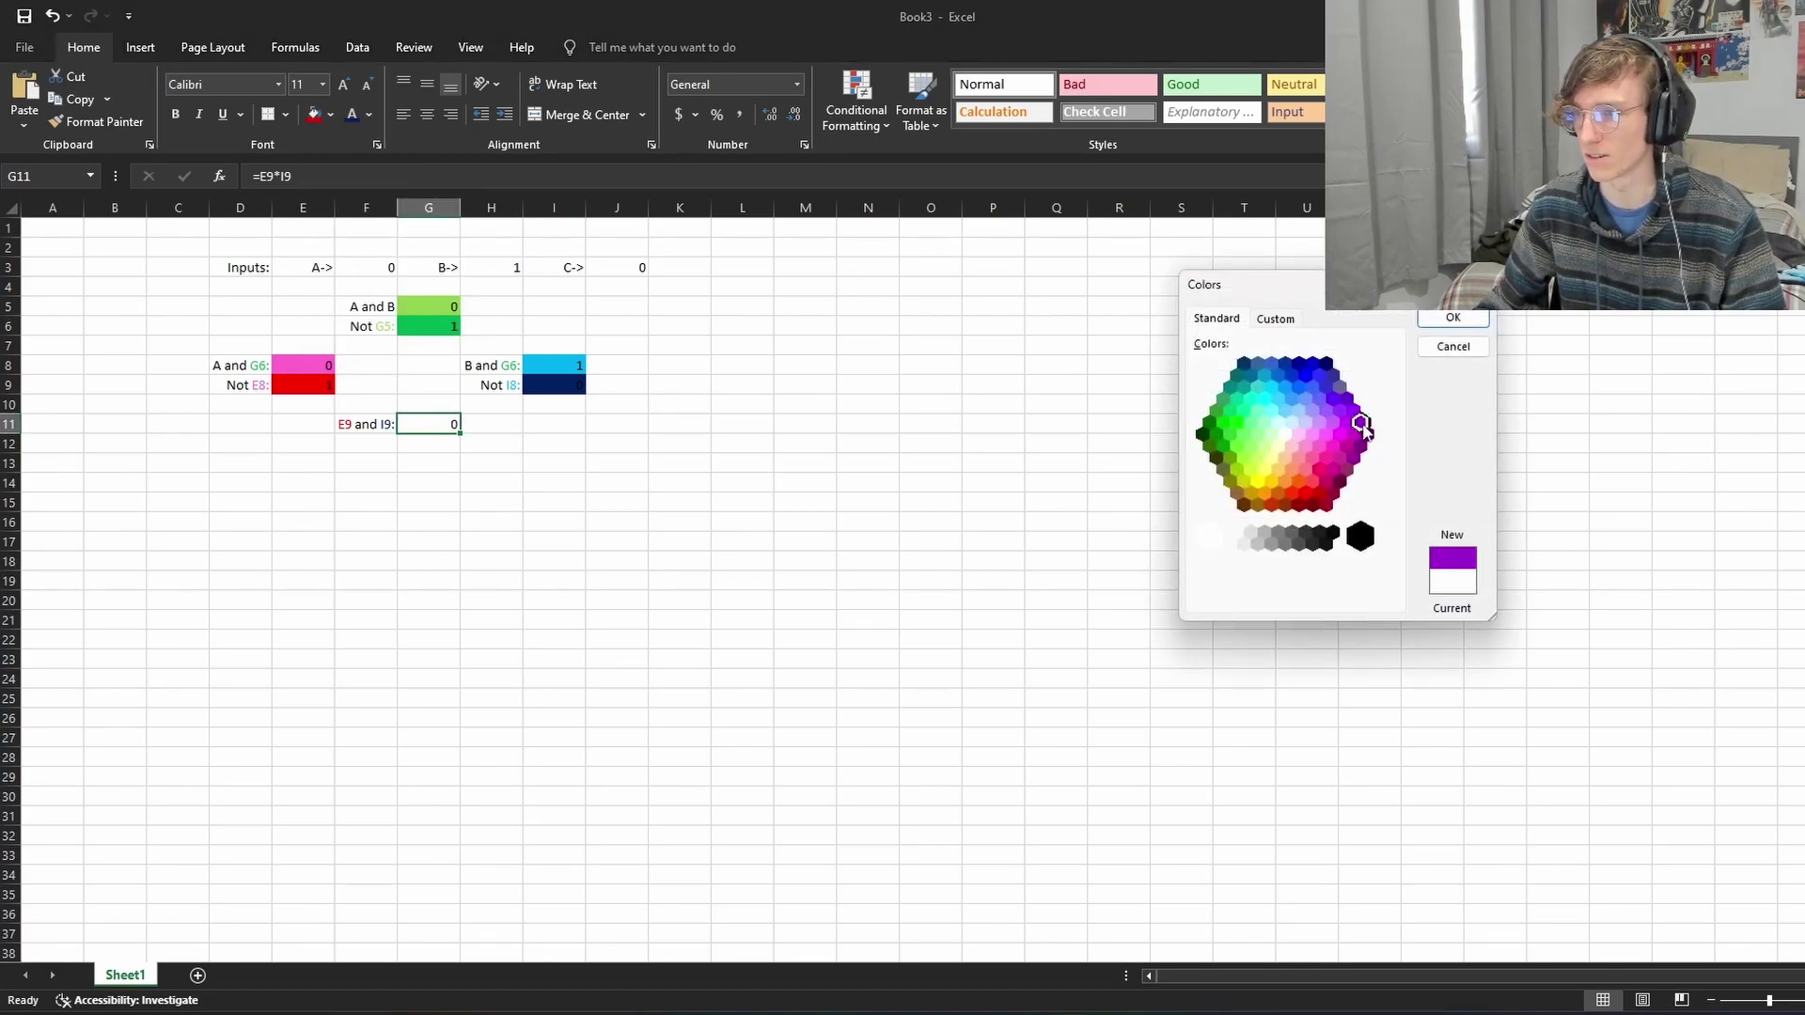
pyautogui.click(1367, 436)
pyautogui.click(1363, 427)
pyautogui.click(1453, 318)
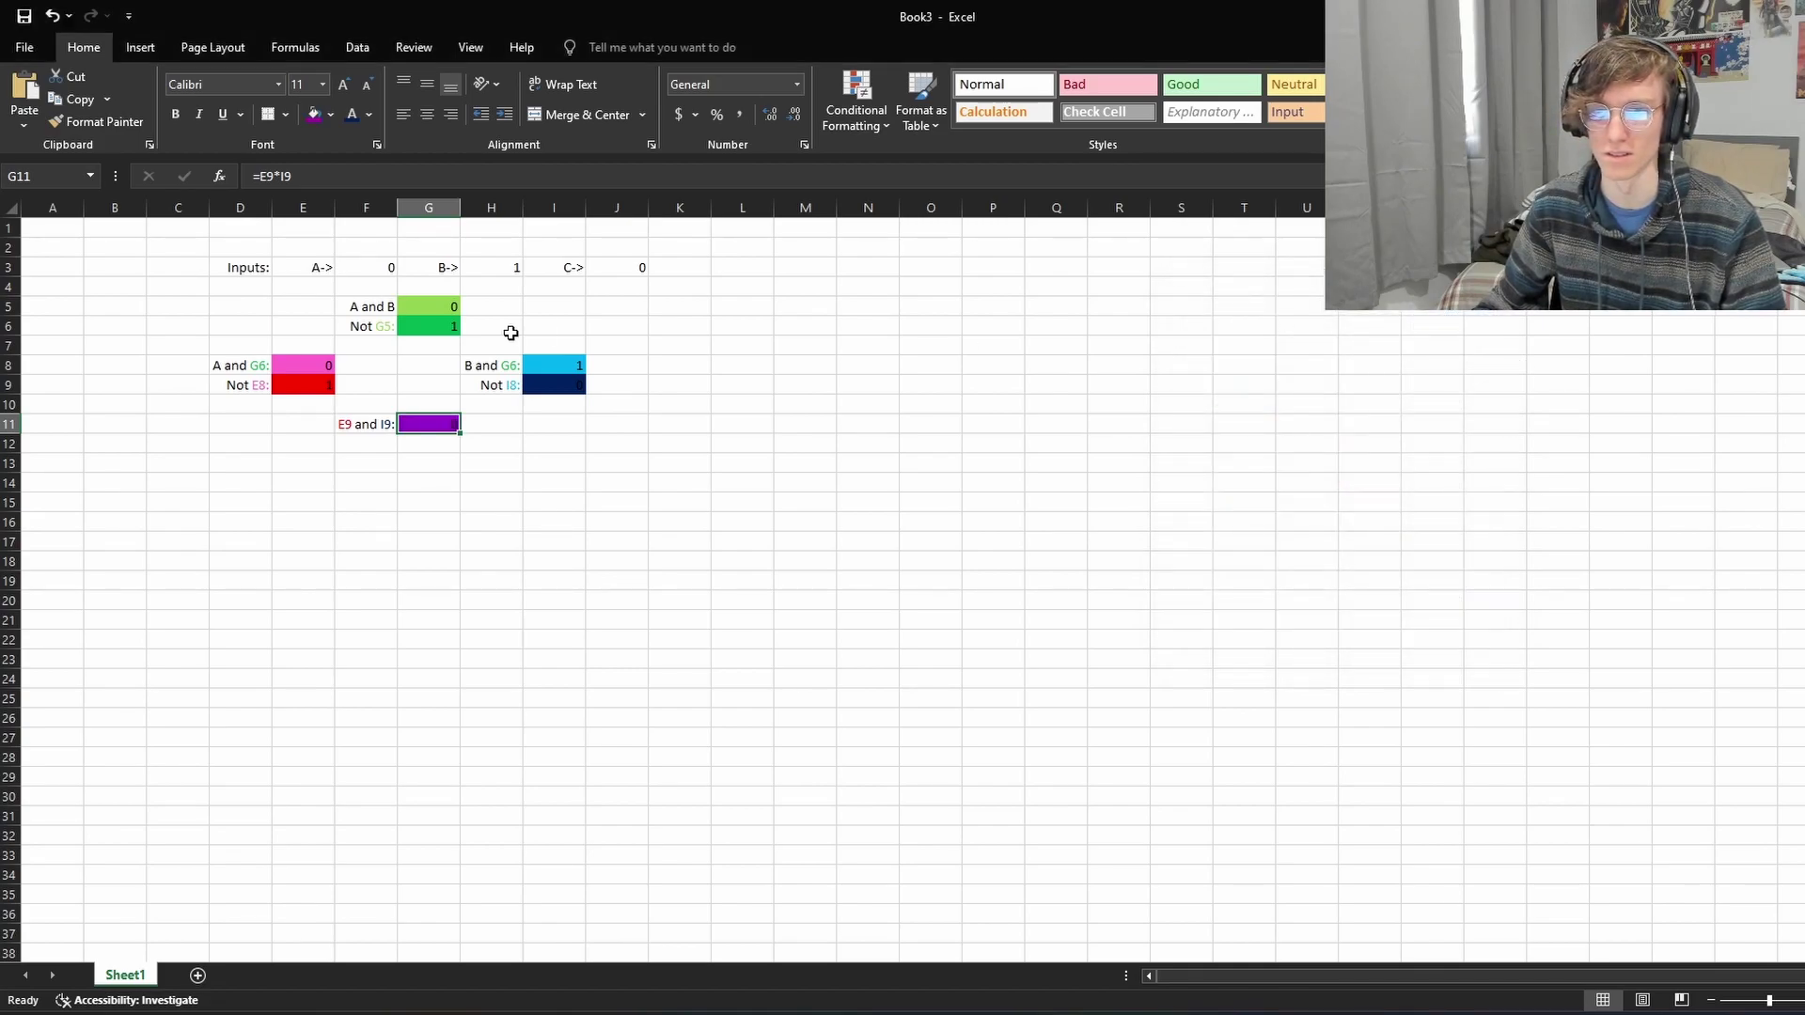
pyautogui.click(484, 405)
pyautogui.click(326, 363)
pyautogui.click(413, 423)
pyautogui.click(320, 363)
pyautogui.click(413, 442)
# Step: Enter the label "Not G11:" in cell F12 and color its "G11:" part with the recent purple shade
pyautogui.click(355, 442)
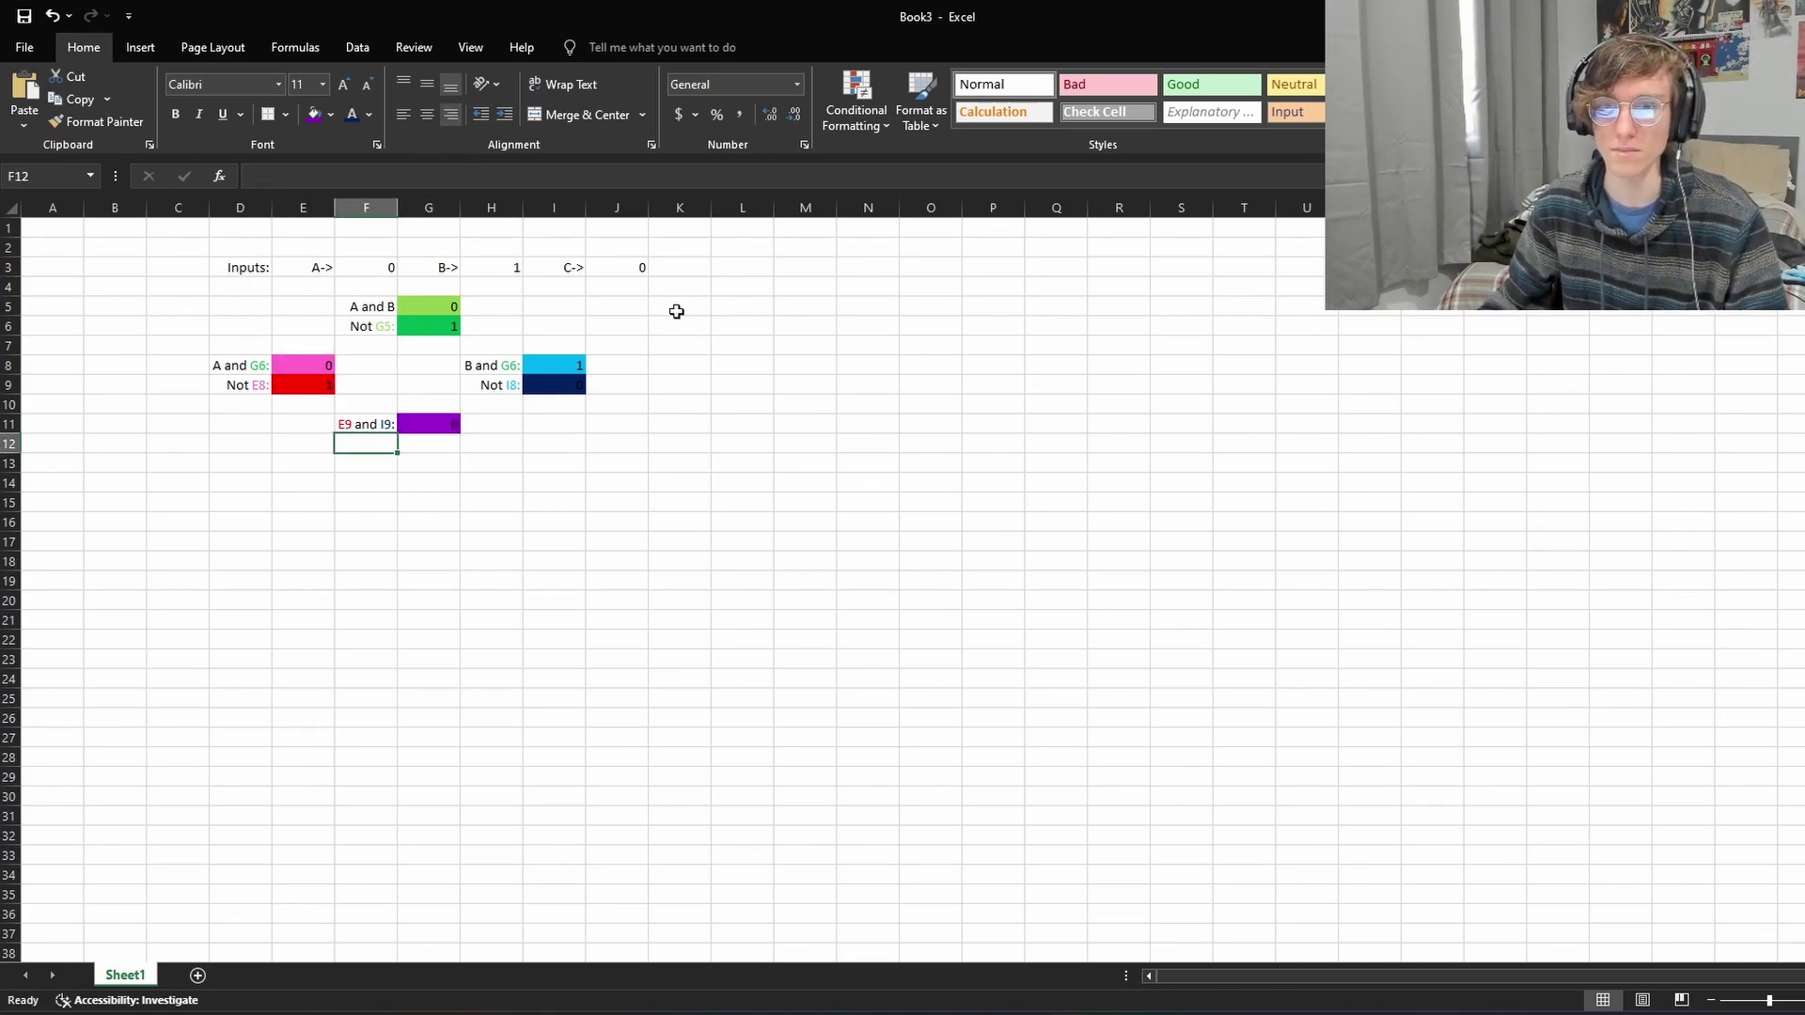
pyautogui.write('Not G')
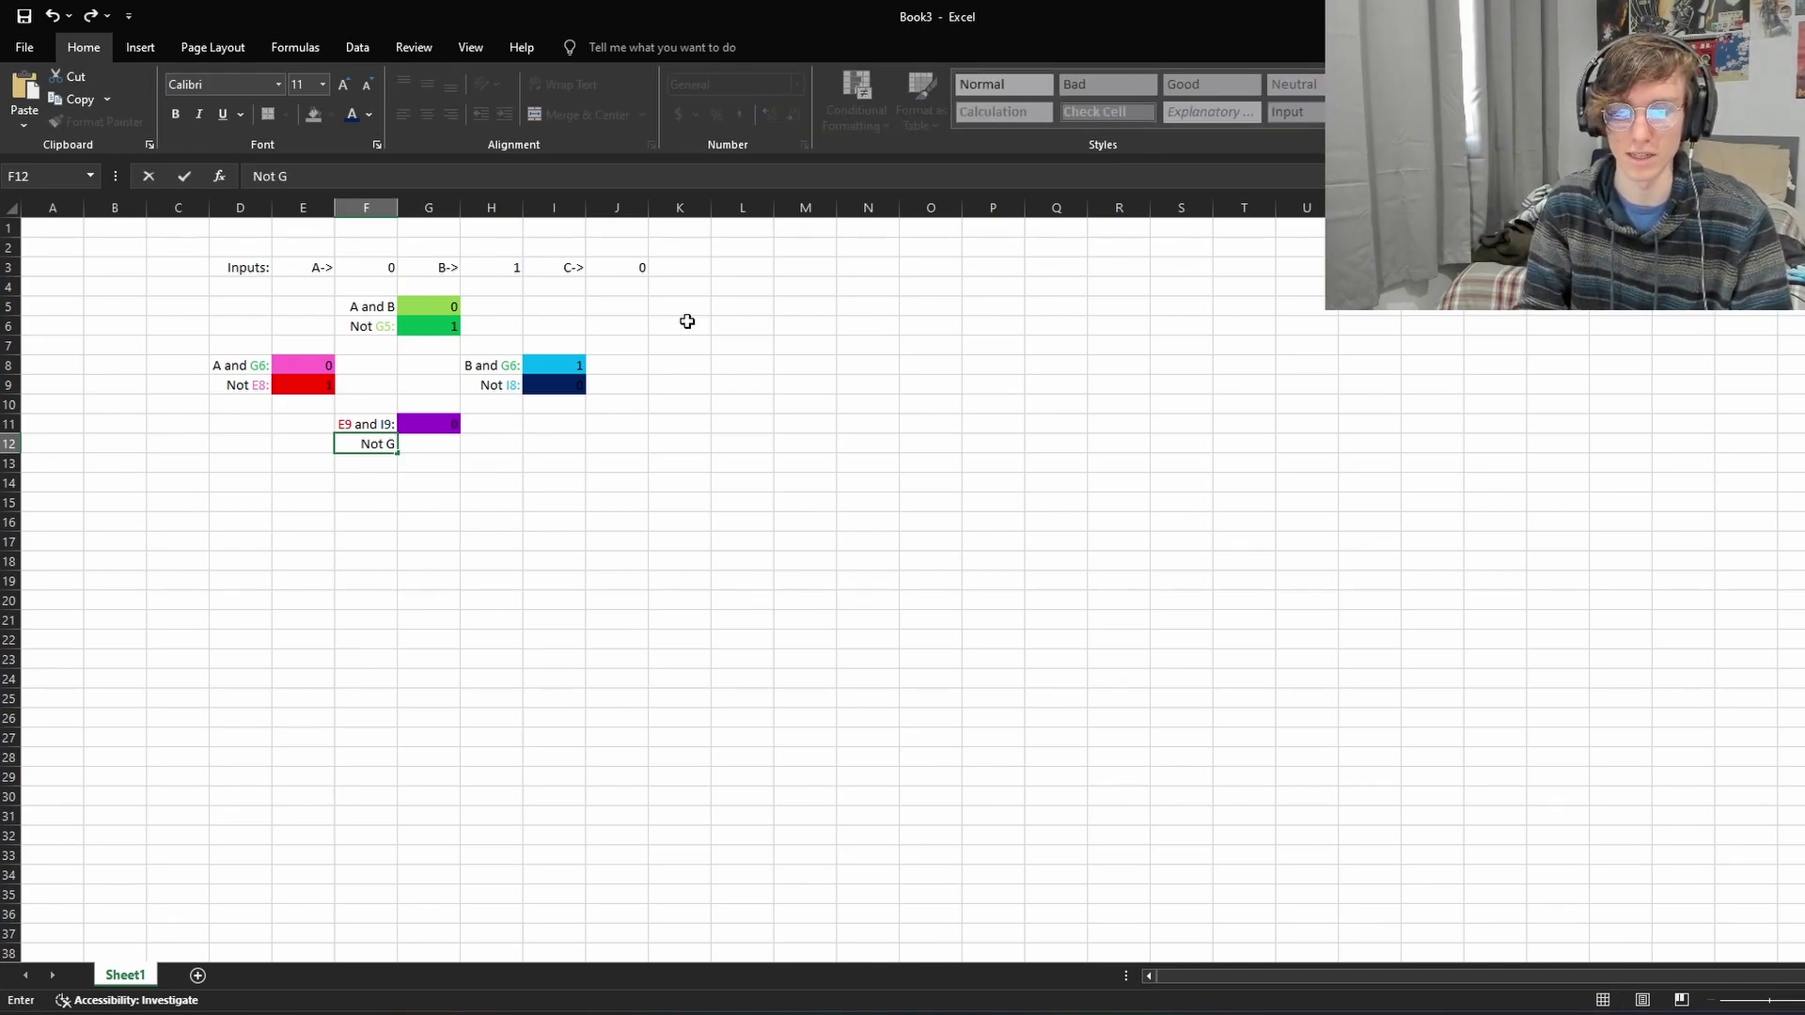
pyautogui.write('11:')
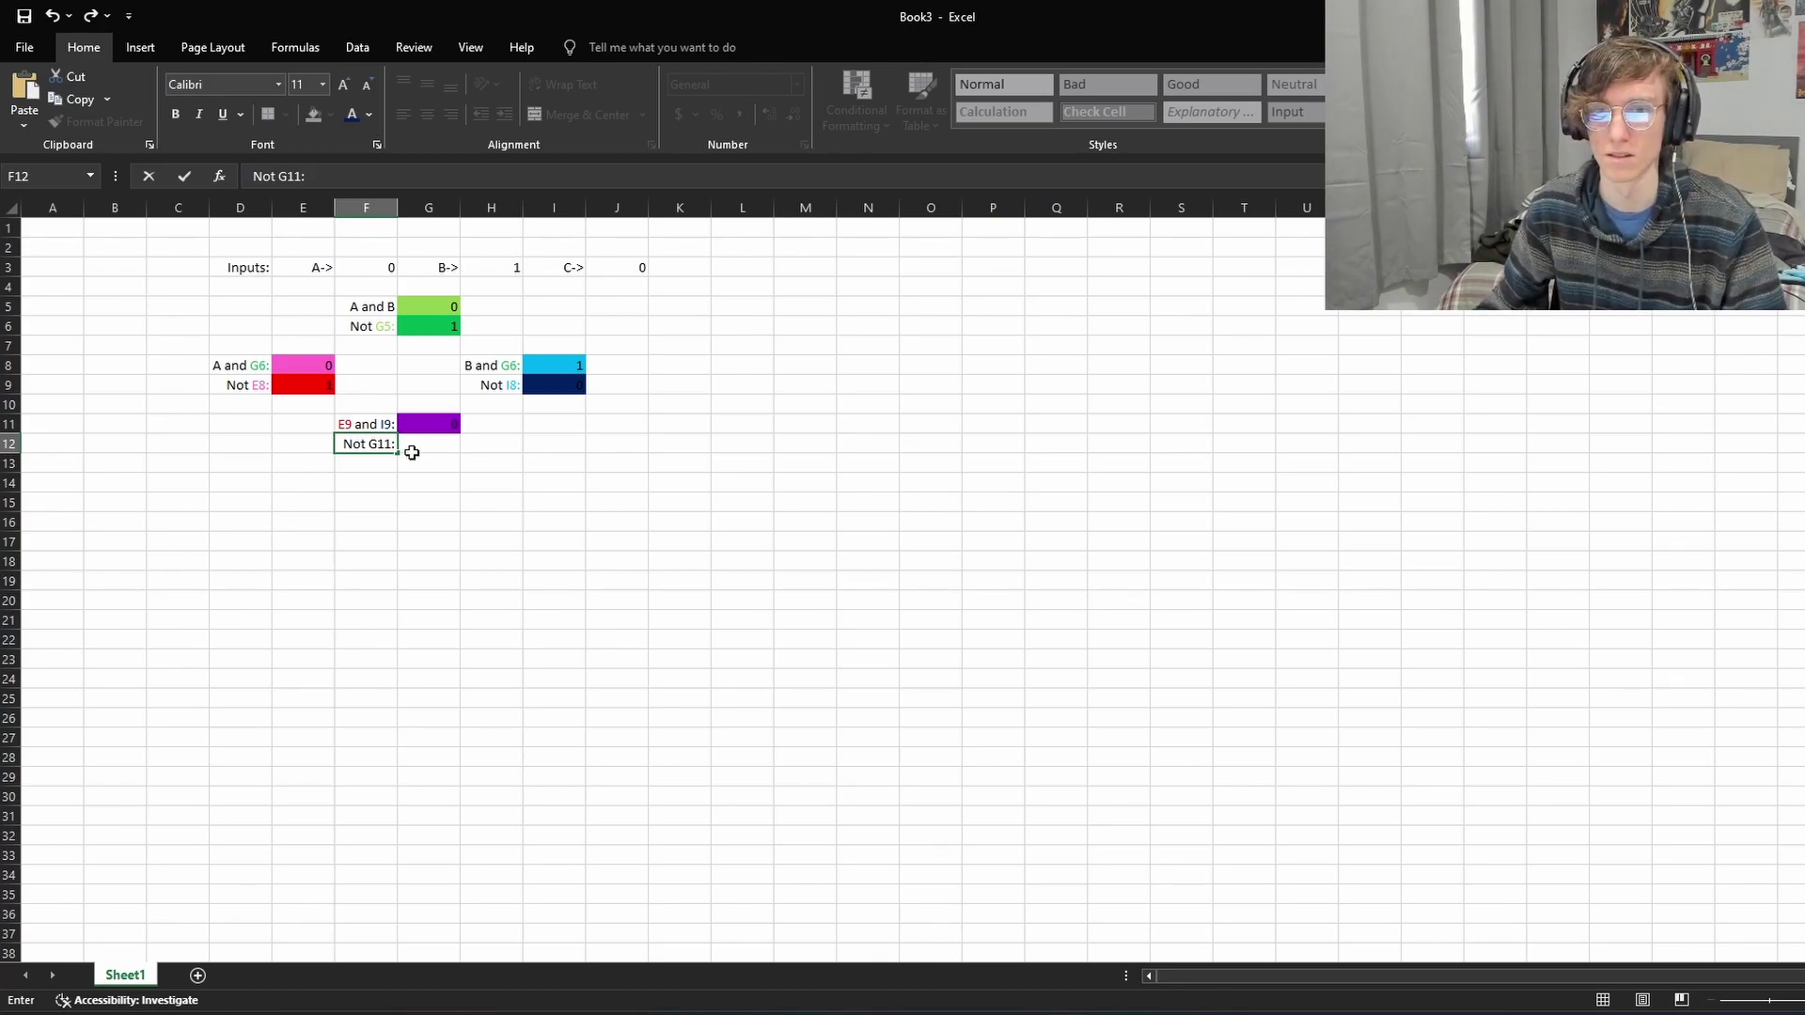
pyautogui.click(425, 443)
pyautogui.doubleClick(381, 445)
pyautogui.moveTo(370, 446); pyautogui.dragTo(405, 451)
pyautogui.click(369, 113)
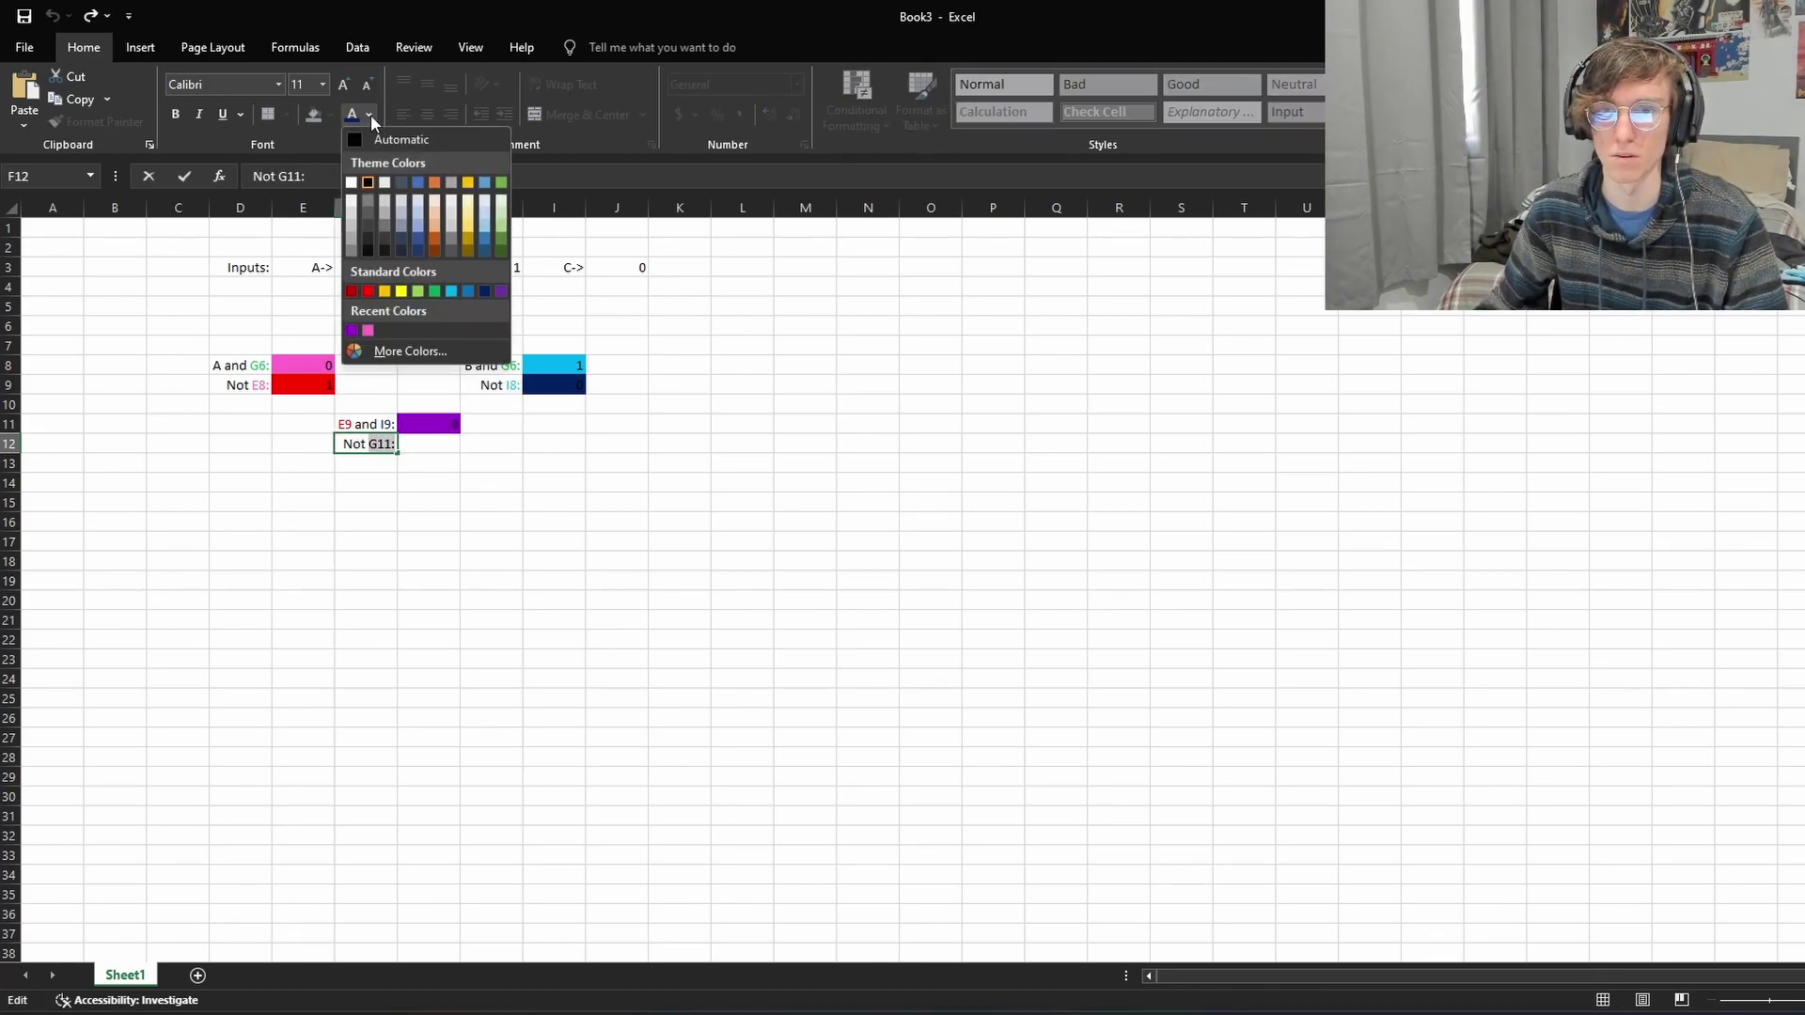
pyautogui.click(353, 330)
# Step: Enter the formula =1-G11 in cell G12 to compute the NOT of the G11 result
pyautogui.click(427, 446)
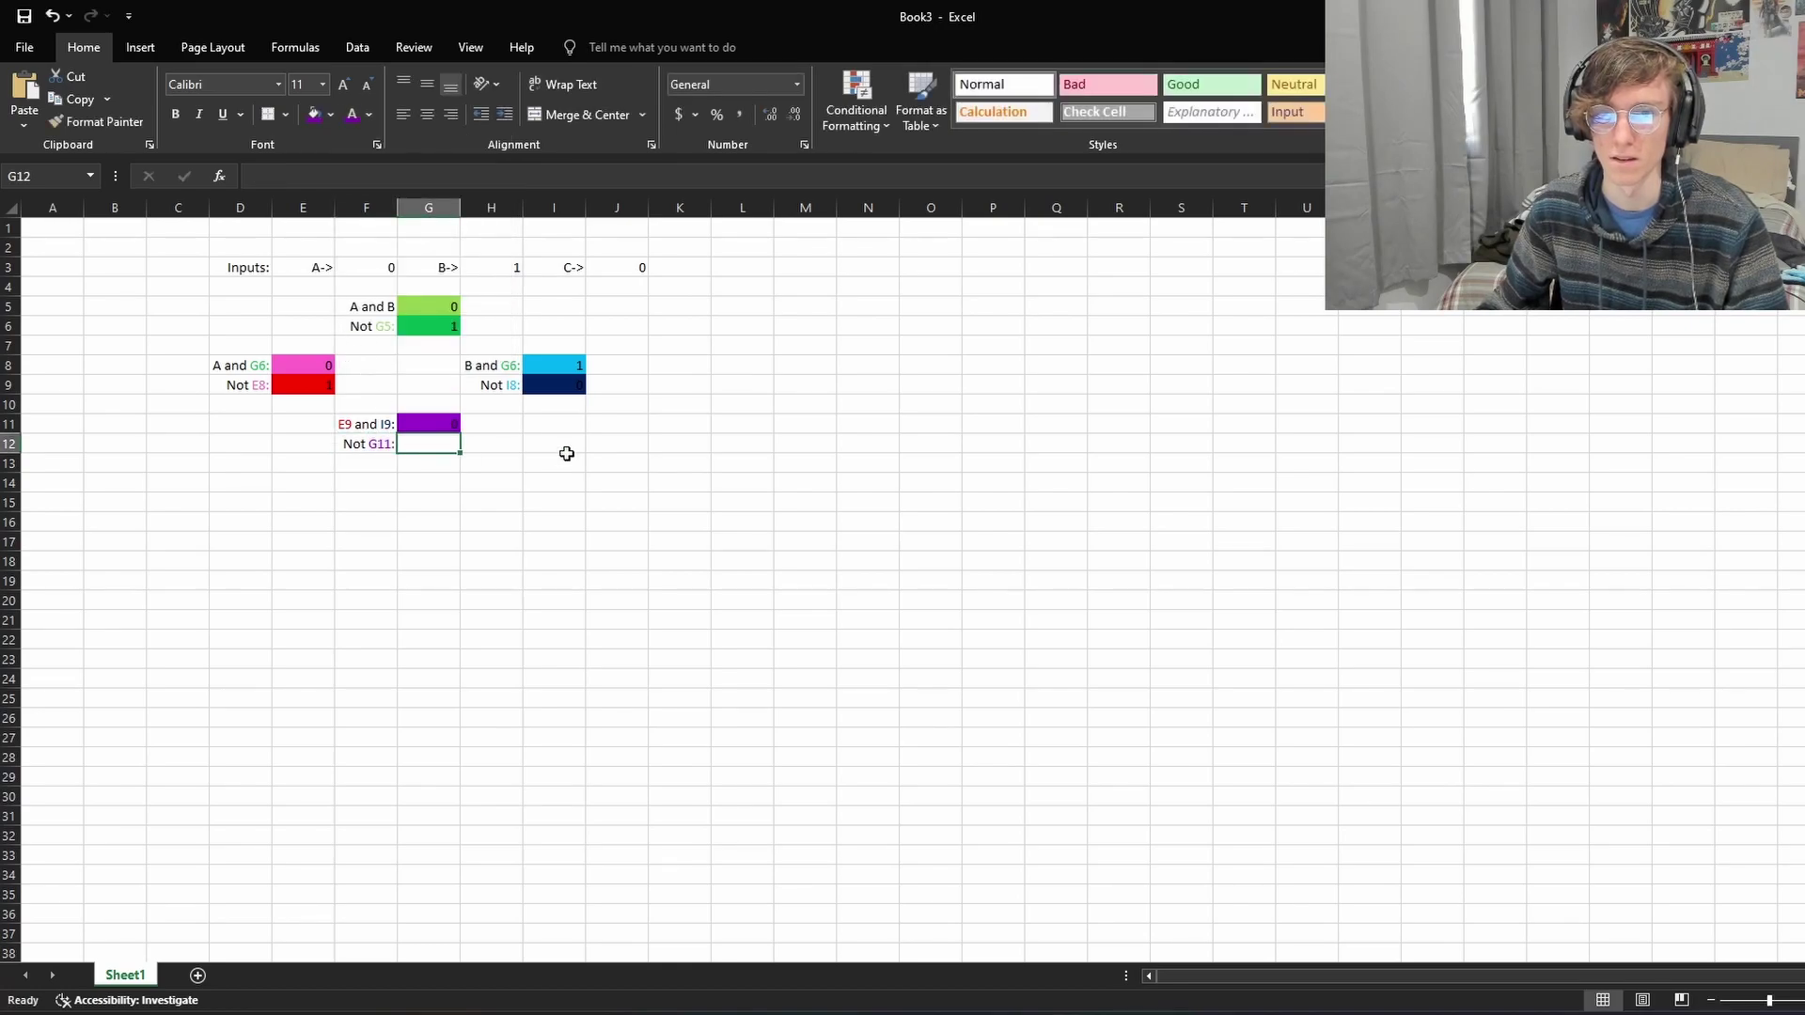
pyautogui.write('=')
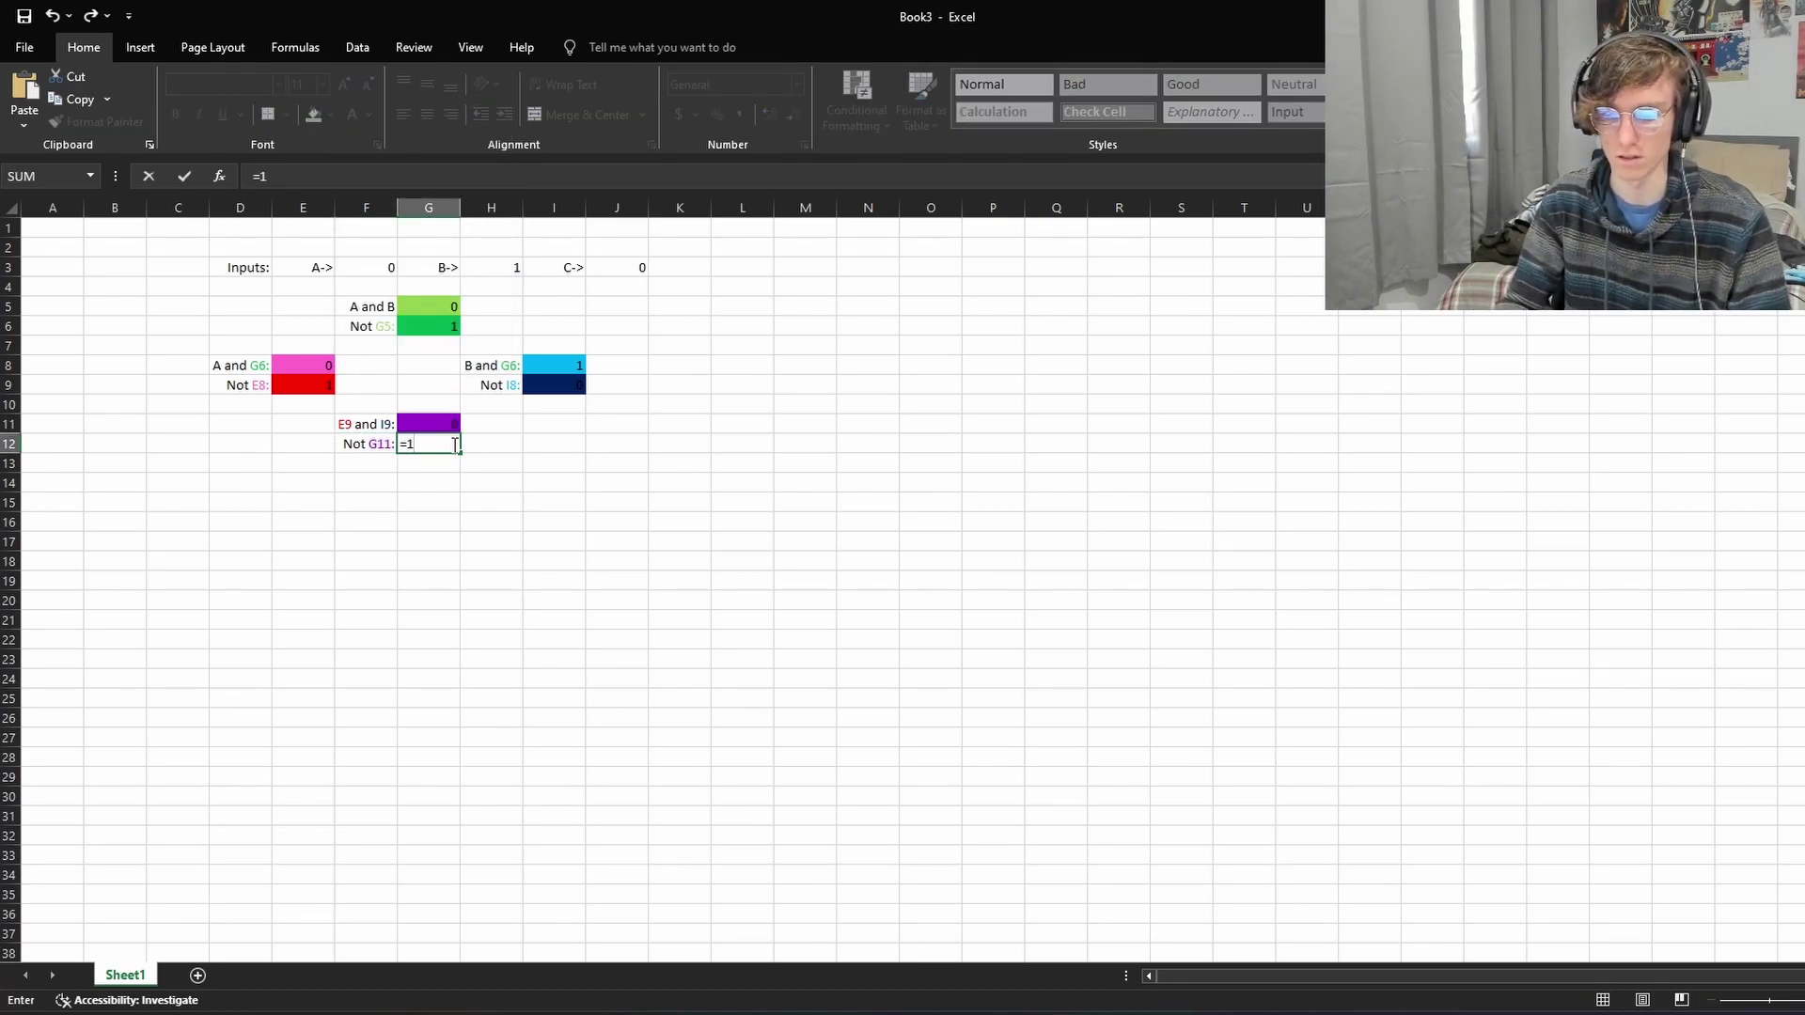
pyautogui.write('1-')
pyautogui.click(441, 423)
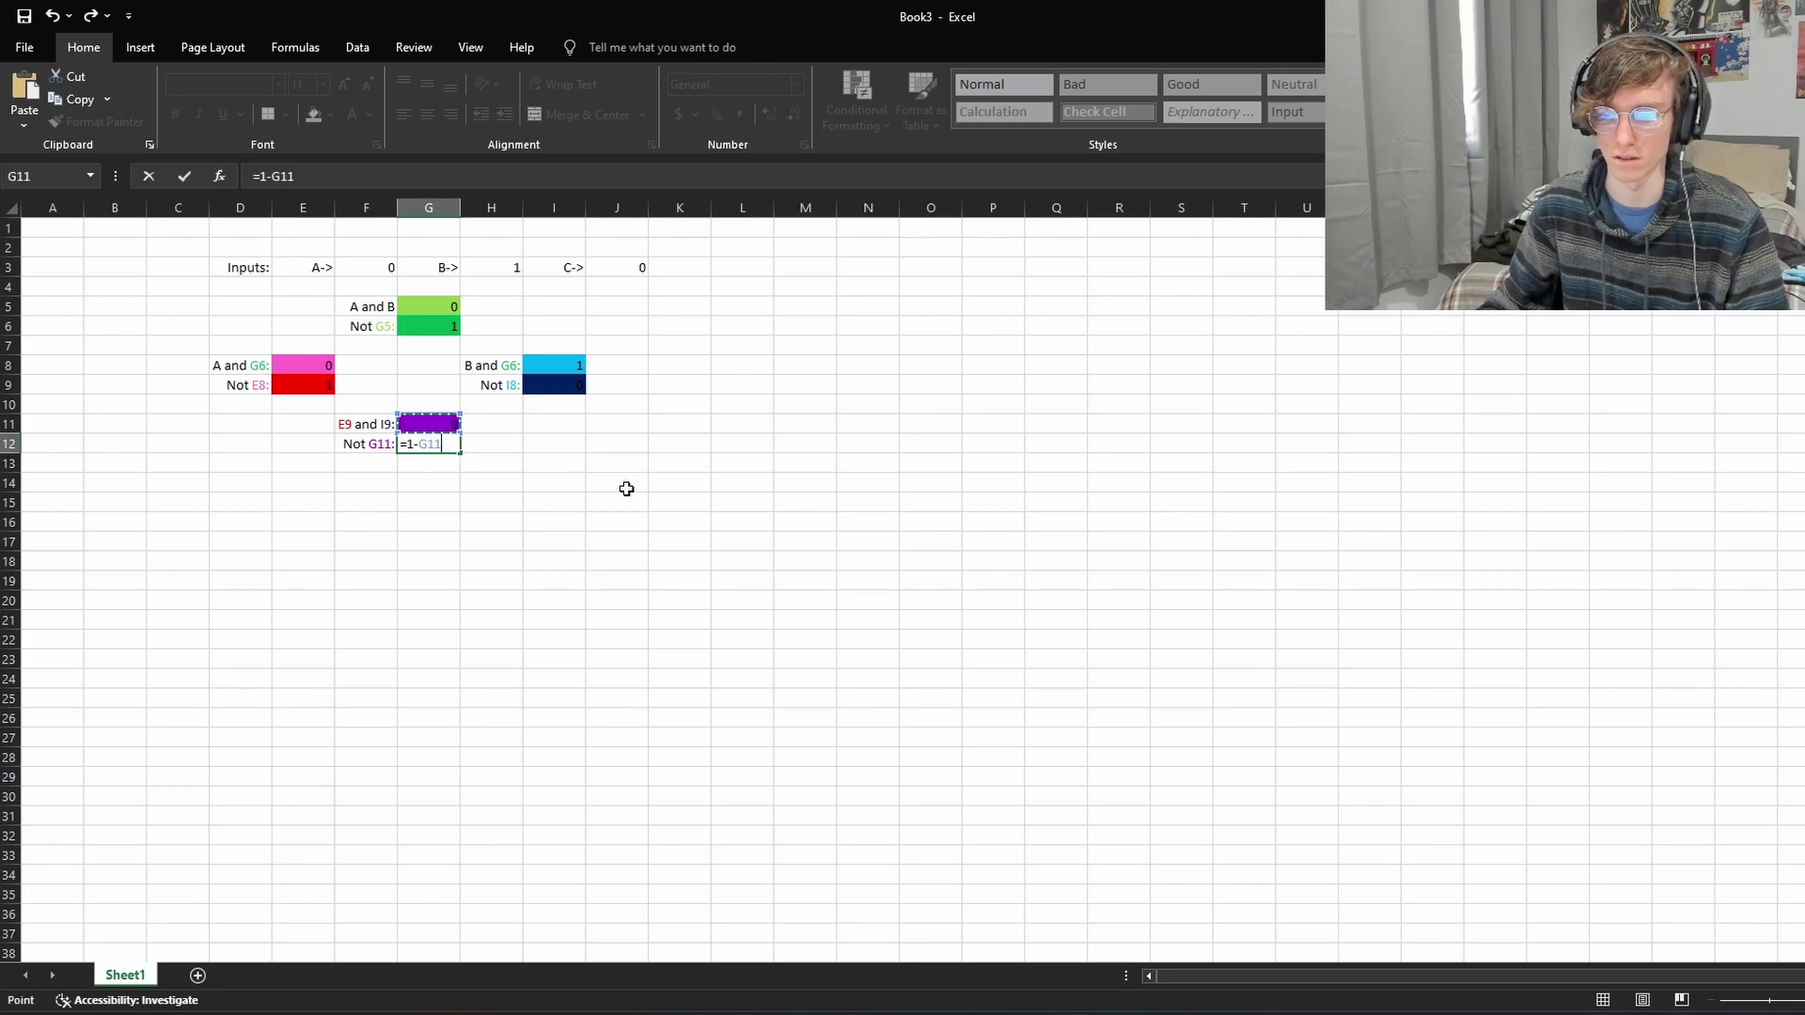
pyautogui.press('Return')
# Step: Fill the NOT result cell G12 with the standard purple color
pyautogui.click(429, 445)
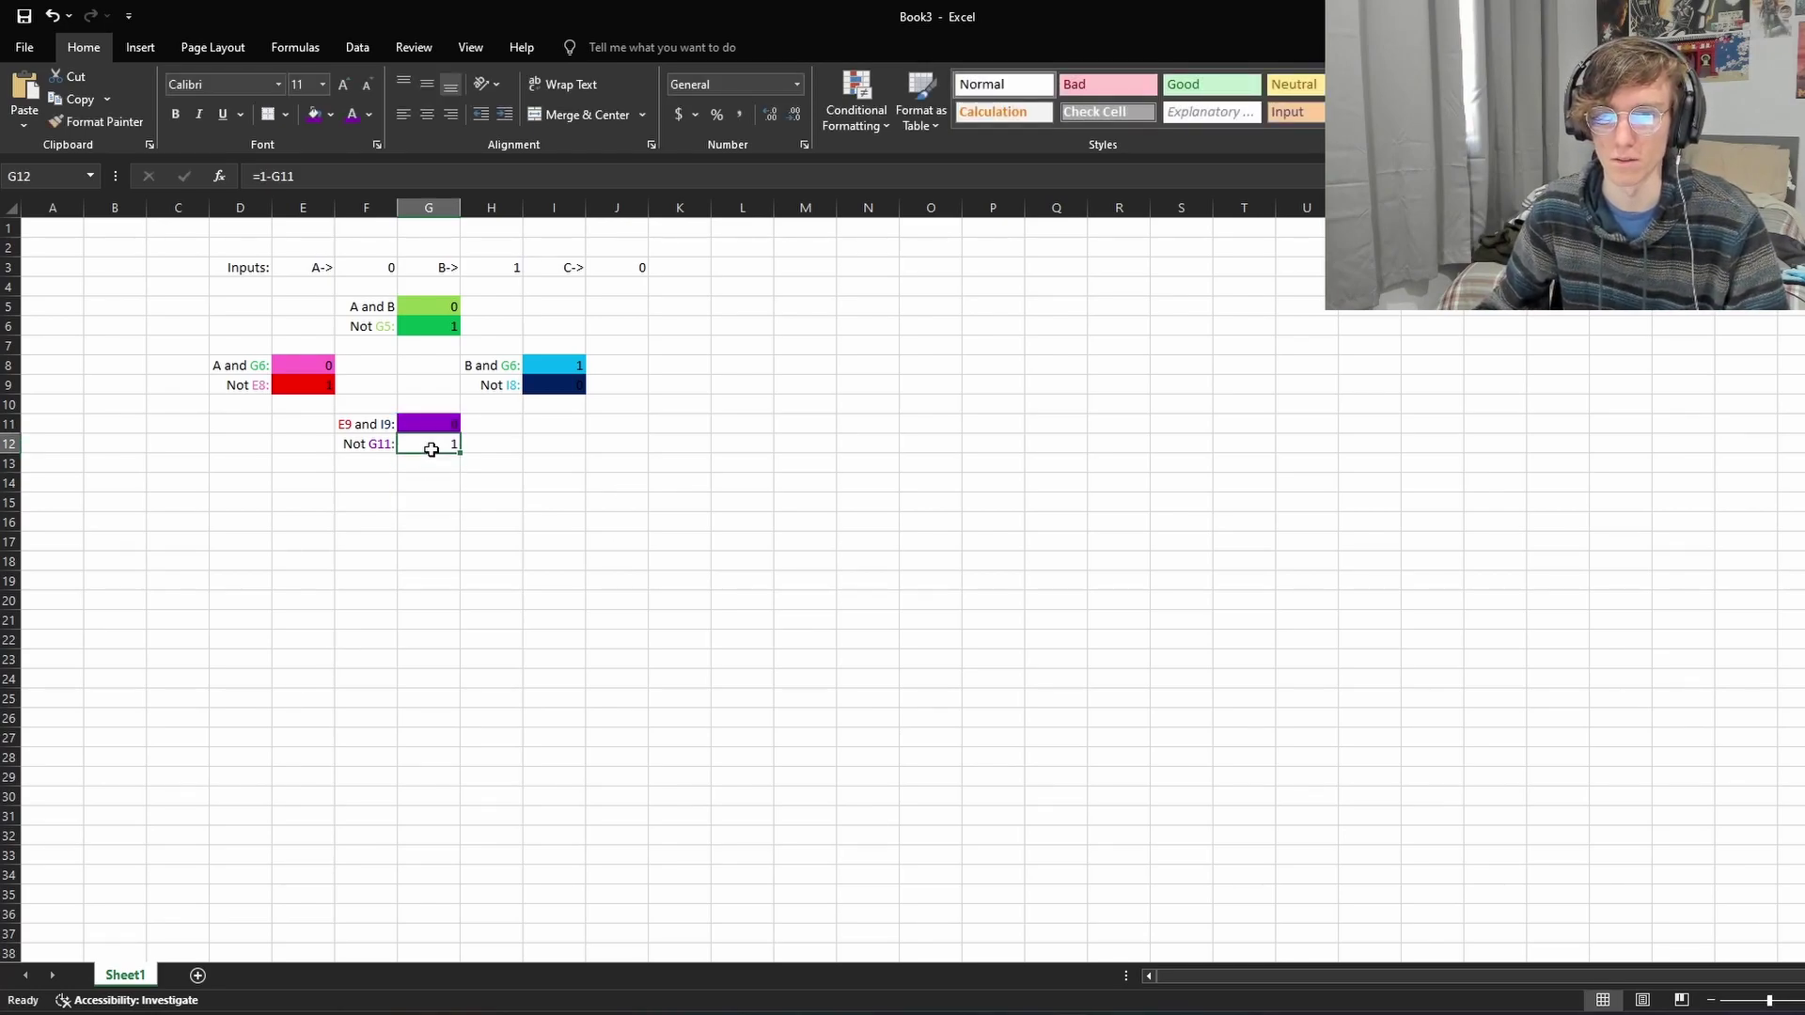
pyautogui.click(331, 114)
pyautogui.click(461, 268)
pyautogui.click(538, 459)
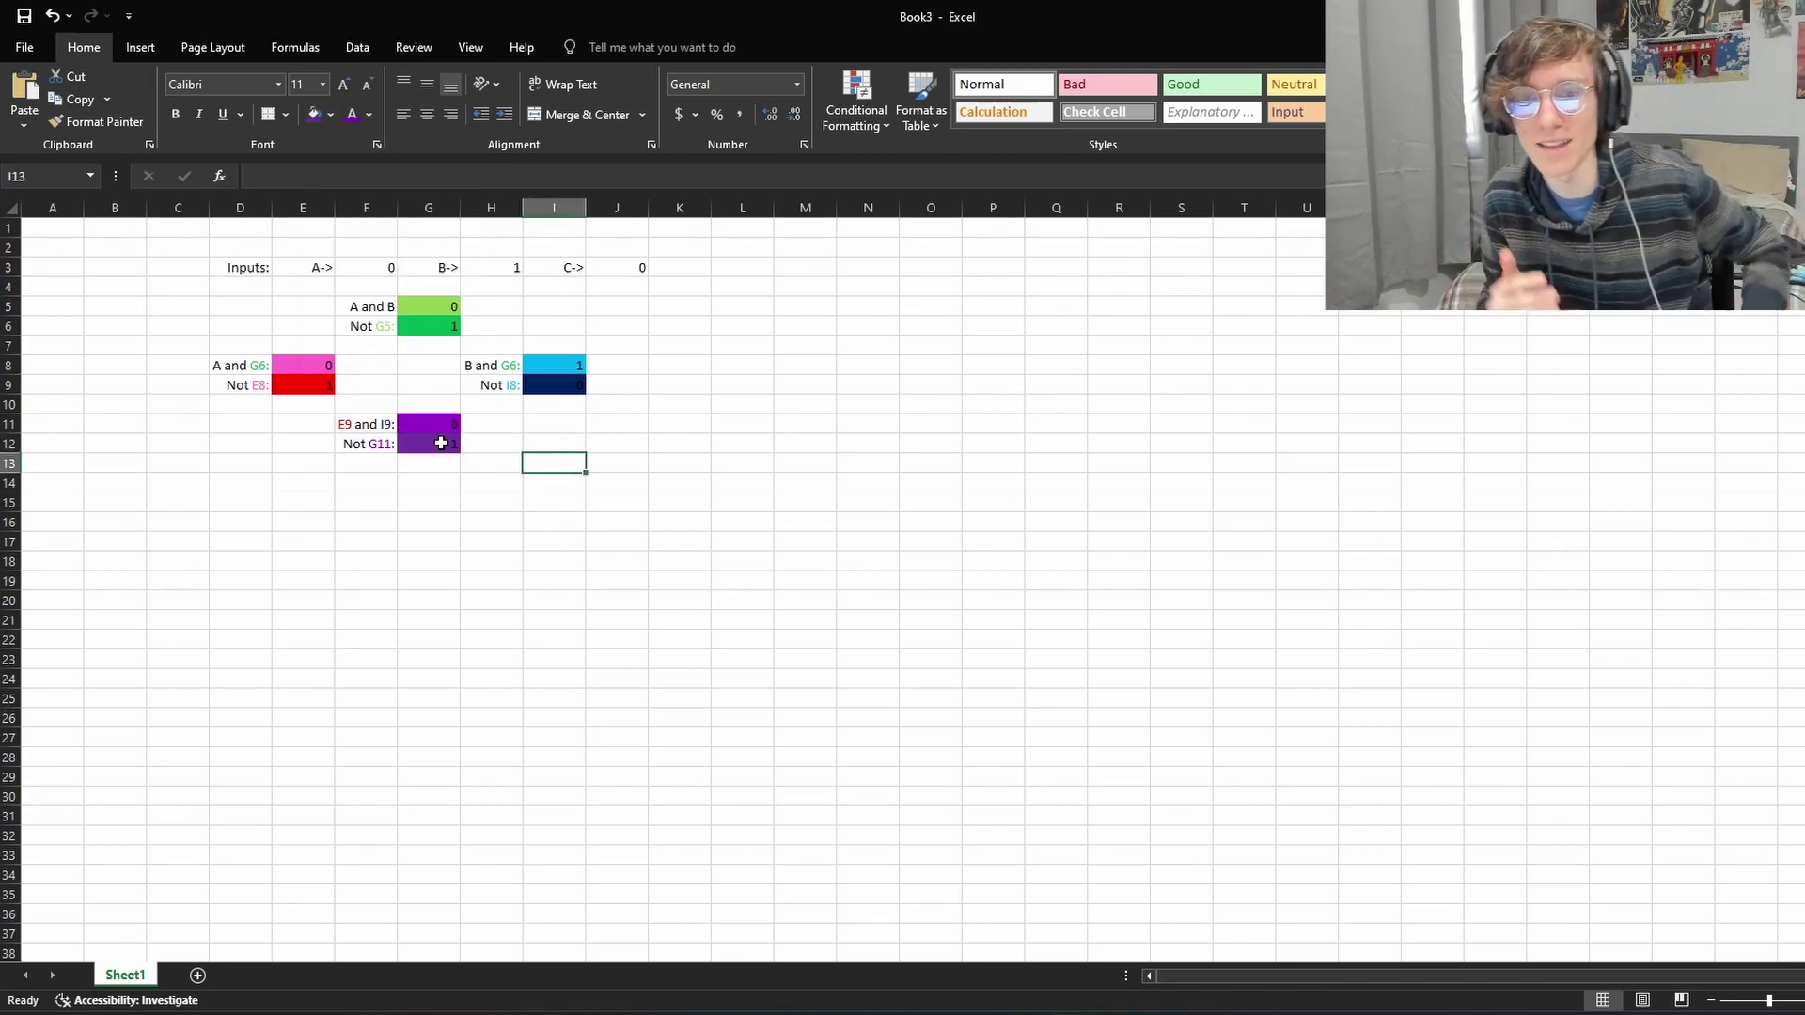
# Step: Review the formulas behind the AND and NOT result cells E8:E9, I8:I9 and G11:G12
pyautogui.click(292, 365)
pyautogui.click(301, 385)
pyautogui.click(301, 363)
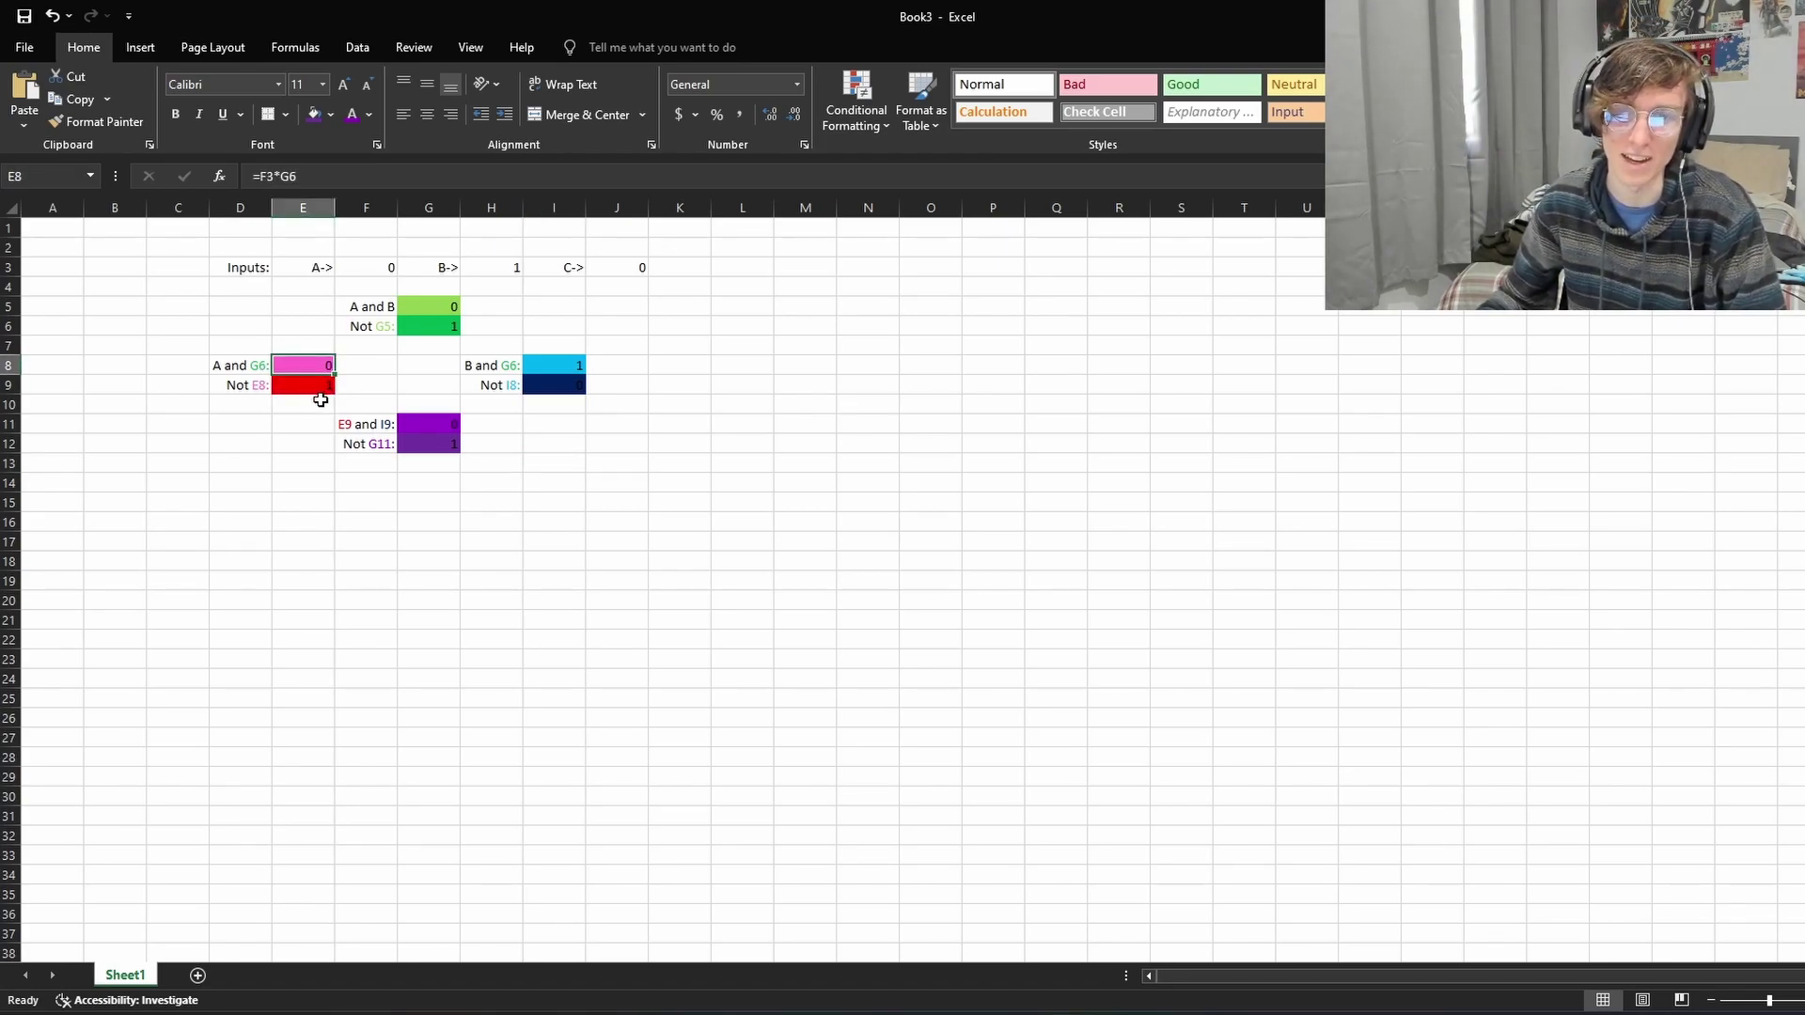
pyautogui.click(307, 387)
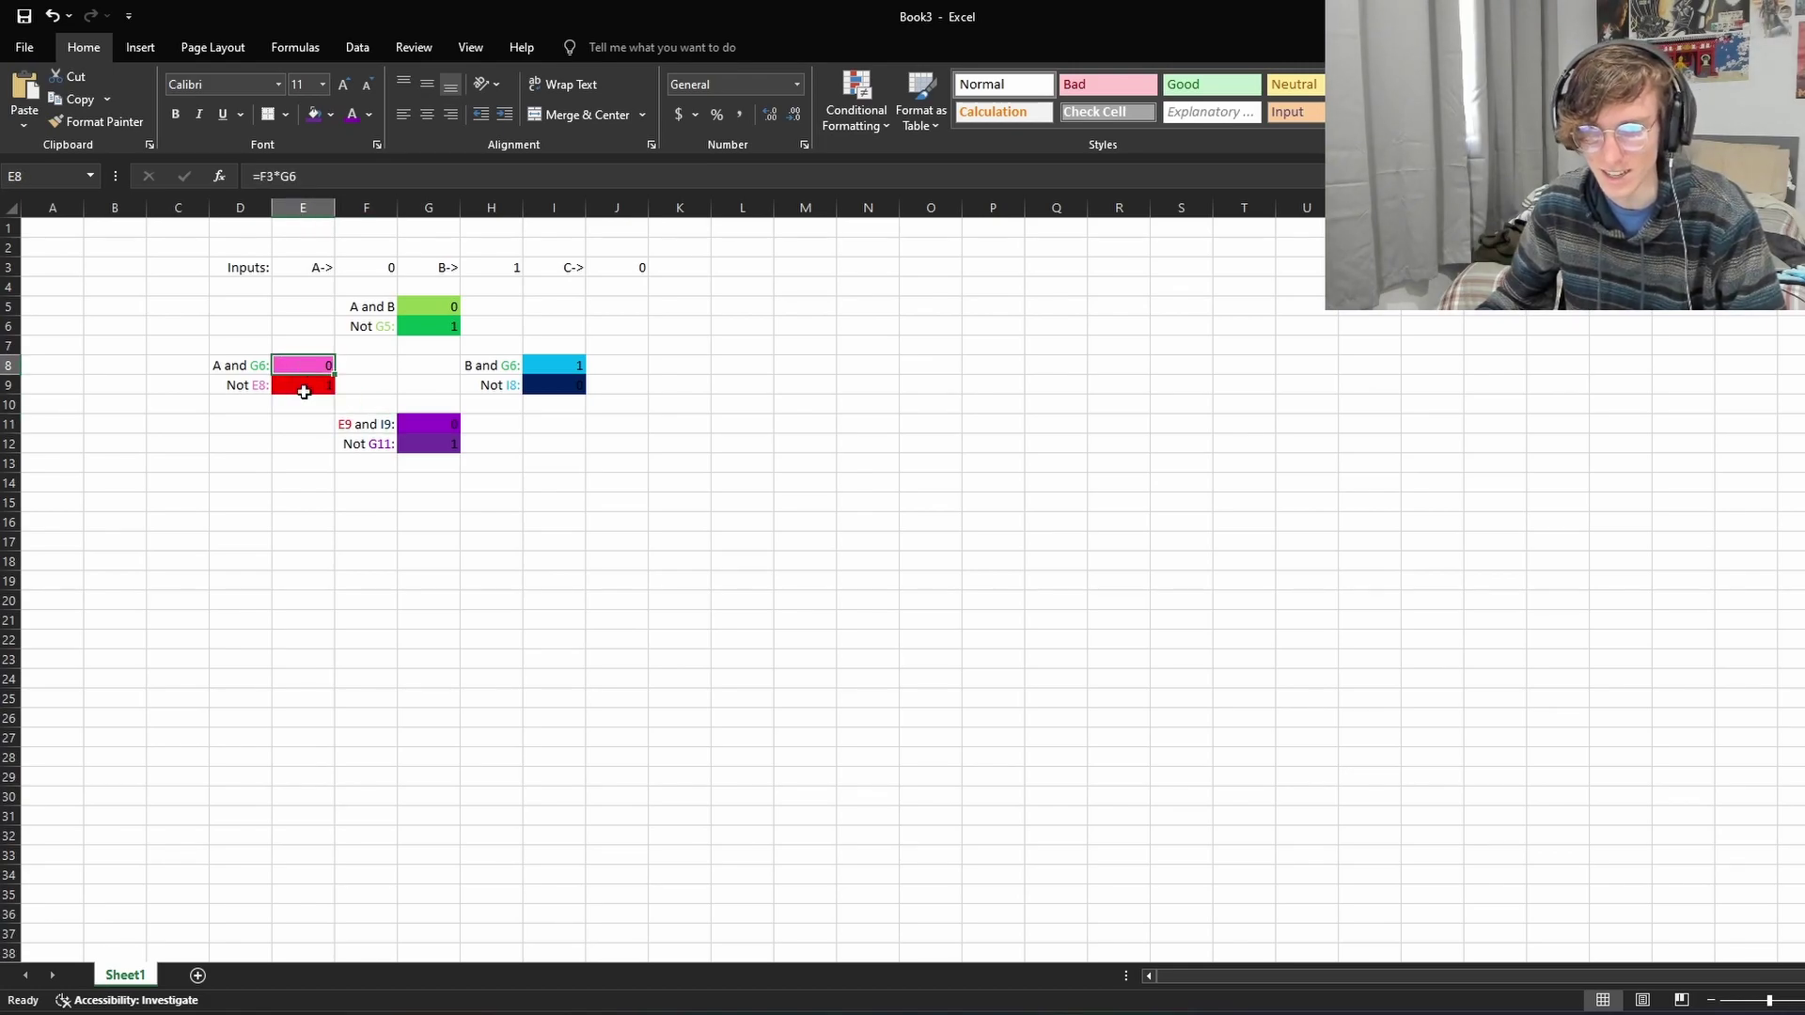
pyautogui.click(573, 364)
pyautogui.click(572, 386)
pyautogui.click(409, 425)
pyautogui.click(408, 439)
pyautogui.click(421, 426)
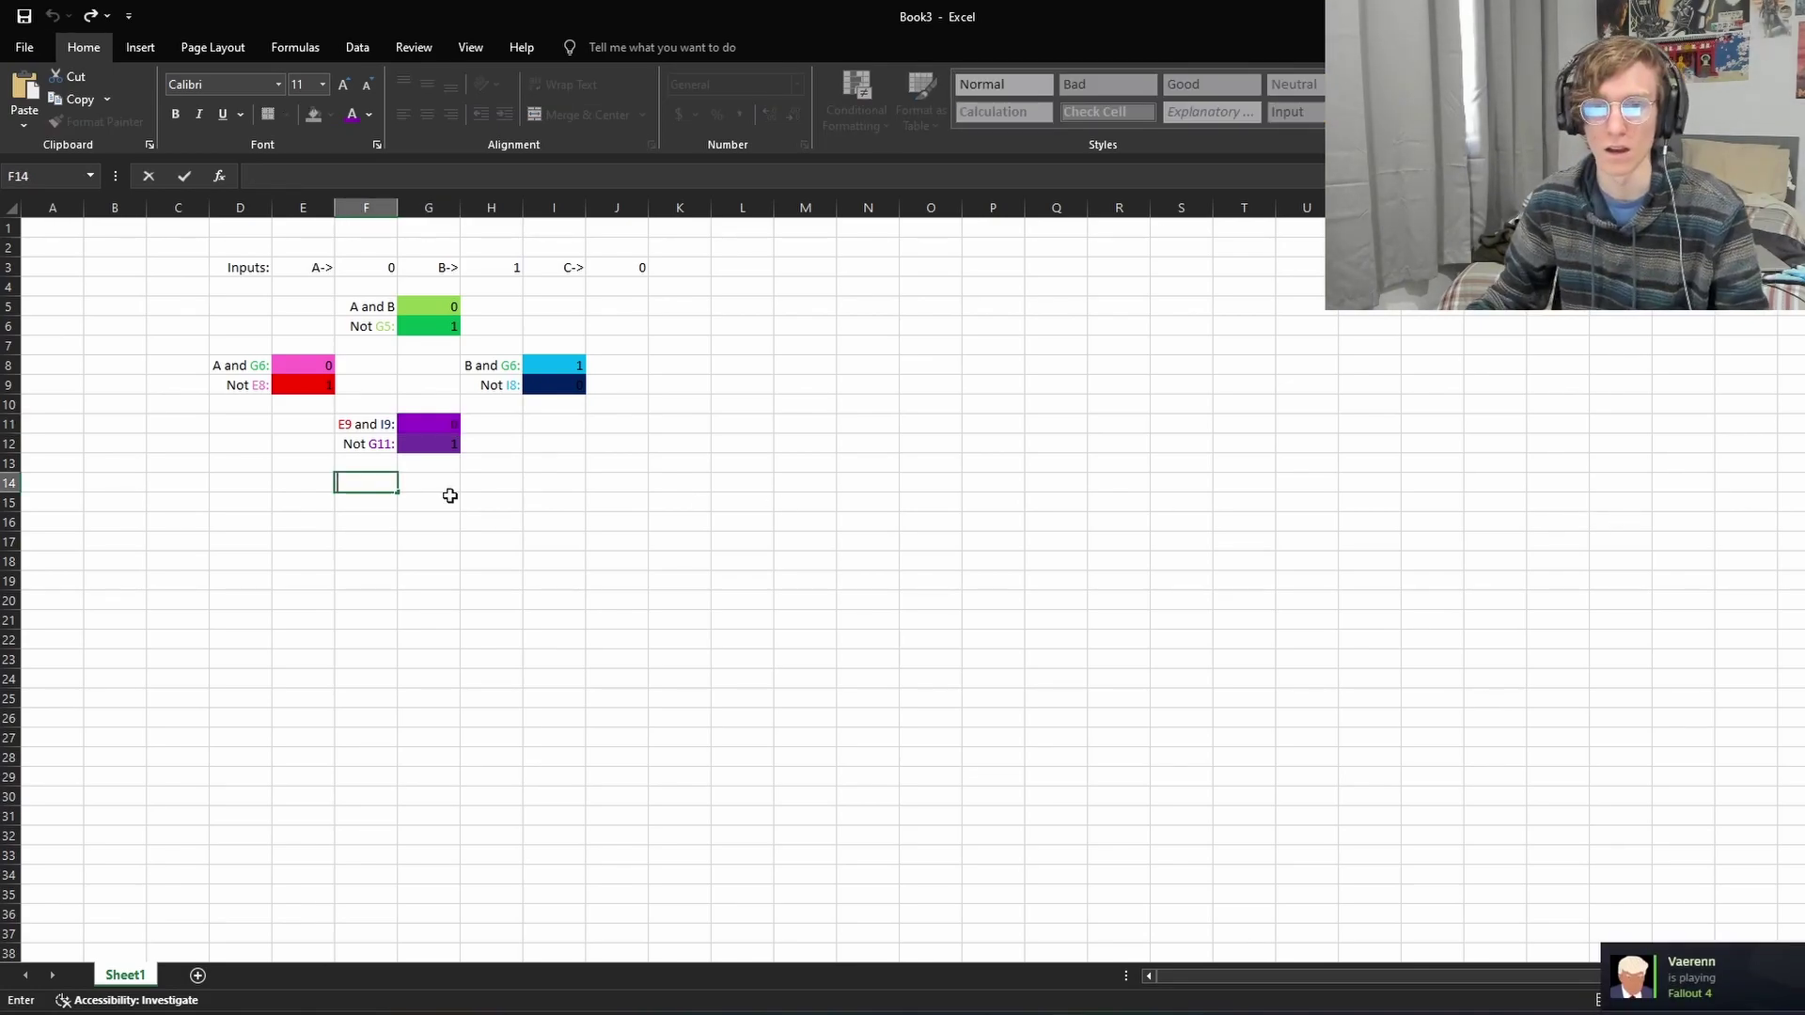
pyautogui.click(477, 503)
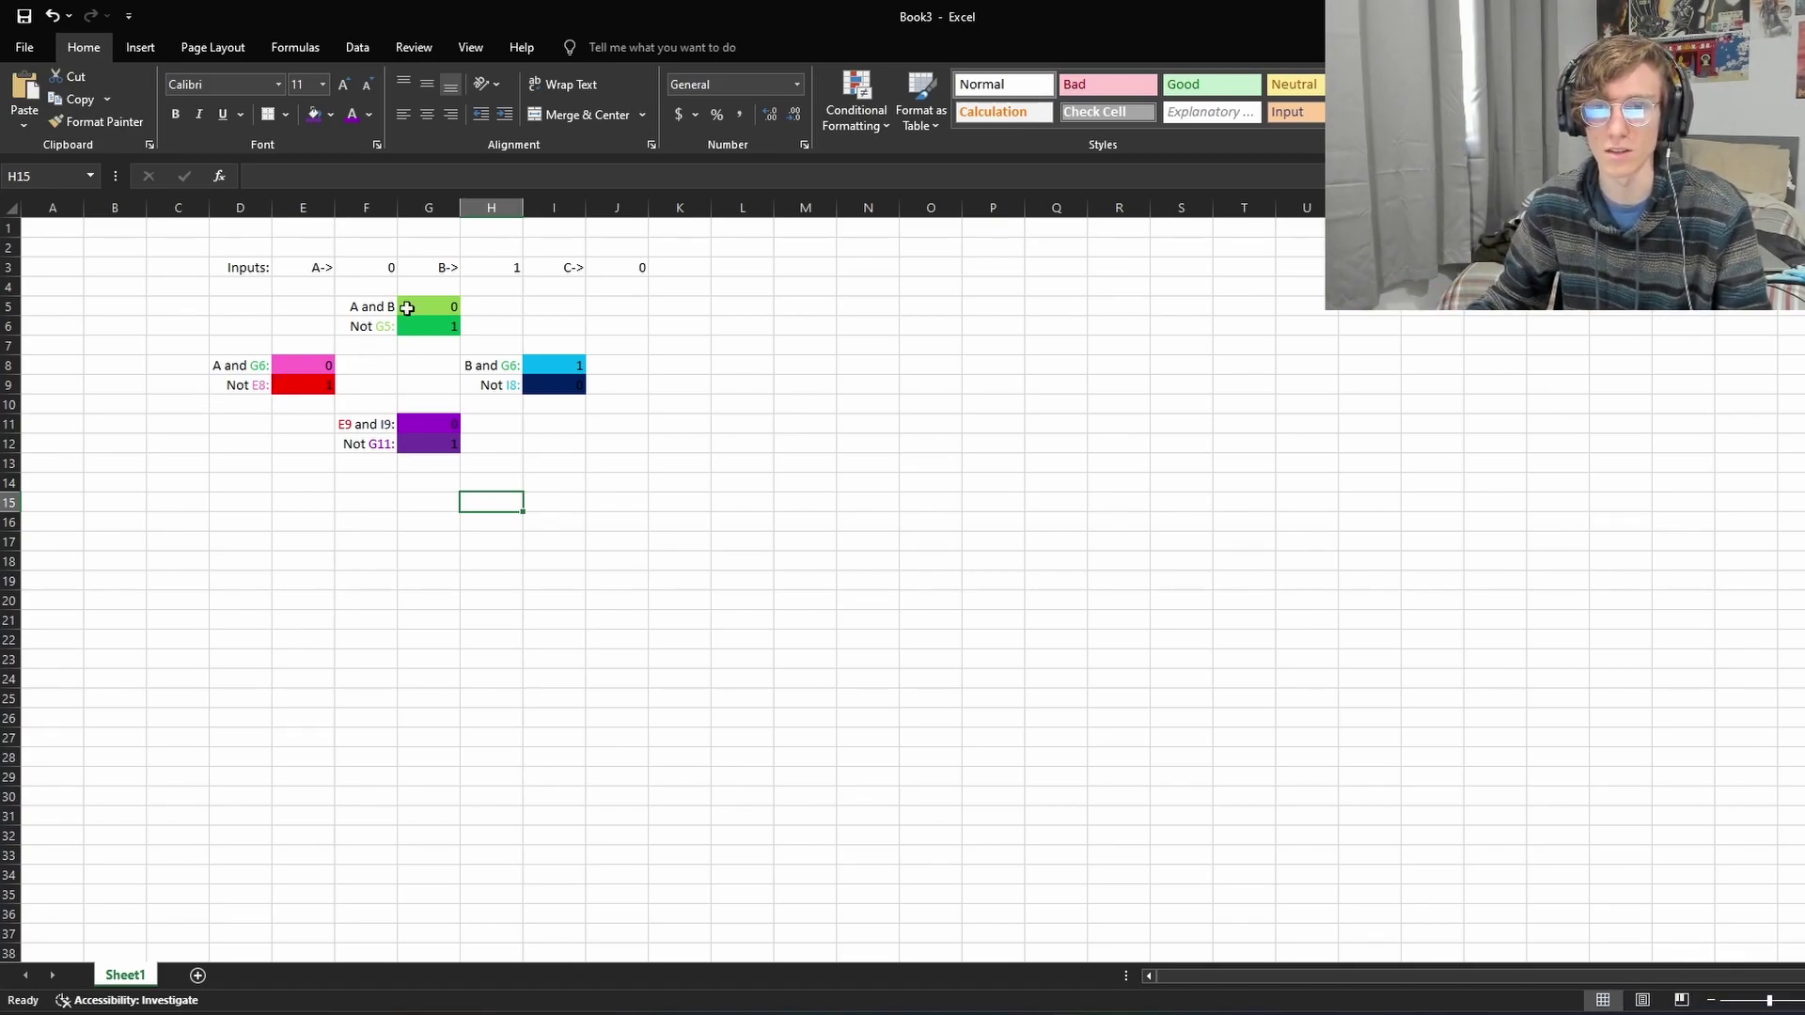
pyautogui.click(475, 272)
pyautogui.click(370, 274)
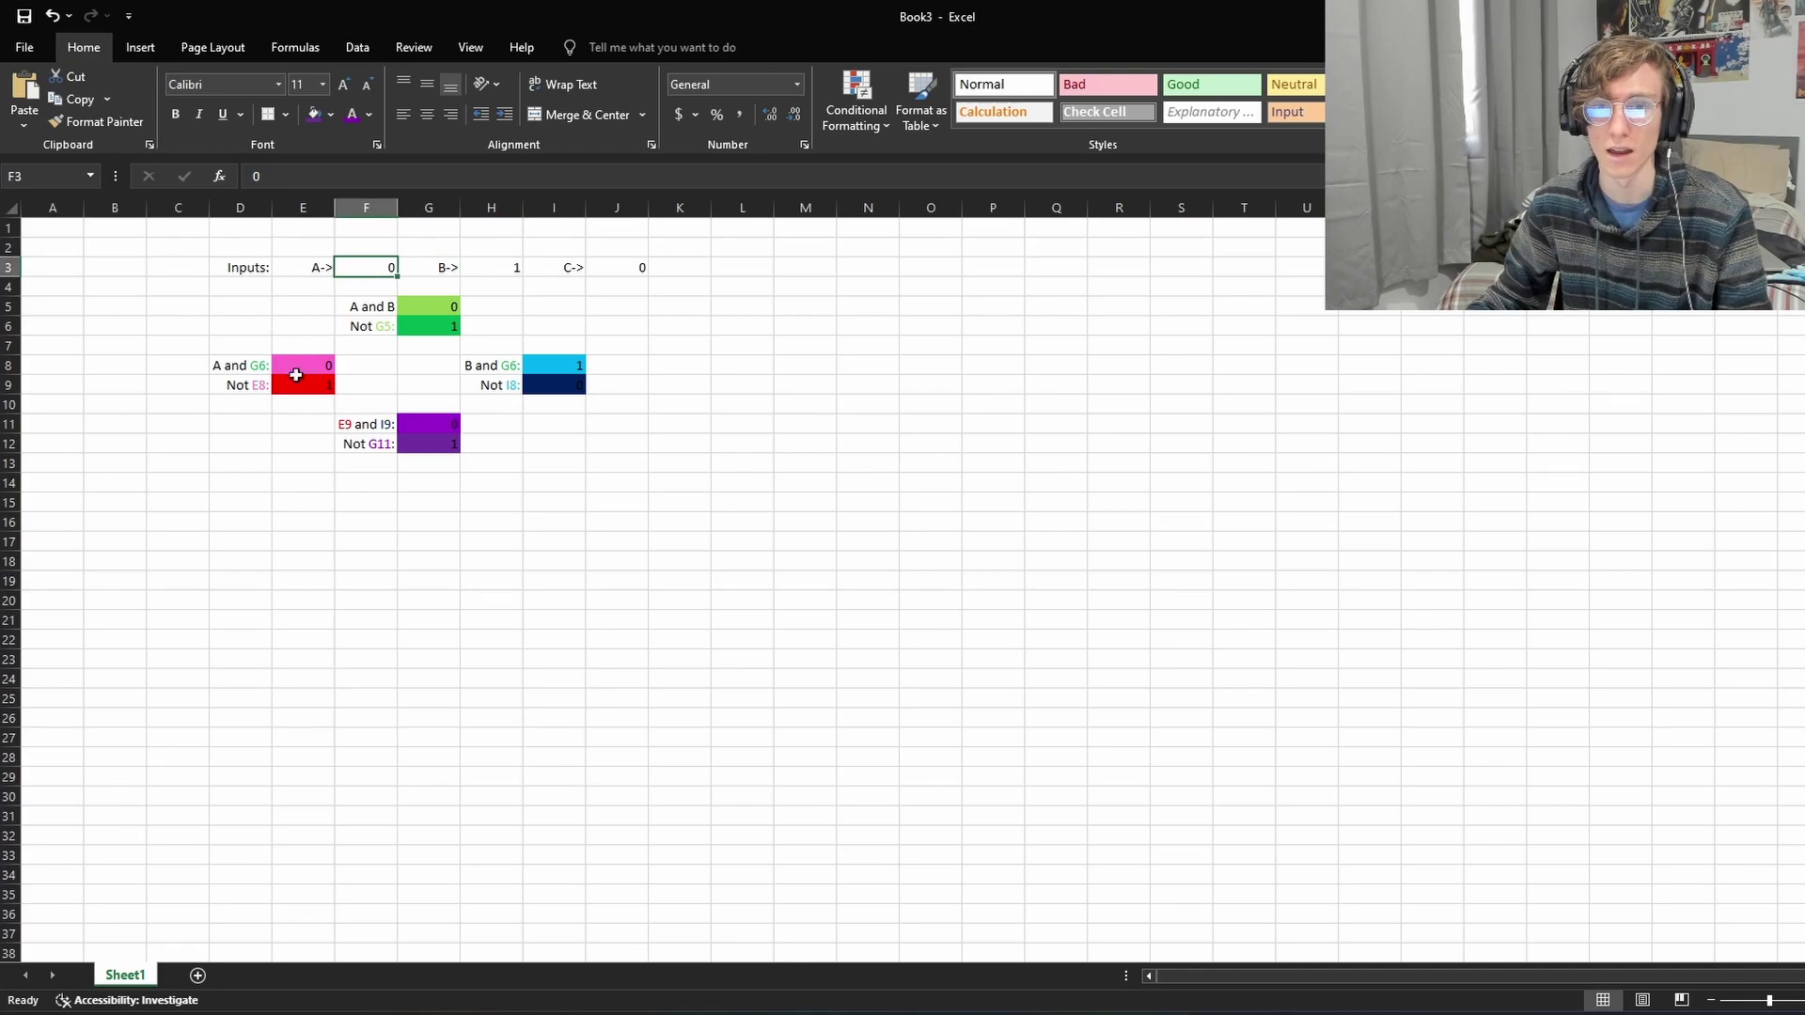
pyautogui.click(393, 306)
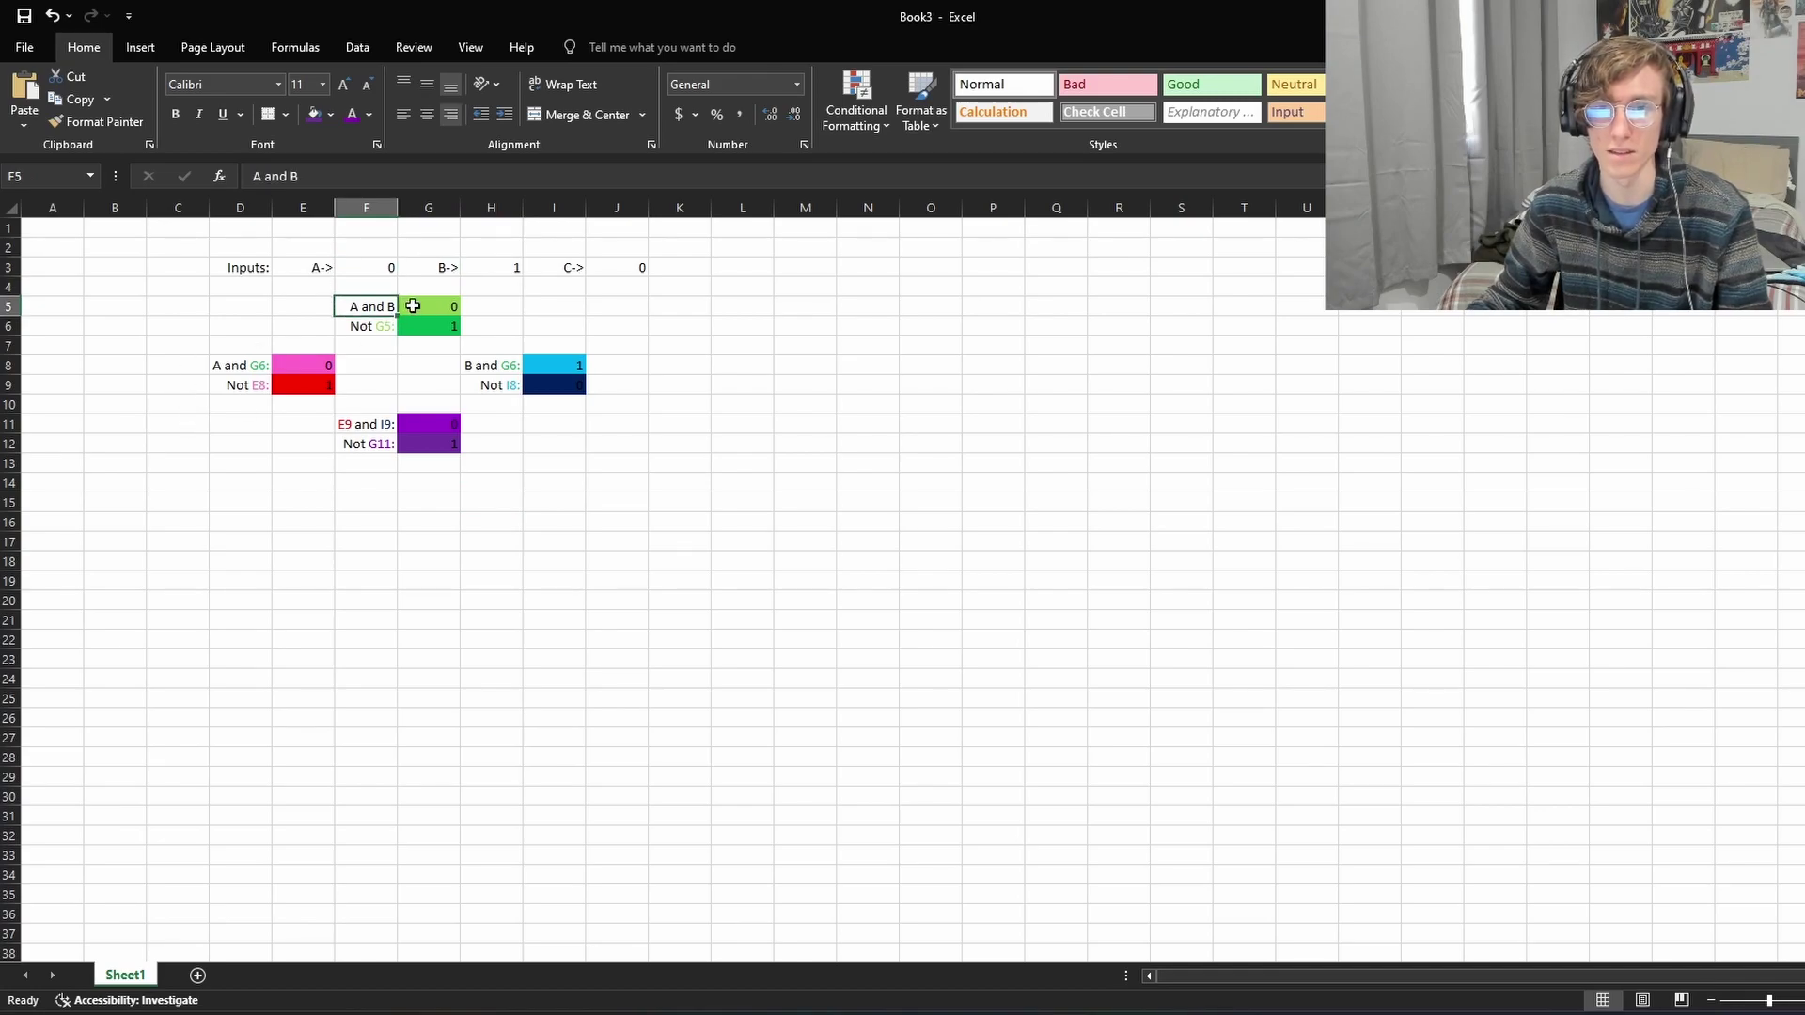
pyautogui.click(390, 326)
pyautogui.click(127, 387)
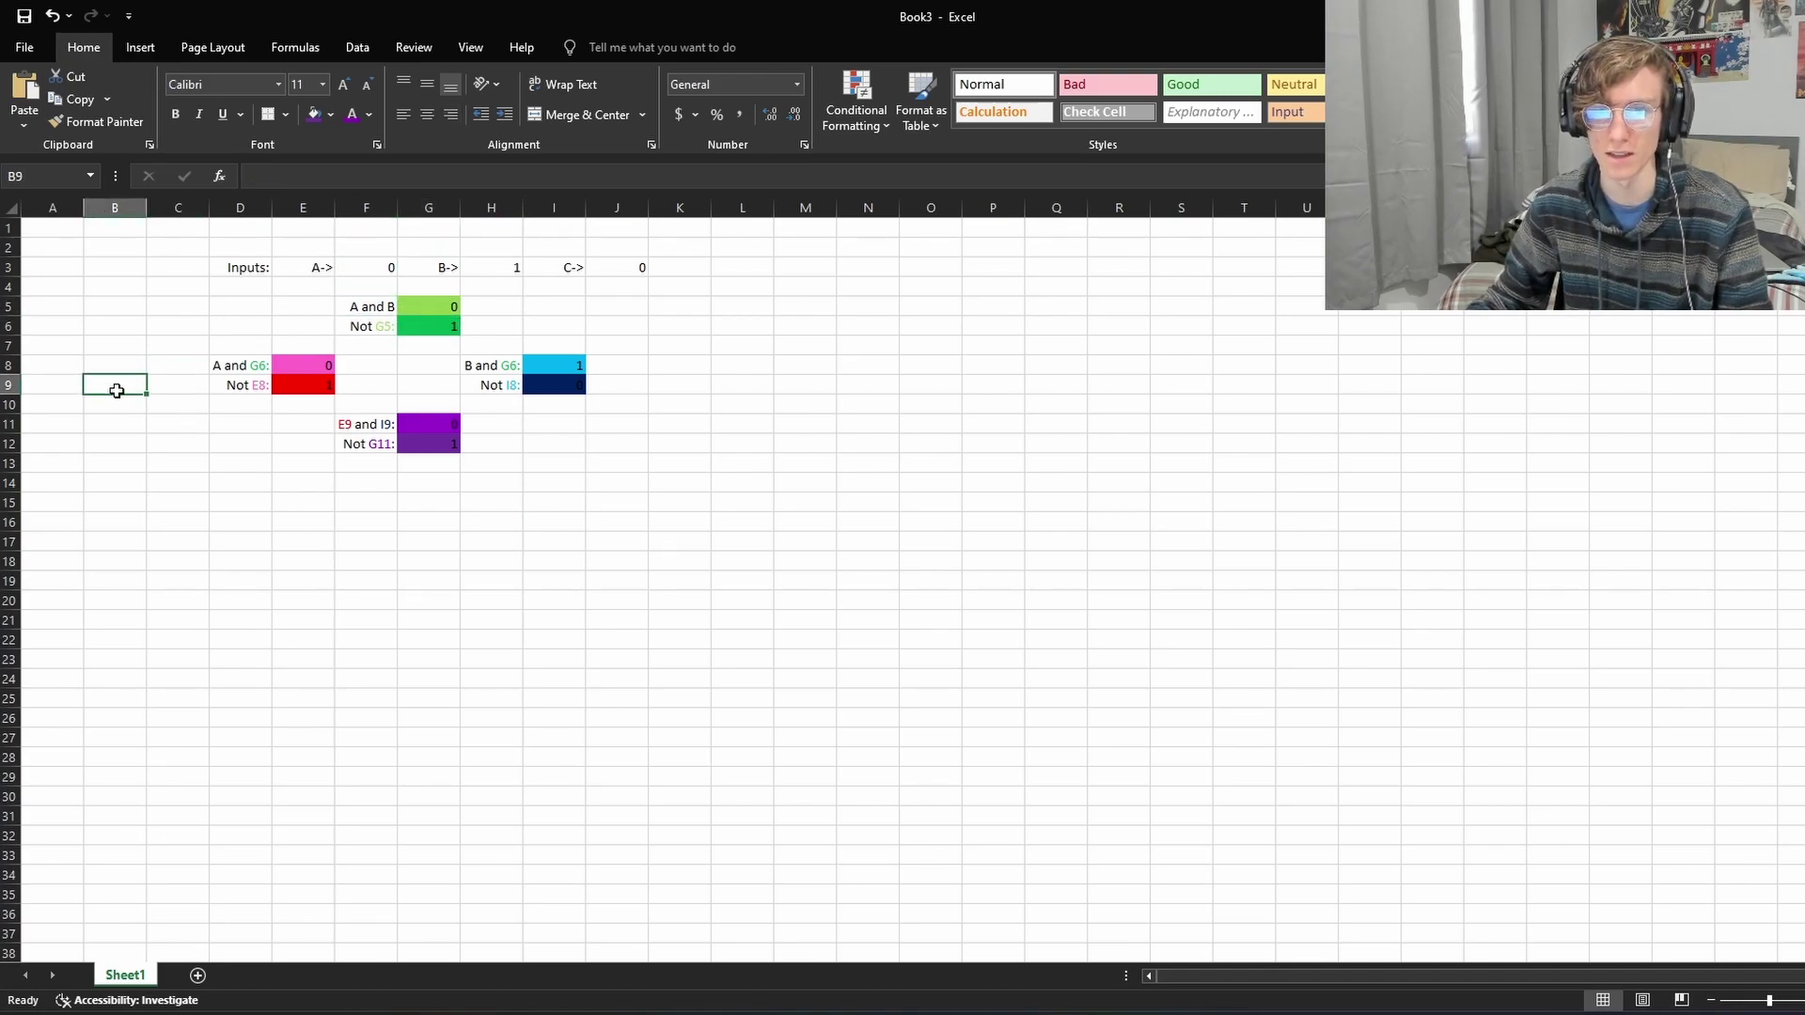
pyautogui.click(413, 327)
pyautogui.click(342, 564)
pyautogui.click(255, 566)
pyautogui.click(137, 380)
pyautogui.click(138, 363)
pyautogui.click(133, 382)
pyautogui.click(130, 367)
pyautogui.click(120, 380)
pyautogui.click(125, 363)
pyautogui.click(125, 377)
pyautogui.click(125, 371)
pyautogui.click(127, 389)
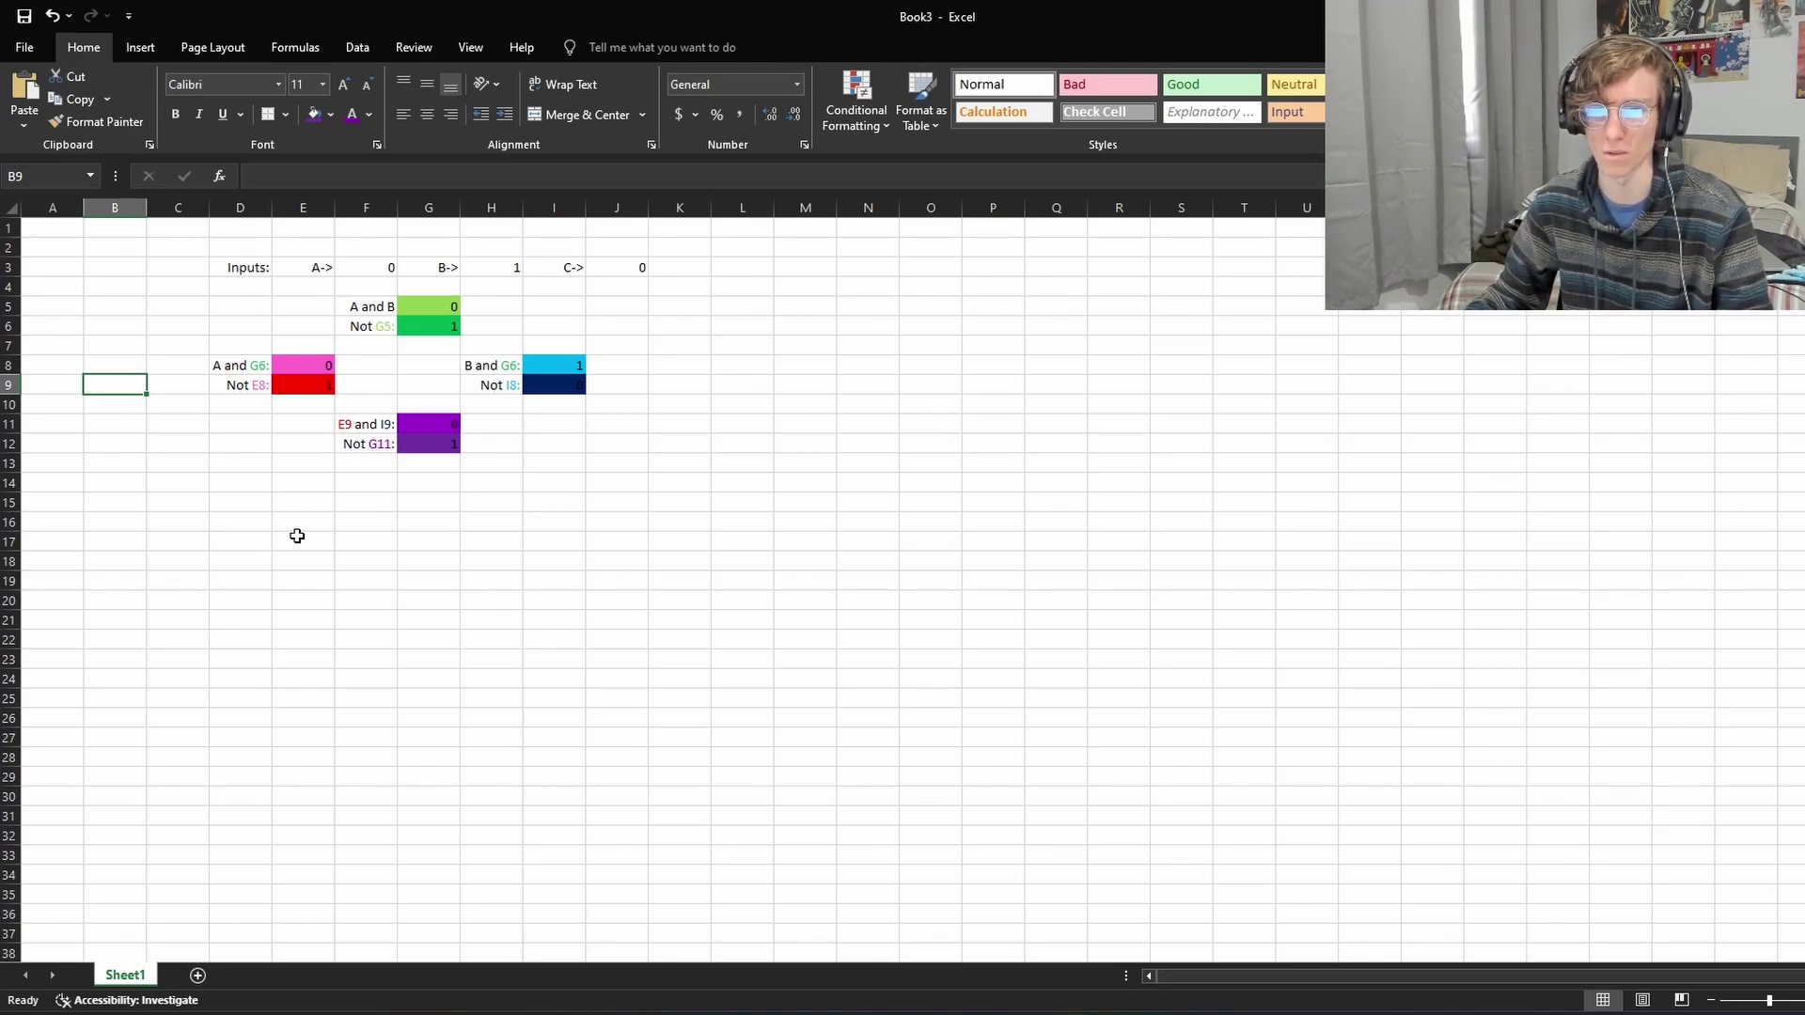
pyautogui.click(350, 548)
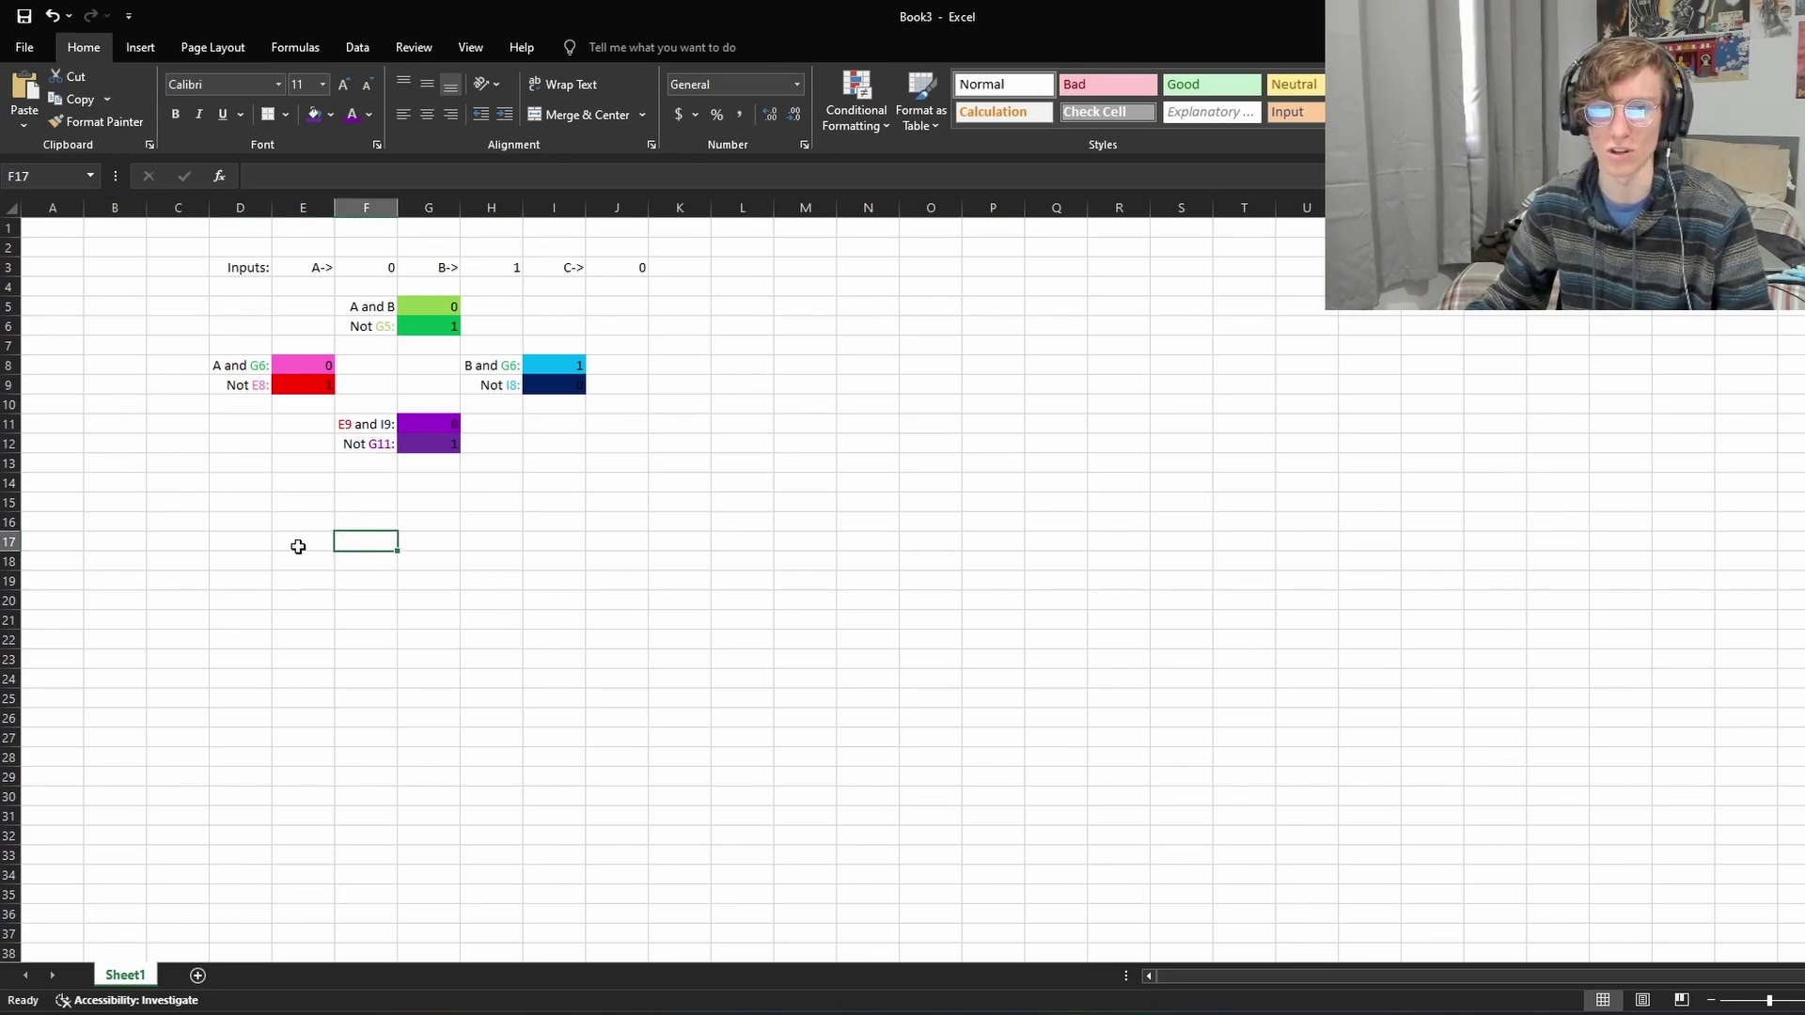
pyautogui.click(118, 372)
pyautogui.click(118, 384)
pyautogui.click(322, 535)
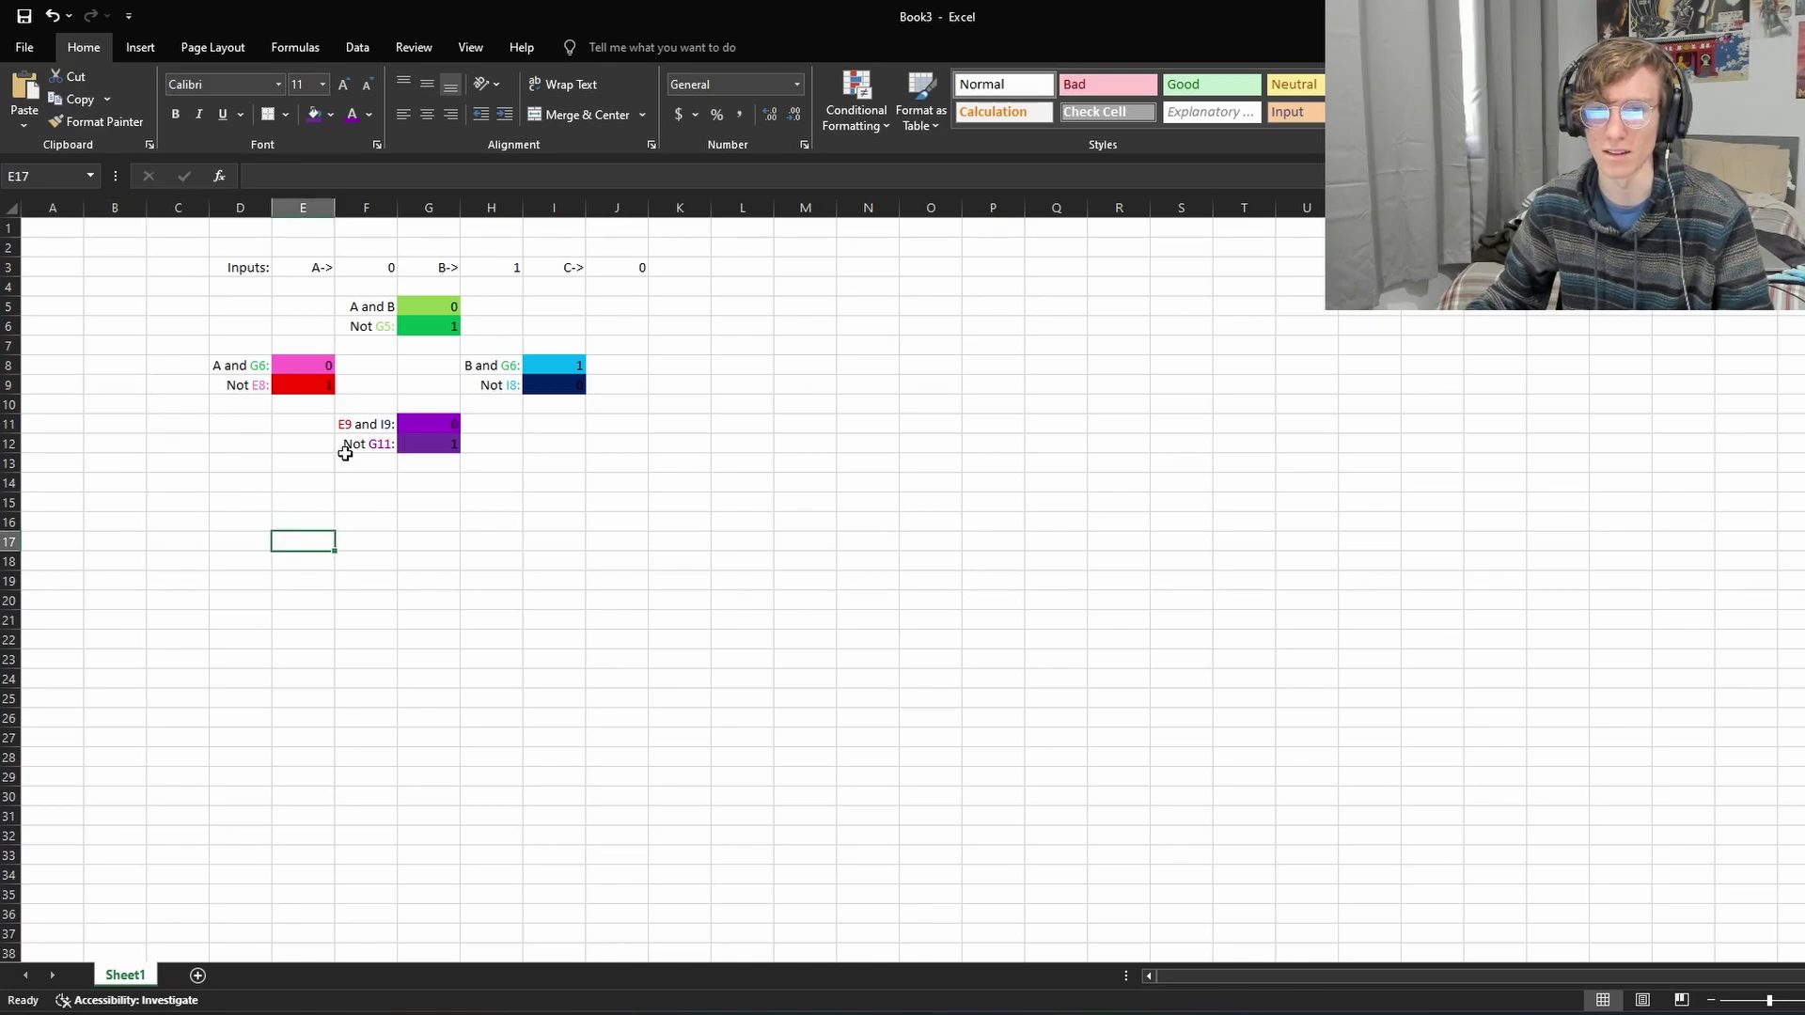
pyautogui.click(117, 369)
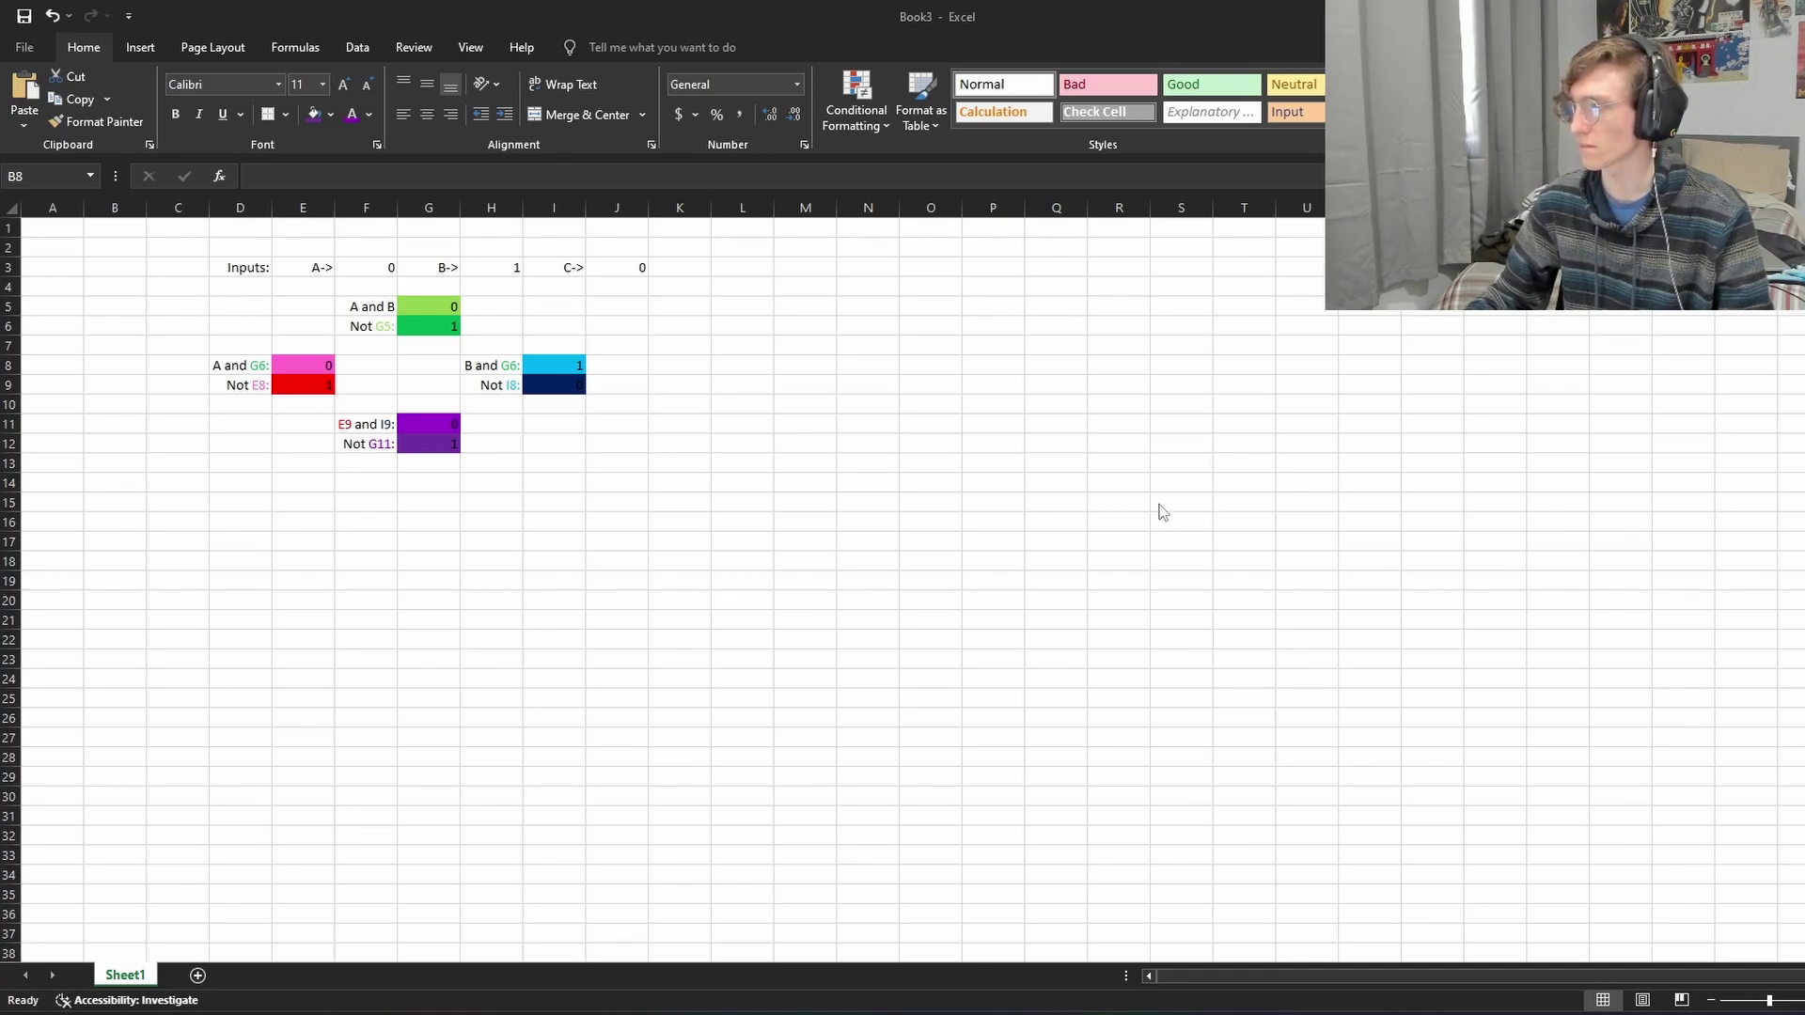
pyautogui.click(62, 366)
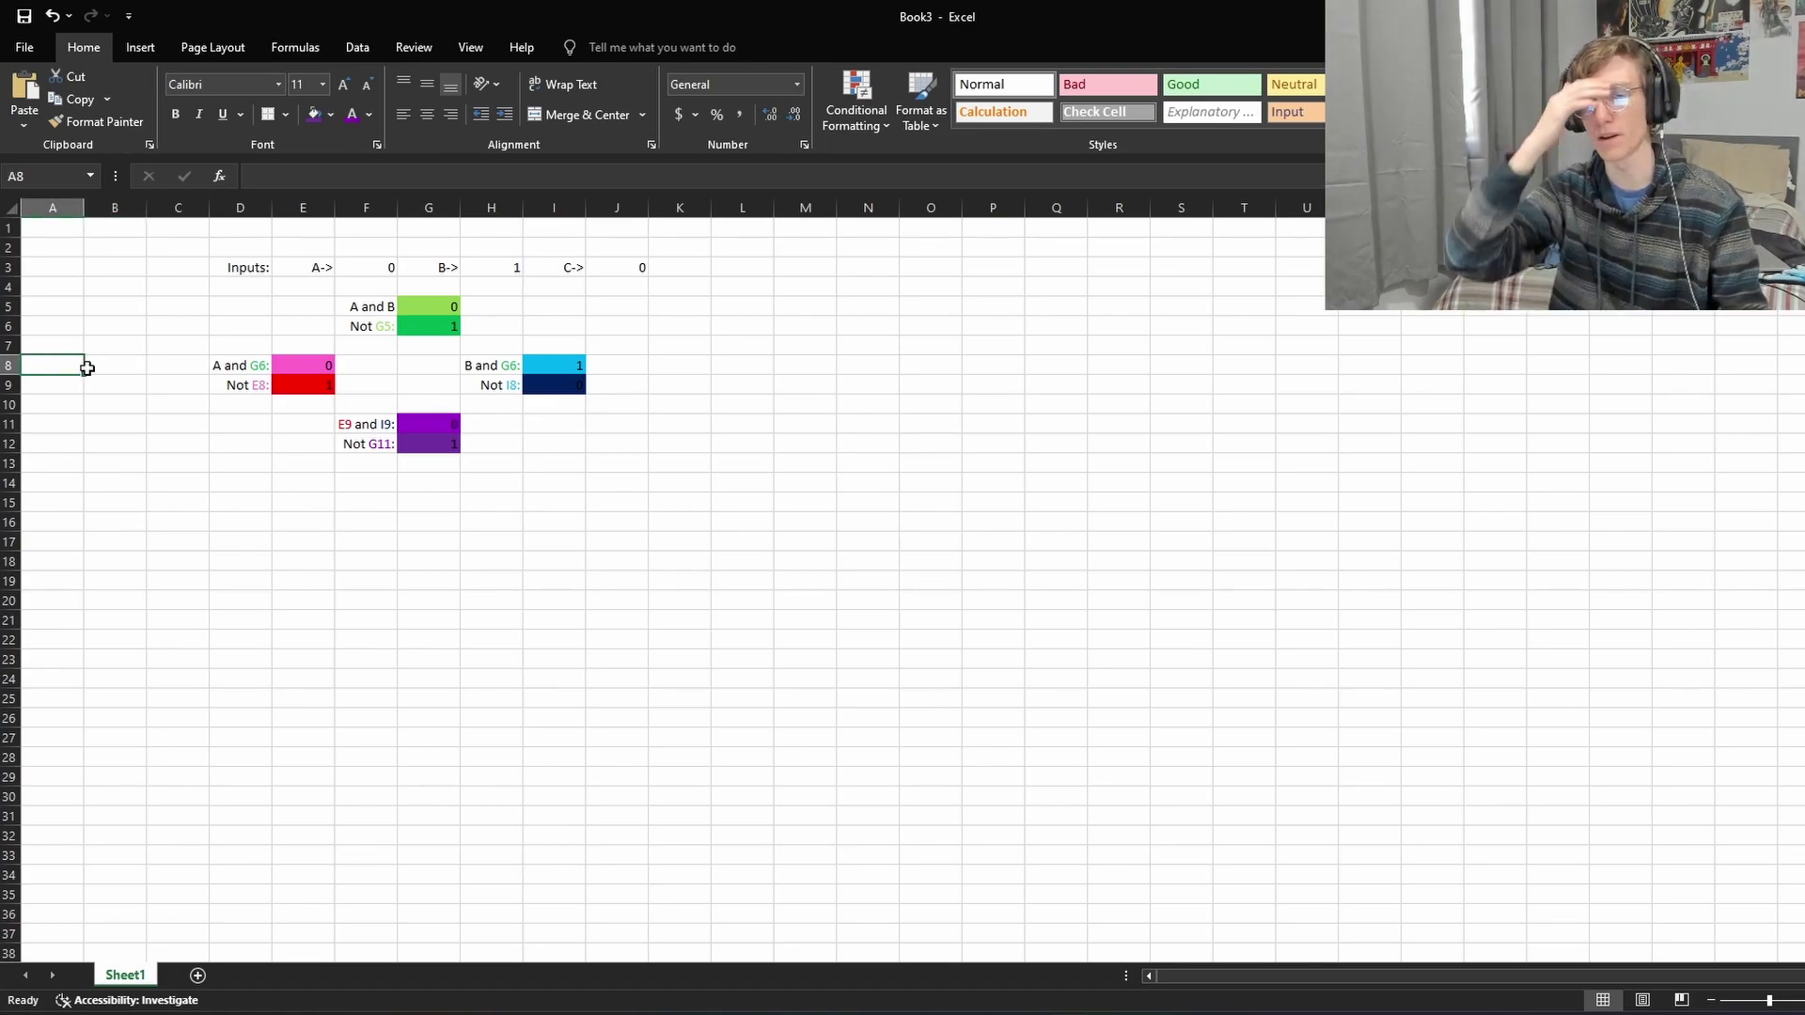
# Step: Enter the label "A and B" in cell A8 and align it to the right
pyautogui.click(374, 308)
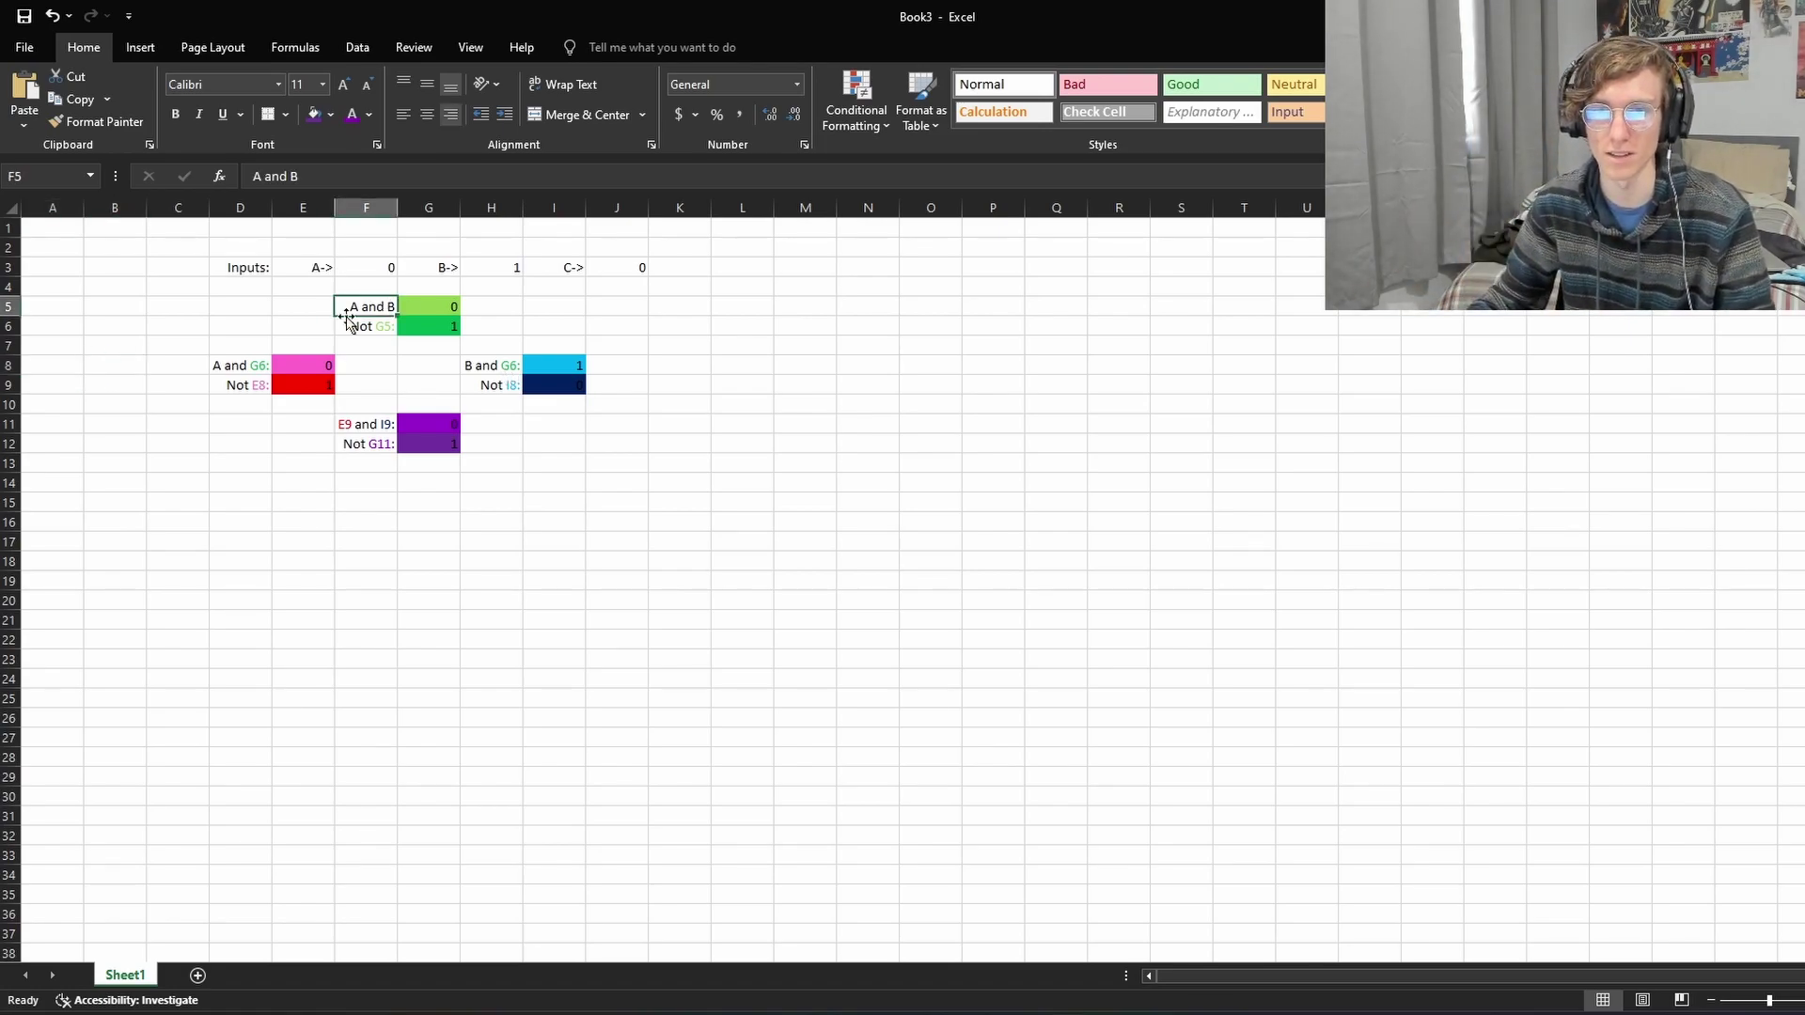
pyautogui.click(76, 367)
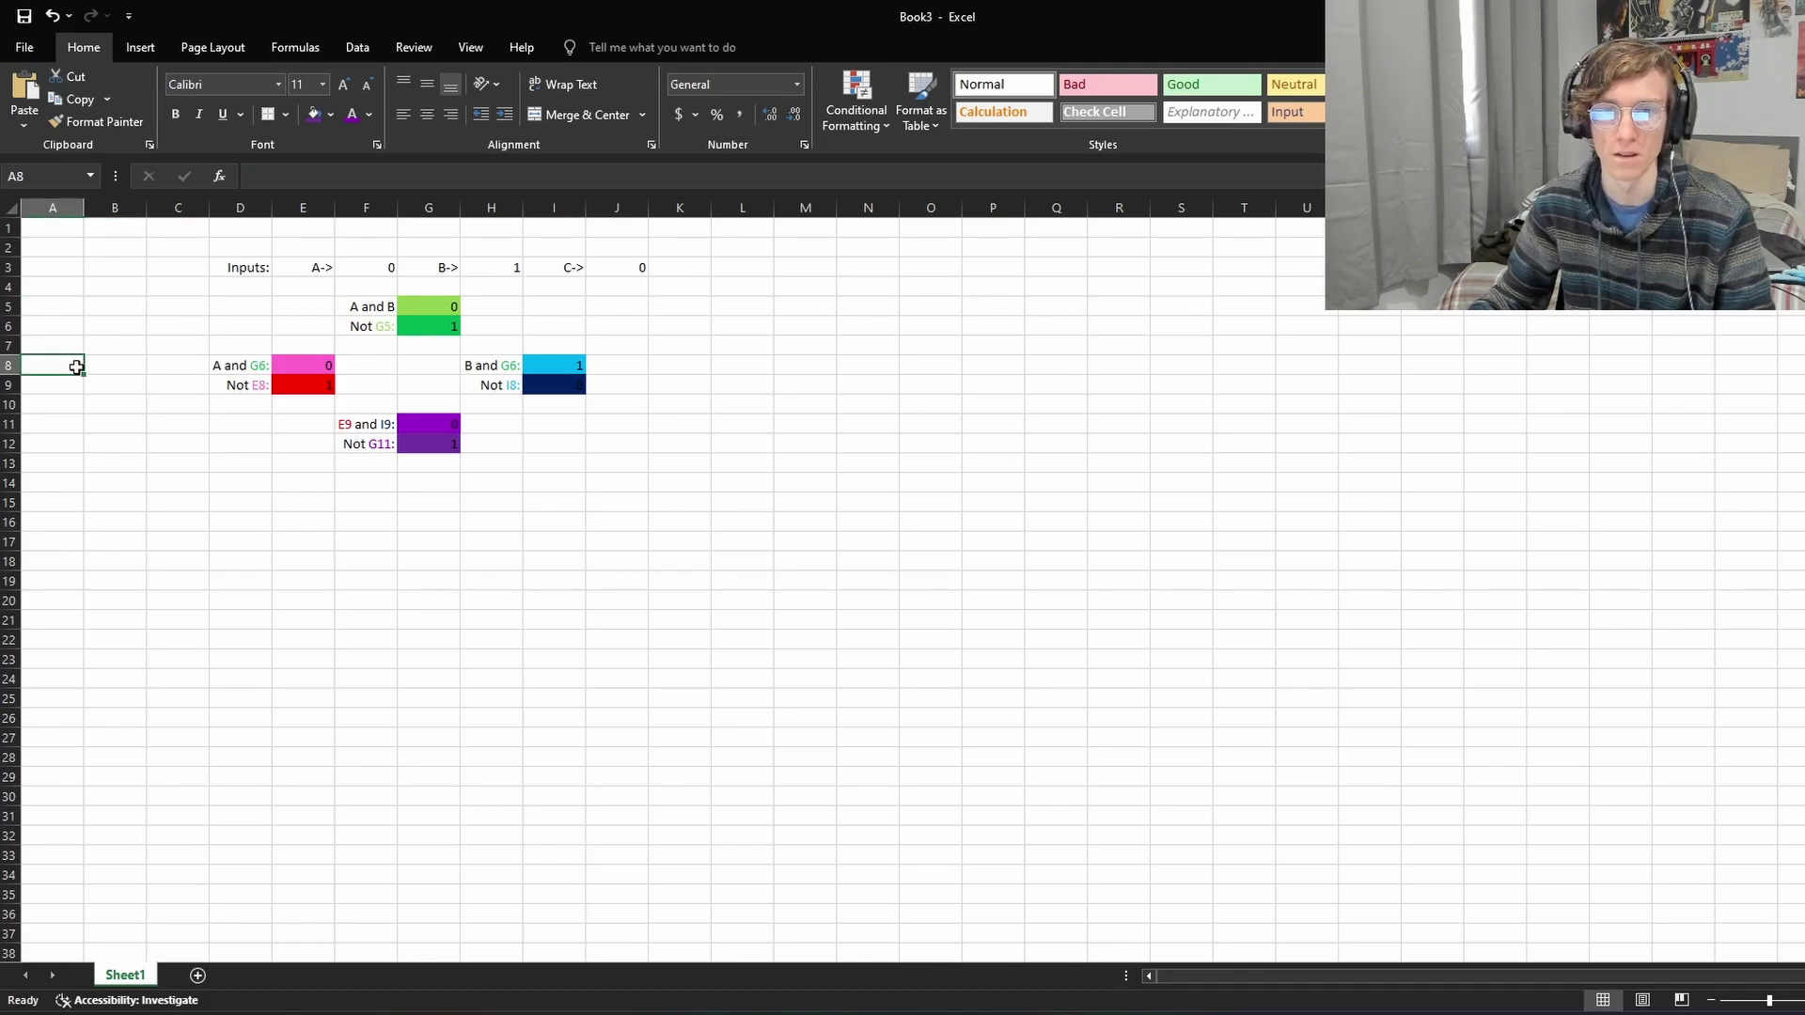
pyautogui.doubleClick(72, 367)
pyautogui.click(179, 422)
pyautogui.click(42, 368)
pyautogui.click(453, 115)
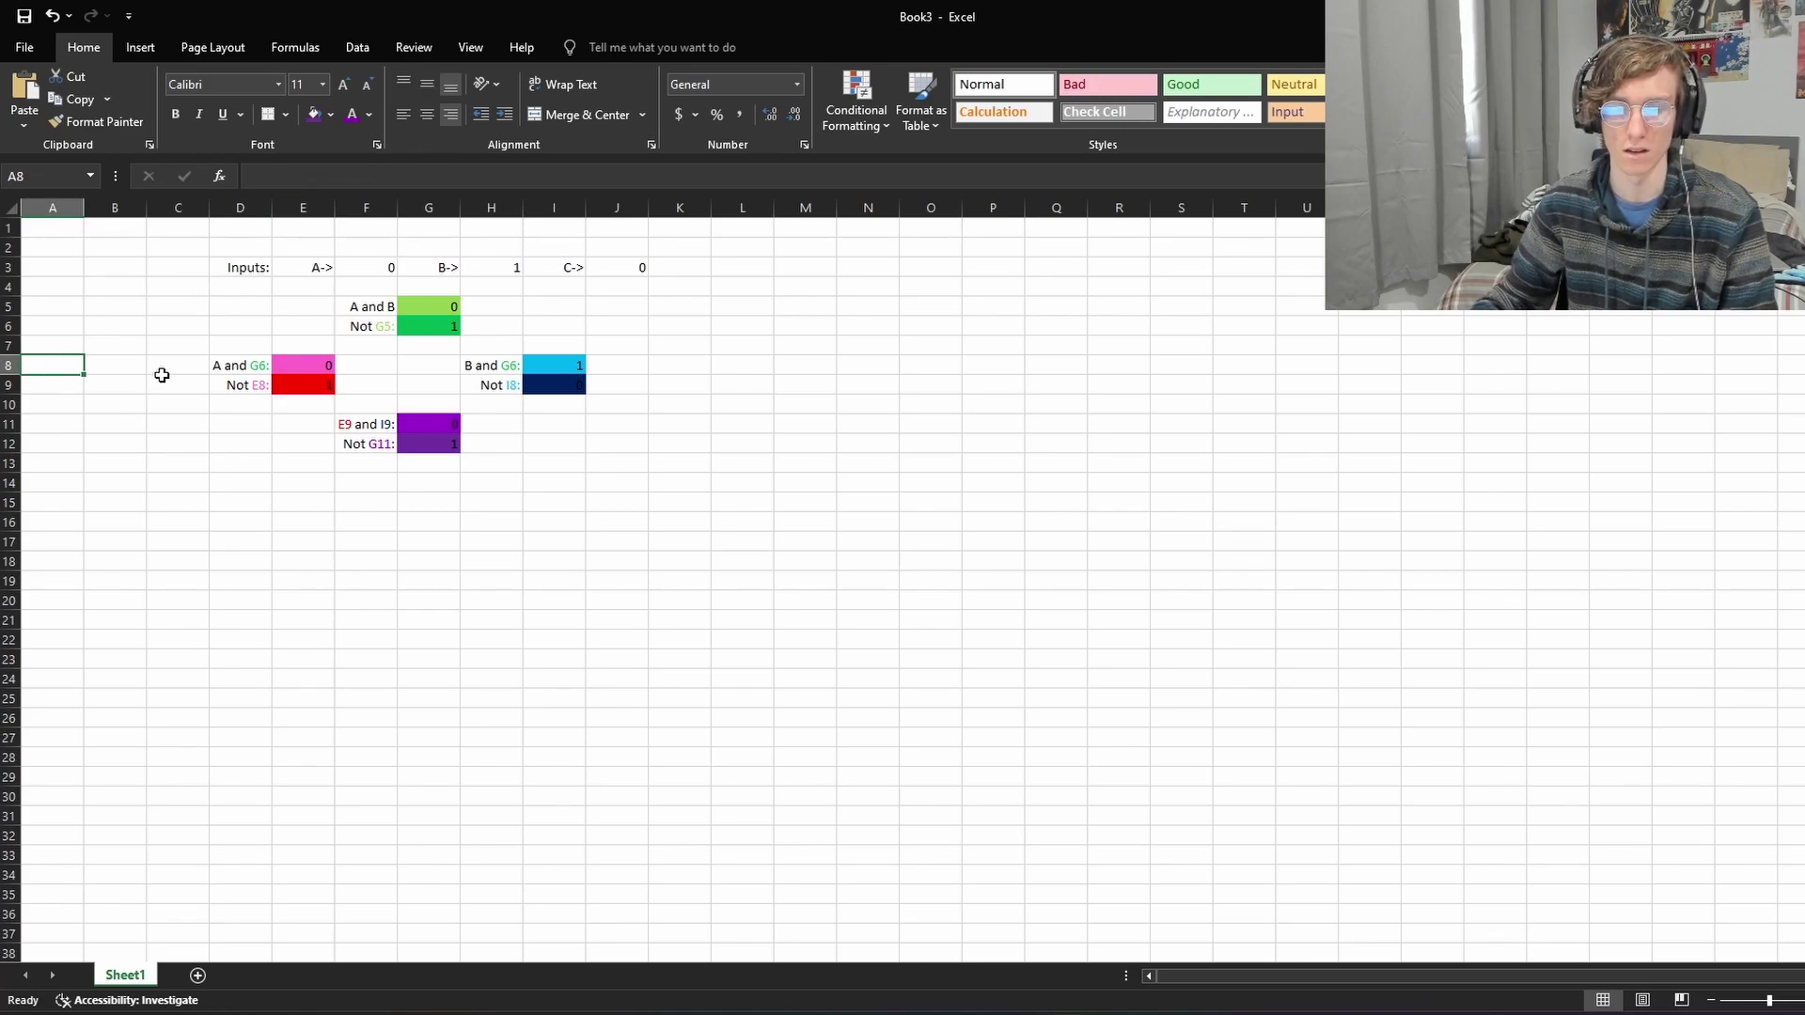
pyautogui.write('A and B')
pyautogui.press('Tab')
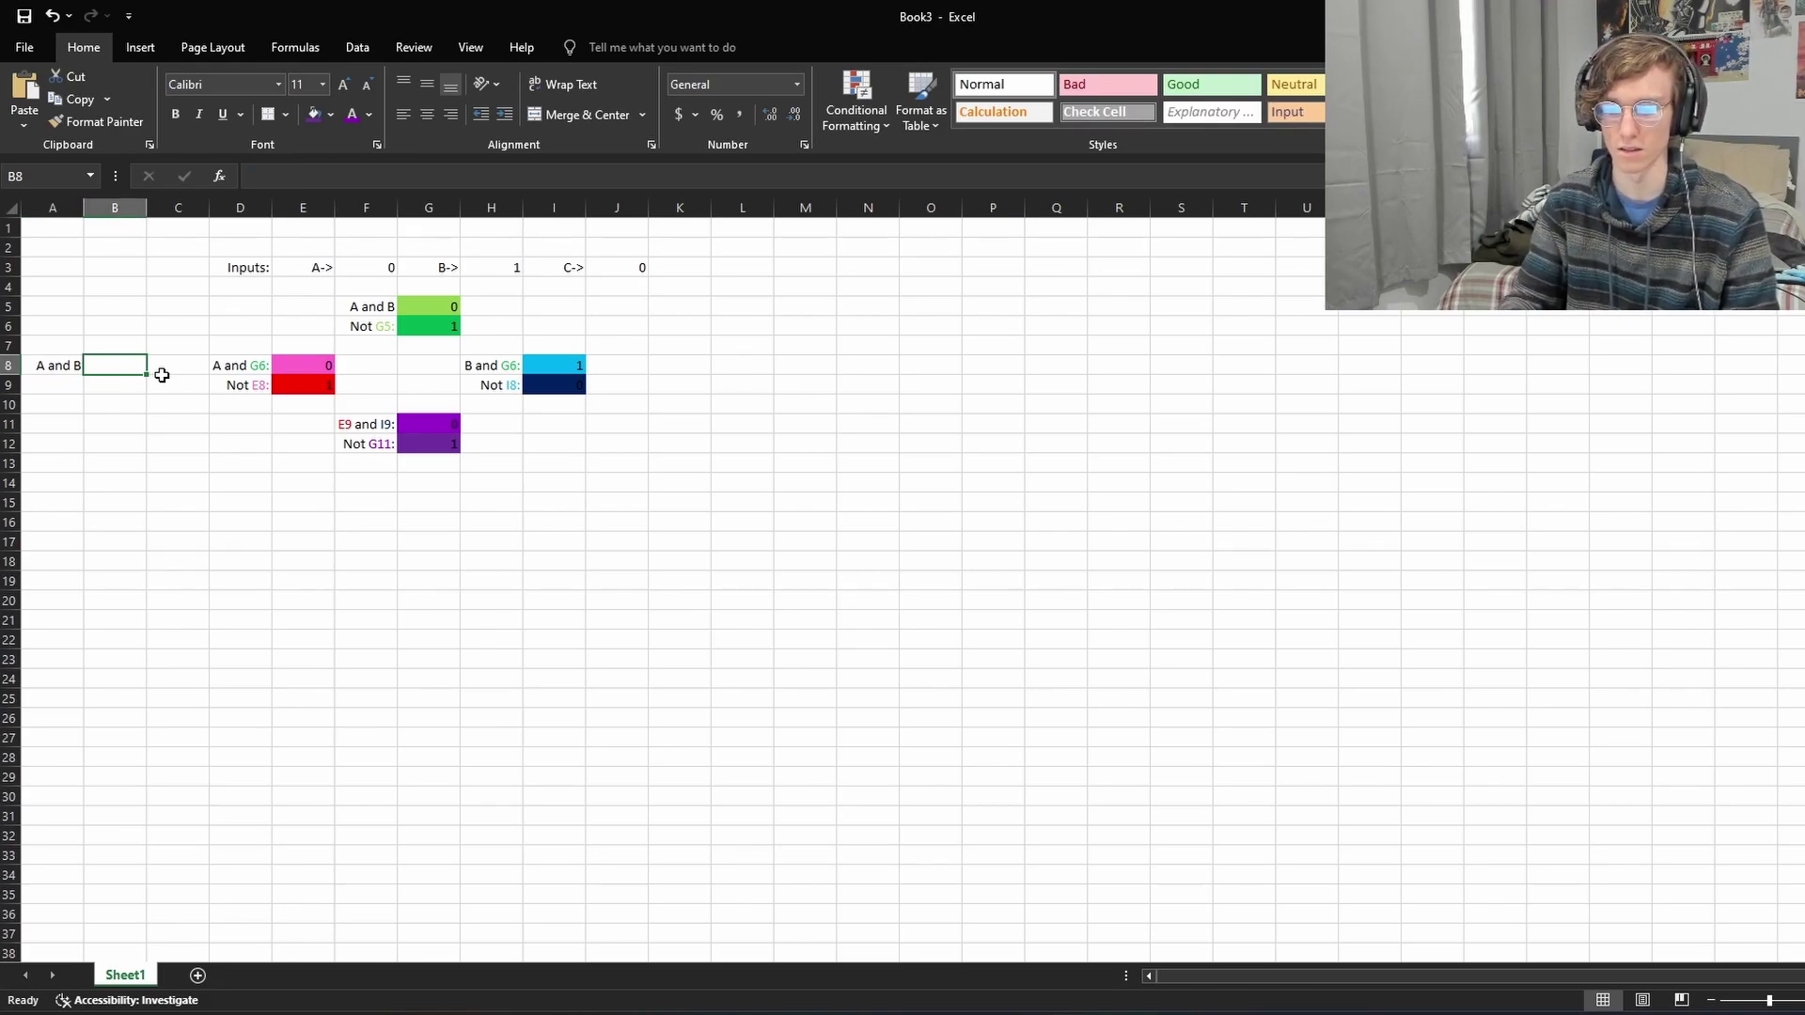
pyautogui.write('=')
pyautogui.click(372, 268)
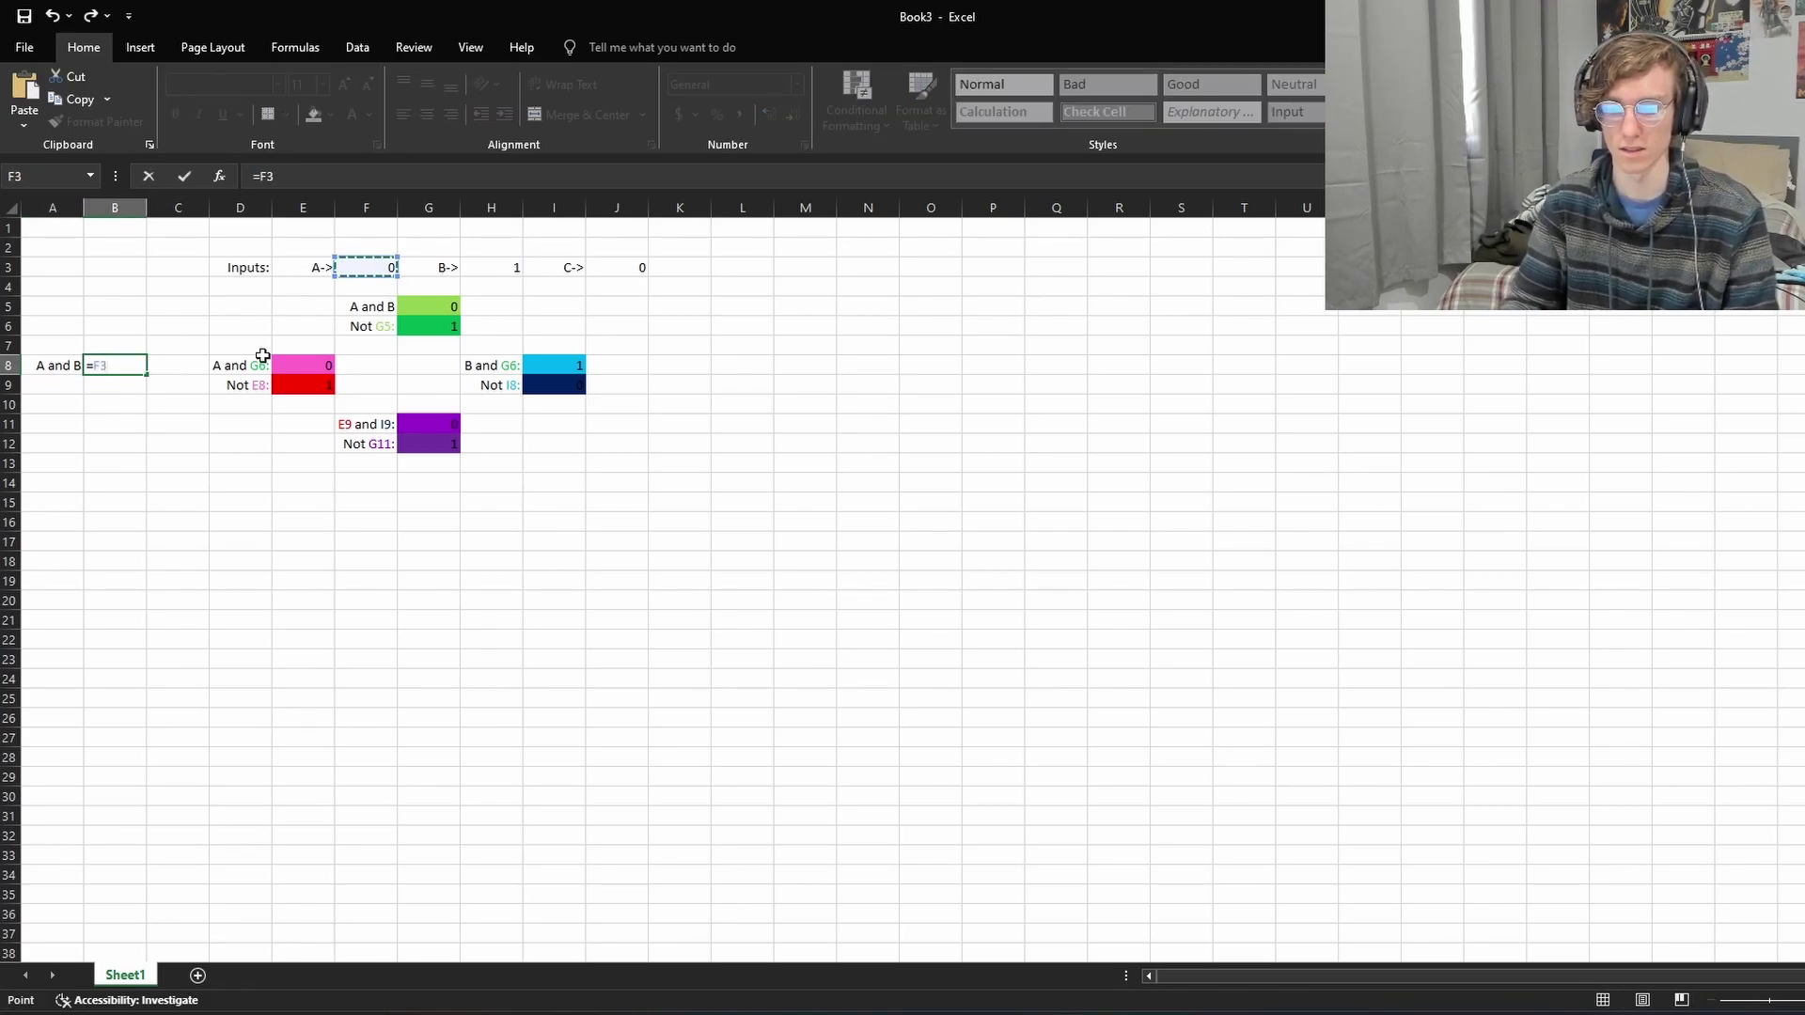
pyautogui.write('*')
pyautogui.click(507, 270)
pyautogui.click(136, 408)
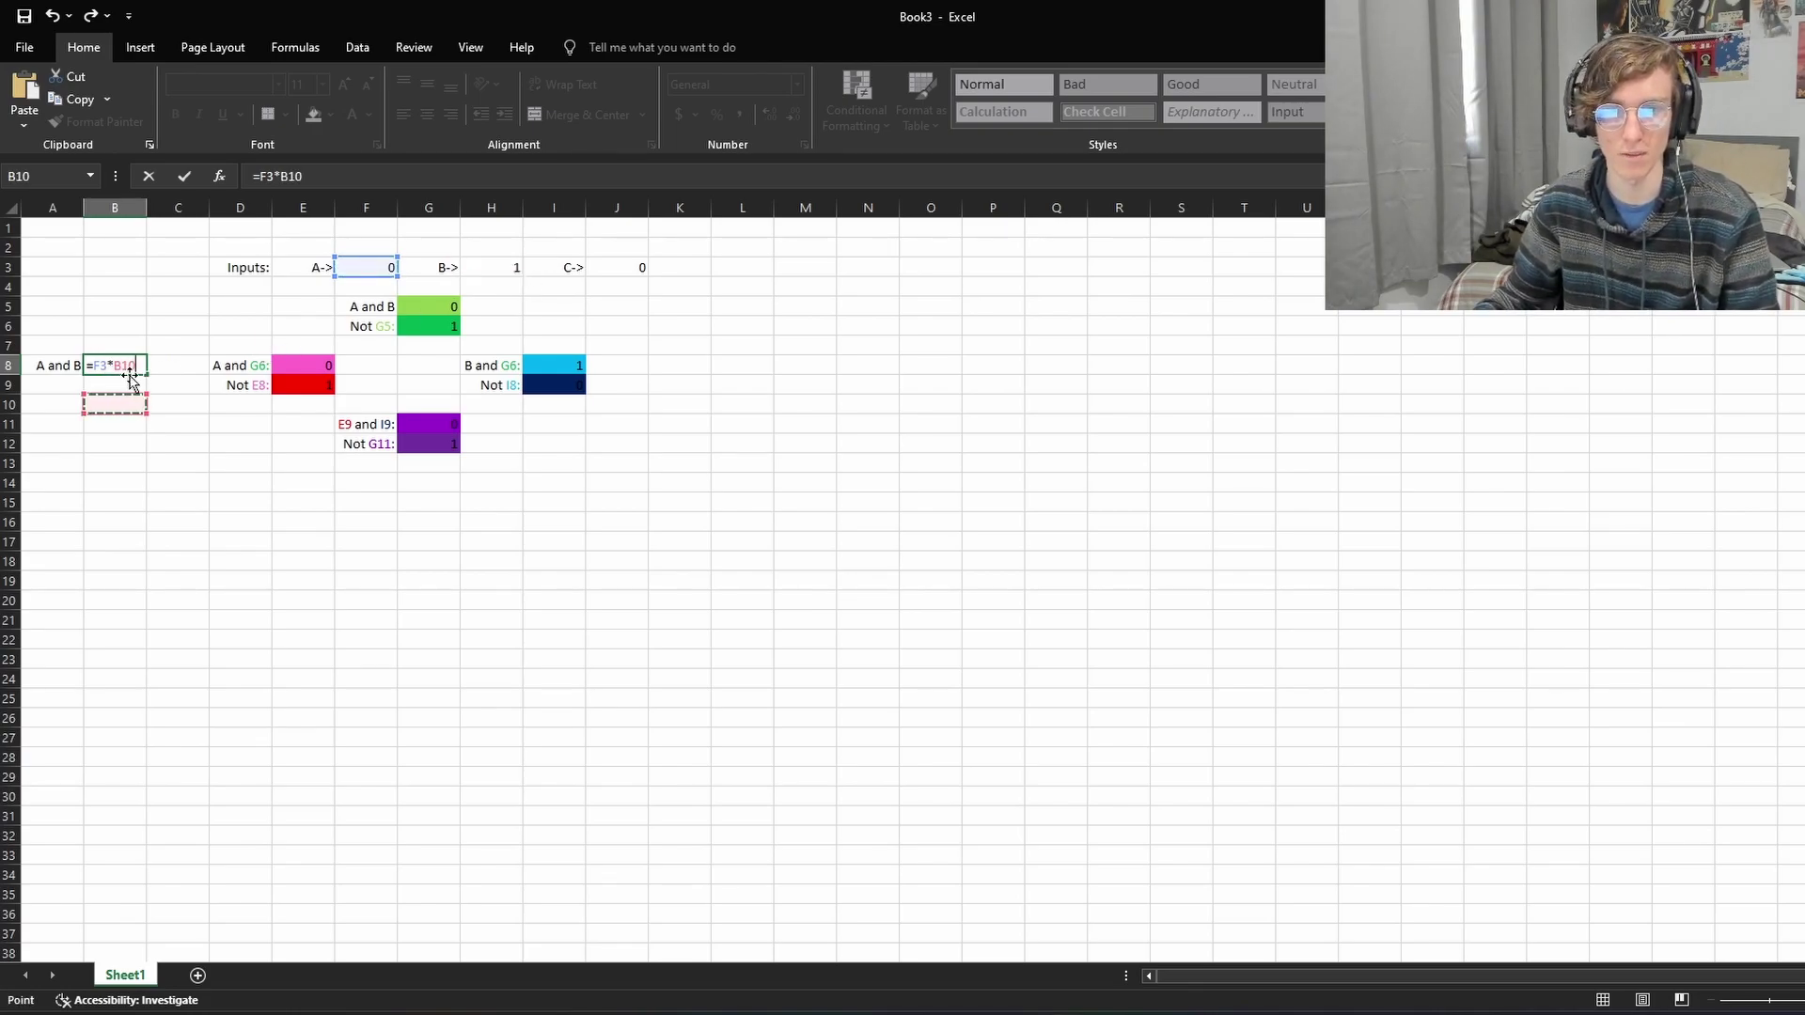
pyautogui.press('Escape')
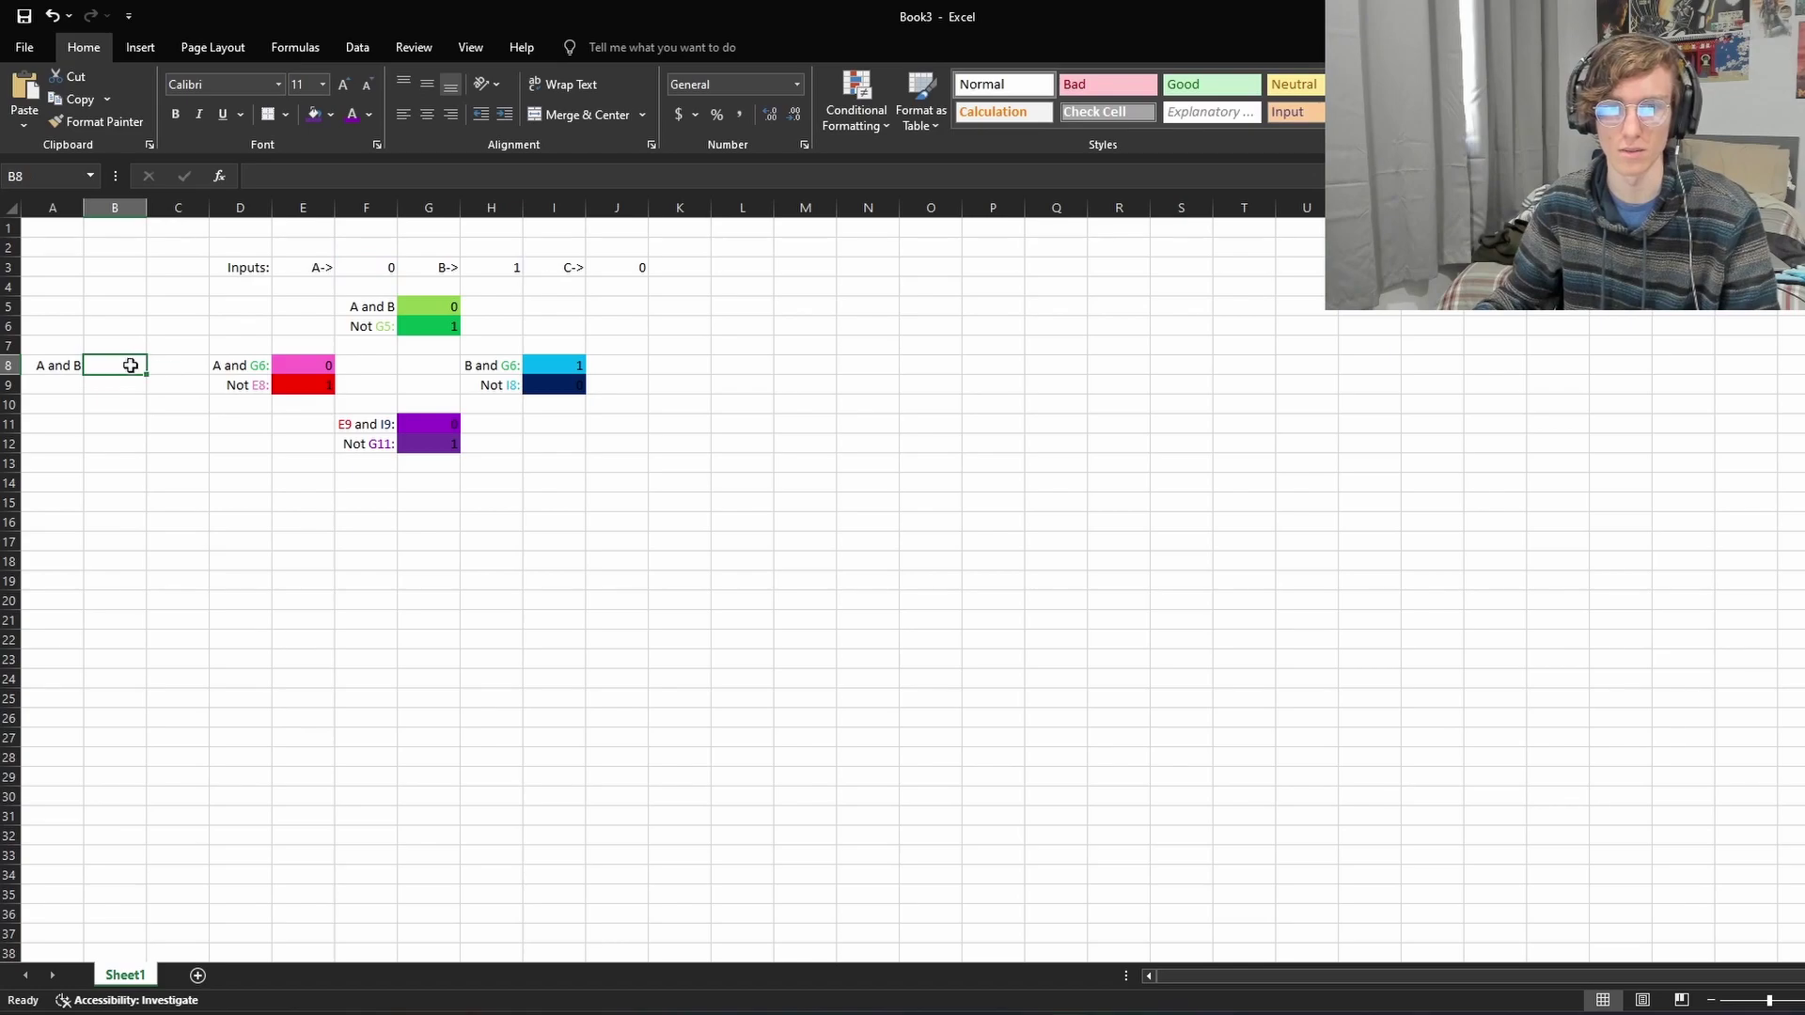
# Step: Enter the formula =F3*H3 in cell B8 to compute A and B
pyautogui.click(363, 275)
pyautogui.click(146, 363)
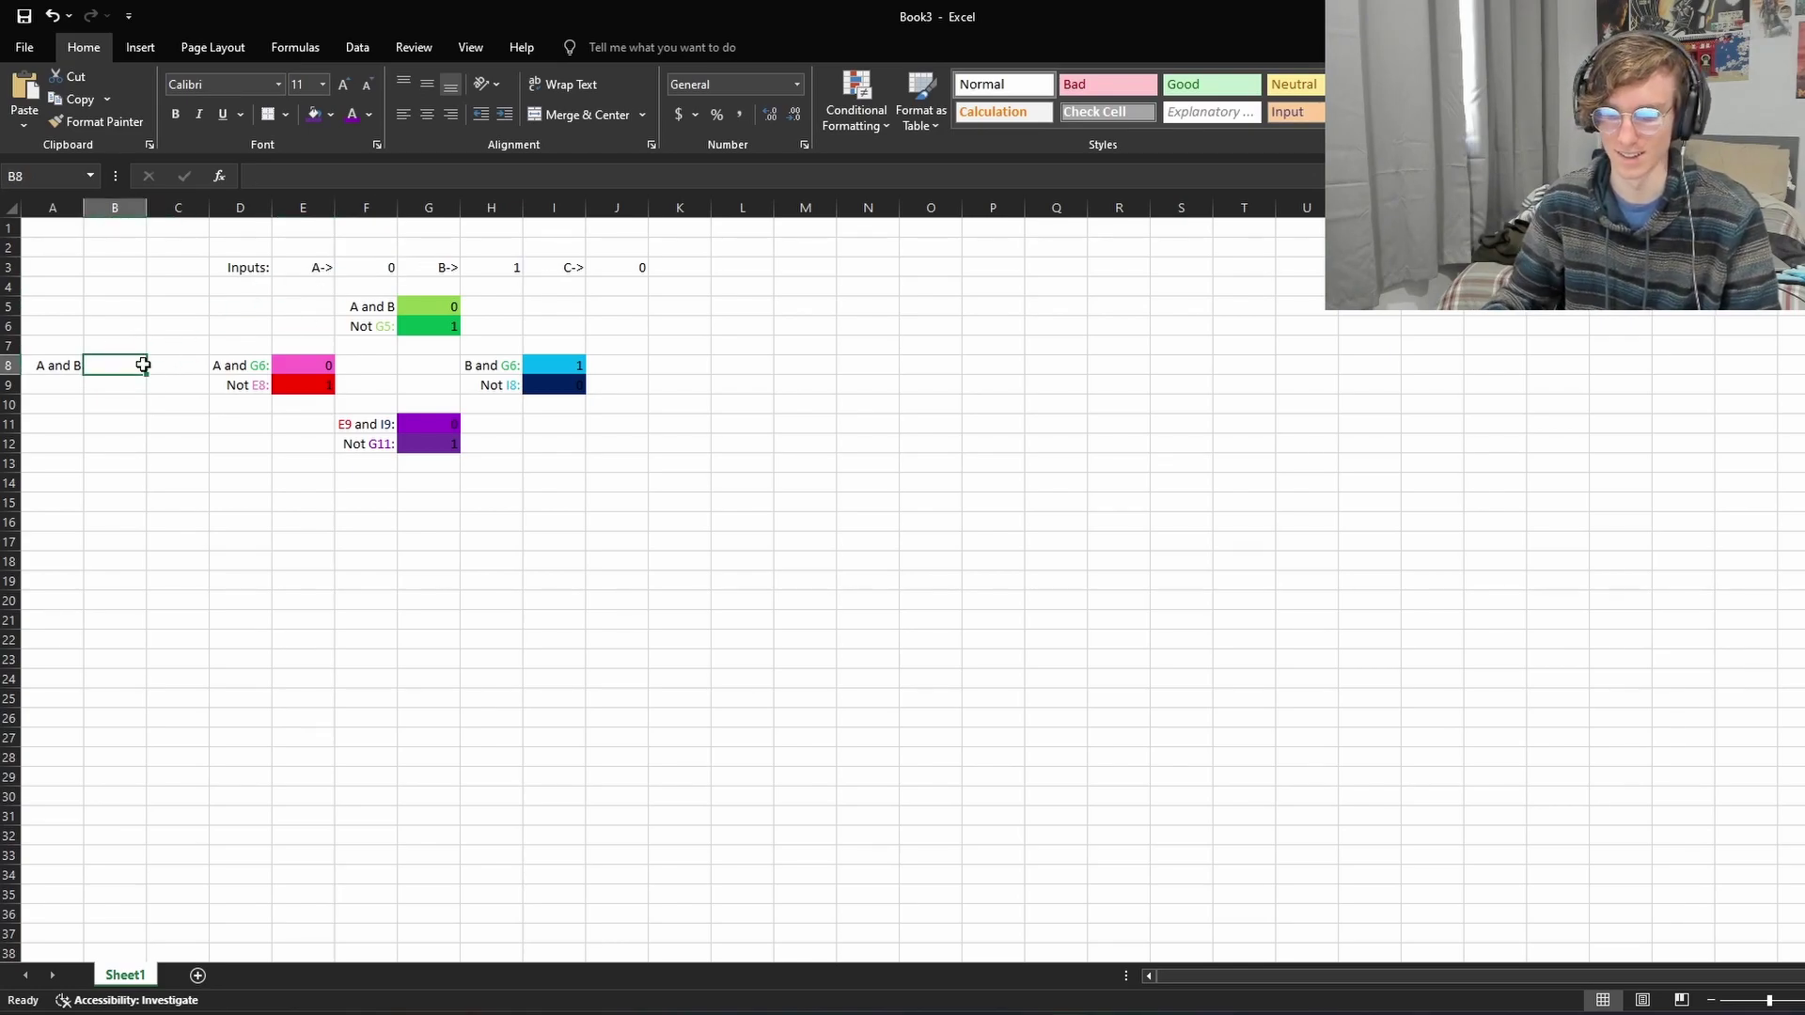
pyautogui.write('=')
pyautogui.click(364, 267)
pyautogui.write('*')
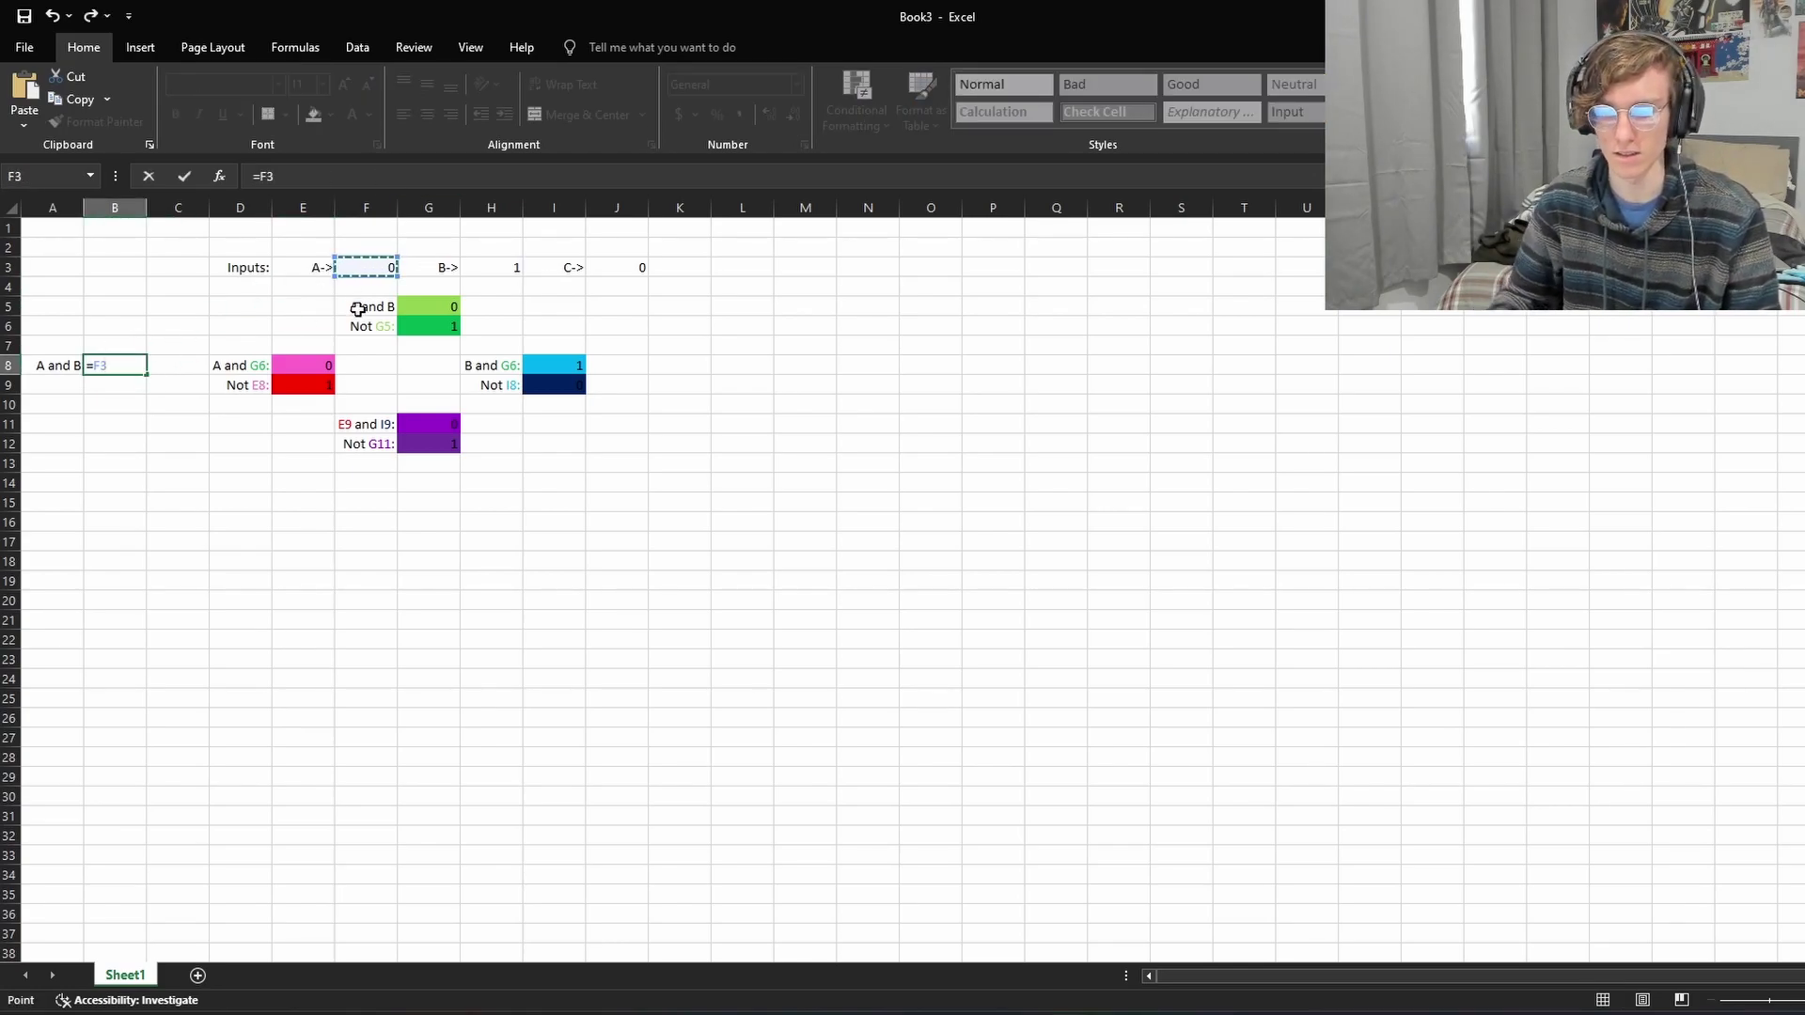
pyautogui.click(507, 267)
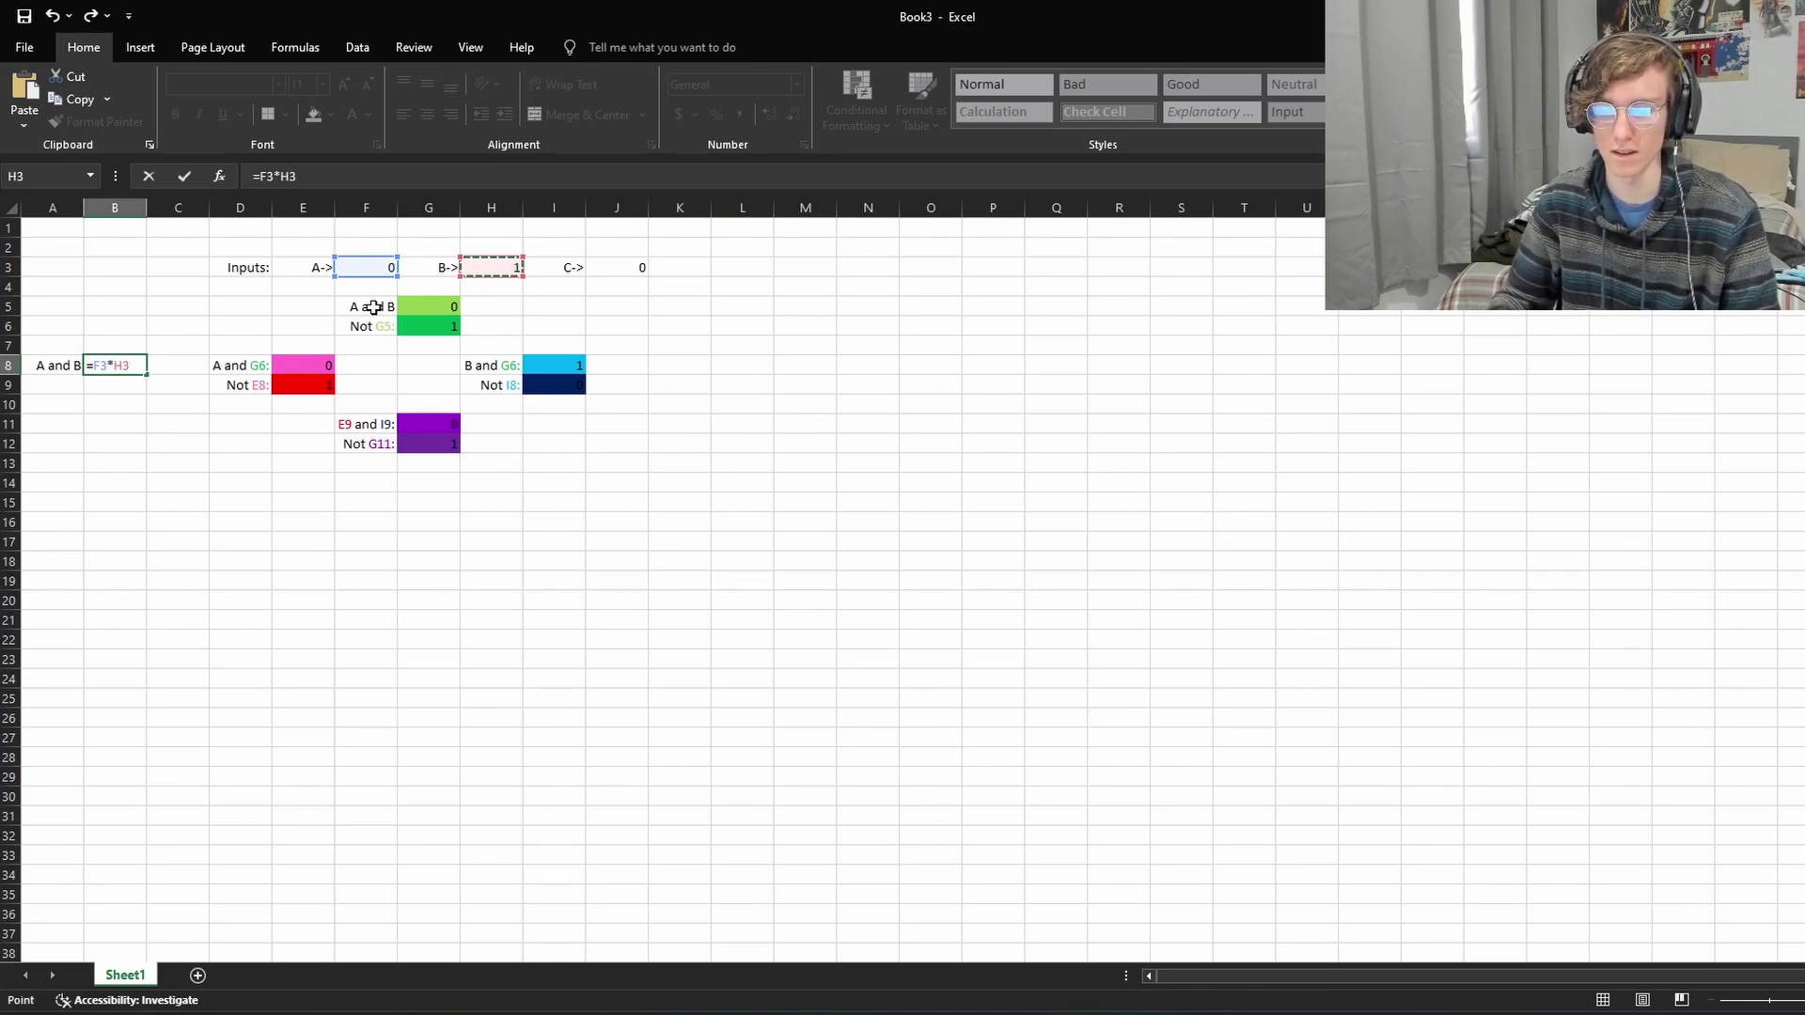
pyautogui.press('Return')
# Step: Fill the AND result cell B8 with the standard light green color
pyautogui.click(107, 367)
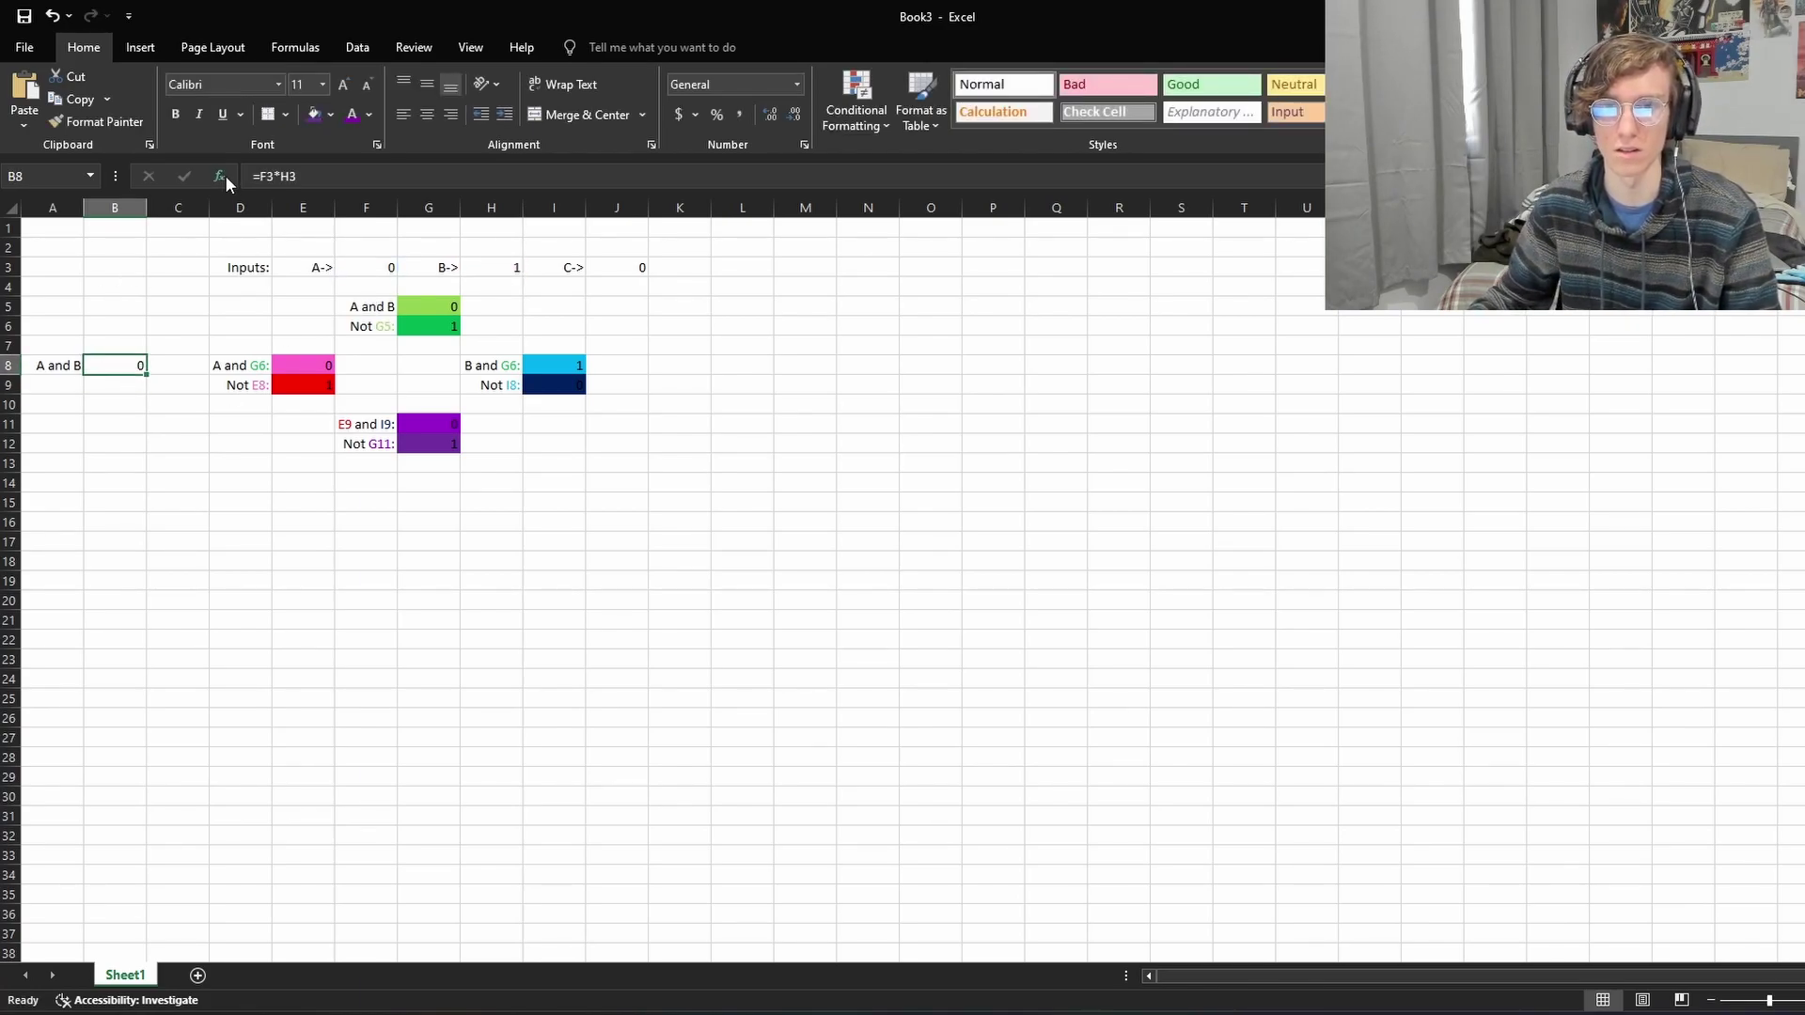
pyautogui.click(330, 114)
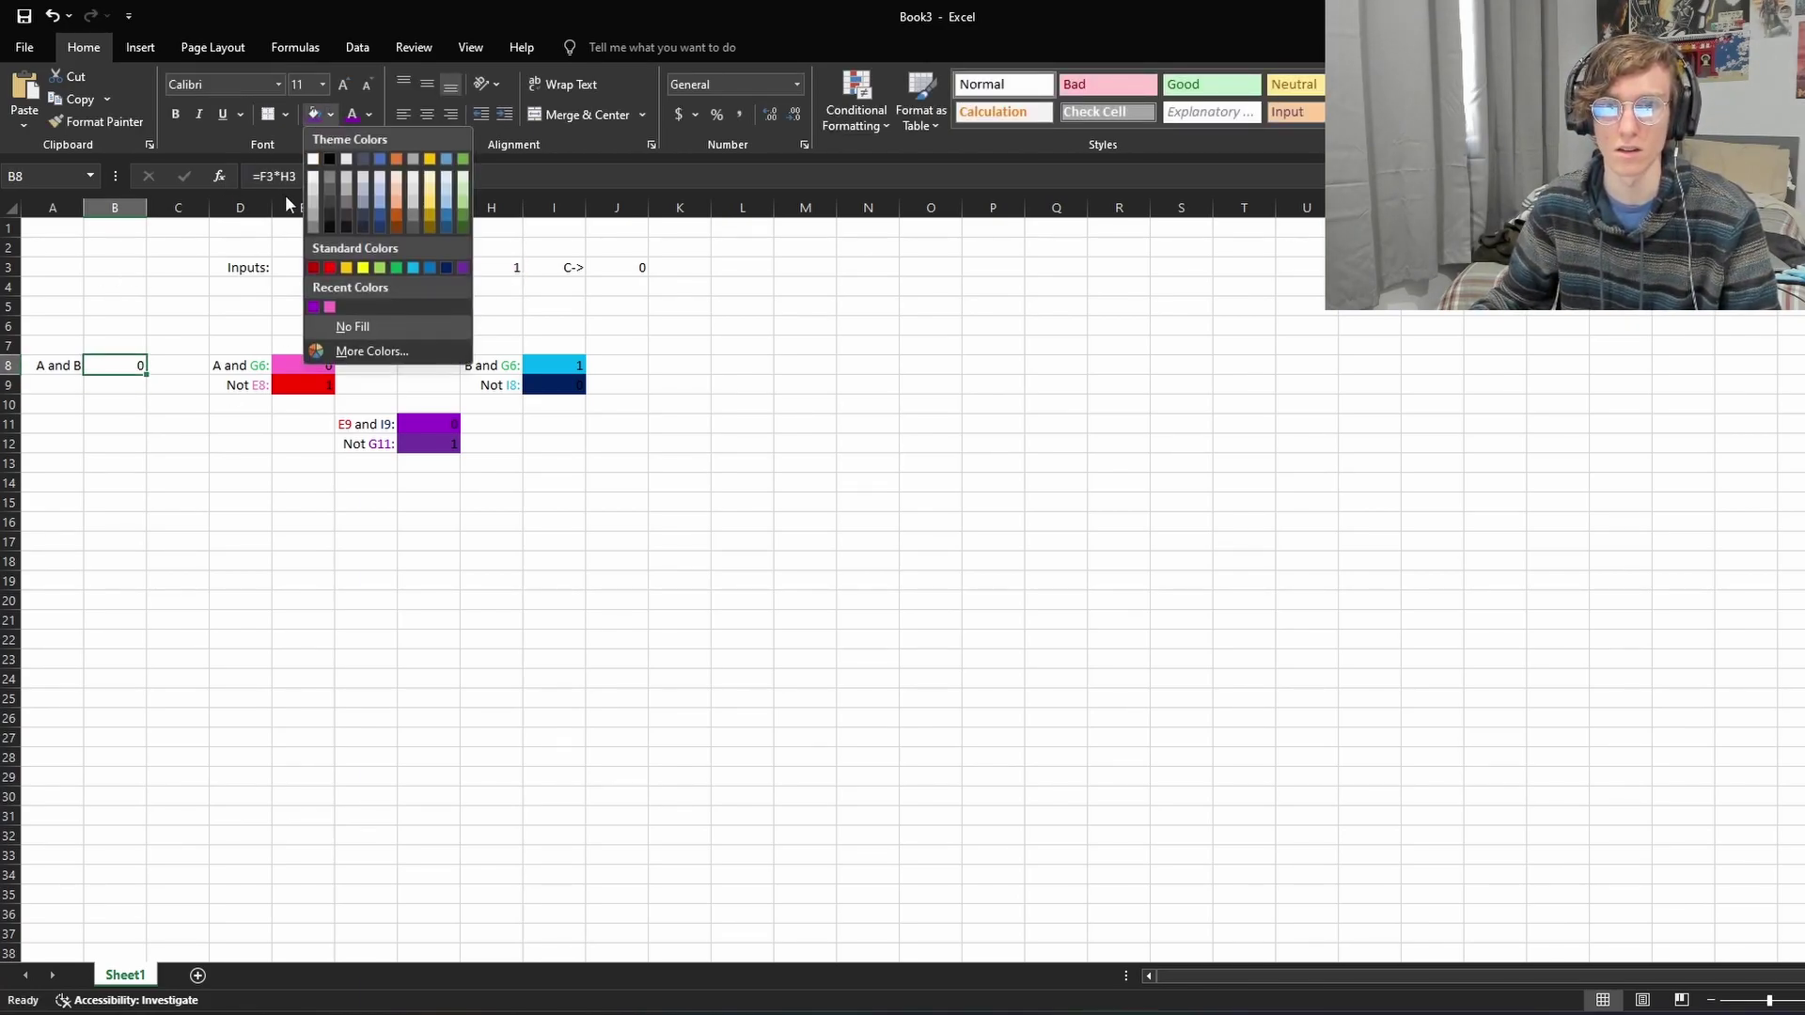
pyautogui.click(379, 268)
# Step: Enter the label "Not B8:" in cell A9 and color its "B8:" part light green
pyautogui.click(64, 386)
pyautogui.press('Escape')
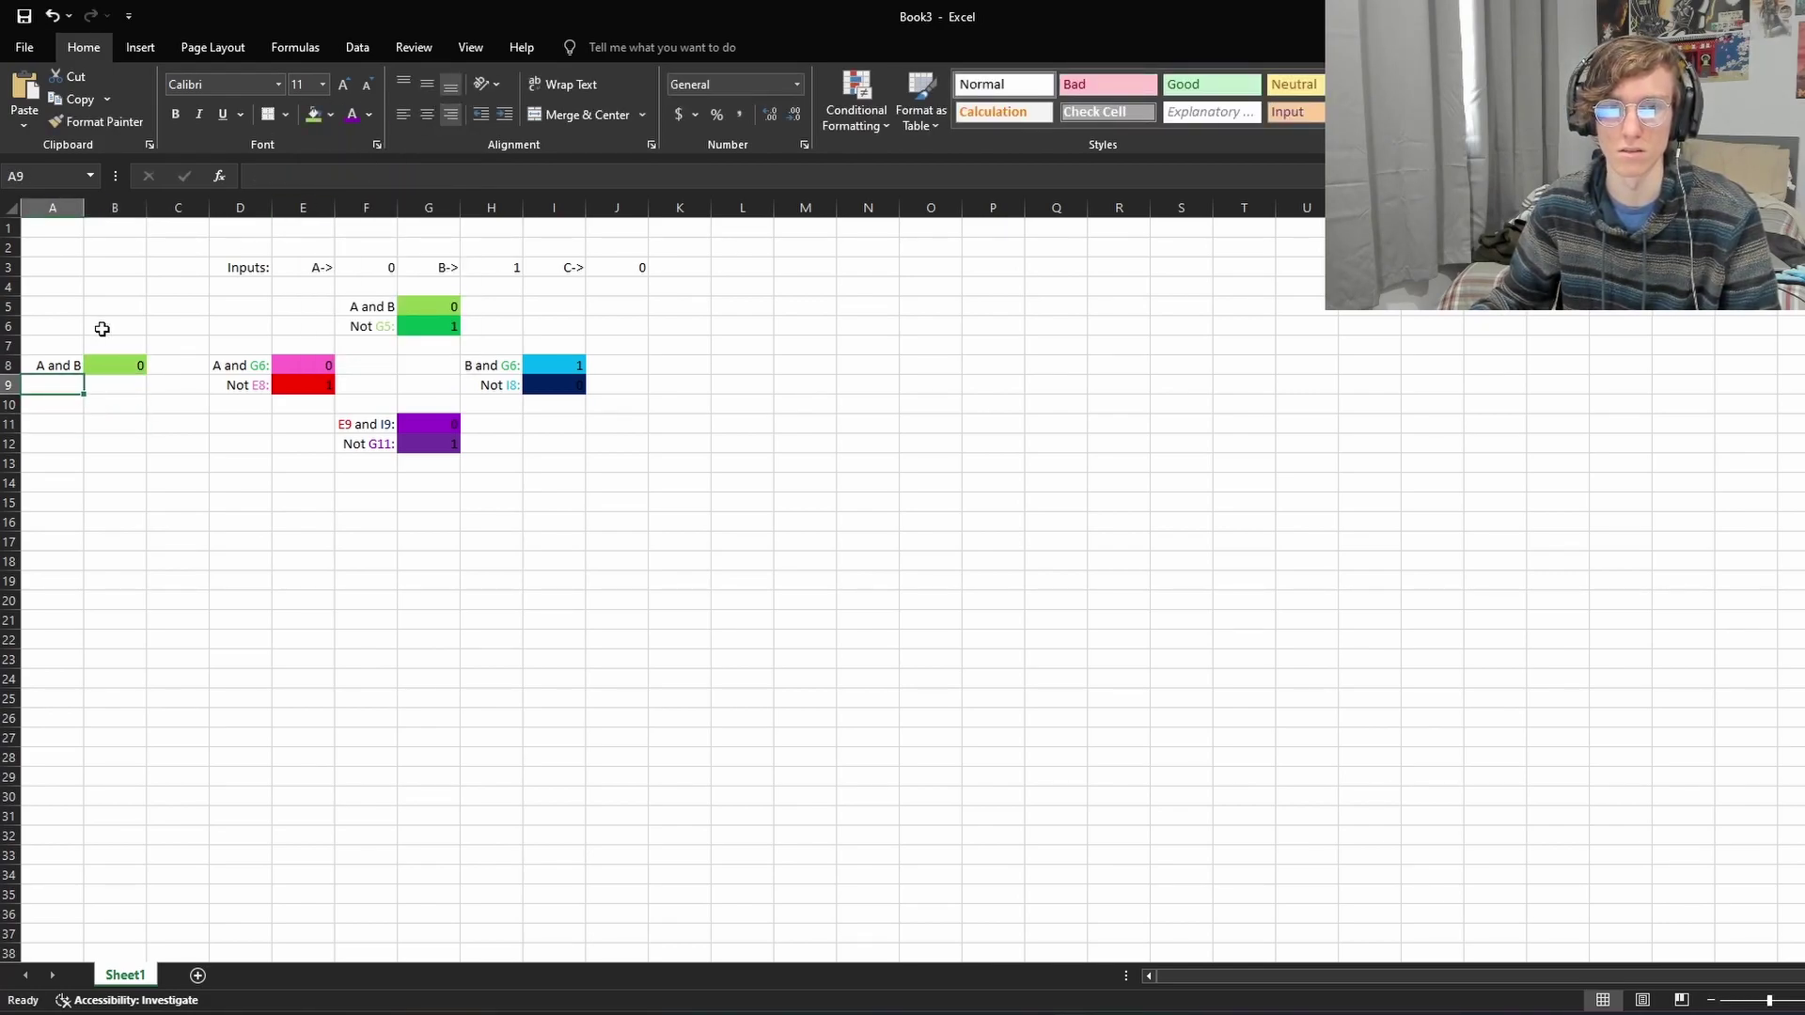
pyautogui.doubleClick(74, 387)
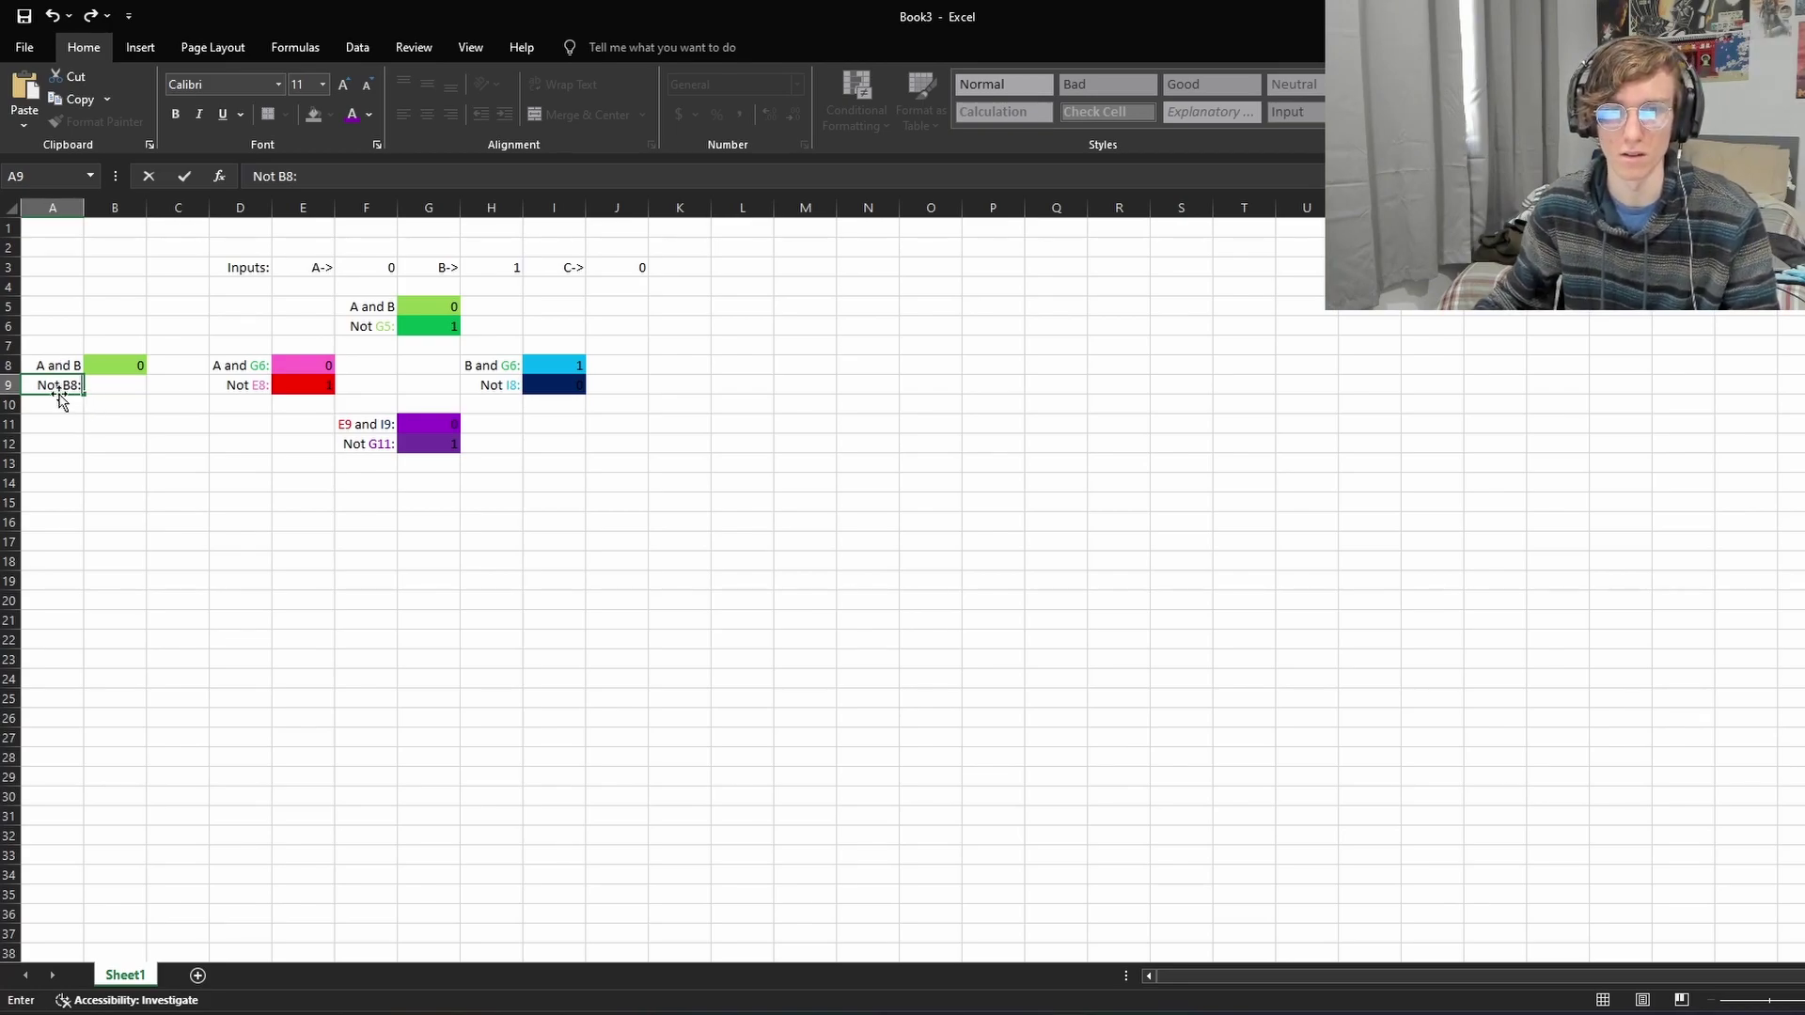
pyautogui.click(86, 384)
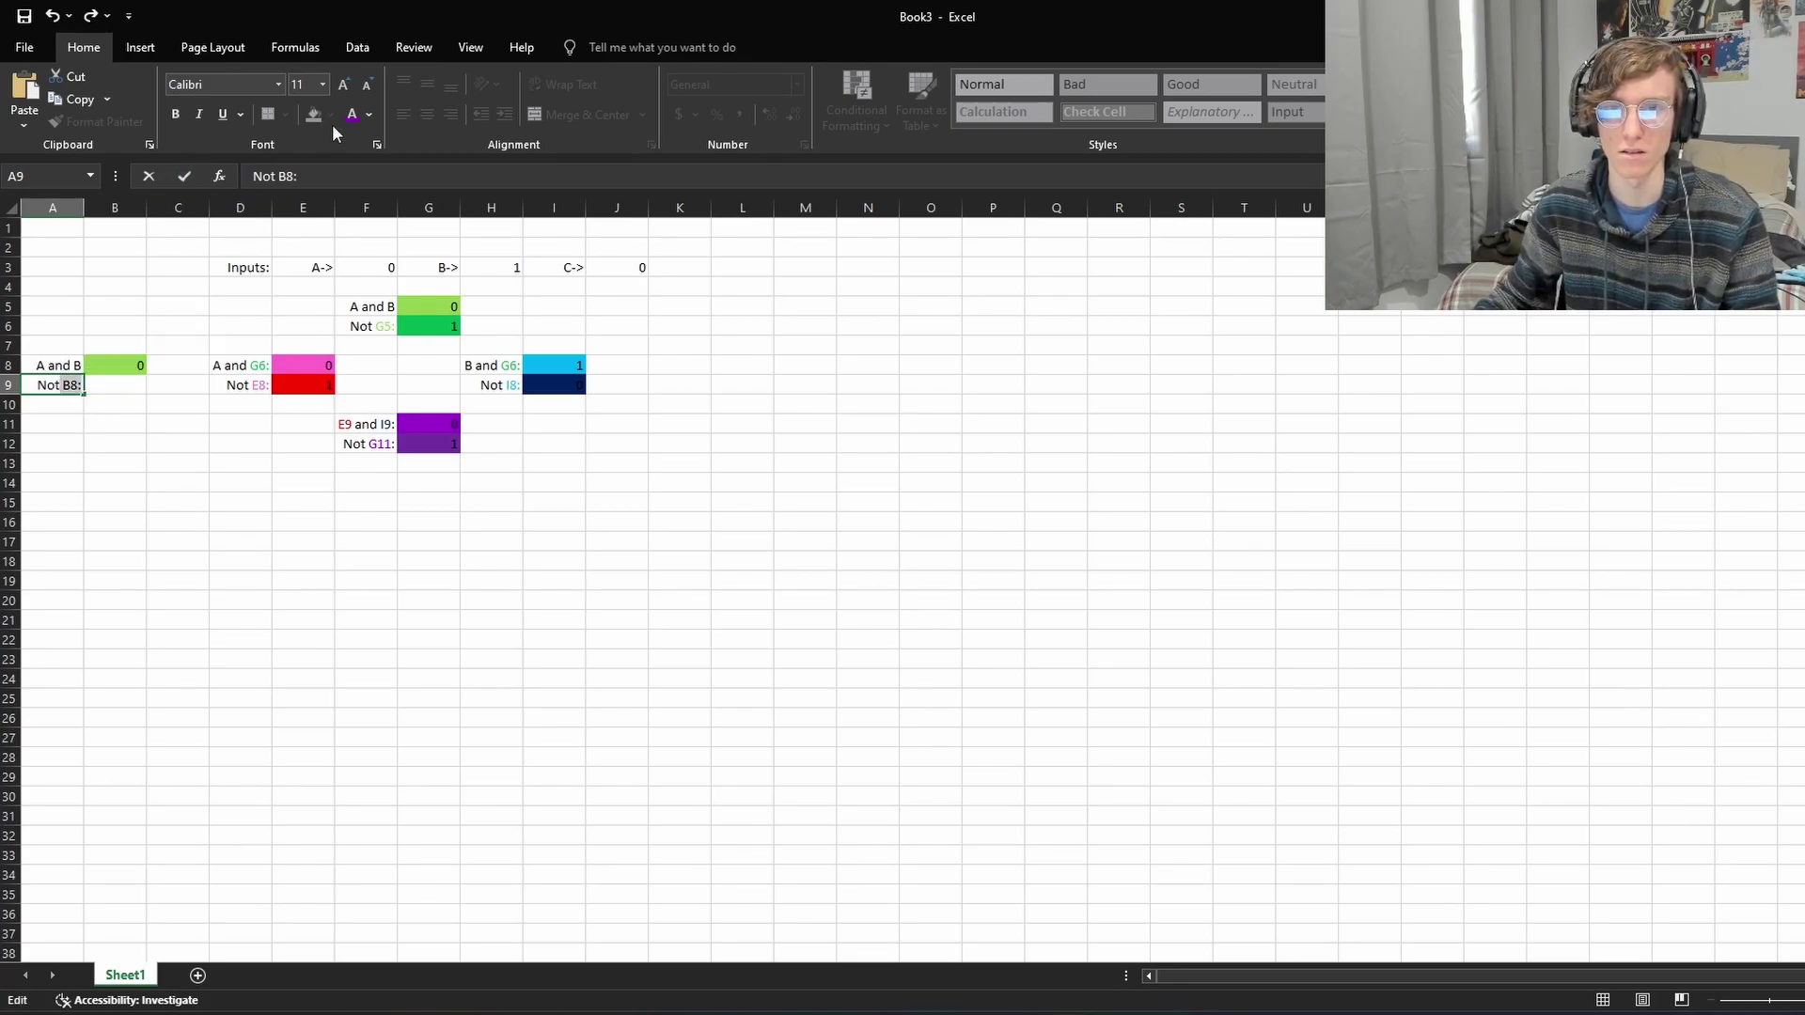
pyautogui.click(369, 114)
pyautogui.click(416, 292)
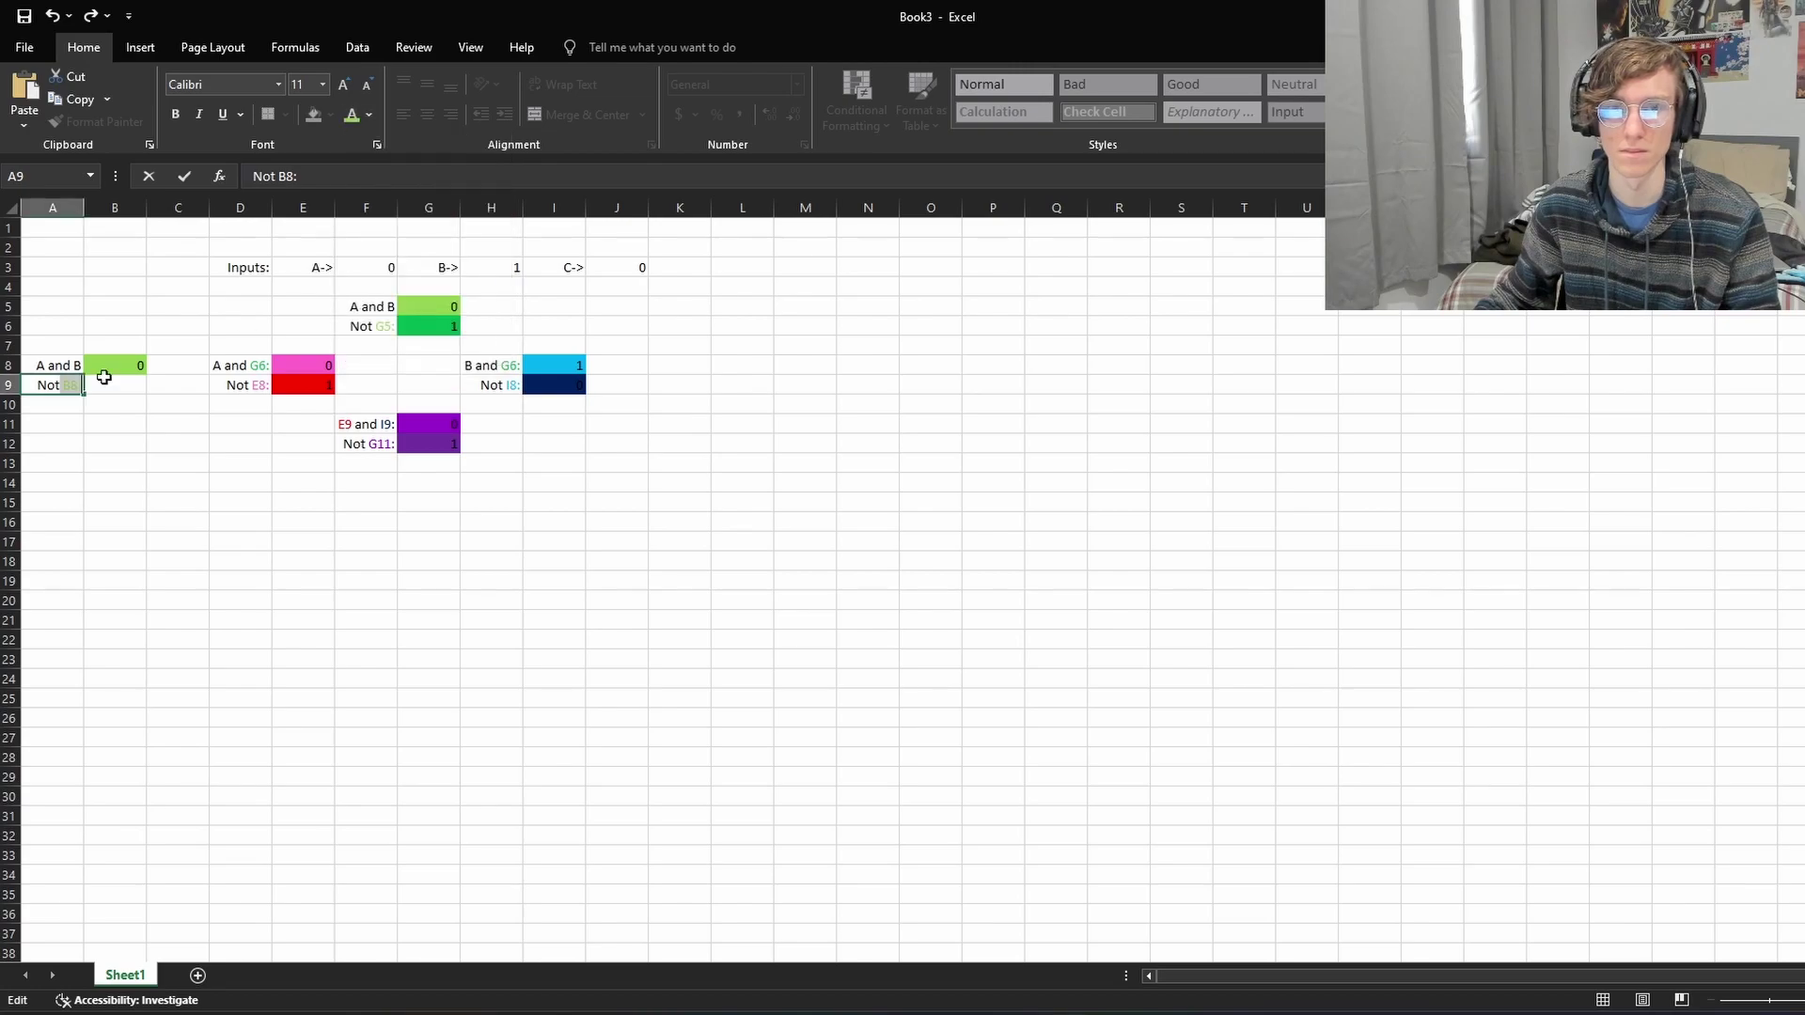
# Step: Enter the formula =1-B8 in cell B9 to compute the NOT of the B8 result
pyautogui.click(111, 385)
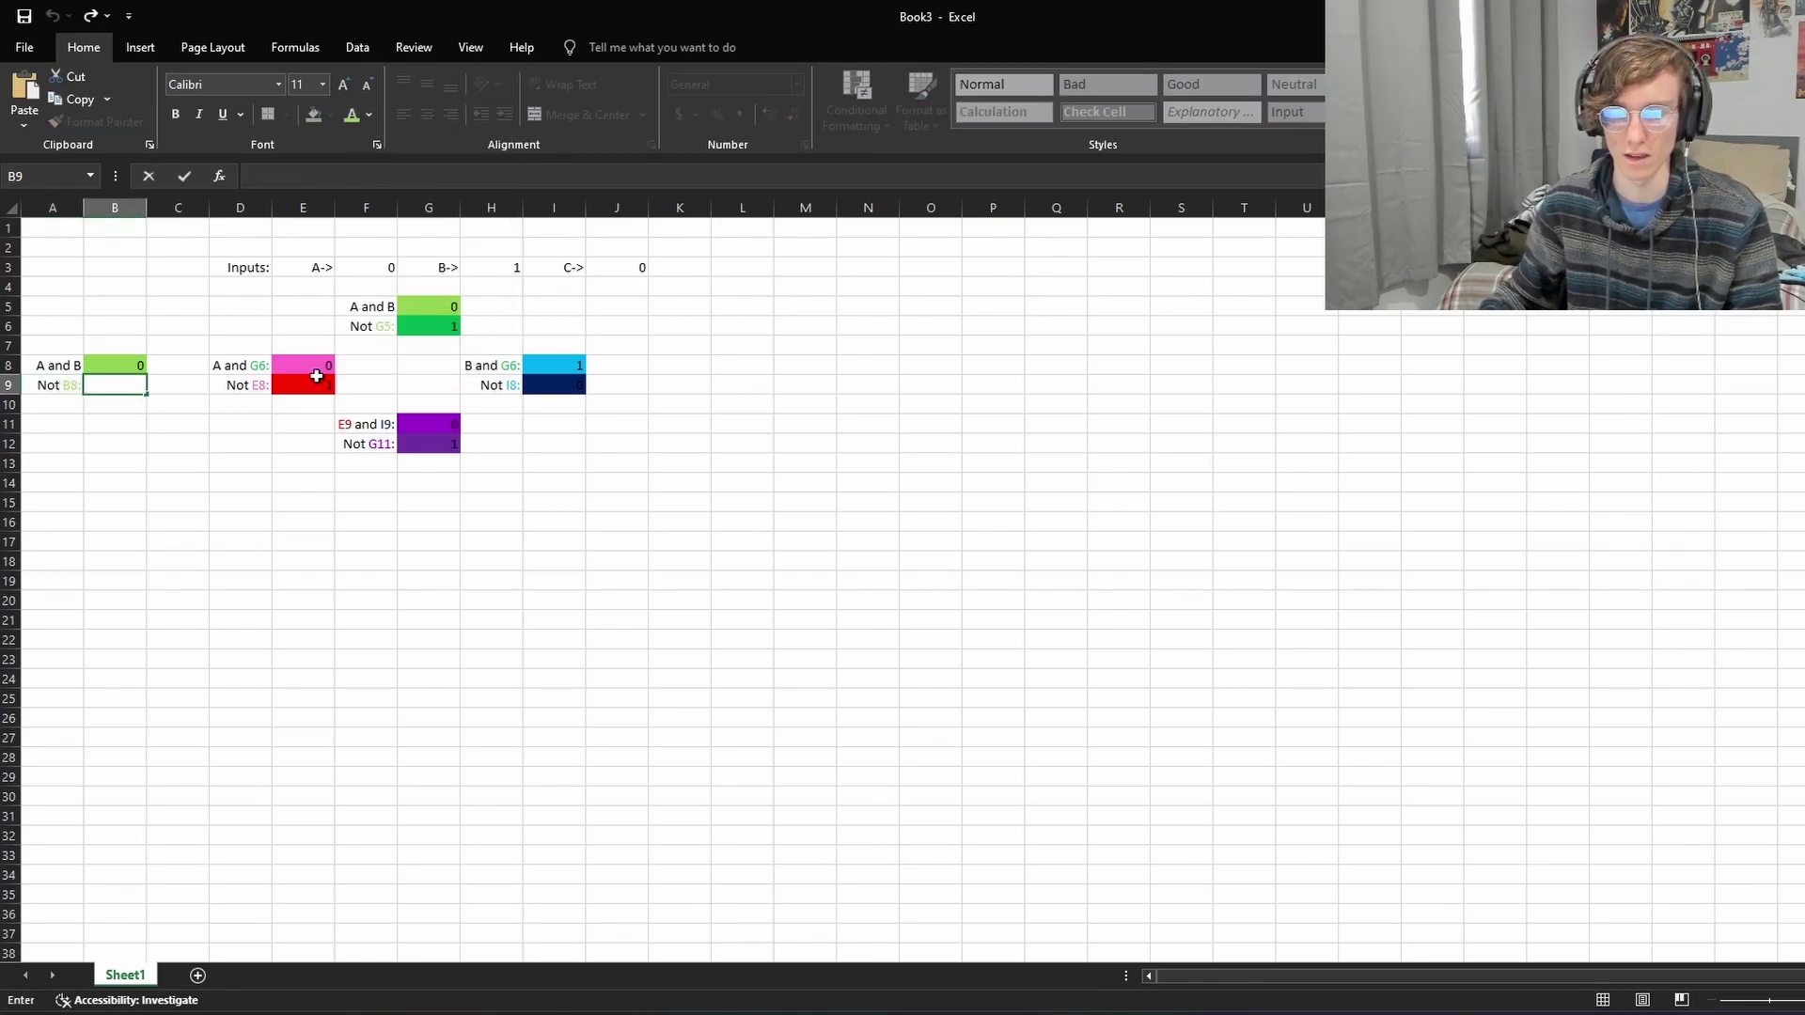
pyautogui.write('=')
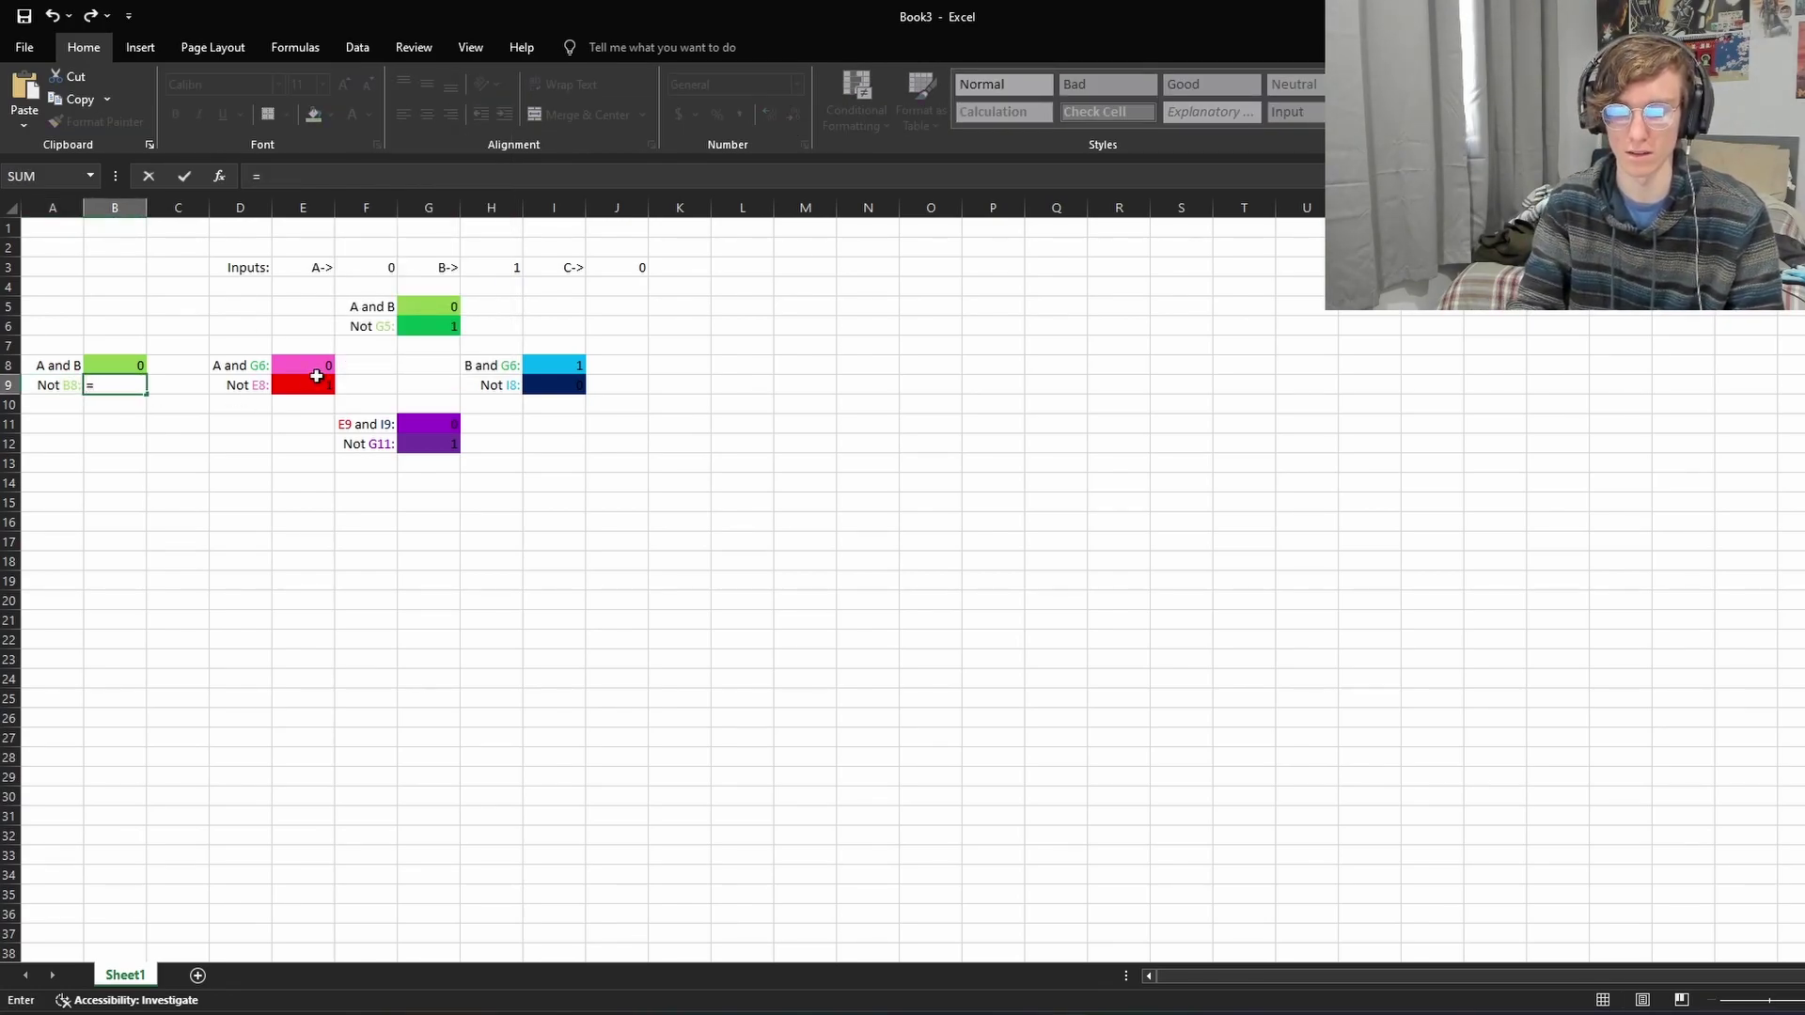
pyautogui.write('1-b8')
pyautogui.press('Return')
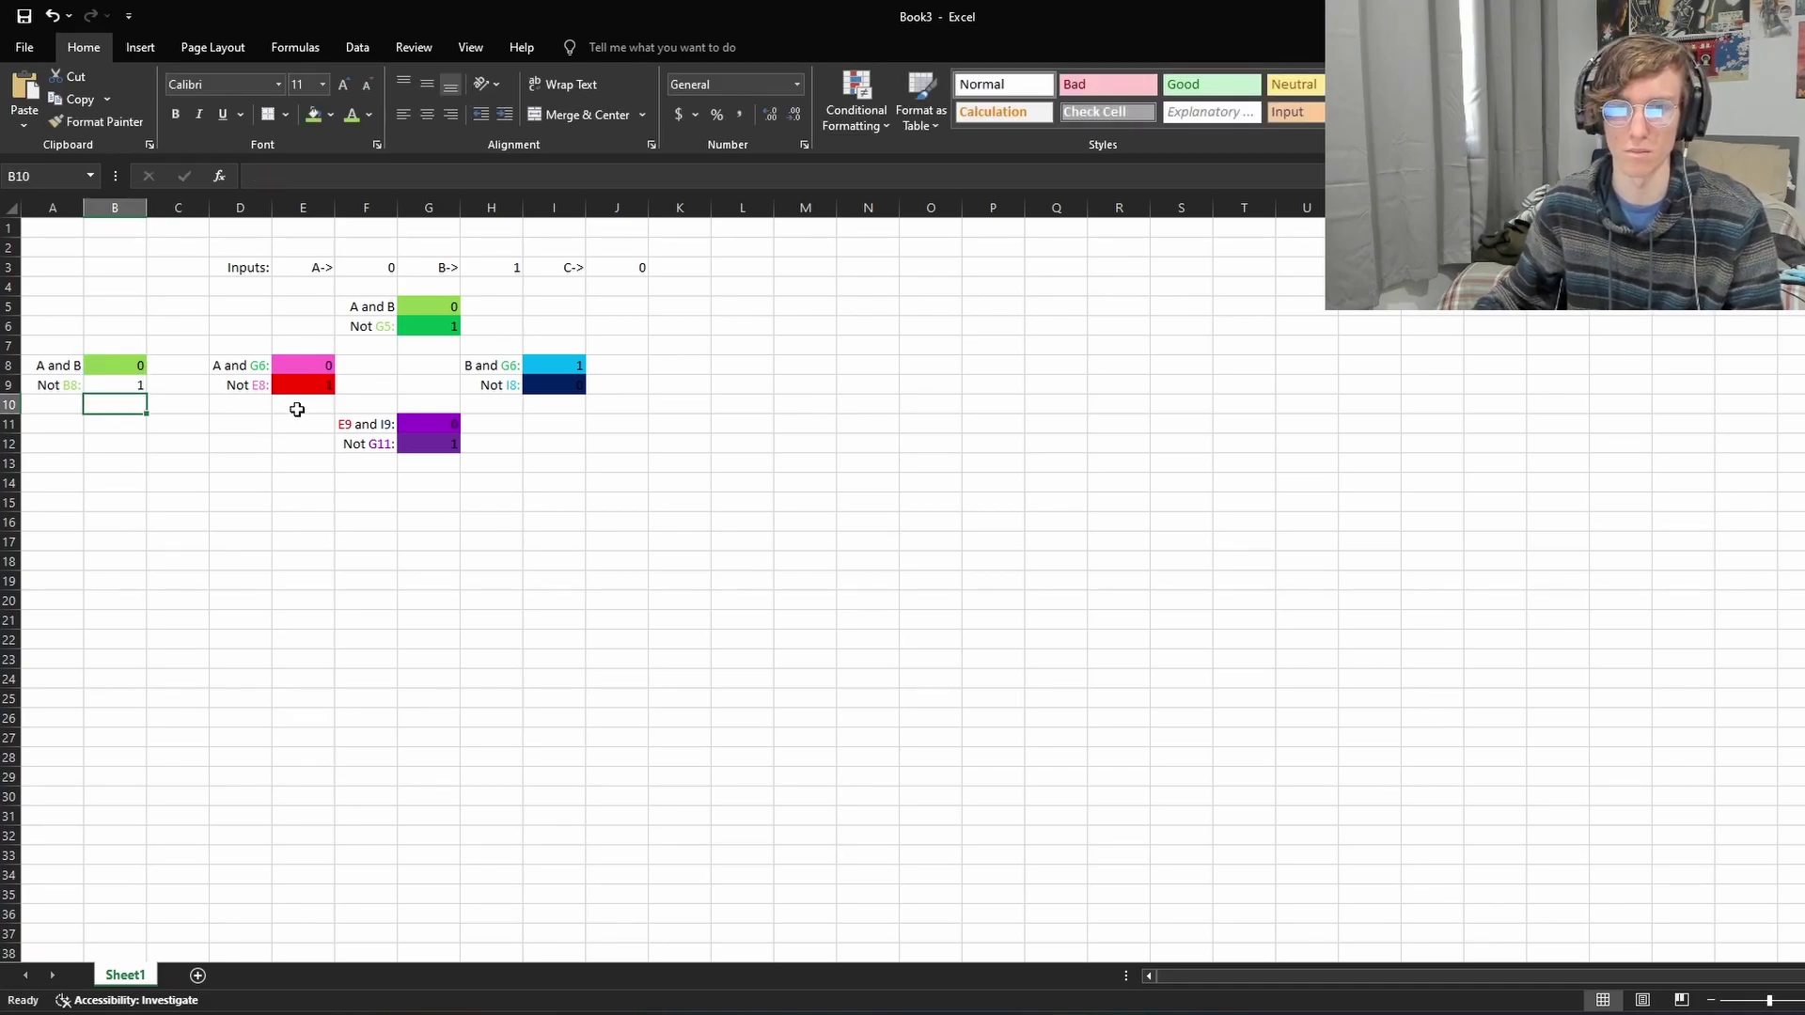
# Step: Fill the NOT result cell B9 with the standard green color
pyautogui.click(136, 381)
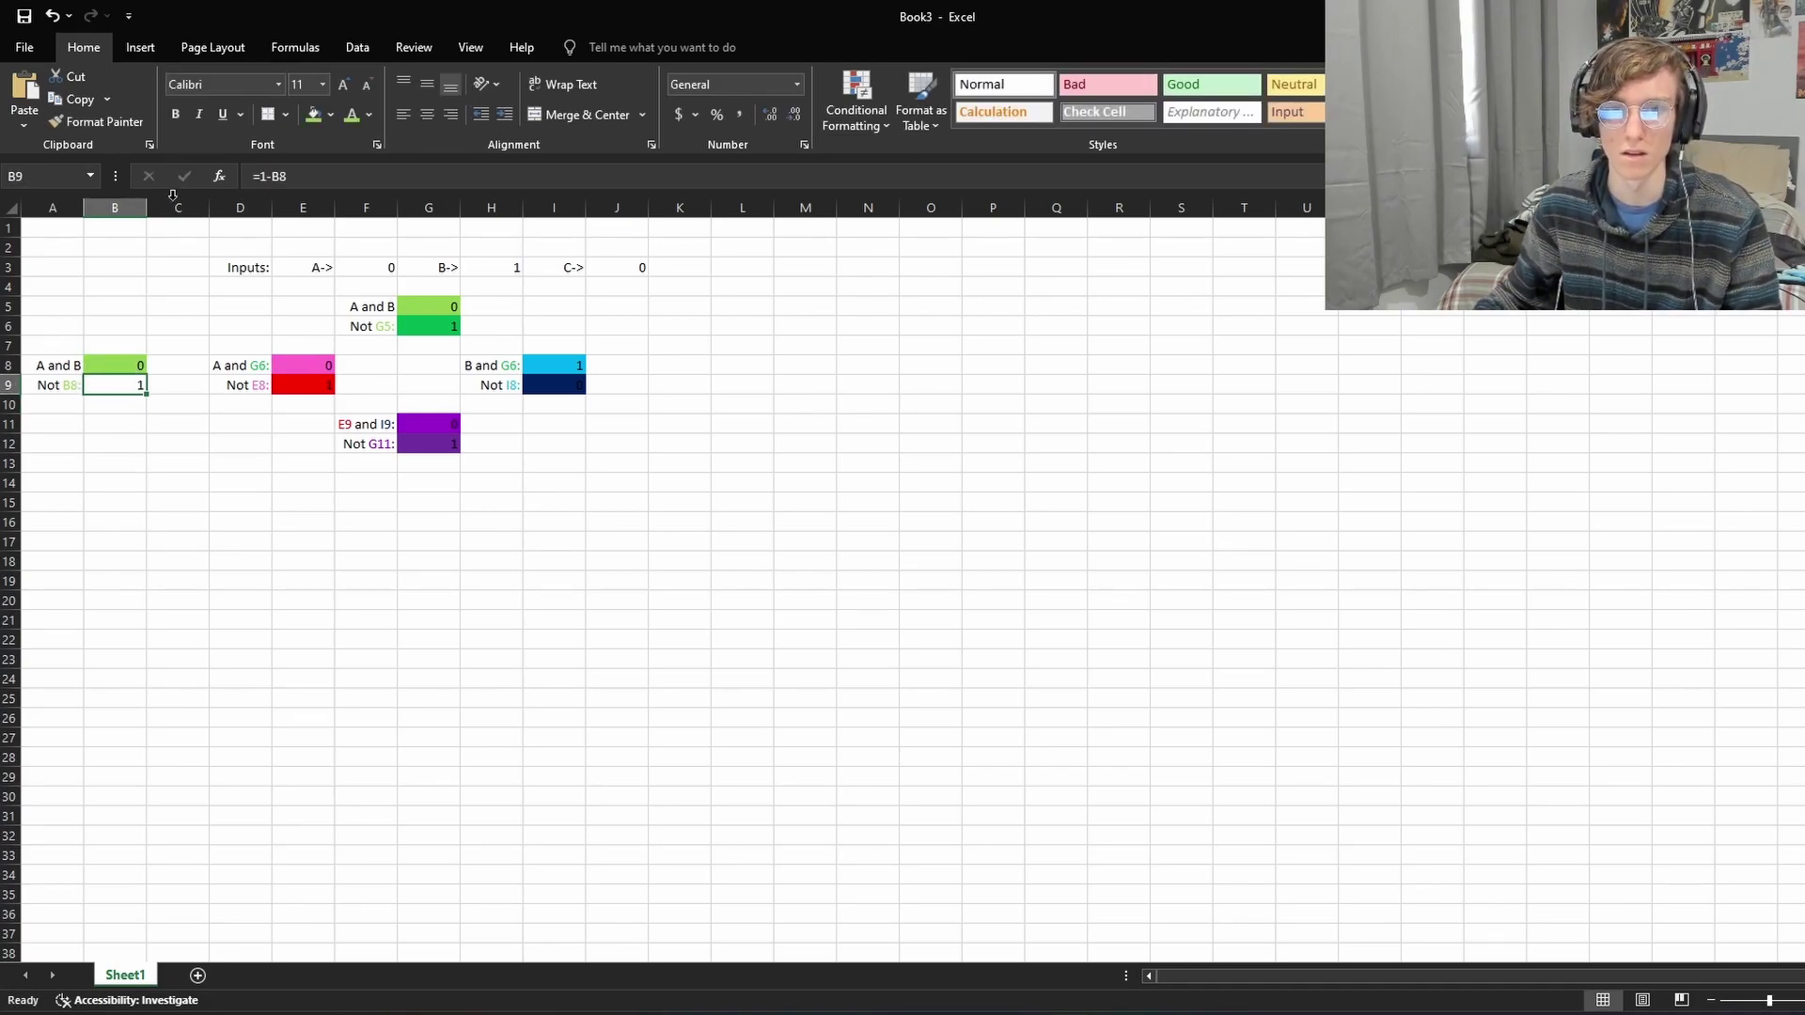
pyautogui.click(331, 114)
pyautogui.click(396, 268)
pyautogui.click(114, 443)
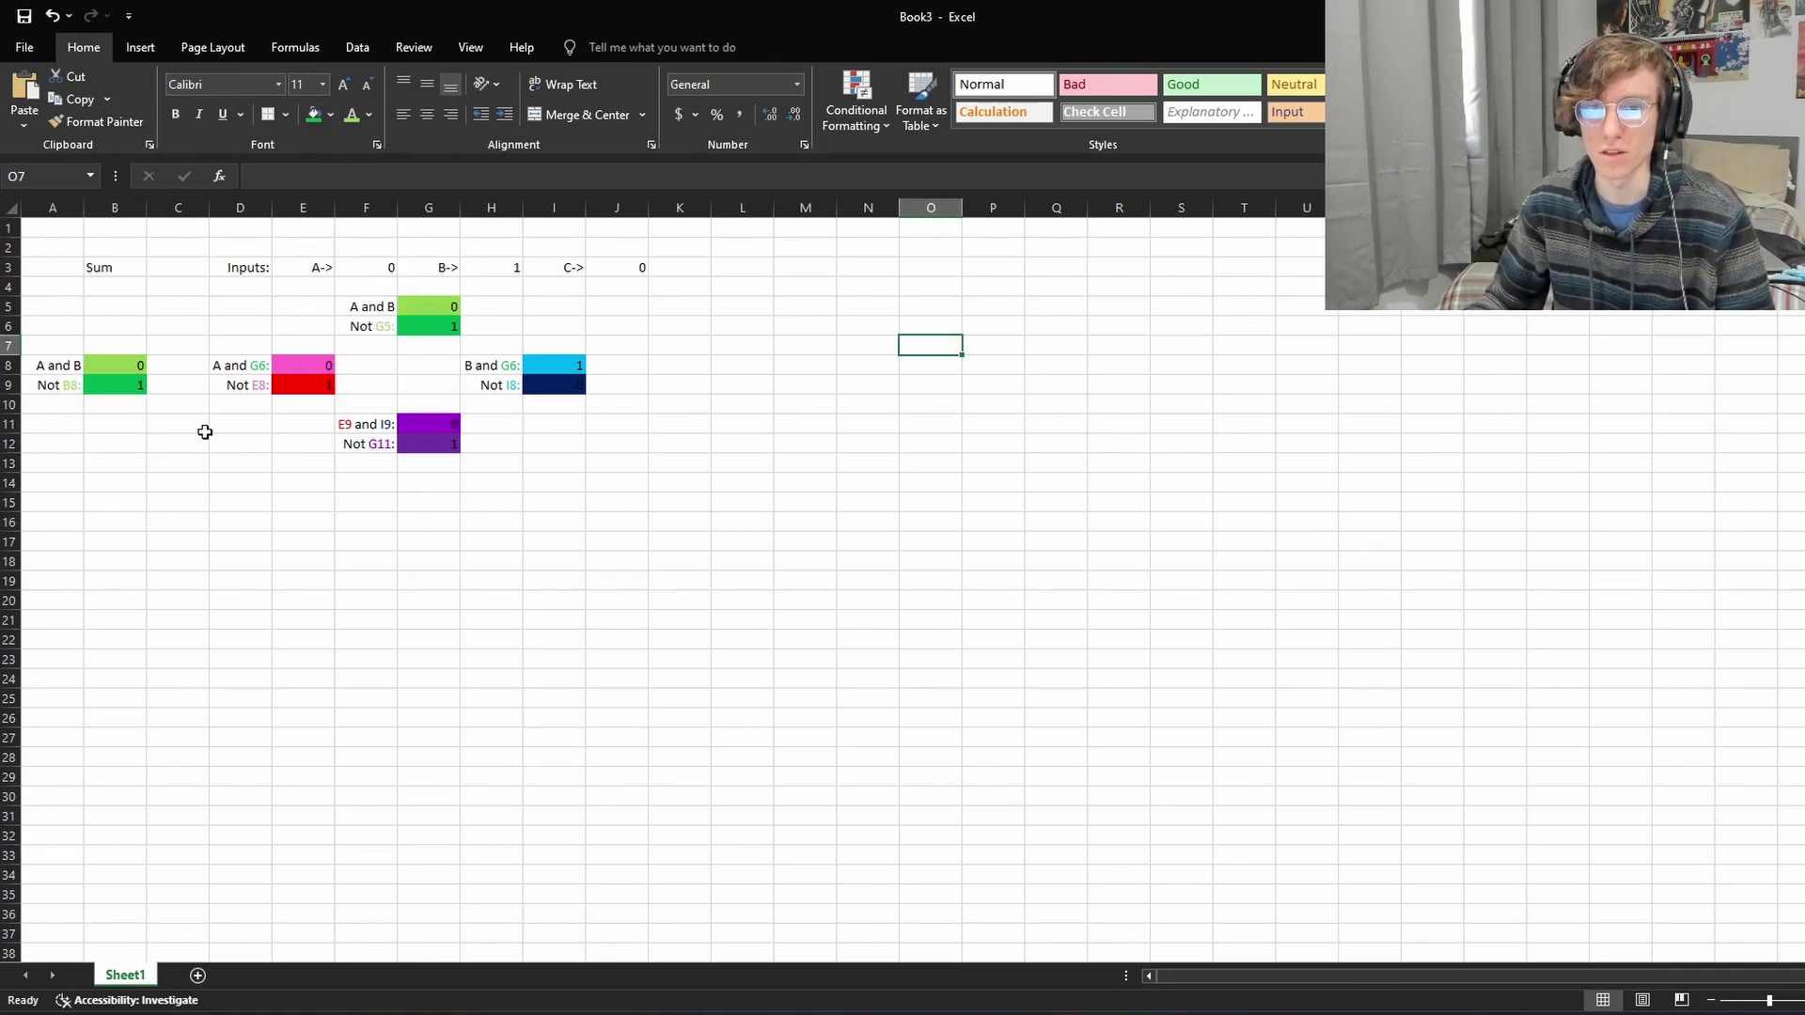
pyautogui.click(476, 500)
pyautogui.click(430, 501)
pyautogui.click(374, 534)
pyautogui.doubleClick(376, 525)
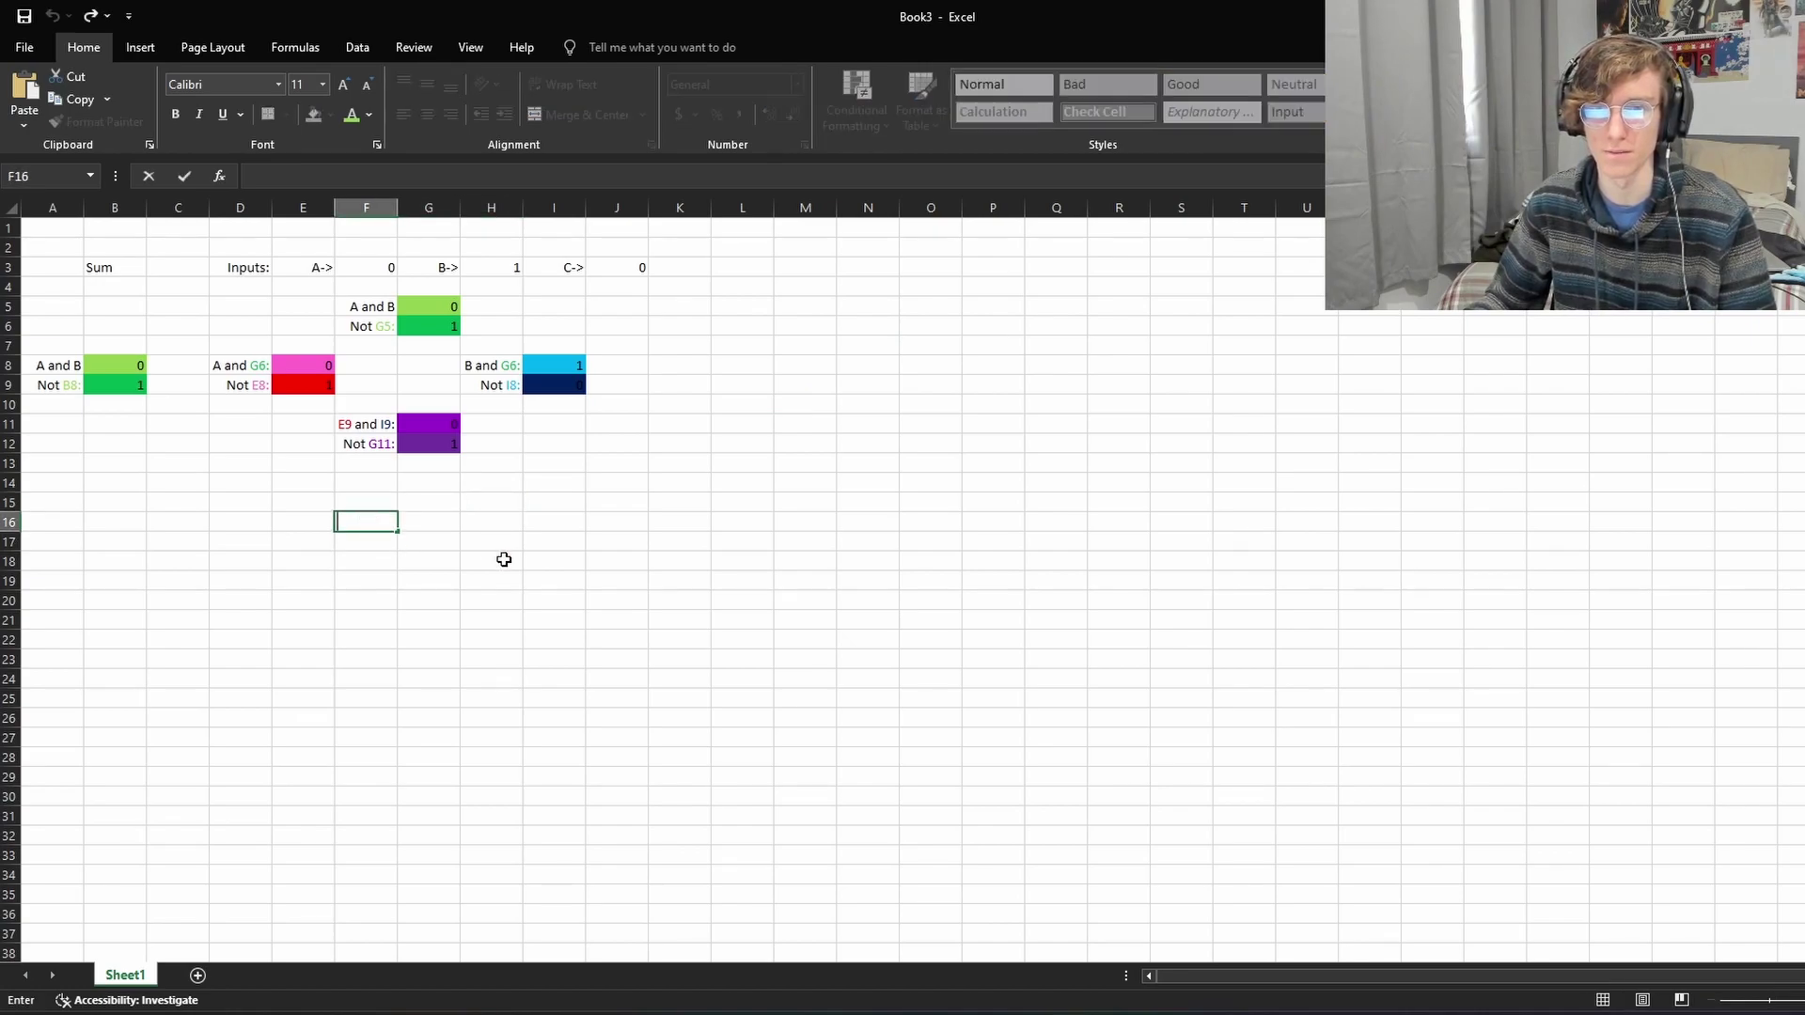
pyautogui.click(446, 521)
pyautogui.click(385, 522)
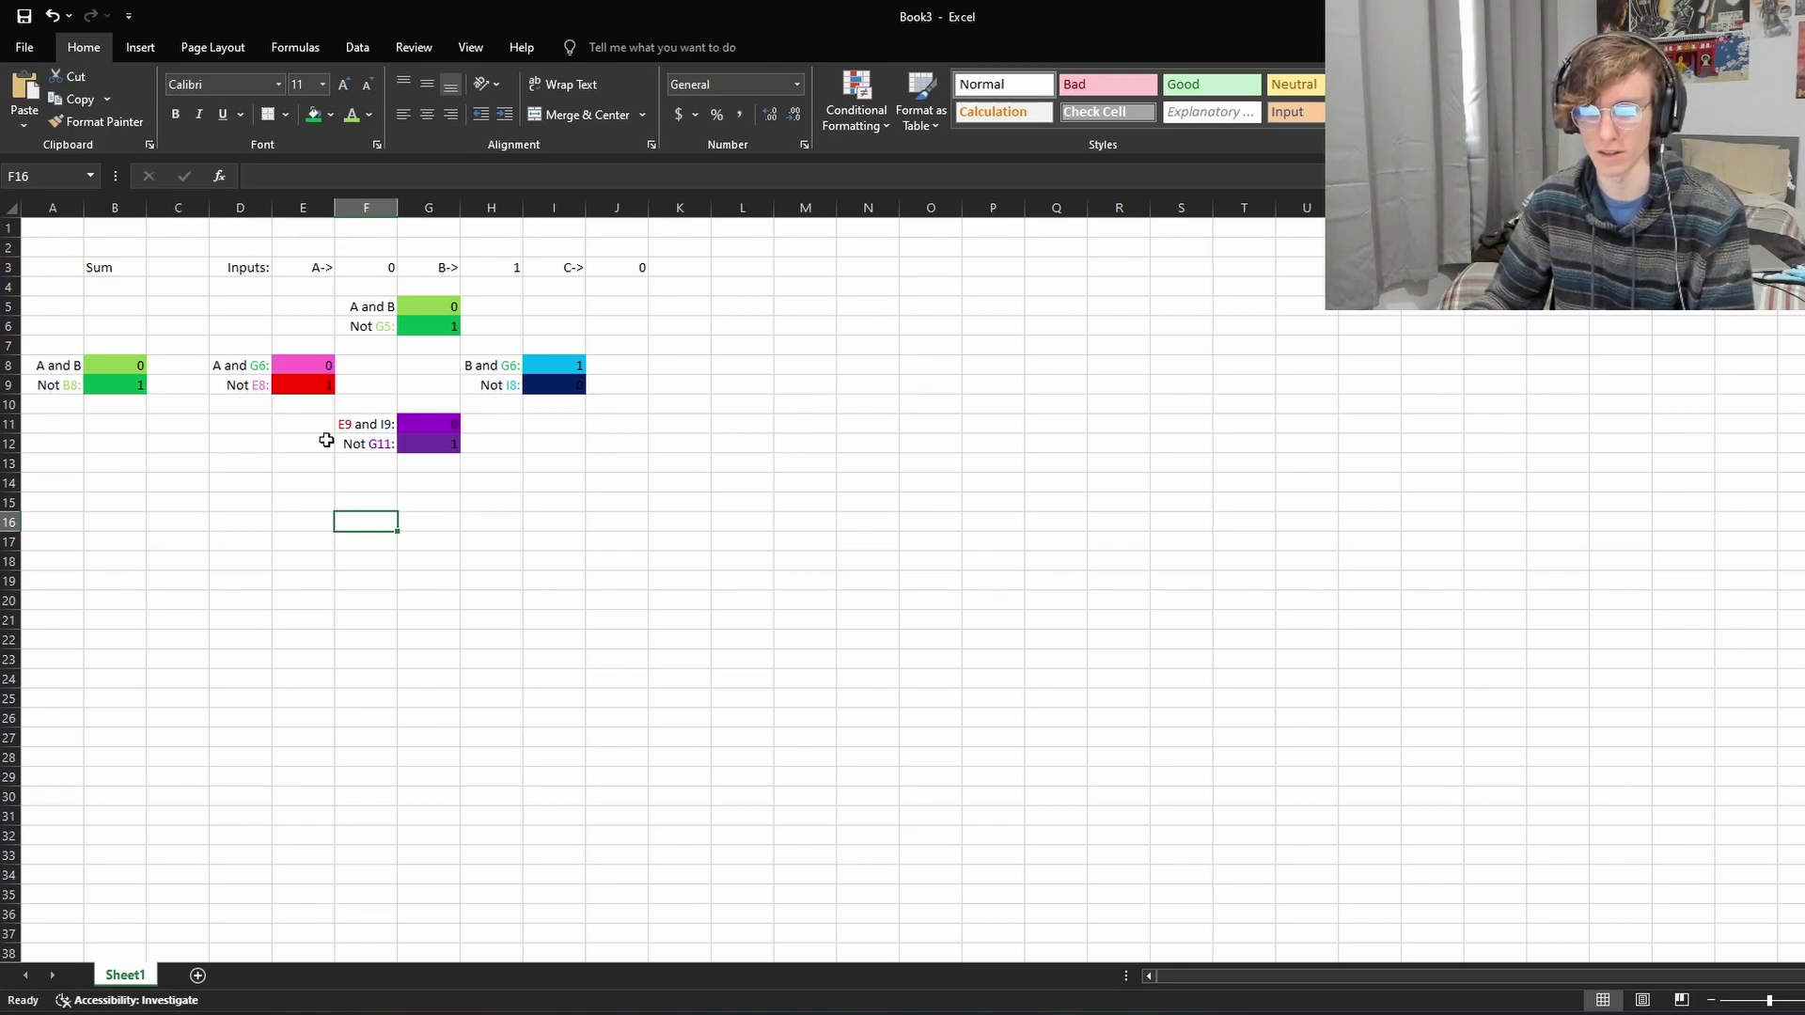
# Step: Link cell F16 to the AND result with =B8 and cell G16 to the final NOT result with =G12
pyautogui.write('=')
pyautogui.click(118, 367)
pyautogui.press('Return')
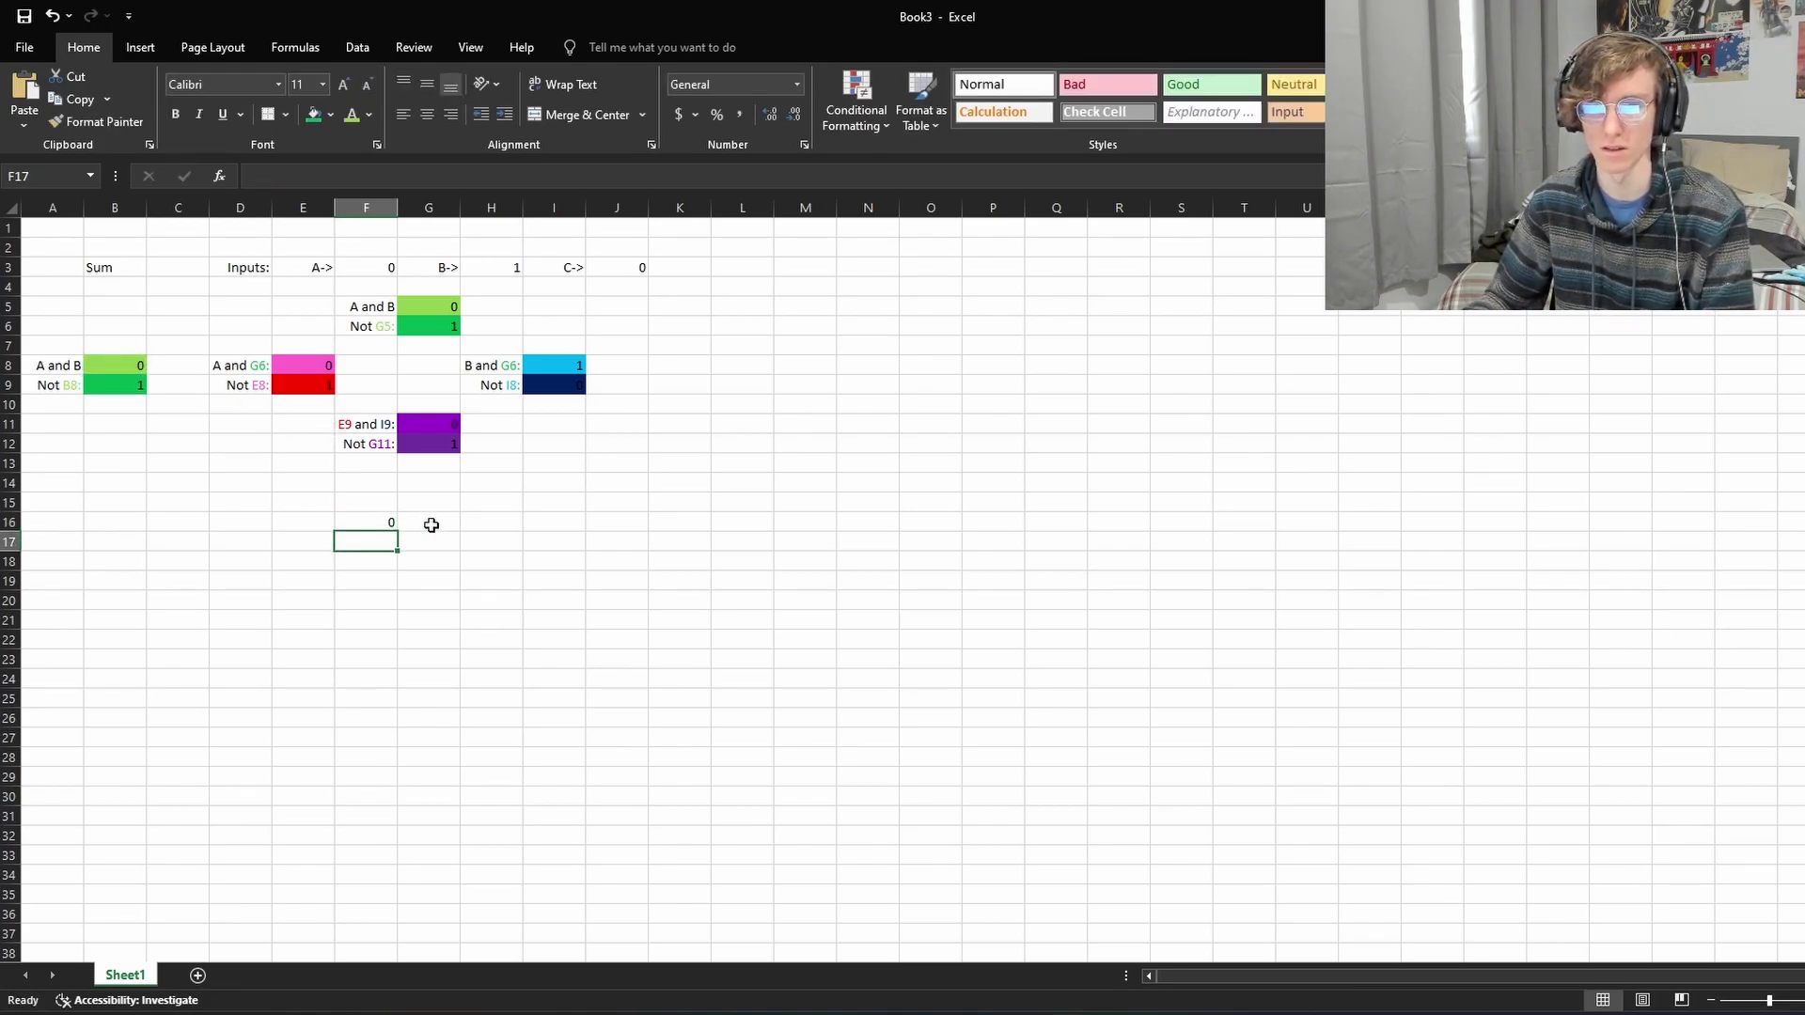
pyautogui.click(430, 524)
pyautogui.write('=')
pyautogui.click(436, 447)
pyautogui.press('Return')
# Step: Compare the linked results in F16 and G16 with the A and B inputs in F3 and H3
pyautogui.click(591, 503)
pyautogui.click(391, 528)
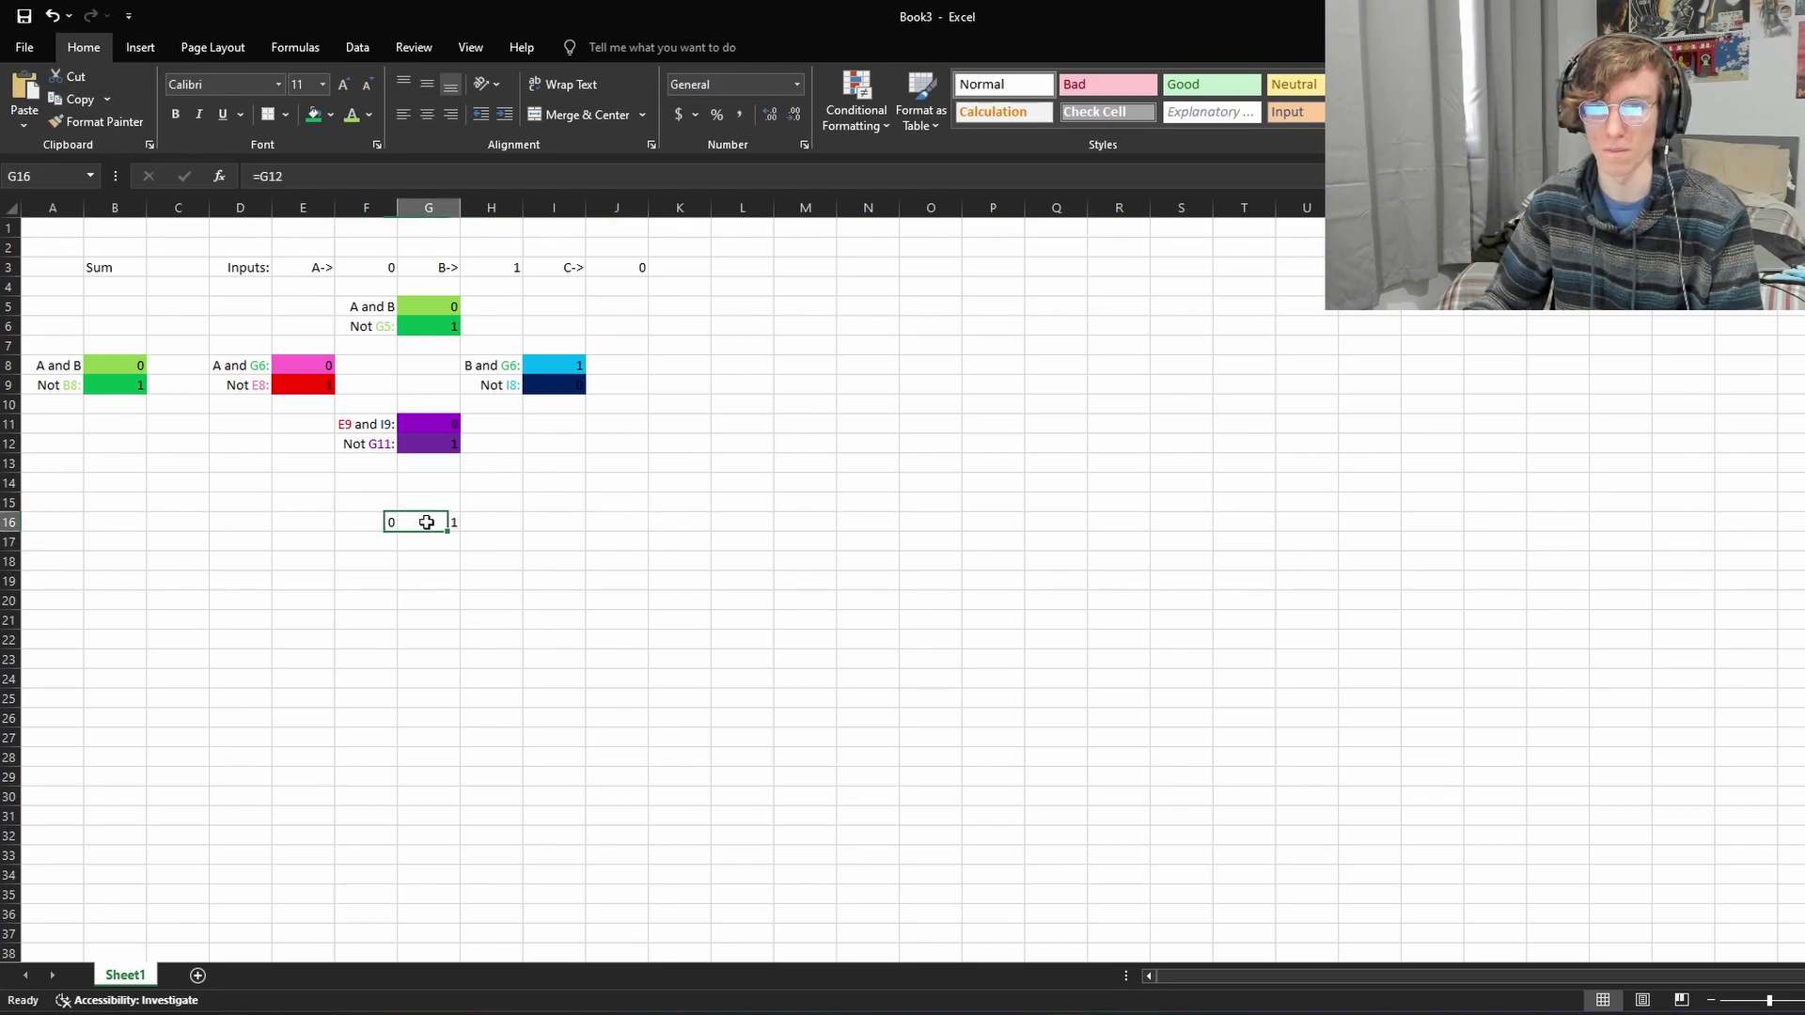
pyautogui.click(403, 520)
pyautogui.click(386, 525)
pyautogui.click(455, 524)
pyautogui.click(391, 523)
pyautogui.click(442, 522)
pyautogui.click(385, 554)
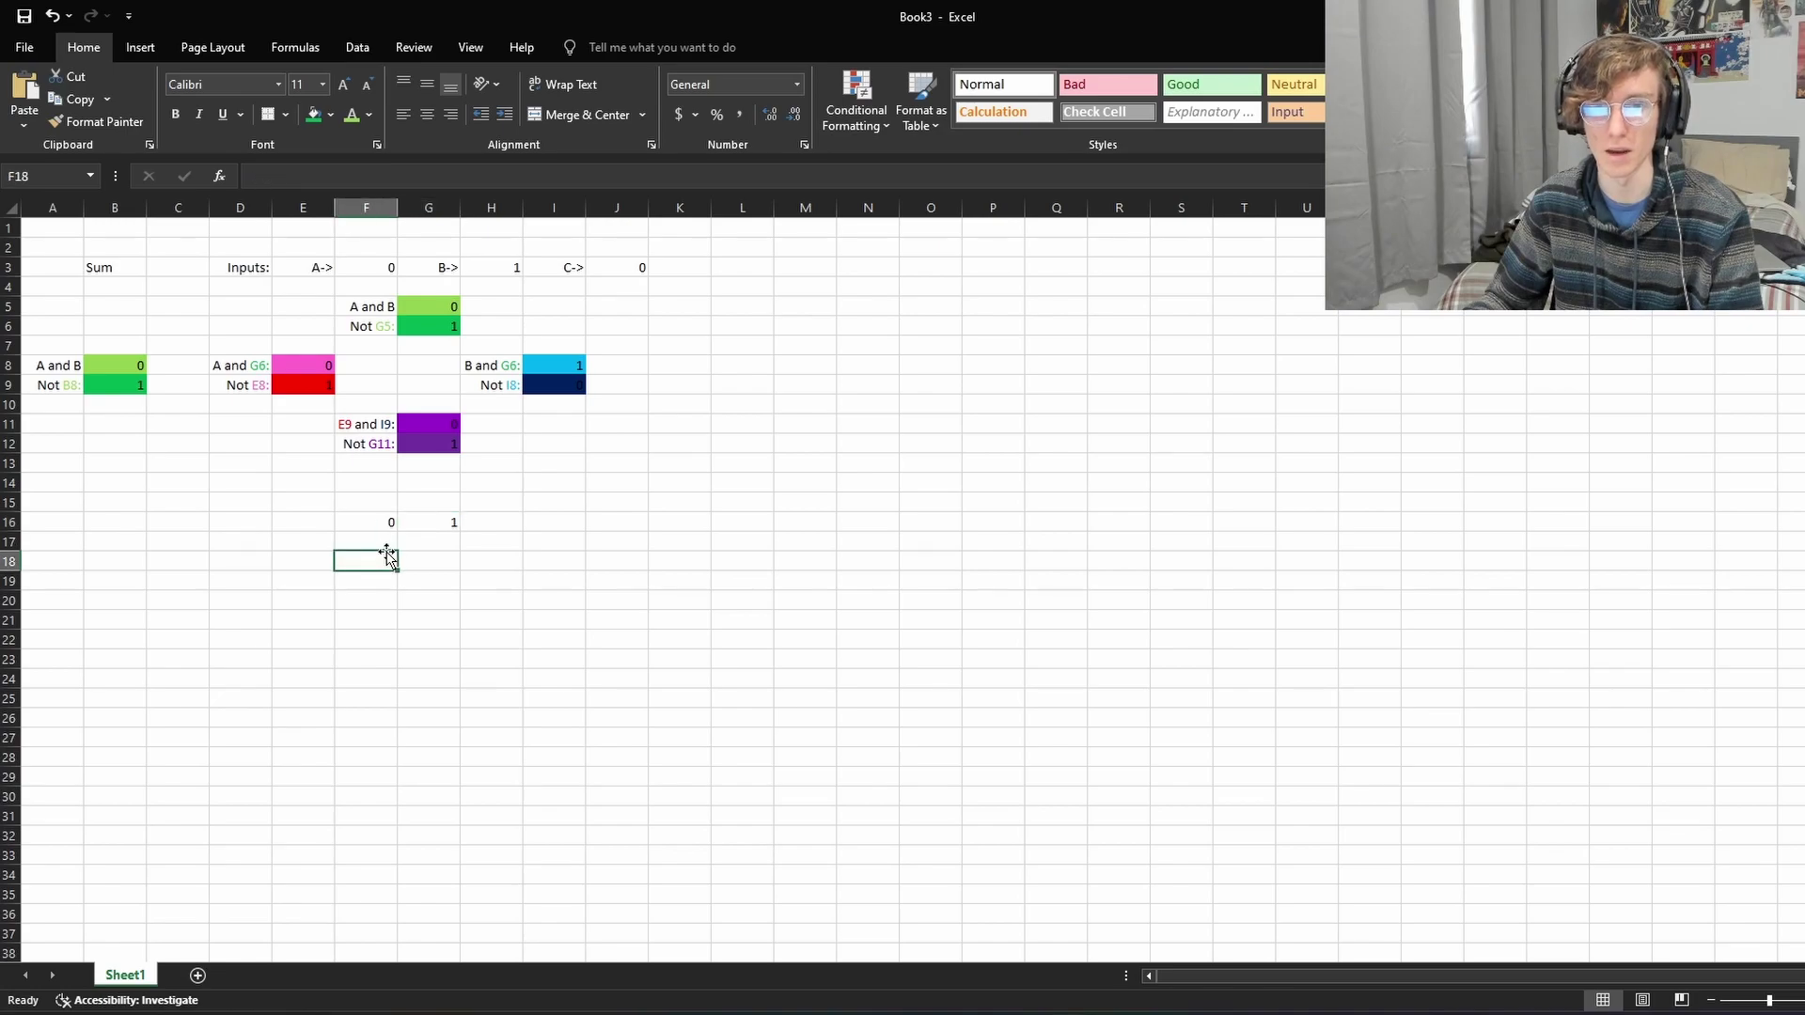
pyautogui.click(374, 269)
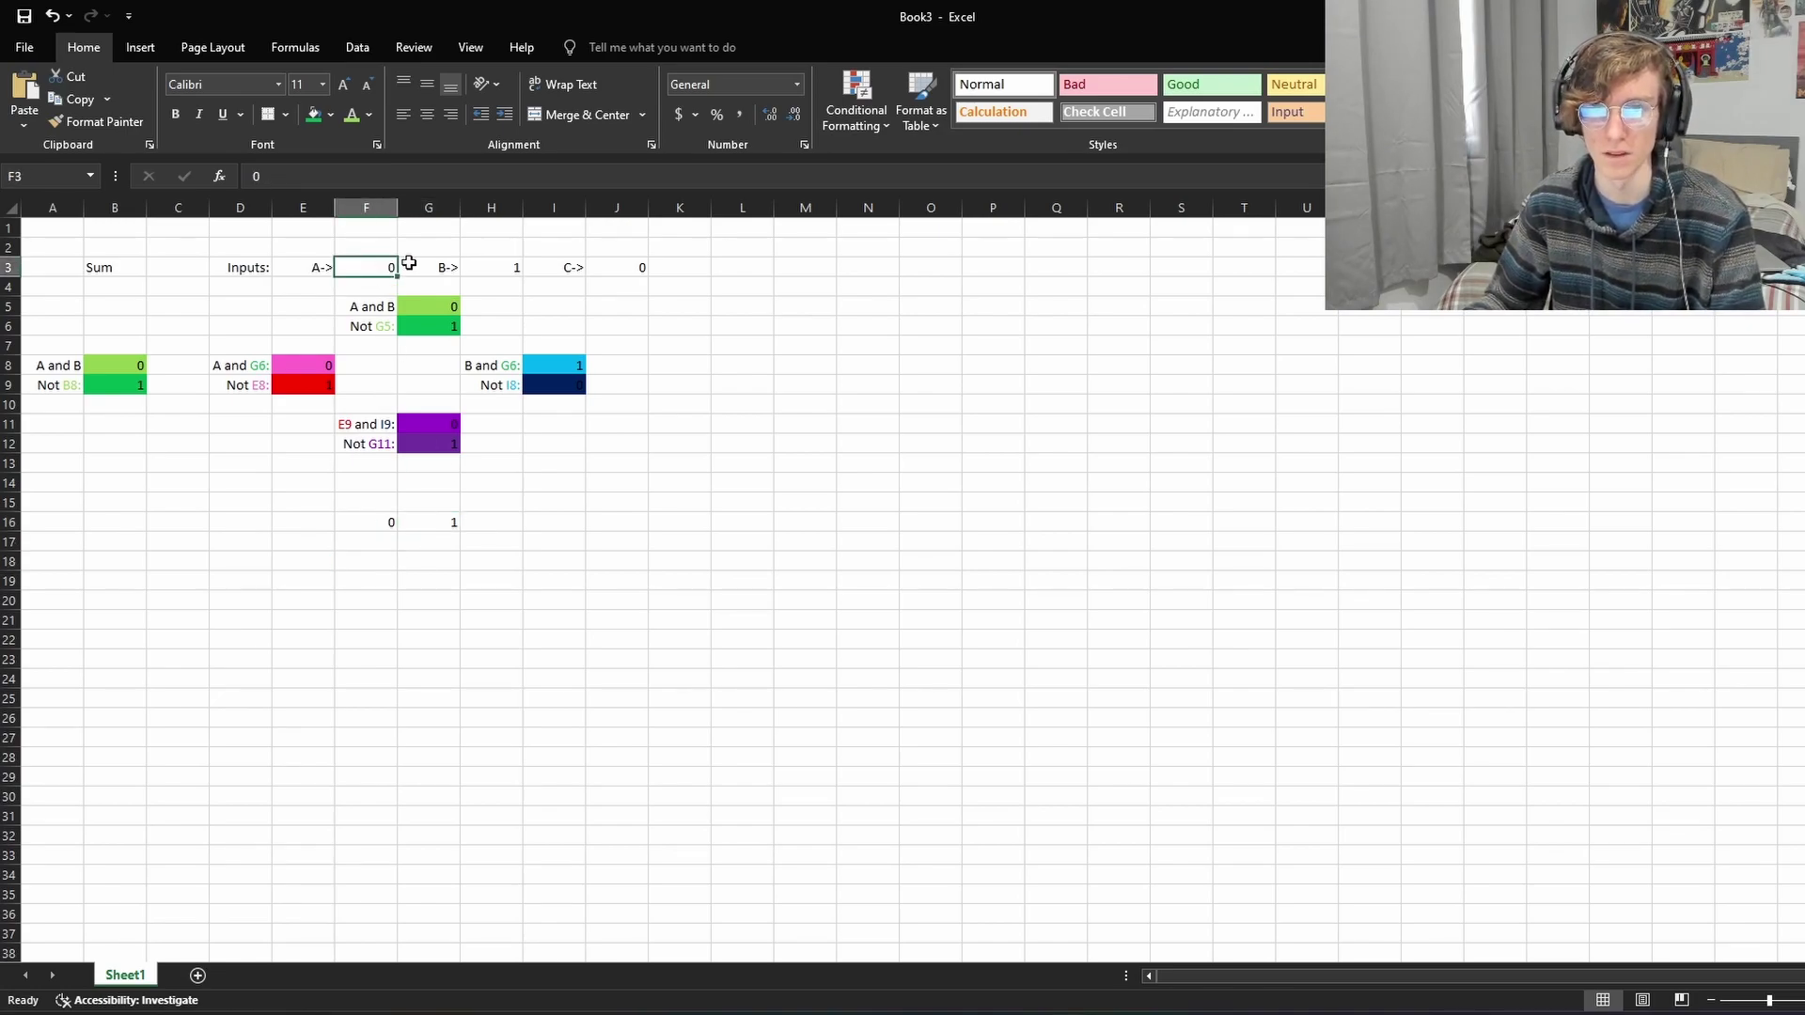
pyautogui.click(496, 267)
pyautogui.click(389, 270)
pyautogui.click(502, 268)
pyautogui.click(376, 263)
pyautogui.click(440, 520)
pyautogui.click(388, 523)
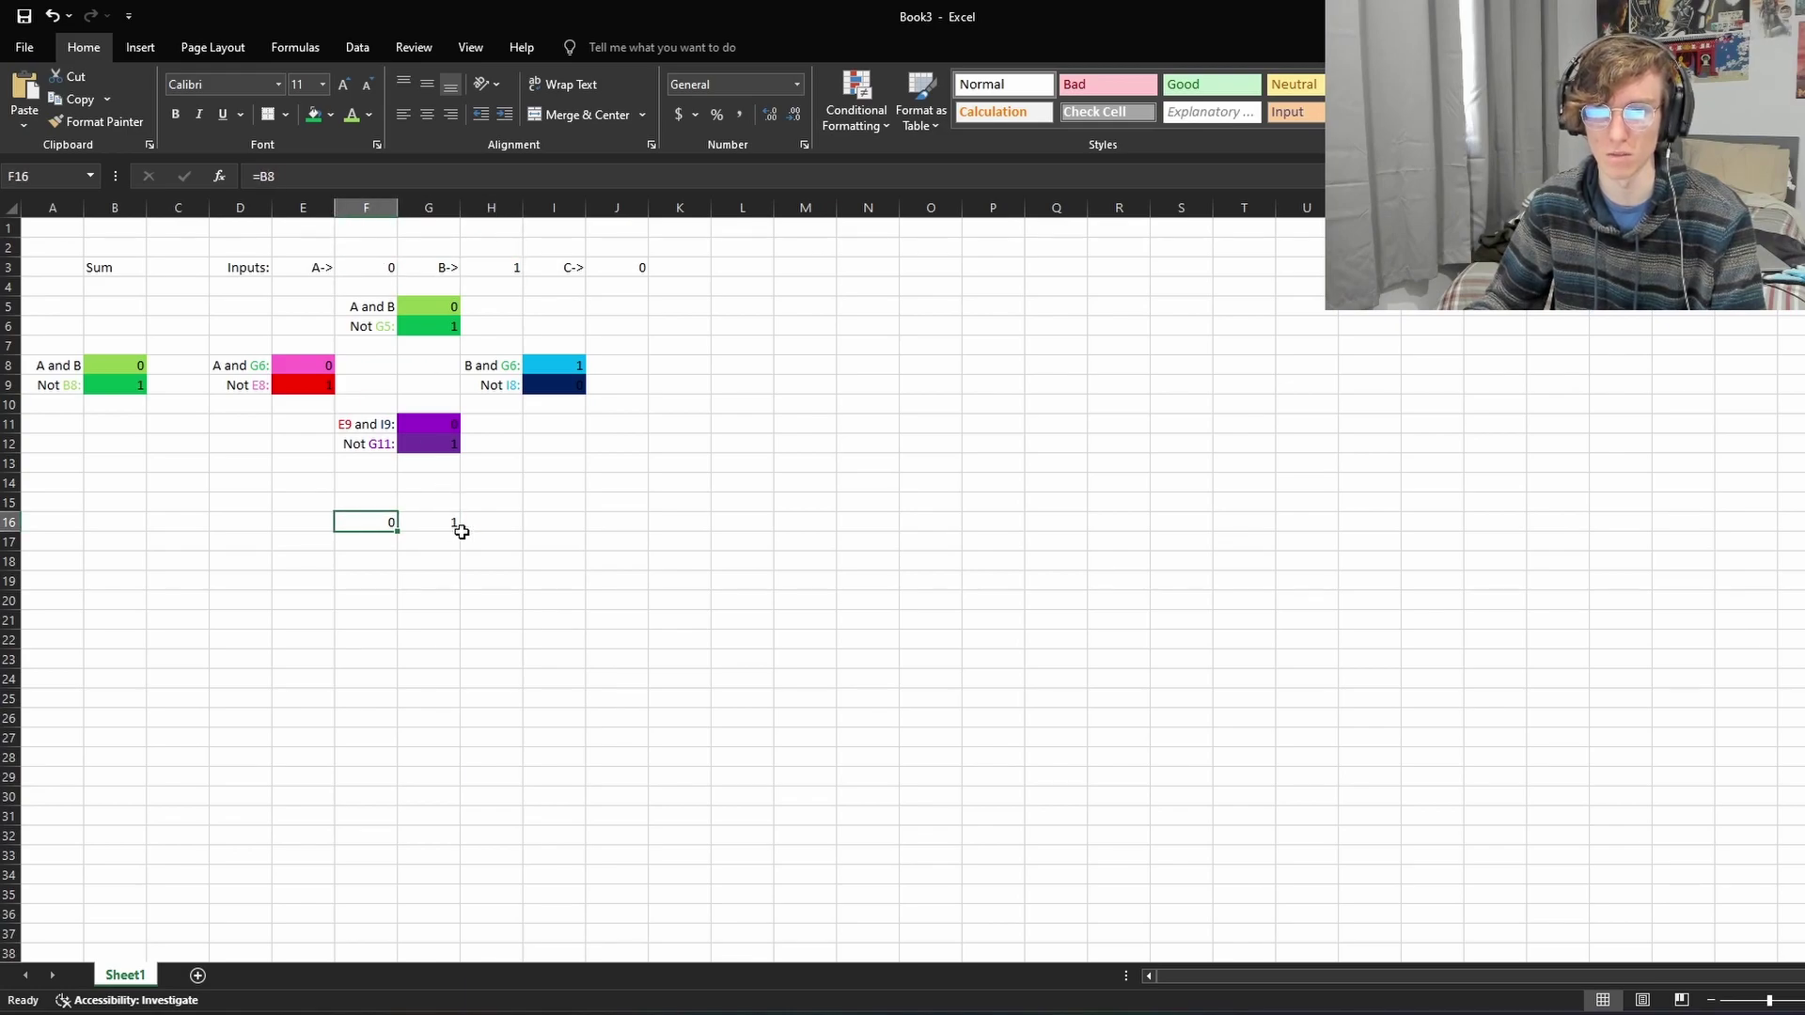
pyautogui.click(510, 528)
# Step: Set input B in cell H3 to 0 and check the linked results in F16 and G16
pyautogui.click(513, 269)
pyautogui.doubleClick(513, 269)
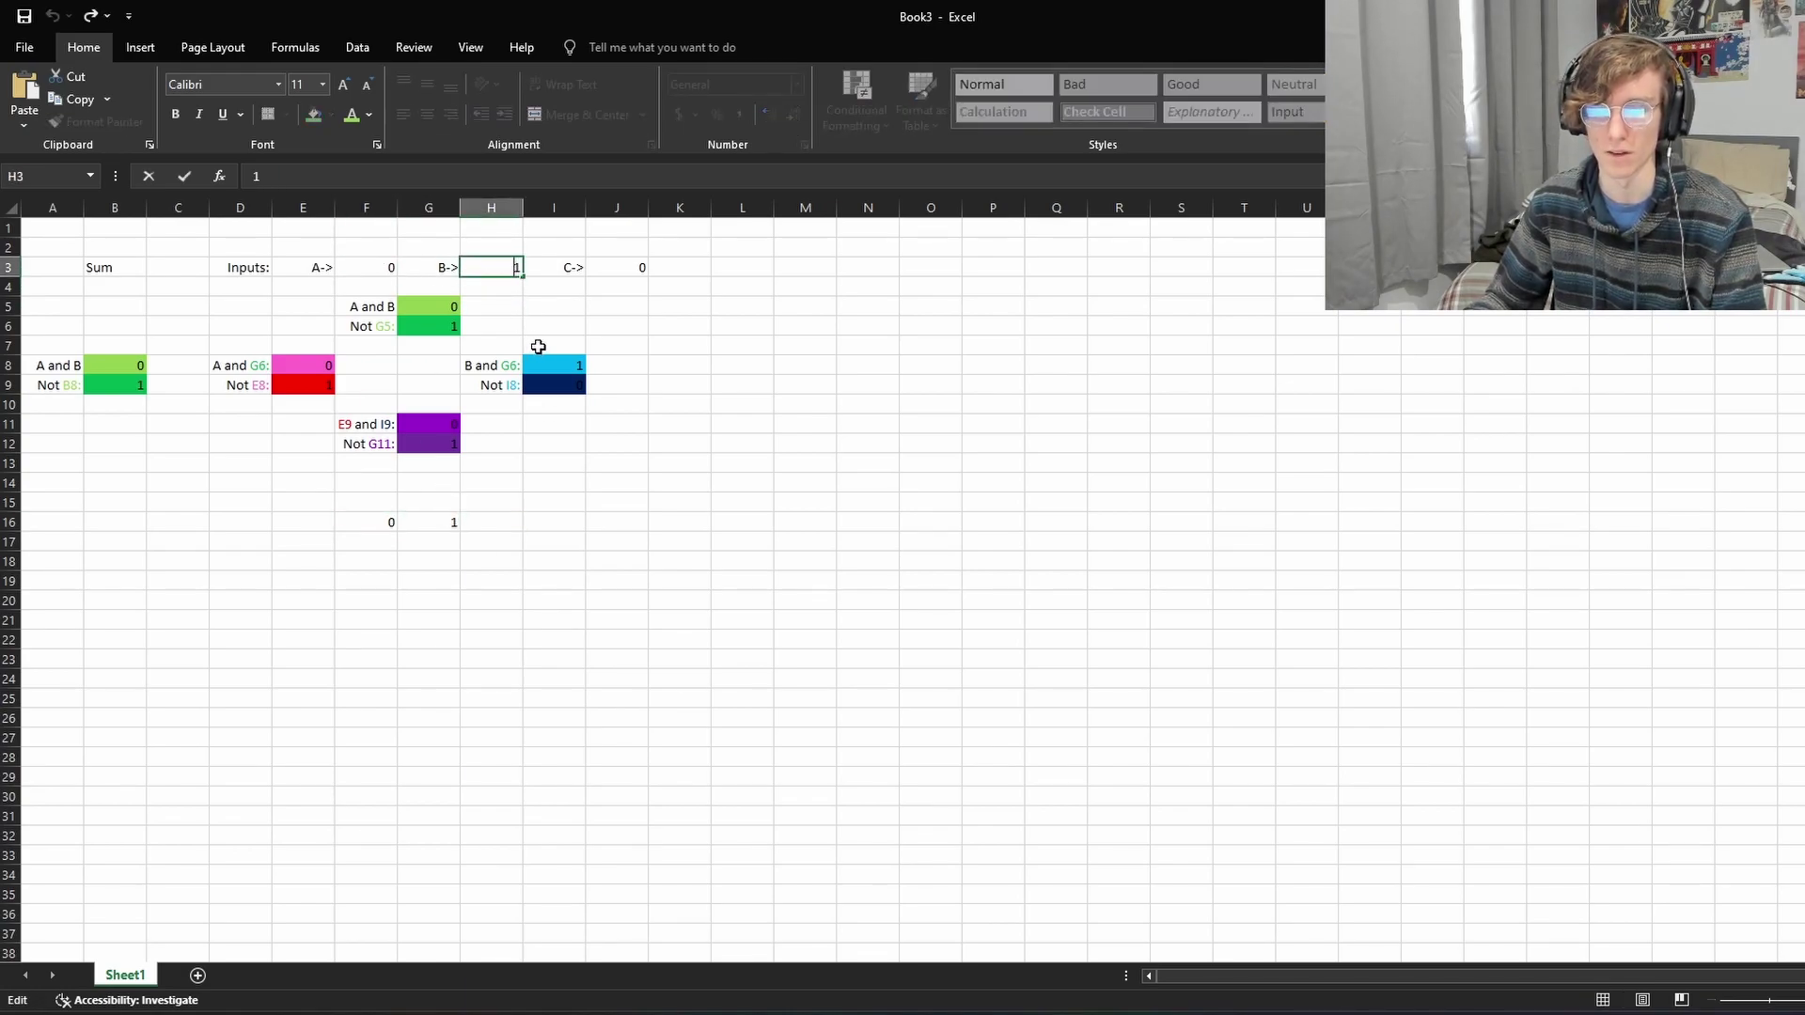
pyautogui.press('Return')
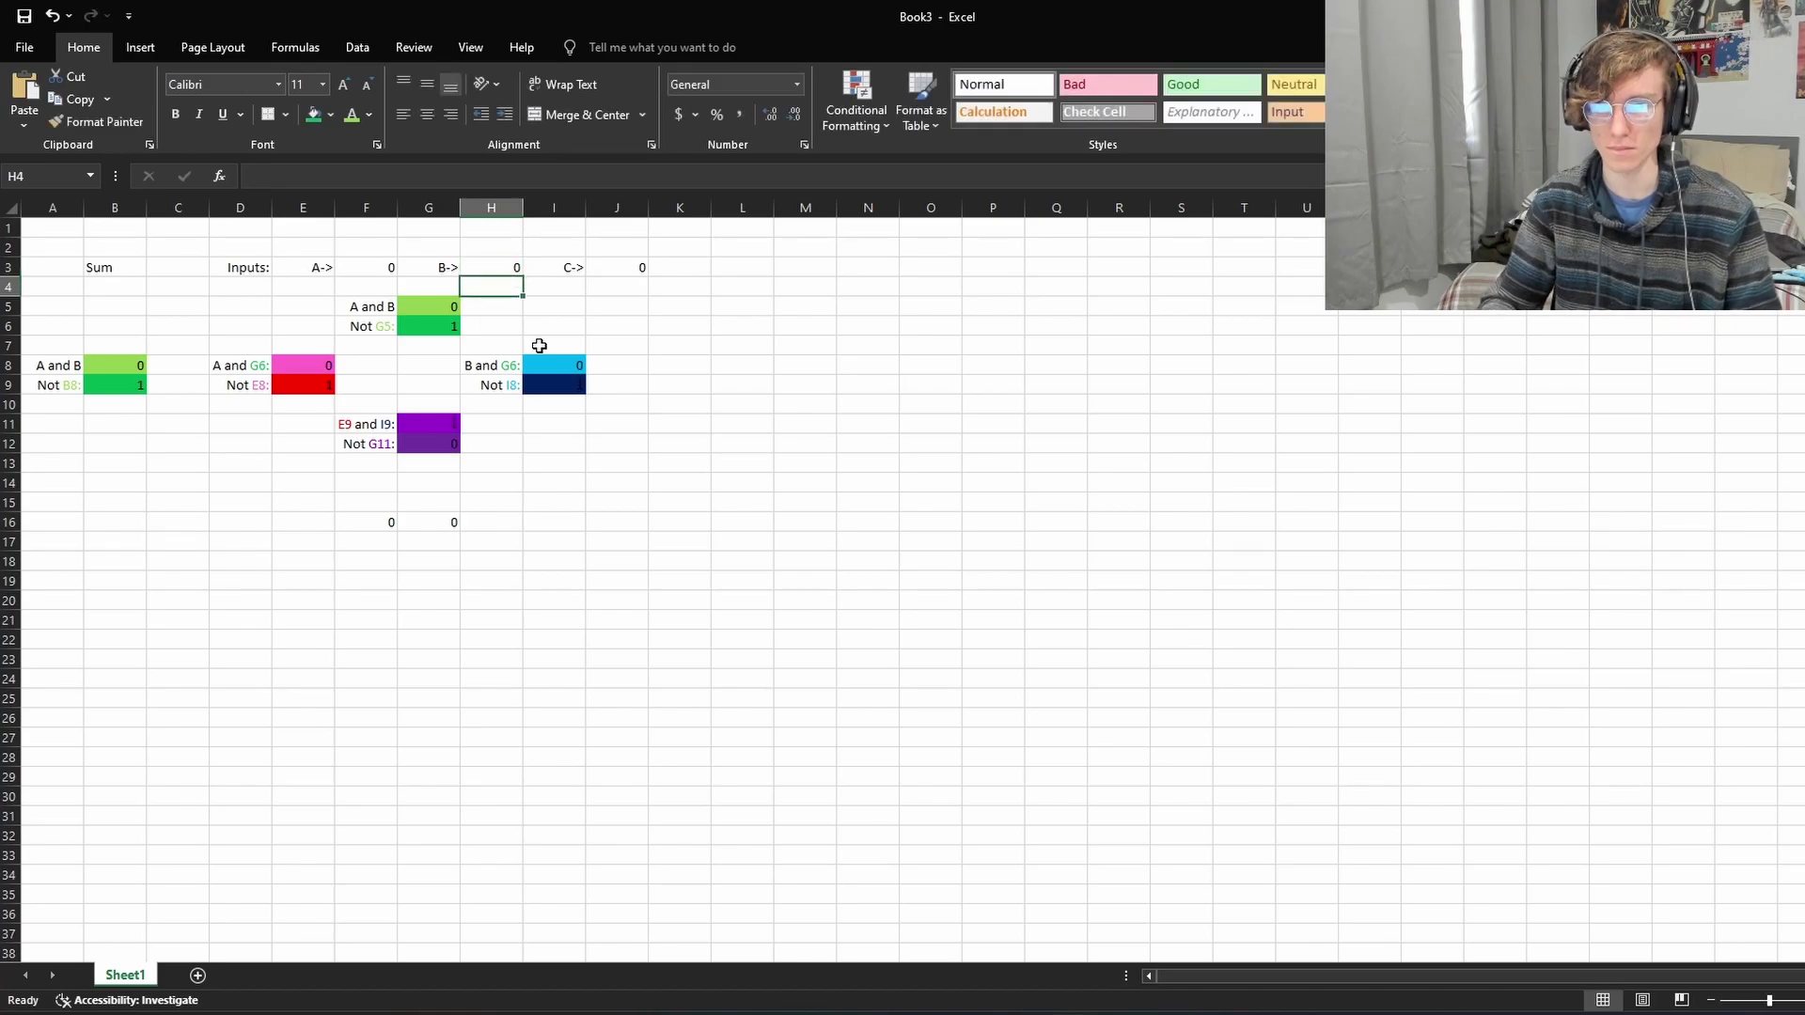
pyautogui.click(435, 525)
pyautogui.click(379, 524)
pyautogui.click(431, 527)
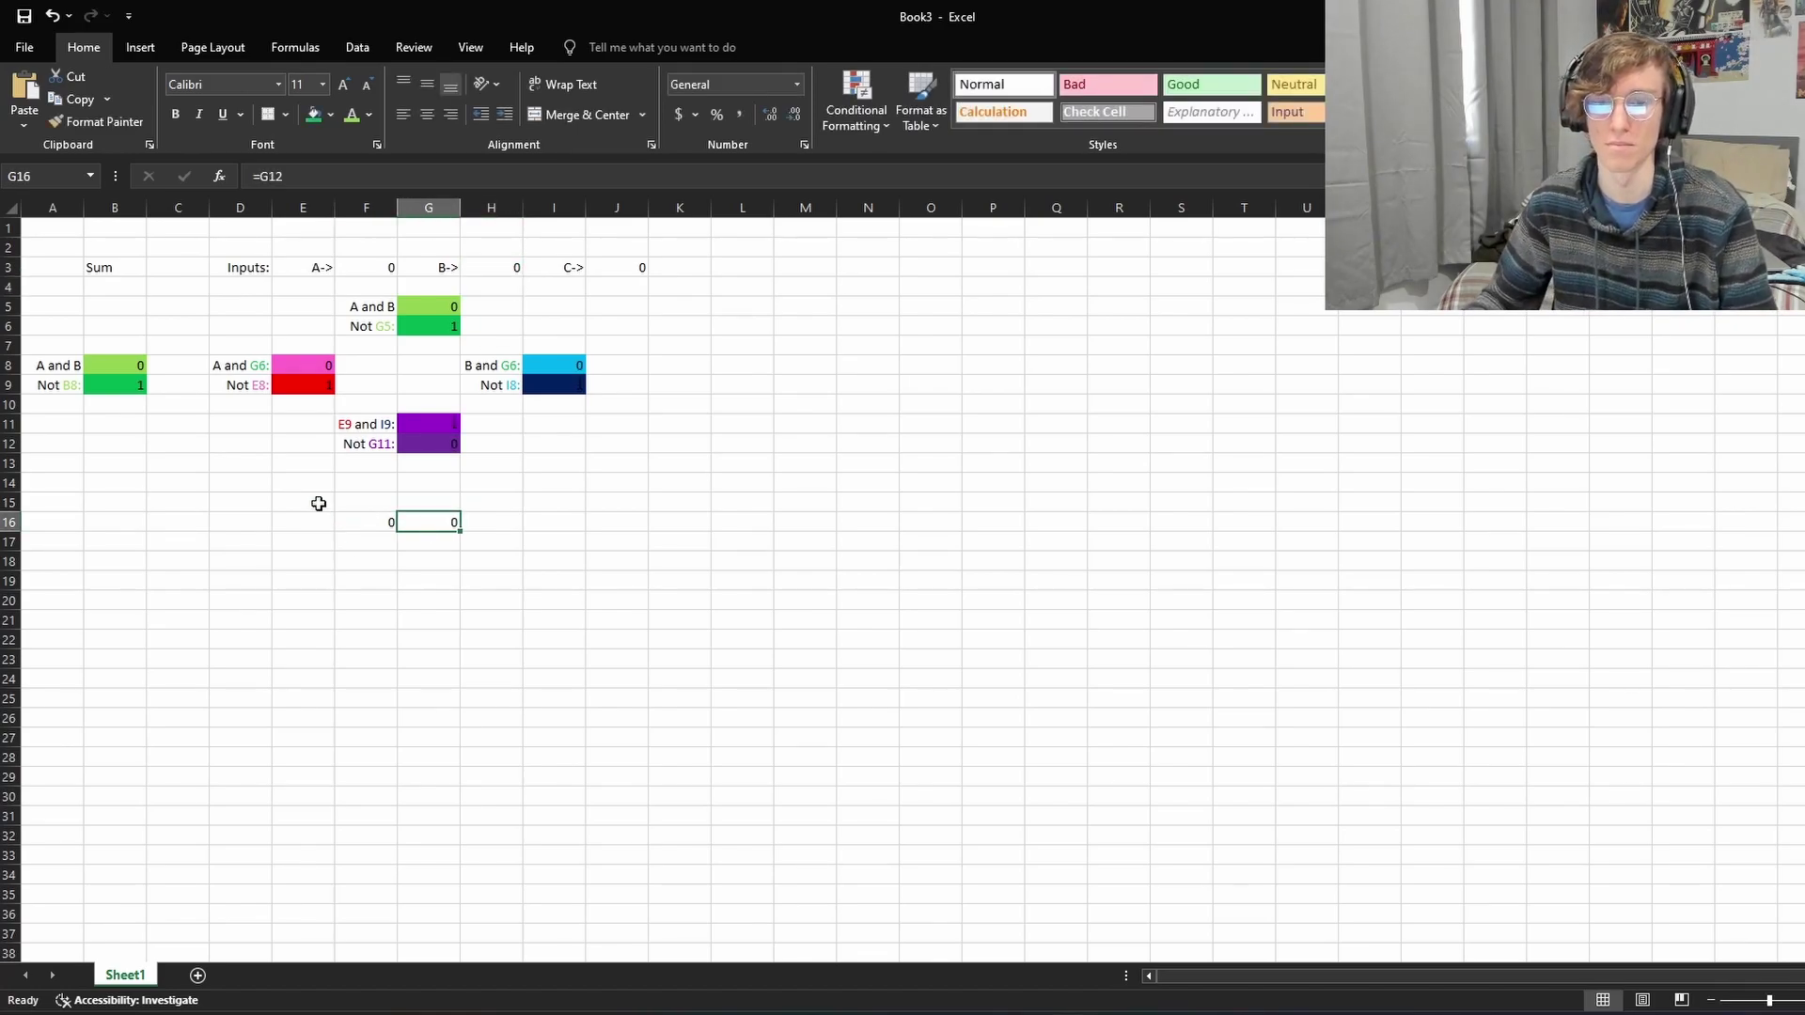
# Step: Set inputs A (F3) and B (H3) to 1 and check the linked results in F16 and G16
pyautogui.click(491, 265)
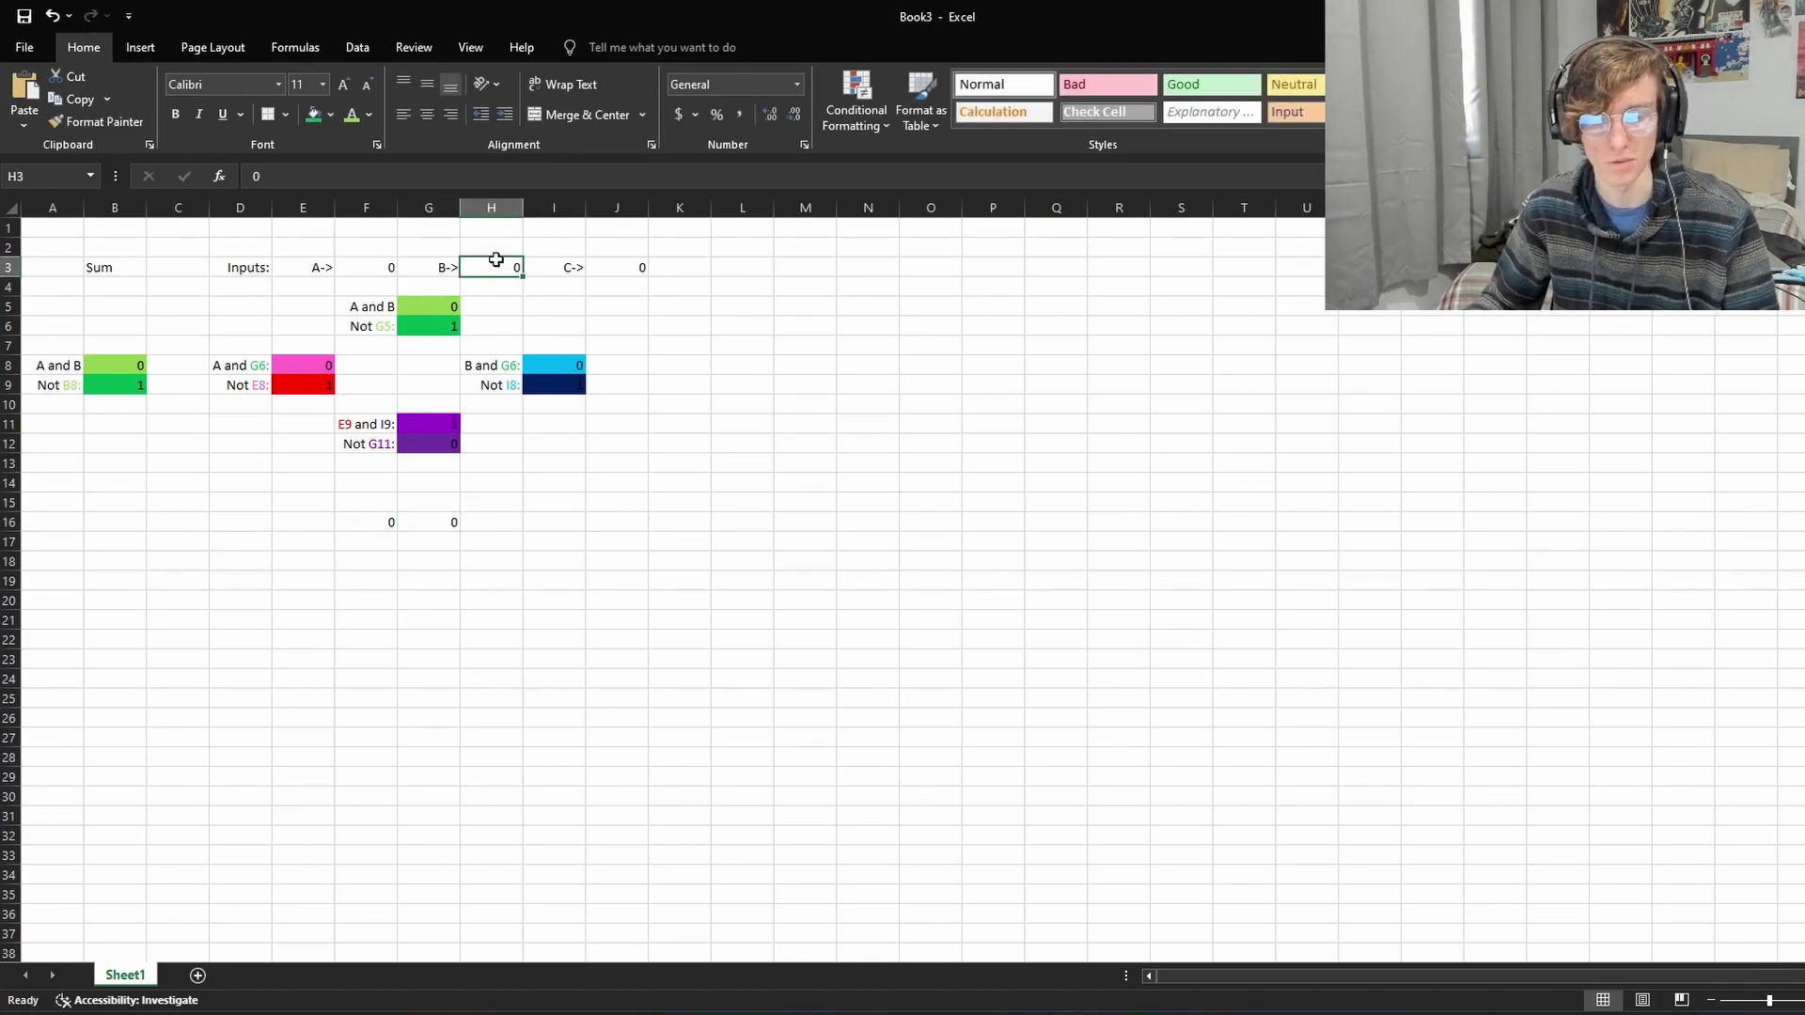
pyautogui.write('1')
pyautogui.click(390, 266)
pyautogui.write('1')
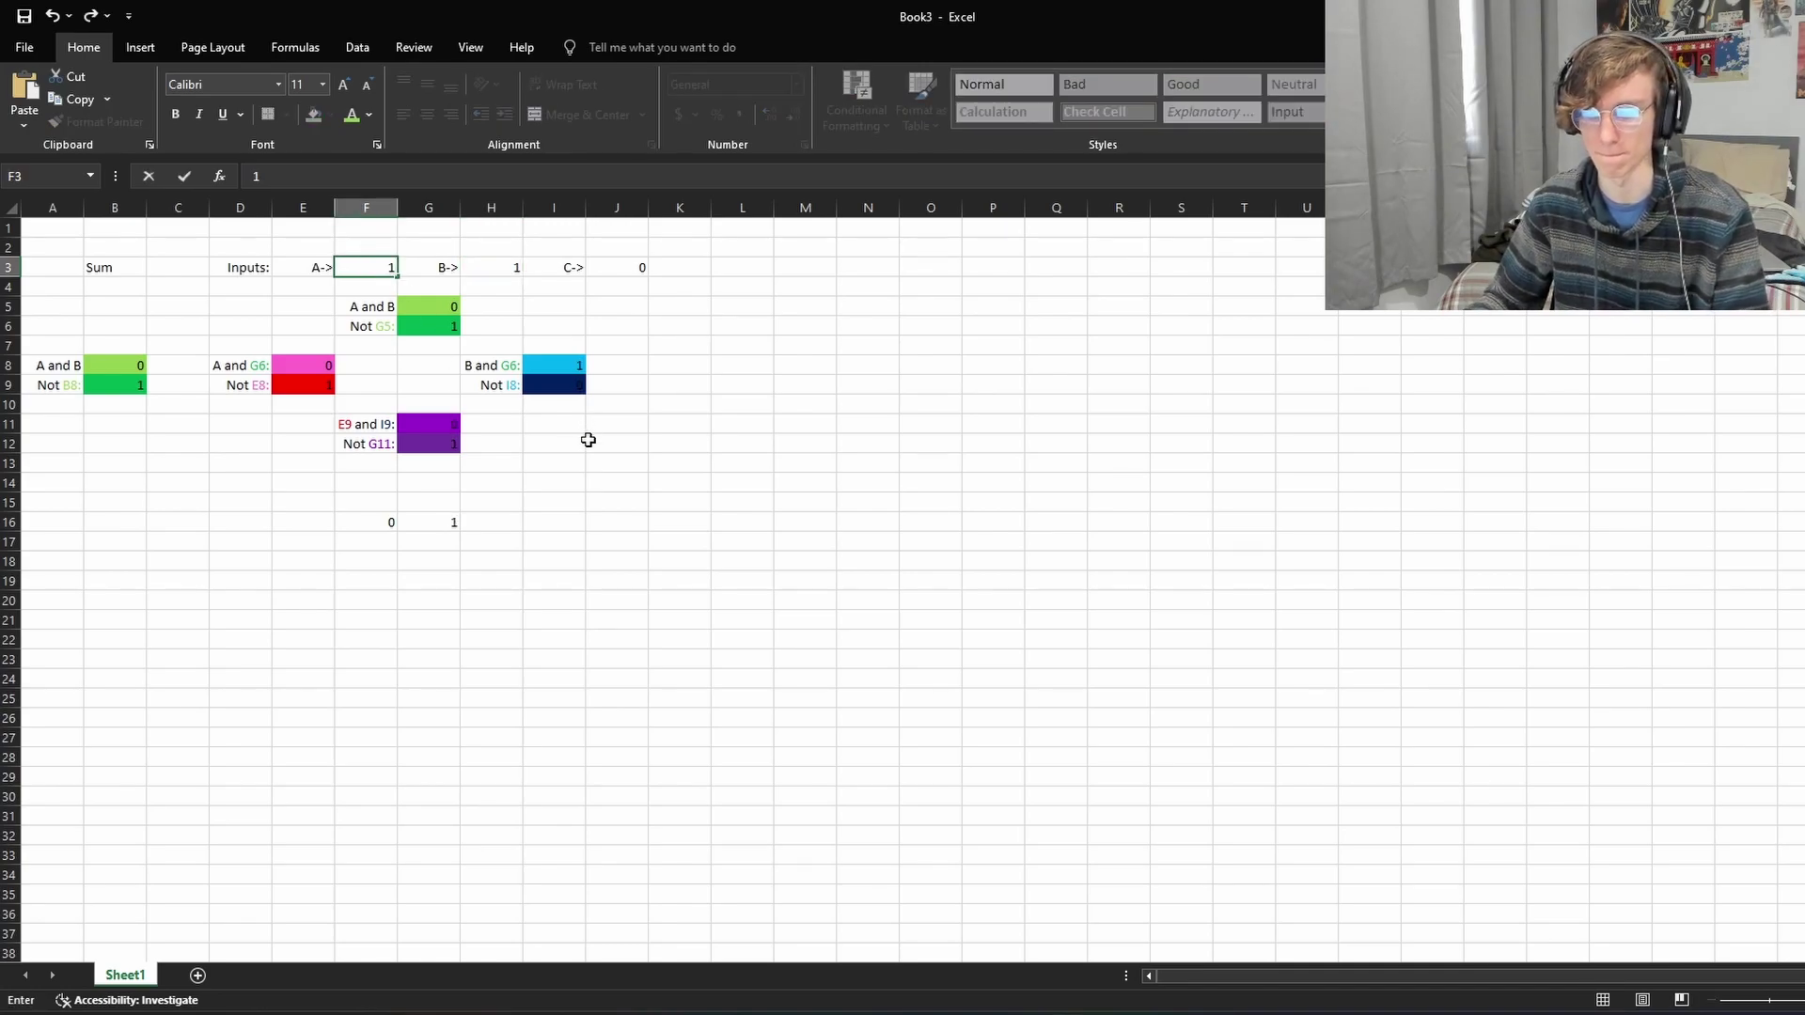
pyautogui.press('Return')
pyautogui.click(426, 515)
pyautogui.click(370, 523)
pyautogui.click(440, 523)
# Step: Enter the binary place values 1, 2, 4, 8 and 16 in row 17, running from G17 back to C17
pyautogui.click(379, 545)
pyautogui.doubleClick(410, 543)
pyautogui.write('1')
pyautogui.press('Return')
pyautogui.click(383, 545)
pyautogui.write('2')
pyautogui.press('Return')
pyautogui.press('Up')
pyautogui.press('Left')
pyautogui.write('4')
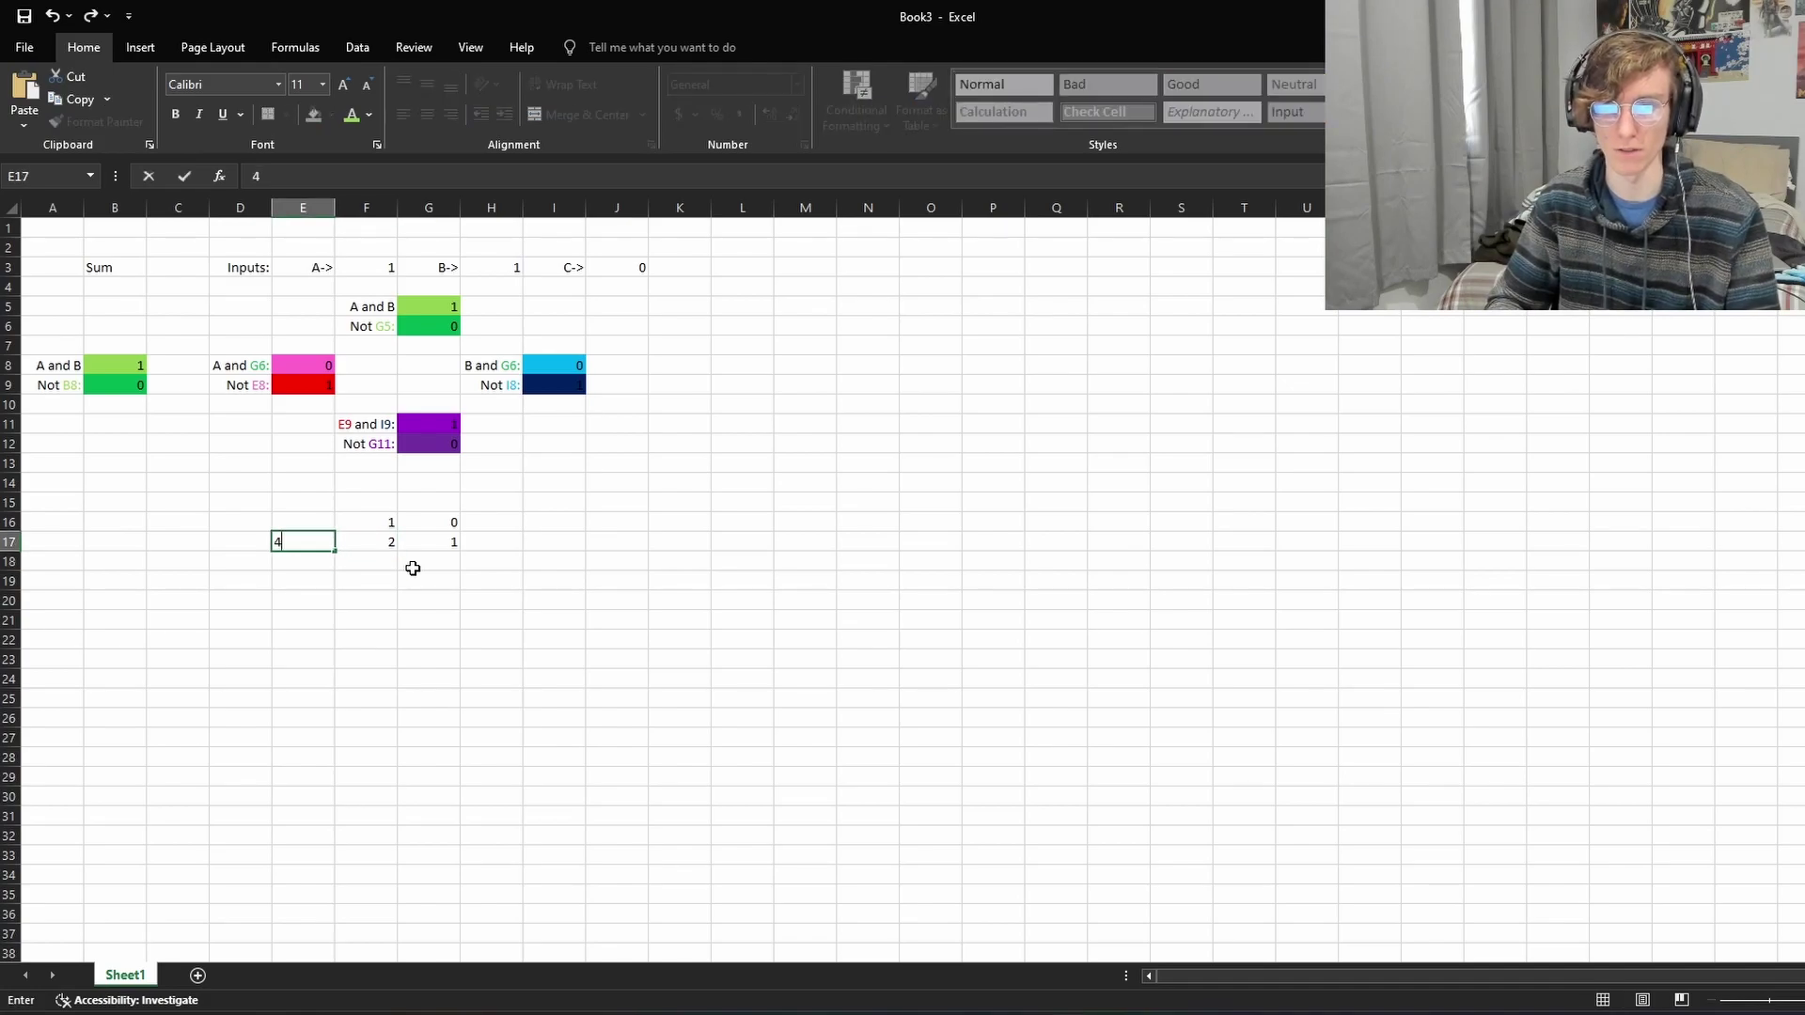
pyautogui.press('Left')
pyautogui.write('8')
pyautogui.press('Left')
pyautogui.write('16')
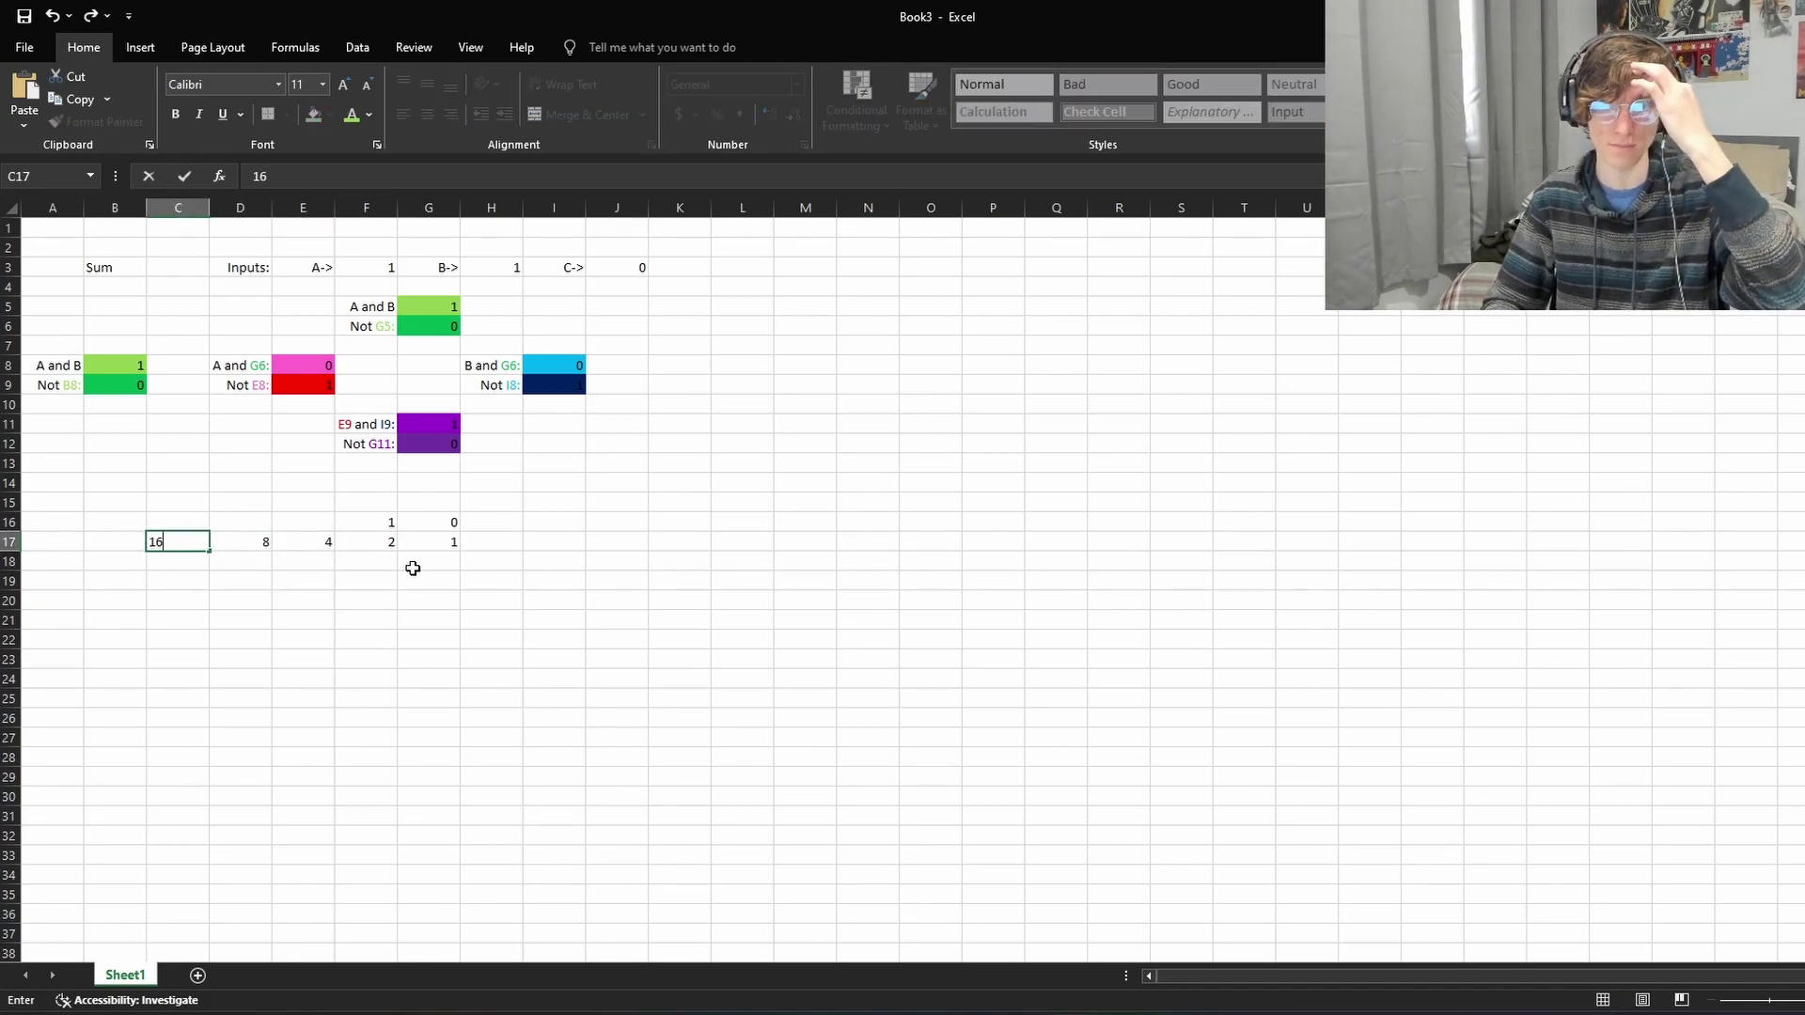
pyautogui.click(645, 541)
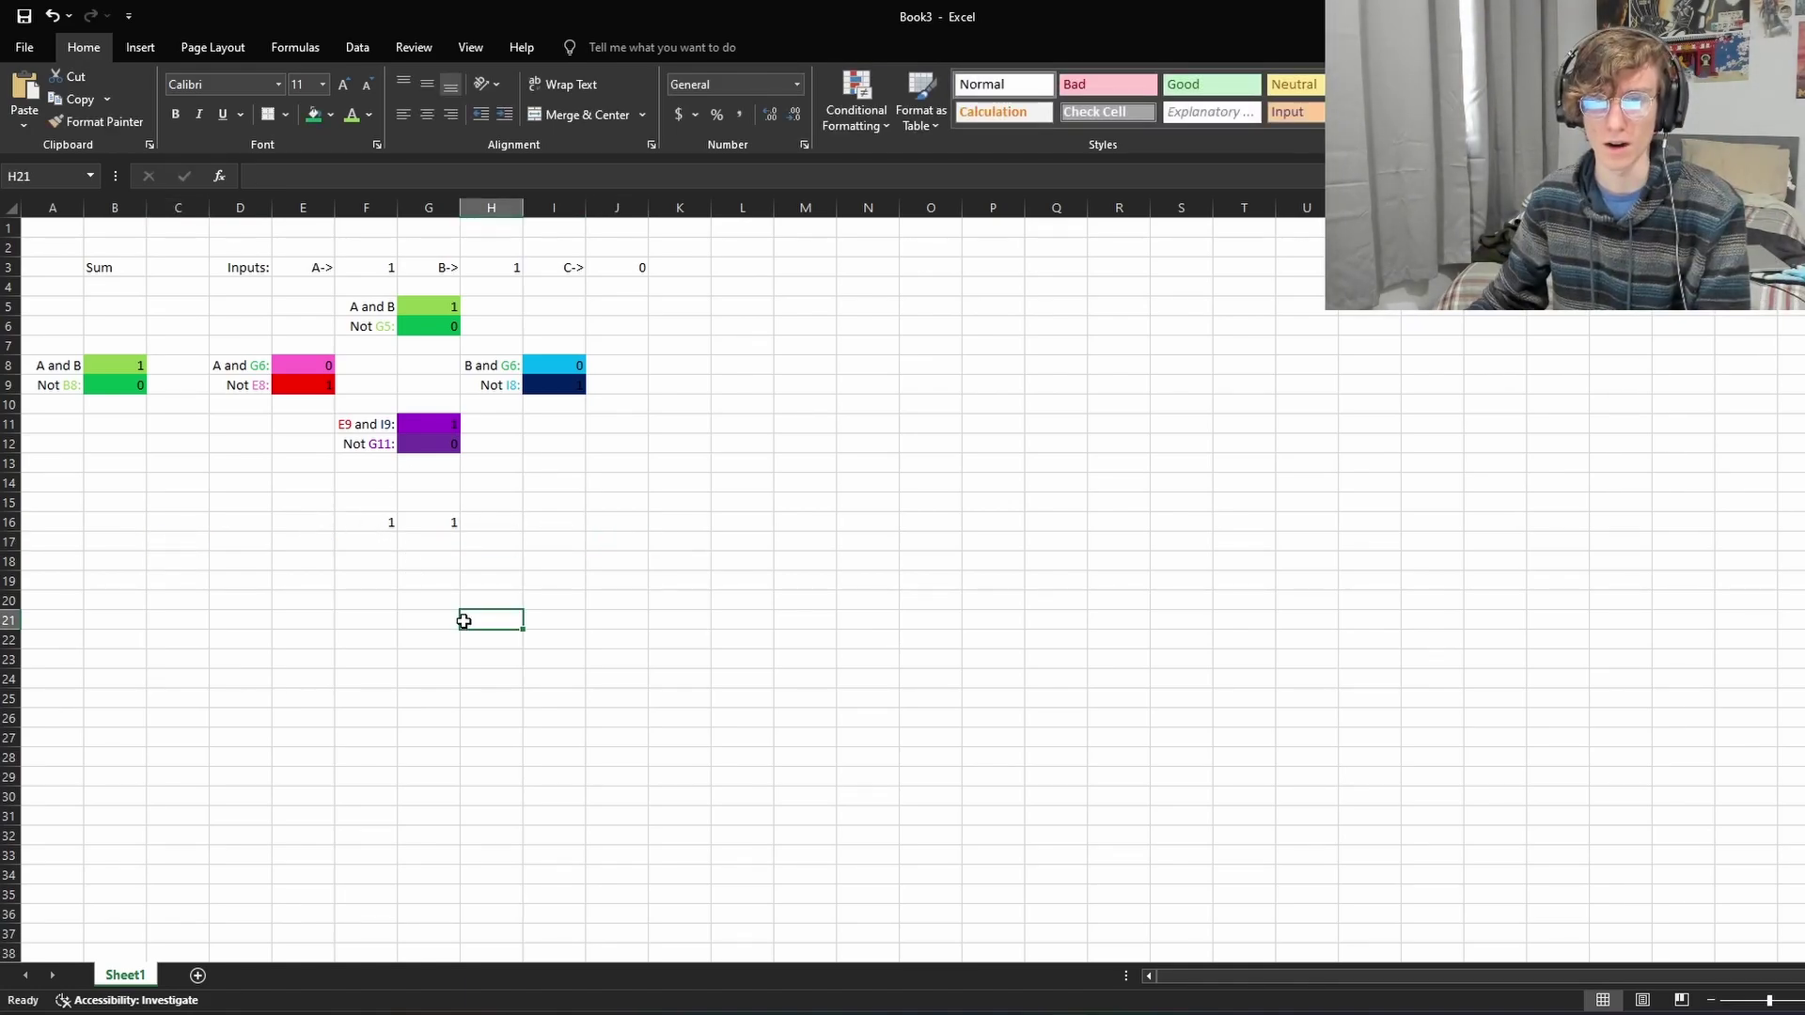
# Step: Clear the contents of the result cells G16 and F16
pyautogui.click(432, 527)
pyautogui.press('BackSpace')
pyautogui.click(379, 525)
pyautogui.press('BackSpace')
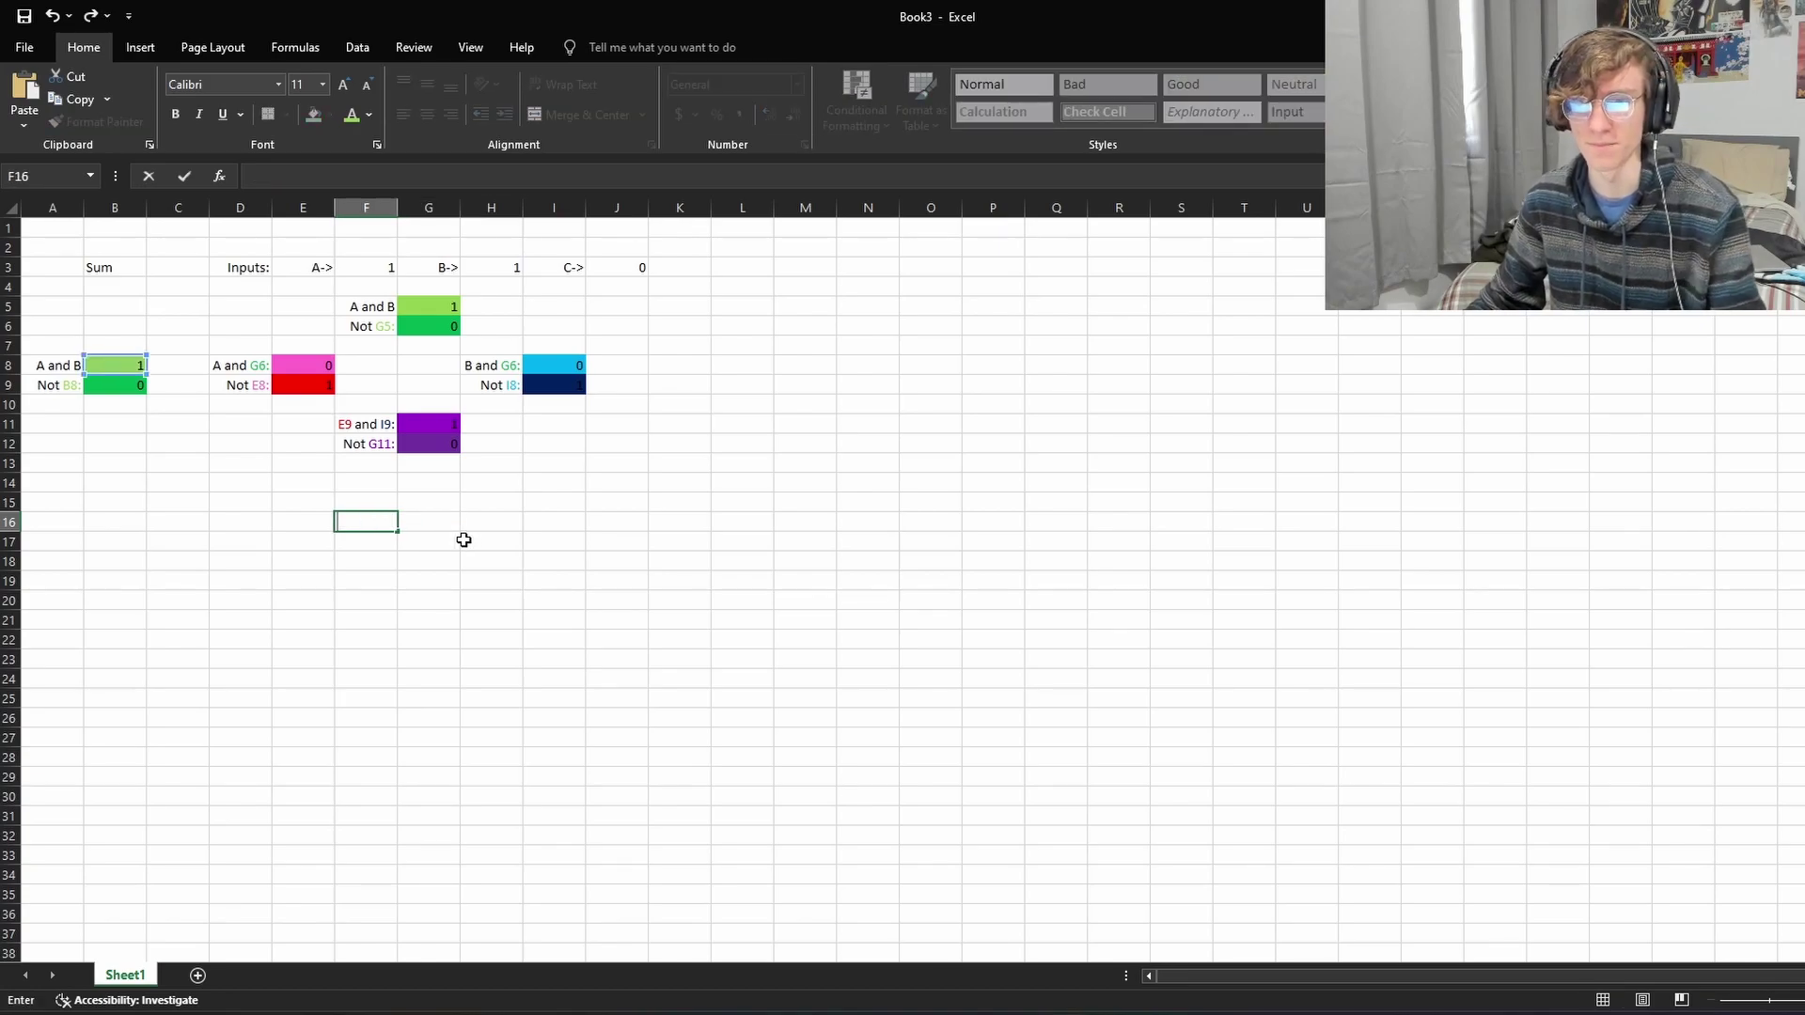
pyautogui.click(466, 542)
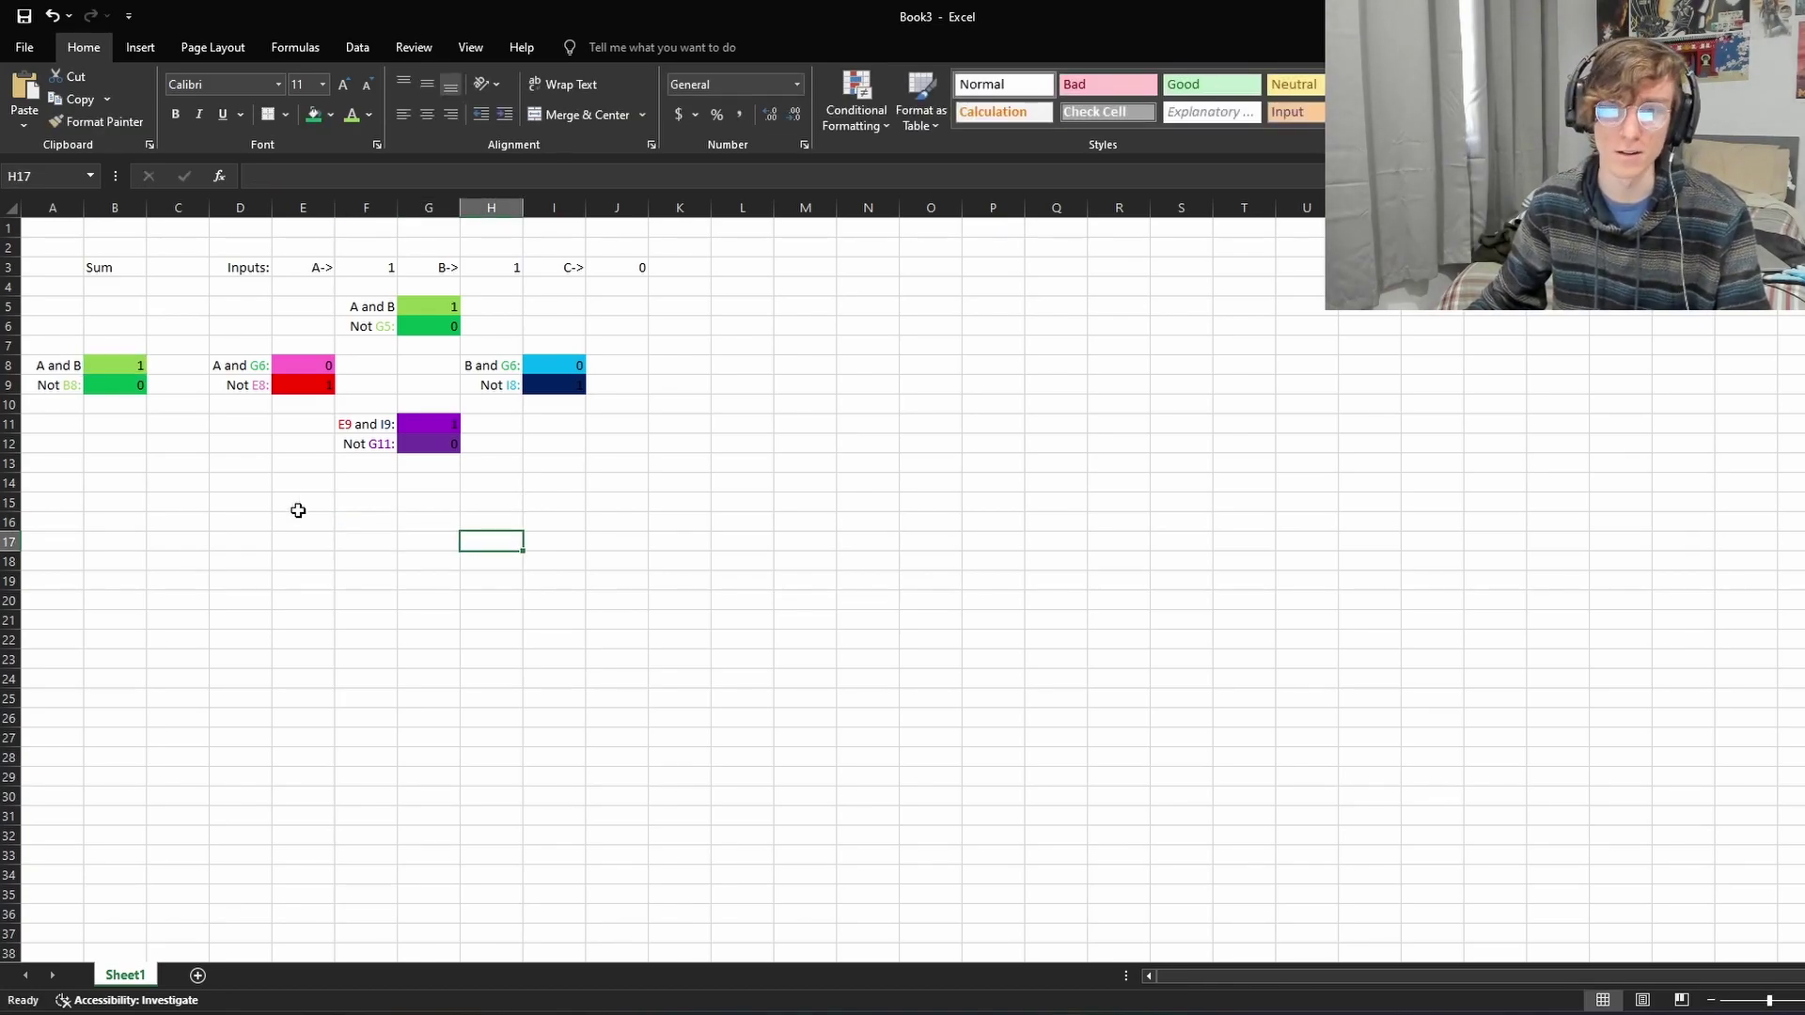
# Step: Review the C input in J3 and the chained AND and NOT result cells G5, G6, E8, G11 and G12
pyautogui.click(628, 272)
pyautogui.click(431, 440)
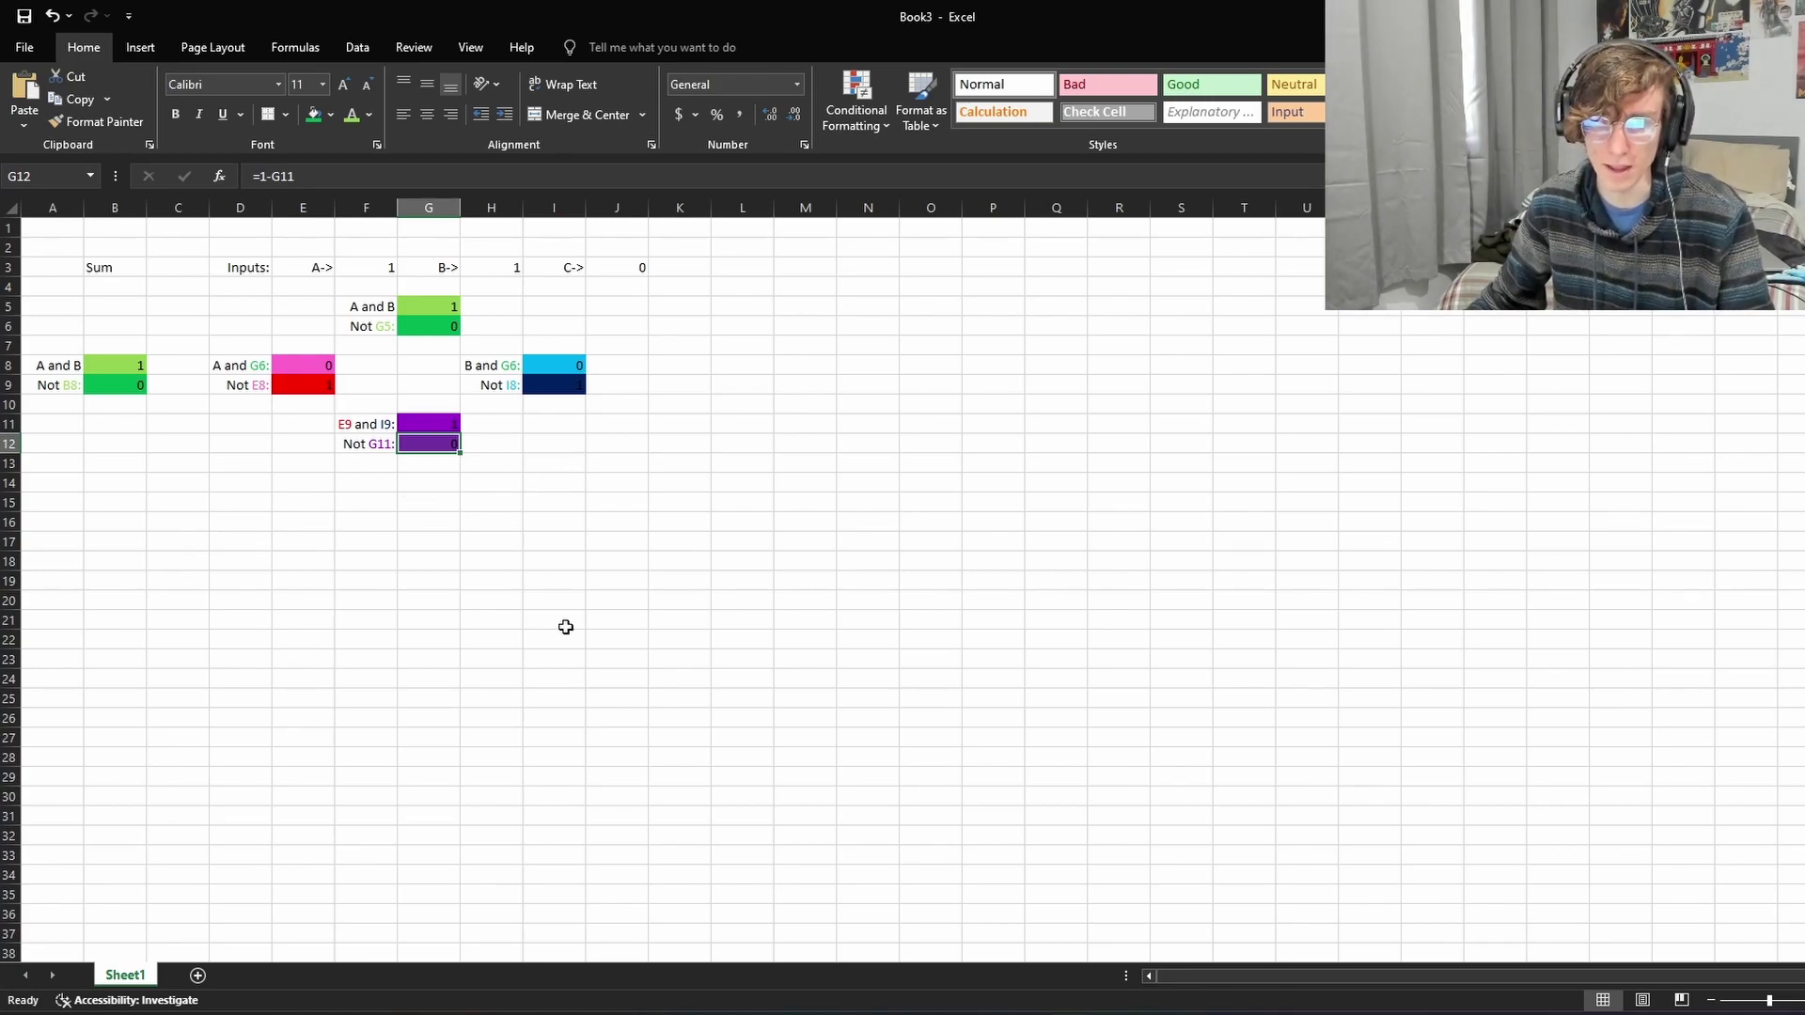
pyautogui.click(238, 663)
pyautogui.click(428, 697)
pyautogui.click(283, 678)
pyautogui.click(371, 677)
pyautogui.click(488, 679)
pyautogui.click(451, 677)
pyautogui.click(447, 488)
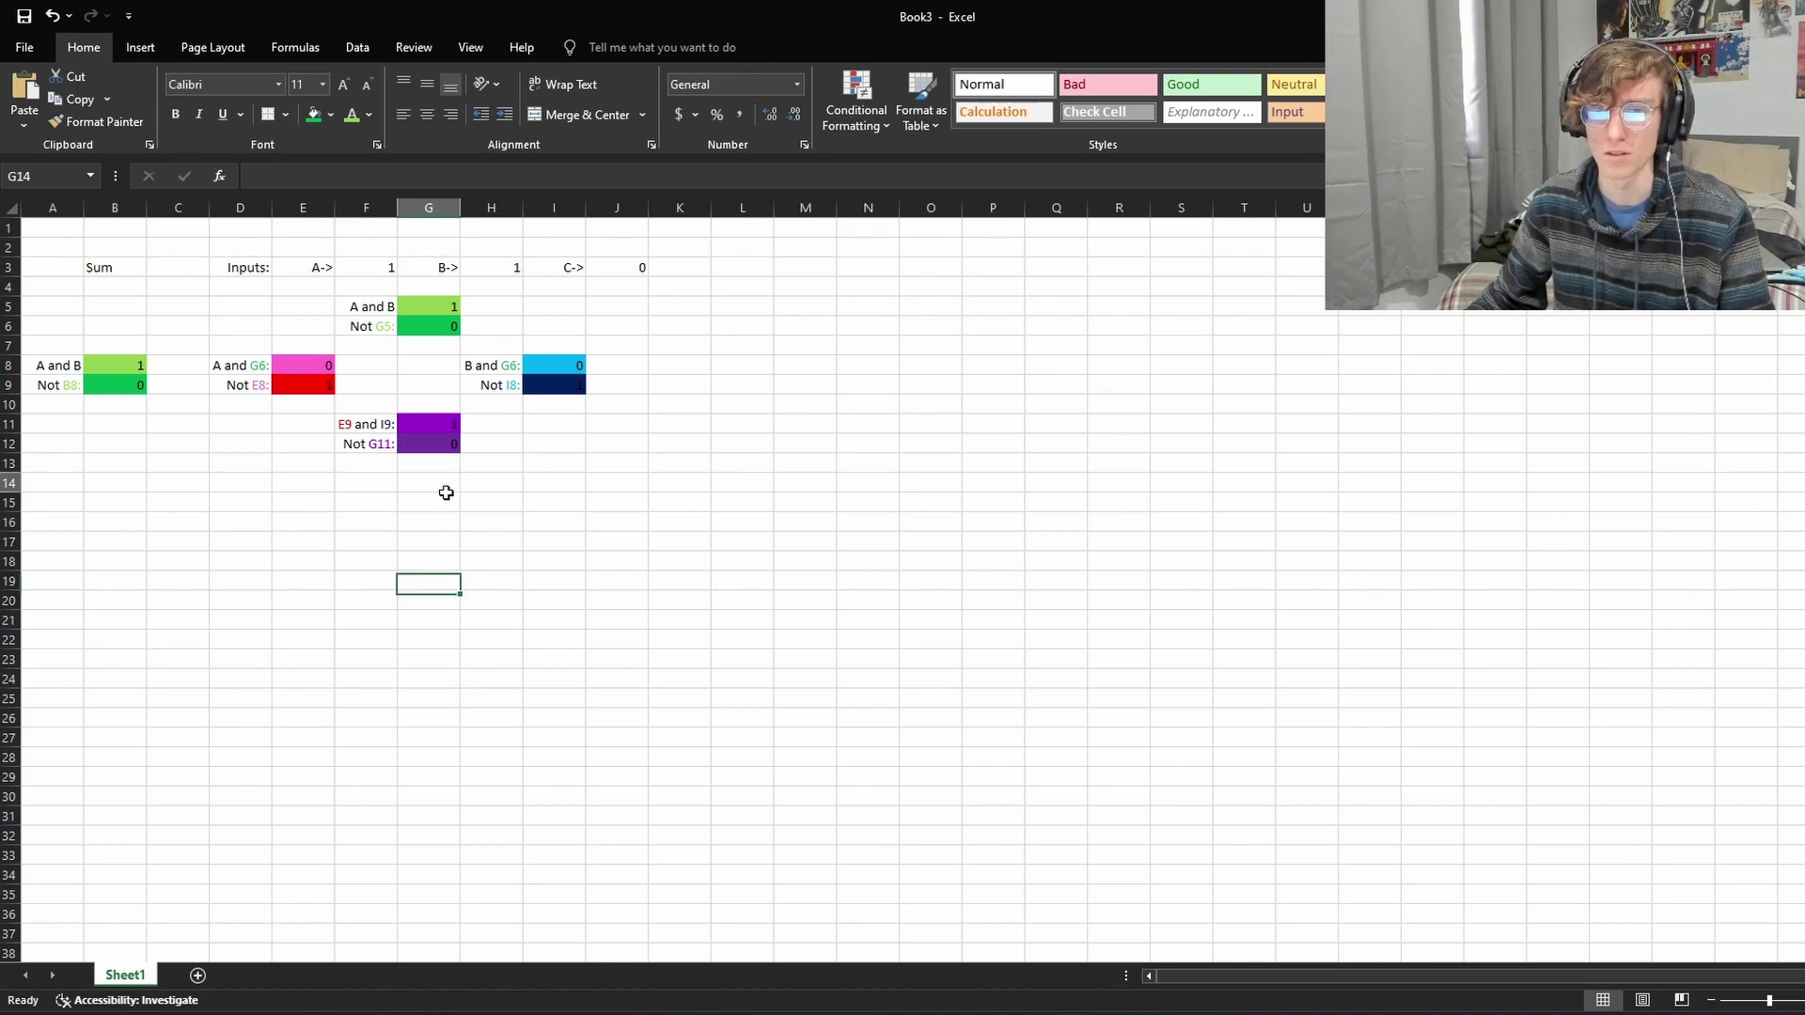
pyautogui.click(430, 328)
pyautogui.click(432, 308)
pyautogui.click(312, 367)
pyautogui.click(432, 425)
pyautogui.click(440, 443)
pyautogui.click(200, 361)
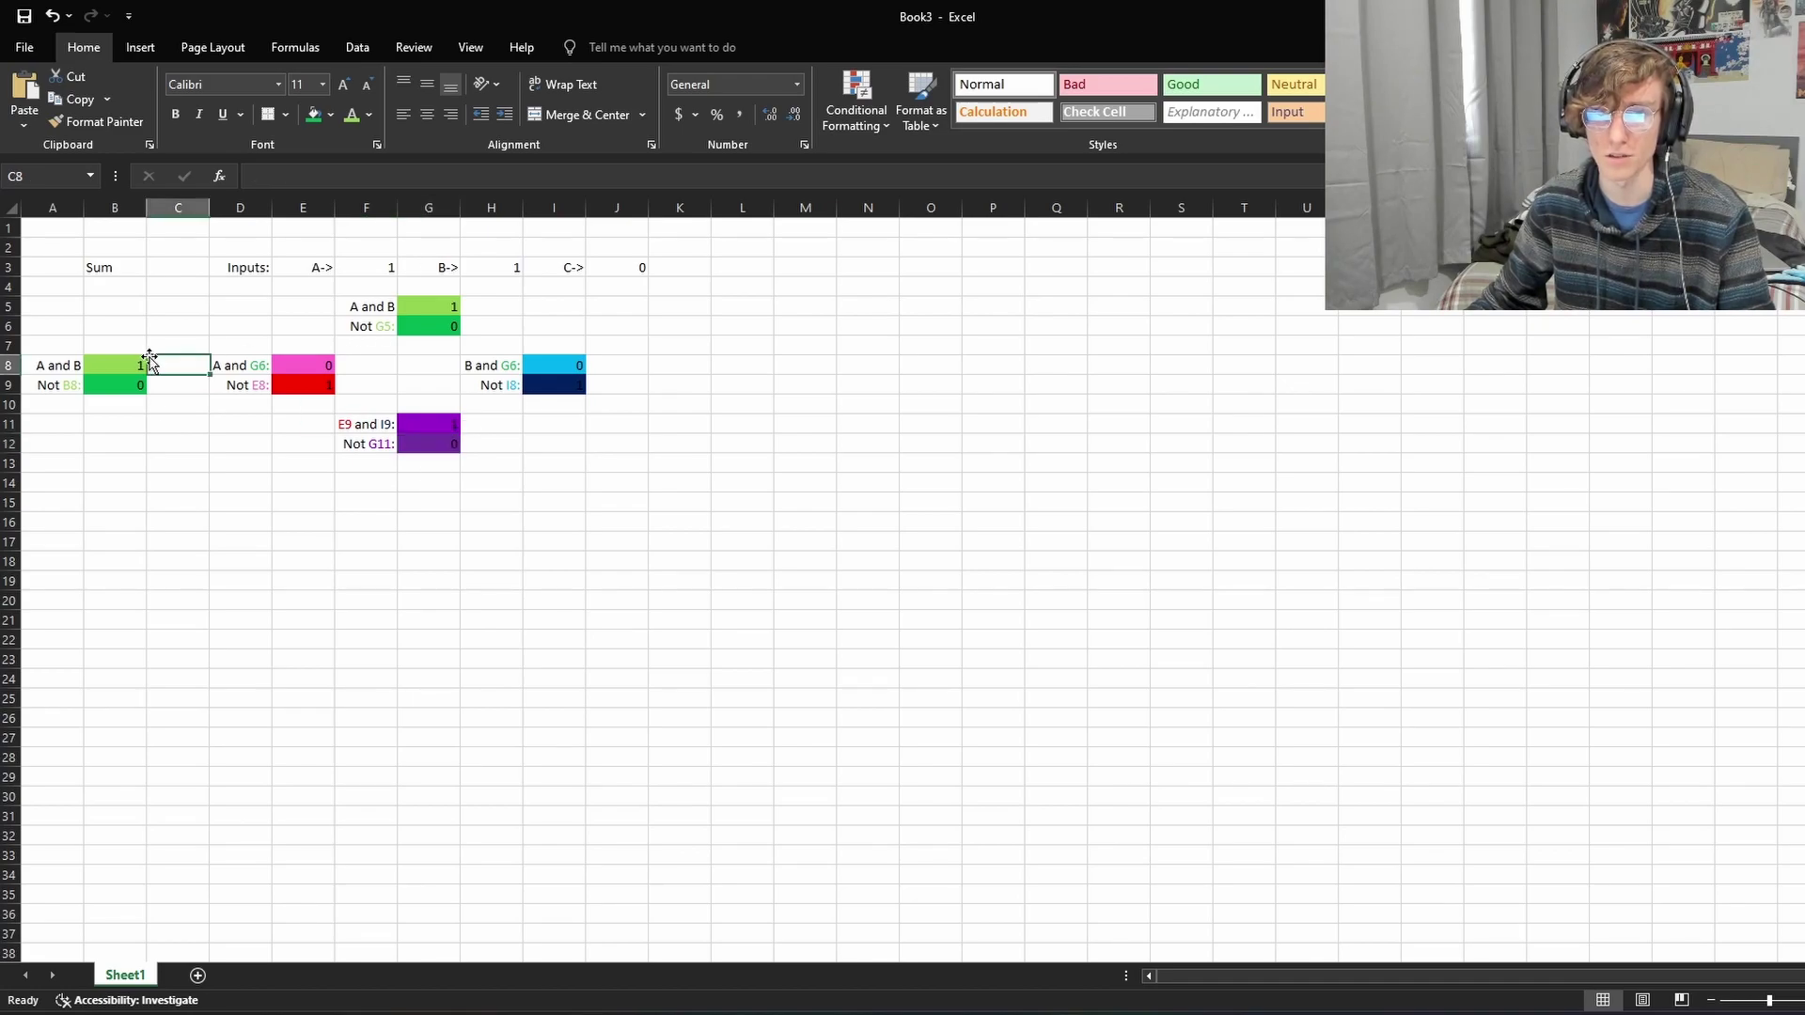
# Step: Enter the label "G12 and C:" in cell F15 and widen columns F and G to fit it
pyautogui.click(464, 450)
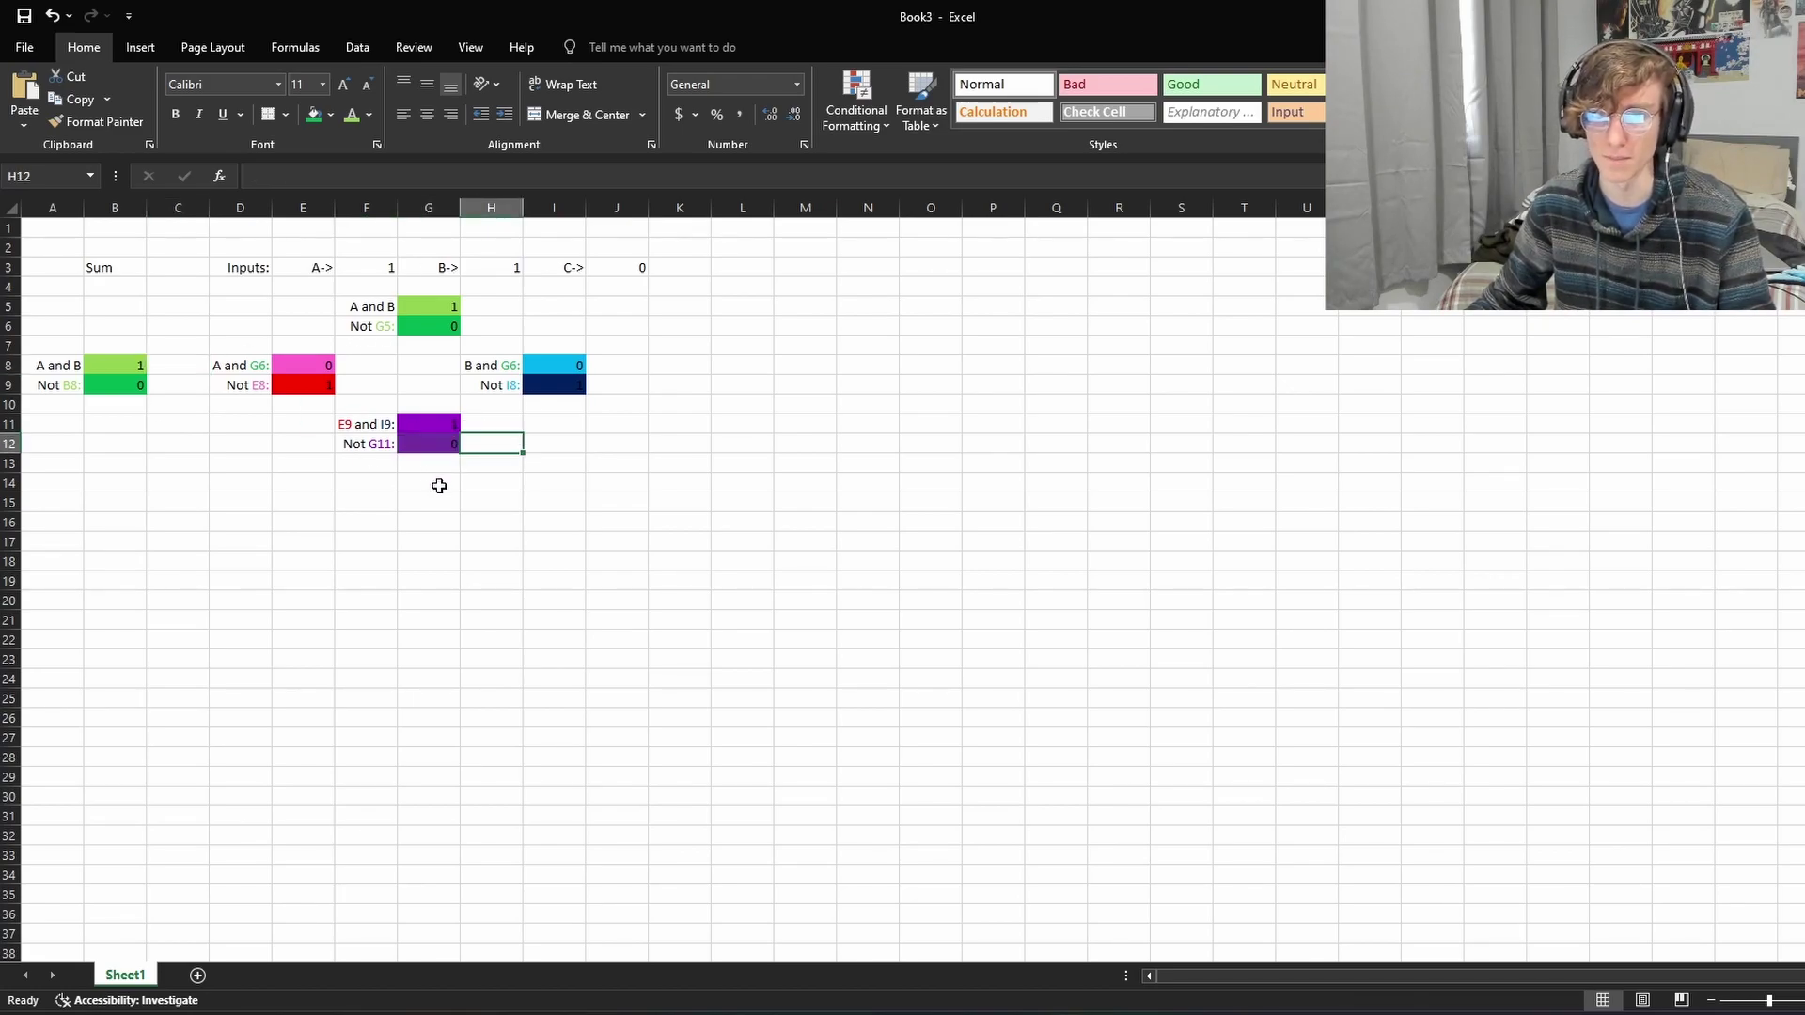
pyautogui.click(433, 502)
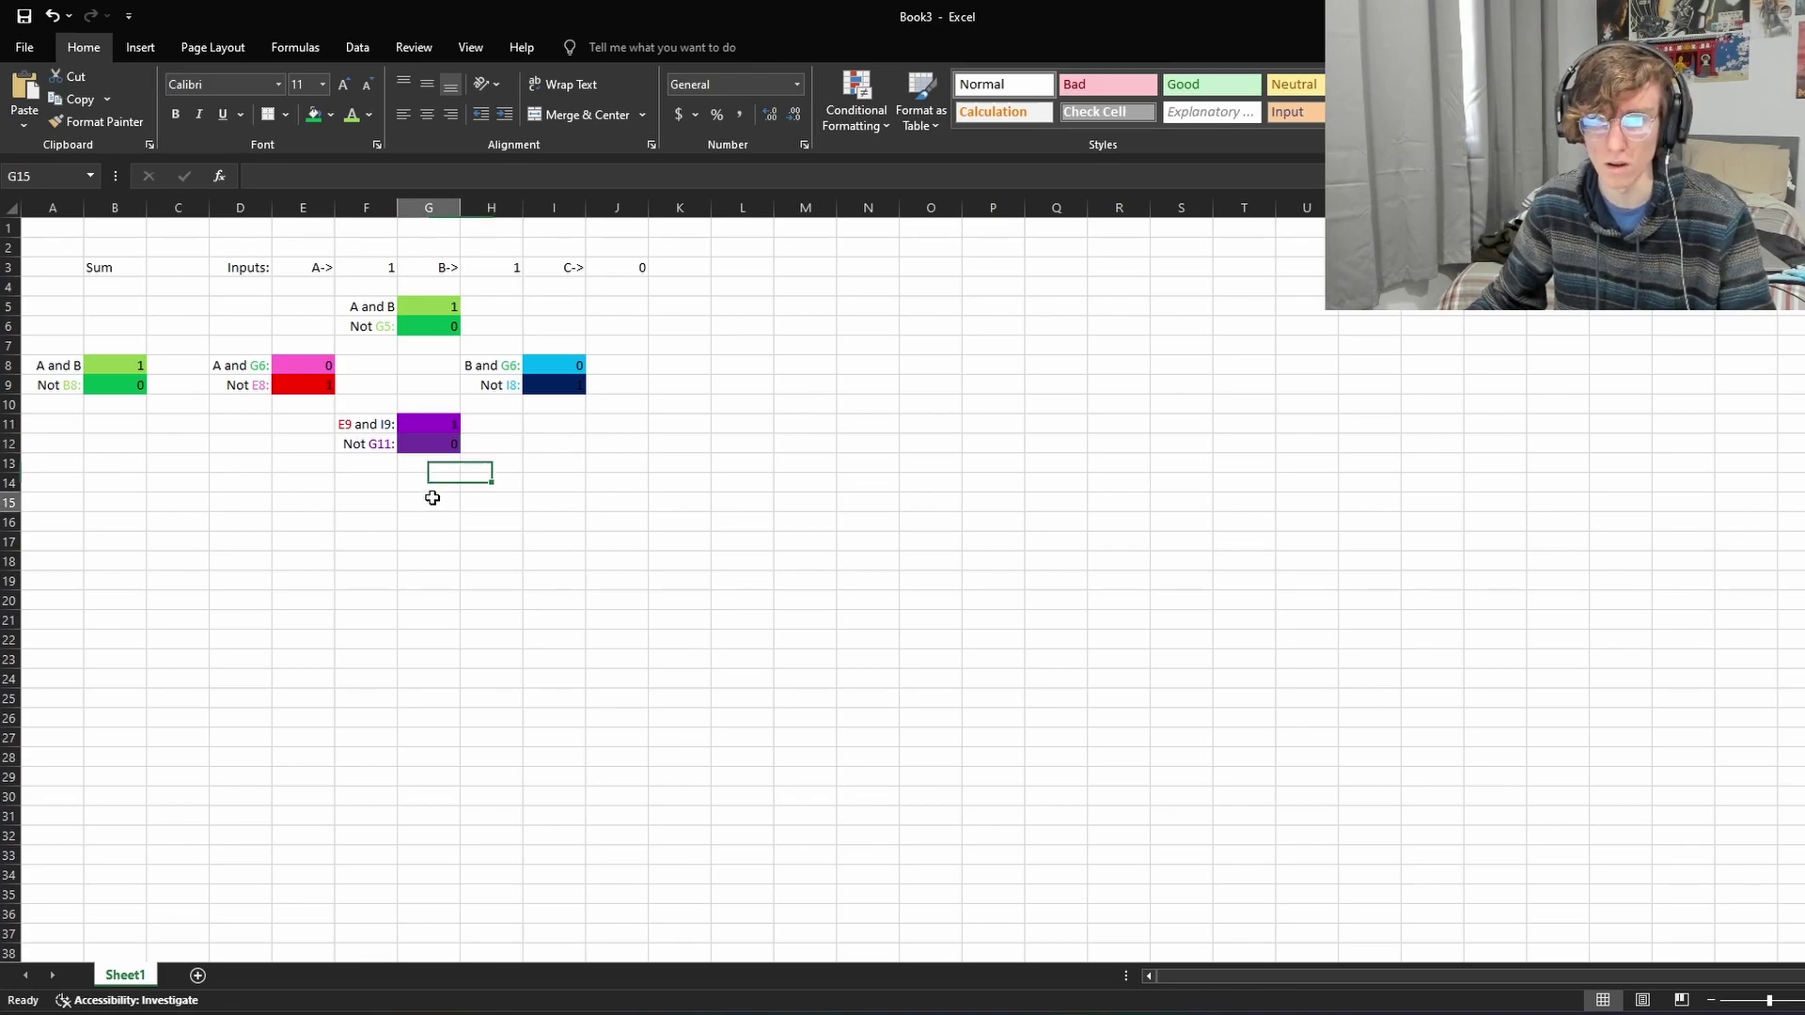
pyautogui.click(383, 500)
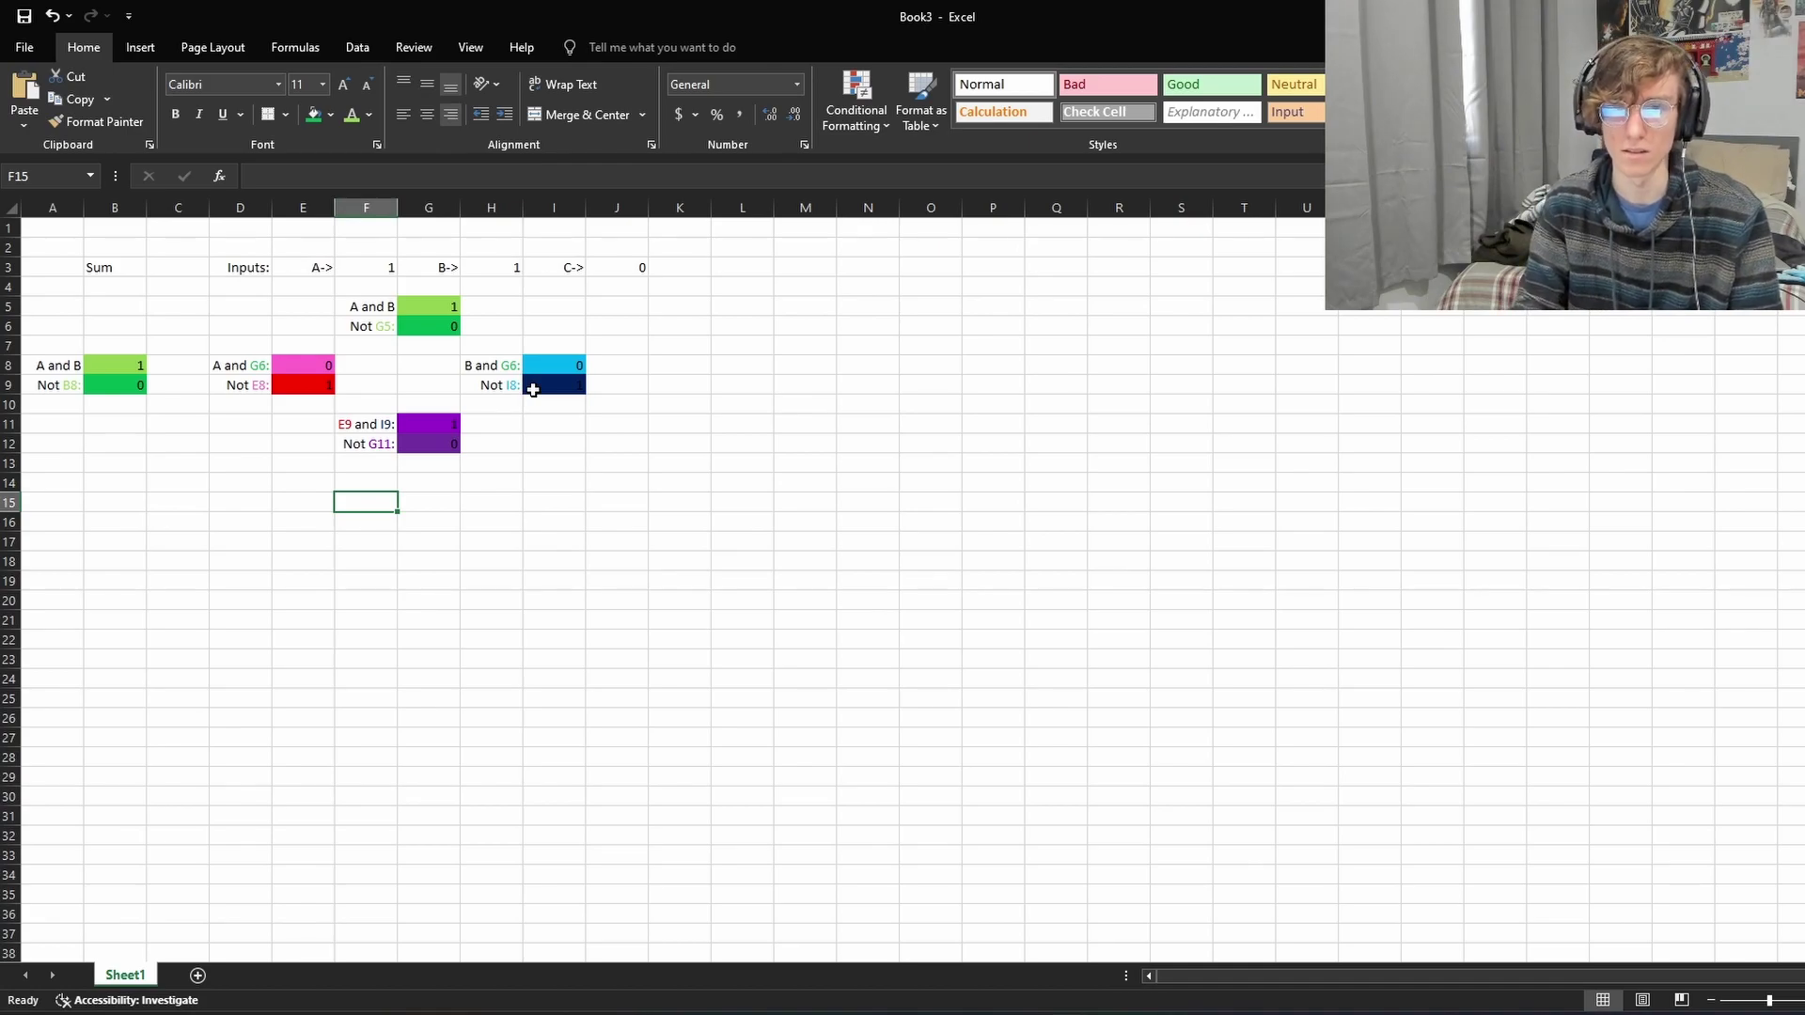
pyautogui.write('G12')
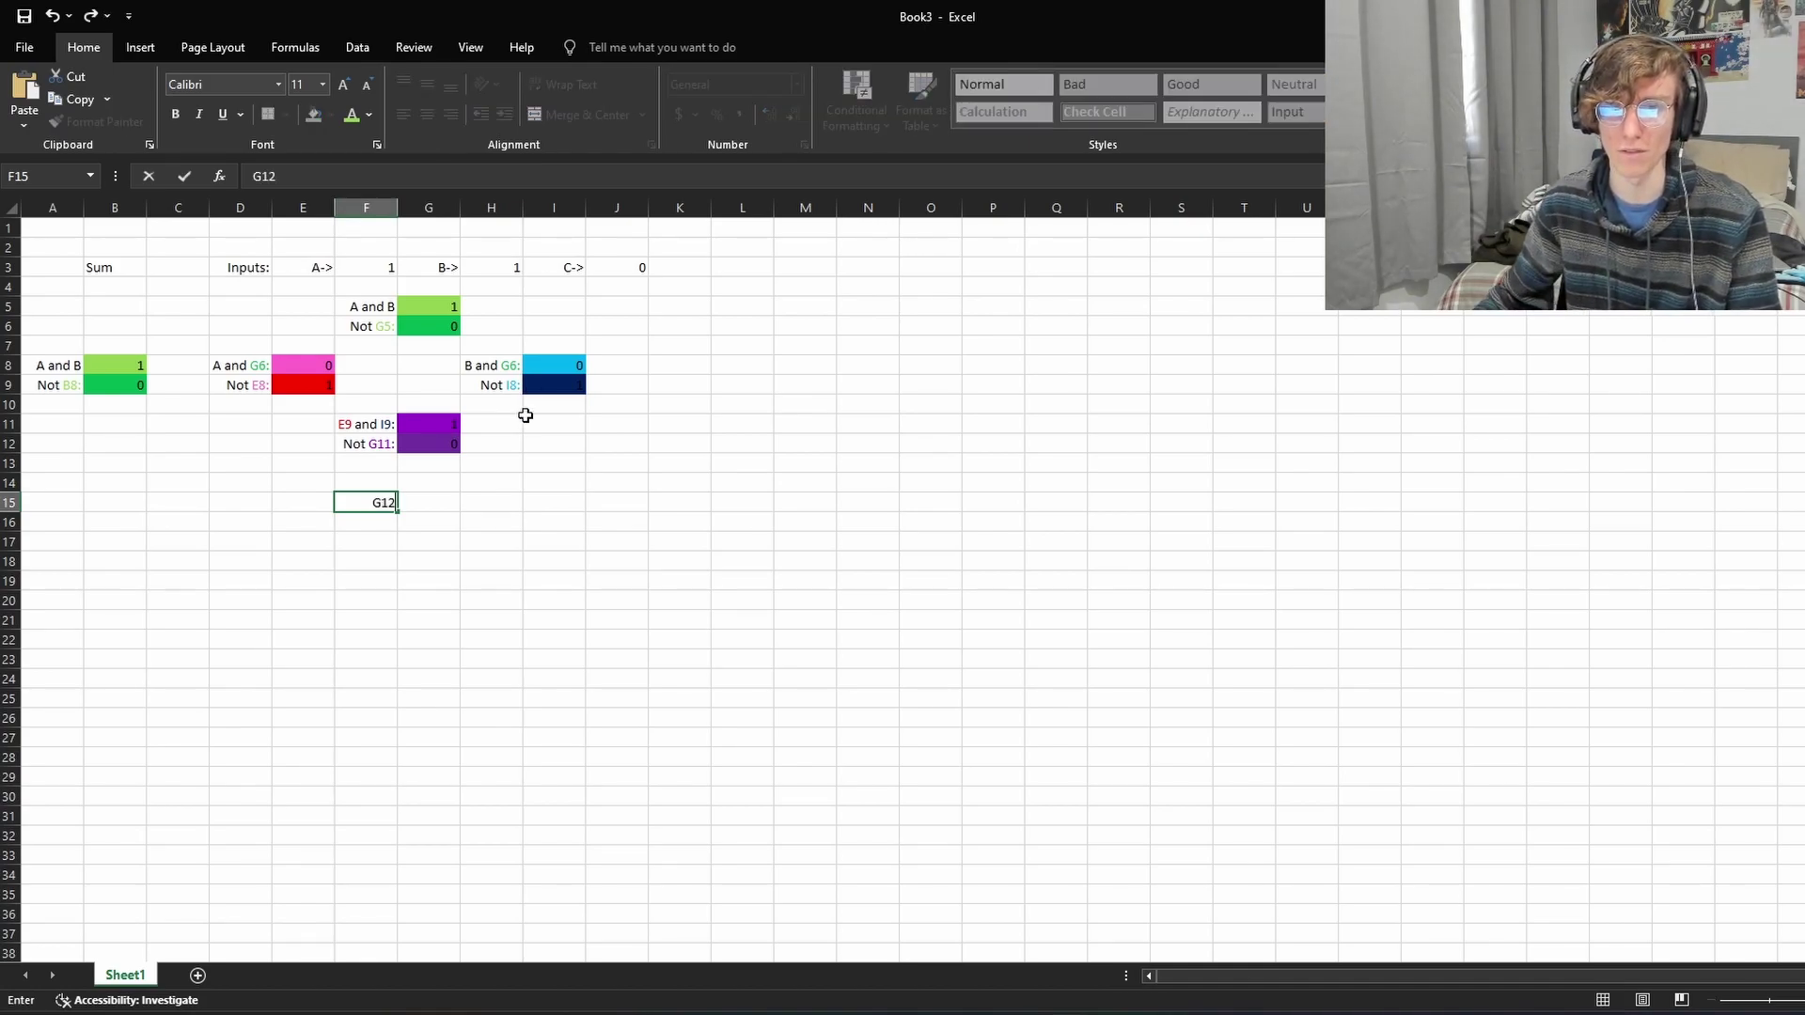
pyautogui.write(' and C')
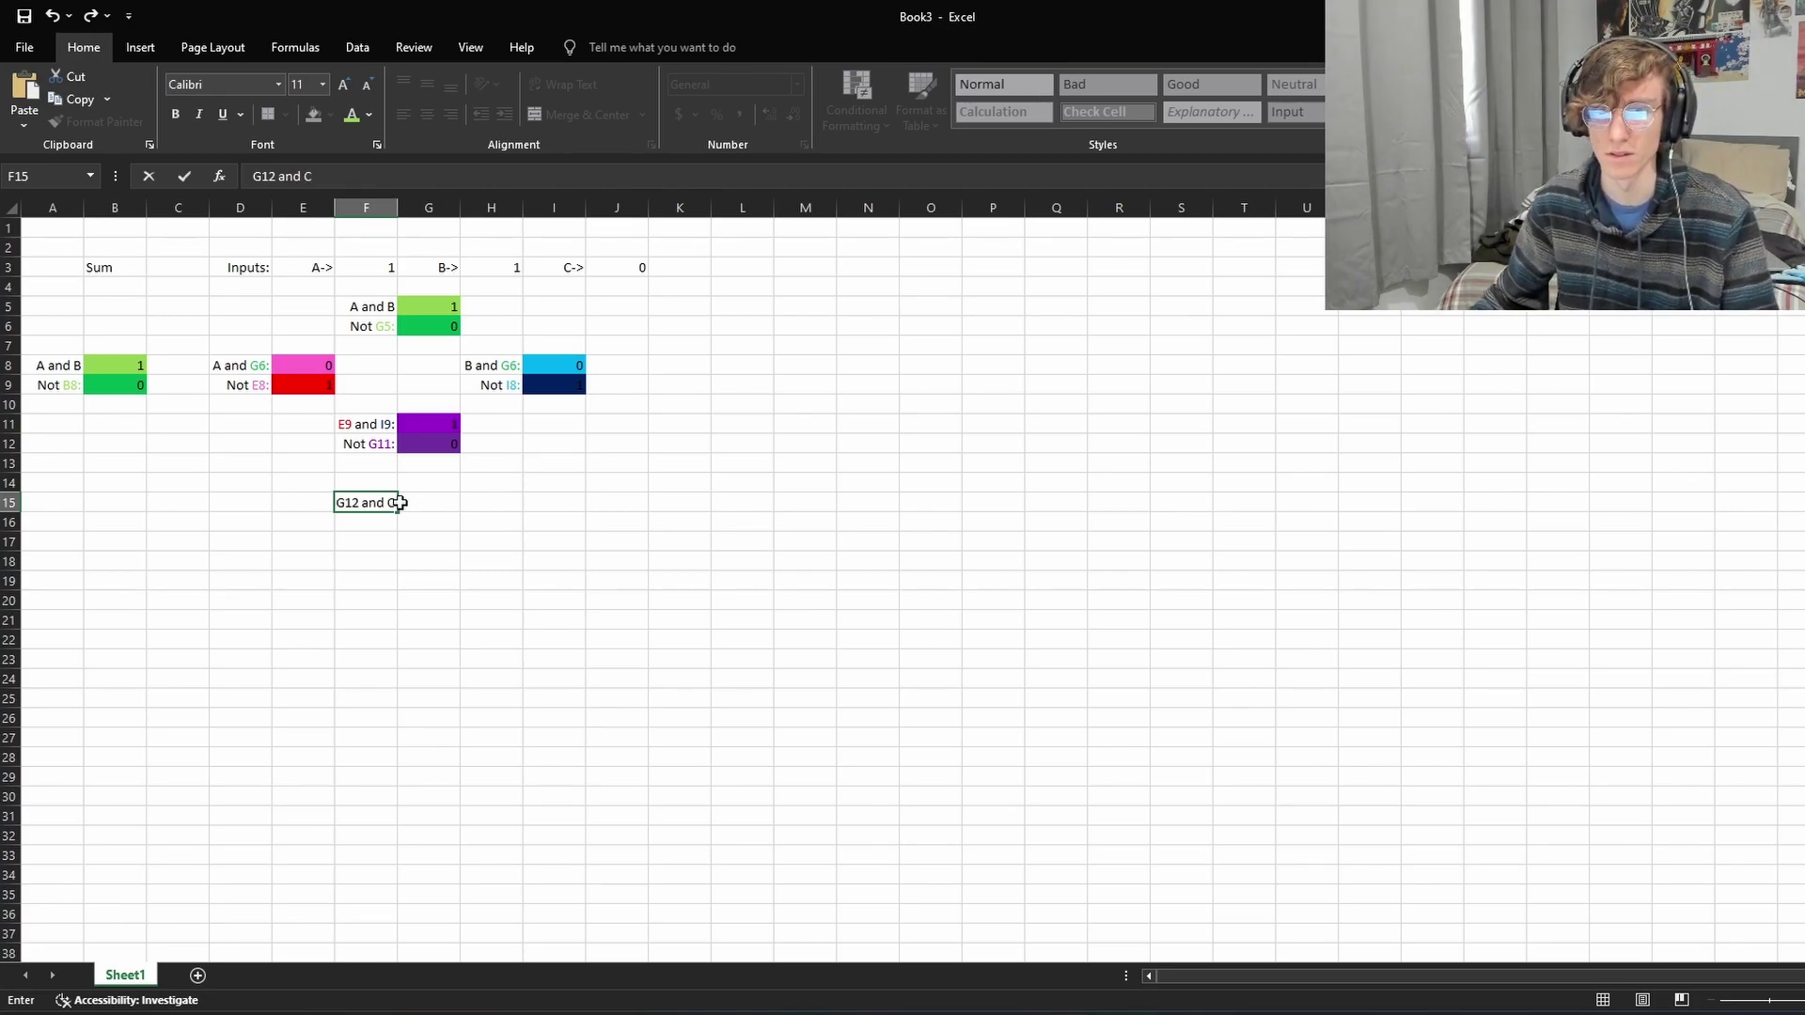
pyautogui.write(':')
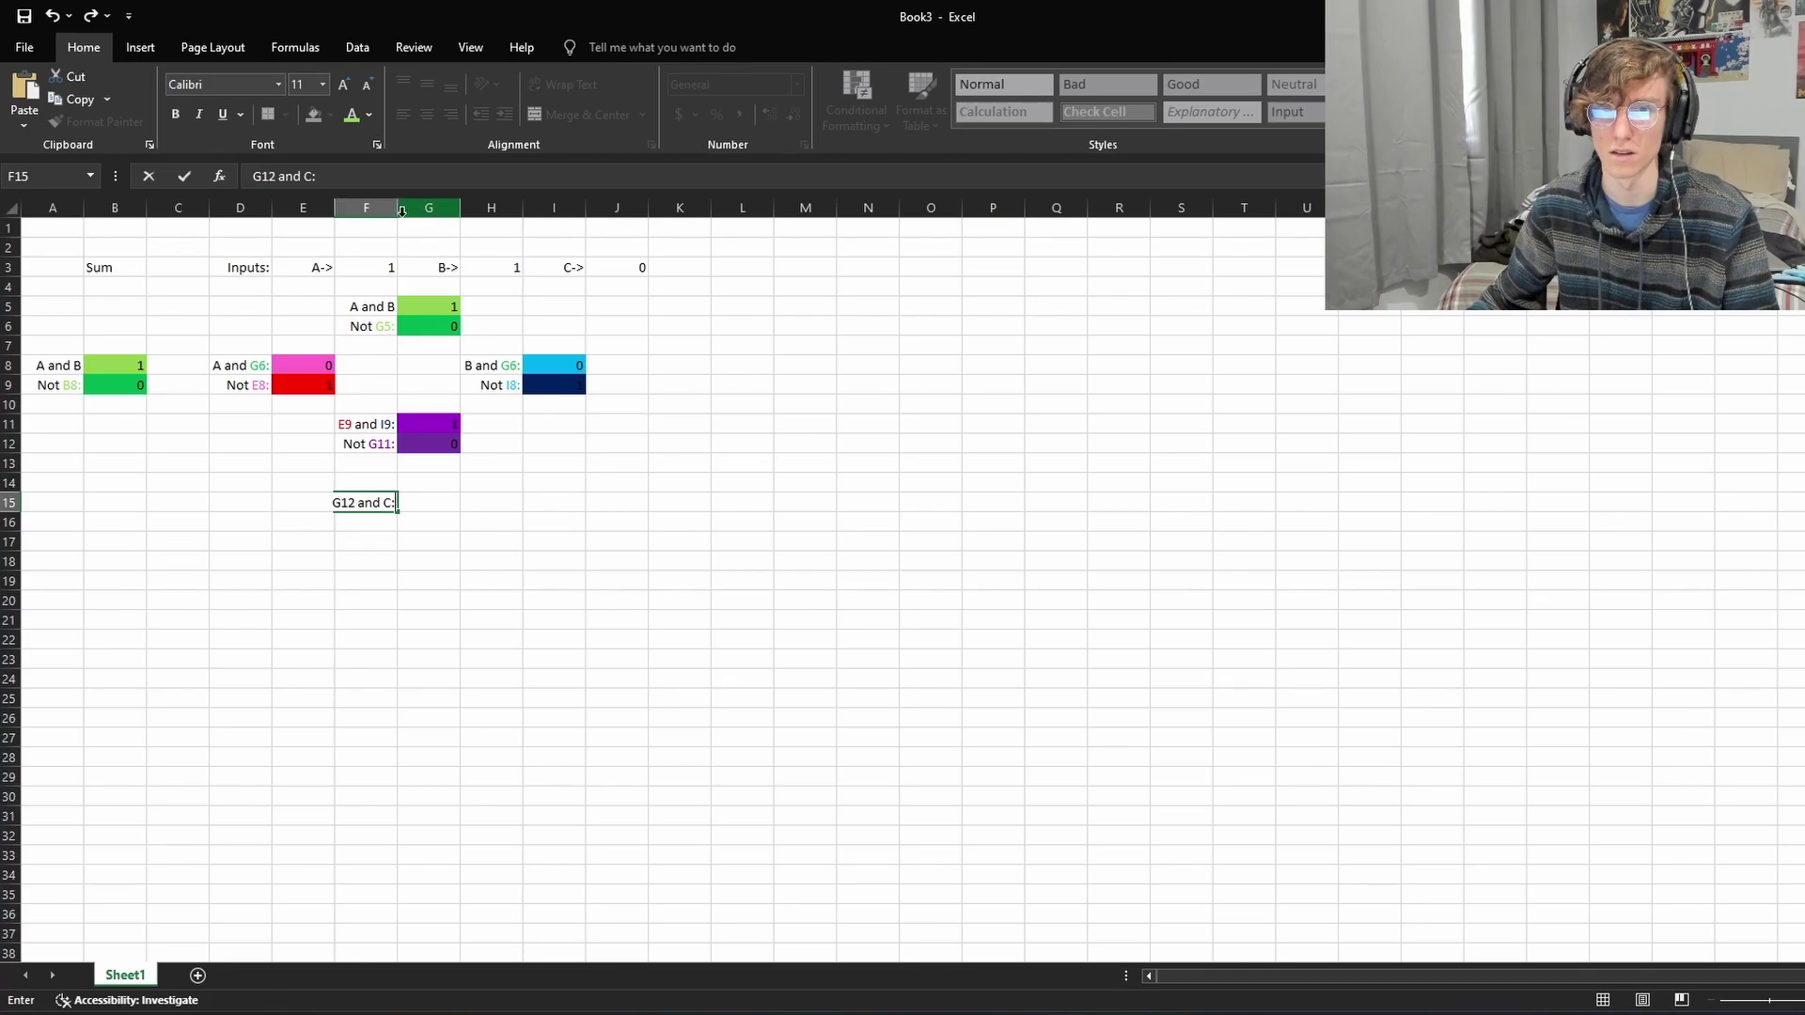
pyautogui.moveTo(391, 206)
pyautogui.mouseDown()
pyautogui.moveTo(428, 207)
pyautogui.moveTo(409, 210)
pyautogui.mouseUp()
pyautogui.click(642, 463)
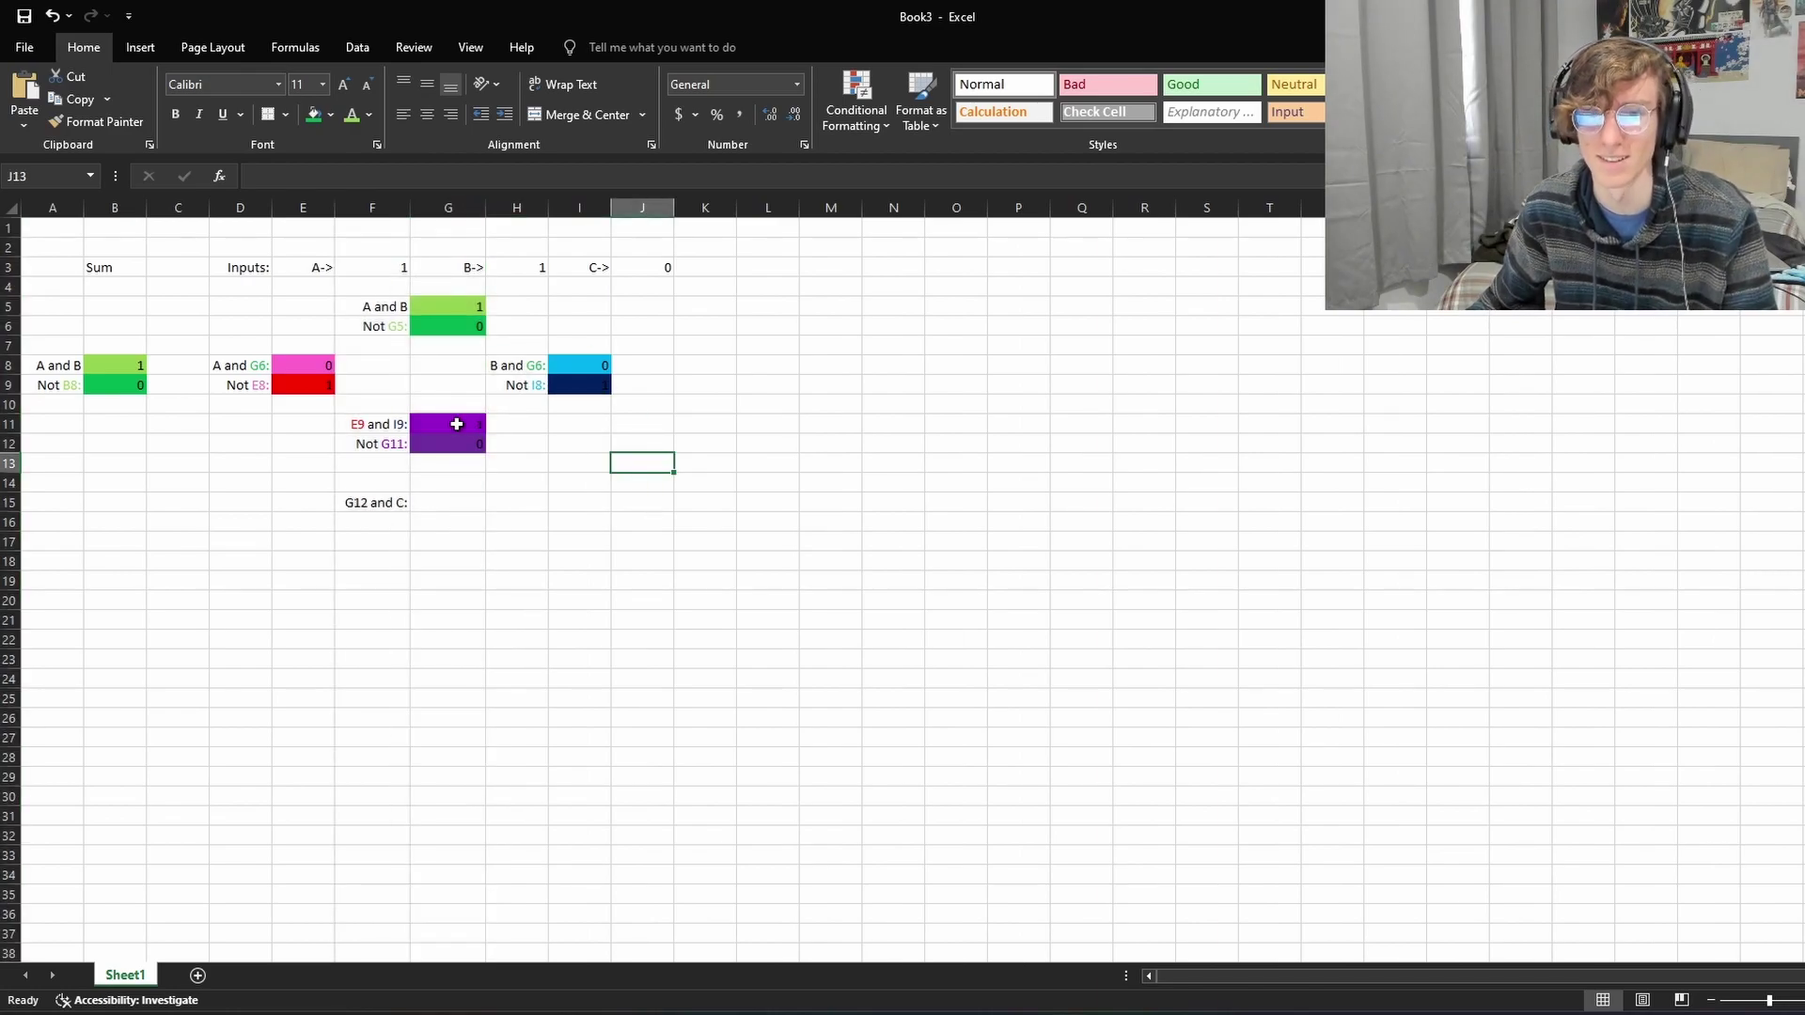
# Step: Colour only the "G12" part of the F15 label with the recently used purple font colour
pyautogui.click(399, 504)
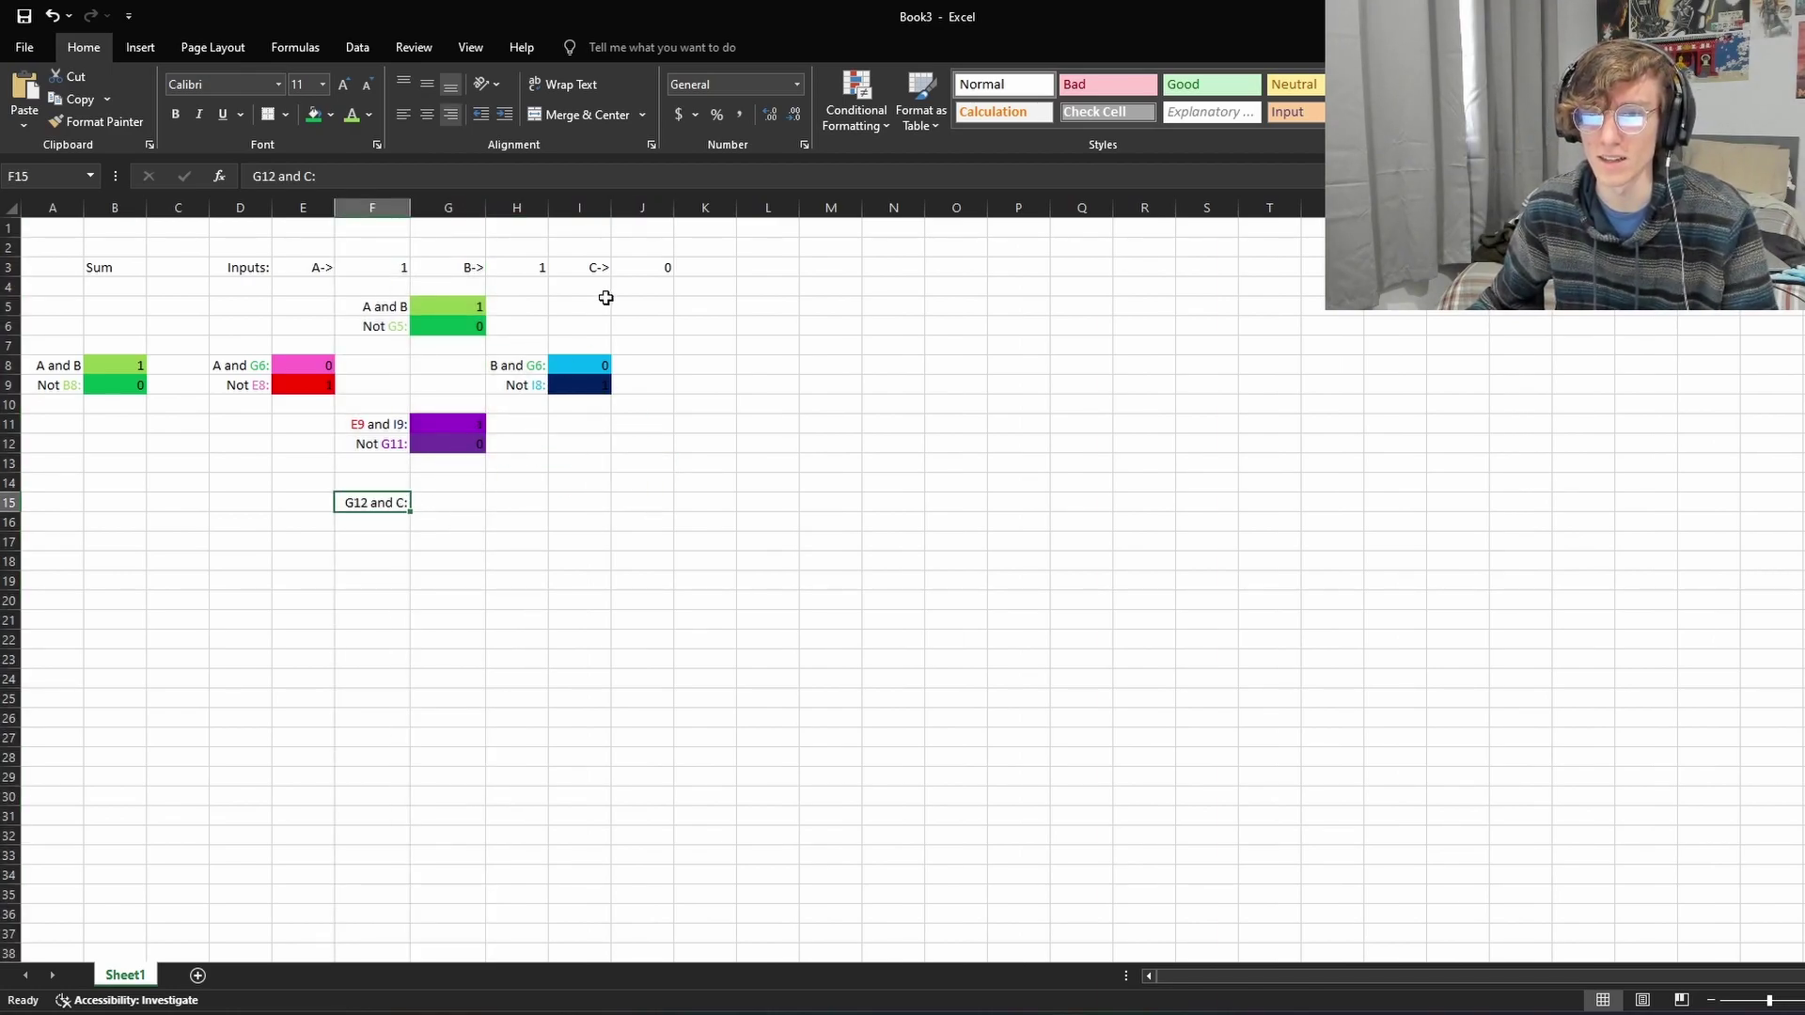
pyautogui.click(643, 269)
pyautogui.click(450, 442)
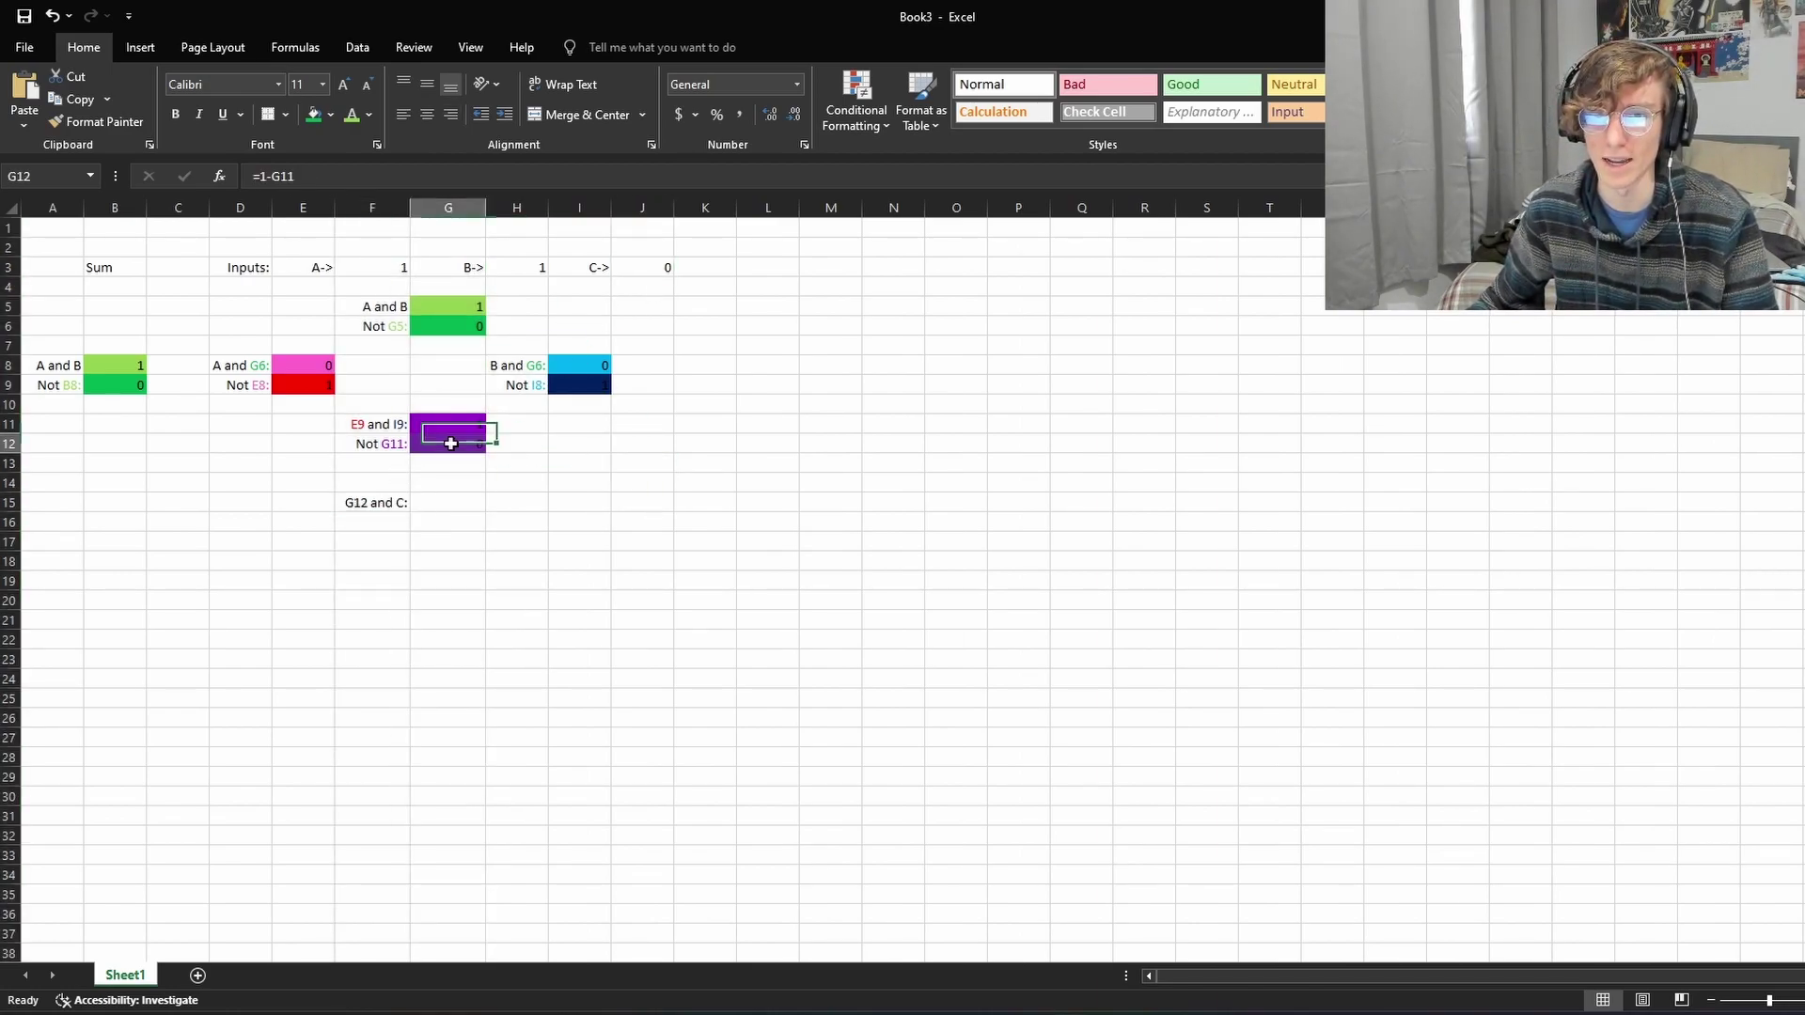
pyautogui.doubleClick(355, 504)
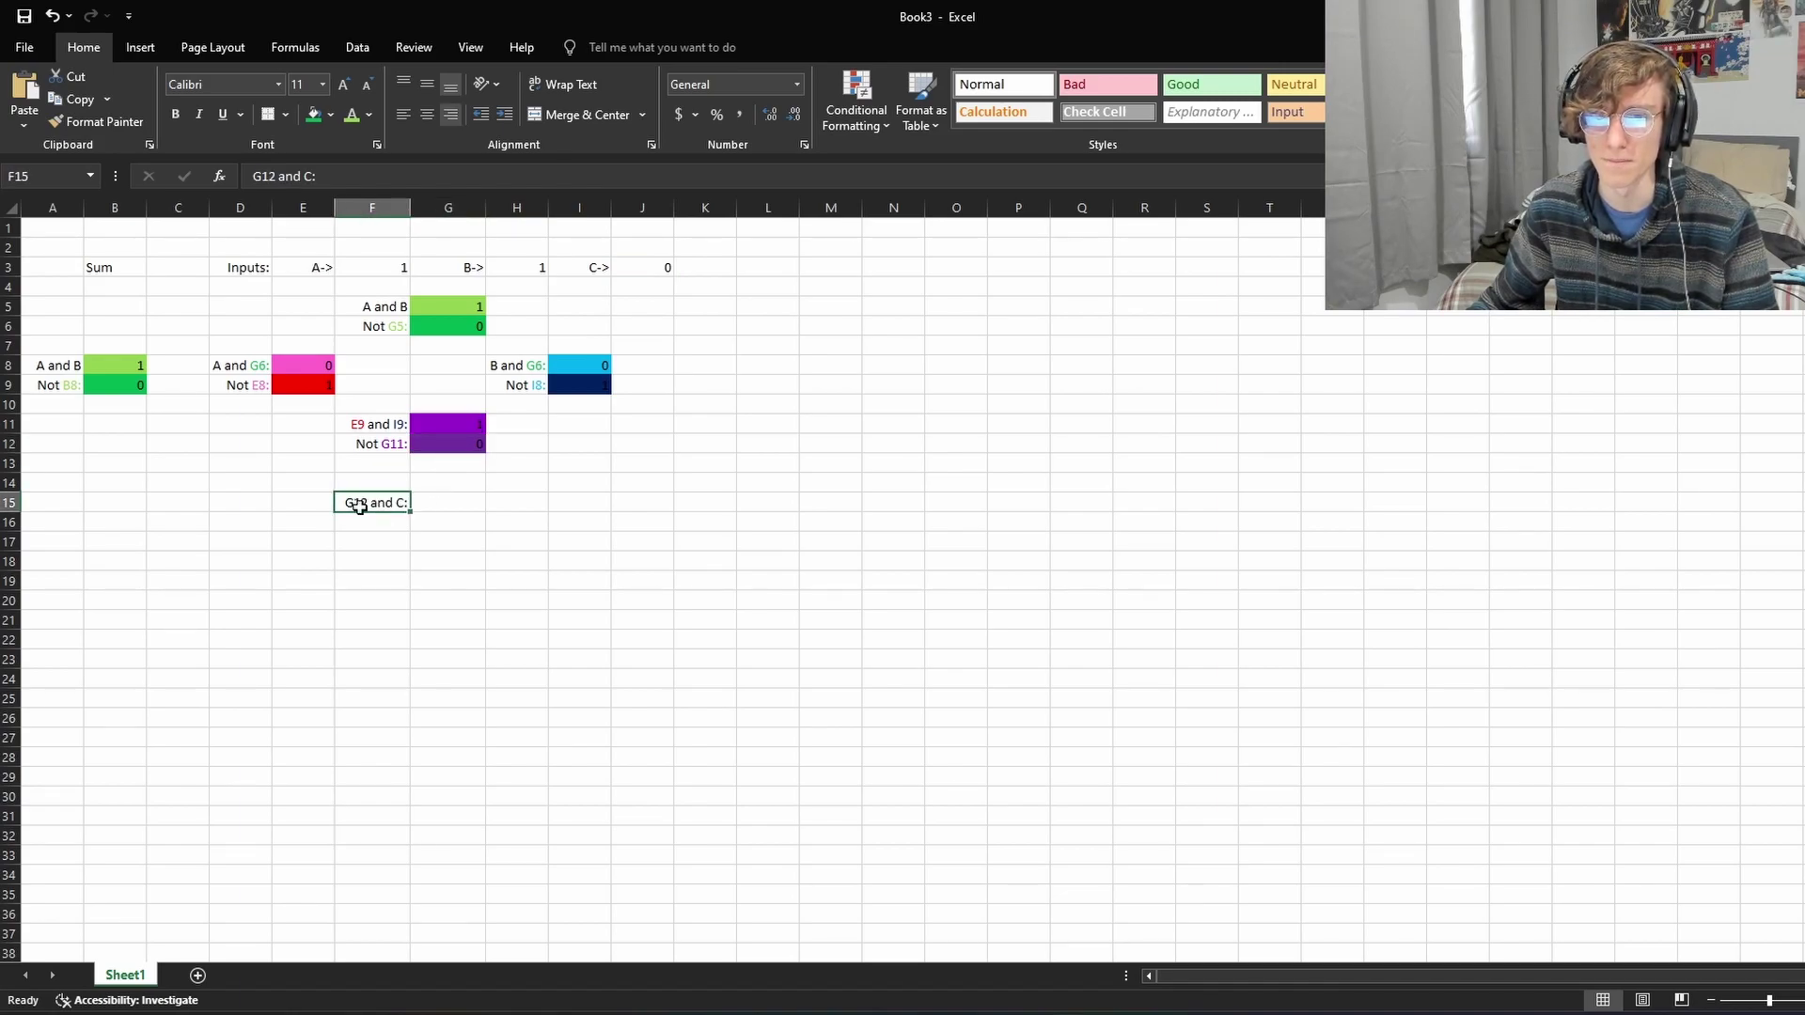
pyautogui.moveTo(344, 506); pyautogui.dragTo(370, 511)
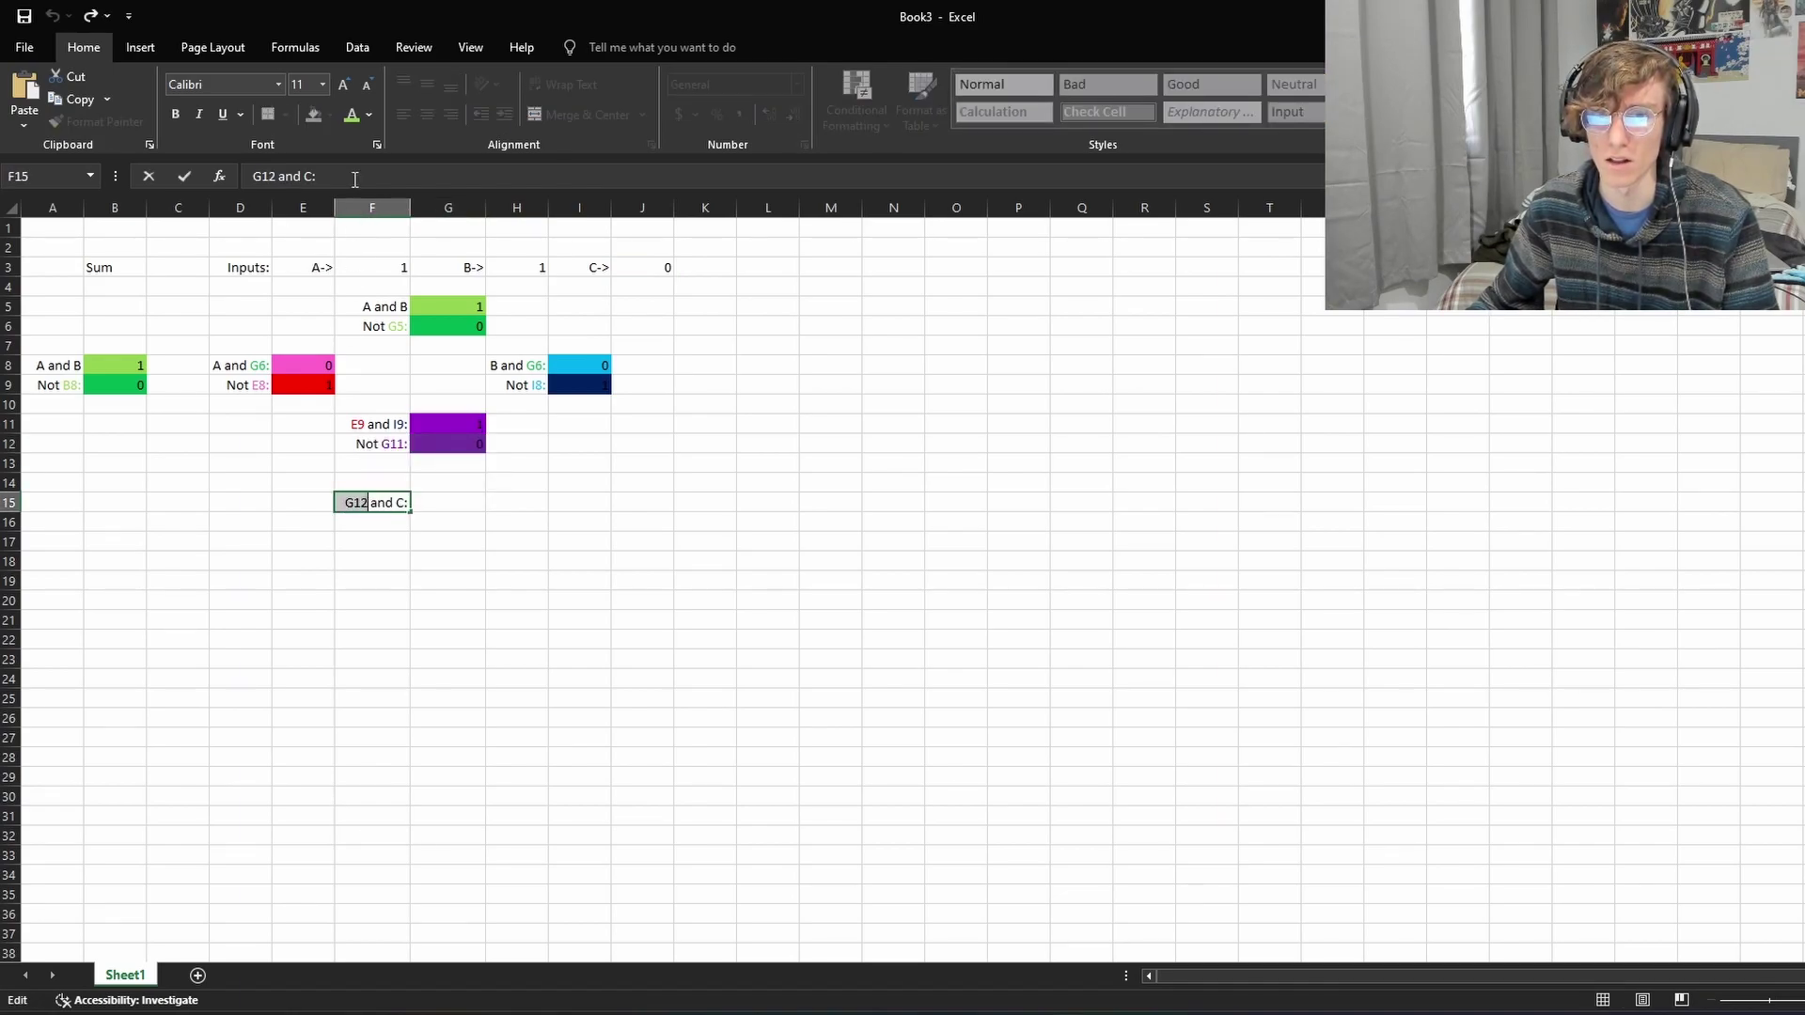
pyautogui.click(369, 115)
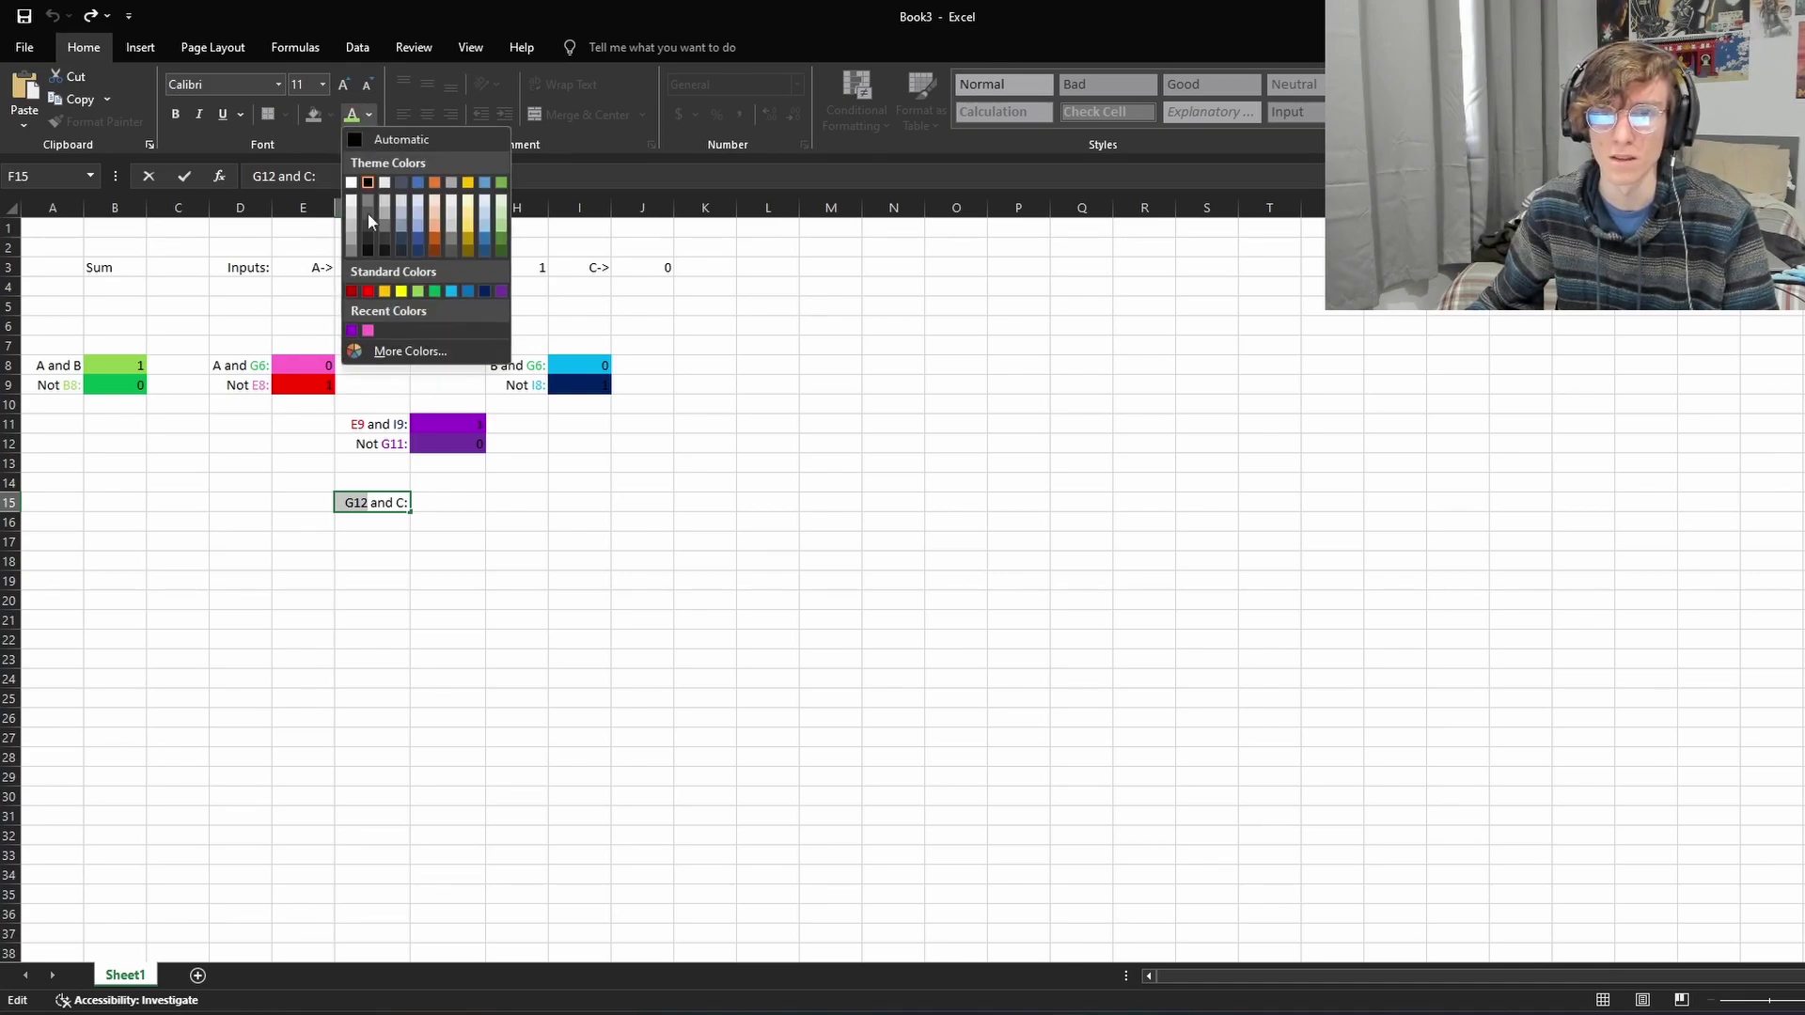
pyautogui.click(353, 331)
pyautogui.press('End')
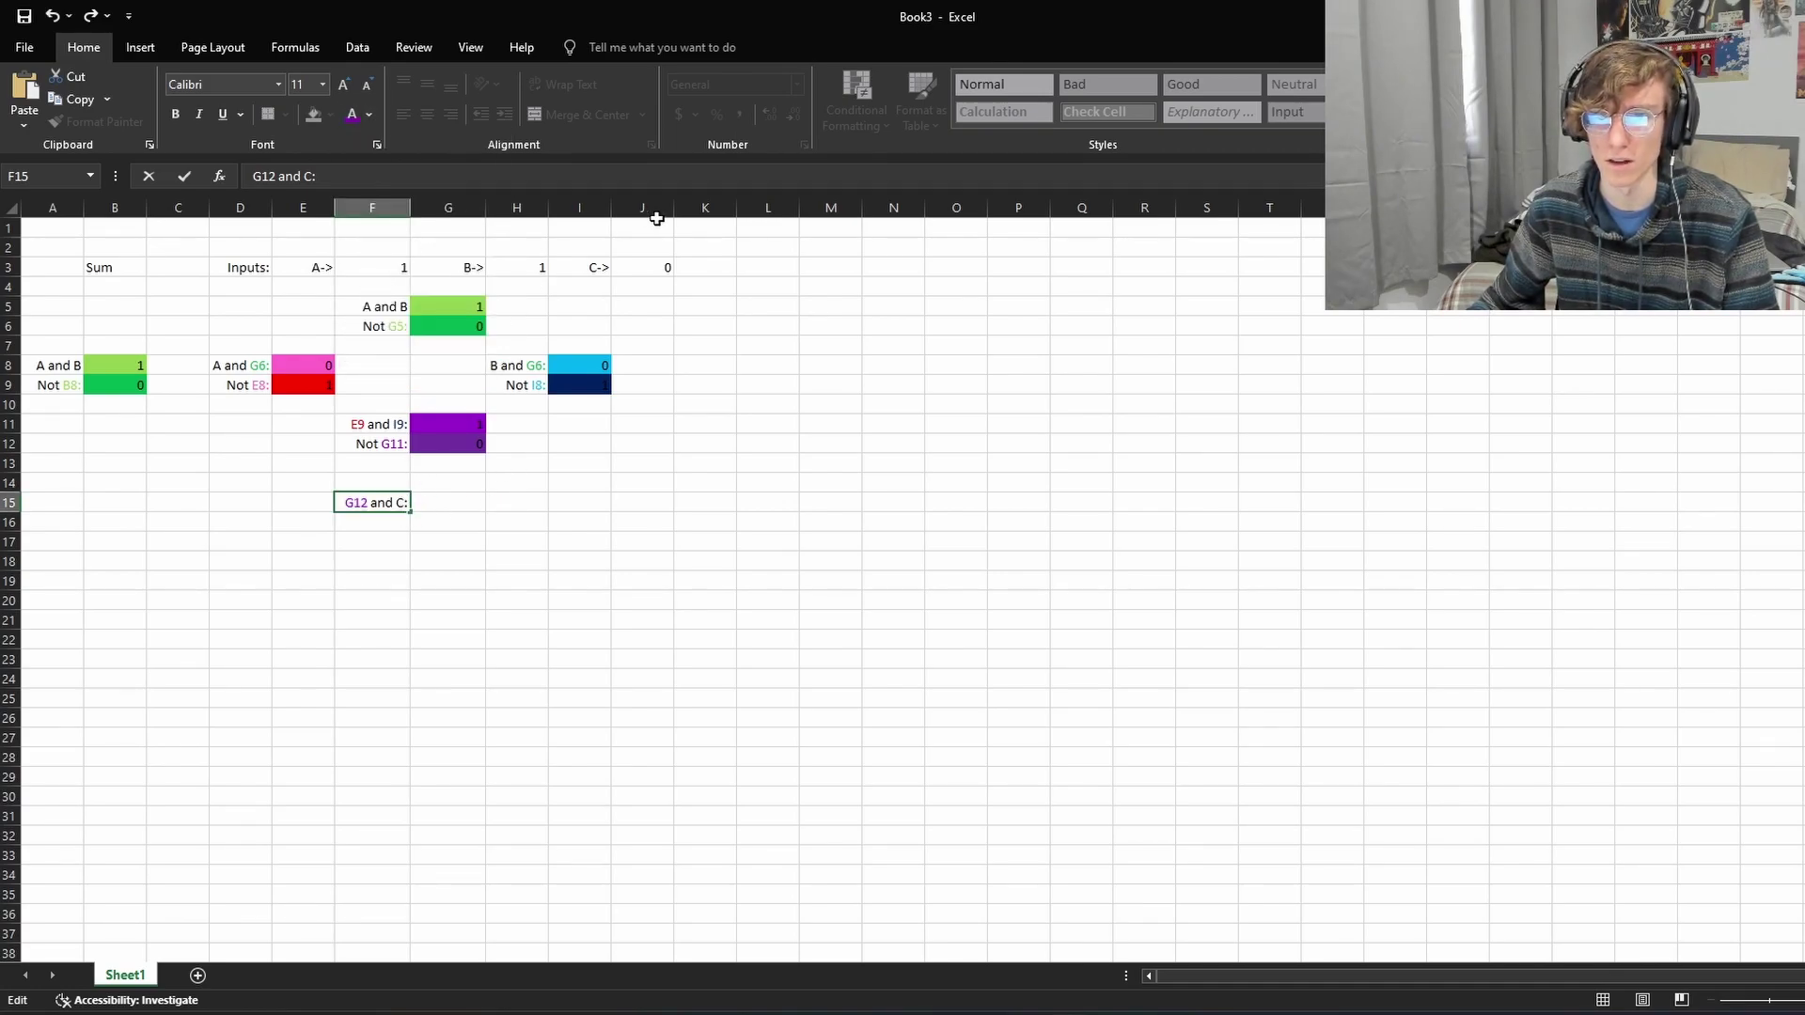
pyautogui.doubleClick(447, 502)
pyautogui.write('=')
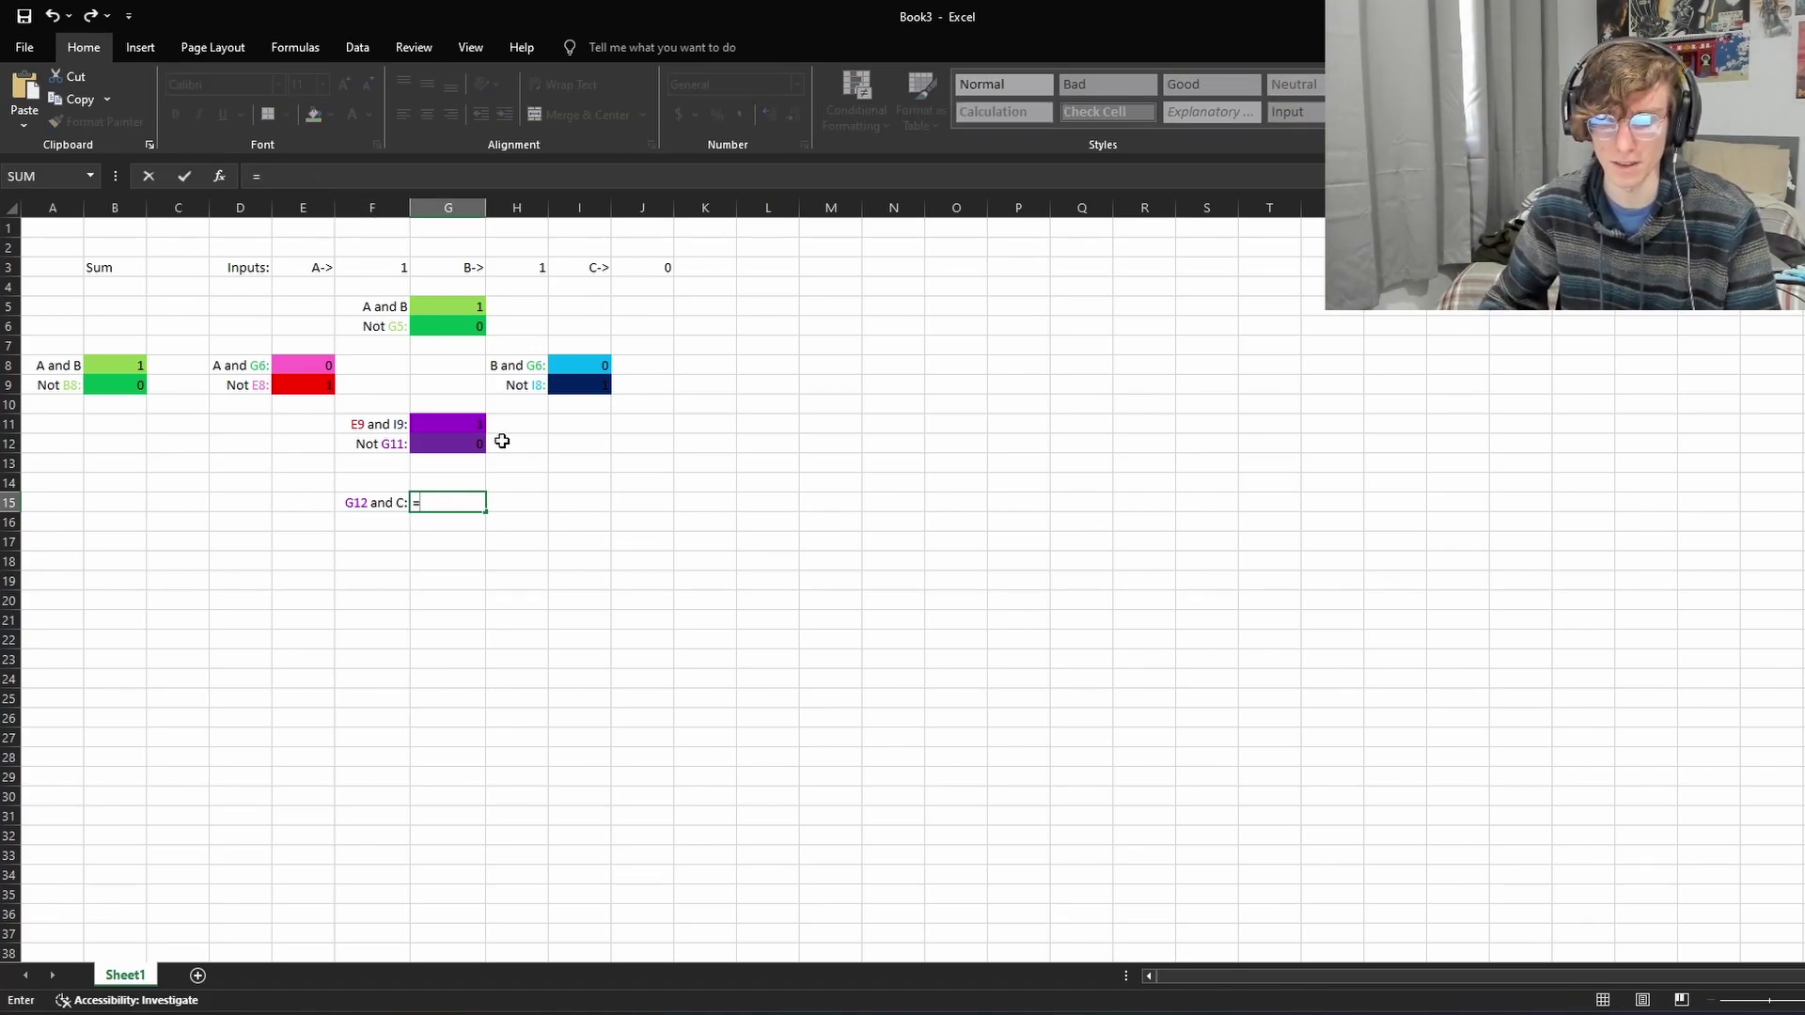
pyautogui.click(437, 448)
pyautogui.hotkey('shift', 'Return')
pyautogui.write('*')
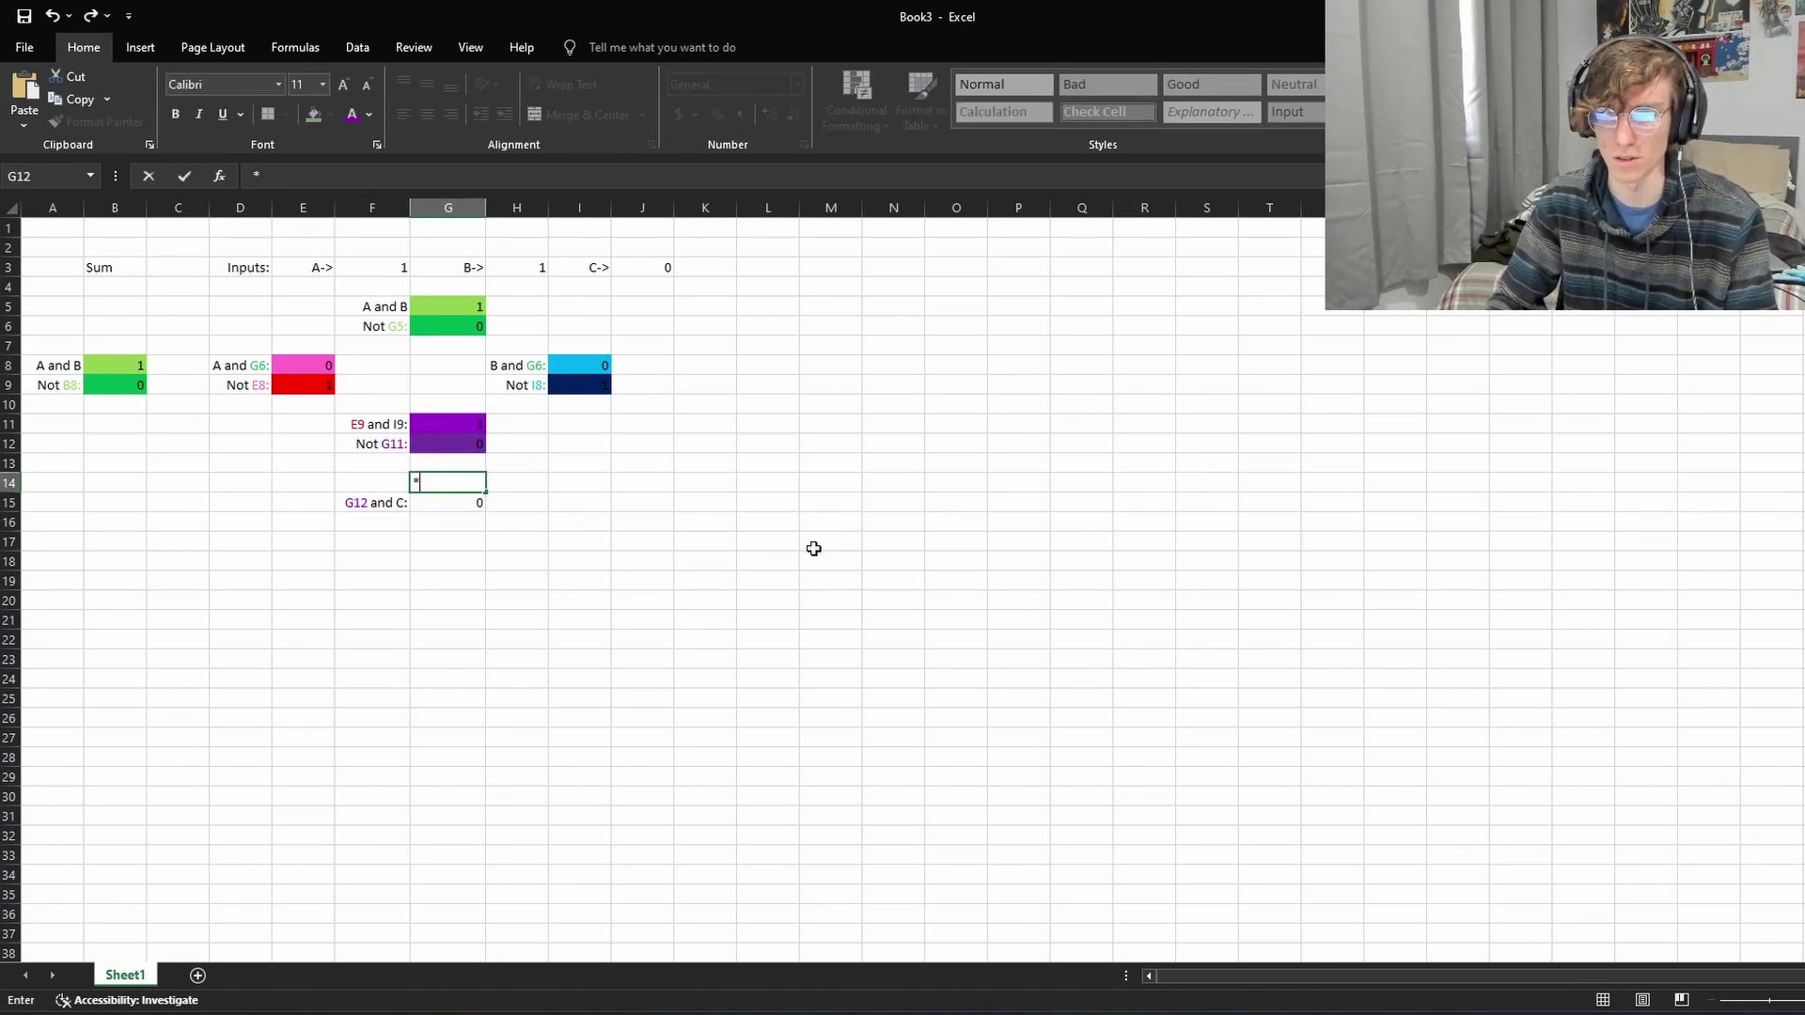
pyautogui.press('Escape')
pyautogui.press('Down')
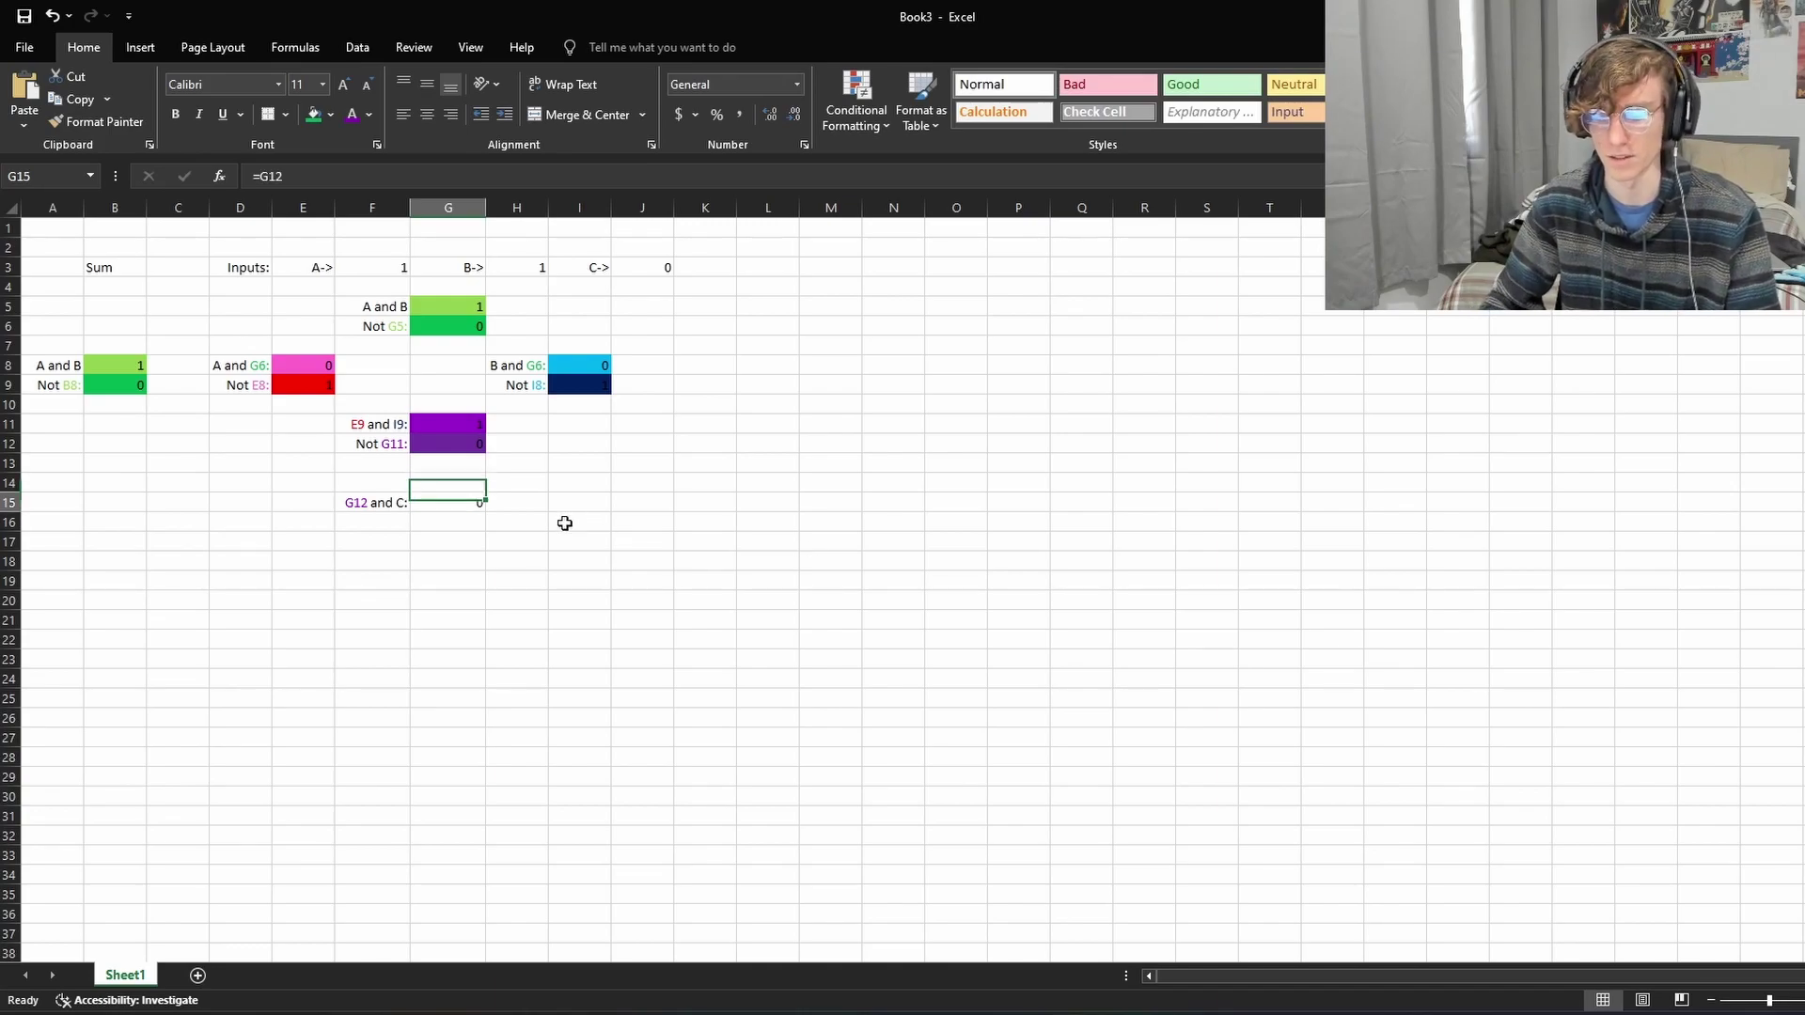
pyautogui.press('BackSpace')
# Step: Enter the formula =G12*J3 in cell G15 to calculate G12 and C
pyautogui.write('=')
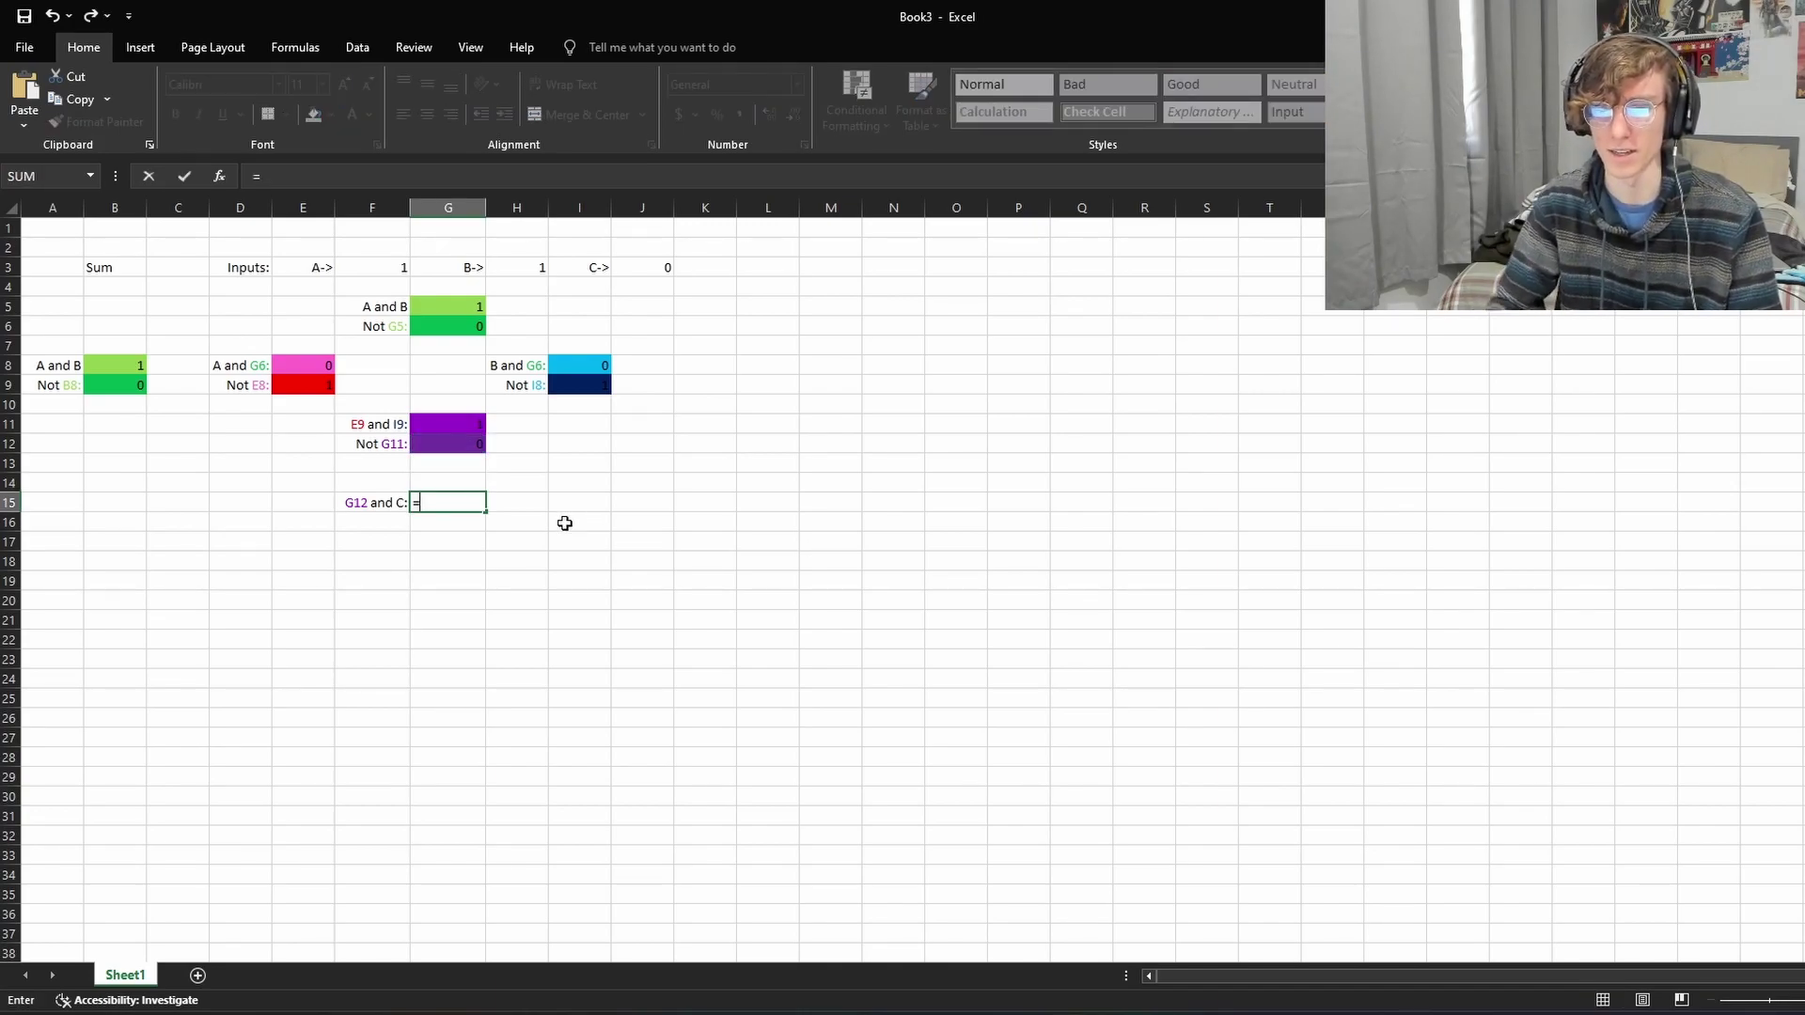
pyautogui.click(479, 444)
pyautogui.write('*')
pyautogui.click(663, 264)
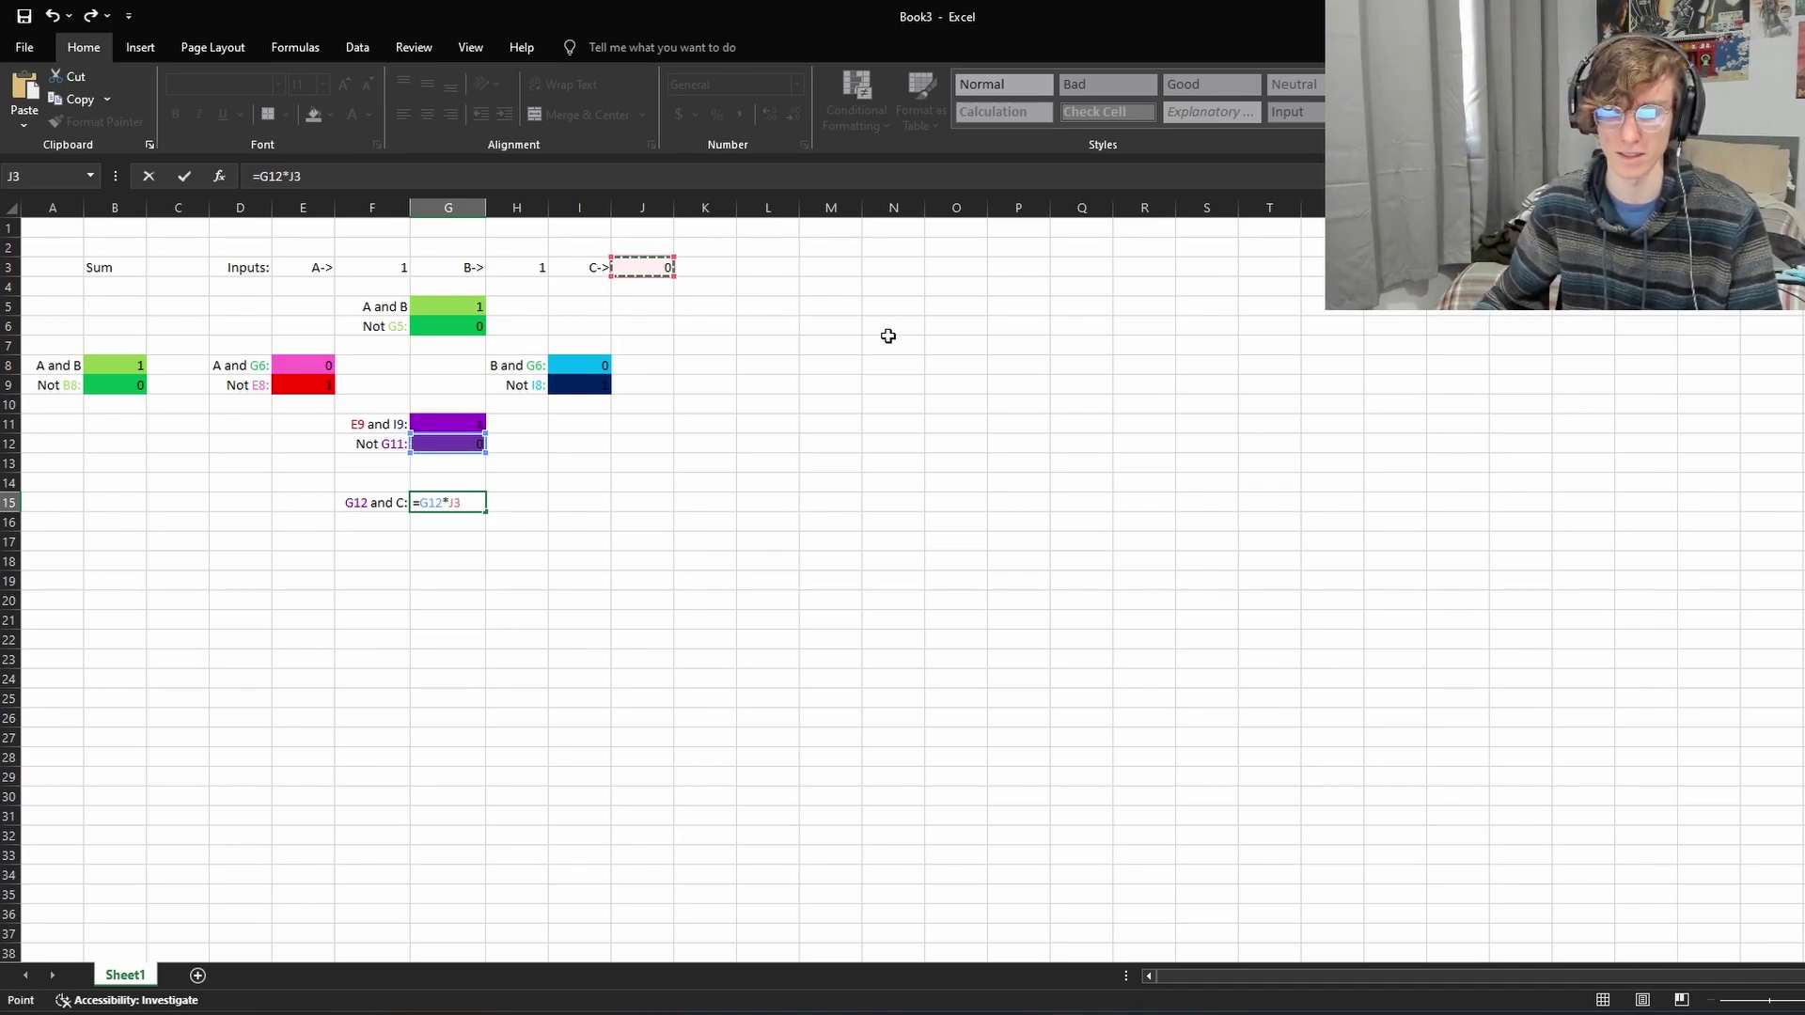
pyautogui.press('Return')
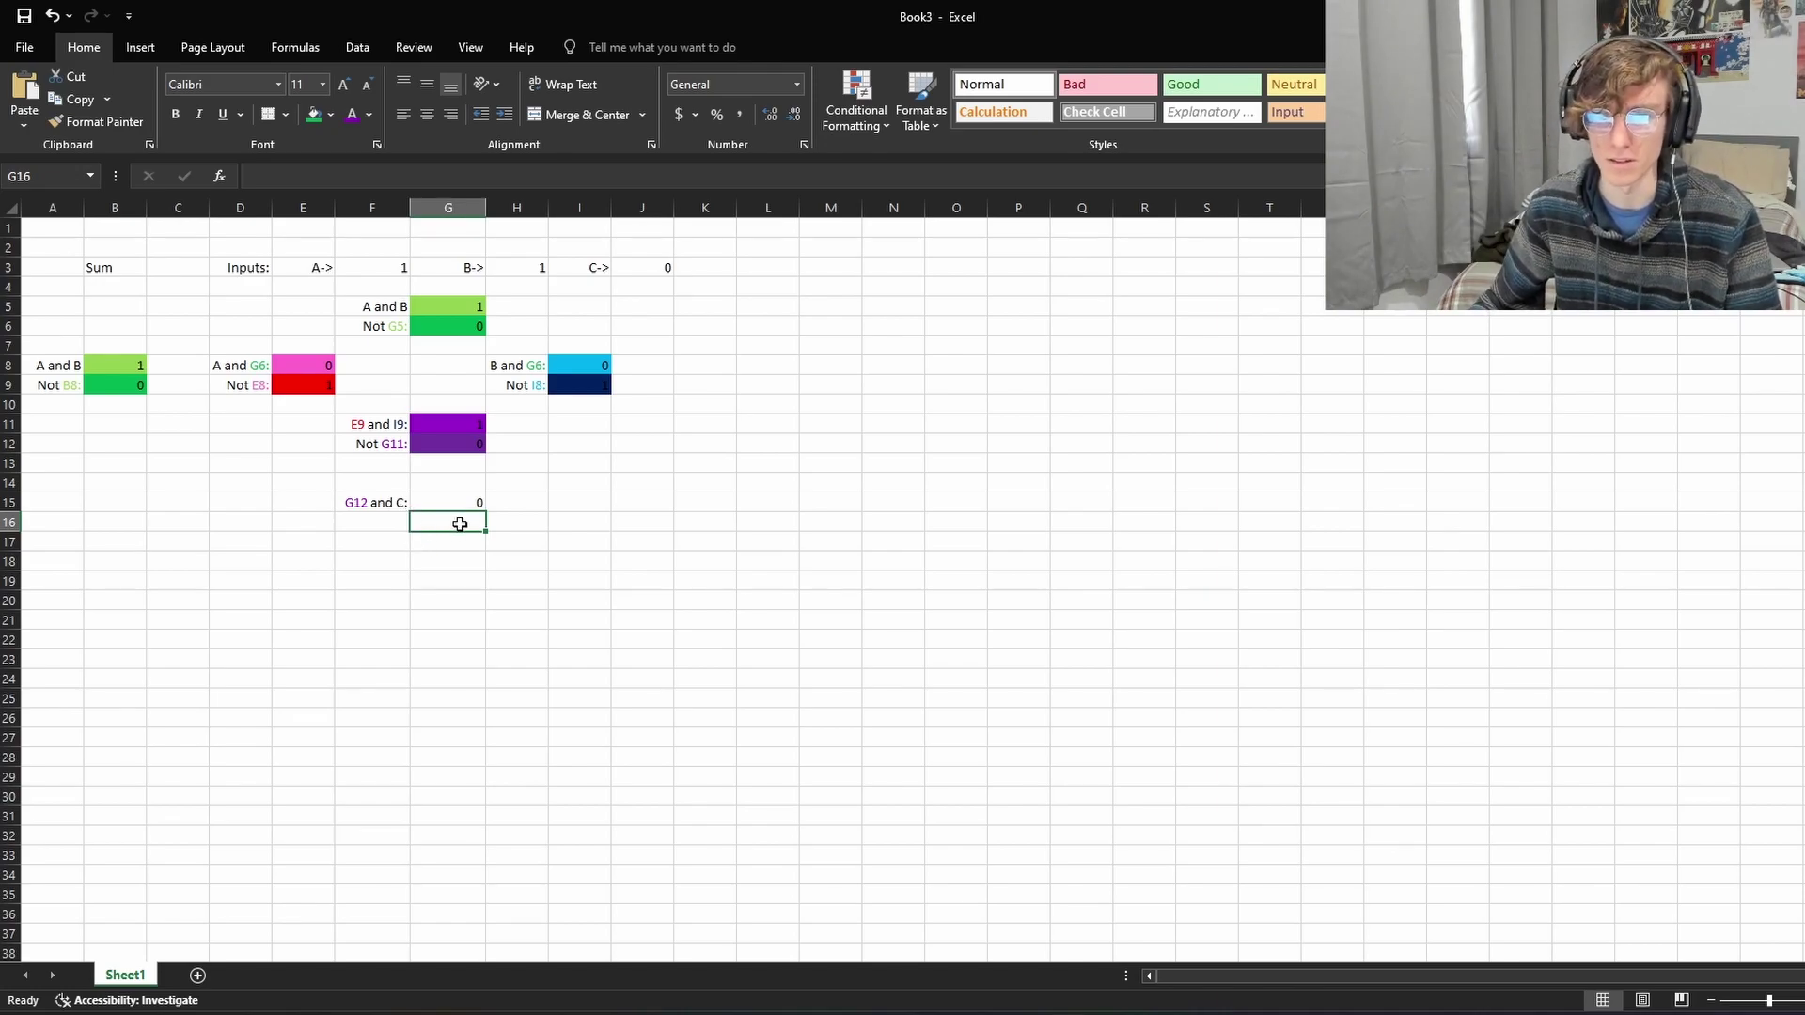
# Step: Enter the label "Not G15:" in cell F16
pyautogui.click(386, 523)
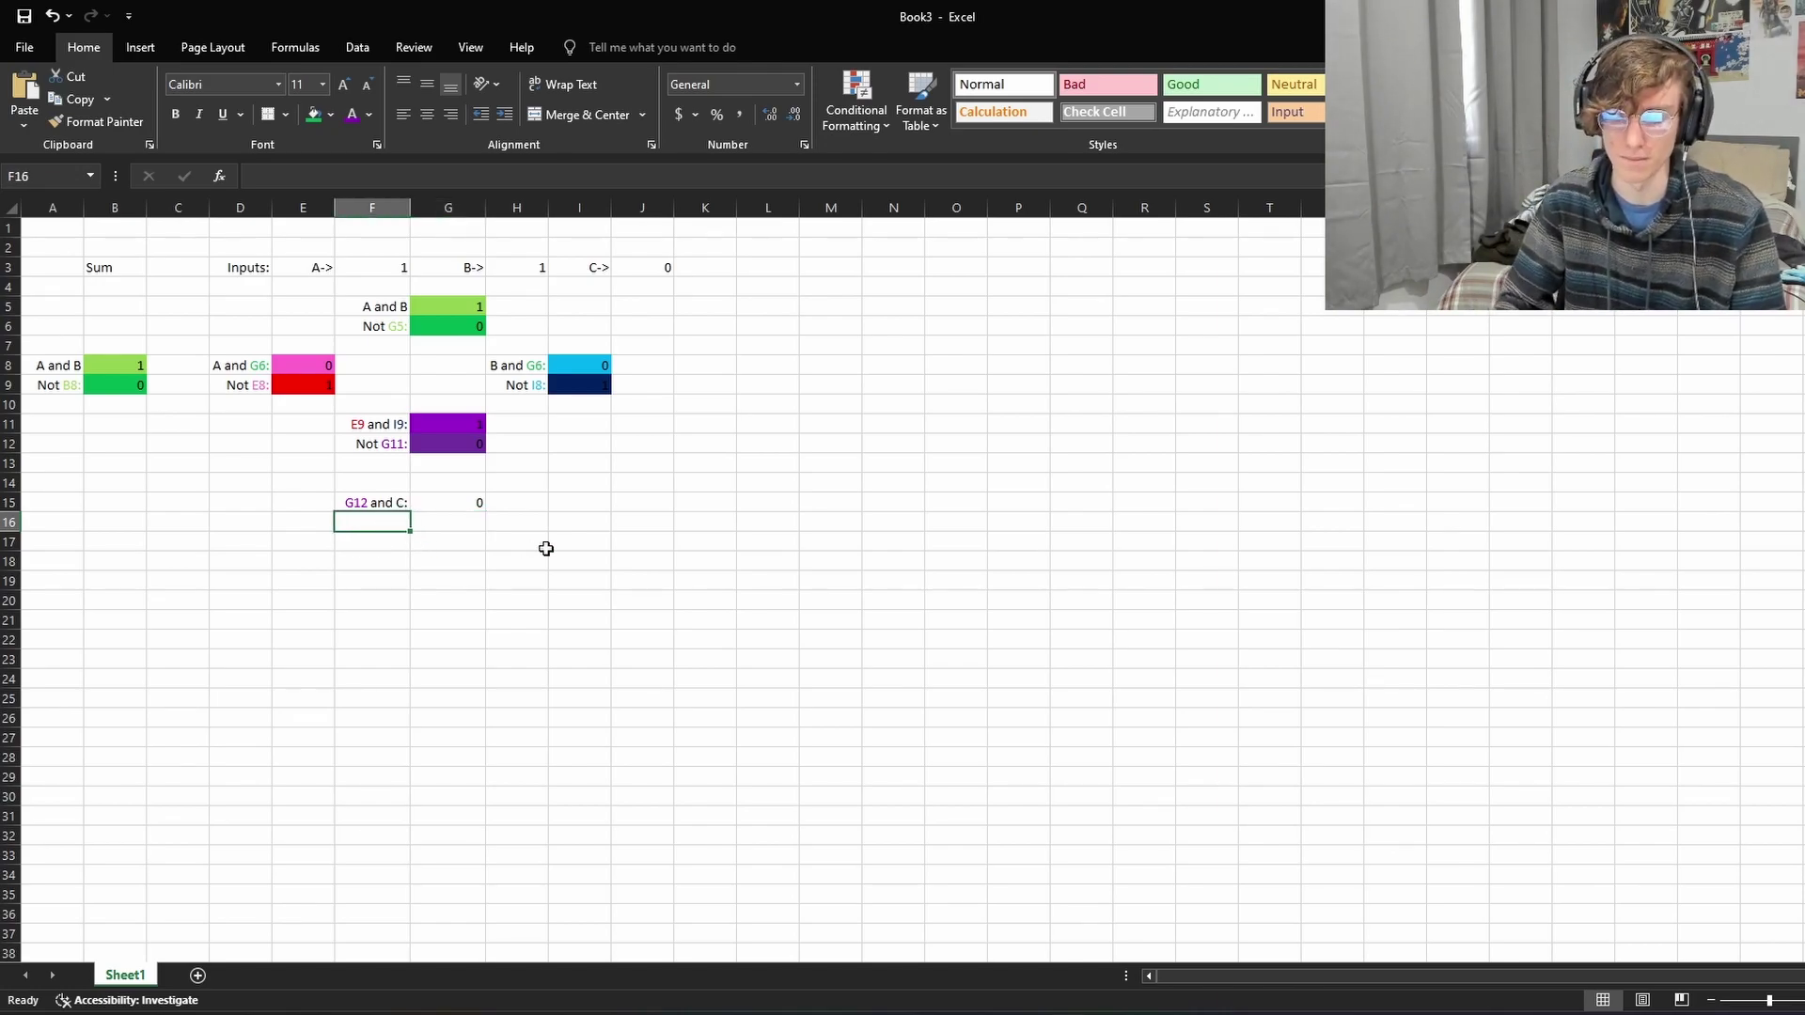
pyautogui.write('N')
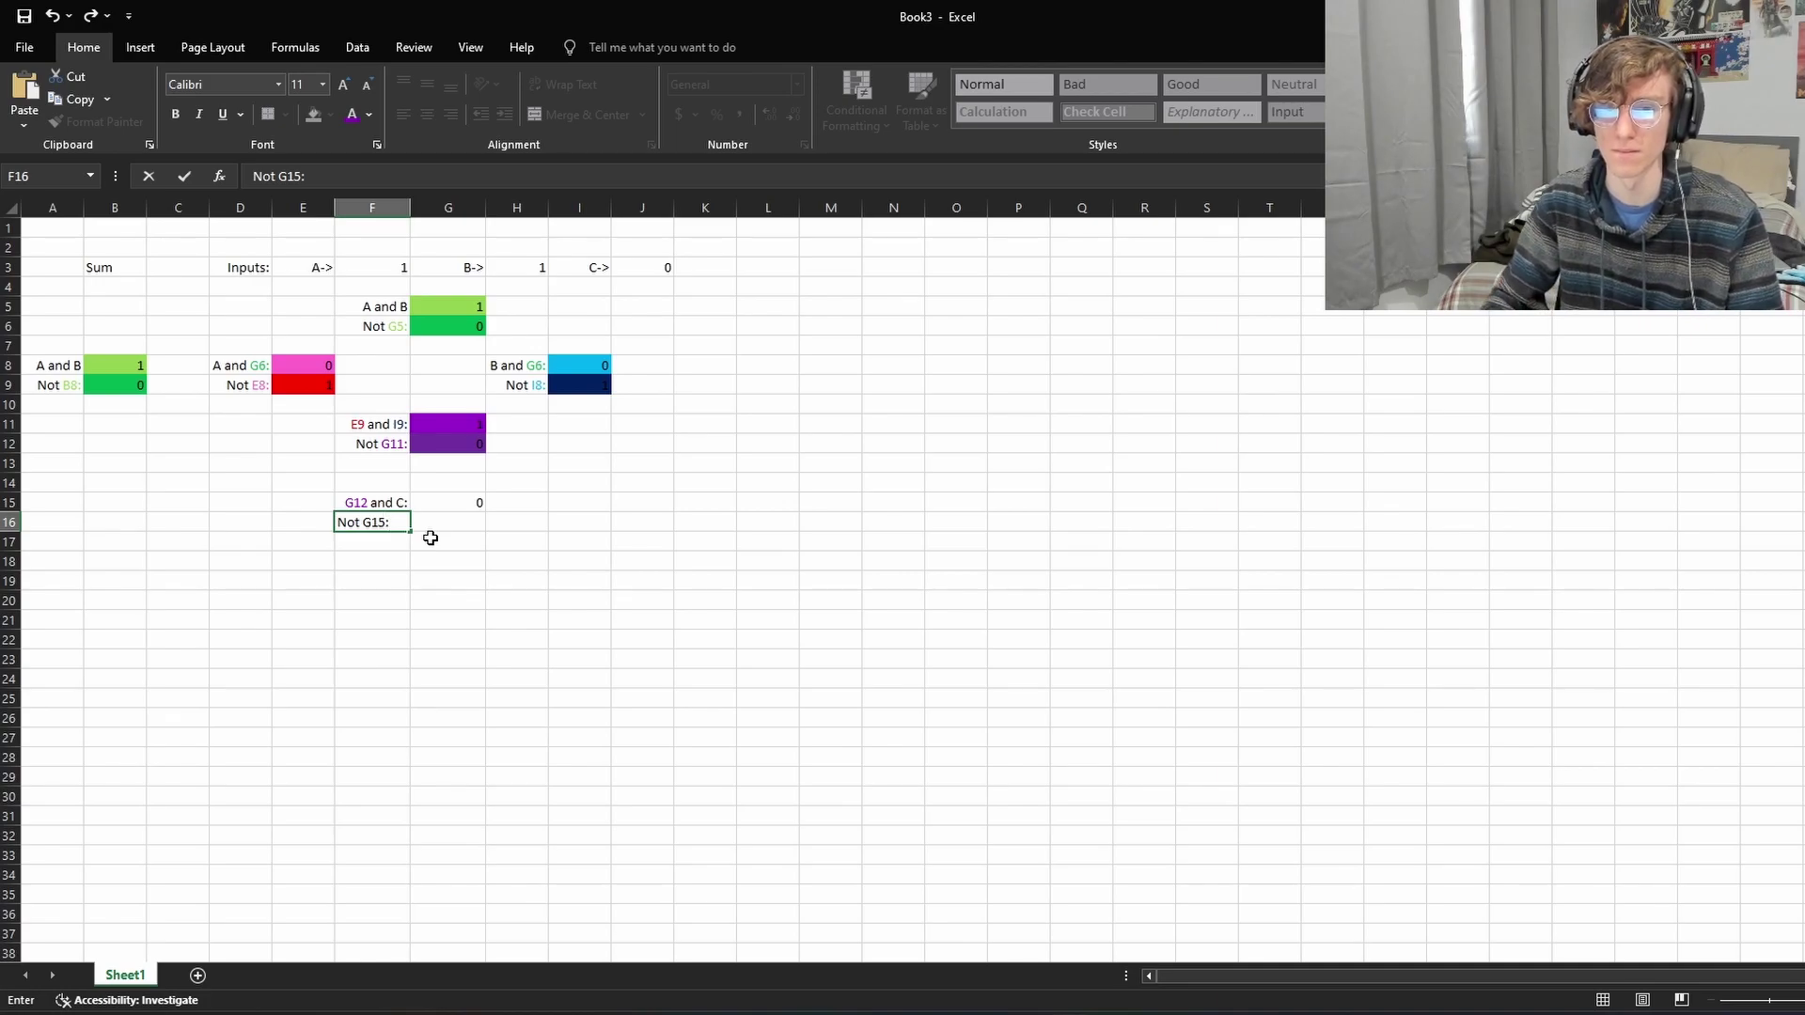
pyautogui.write('ot G15:')
pyautogui.press('Return')
# Step: Fill cell G15 with the standard light green colour
pyautogui.click(379, 521)
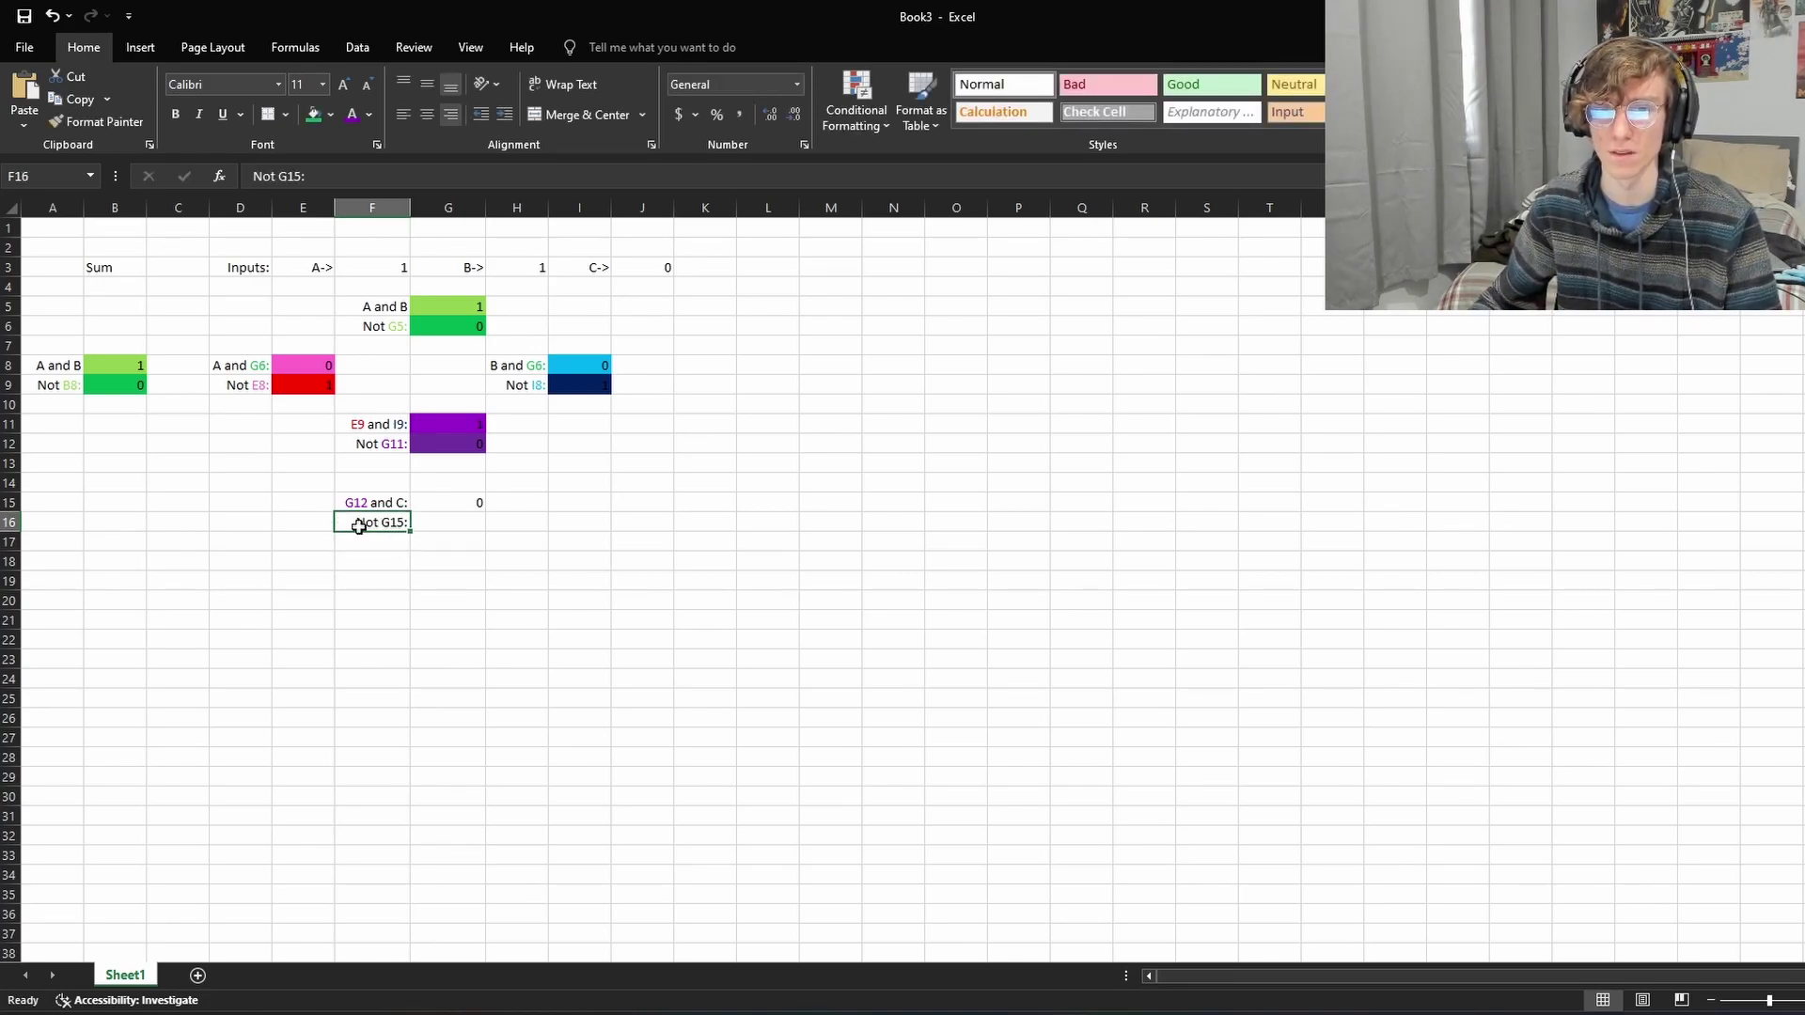
pyautogui.click(465, 503)
pyautogui.click(330, 113)
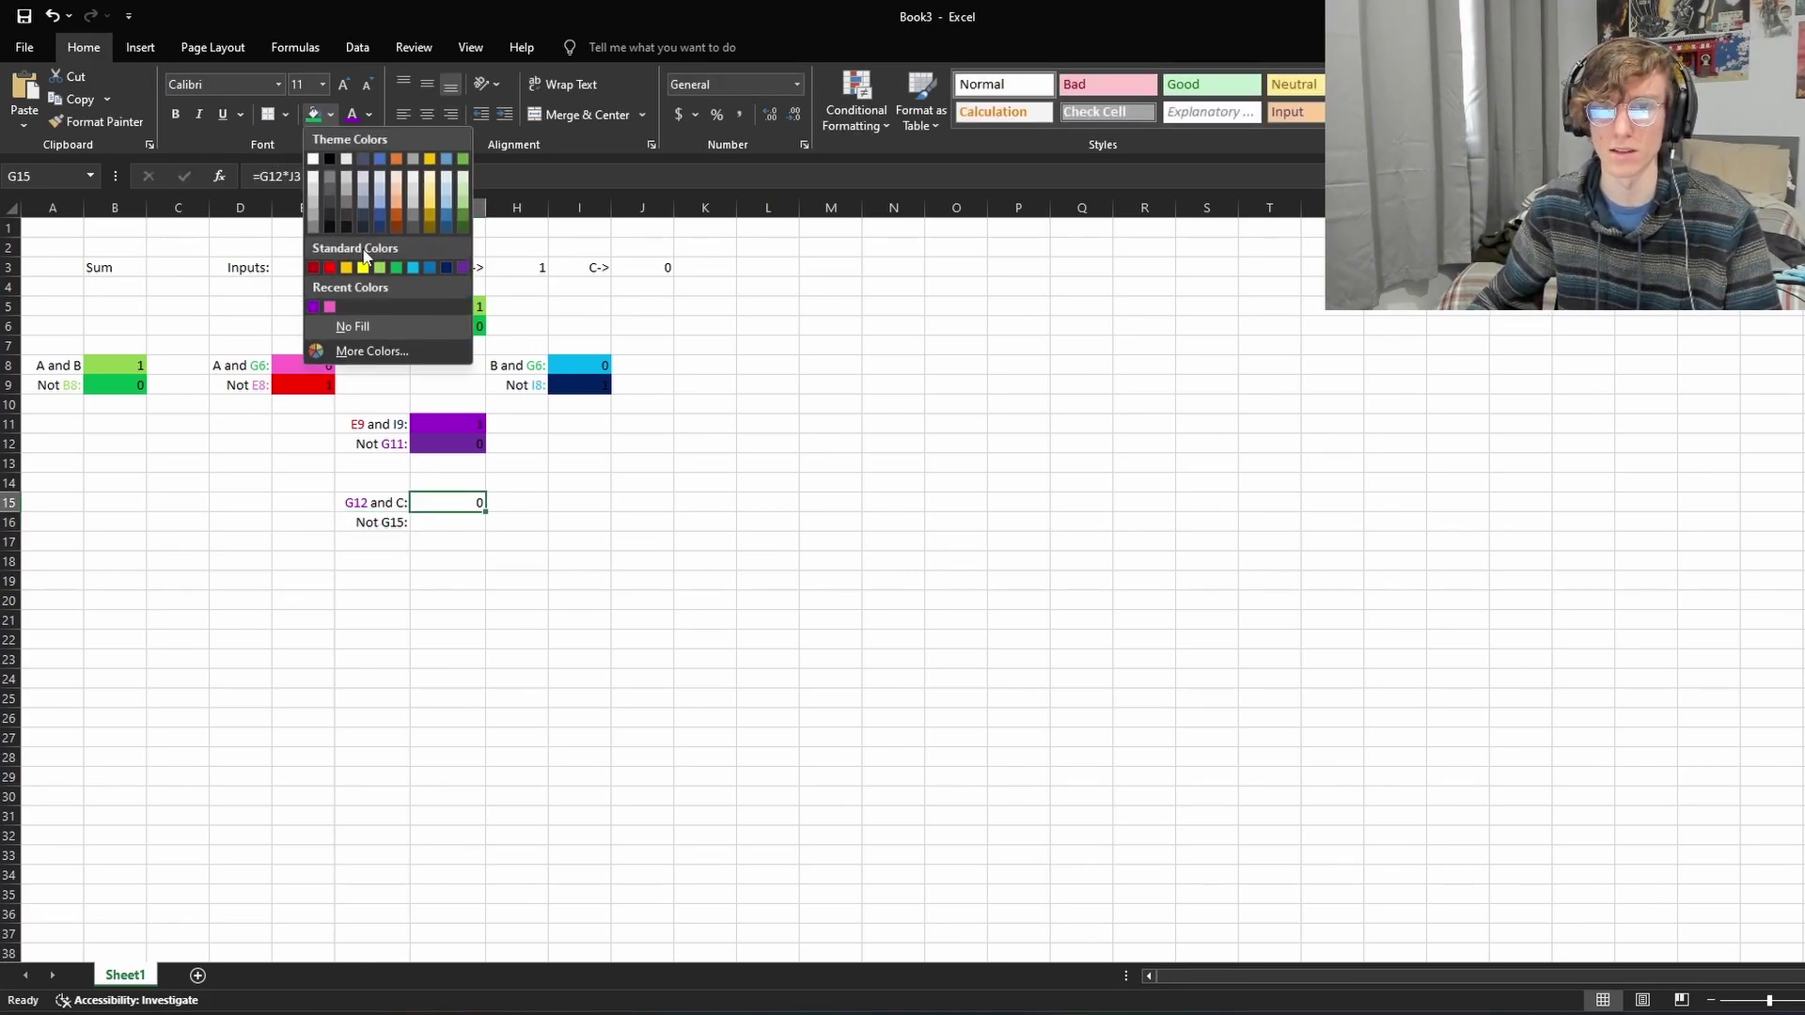
pyautogui.click(393, 270)
# Step: Colour only the "G15" part of the F16 label with the standard light green font colour
pyautogui.click(404, 522)
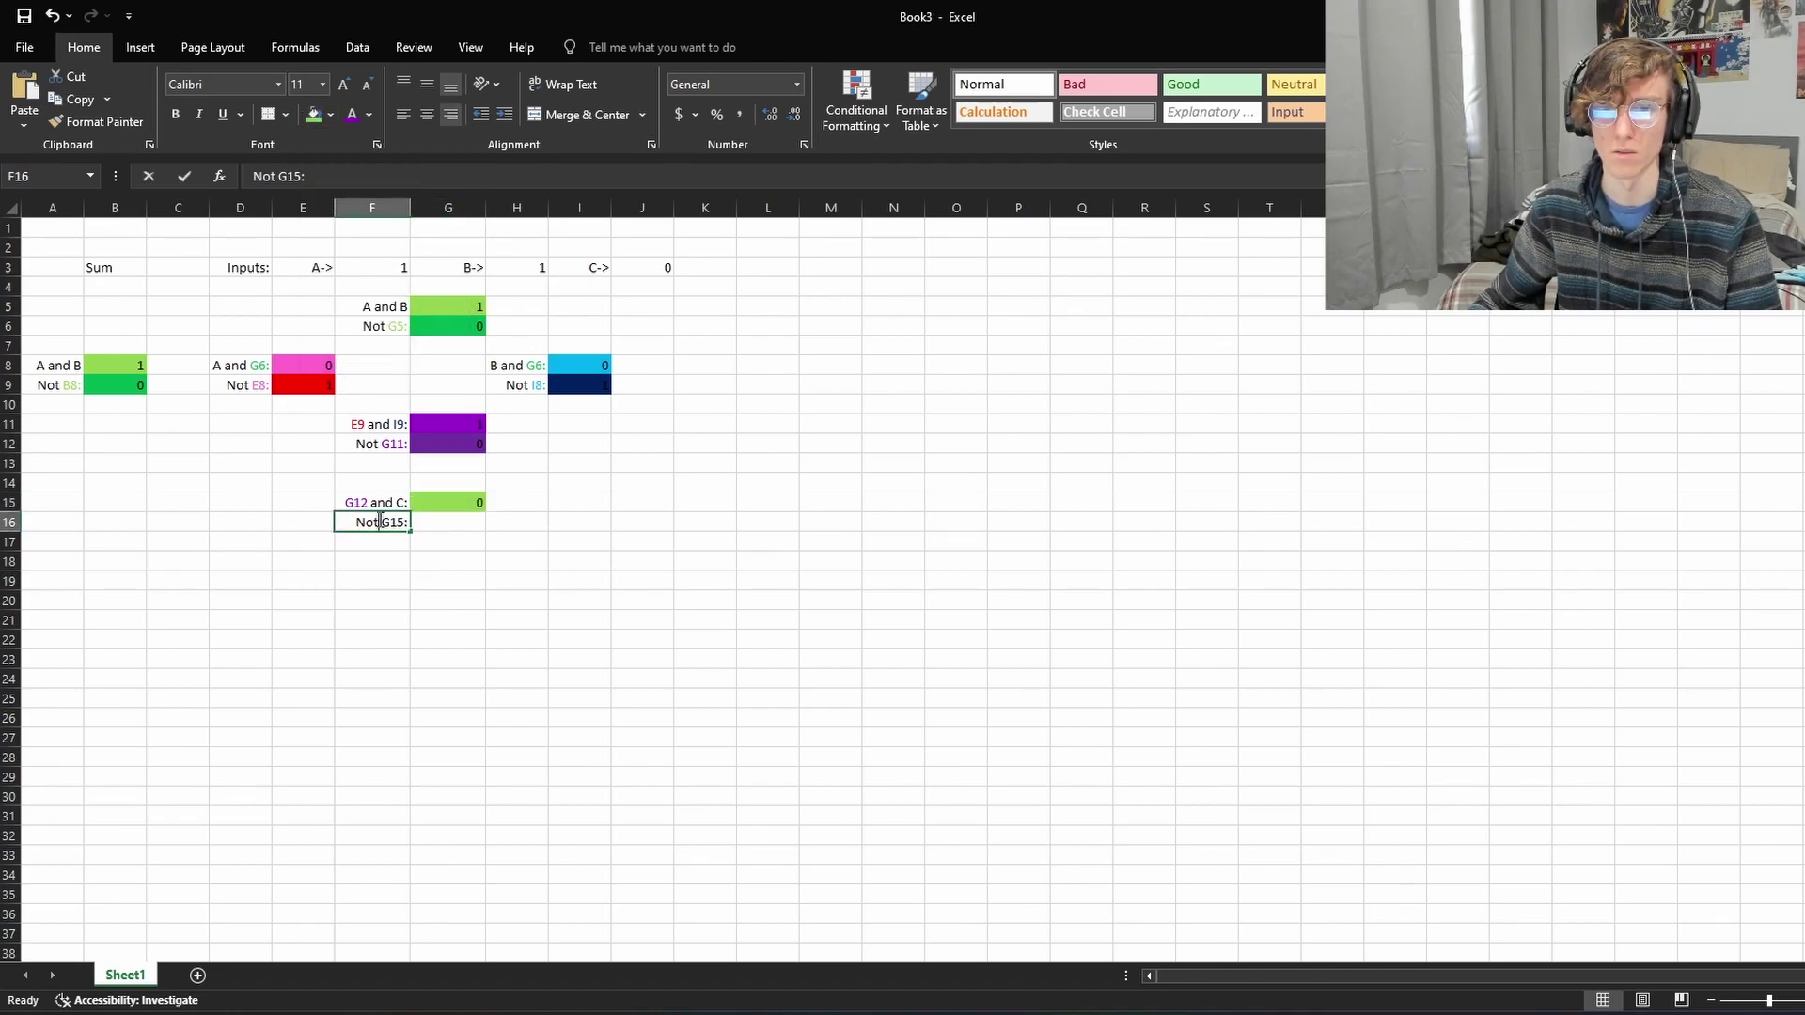
pyautogui.doubleClick(381, 522)
pyautogui.click(405, 522)
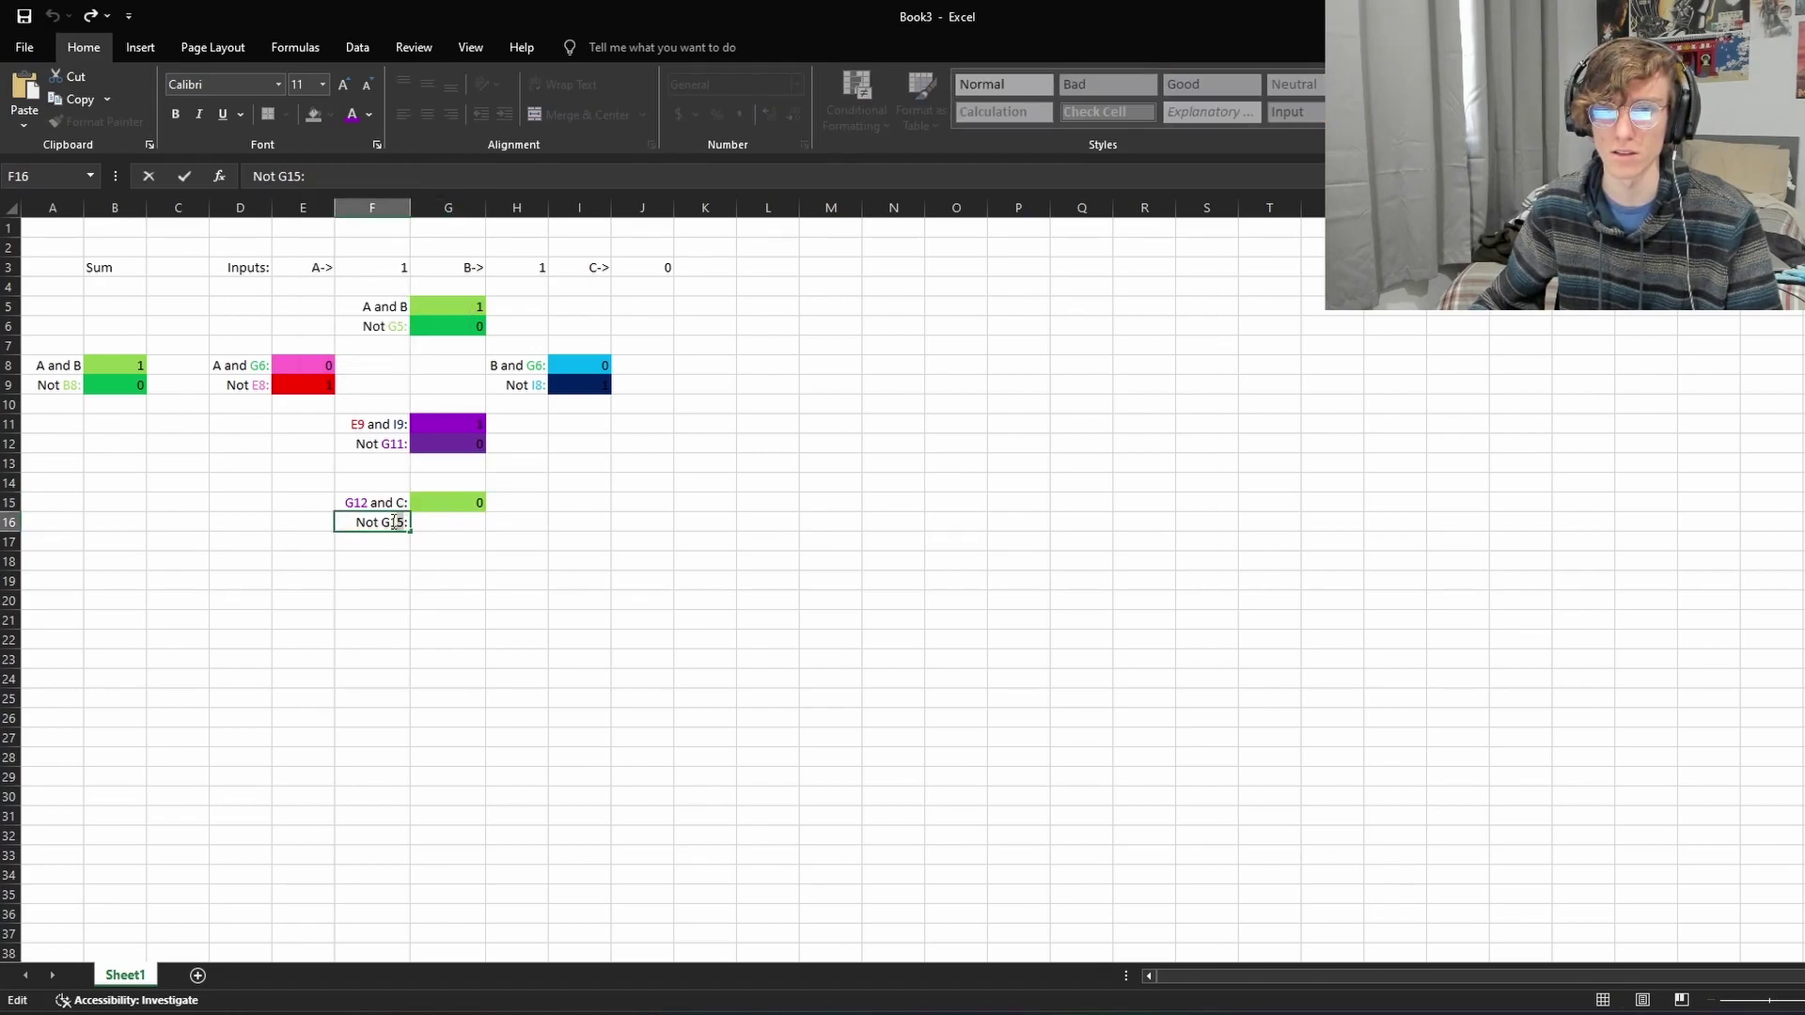
pyautogui.click(368, 114)
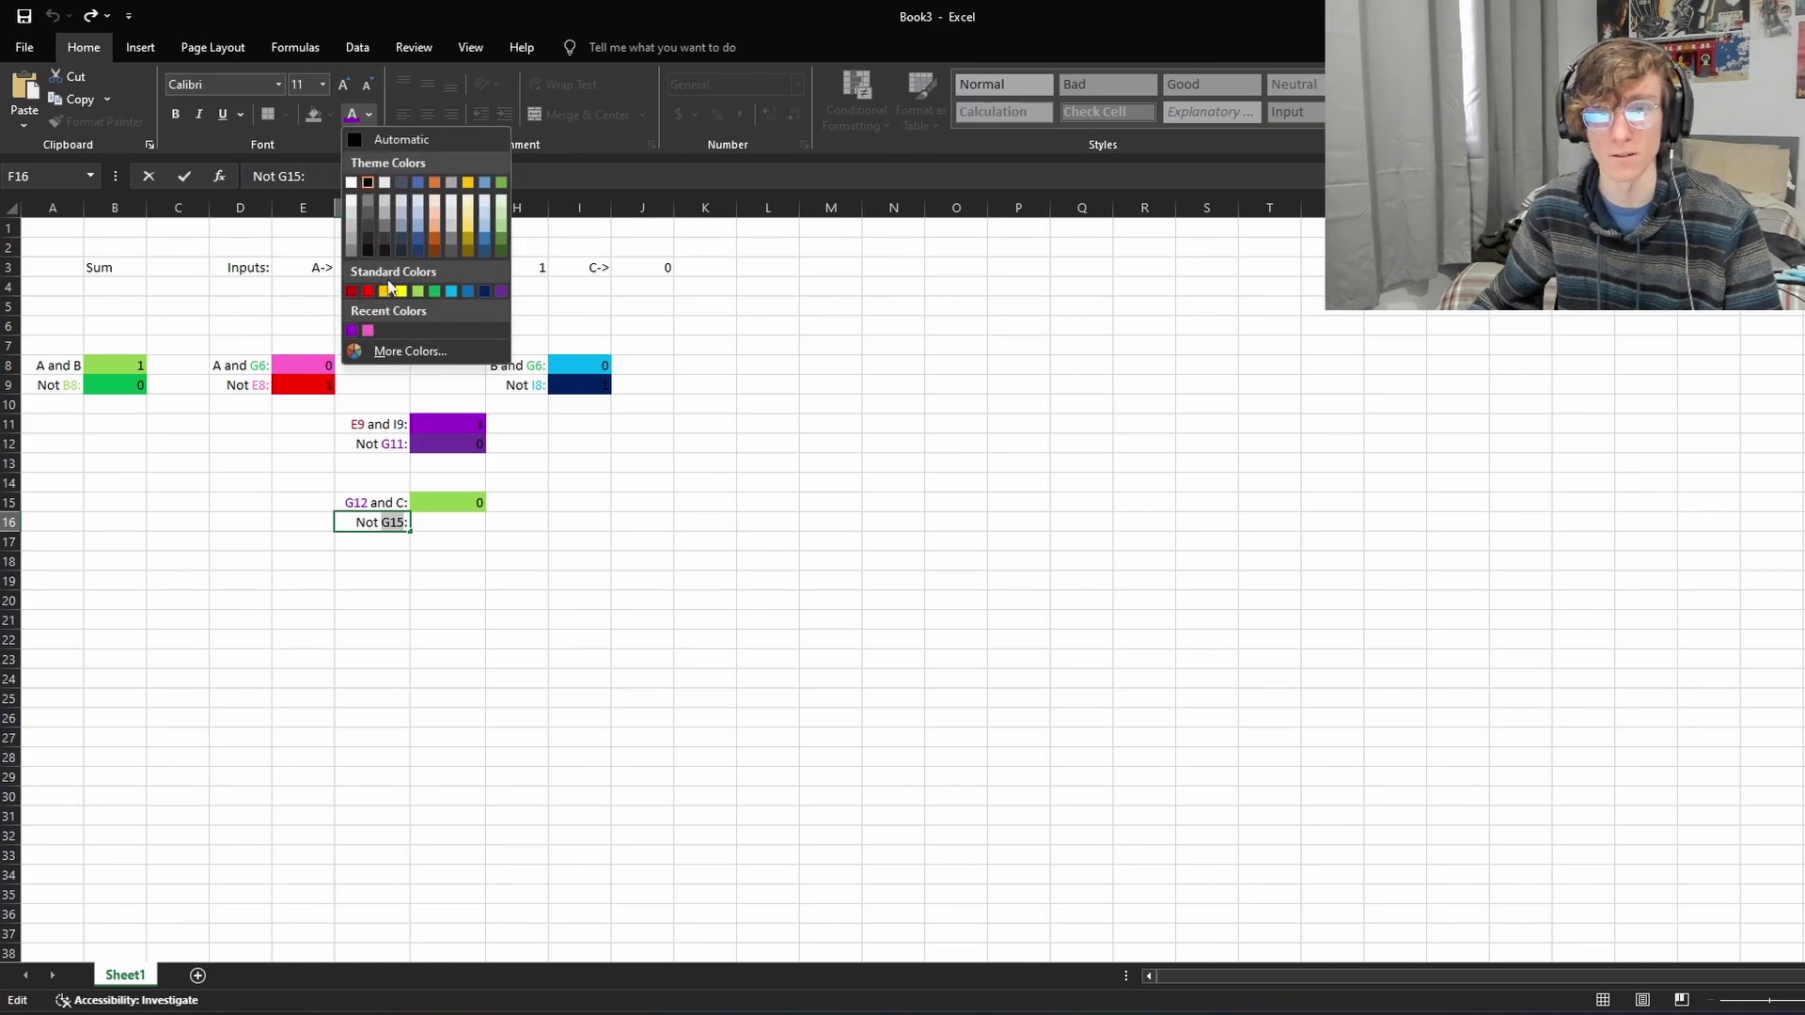
pyautogui.click(419, 292)
# Step: Enter the formula =1-G15 in cell G16 and fill the cell with the standard green colour
pyautogui.click(458, 528)
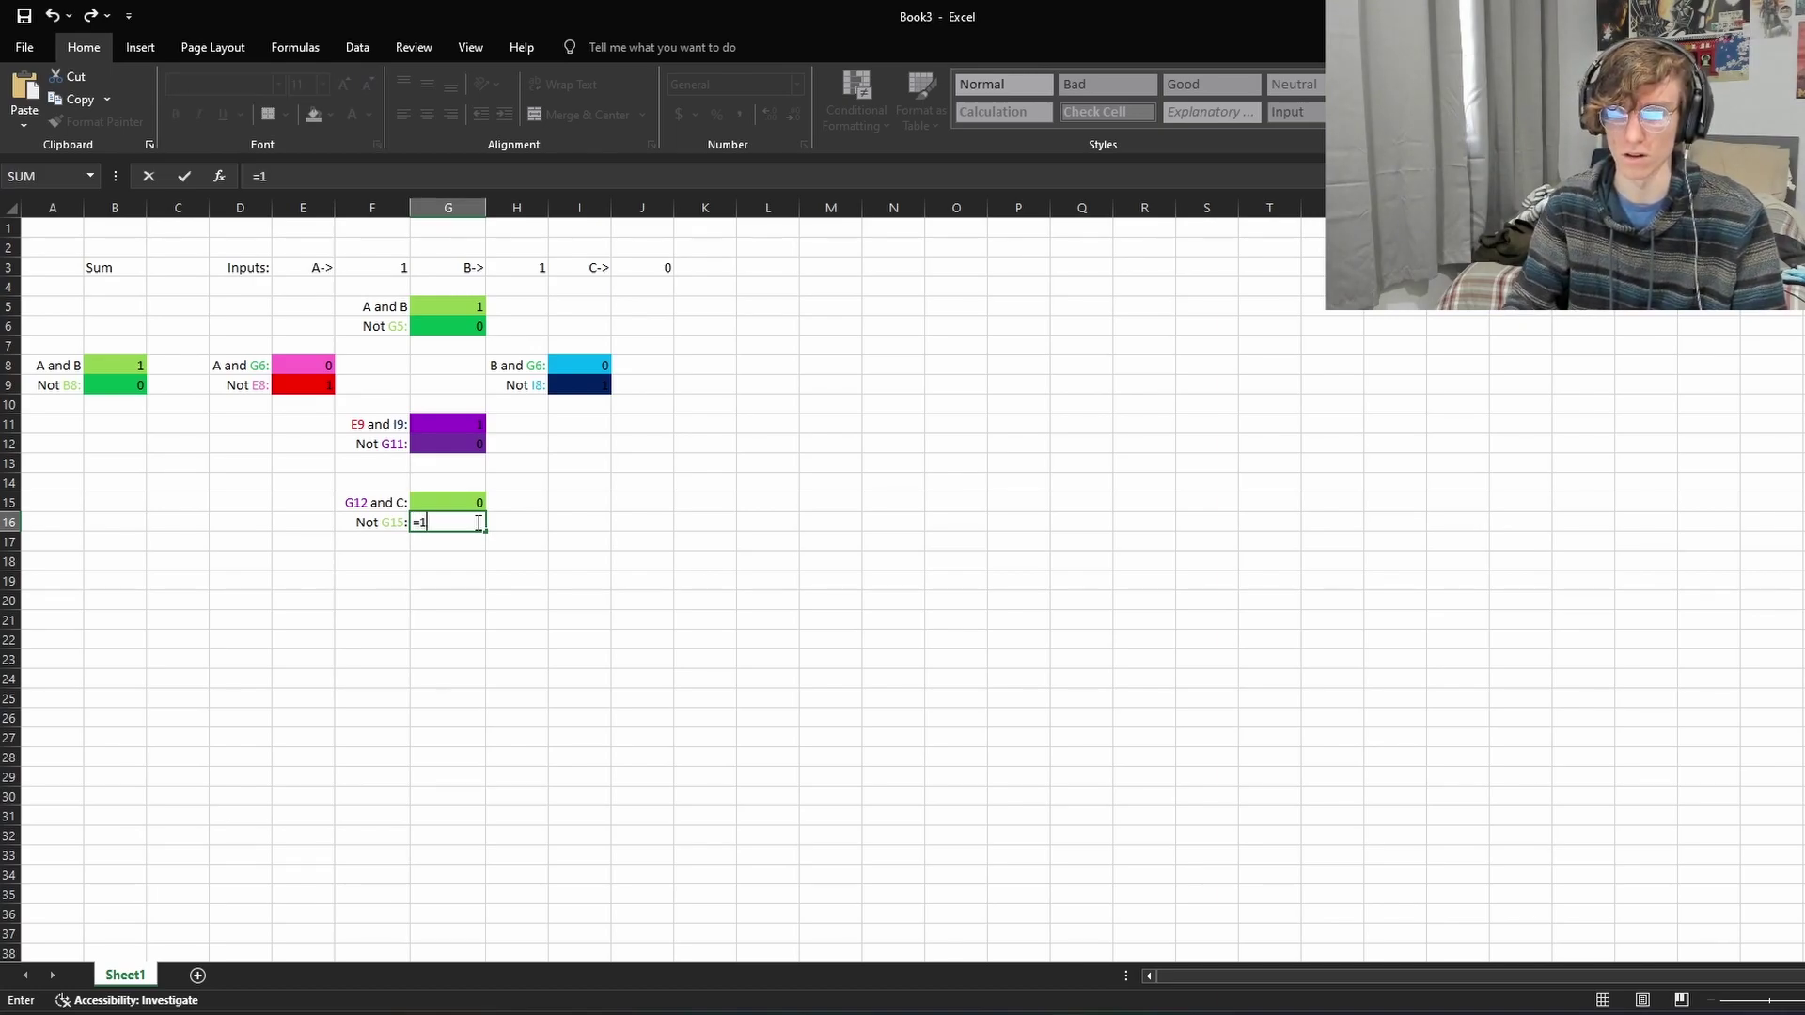
pyautogui.press('Up')
pyautogui.click(476, 522)
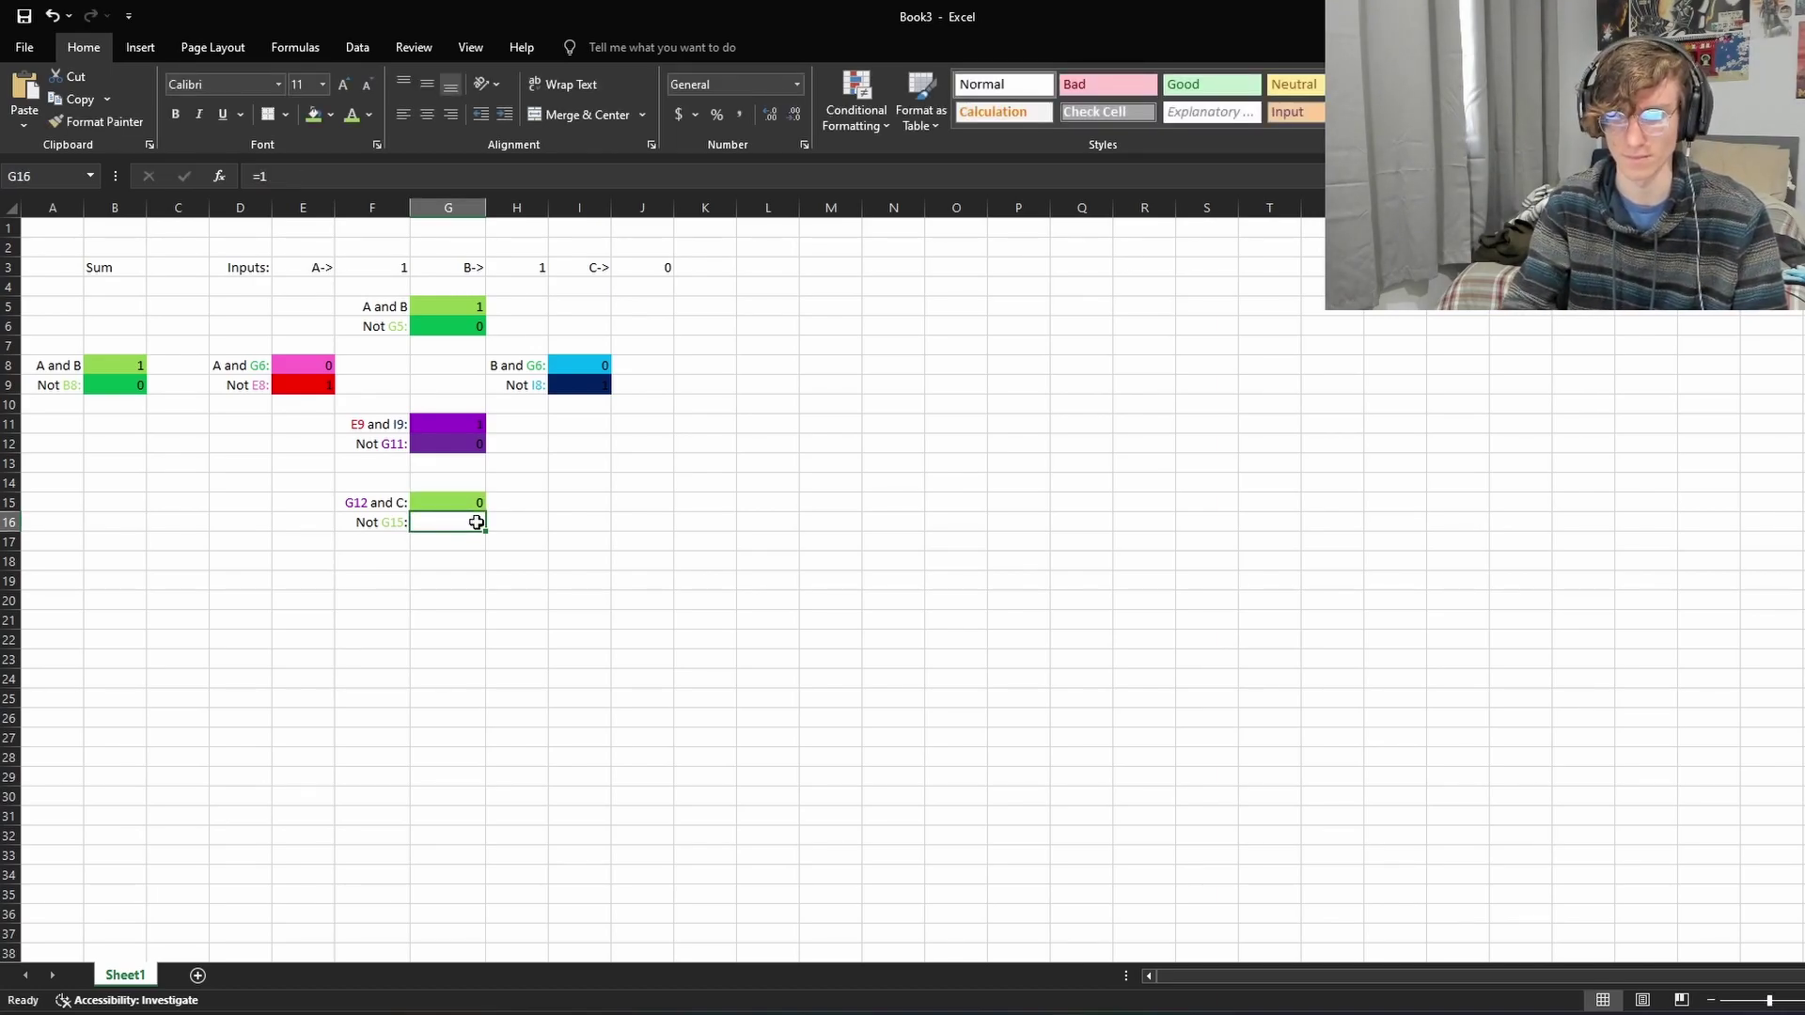
pyautogui.write('=1-G15')
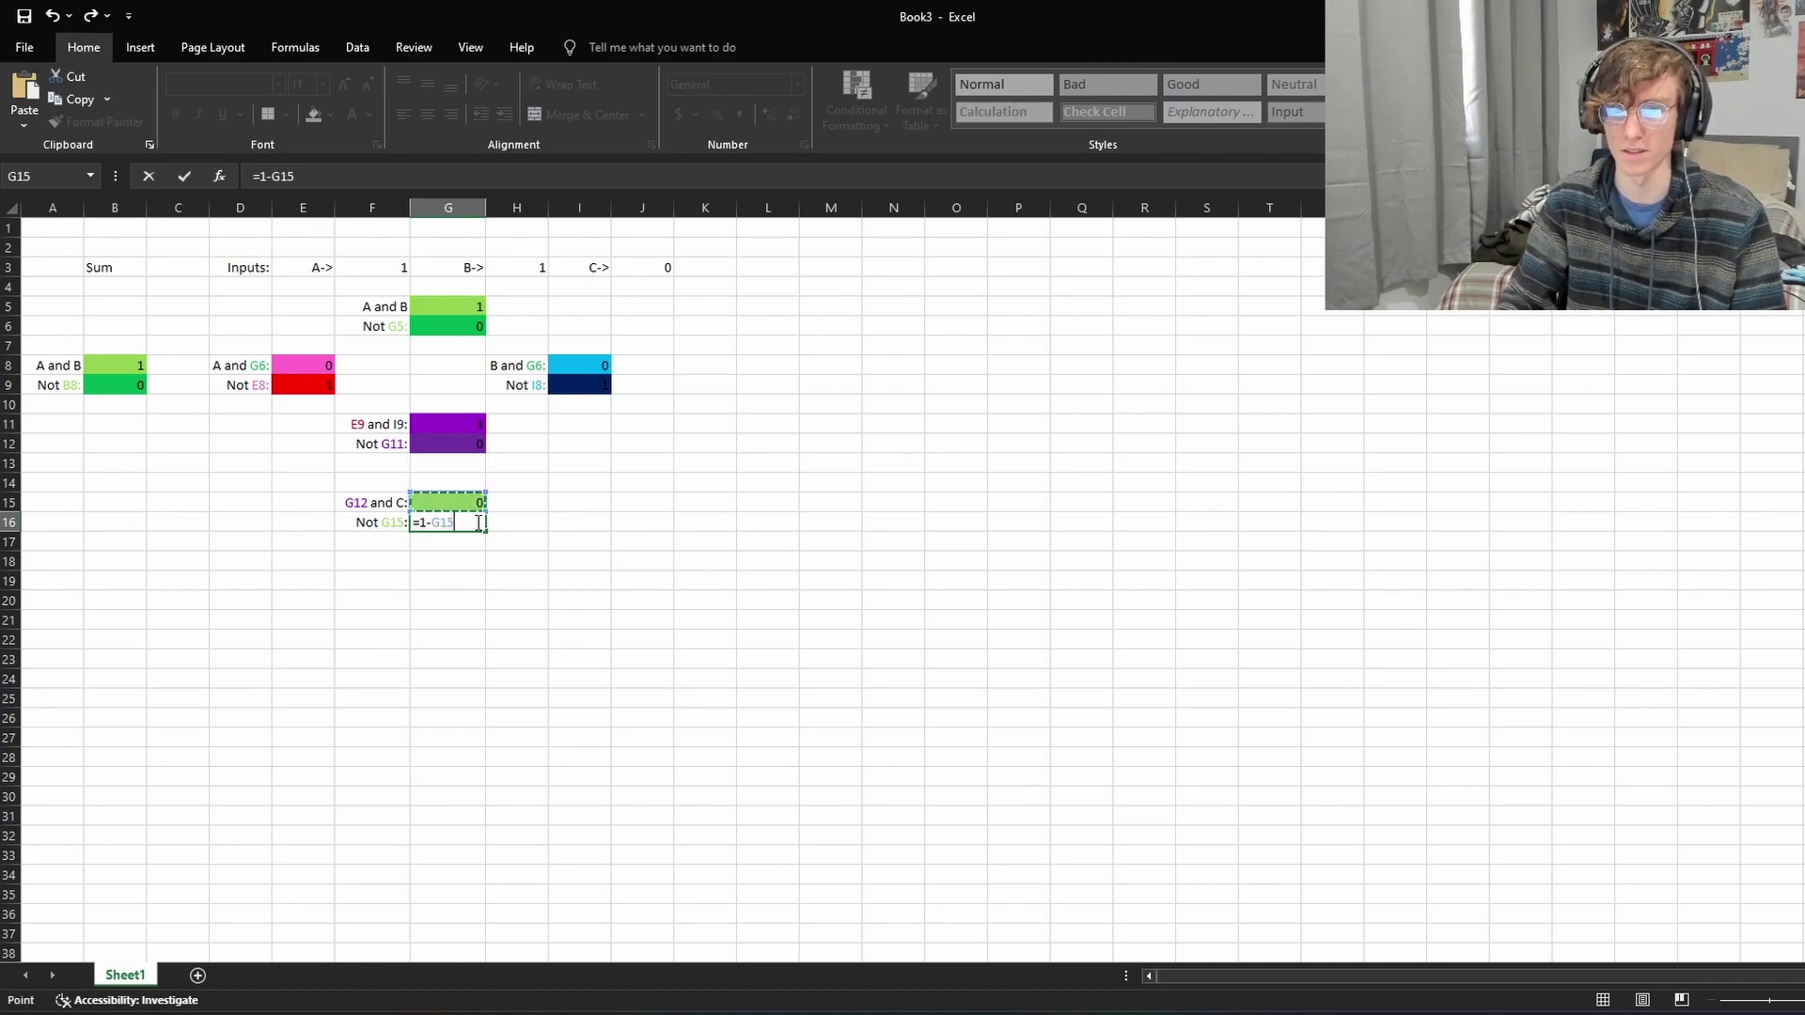
pyautogui.press('Return')
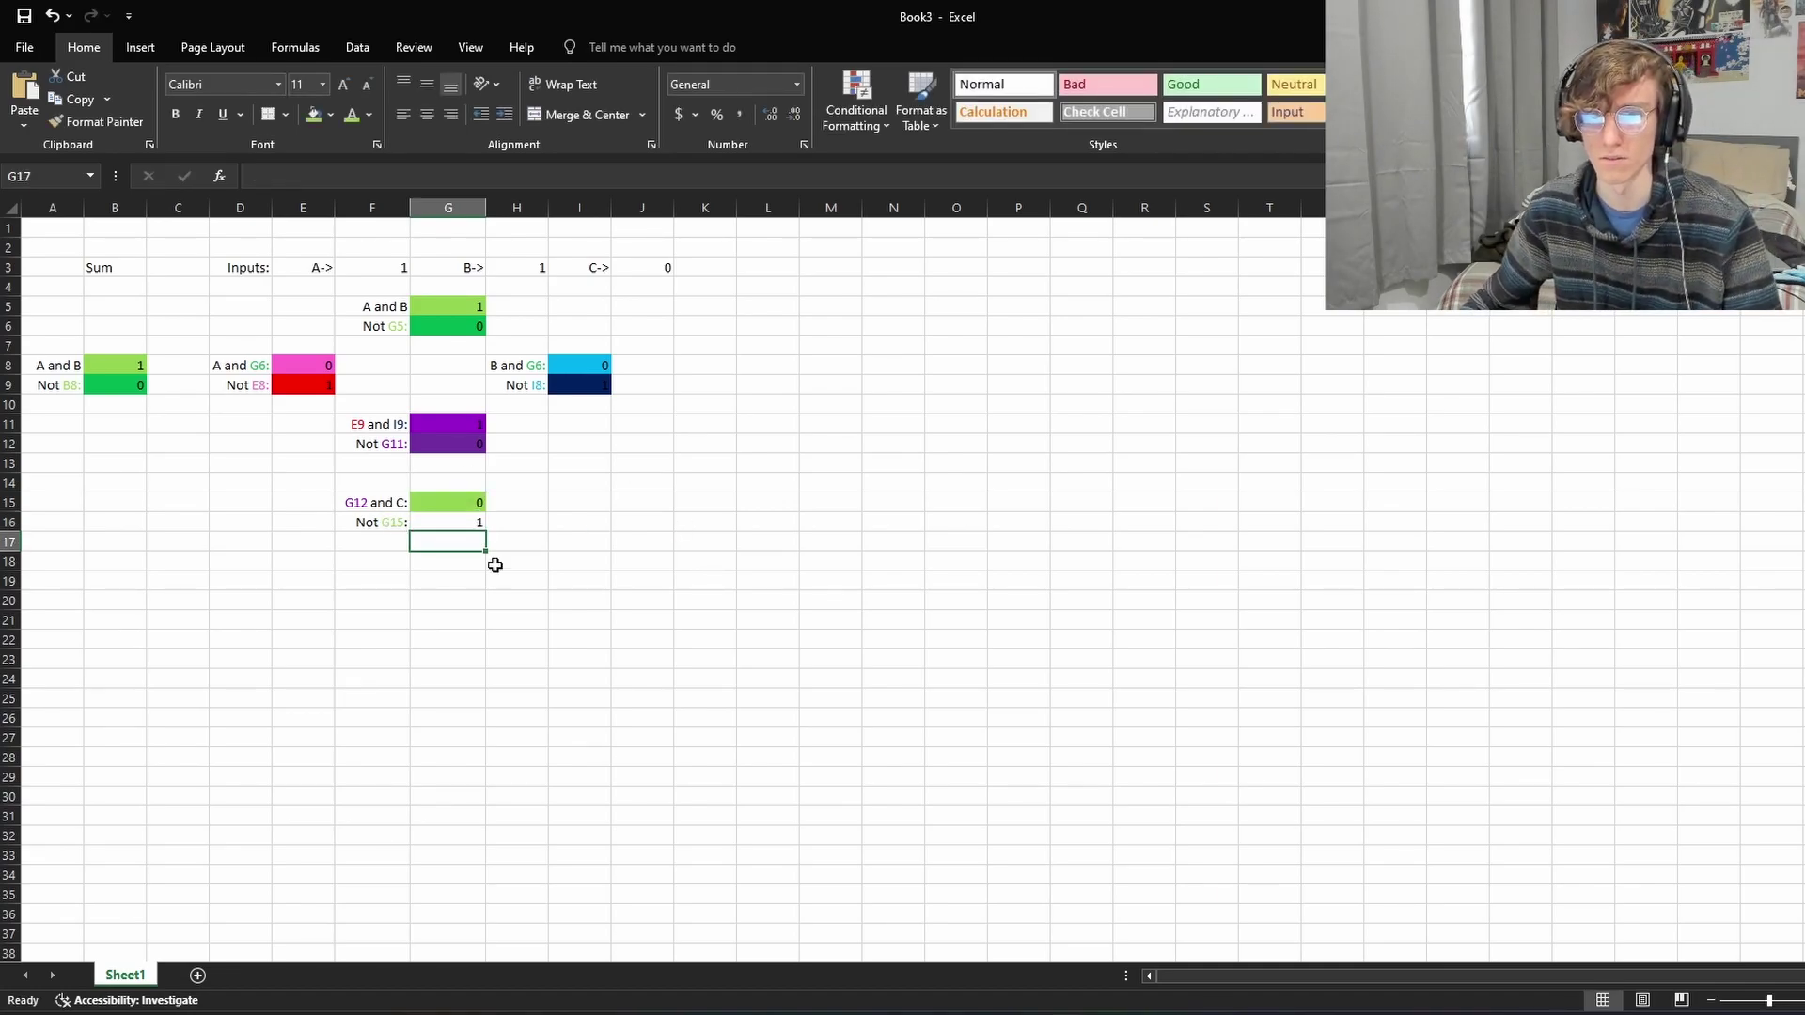
pyautogui.click(465, 523)
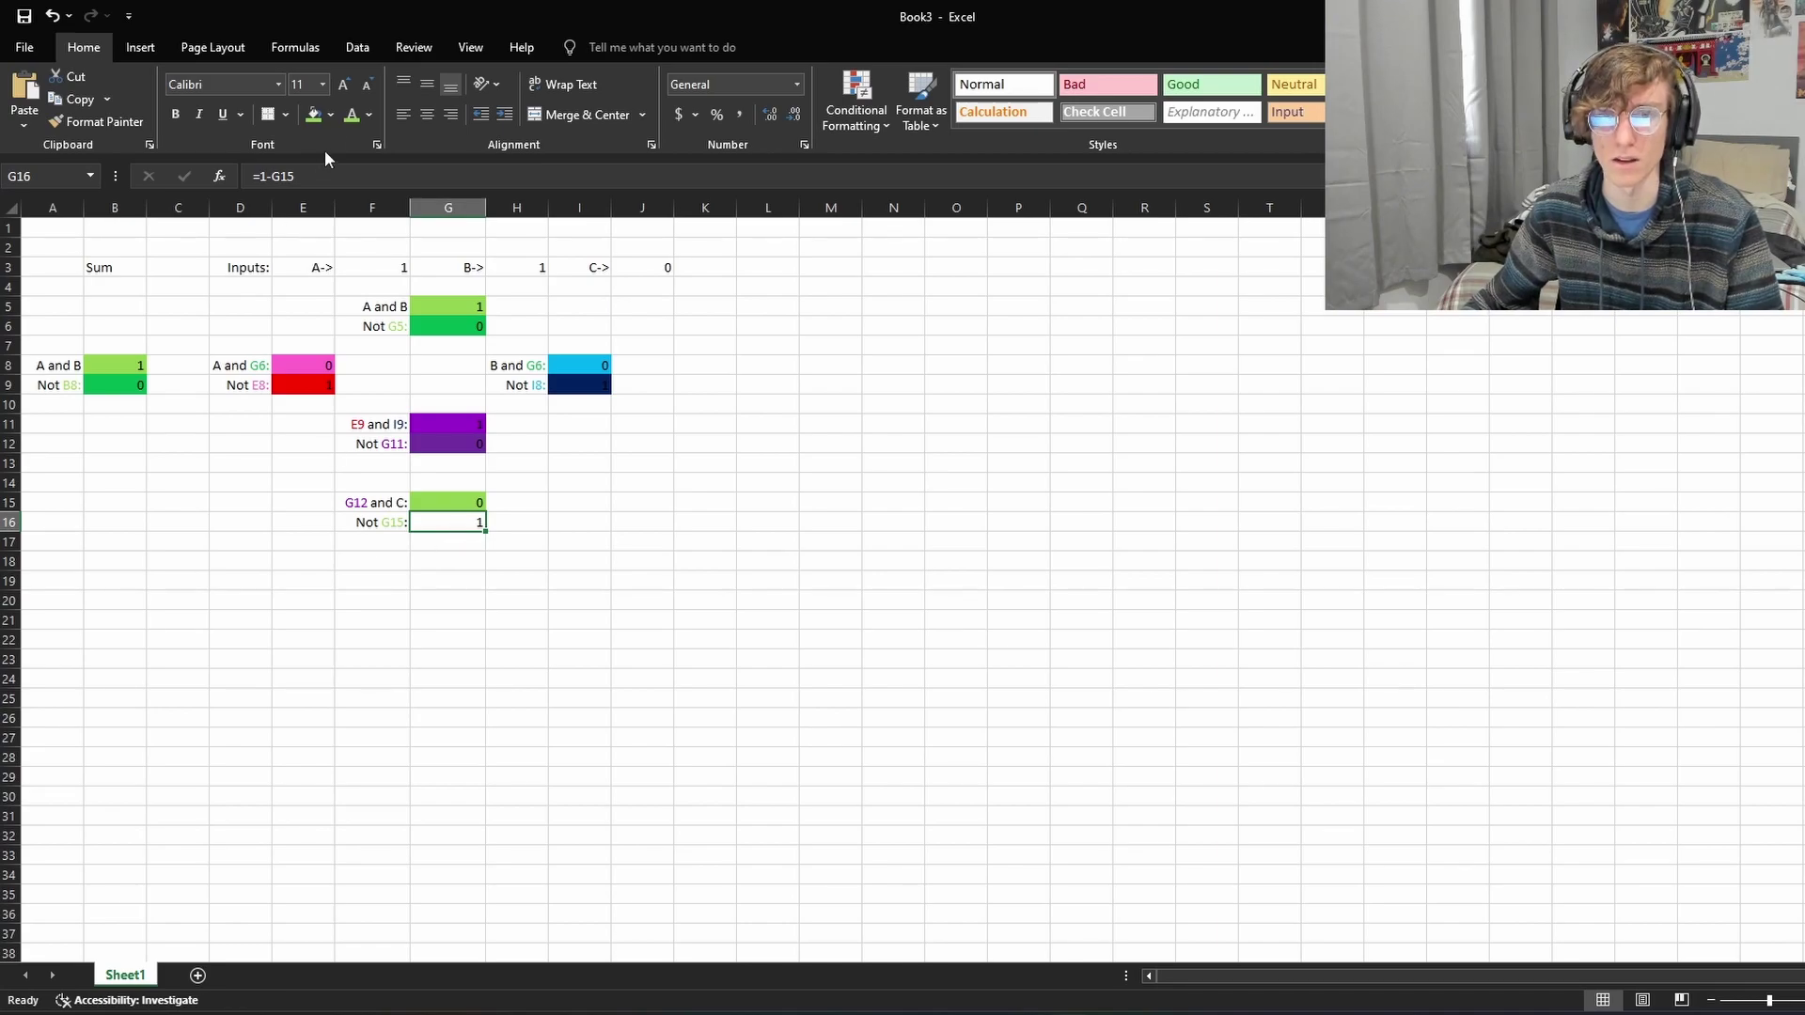
pyautogui.click(330, 114)
pyautogui.click(398, 268)
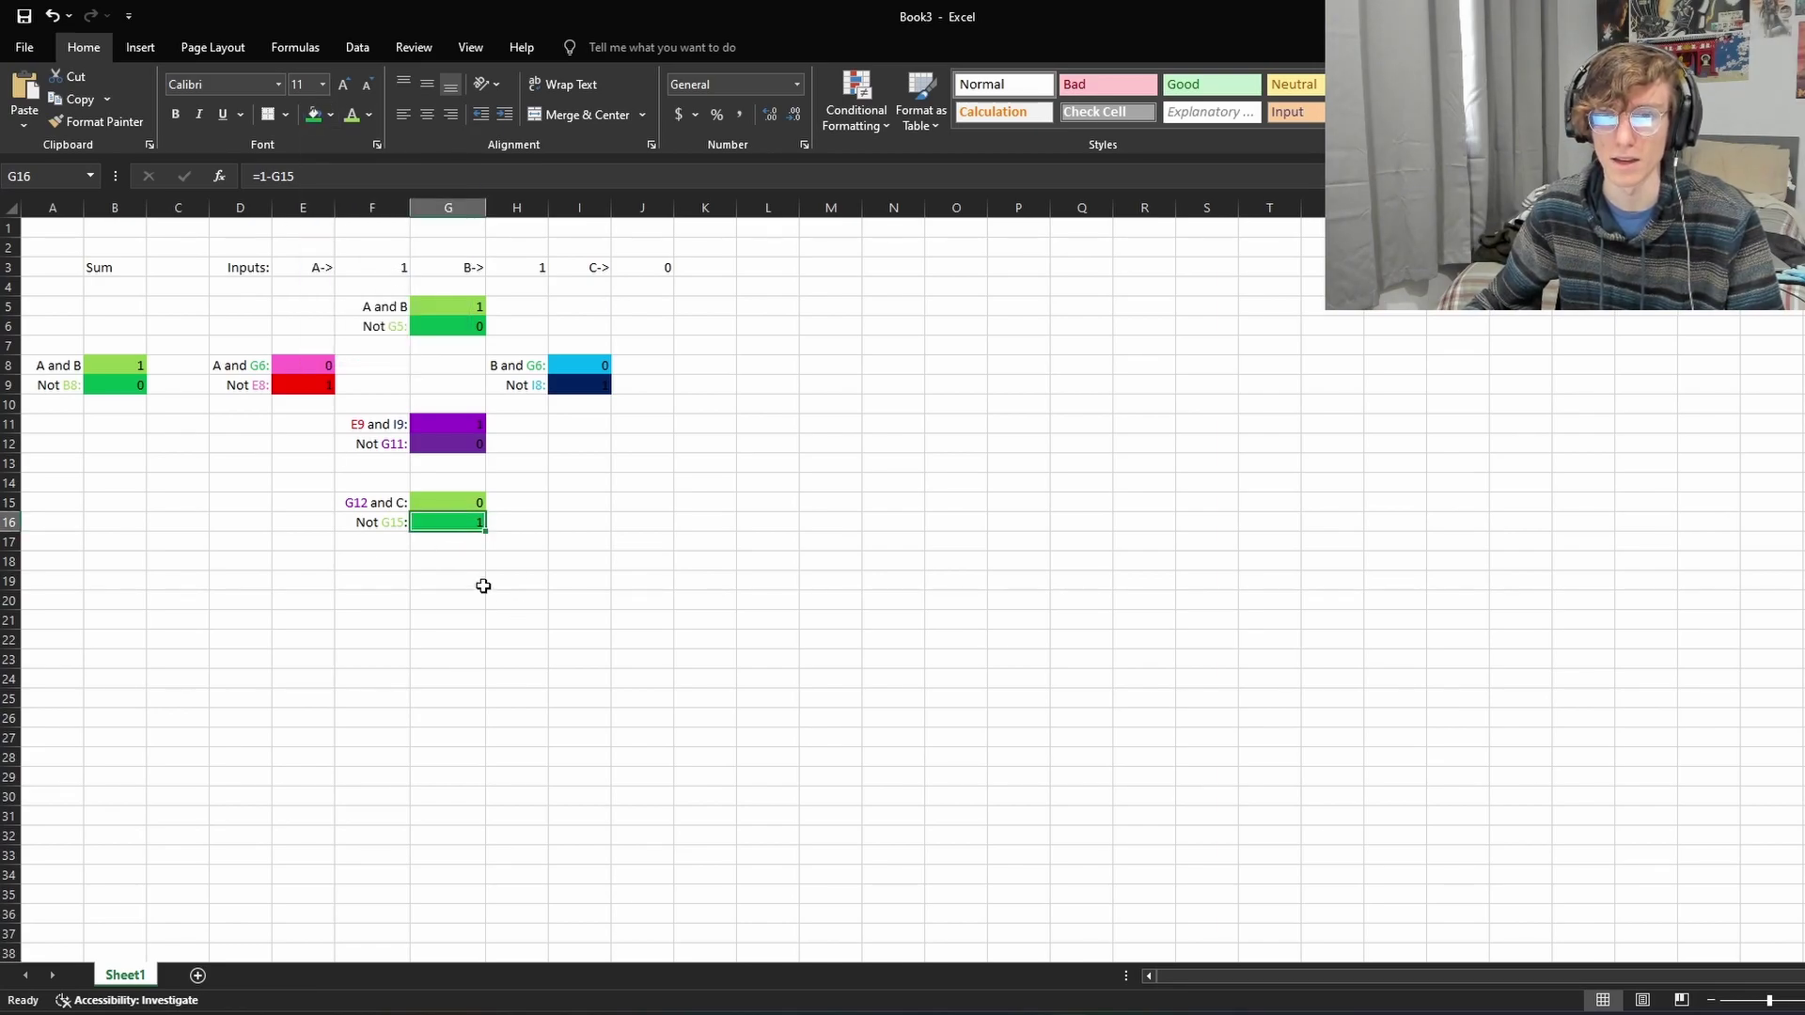
# Step: Enter the label "G15 and C:" in cell H18 and widen column H to fit it
pyautogui.click(517, 561)
pyautogui.write('G15 and C:')
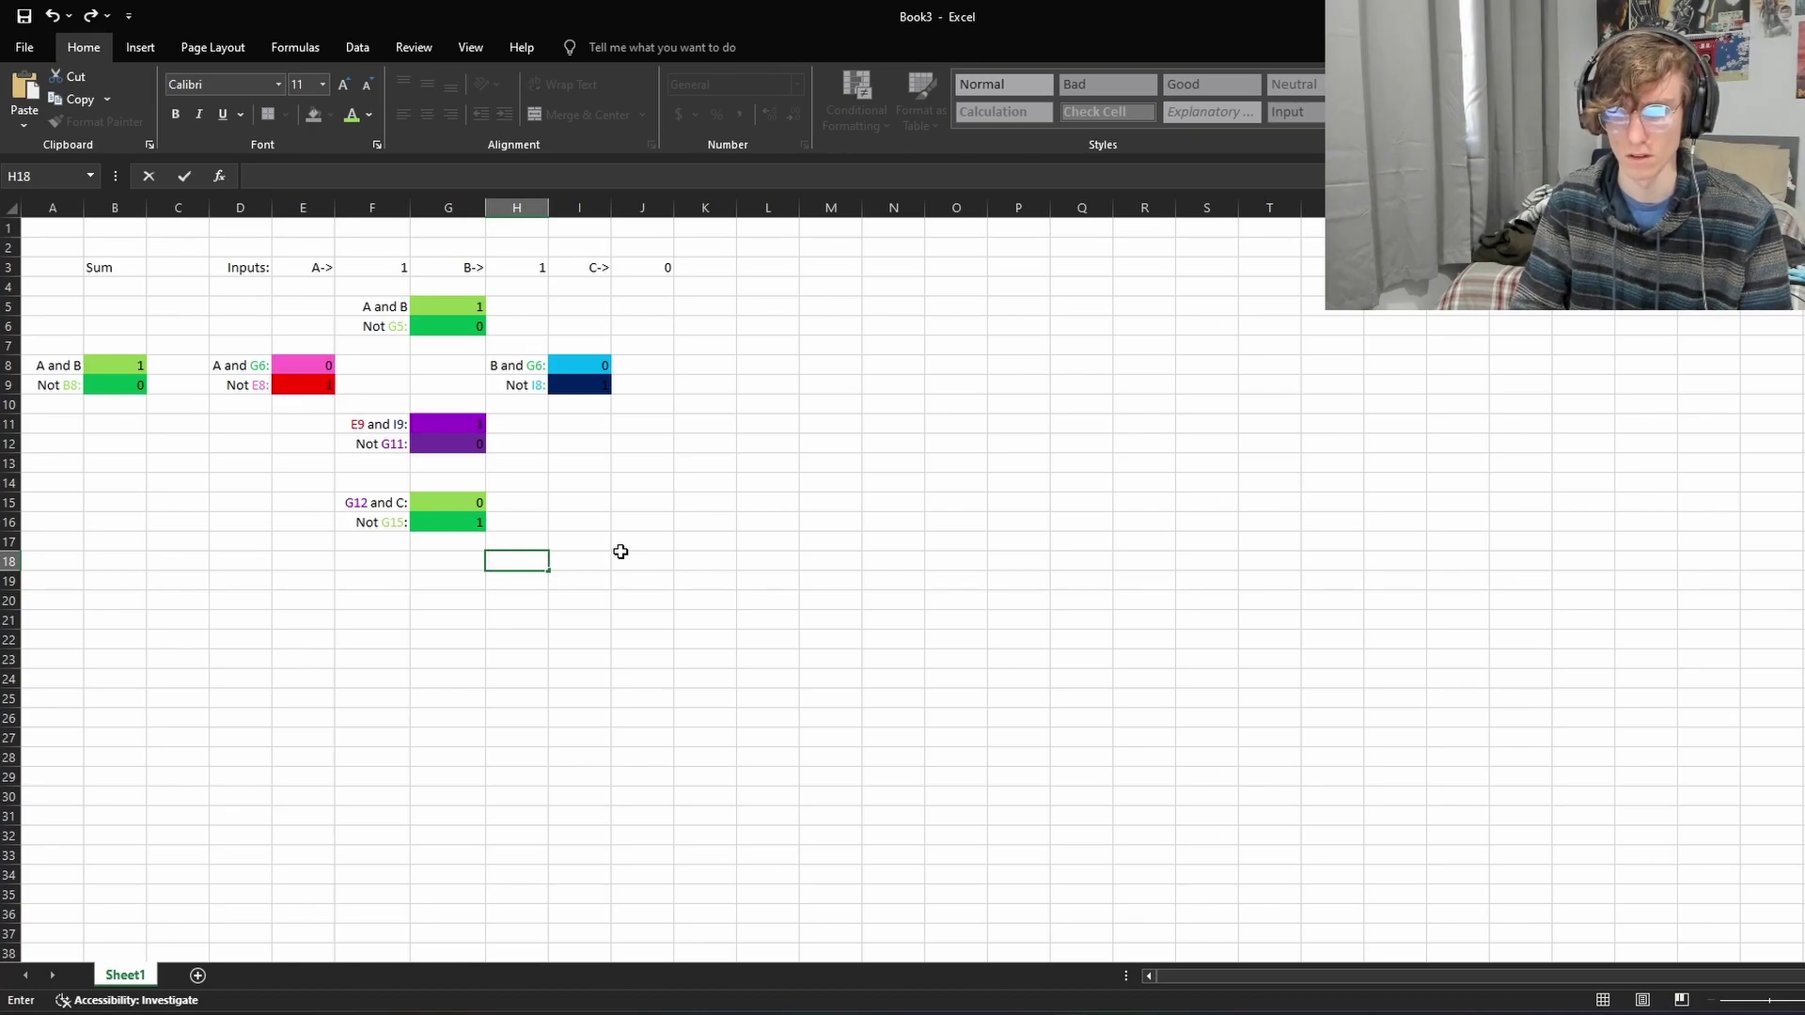
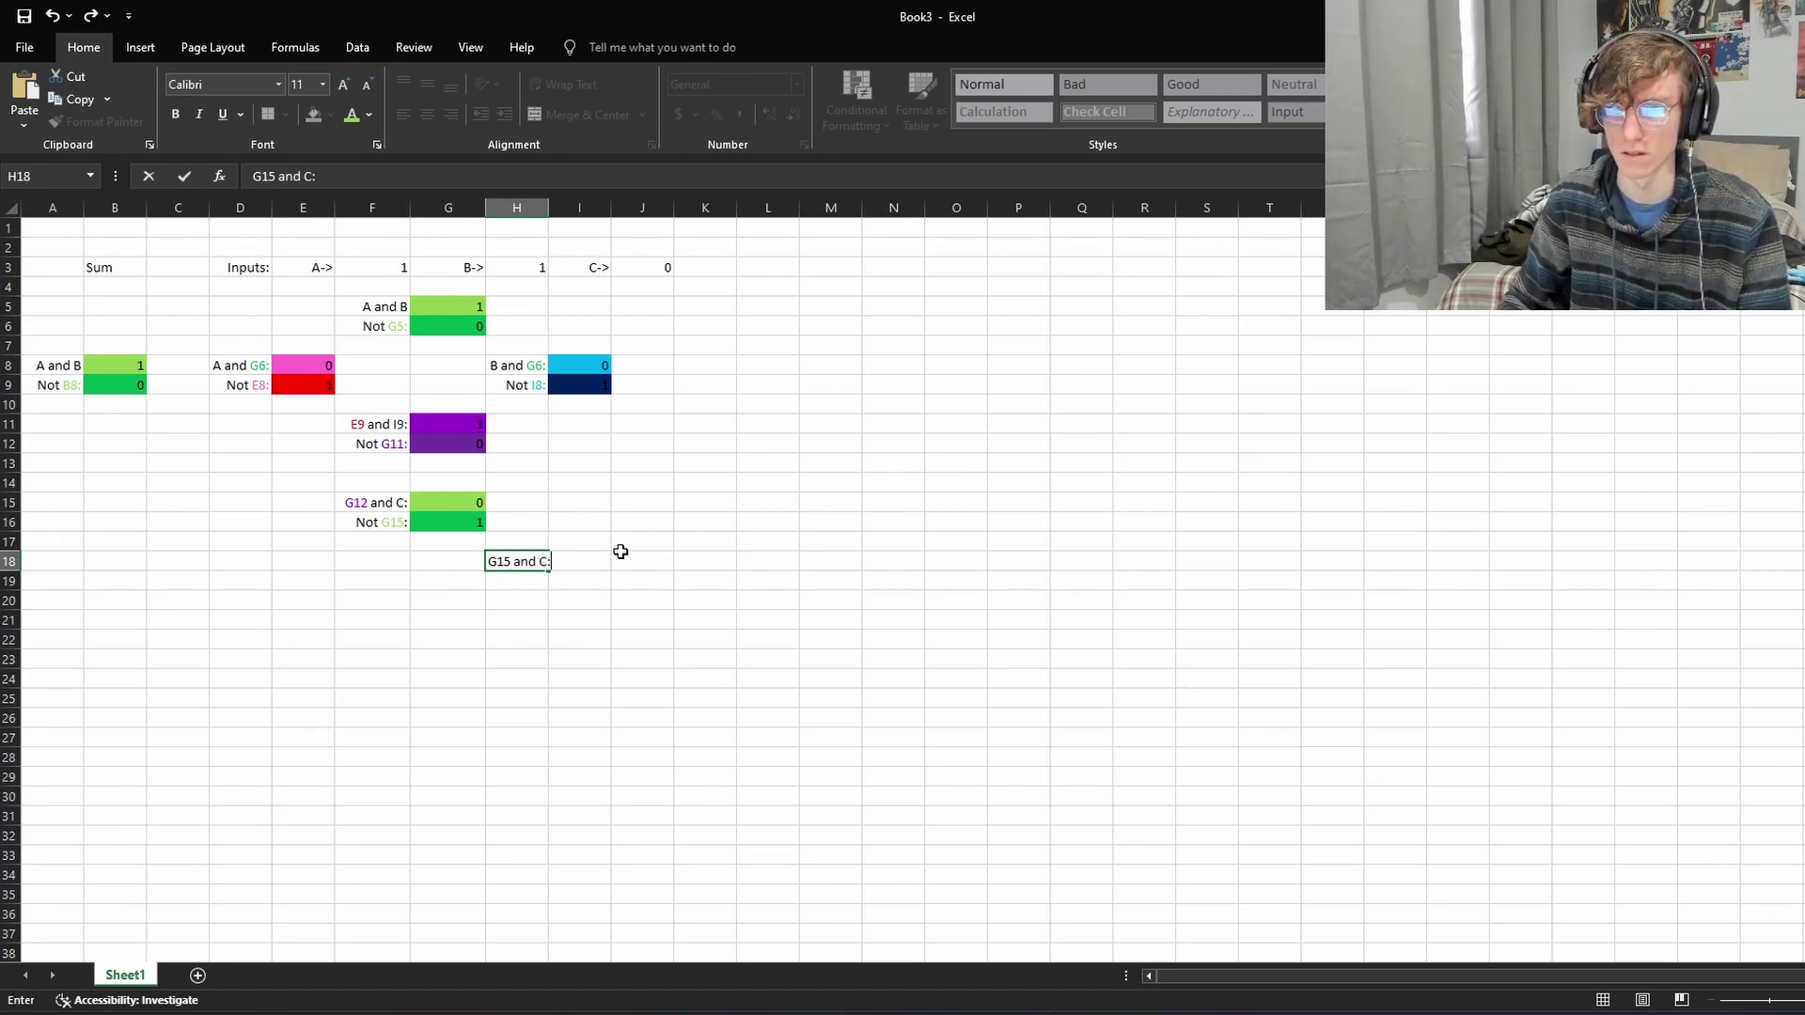
pyautogui.click(630, 585)
pyautogui.click(592, 562)
pyautogui.moveTo(548, 212); pyautogui.dragTo(564, 212)
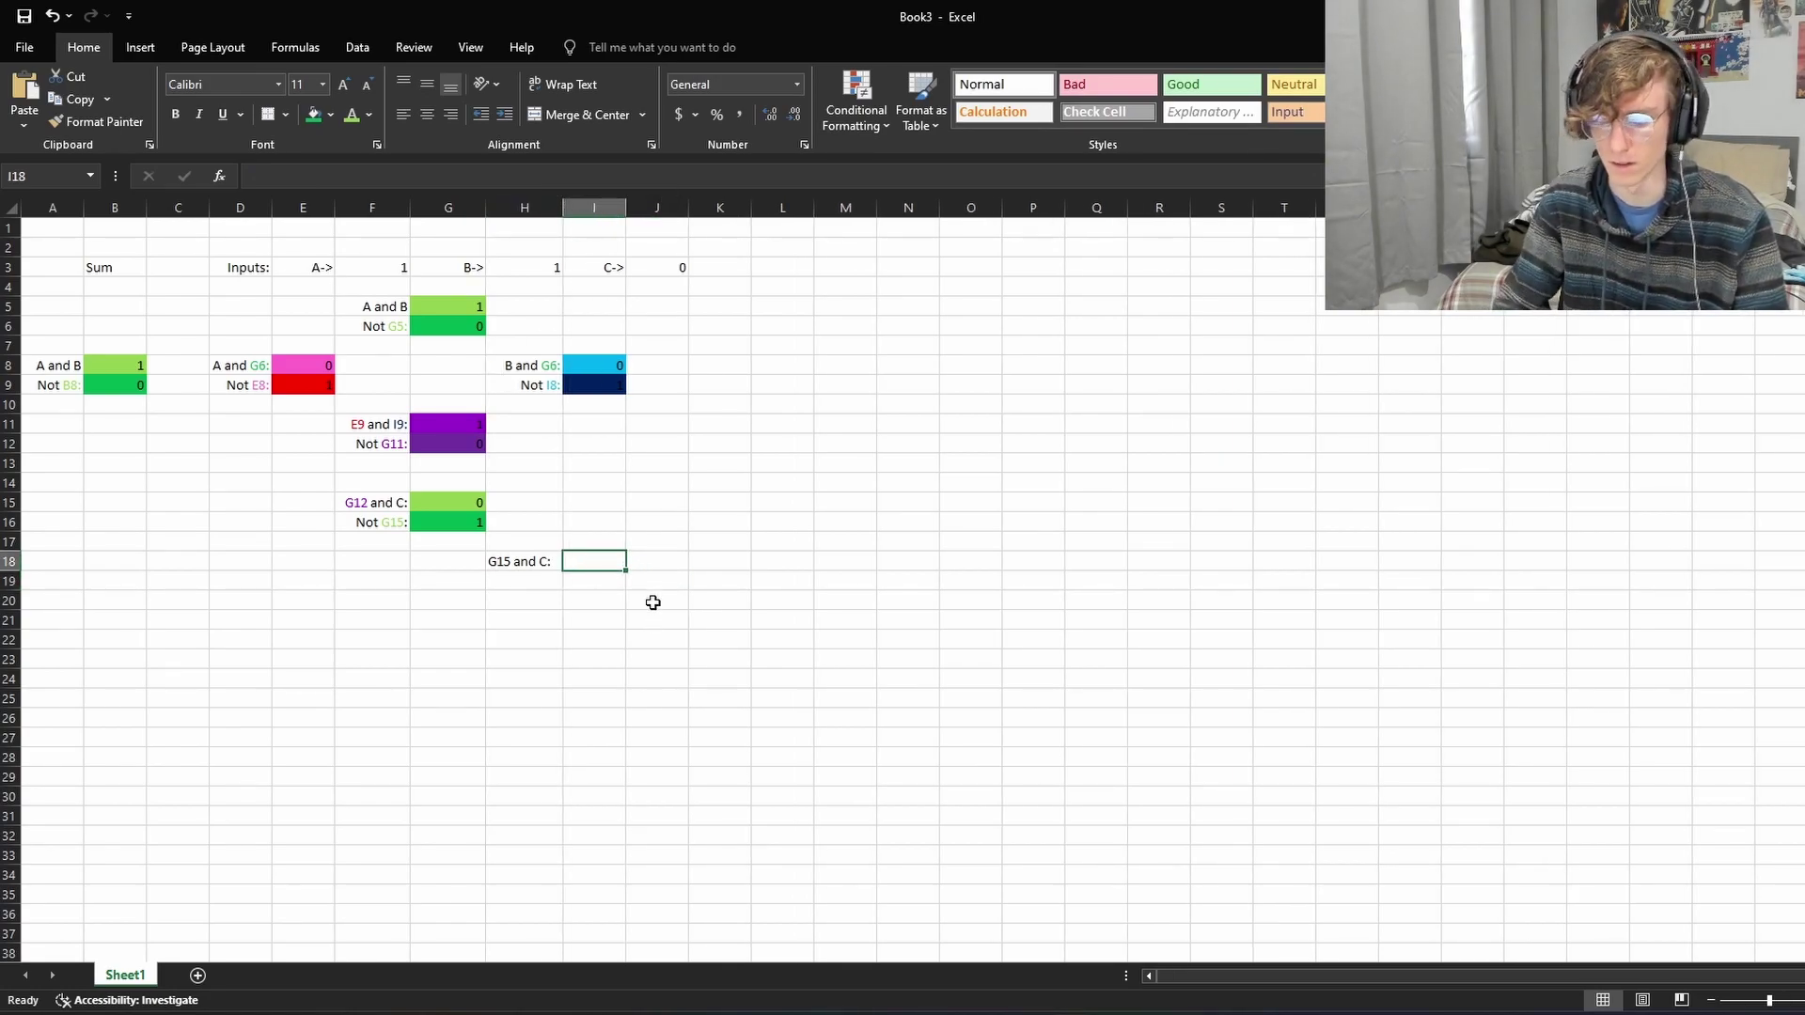
# Step: Enter the formula =G16*J3 in cell I18 and fill the cell with the standard light blue colour
pyautogui.write('=')
pyautogui.click(442, 524)
pyautogui.write('*')
pyautogui.click(655, 266)
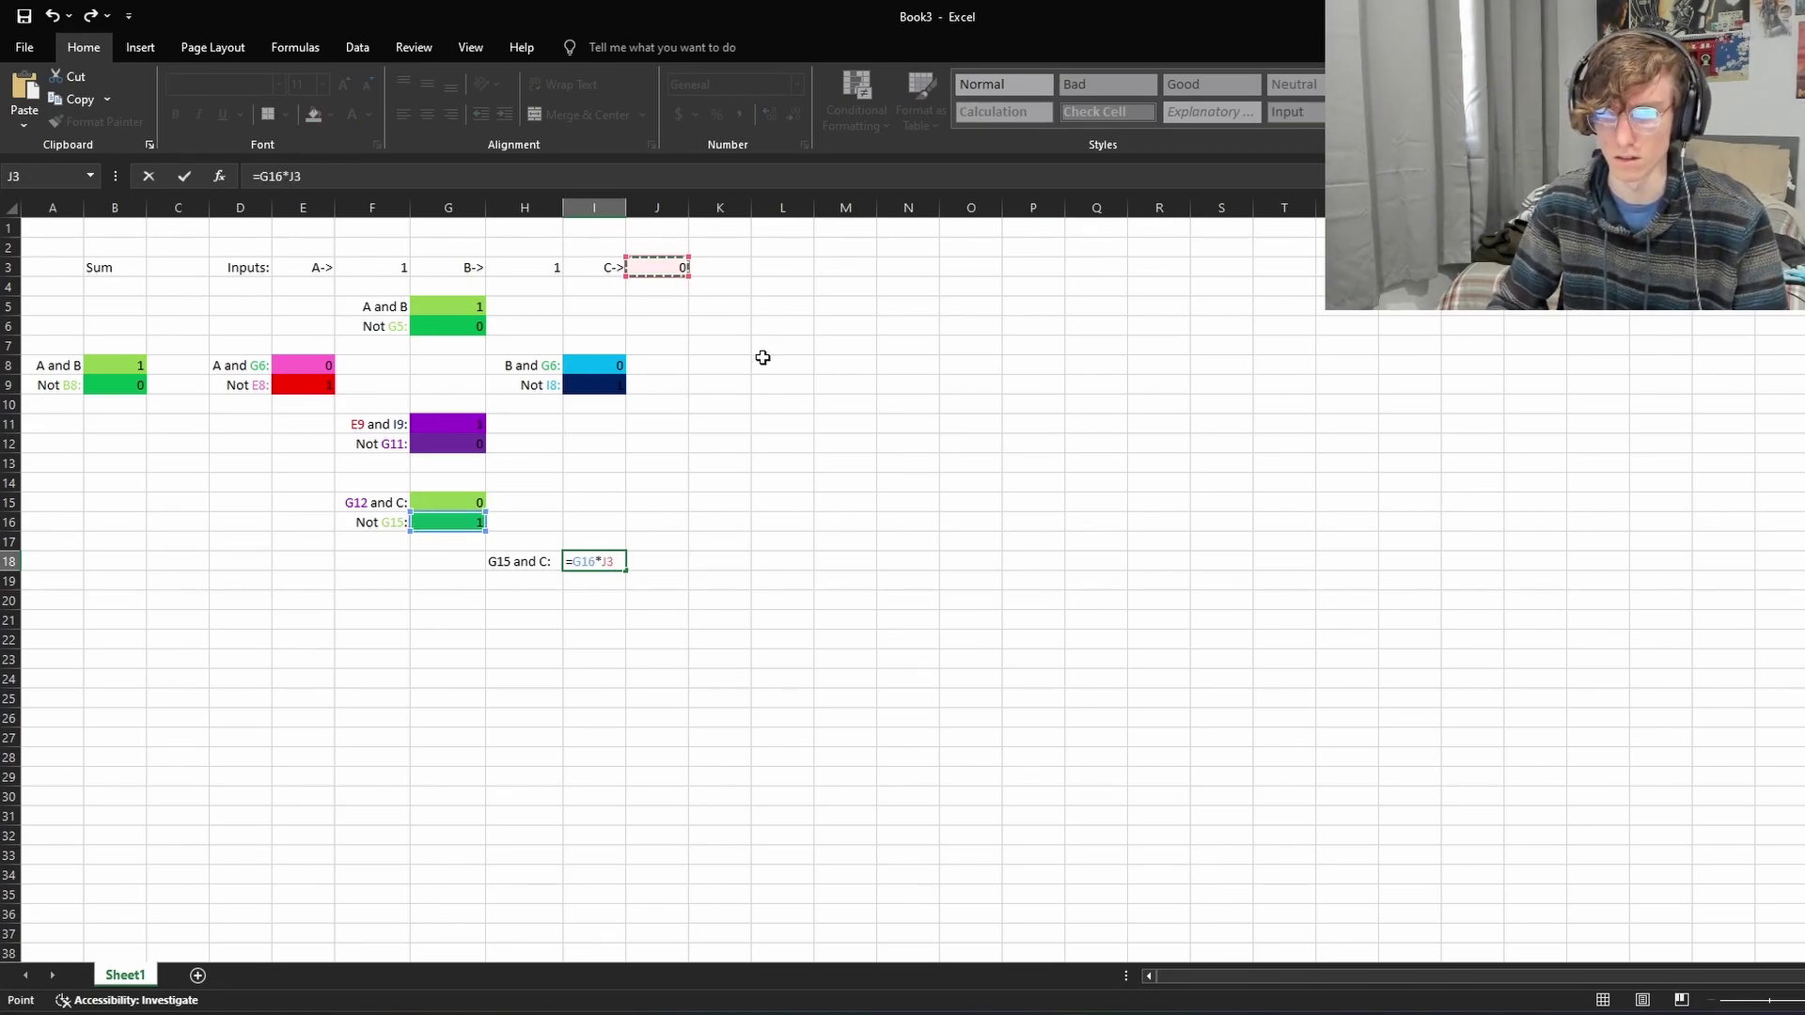
pyautogui.press('Return')
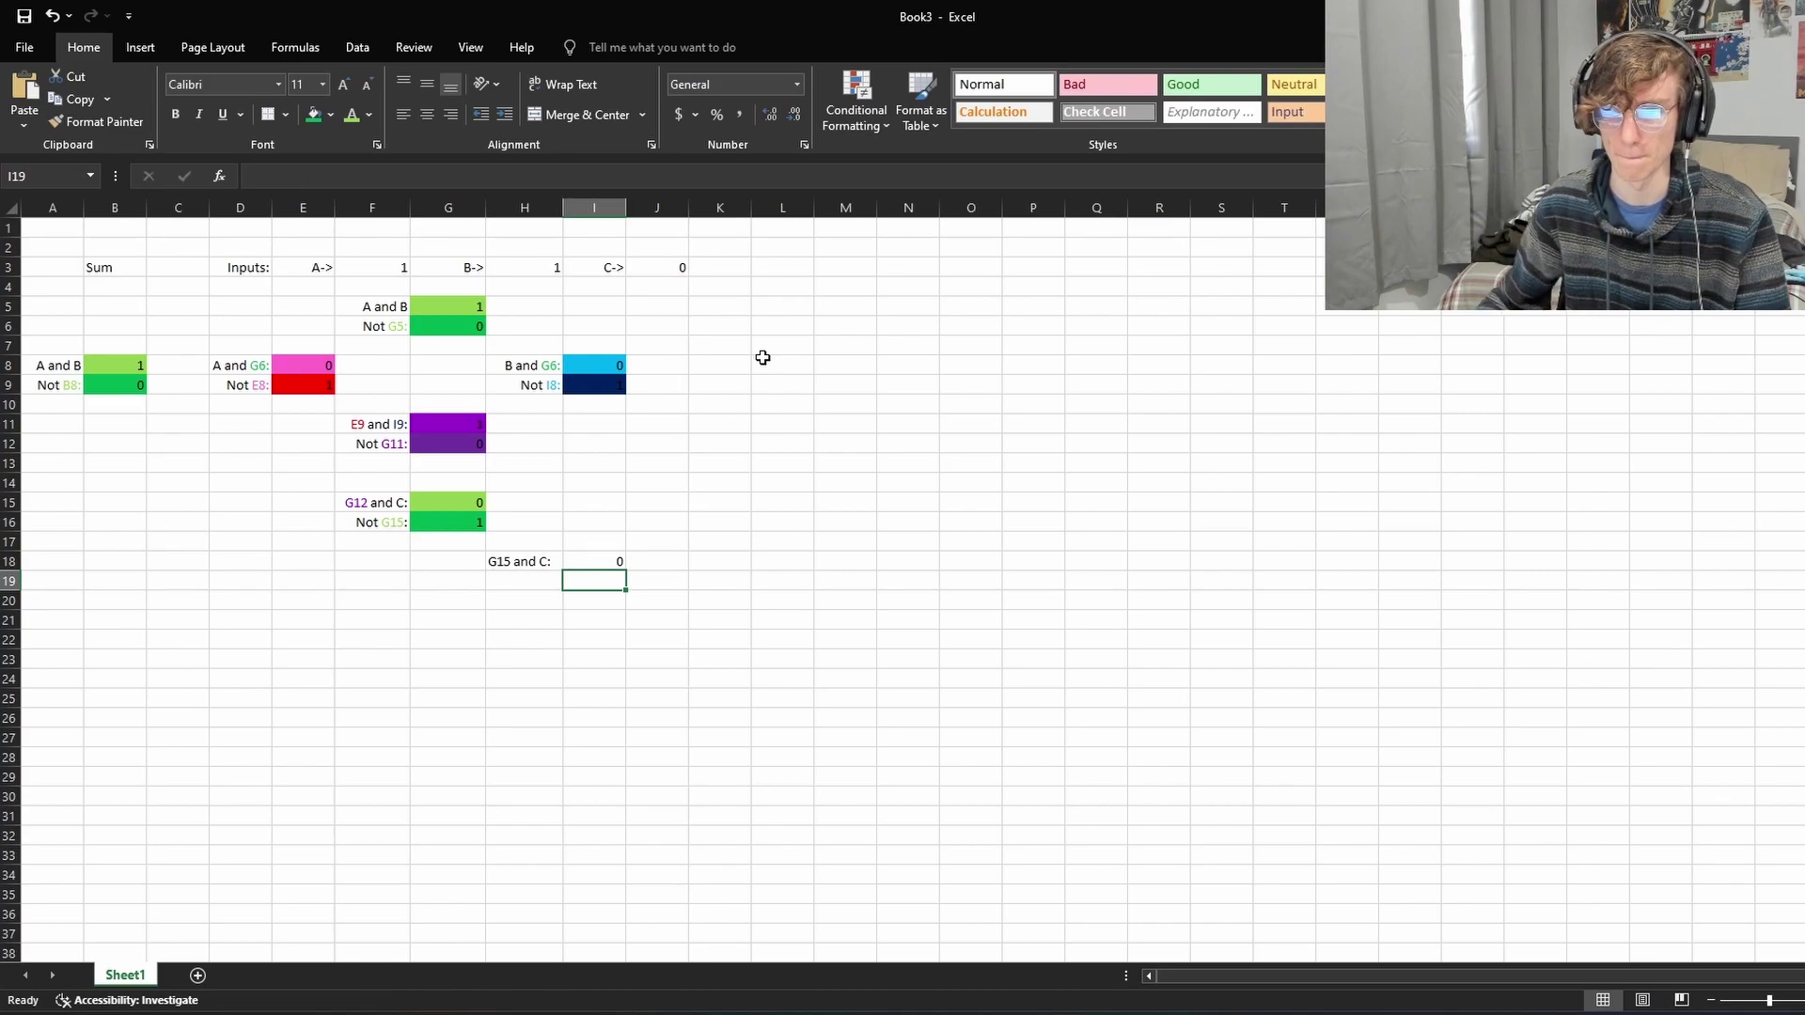
pyautogui.click(576, 564)
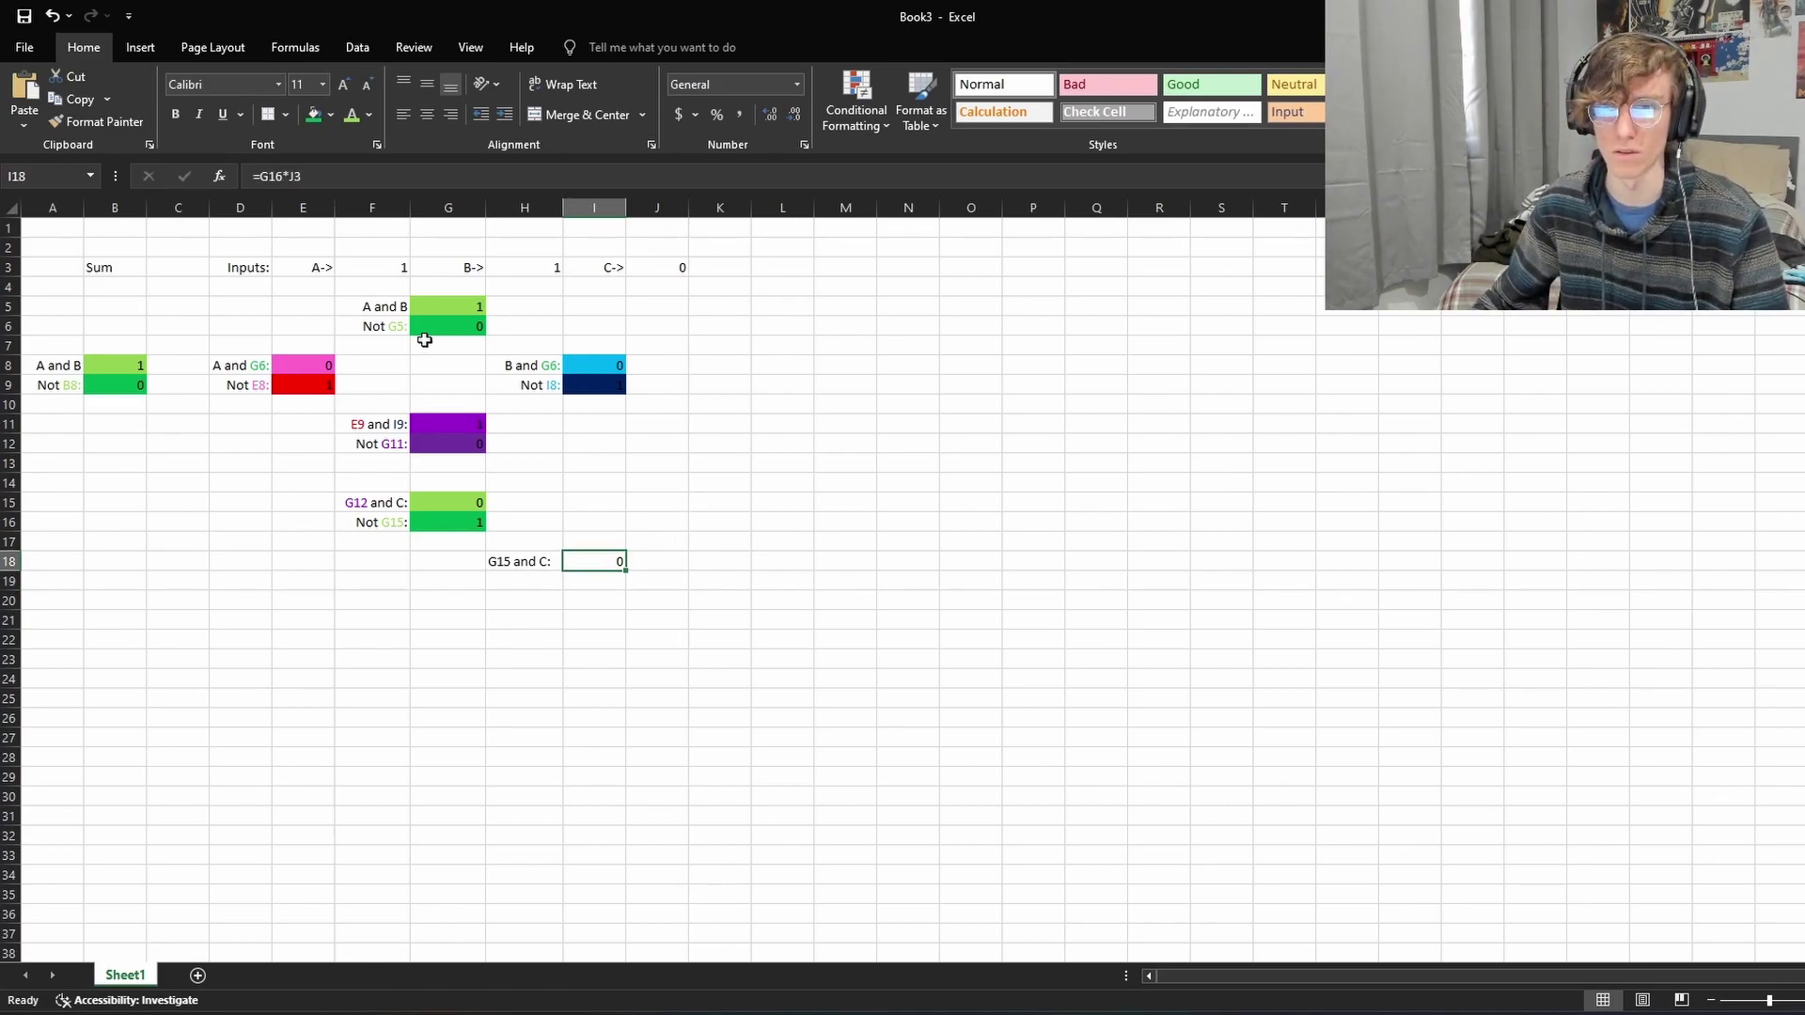
pyautogui.click(330, 114)
pyautogui.click(419, 262)
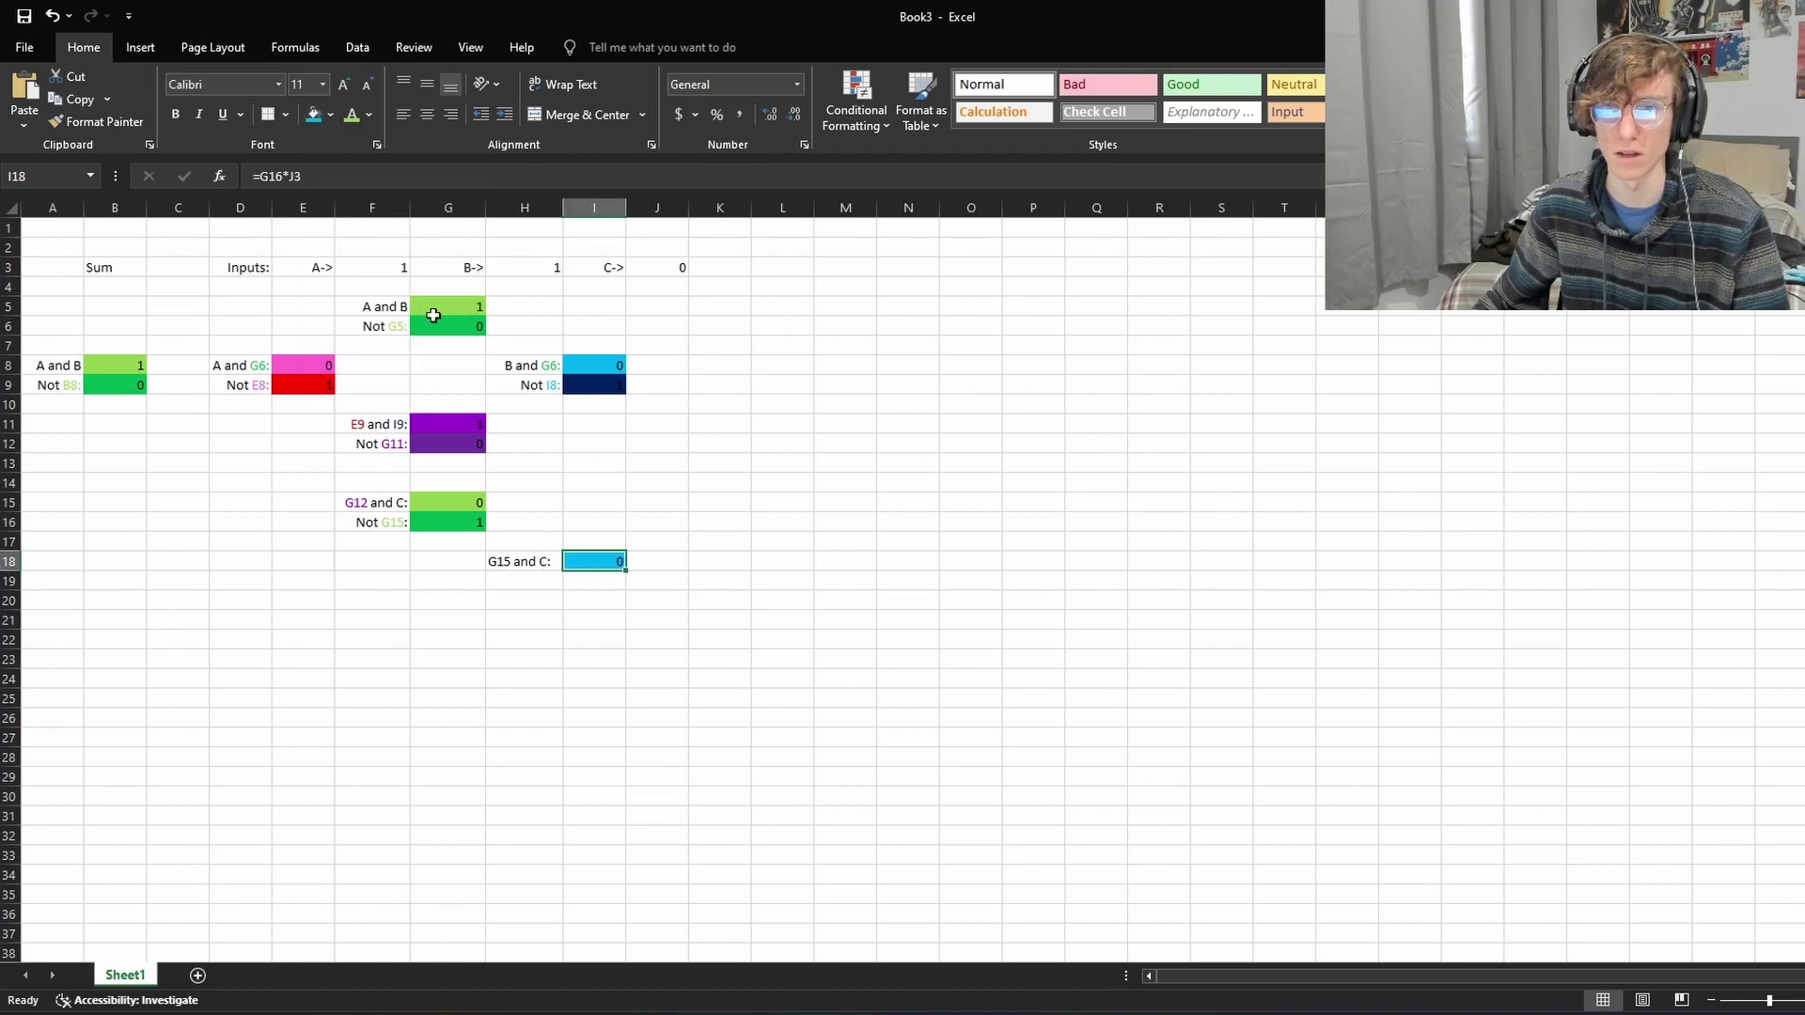
# Step: Colour only the "G15" part of the H18 label with the standard green font colour
pyautogui.doubleClick(539, 561)
pyautogui.doubleClick(503, 562)
pyautogui.click(368, 114)
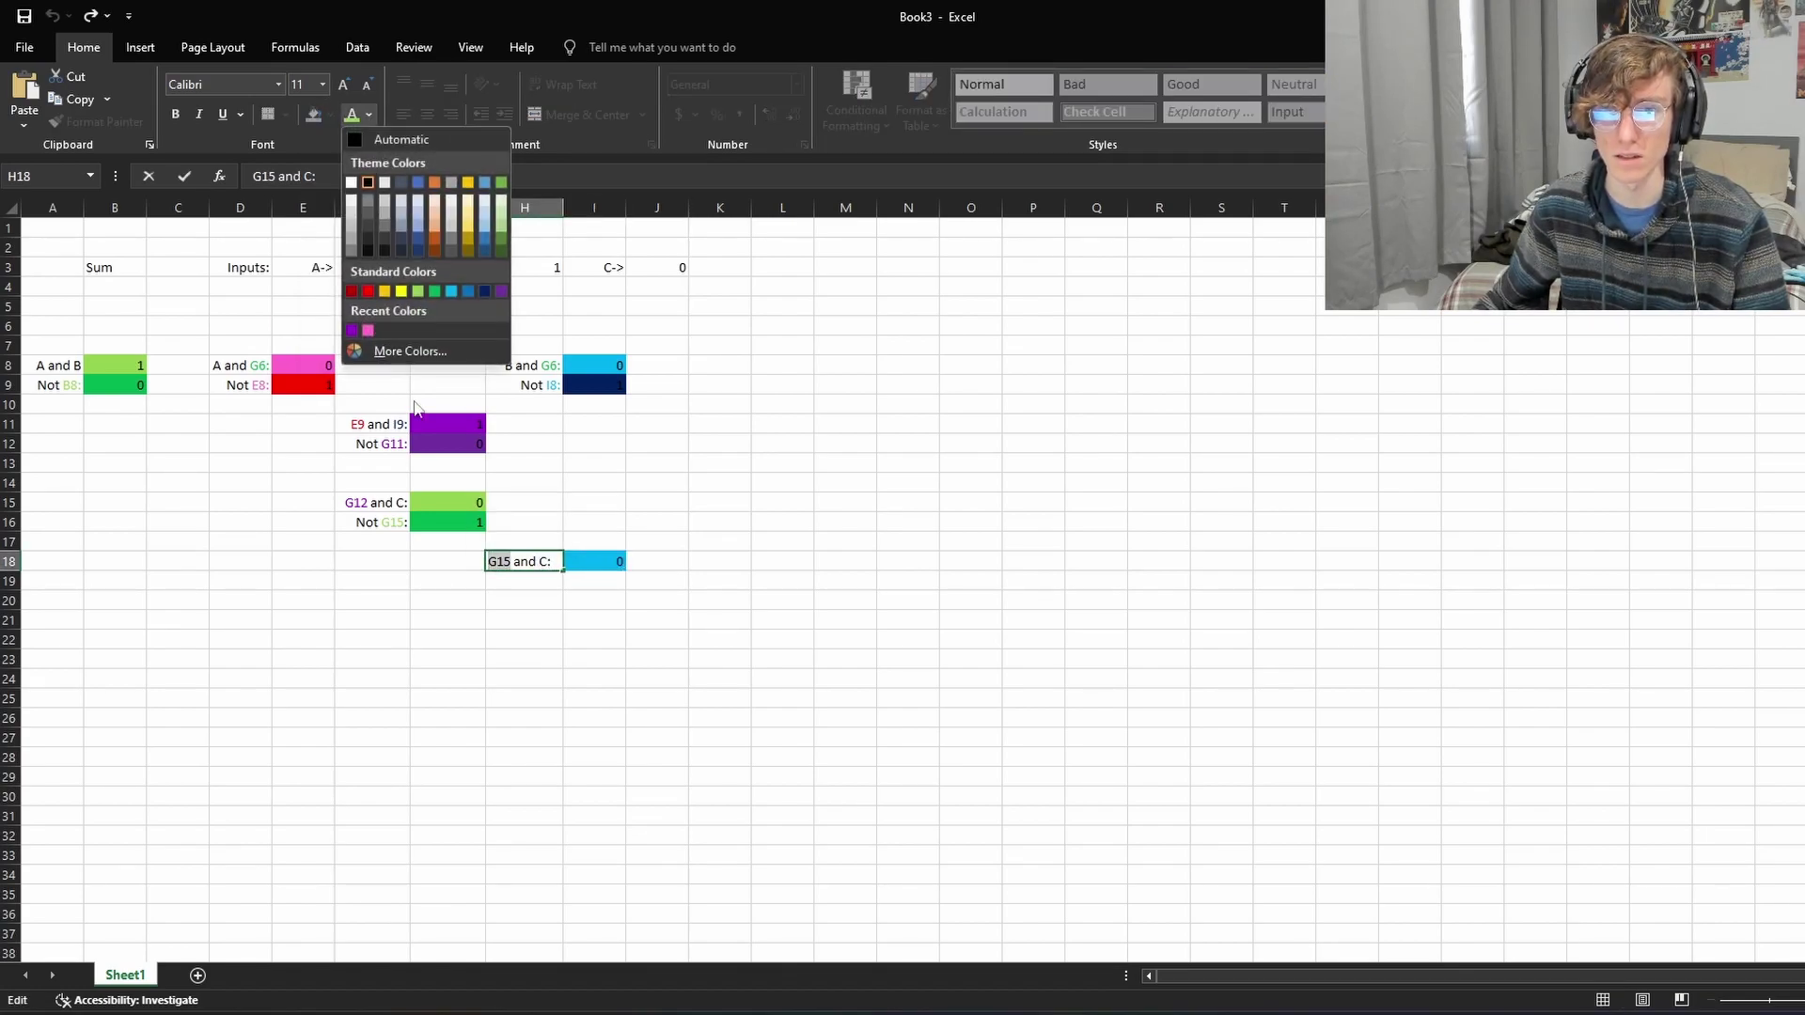
pyautogui.click(420, 292)
pyautogui.click(529, 592)
# Step: Enter the label "Not I18:" in cell H19 and align it to the right
pyautogui.doubleClick(529, 585)
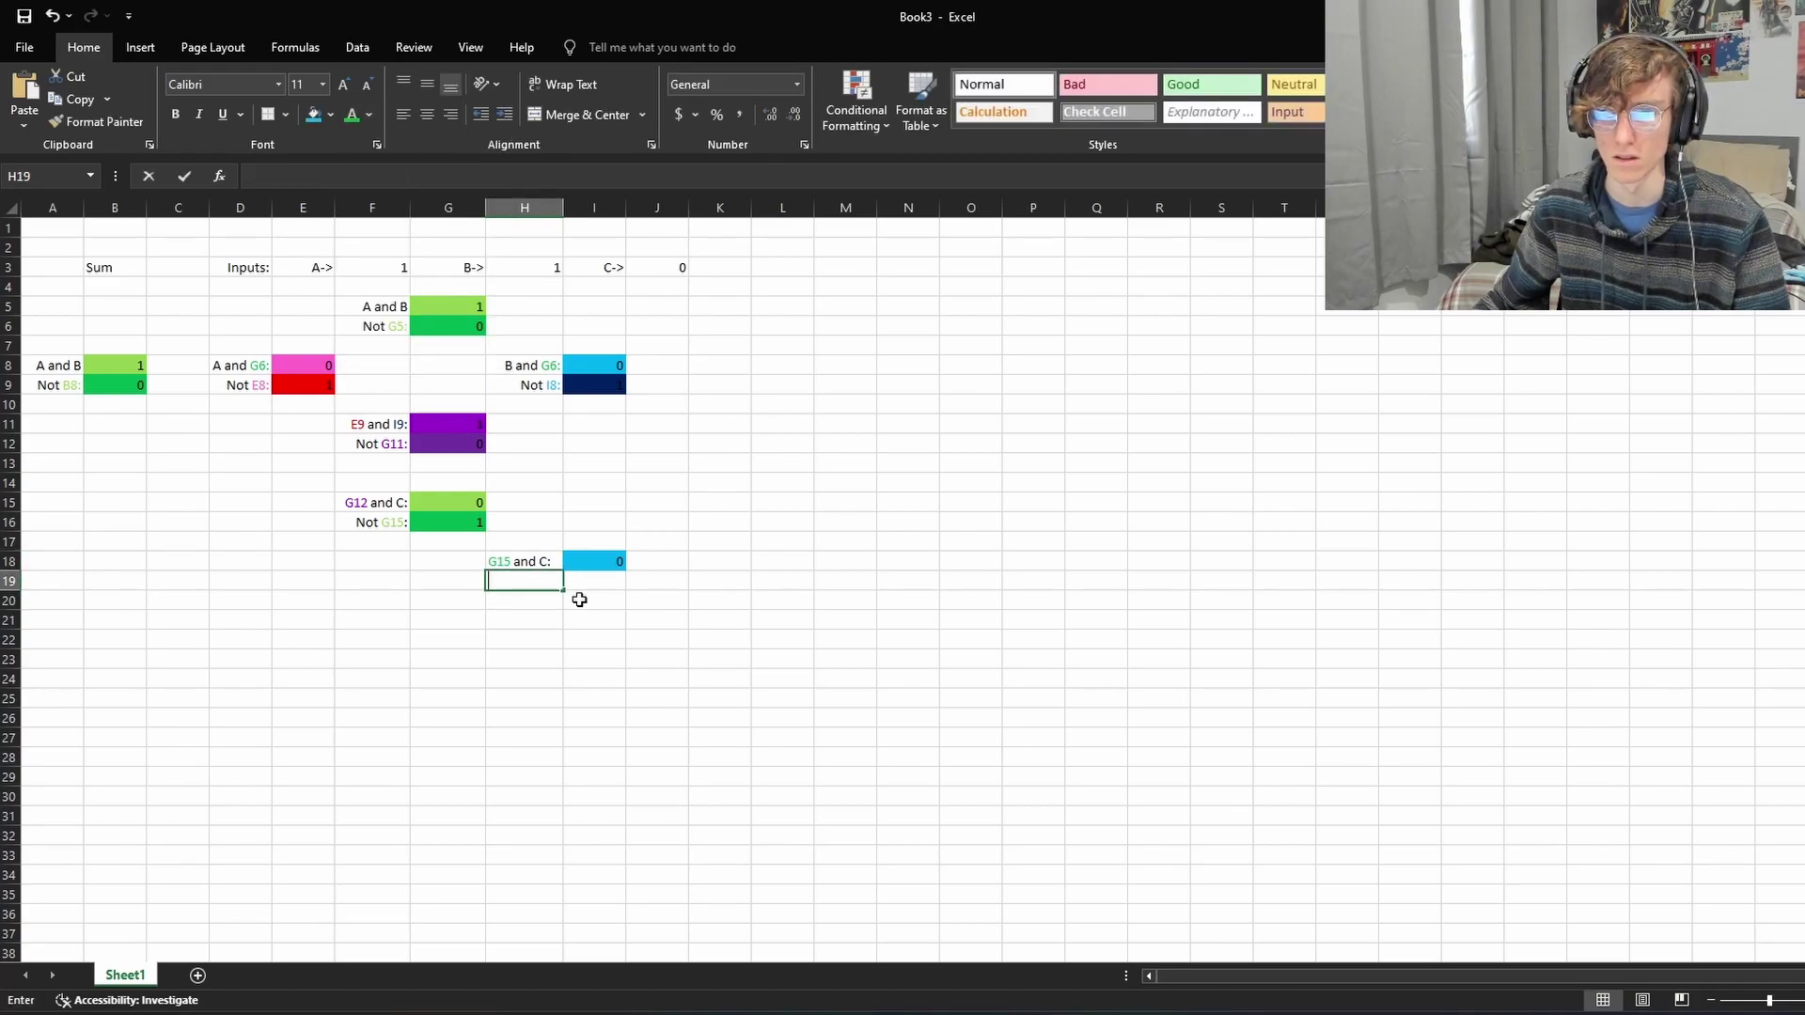
pyautogui.write('Not I1')
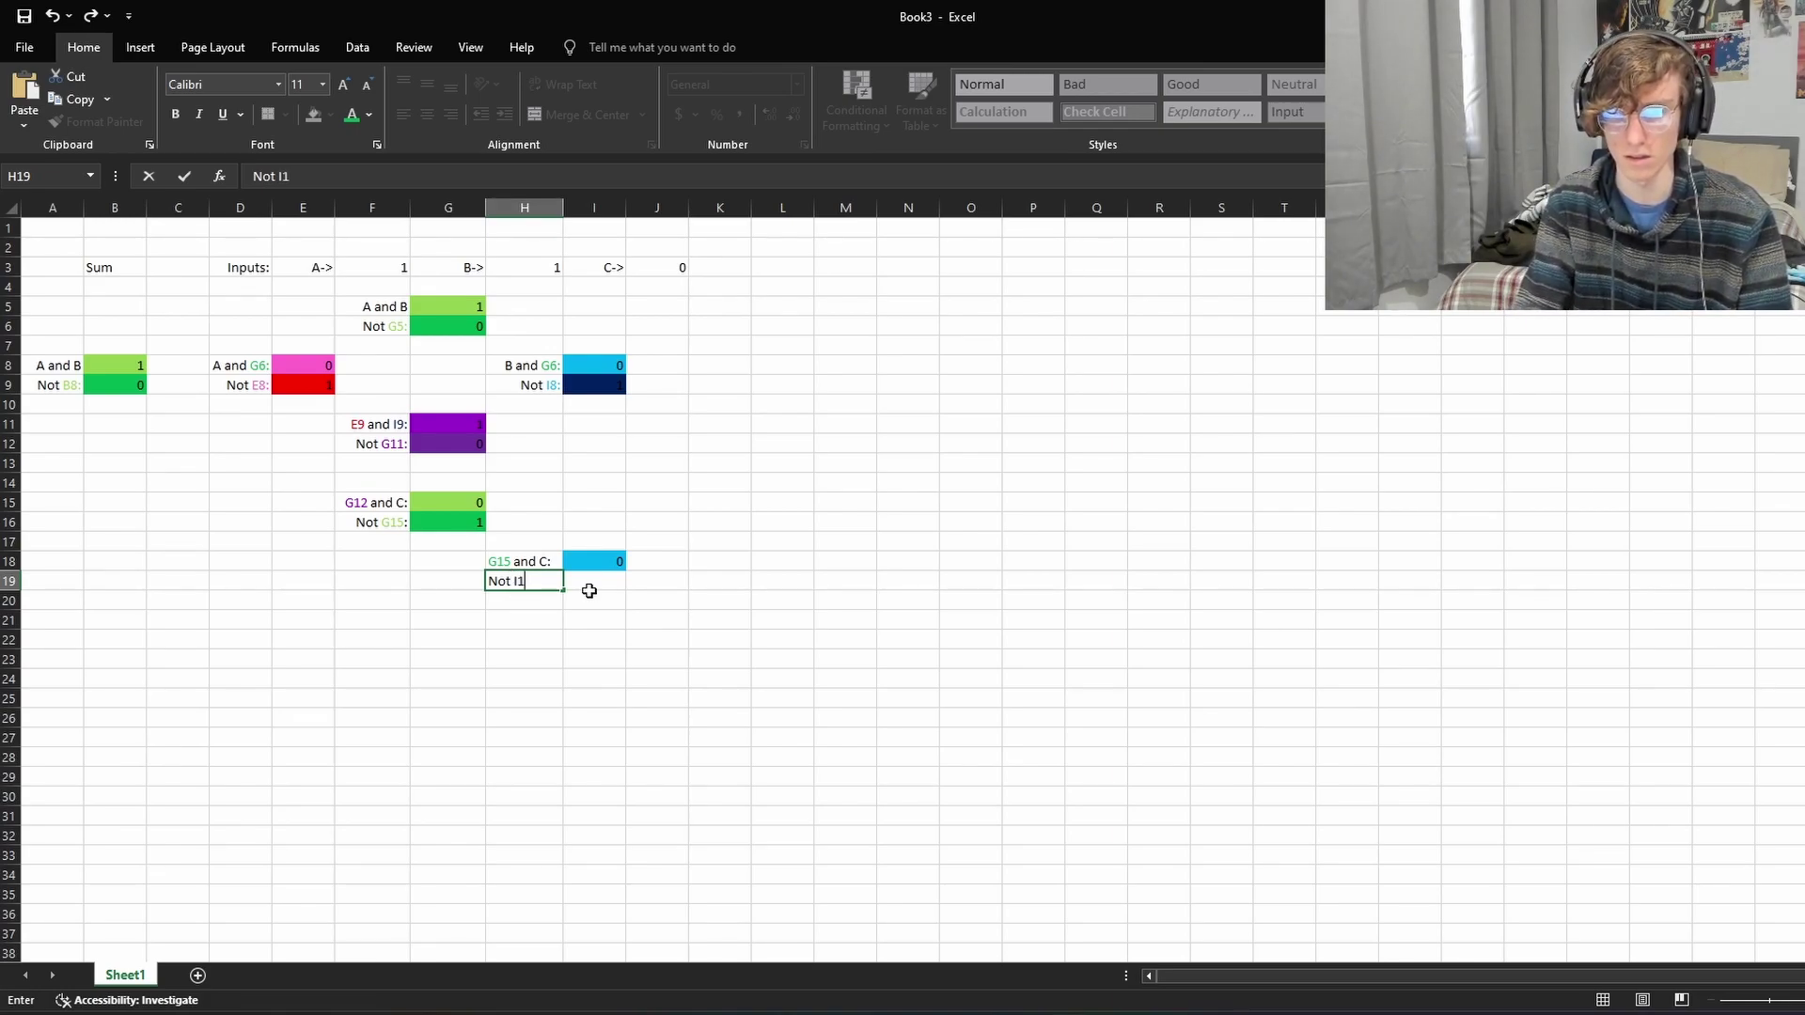
pyautogui.press('BackSpace')
pyautogui.press('BackSpace')
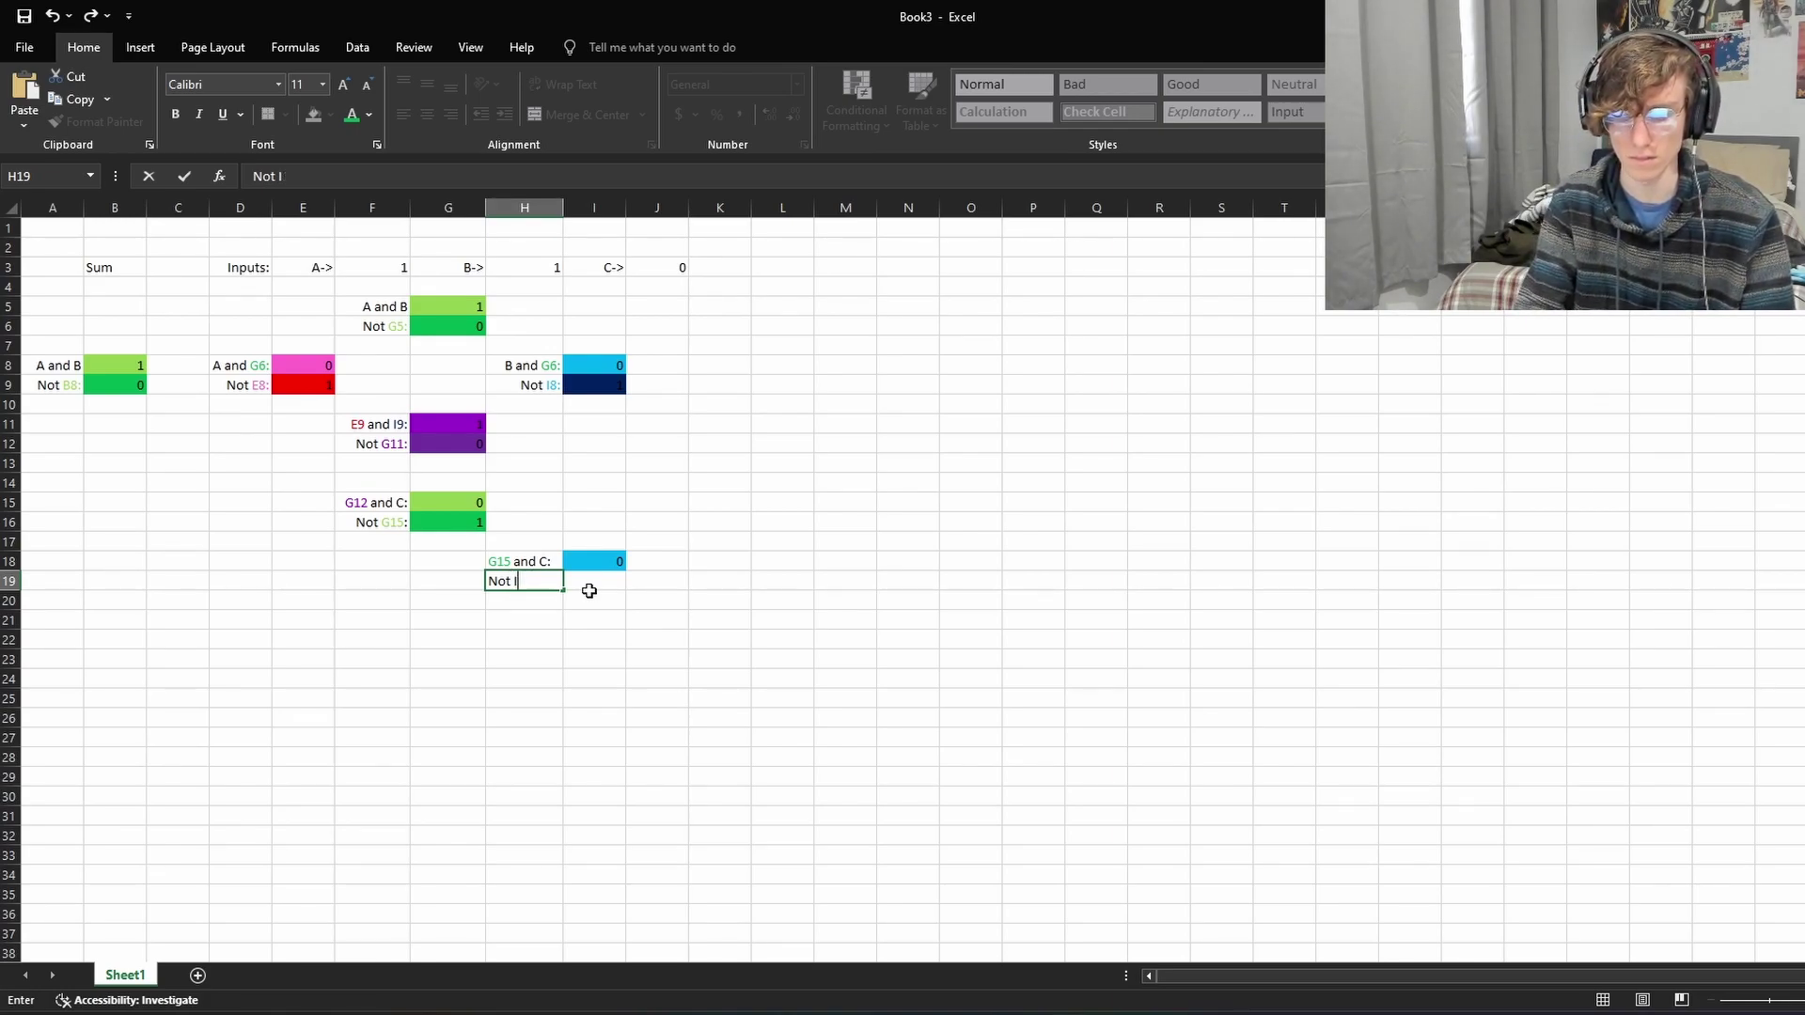
pyautogui.press('Return')
pyautogui.click(516, 576)
# Step: Enter the formula =1-I18 in cell I19 and fill the cell with the standard dark blue colour
pyautogui.click(590, 588)
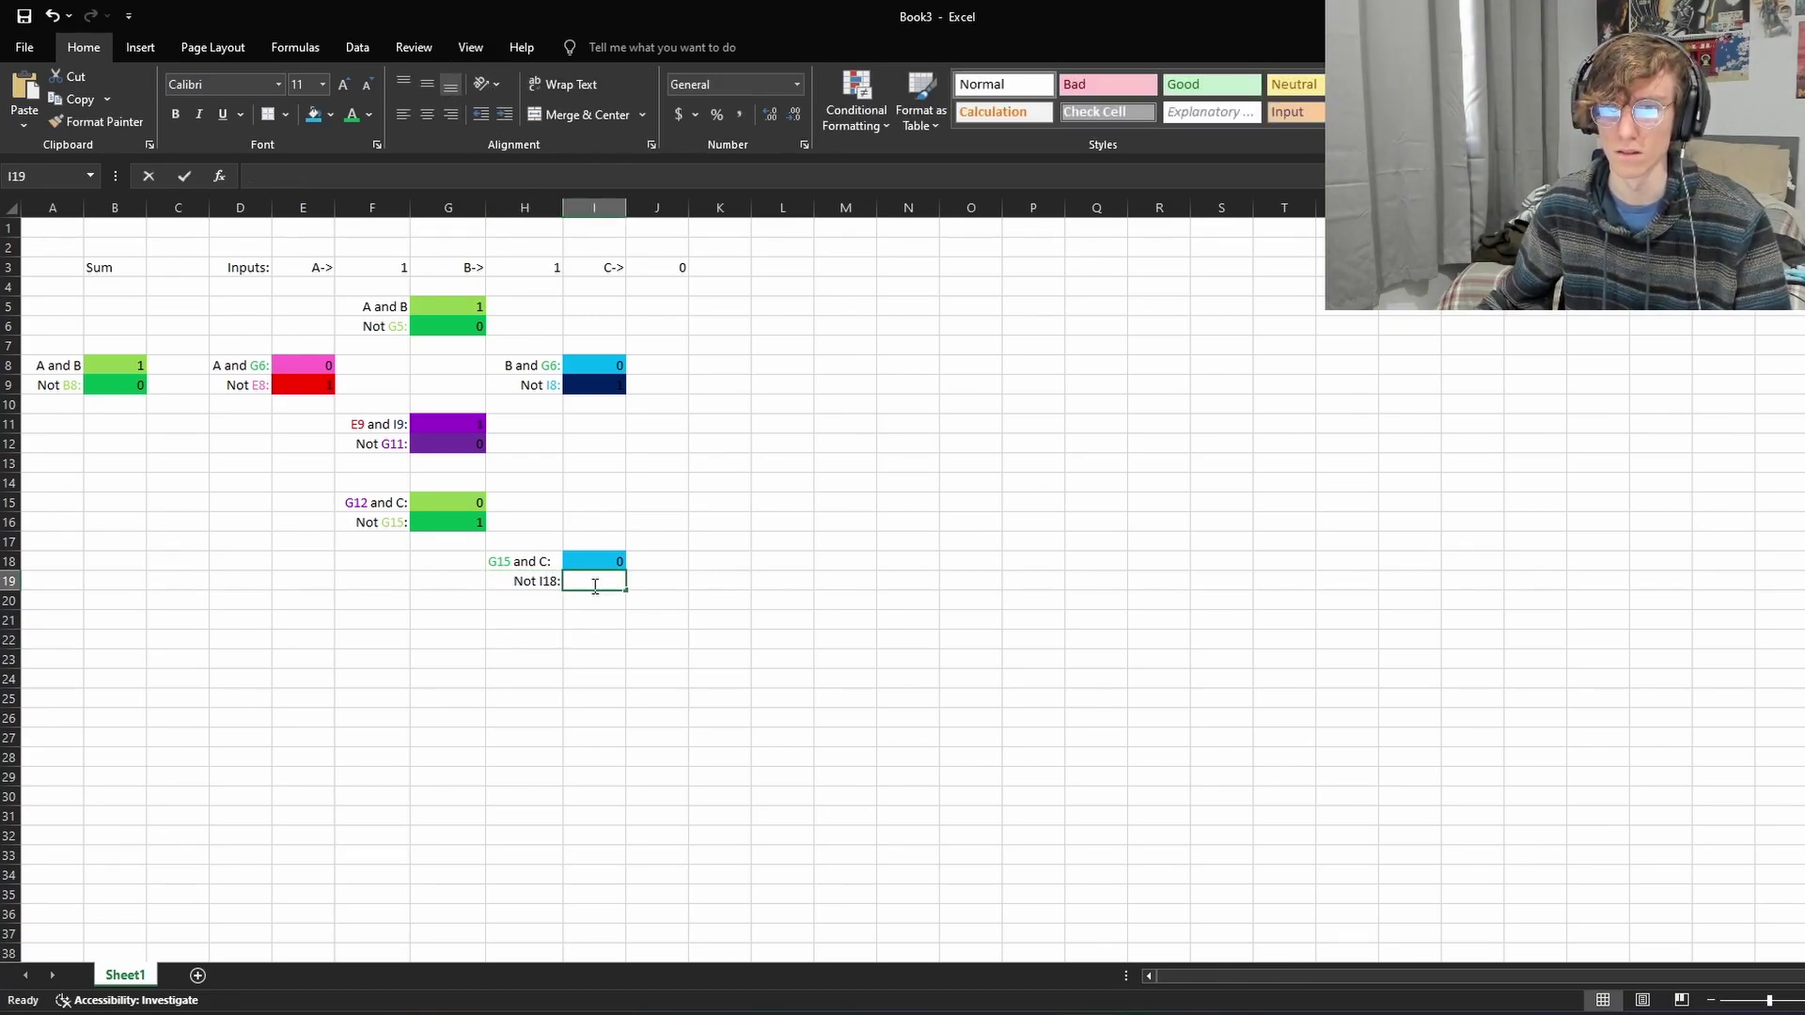
pyautogui.write('=1-')
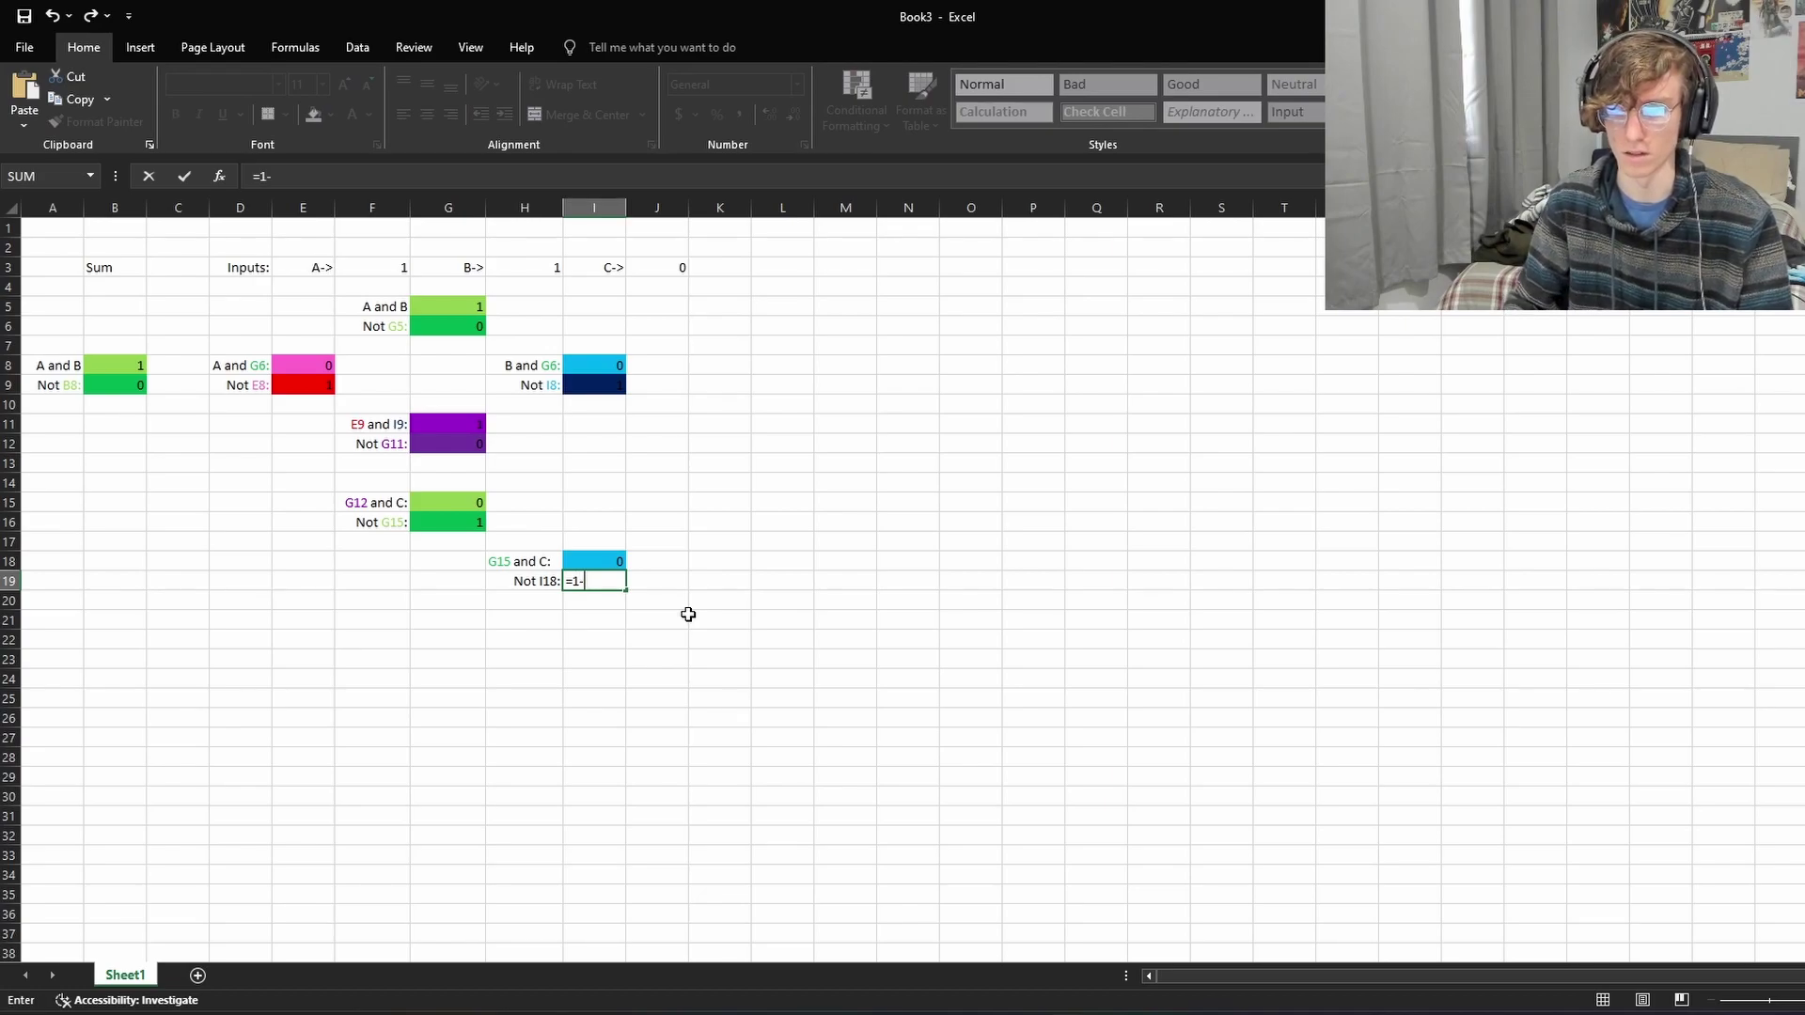
pyautogui.write('I18')
pyautogui.press('Return')
pyautogui.click(591, 580)
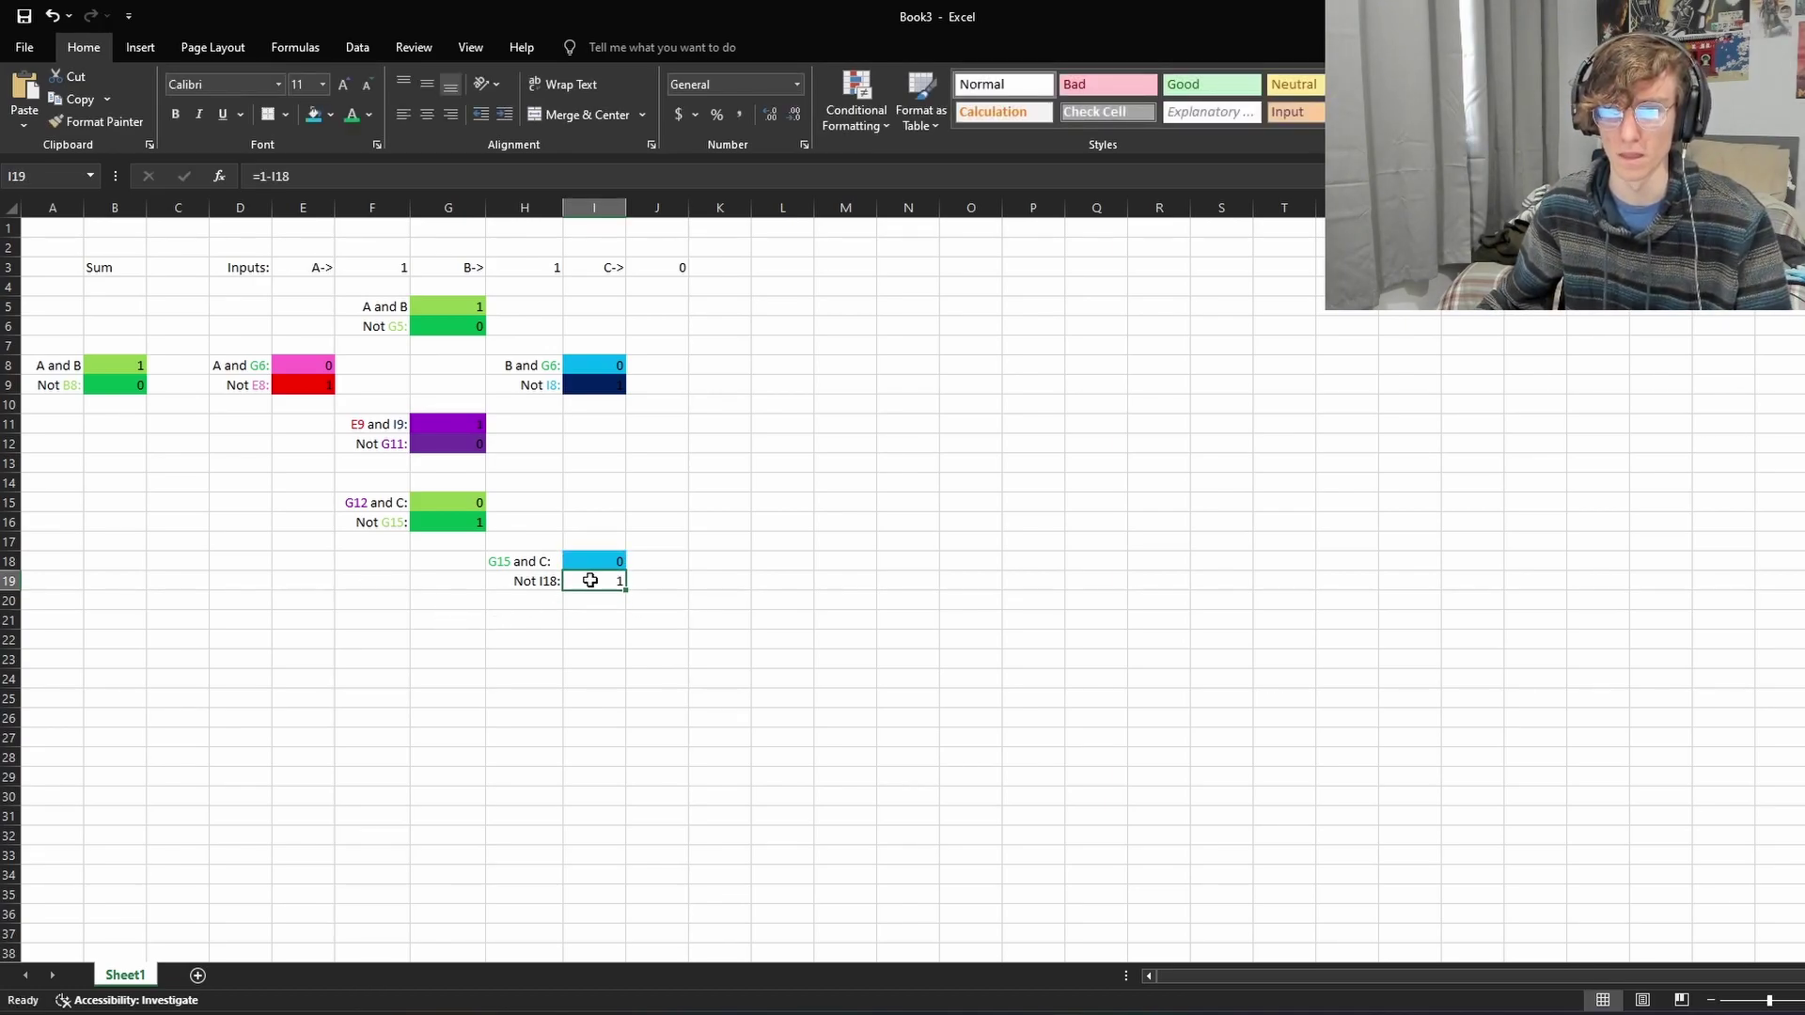
pyautogui.click(331, 114)
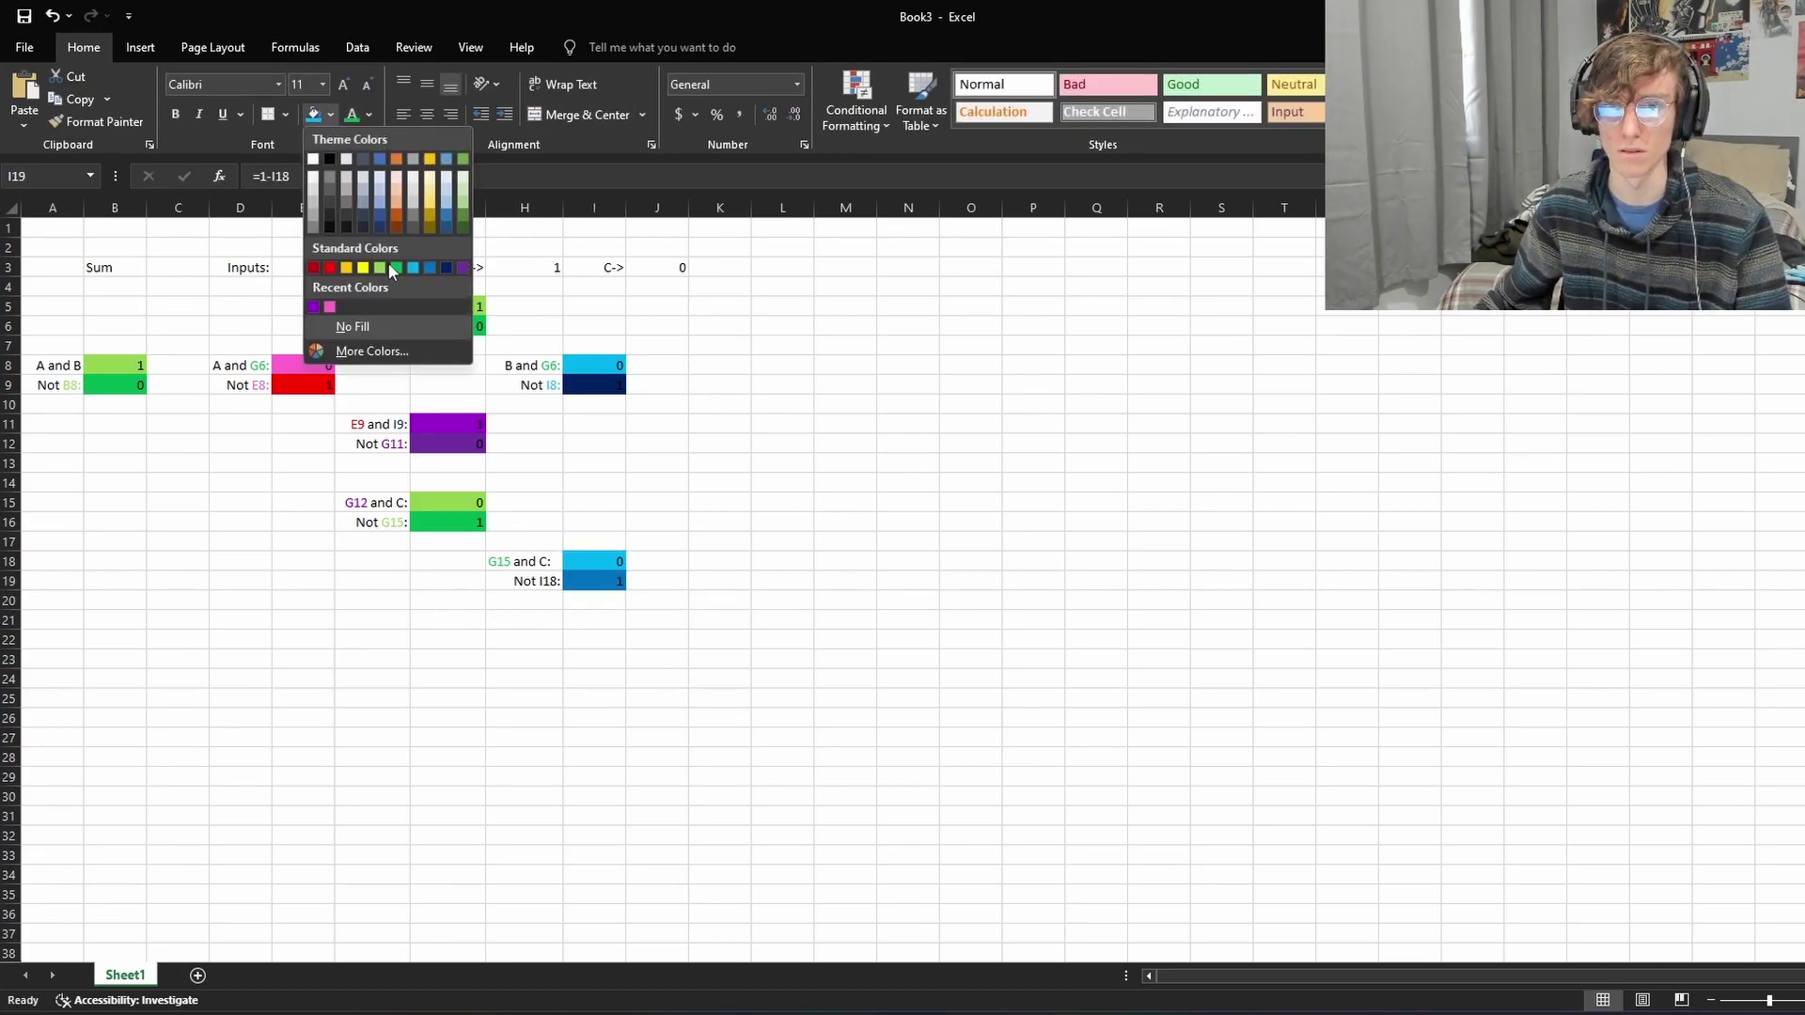
pyautogui.click(446, 268)
# Step: Examine cells G12, J3, G16 and I18 to work out which signals feed the next gate
pyautogui.click(242, 561)
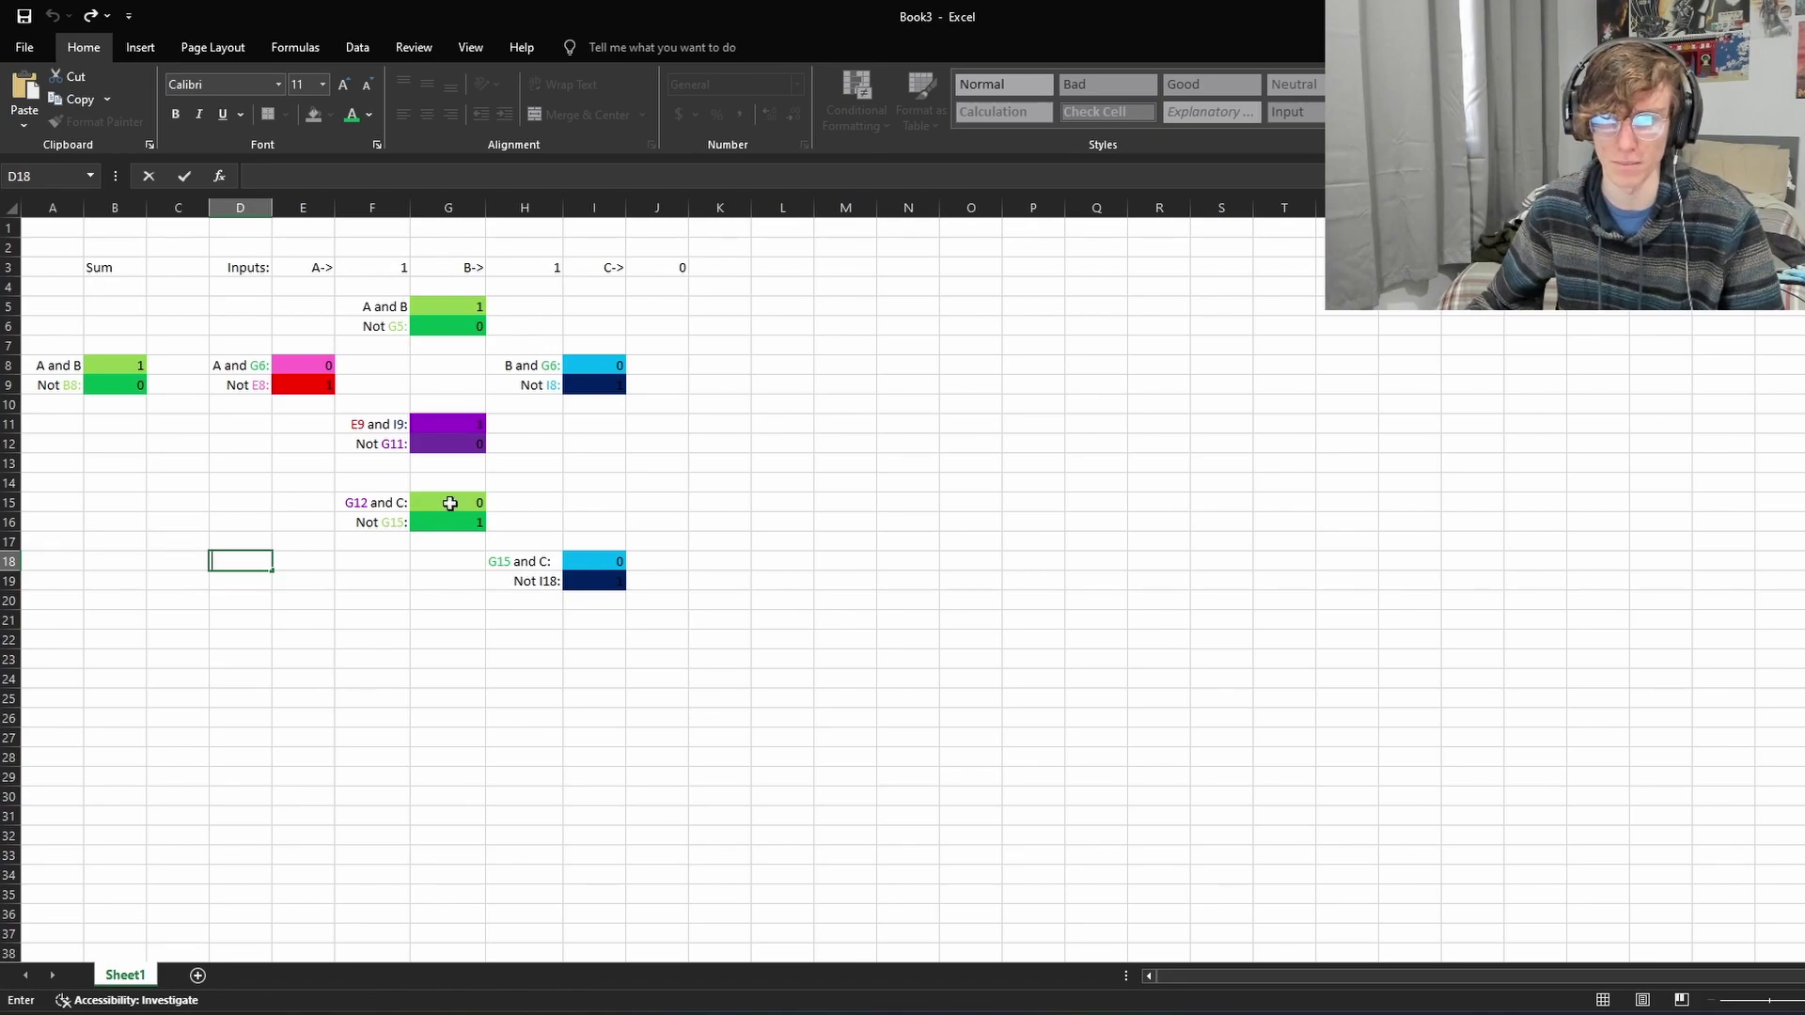
pyautogui.click(451, 449)
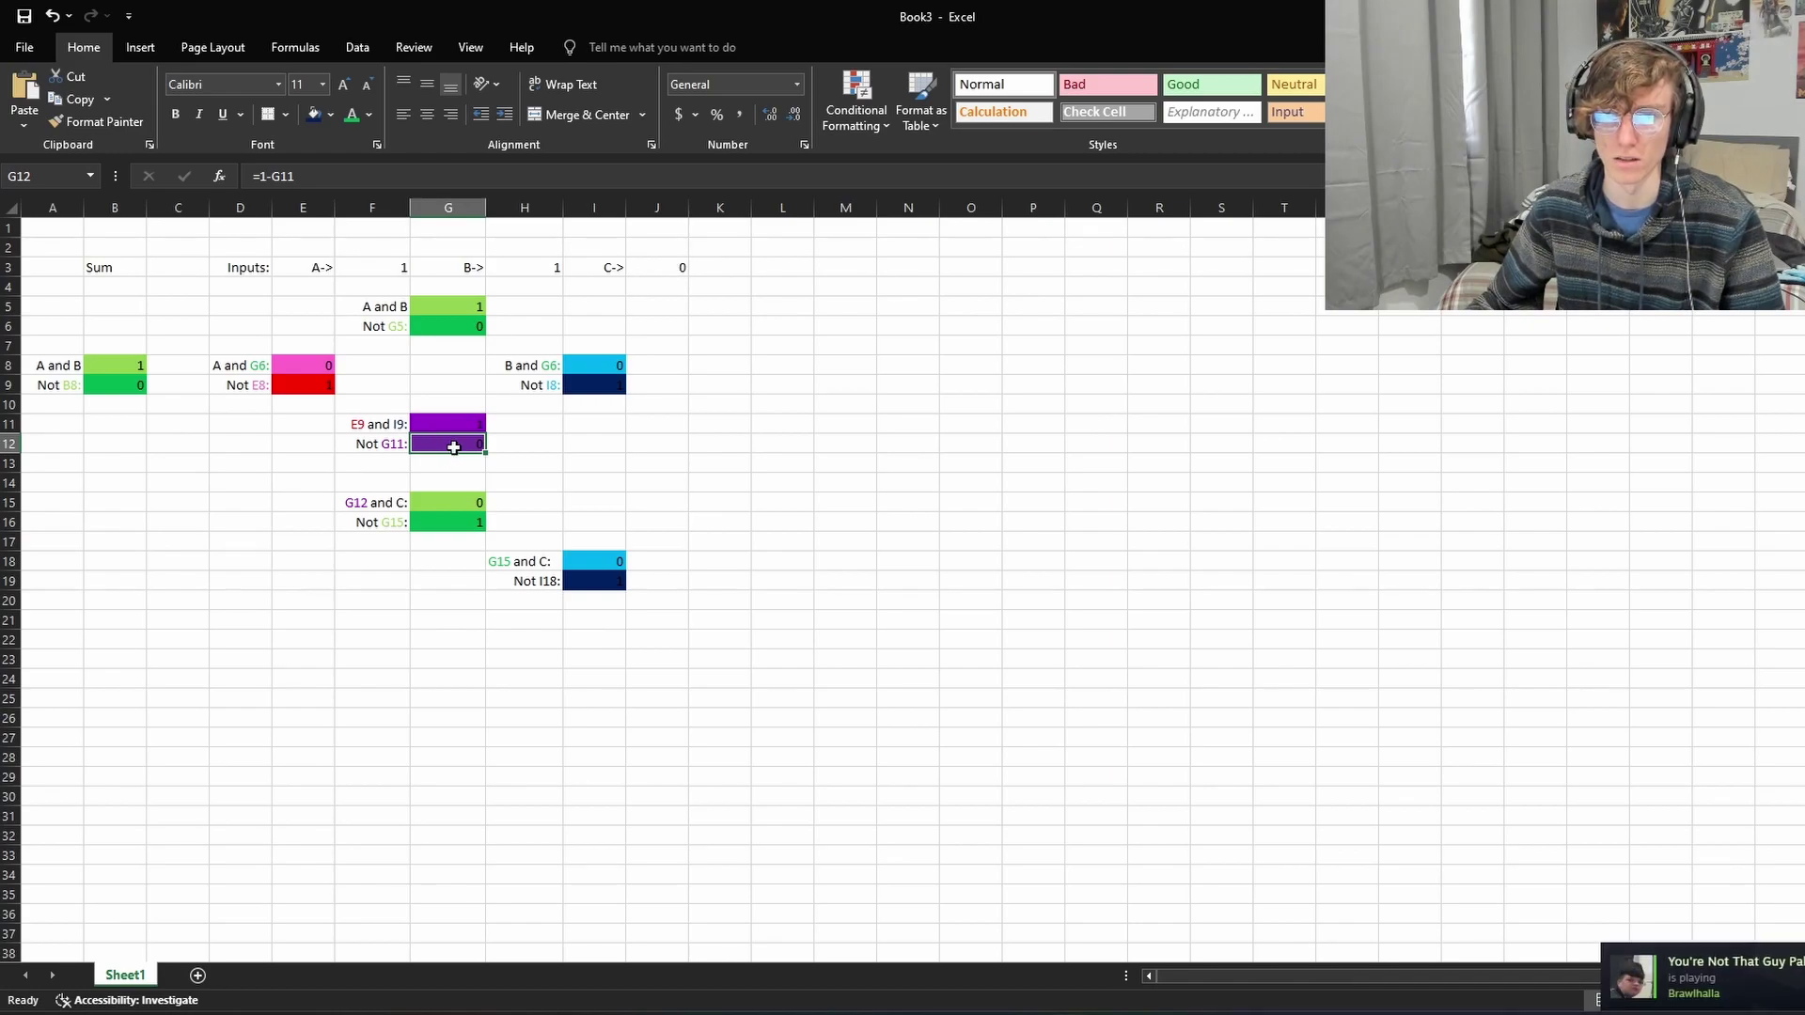
pyautogui.click(680, 268)
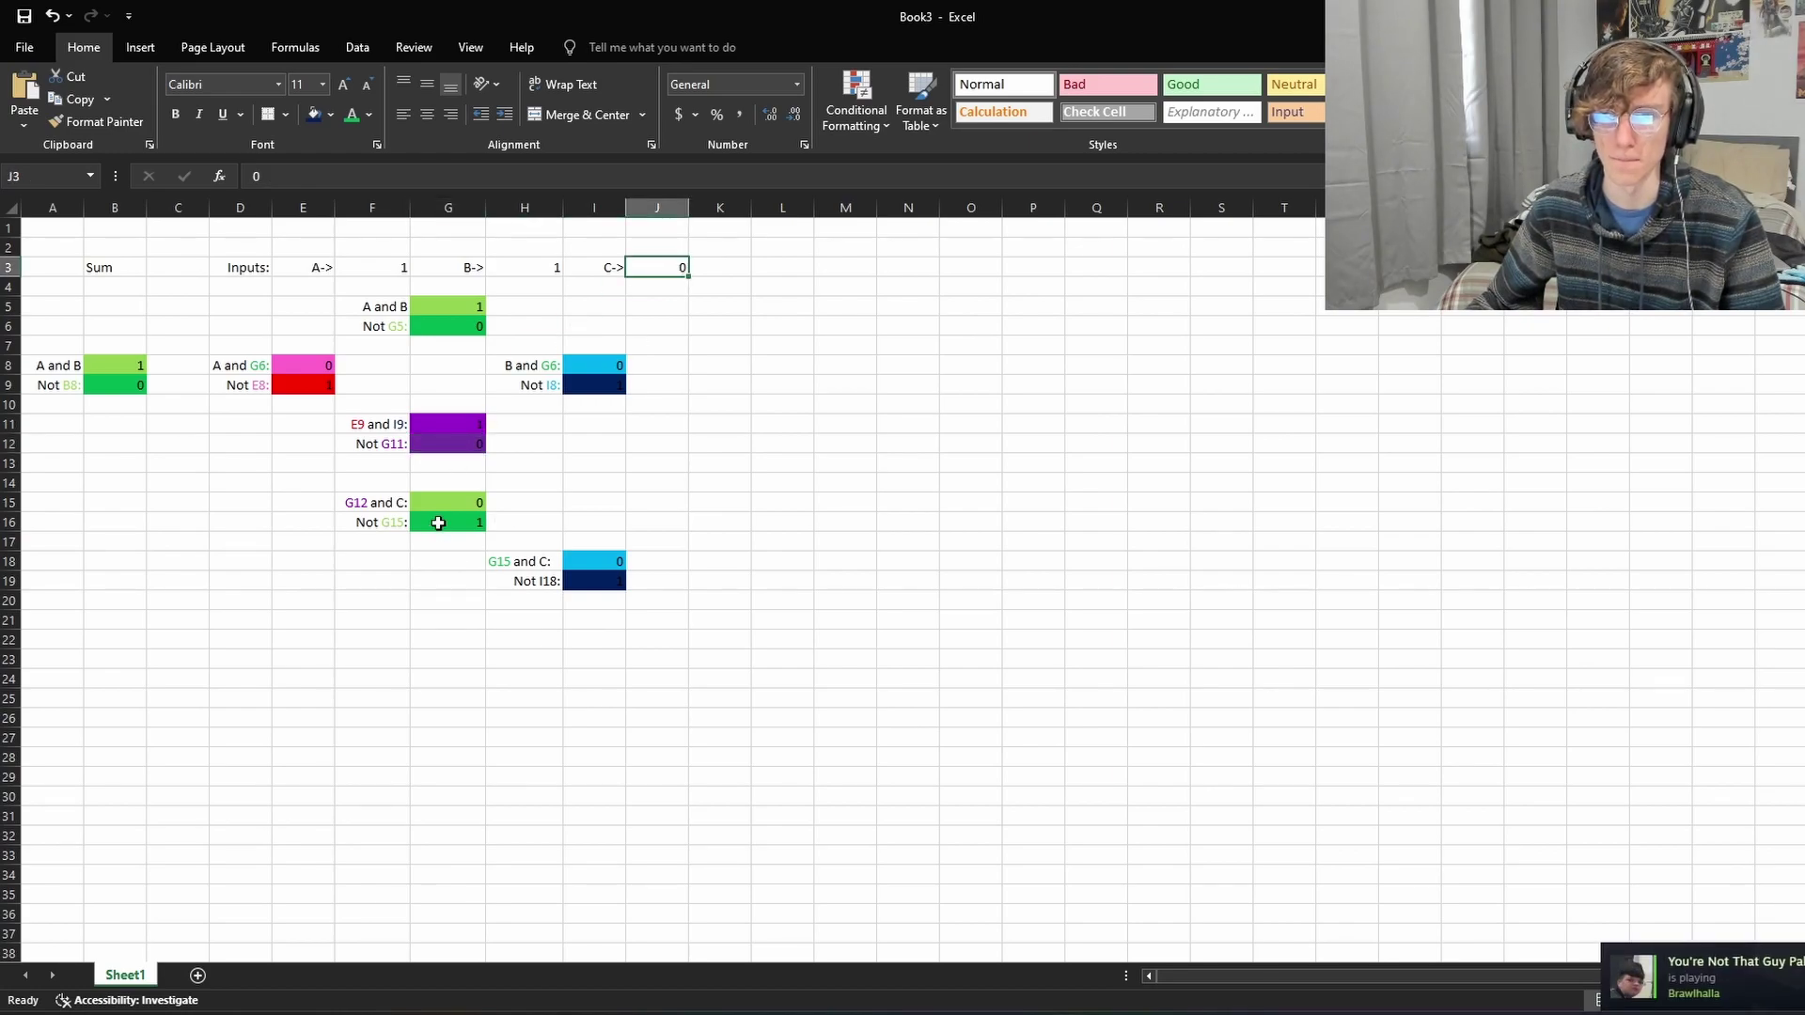
pyautogui.click(438, 522)
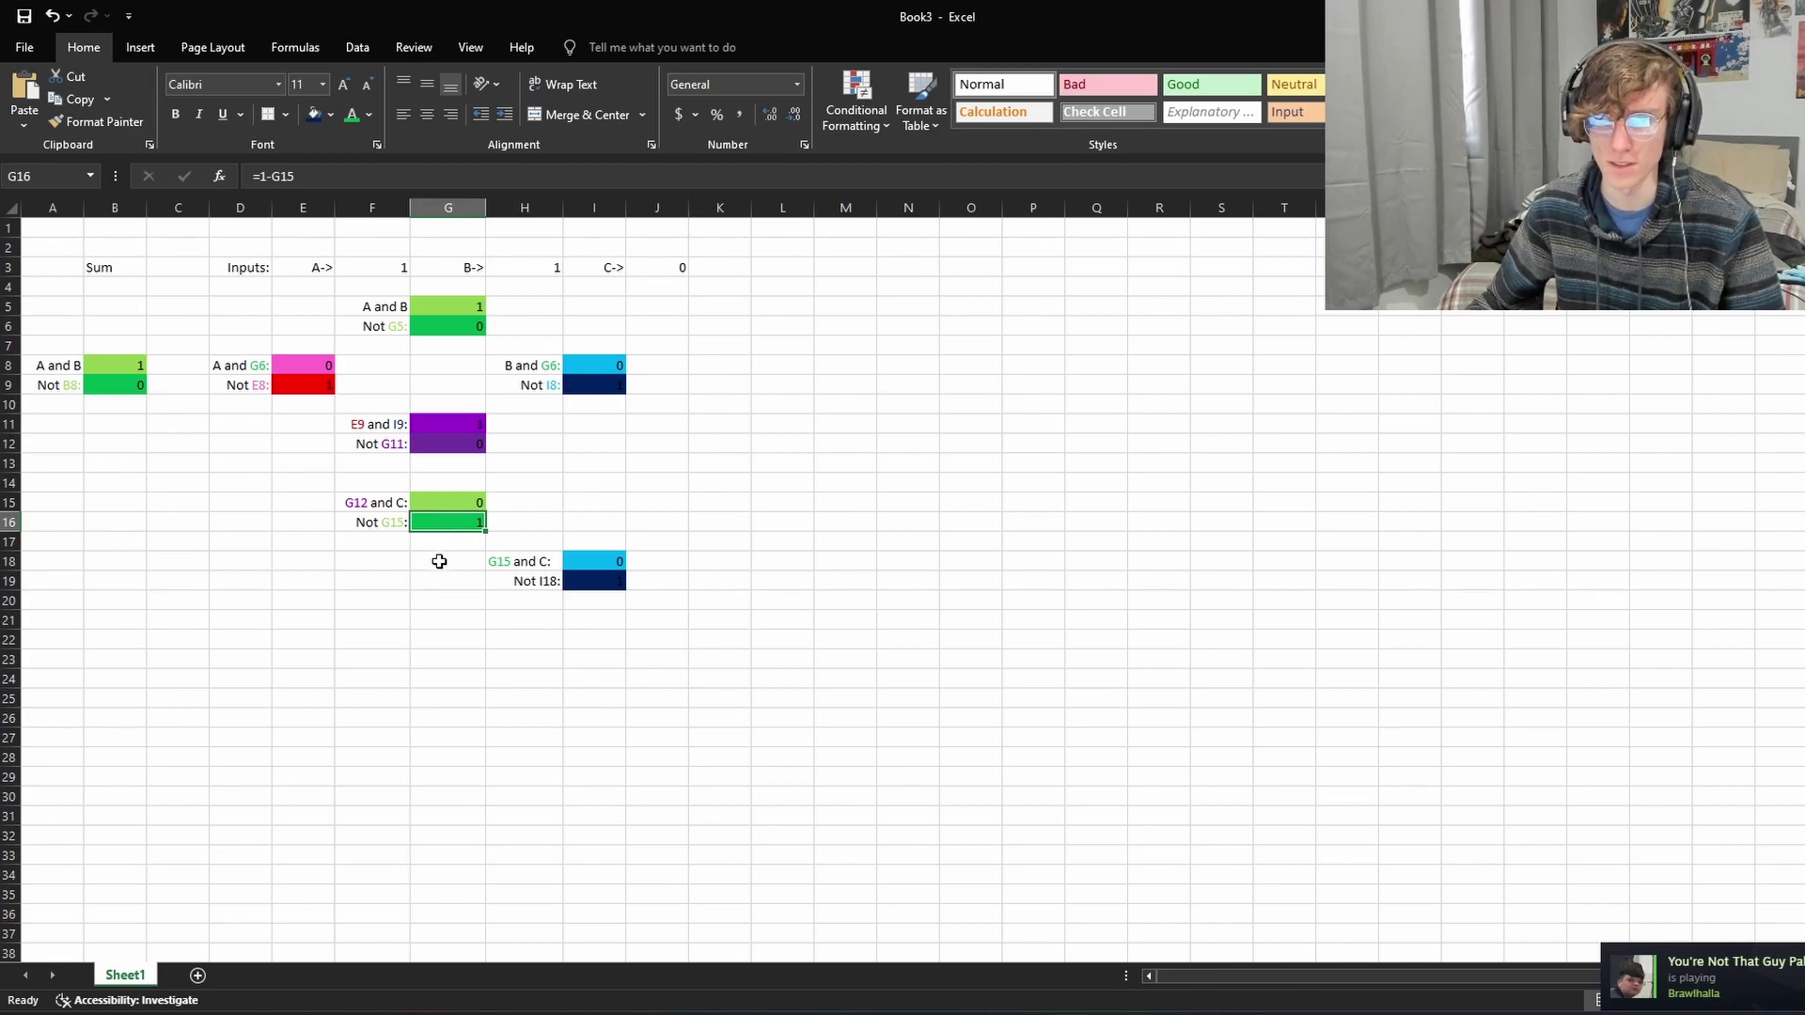
pyautogui.click(326, 567)
pyautogui.click(568, 570)
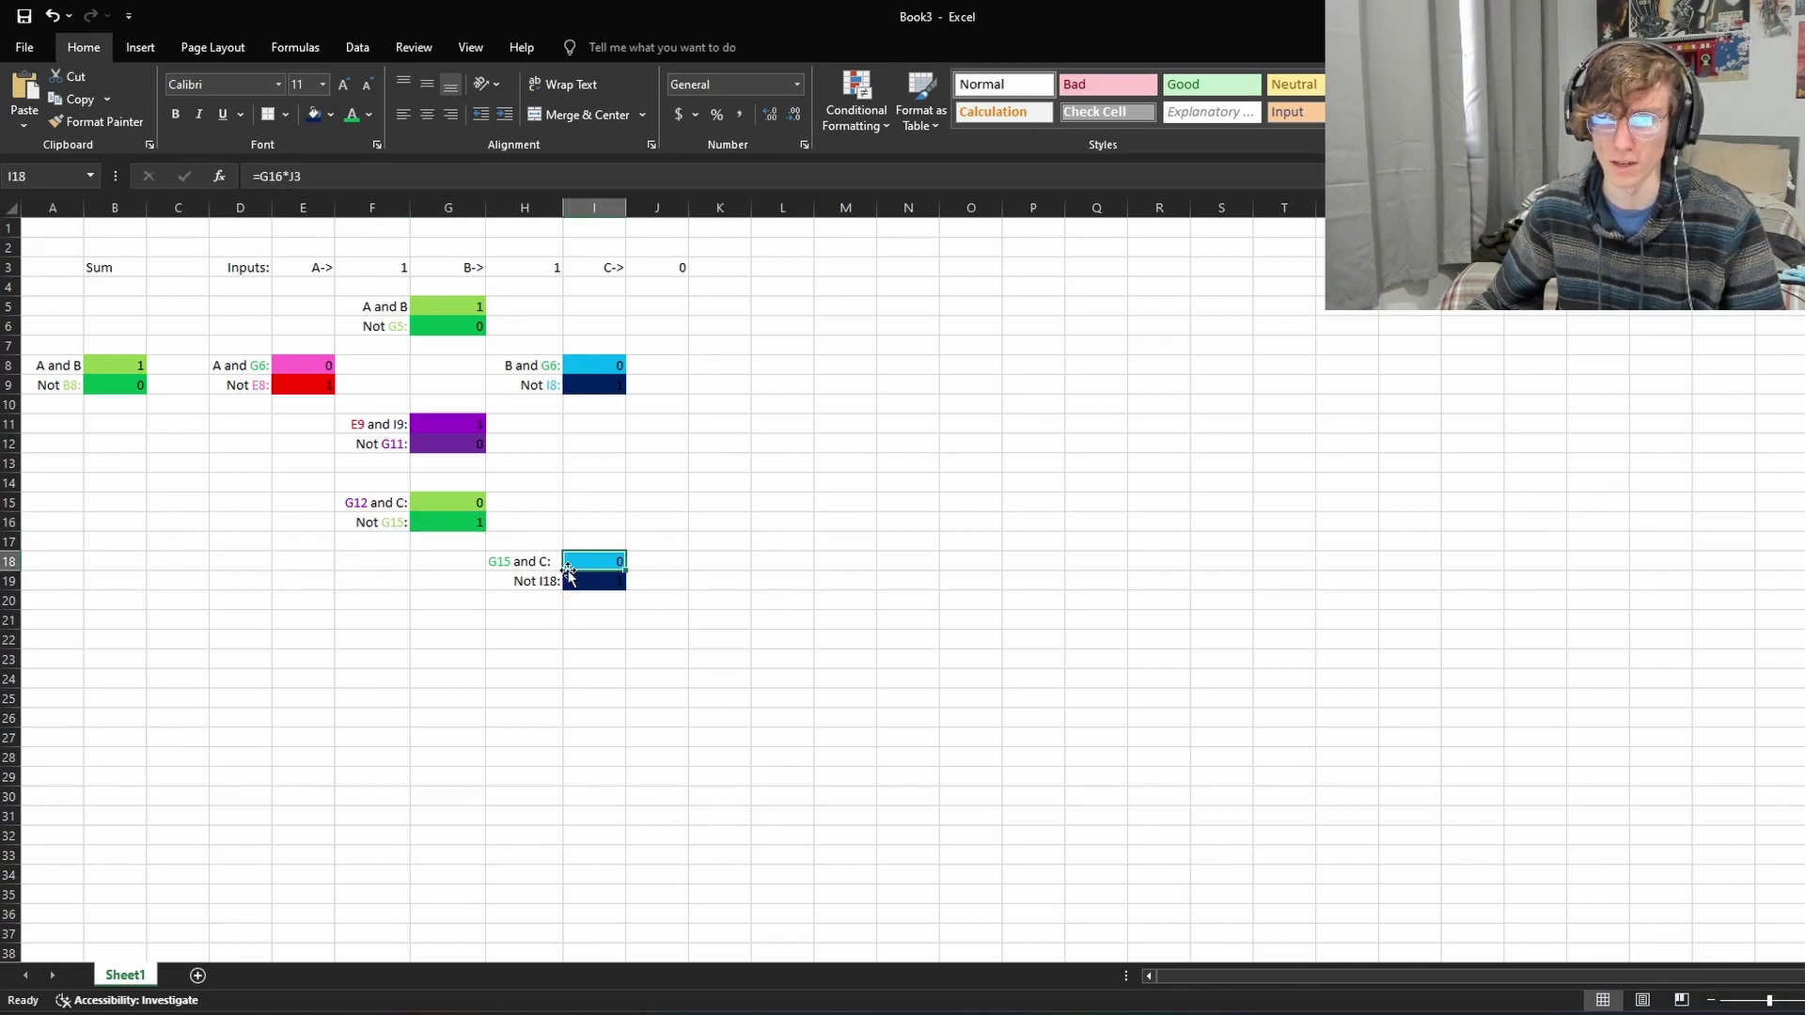
pyautogui.click(457, 440)
pyautogui.click(238, 561)
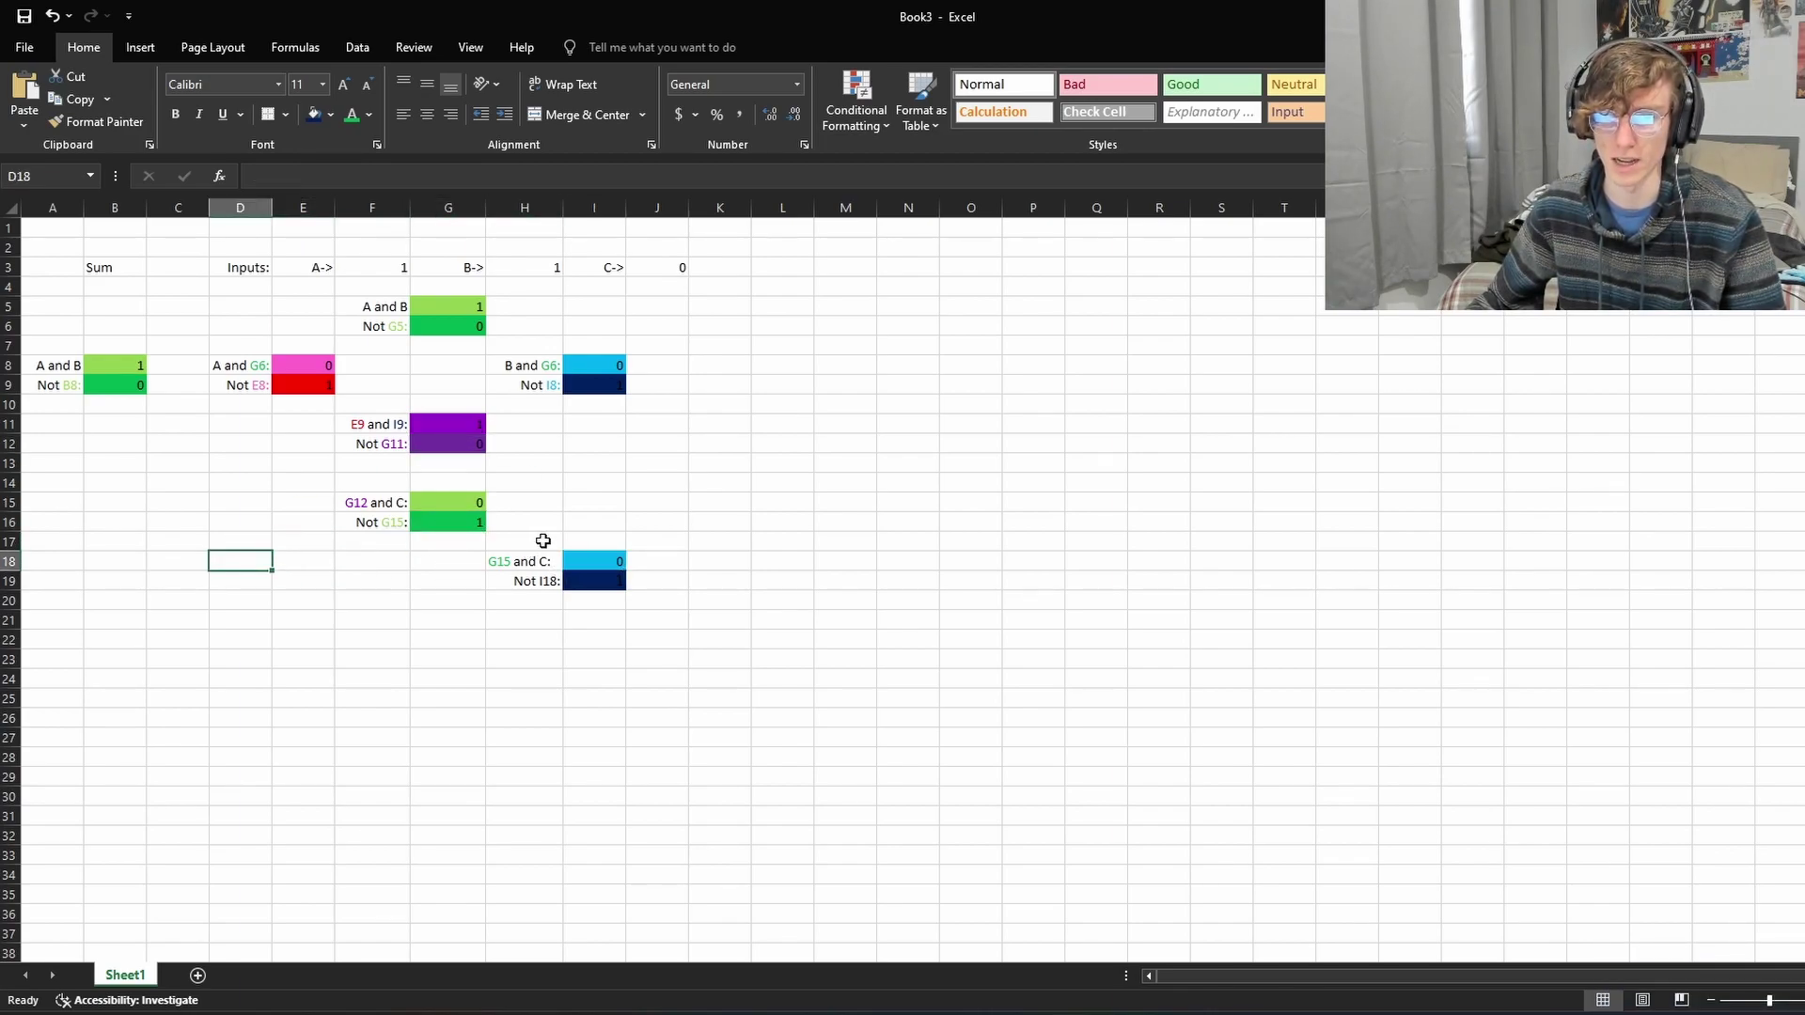
pyautogui.click(571, 558)
# Step: Enter the label "G11 and G16:" in cell D18 and correct the H18 label to "G16 and C:"
pyautogui.click(246, 556)
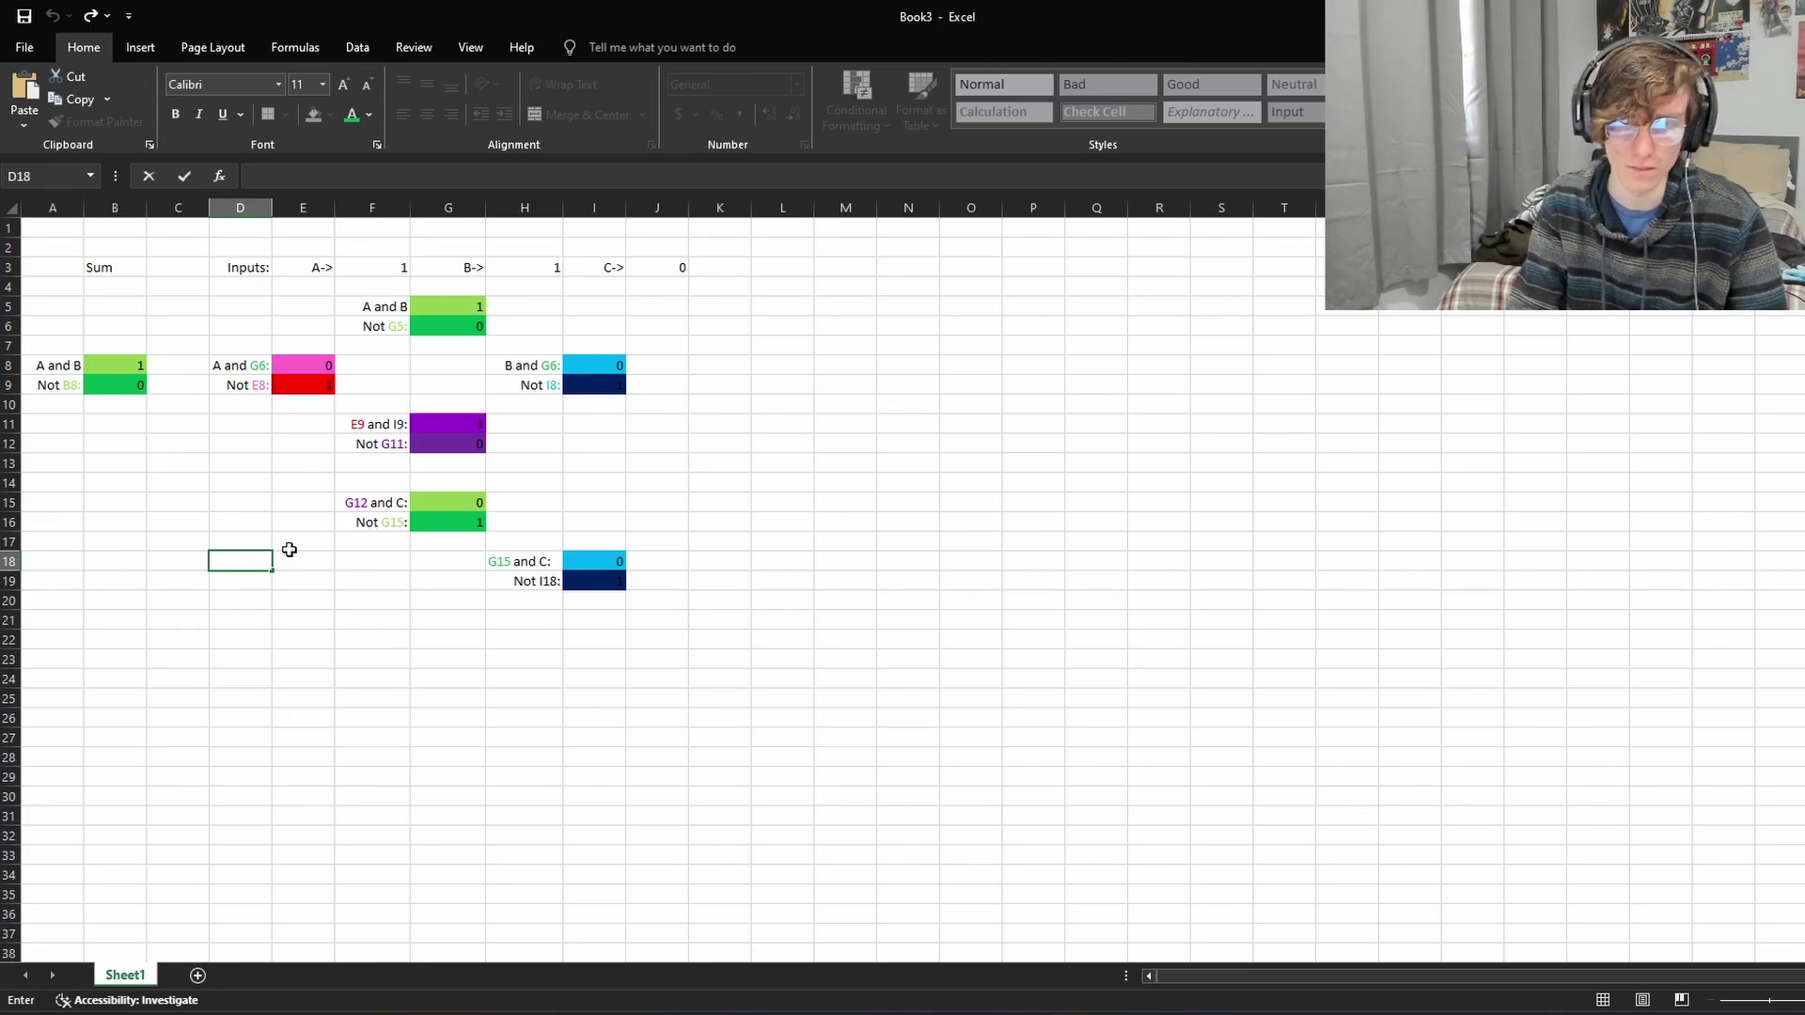
pyautogui.write('G11 and G16:')
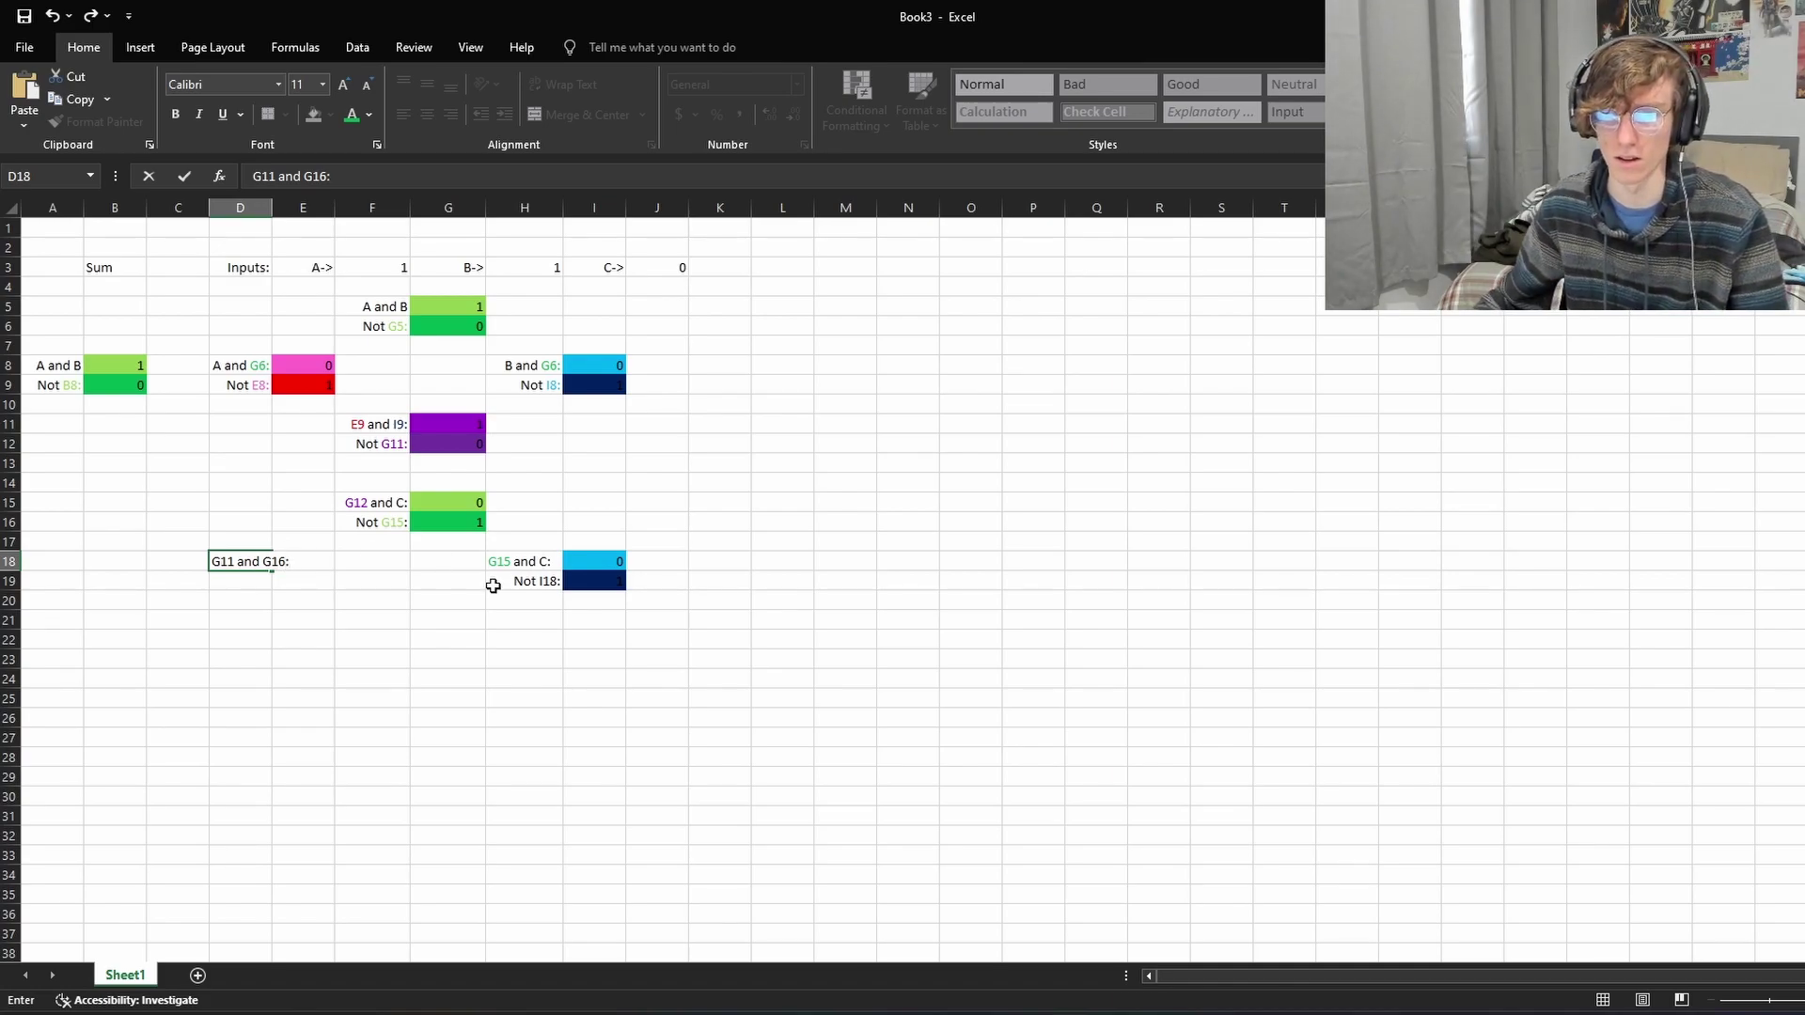
pyautogui.doubleClick(512, 561)
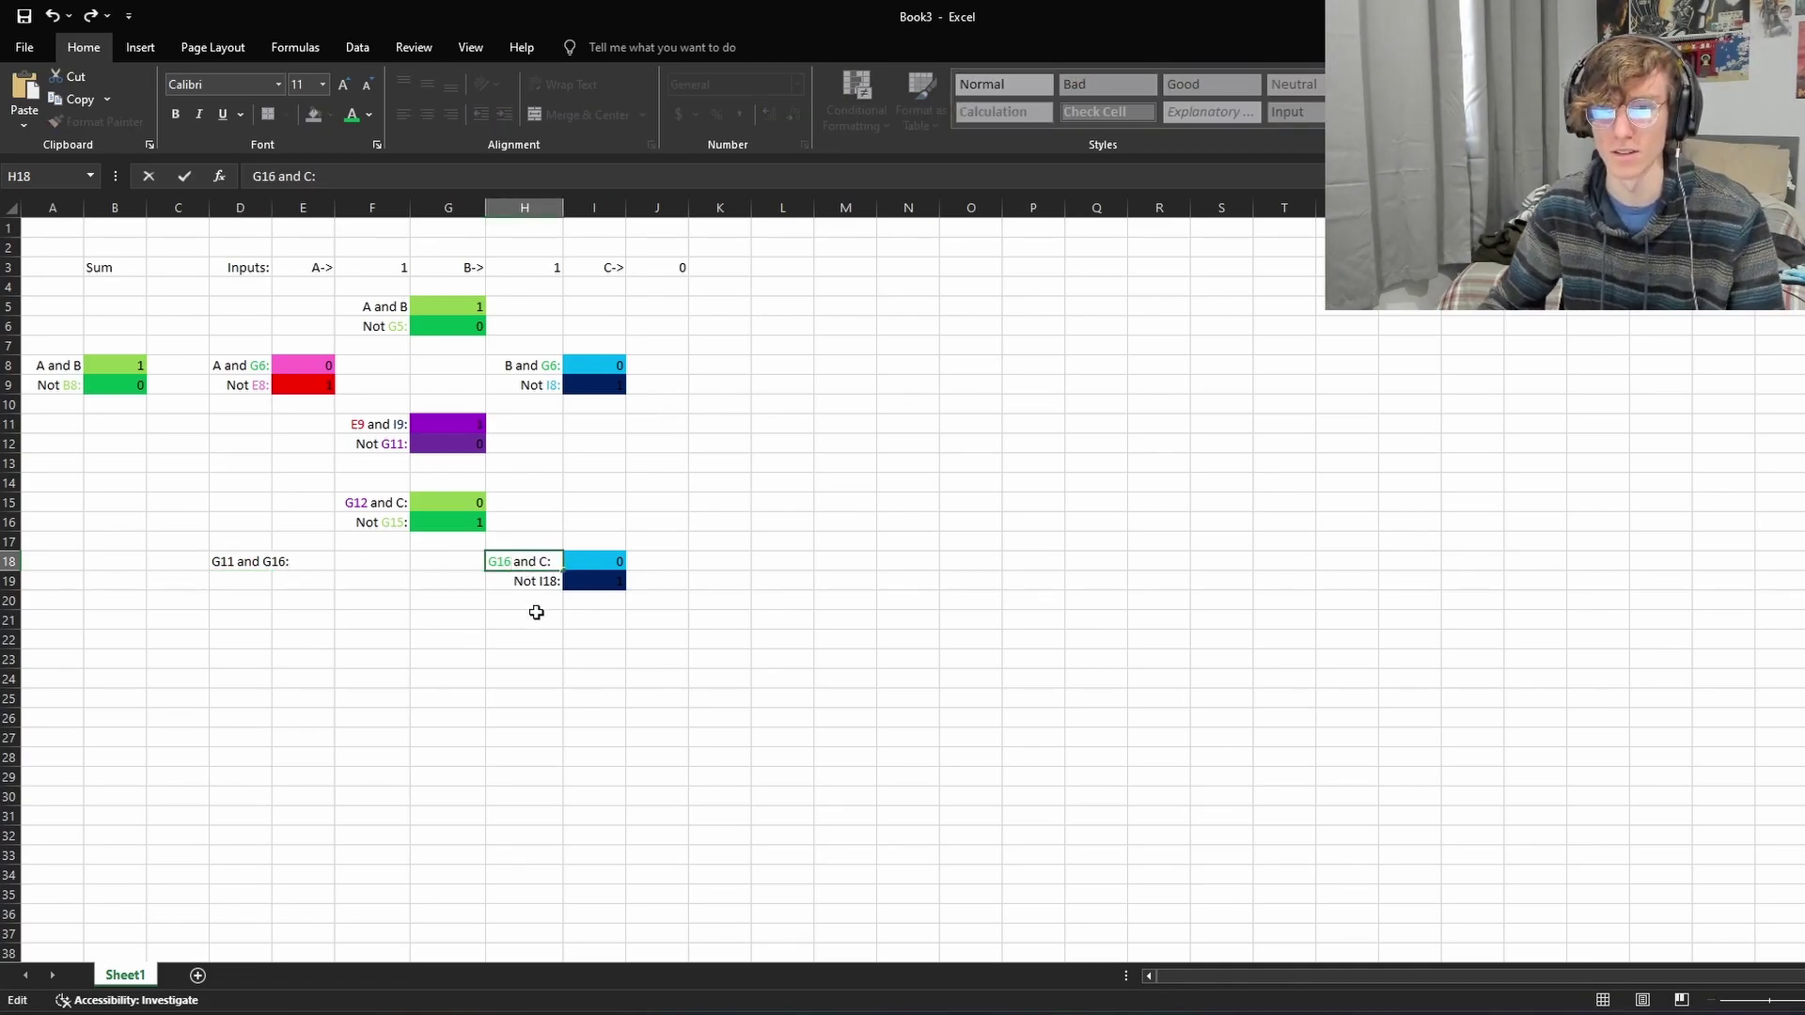
pyautogui.click(353, 658)
# Step: Widen column D to fit the D18 label and change that label to "G12 and G16:"
pyautogui.click(266, 561)
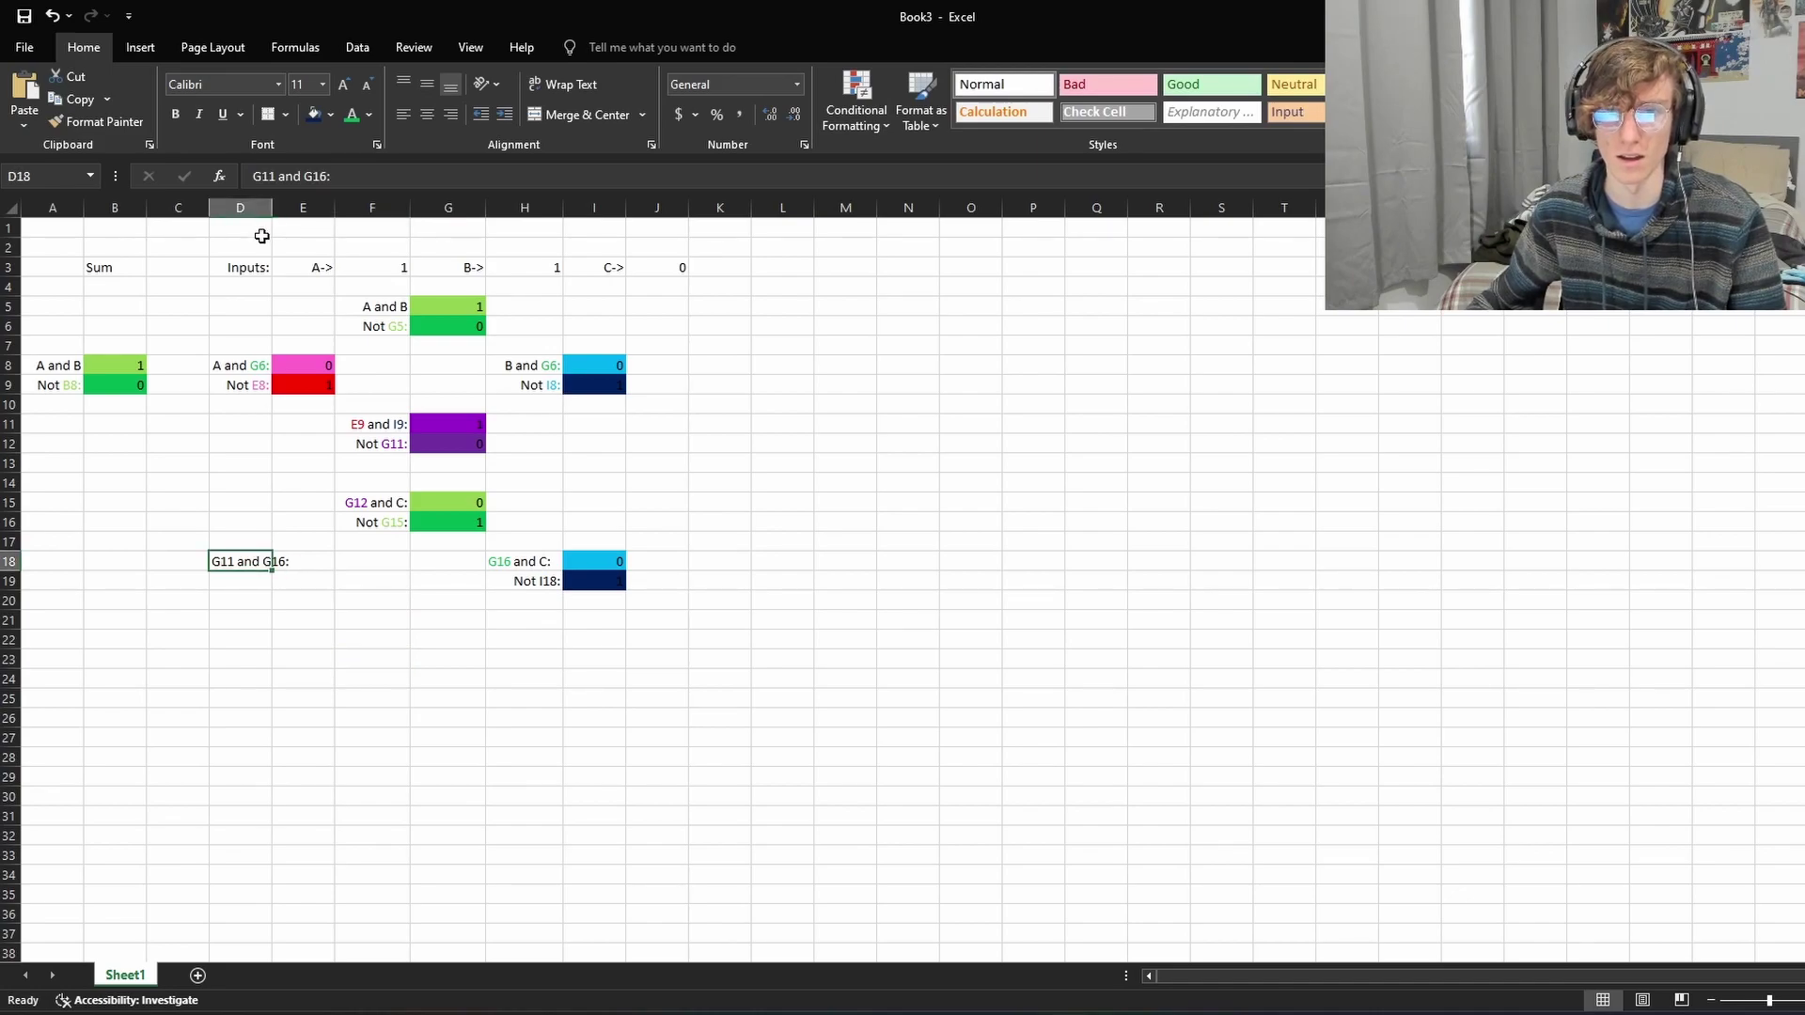
pyautogui.moveTo(271, 208); pyautogui.dragTo(292, 207)
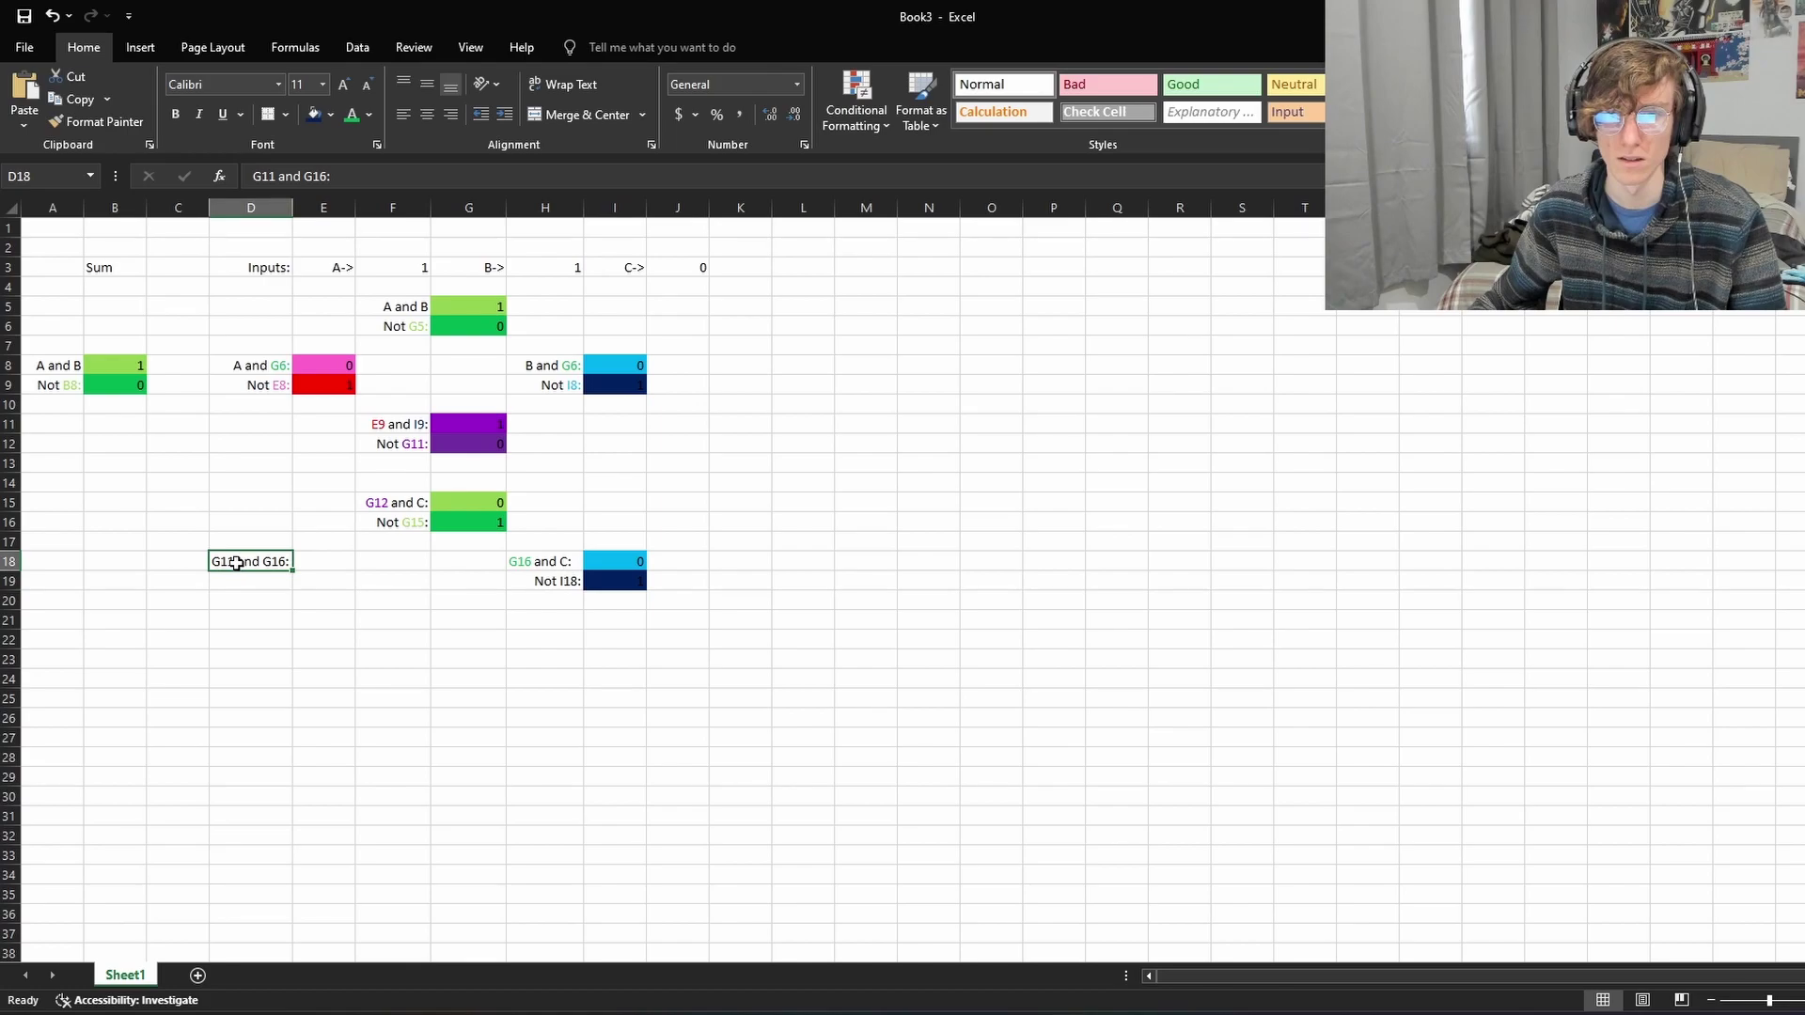
pyautogui.doubleClick(223, 564)
pyautogui.doubleClick(222, 564)
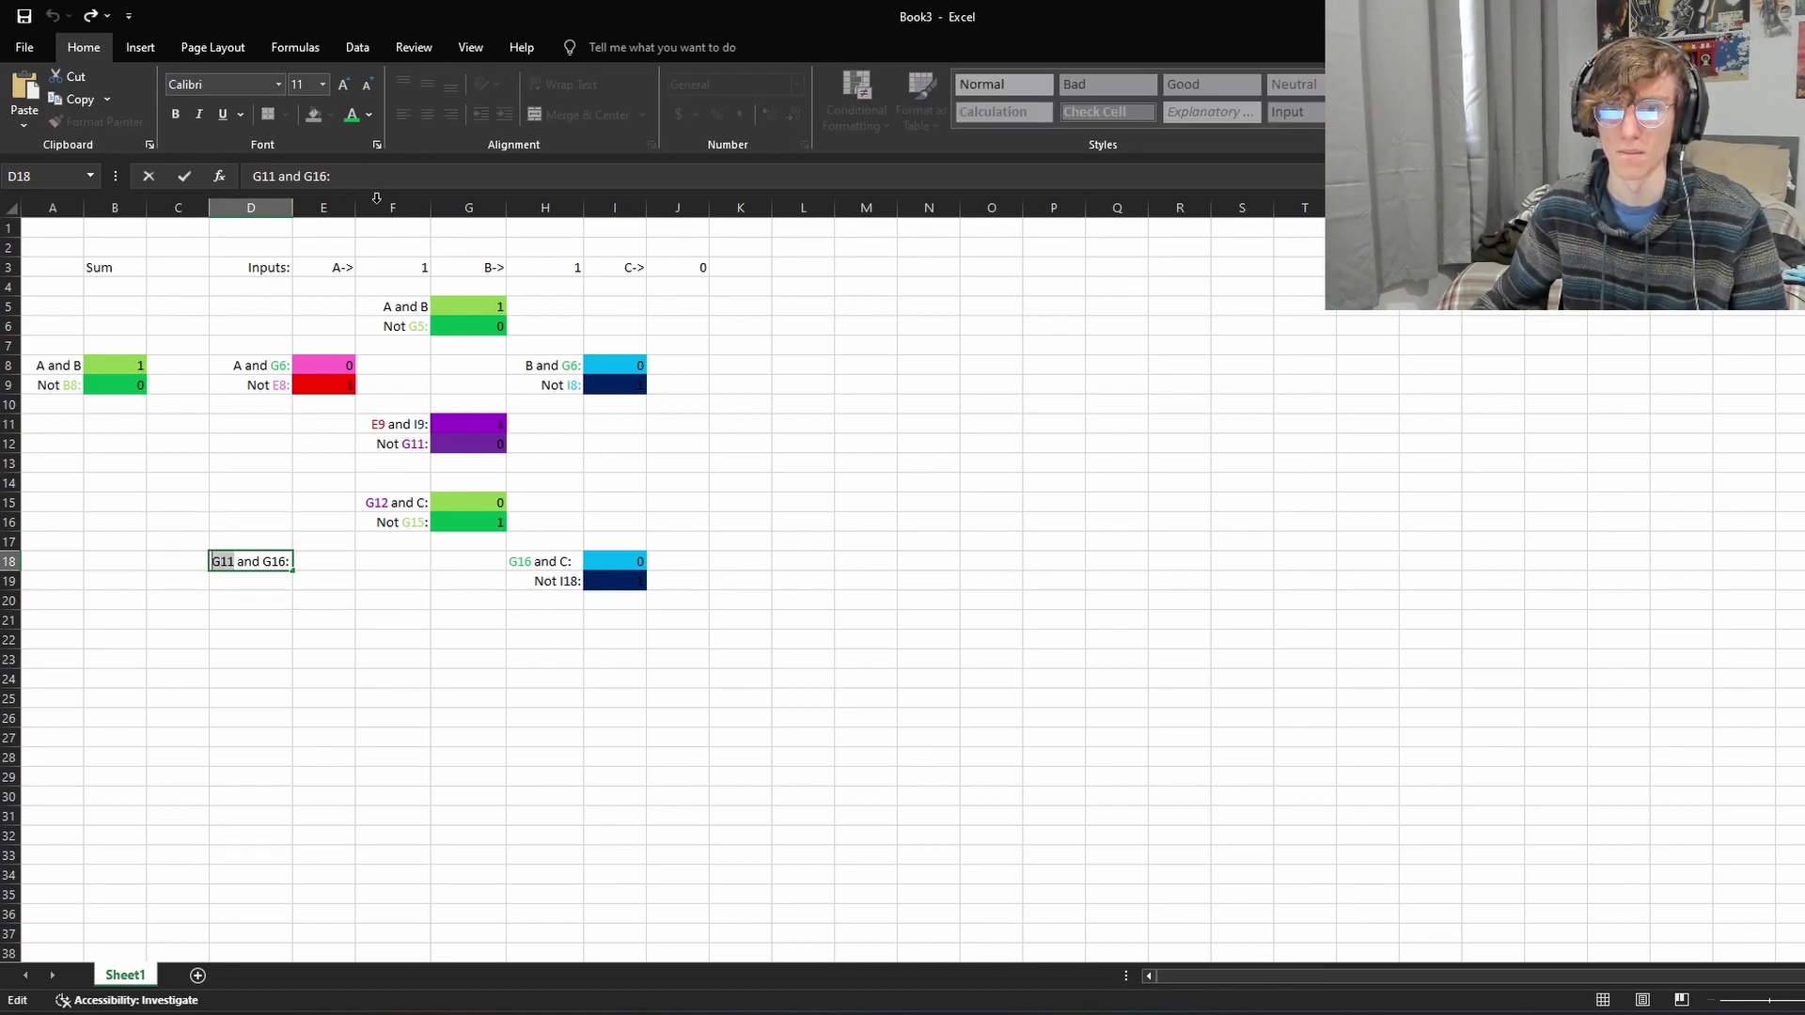
pyautogui.click(237, 561)
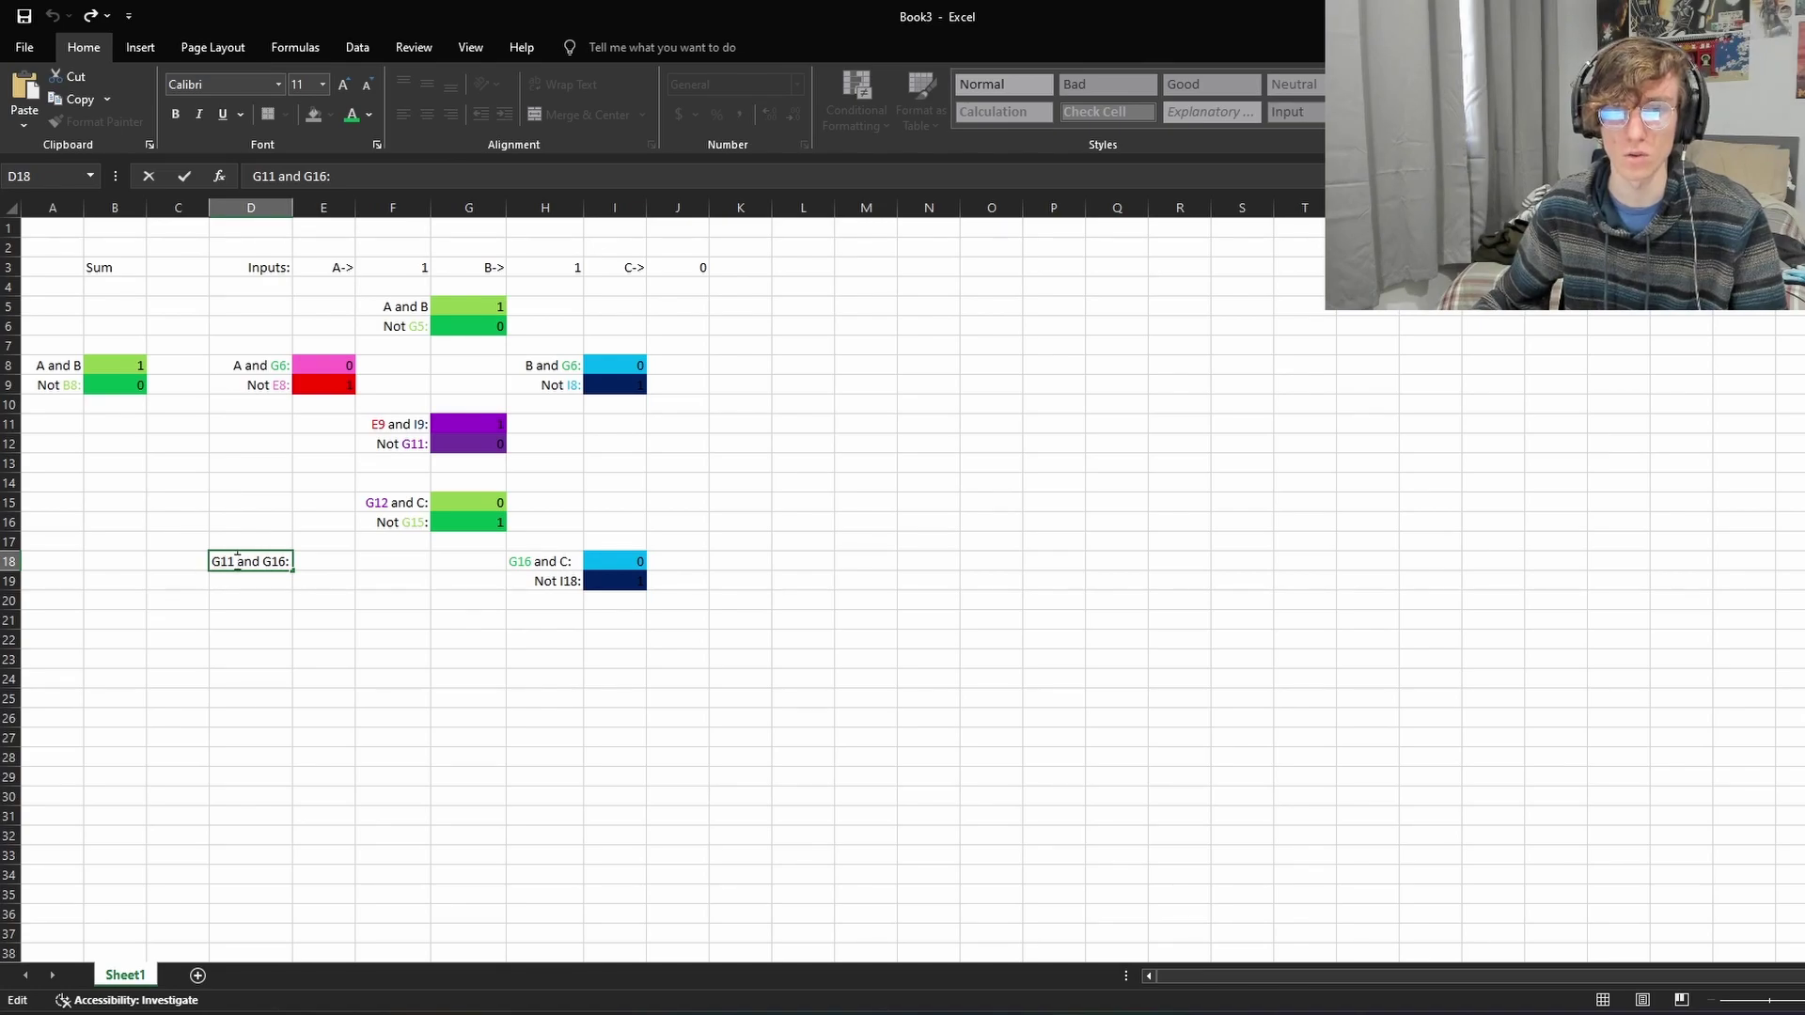
pyautogui.press('BackSpace')
pyautogui.write('2')
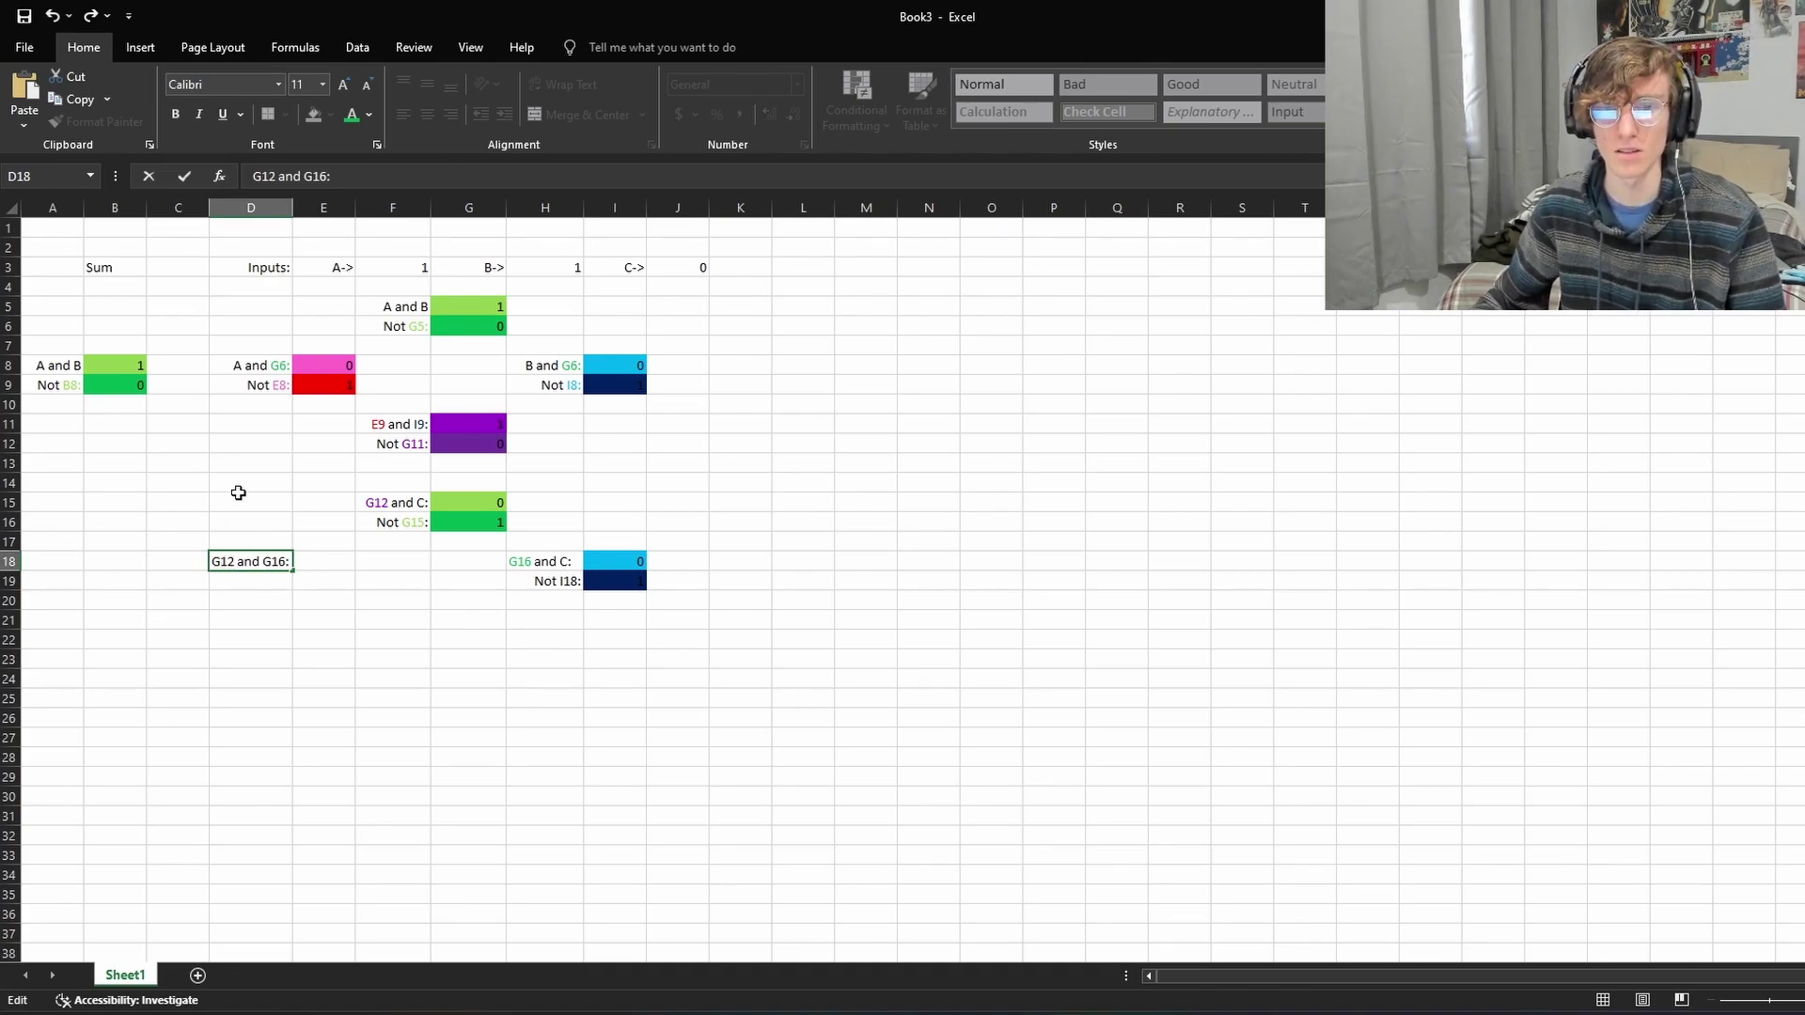
# Step: In the D18 label, colour "G12" with the standard purple font colour and "G16:" with standard green
pyautogui.moveTo(236, 564); pyautogui.dragTo(202, 559)
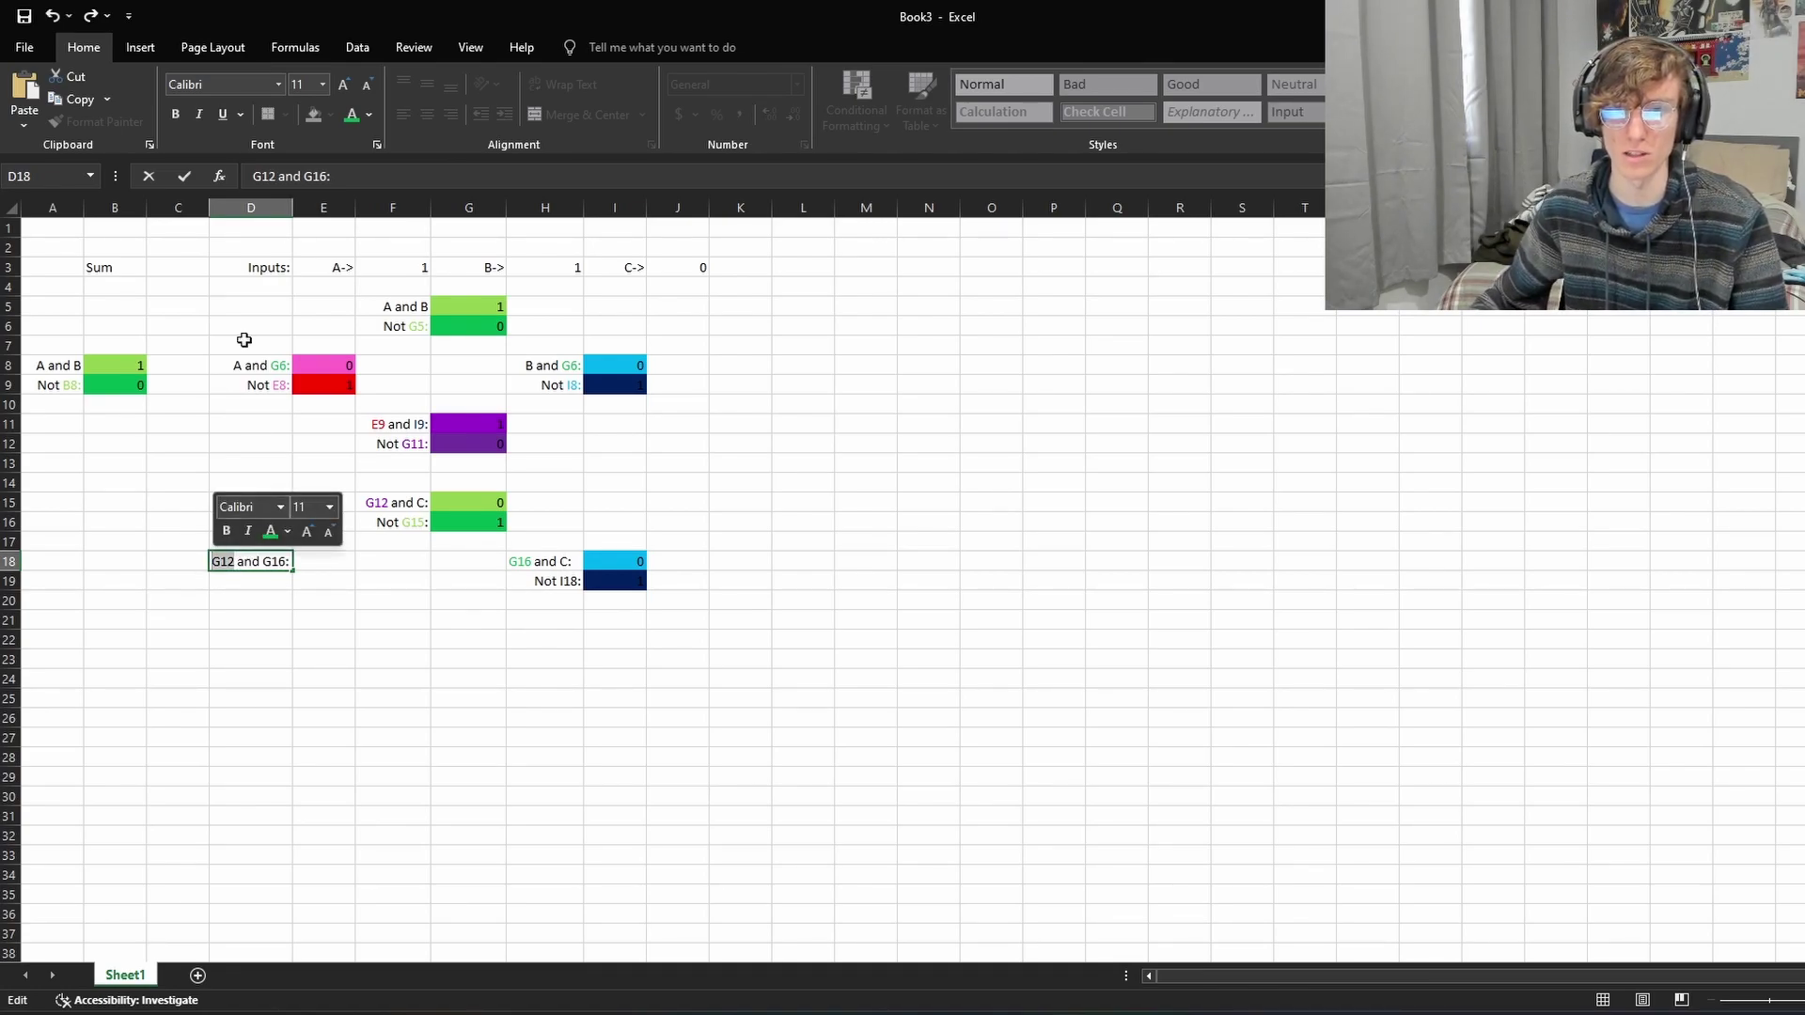
pyautogui.click(370, 115)
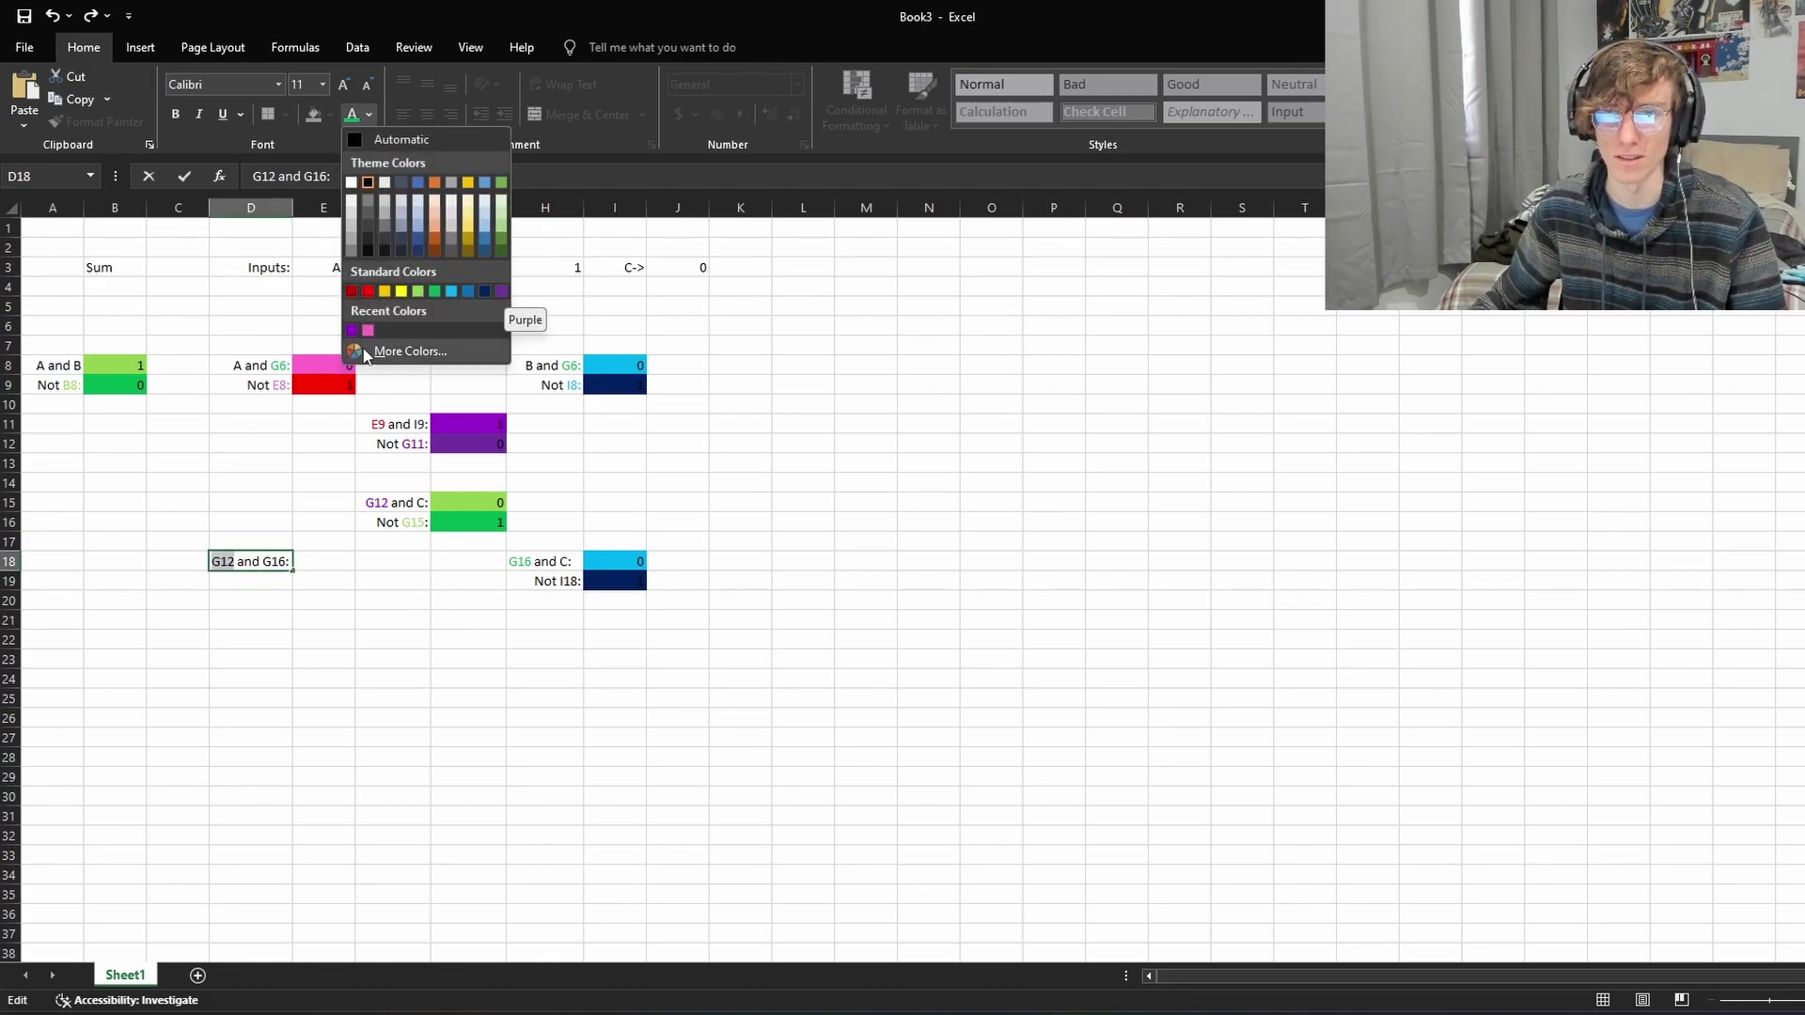
pyautogui.click(483, 291)
pyautogui.moveTo(264, 562); pyautogui.dragTo(308, 562)
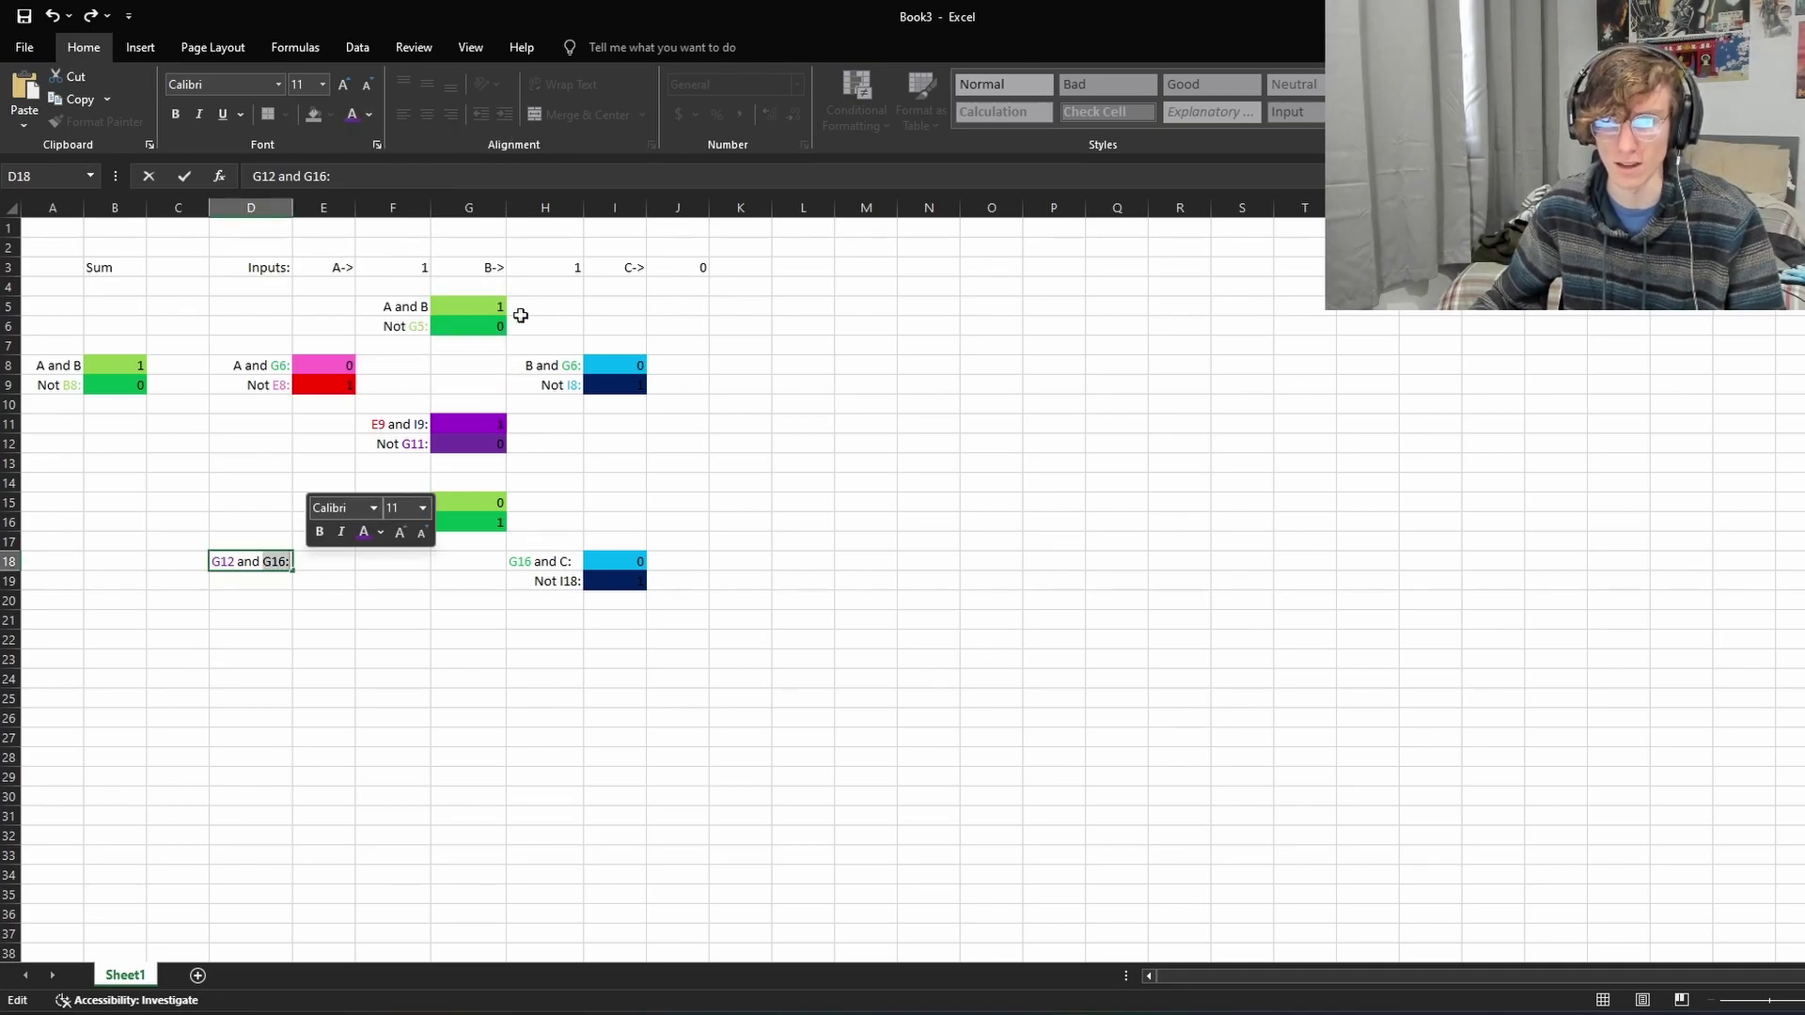
pyautogui.click(368, 113)
pyautogui.click(434, 290)
pyautogui.click(385, 578)
pyautogui.click(324, 562)
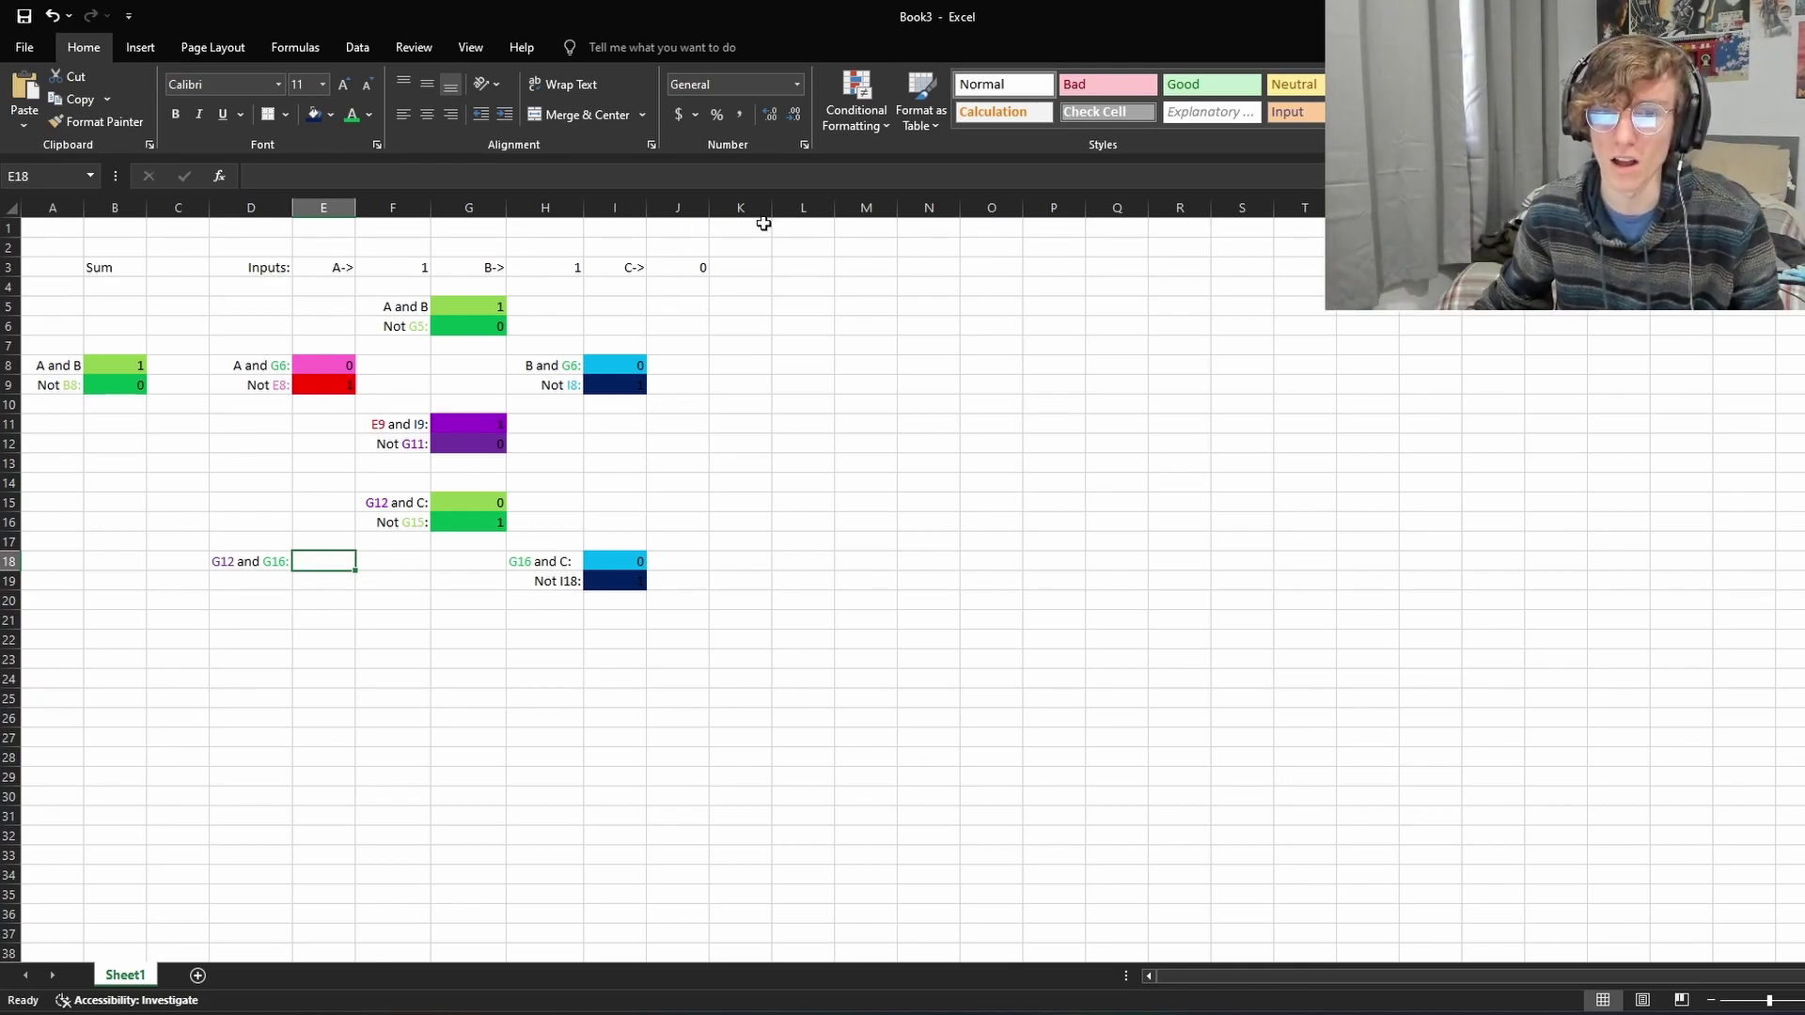
pyautogui.click(808, 271)
pyautogui.moveTo(839, 274); pyautogui.dragTo(1015, 420)
pyautogui.click(851, 344)
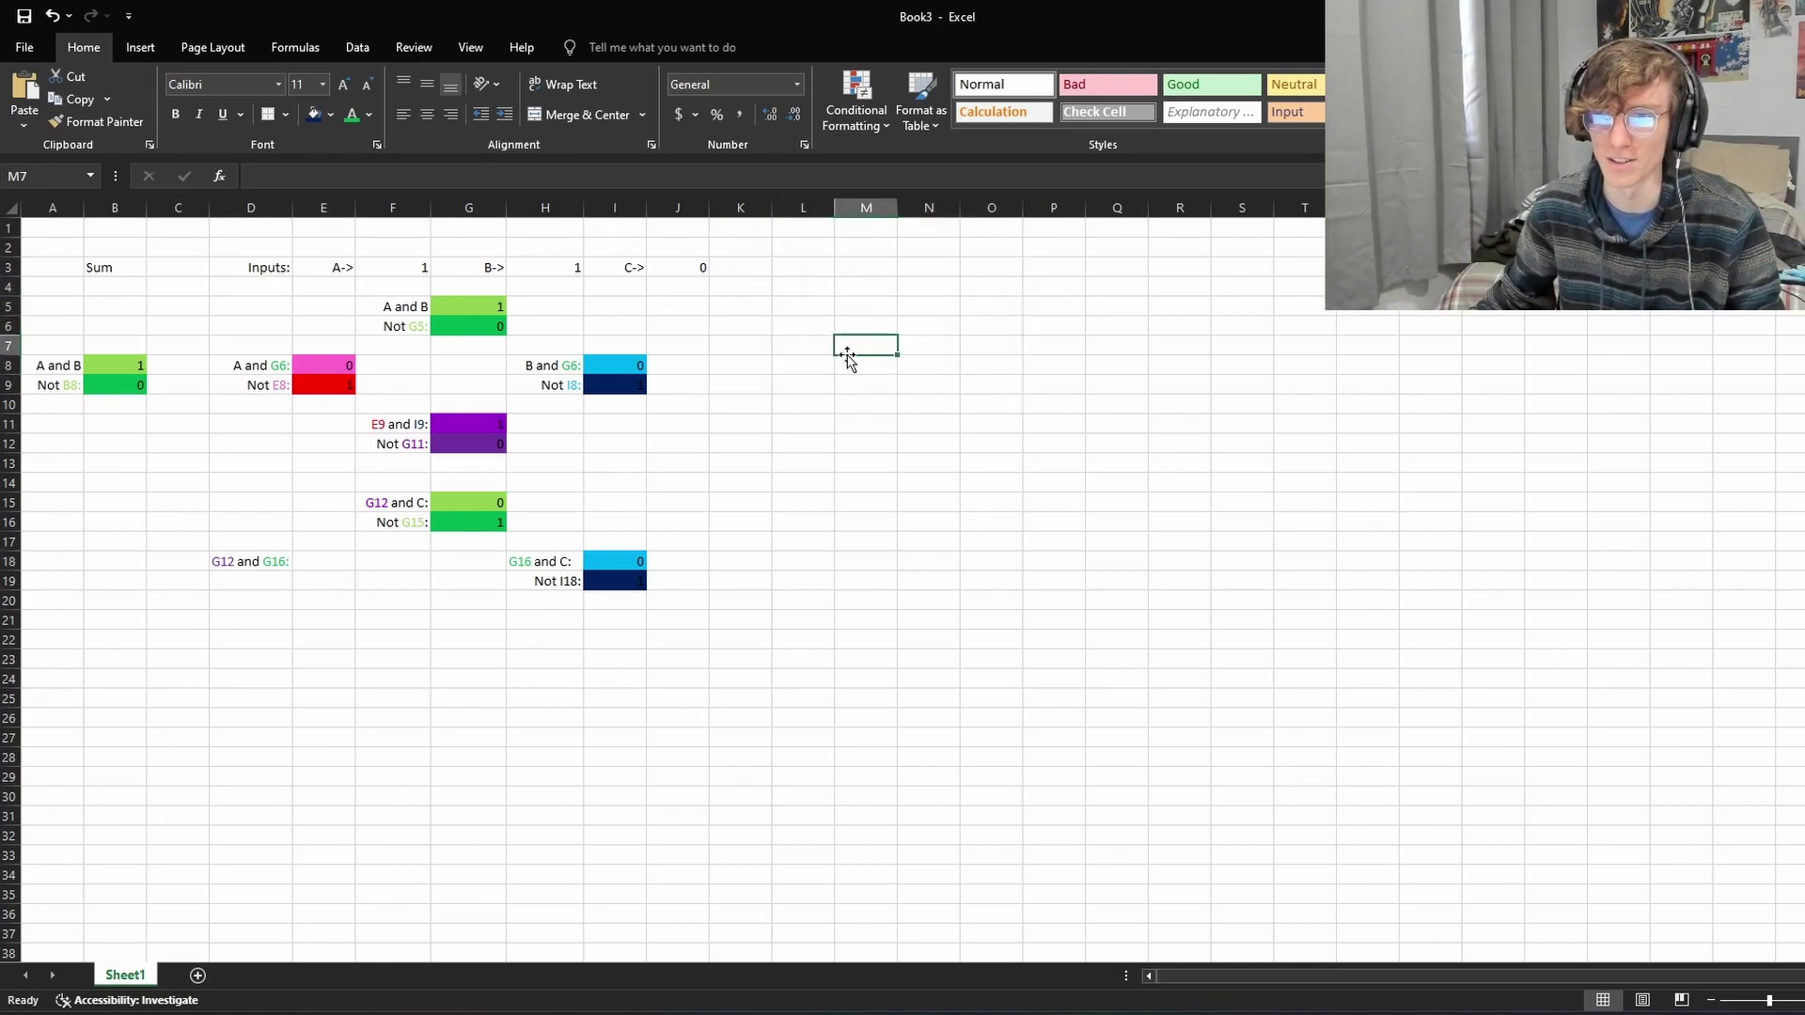
# Step: Enter the formula =G12*G16 in cell E18
pyautogui.click(329, 566)
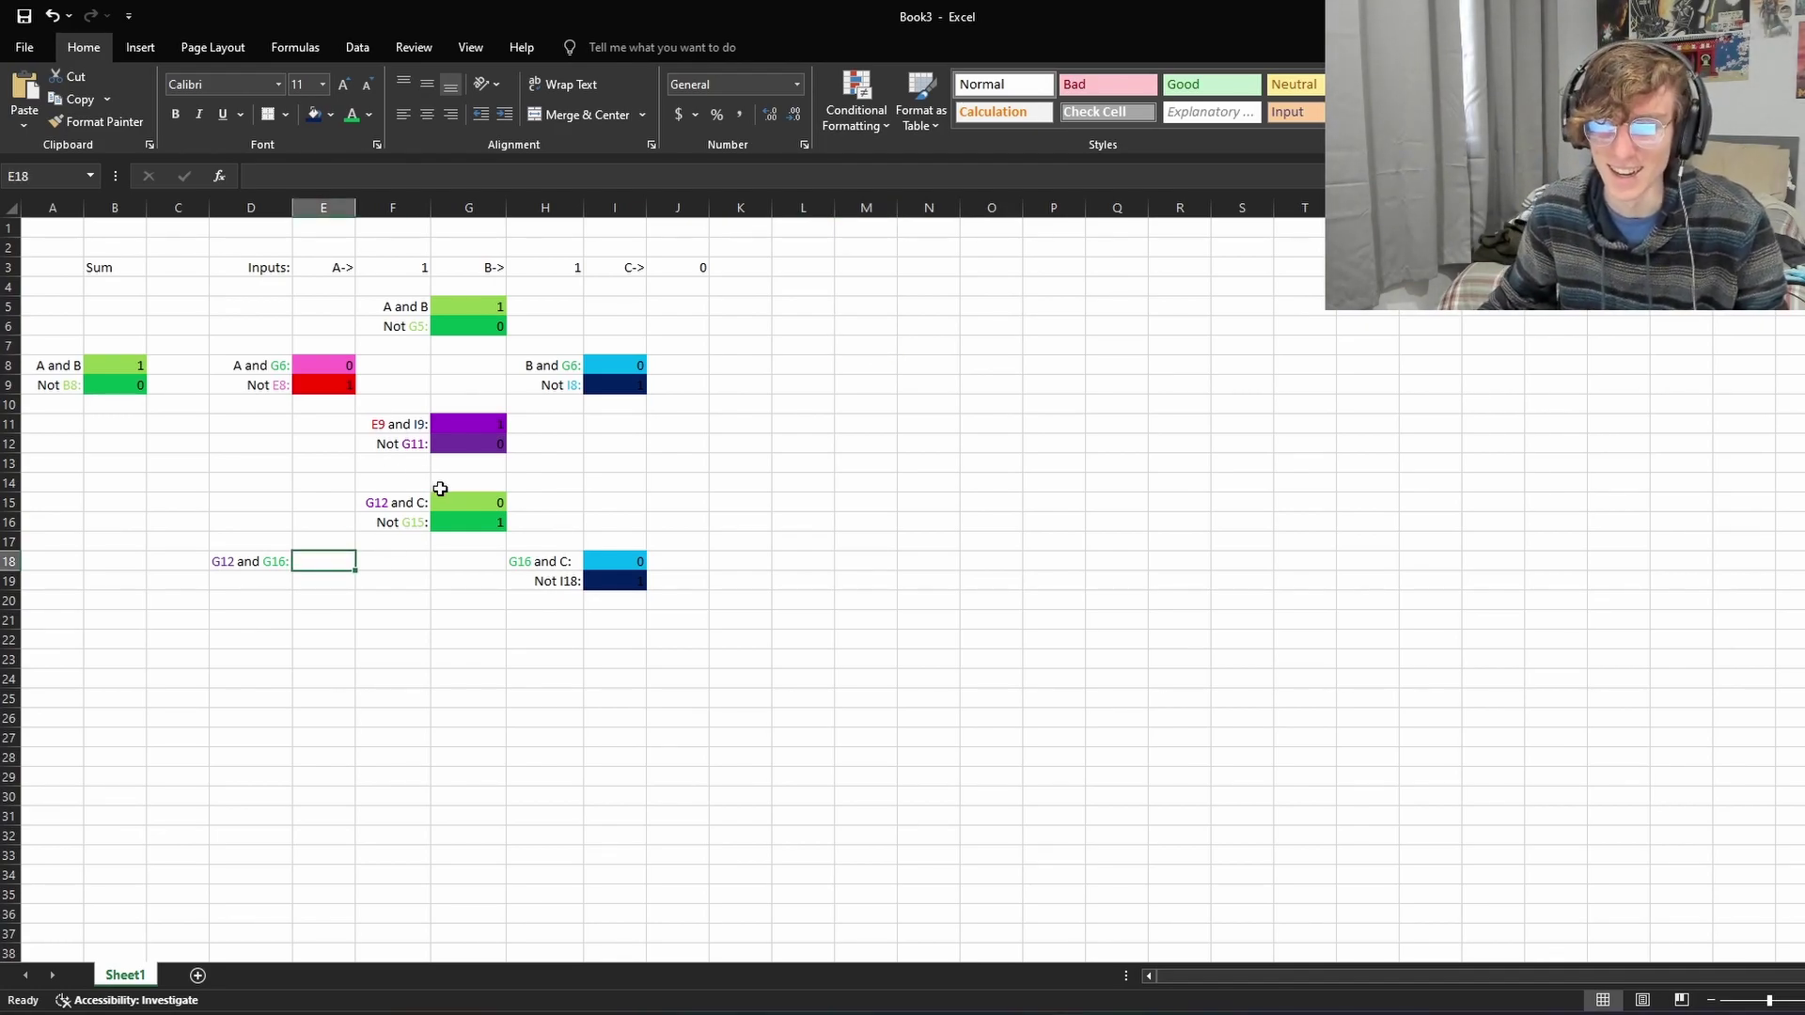
pyautogui.write('=')
pyautogui.click(474, 447)
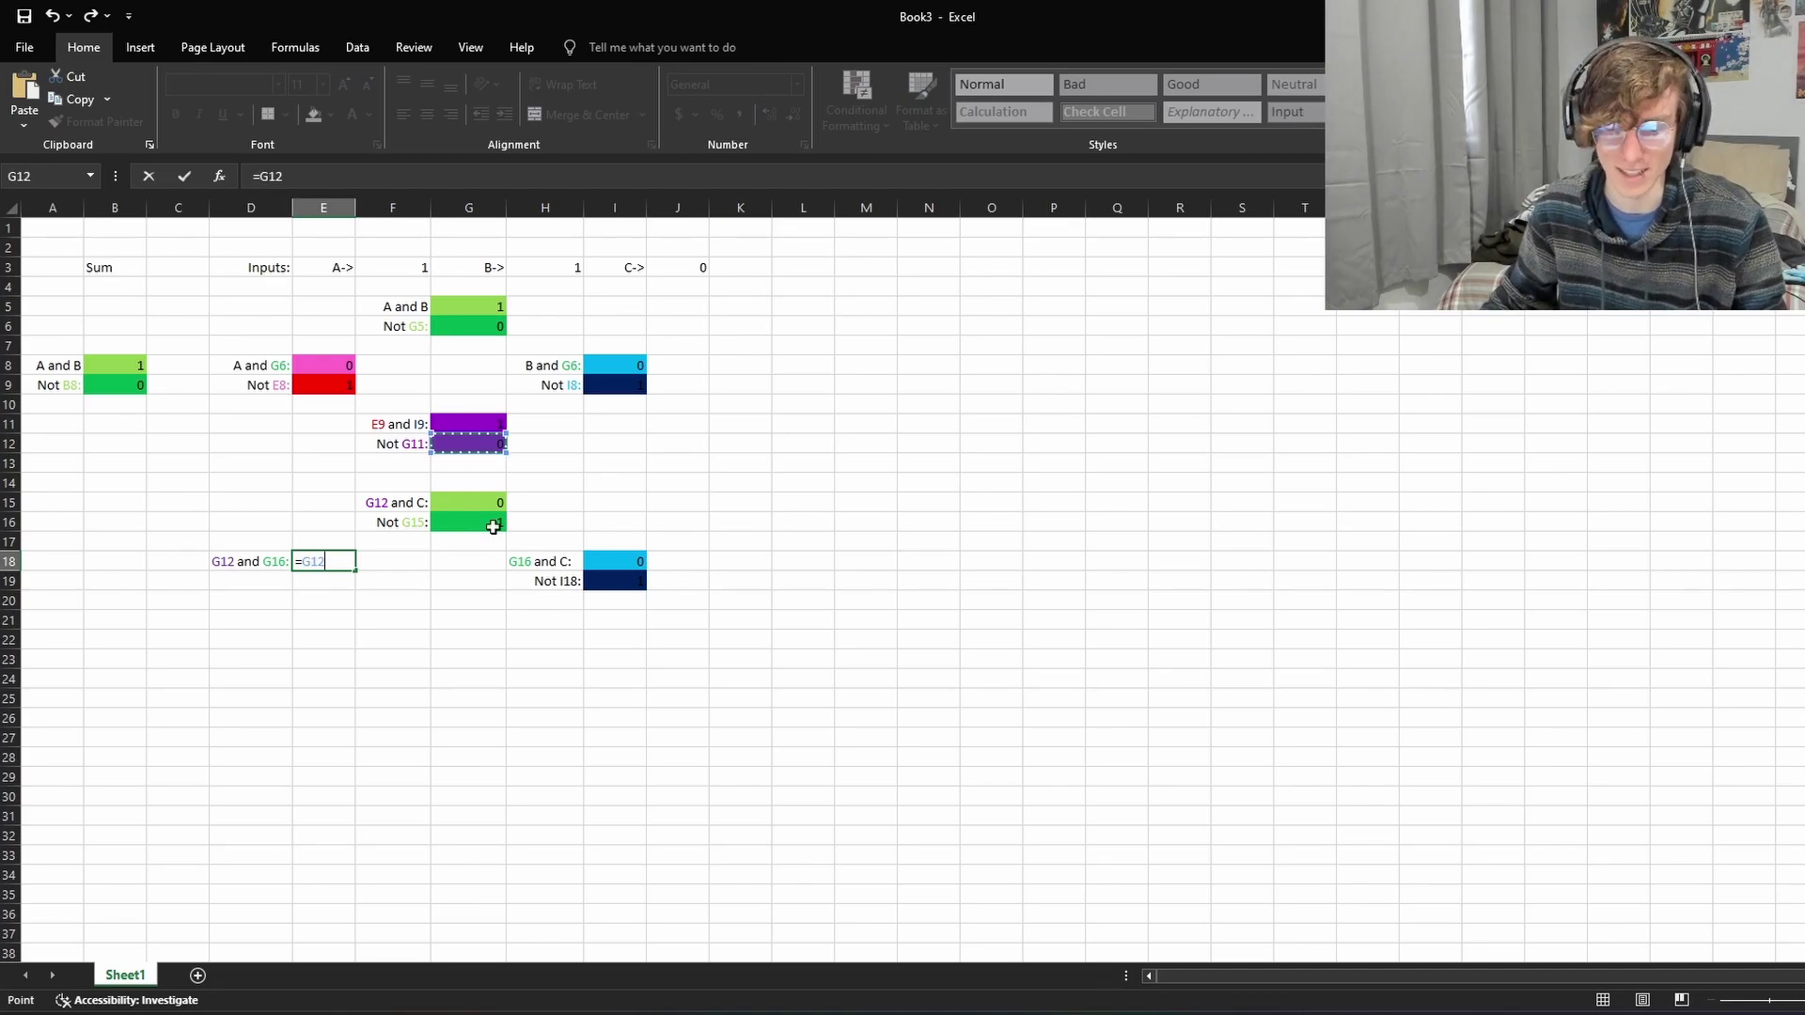
pyautogui.write('*')
pyautogui.click(492, 527)
pyautogui.press('Return')
# Step: Enter the label "Not E18:" in cell D19 and right-align it
pyautogui.click(264, 580)
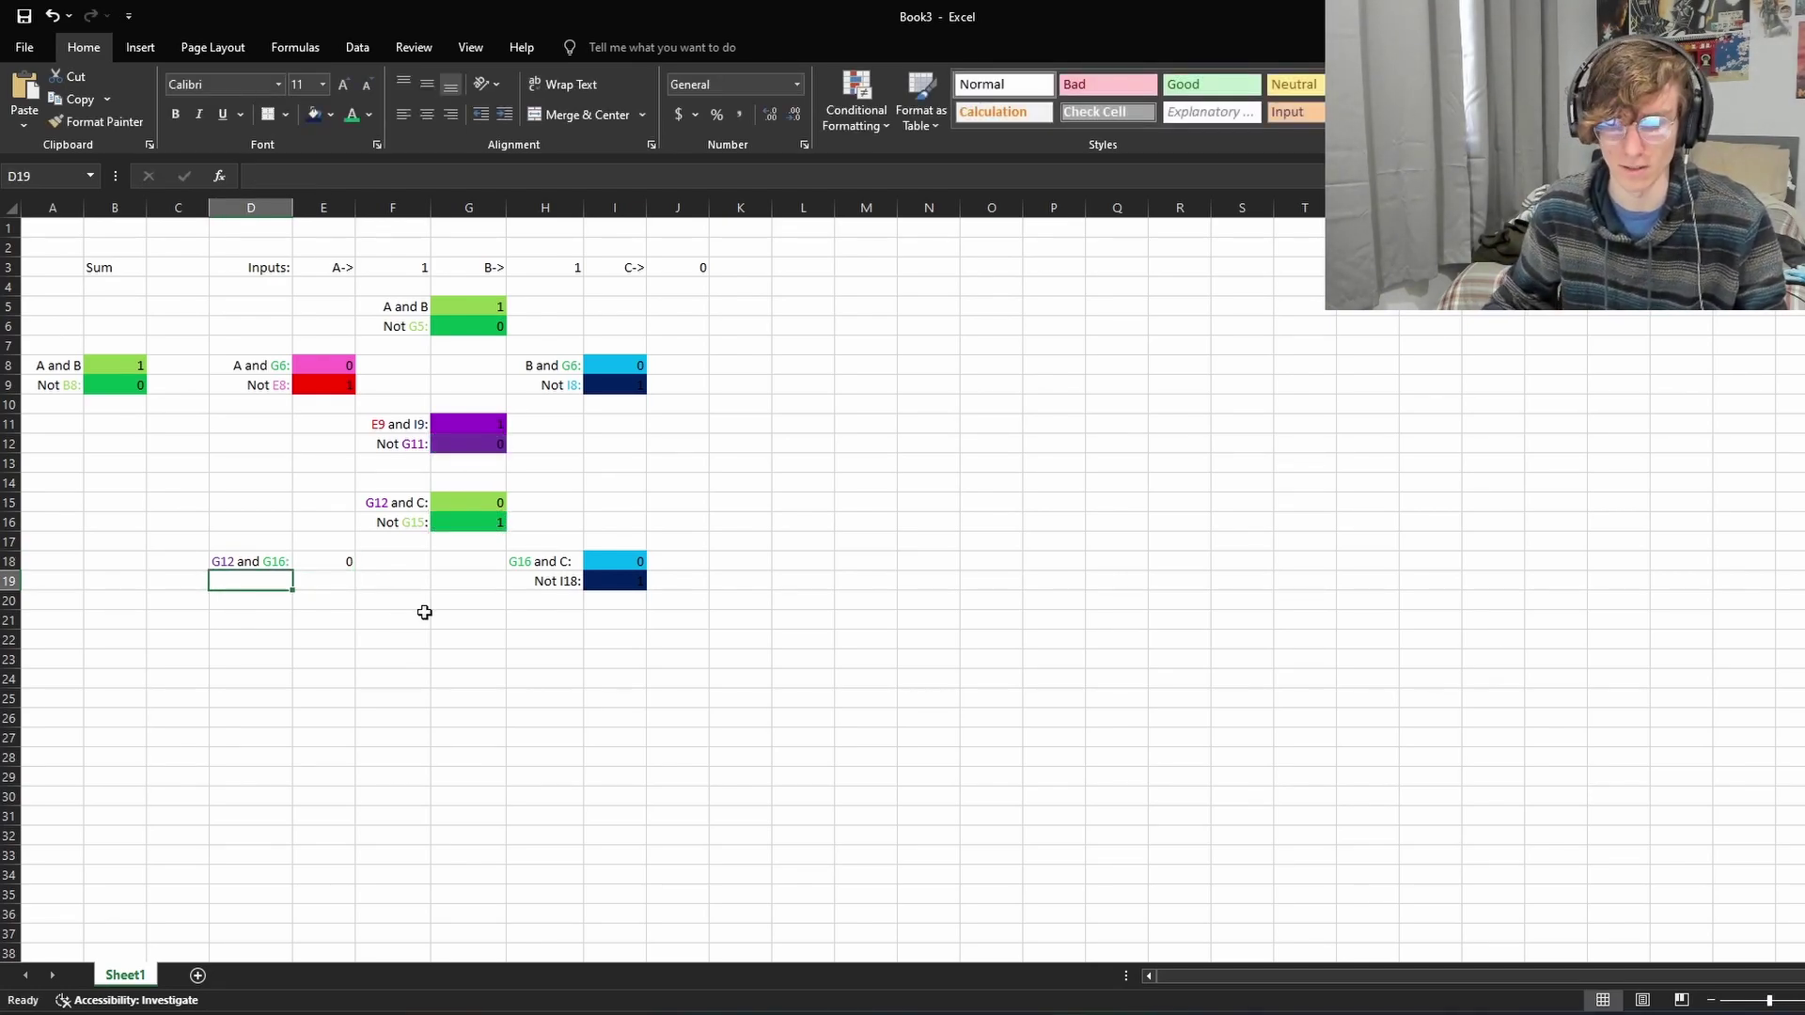
pyautogui.write('Not E')
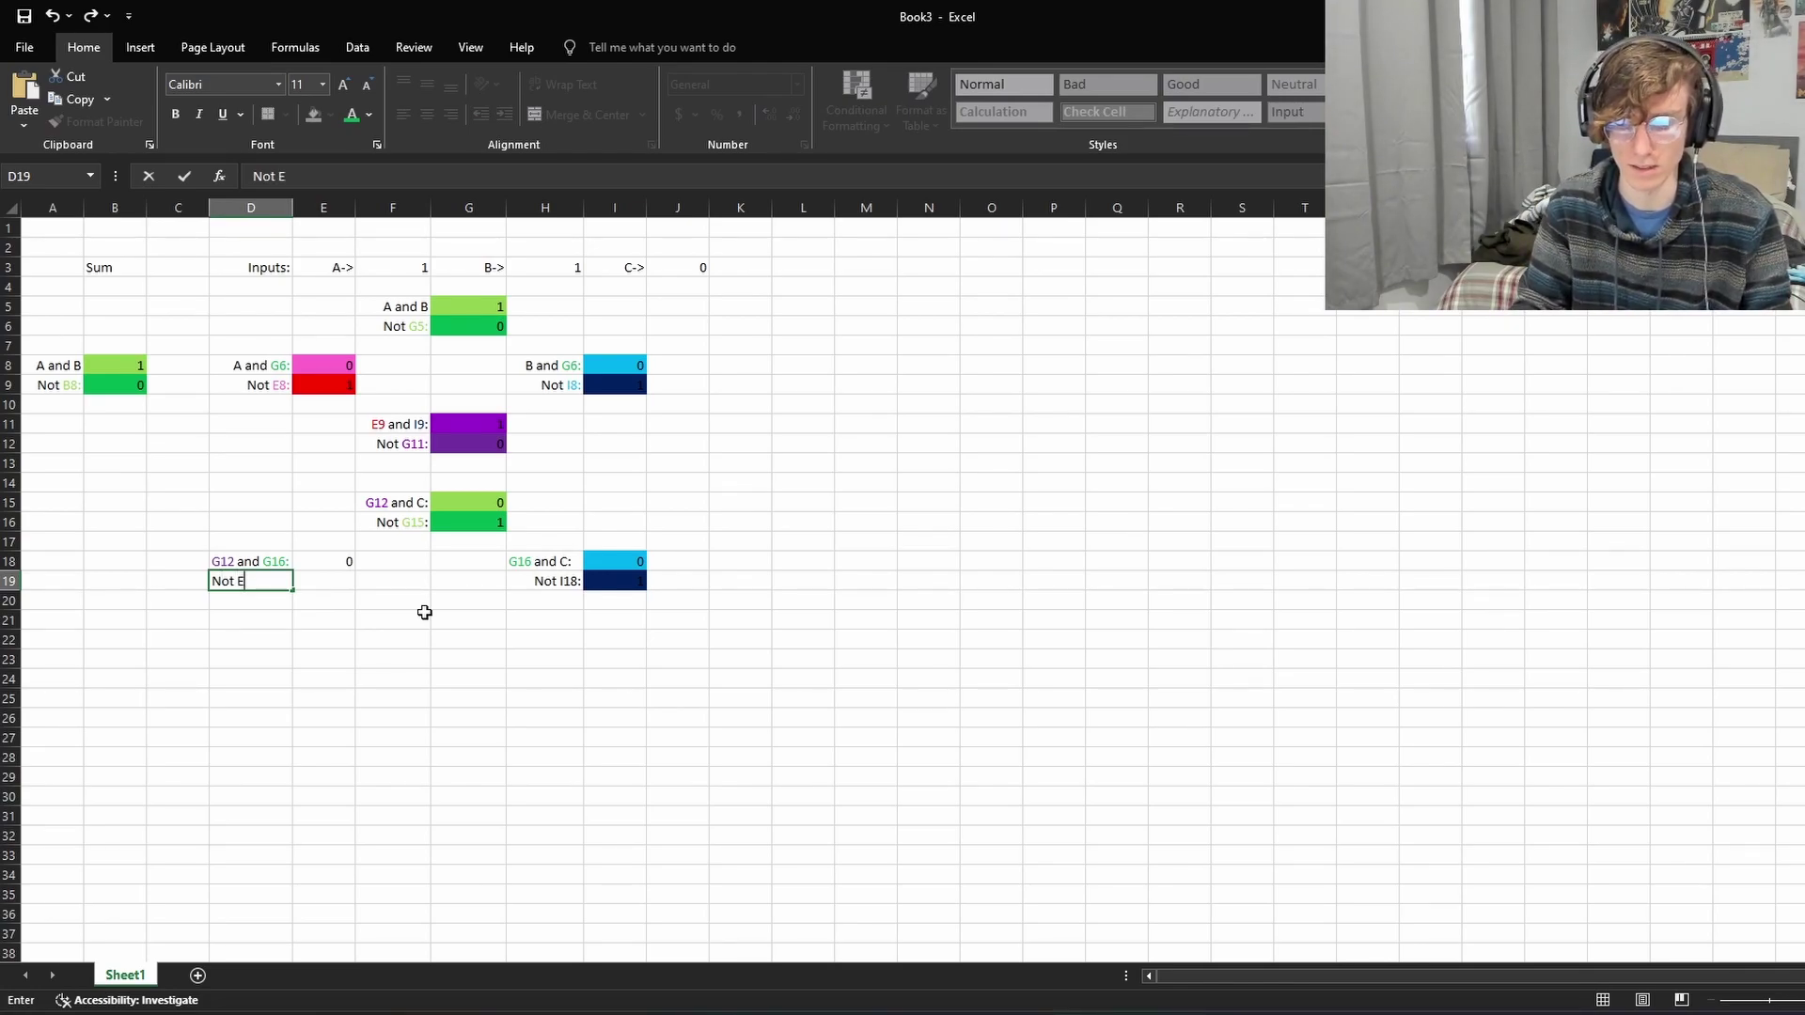
pyautogui.write('18')
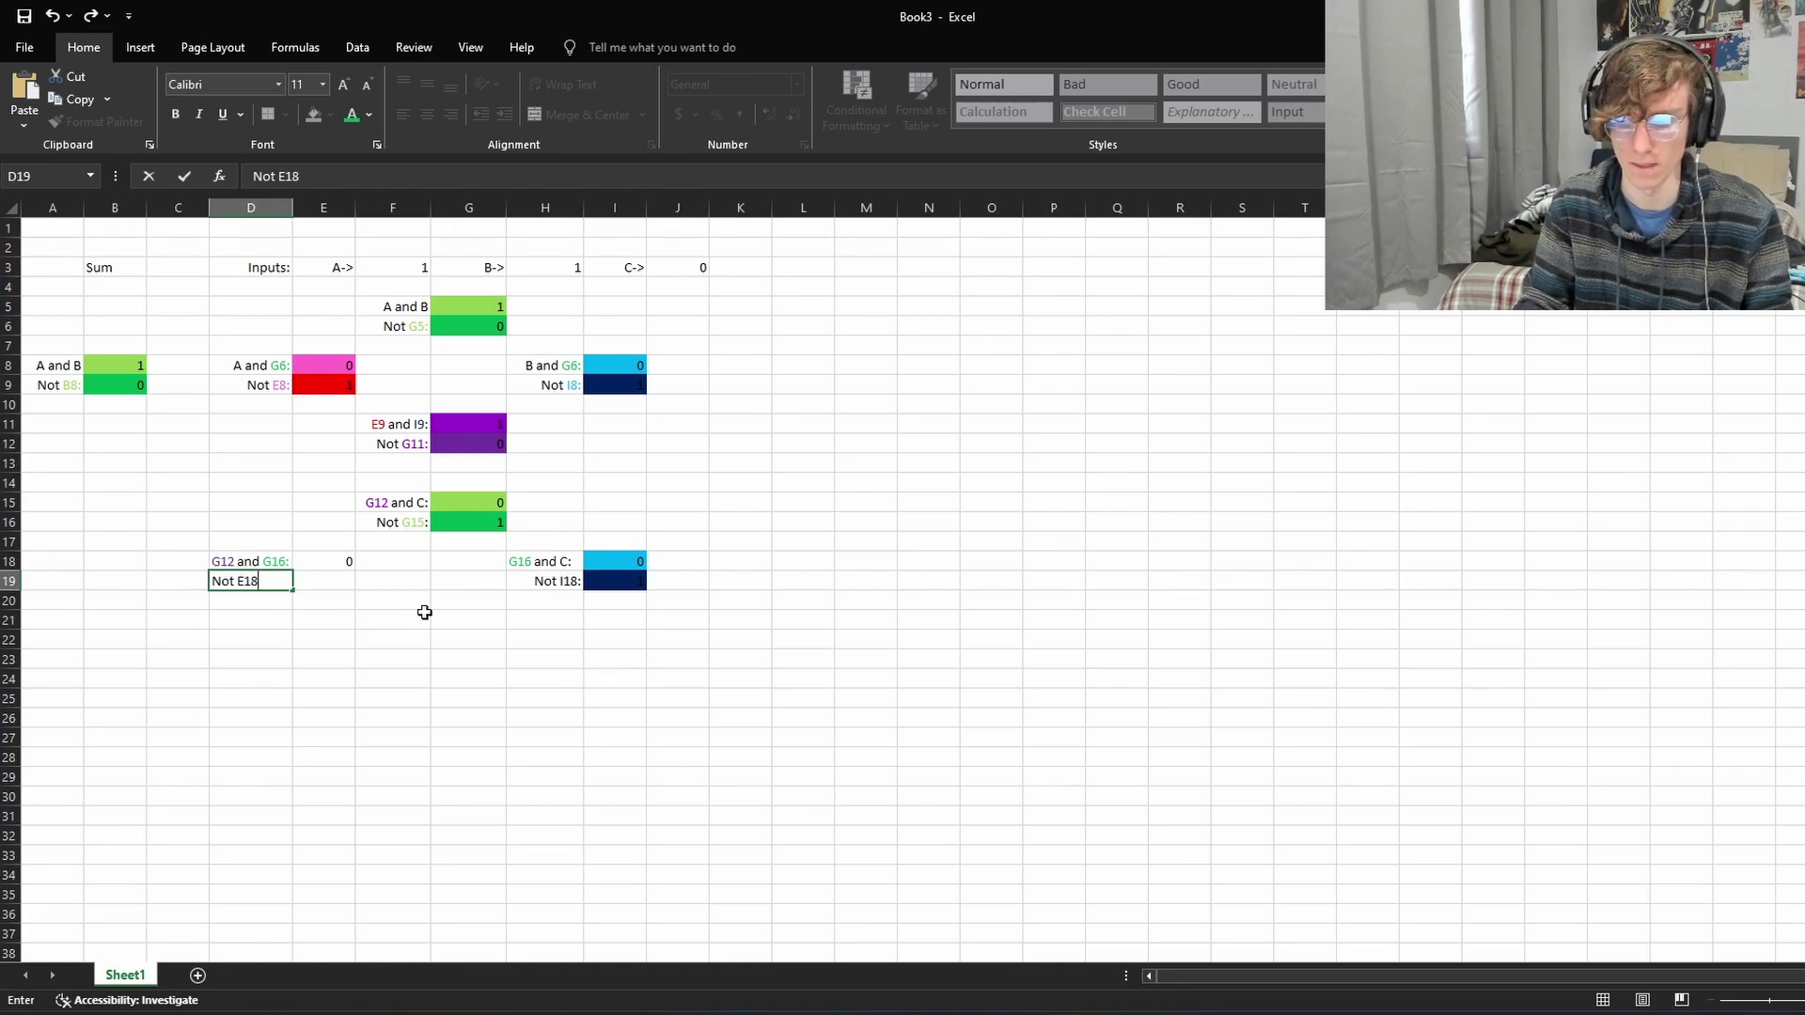
pyautogui.write(':')
pyautogui.press('Return')
pyautogui.click(249, 579)
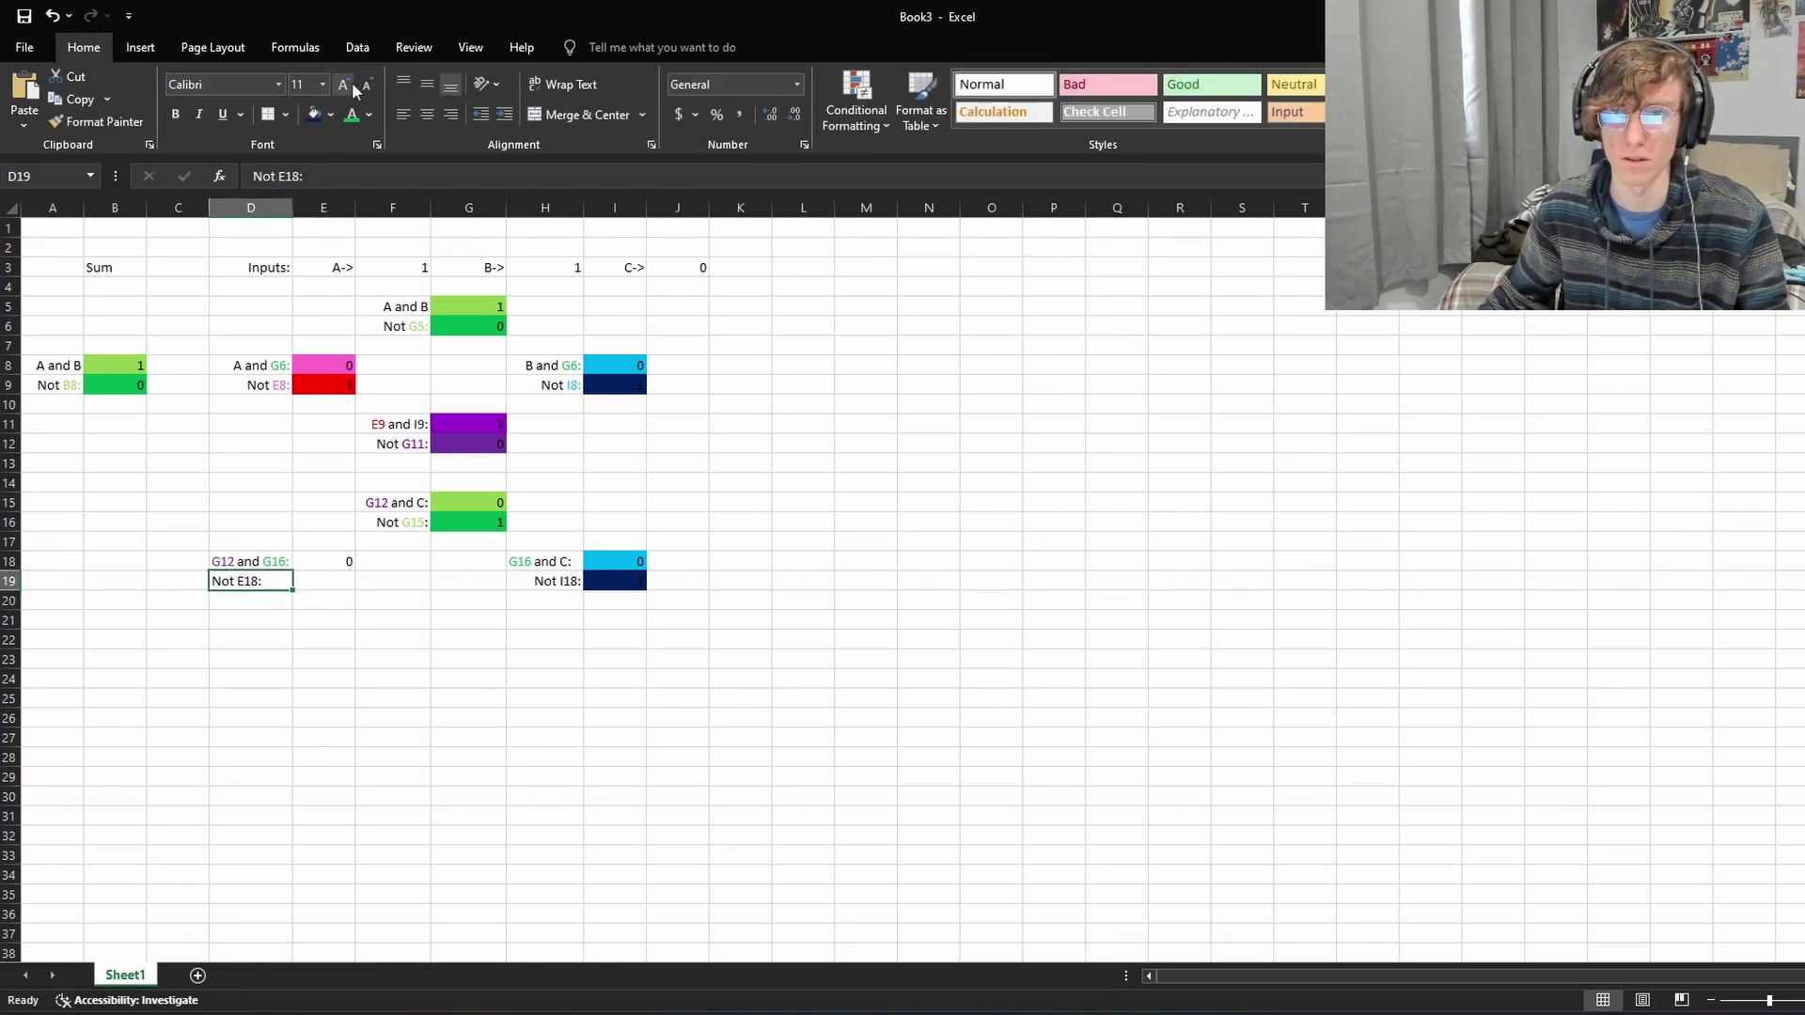
pyautogui.click(450, 113)
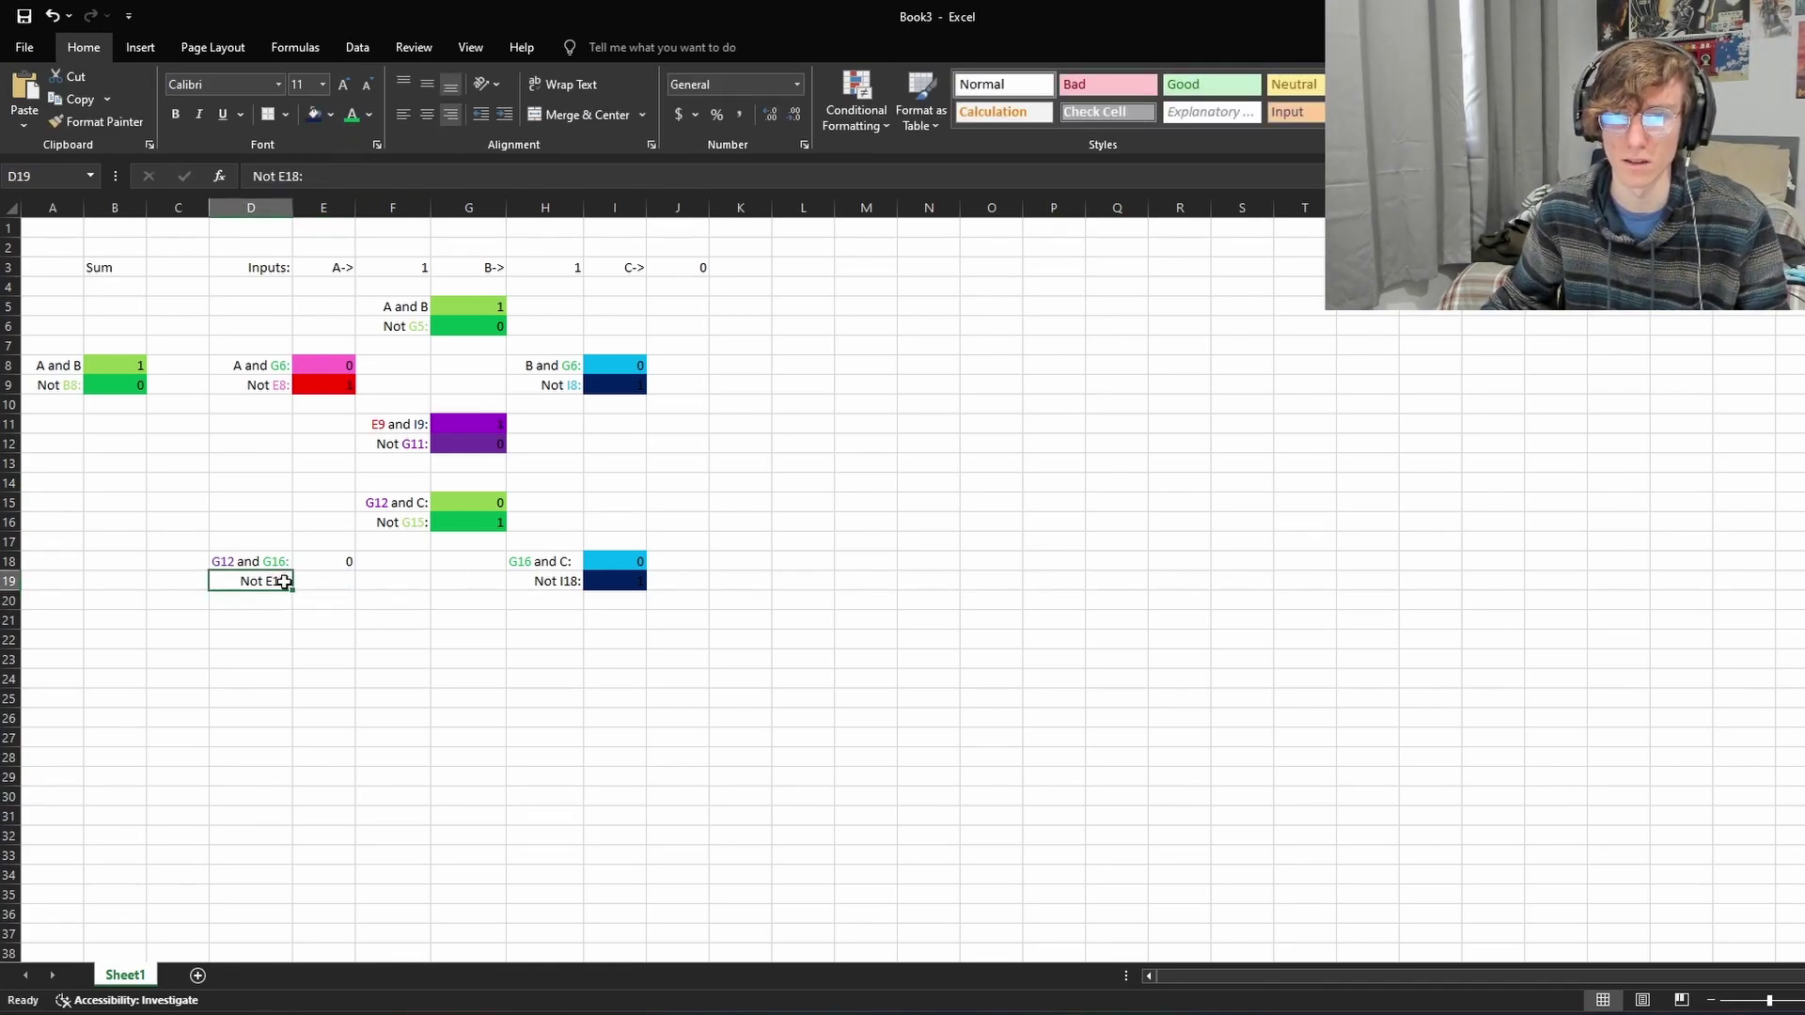
# Step: Fill cell E18 with the recent pink colour and cell E19 with standard red
pyautogui.doubleClick(341, 561)
pyautogui.press('Escape')
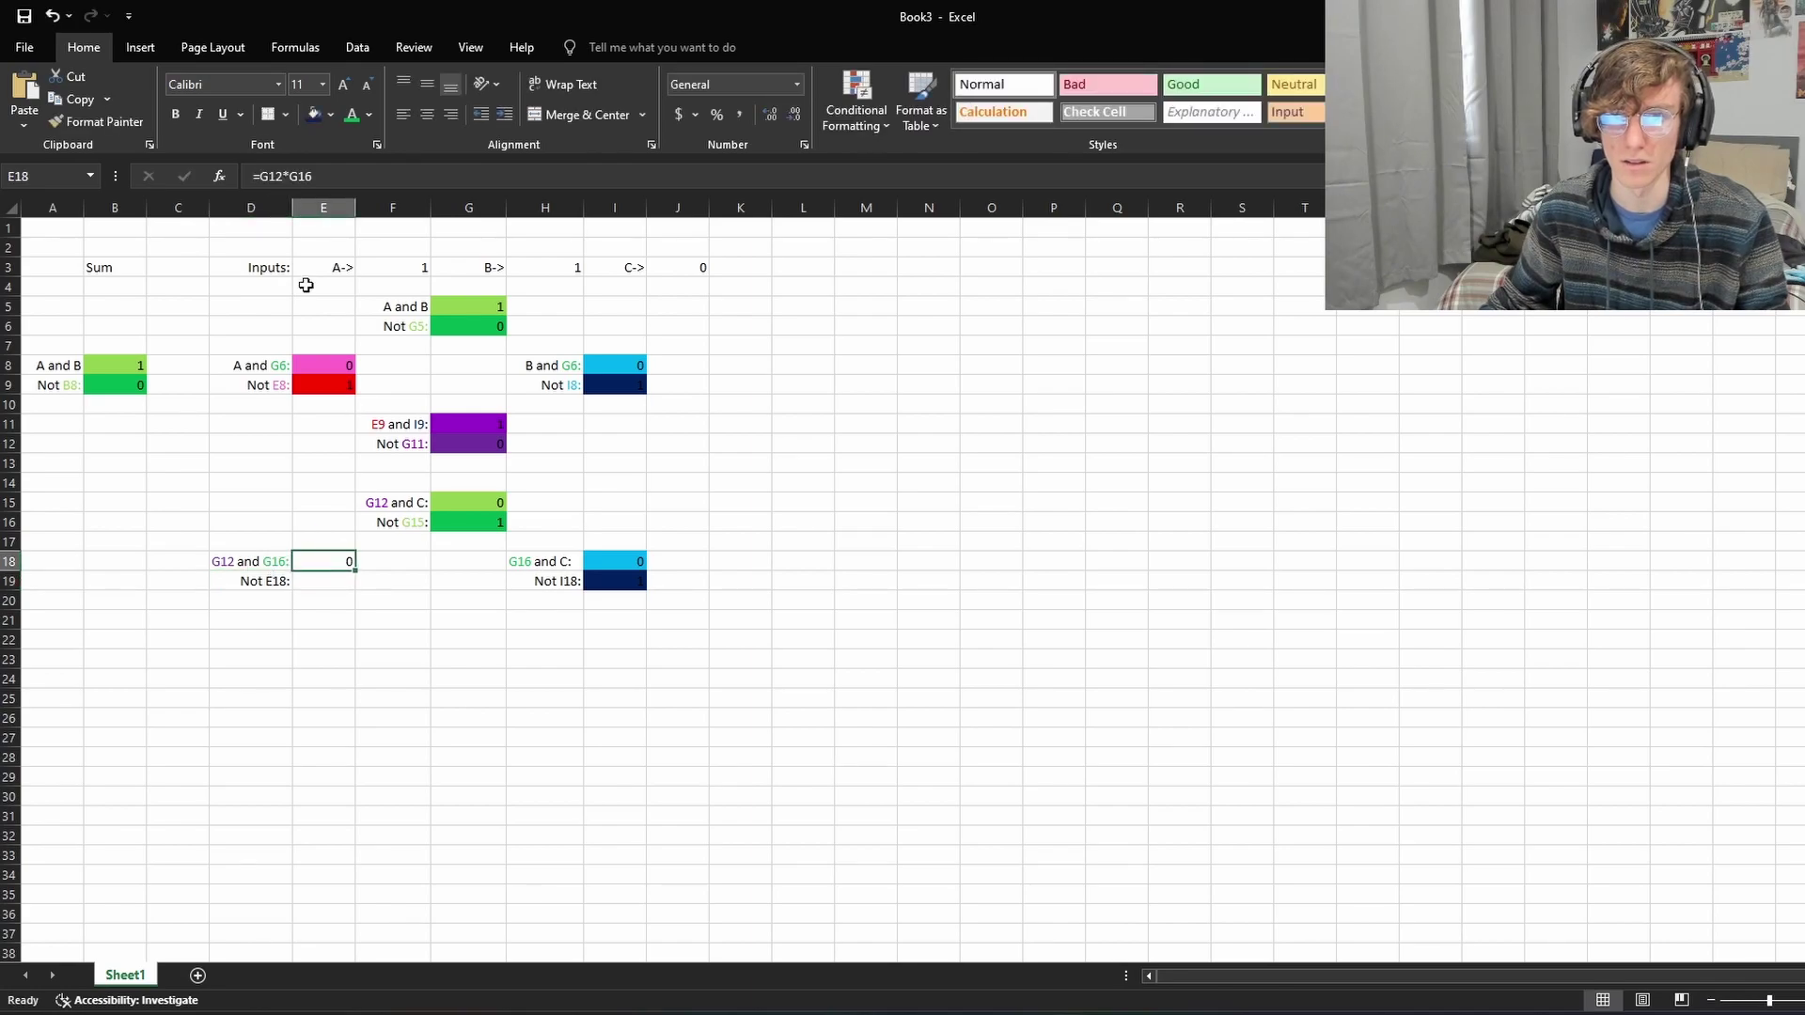
pyautogui.click(331, 114)
pyautogui.click(325, 307)
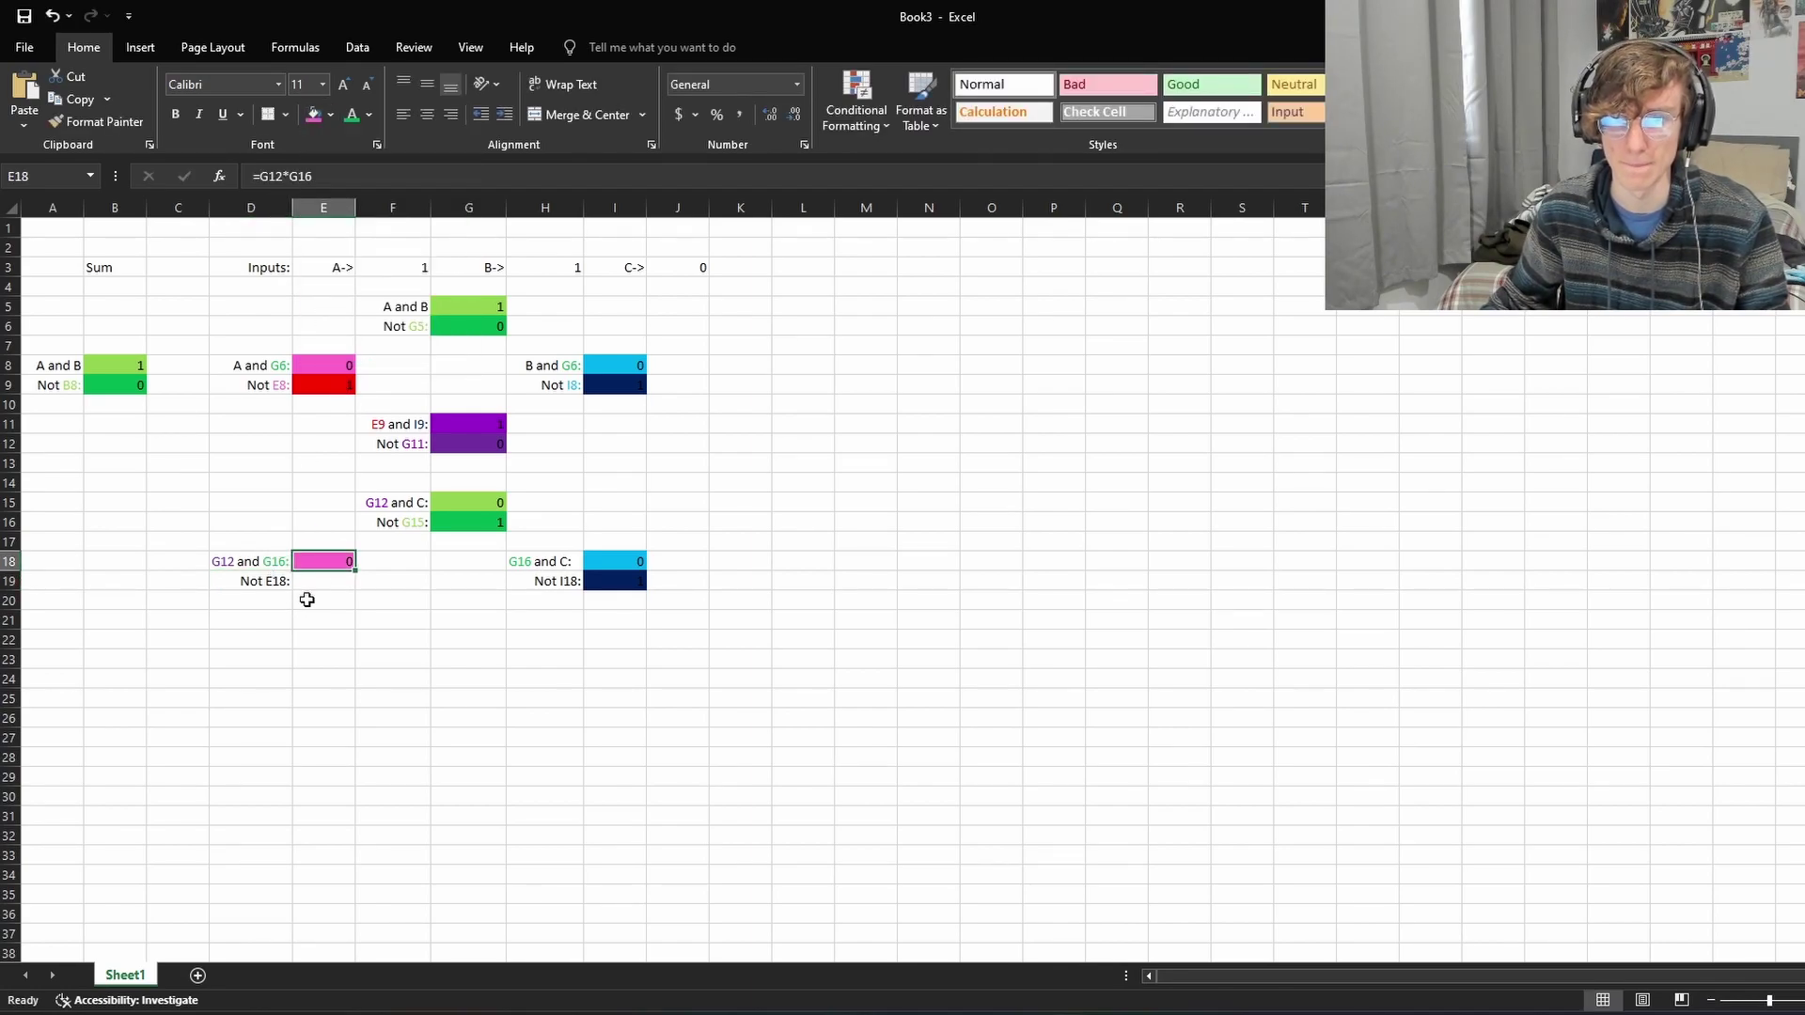
pyautogui.click(319, 583)
pyautogui.click(330, 115)
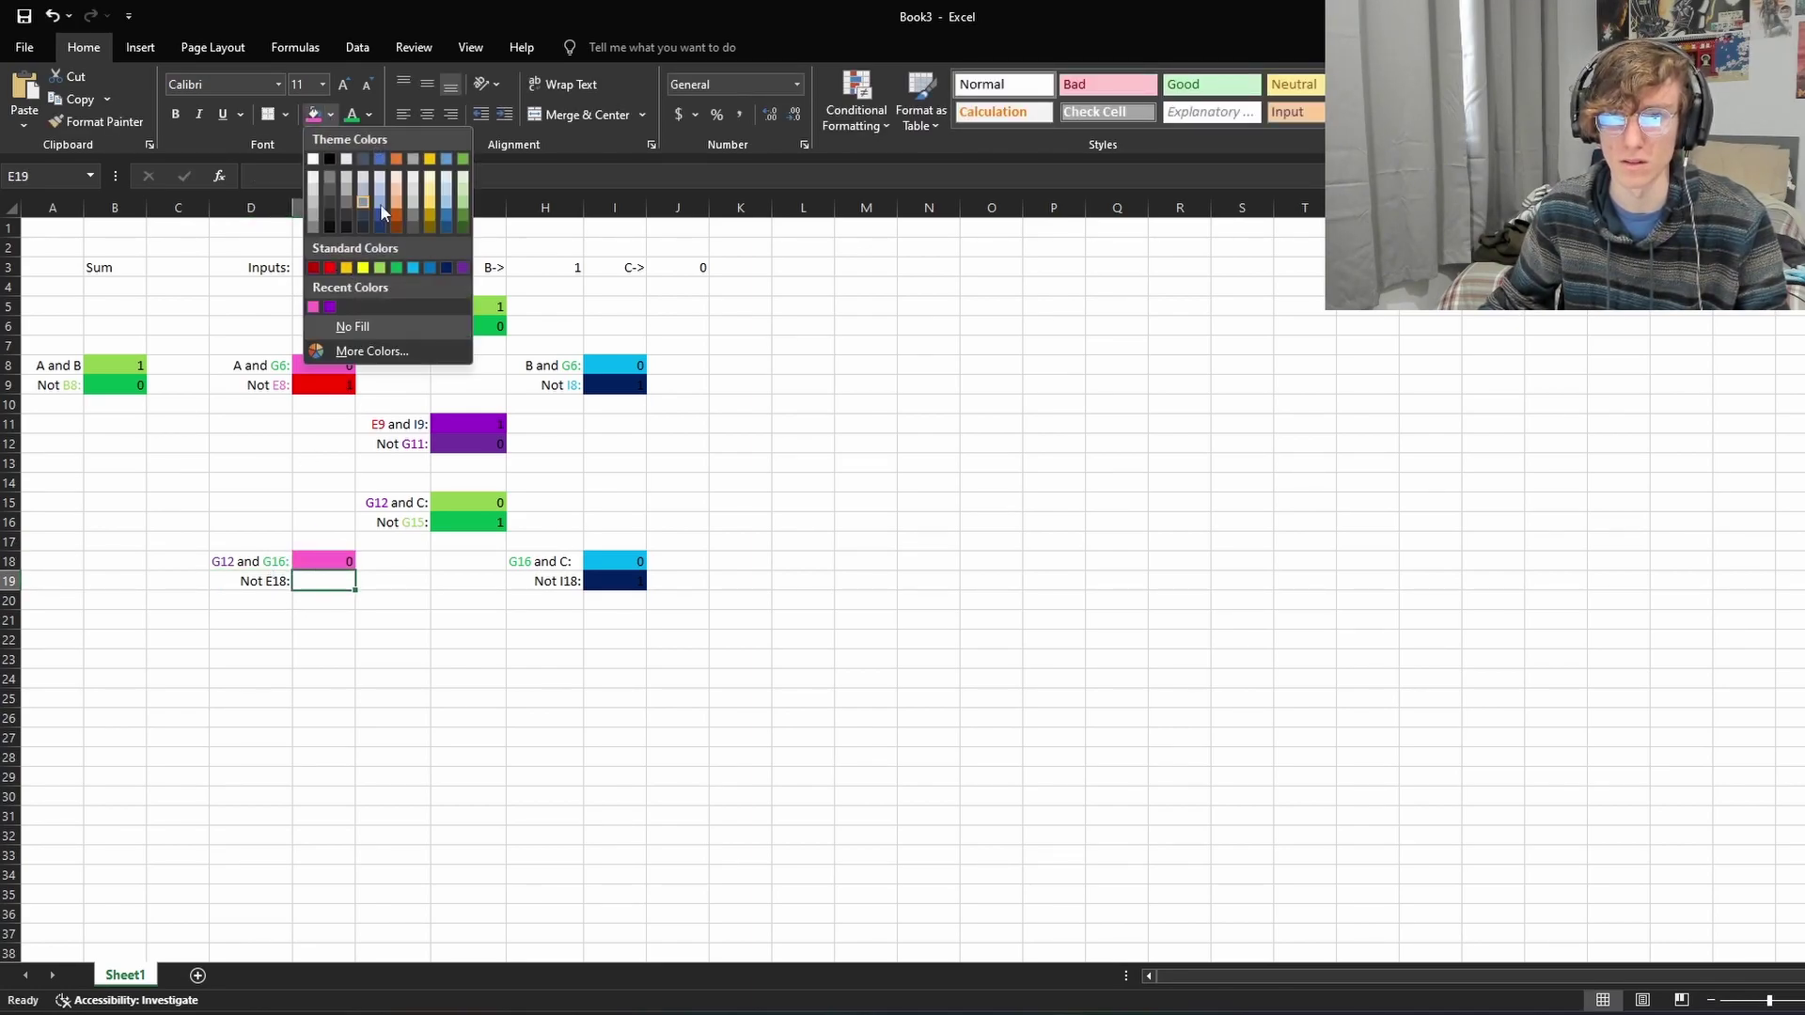
pyautogui.click(331, 268)
# Step: Colour "E18" in the D19 label with the recent pink font colour
pyautogui.doubleClick(272, 580)
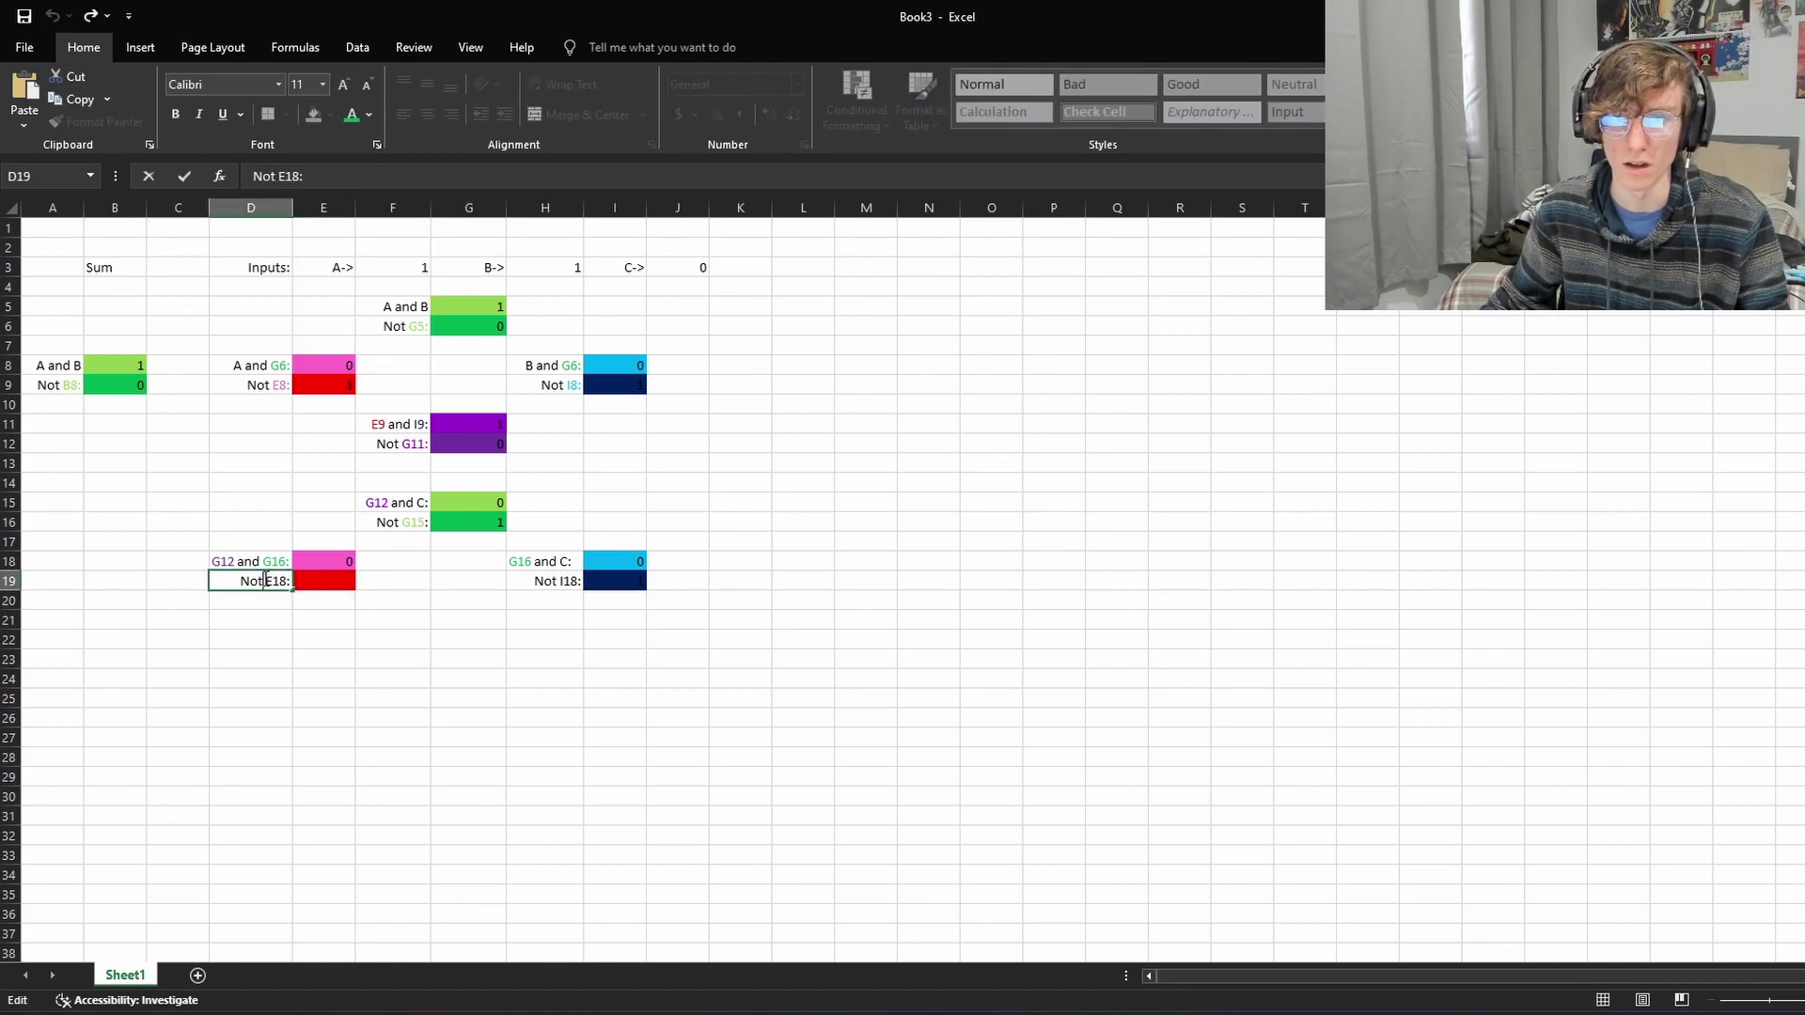
pyautogui.click(369, 114)
pyautogui.click(352, 330)
pyautogui.press('Tab')
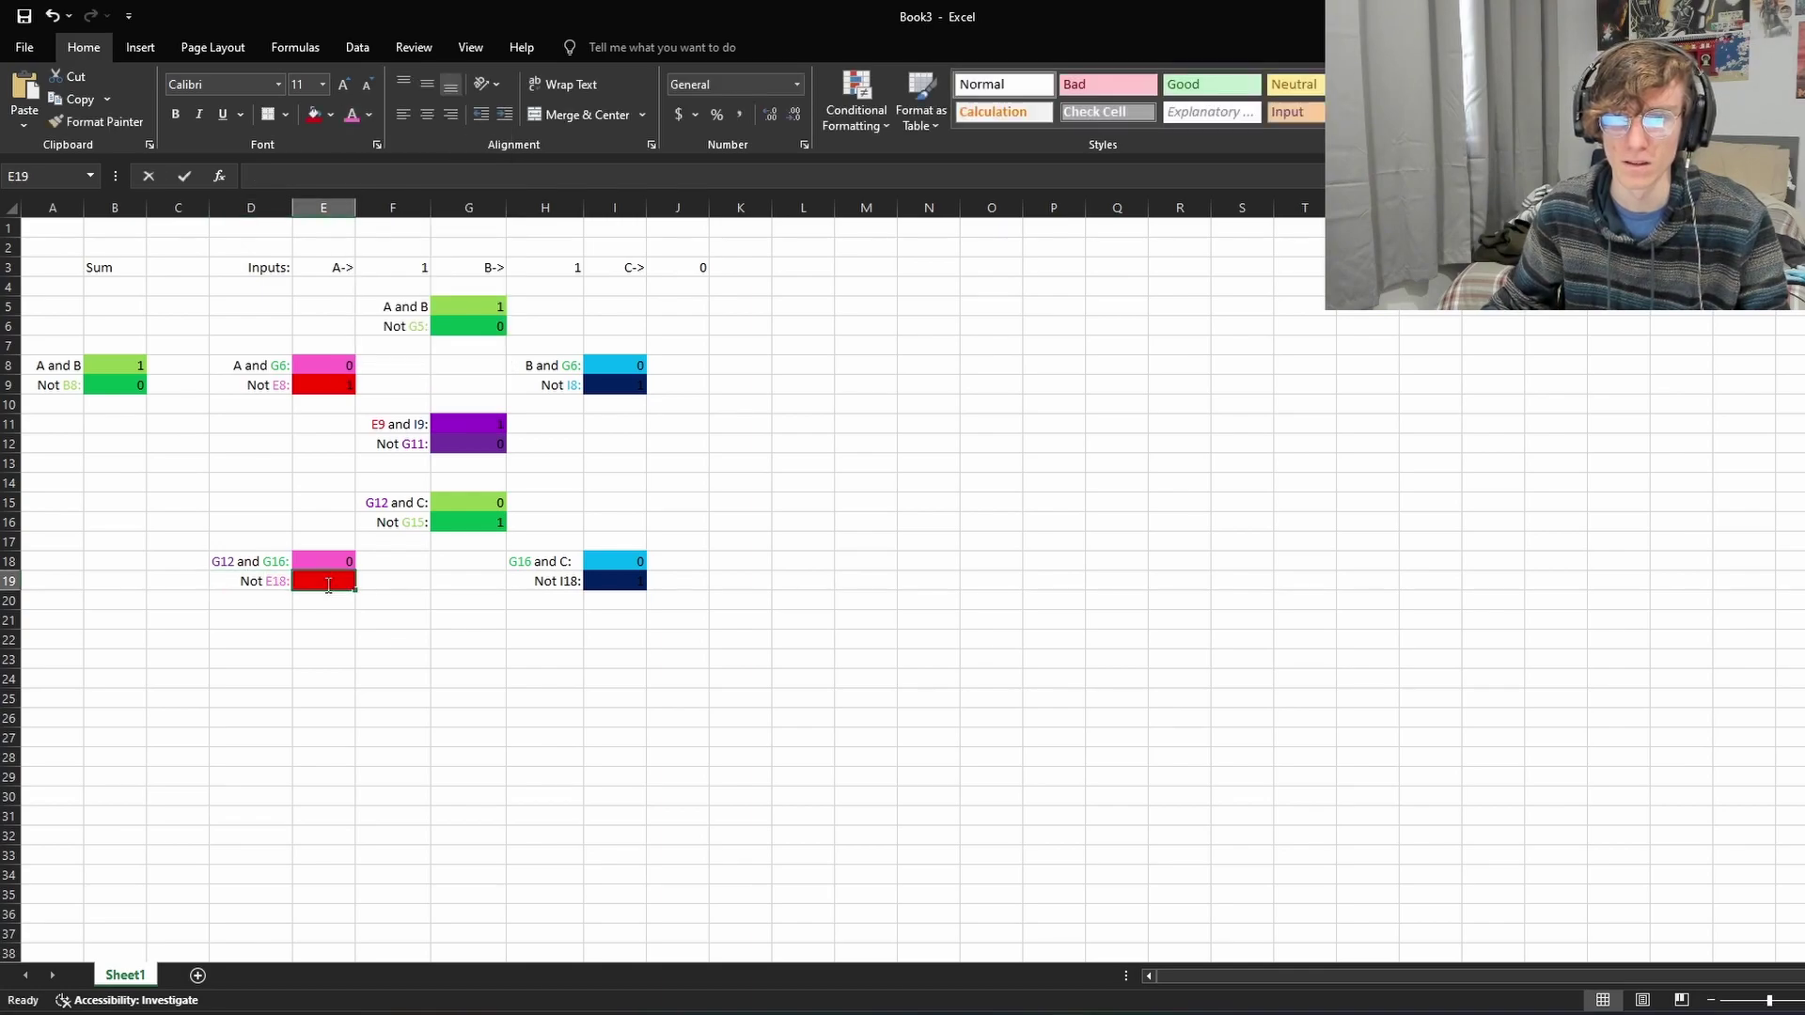
# Step: Enter the formula =1-E18 in cell E19
pyautogui.write('=1')
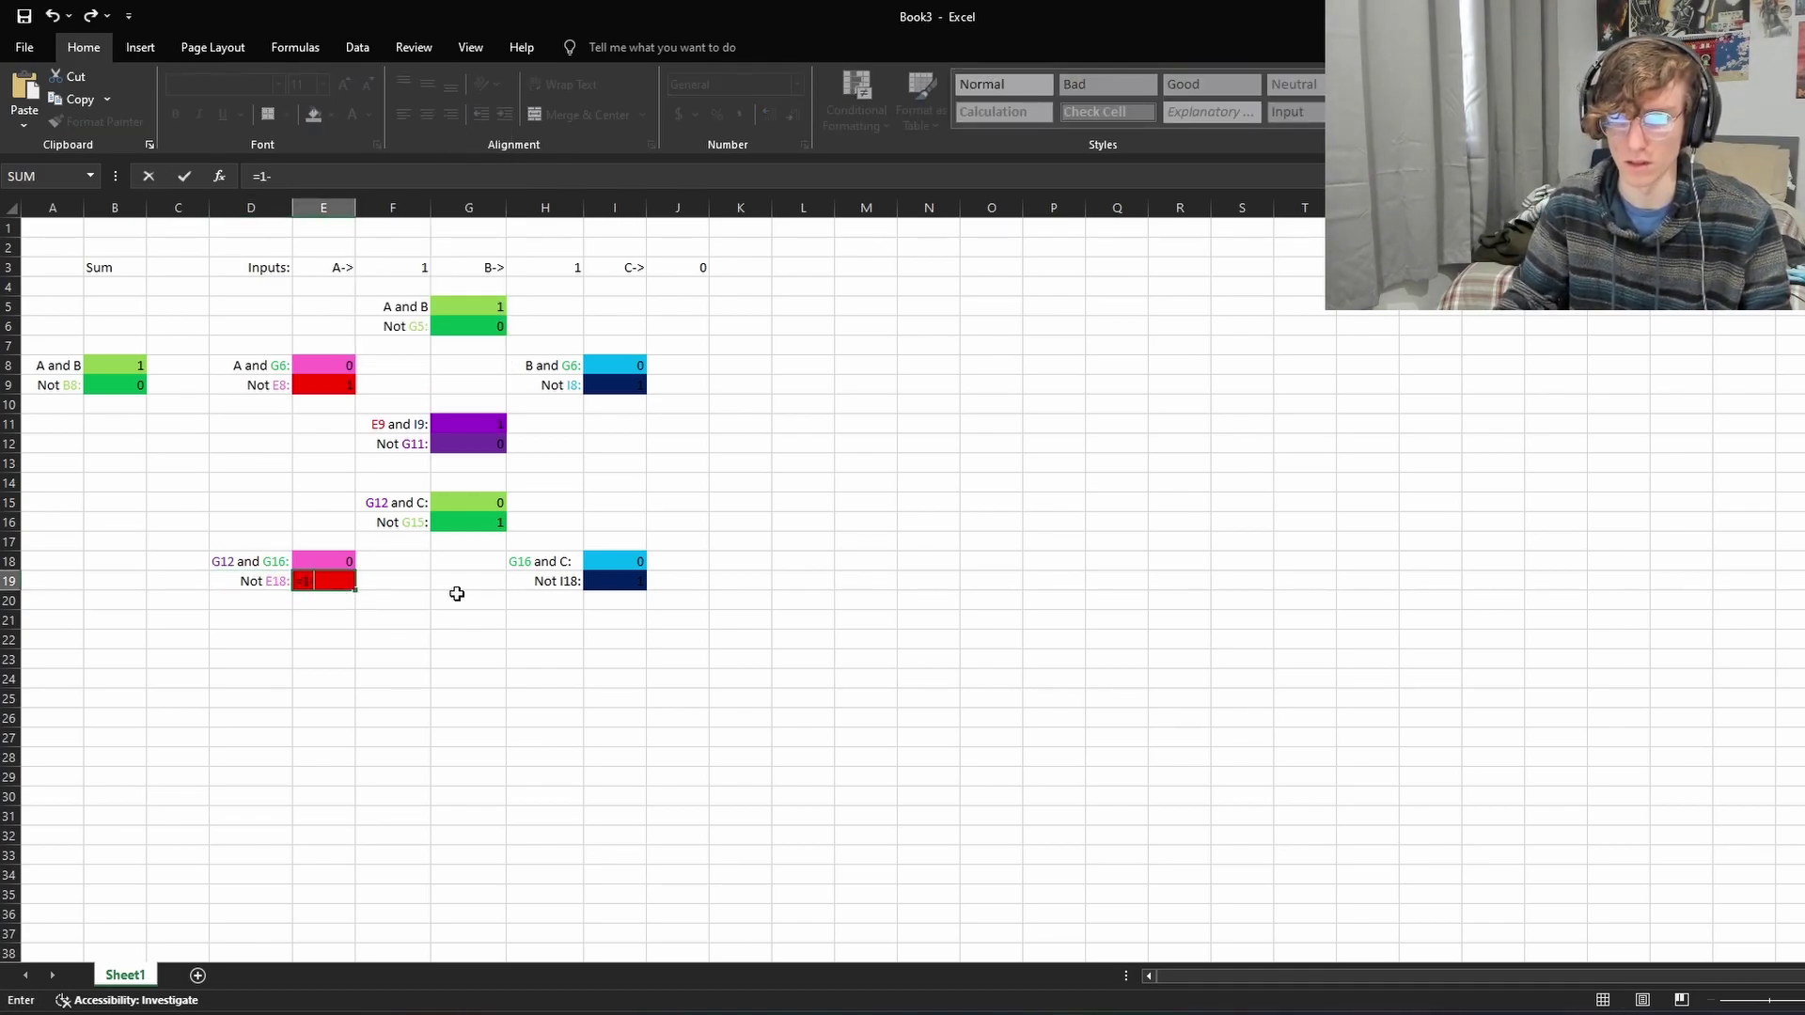
pyautogui.write('-')
pyautogui.click(337, 554)
pyautogui.press('Return')
pyautogui.click(437, 636)
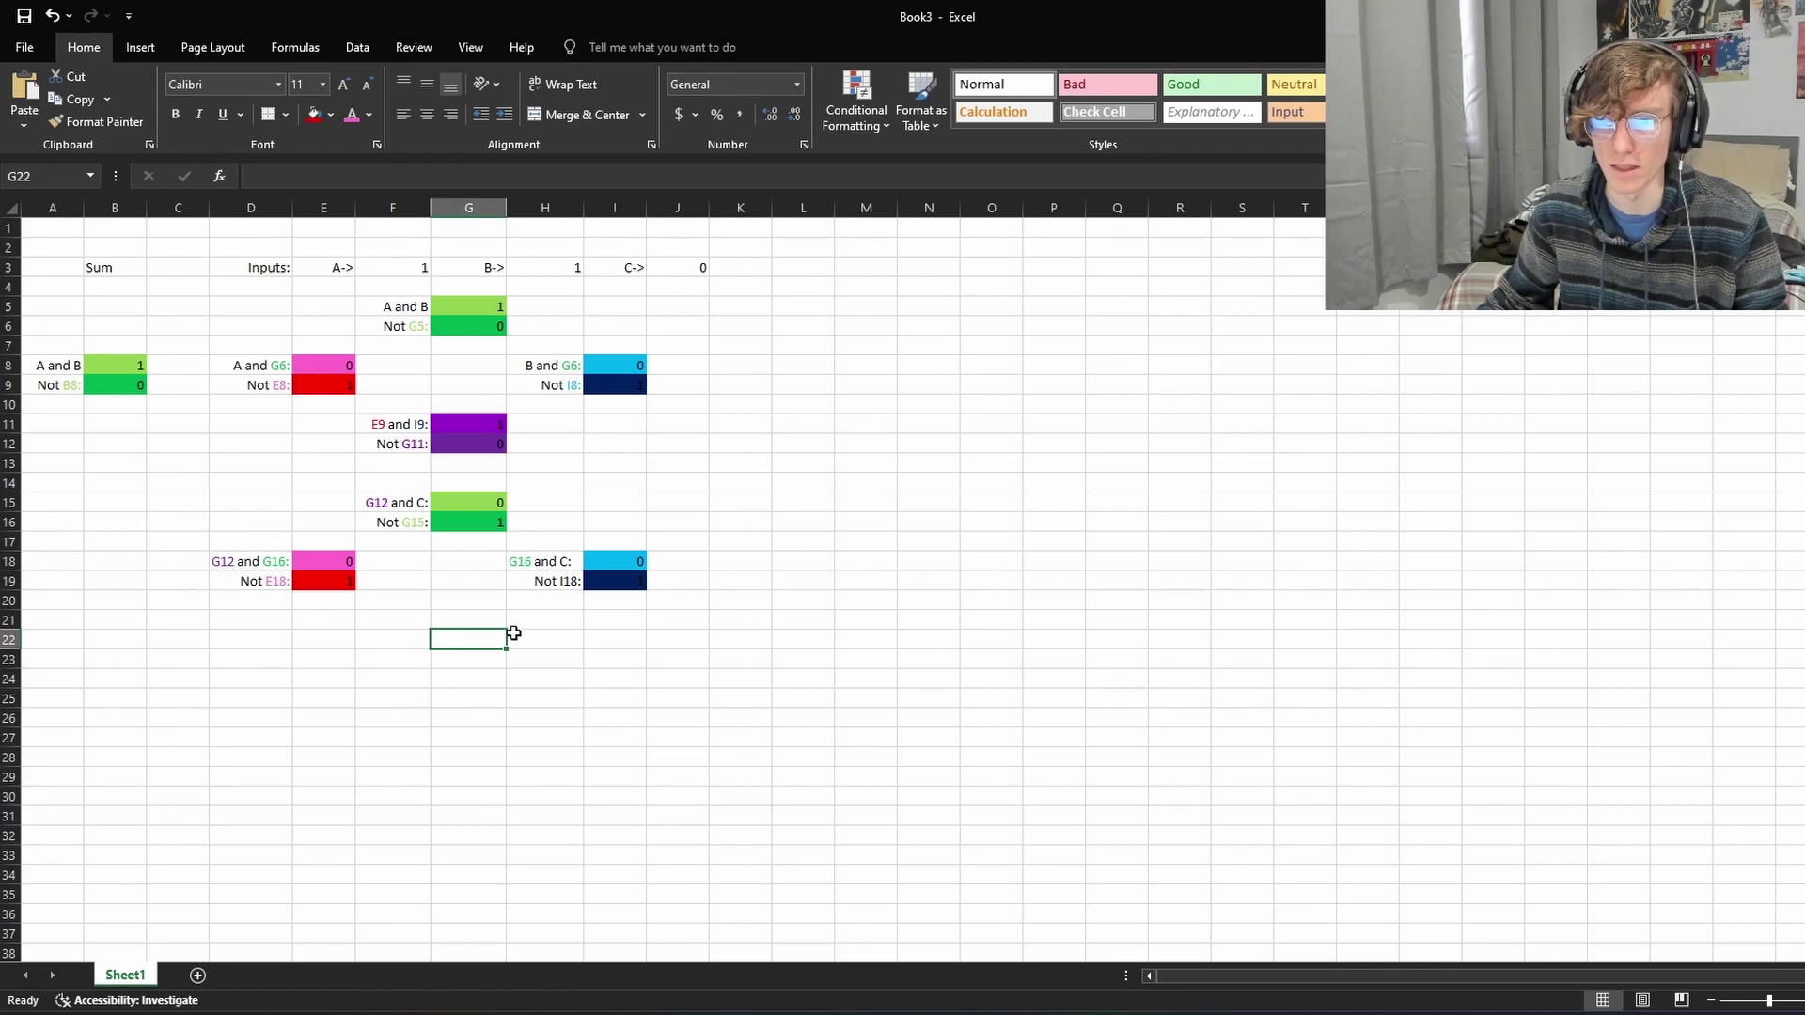
pyautogui.click(618, 600)
pyautogui.click(344, 580)
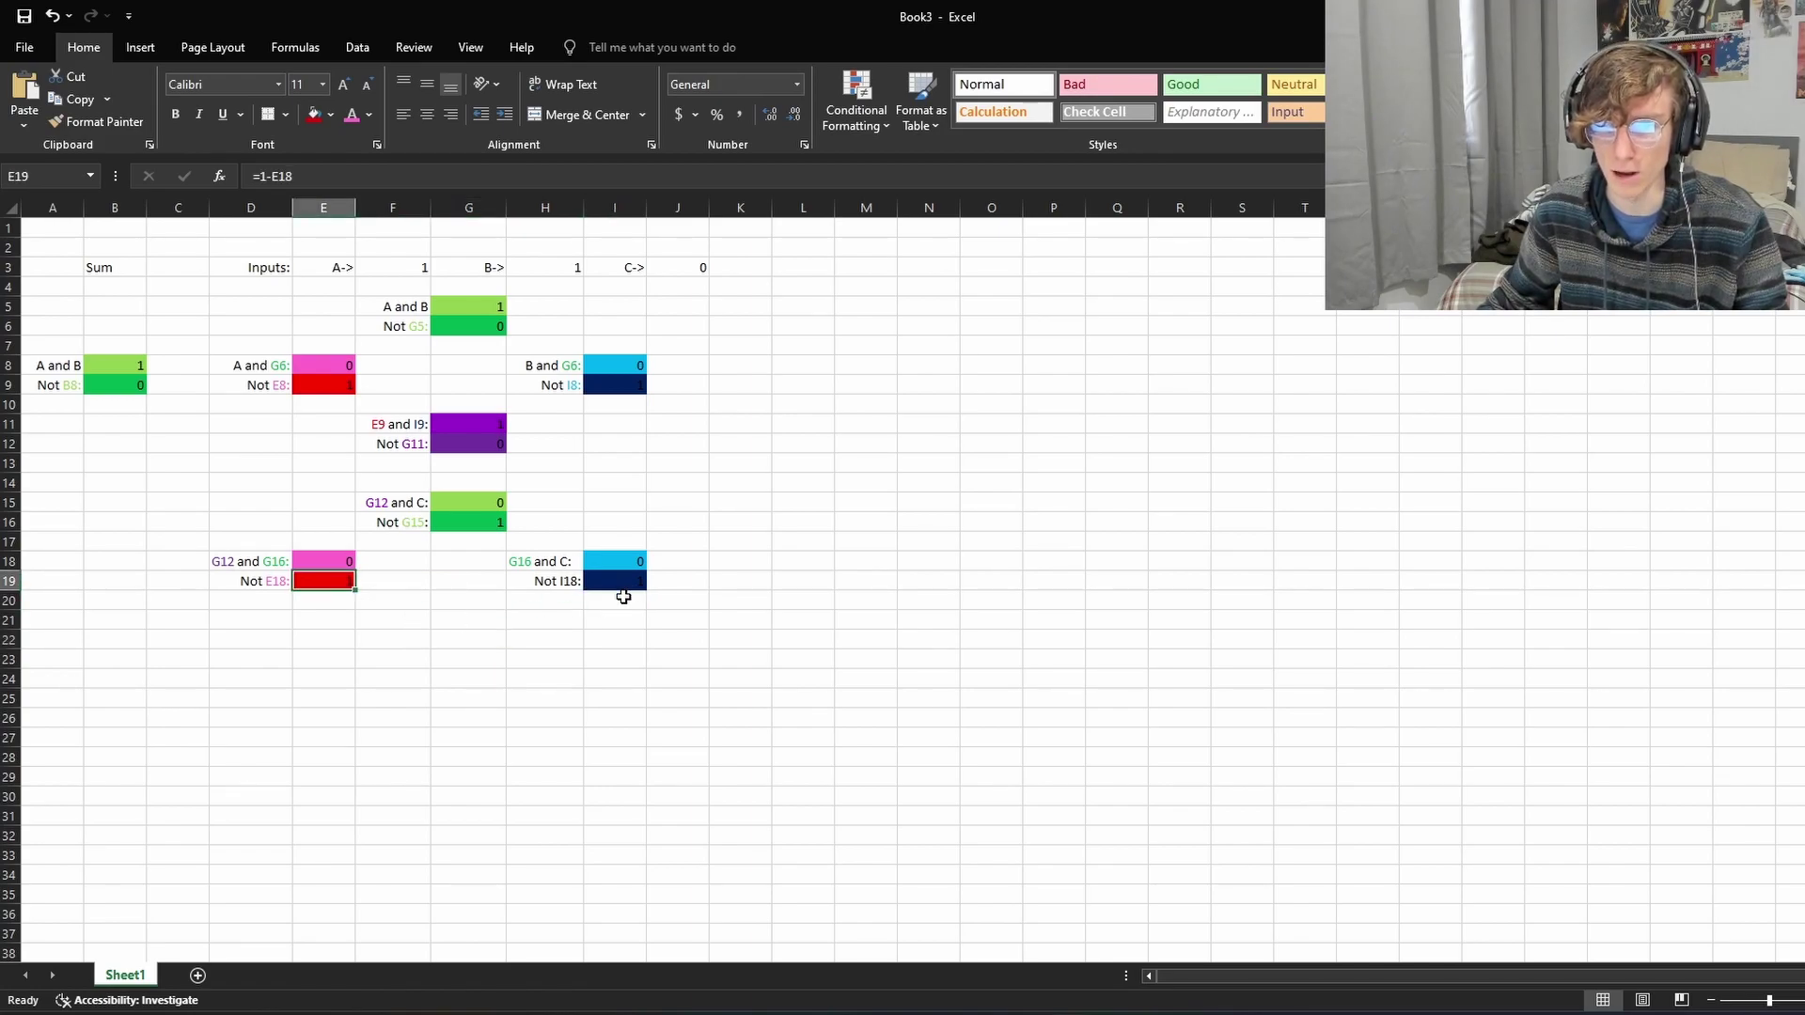
pyautogui.click(624, 596)
pyautogui.click(459, 636)
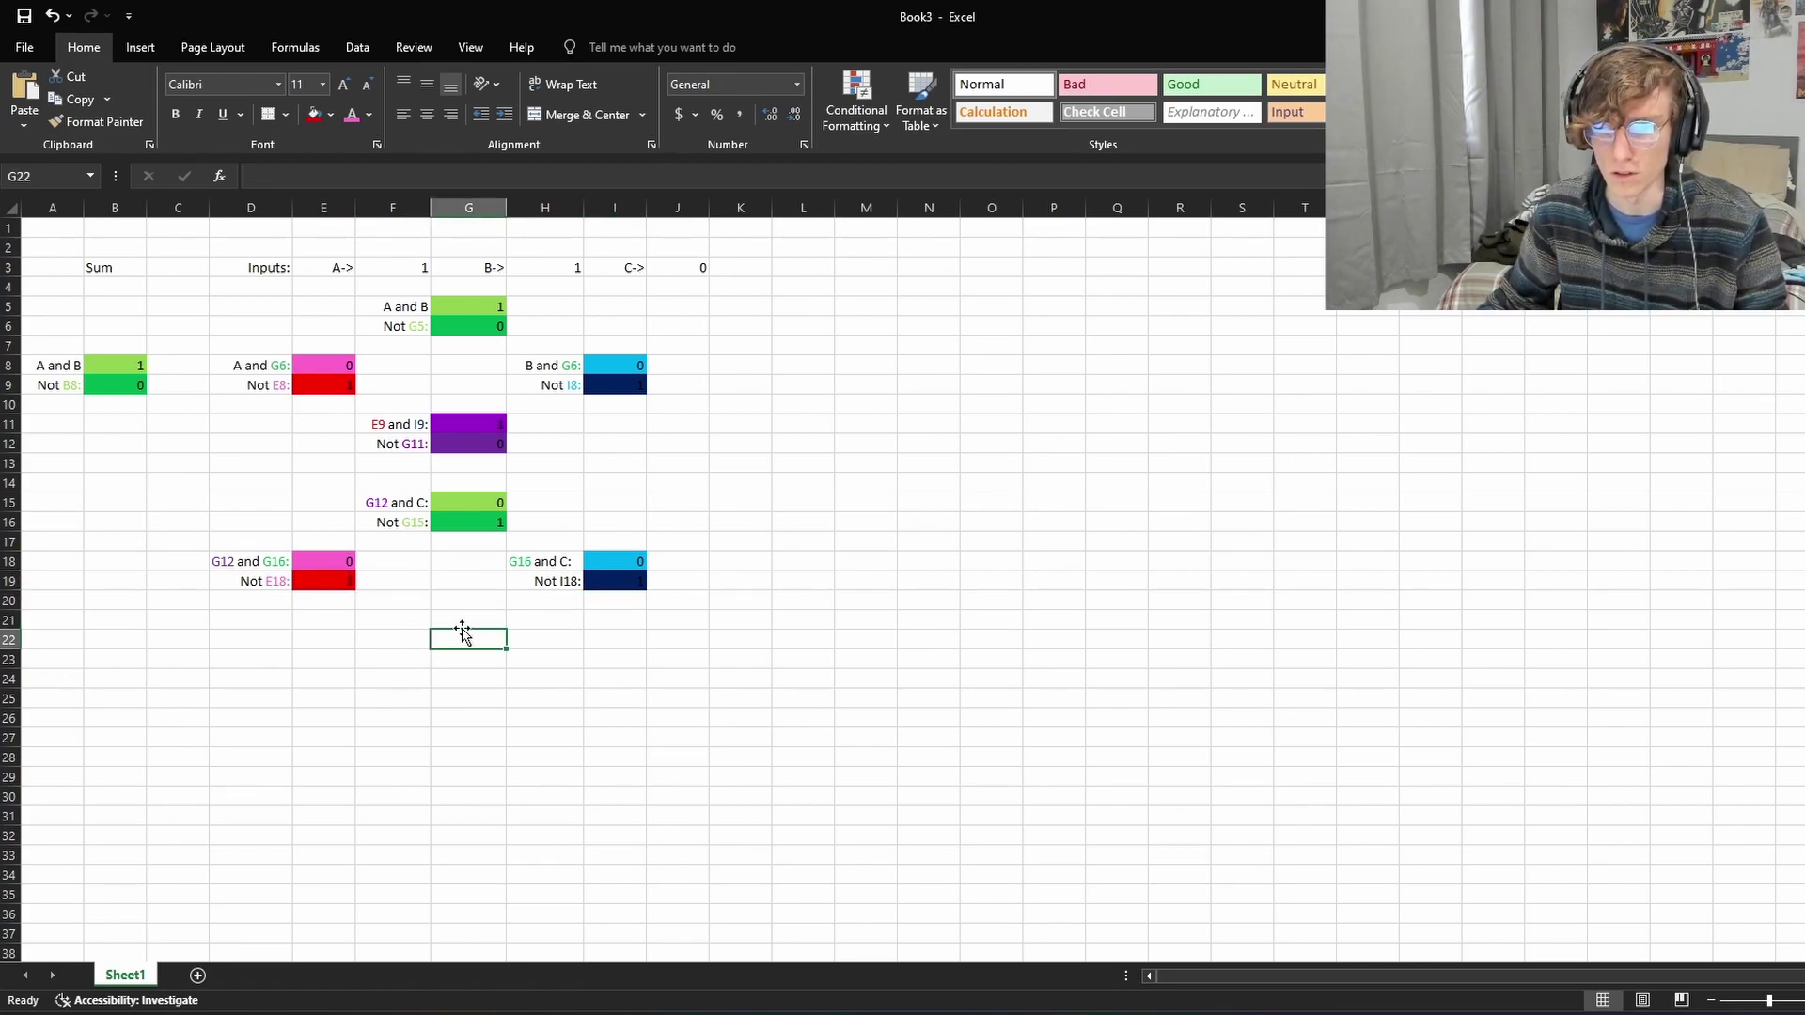
# Step: Enter the label "E19 and I19:" in cell F21
pyautogui.doubleClick(404, 619)
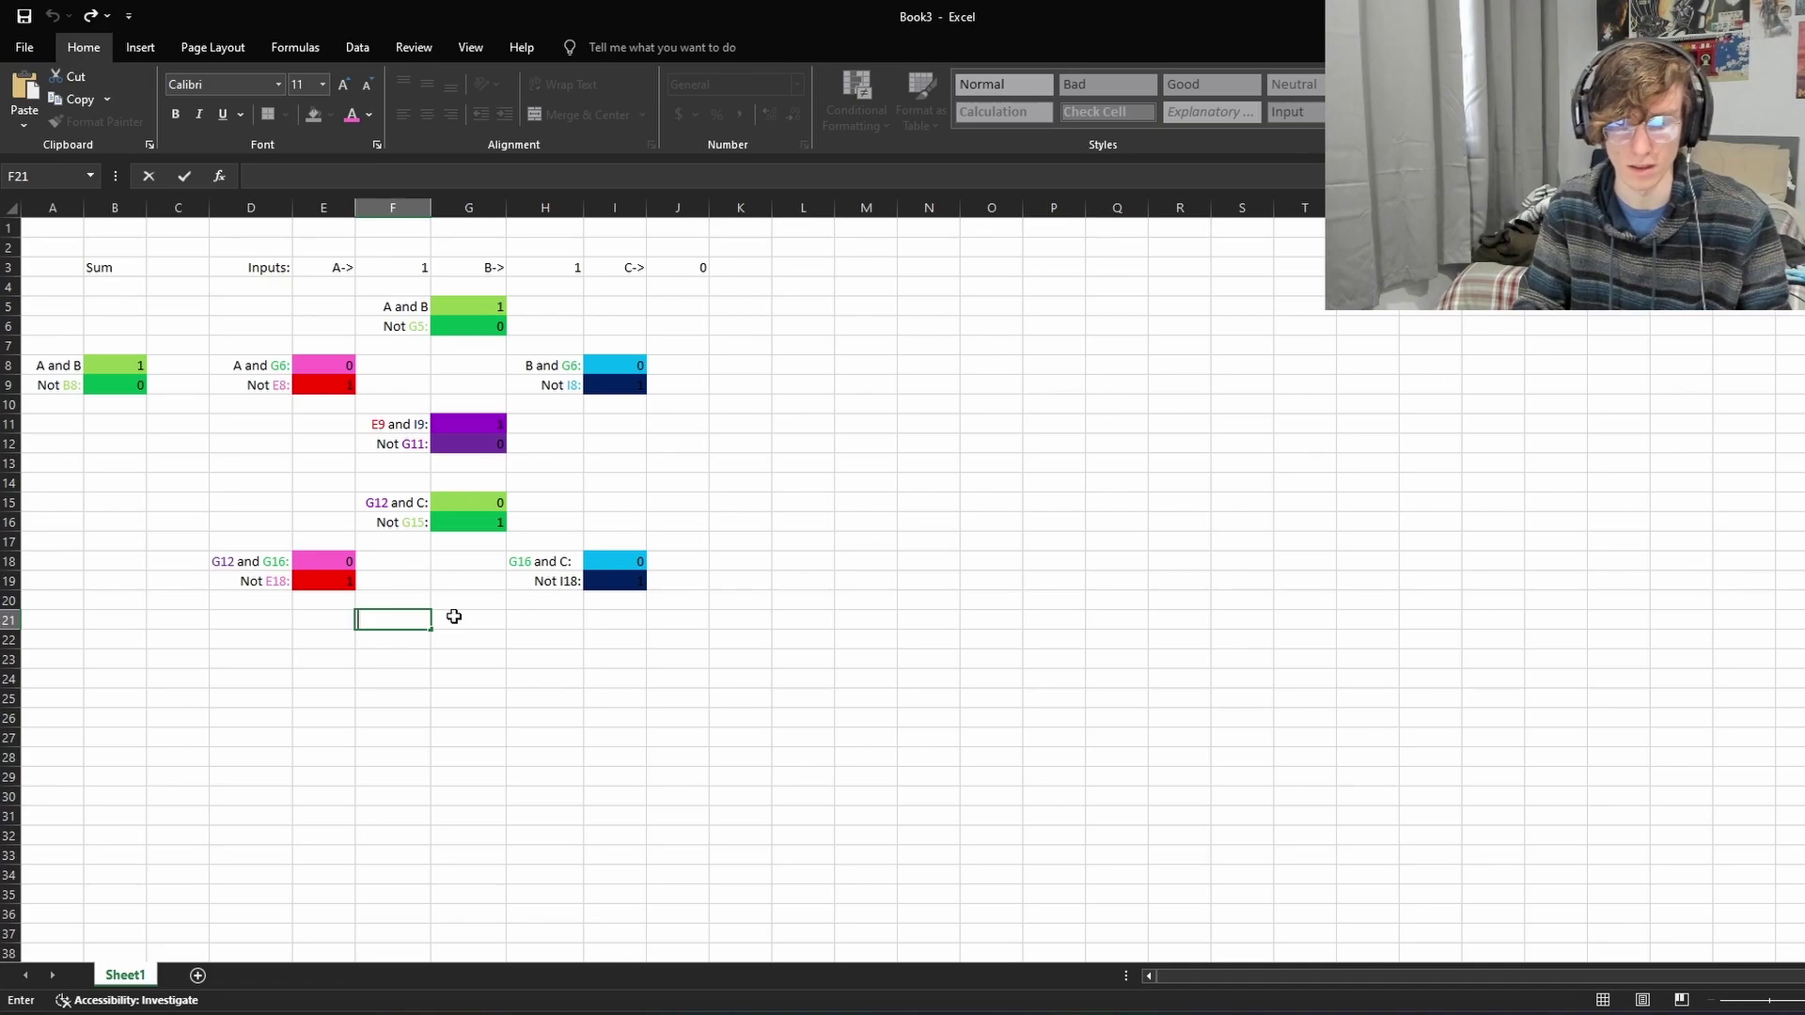
pyautogui.write('9 and ')
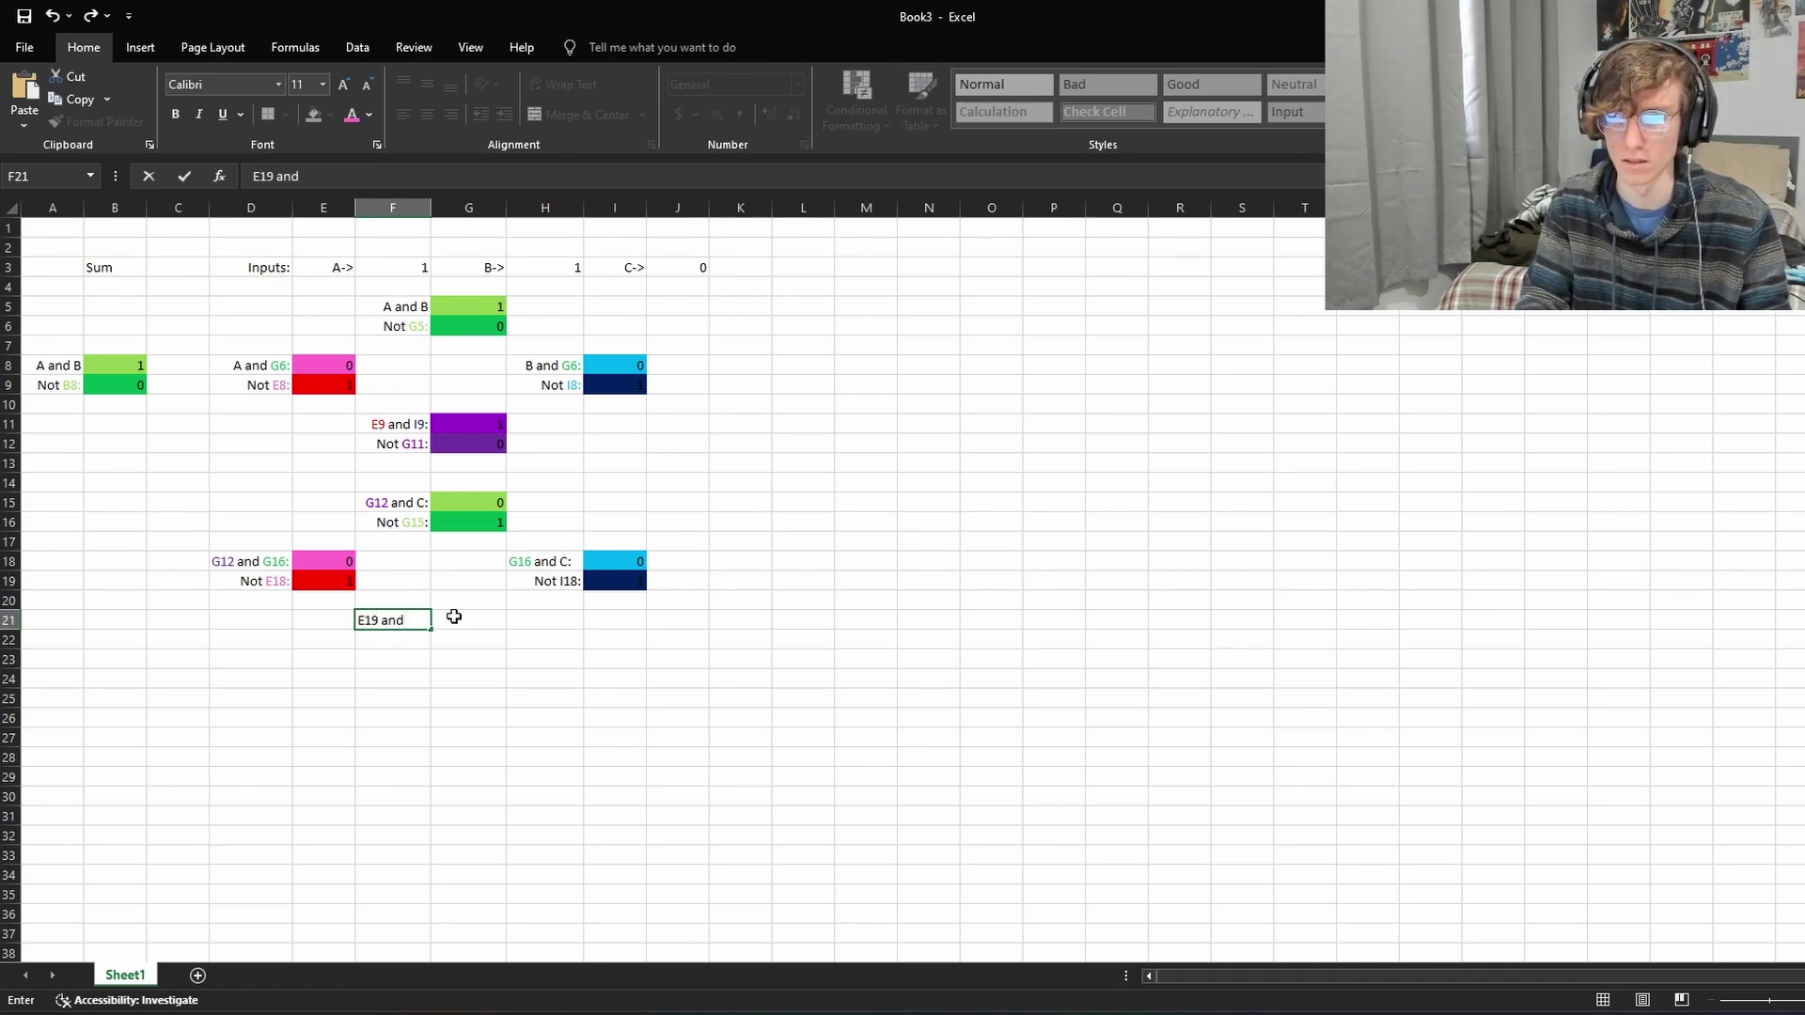
pyautogui.write('I19')
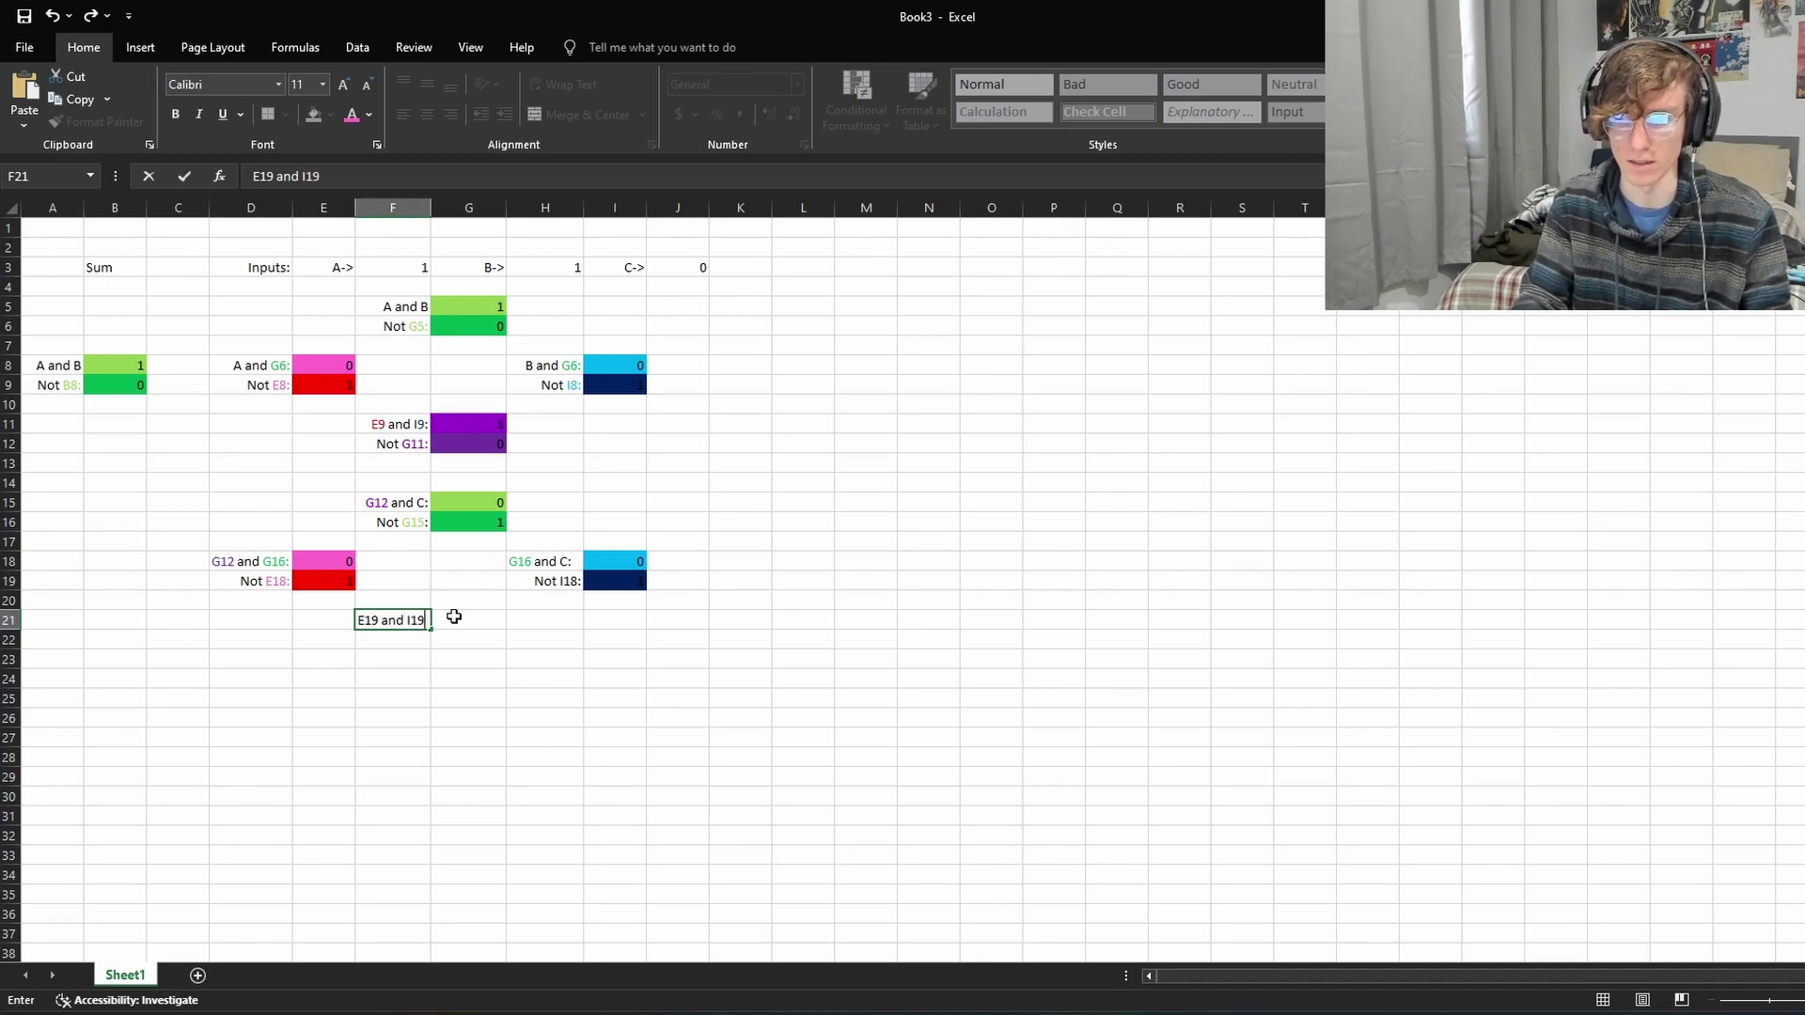
pyautogui.write(':')
pyautogui.click(494, 679)
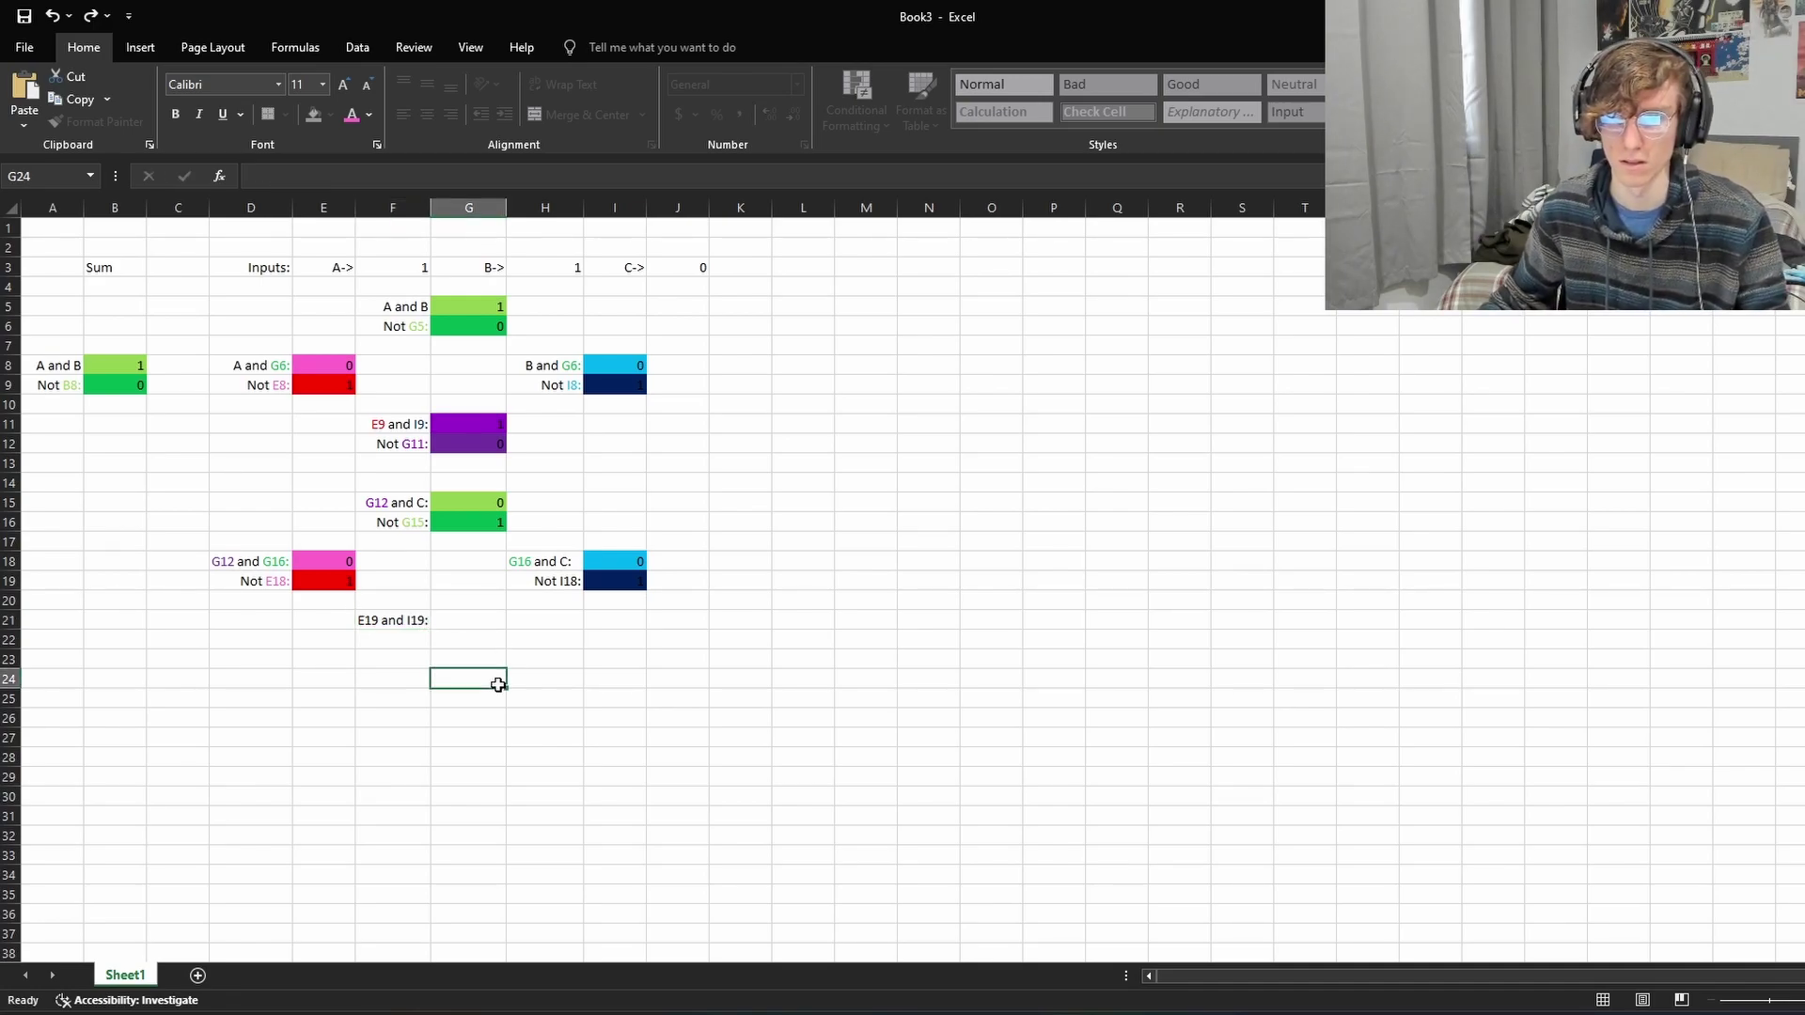
# Step: In the F21 label, colour "E19" with the standard red font colour and "I19:" with standard dark blue
pyautogui.click(372, 622)
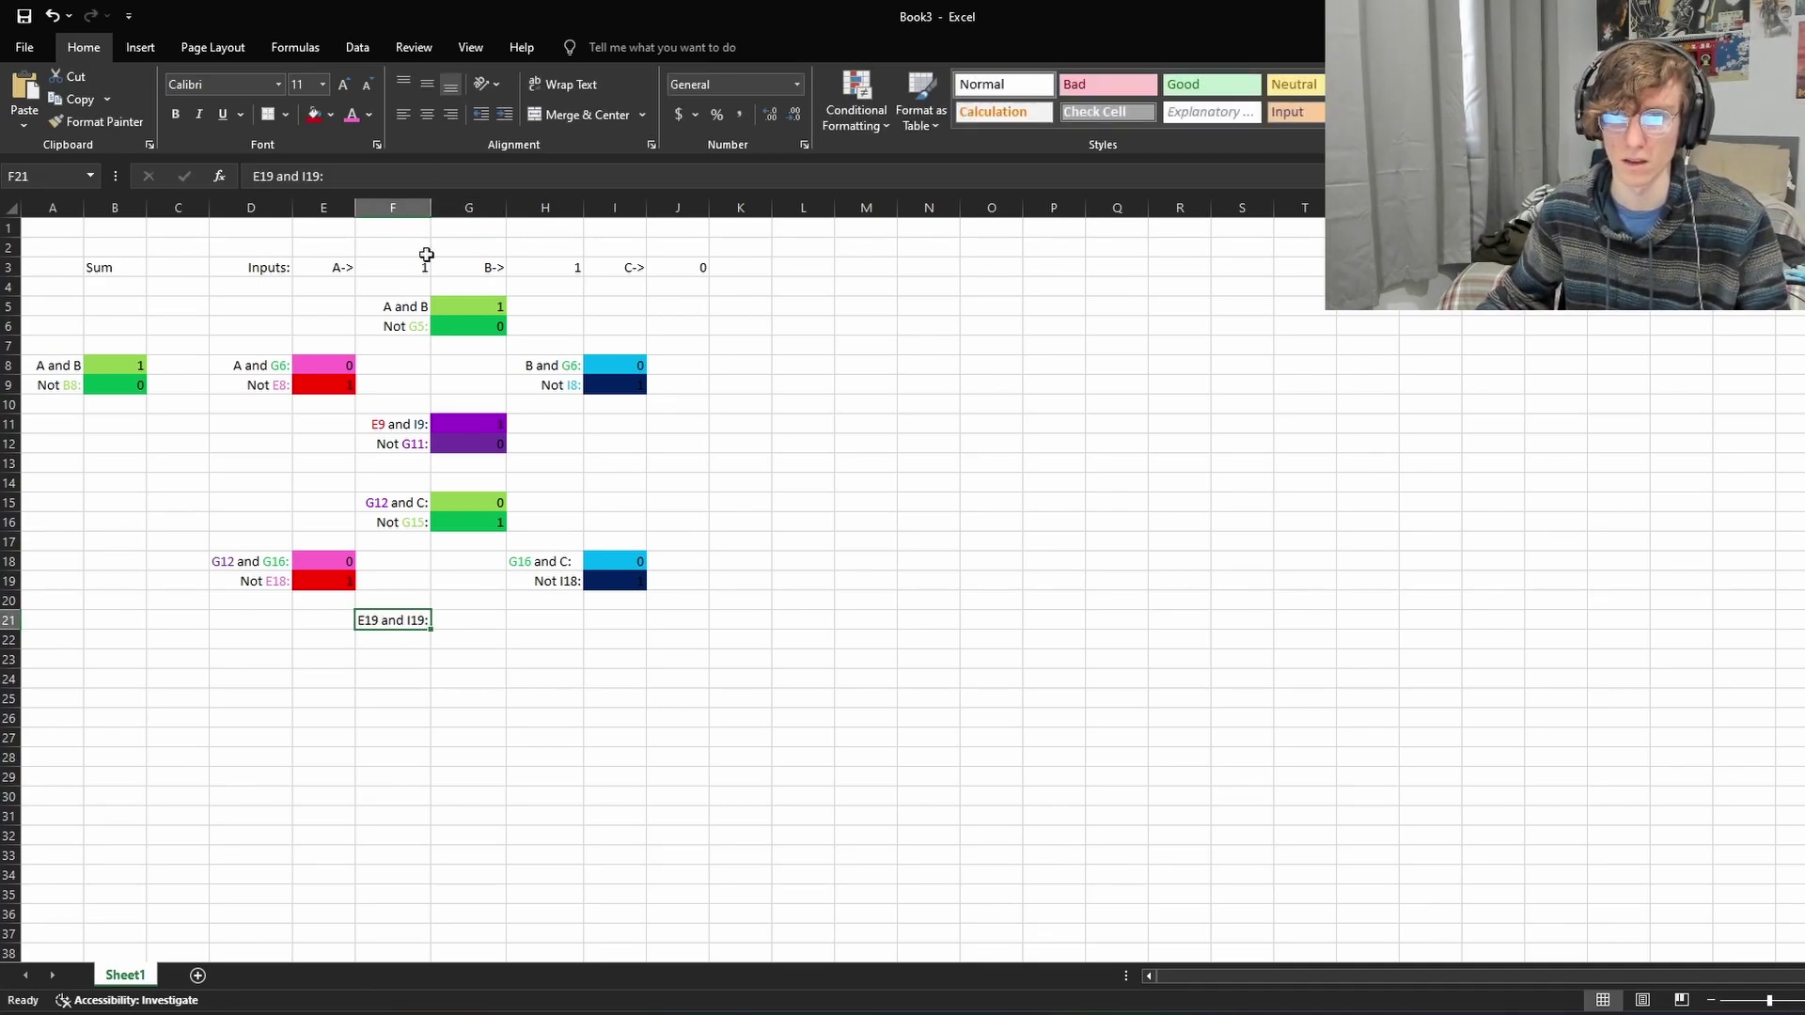
pyautogui.doubleClick(376, 622)
pyautogui.moveTo(378, 622); pyautogui.dragTo(429, 622)
pyautogui.click(369, 114)
pyautogui.click(368, 293)
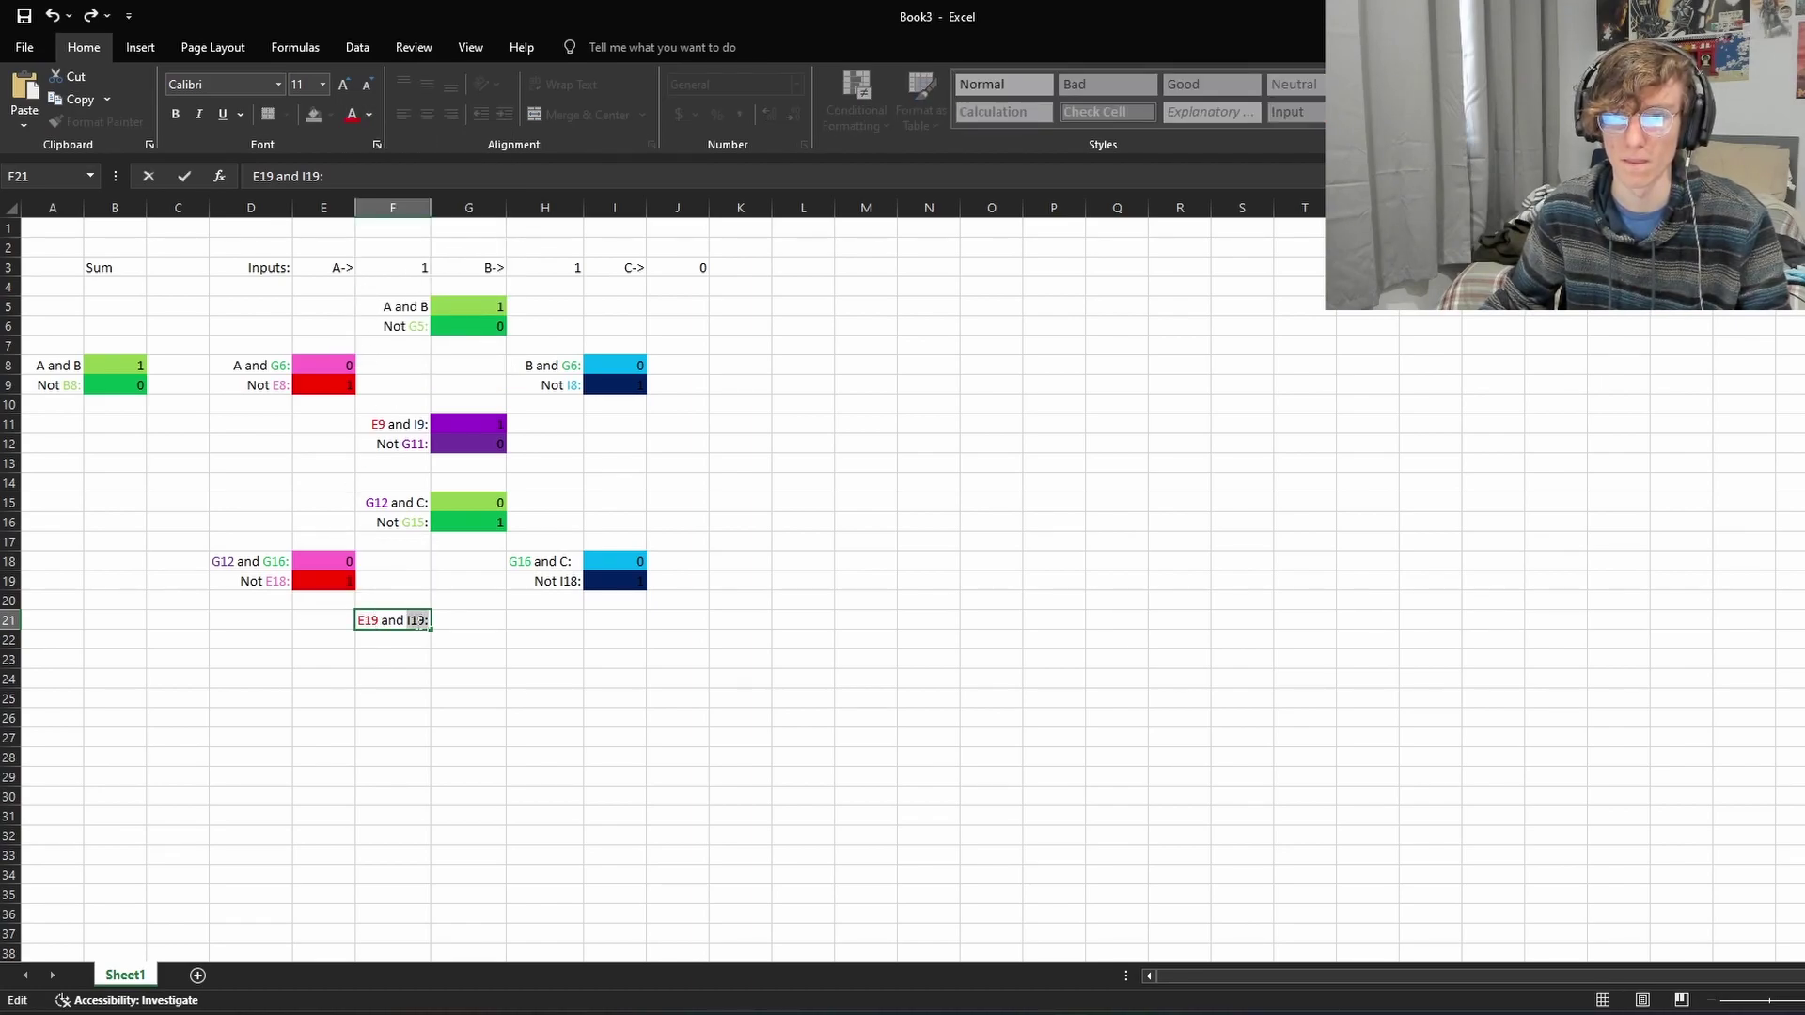
pyautogui.click(370, 115)
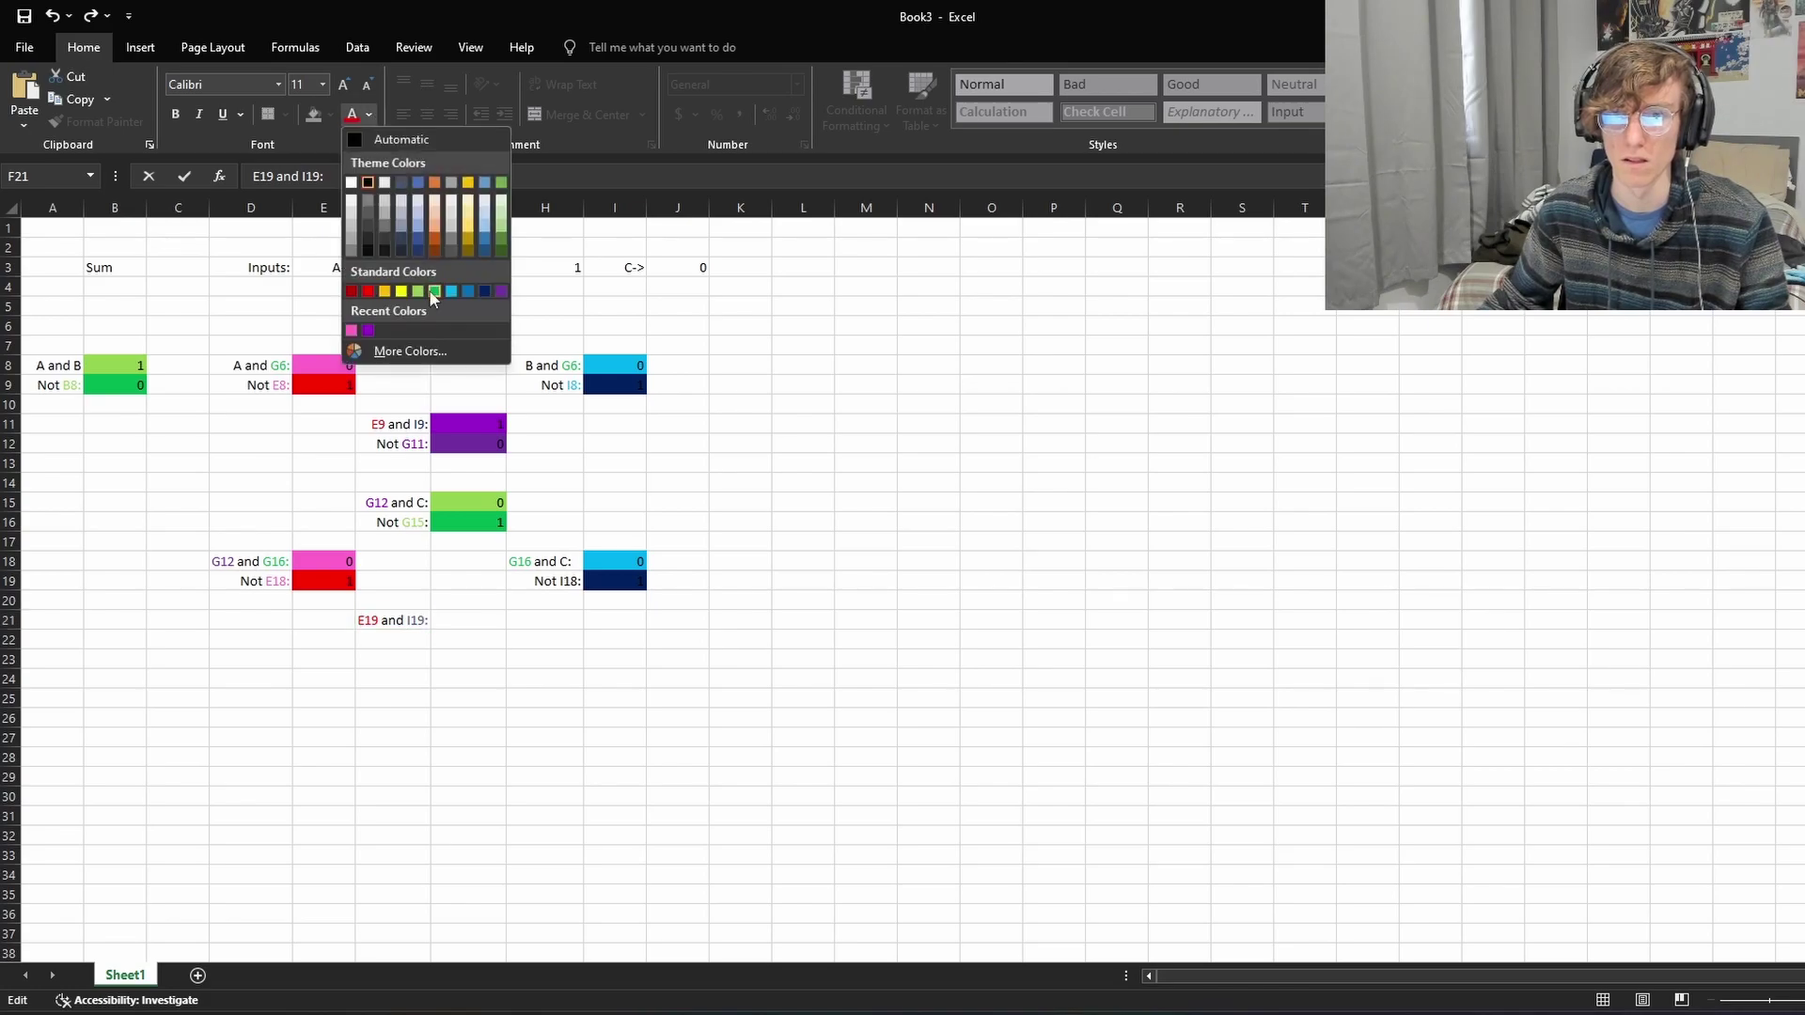
pyautogui.click(481, 294)
pyautogui.click(464, 637)
# Step: Enter the formula =E19*I19 in cell G21
pyautogui.click(468, 620)
pyautogui.write('=')
pyautogui.click(341, 586)
pyautogui.write('*')
pyautogui.click(627, 585)
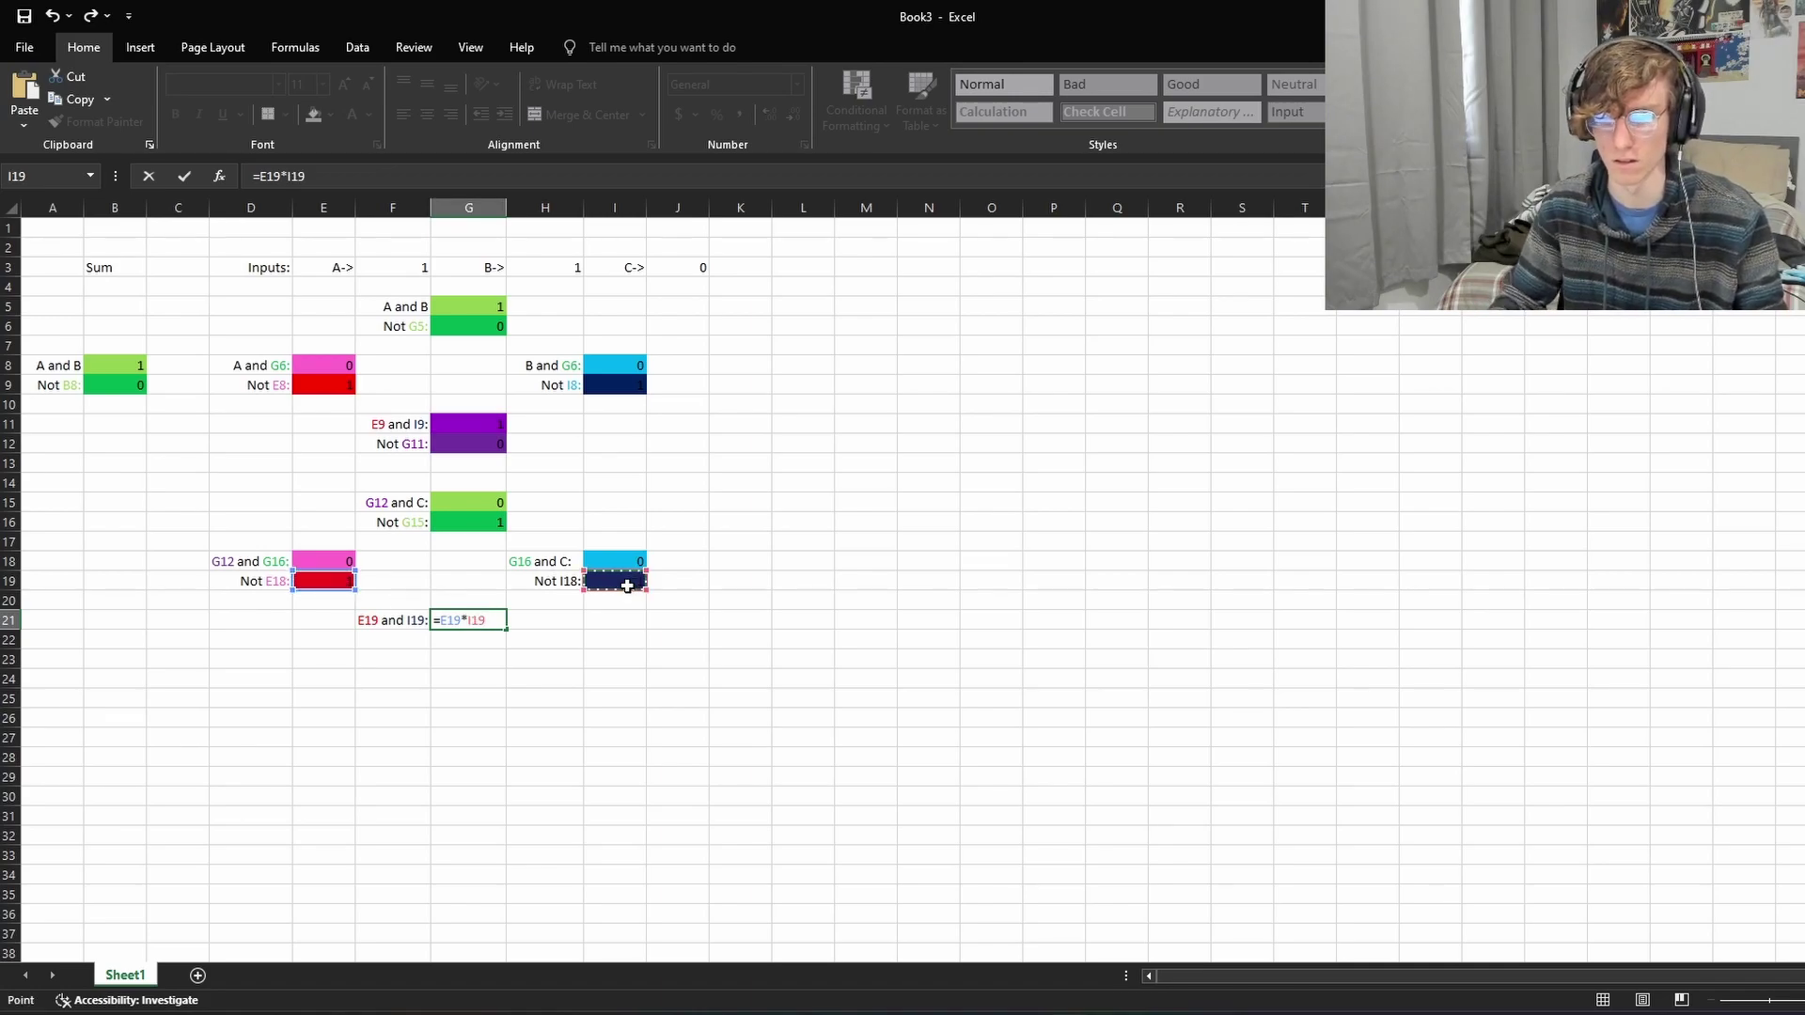
pyautogui.press('Return')
# Step: Enter the label "Not G21:" in cell F22 and right-align it
pyautogui.click(422, 636)
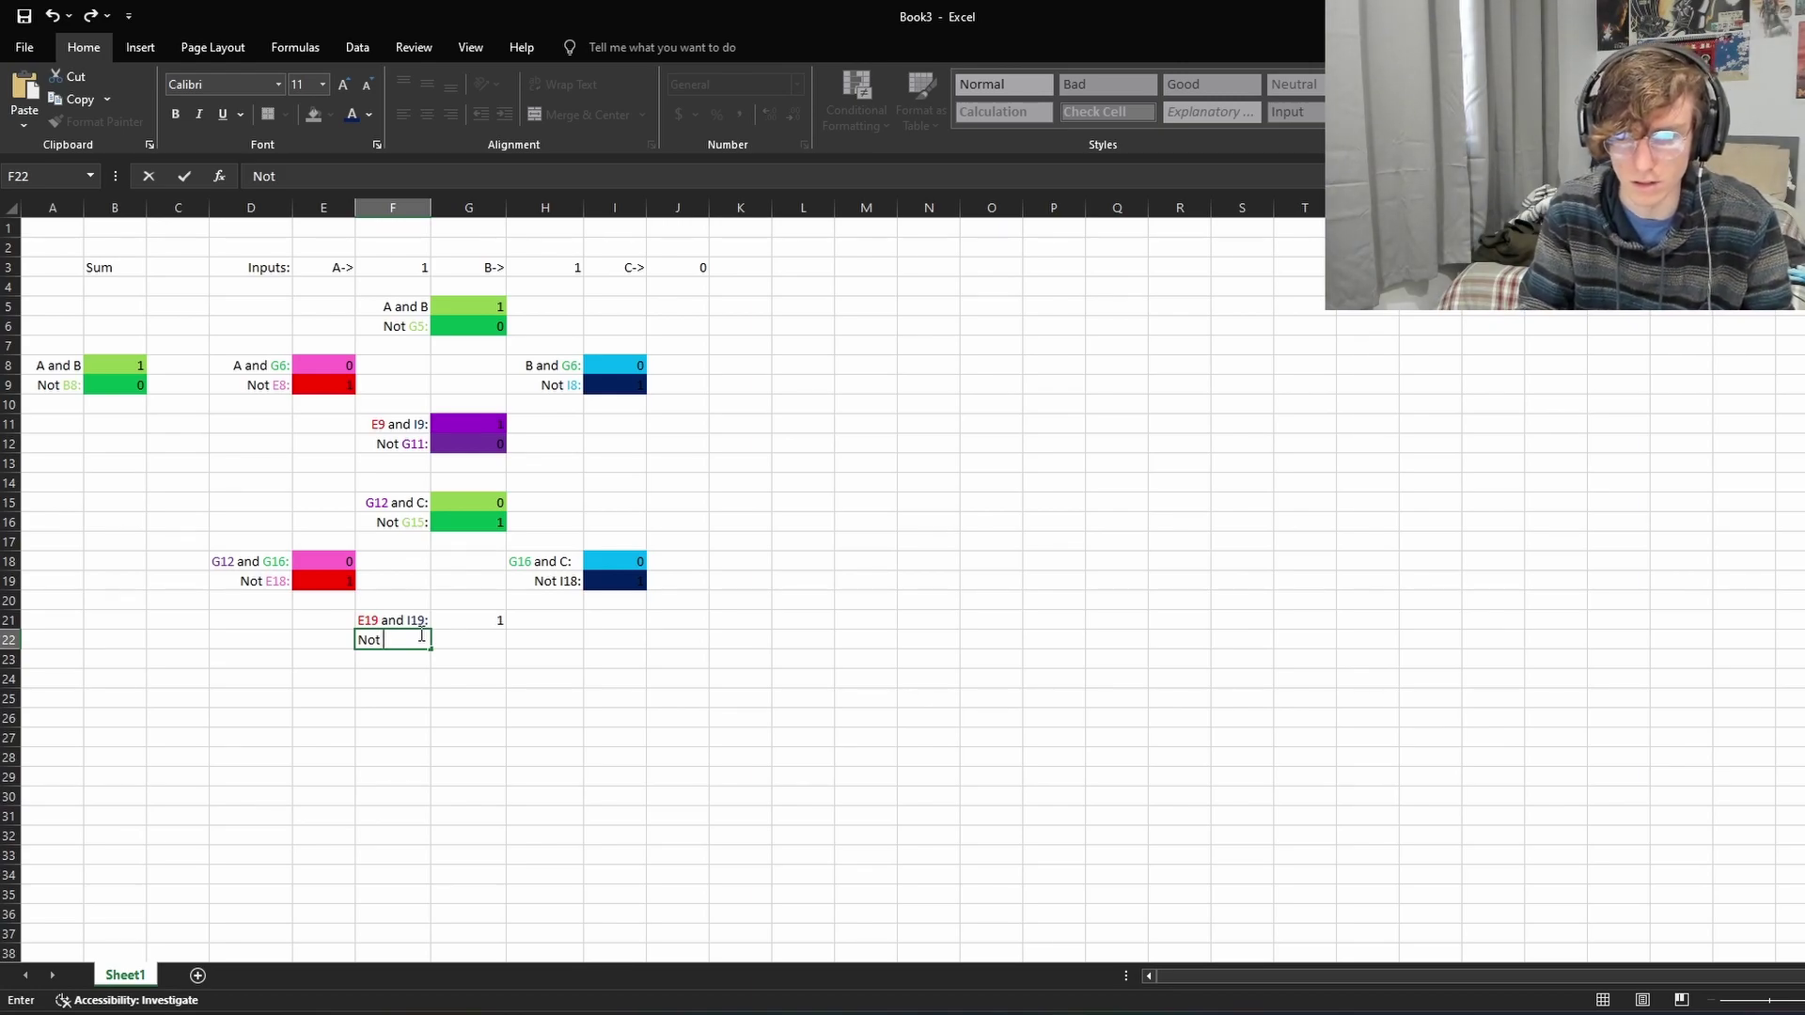
pyautogui.write('21:')
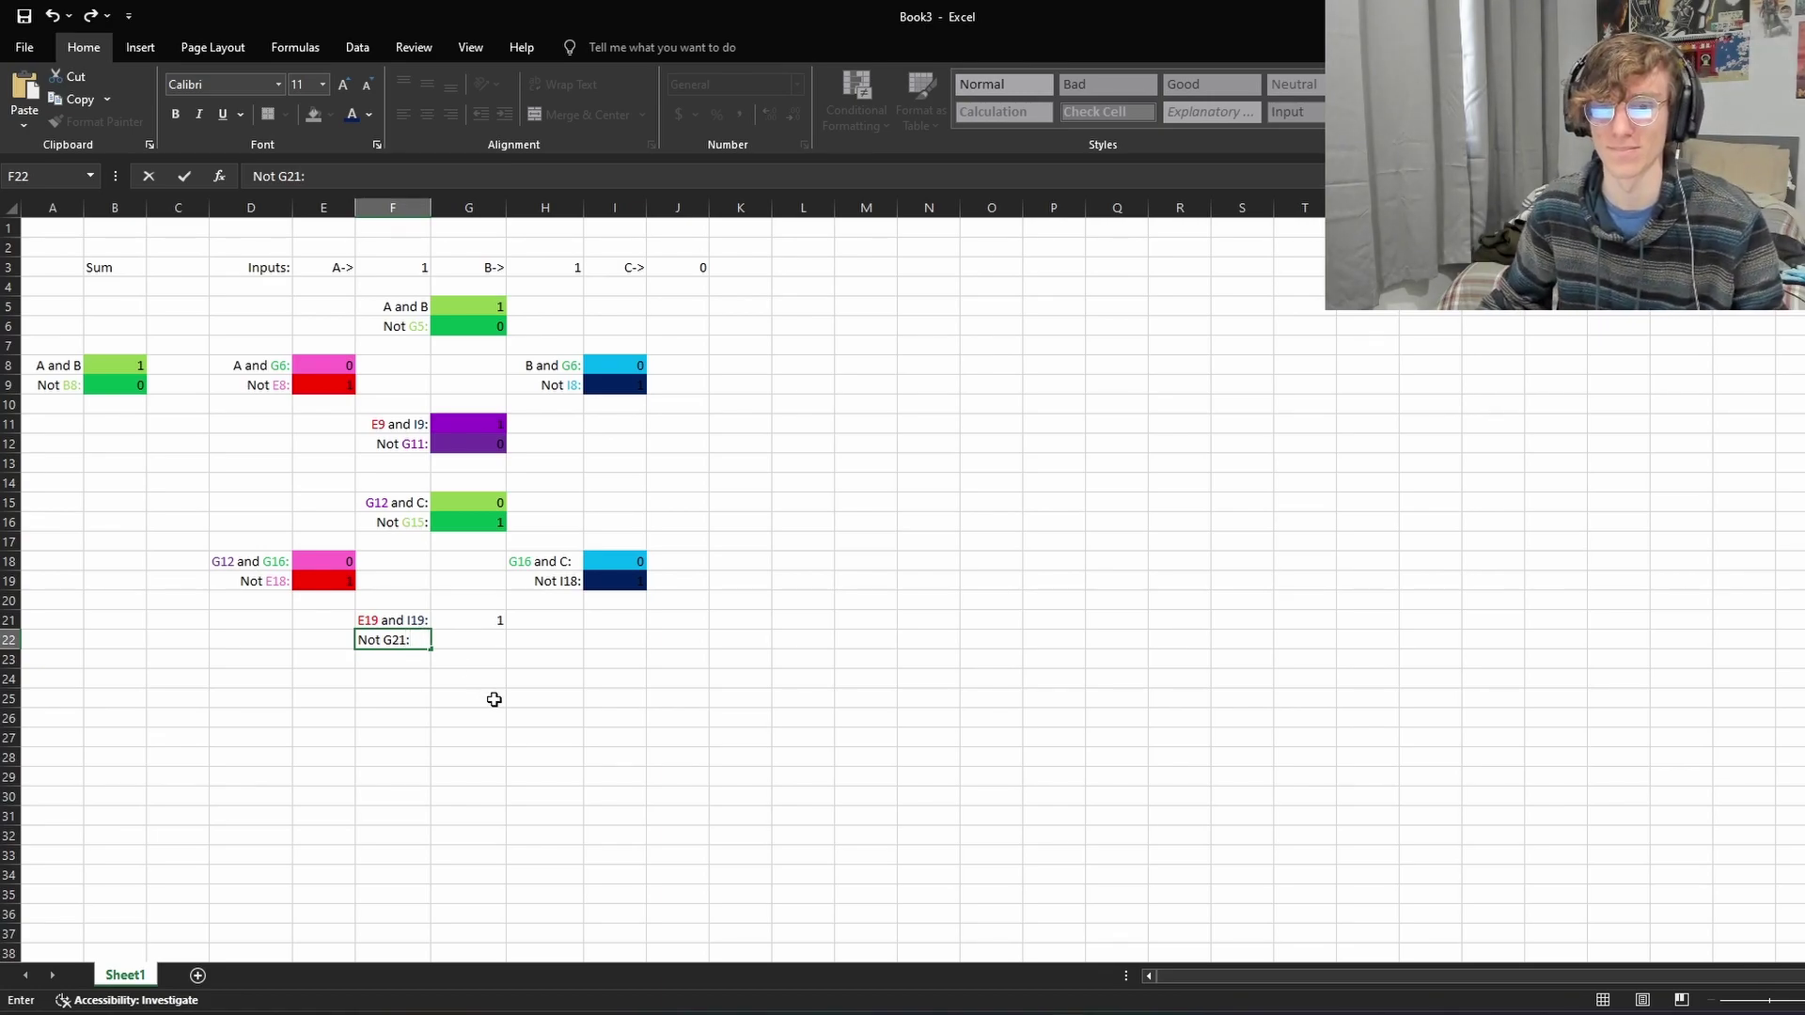
pyautogui.hotkey('ctrl', 'Return')
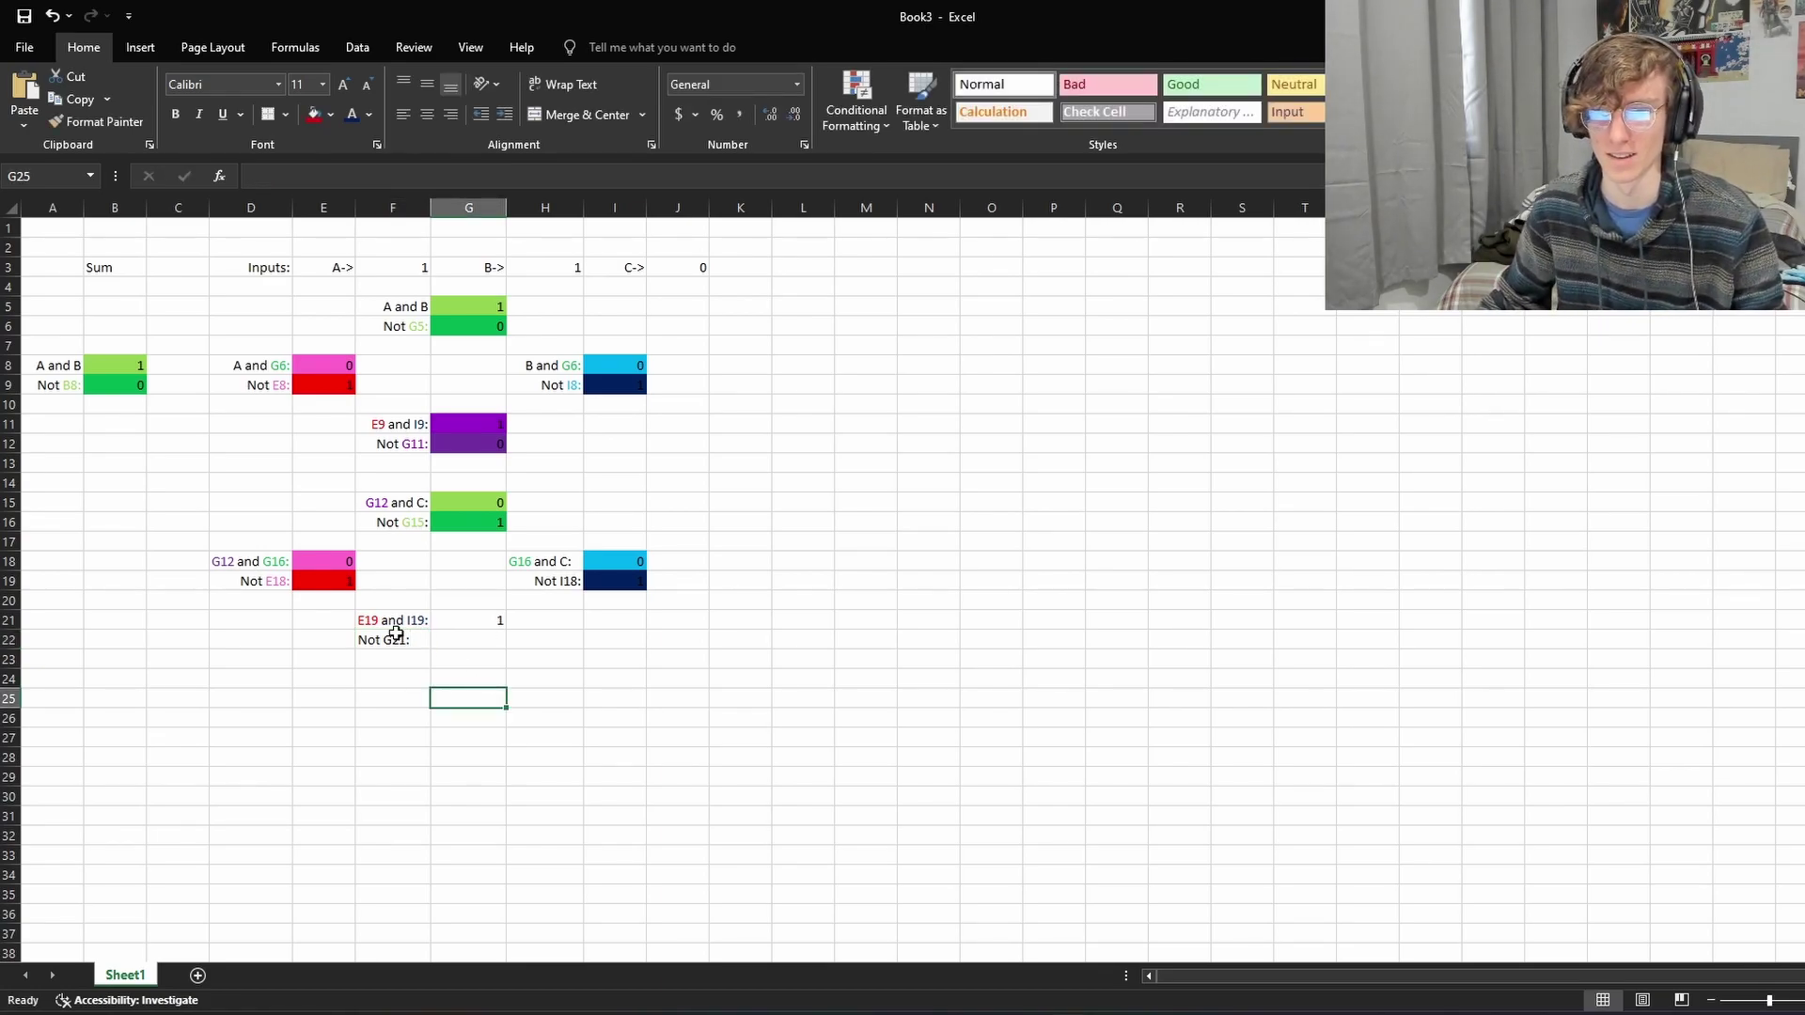
pyautogui.click(450, 113)
# Step: Enter the formula =1-G21 in cell G22
pyautogui.doubleClick(467, 642)
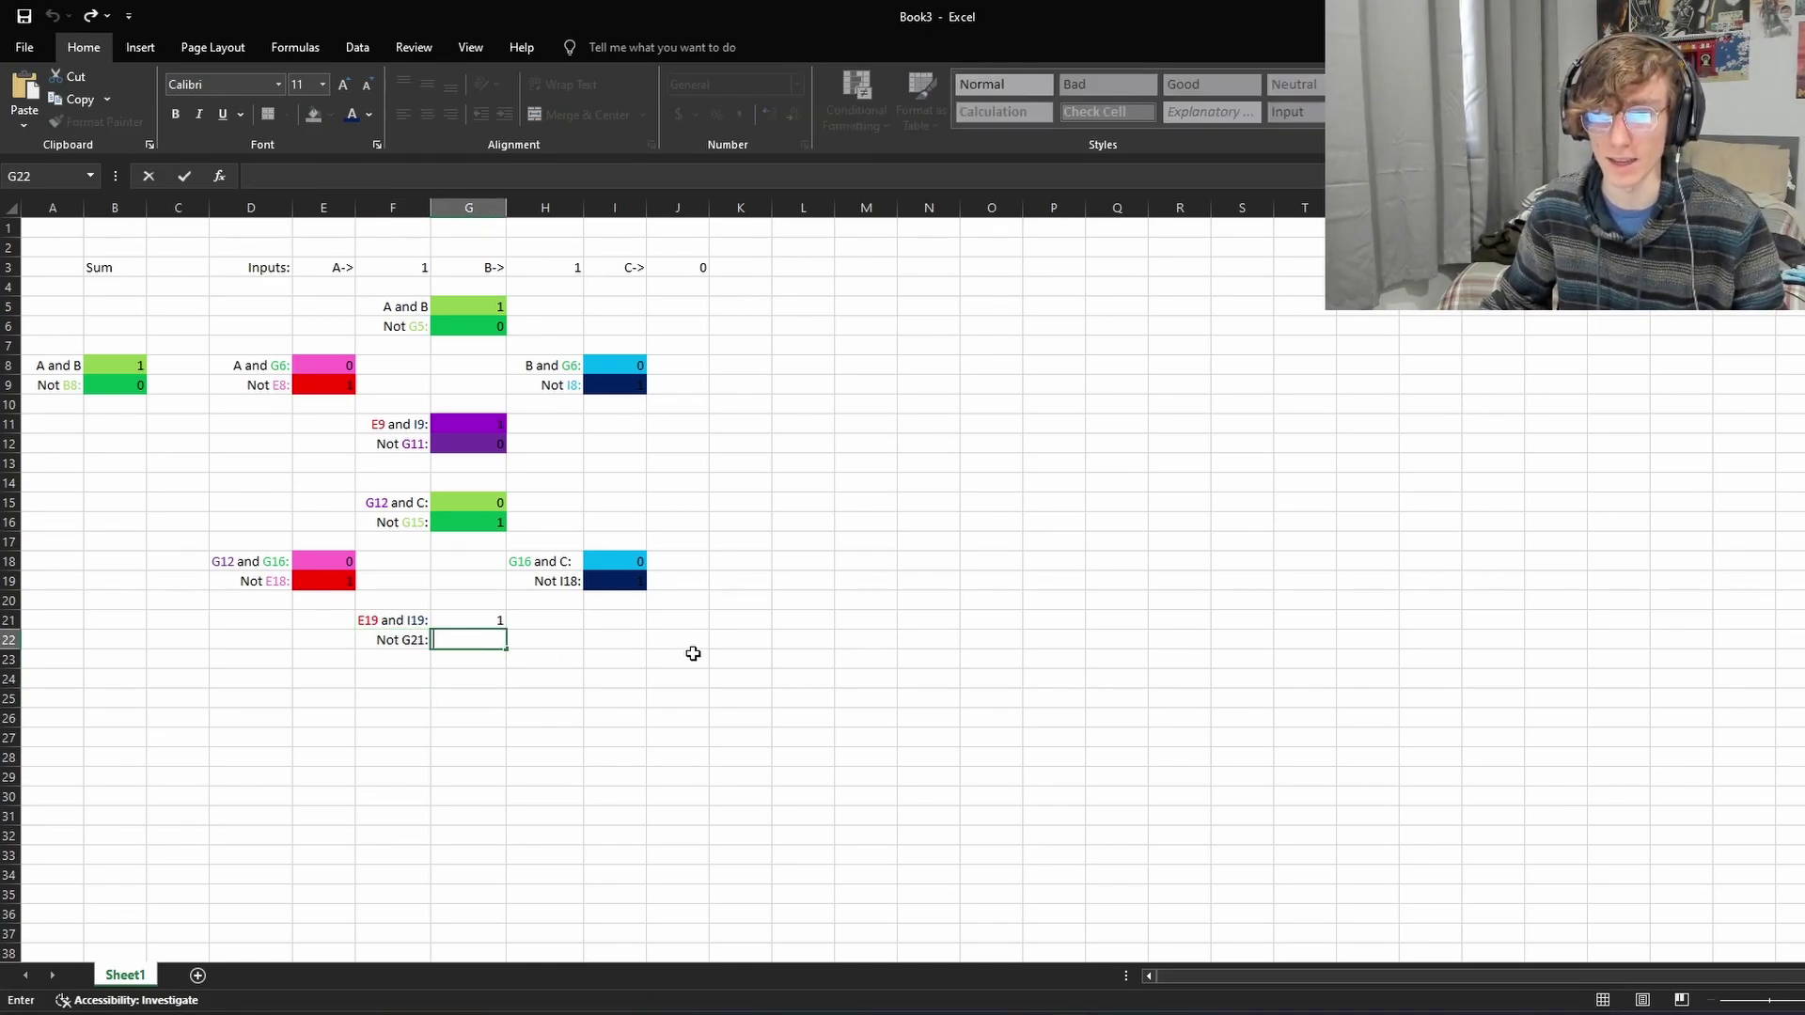
pyautogui.write('=1-G21')
pyautogui.press('Return')
# Step: Set the font colour of cell G21 to automatic and fill the cell with the recent purple colour
pyautogui.click(400, 637)
pyautogui.click(491, 621)
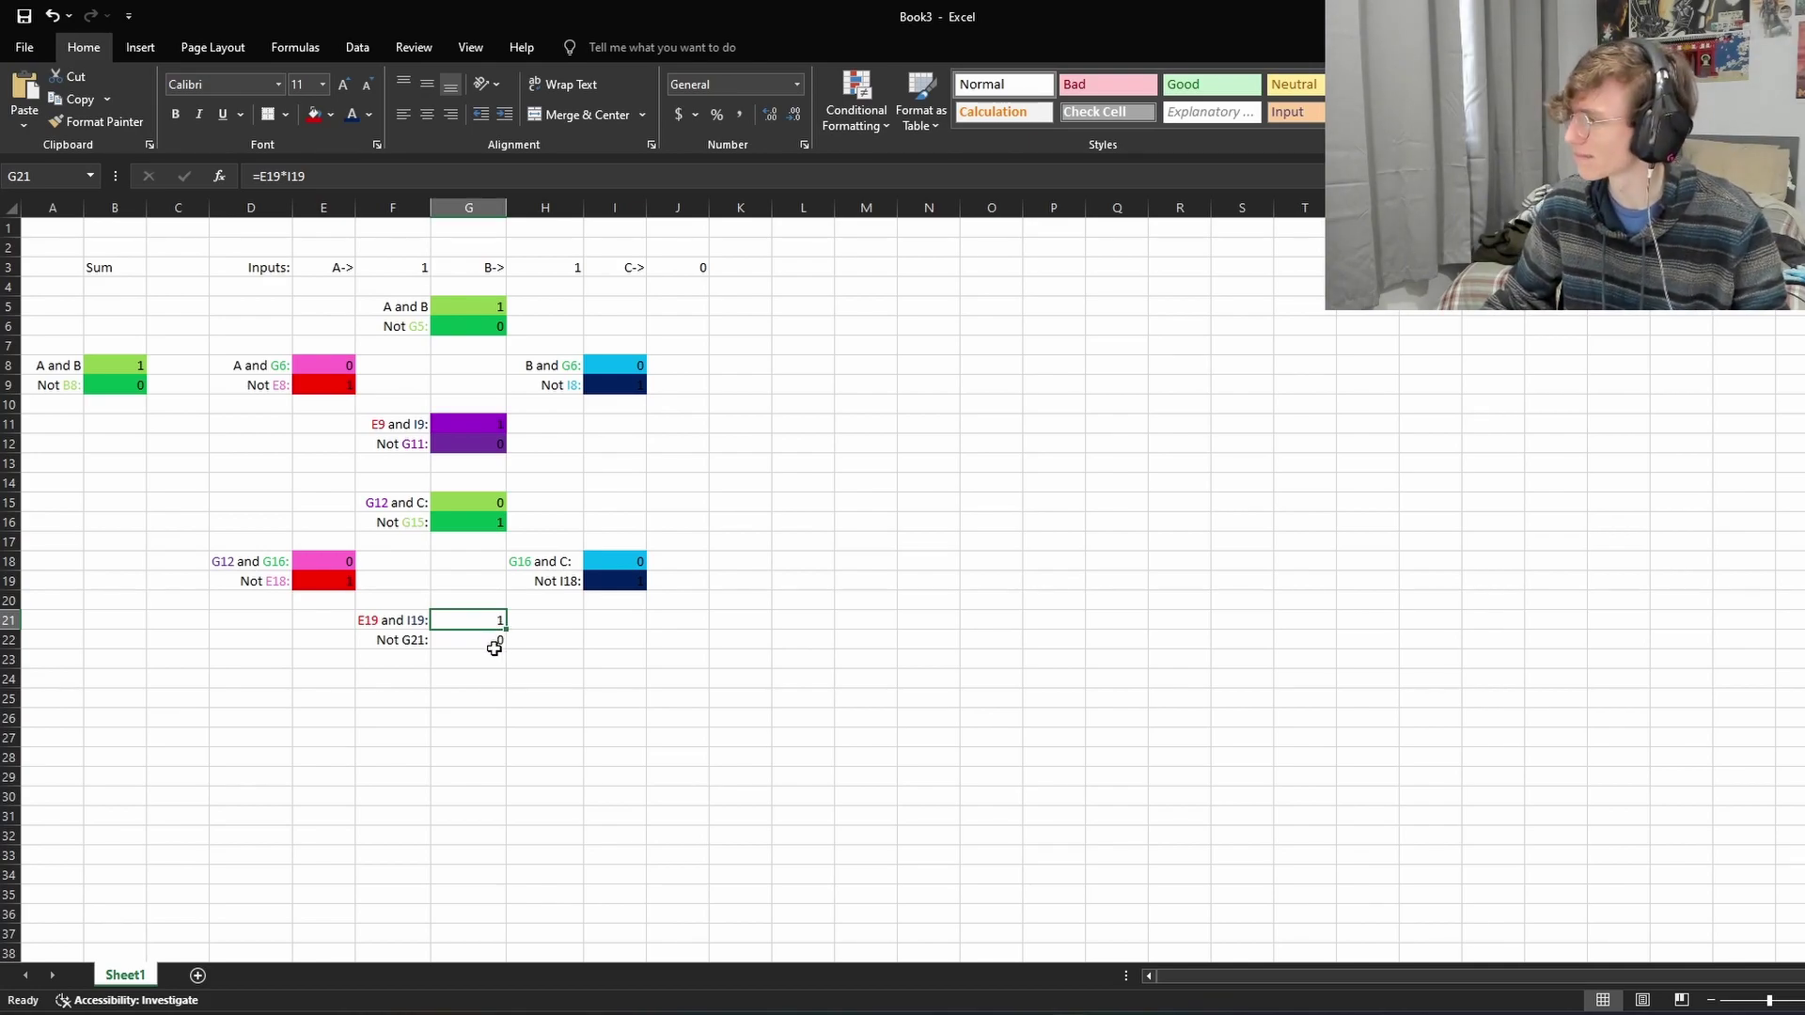
pyautogui.click(369, 114)
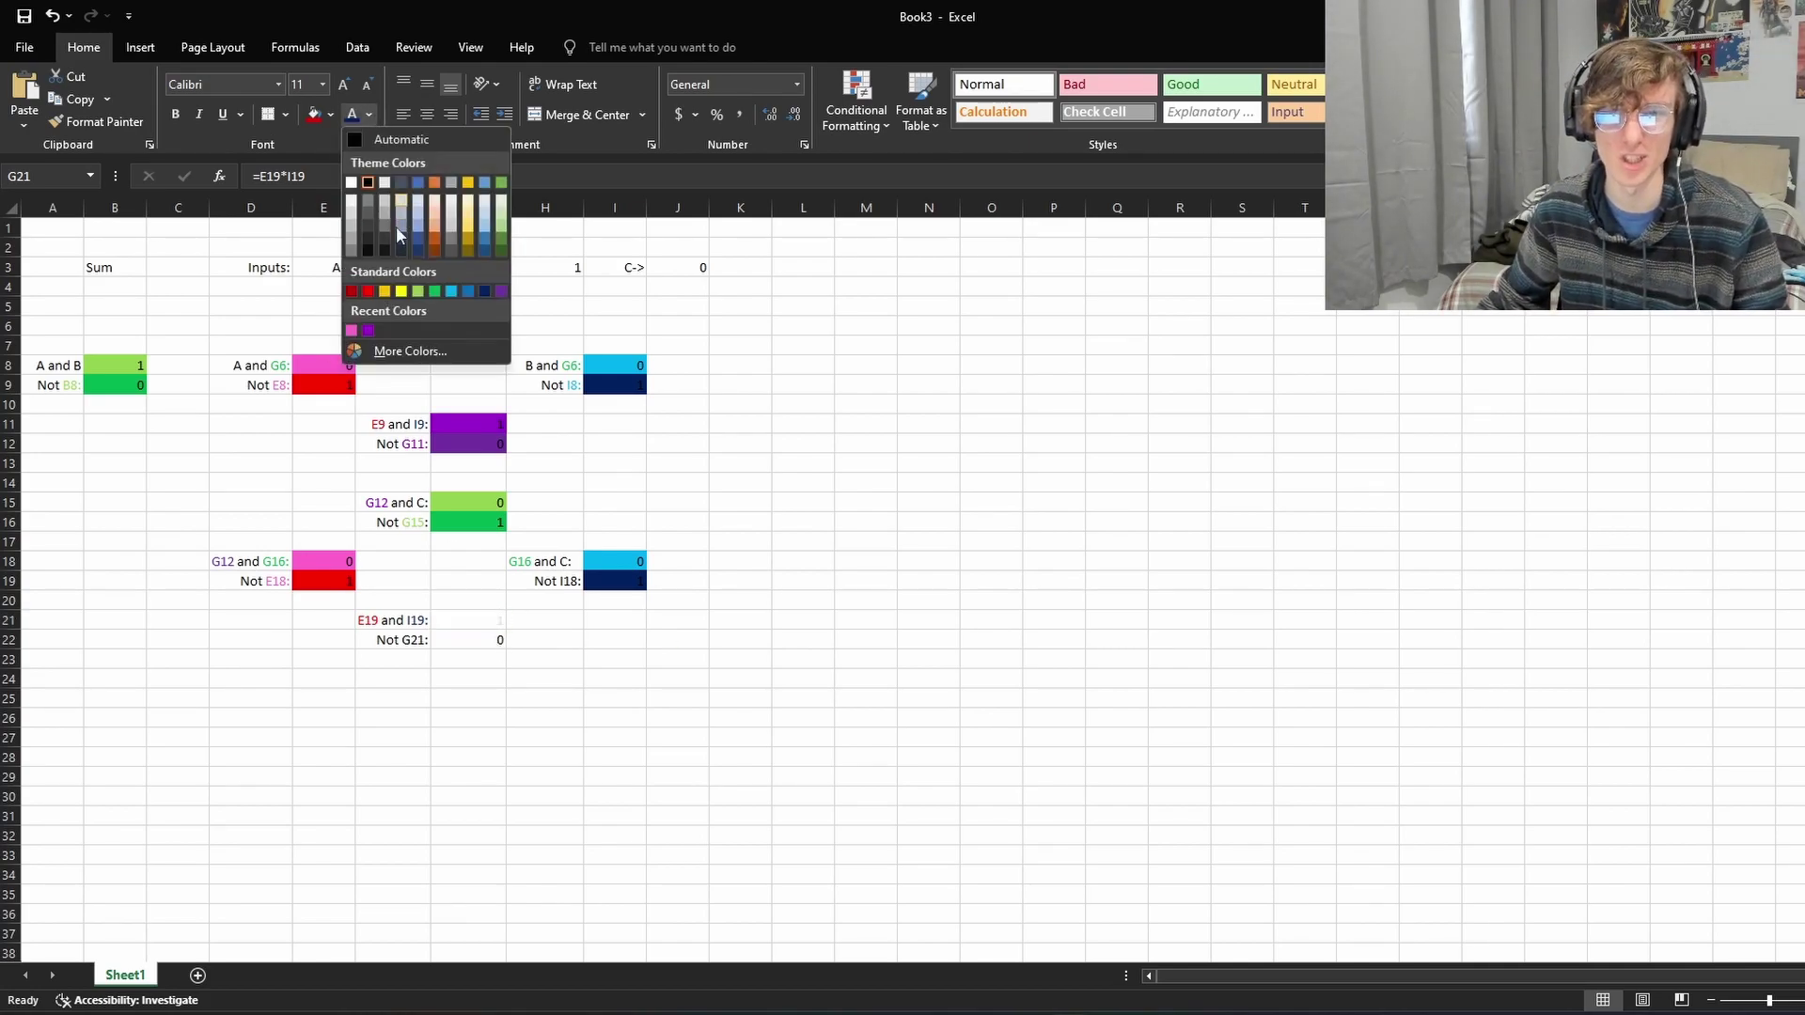
pyautogui.click(367, 330)
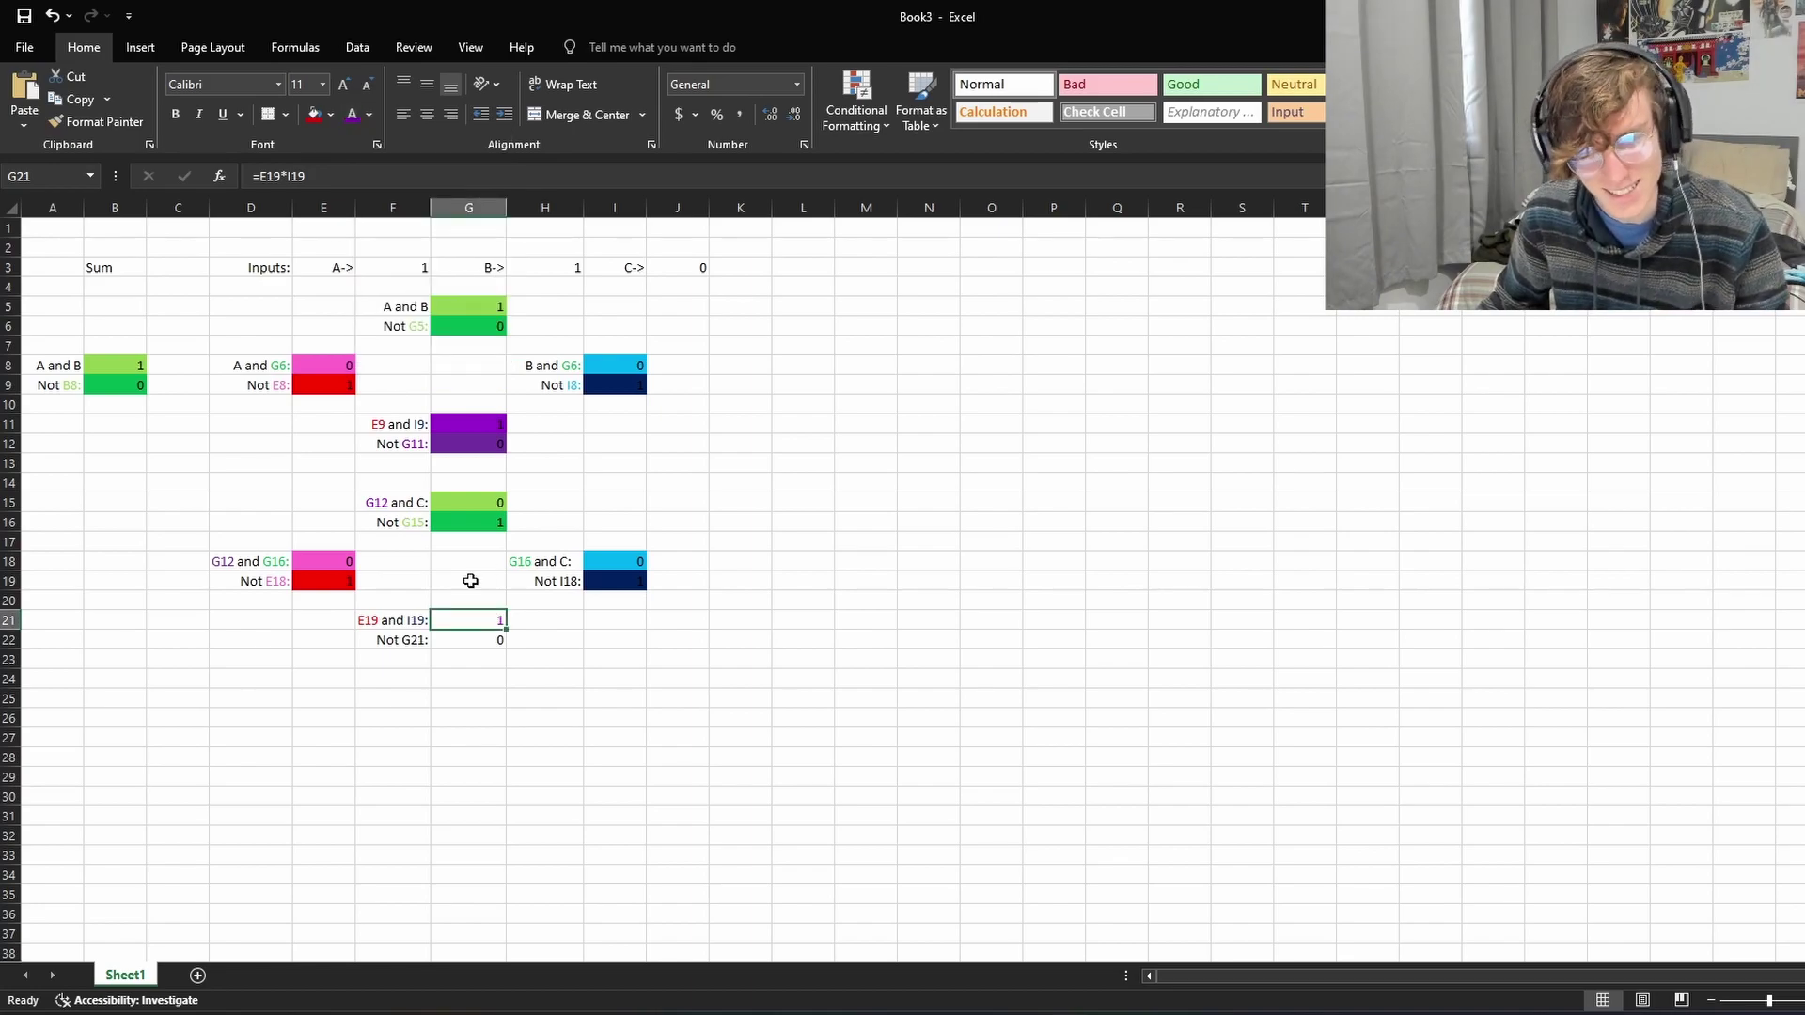
pyautogui.click(369, 115)
pyautogui.click(395, 150)
pyautogui.click(332, 114)
pyautogui.click(314, 308)
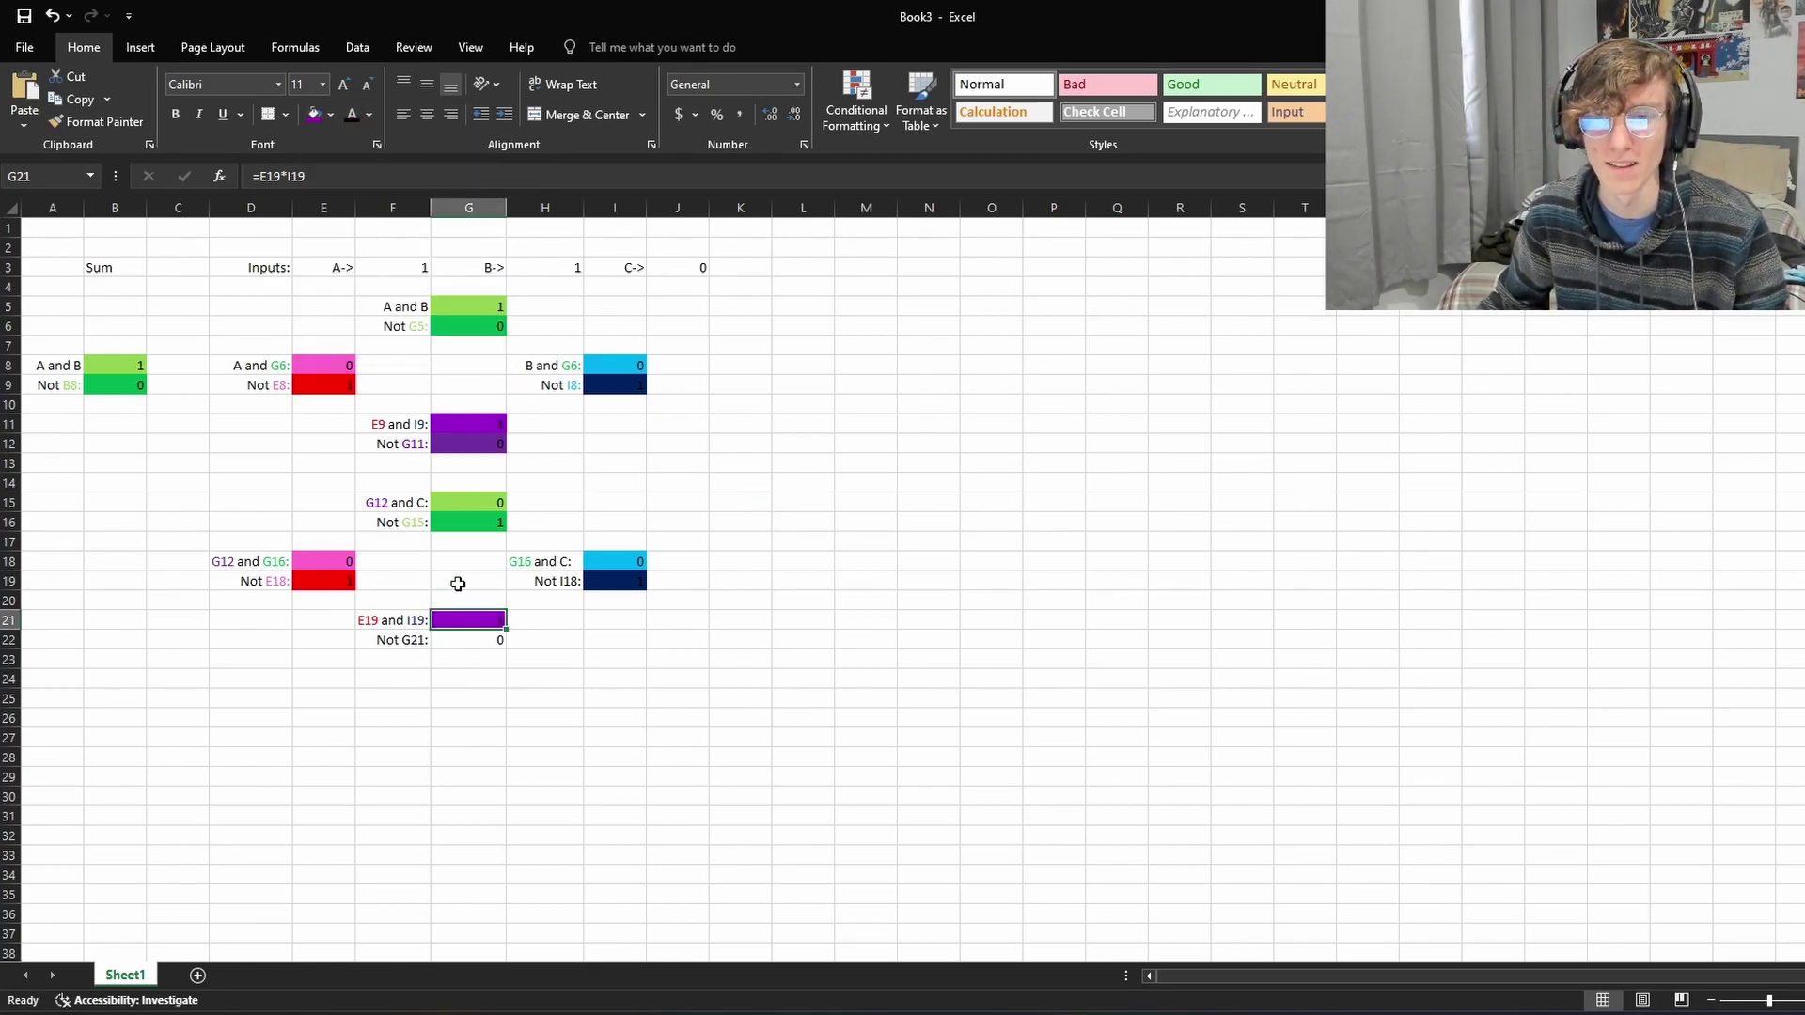
# Step: Colour "G21:" in the F22 label with the recent purple font colour
pyautogui.press('Down')
pyautogui.press('Down')
pyautogui.click(439, 639)
pyautogui.doubleClick(416, 639)
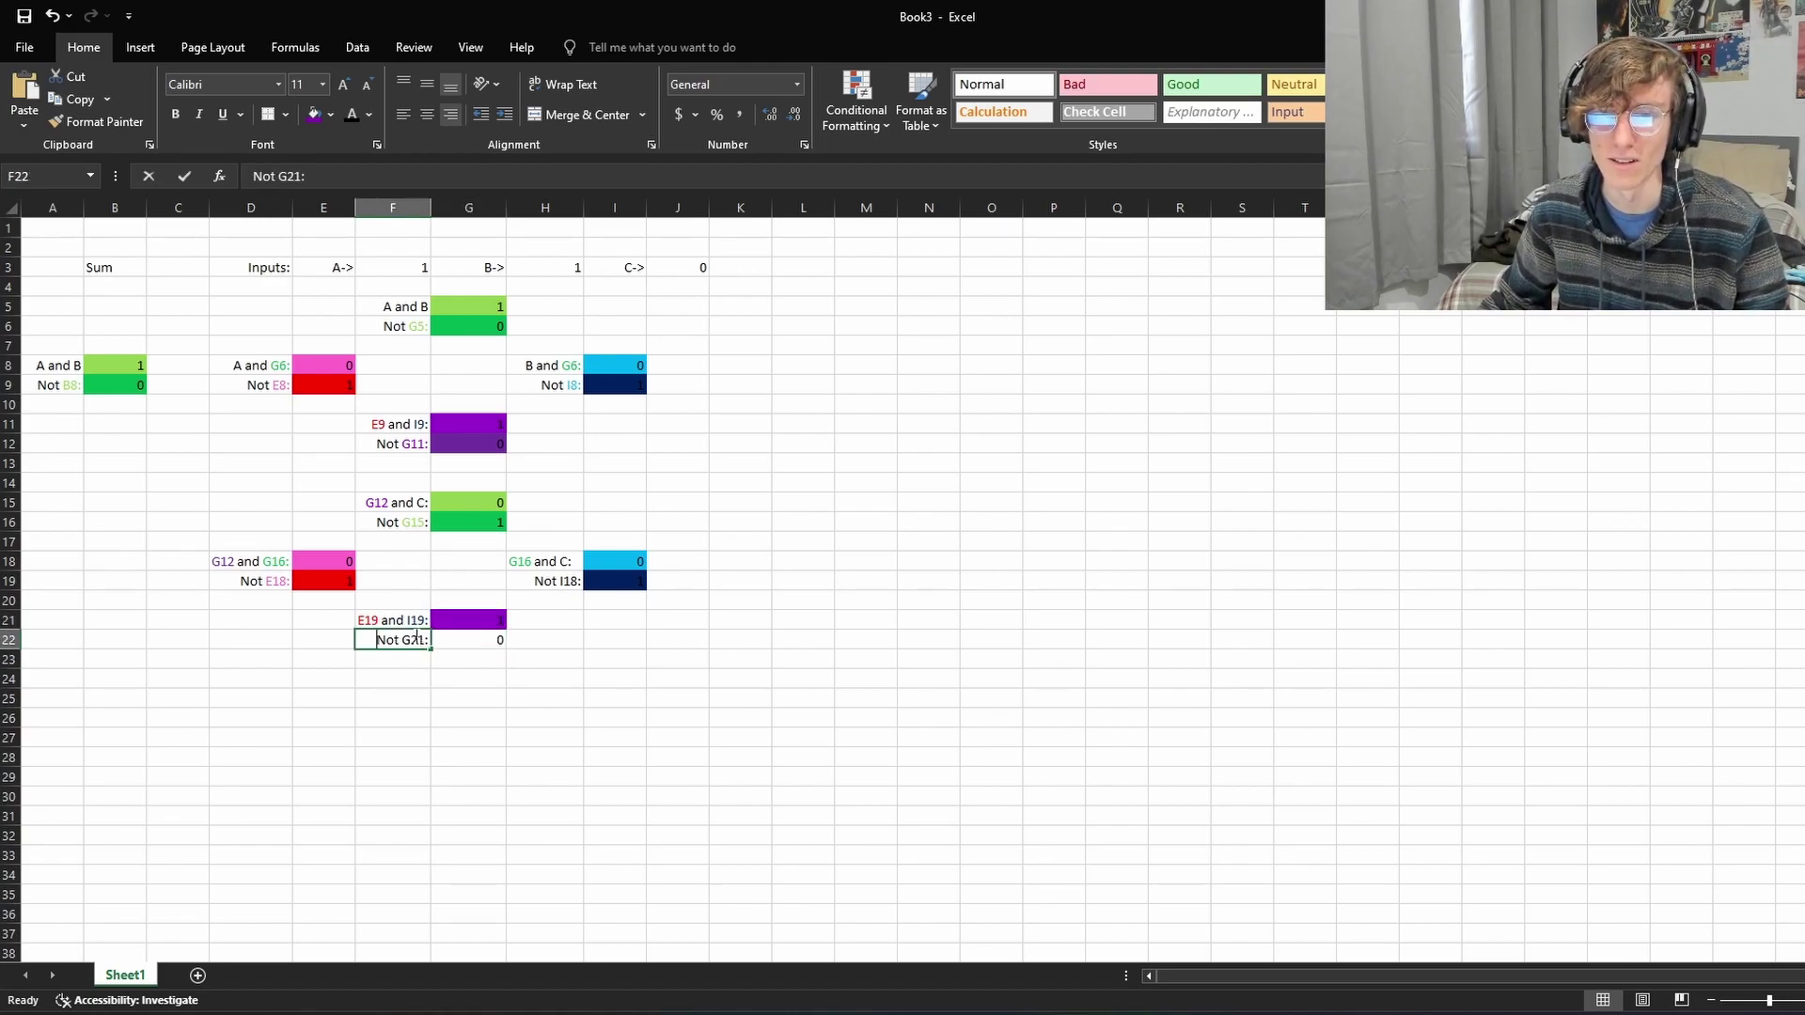
pyautogui.moveTo(402, 640); pyautogui.dragTo(429, 640)
pyautogui.click(370, 115)
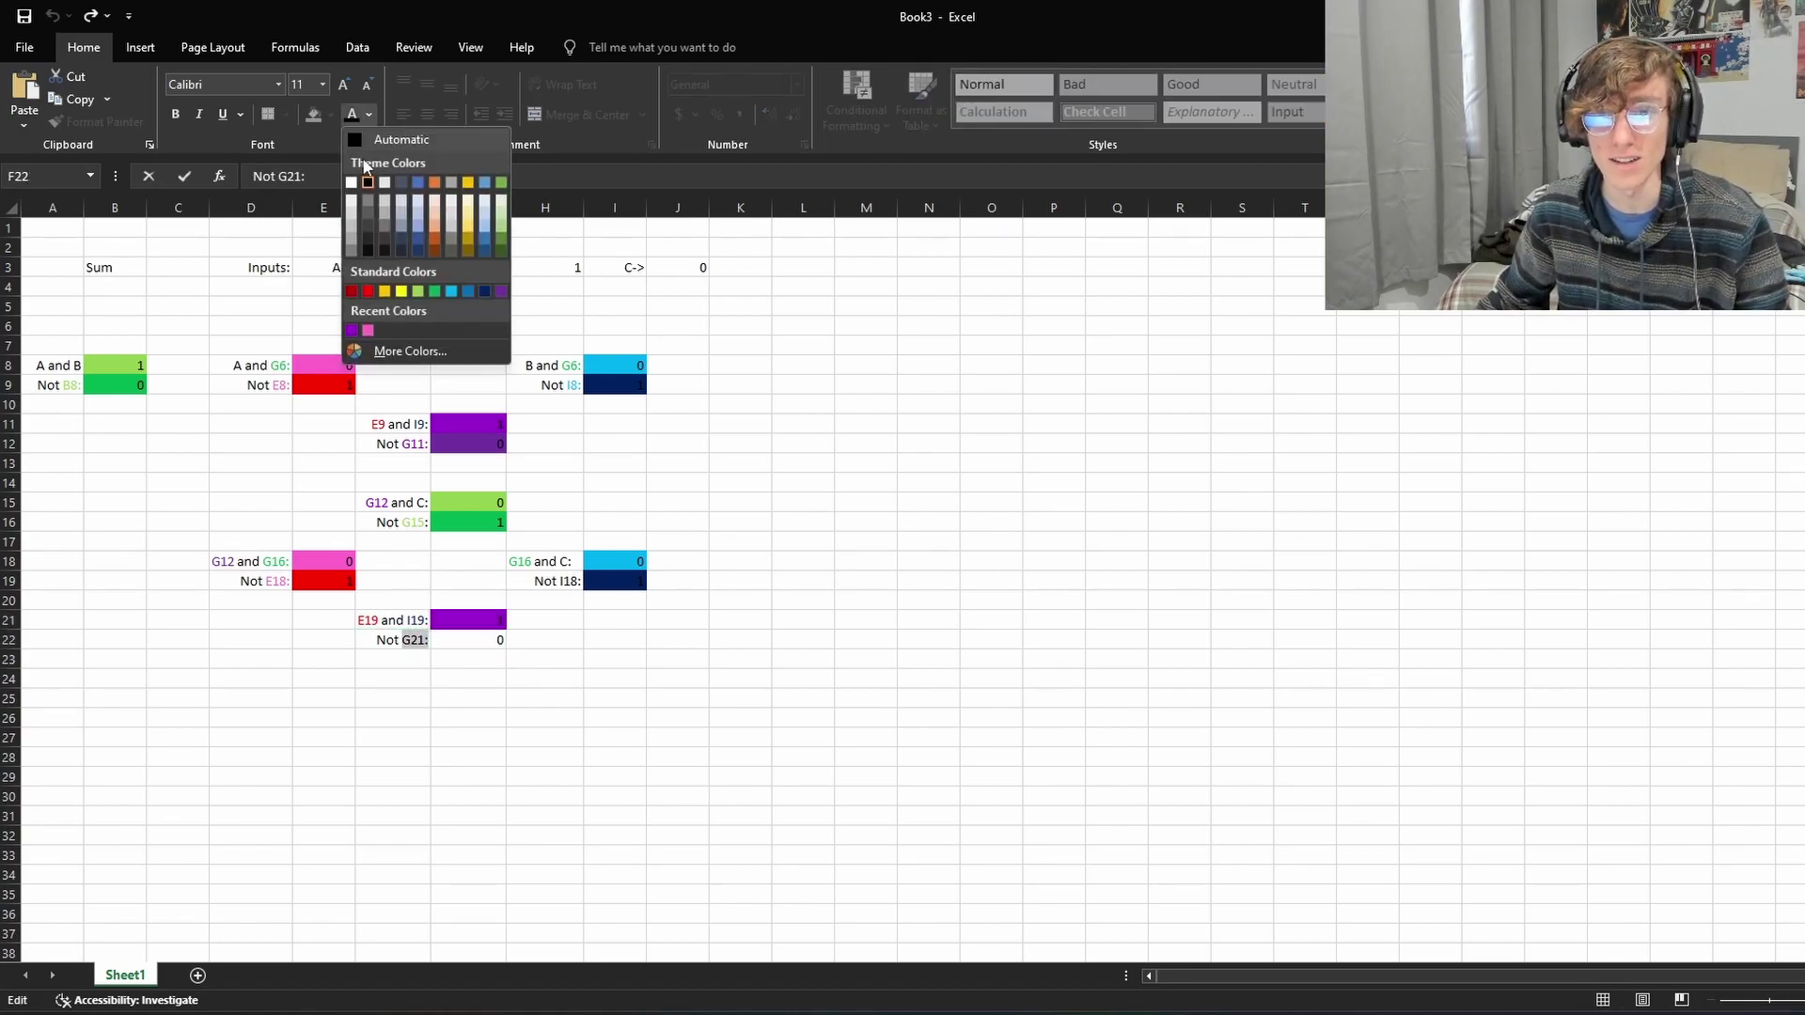
pyautogui.click(351, 330)
# Step: Fill cell G22 with the standard purple colour
pyautogui.doubleClick(473, 639)
pyautogui.press('Return')
pyautogui.click(490, 641)
pyautogui.click(330, 115)
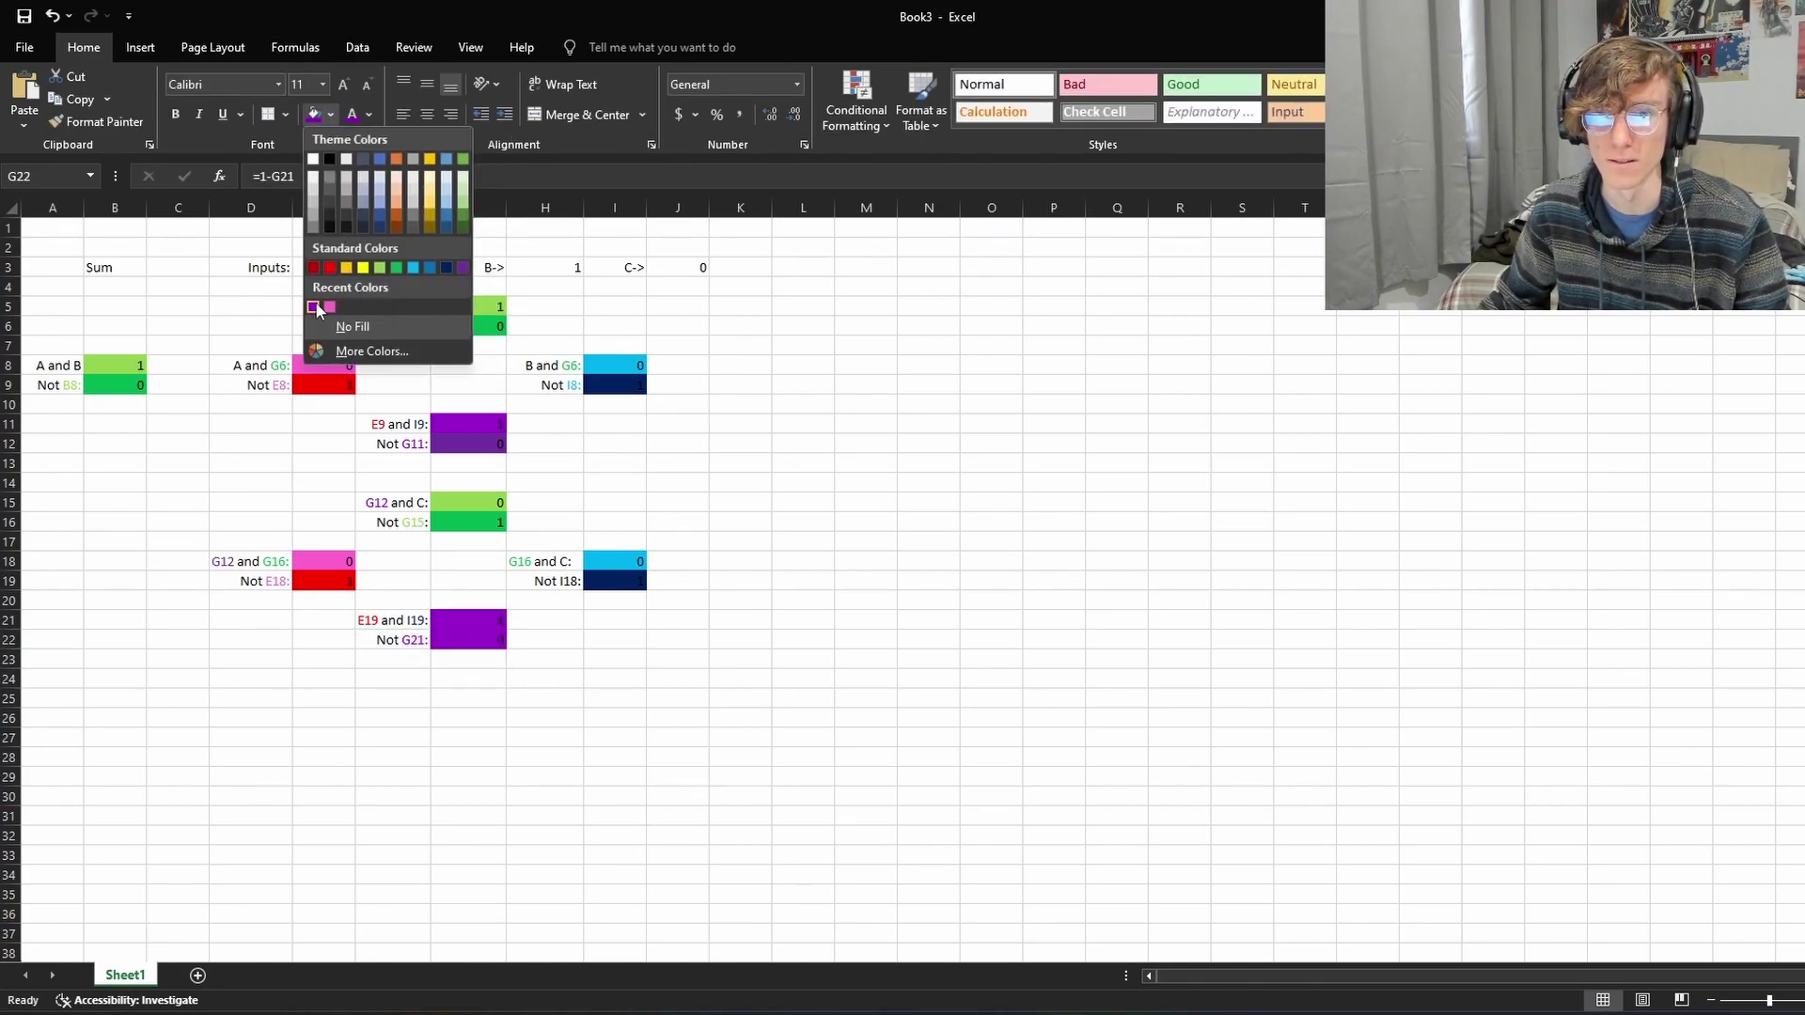
pyautogui.click(461, 267)
pyautogui.click(597, 659)
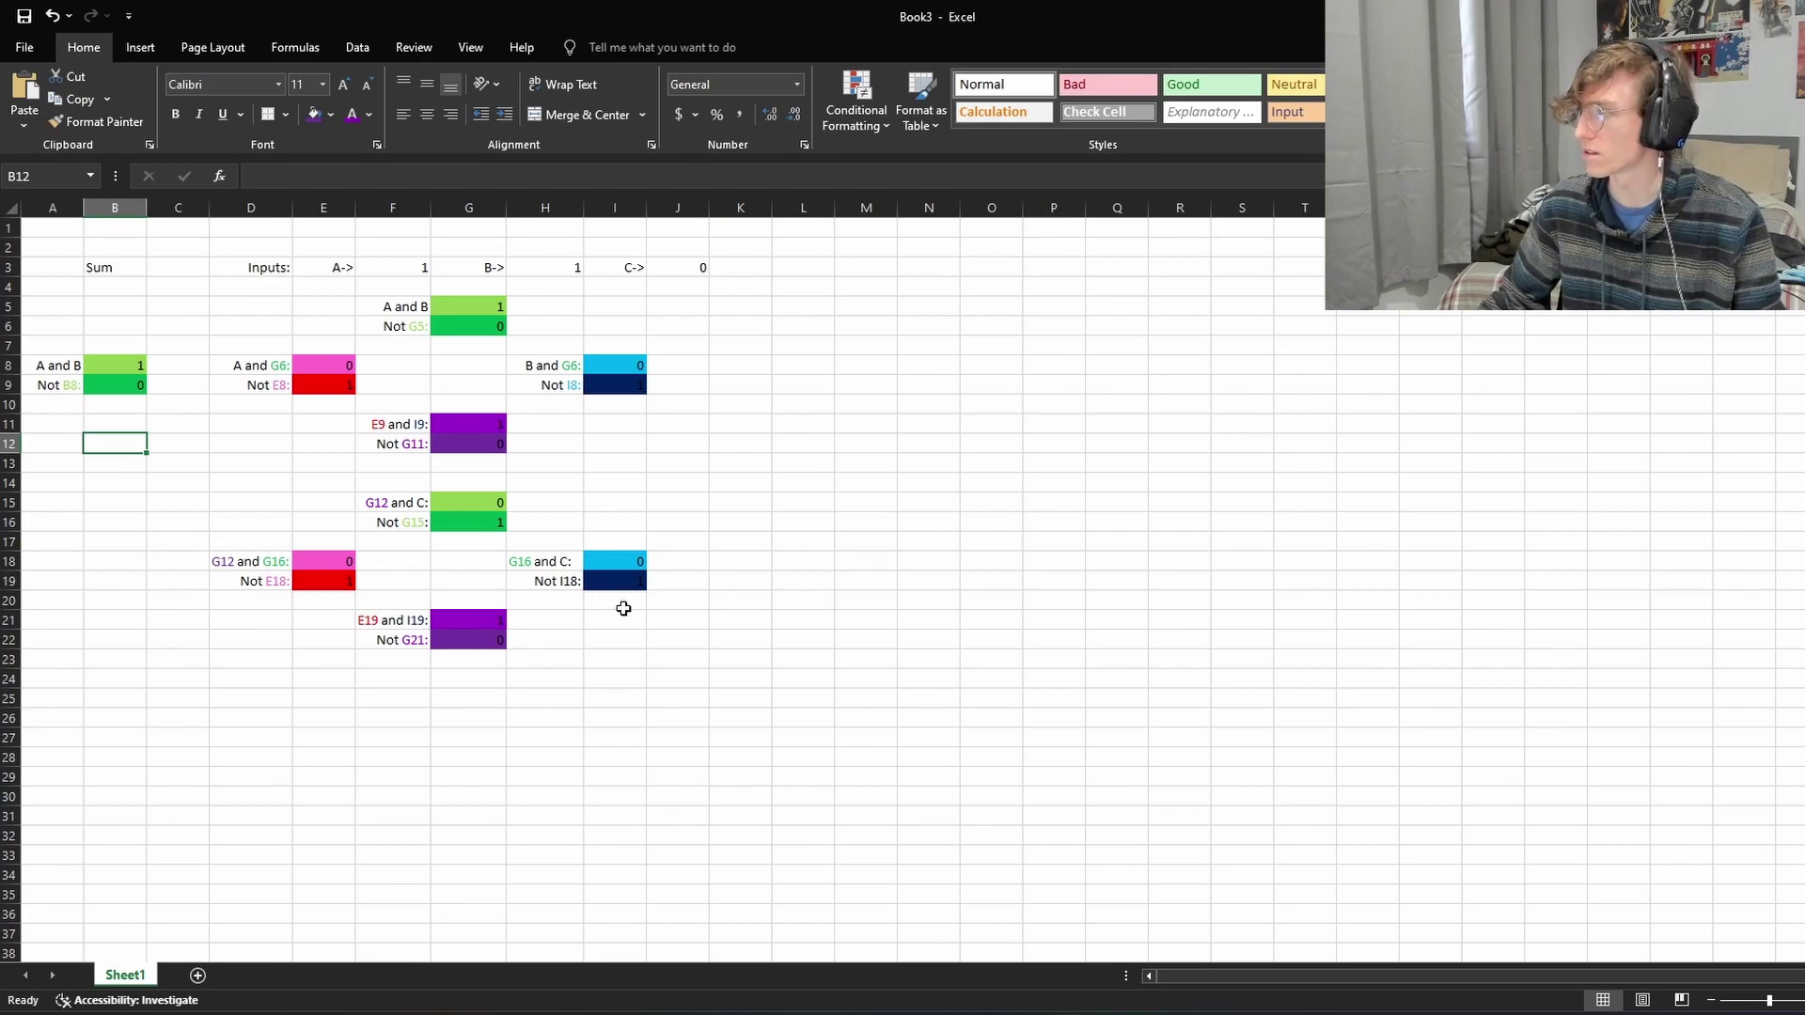
# Step: Check the formula in cell G15
pyautogui.click(485, 507)
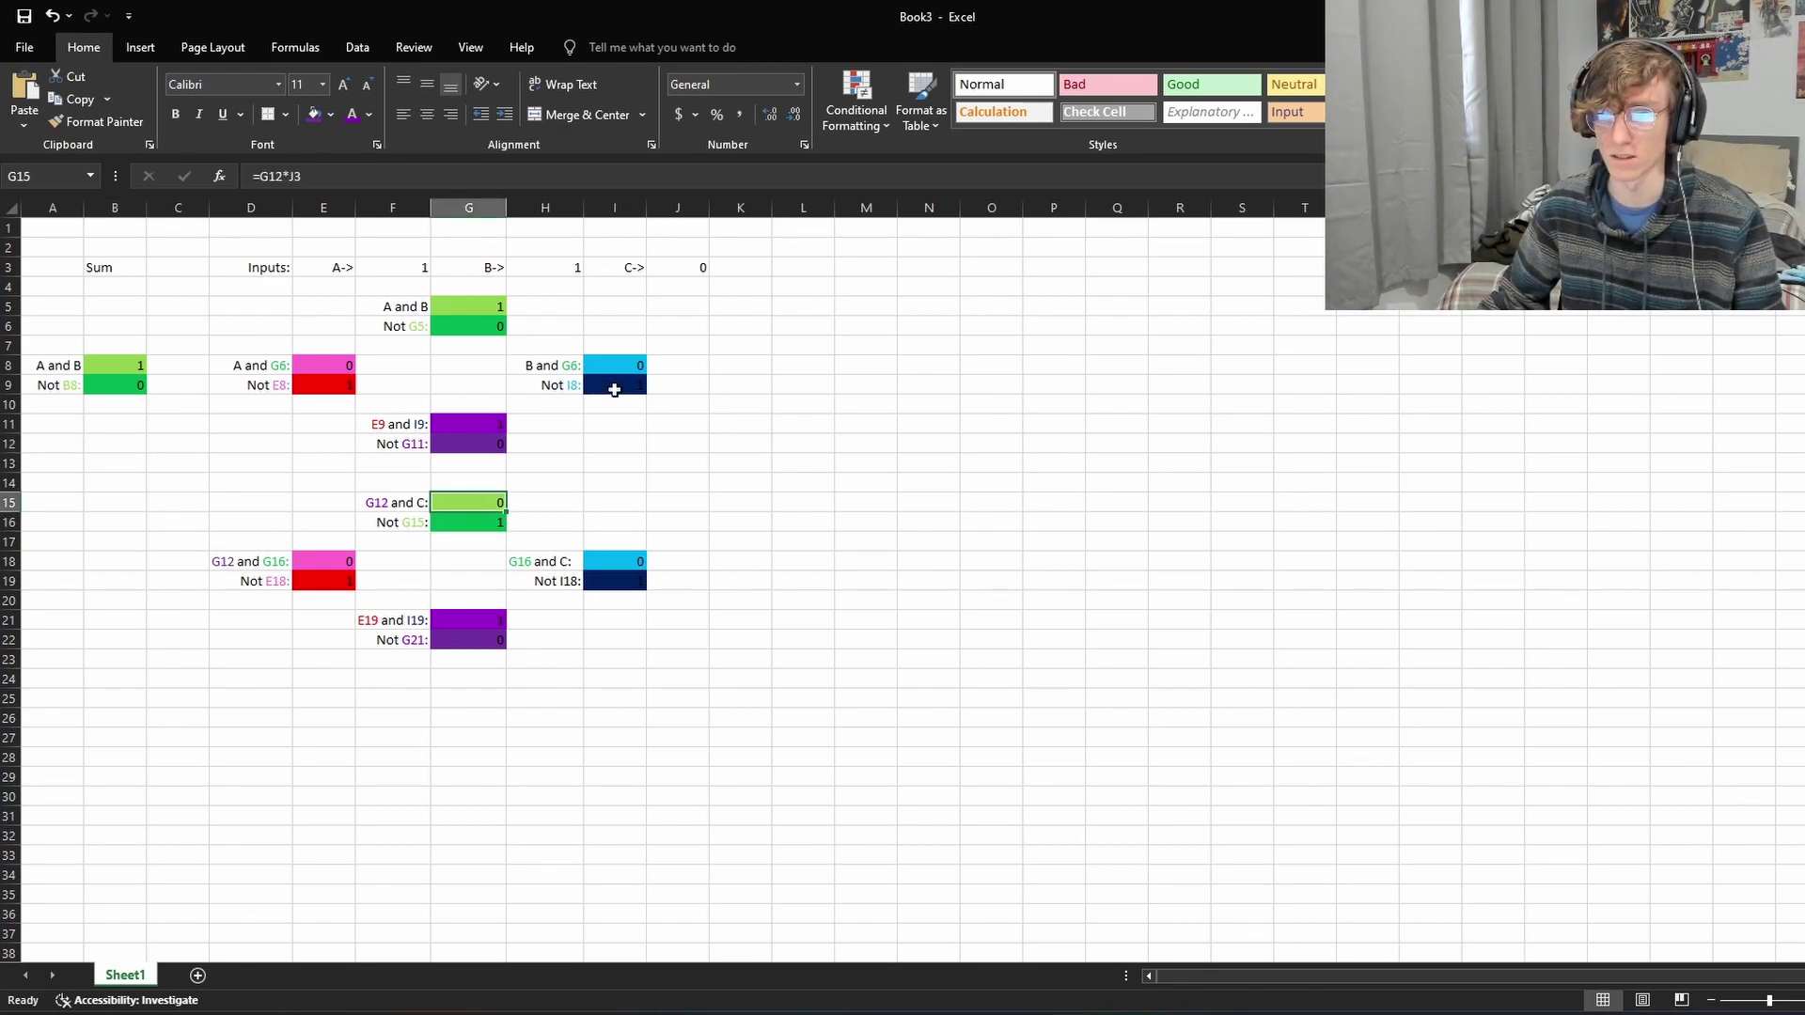
# Step: Check the value of input C in J3 and the formula in cell G12
pyautogui.click(660, 271)
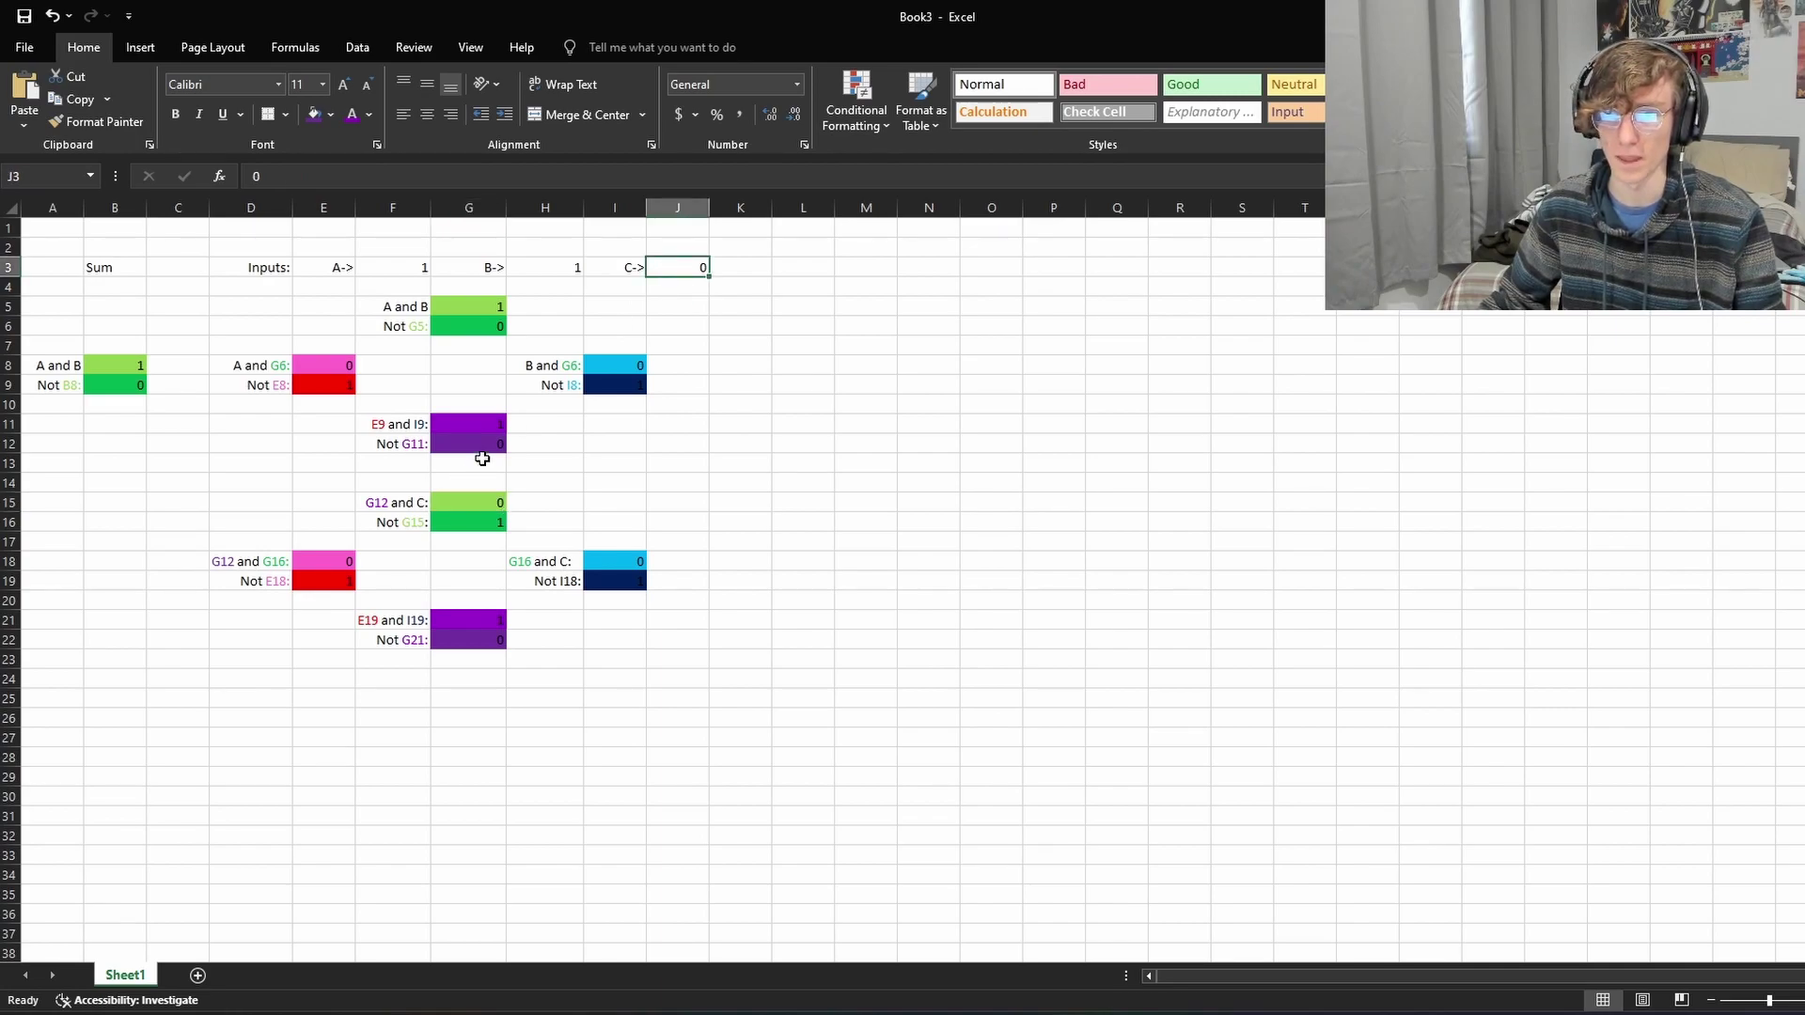
pyautogui.click(476, 447)
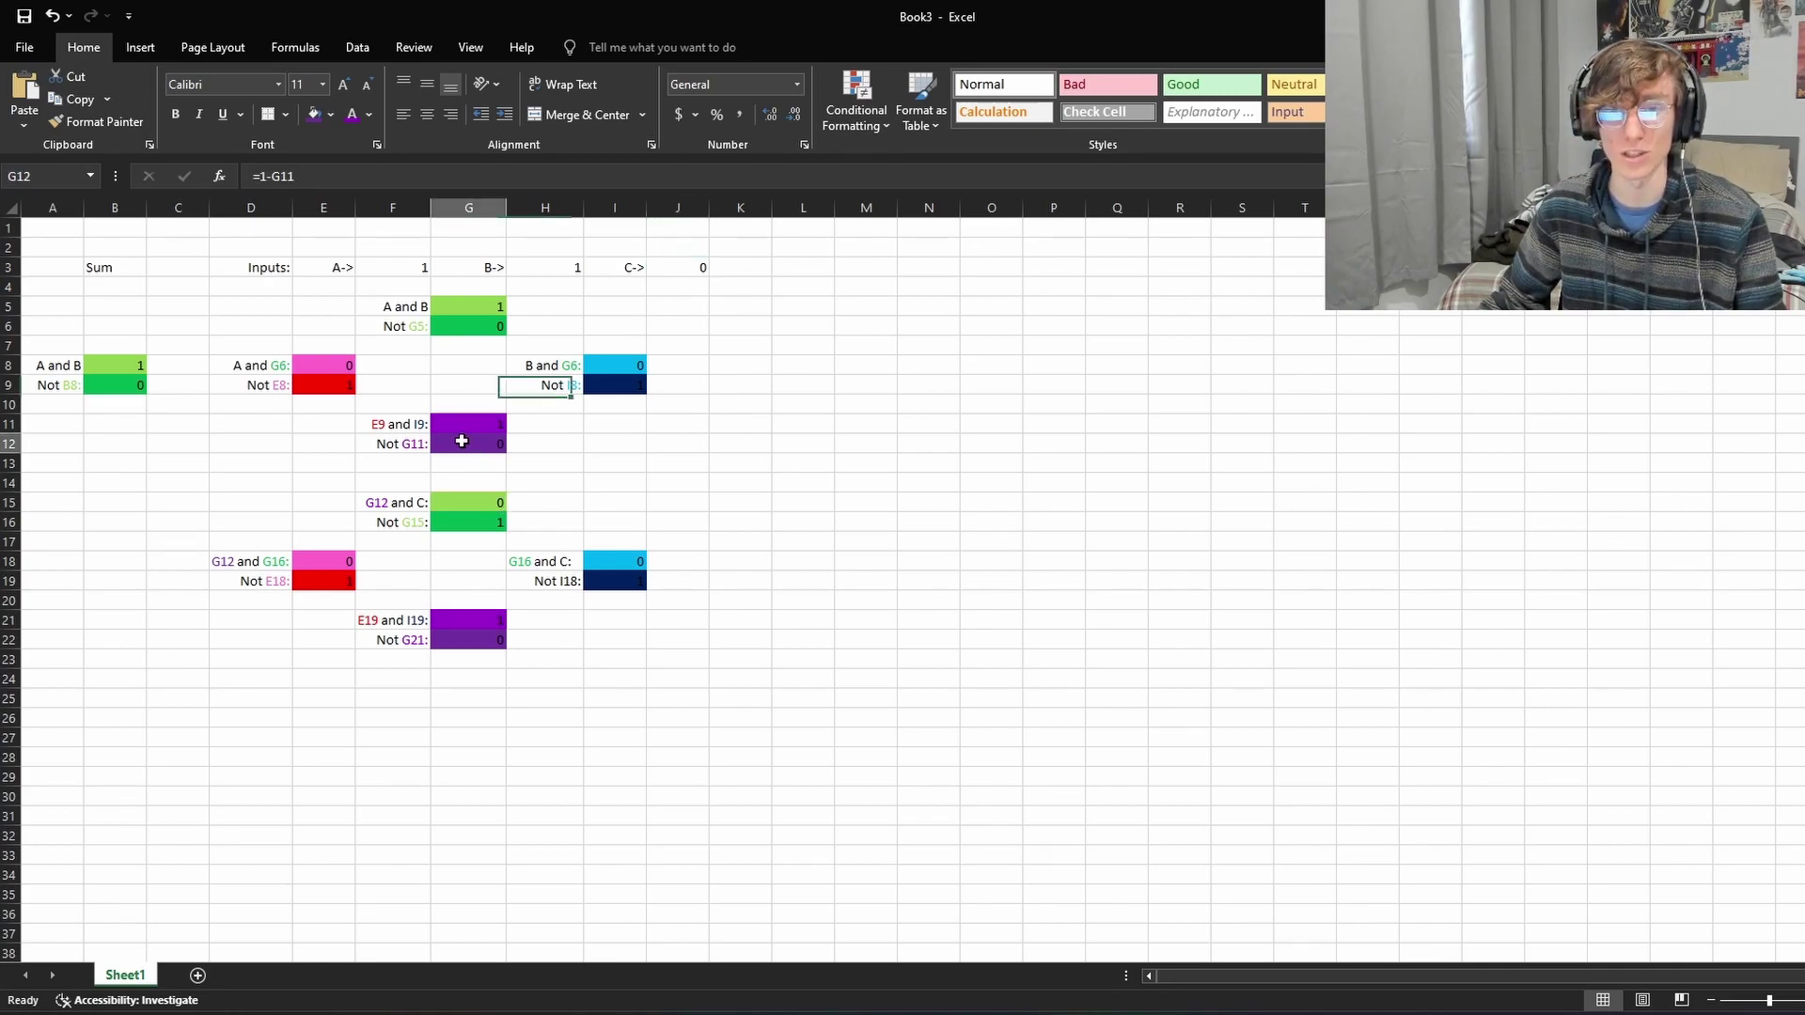
# Step: Enter the label "G12 and C:" in cell A18 and widen column A slightly to fit it
pyautogui.click(116, 564)
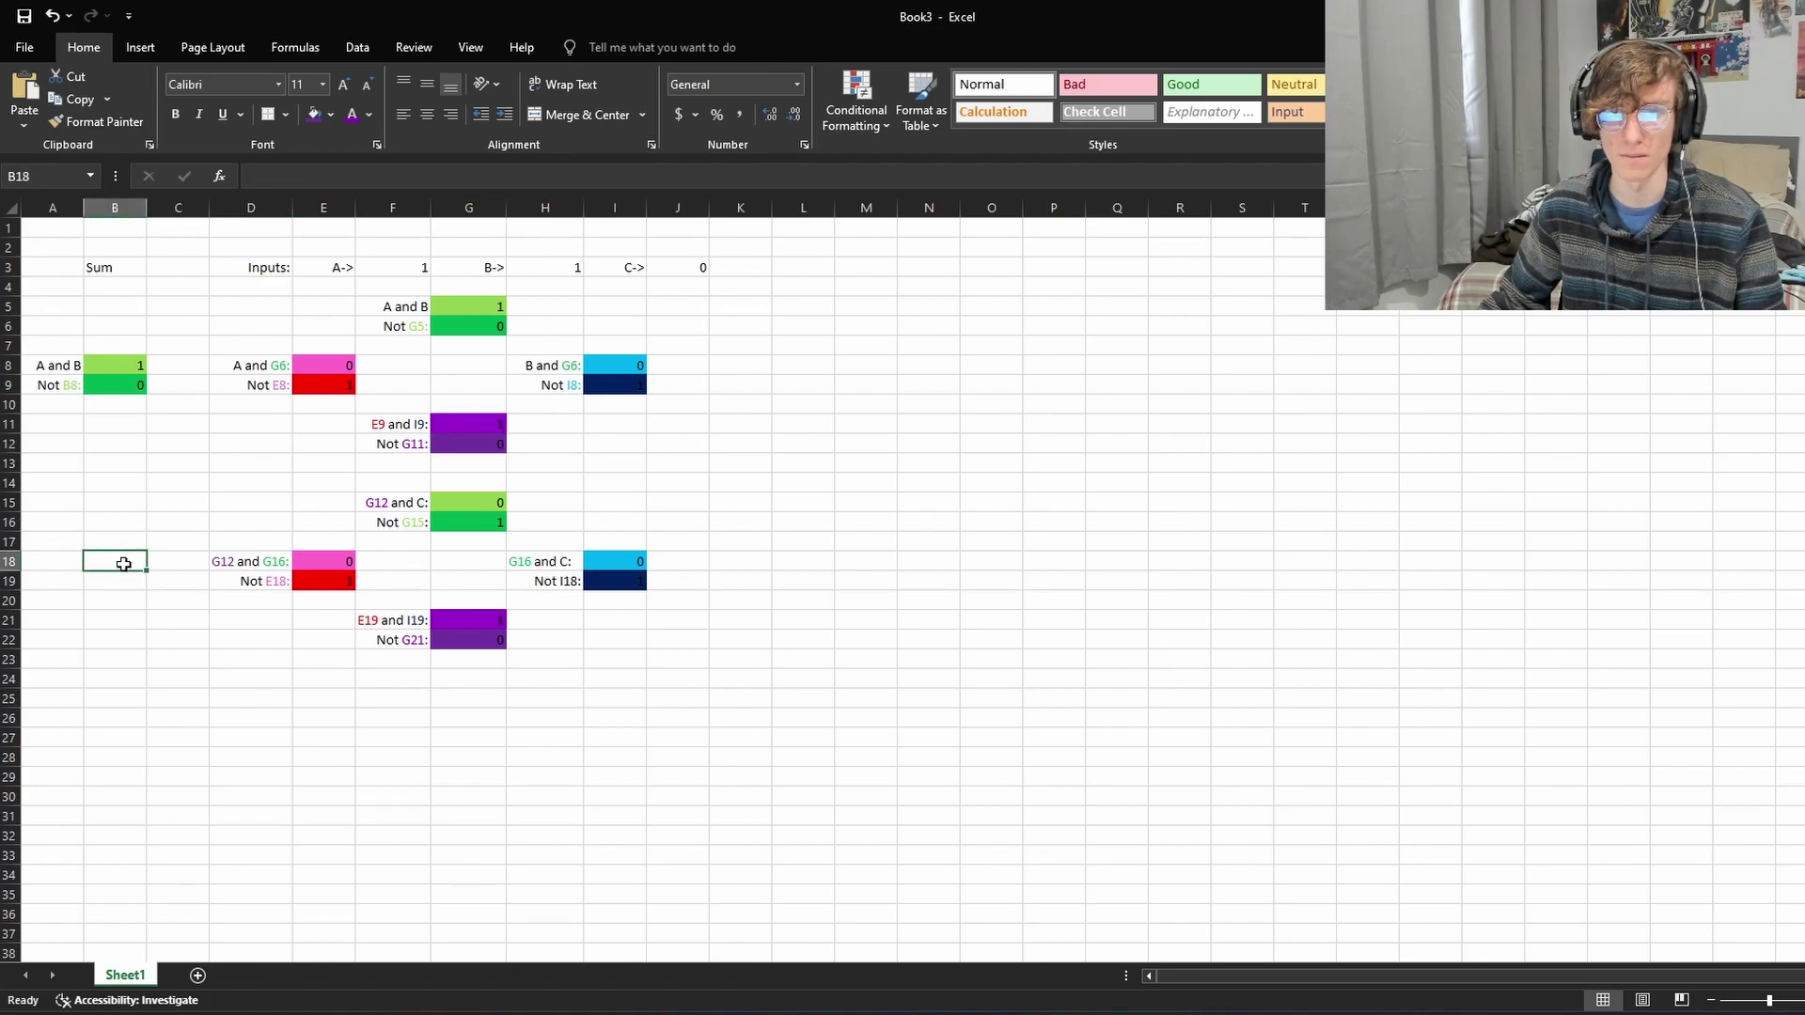
pyautogui.click(68, 562)
pyautogui.press('BackSpace')
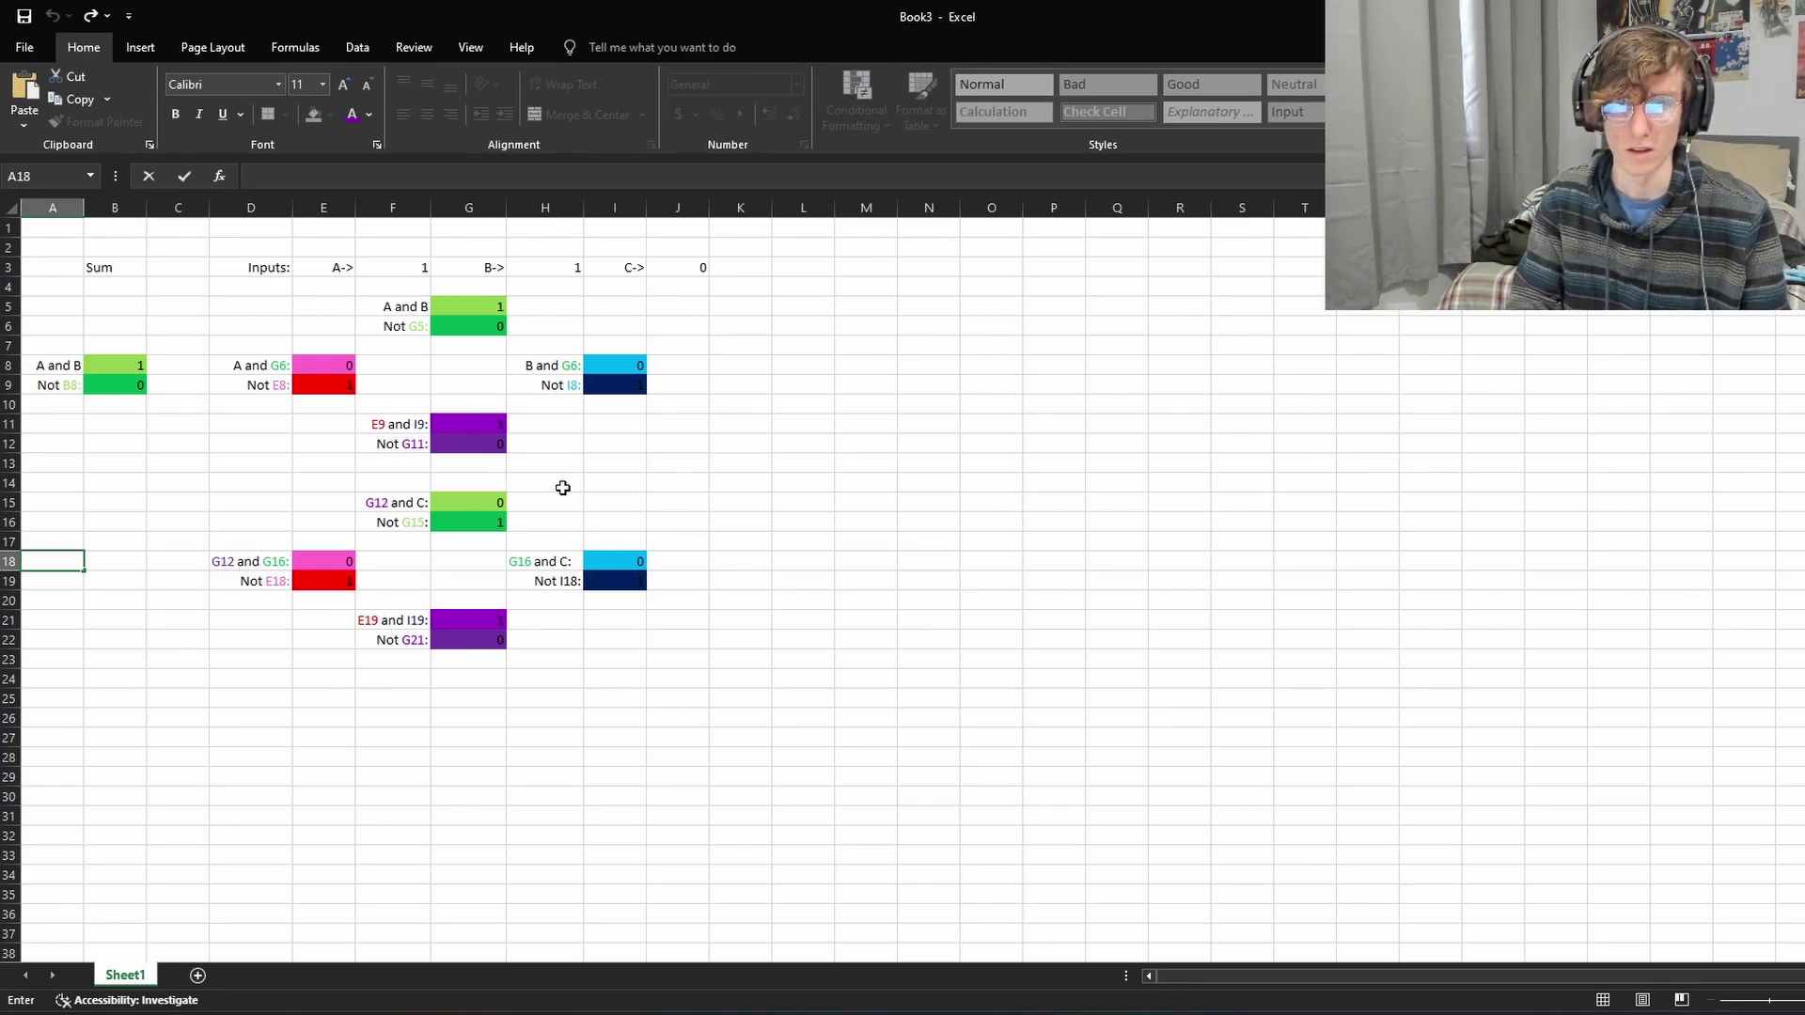
pyautogui.write('G12 and C')
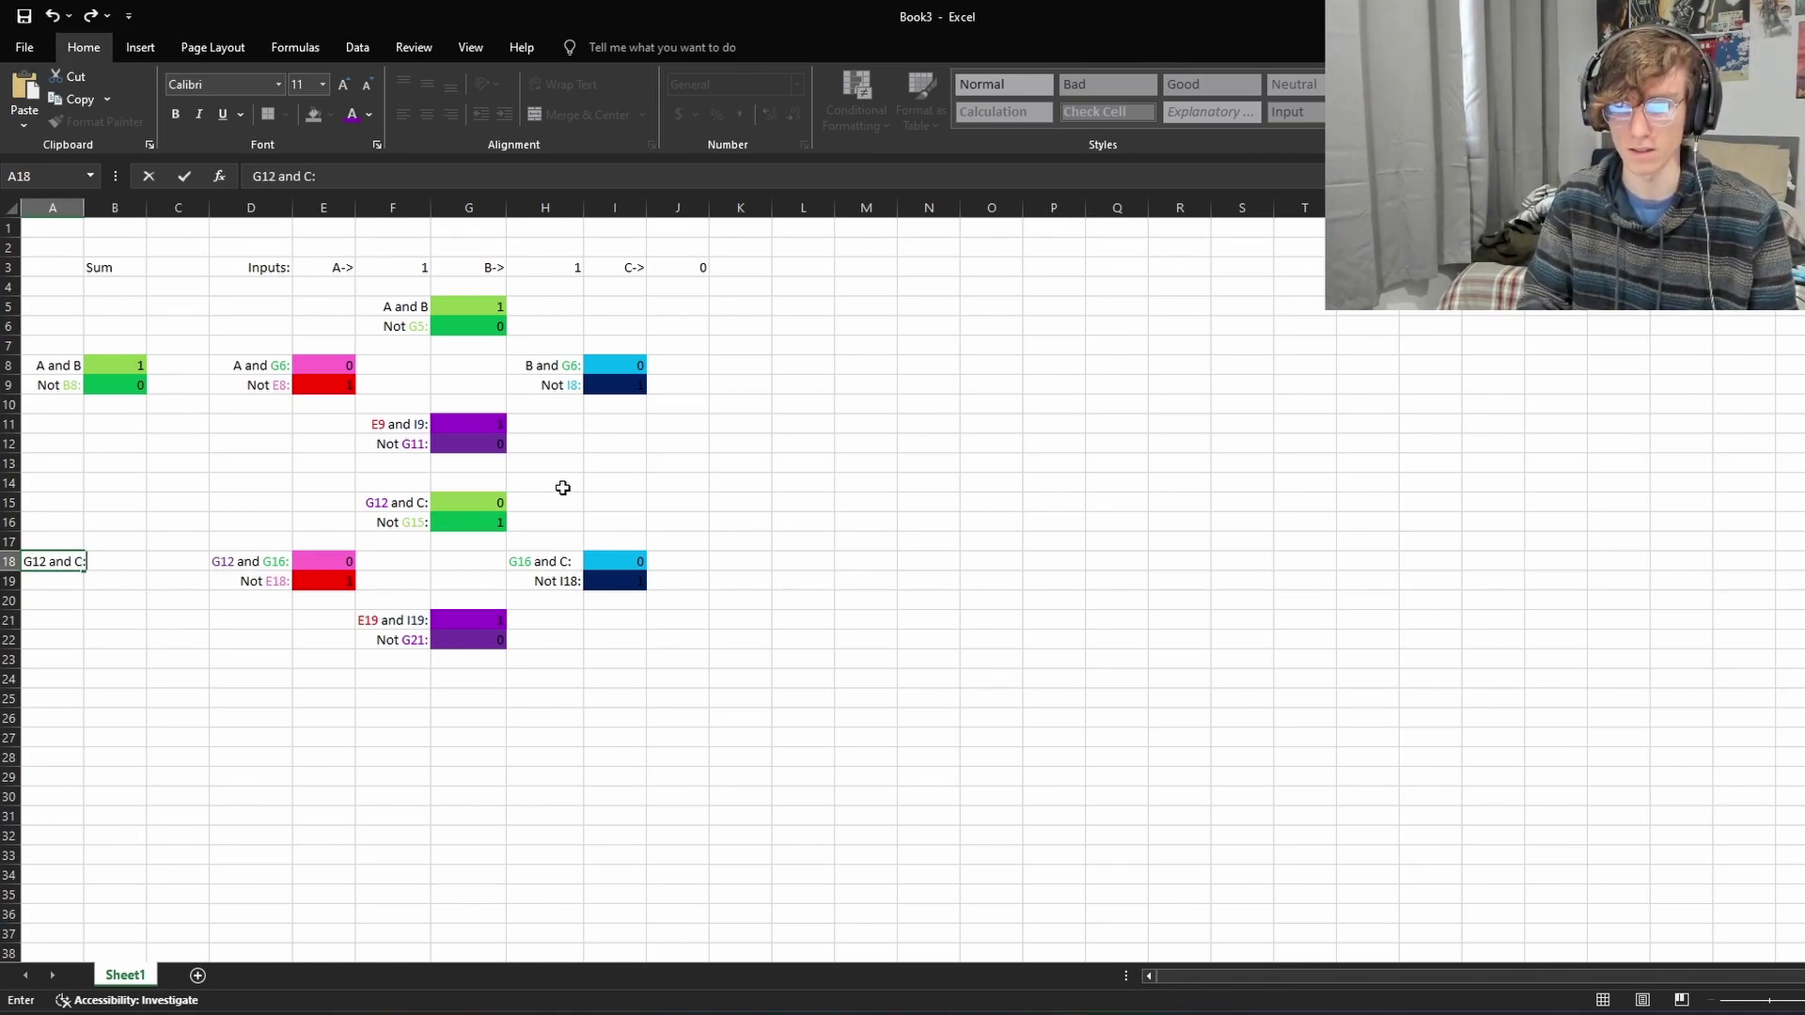
pyautogui.write(':')
pyautogui.click(230, 443)
pyautogui.moveTo(84, 208); pyautogui.dragTo(94, 208)
# Step: Colour "G12" in the A18 label with the standard purple font colour and right-align the cell
pyautogui.doubleClick(54, 562)
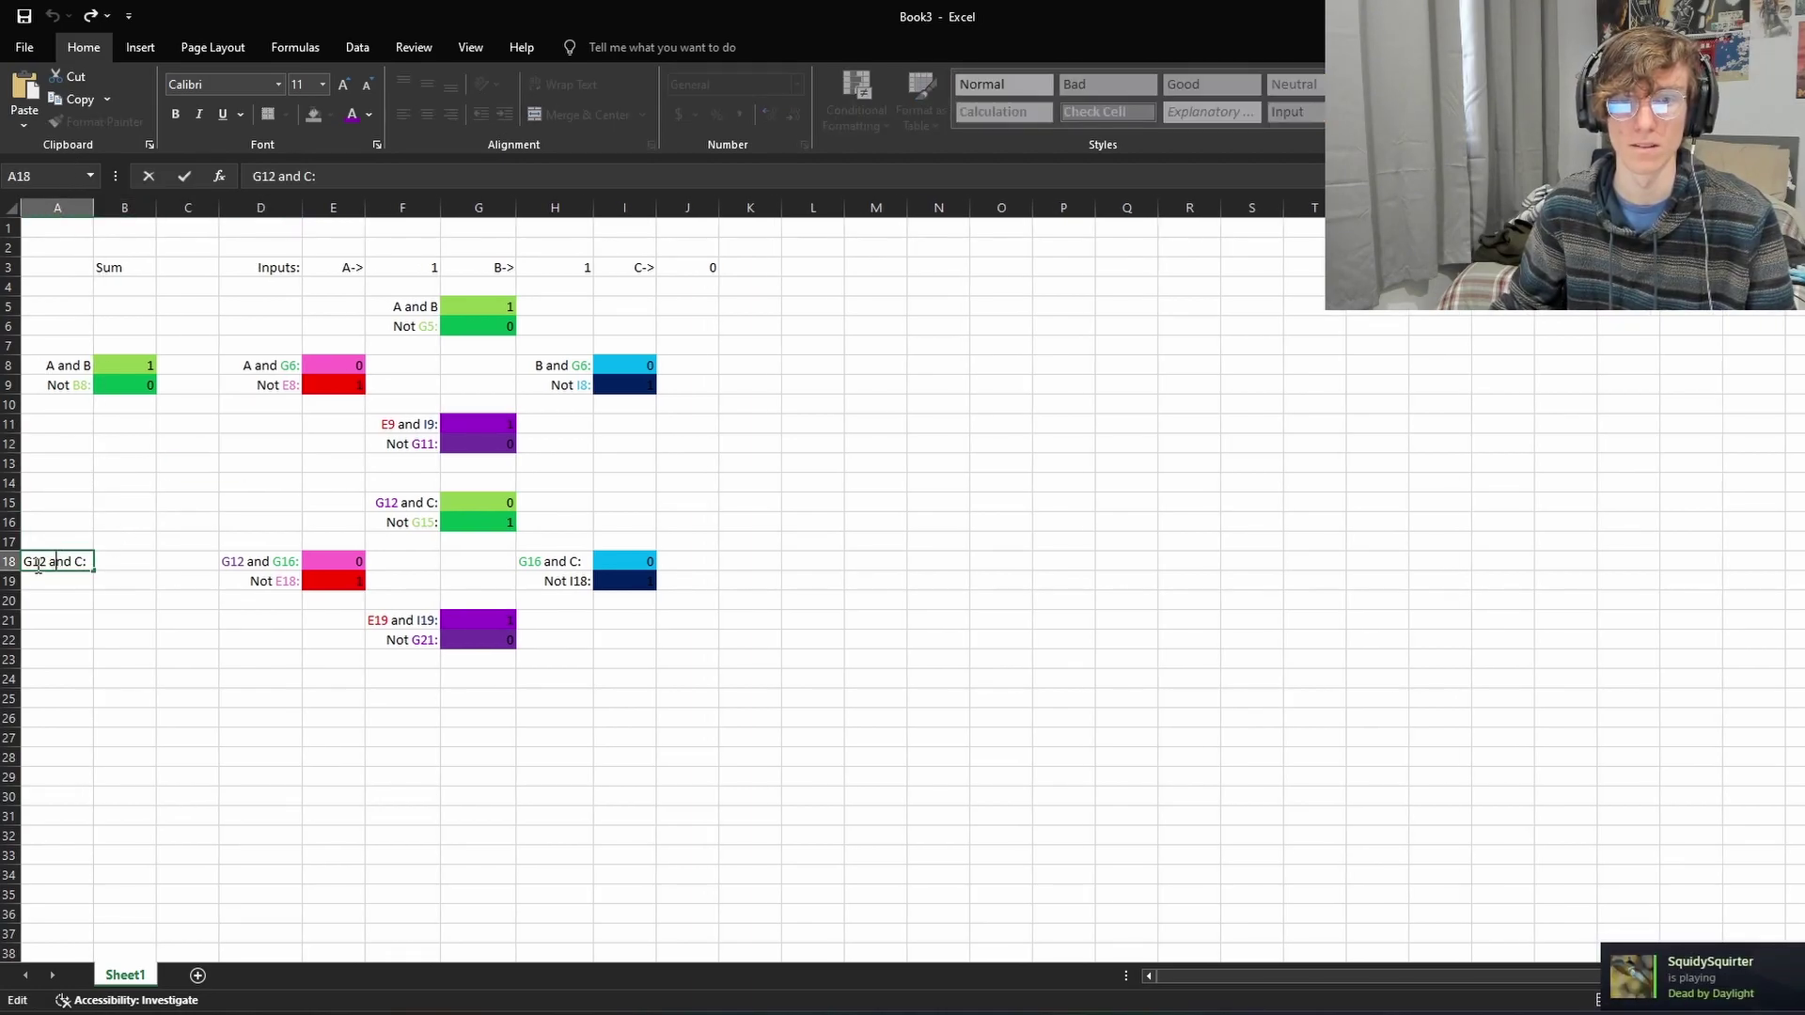
pyautogui.doubleClick(45, 561)
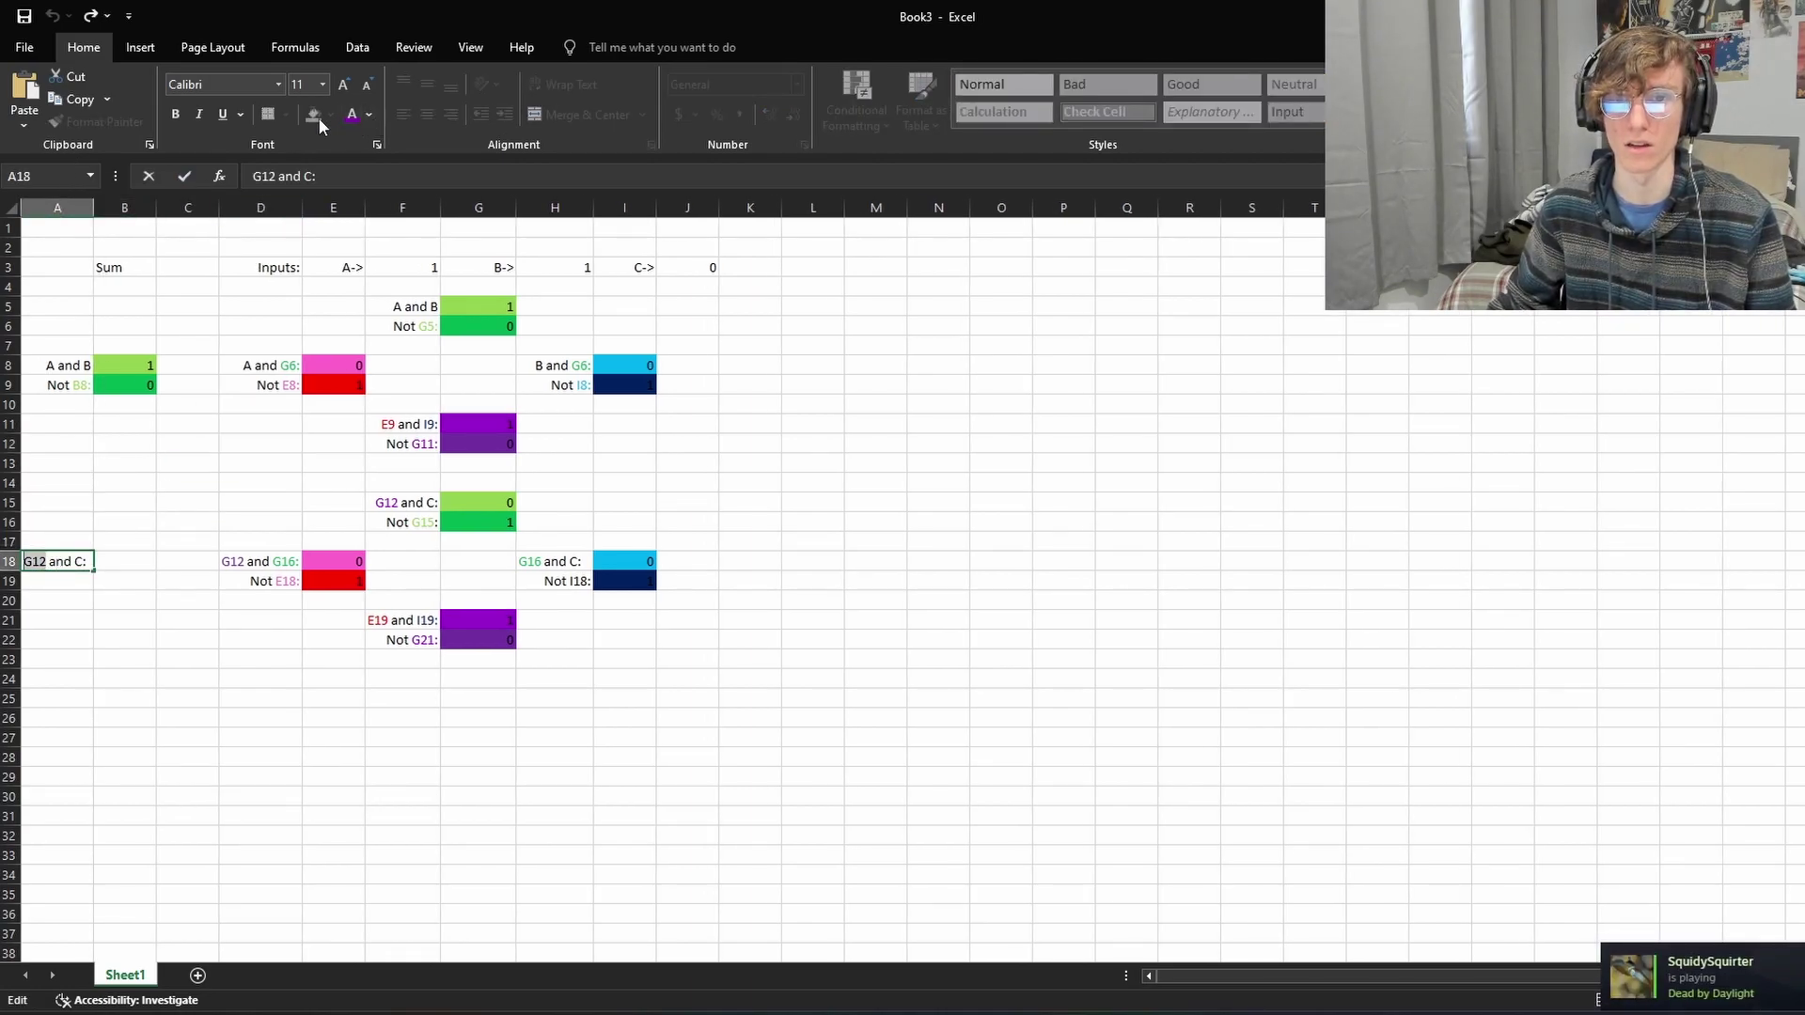
pyautogui.click(369, 113)
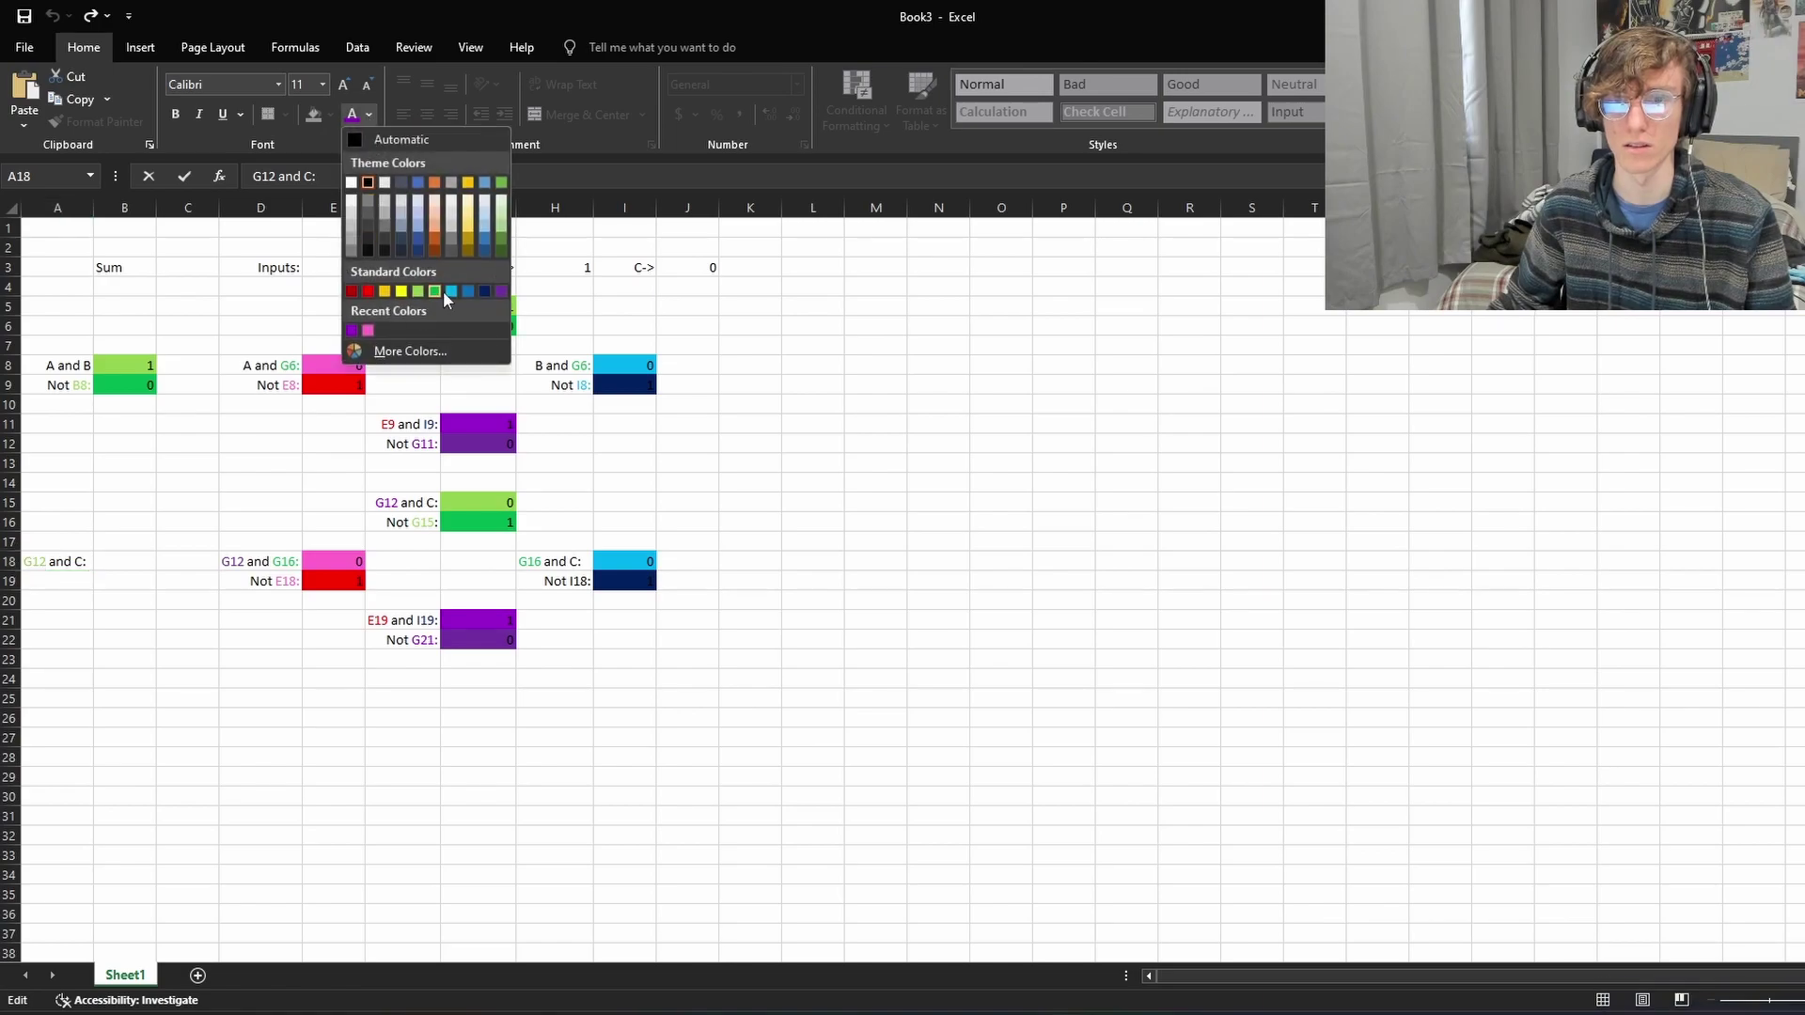
pyautogui.click(494, 290)
pyautogui.click(127, 561)
pyautogui.press('Left')
pyautogui.click(128, 559)
pyautogui.click(72, 561)
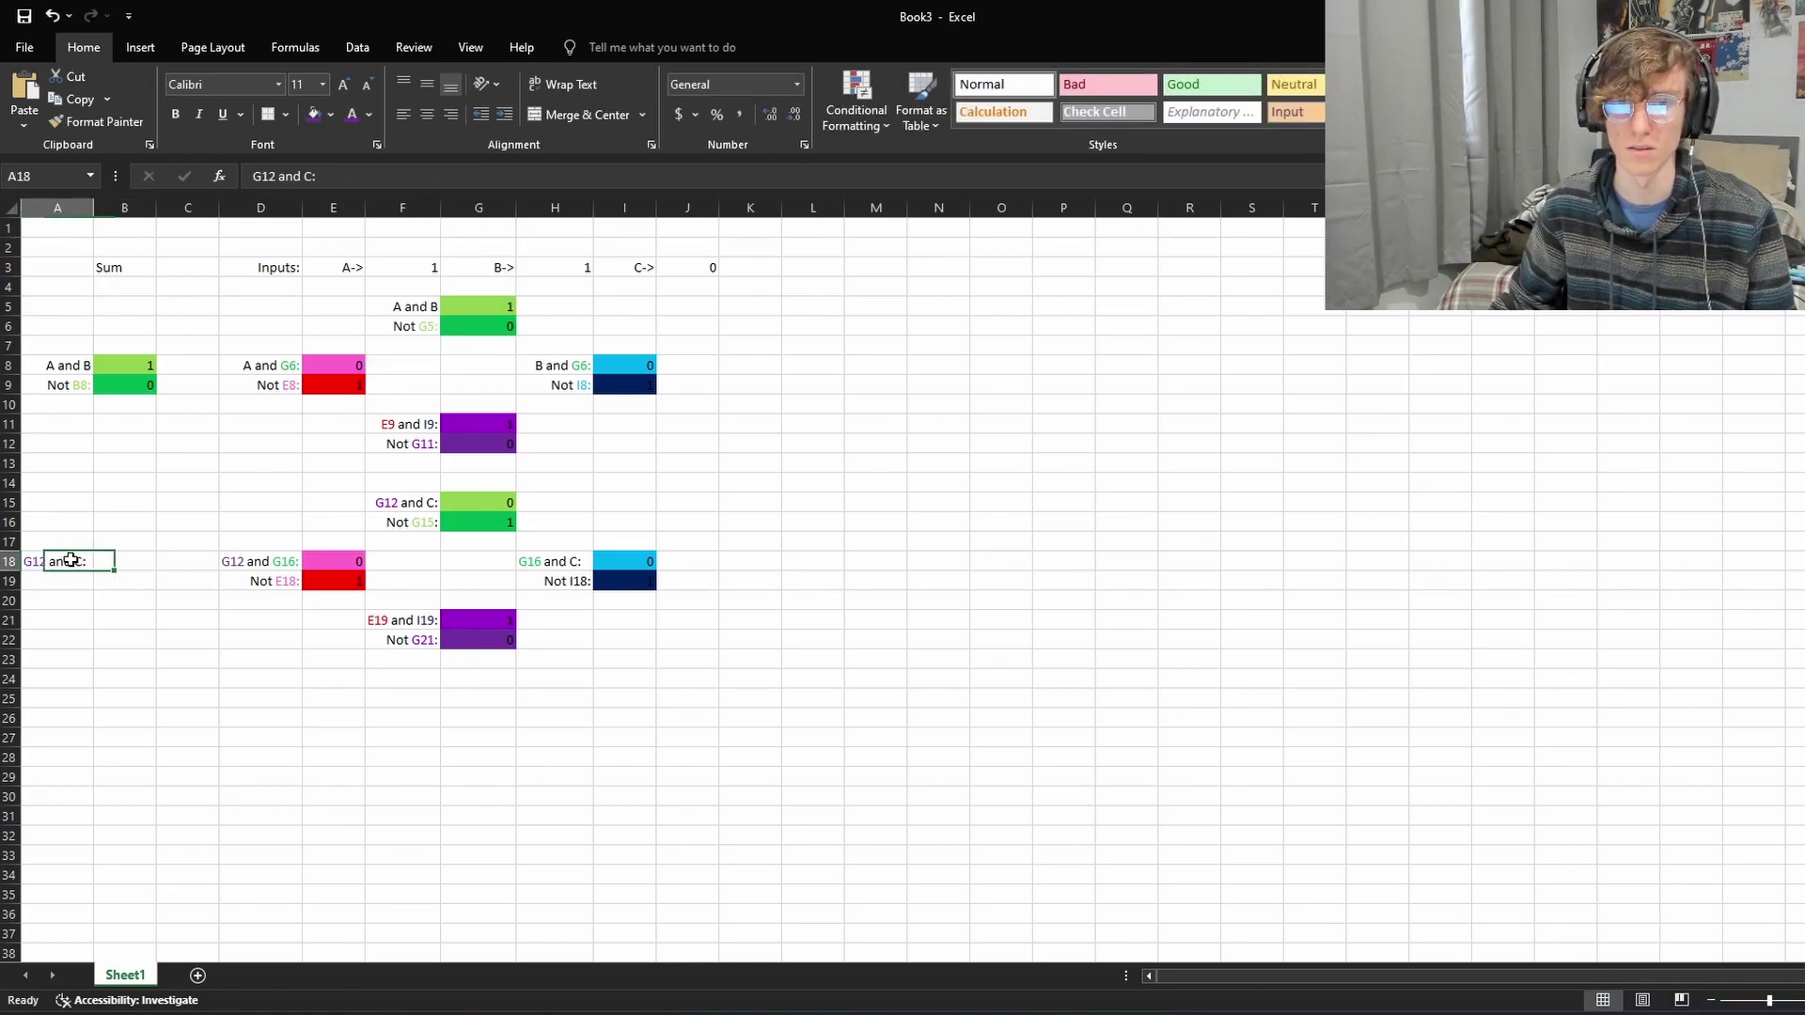
pyautogui.click(450, 114)
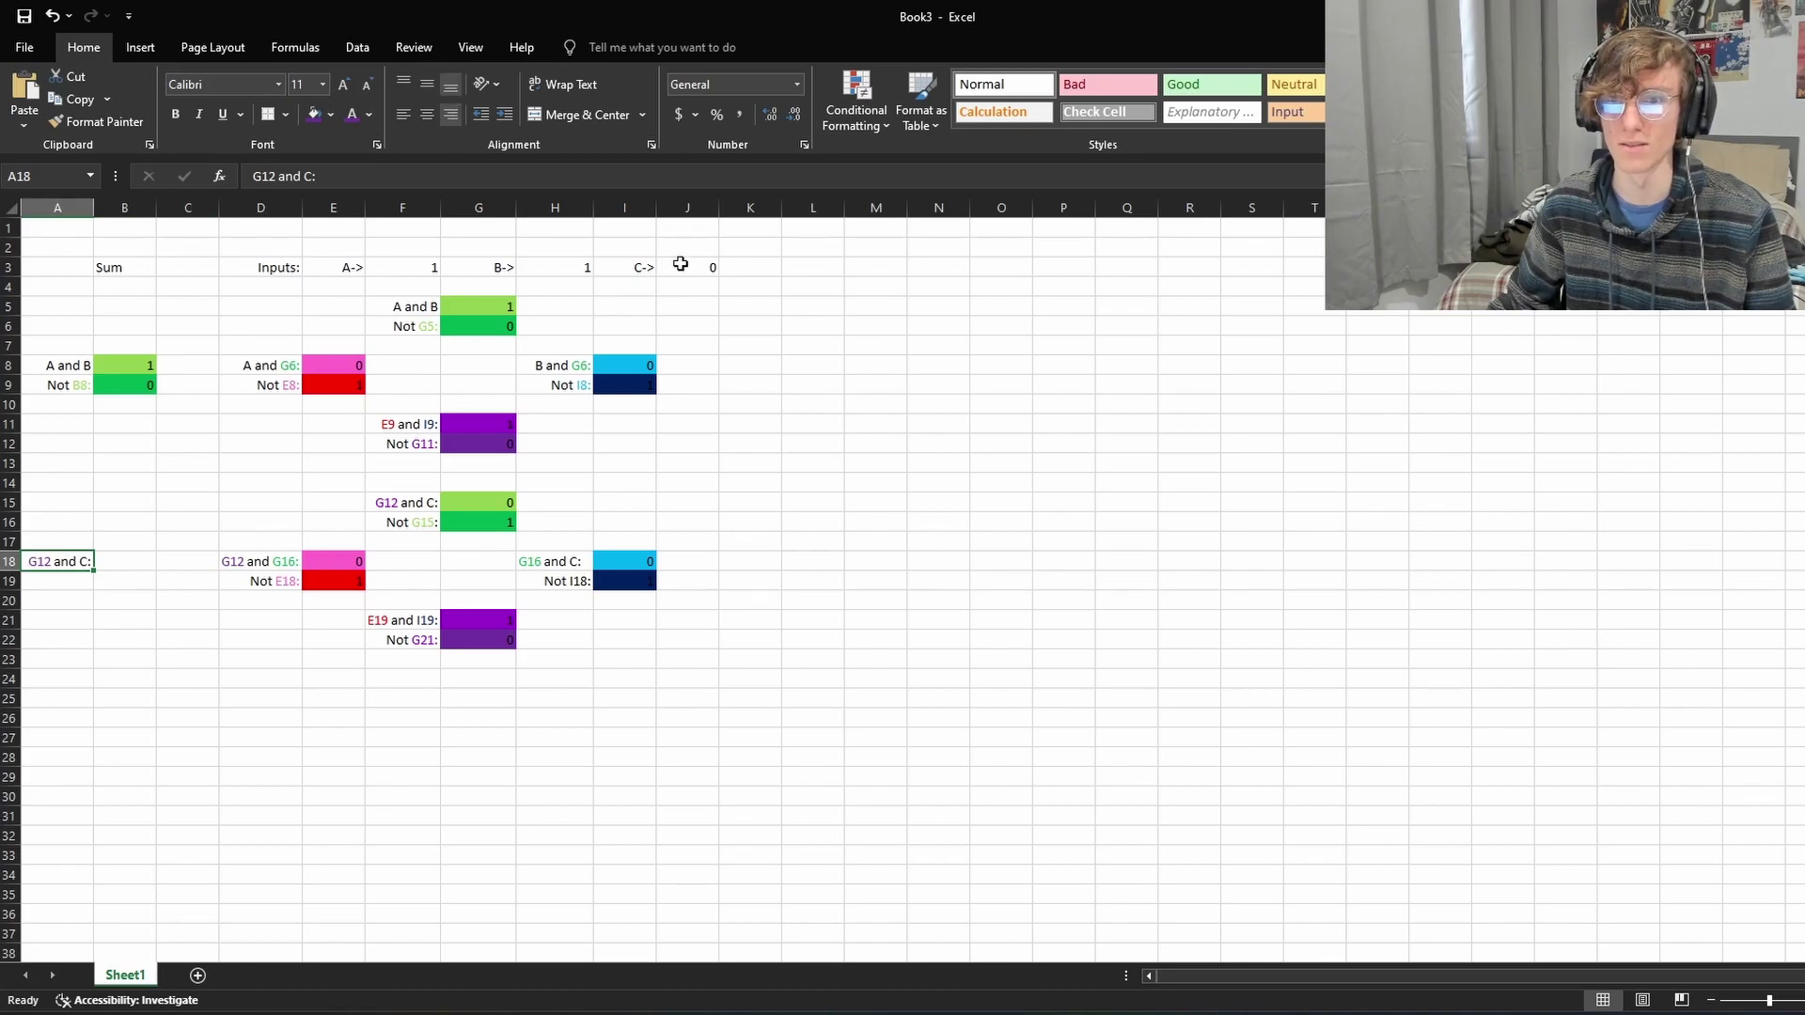
# Step: Enter the formula =G12*J3 in cell B18
pyautogui.click(702, 285)
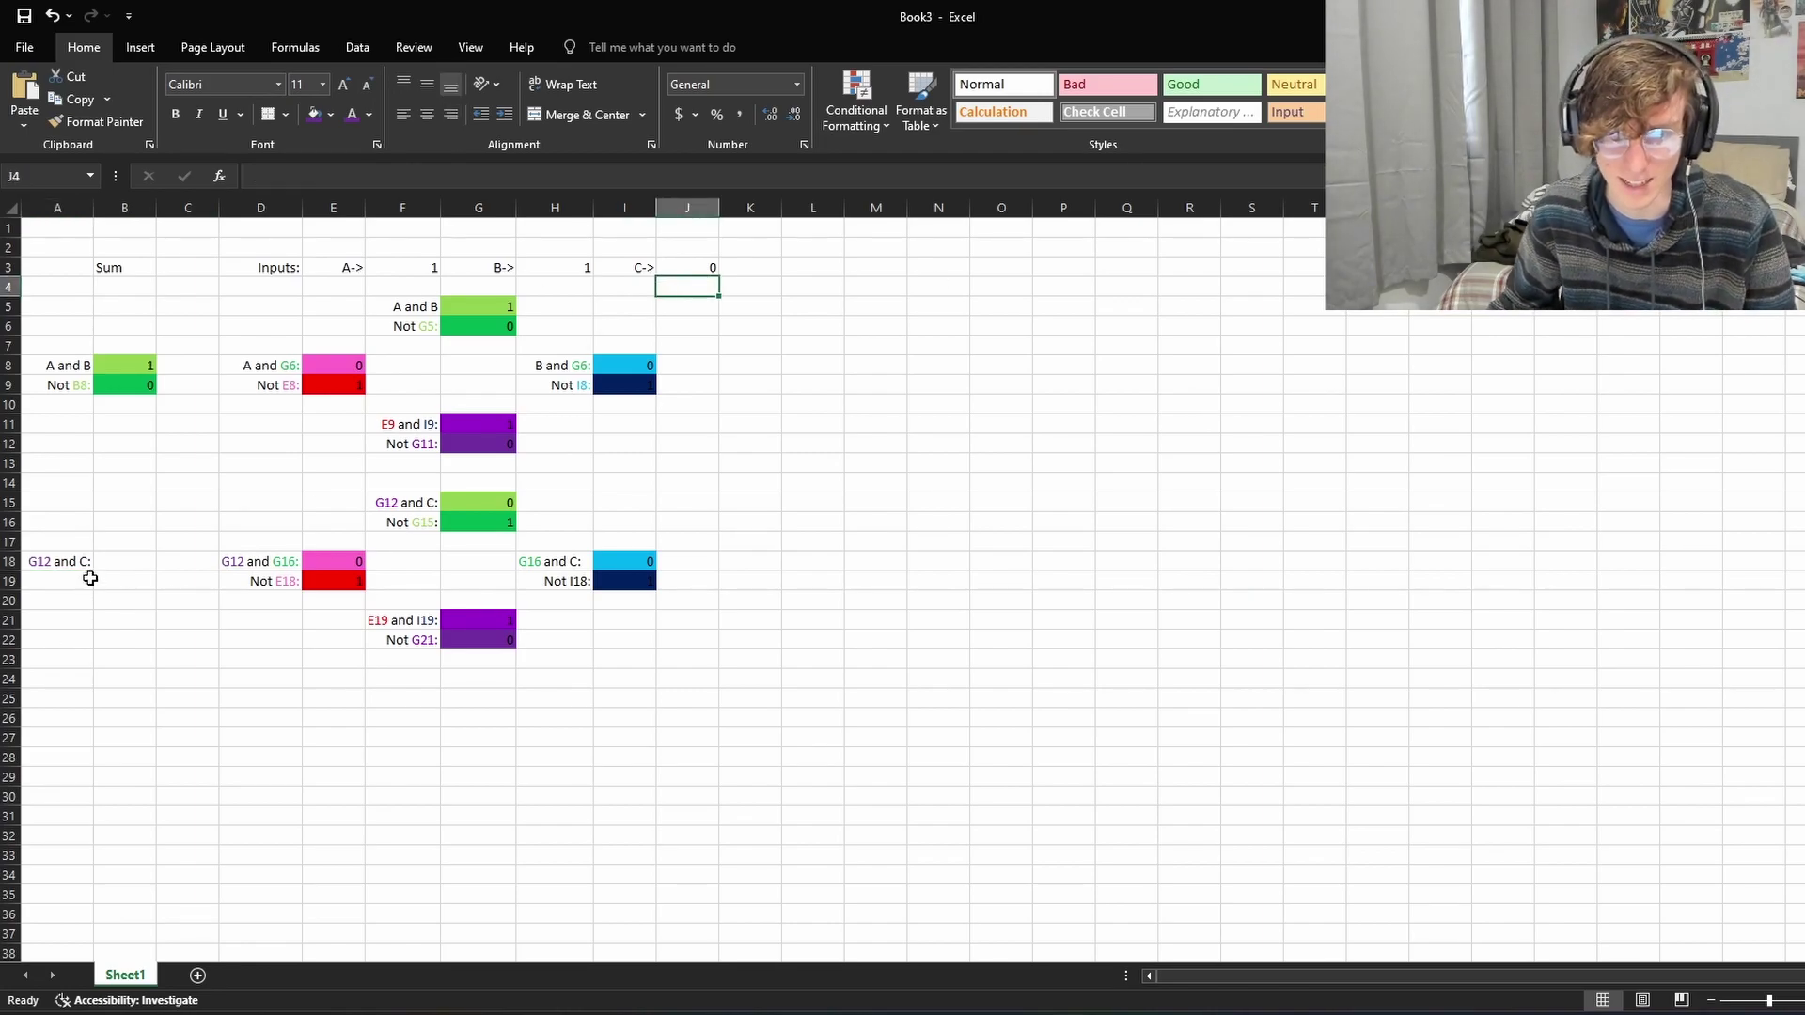
pyautogui.click(126, 561)
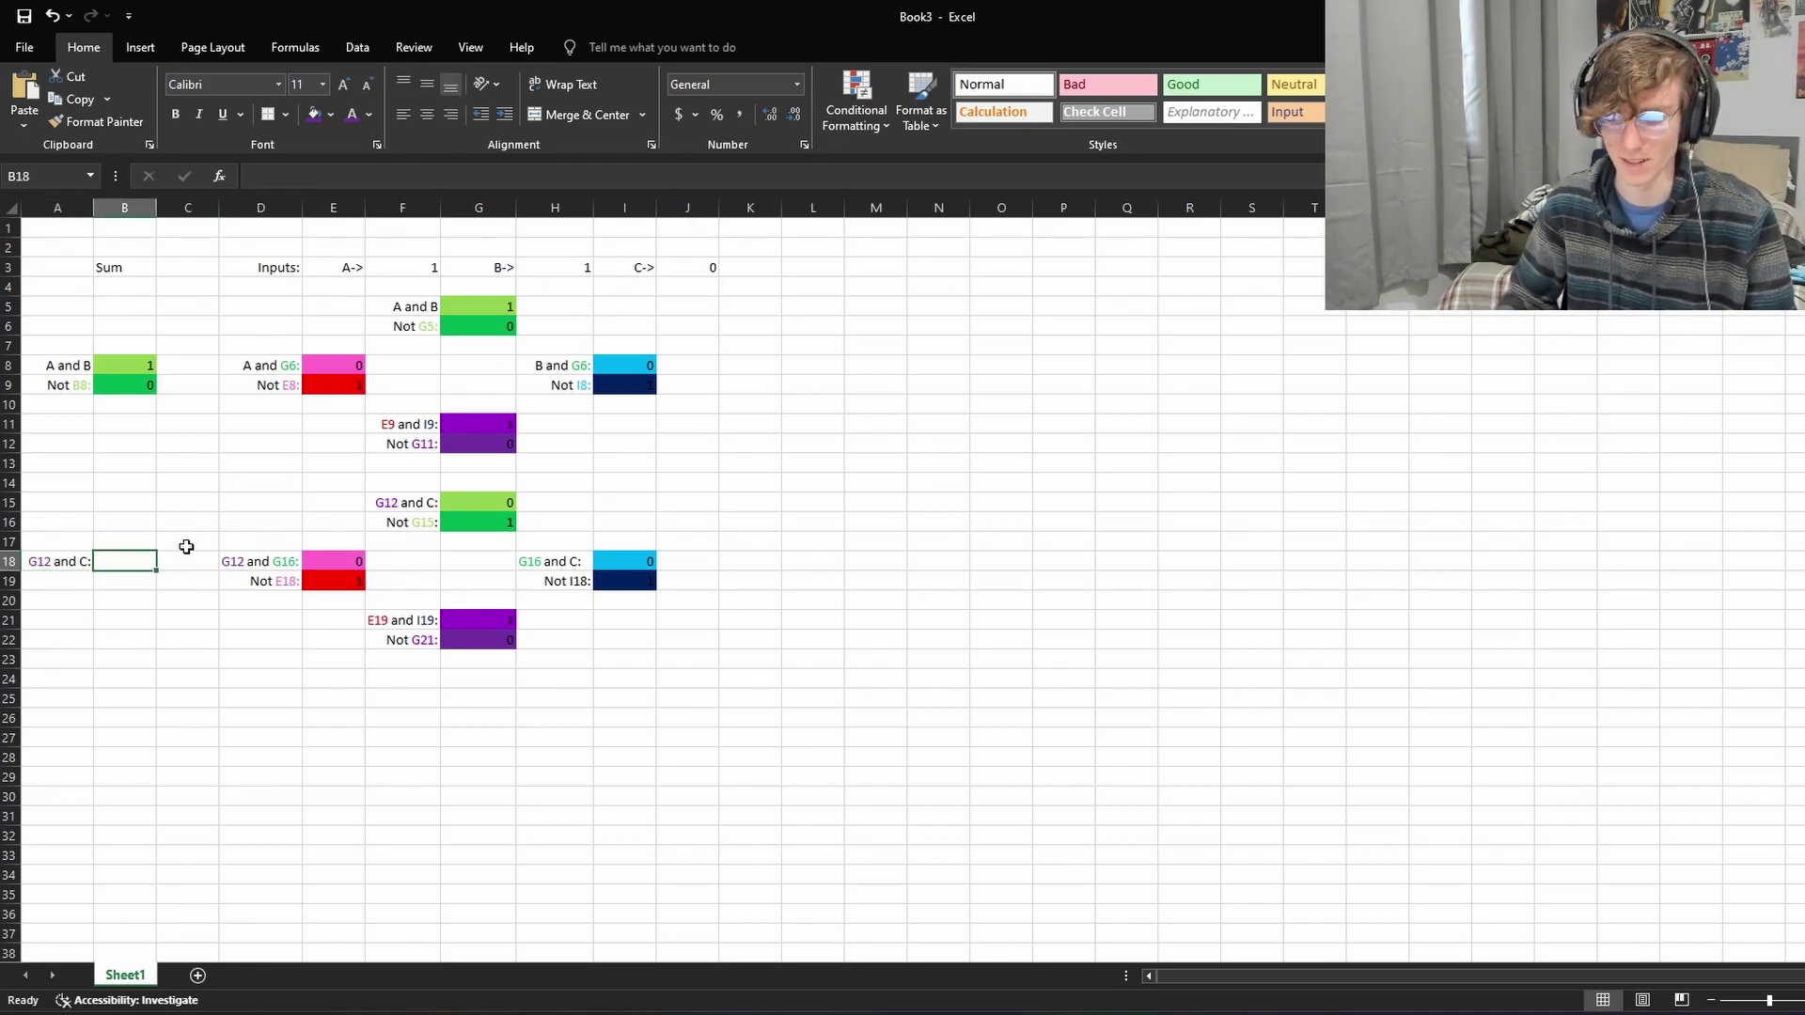
pyautogui.click(472, 438)
pyautogui.click(112, 569)
pyautogui.write('=')
pyautogui.click(473, 443)
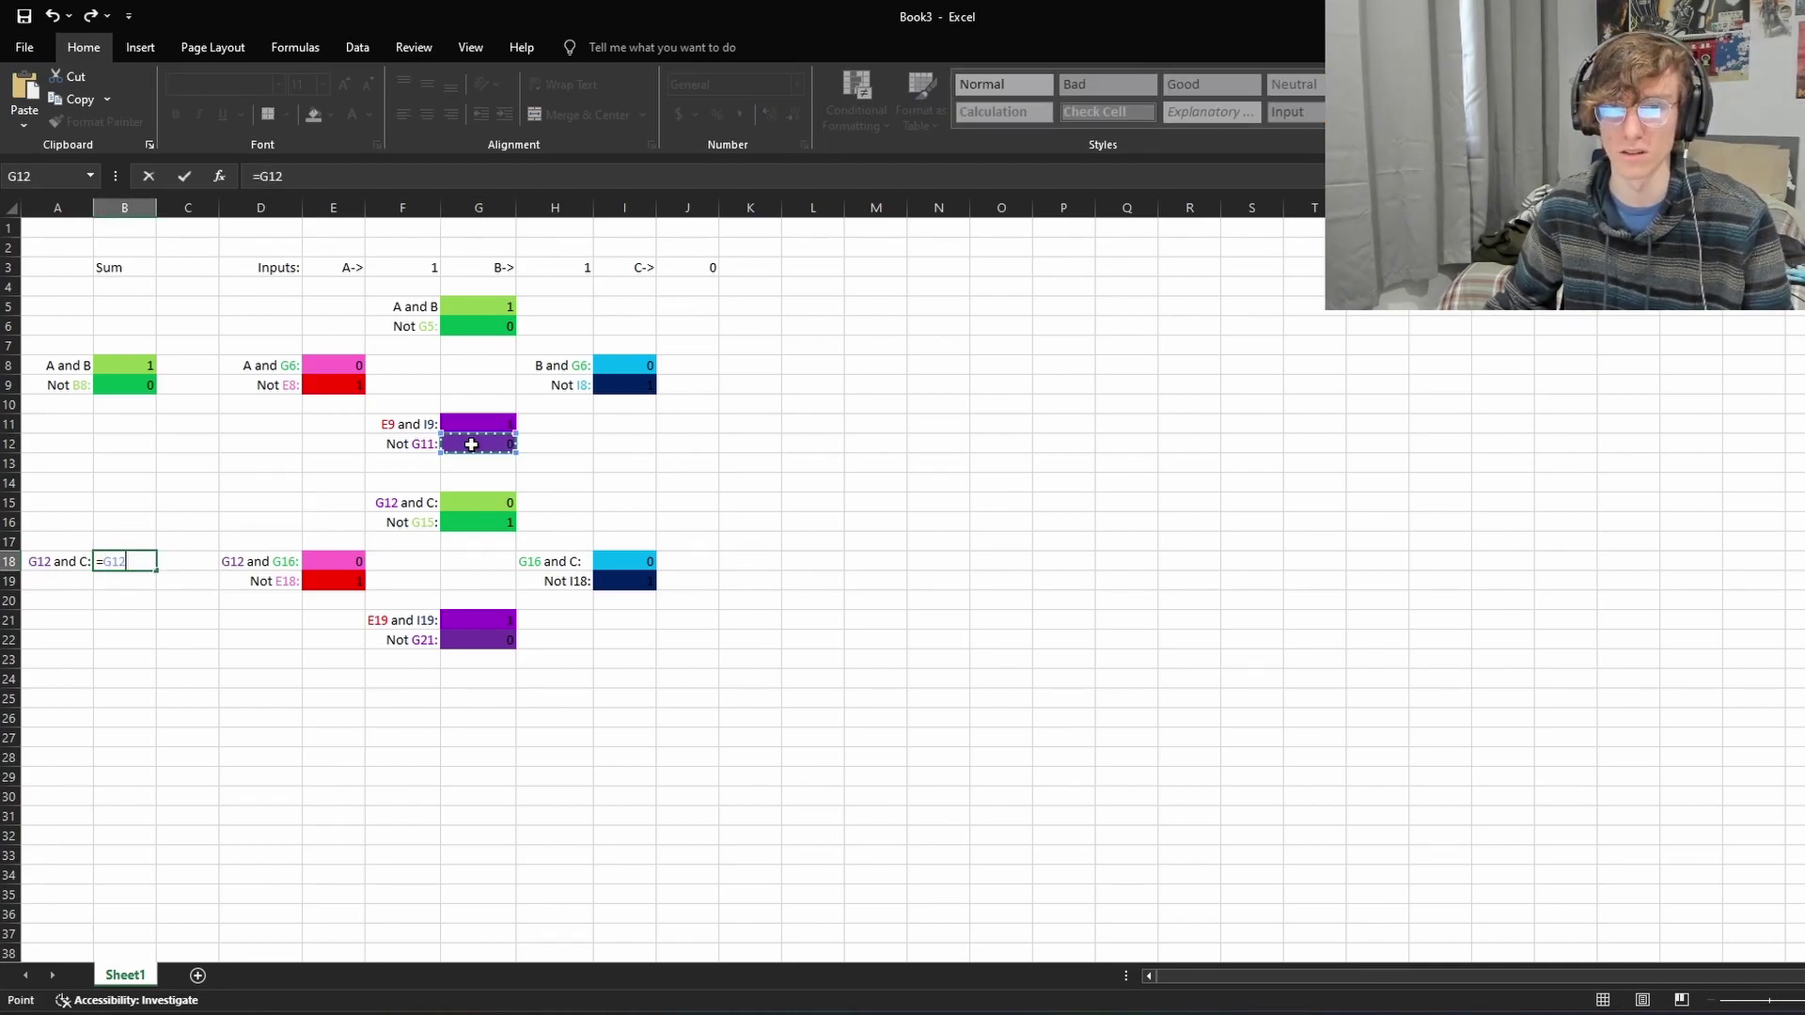
pyautogui.write('*')
pyautogui.click(710, 267)
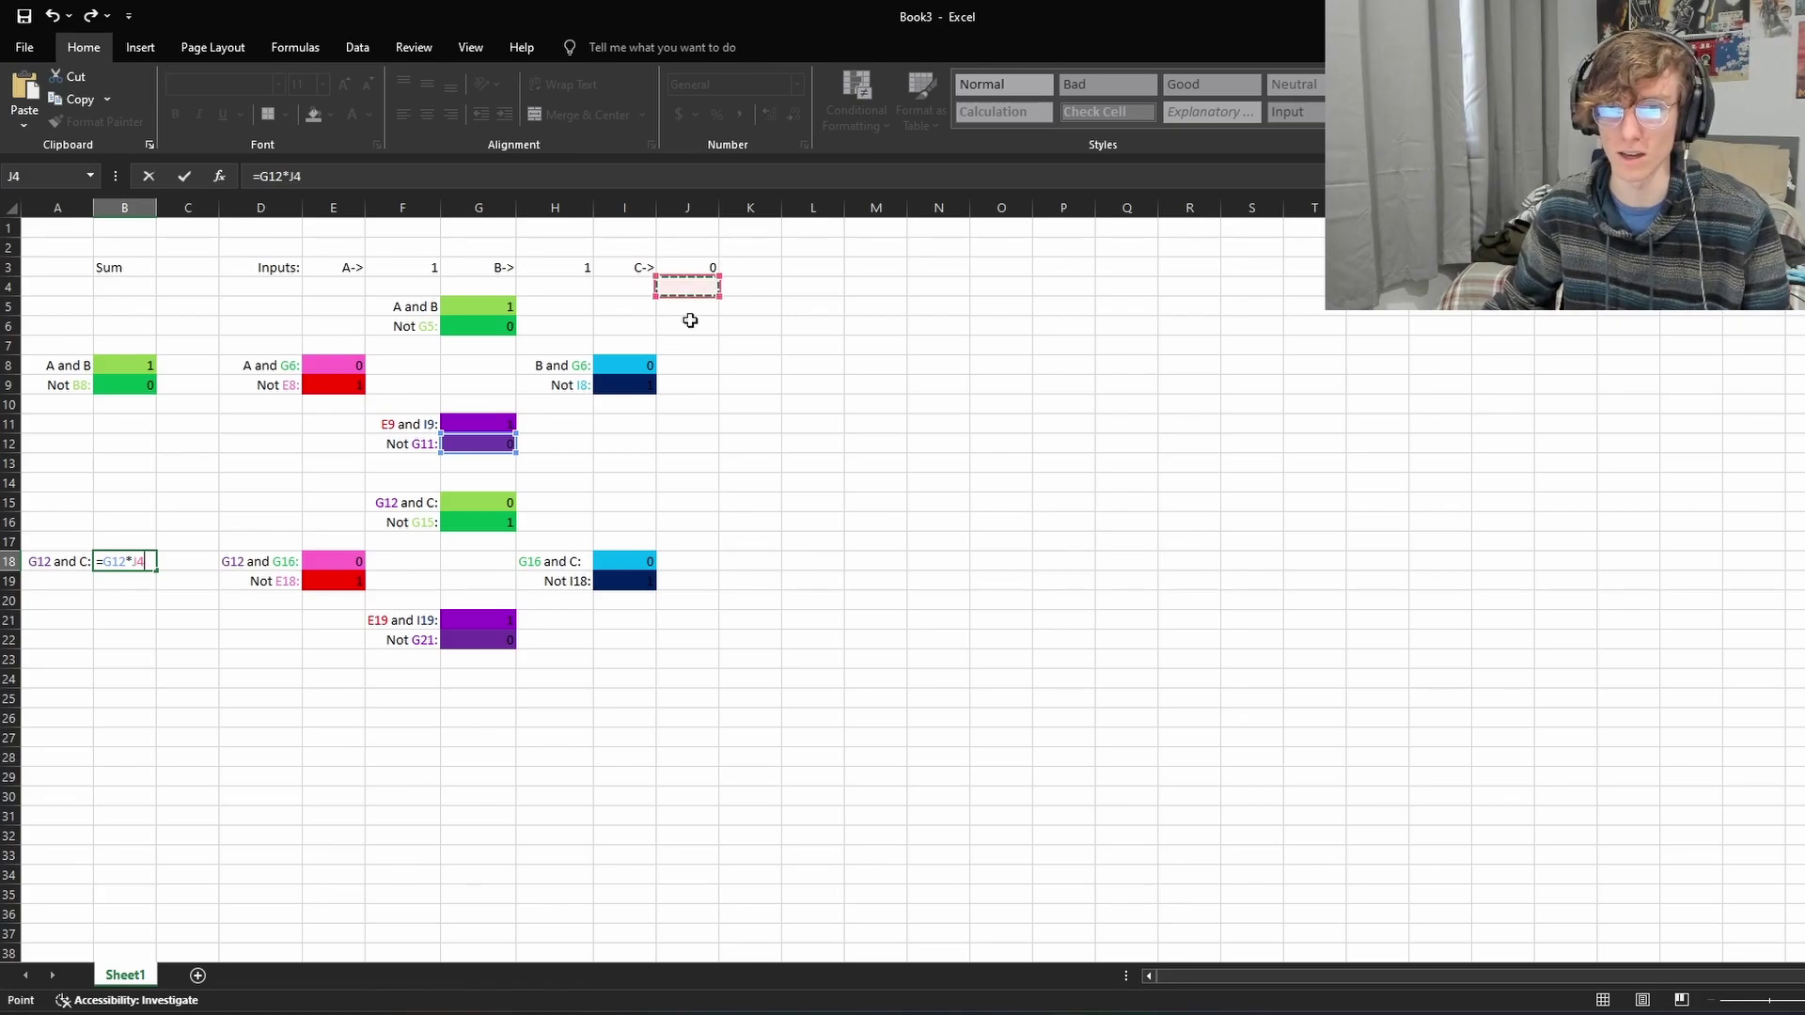
pyautogui.press('Return')
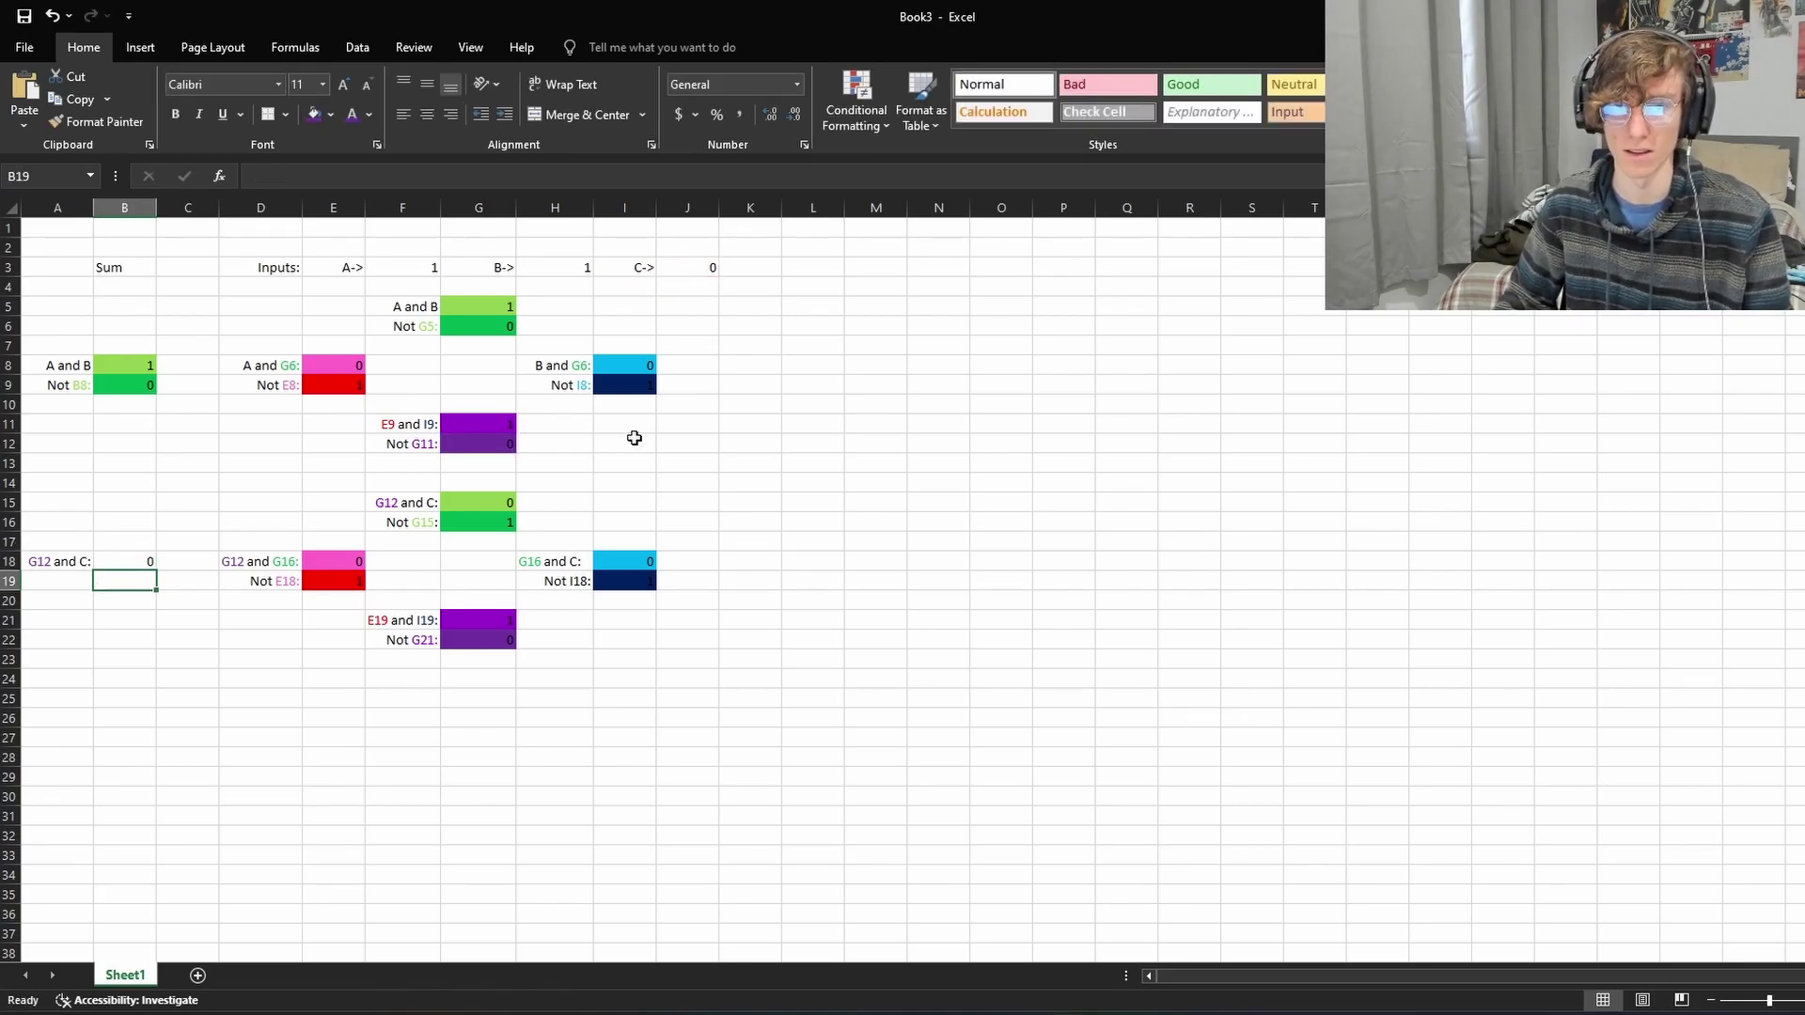
# Step: Enter the label "Not B18:" in cell A19
pyautogui.press('Left')
pyautogui.write('Not')
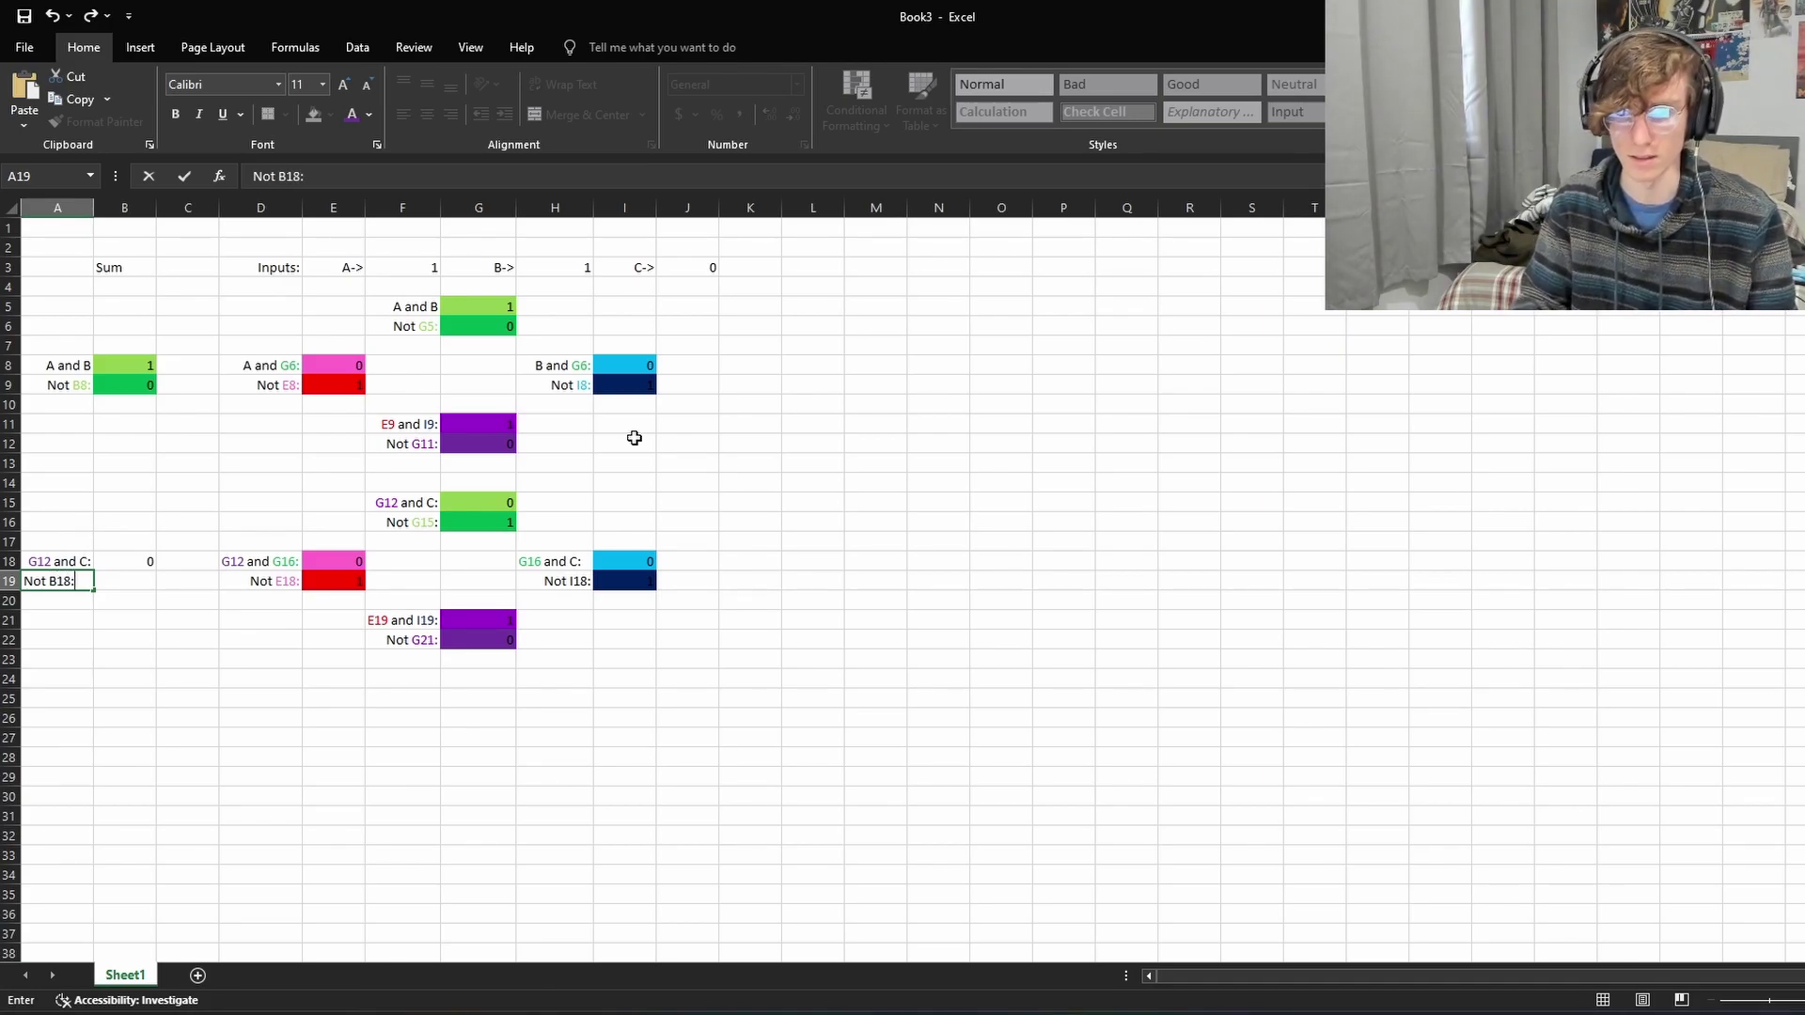
# Step: Fill cell B18 with the standard light green colour, keeping its font colour automatic
pyautogui.click(122, 561)
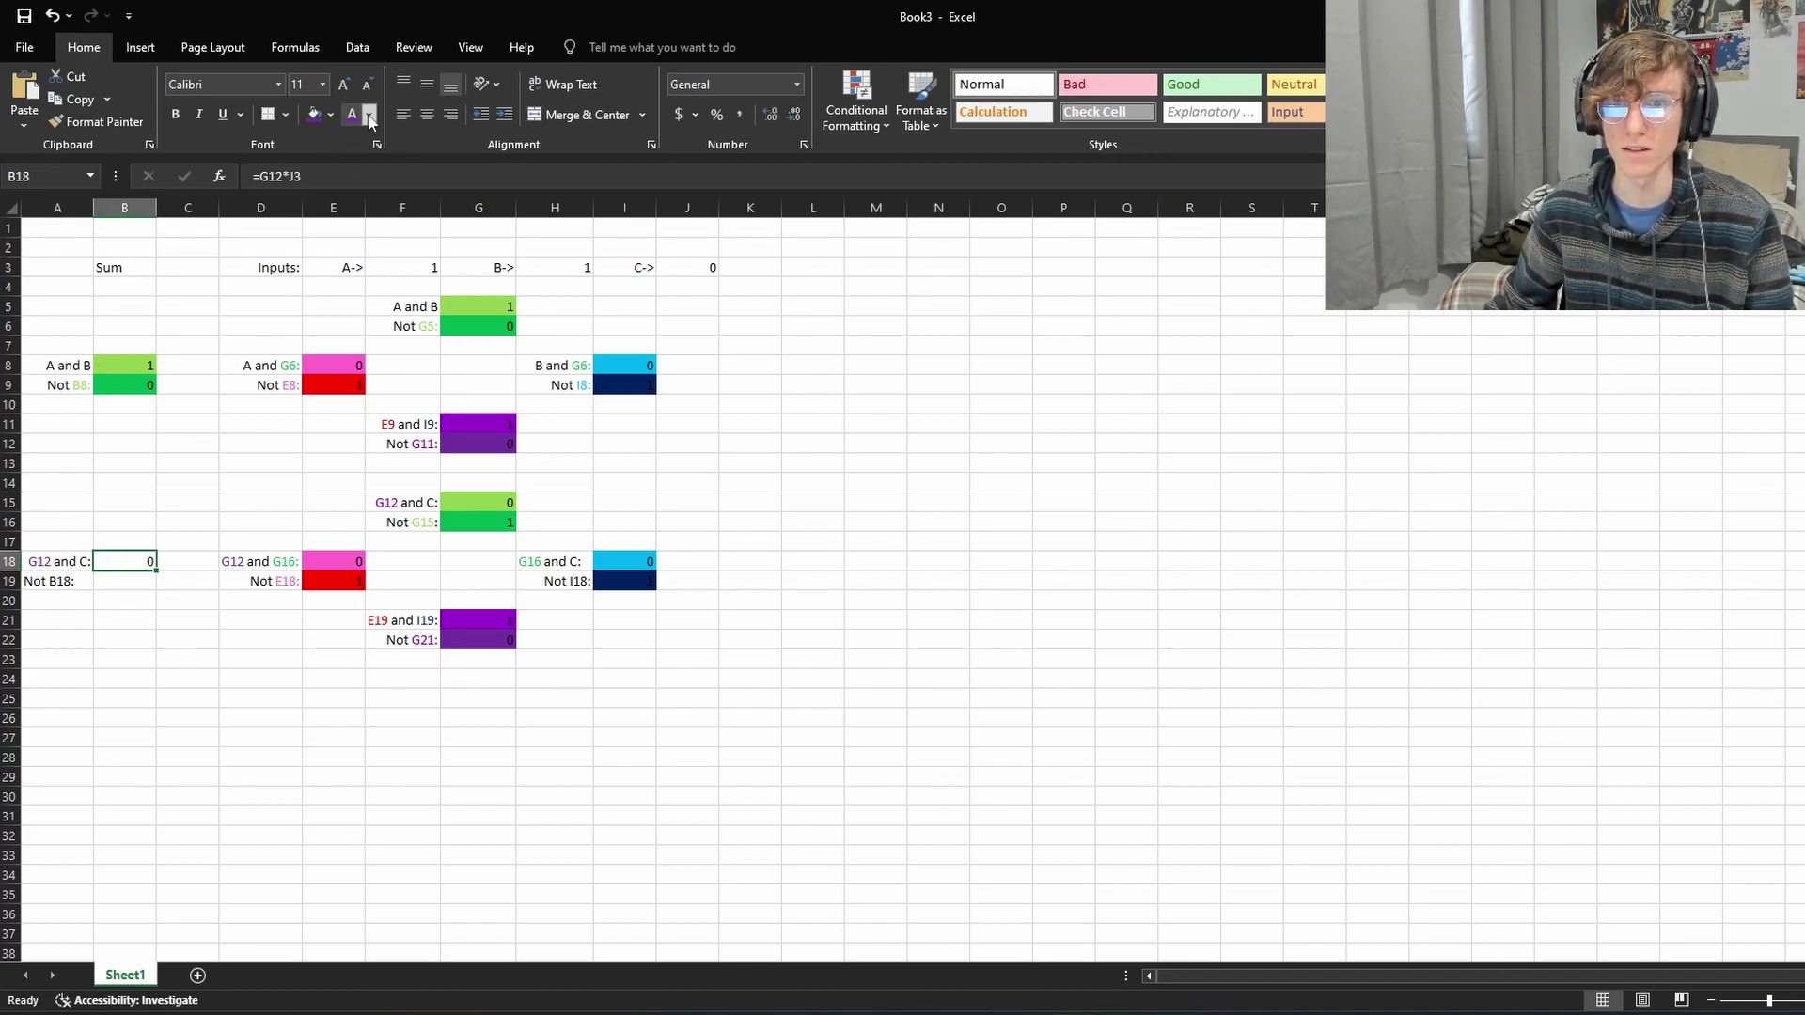
pyautogui.click(369, 115)
pyautogui.click(419, 295)
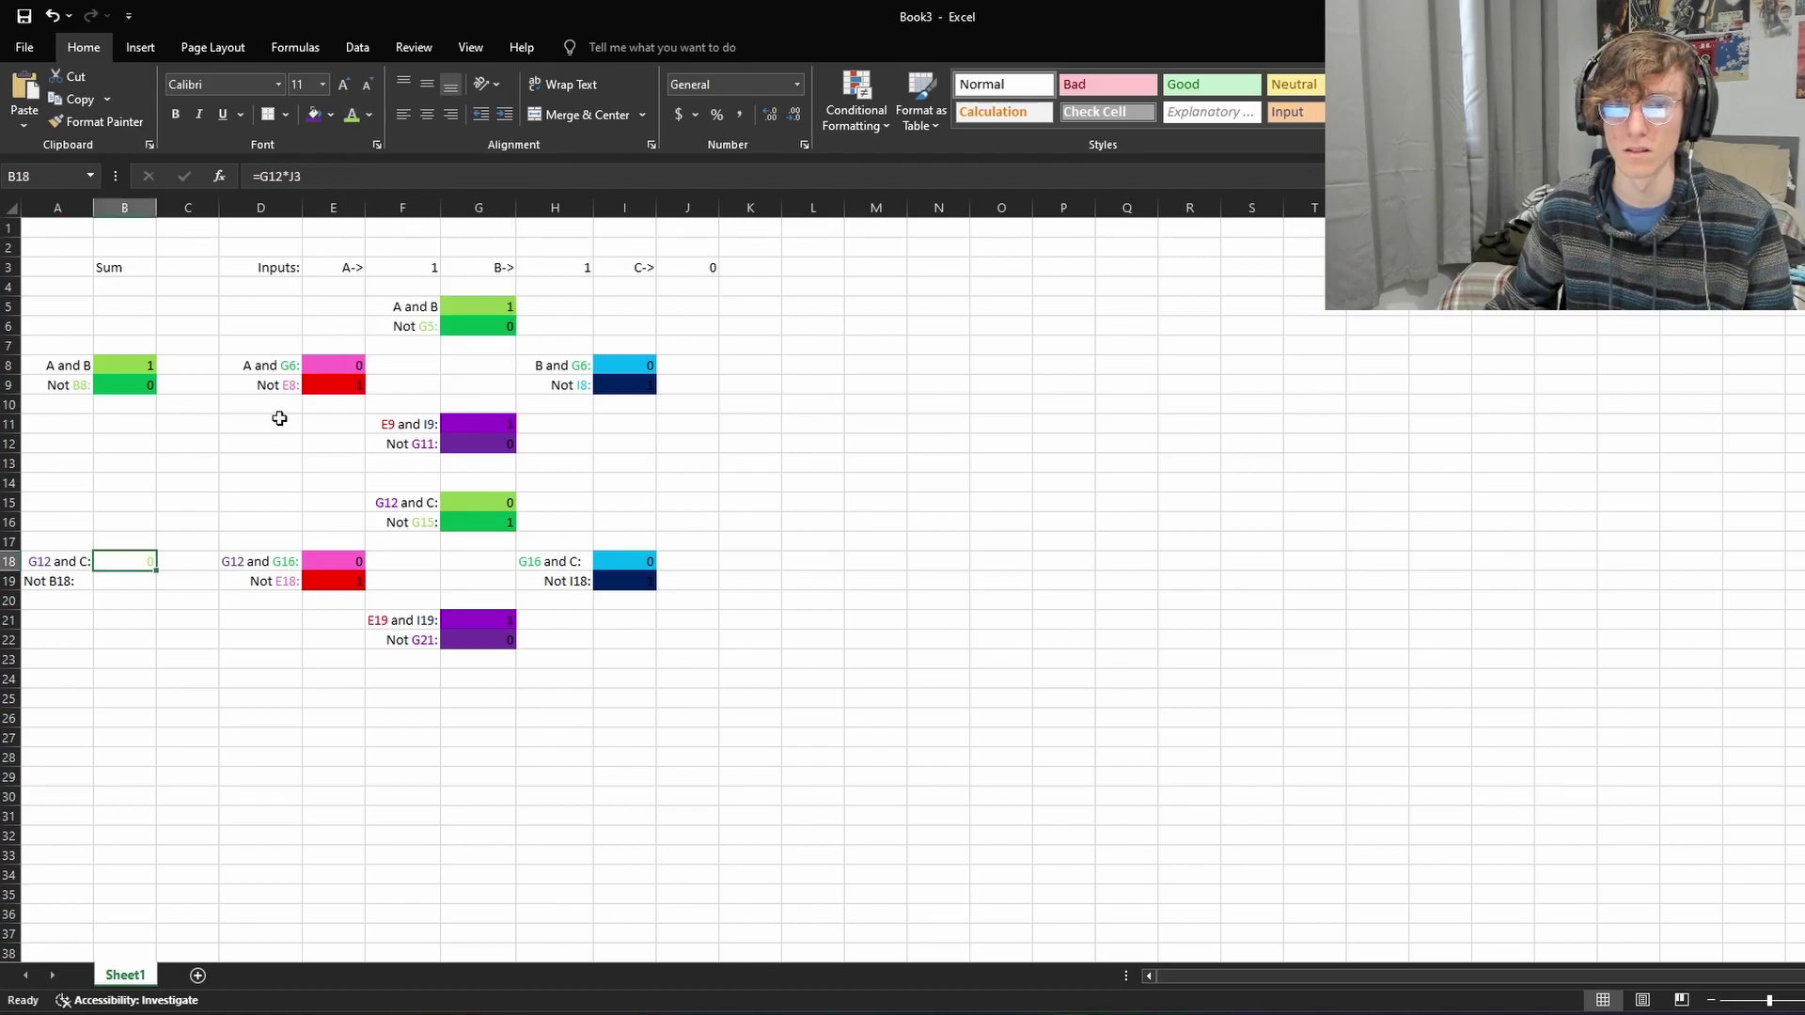
pyautogui.click(370, 113)
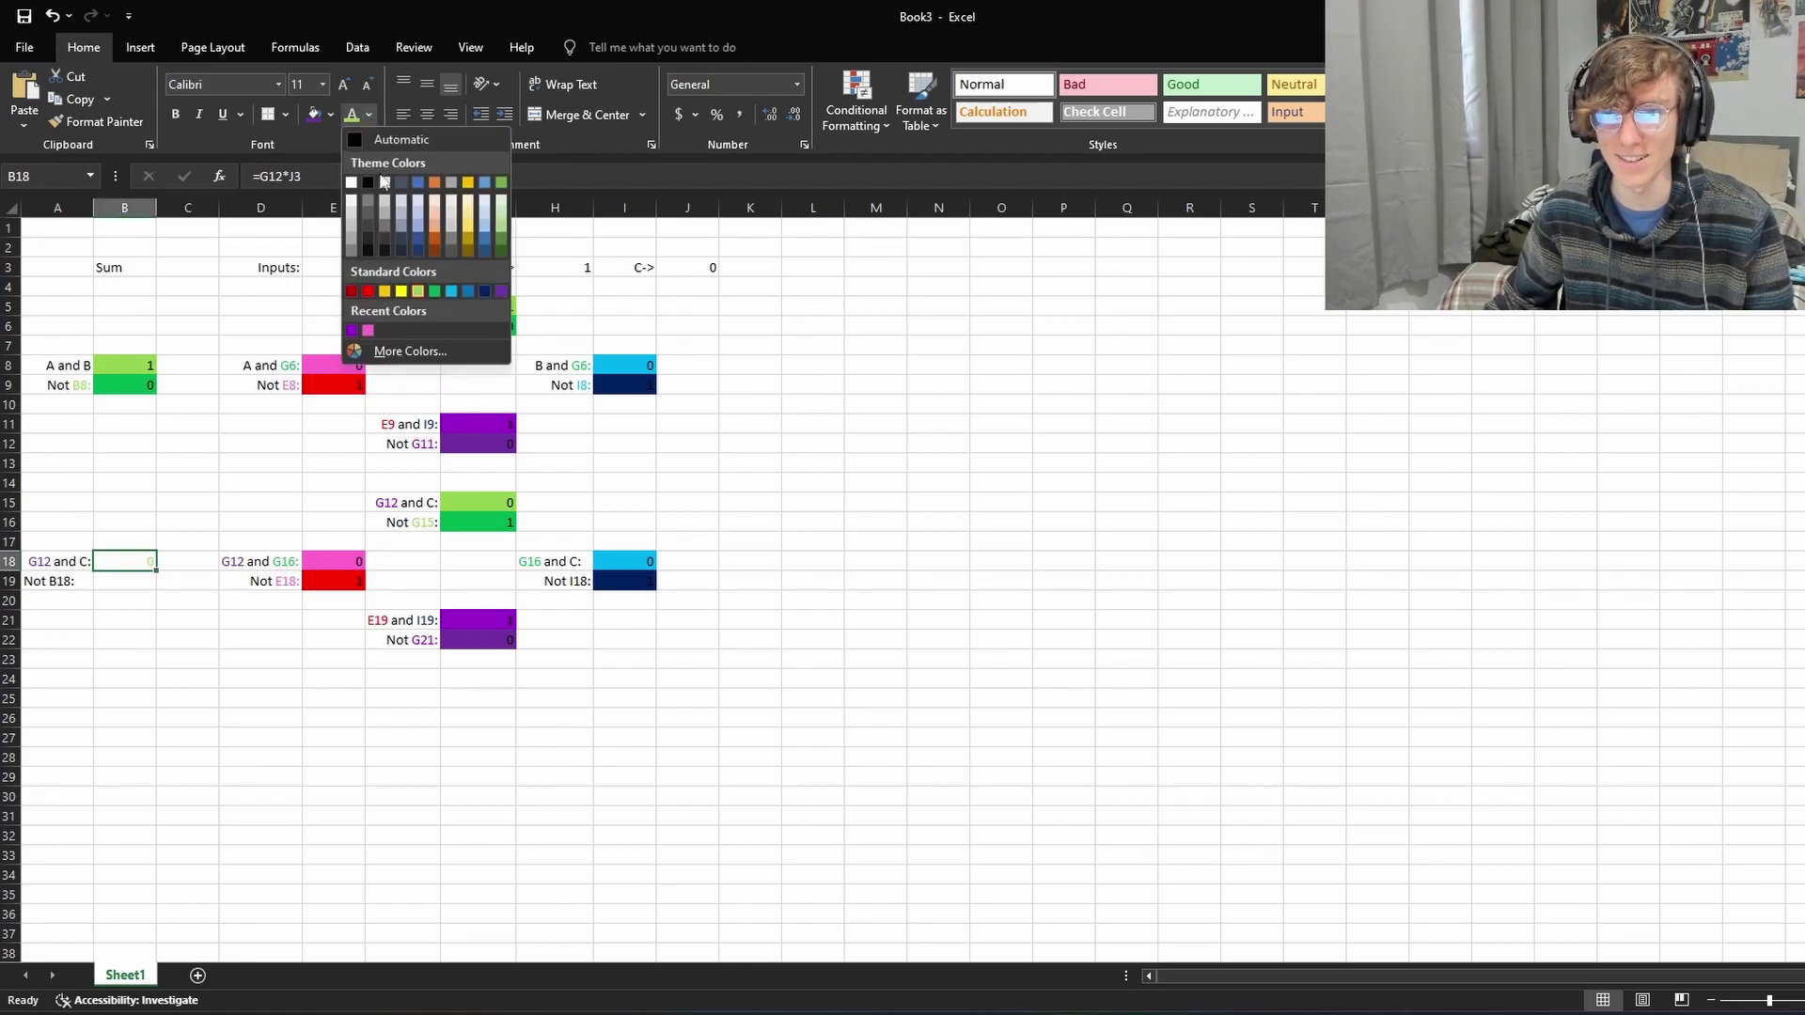
pyautogui.click(329, 115)
pyautogui.click(330, 115)
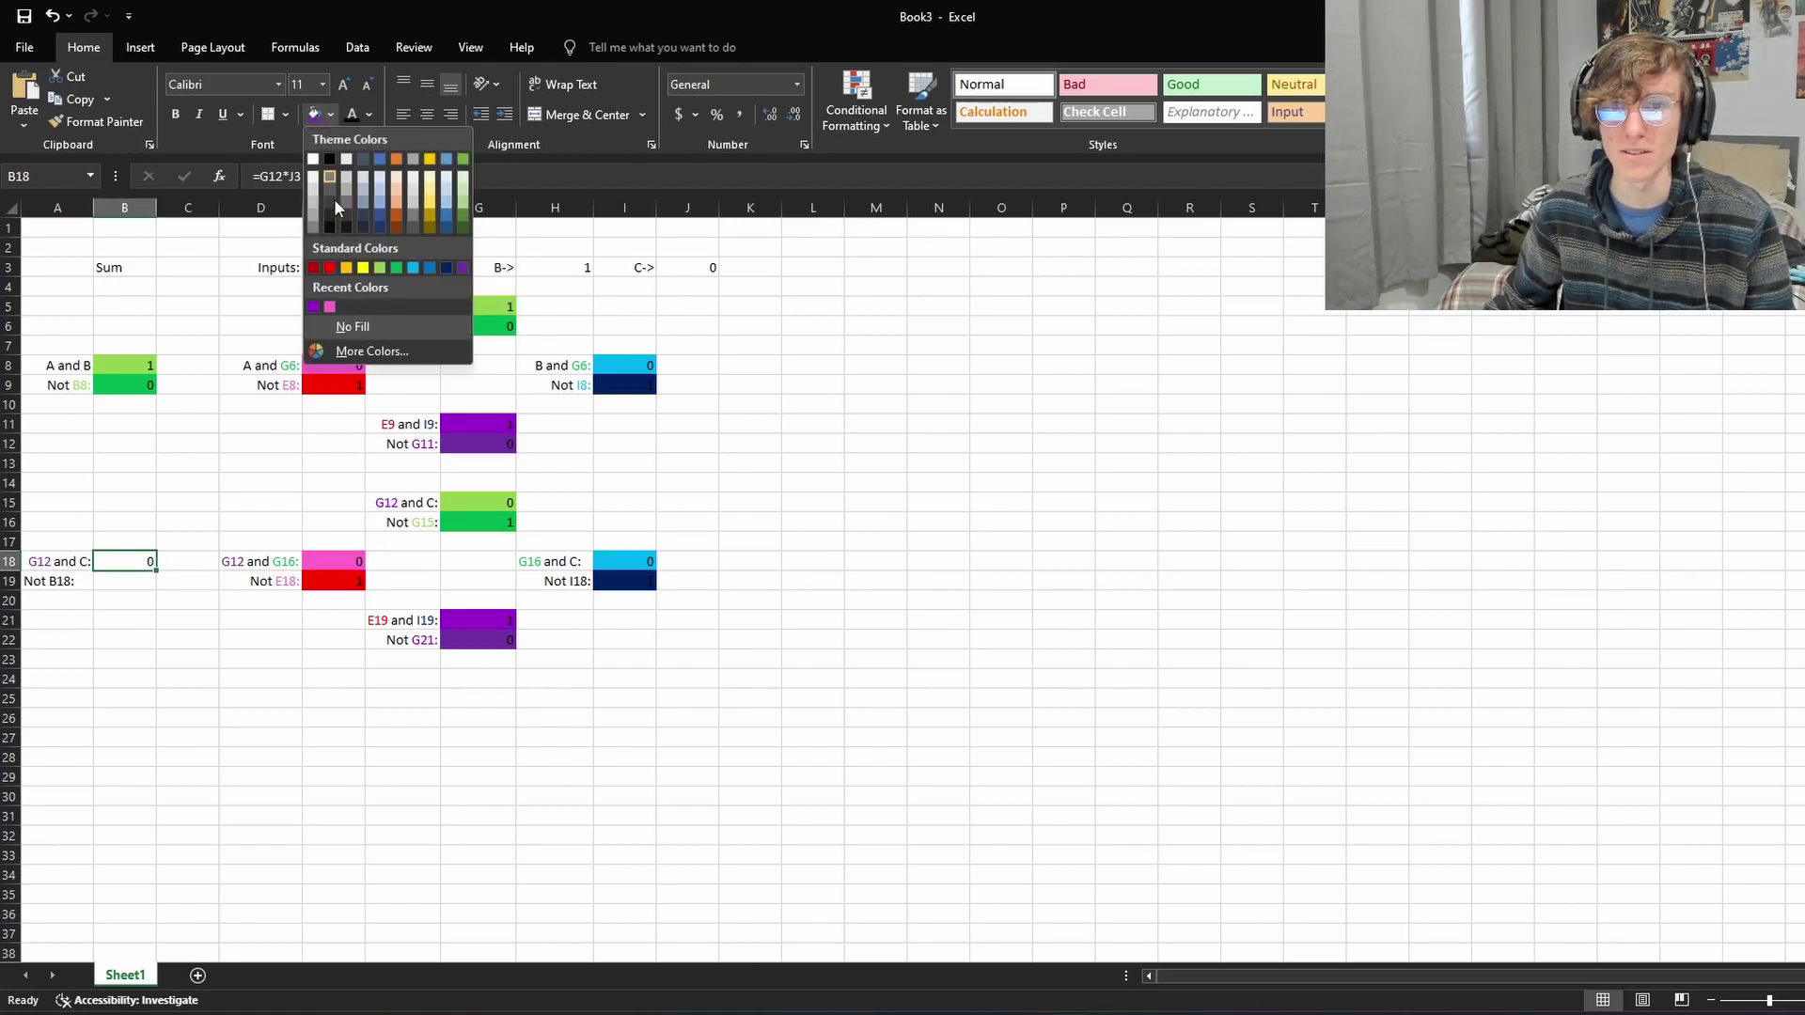
pyautogui.click(381, 268)
# Step: Right-align the "Not B18:" label in cell A19
pyautogui.click(57, 582)
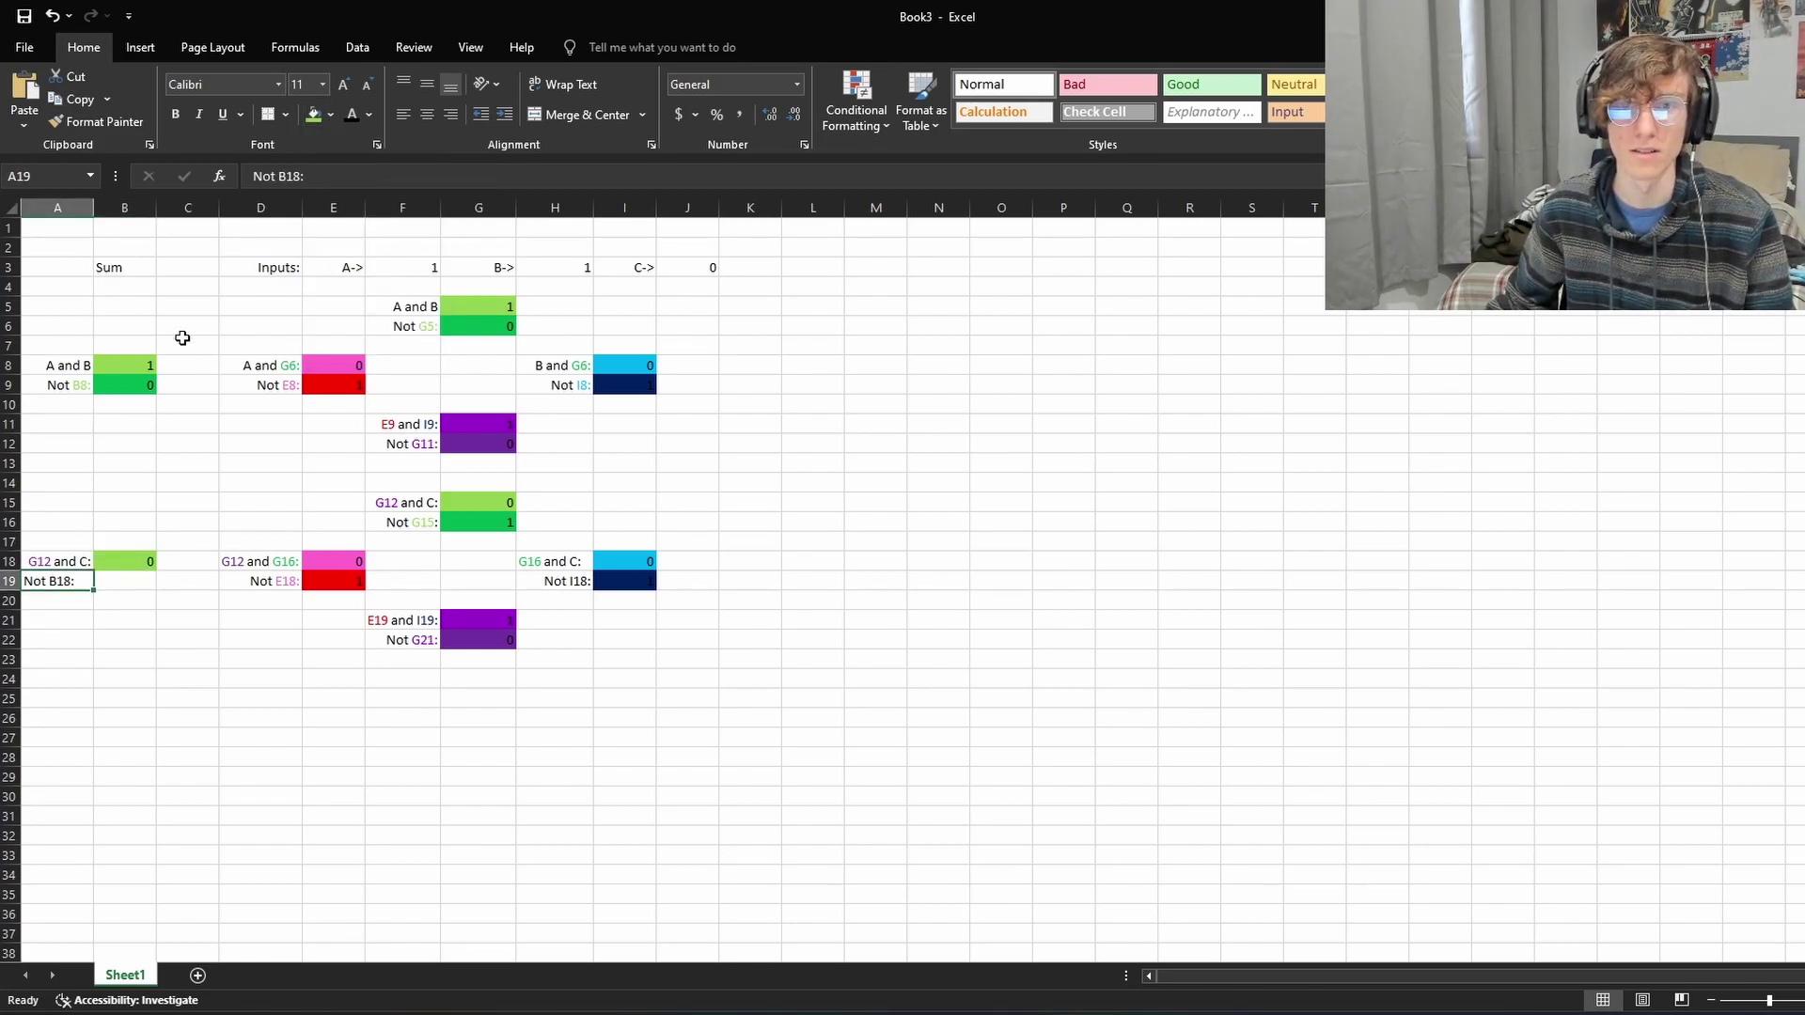
pyautogui.click(451, 114)
pyautogui.doubleClick(71, 581)
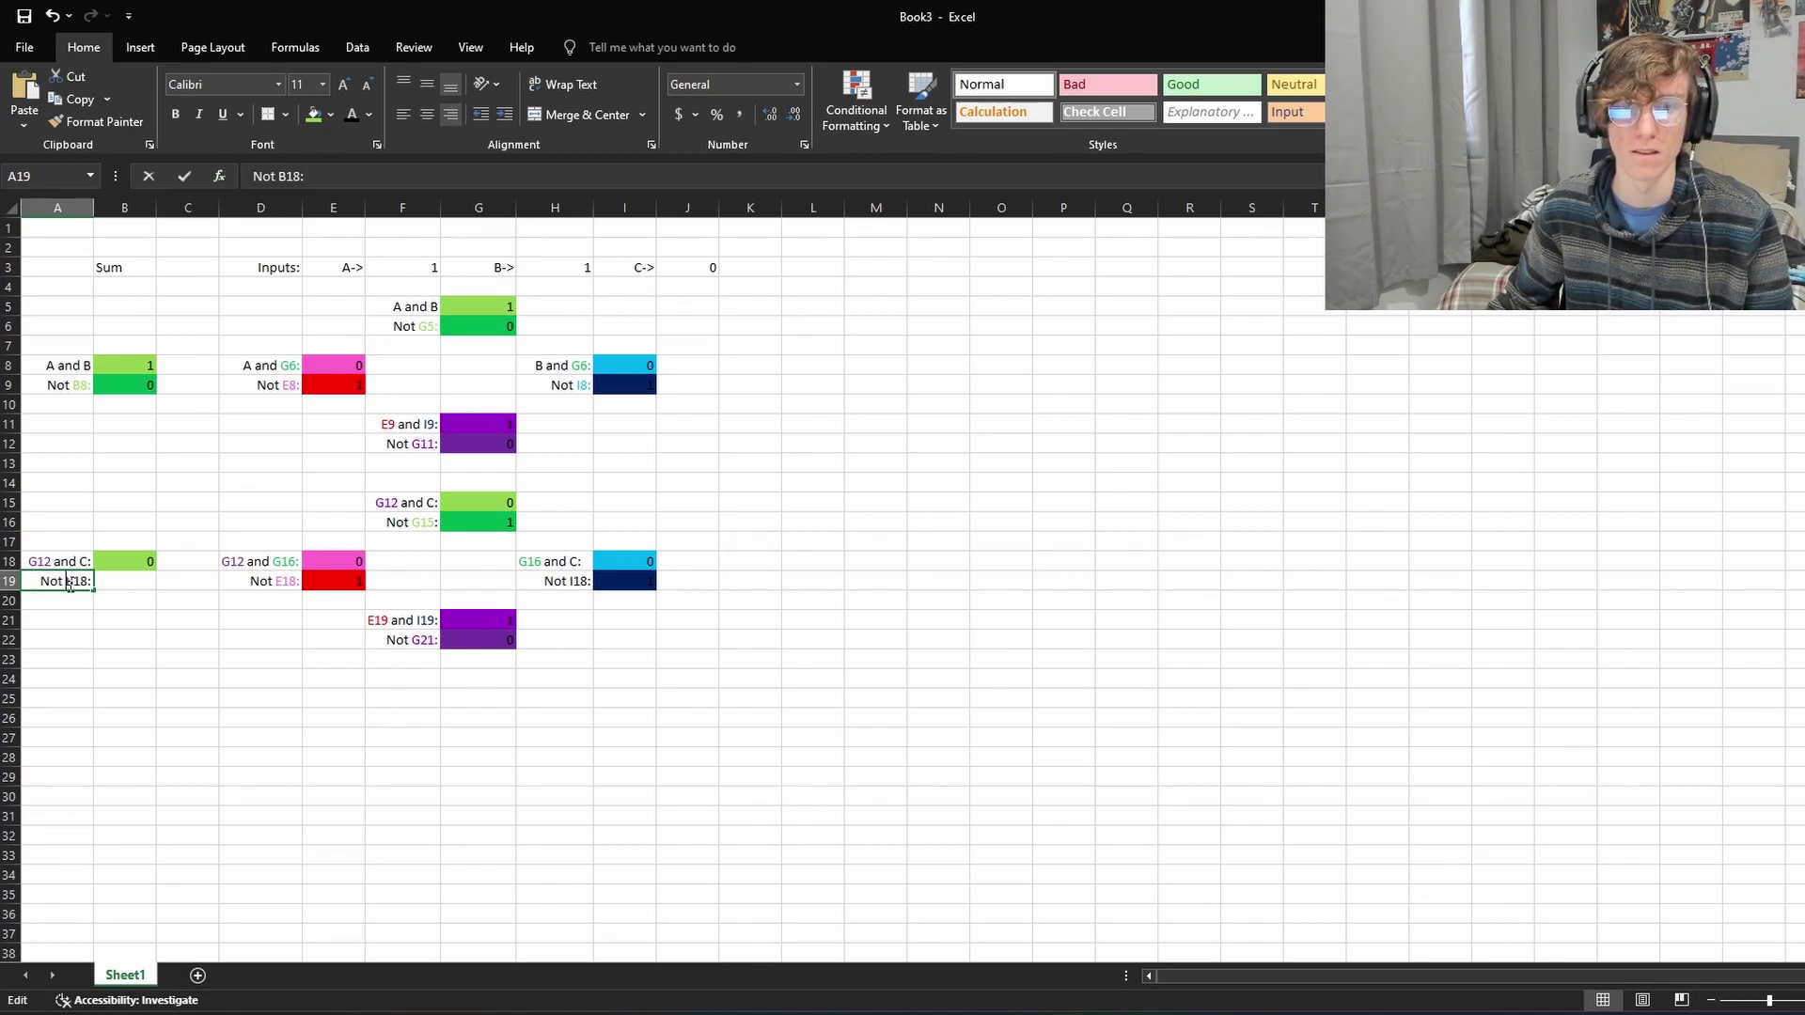
pyautogui.moveTo(65, 581); pyautogui.dragTo(92, 581)
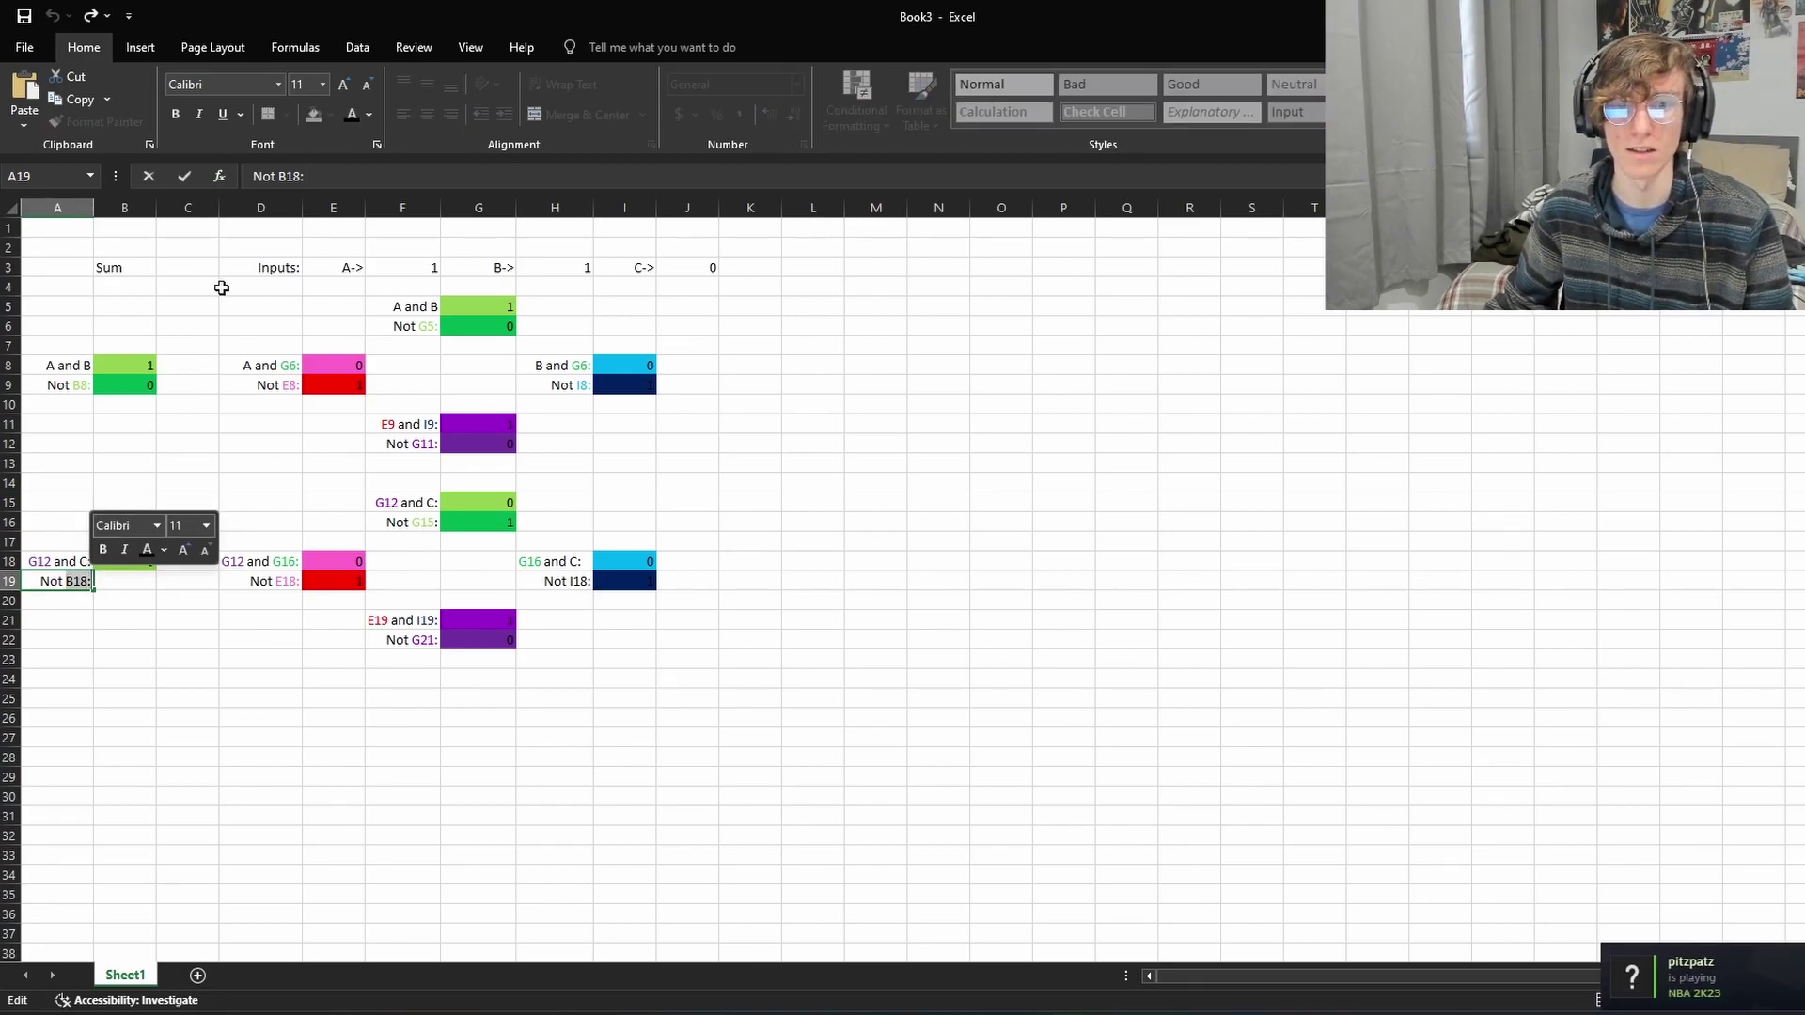
pyautogui.click(369, 116)
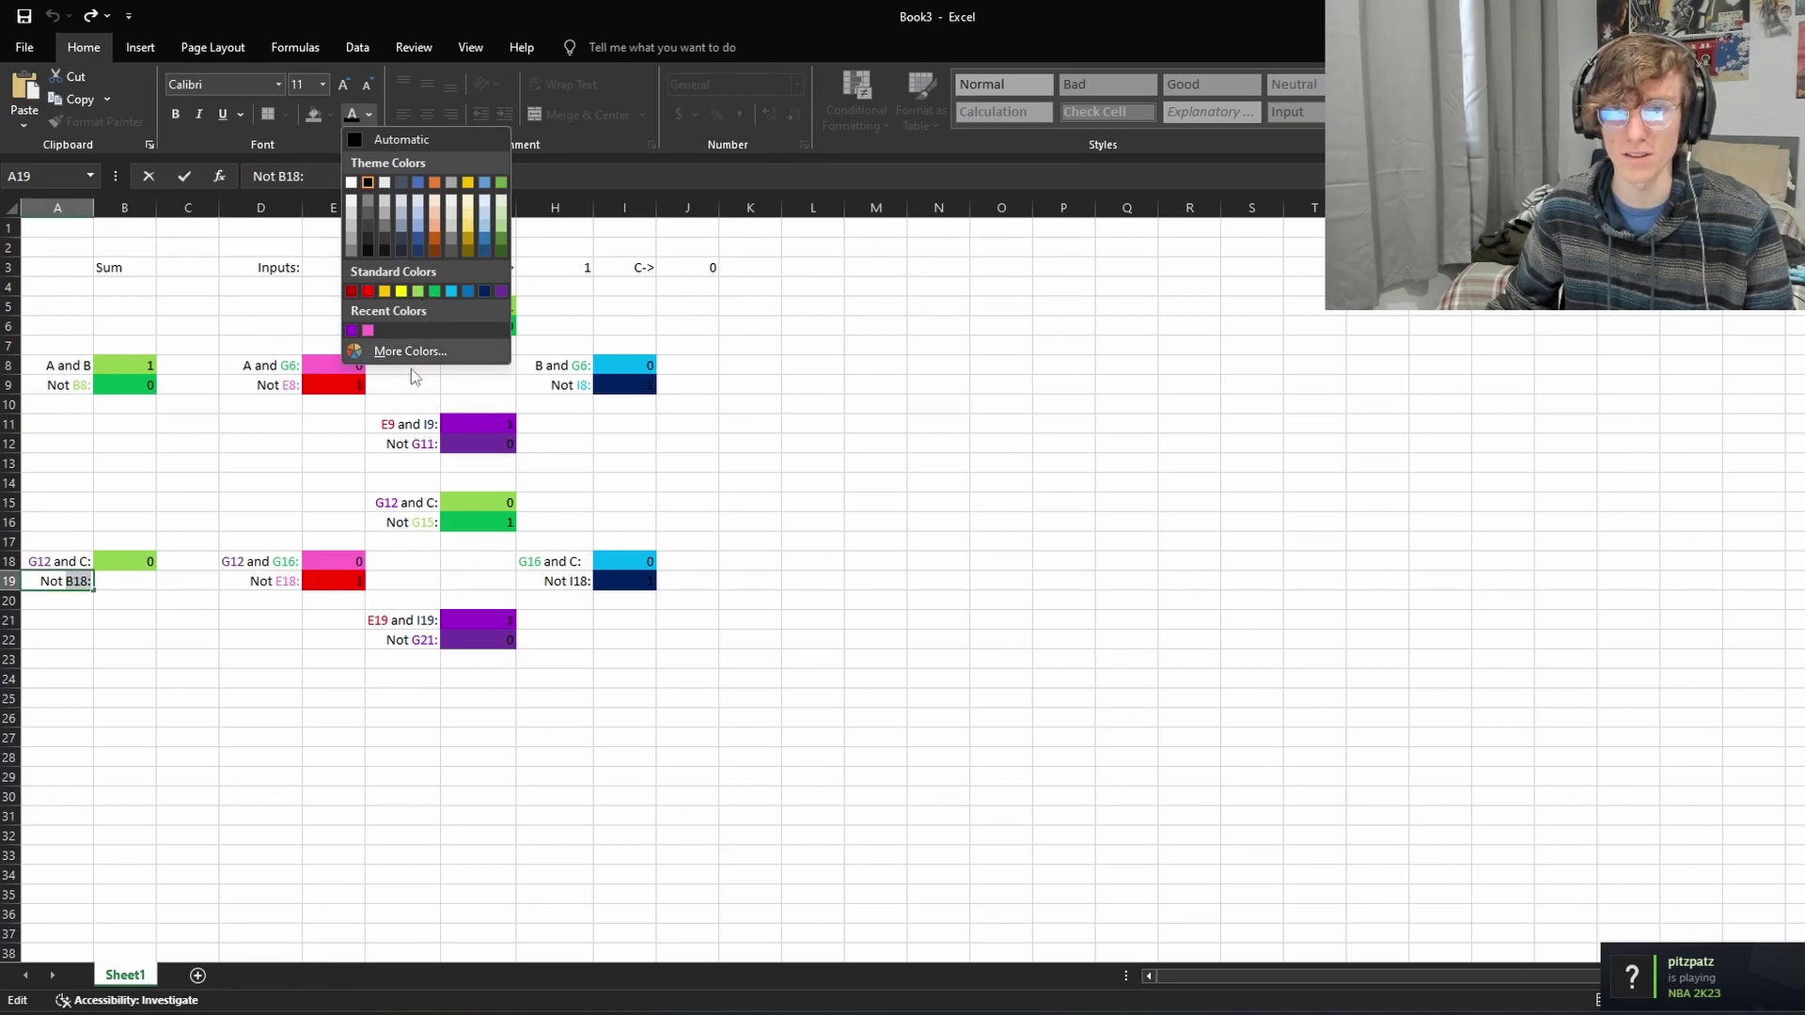
pyautogui.click(150, 575)
pyautogui.click(136, 621)
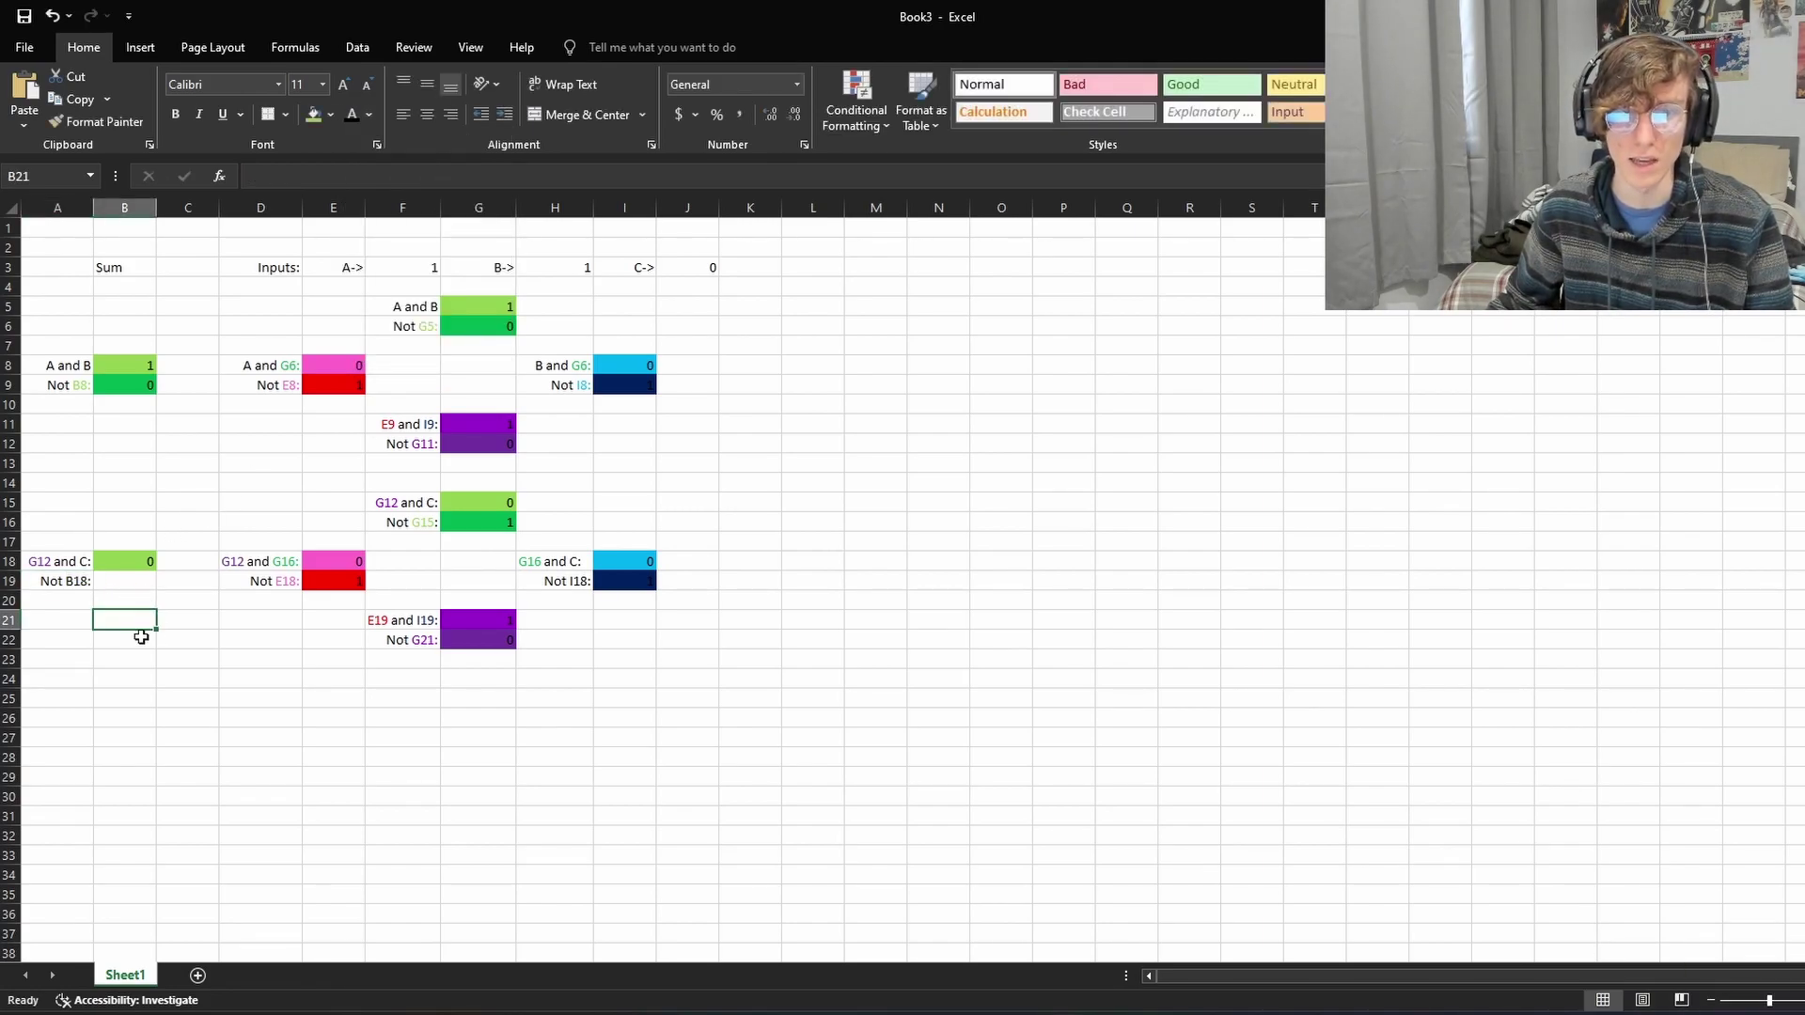
# Step: Colour "B18:" in the A19 label with the standard light green font colour
pyautogui.doubleClick(65, 581)
pyautogui.moveTo(65, 581); pyautogui.dragTo(98, 580)
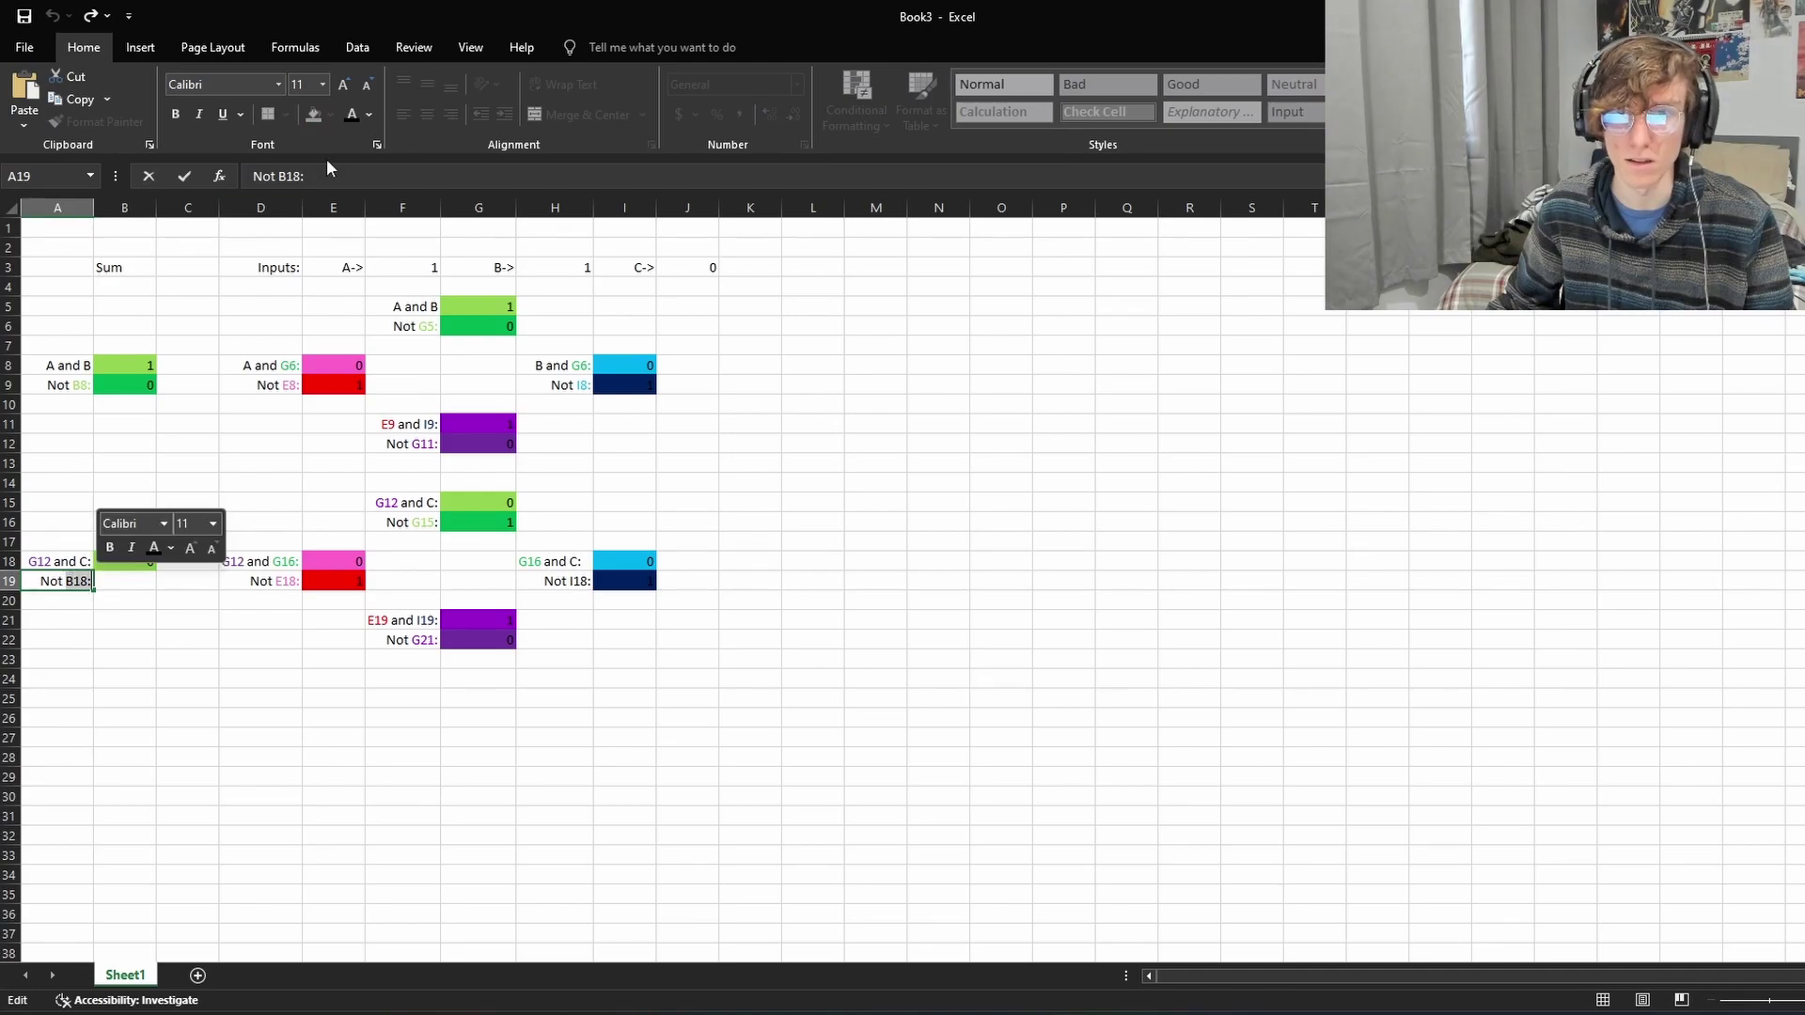
pyautogui.click(368, 115)
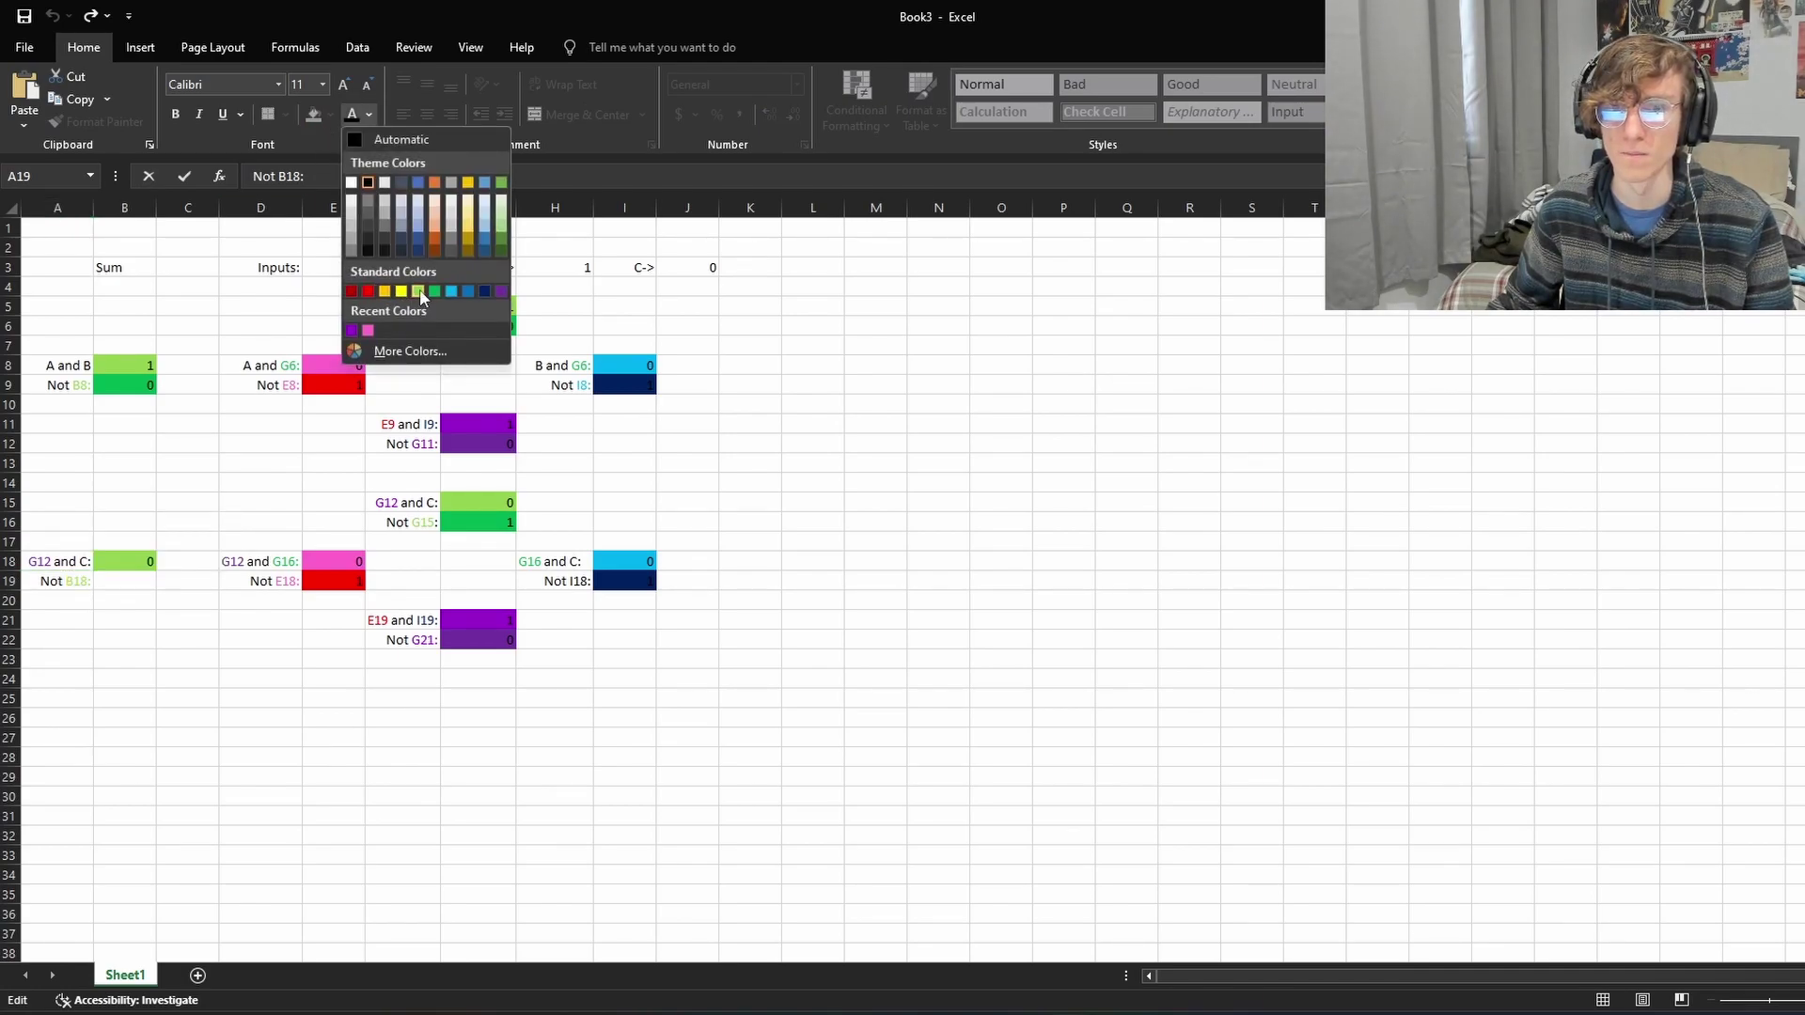
pyautogui.click(418, 290)
# Step: Enter the formula =1-B18 in cell B19
pyautogui.click(136, 581)
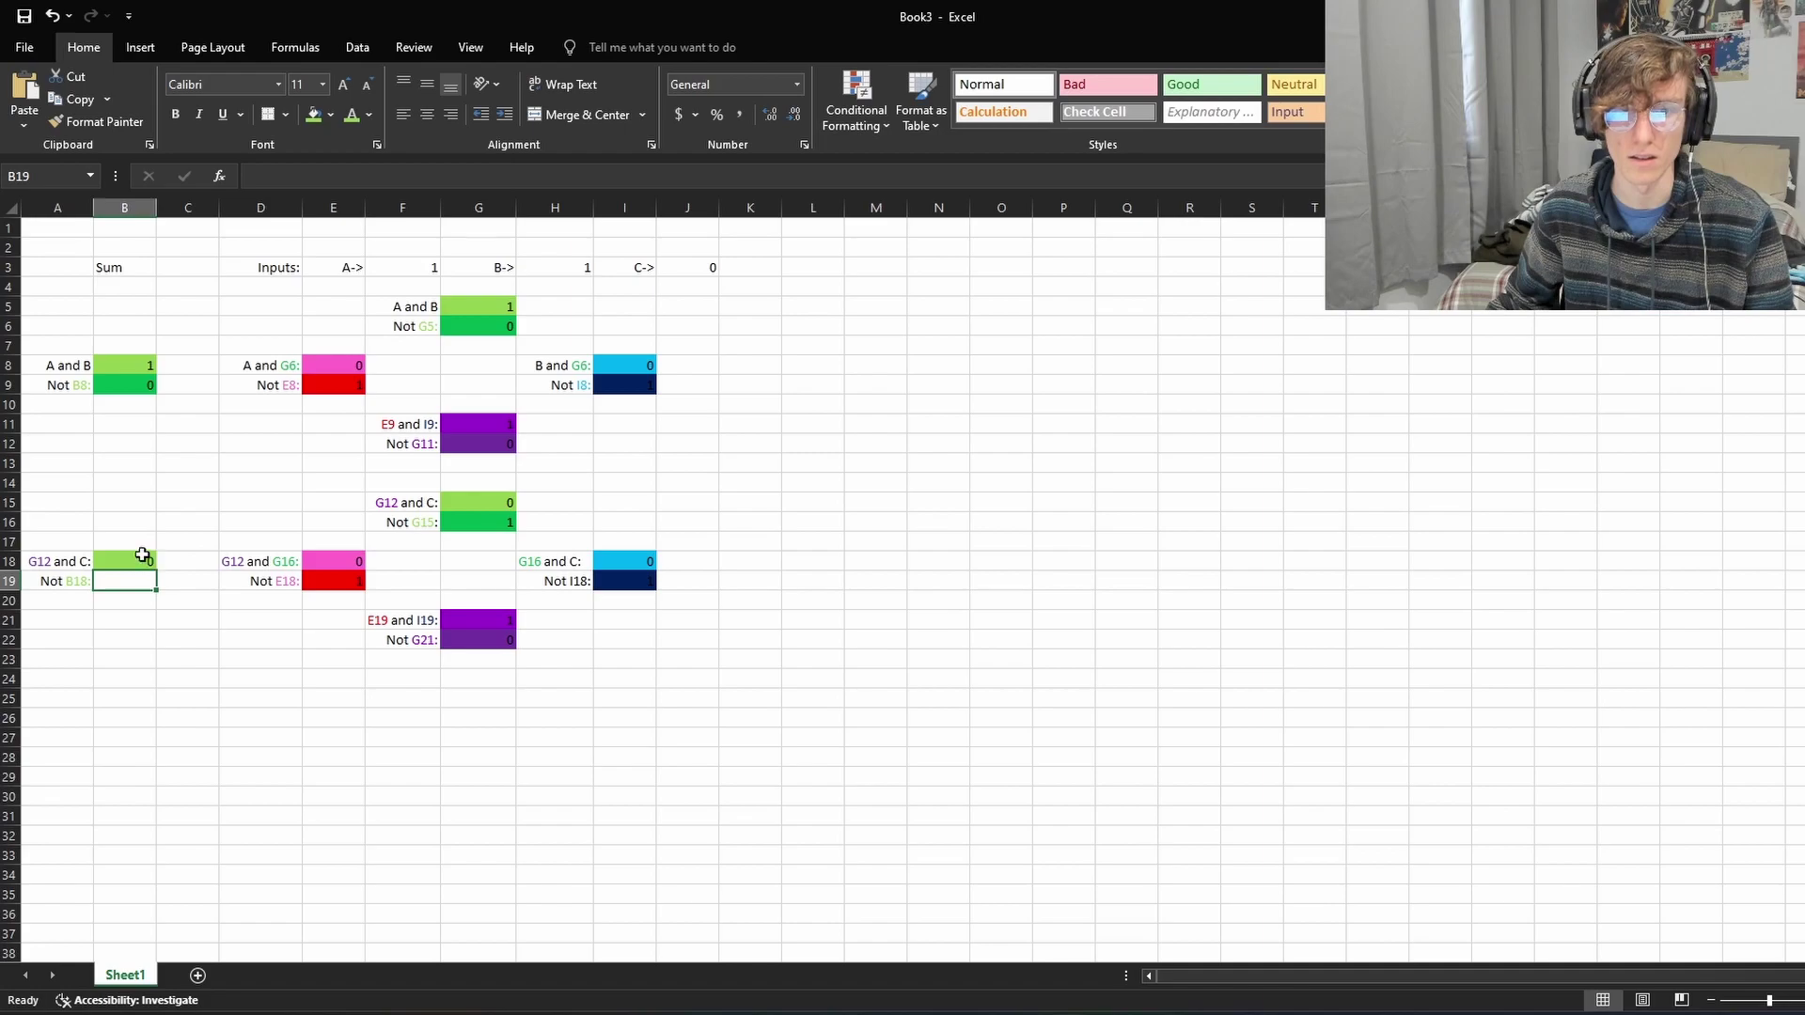
pyautogui.write('=')
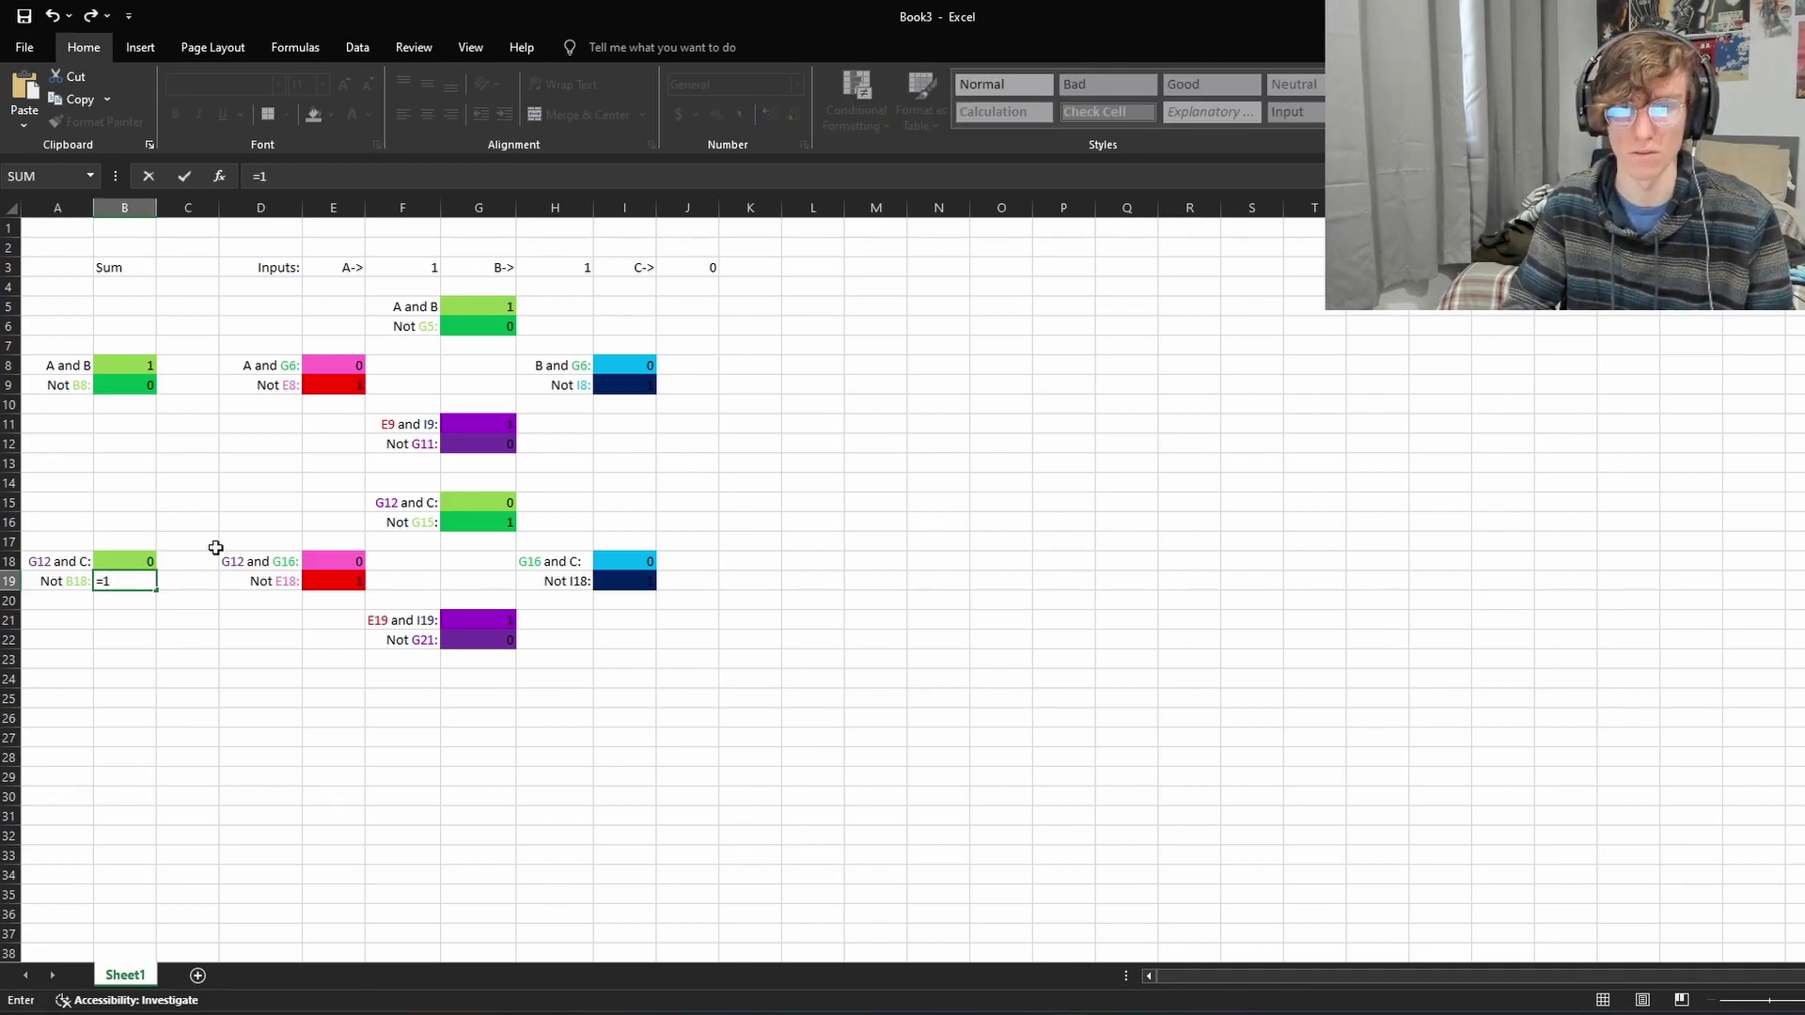
pyautogui.write('1-')
pyautogui.press('Up')
pyautogui.press('Return')
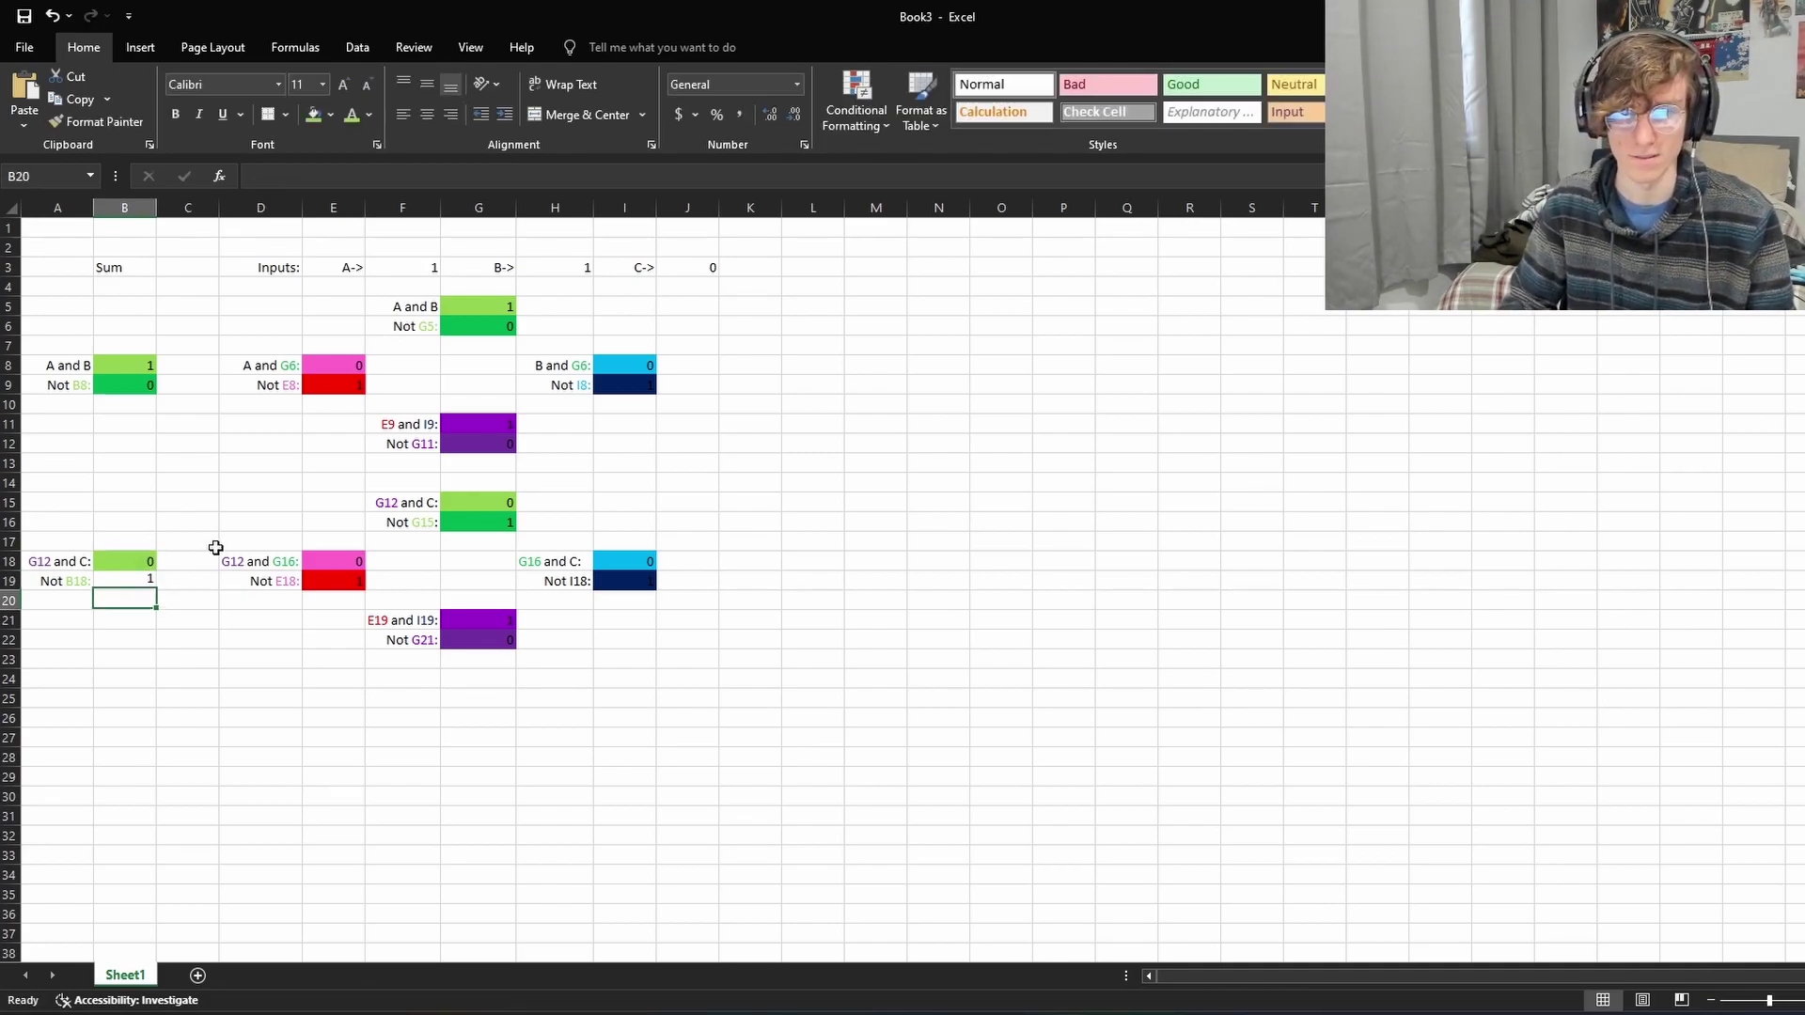
# Step: Fill cell B19 with the standard green colour
pyautogui.click(133, 576)
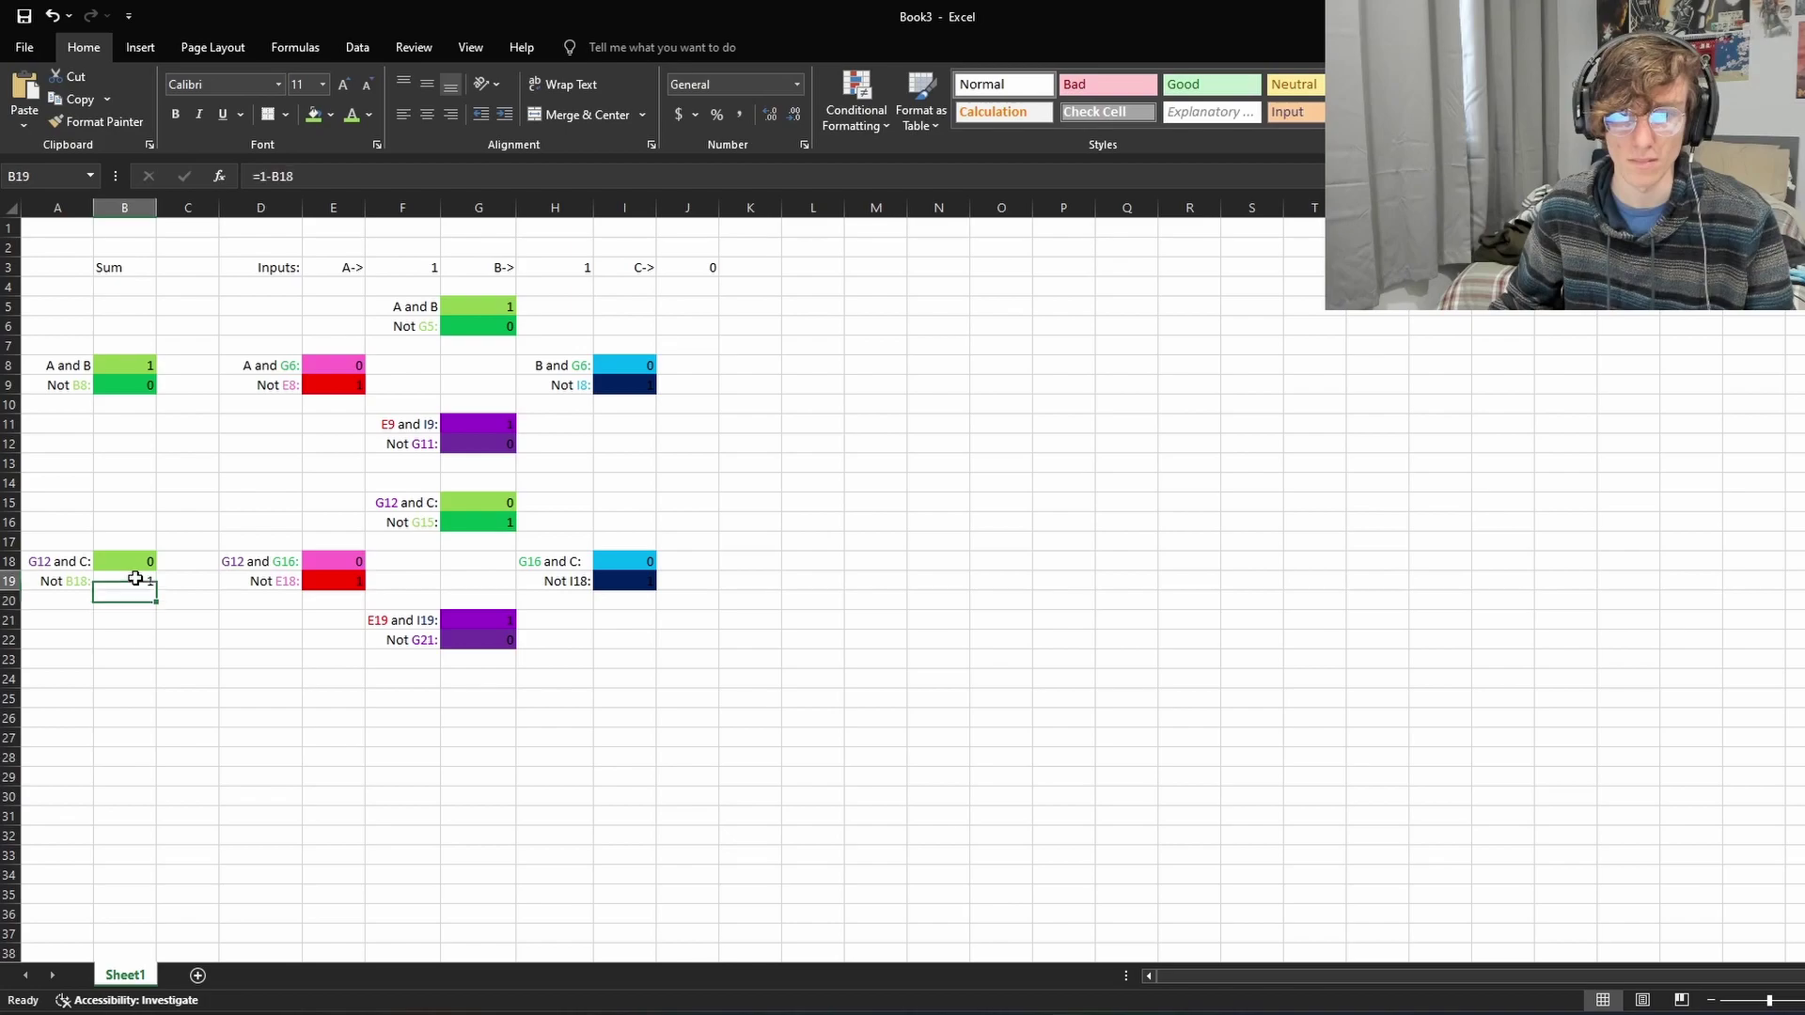
pyautogui.click(331, 109)
pyautogui.click(396, 269)
pyautogui.click(184, 523)
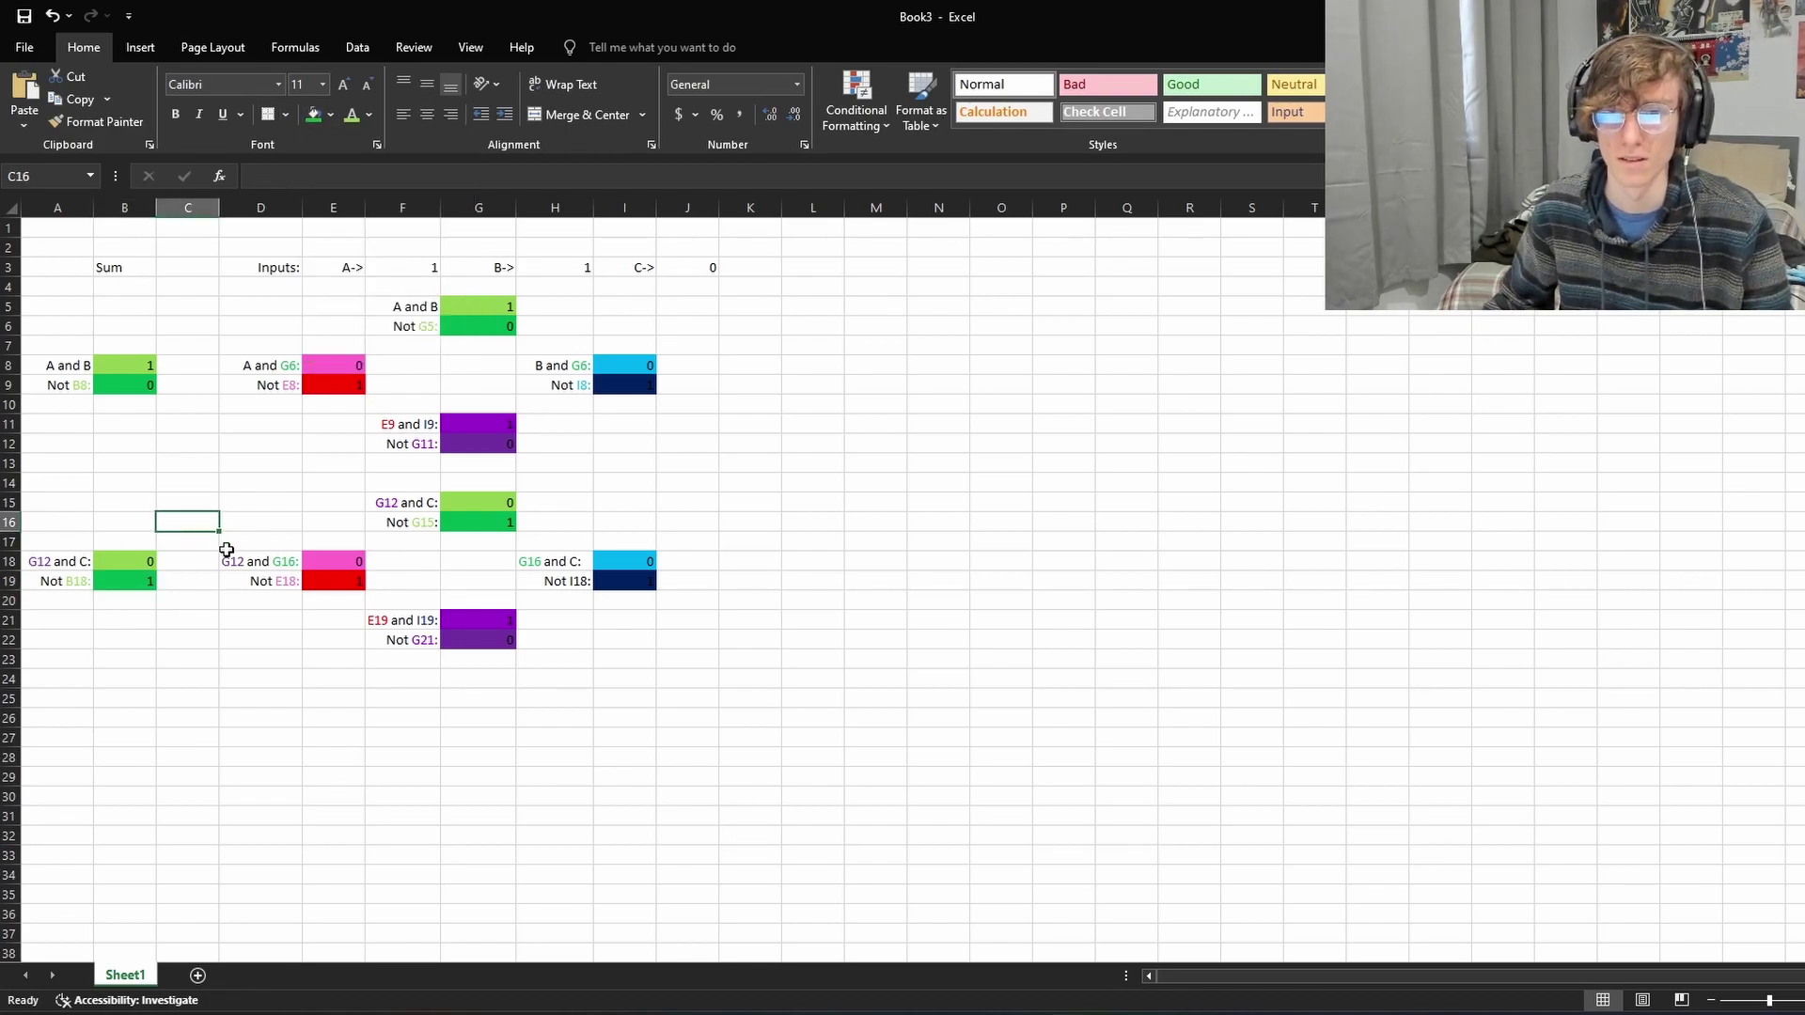
pyautogui.click(194, 489)
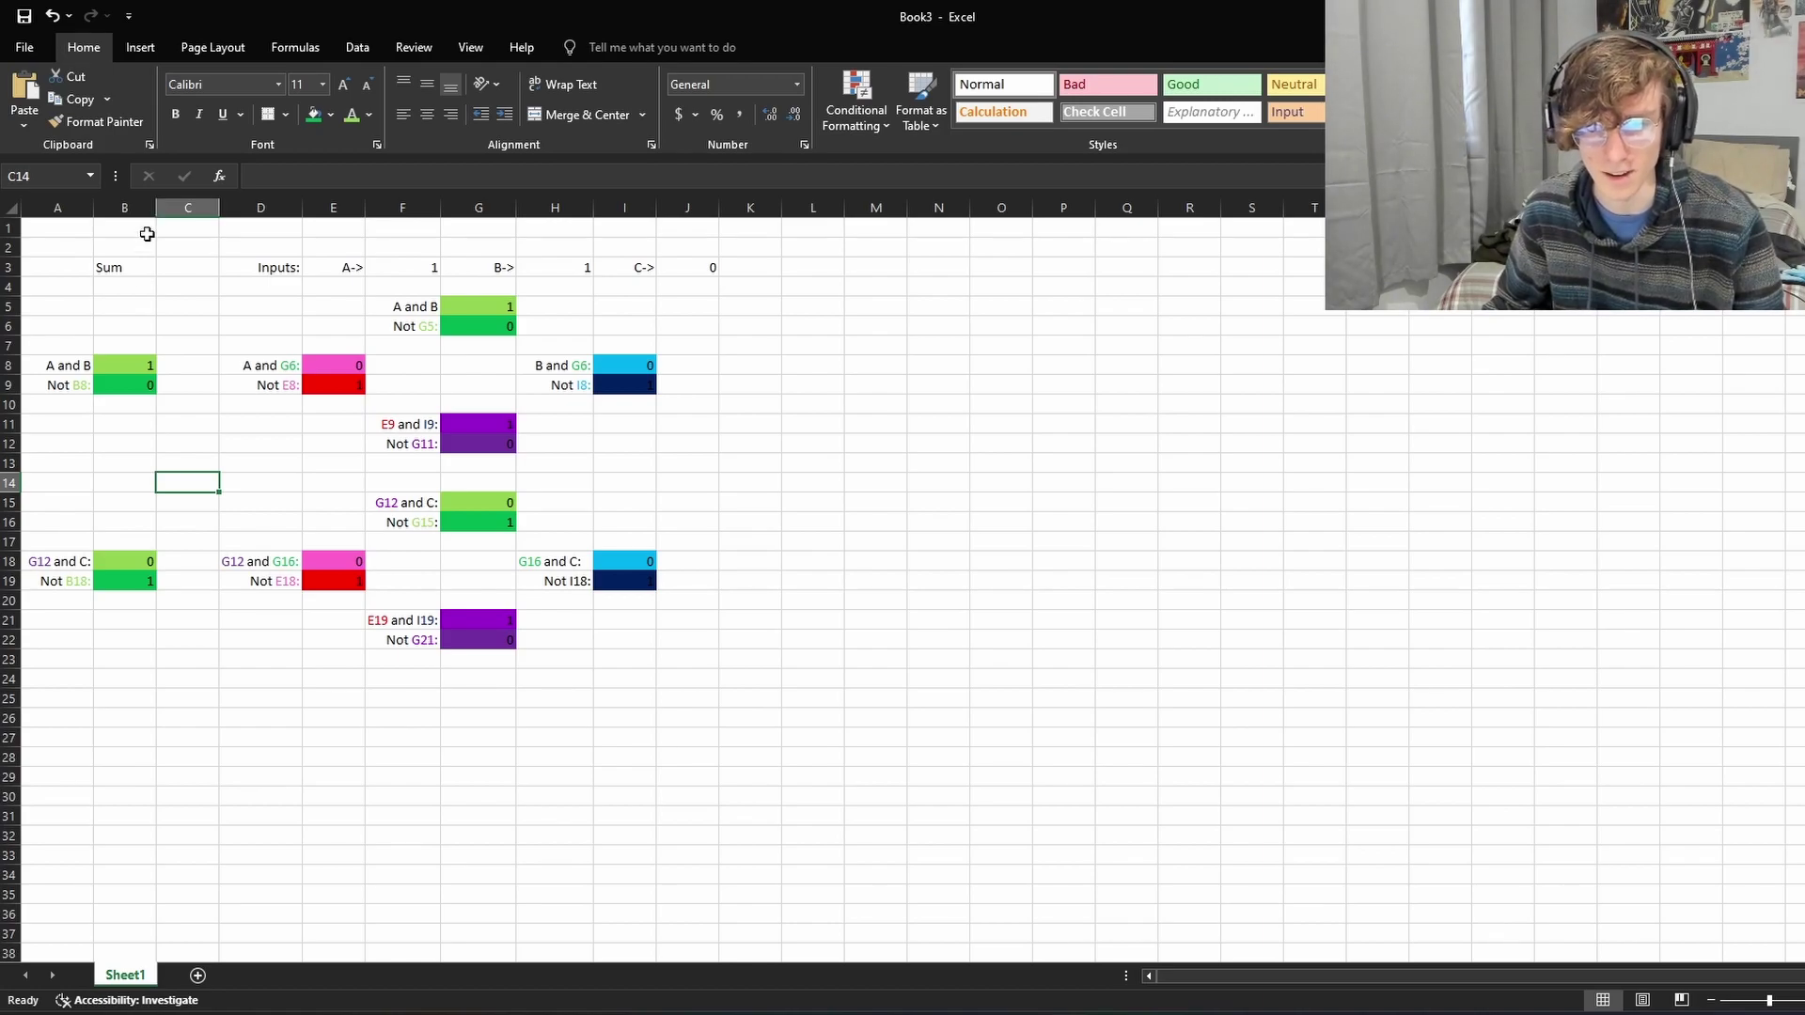
pyautogui.click(202, 523)
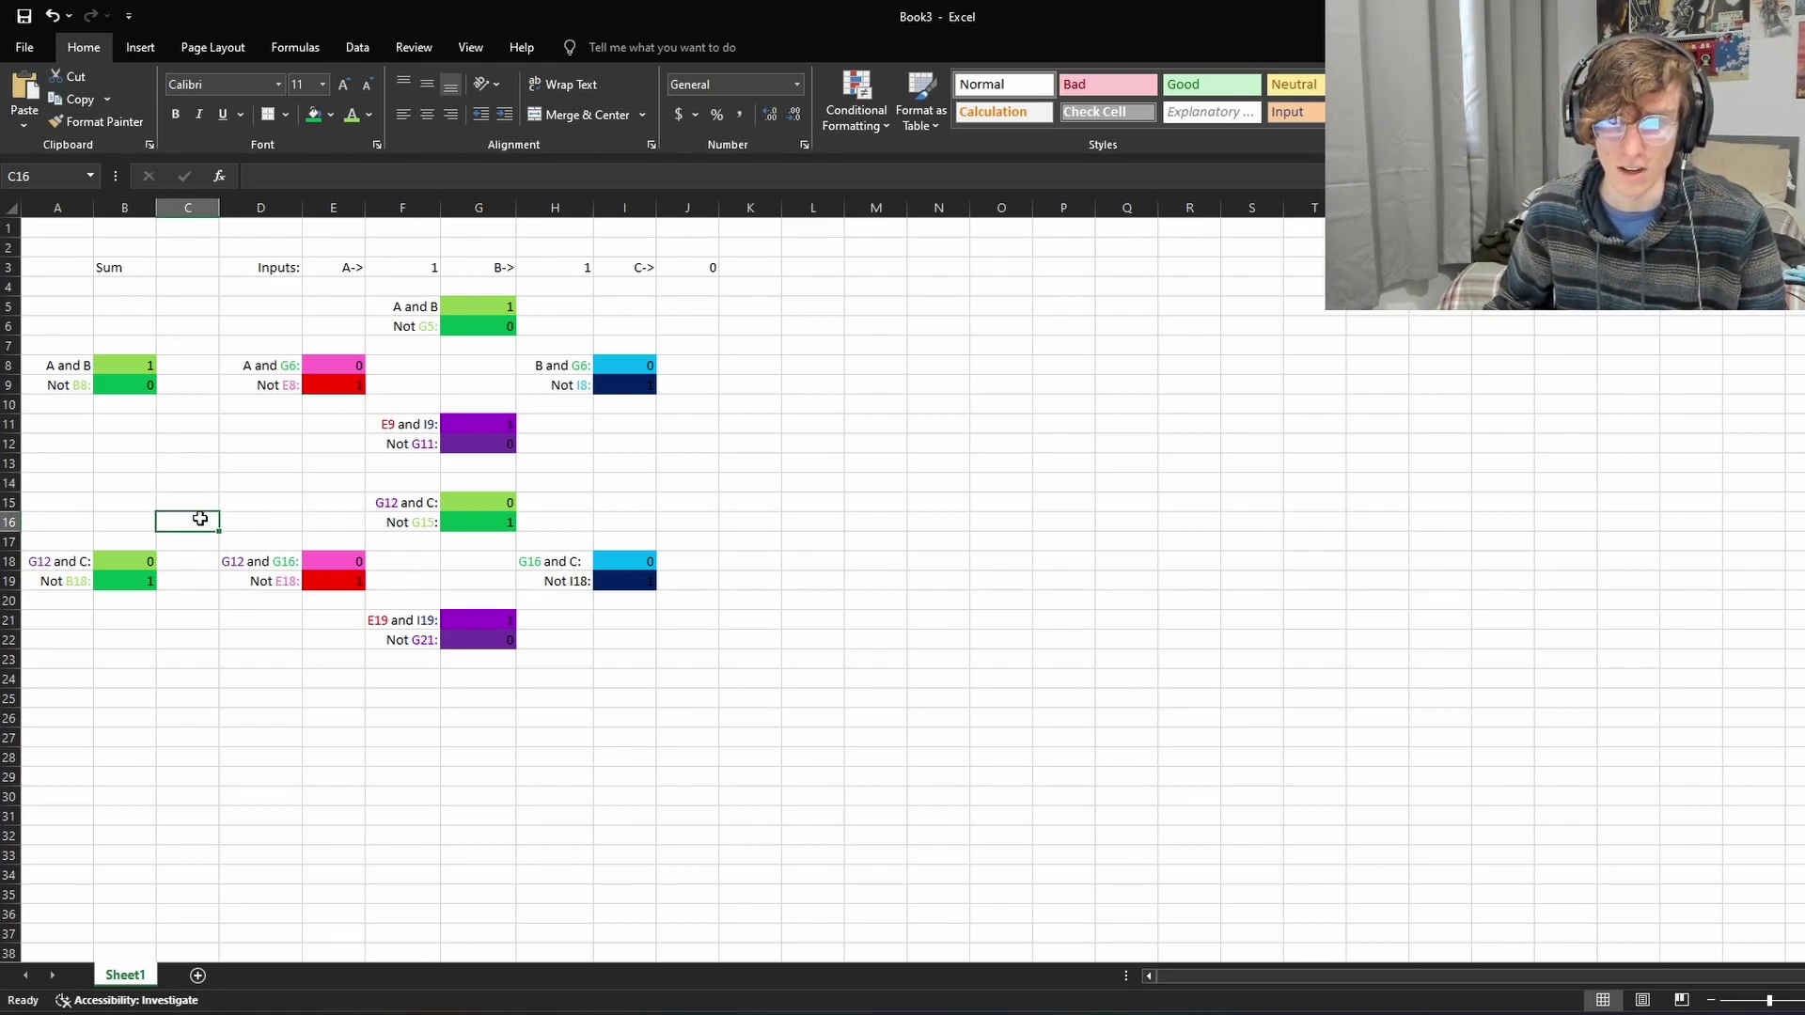
pyautogui.click(566, 681)
pyautogui.click(535, 640)
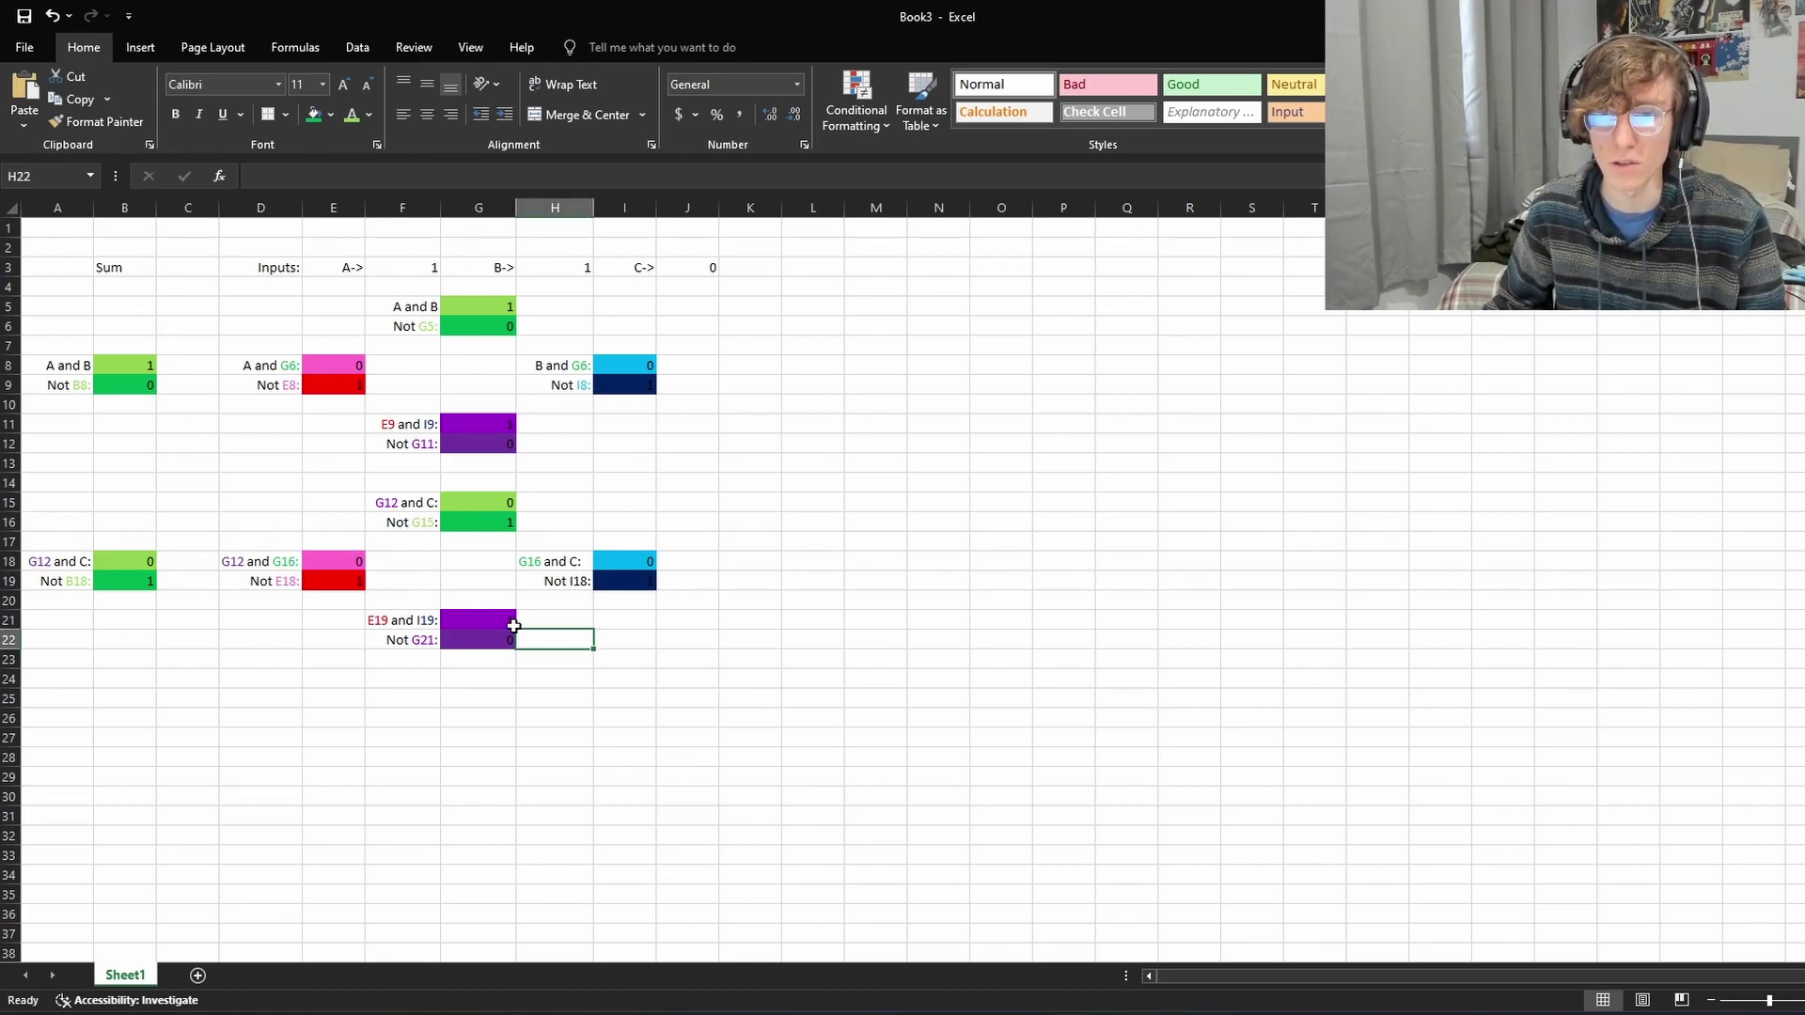
pyautogui.click(479, 635)
pyautogui.click(301, 565)
pyautogui.click(137, 519)
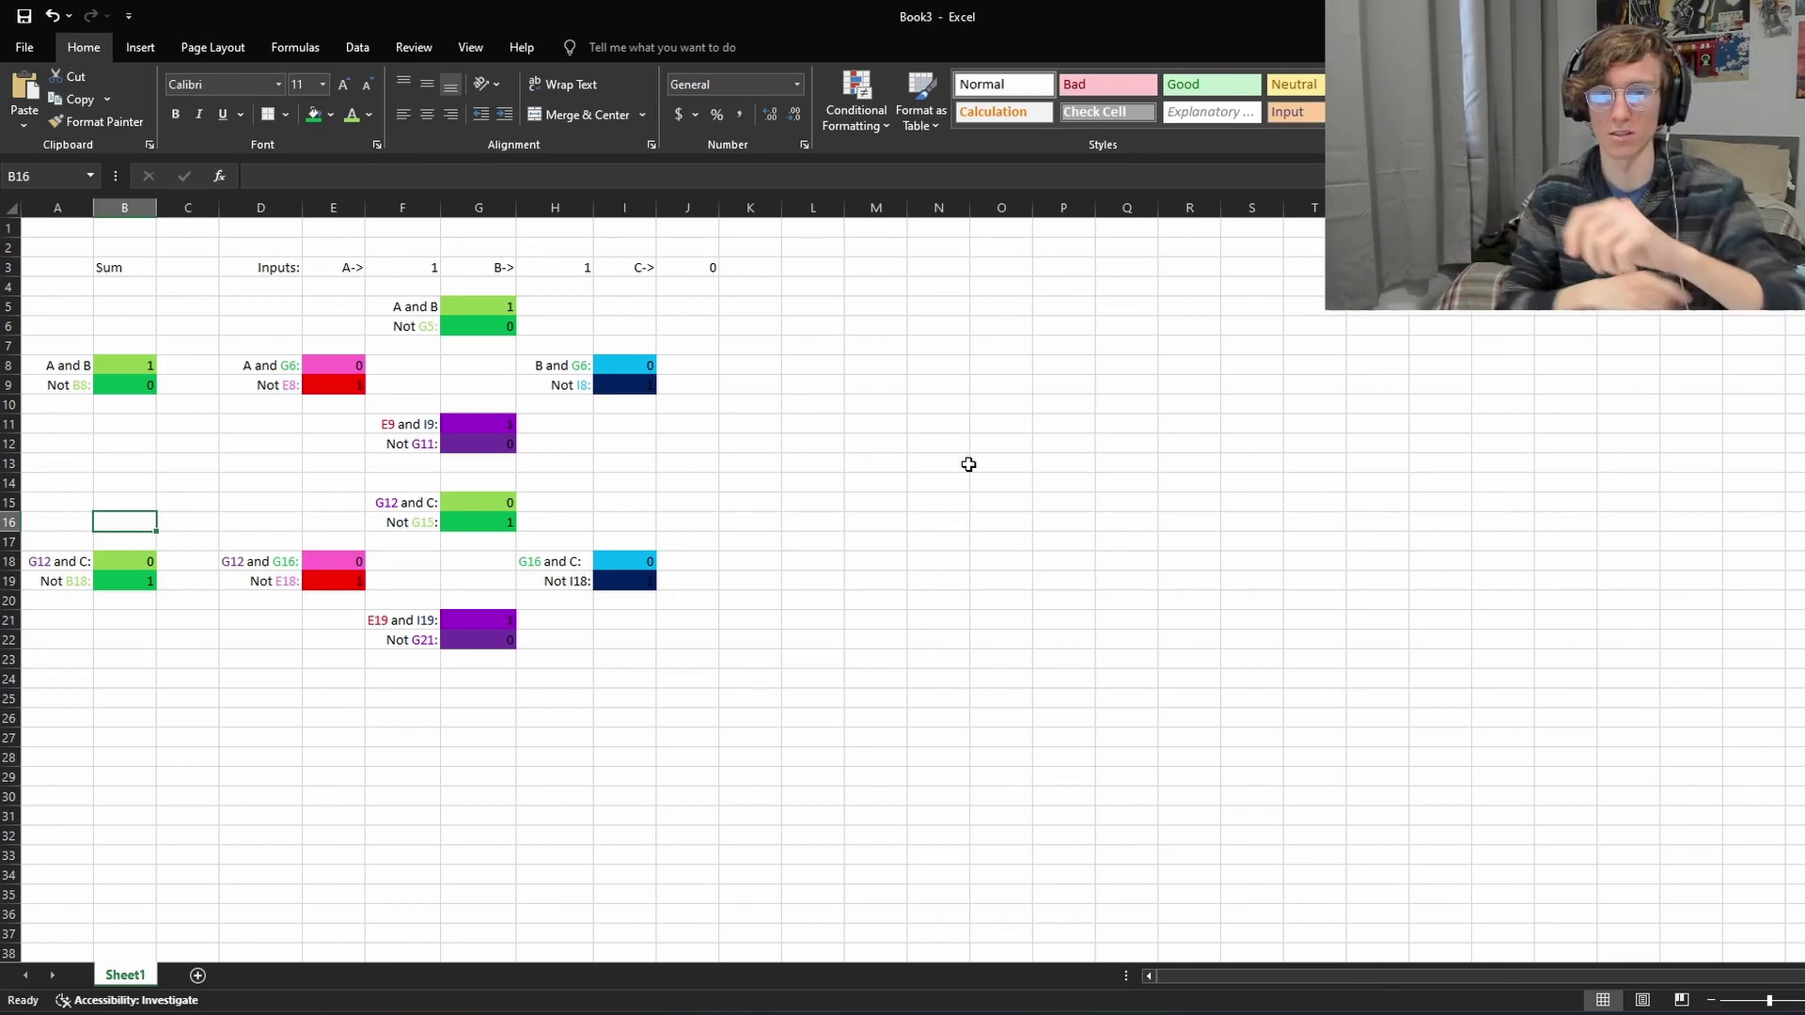
pyautogui.click(148, 621)
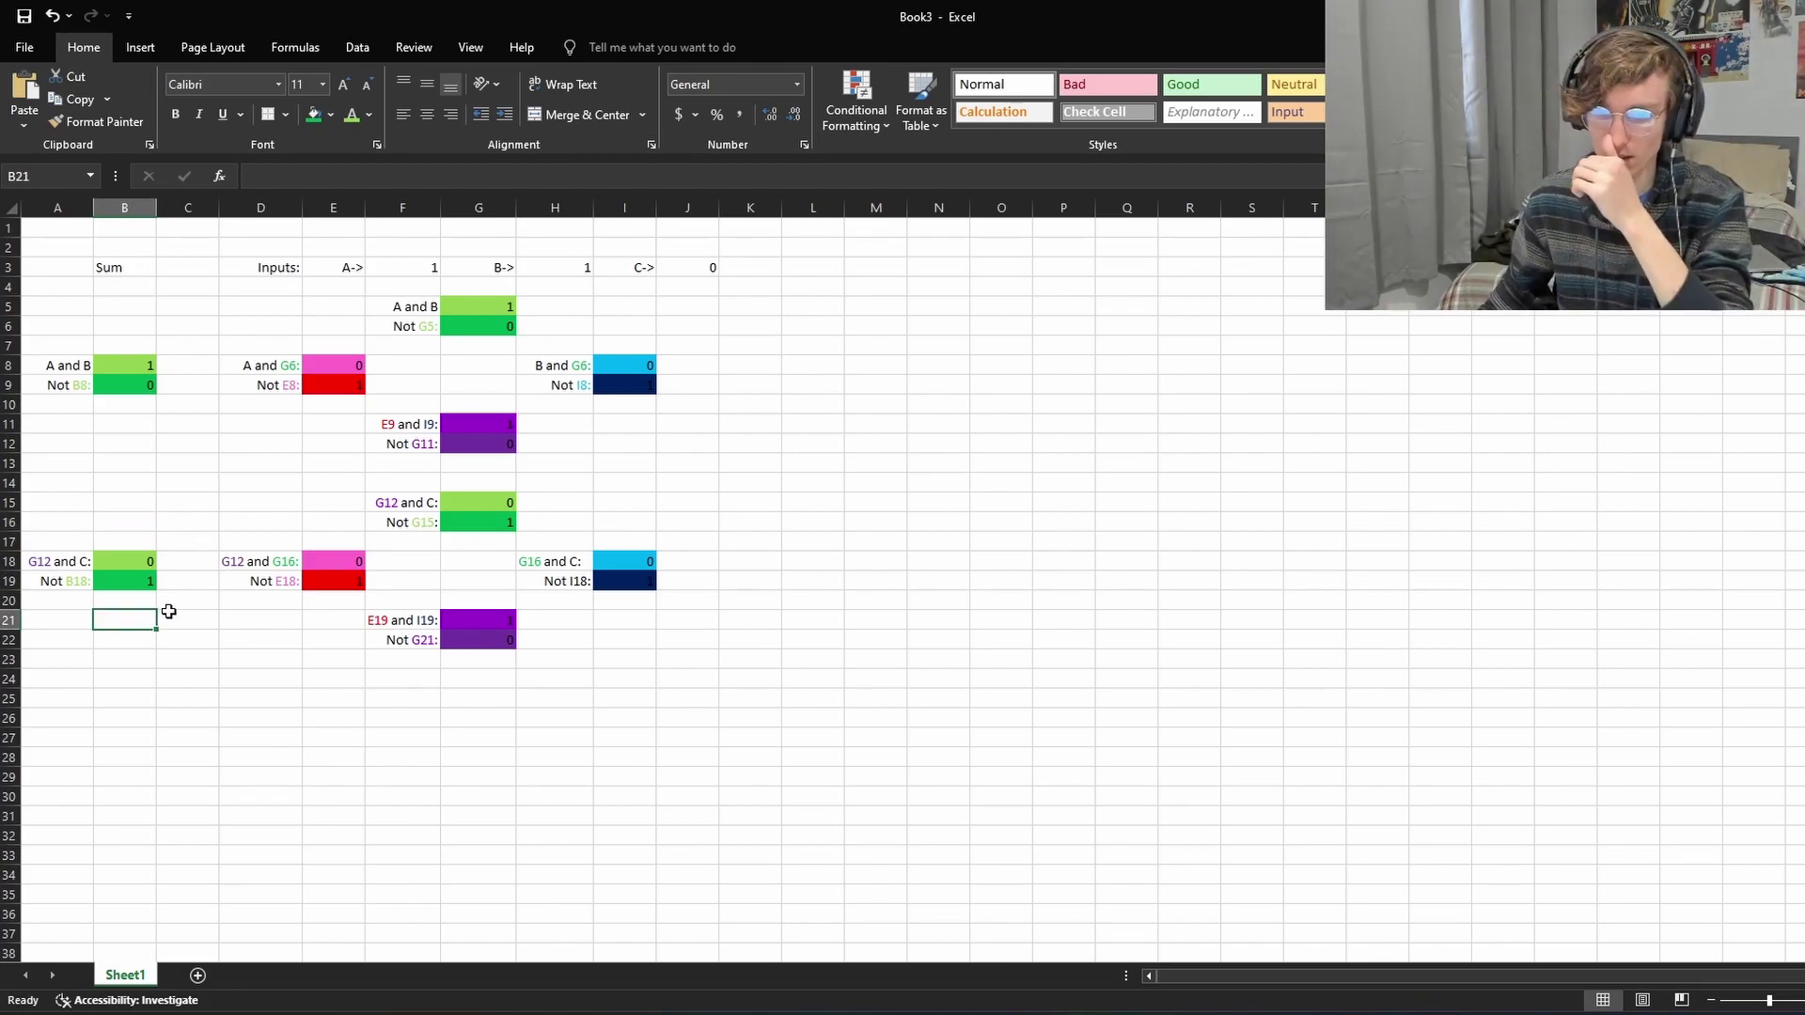
pyautogui.click(315, 578)
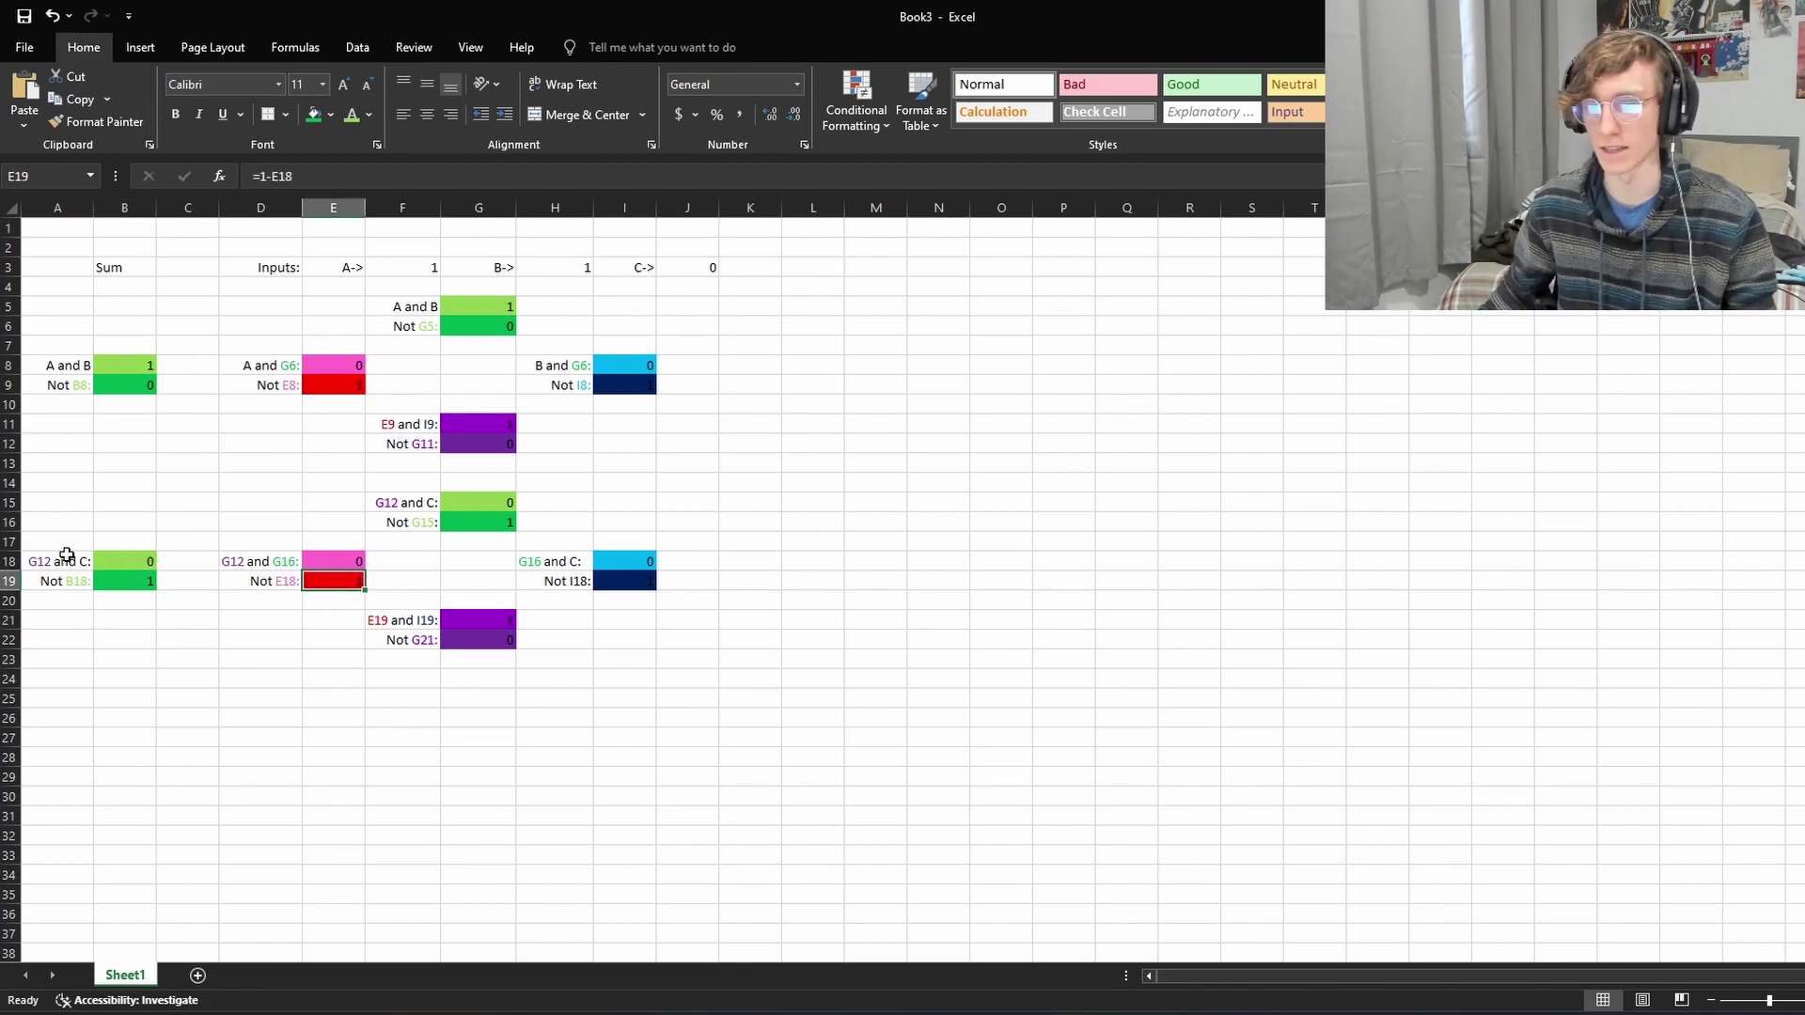
pyautogui.click(115, 598)
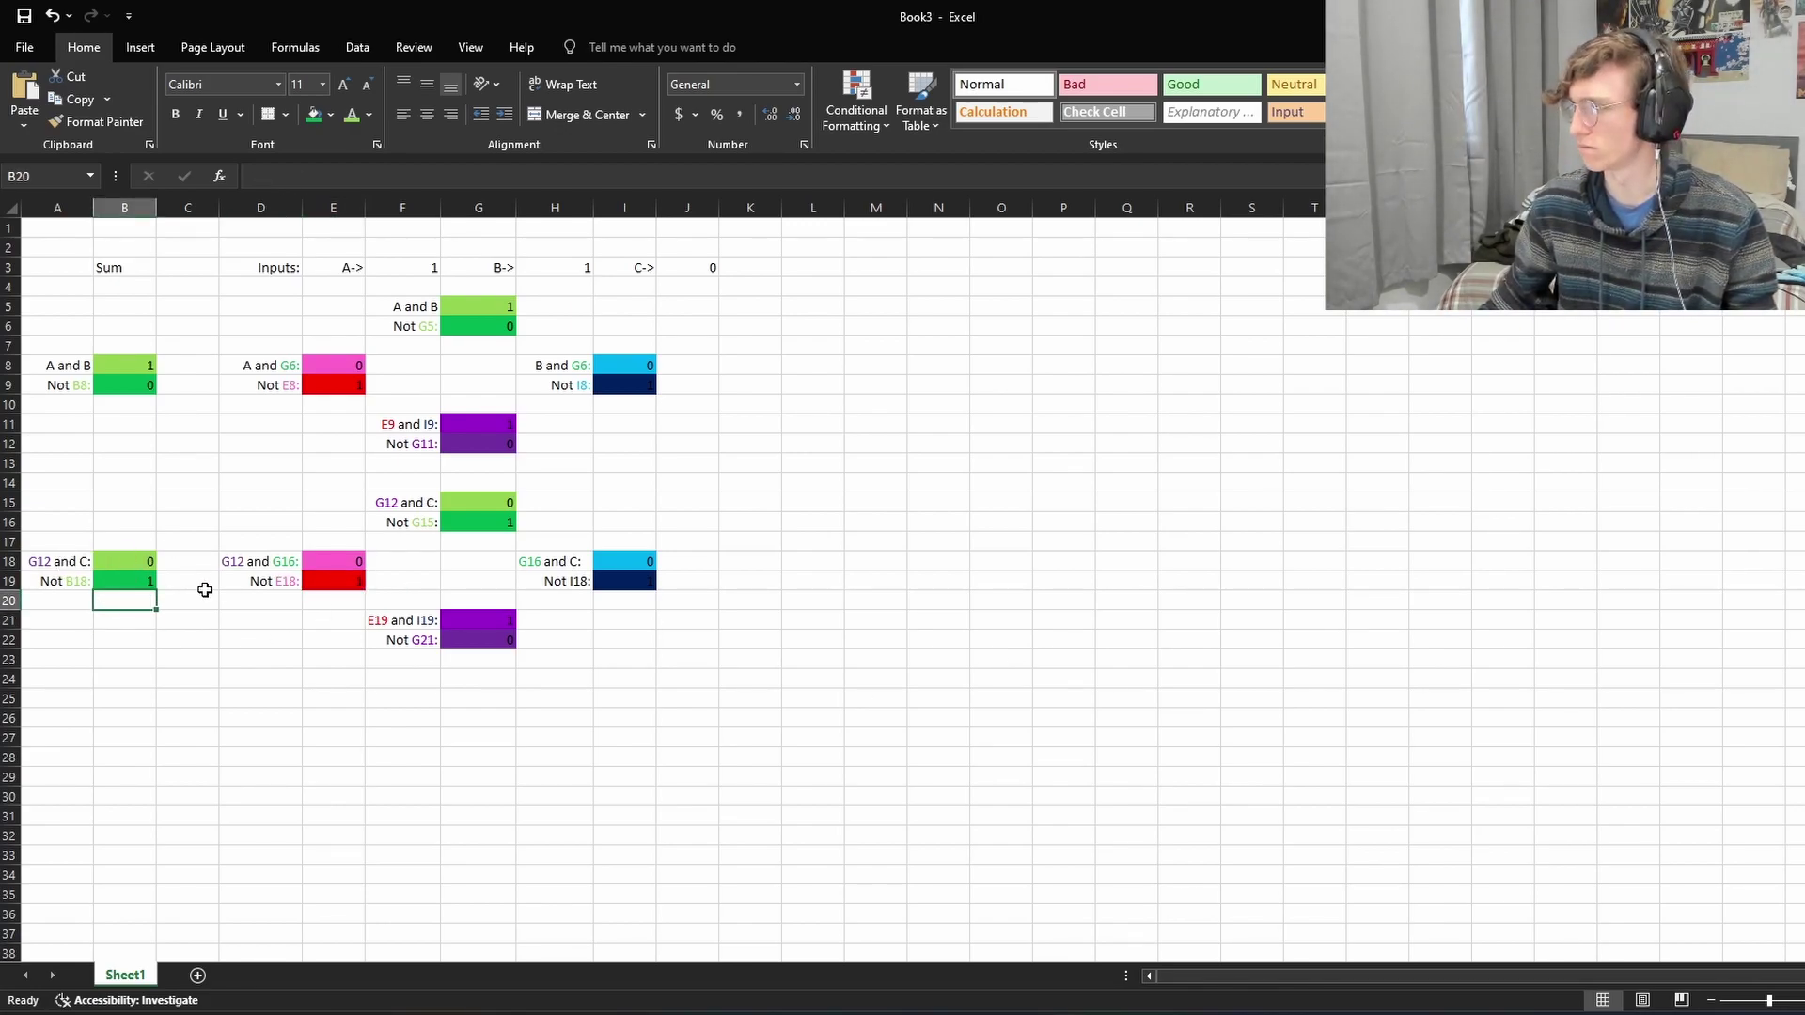
pyautogui.click(148, 580)
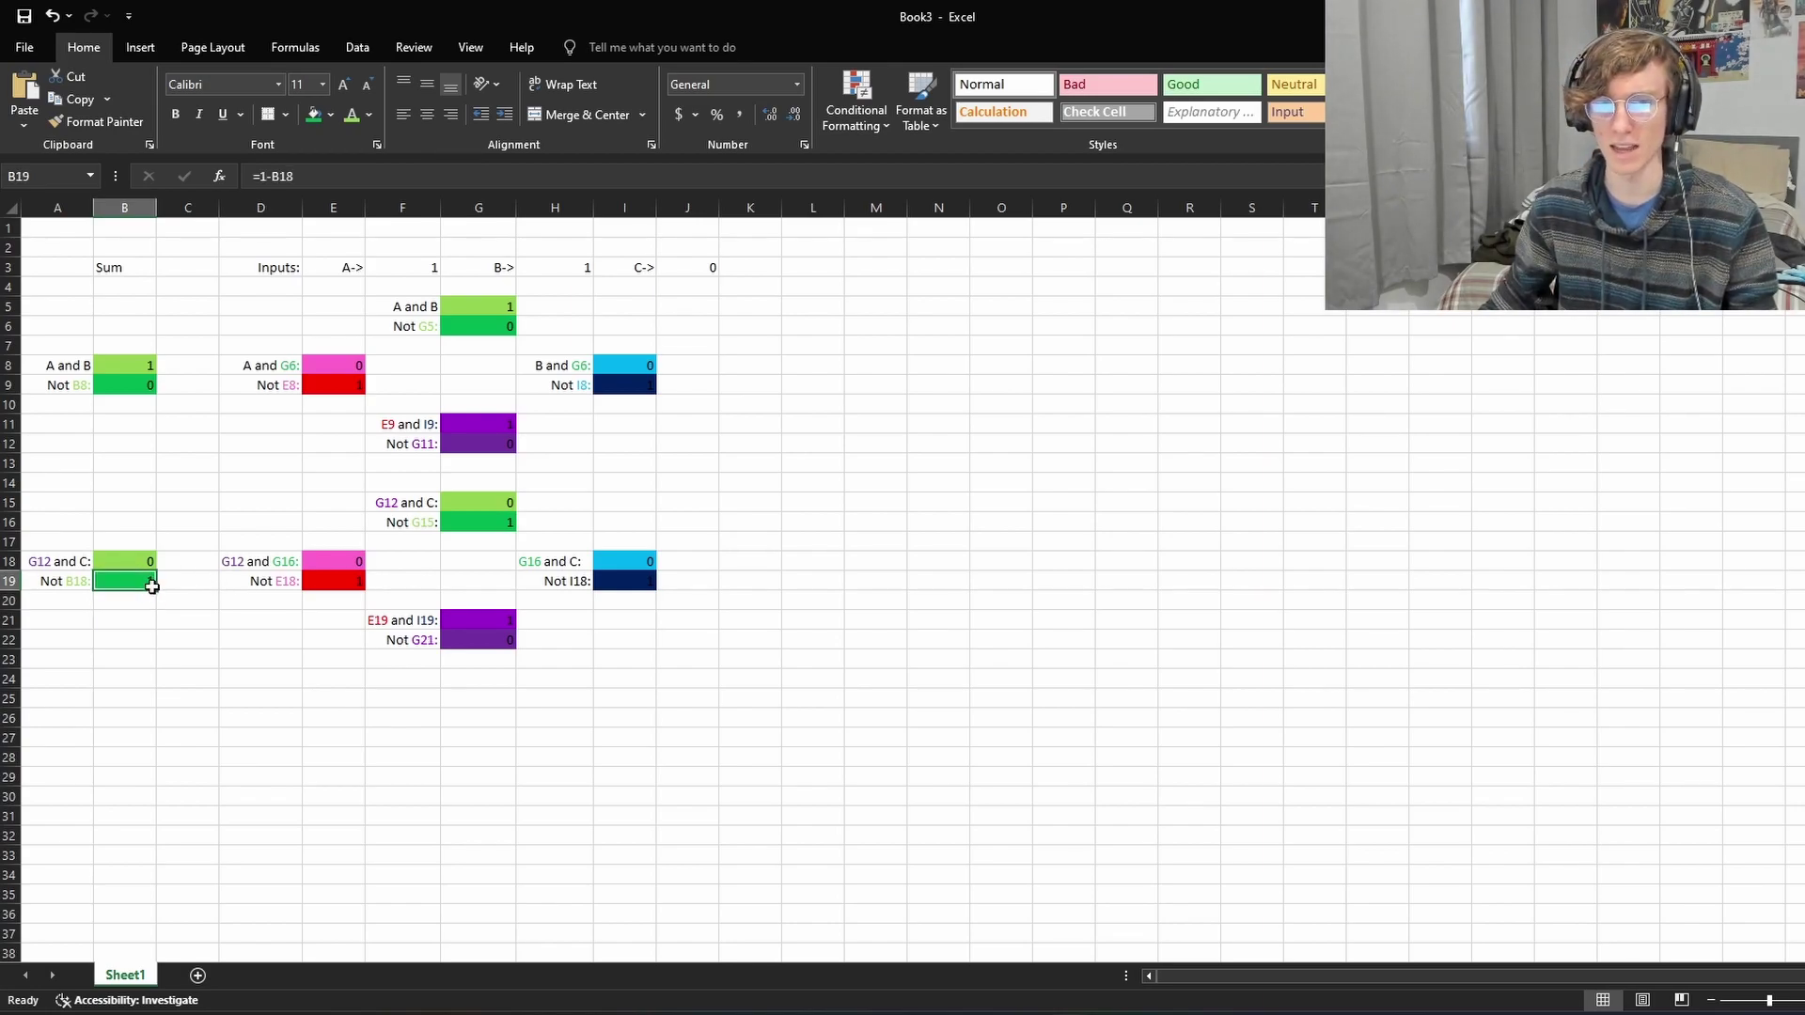
pyautogui.click(135, 389)
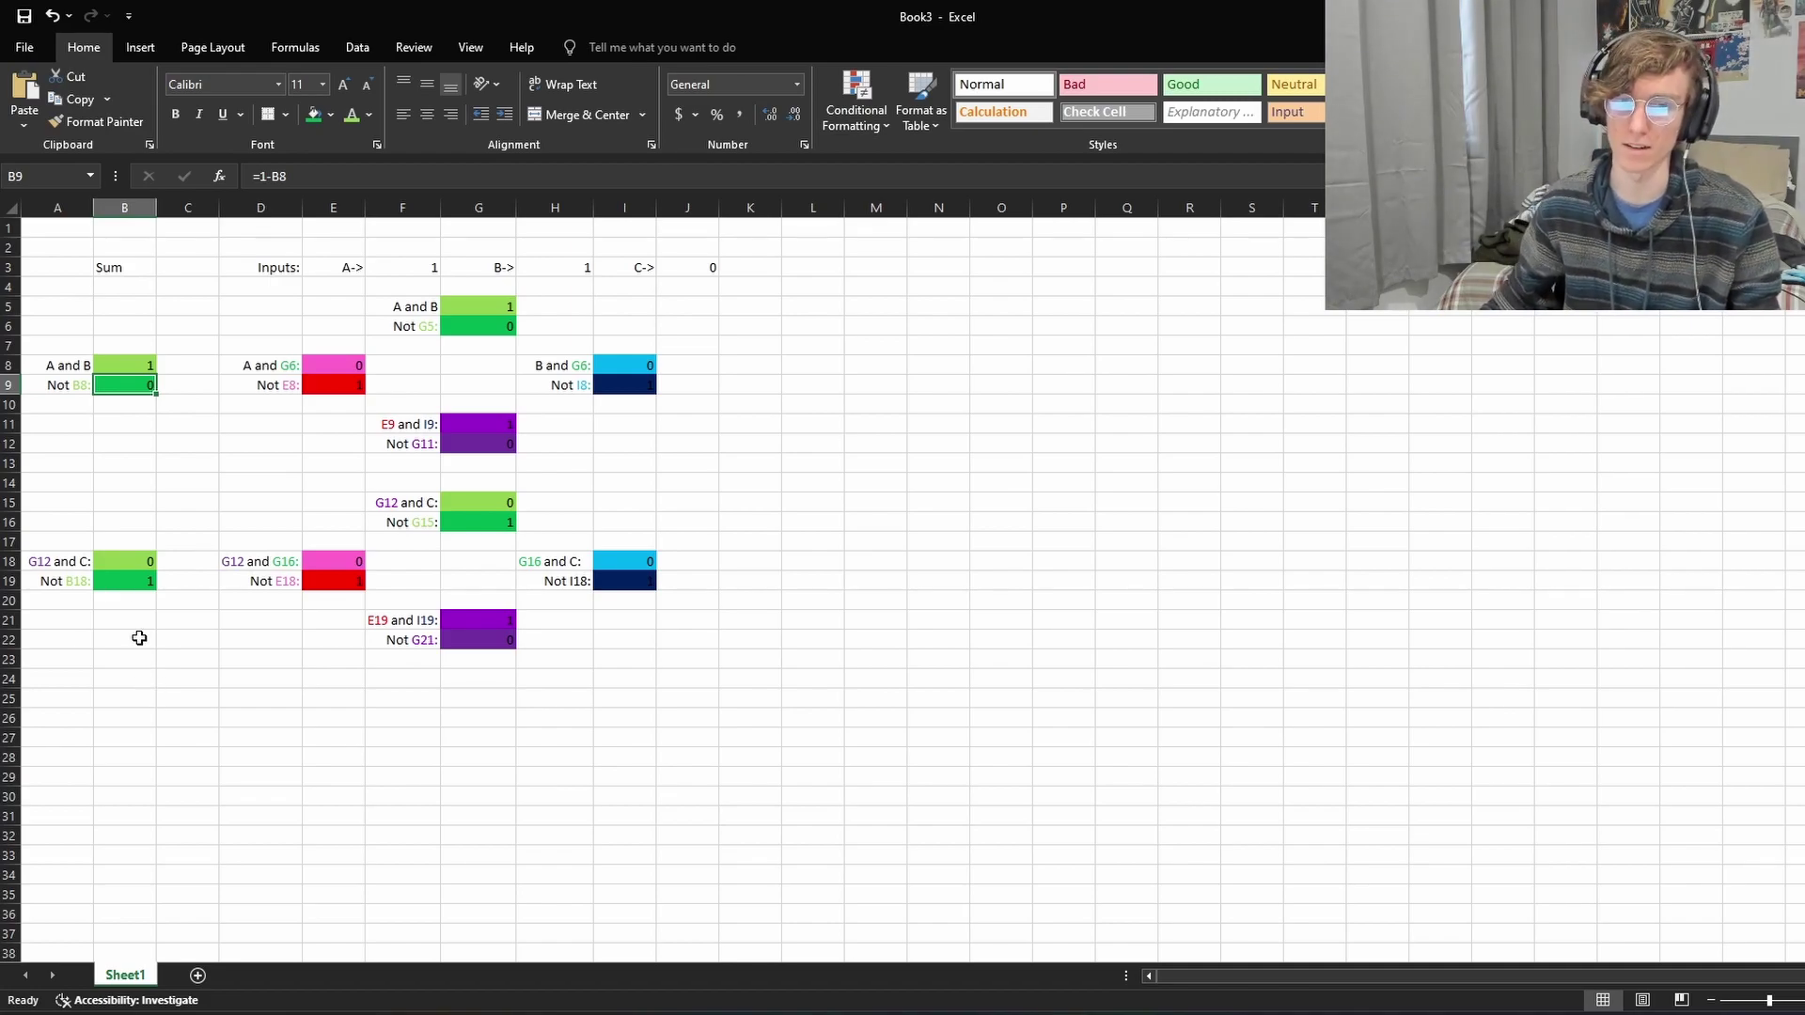
pyautogui.click(160, 662)
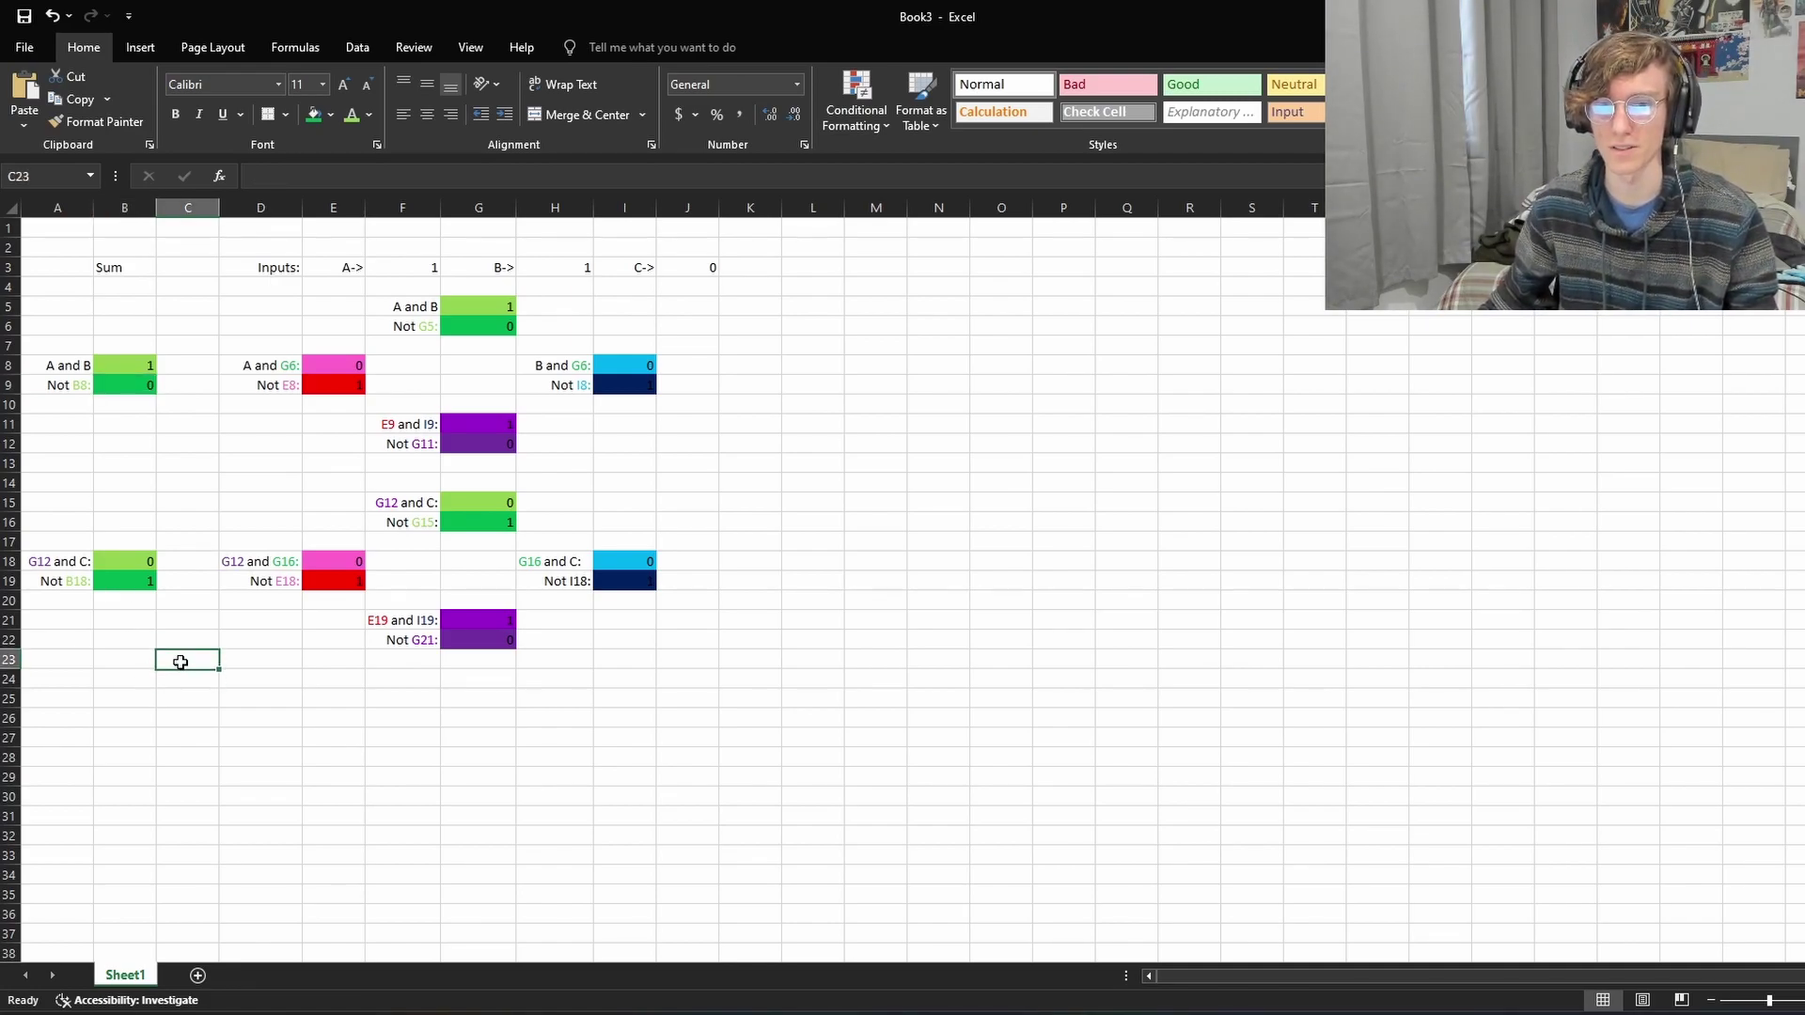
pyautogui.click(133, 658)
pyautogui.click(131, 386)
pyautogui.click(129, 367)
pyautogui.click(122, 561)
pyautogui.click(123, 580)
# Step: Enter the label "B9 and B18:" in cell B22 and widen column B to fit it
pyautogui.click(140, 643)
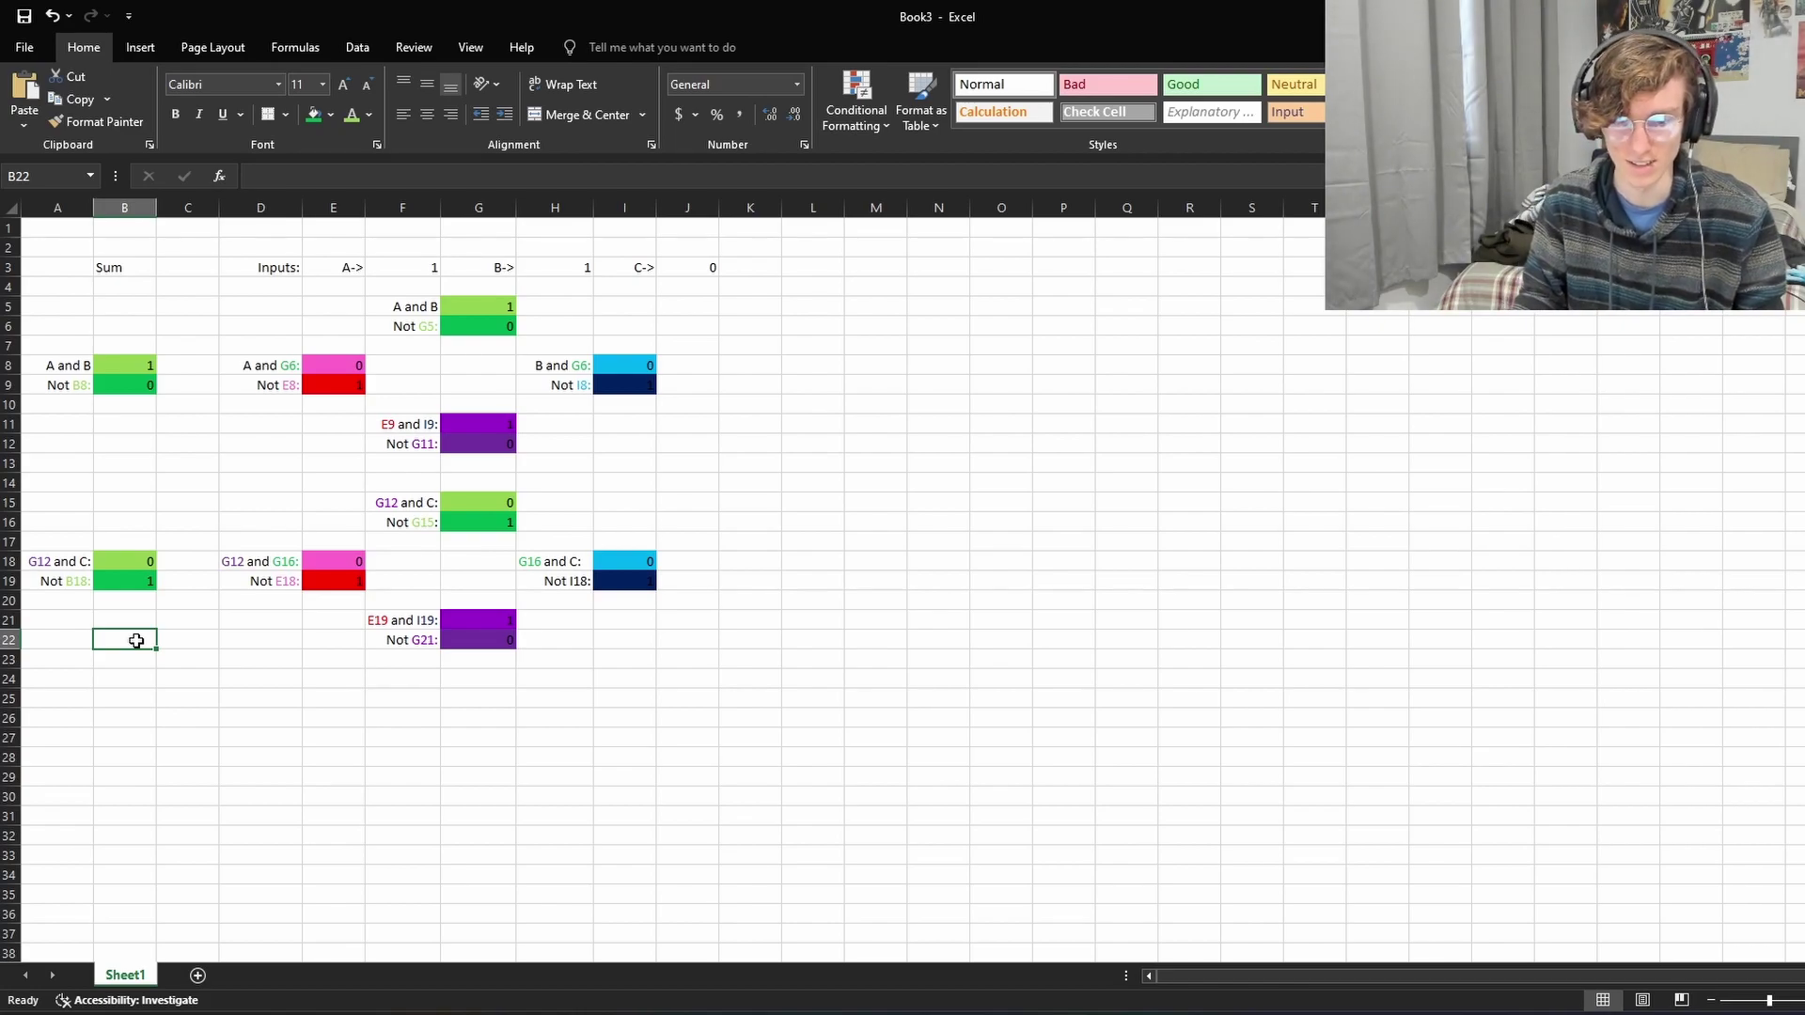
pyautogui.write('B')
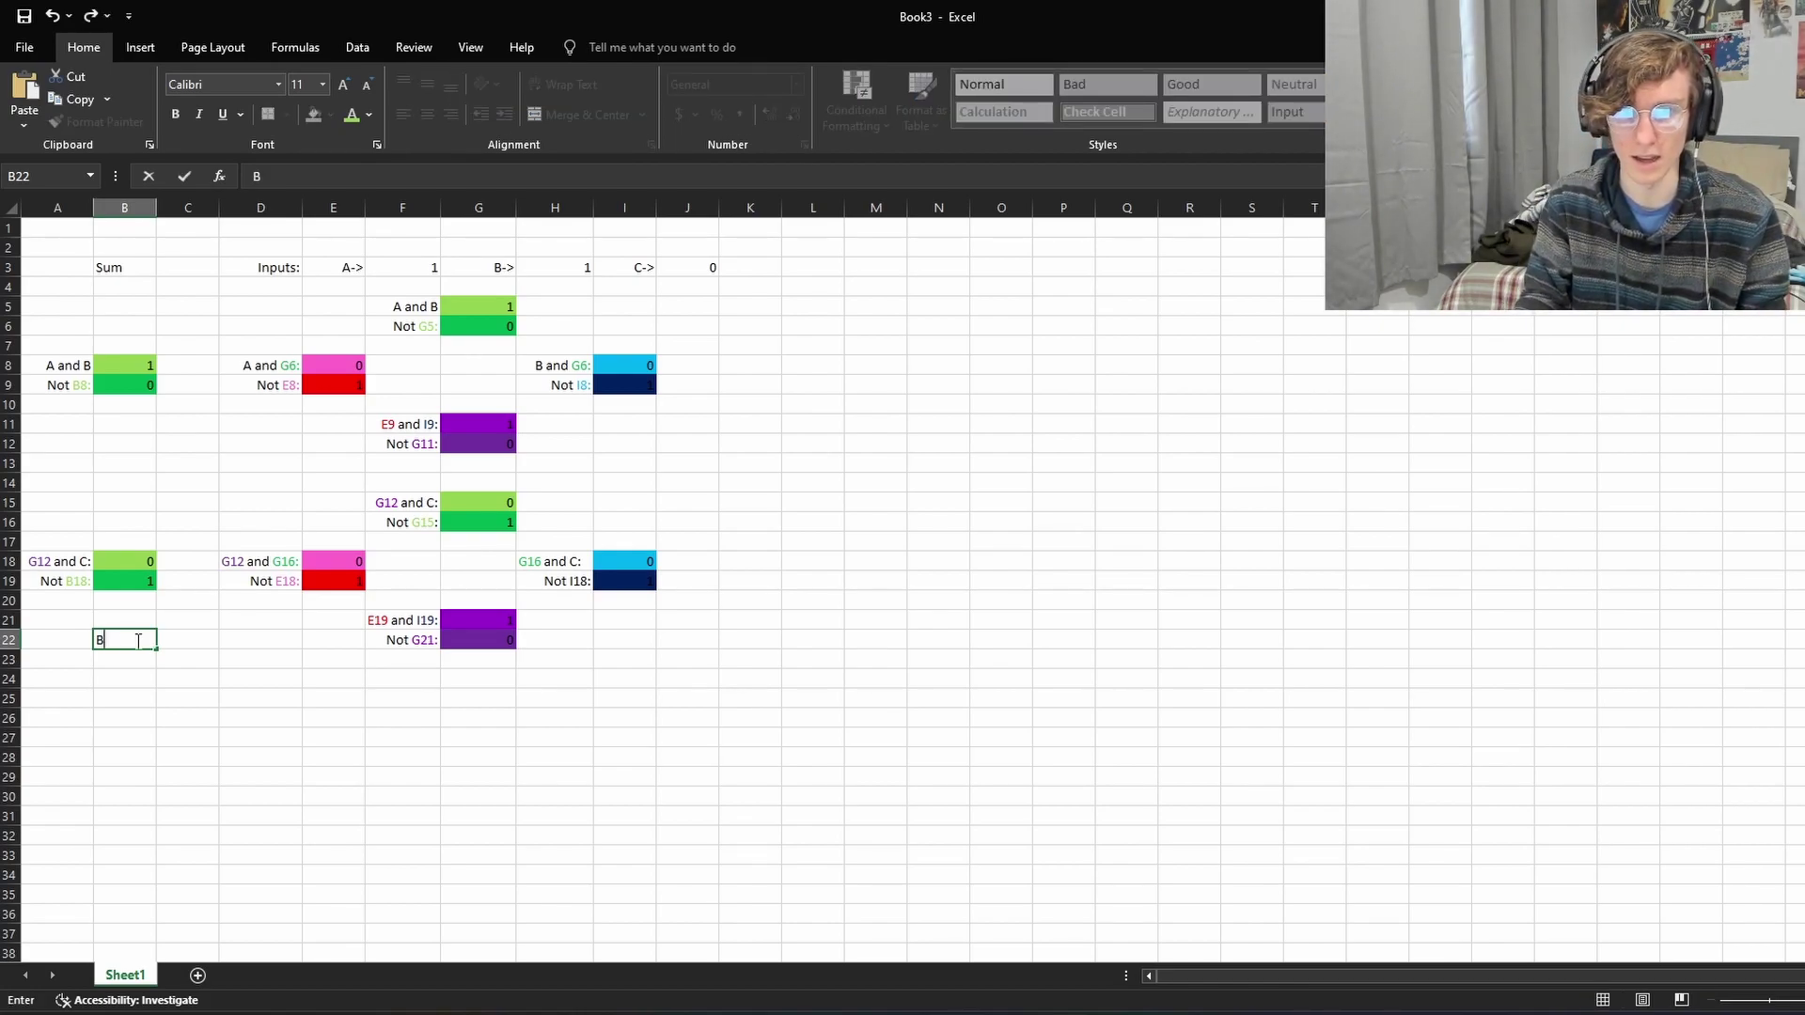
pyautogui.write('9 and')
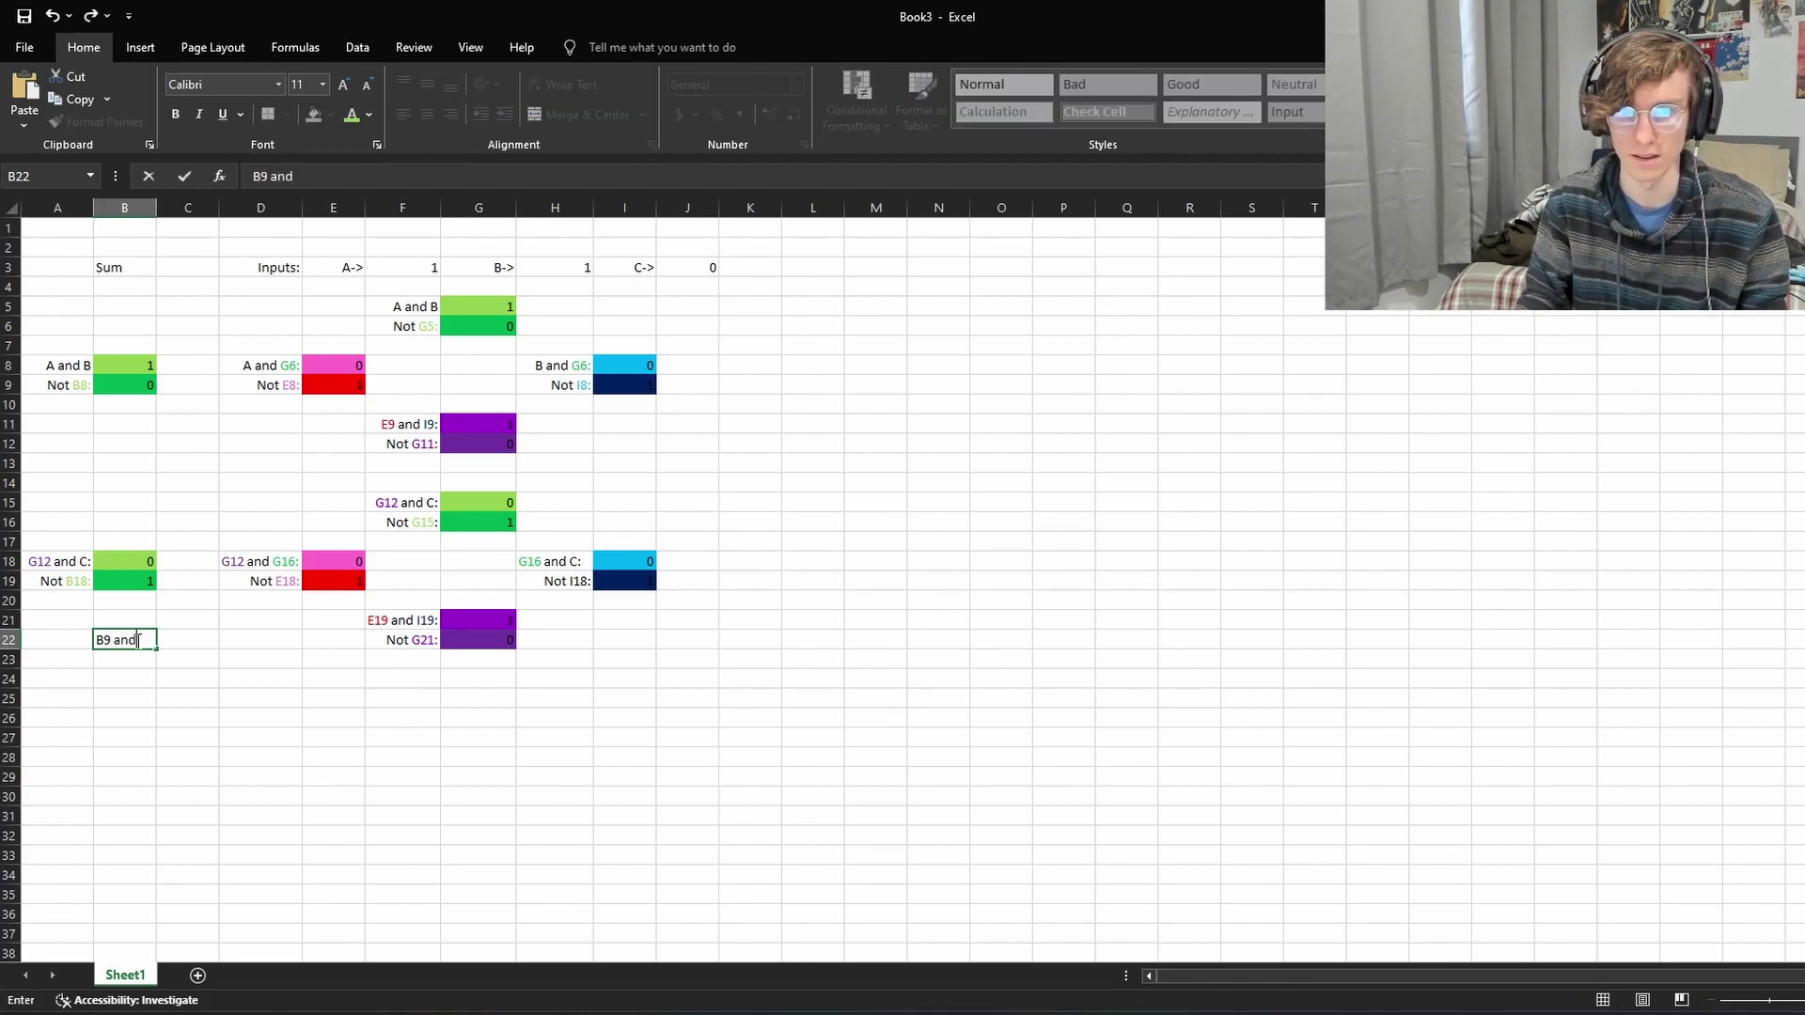
pyautogui.write(' B')
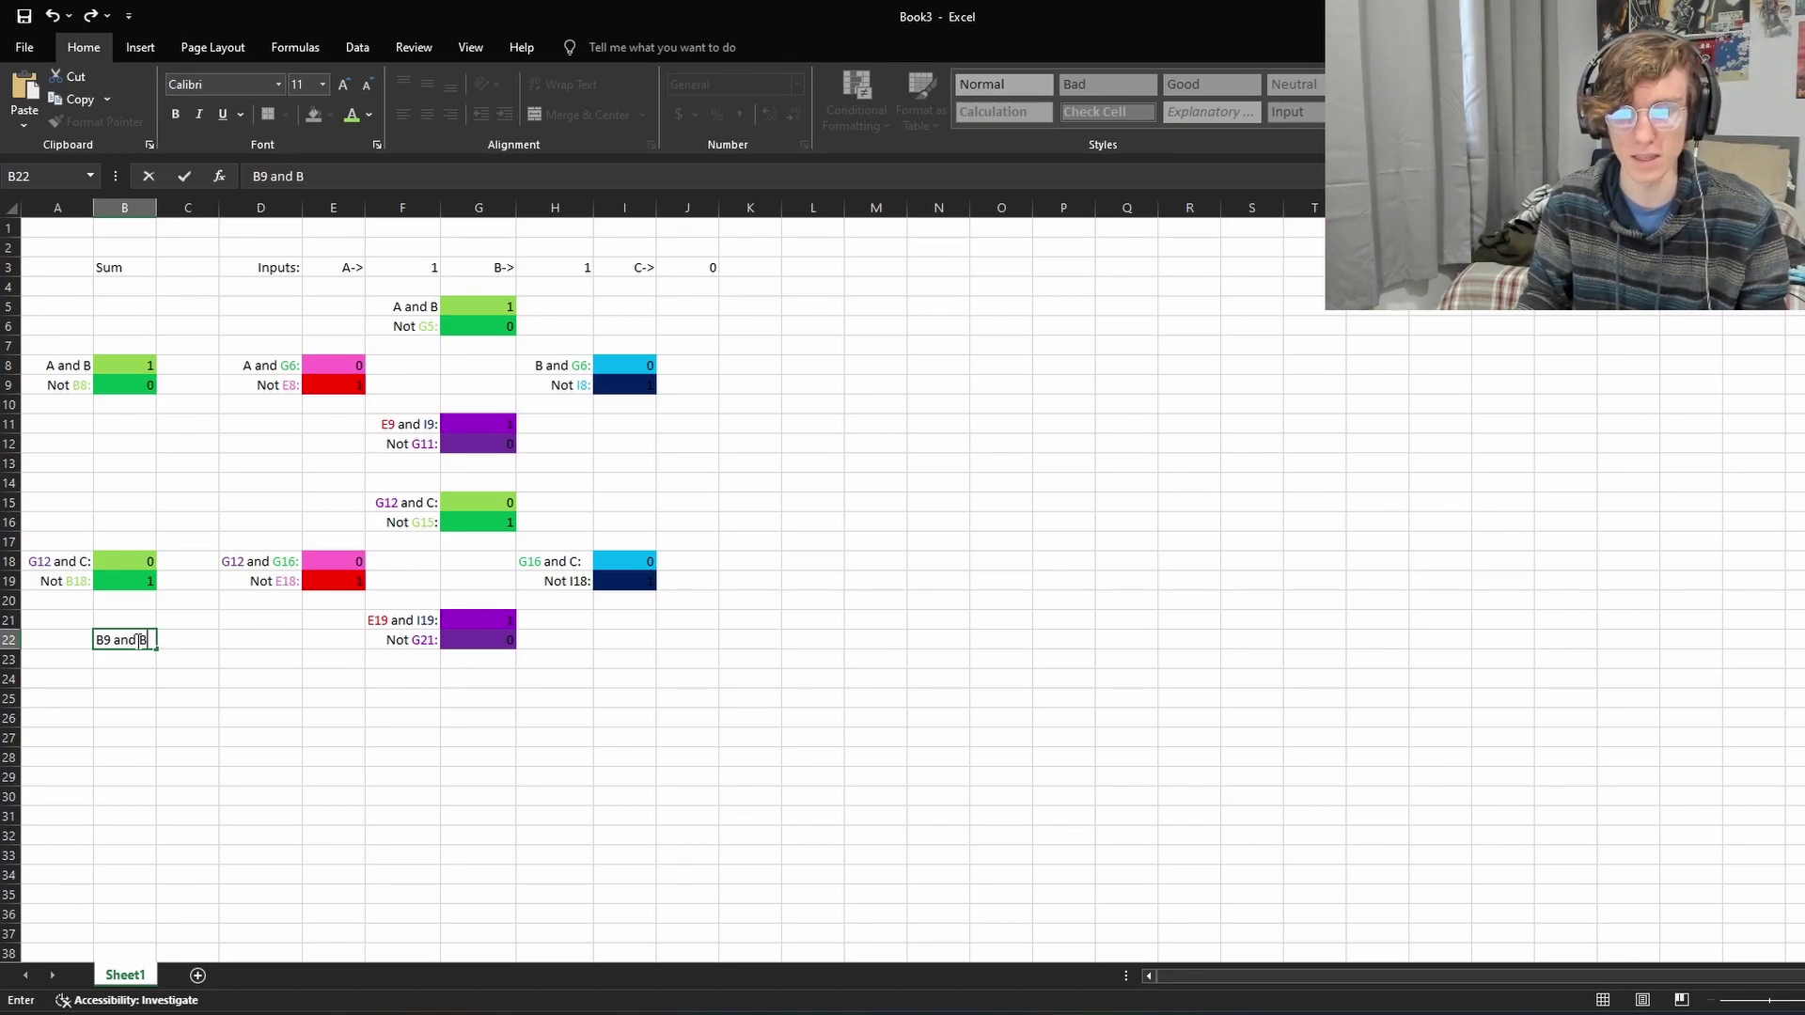
pyautogui.write('18:')
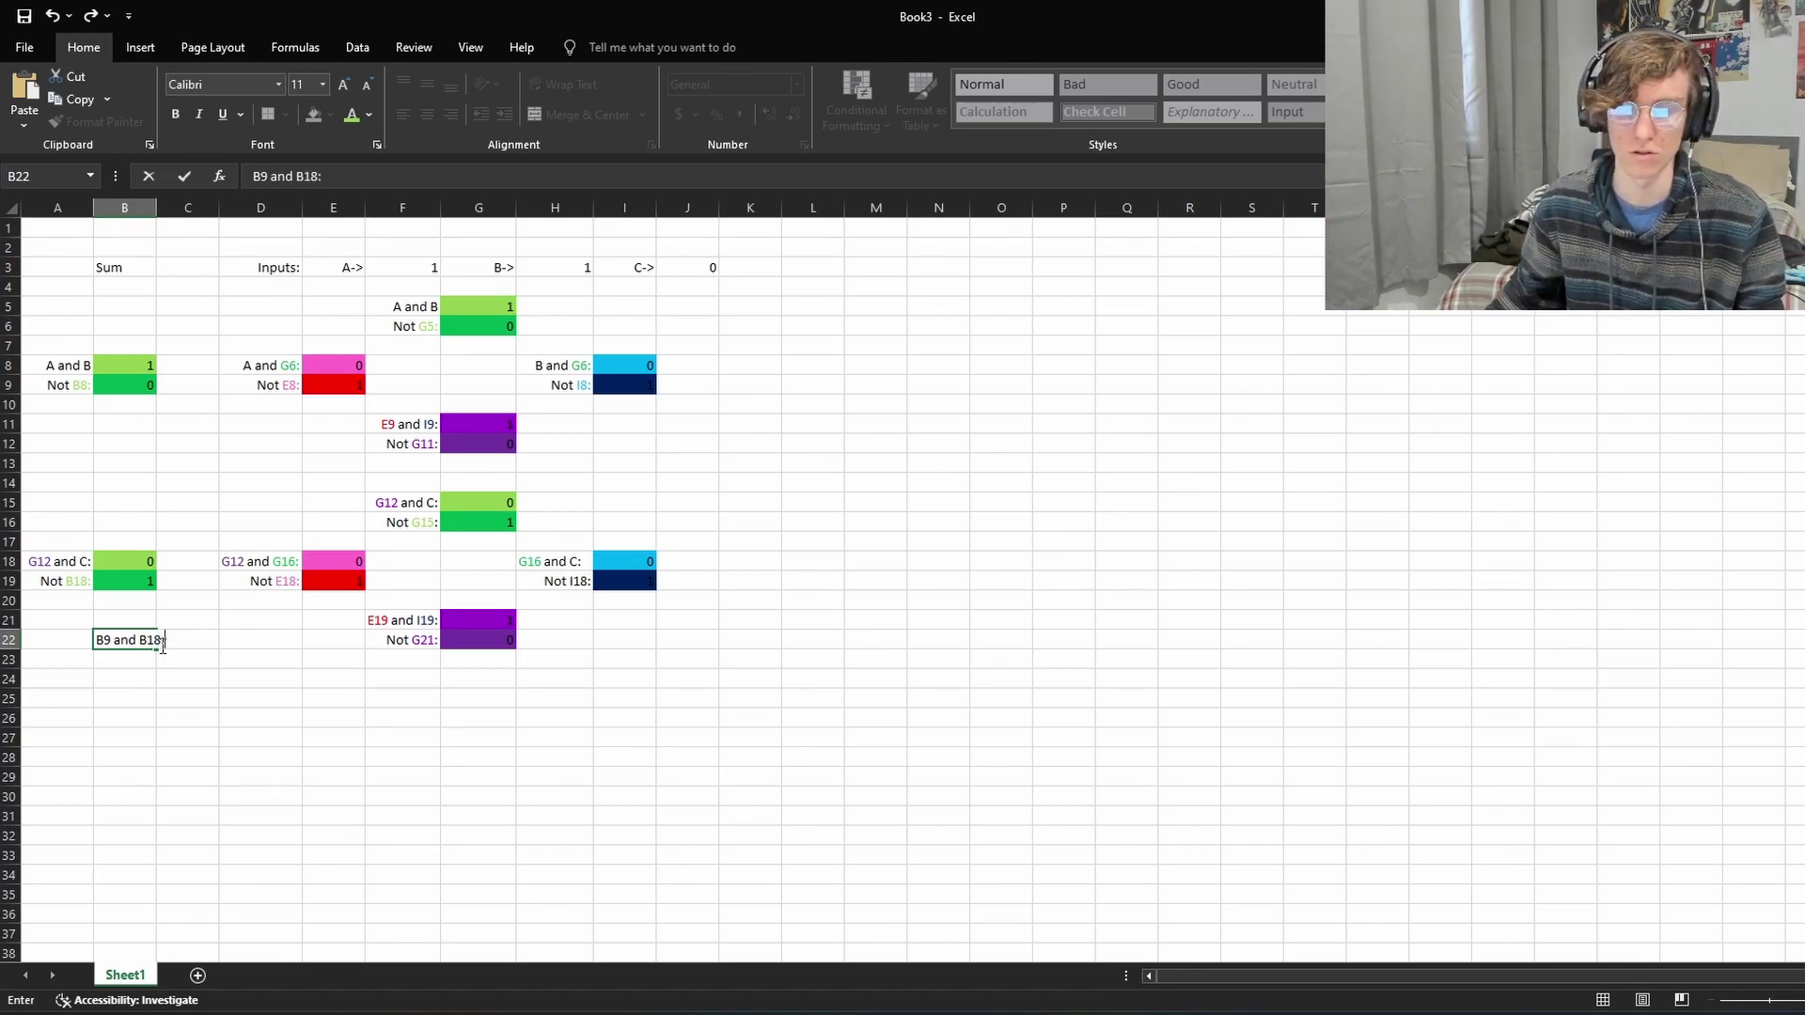
pyautogui.click(208, 683)
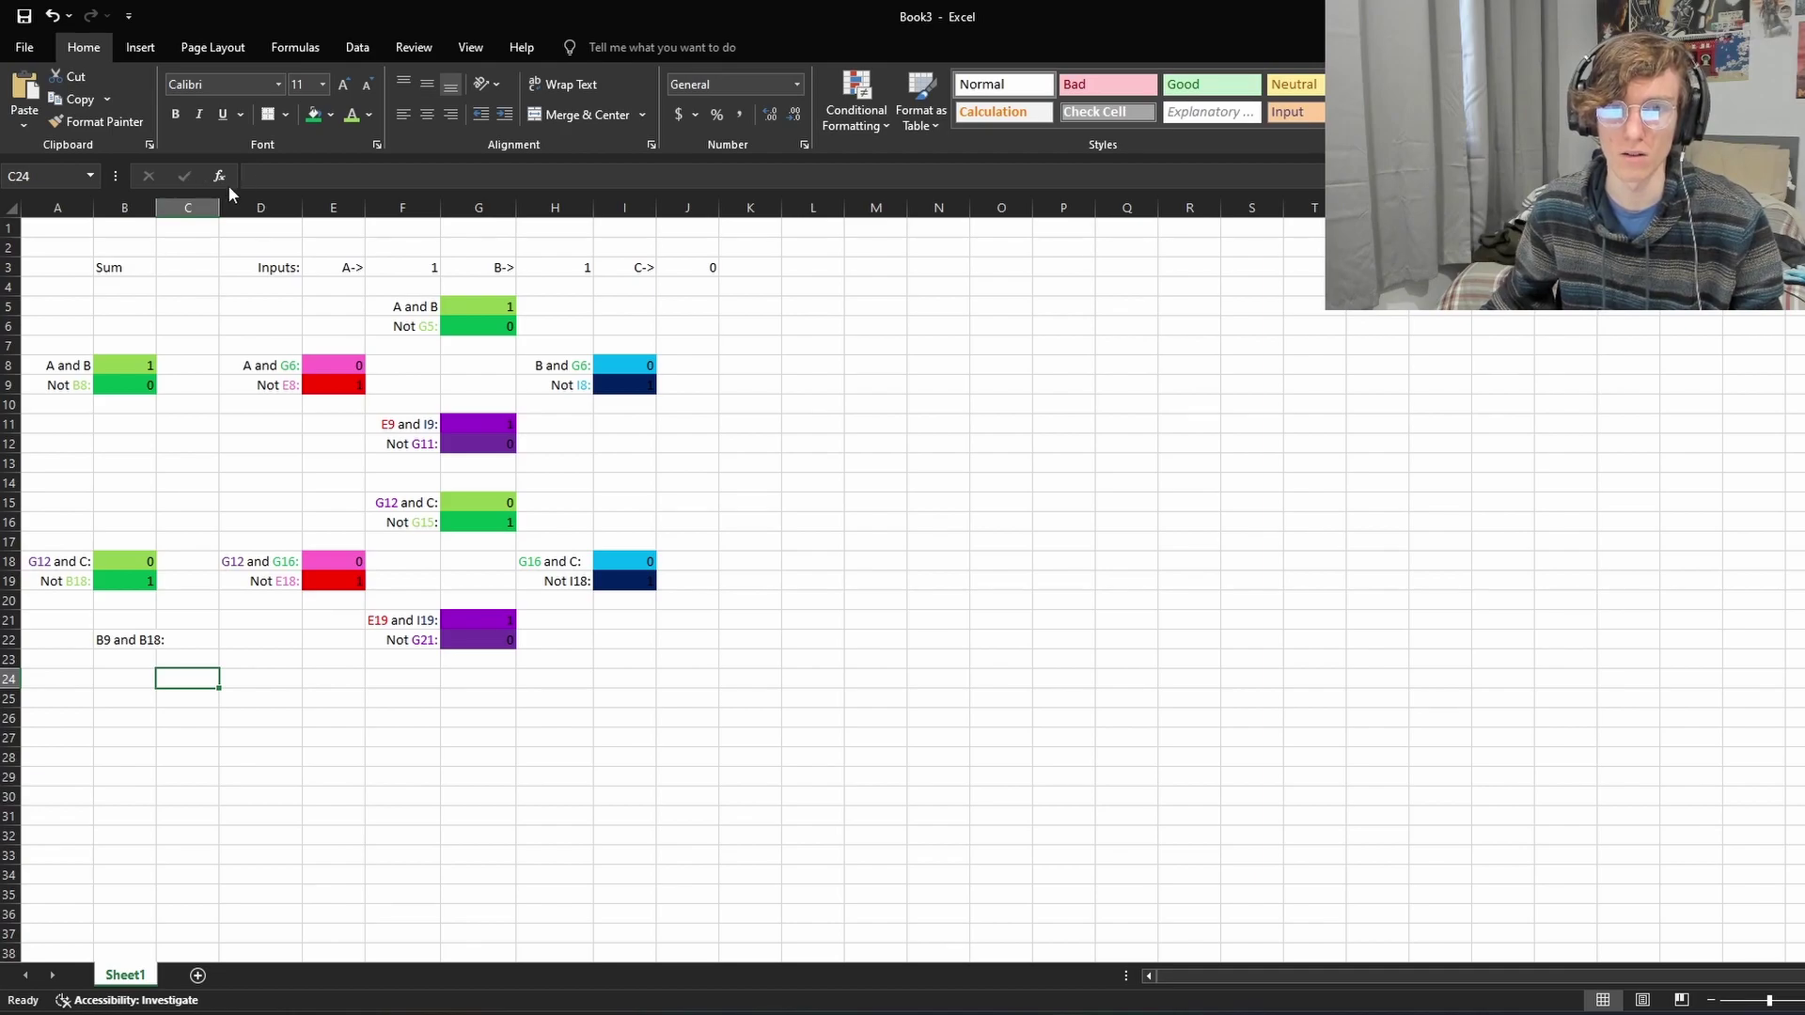
pyautogui.moveTo(160, 203); pyautogui.dragTo(171, 203)
# Step: Colour both "B9" and "B18:" in the B22 label with the standard green font colour
pyautogui.click(106, 642)
pyautogui.doubleClick(105, 642)
pyautogui.doubleClick(104, 640)
pyautogui.click(372, 116)
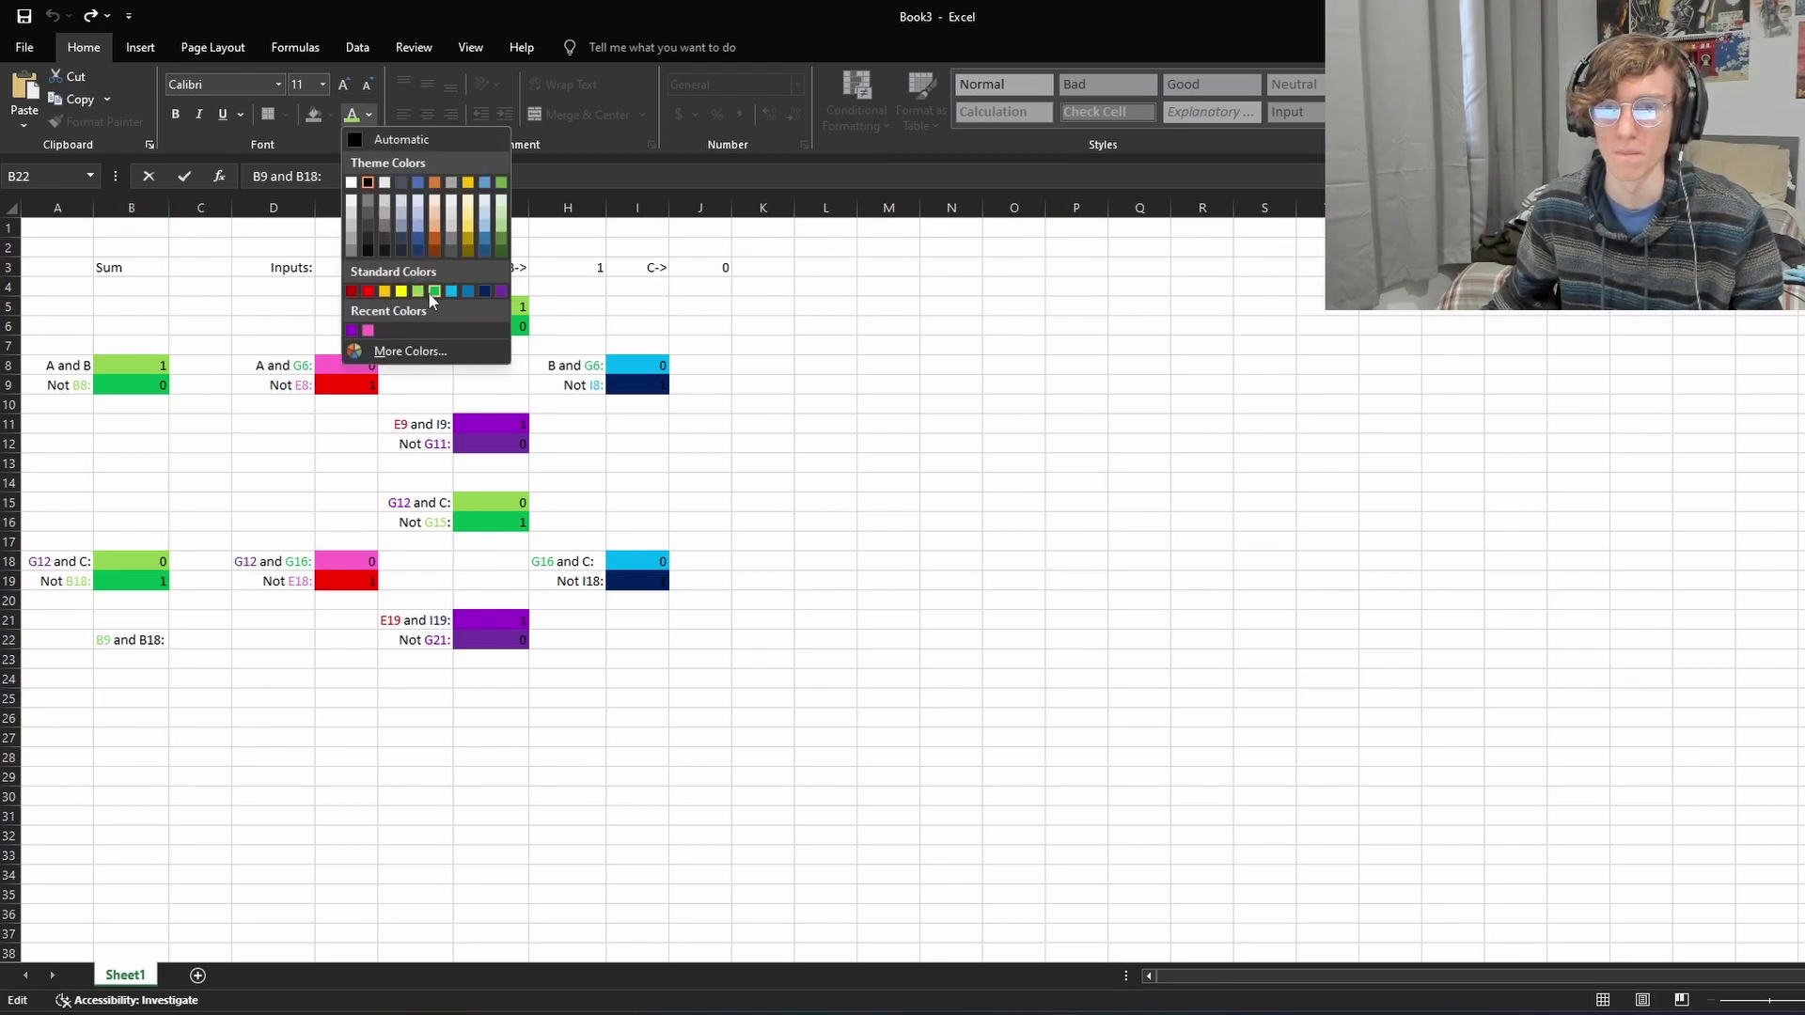
pyautogui.click(430, 292)
pyautogui.moveTo(139, 639); pyautogui.dragTo(169, 640)
pyautogui.click(368, 114)
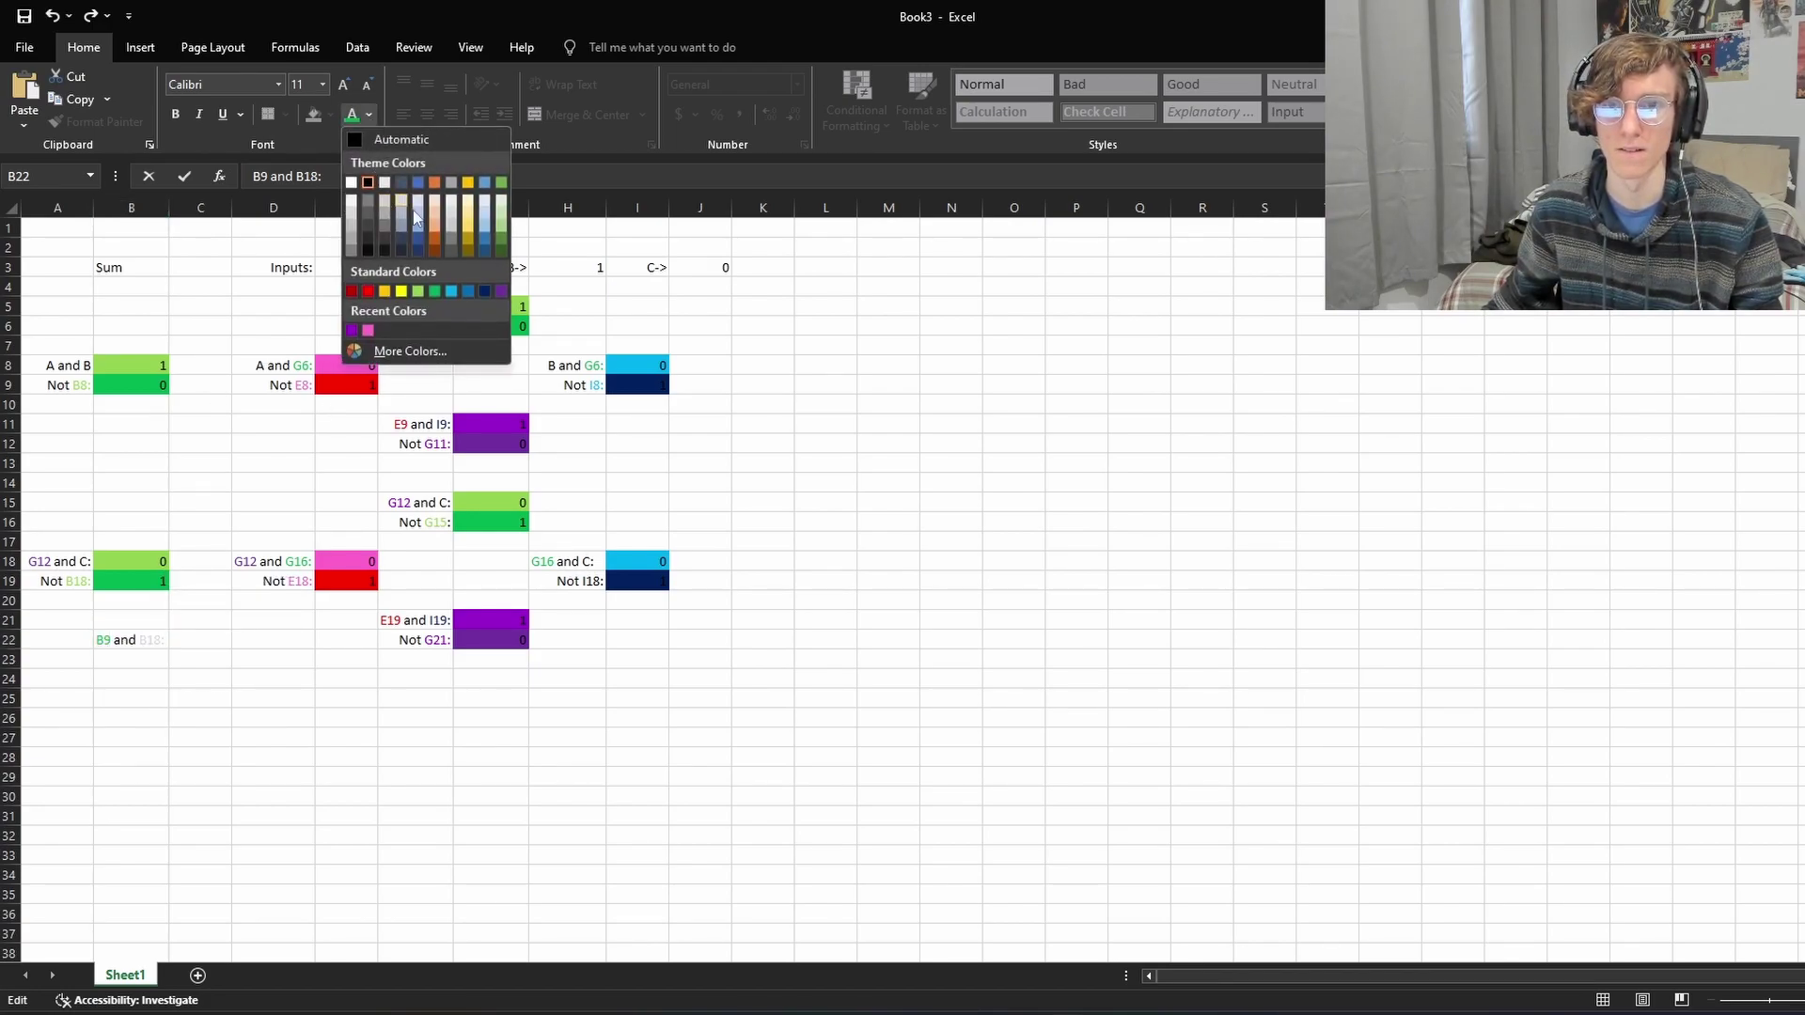
pyautogui.click(434, 290)
pyautogui.click(187, 638)
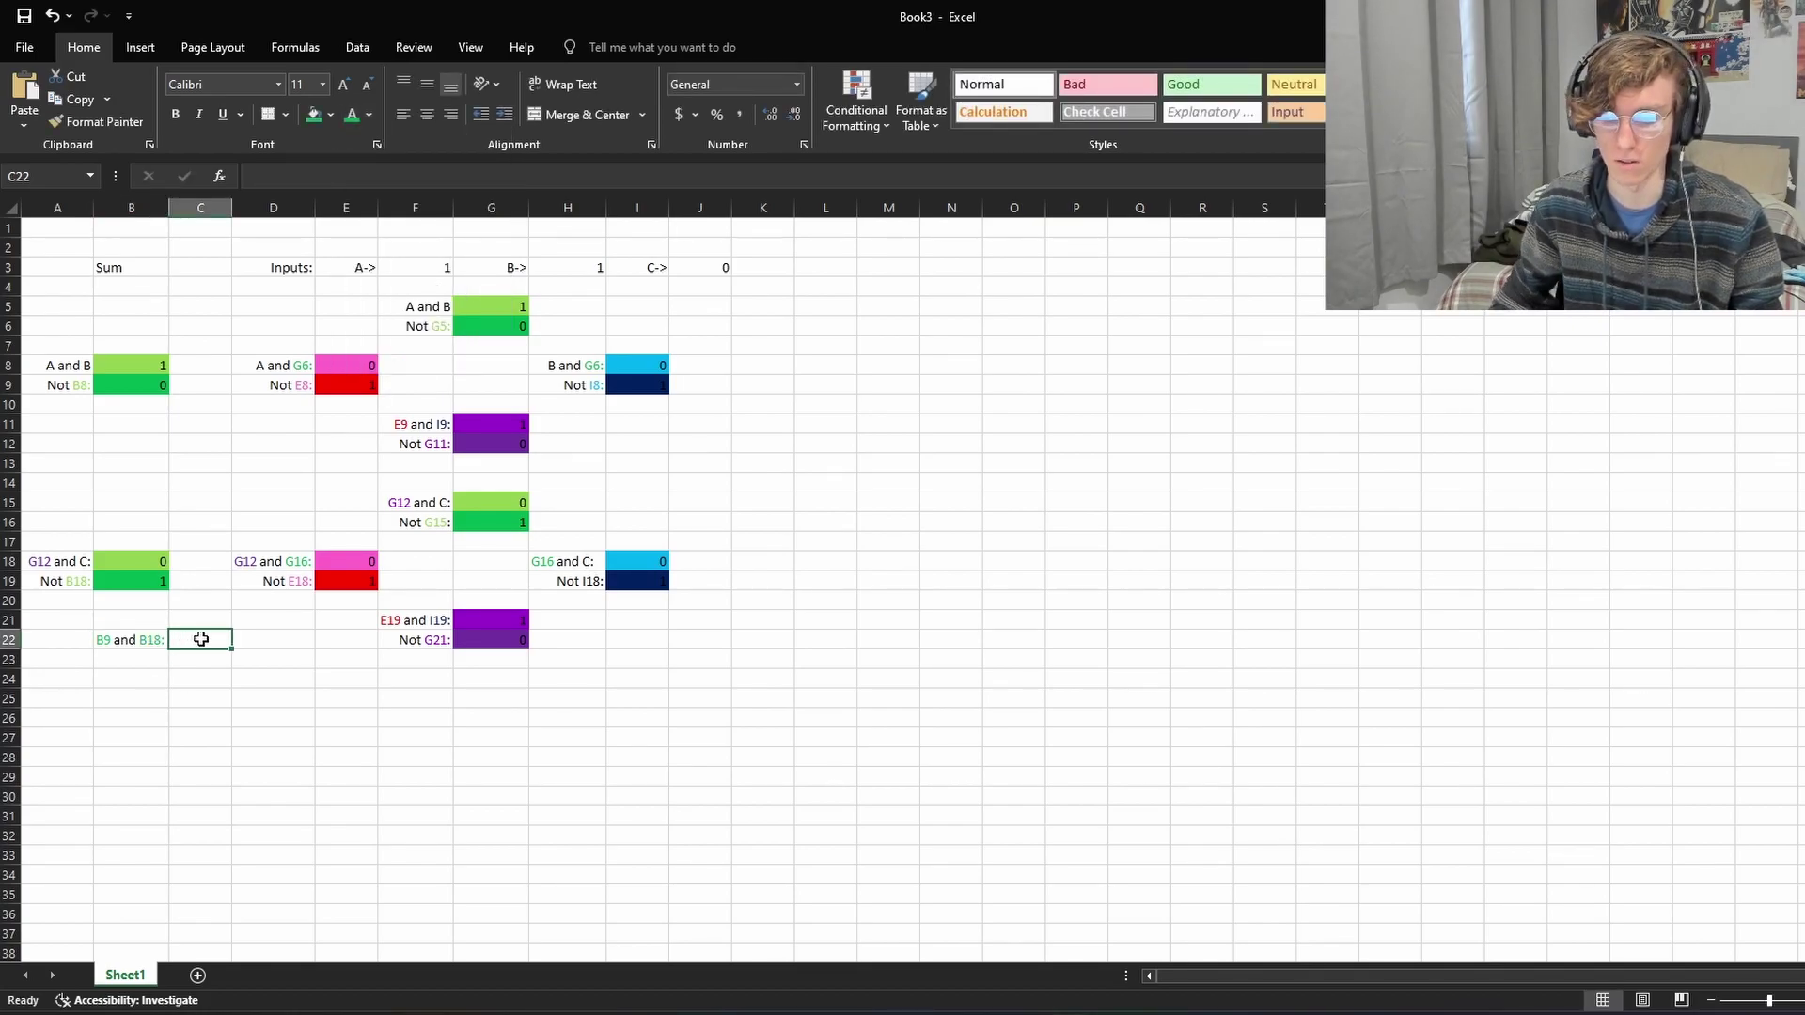
pyautogui.write('=')
pyautogui.moveTo(136, 384); pyautogui.dragTo(146, 405)
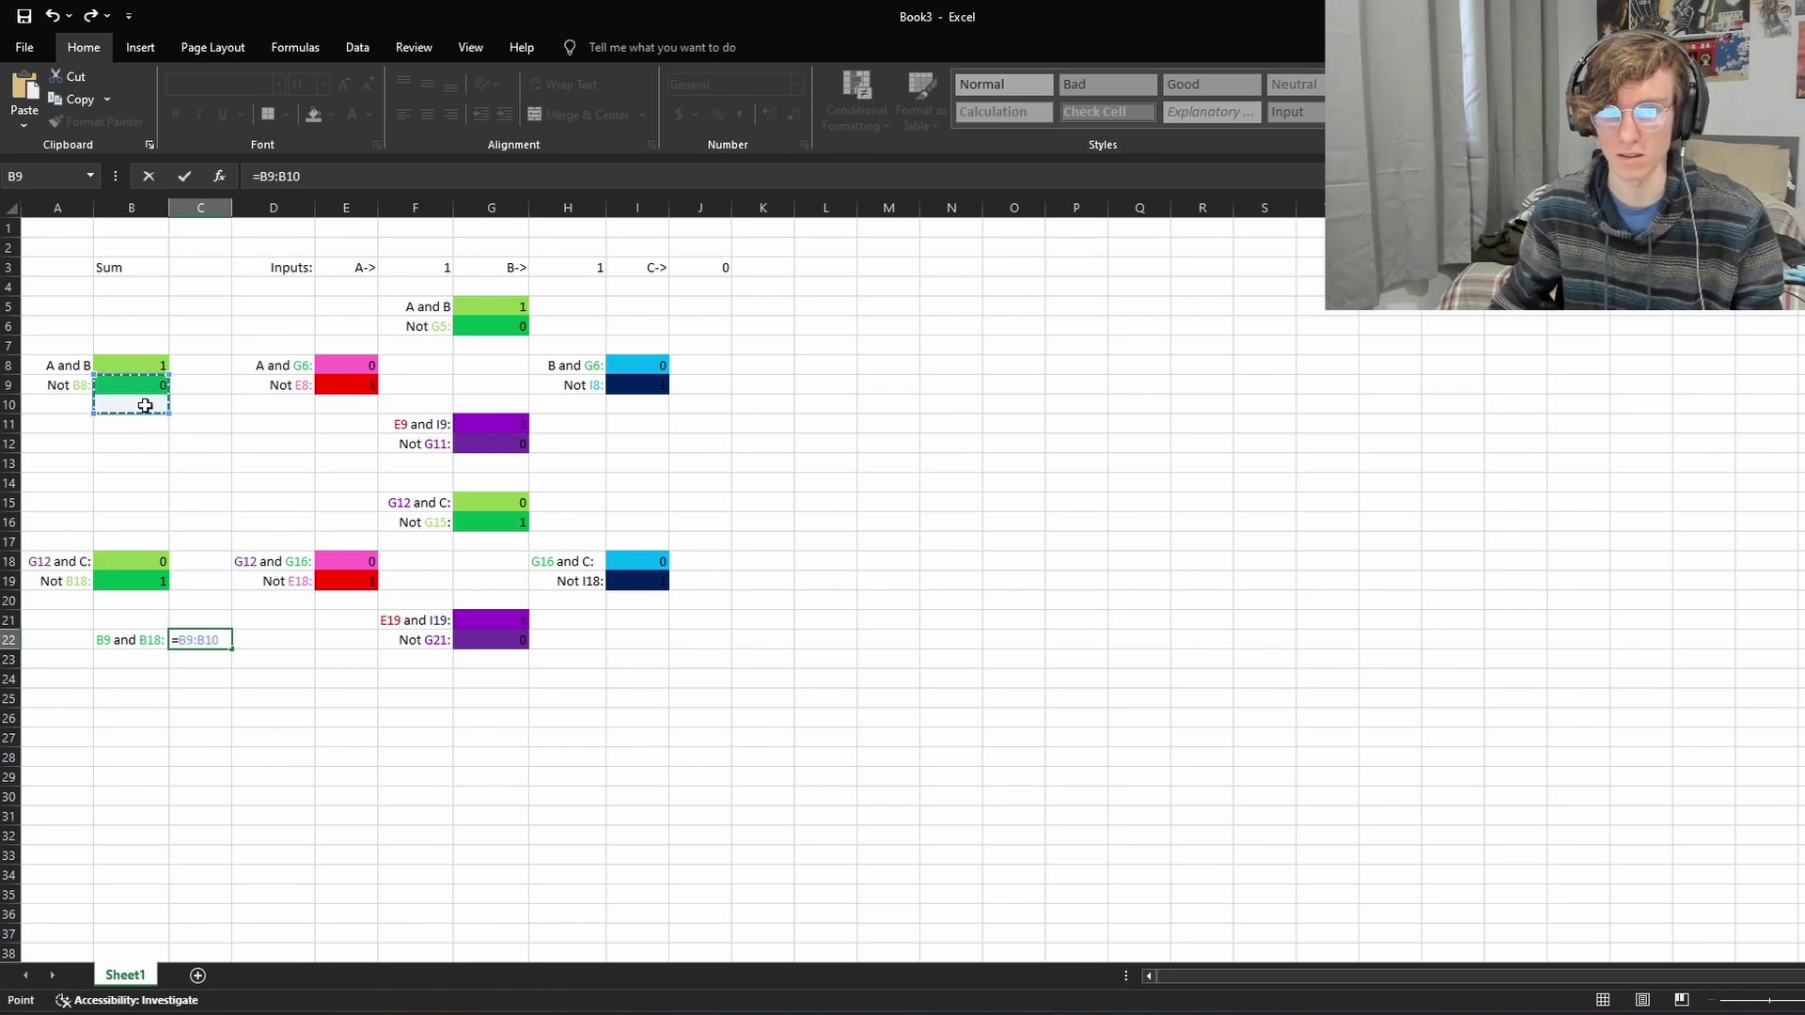
pyautogui.click(177, 505)
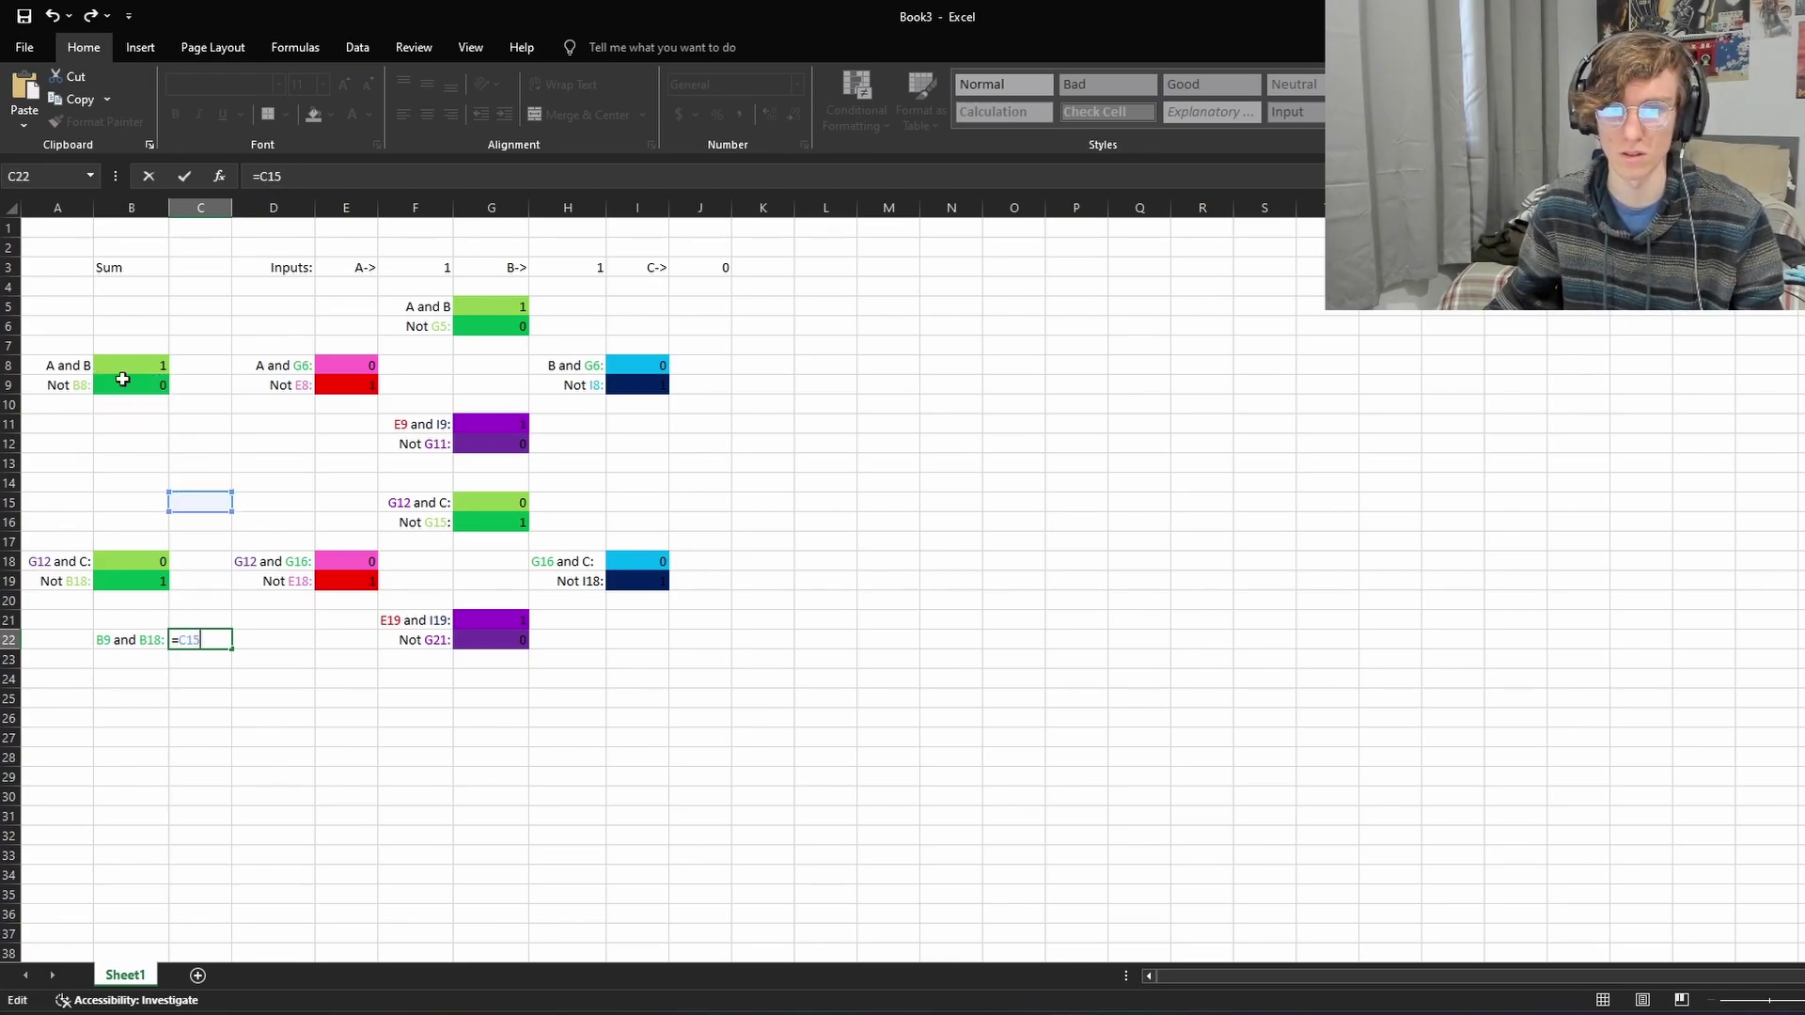
pyautogui.press('Return')
pyautogui.click(209, 636)
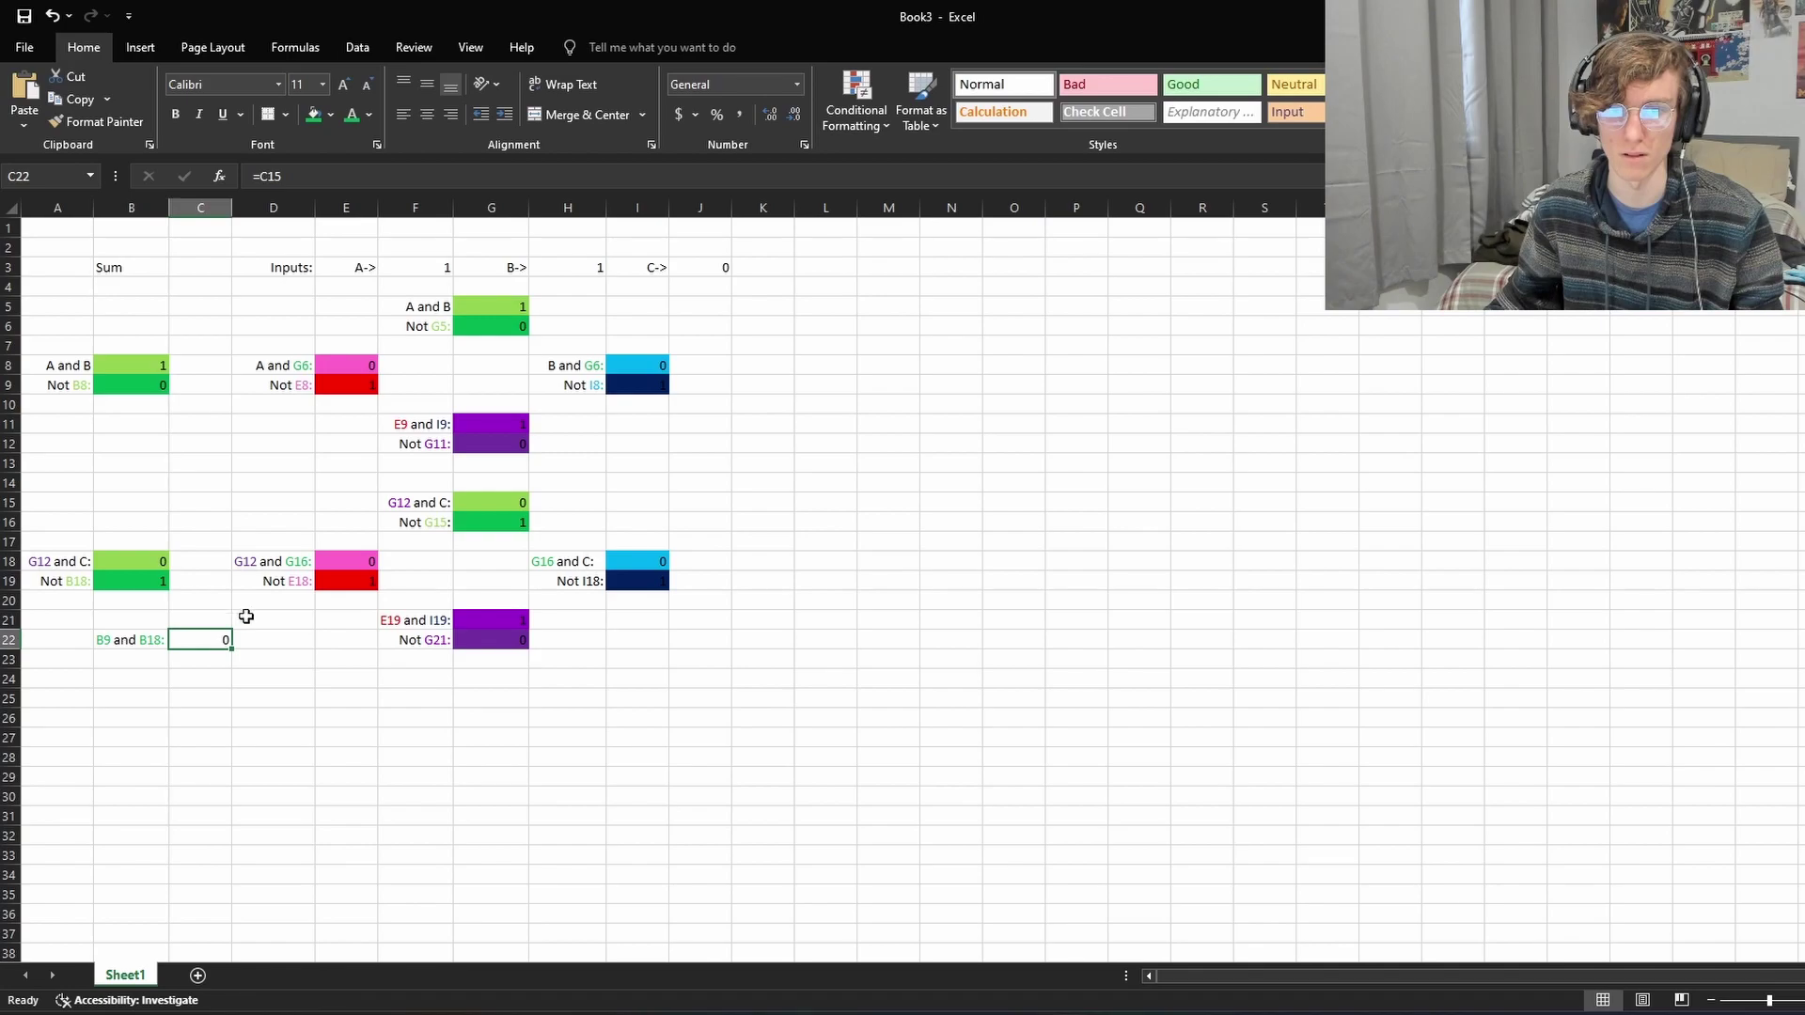
# Step: Replace the formula in cell C22 with =B9*B19
pyautogui.doubleClick(219, 638)
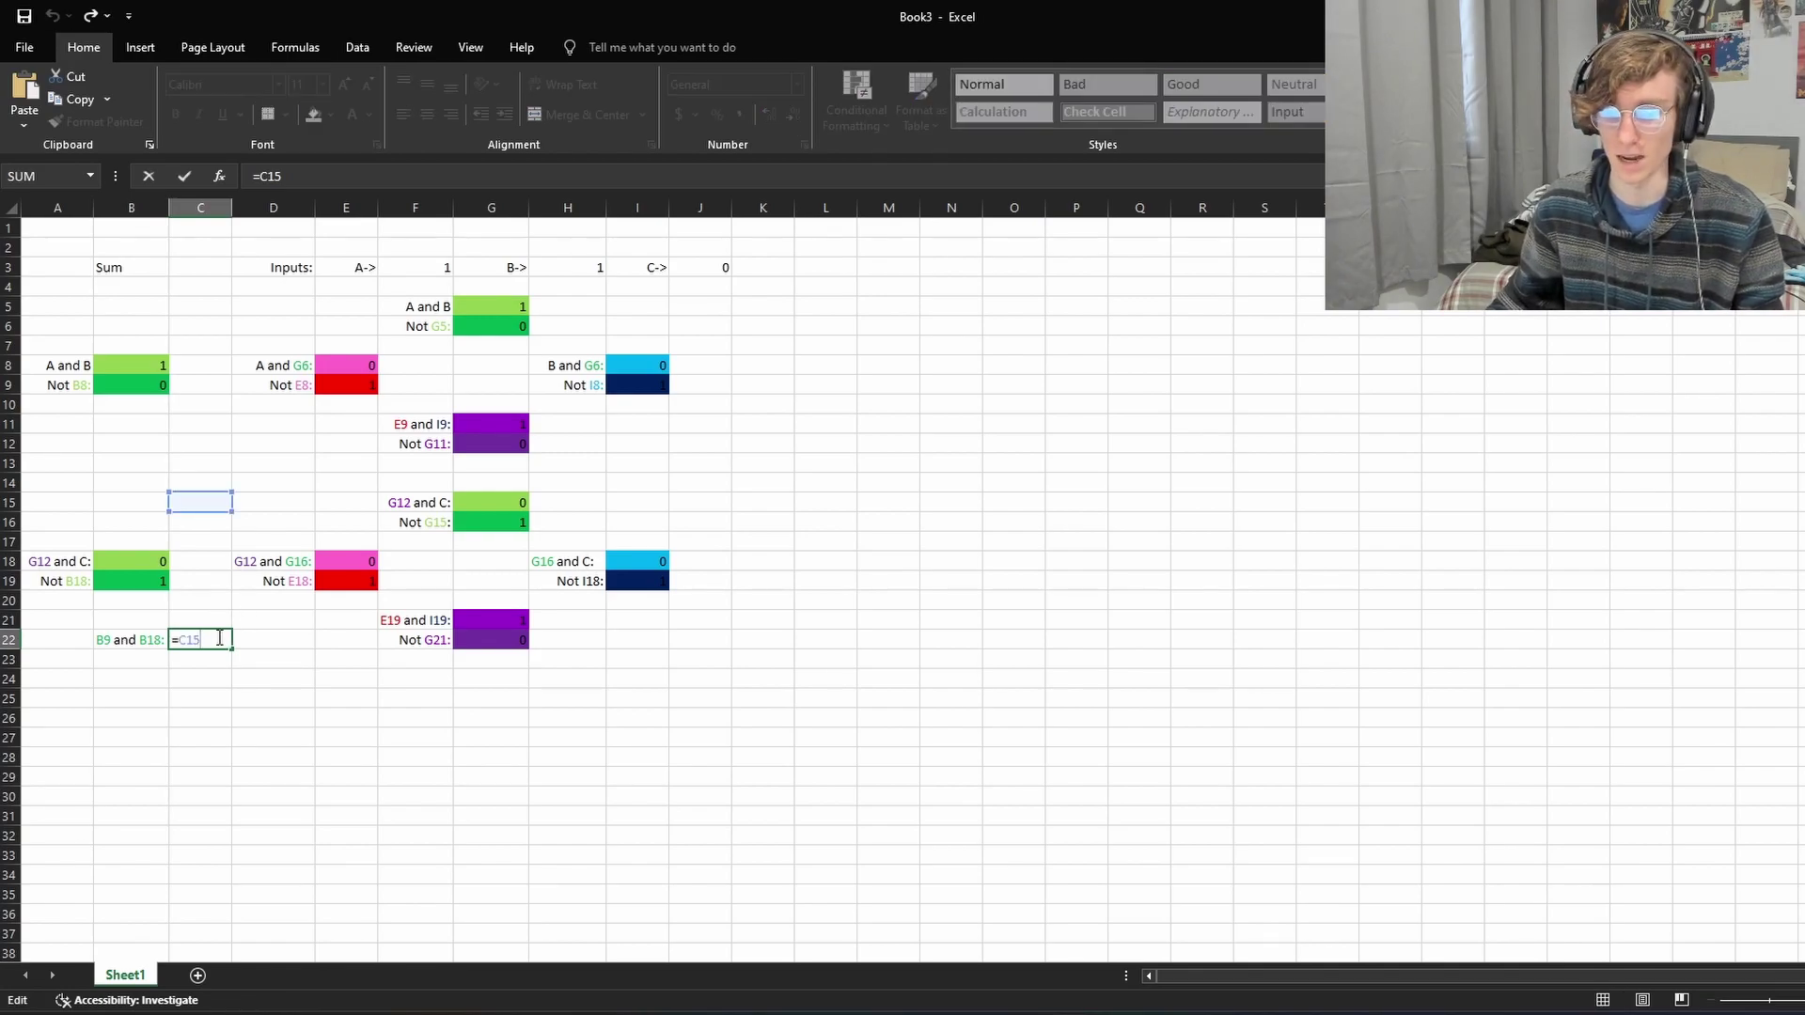
pyautogui.press('BackSpace')
pyautogui.press('BackSpace')
pyautogui.press('BackSpace')
pyautogui.click(105, 385)
pyautogui.write('*')
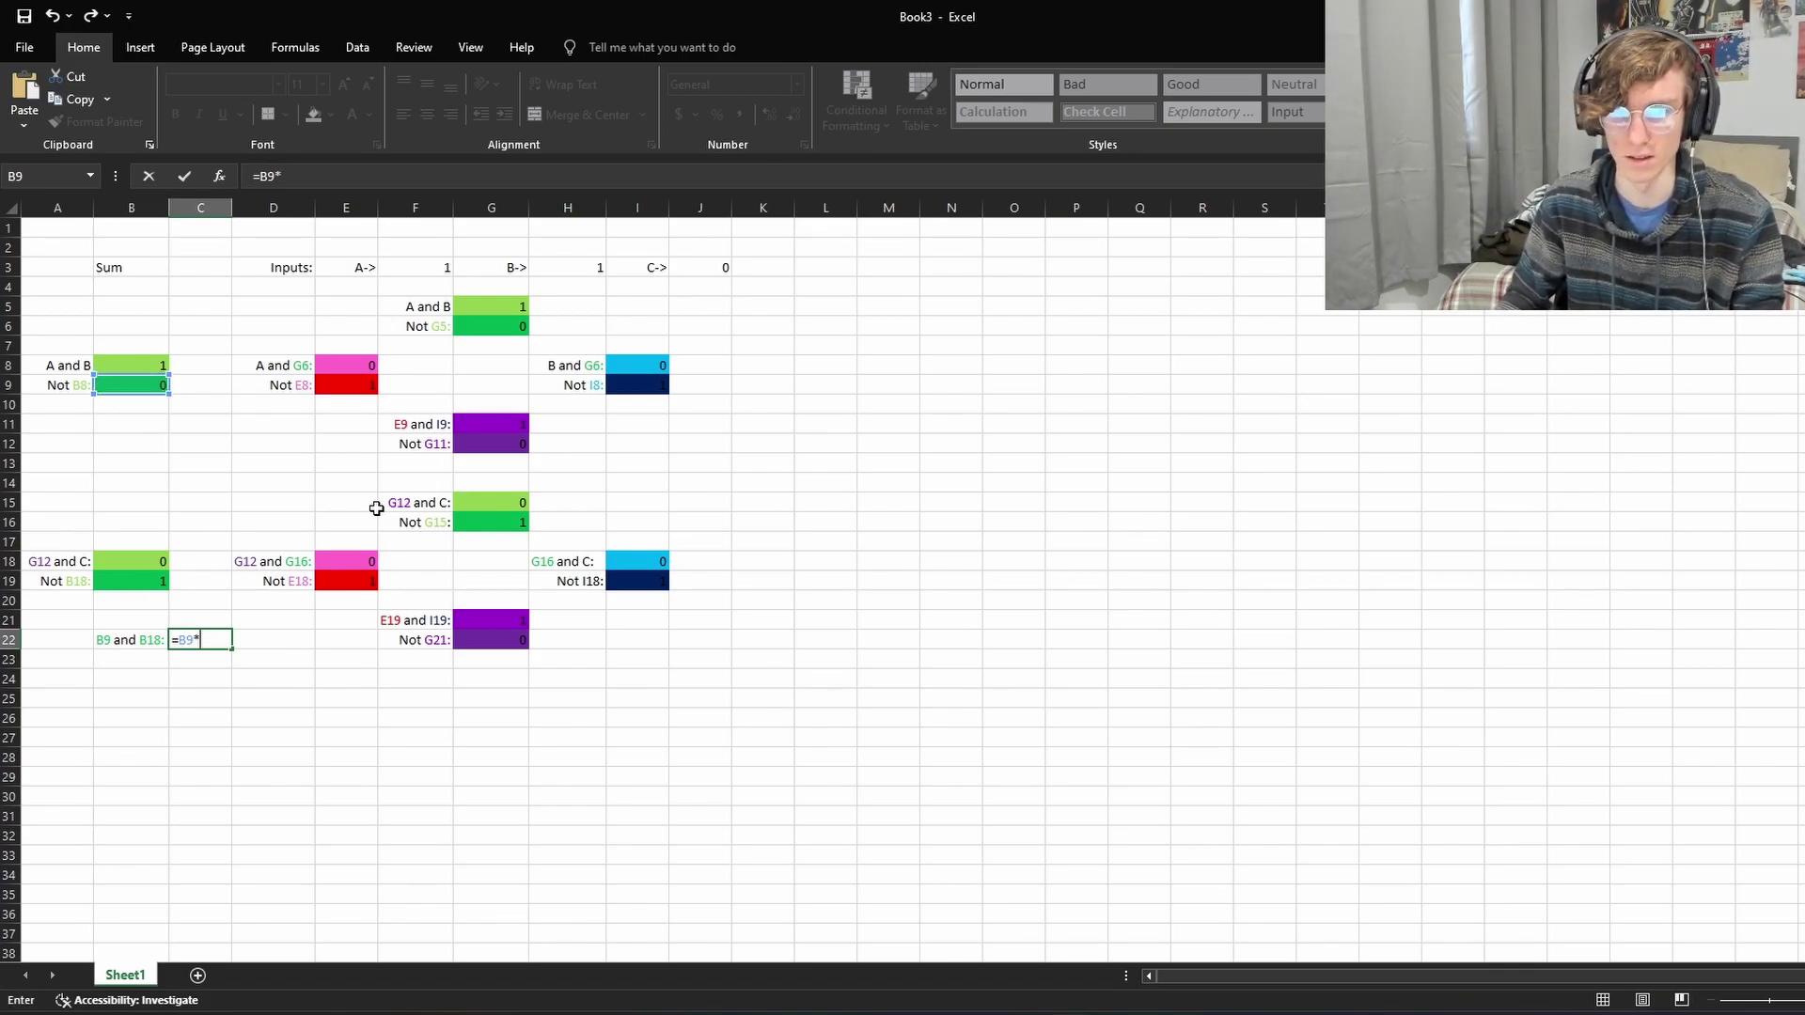
pyautogui.click(148, 587)
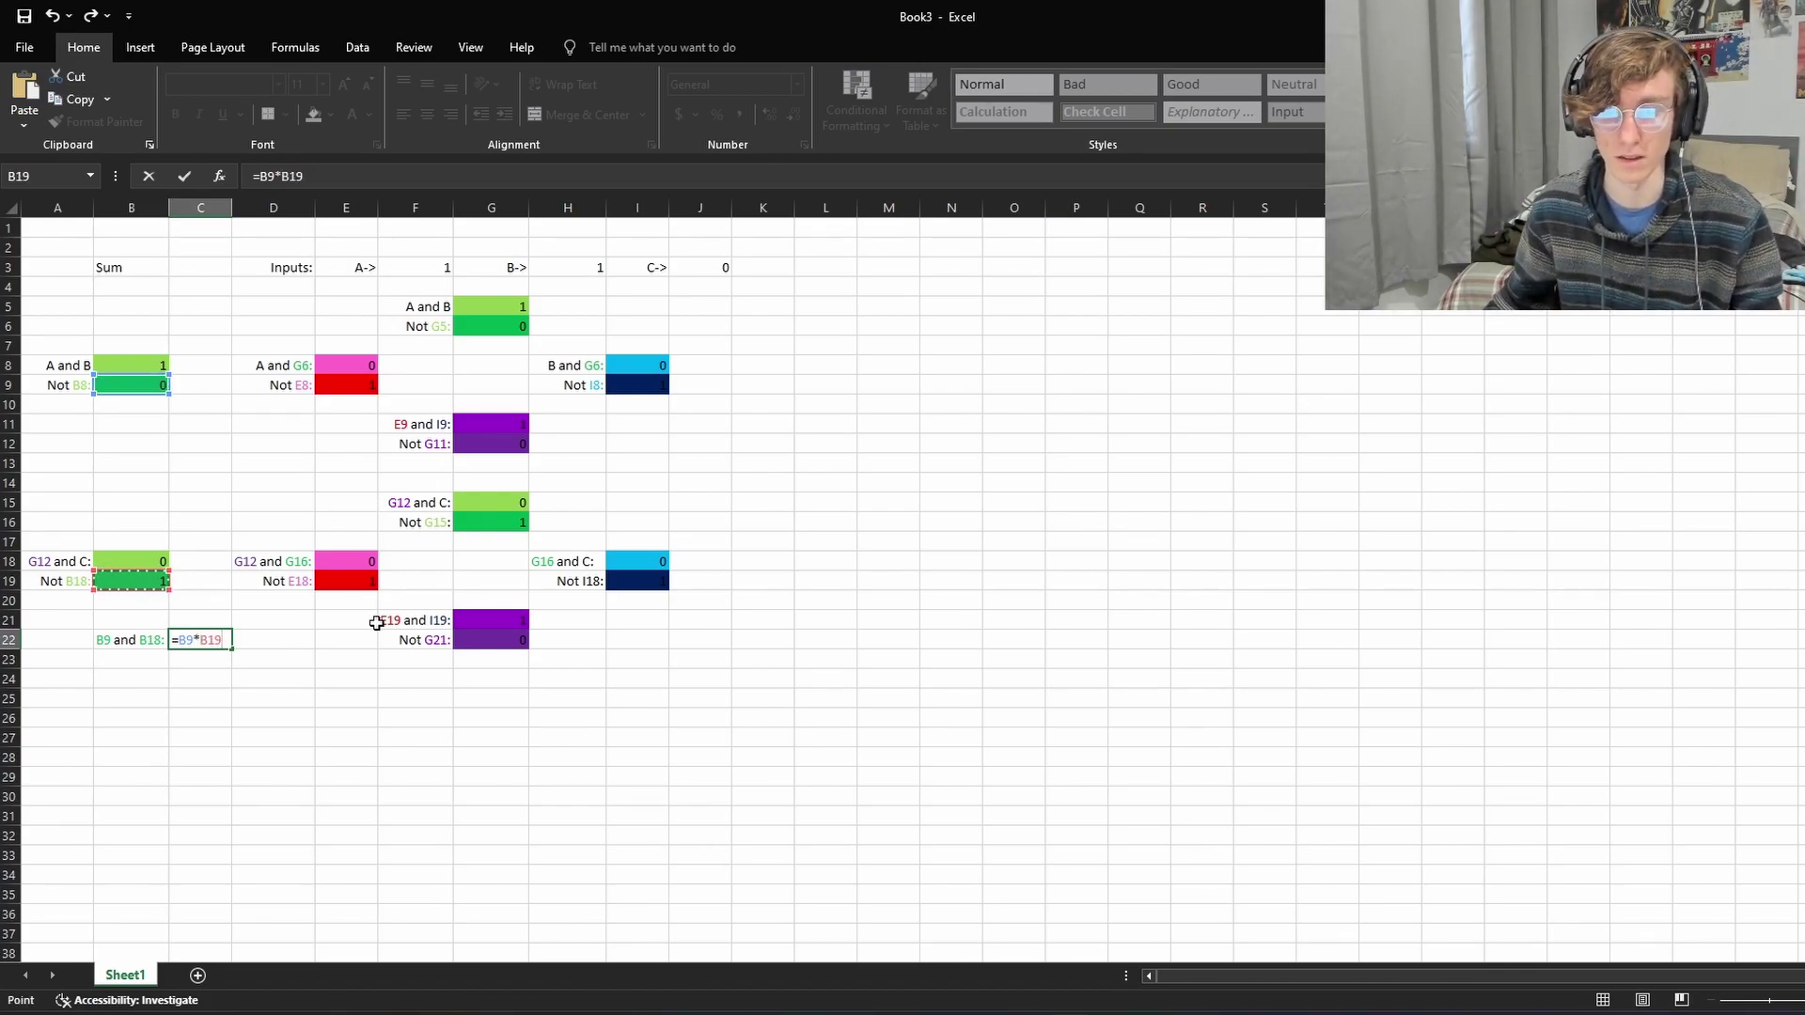
pyautogui.press('Return')
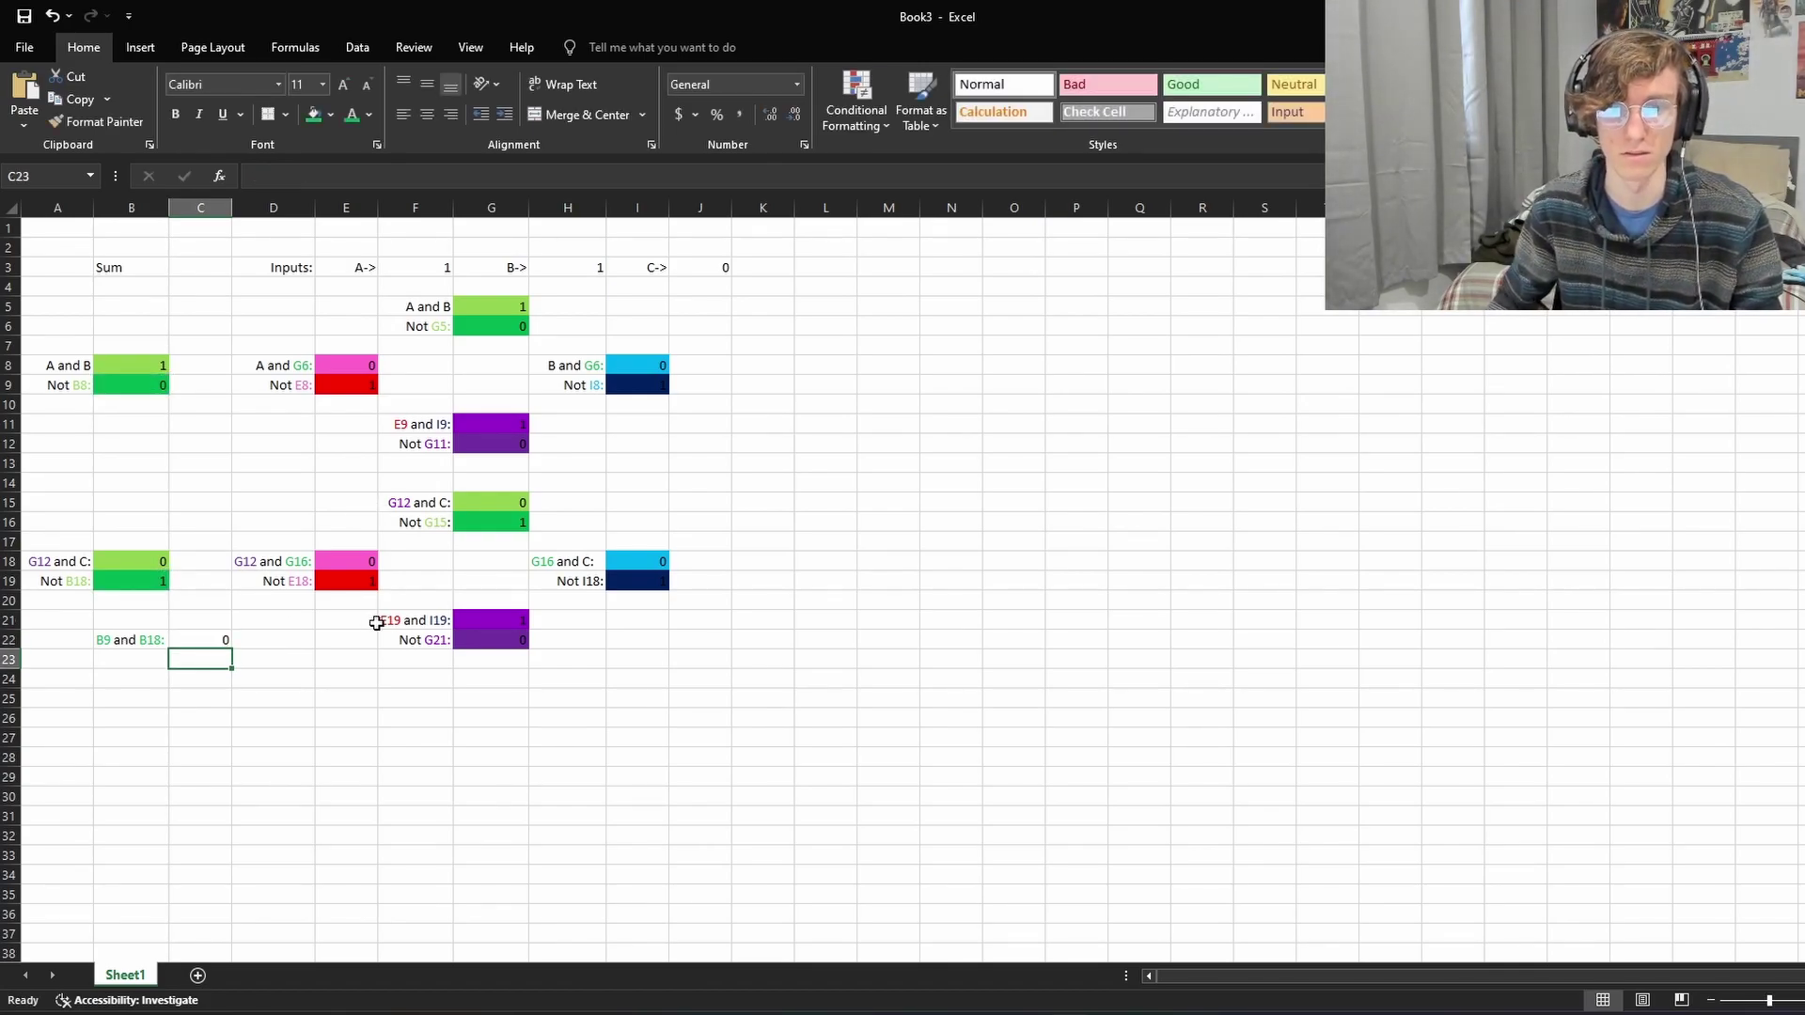
# Step: Enter the label "Not C22:" in cell B23 and right-align it
pyautogui.click(127, 655)
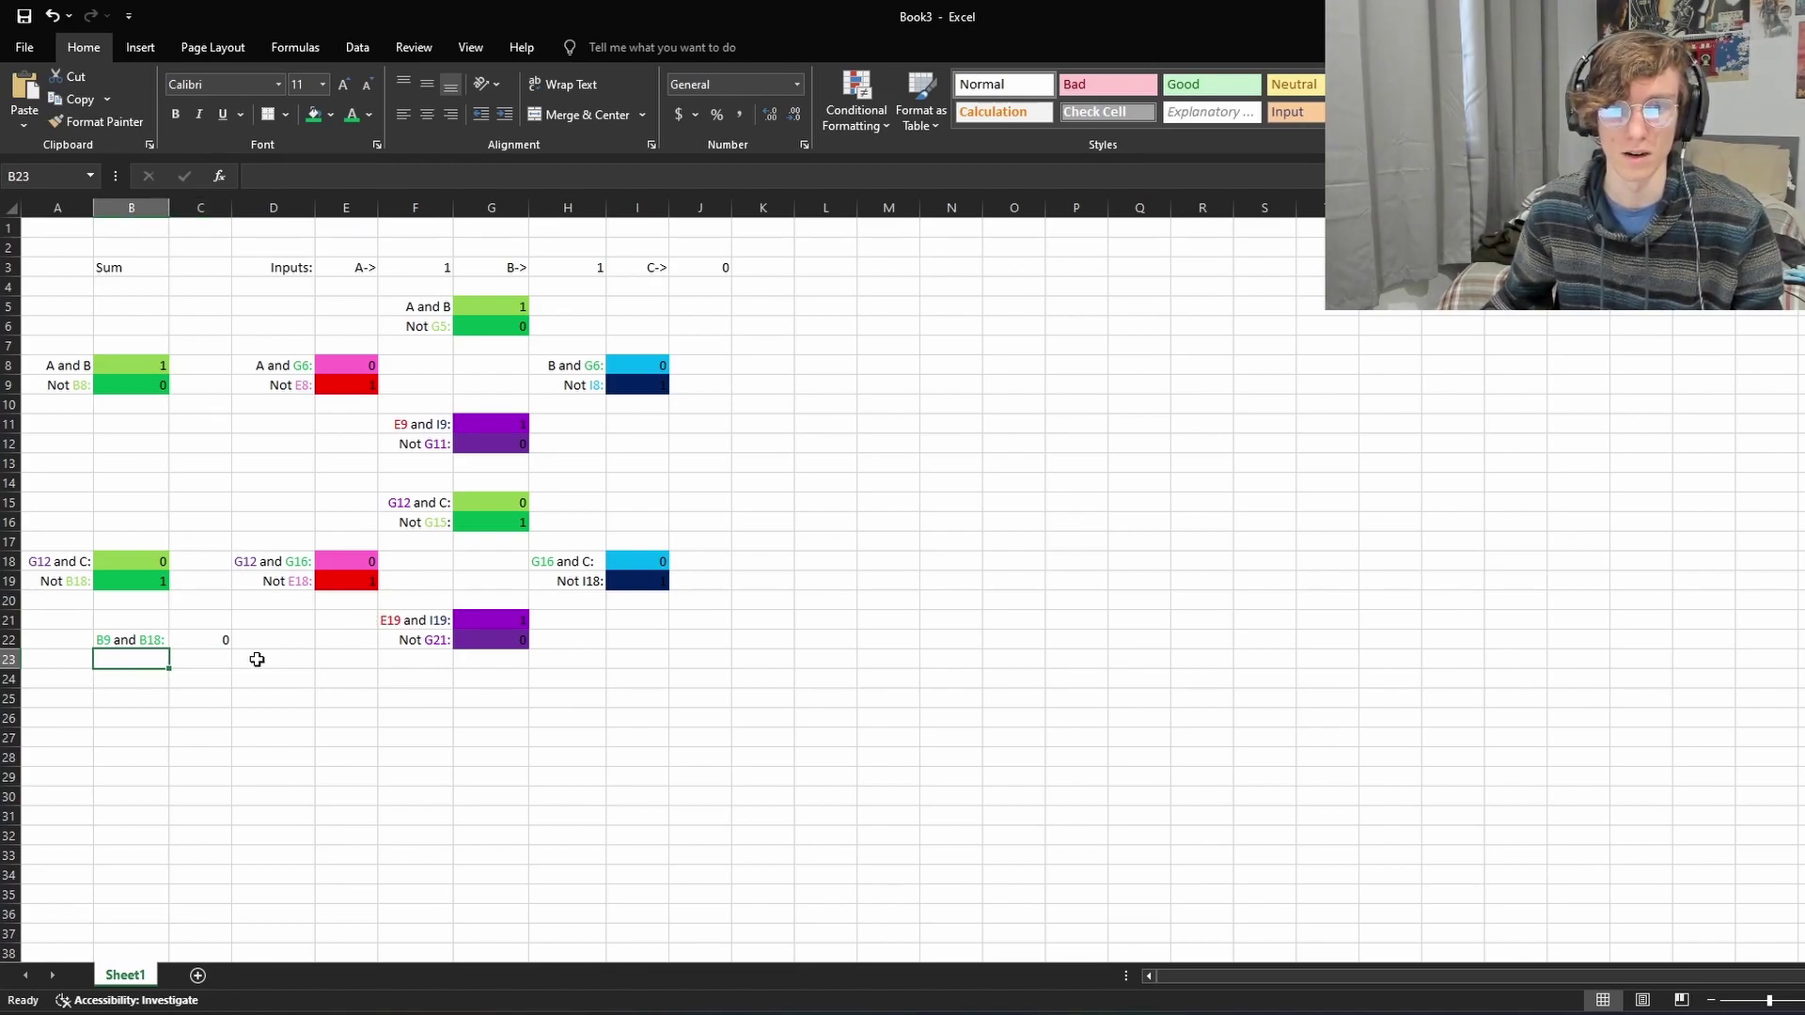
pyautogui.write('Not C22:')
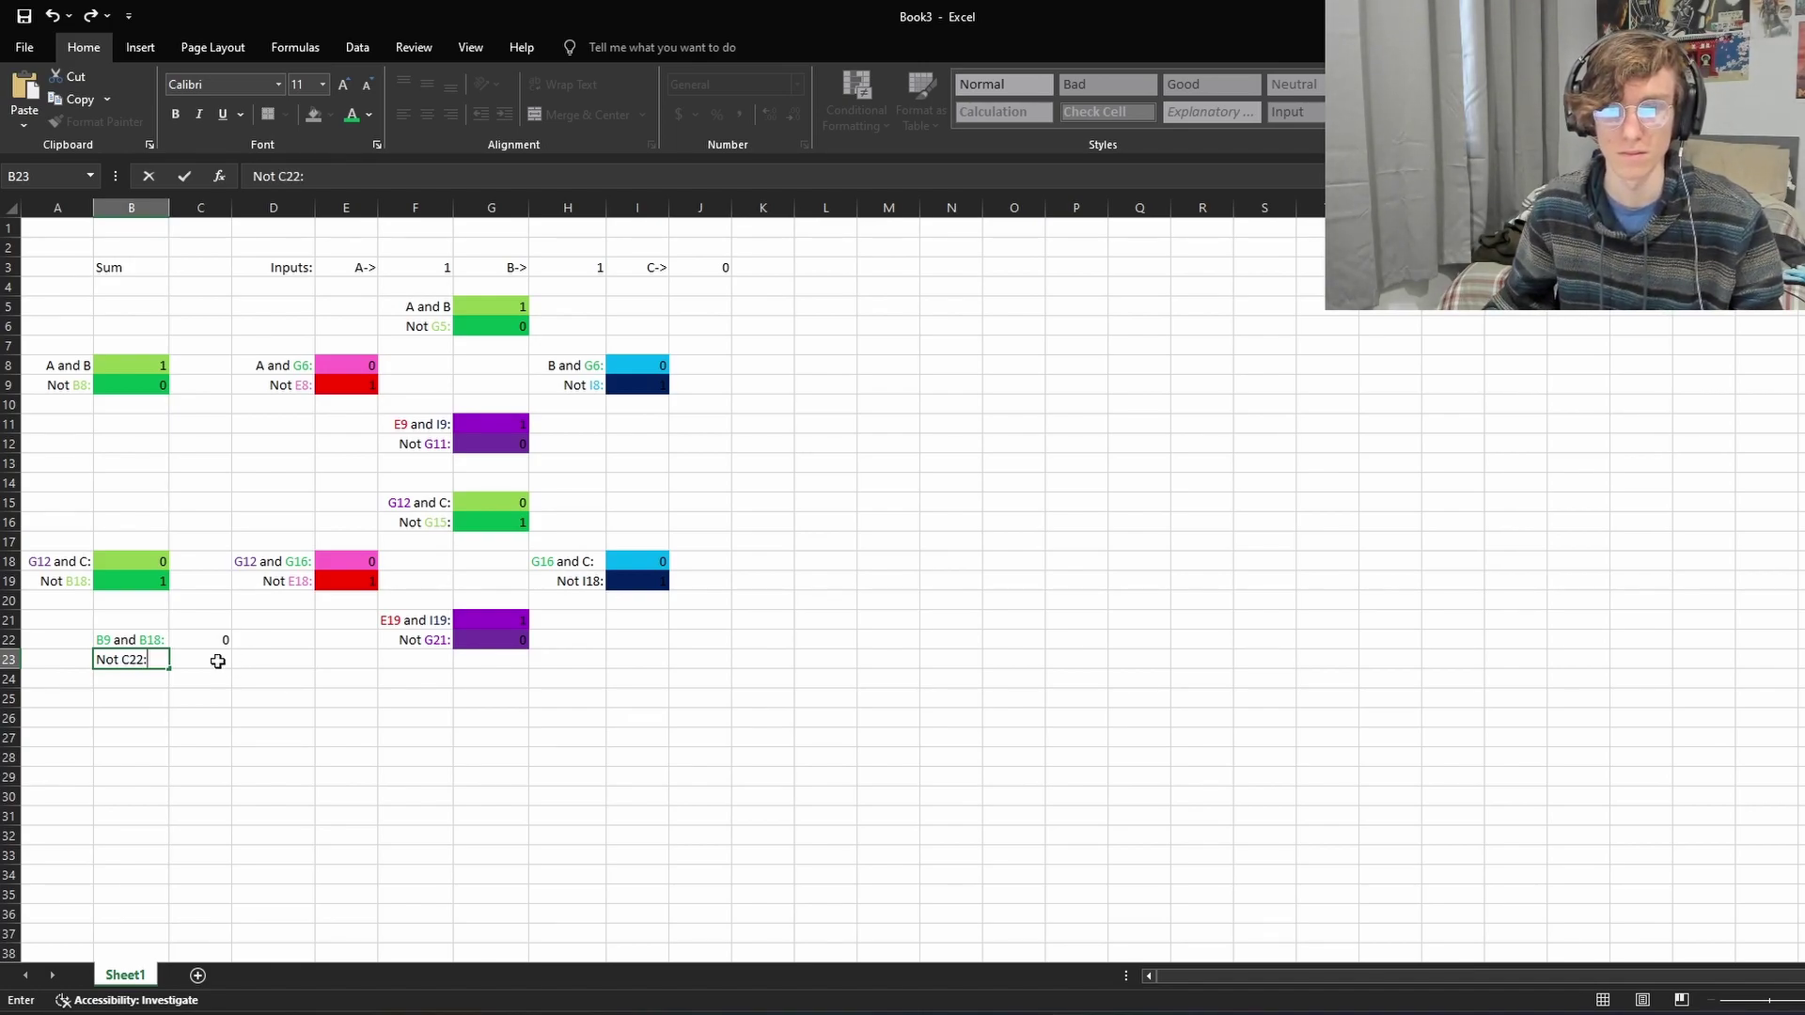
pyautogui.click(222, 658)
pyautogui.click(136, 662)
pyautogui.click(451, 115)
# Step: Enter the formula =1-C22 in cell C23
pyautogui.click(222, 662)
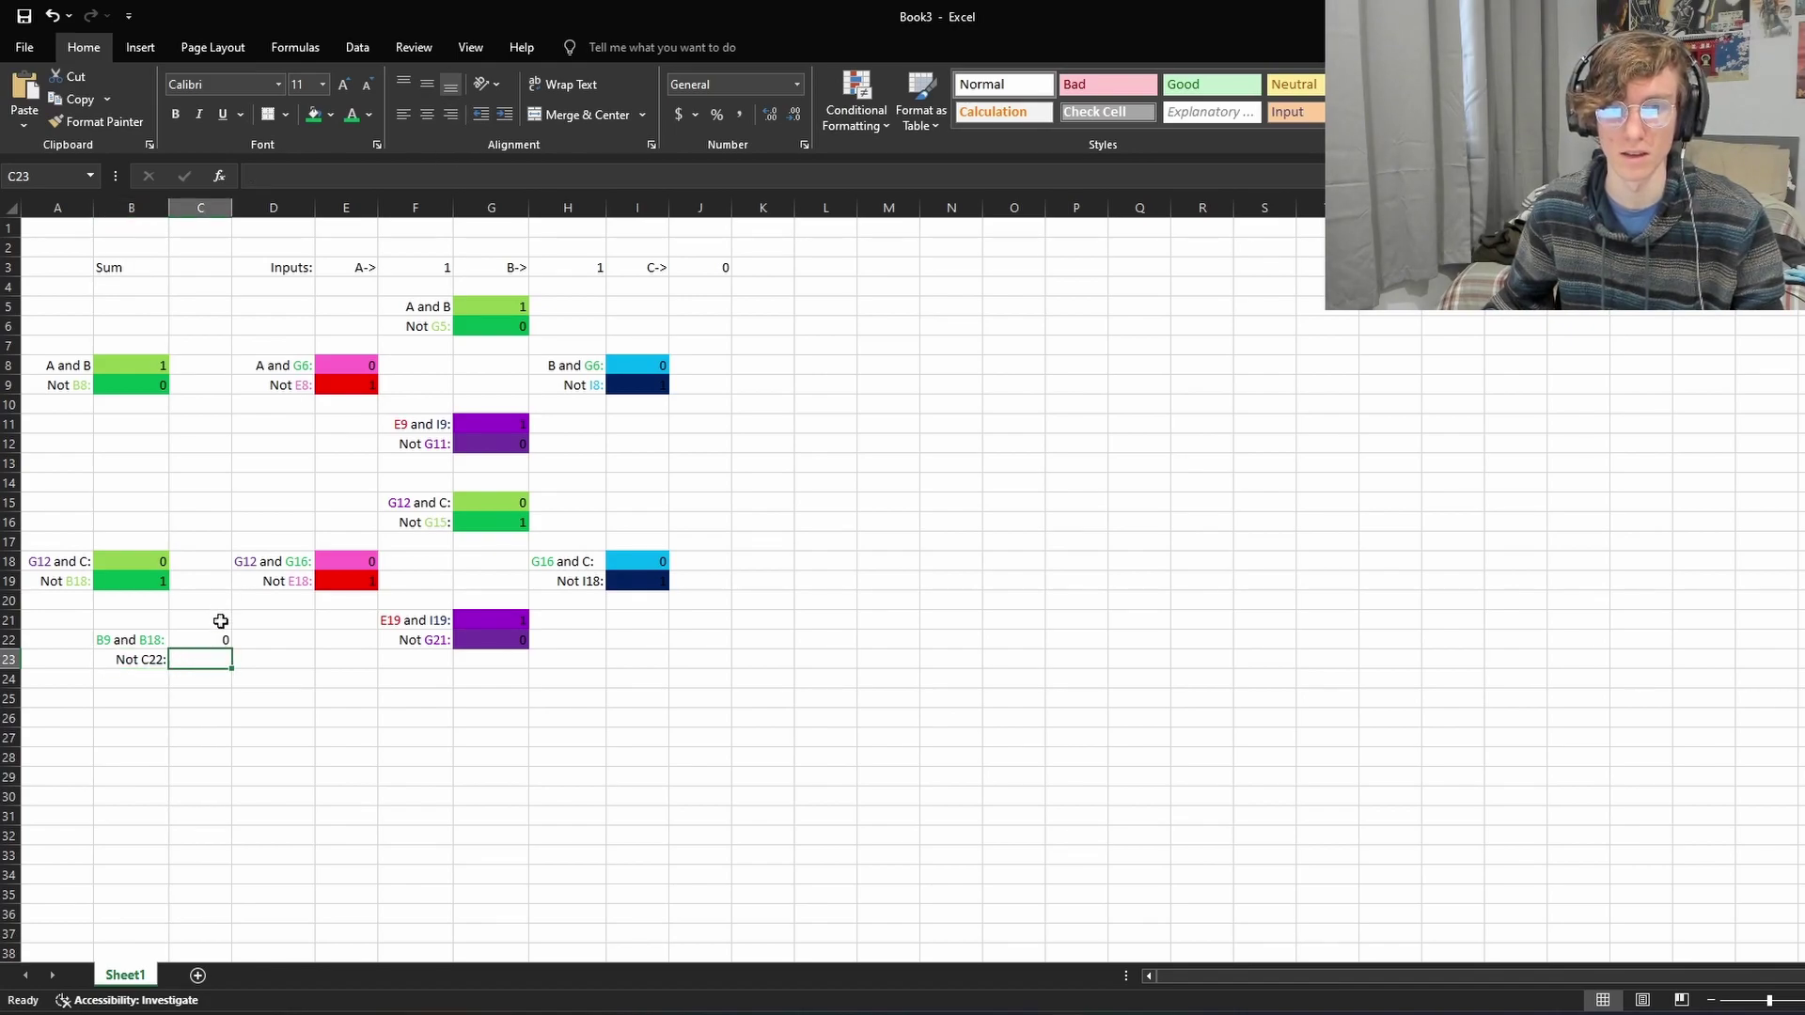
pyautogui.write('=1-')
pyautogui.click(202, 640)
pyautogui.press('Return')
pyautogui.click(204, 642)
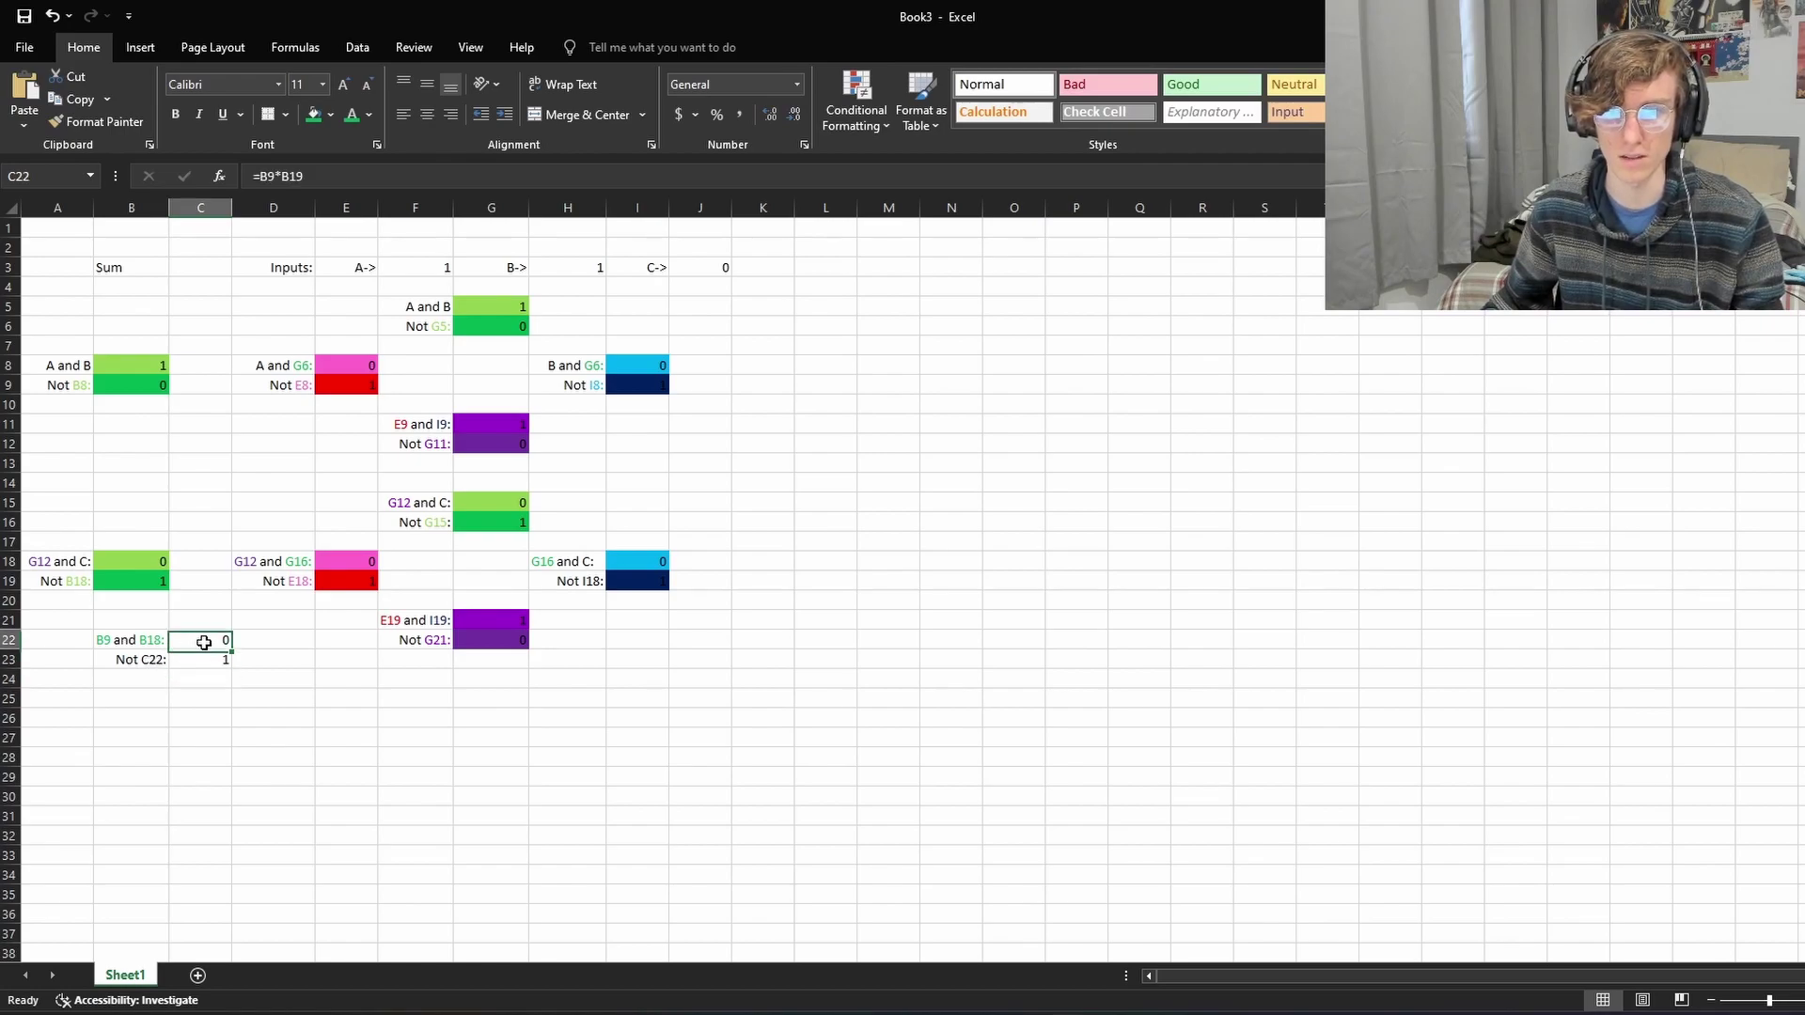
pyautogui.click(180, 656)
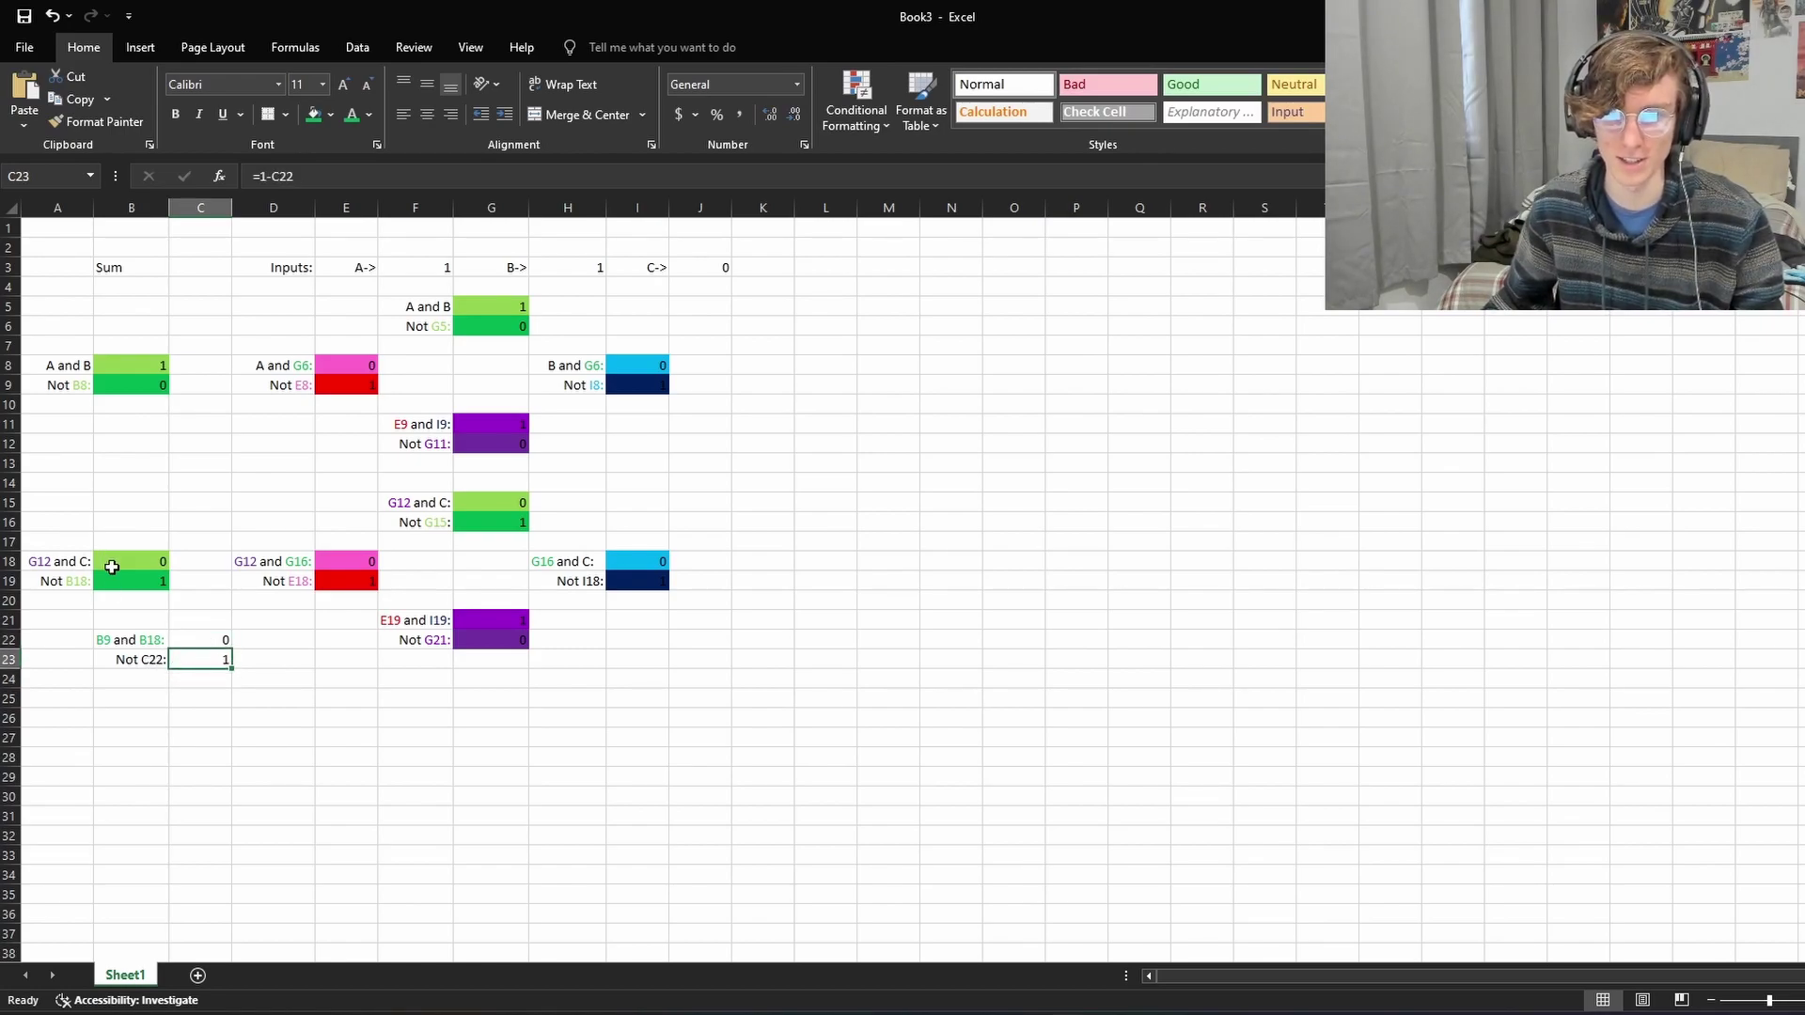
pyautogui.click(114, 581)
pyautogui.click(150, 386)
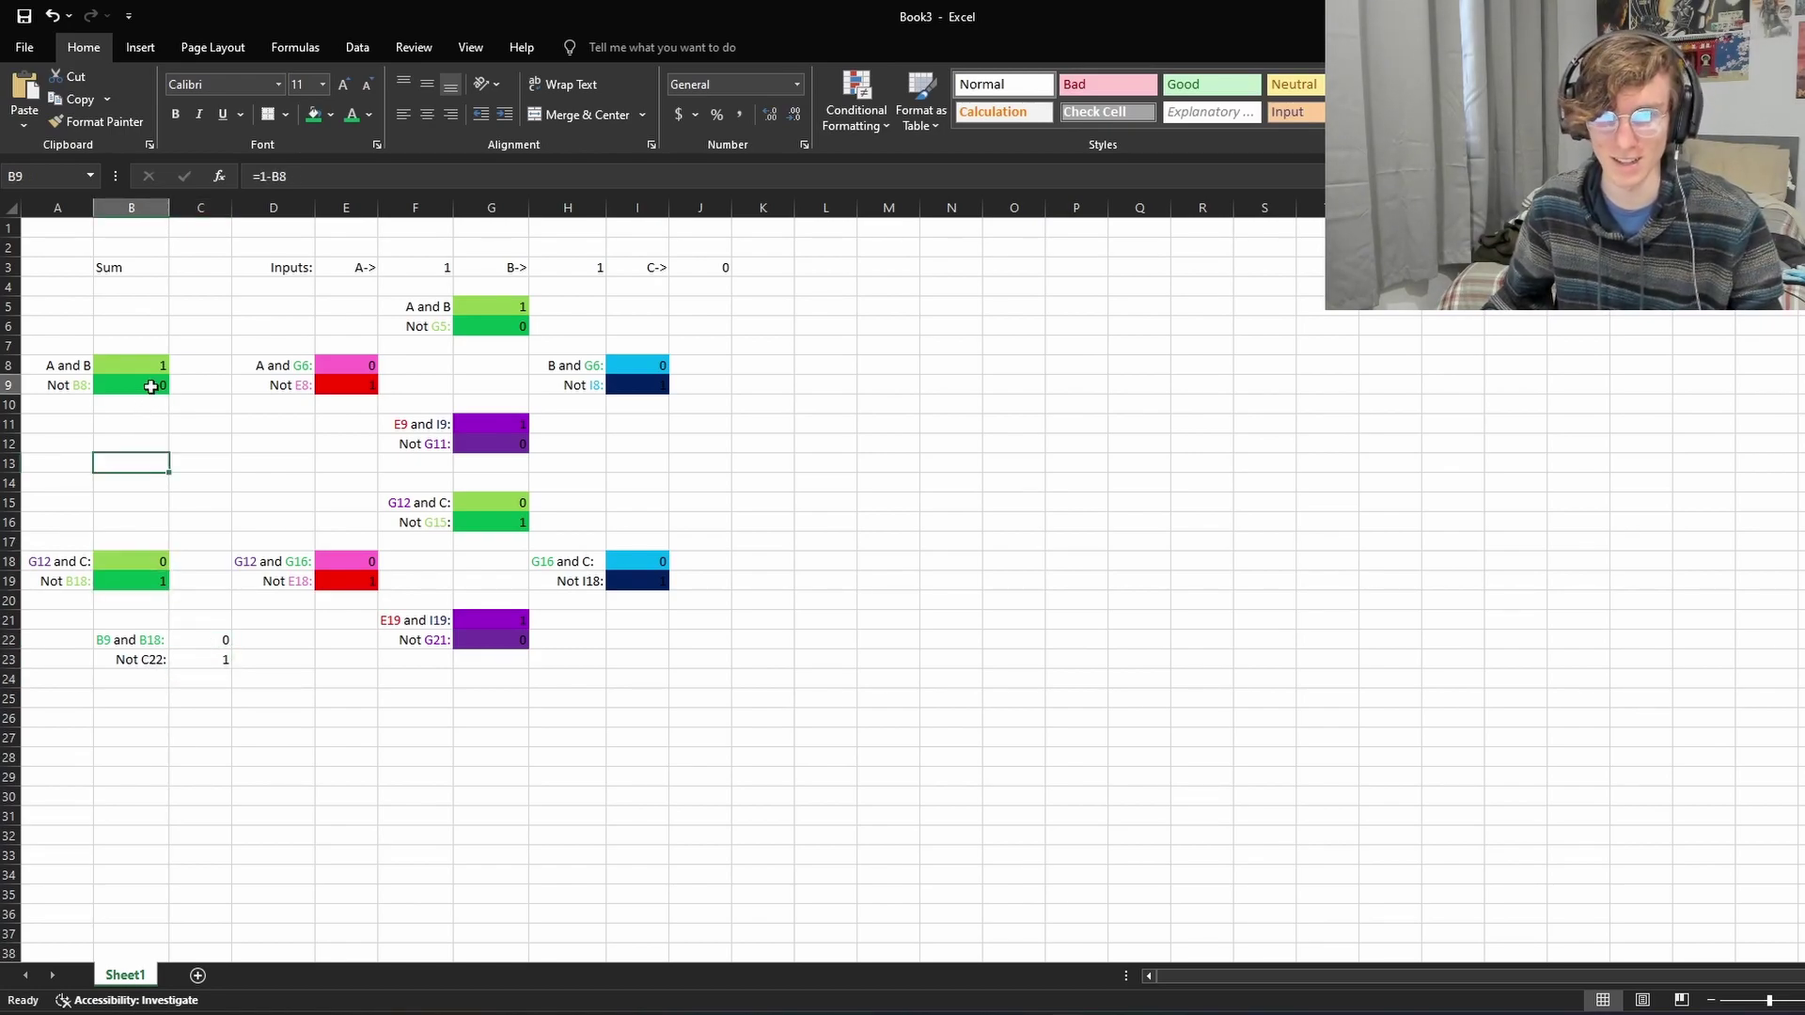
# Step: Fill cell C22 with a light orange picked from the honeycomb of additional standard colours
pyautogui.click(219, 643)
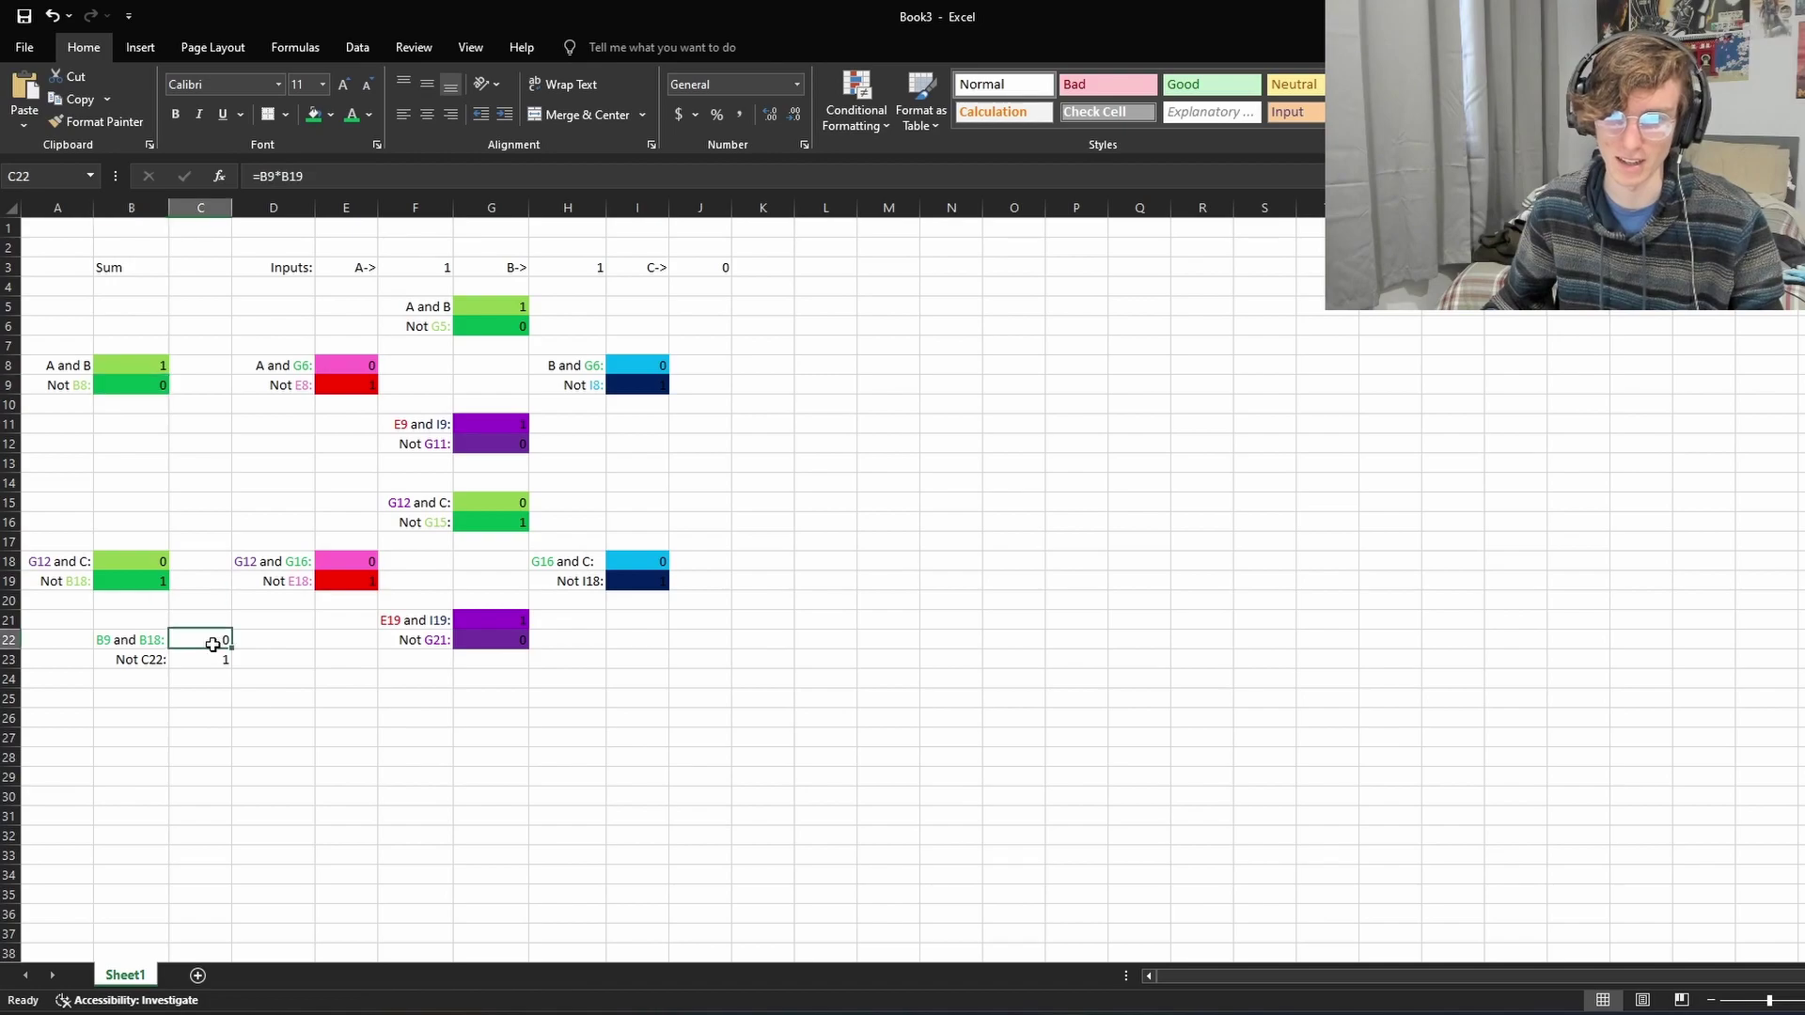
pyautogui.click(331, 115)
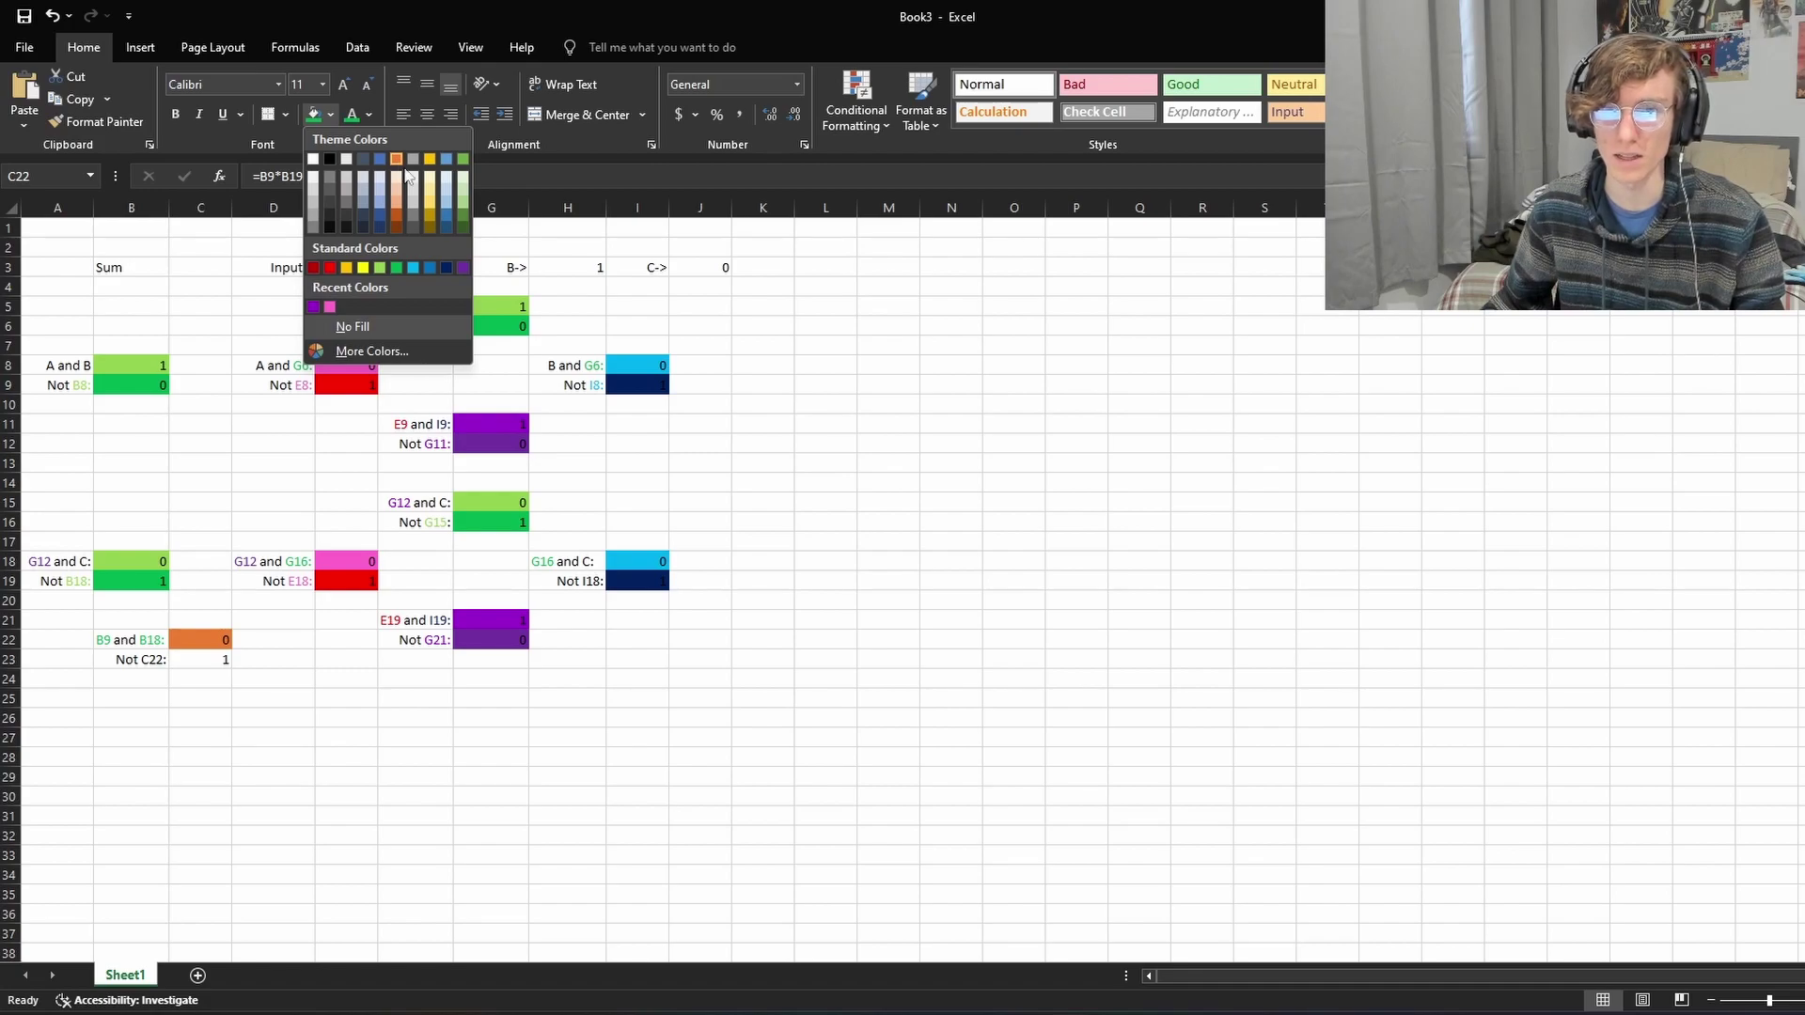
pyautogui.click(340, 355)
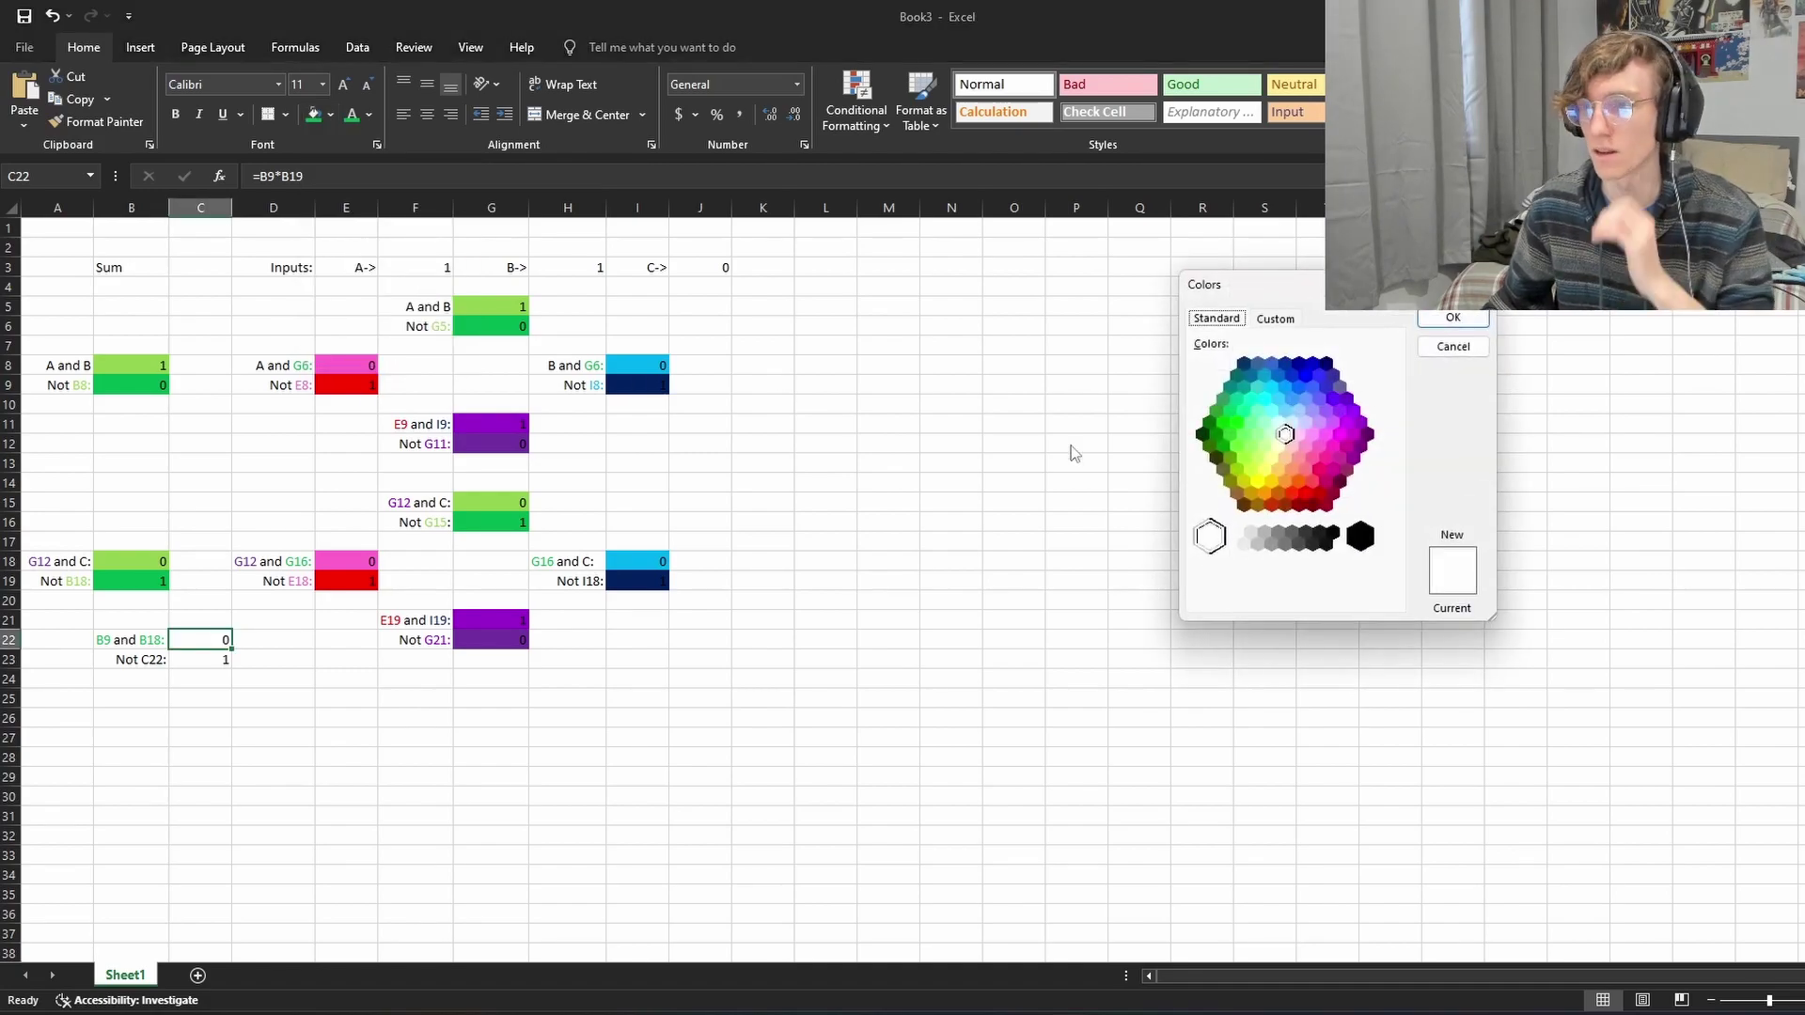
pyautogui.click(1284, 481)
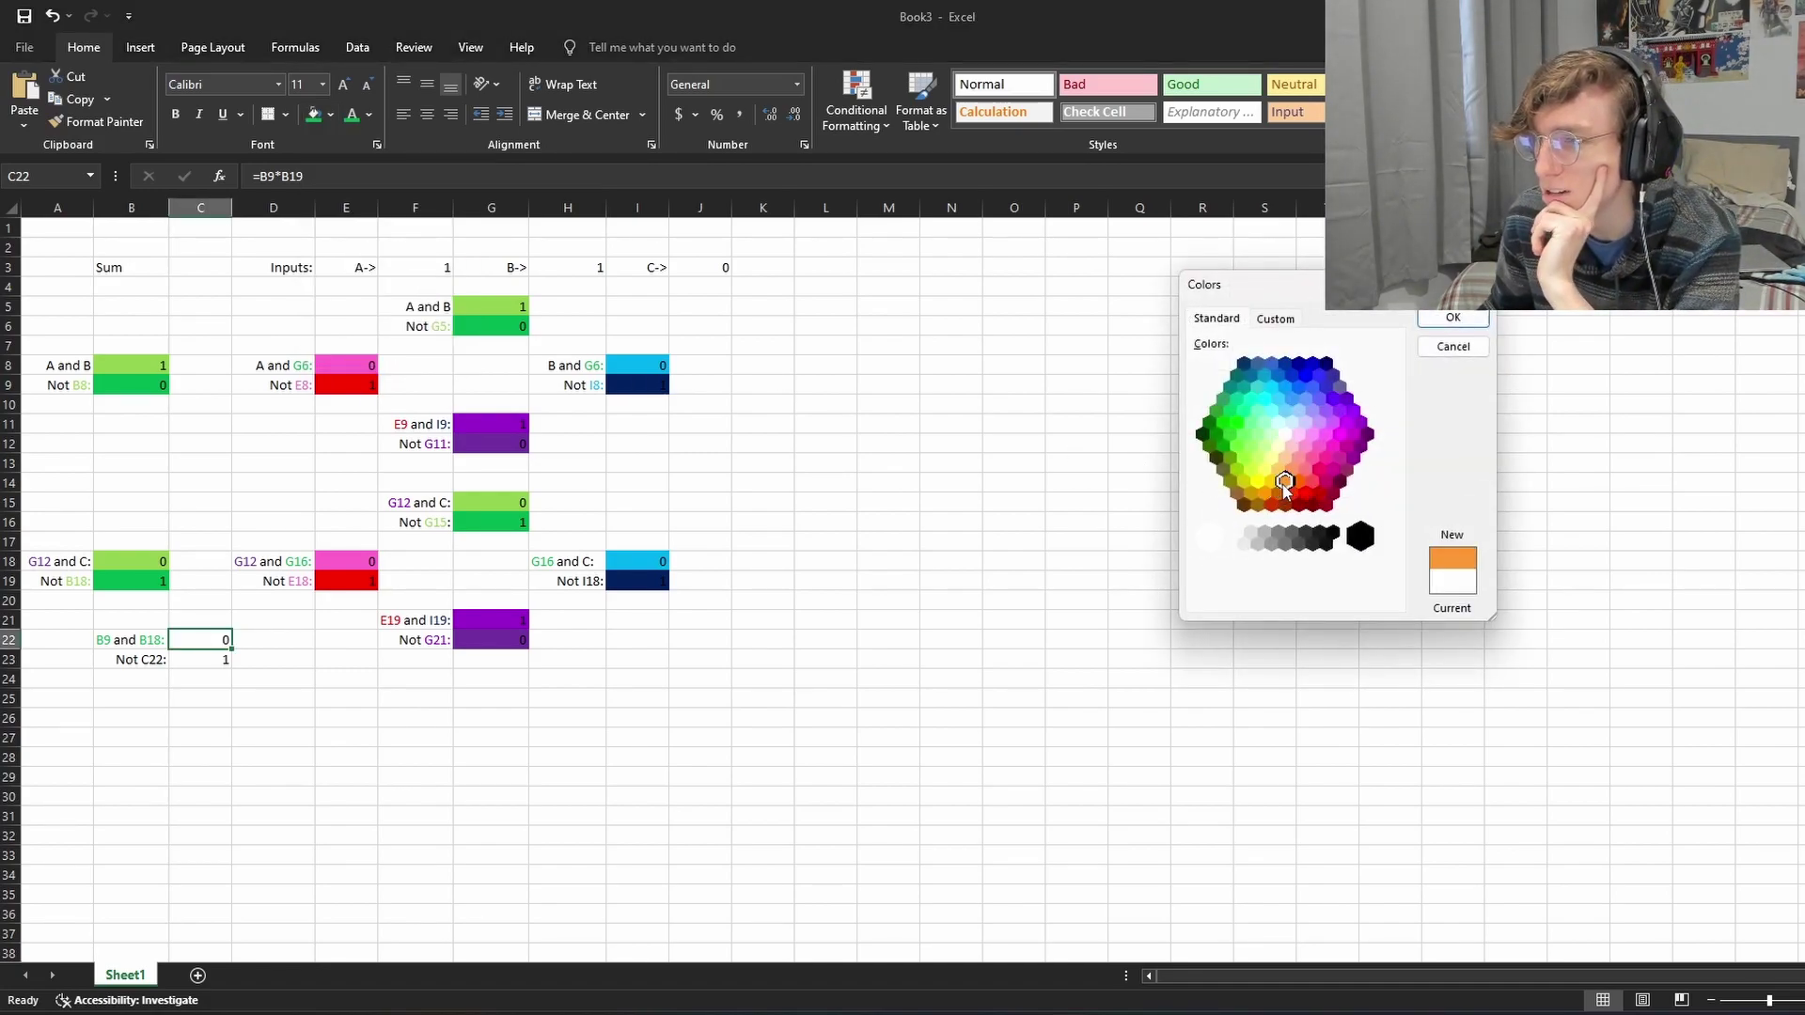
pyautogui.click(1277, 480)
pyautogui.click(1284, 482)
pyautogui.click(1307, 492)
pyautogui.click(1285, 482)
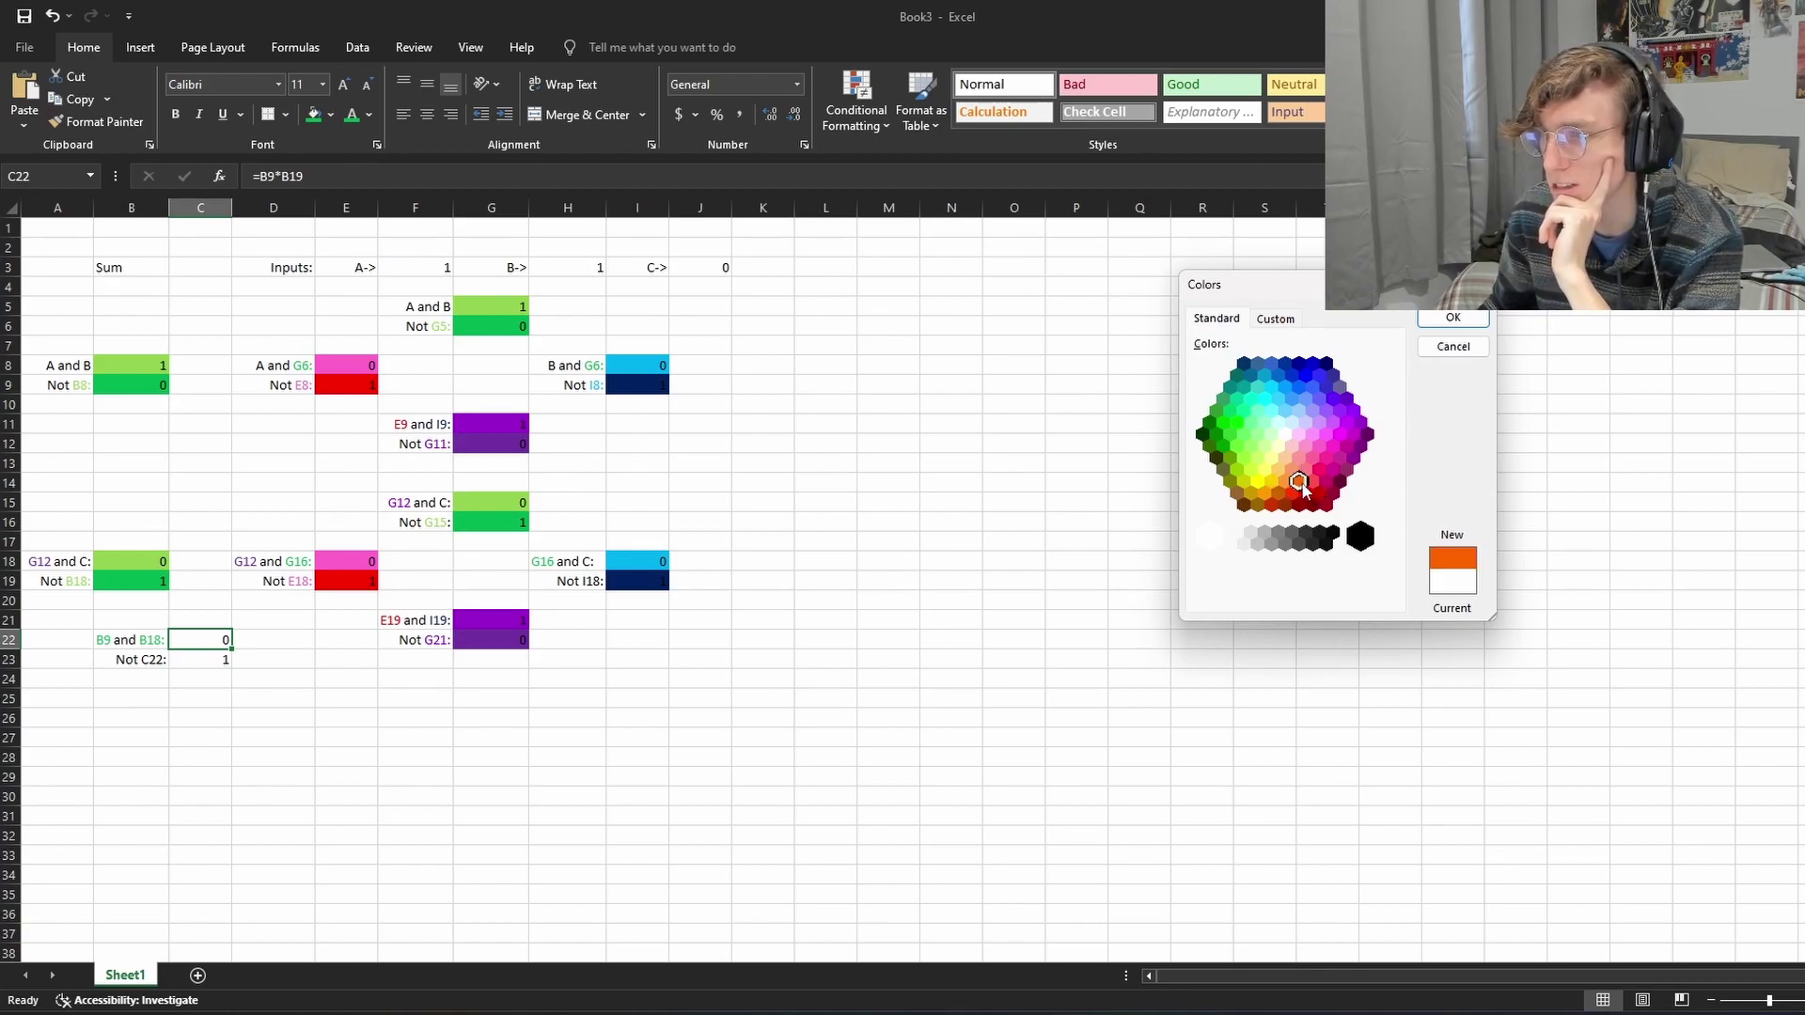
pyautogui.click(1278, 494)
pyautogui.click(1286, 483)
pyautogui.click(1296, 483)
pyautogui.click(1289, 492)
pyautogui.click(1297, 482)
pyautogui.click(1290, 493)
pyautogui.click(1296, 482)
pyautogui.click(1287, 483)
pyautogui.click(1296, 484)
pyautogui.click(1285, 484)
pyautogui.click(1452, 320)
pyautogui.click(213, 663)
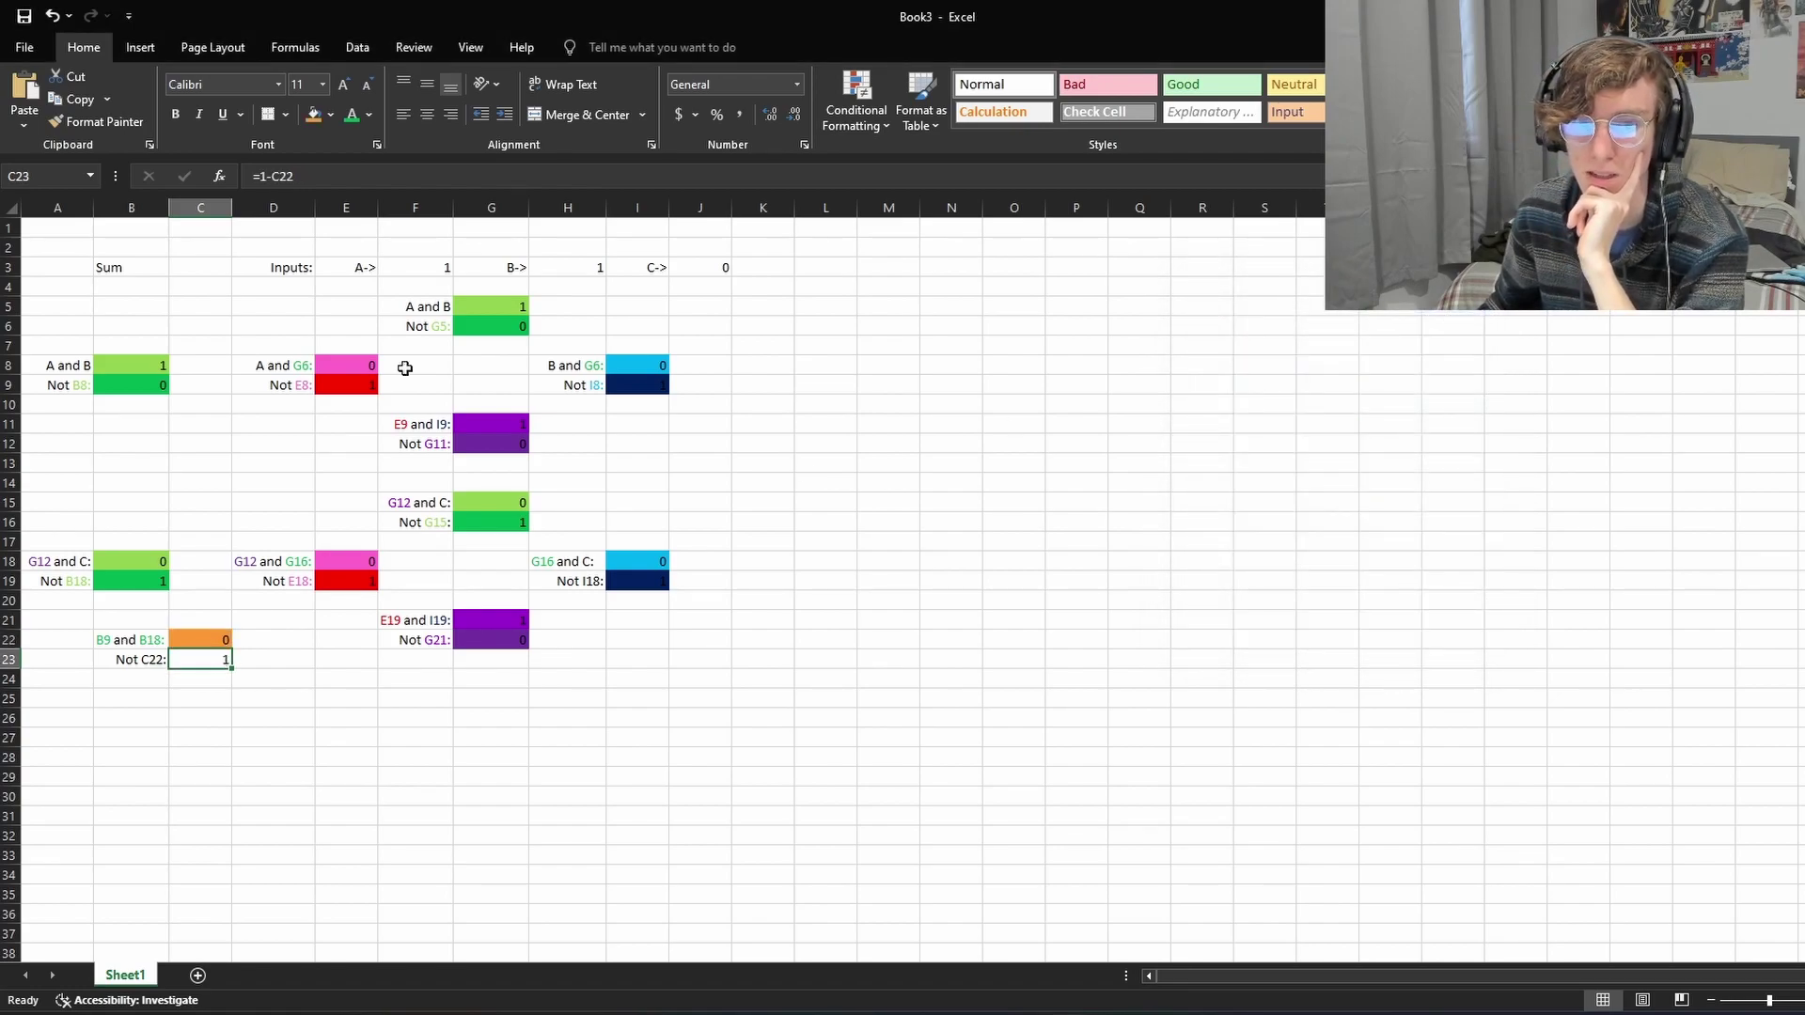
# Step: Fill cell C23 with a darker orange picked from the honeycomb of additional standard colours
pyautogui.click(330, 115)
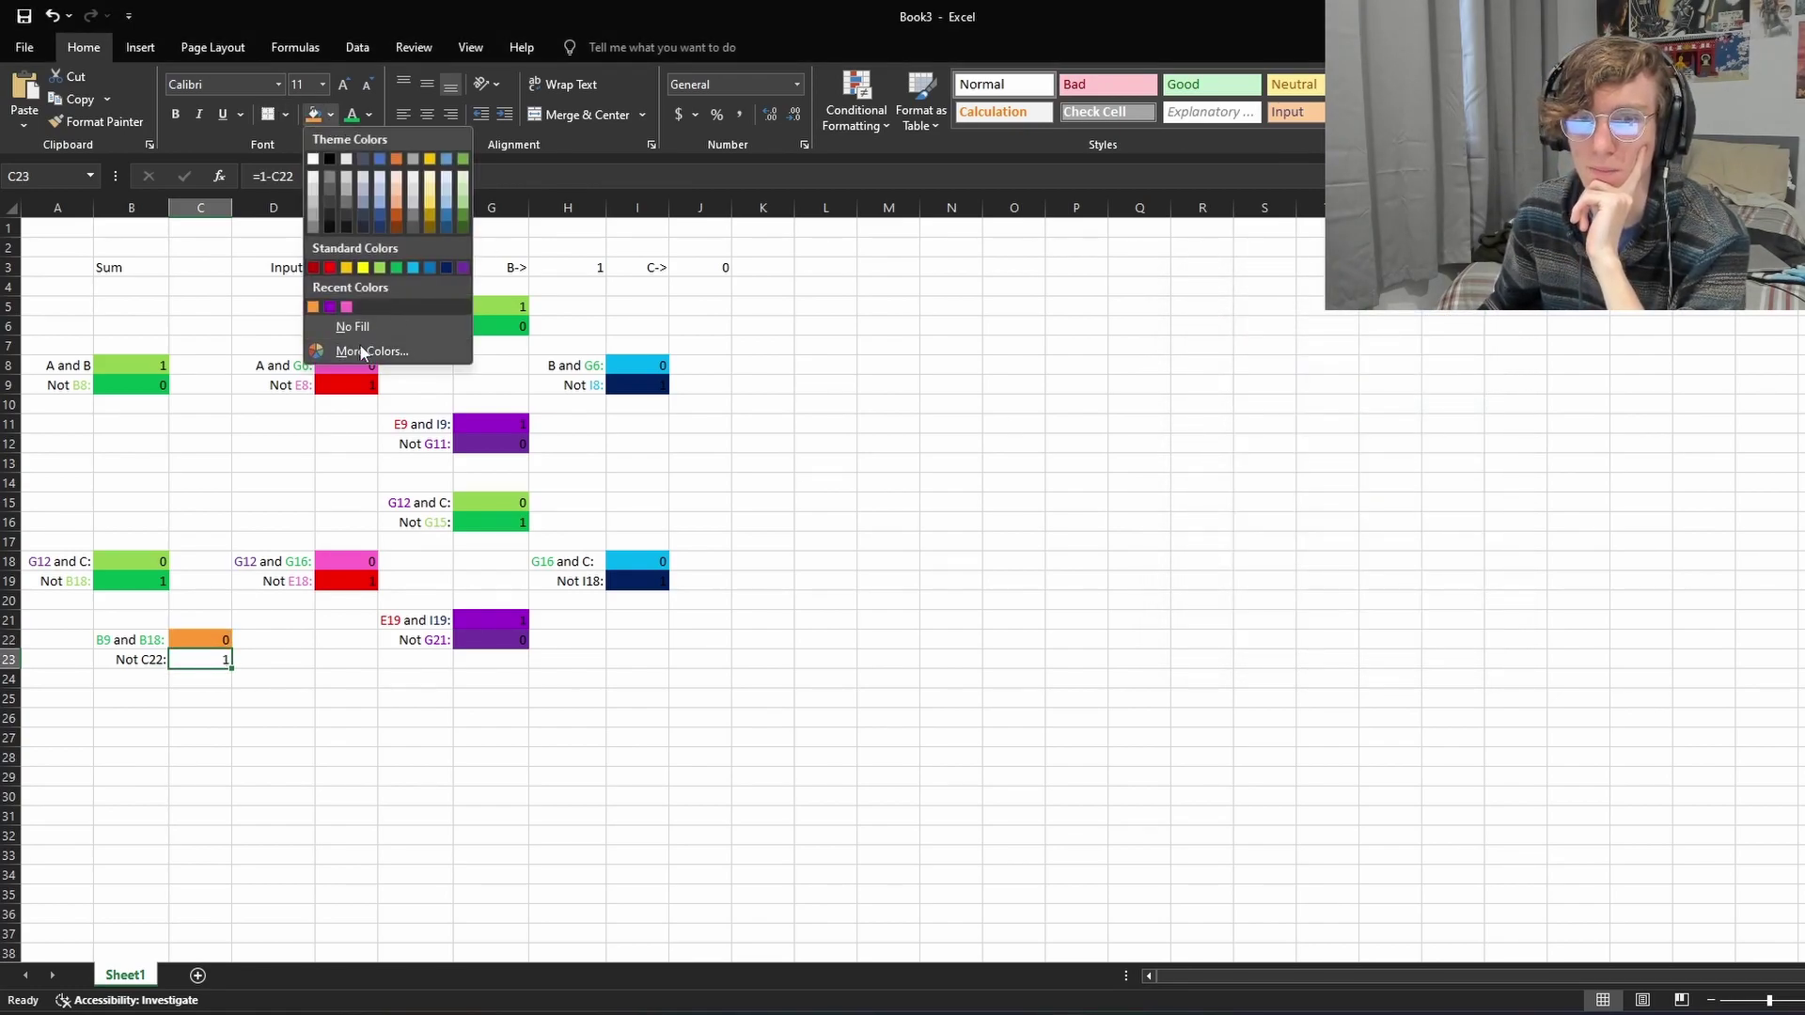
pyautogui.click(357, 351)
pyautogui.click(1293, 500)
pyautogui.click(1291, 483)
pyautogui.click(1297, 480)
pyautogui.click(1452, 317)
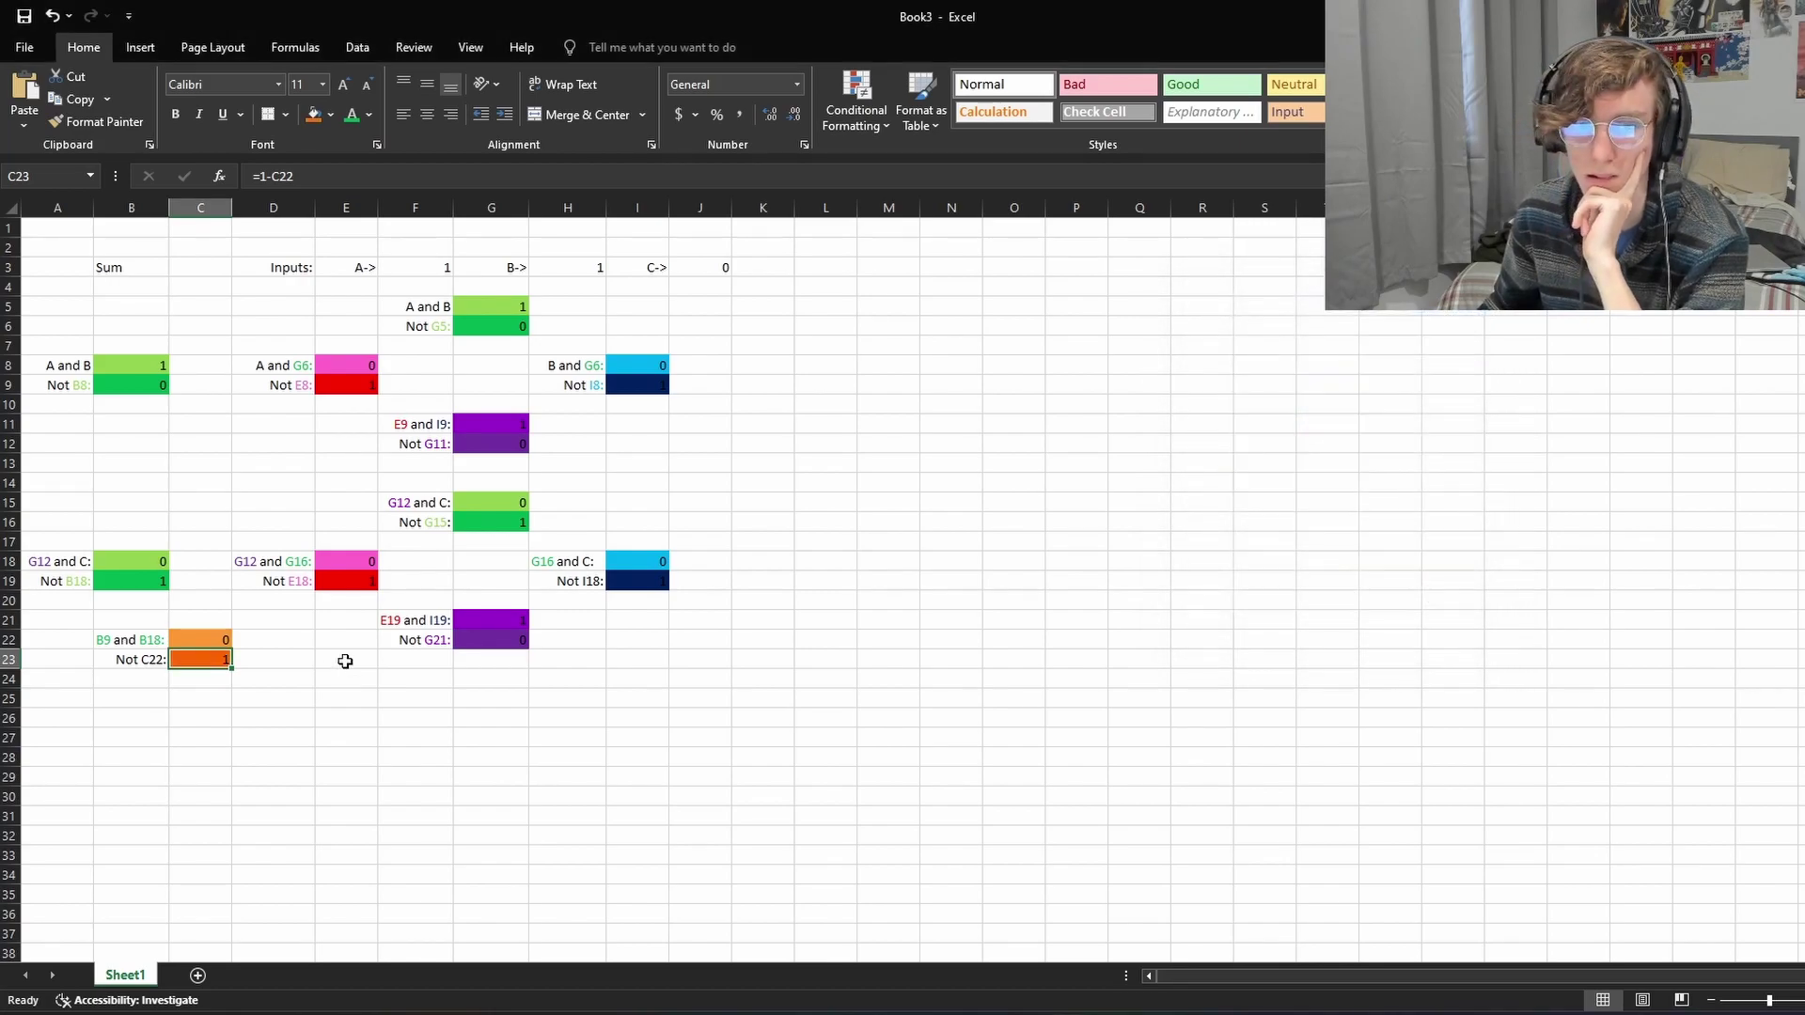
pyautogui.click(338, 665)
# Step: Colour the "C22:" text within the label in cell B23 light orange to match the fill of cell C22
pyautogui.click(146, 661)
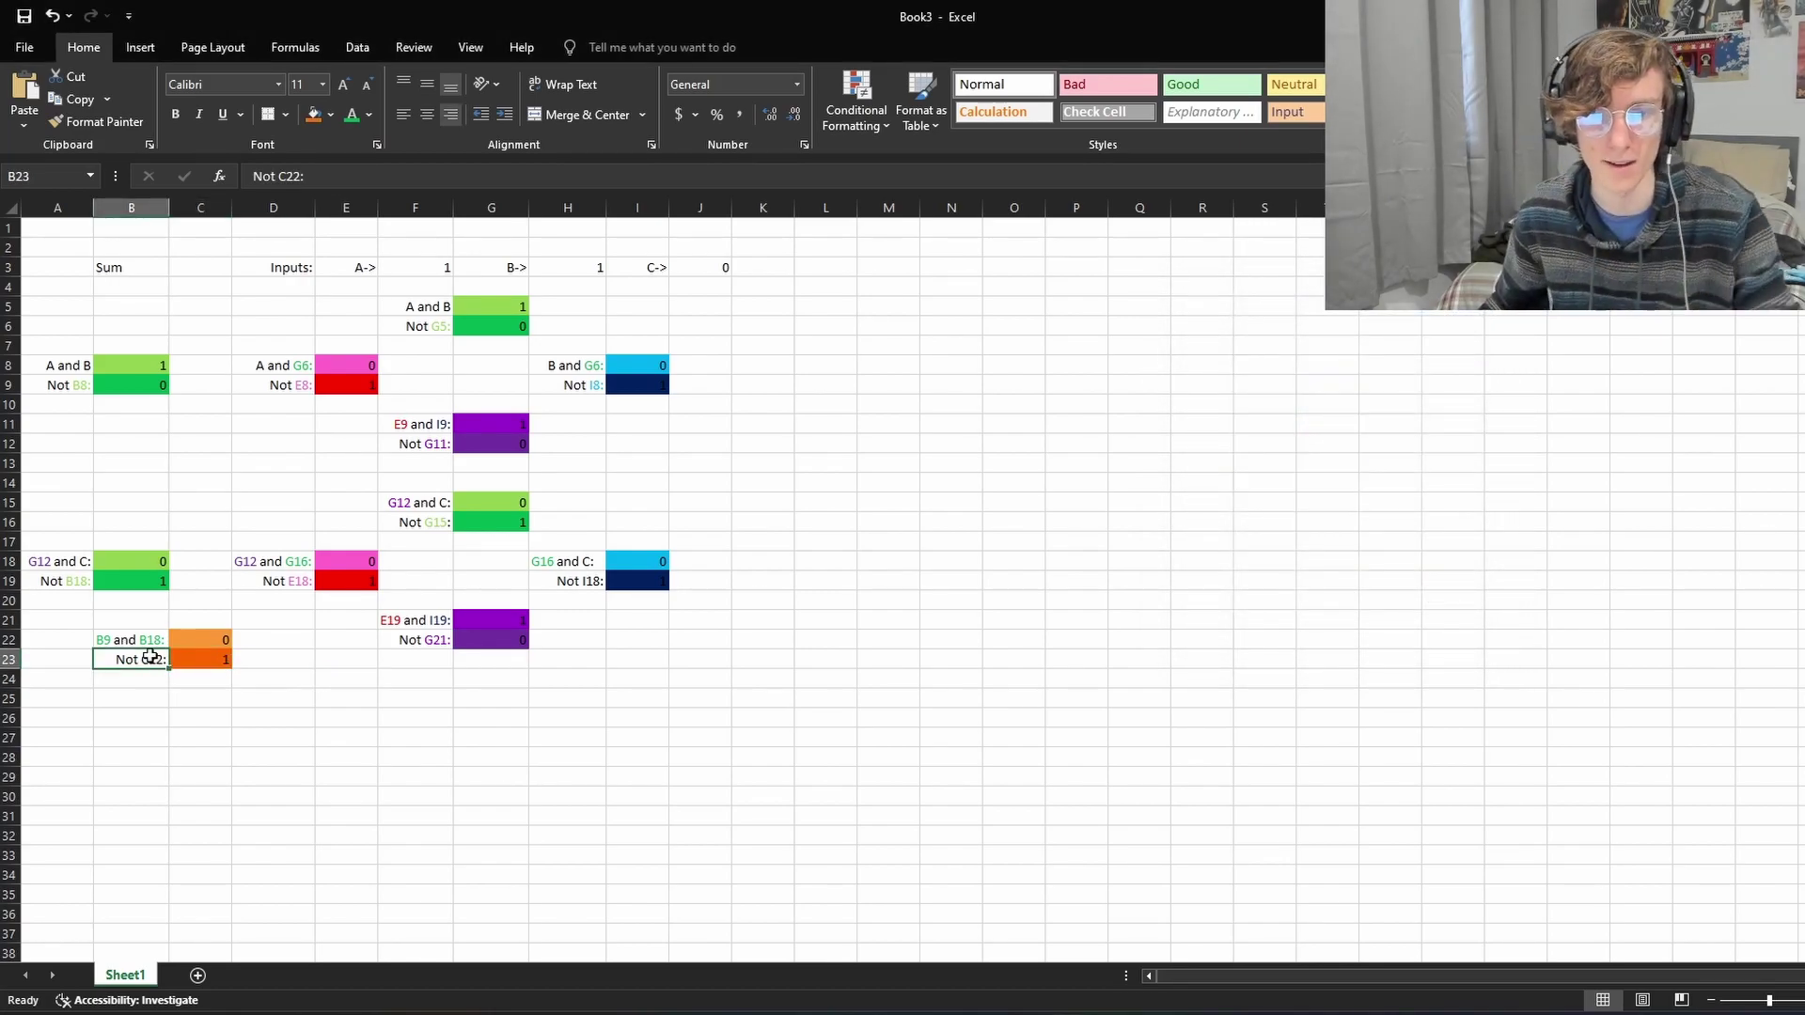
pyautogui.doubleClick(143, 661)
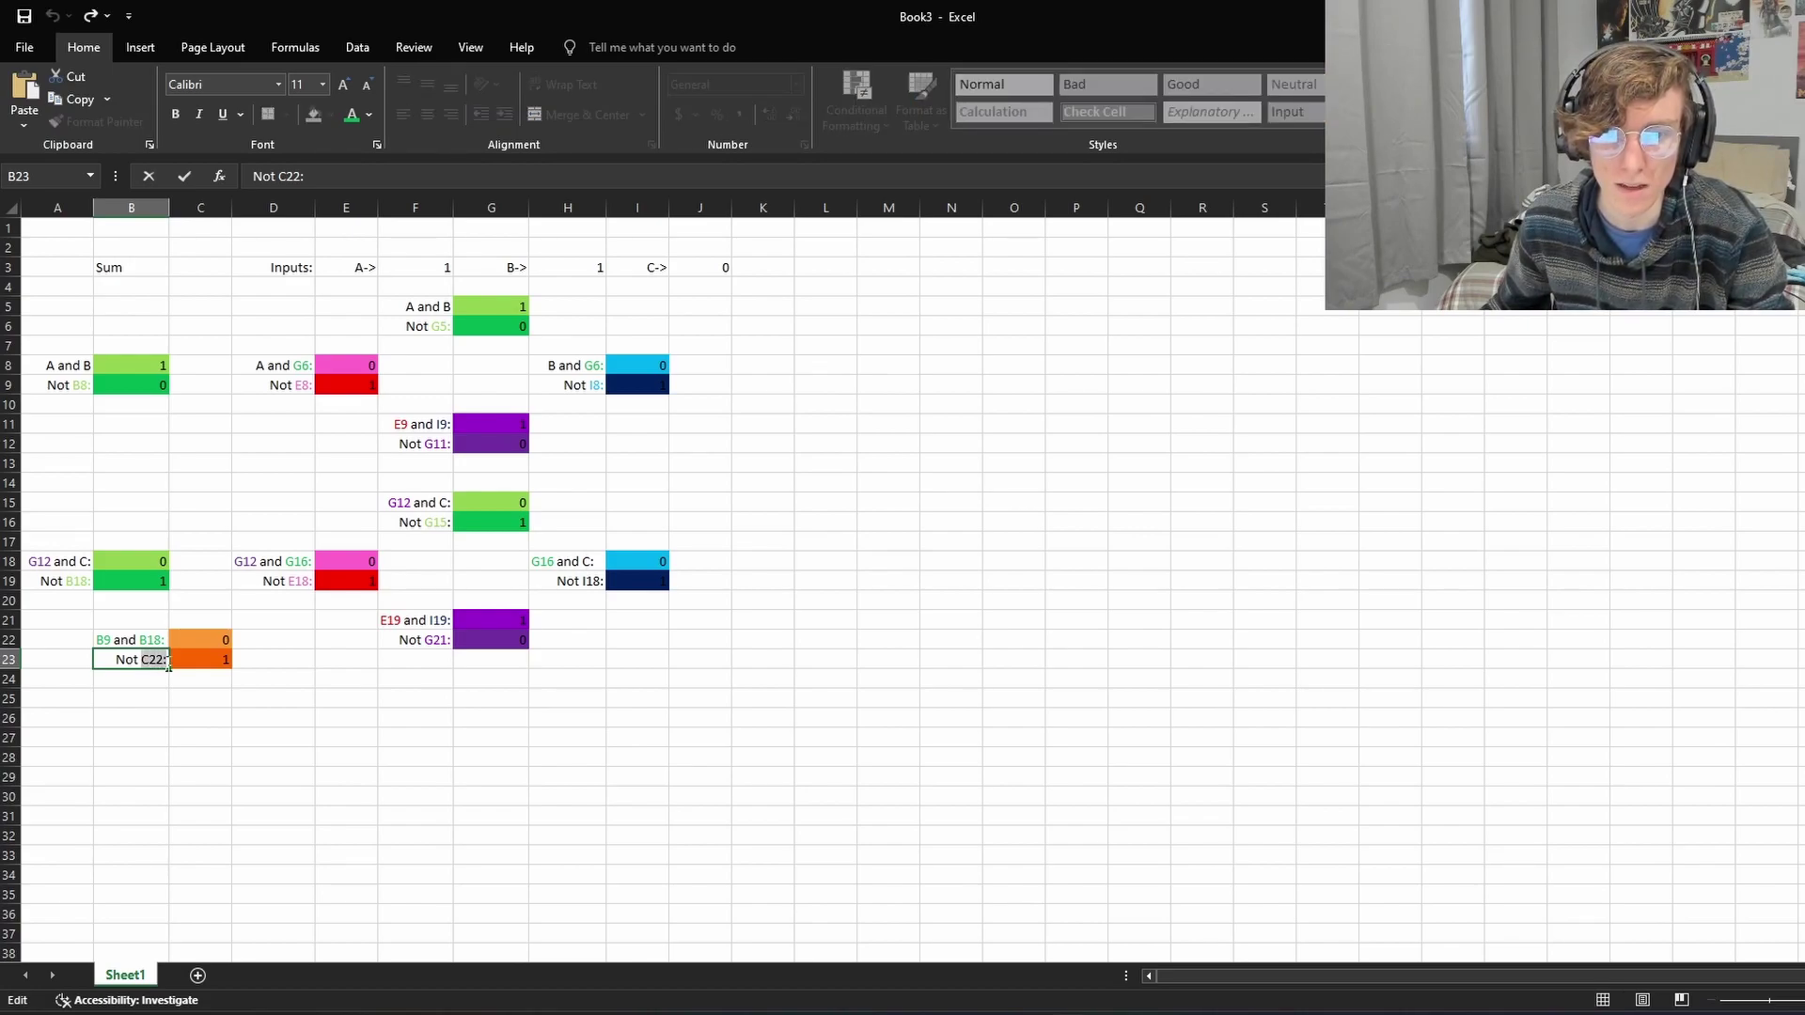
pyautogui.click(368, 115)
pyautogui.click(351, 330)
pyautogui.click(267, 675)
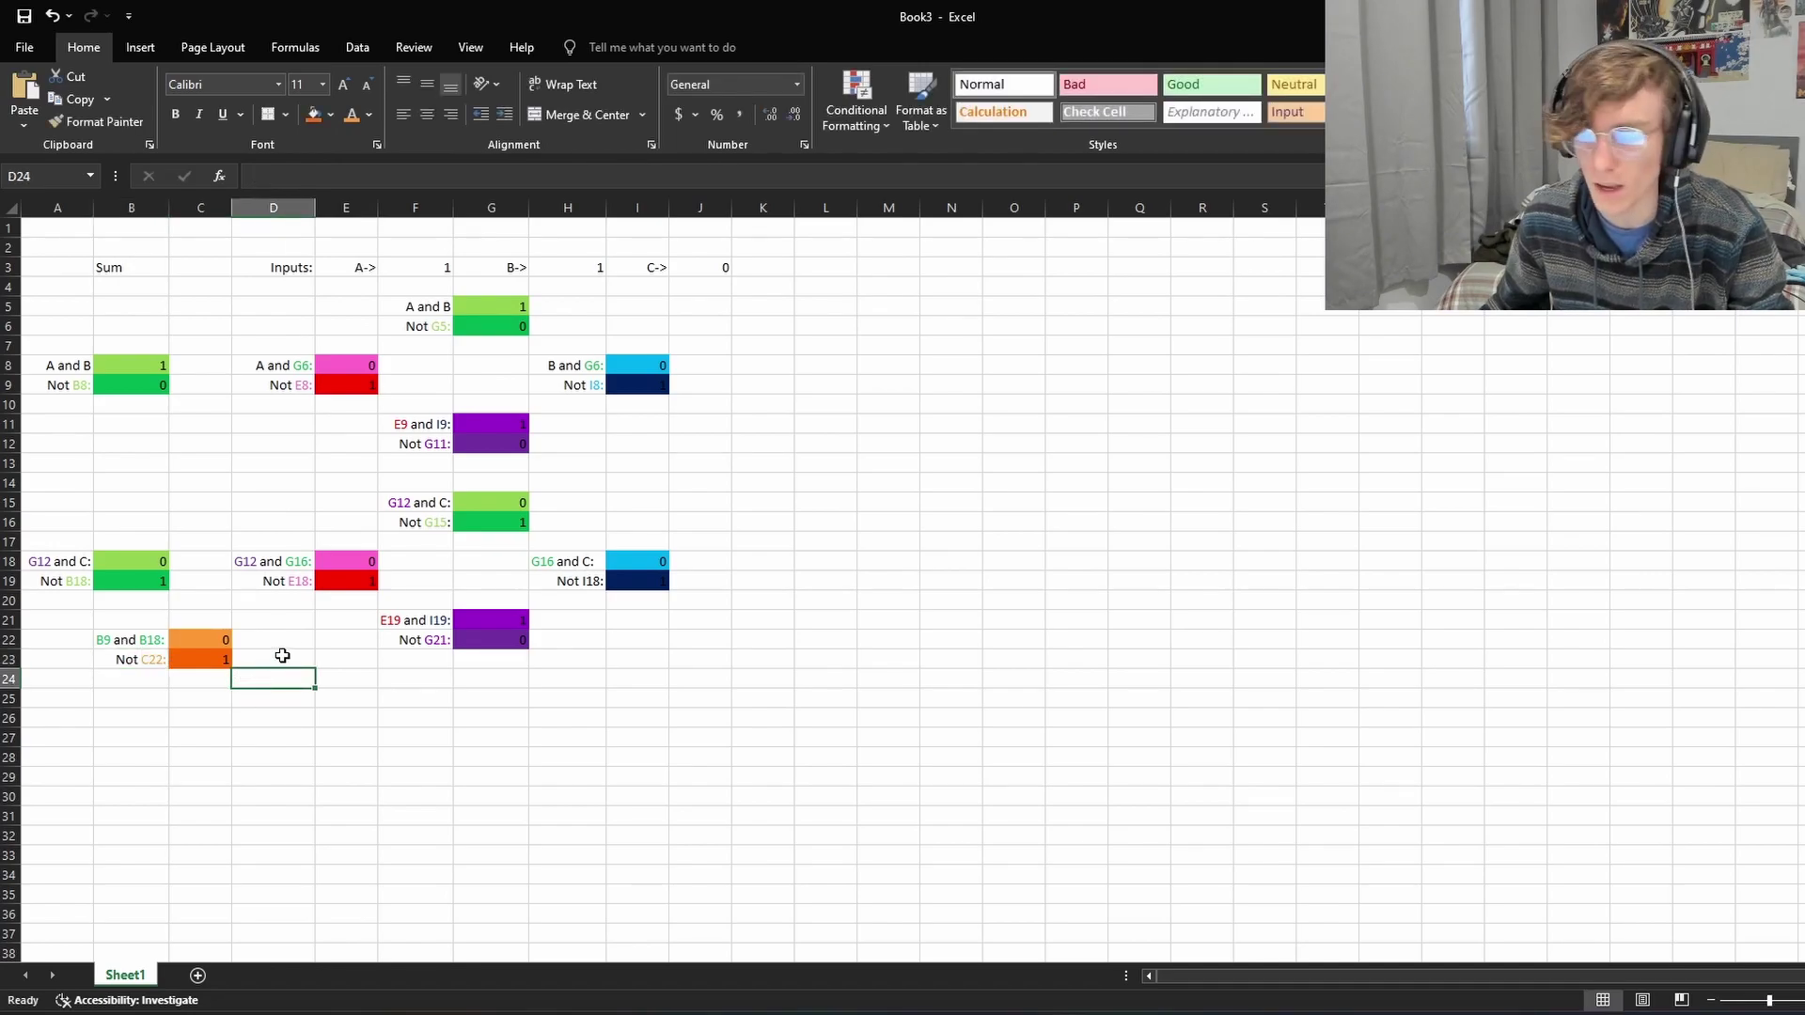
pyautogui.click(209, 660)
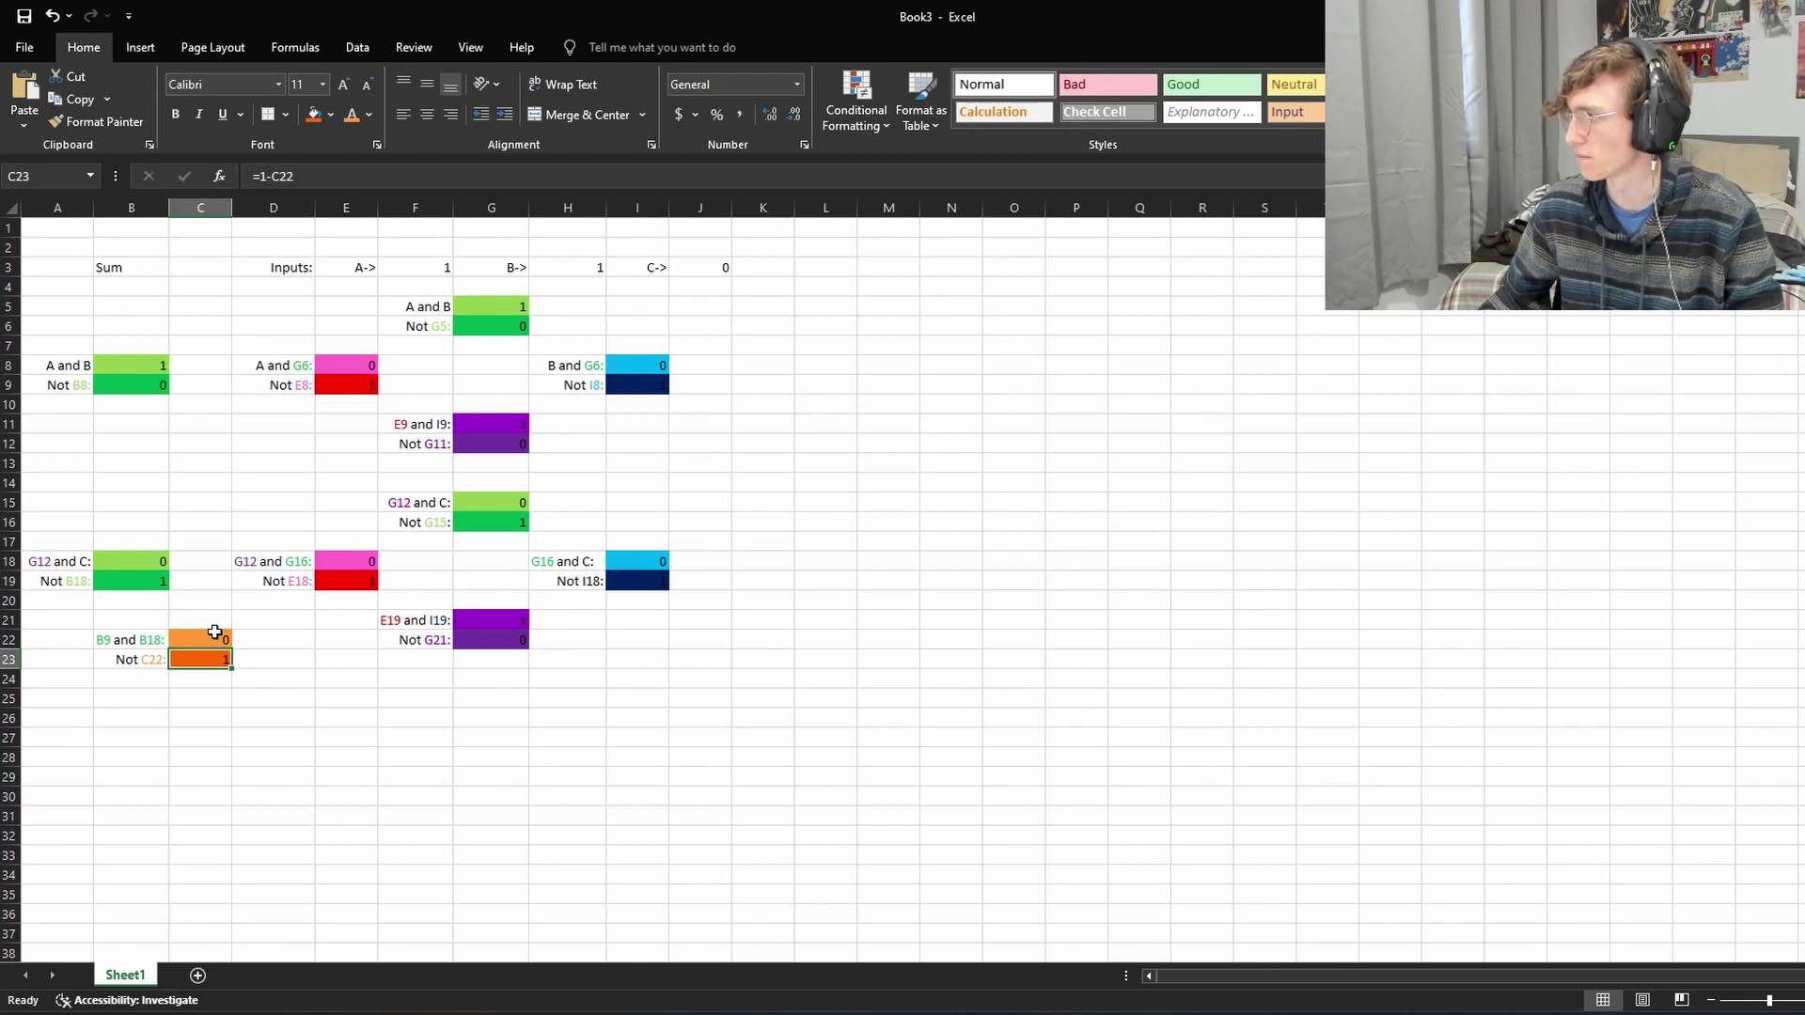
pyautogui.click(480, 644)
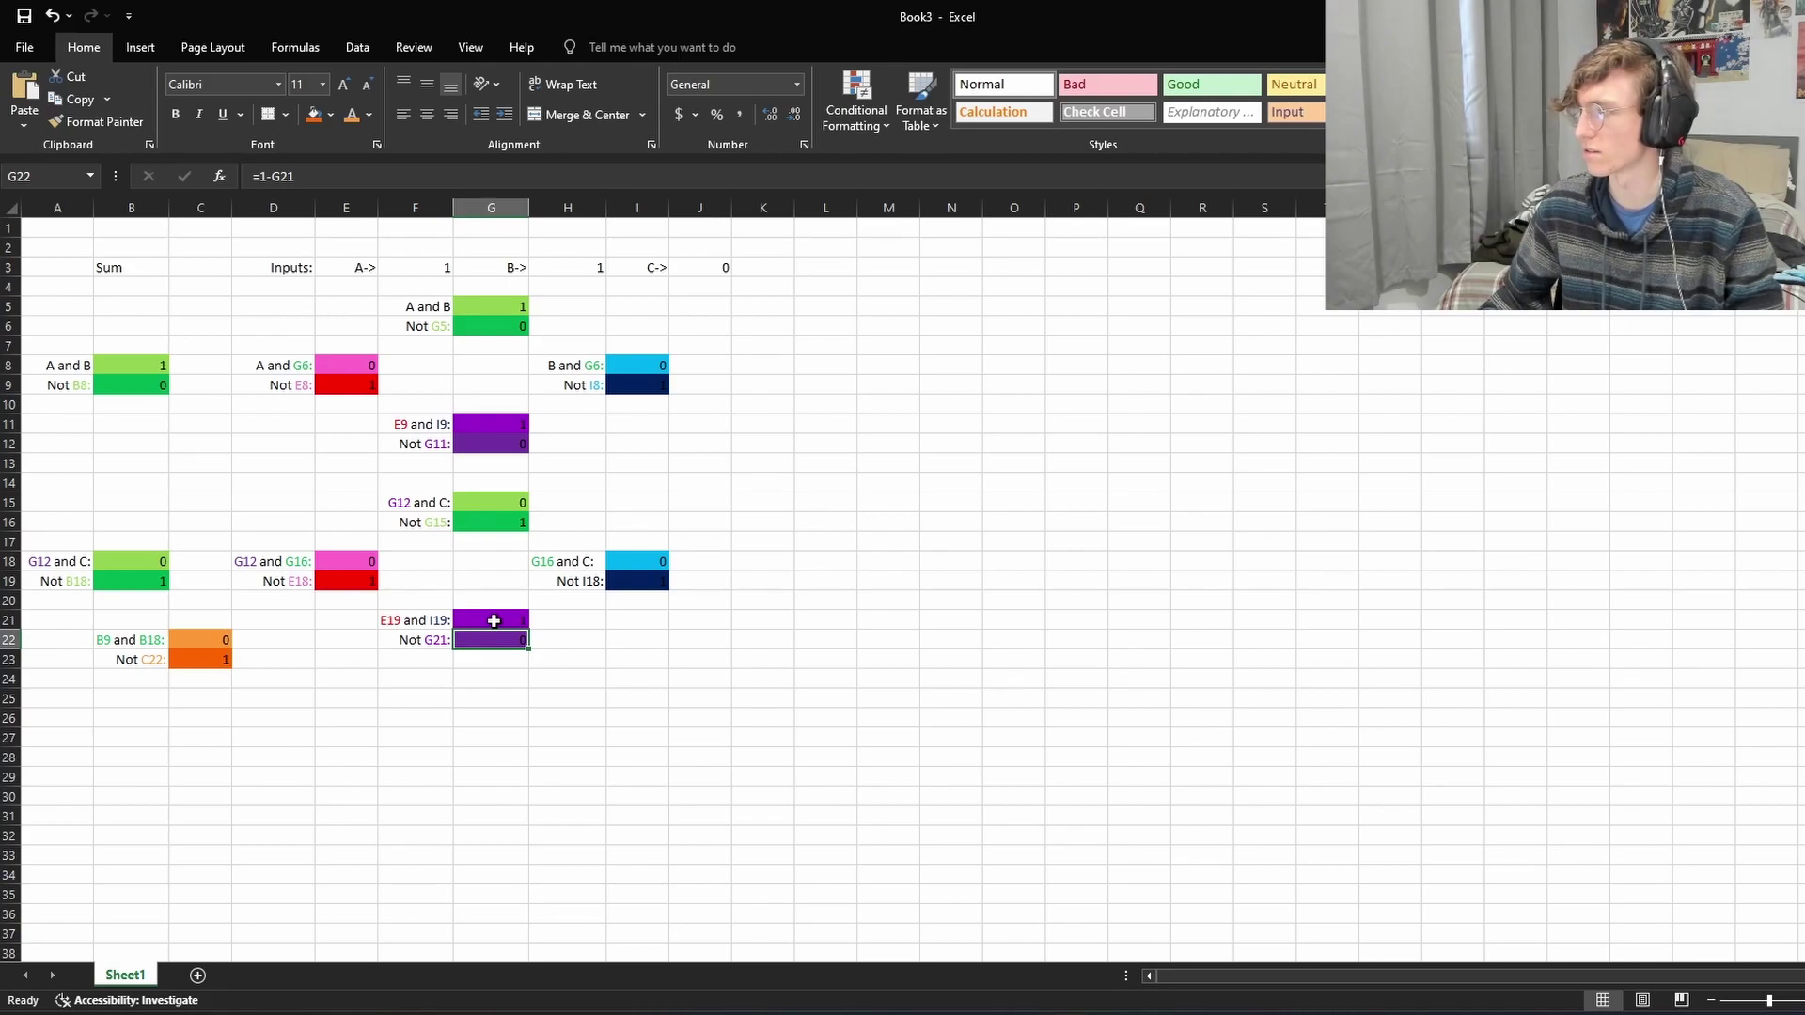
pyautogui.click(479, 659)
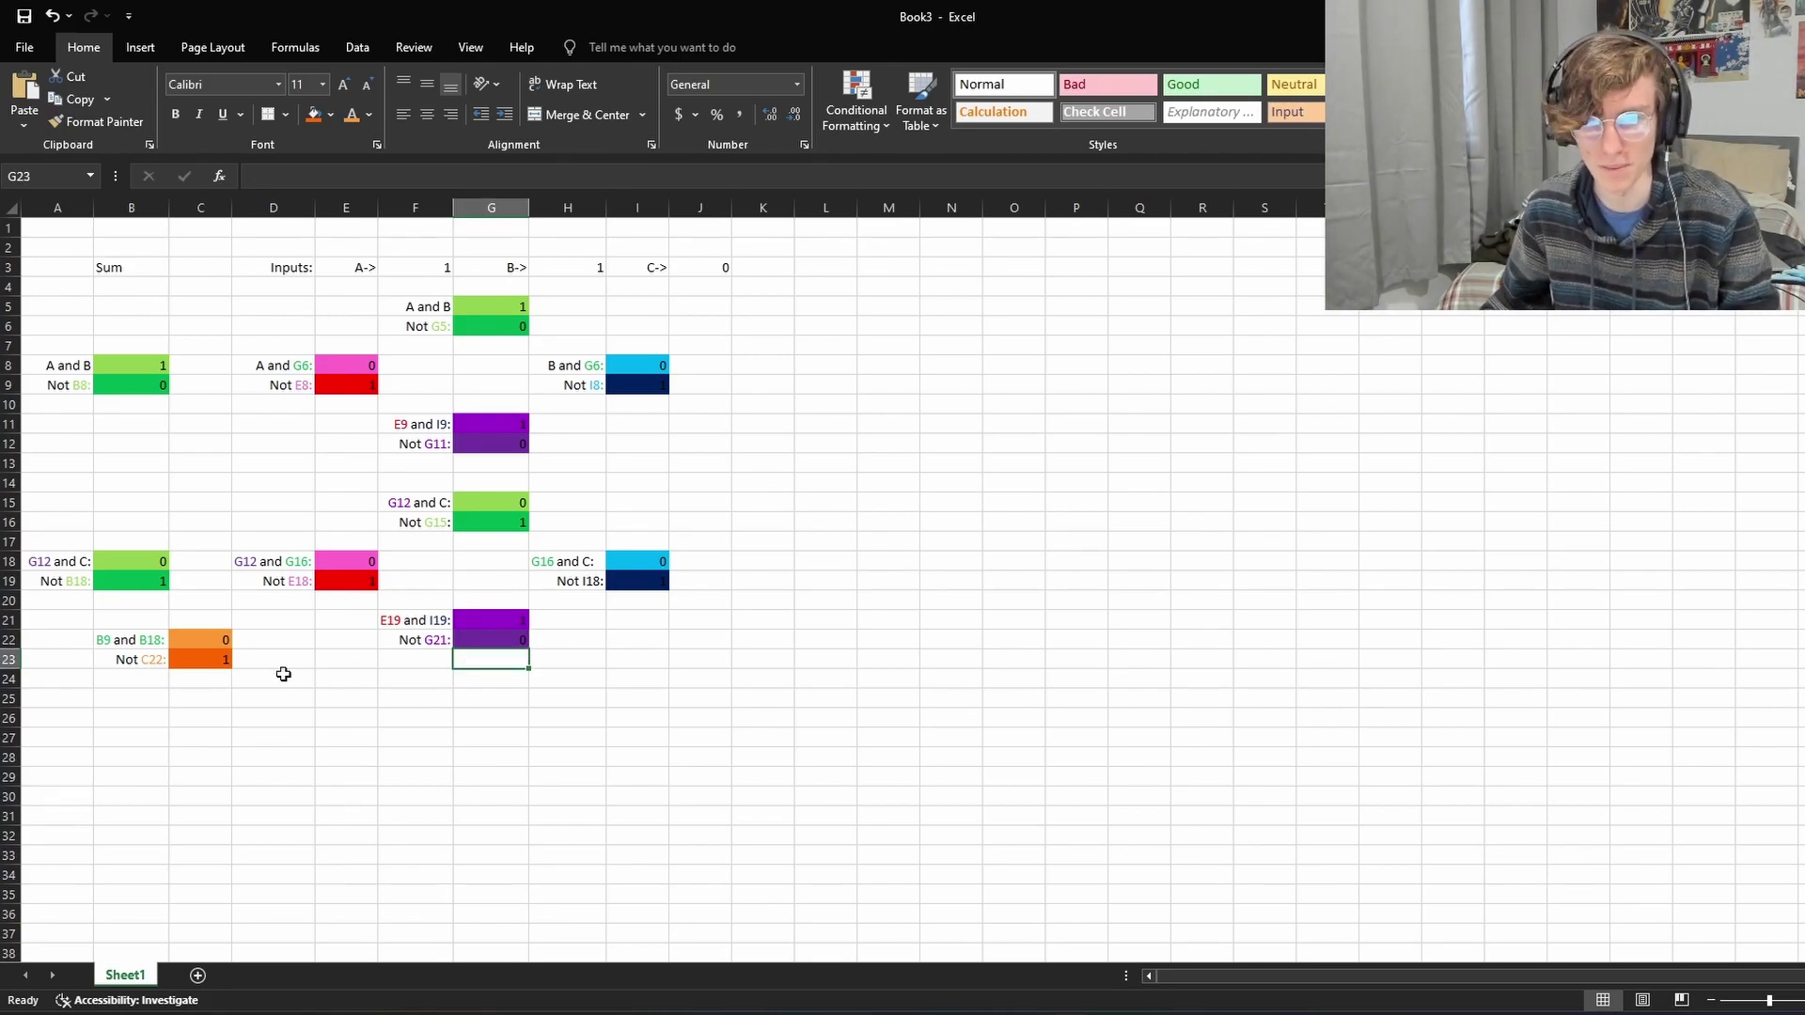
pyautogui.click(393, 716)
# Step: Enter the label "Output:" in cell L3 and right-align it
pyautogui.click(831, 271)
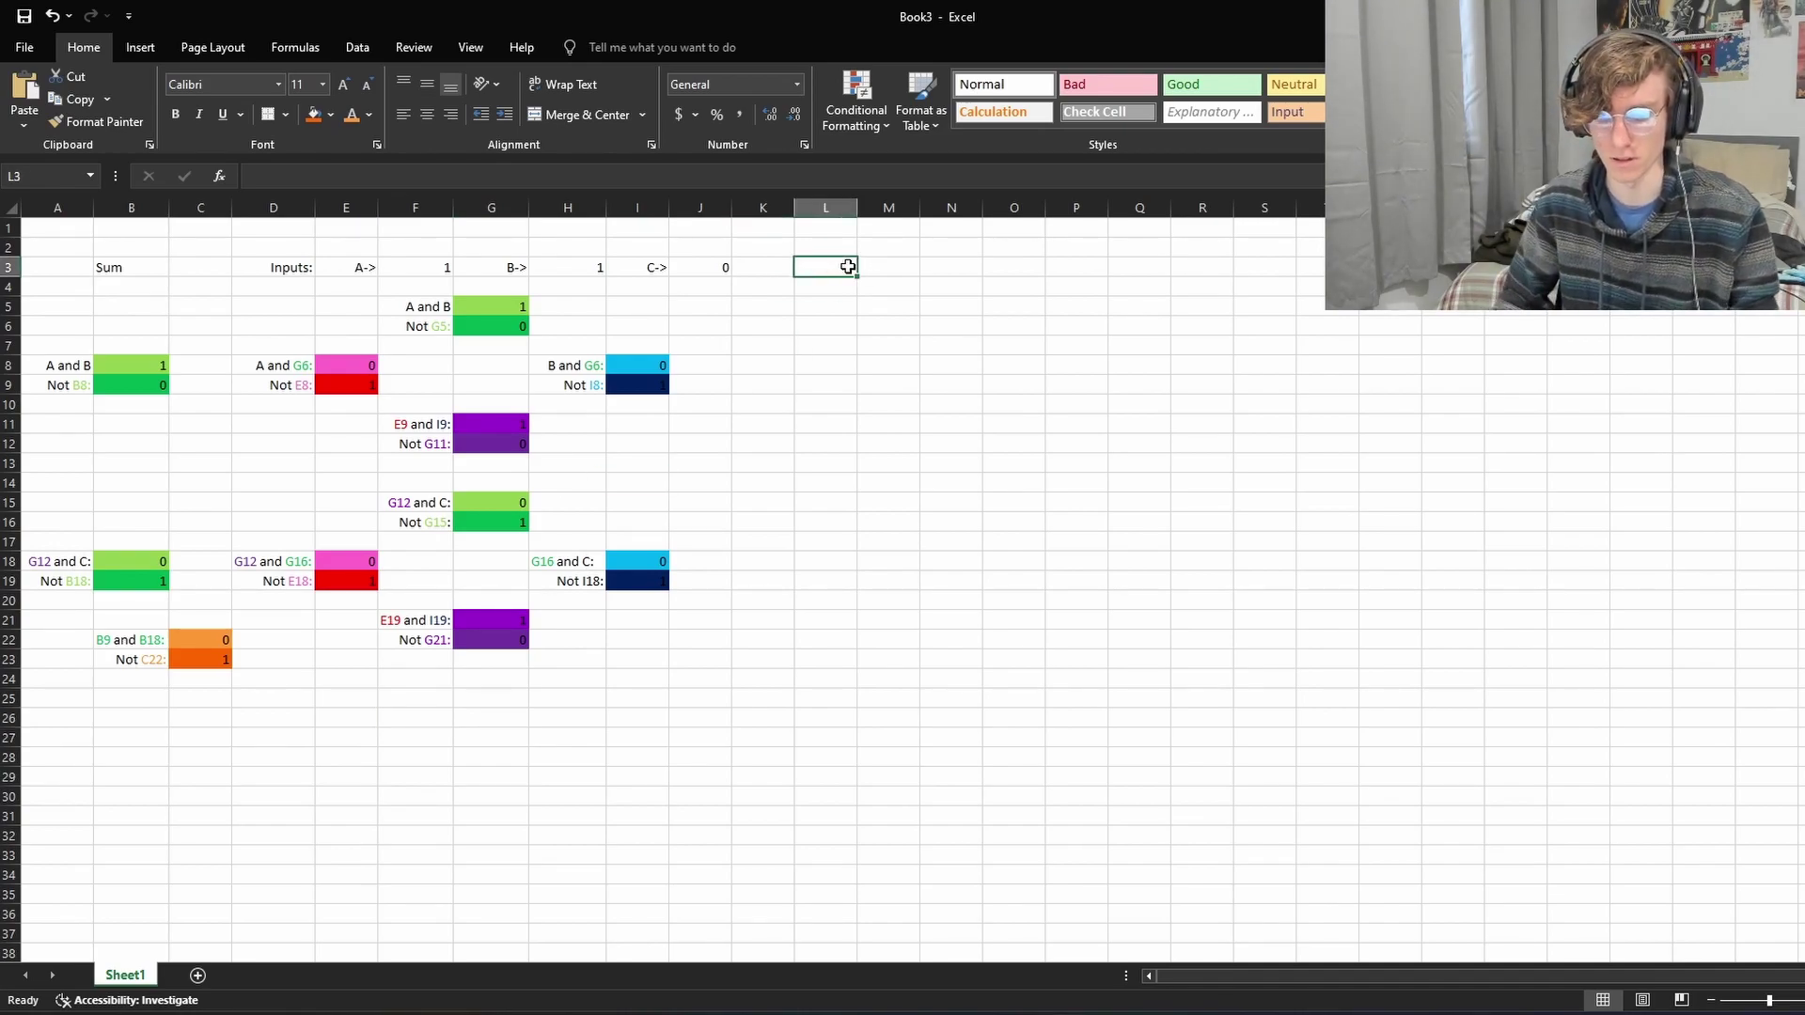
pyautogui.write('Output:')
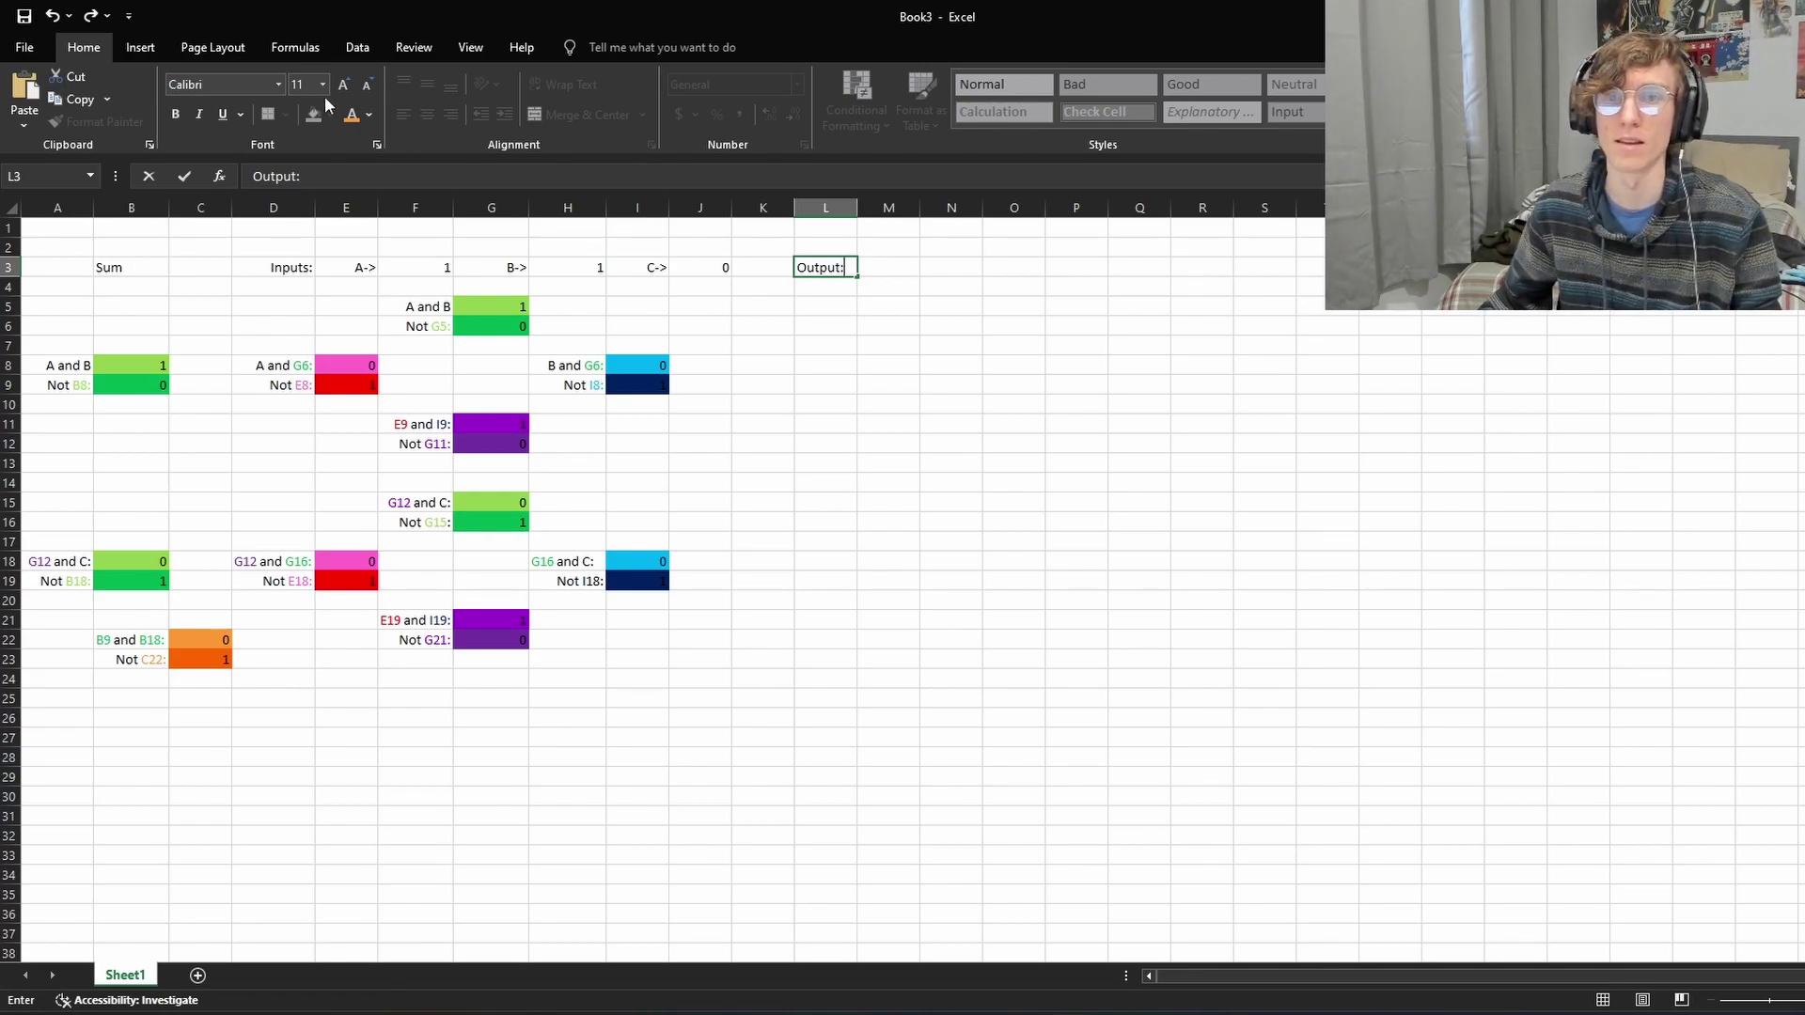
pyautogui.press('Return')
pyautogui.press('Up')
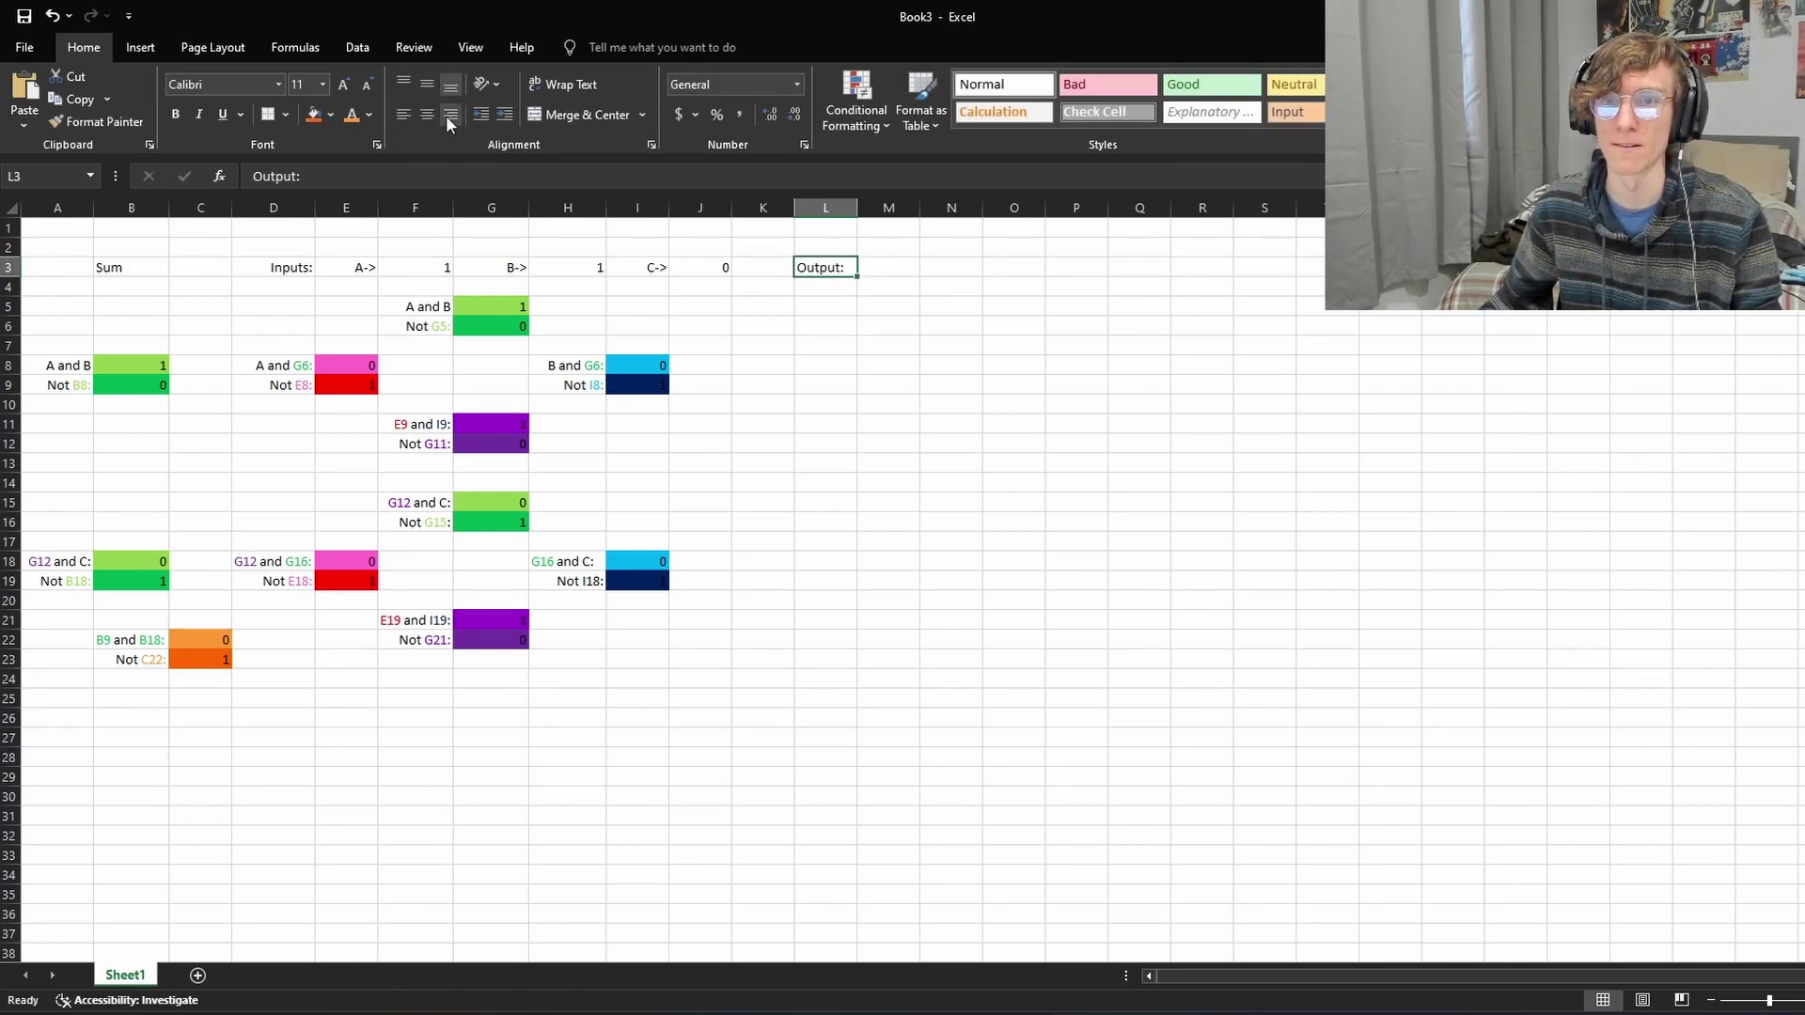
pyautogui.click(449, 118)
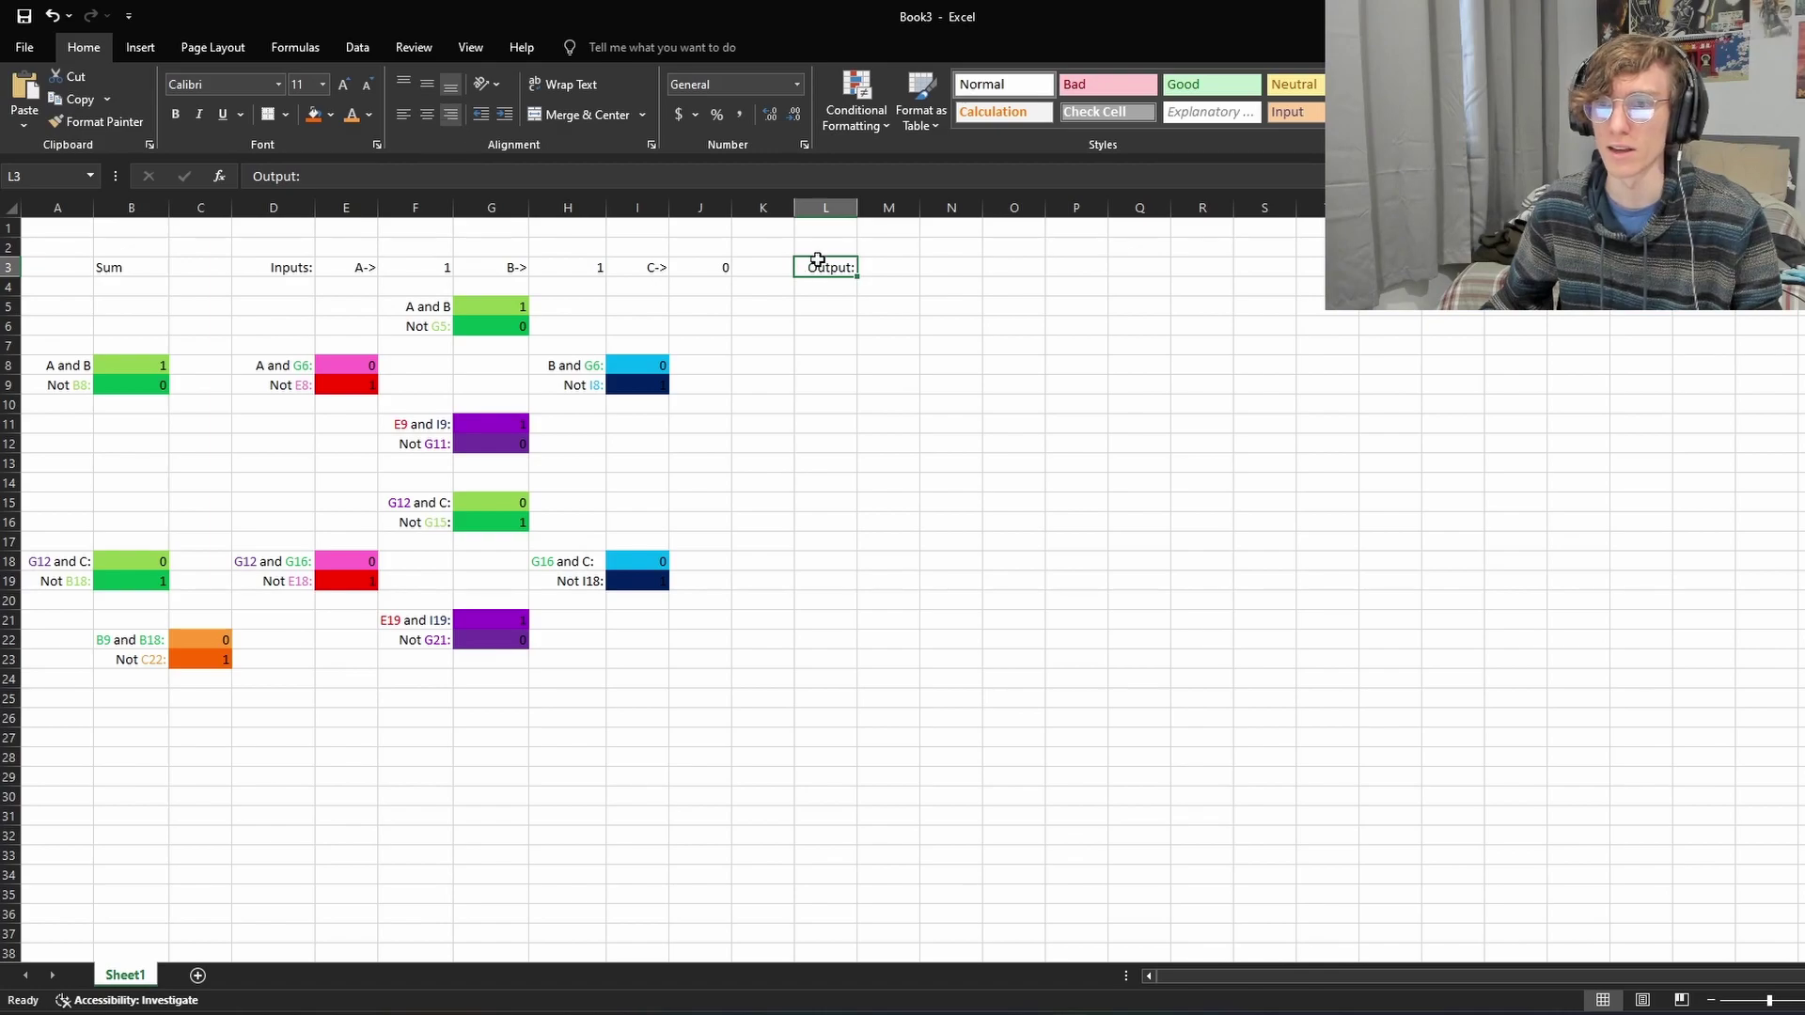
# Step: Try showing the output as separate digits with =C23 in cell M3 and =G22 in cell N3
pyautogui.click(903, 272)
pyautogui.press('Right')
pyautogui.press('Left')
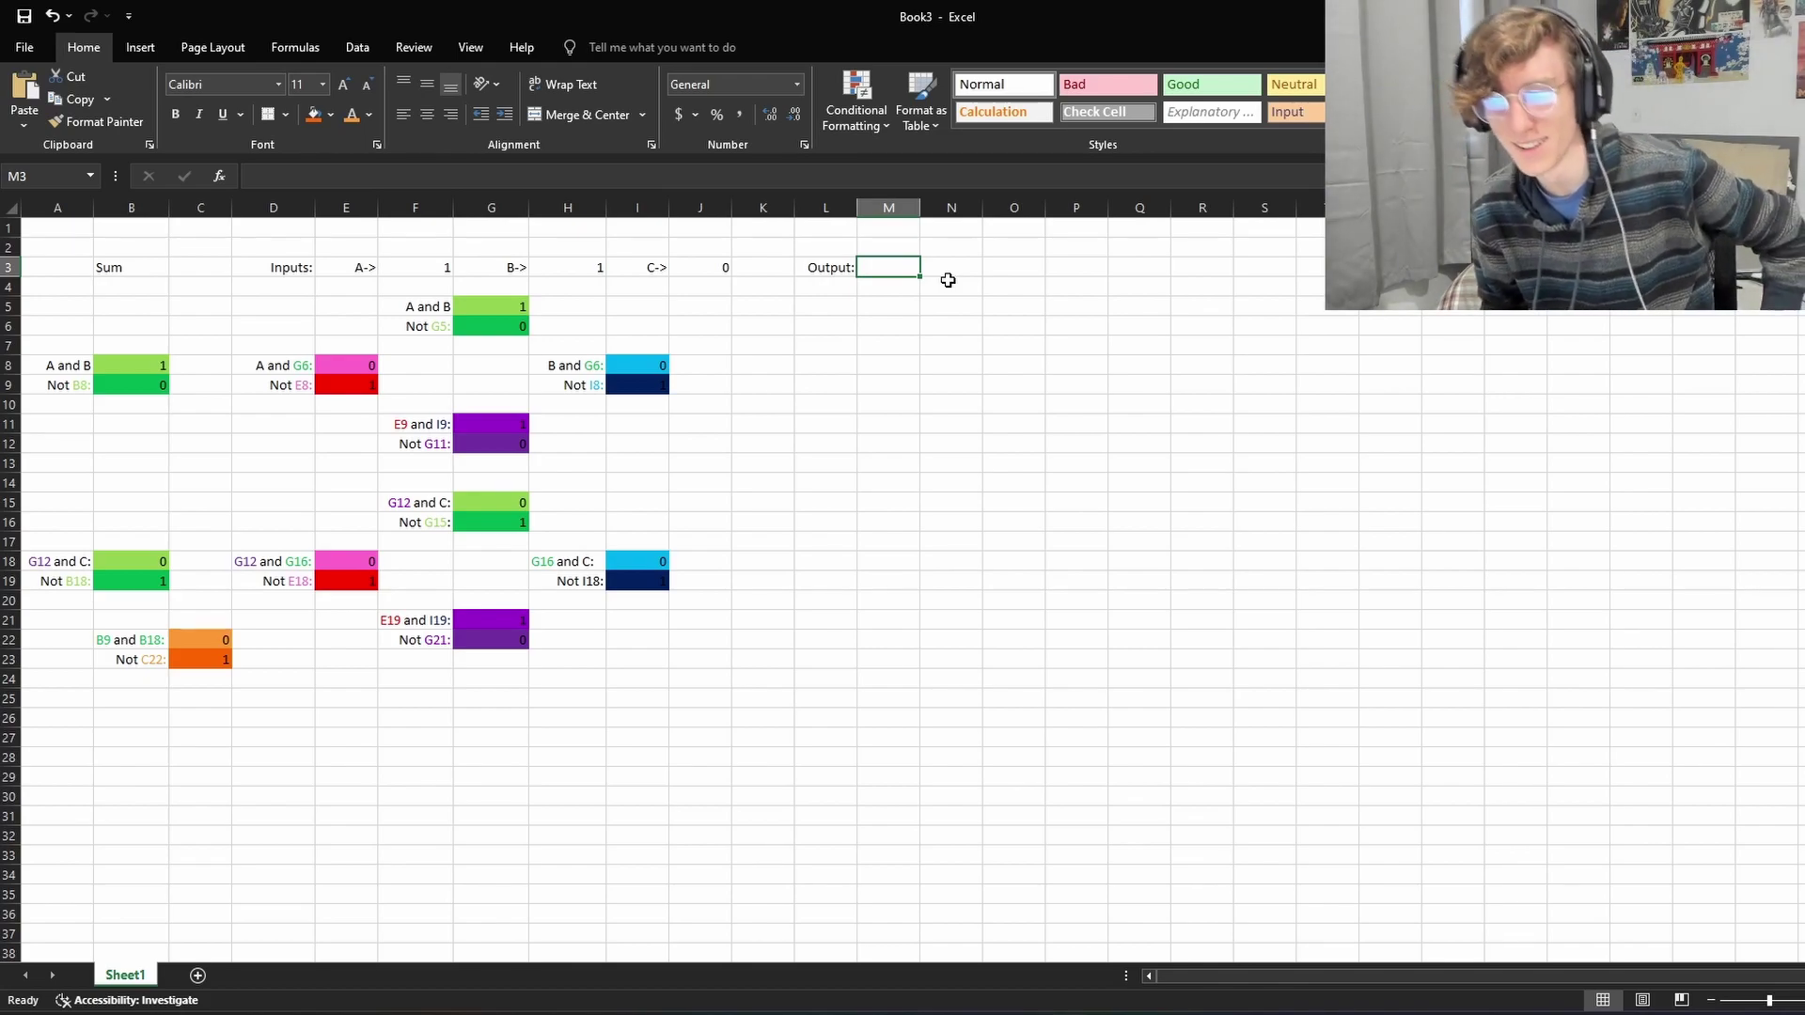
pyautogui.write('=')
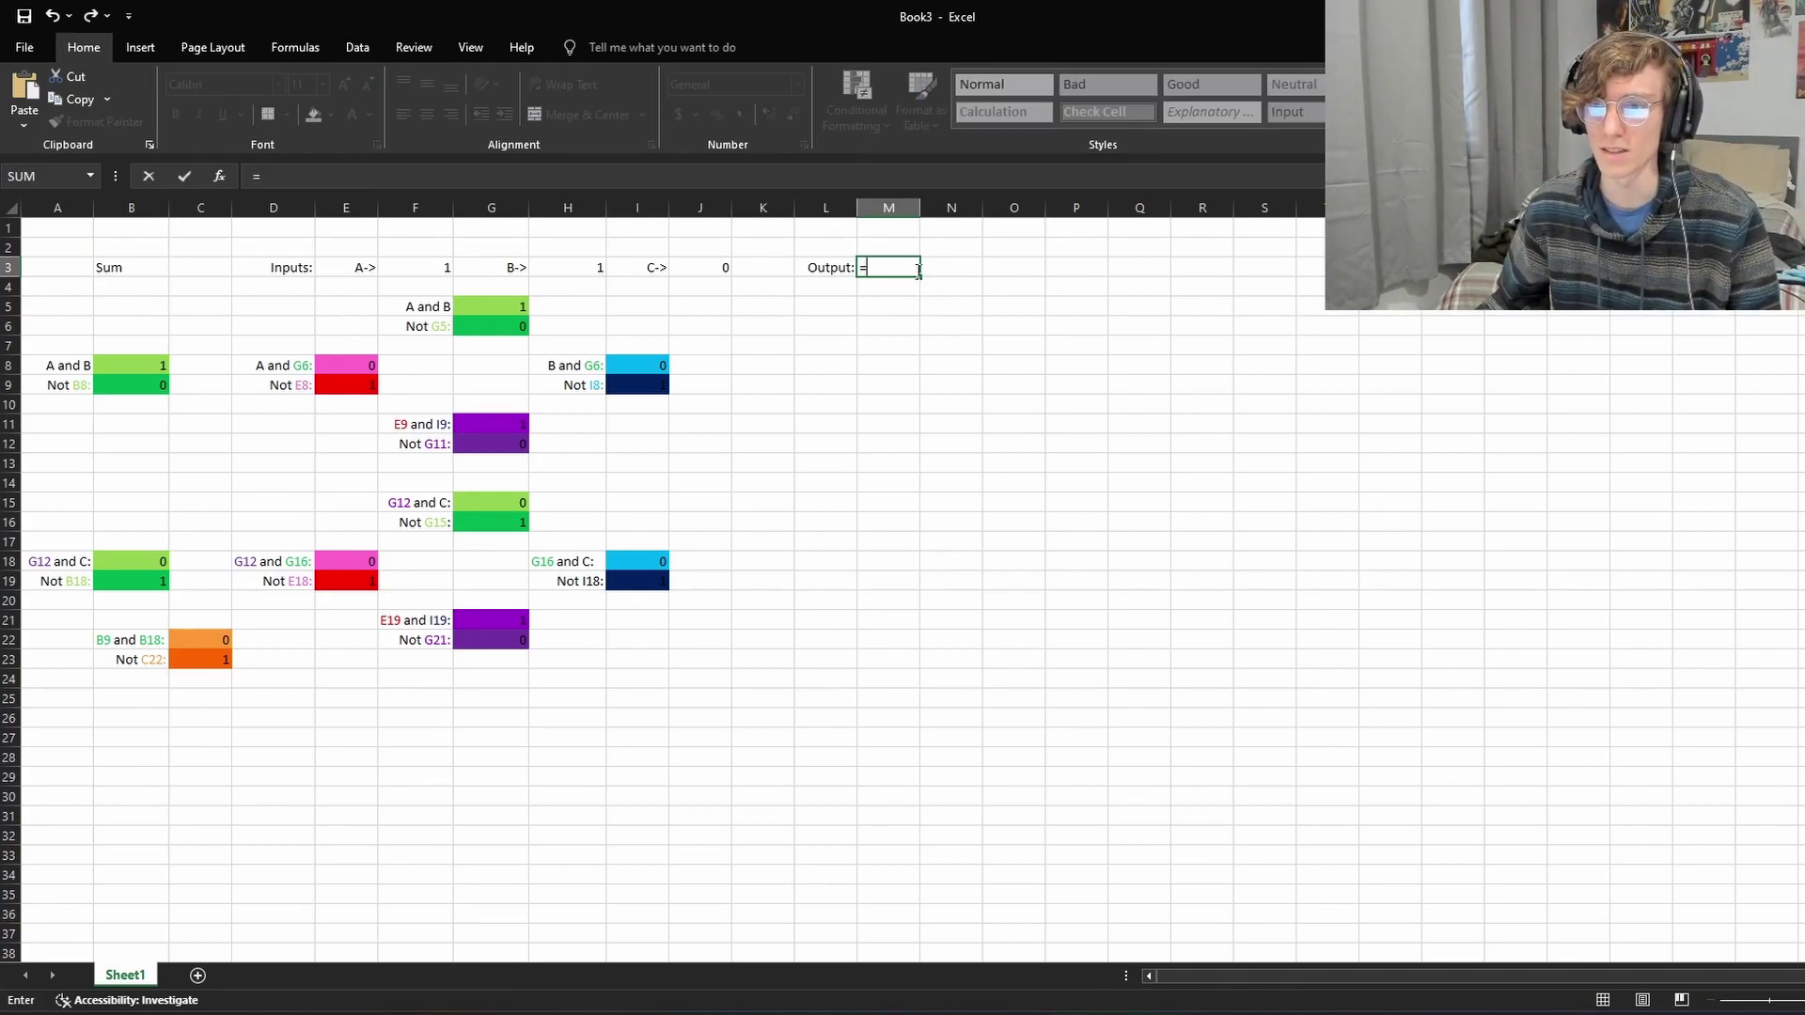
pyautogui.click(201, 660)
pyautogui.press('Return')
pyautogui.click(948, 268)
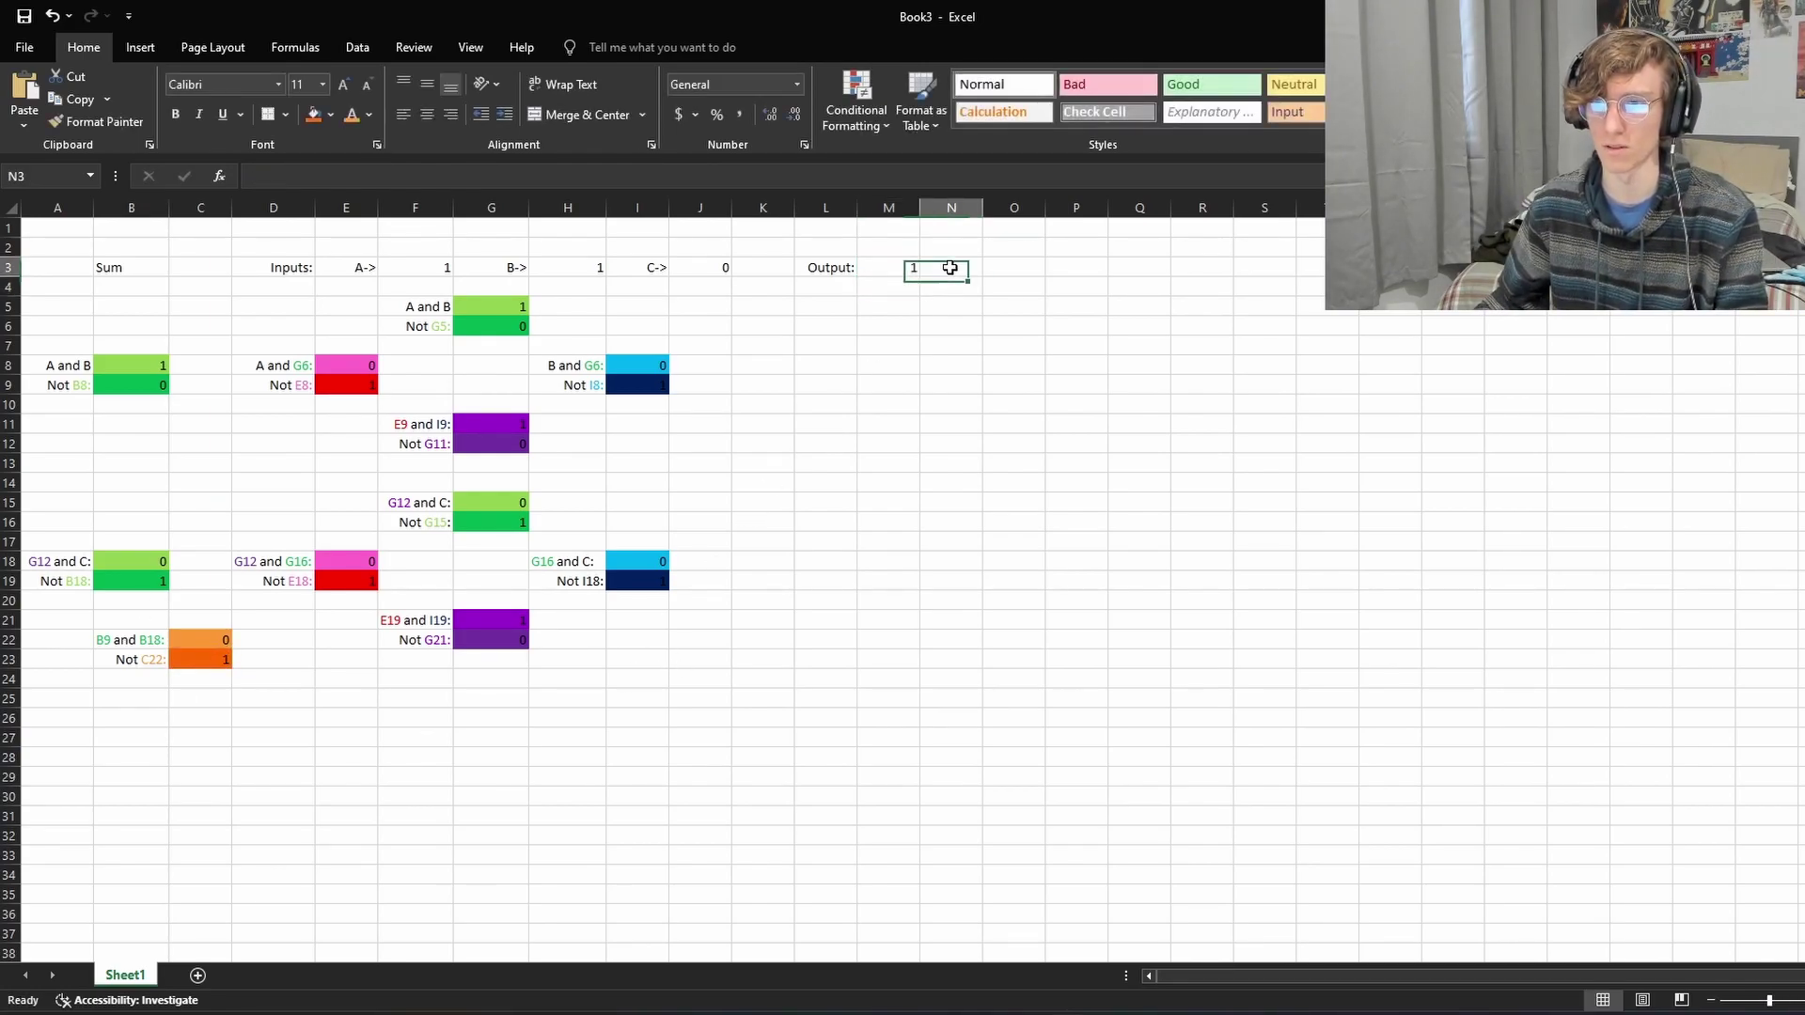
pyautogui.write('=')
pyautogui.click(495, 647)
pyautogui.press('Return')
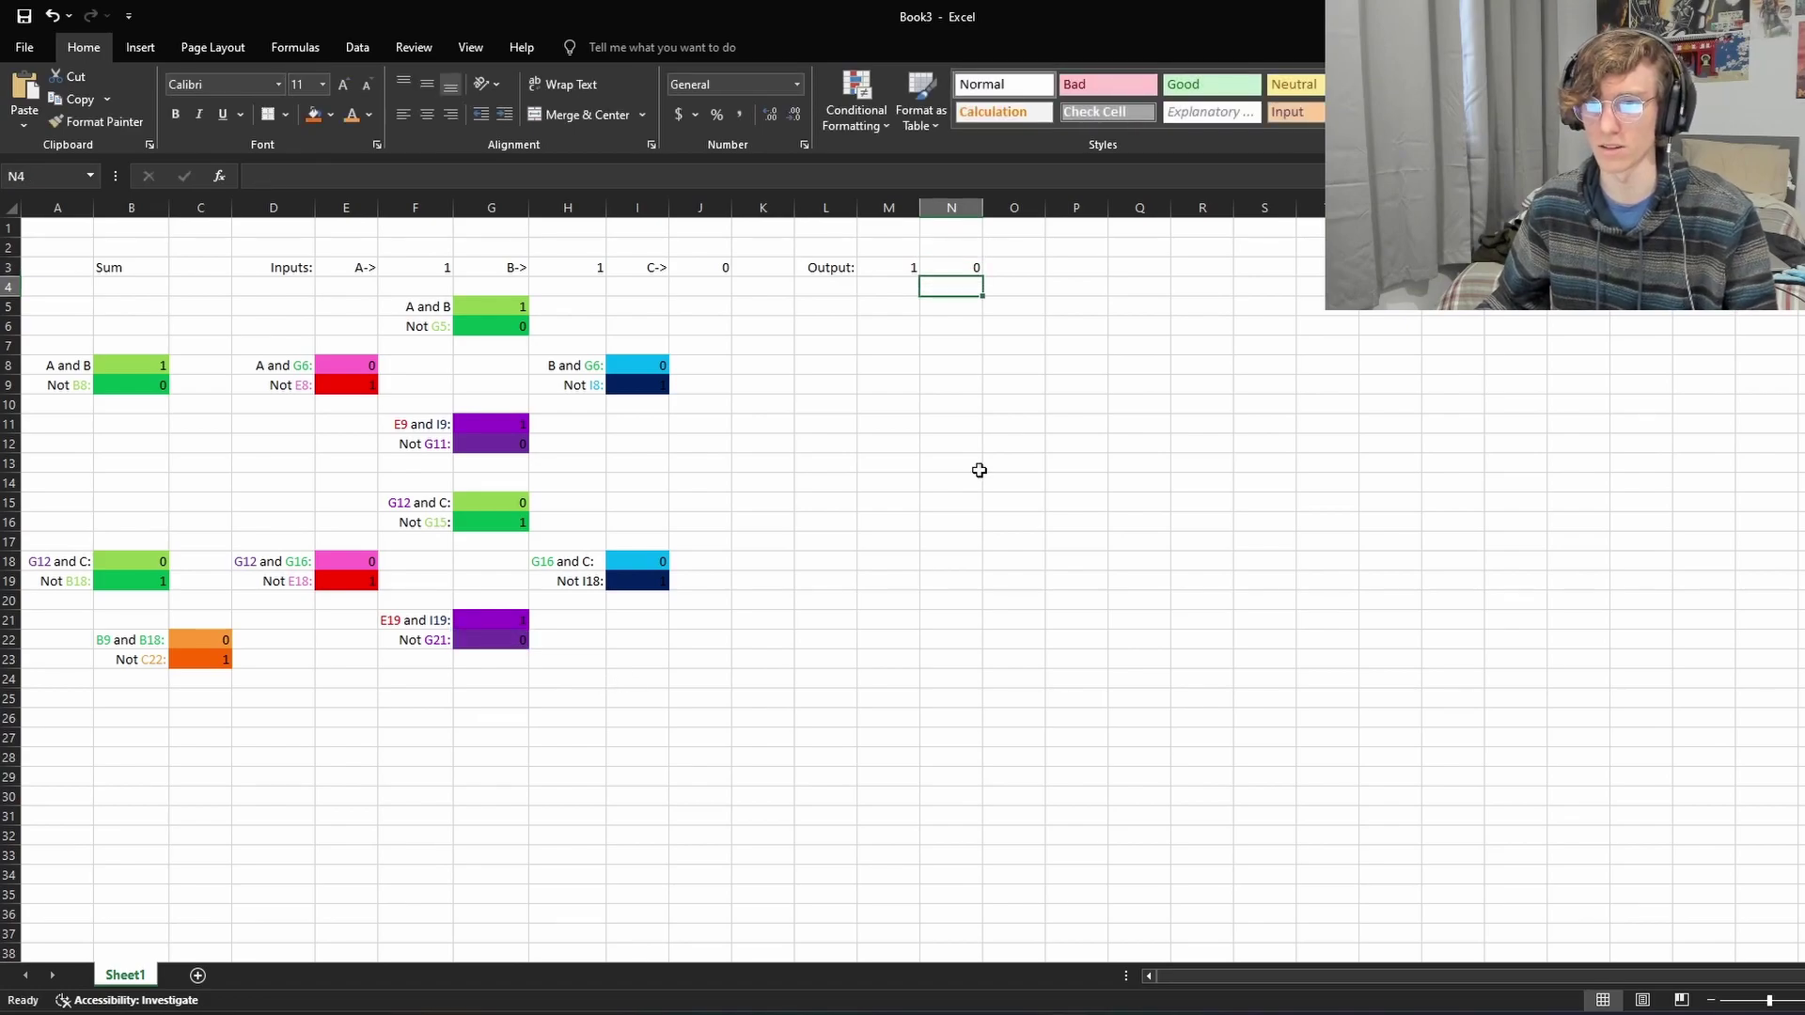
# Step: Clear the formula from cell N3
pyautogui.click(968, 270)
pyautogui.click(898, 270)
pyautogui.click(1026, 312)
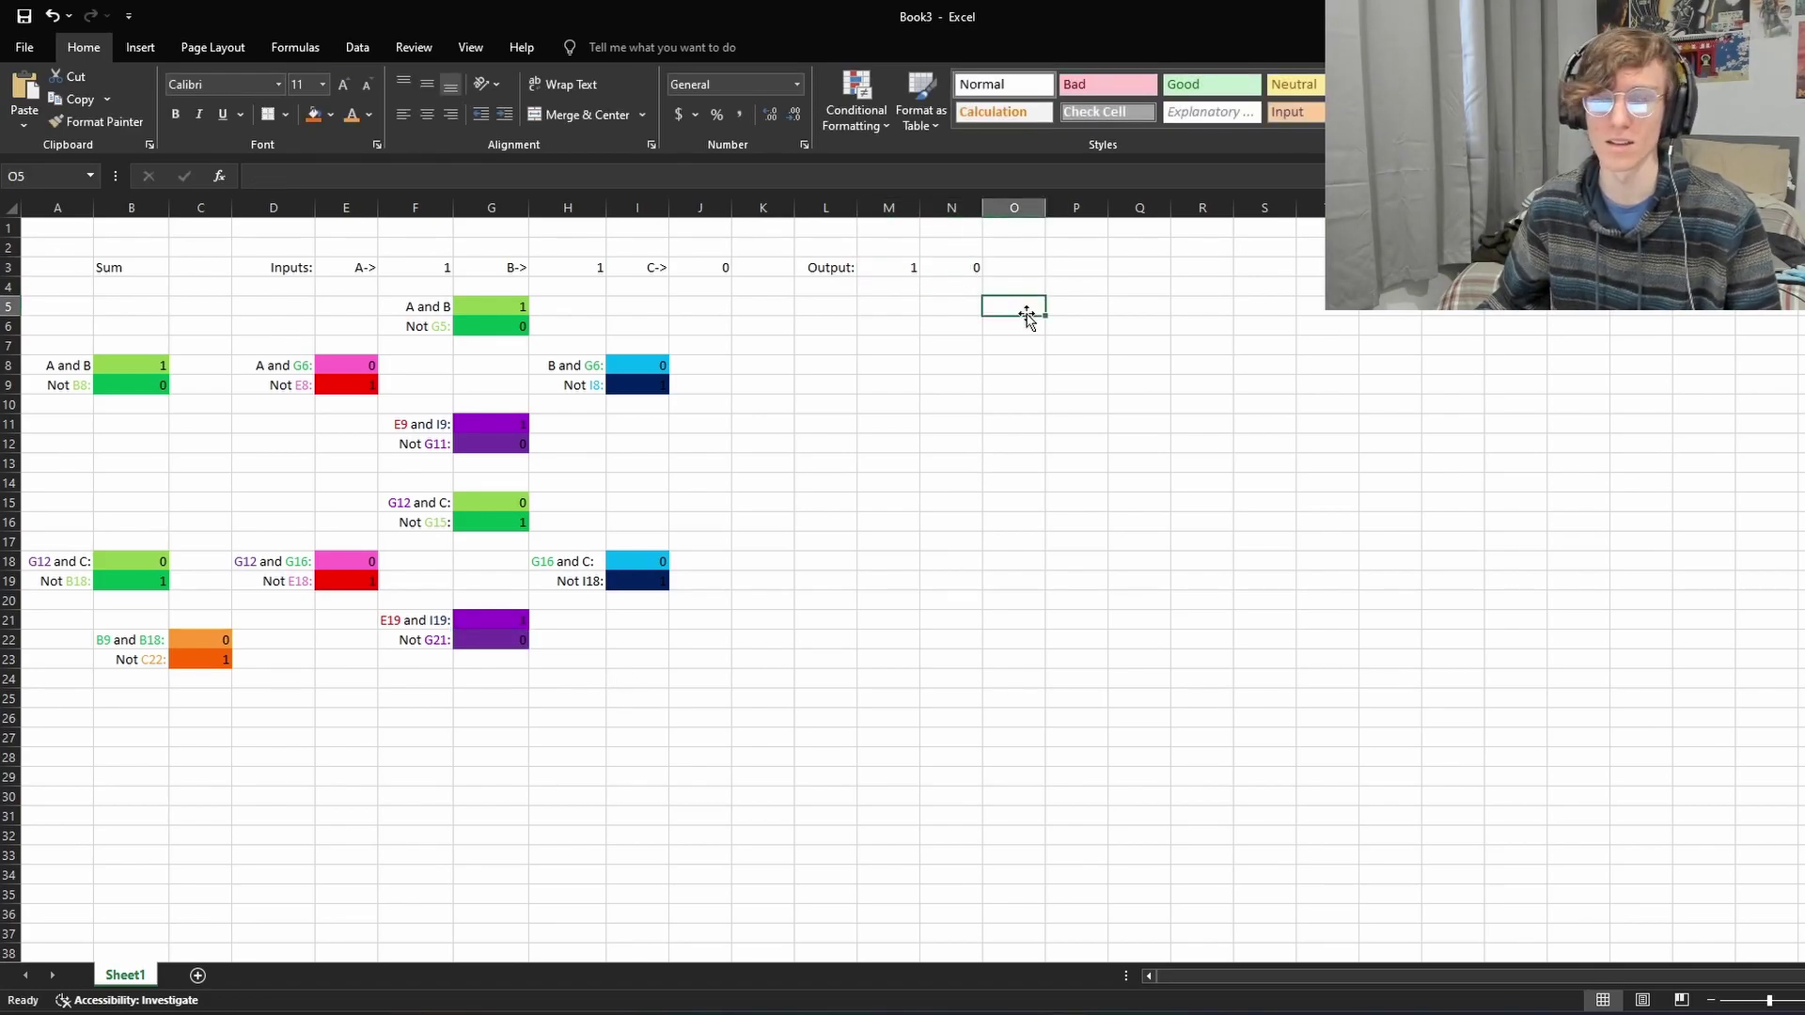
pyautogui.click(958, 268)
pyautogui.press('BackSpace')
# Step: Replace the formula in cell M3 with =C23*10+G22 to combine carry and sum into one output
pyautogui.click(894, 271)
pyautogui.press('BackSpace')
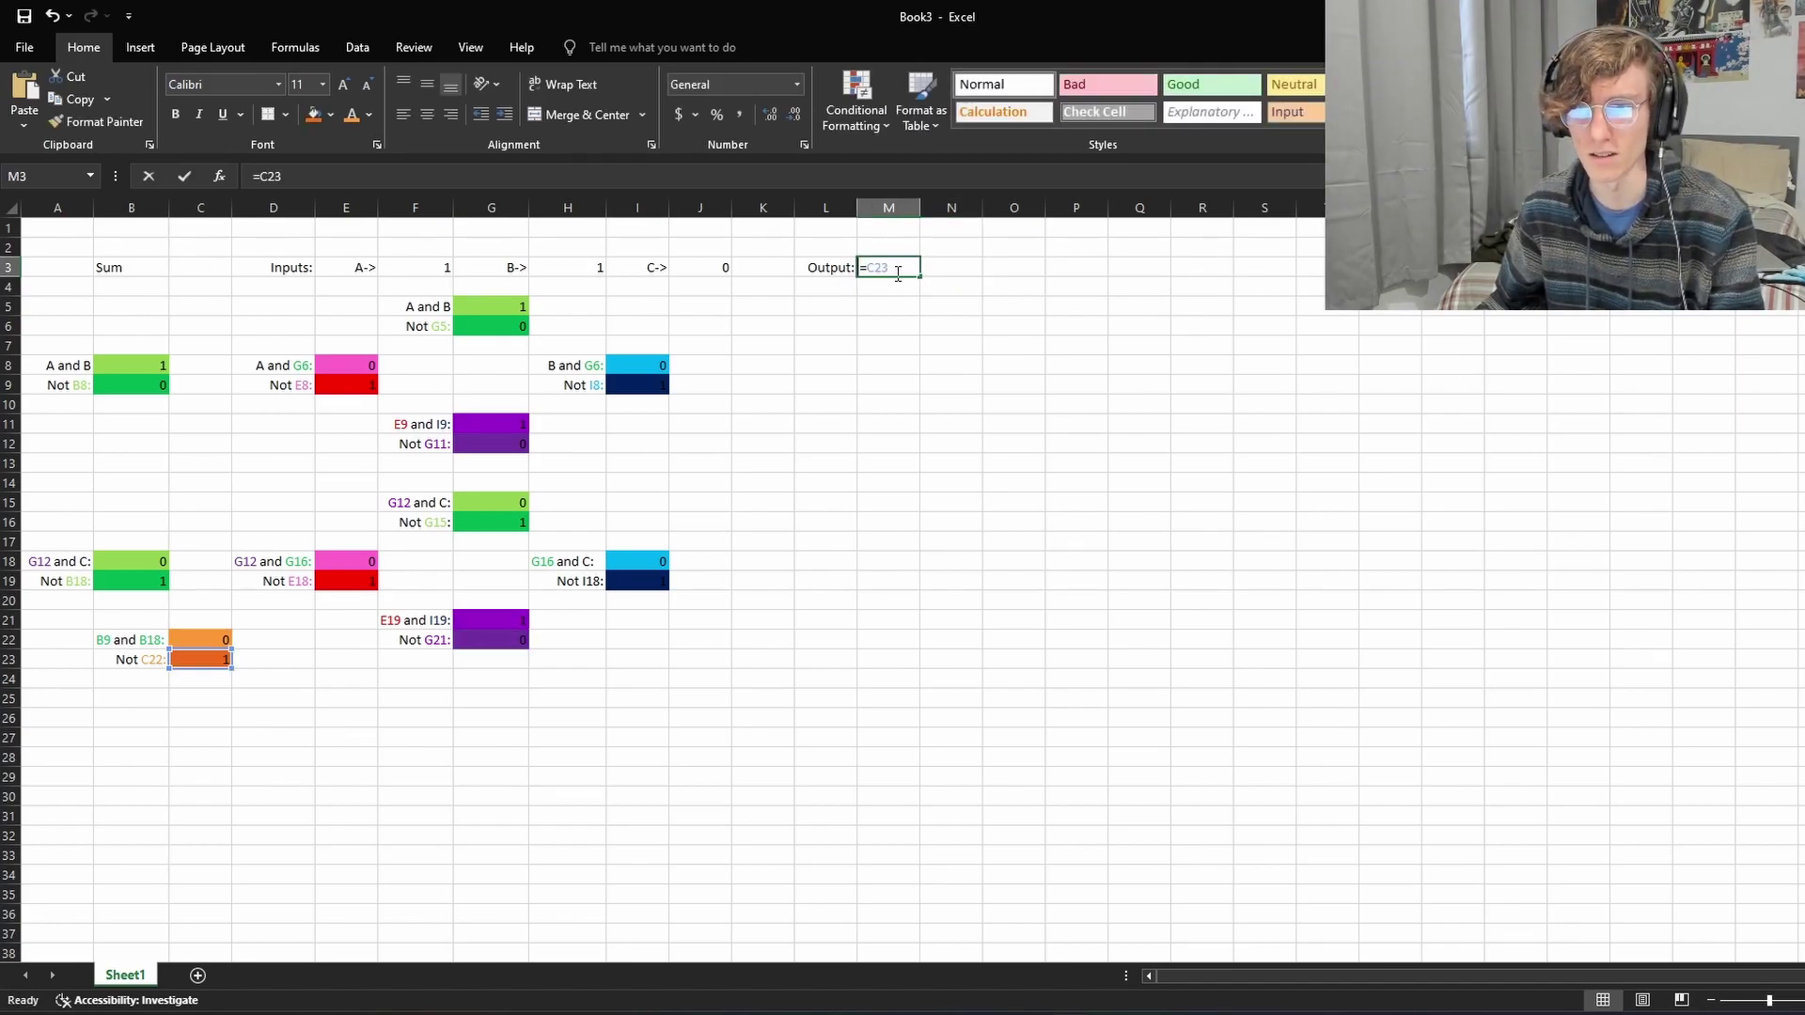
pyautogui.write('=')
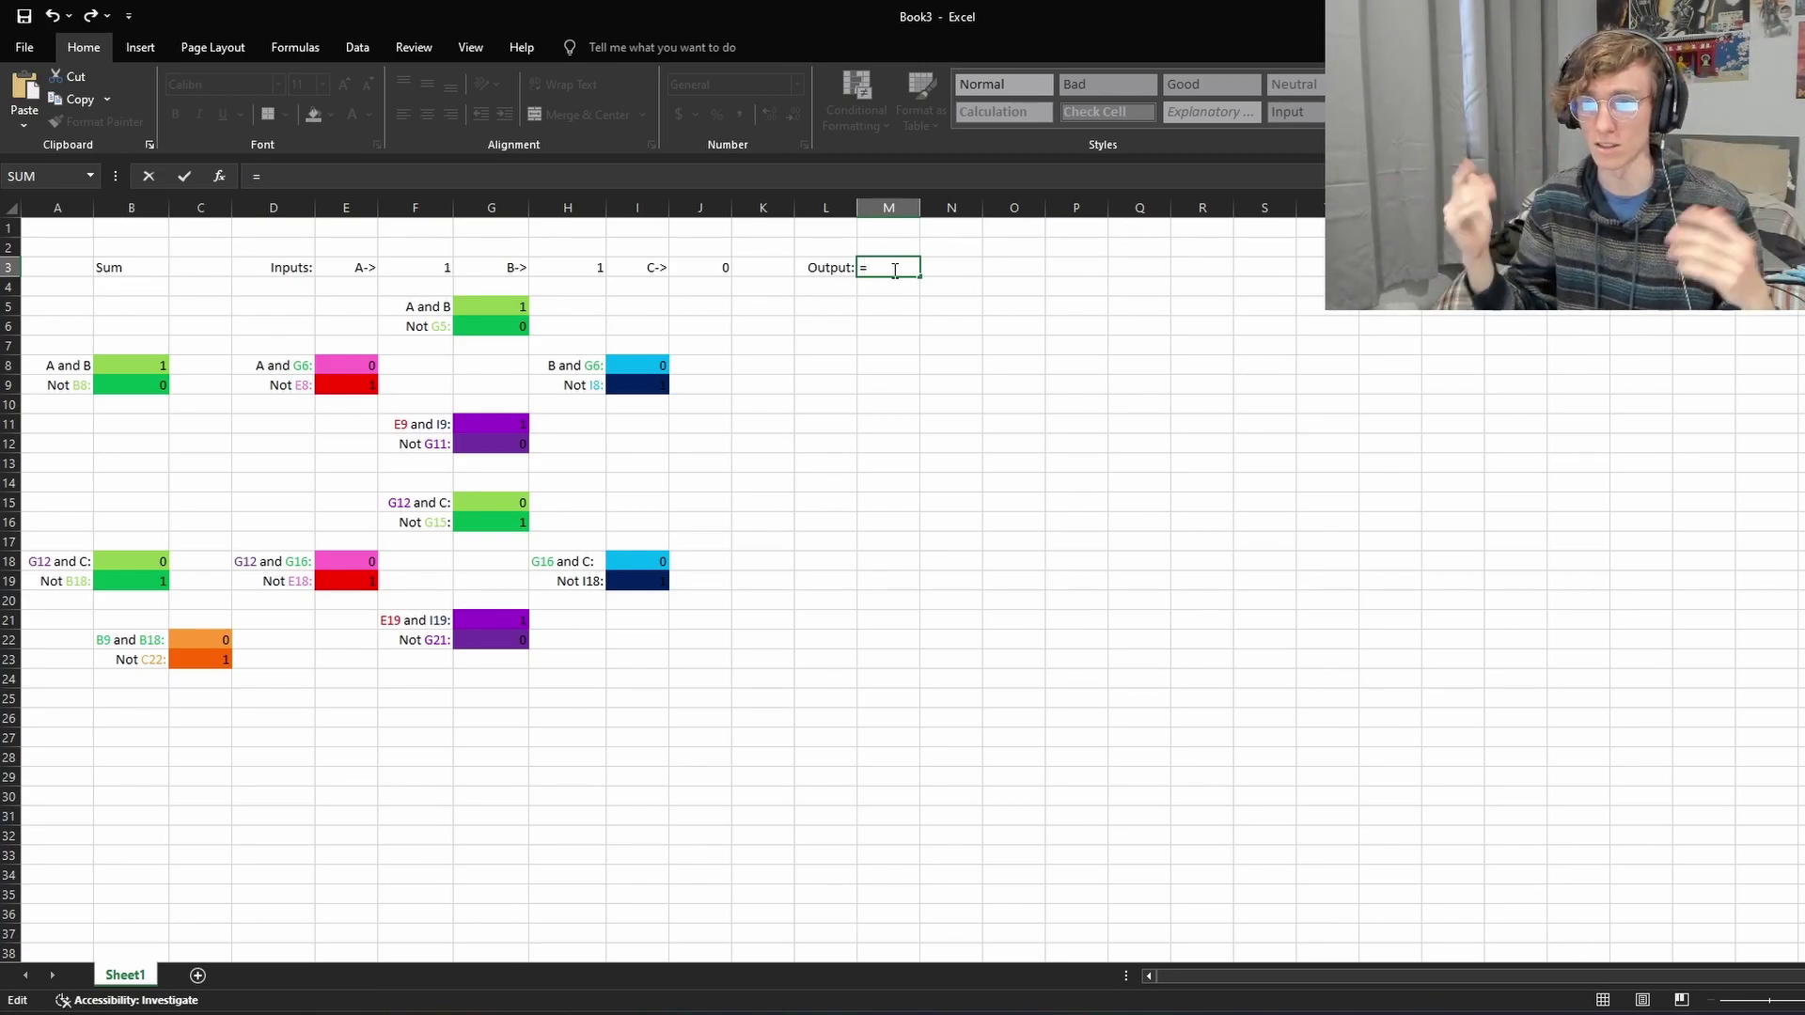
pyautogui.click(221, 658)
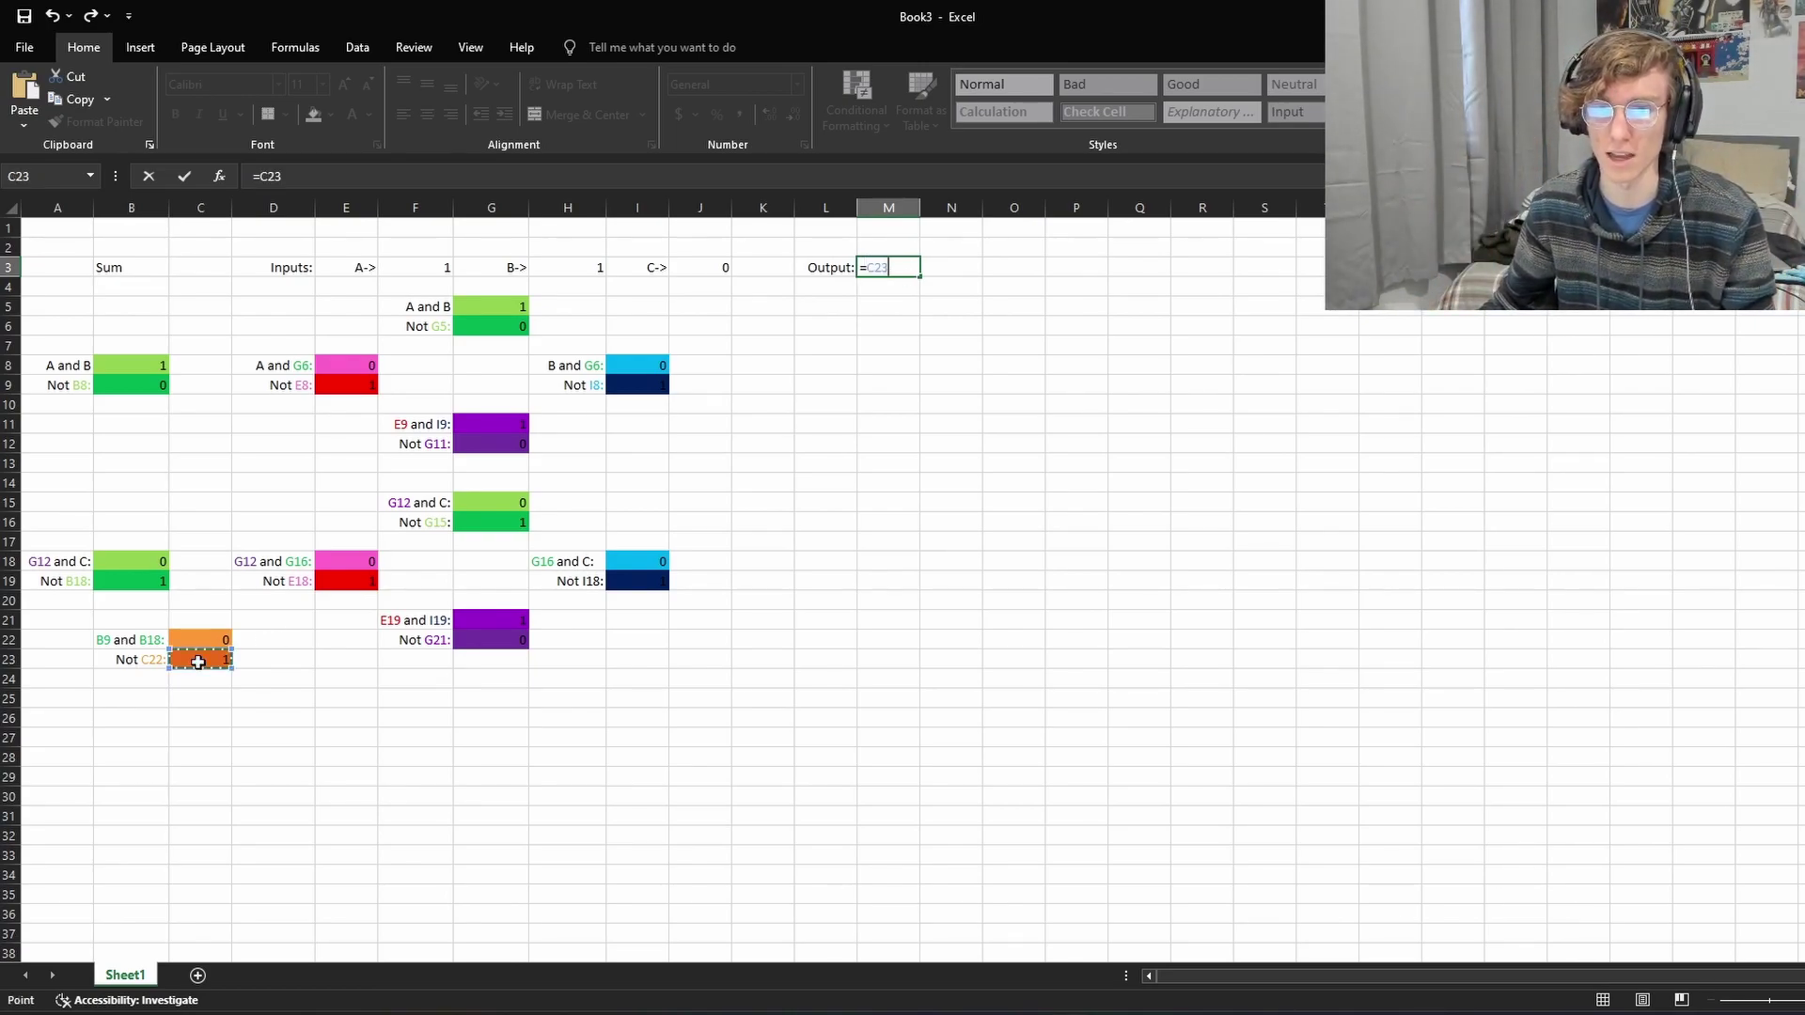
pyautogui.write('*')
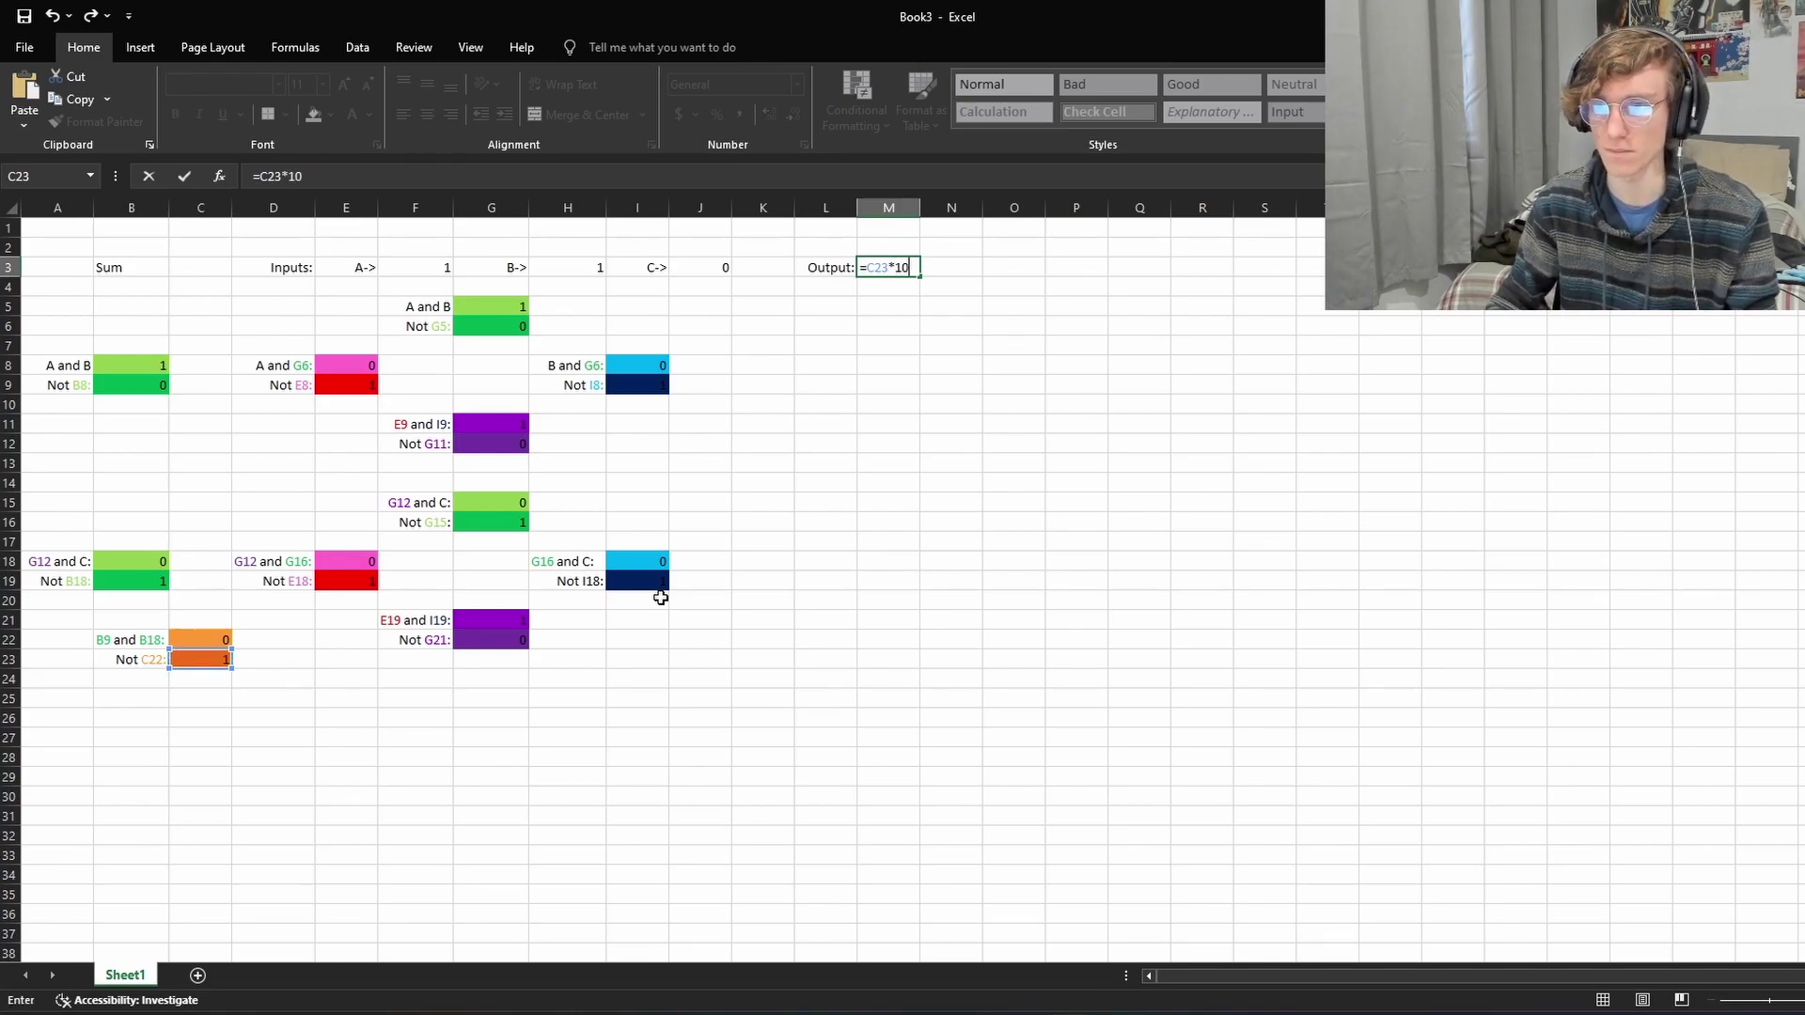
pyautogui.click(499, 643)
pyautogui.press('Return')
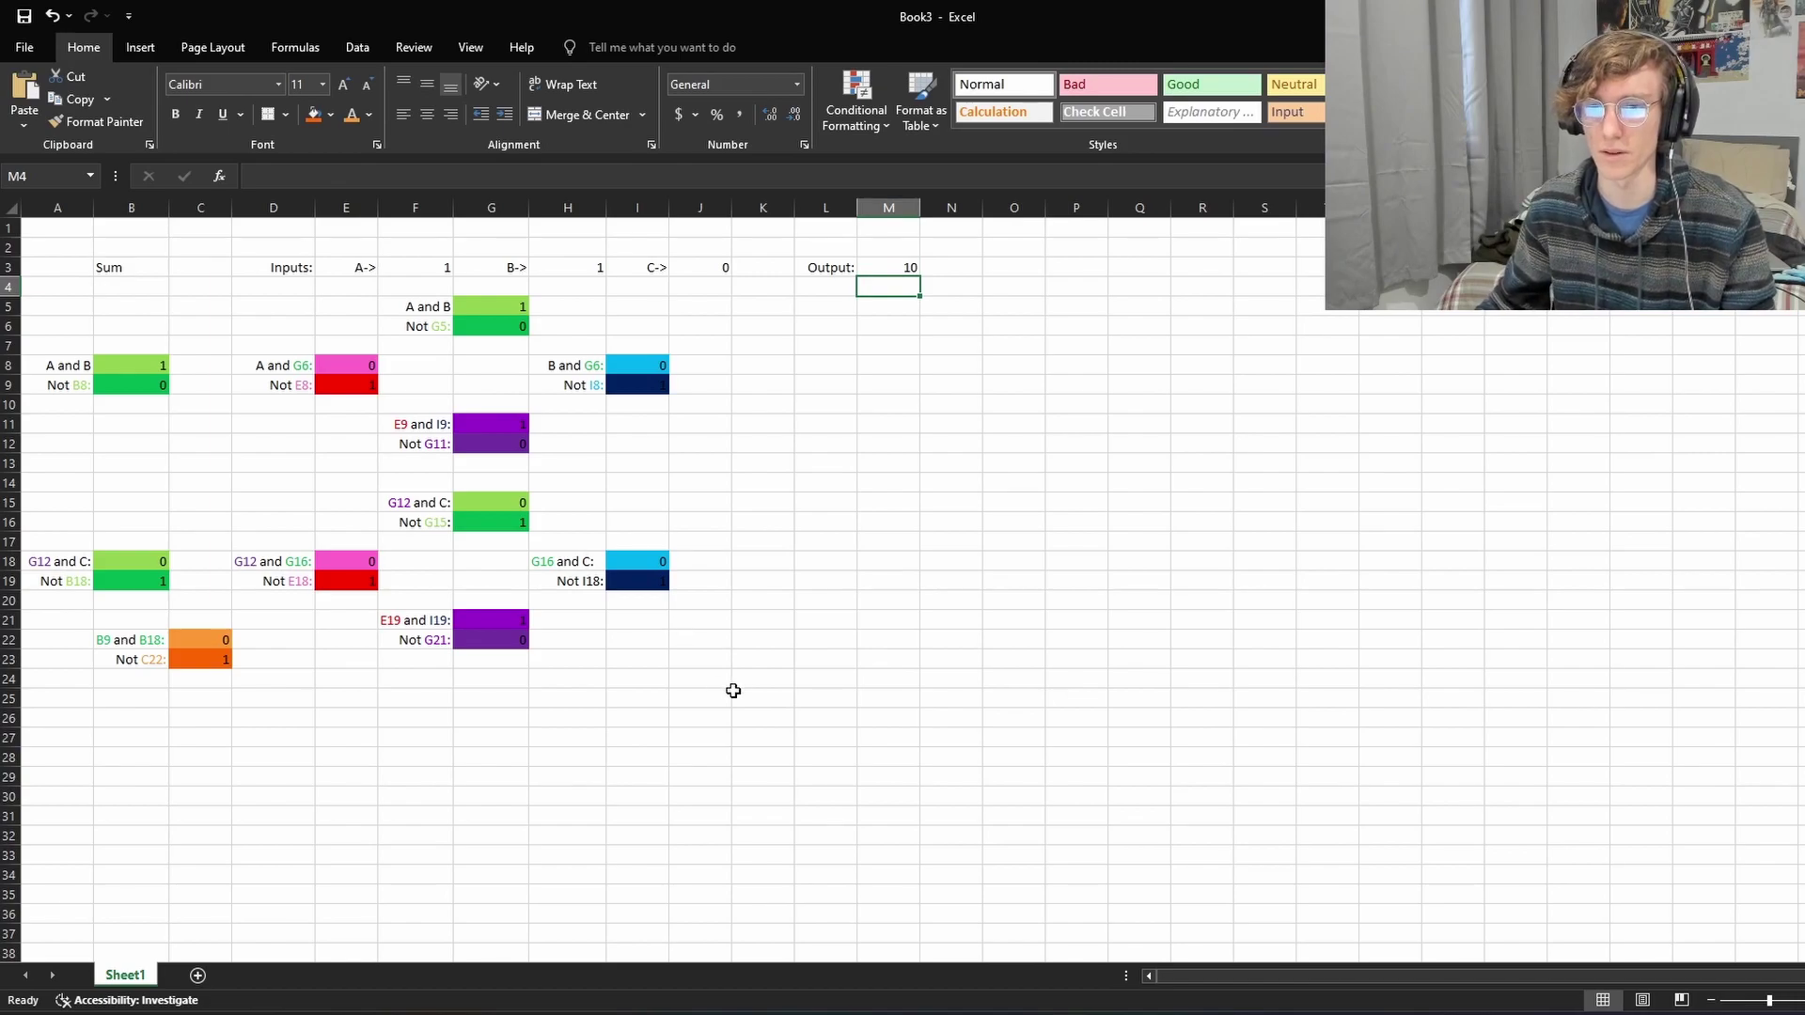
# Step: Compare the output in M3 with the carry in C23, the sum in G22 and the inputs A, B and C
pyautogui.click(481, 643)
pyautogui.click(214, 661)
pyautogui.click(513, 639)
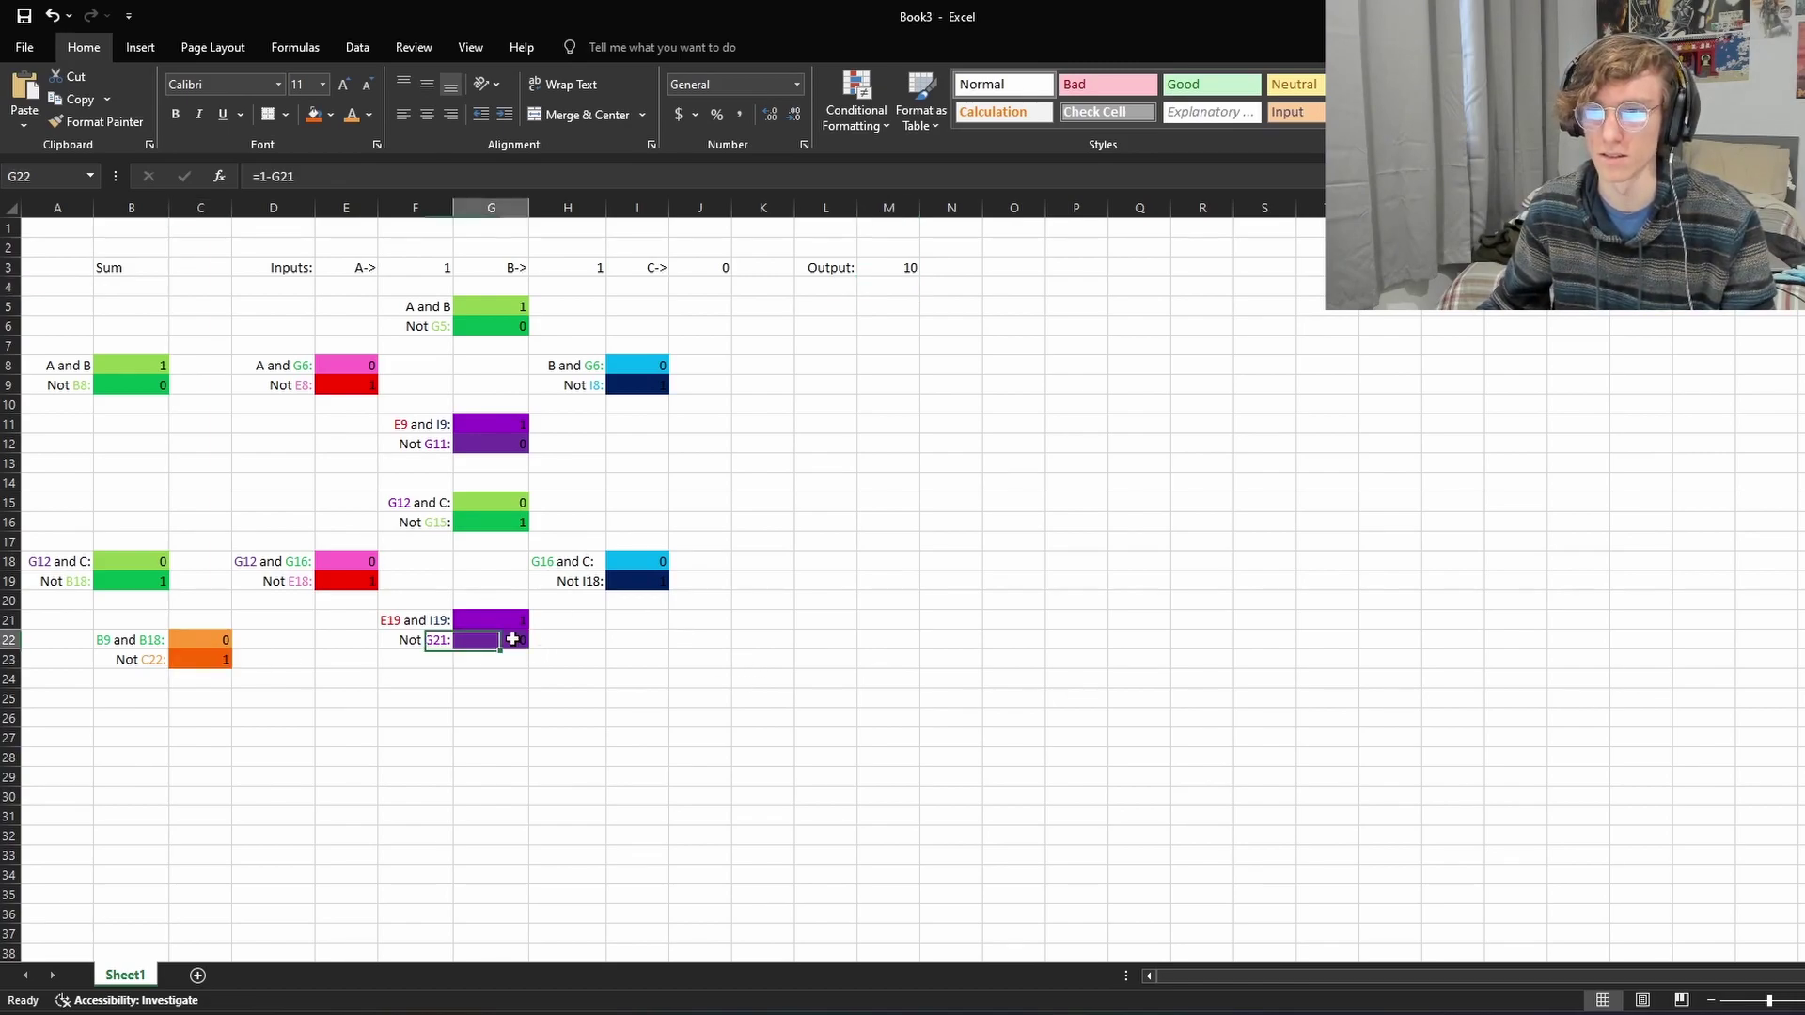
pyautogui.click(887, 272)
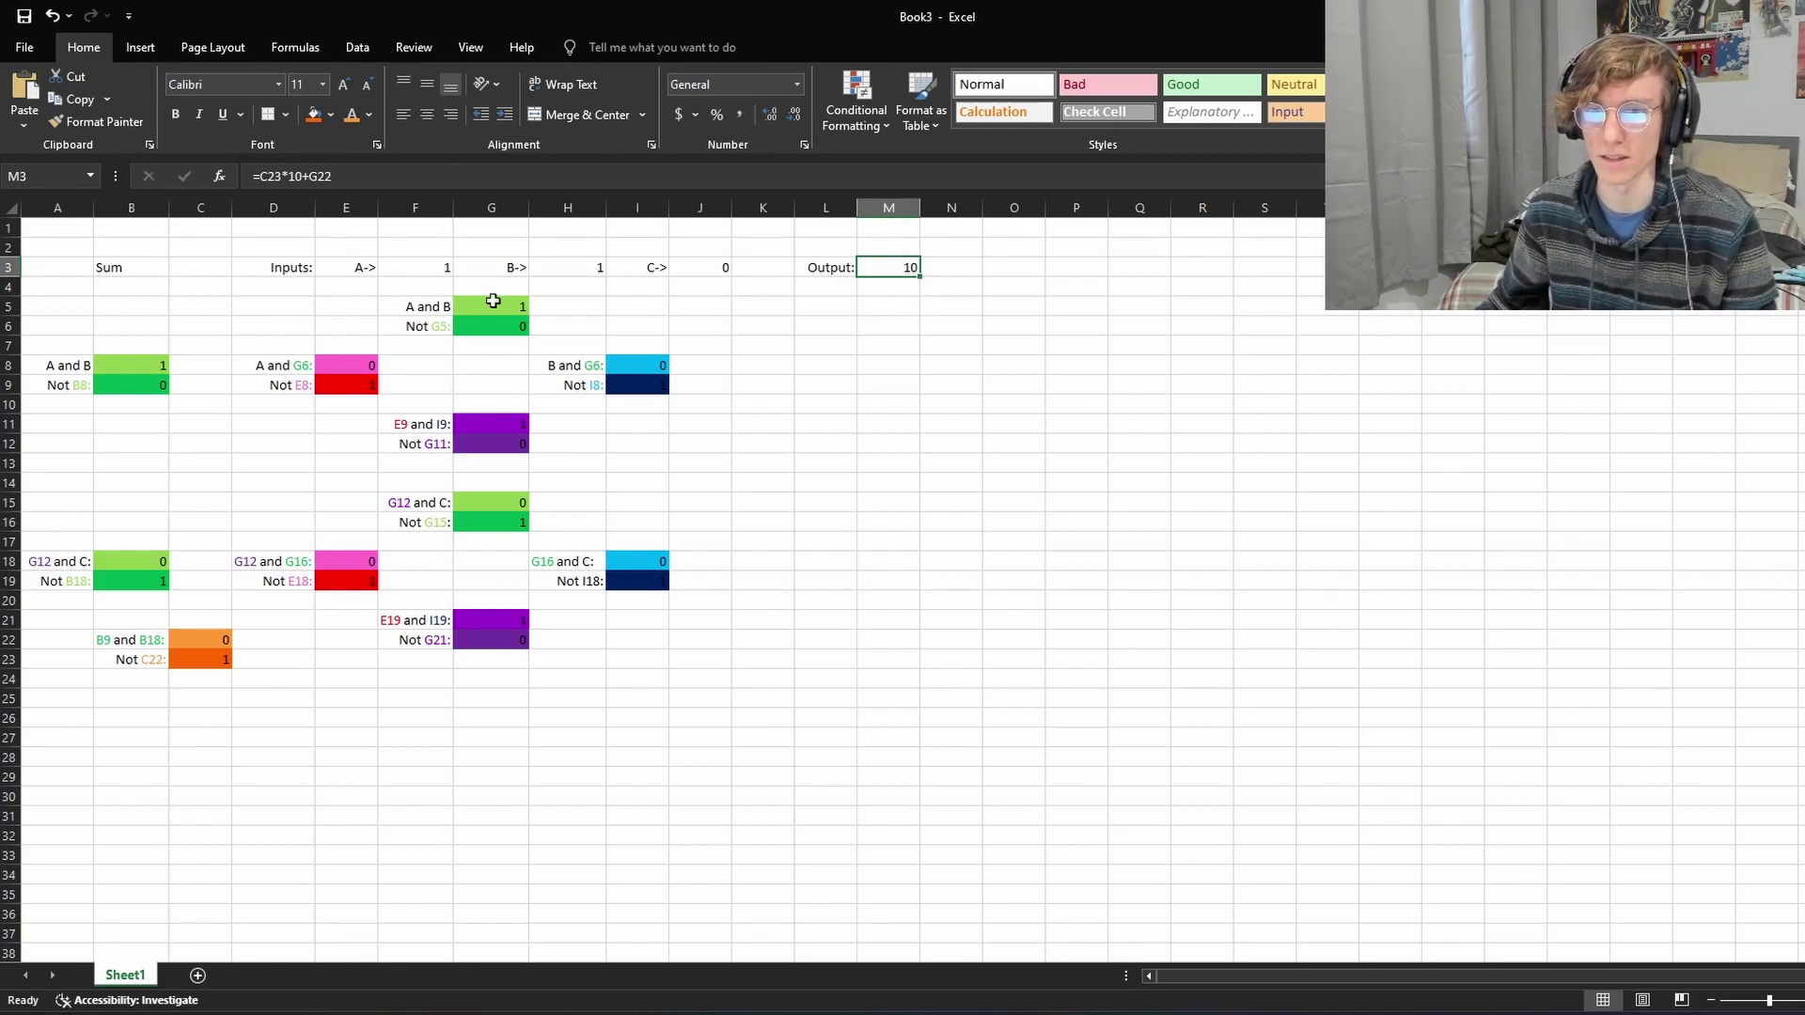
pyautogui.click(713, 264)
pyautogui.click(573, 265)
pyautogui.click(427, 264)
pyautogui.click(721, 270)
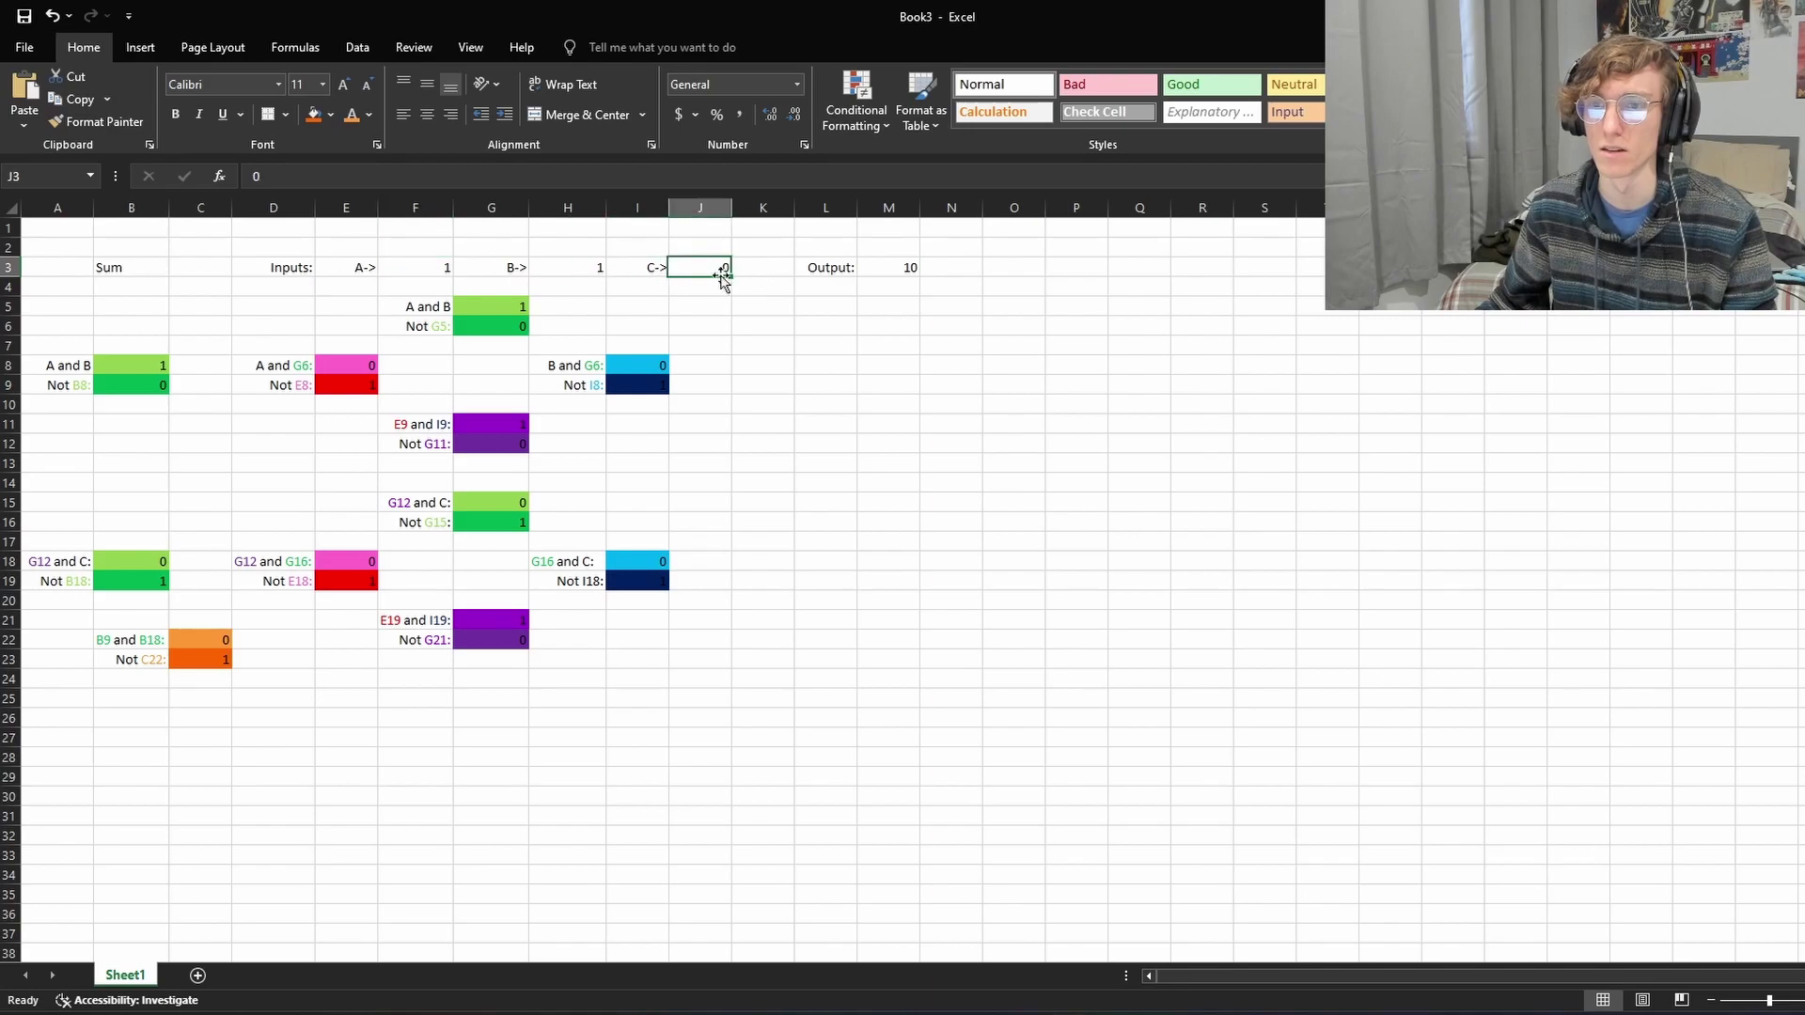
pyautogui.click(763, 294)
pyautogui.click(897, 268)
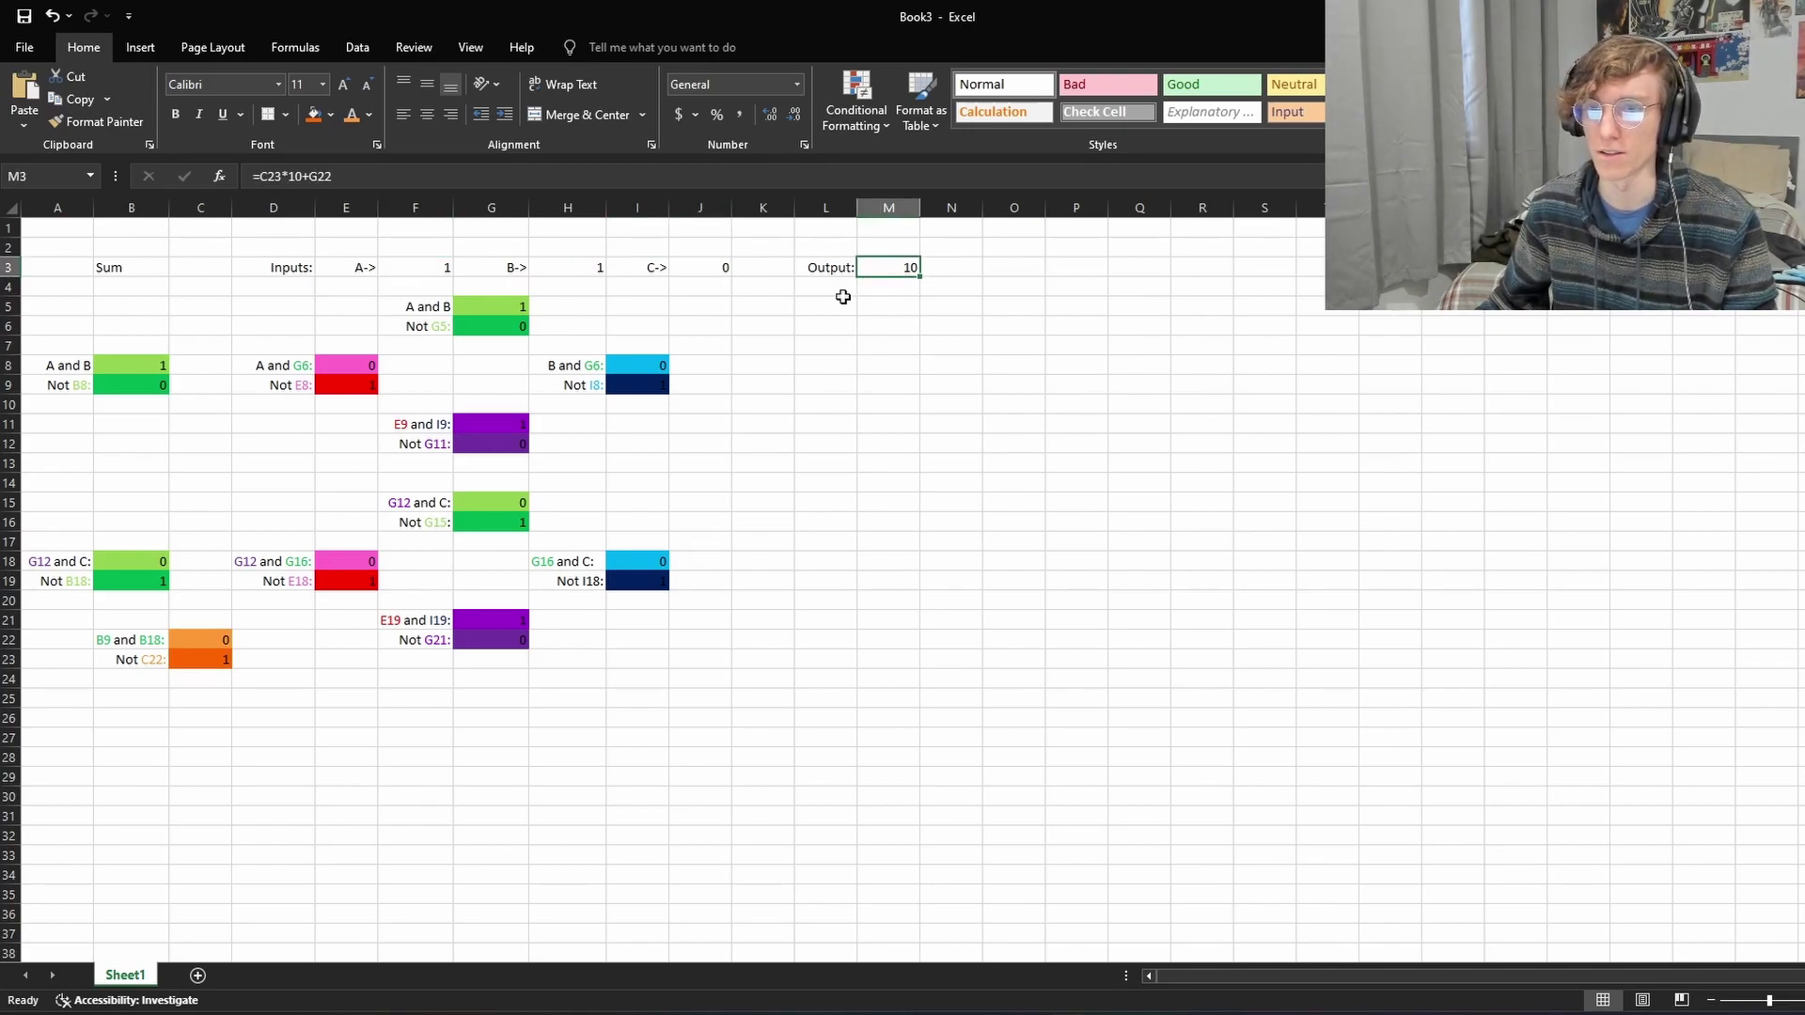
# Step: Set inputs B in cell H3 and A in cell F3 to 0 to test the circuit with no active input
pyautogui.click(597, 271)
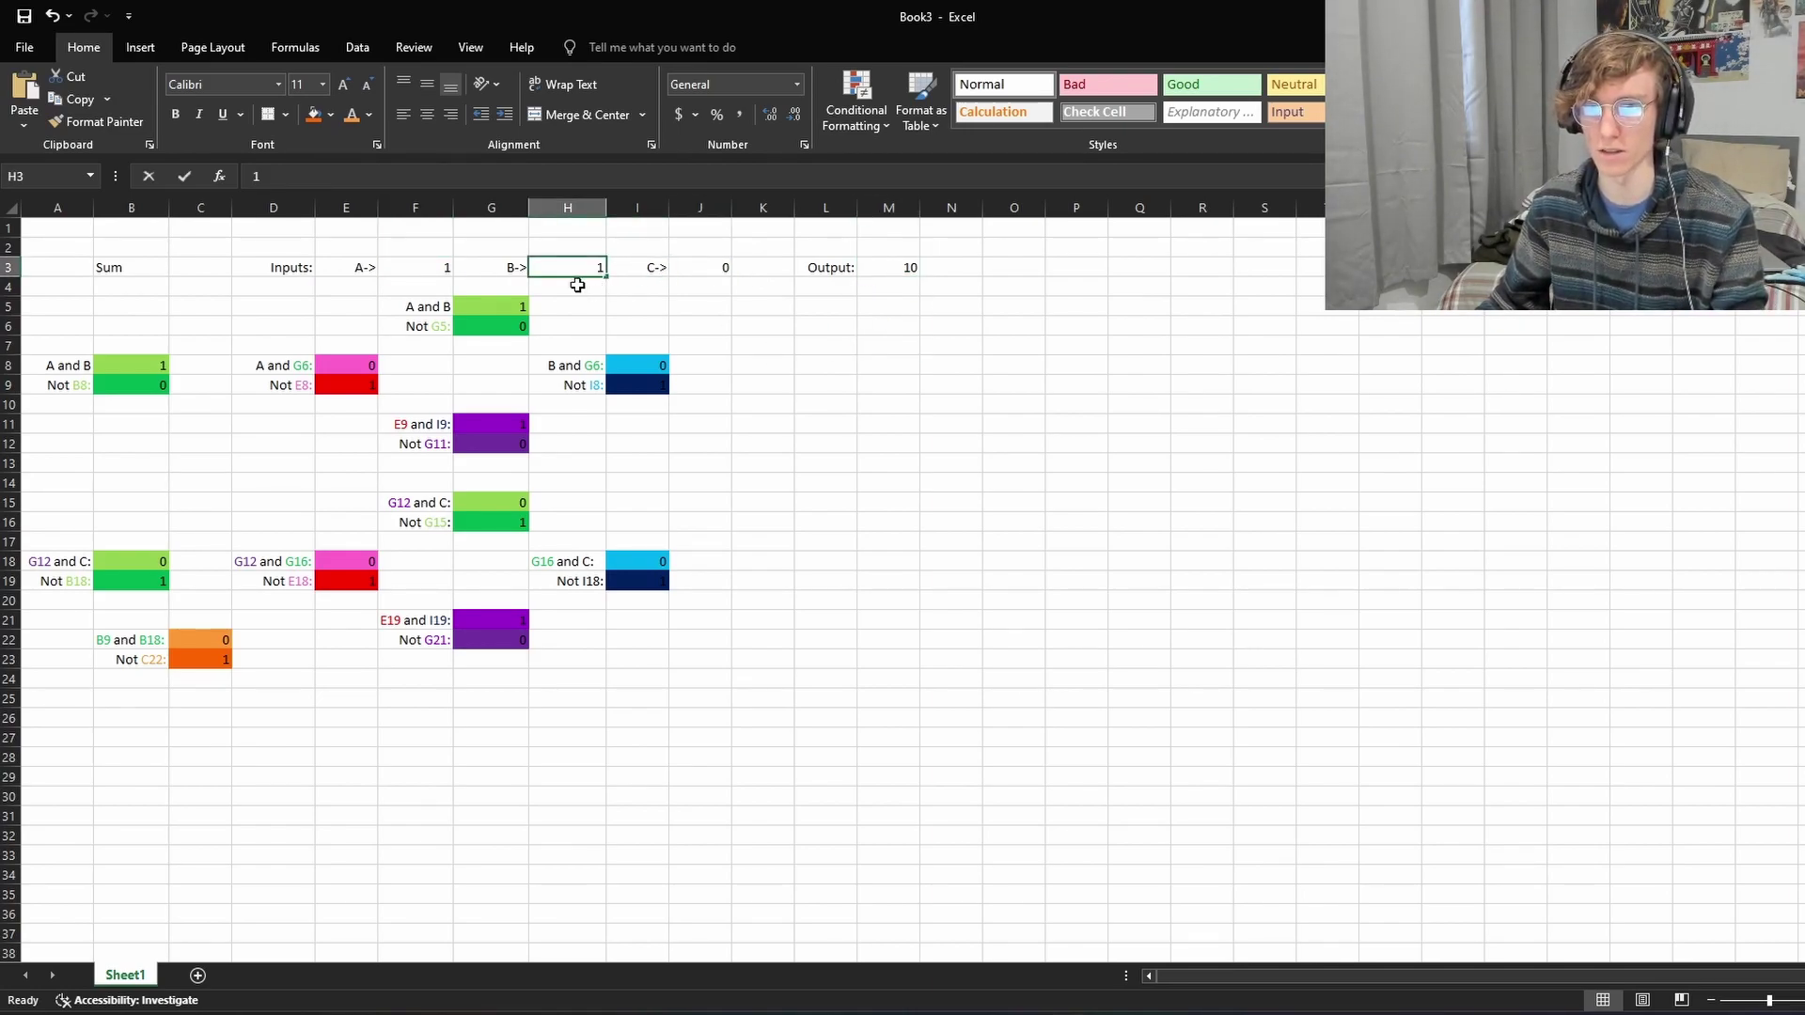
pyautogui.write('0')
pyautogui.click(427, 270)
pyautogui.write('0')
pyautogui.press('Return')
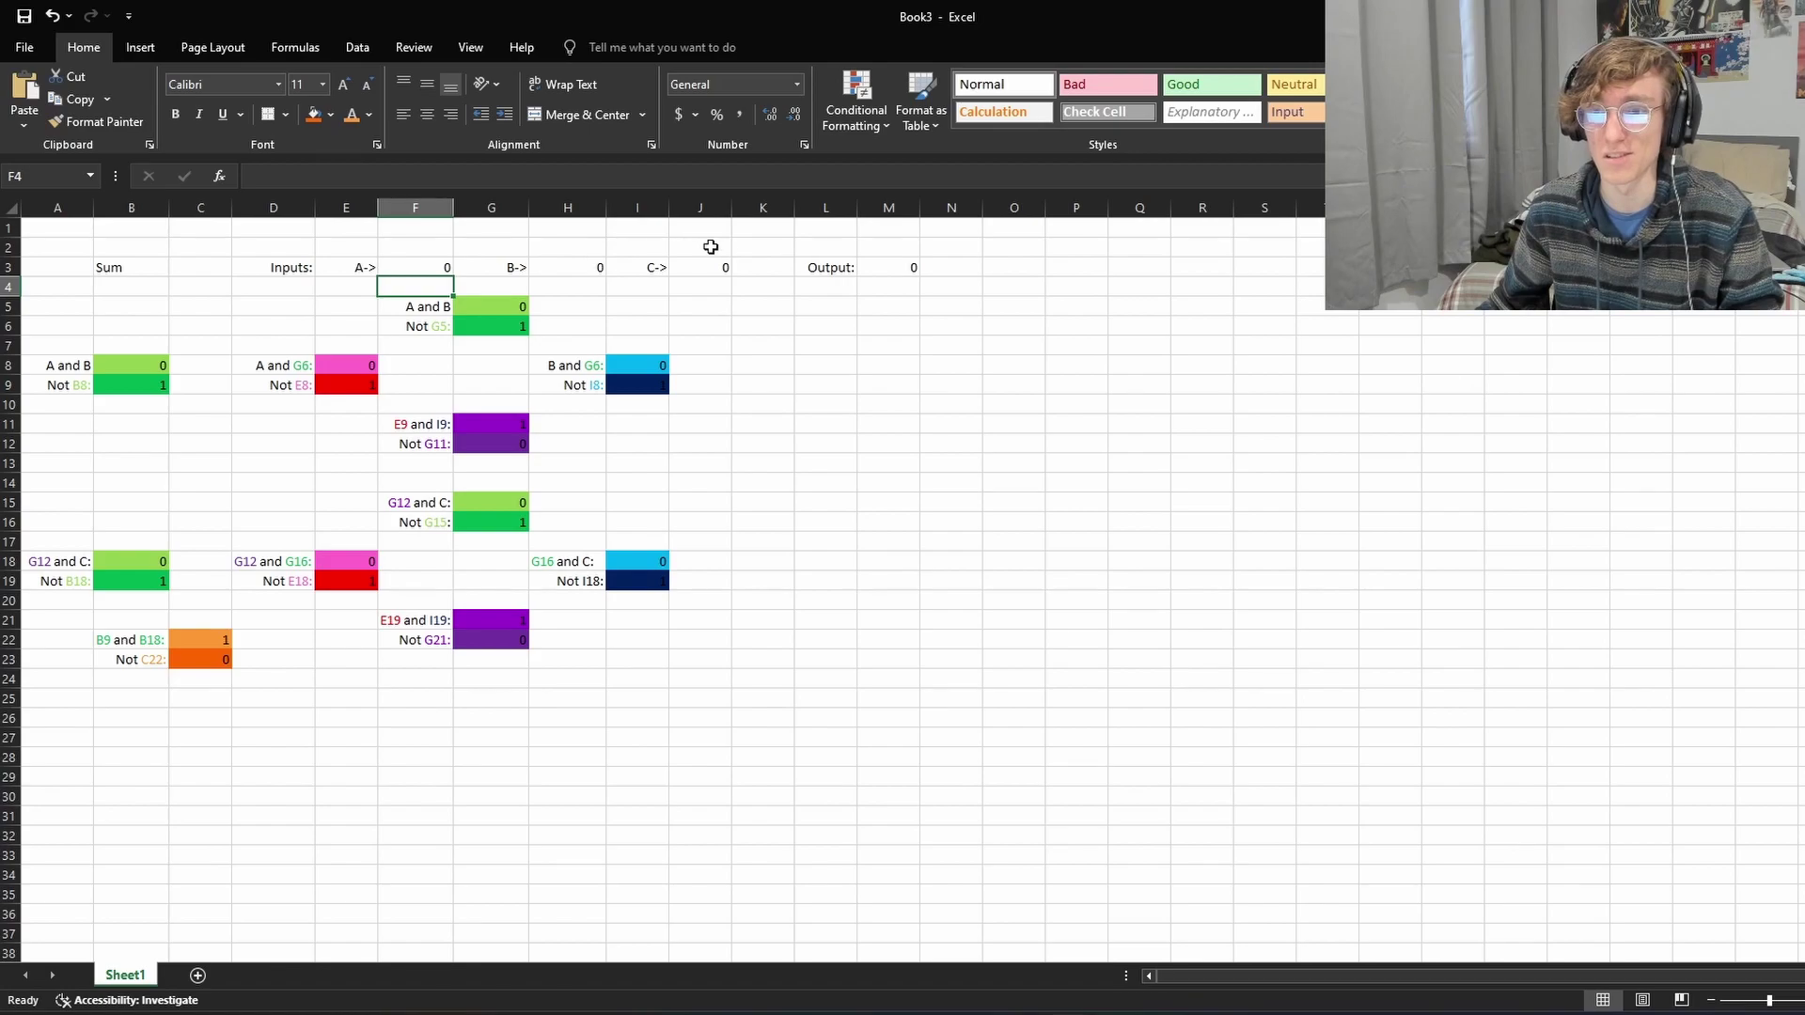
# Step: Set input A in cell F3 to 1 to test the circuit with only A active
pyautogui.click(447, 267)
pyautogui.write('1')
pyautogui.press('Return')
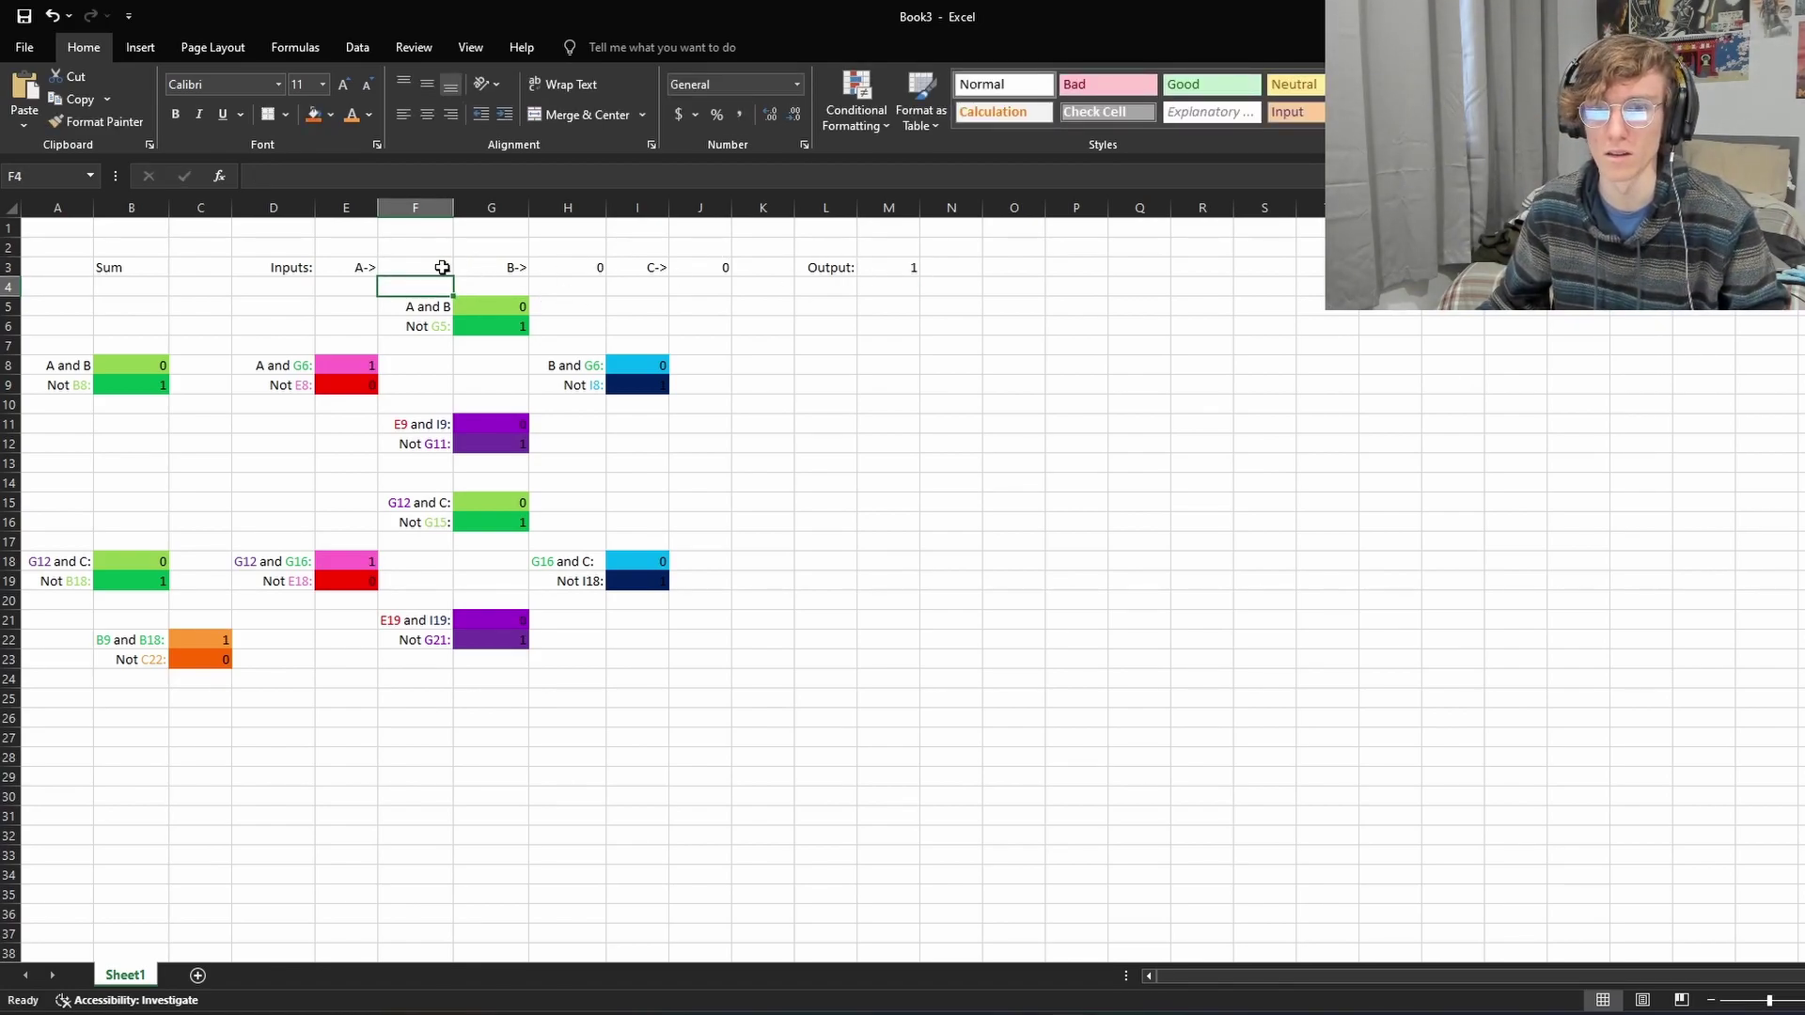
# Step: Set input A to 0 and input B to 1 to test the circuit with only B active
pyautogui.click(441, 267)
pyautogui.write('0')
pyautogui.click(578, 269)
pyautogui.write('1')
pyautogui.press('Return')
# Step: Set input B to 0 and input C in cell J3 to 1 to test the circuit with only C active
pyautogui.click(579, 261)
pyautogui.press('BackSpace')
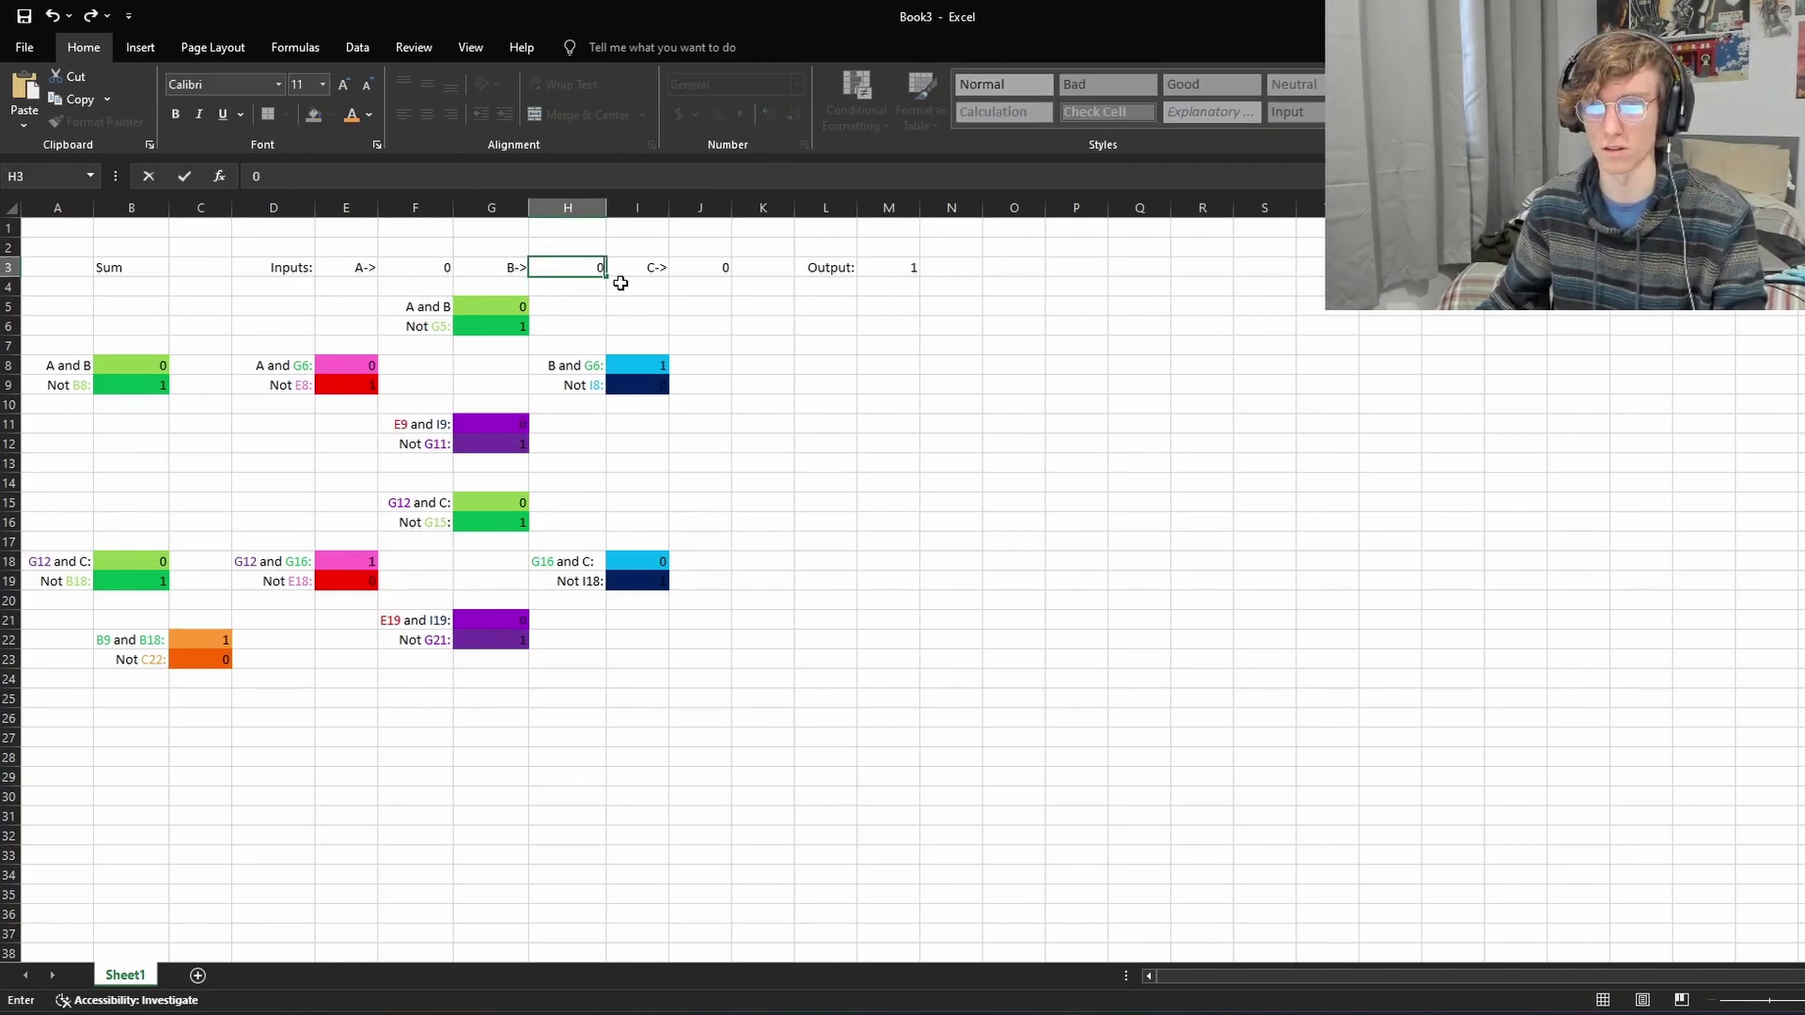
pyautogui.click(693, 267)
pyautogui.write('1')
pyautogui.press('Return')
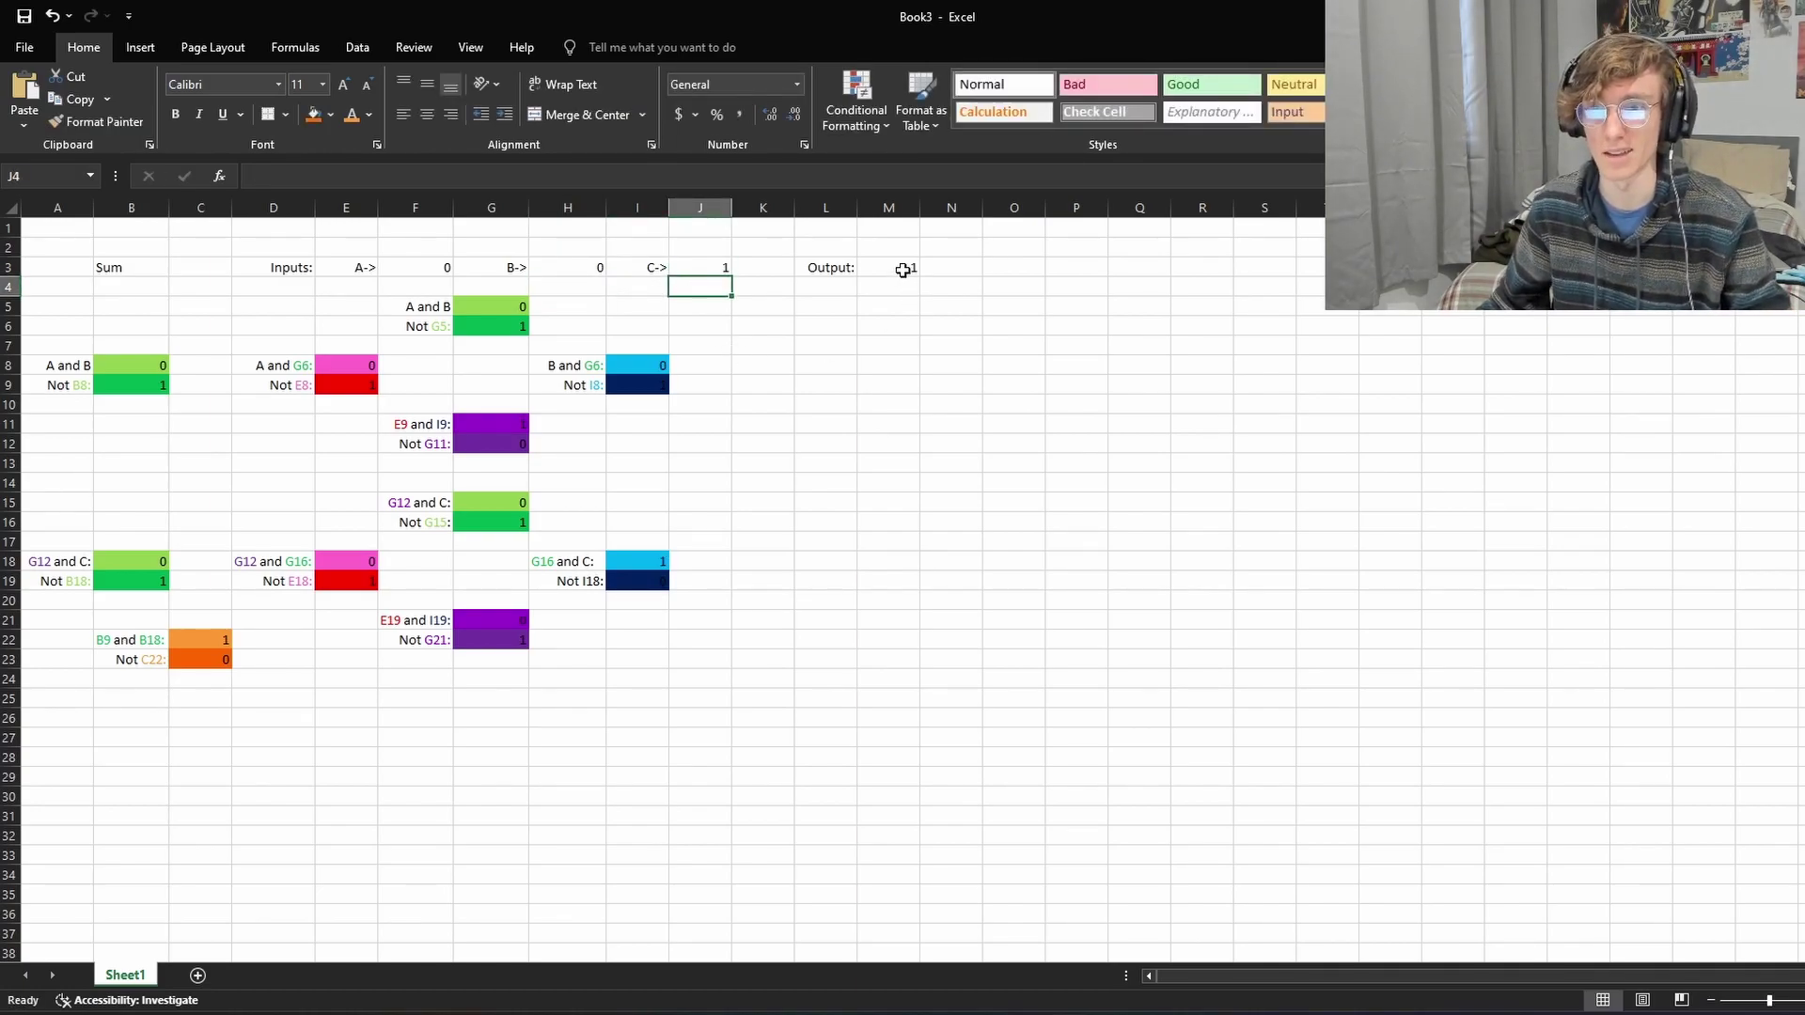
# Step: Set input B in cell H3 to 1 to test the circuit with B and C active
pyautogui.click(590, 269)
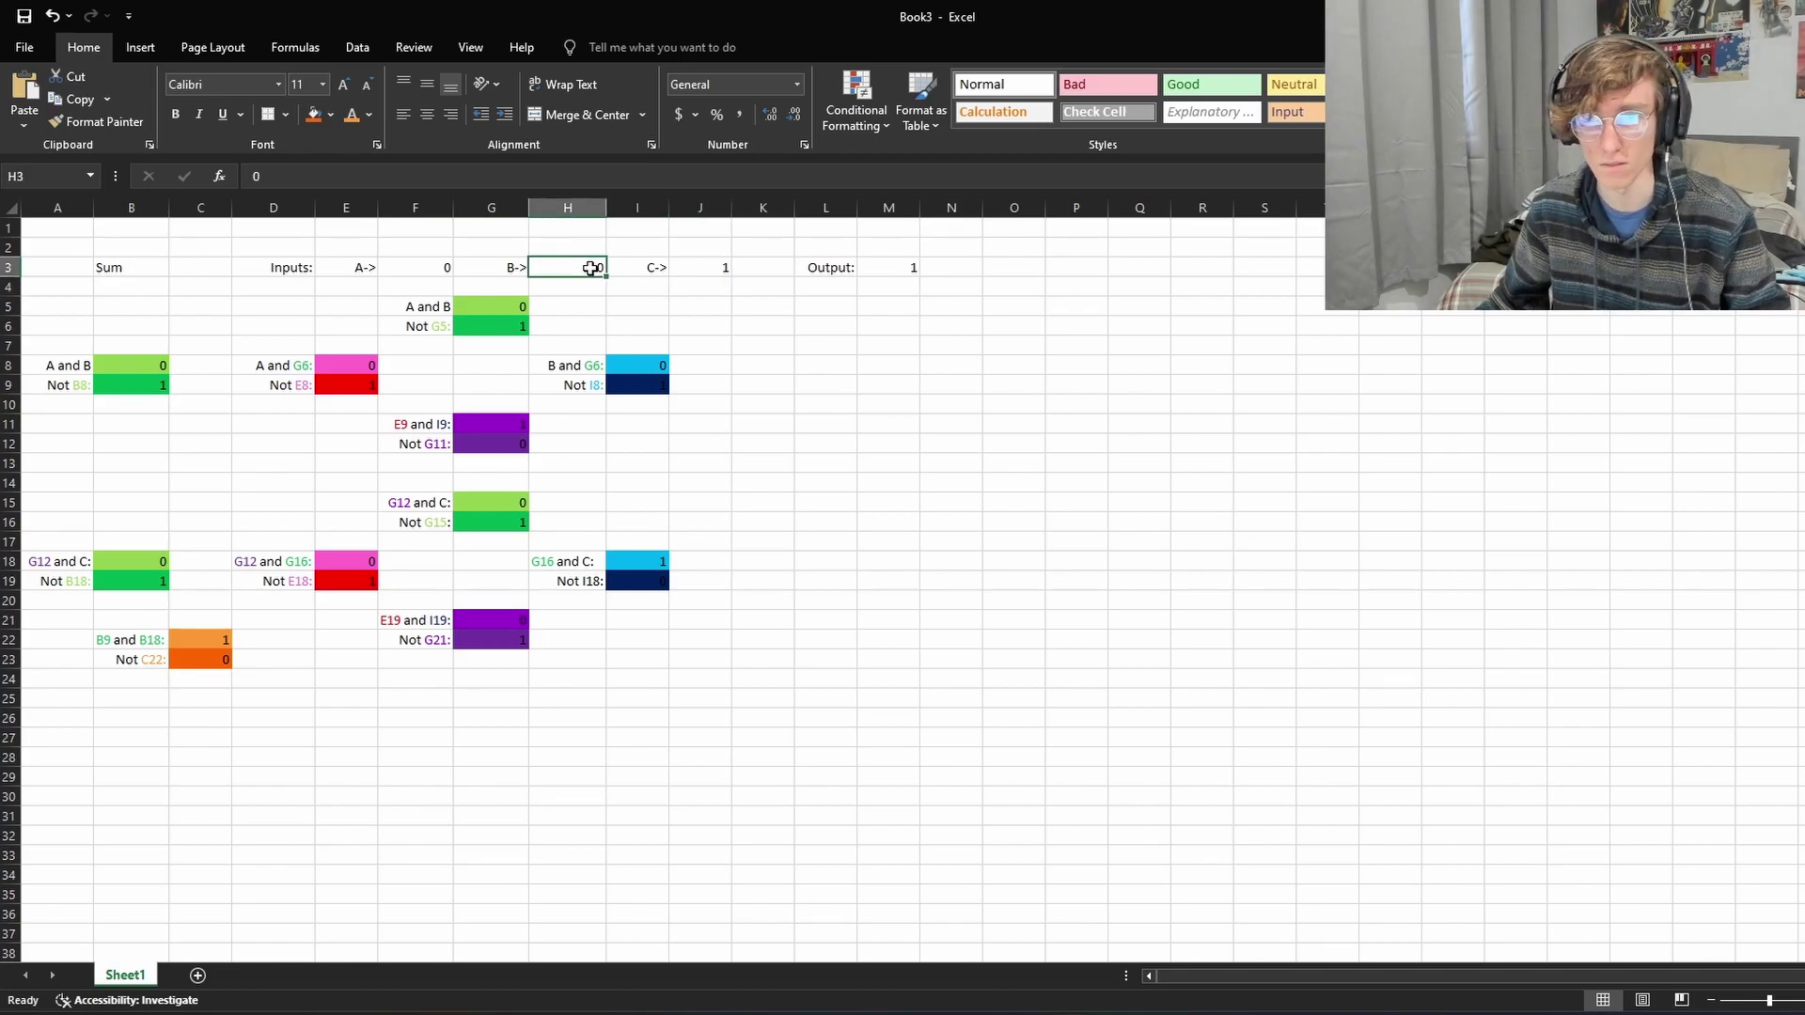
pyautogui.write('1')
pyautogui.press('Return')
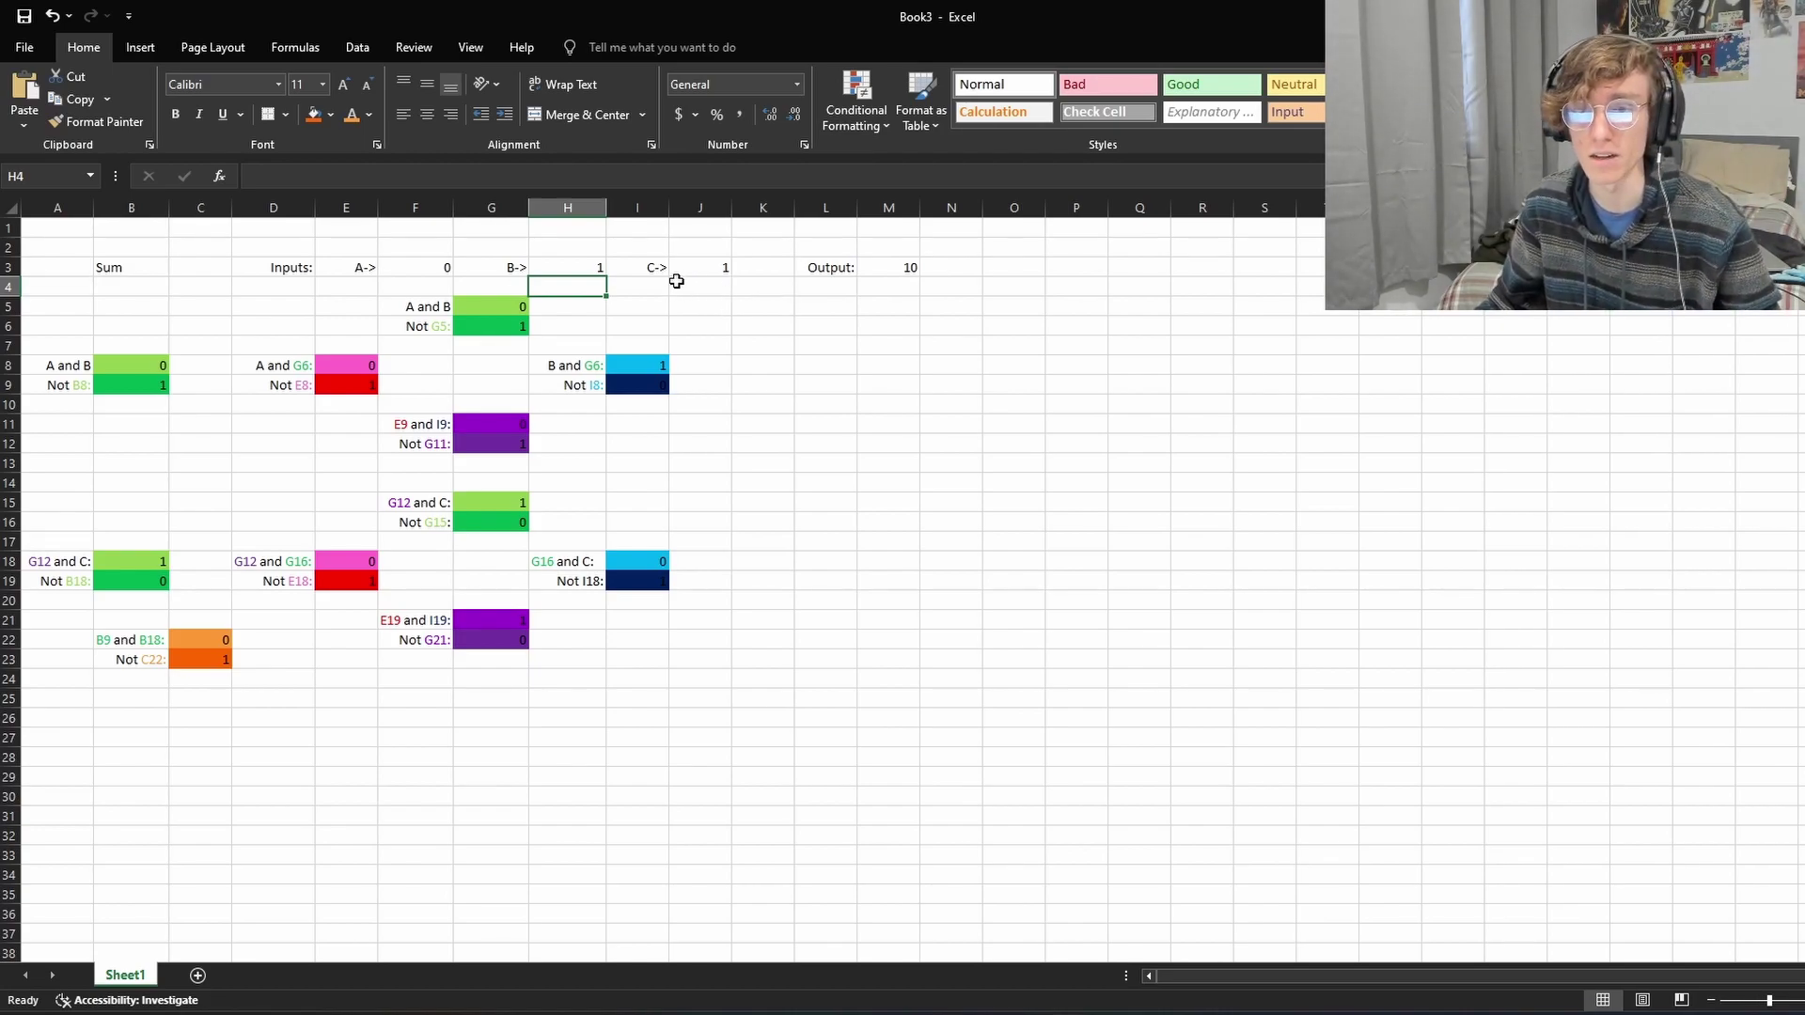
# Step: Clear input B in cell H3 and set input A in cell F3 to 1 to test A and C together
pyautogui.click(541, 267)
pyautogui.press('BackSpace')
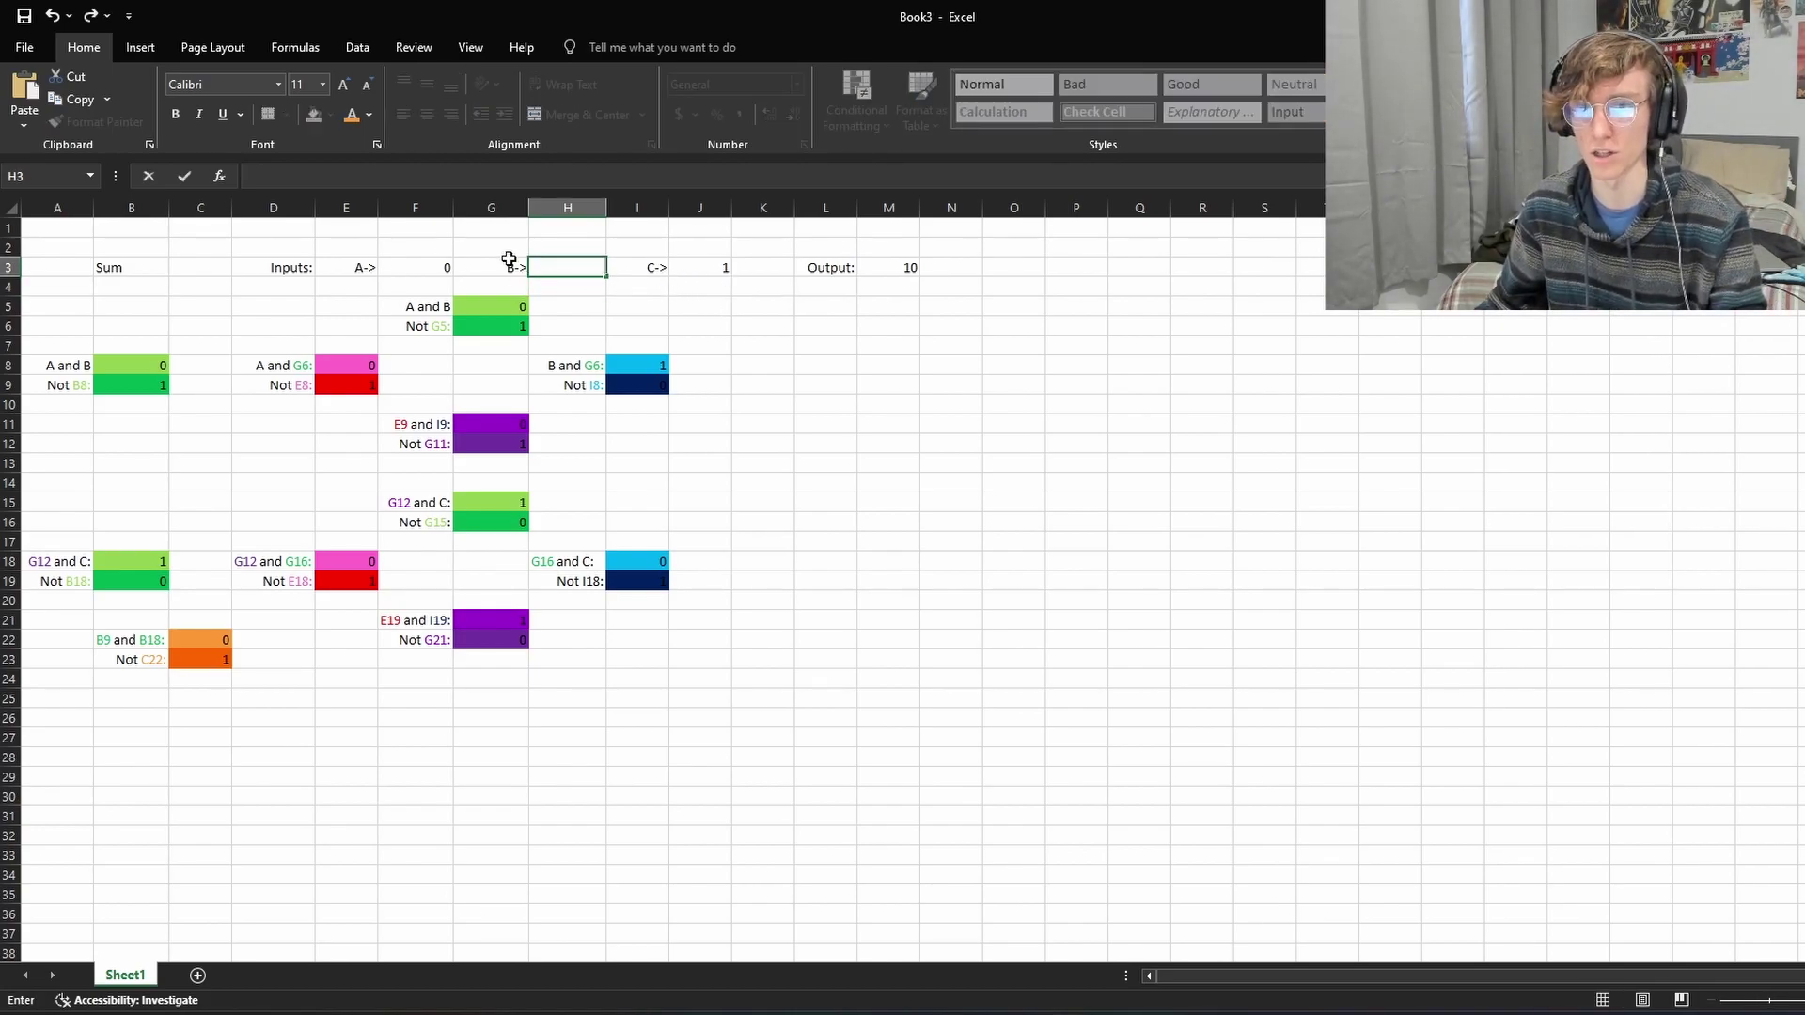
pyautogui.click(420, 267)
pyautogui.write('1')
pyautogui.press('Return')
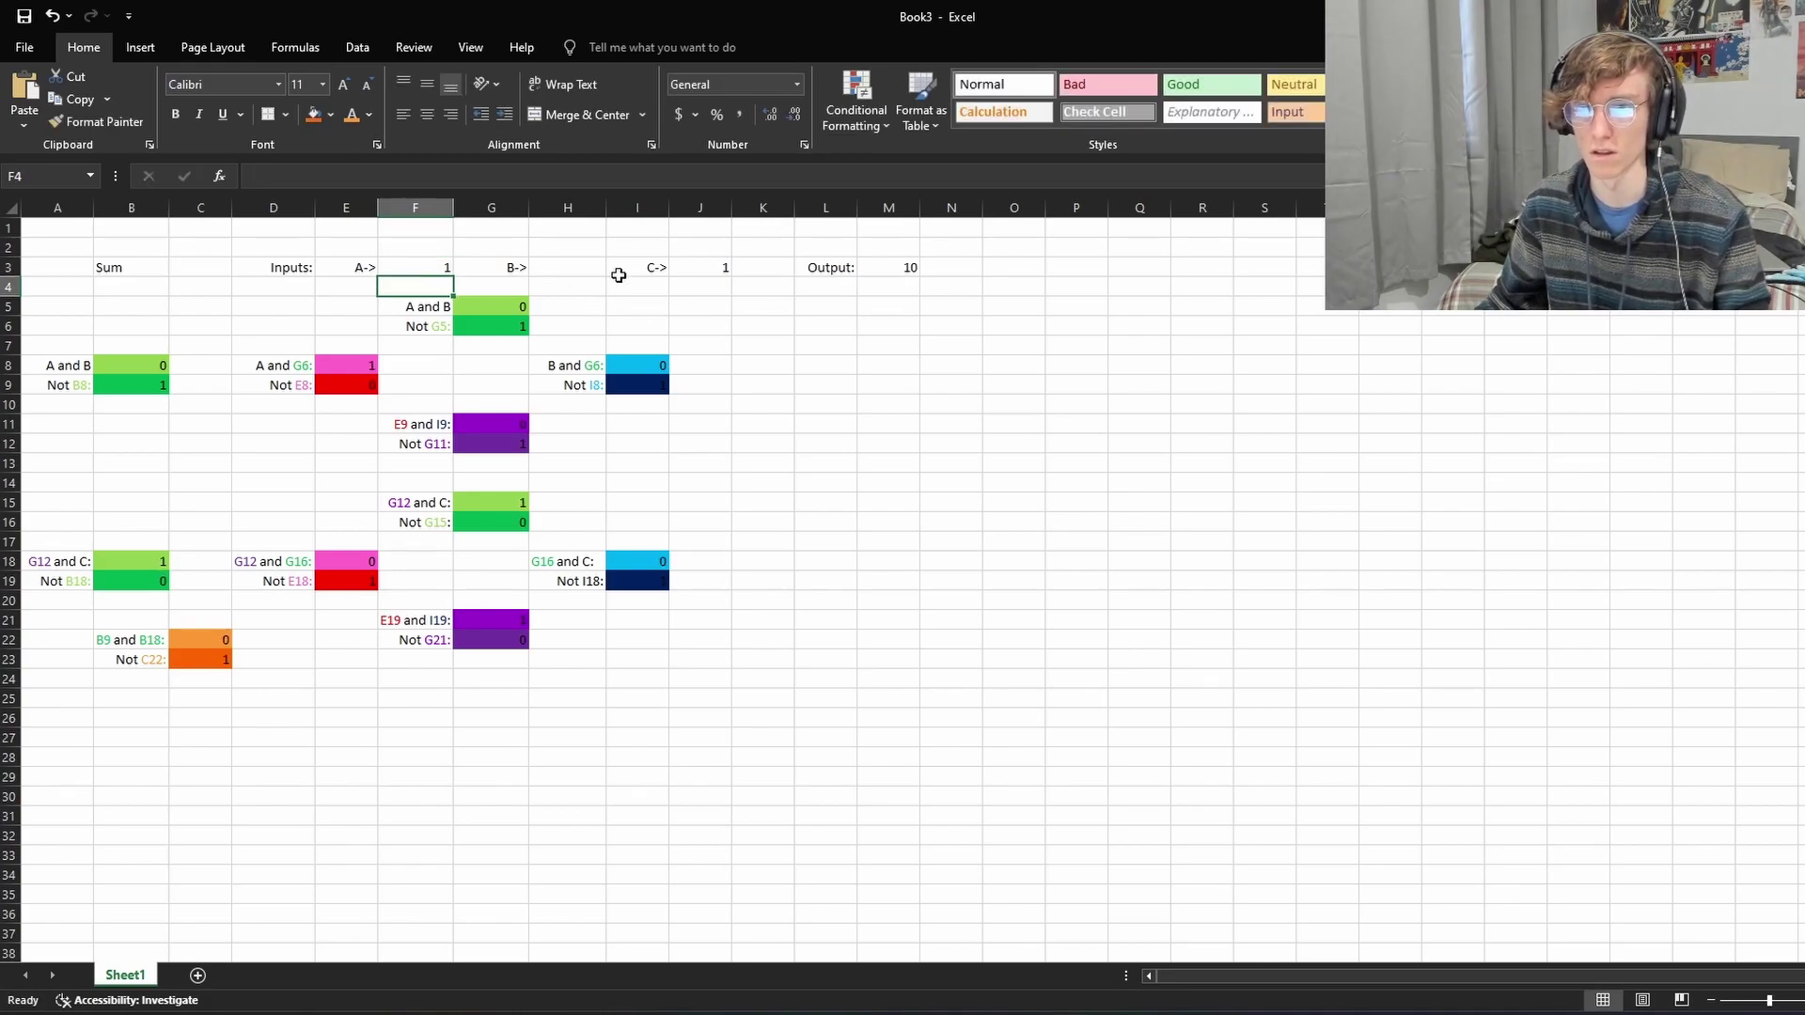
# Step: Set input B in cell H3 to 0 to test A and C together, and check the three input cells
pyautogui.click(592, 271)
pyautogui.write('0')
pyautogui.press('Return')
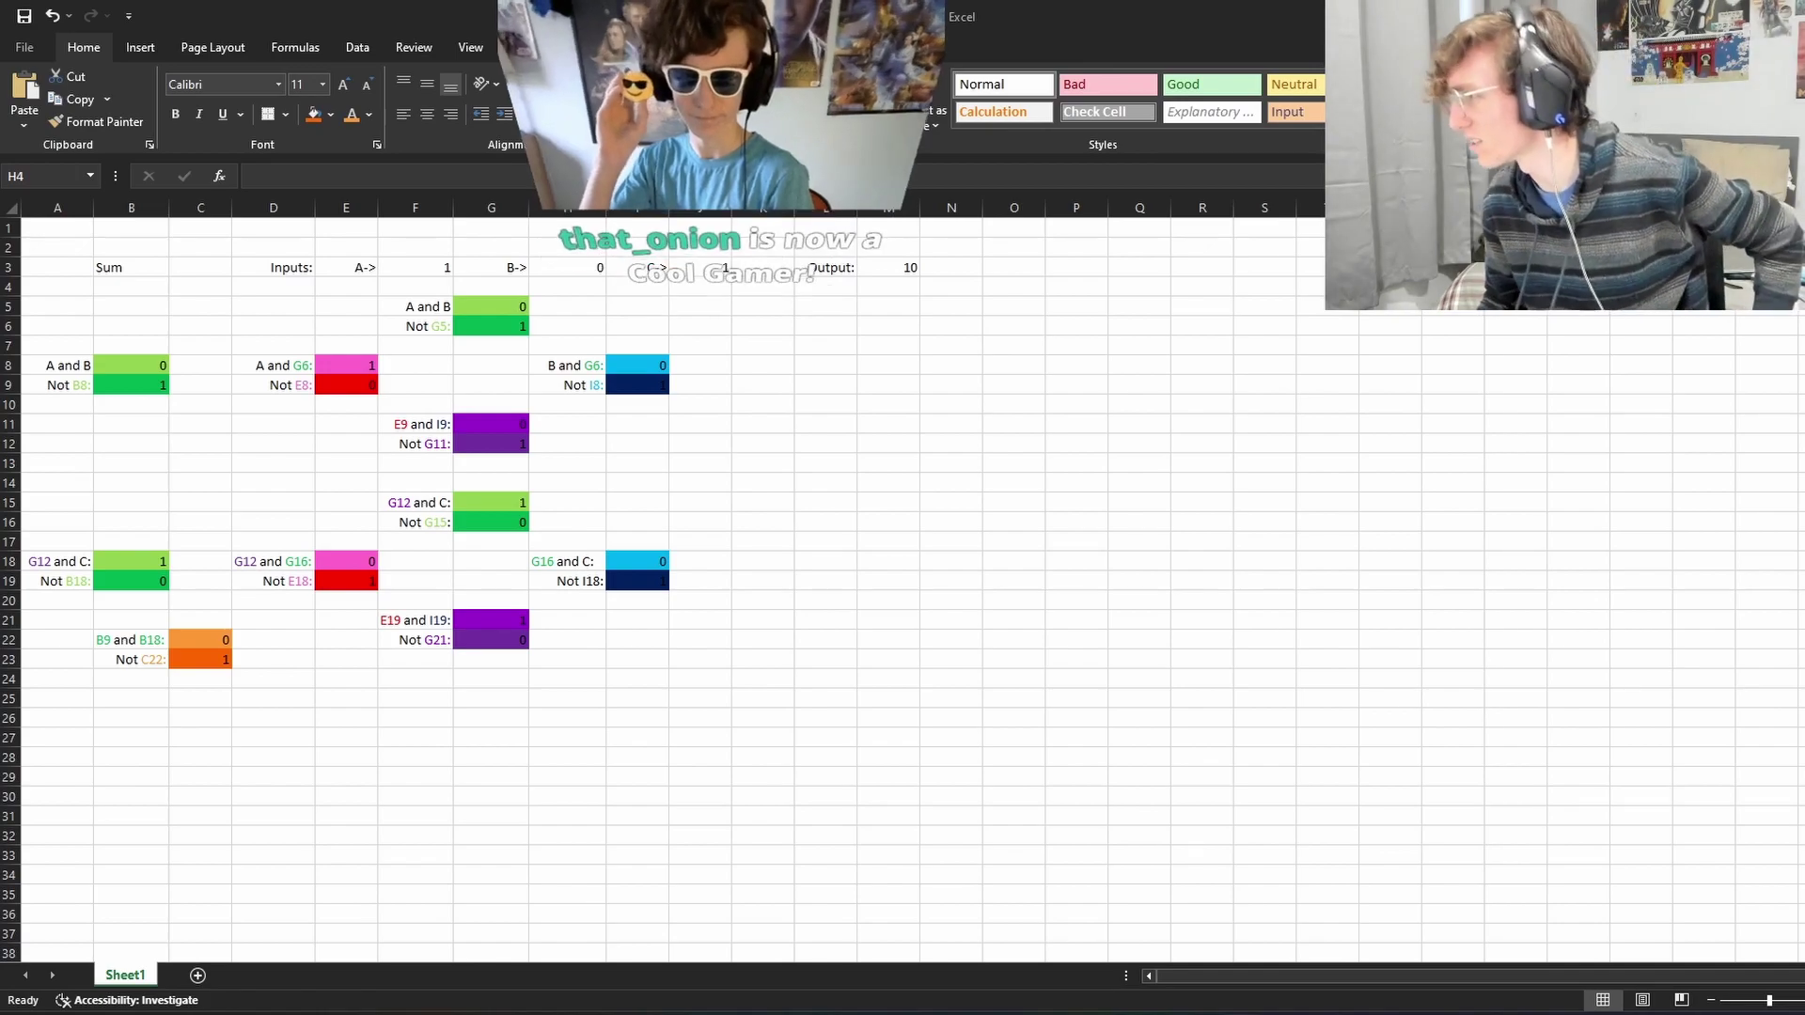
pyautogui.hotkey('alt', 'Tab')
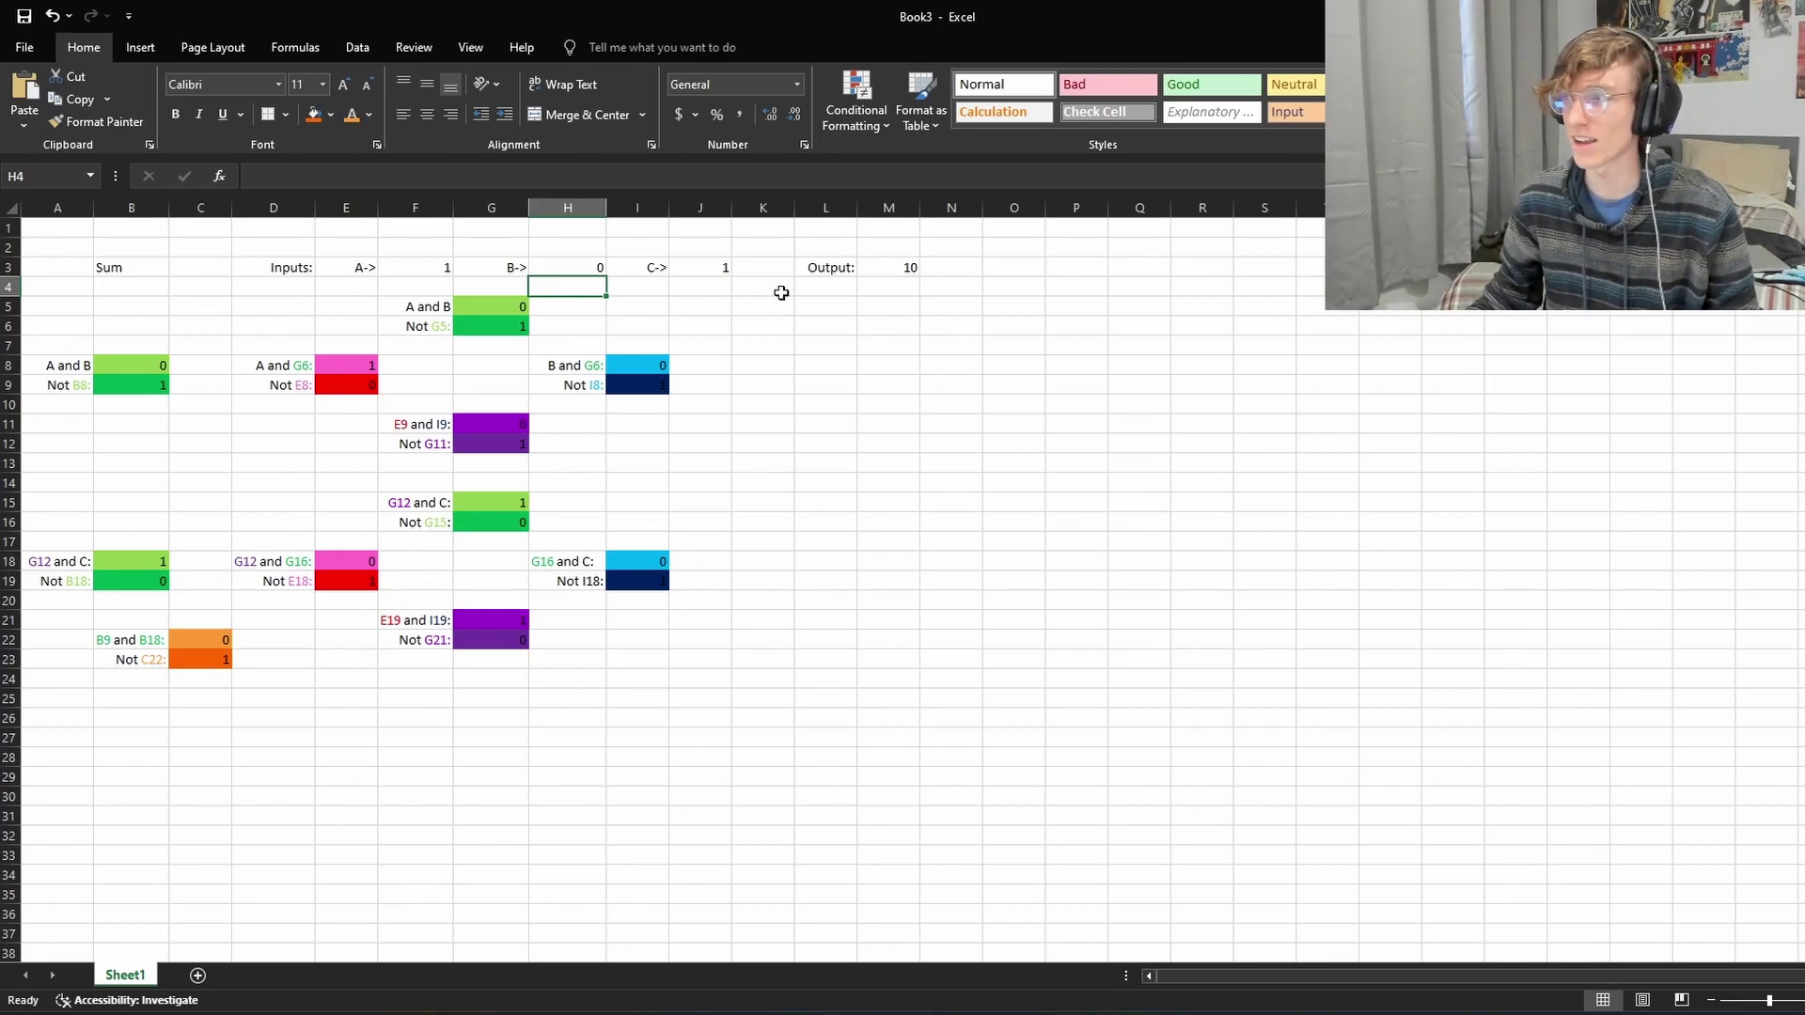
pyautogui.click(719, 269)
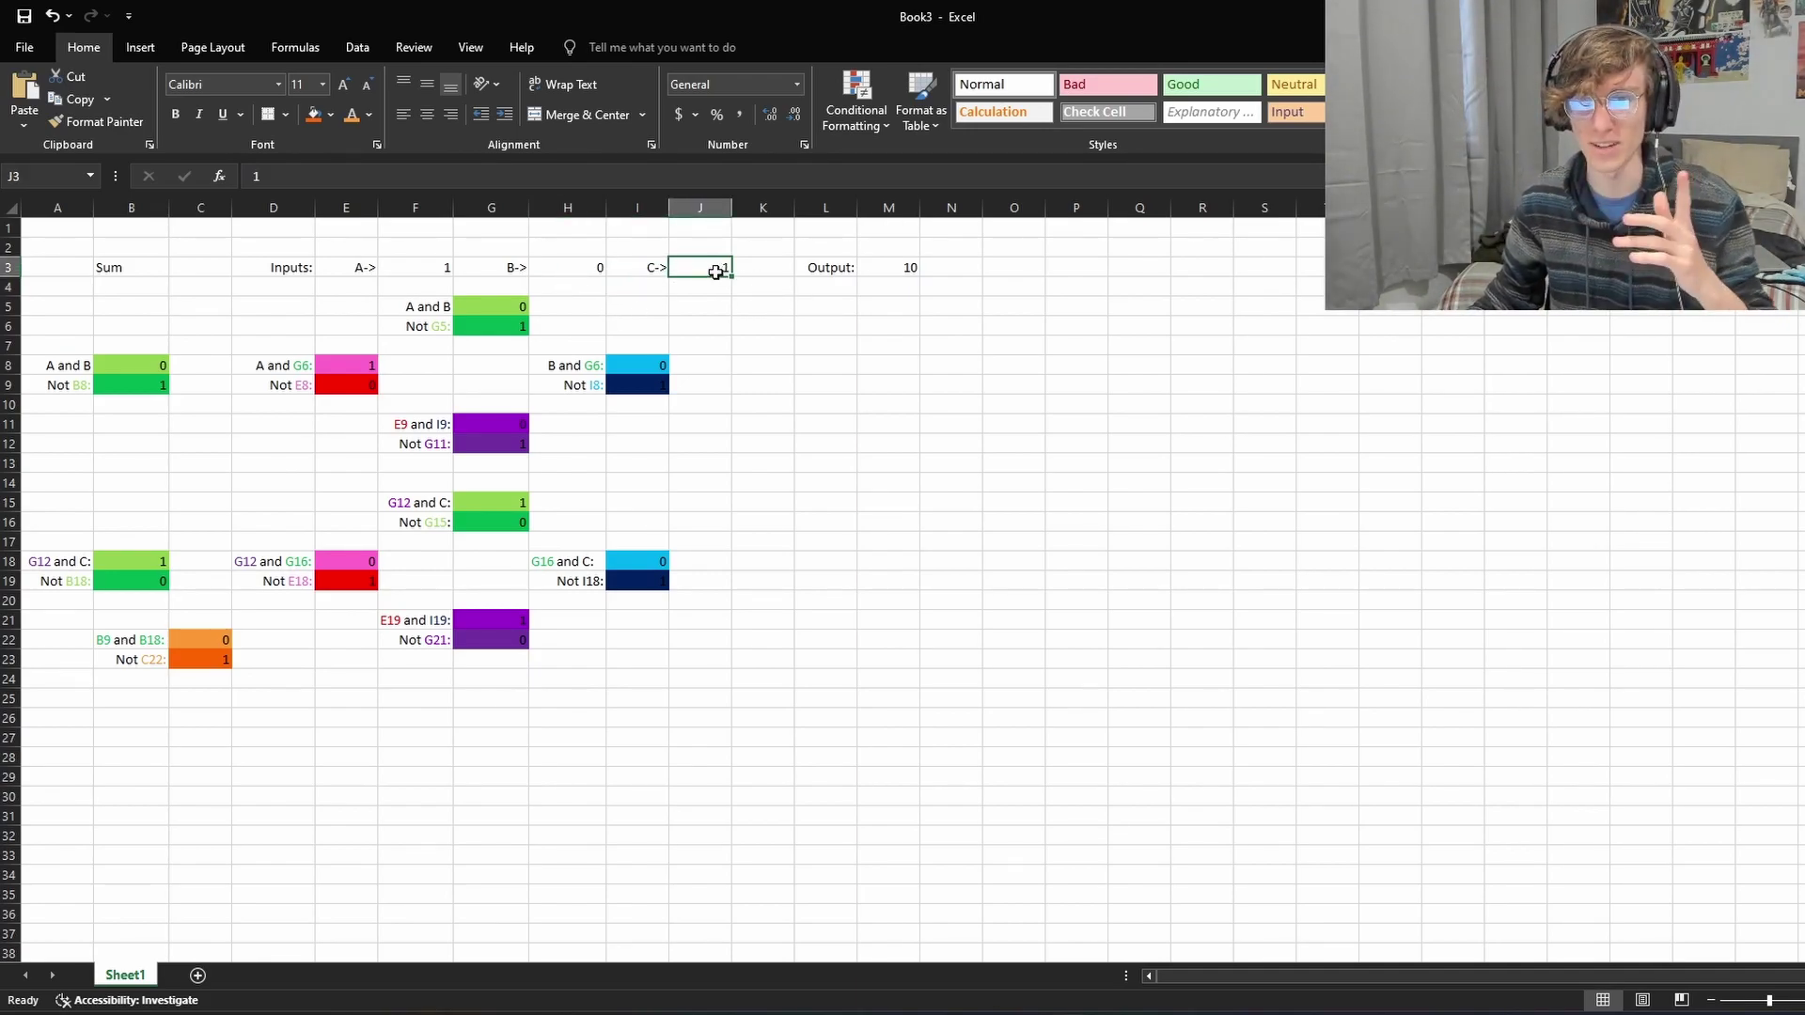
pyautogui.press('Left')
pyautogui.press('Left')
pyautogui.press('Left')
pyautogui.press('Left')
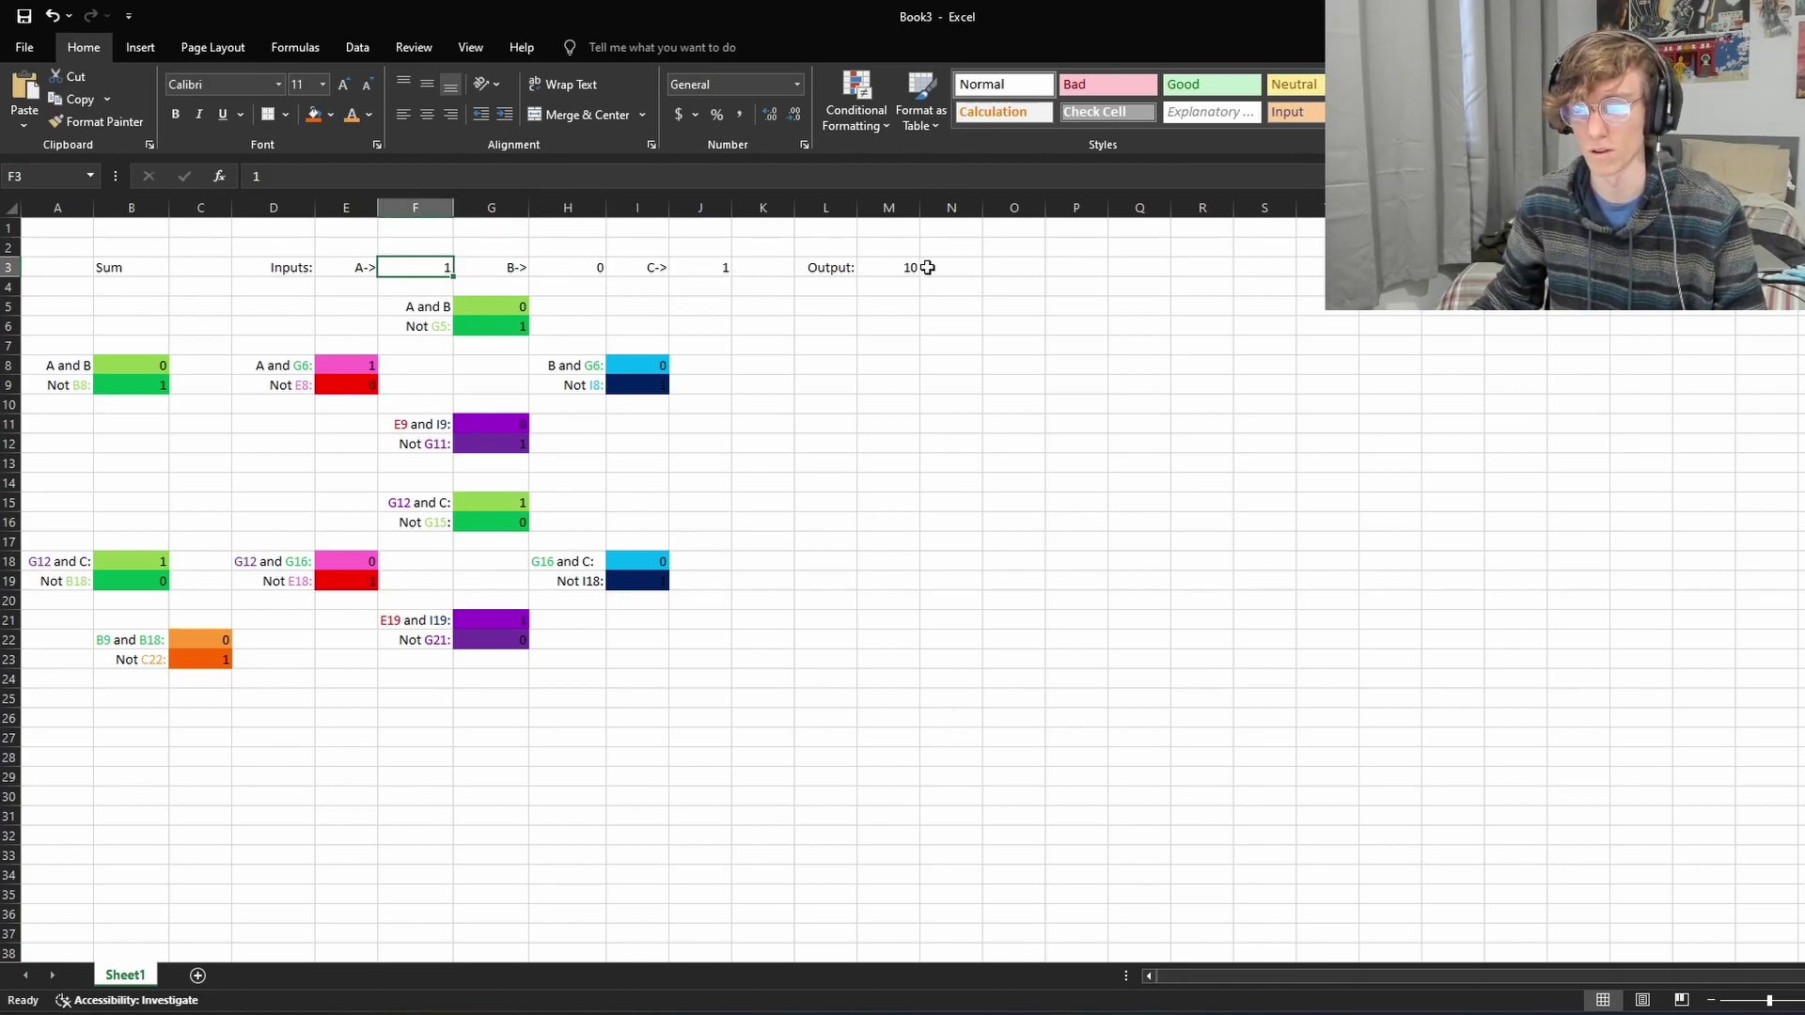
# Step: Set input C to 0 and input B to 1 to test A and B together, and check the output in M3
pyautogui.click(705, 267)
pyautogui.write('0')
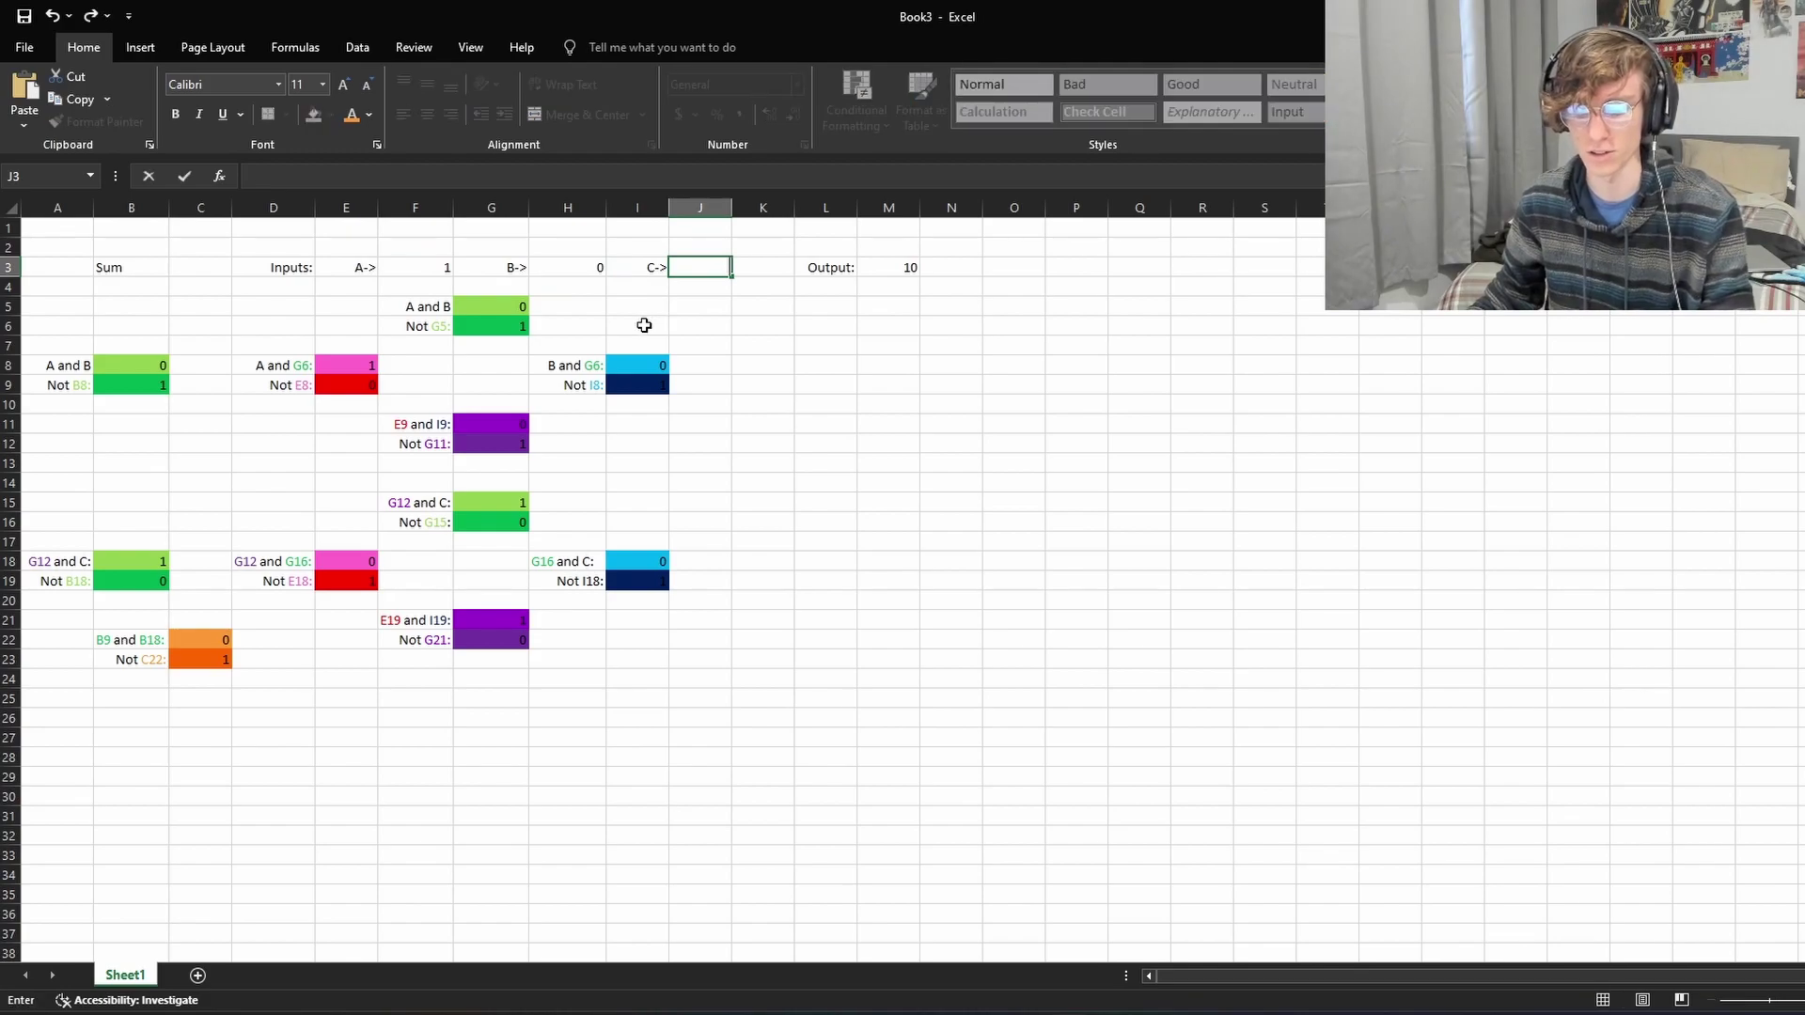
pyautogui.click(583, 267)
pyautogui.write('1')
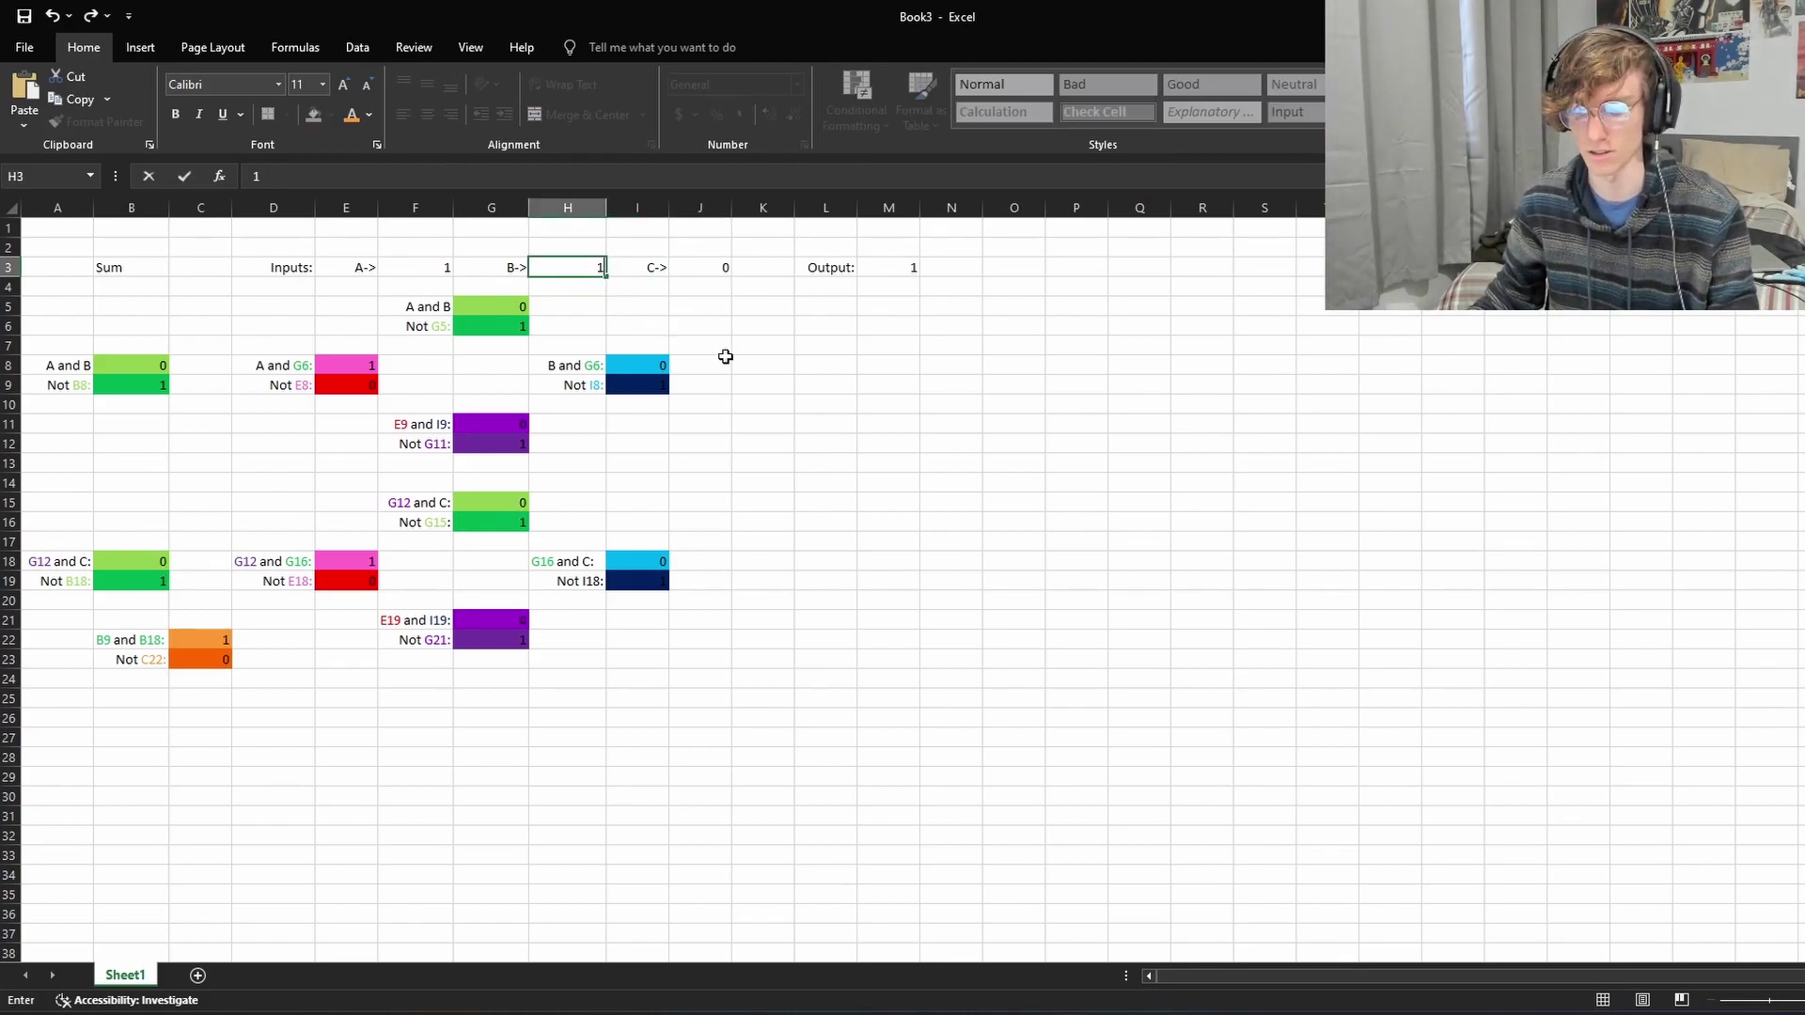
pyautogui.press('Return')
pyautogui.click(905, 268)
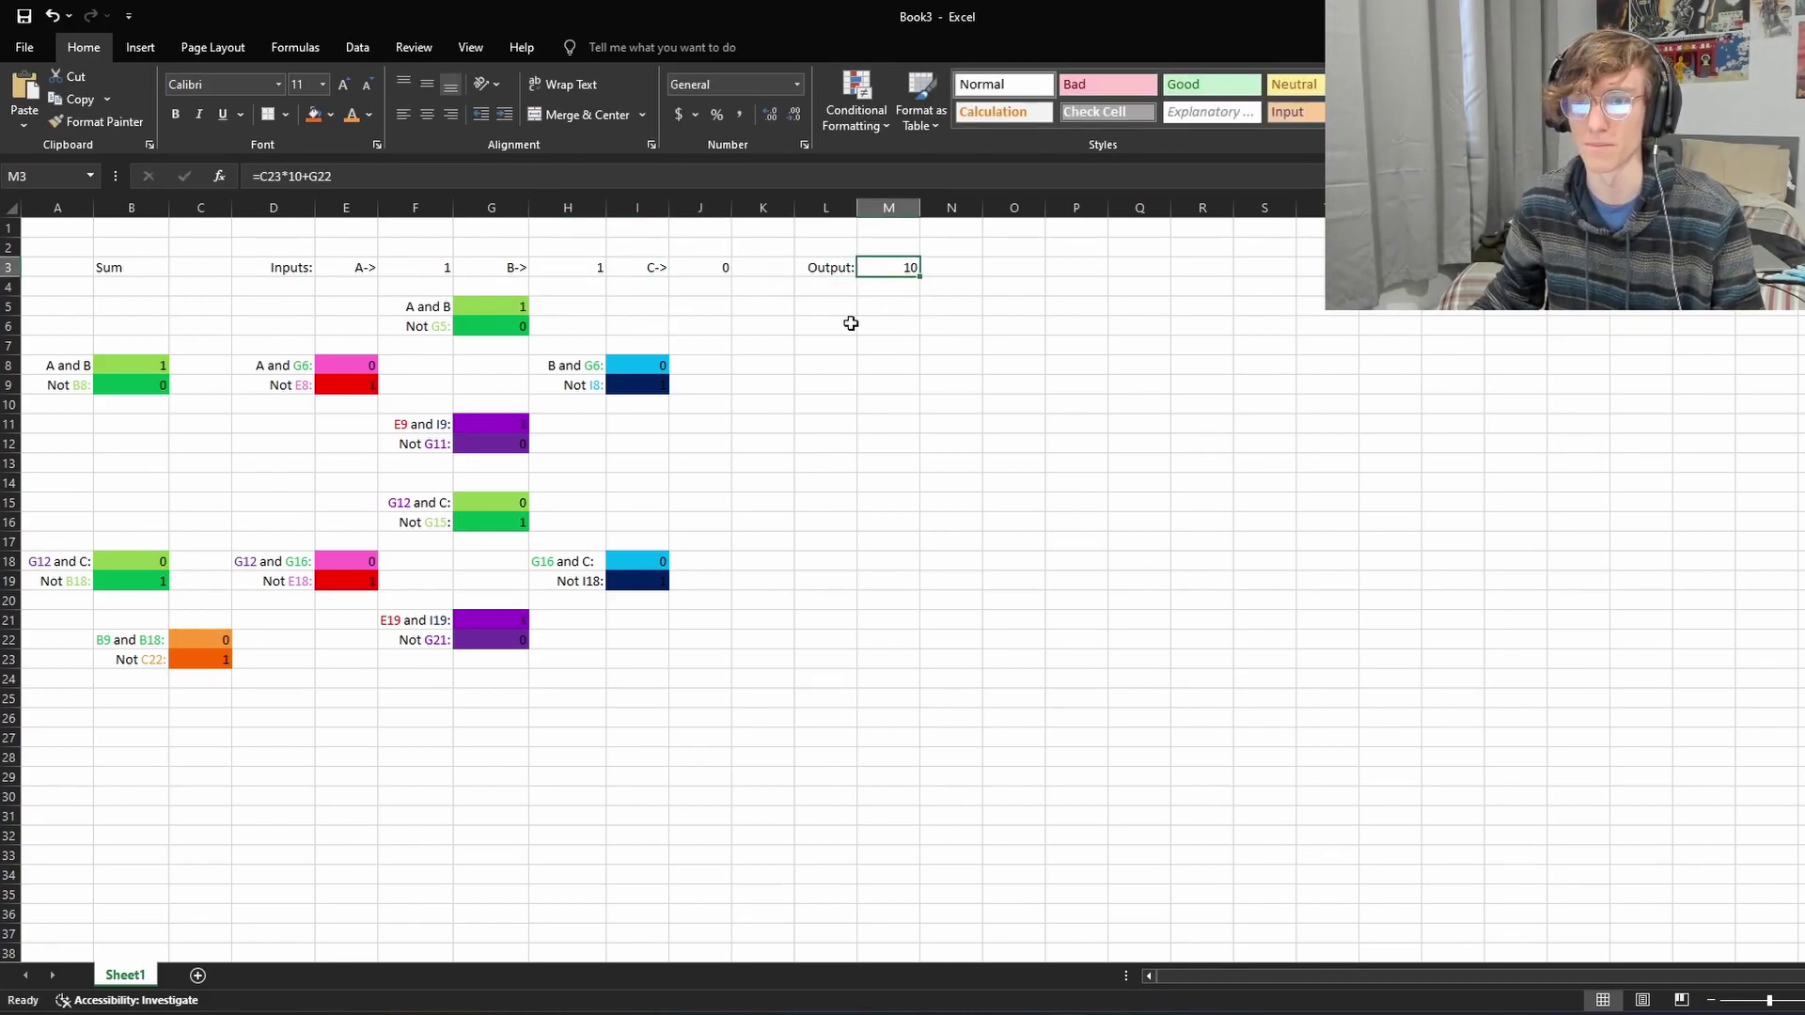
# Step: Set input C in cell J3 to 1 to test all three inputs together, and check the output in M3
pyautogui.click(700, 270)
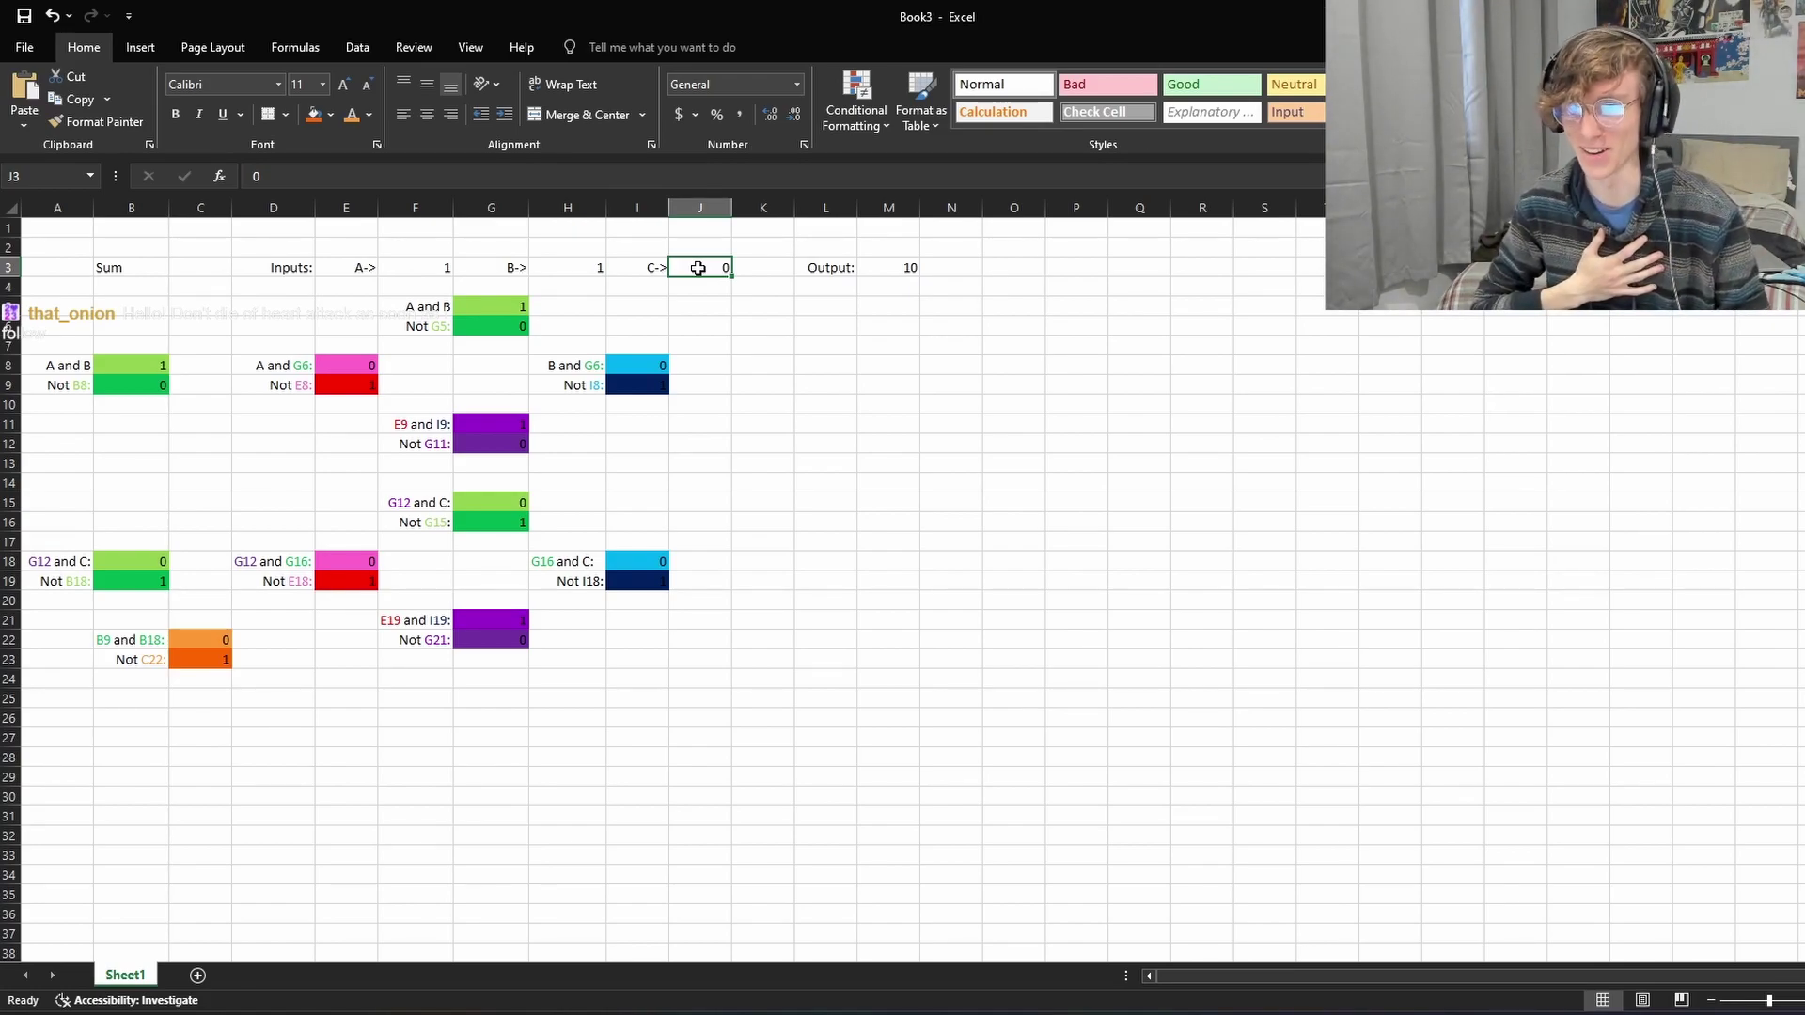
pyautogui.write('1')
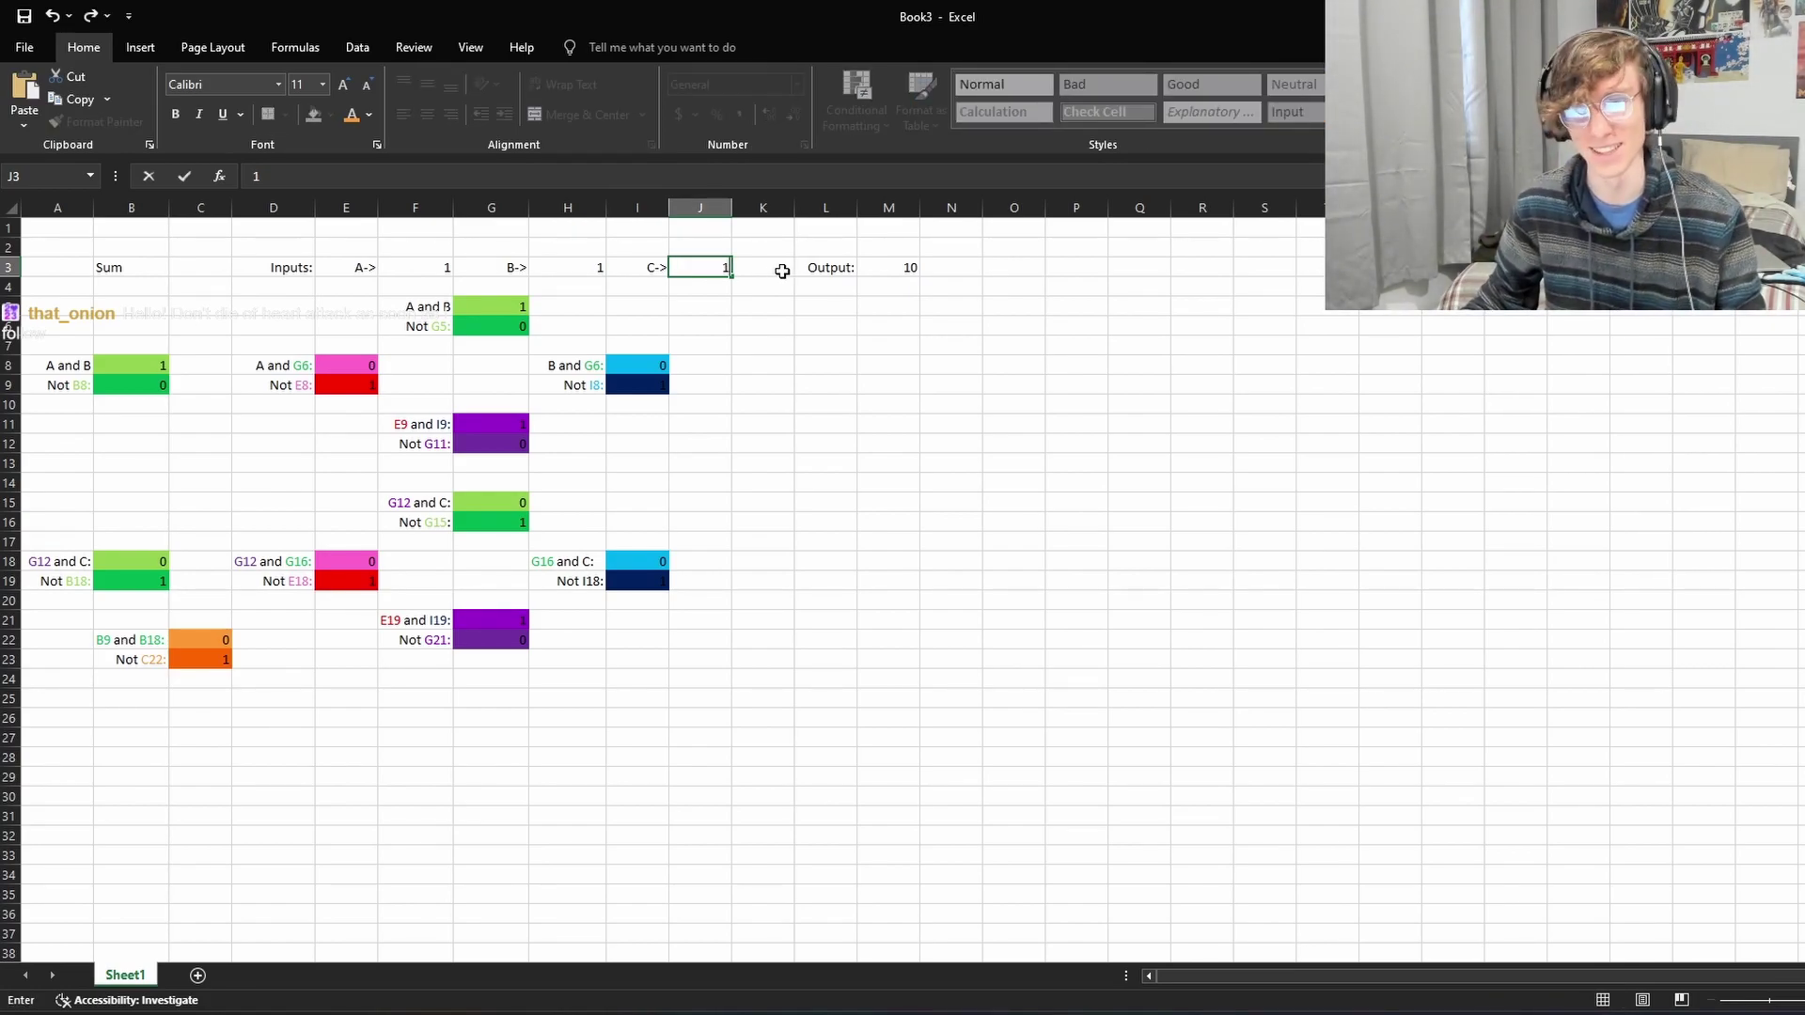
pyautogui.press('Return')
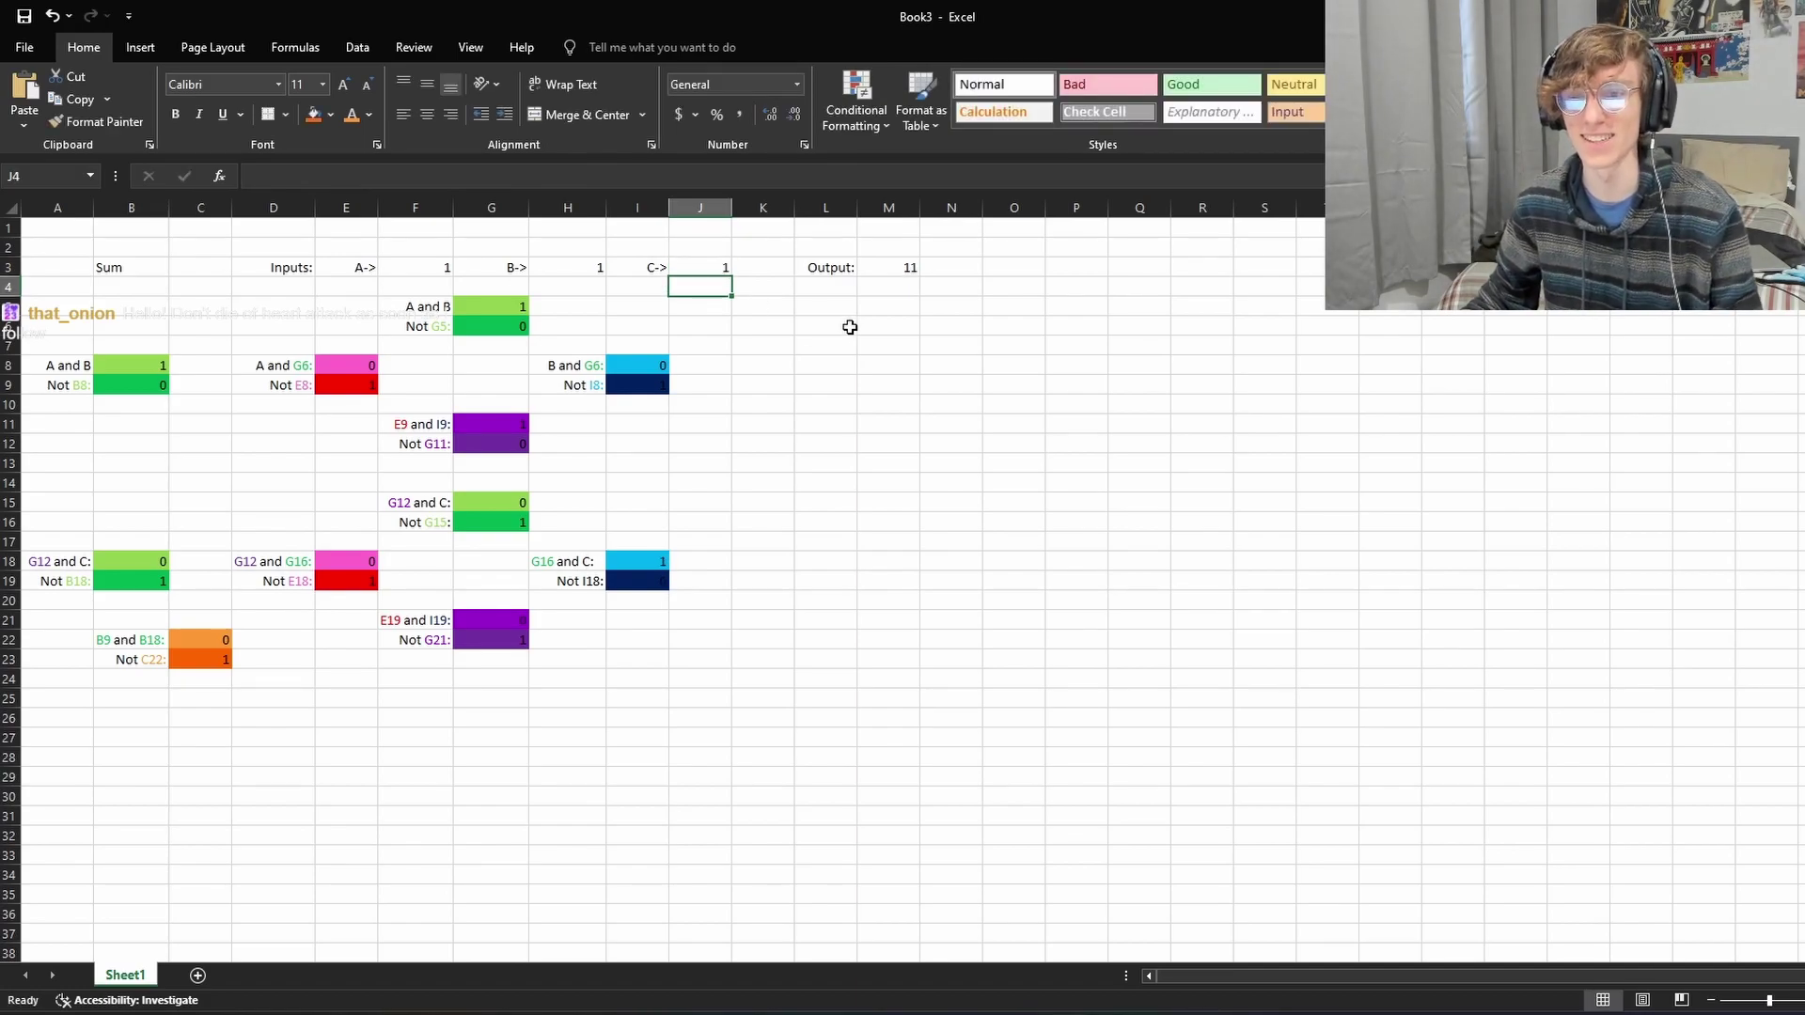
pyautogui.click(908, 267)
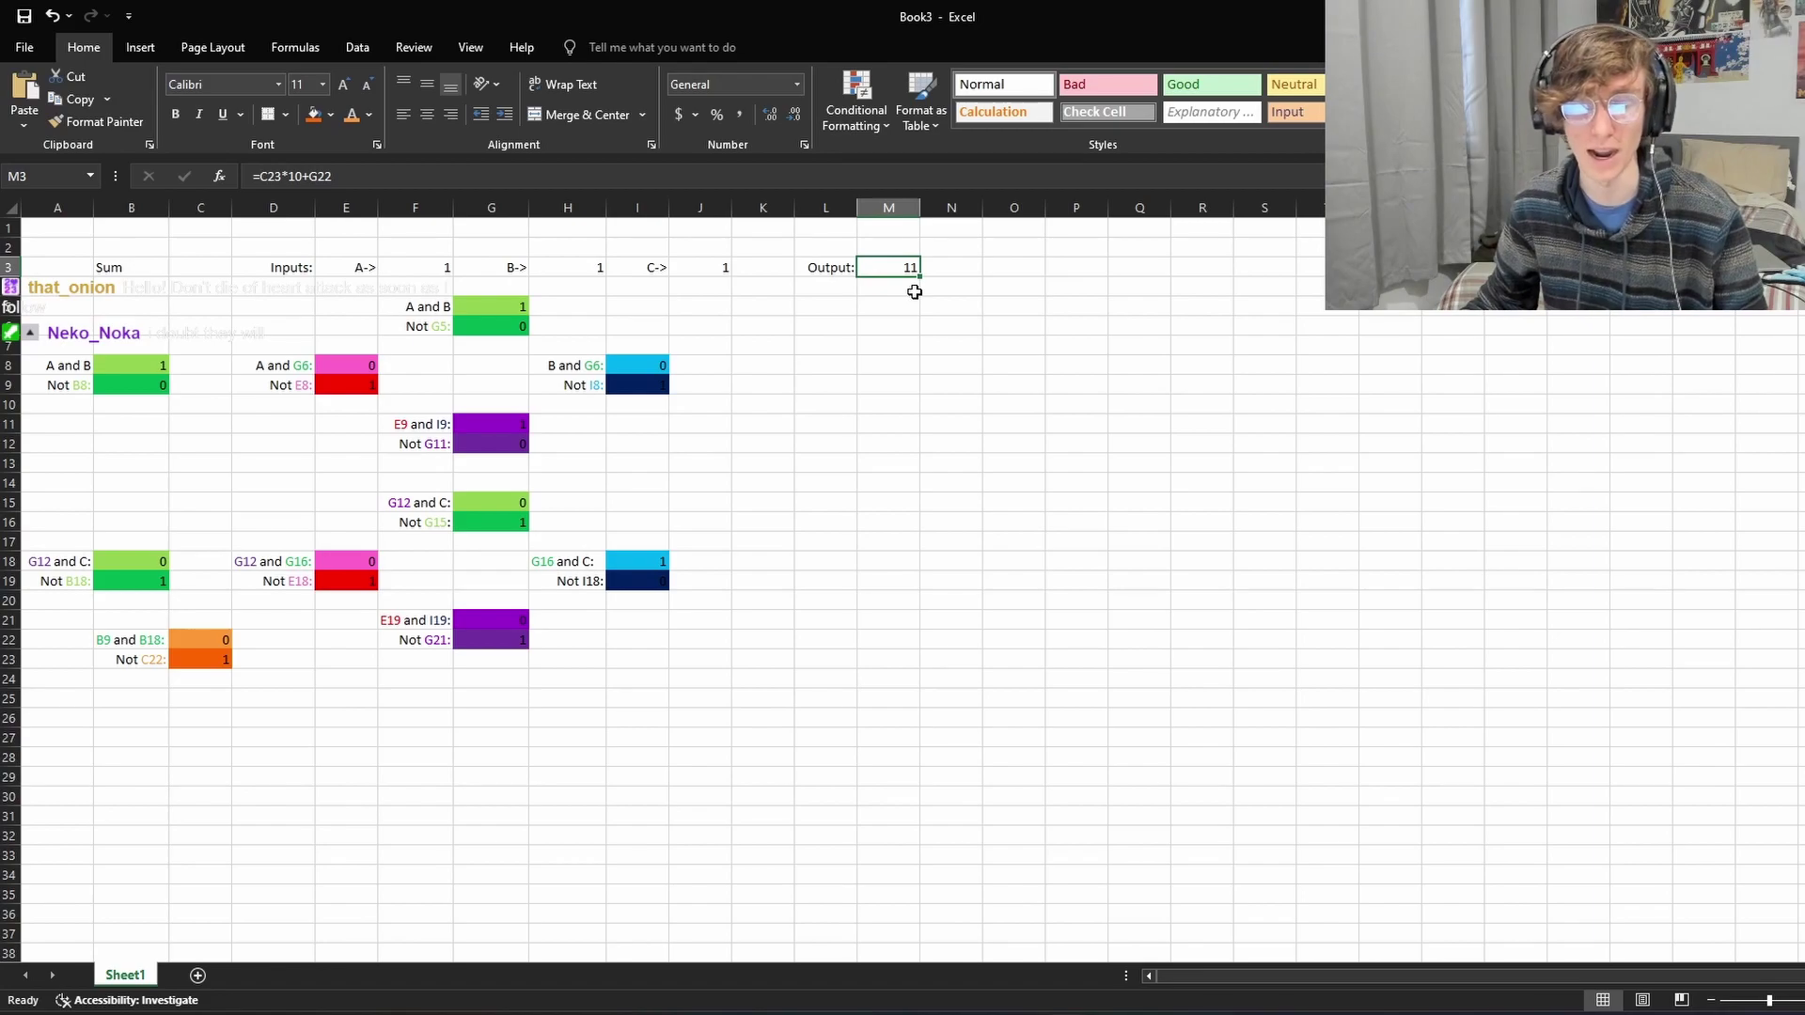
pyautogui.click(941, 270)
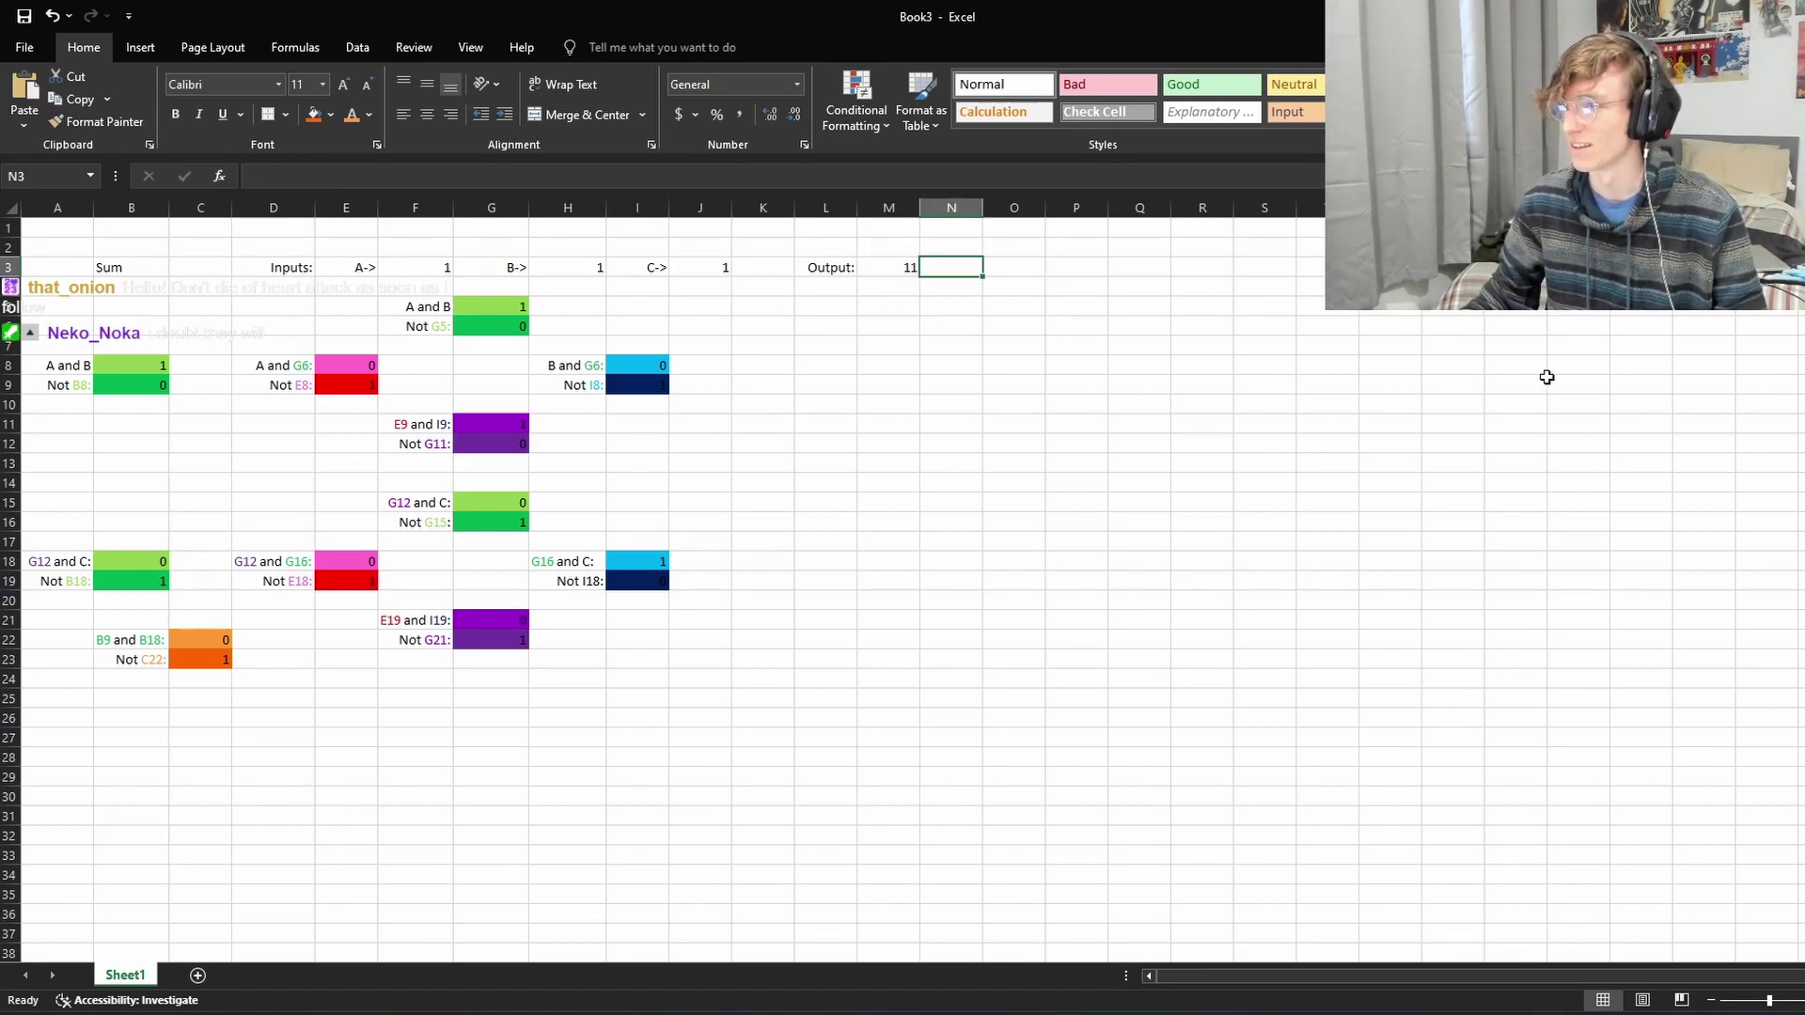
# Step: Examine the layout of the whole circuit, from the input row down to the final gates, including the first A and B gate
pyautogui.click(718, 424)
pyautogui.moveTo(58, 250); pyautogui.dragTo(1077, 680)
pyautogui.click(893, 680)
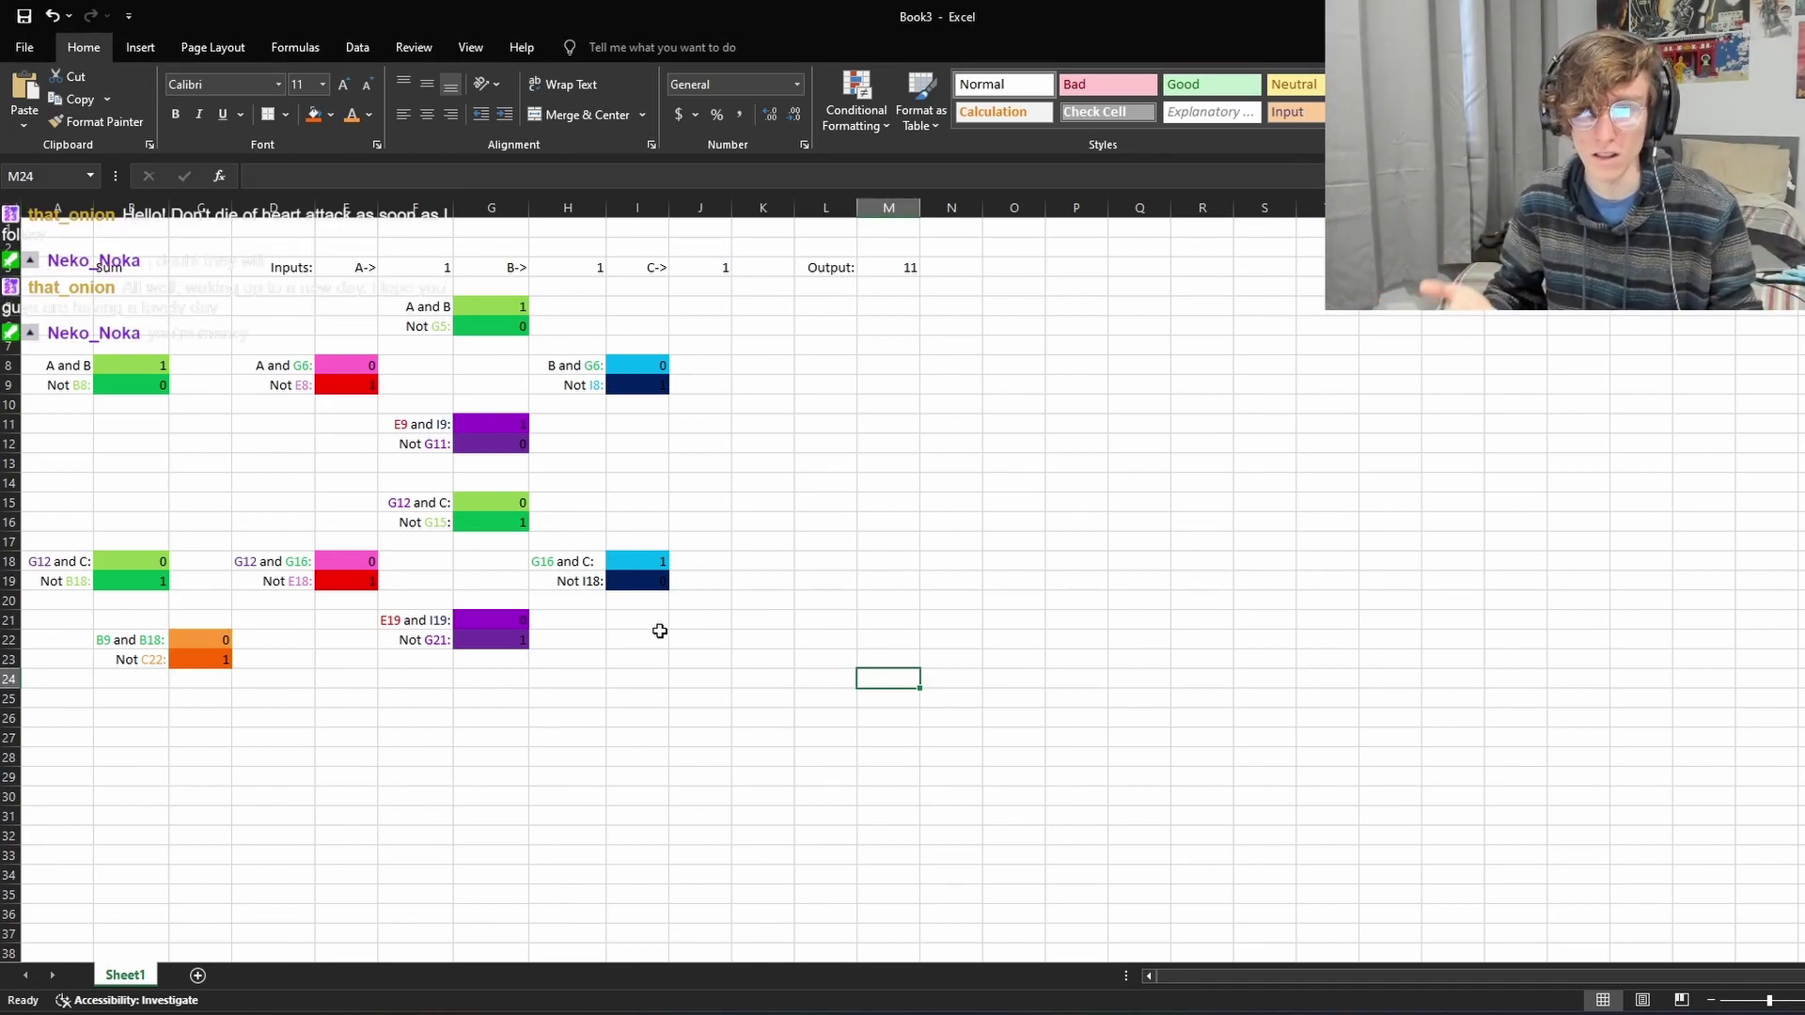
pyautogui.click(436, 344)
pyautogui.click(407, 327)
pyautogui.click(370, 306)
pyautogui.click(394, 304)
pyautogui.click(585, 449)
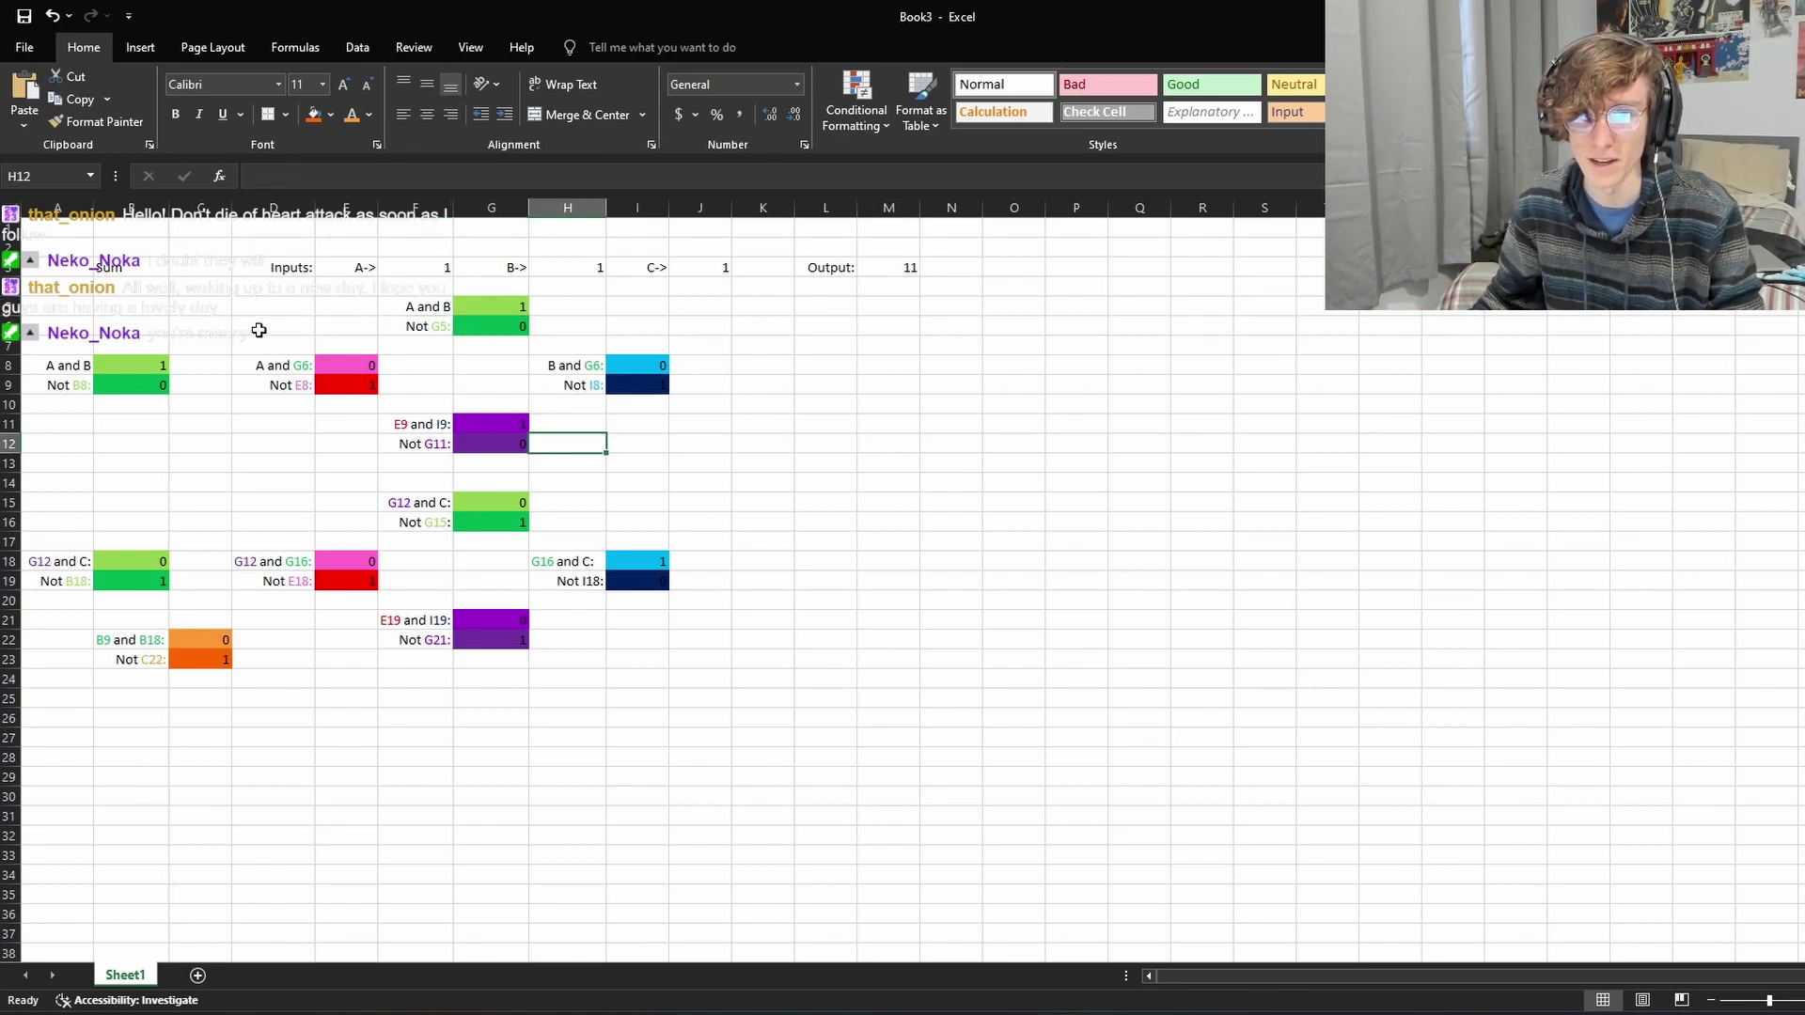
# Step: Examine the two sum stages of the circuit: the A and B gates above and the G12 and C gates below
pyautogui.moveTo(270, 306); pyautogui.dragTo(707, 517)
pyautogui.click(696, 462)
pyautogui.moveTo(306, 303); pyautogui.dragTo(602, 428)
pyautogui.moveTo(344, 503); pyautogui.dragTo(649, 603)
pyautogui.click(649, 642)
pyautogui.moveTo(306, 503); pyautogui.dragTo(754, 657)
pyautogui.moveTo(600, 621); pyautogui.dragTo(610, 633)
pyautogui.moveTo(342, 487); pyautogui.dragTo(644, 636)
pyautogui.click(645, 637)
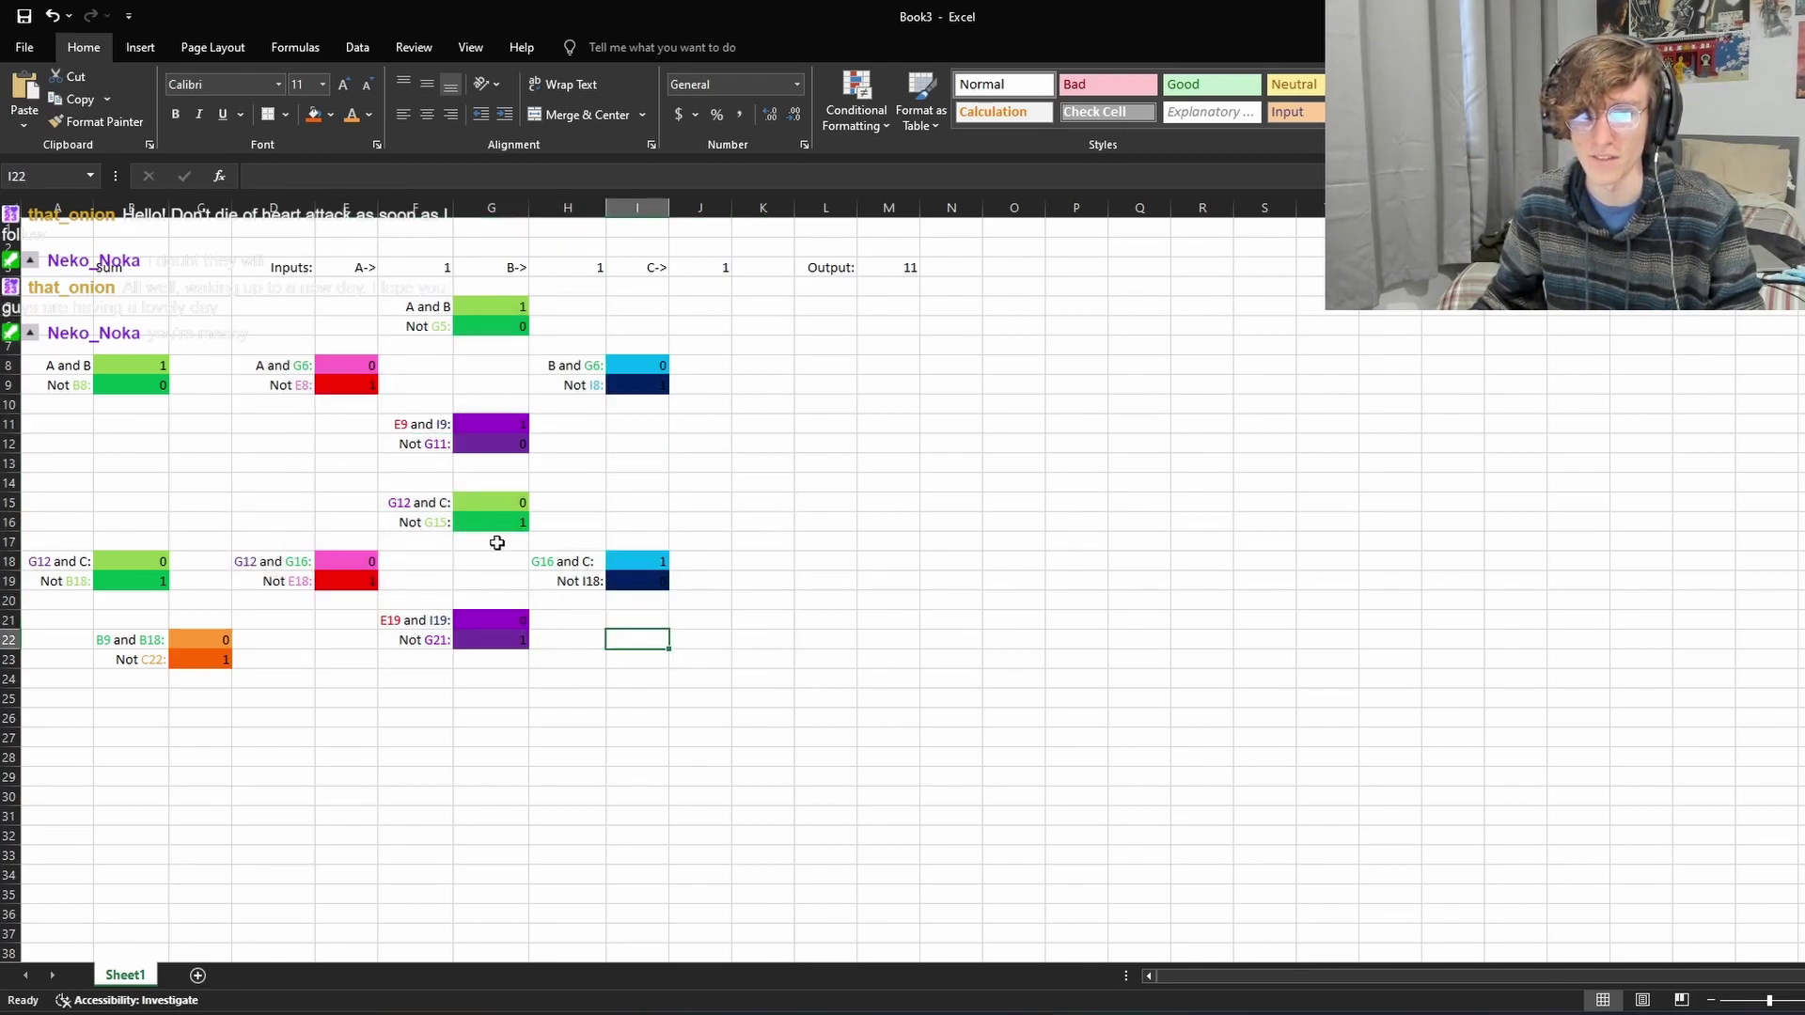
# Step: Examine the separate A and B gate around B8 and the area above the G12 and C gate in B18
pyautogui.click(141, 359)
pyautogui.moveTo(80, 330); pyautogui.dragTo(145, 445)
pyautogui.moveTo(86, 524); pyautogui.dragTo(126, 526)
pyautogui.click(273, 601)
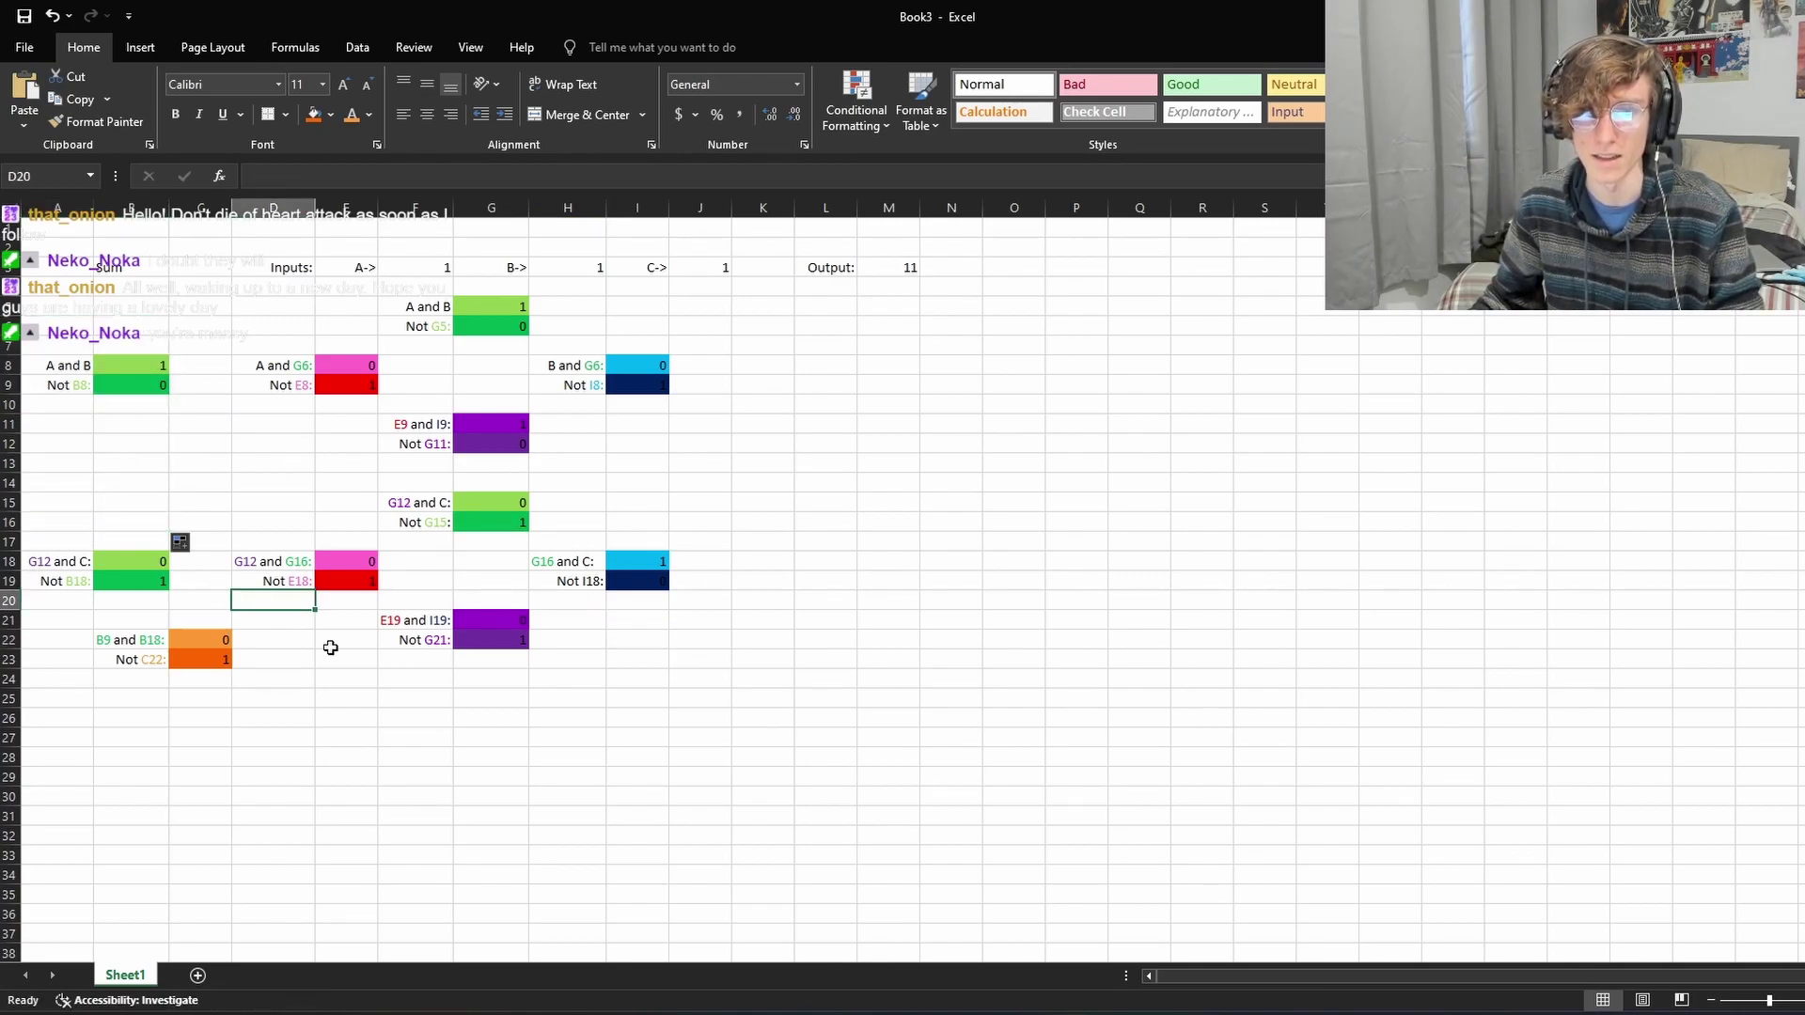